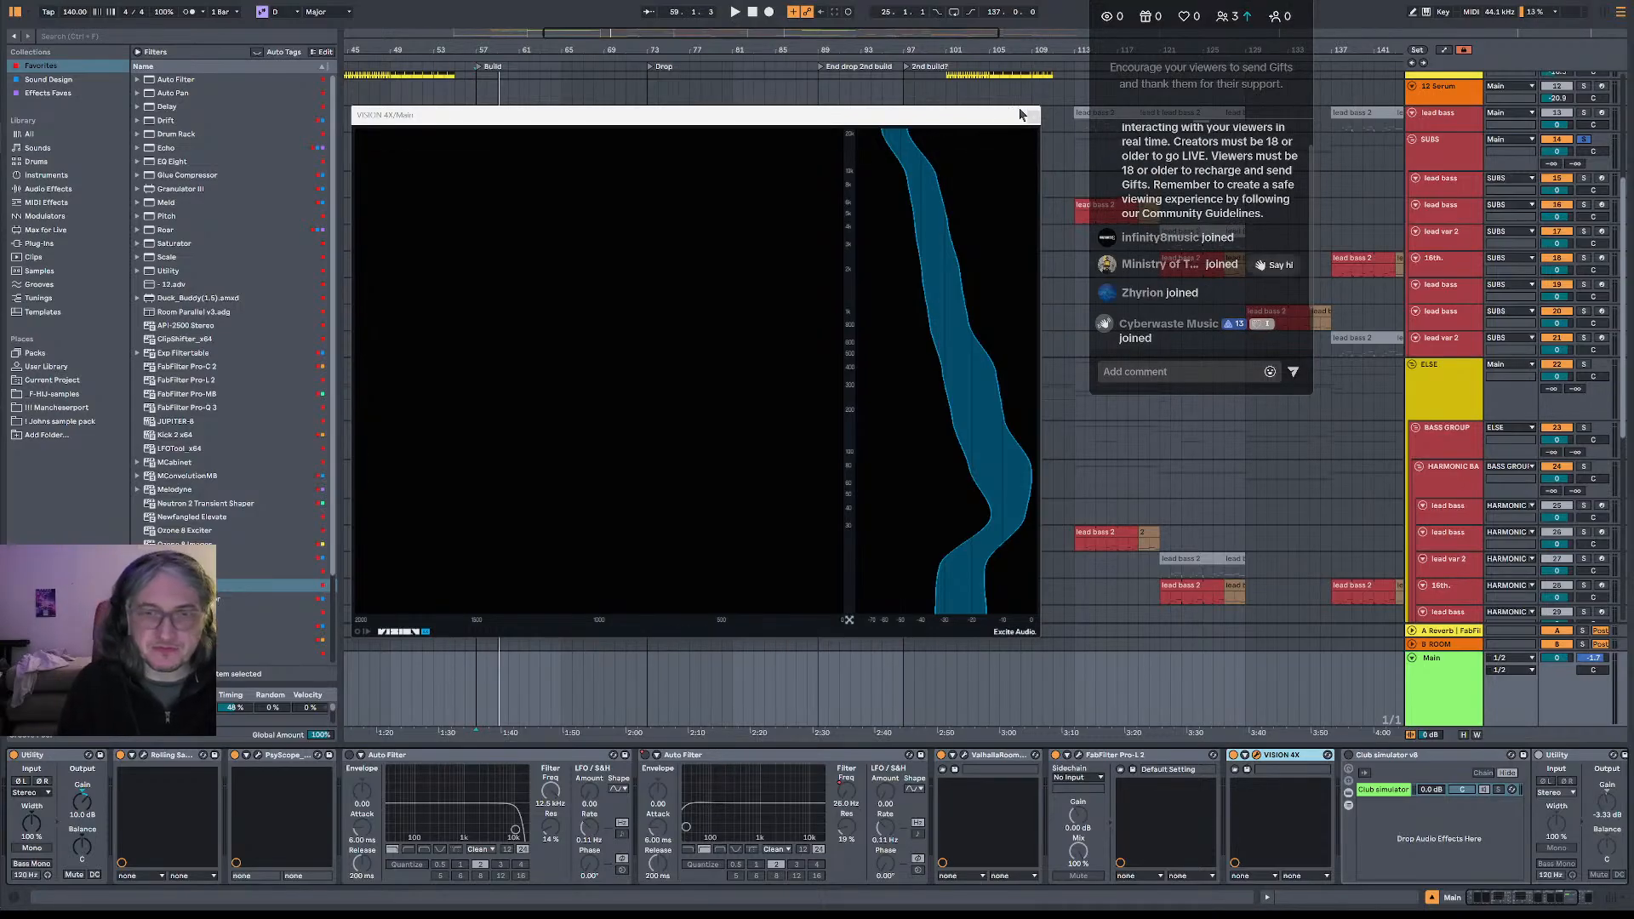
- Play the build section without the SUBS group and examine the bass spectrum in VISION 4X
{"action": "left_click", "coordinate": [1000, 119]}
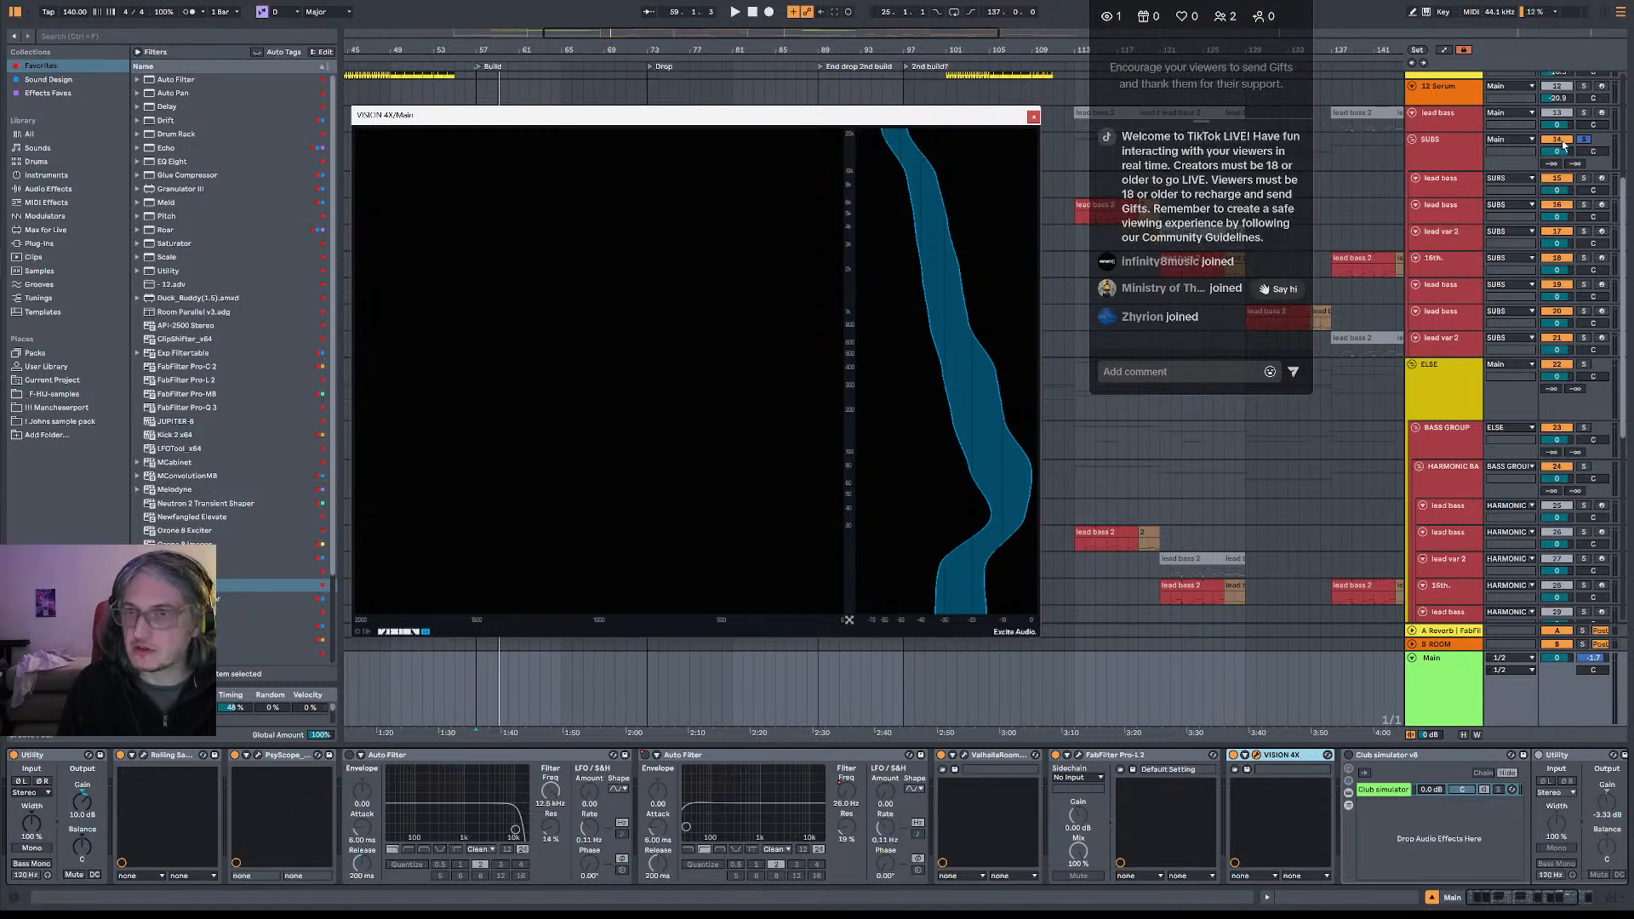
{"action": "key", "text": "space"}
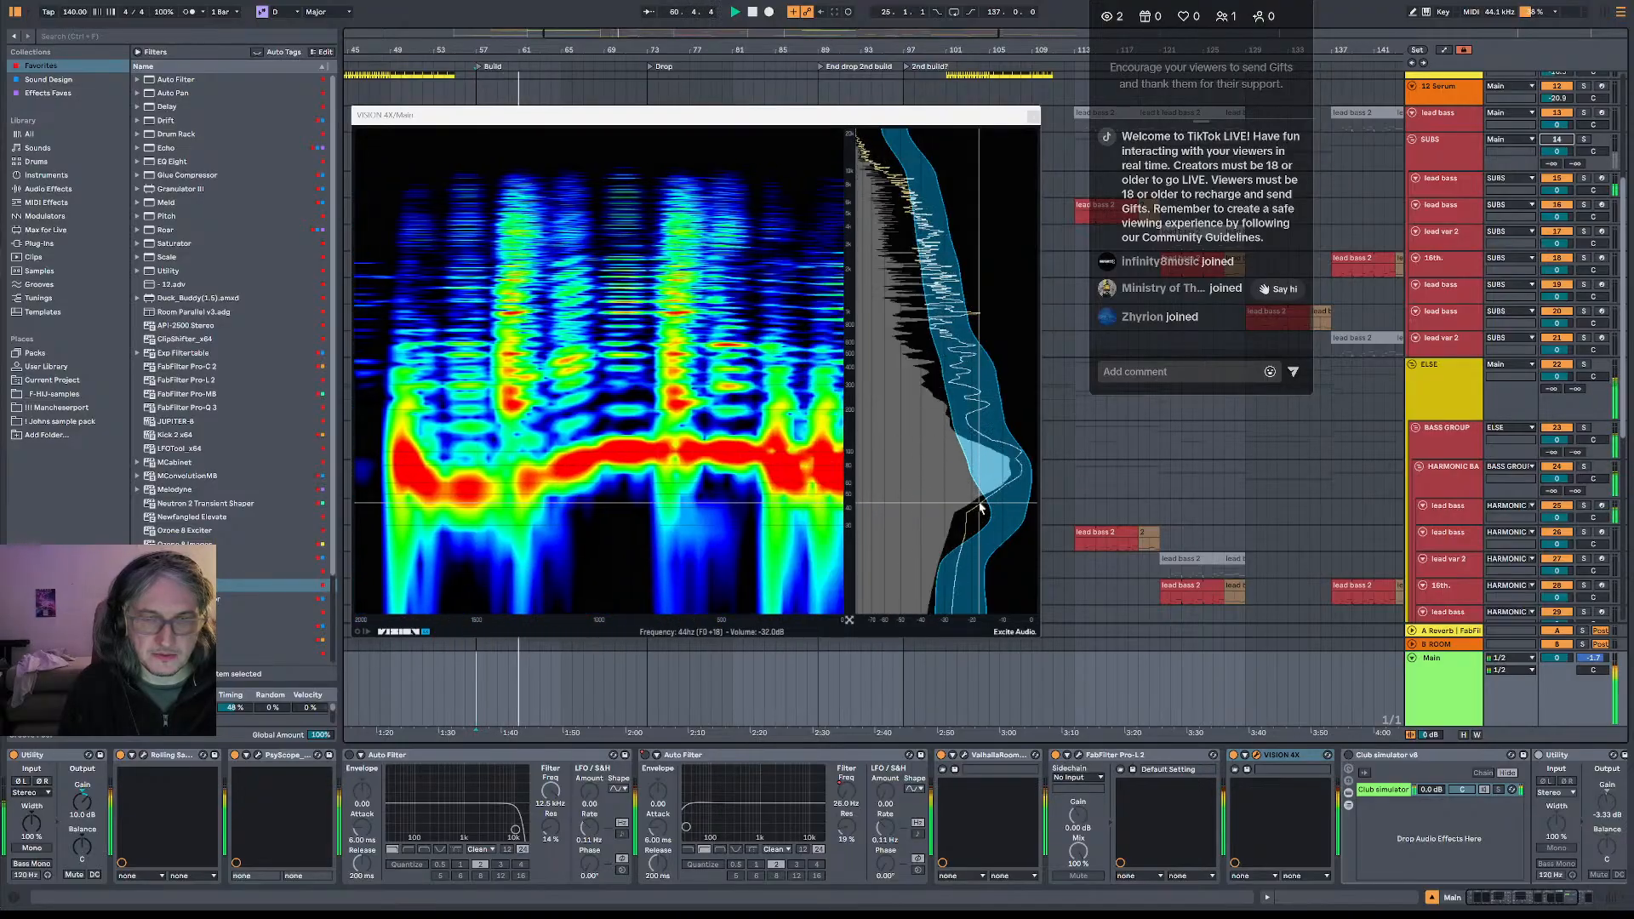
{"action": "key", "text": "space"}
- Inspect the device chains of ELSE, BASS GROUP, HARMONIC BASS and its first lead bass track, and open that track's Serum
{"action": "left_click", "coordinate": [1445, 398]}
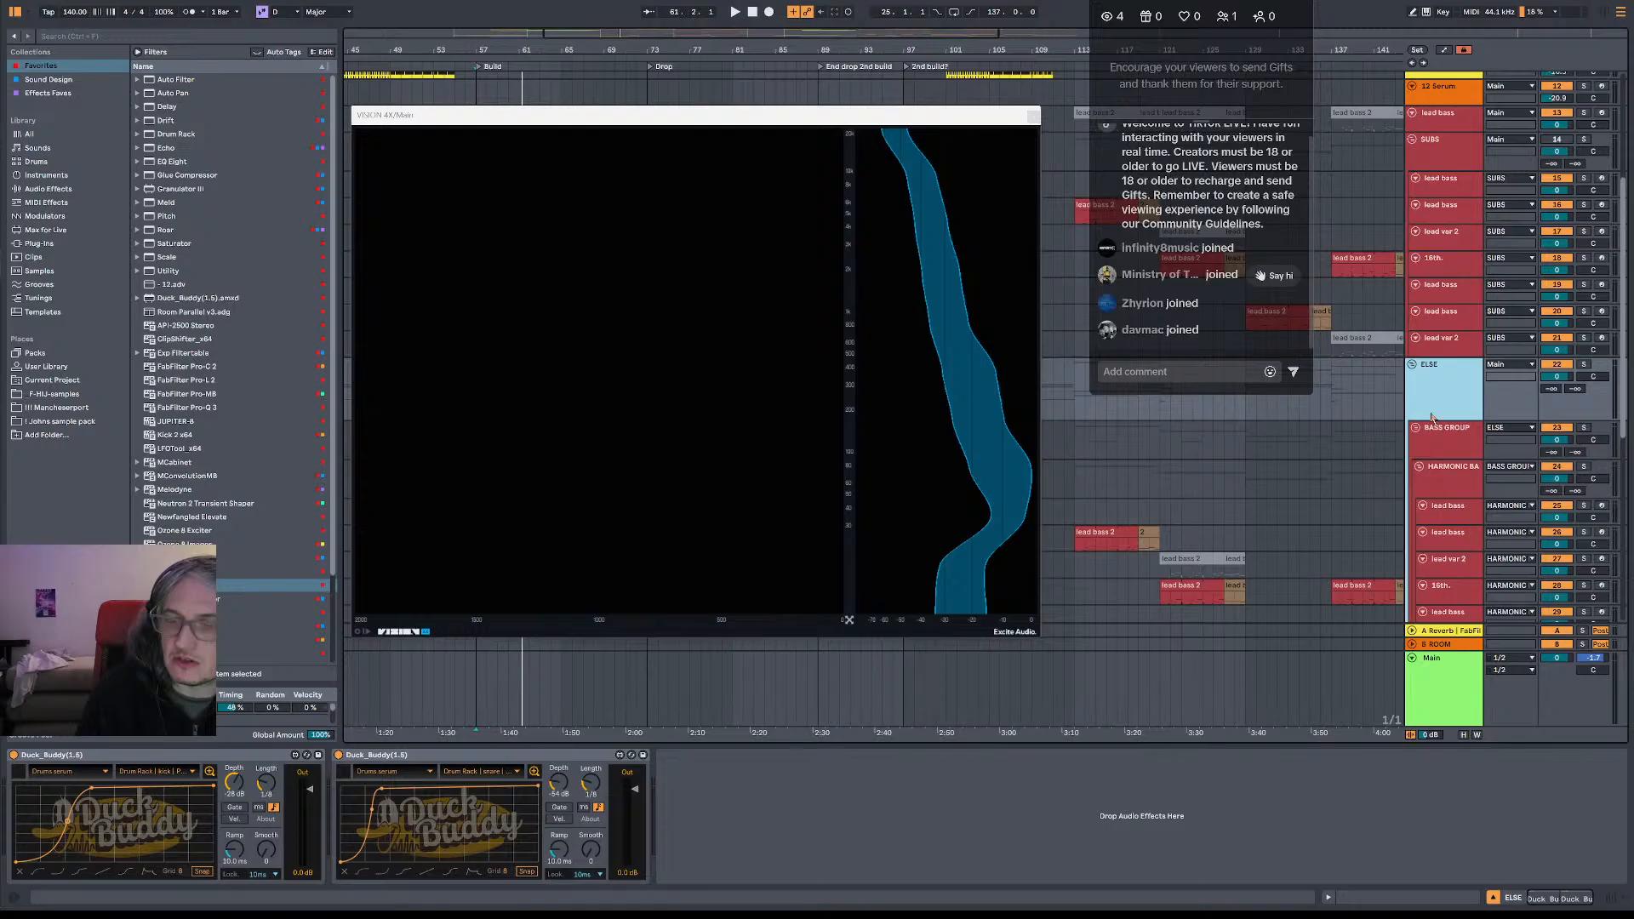
{"action": "left_click", "coordinate": [1452, 453]}
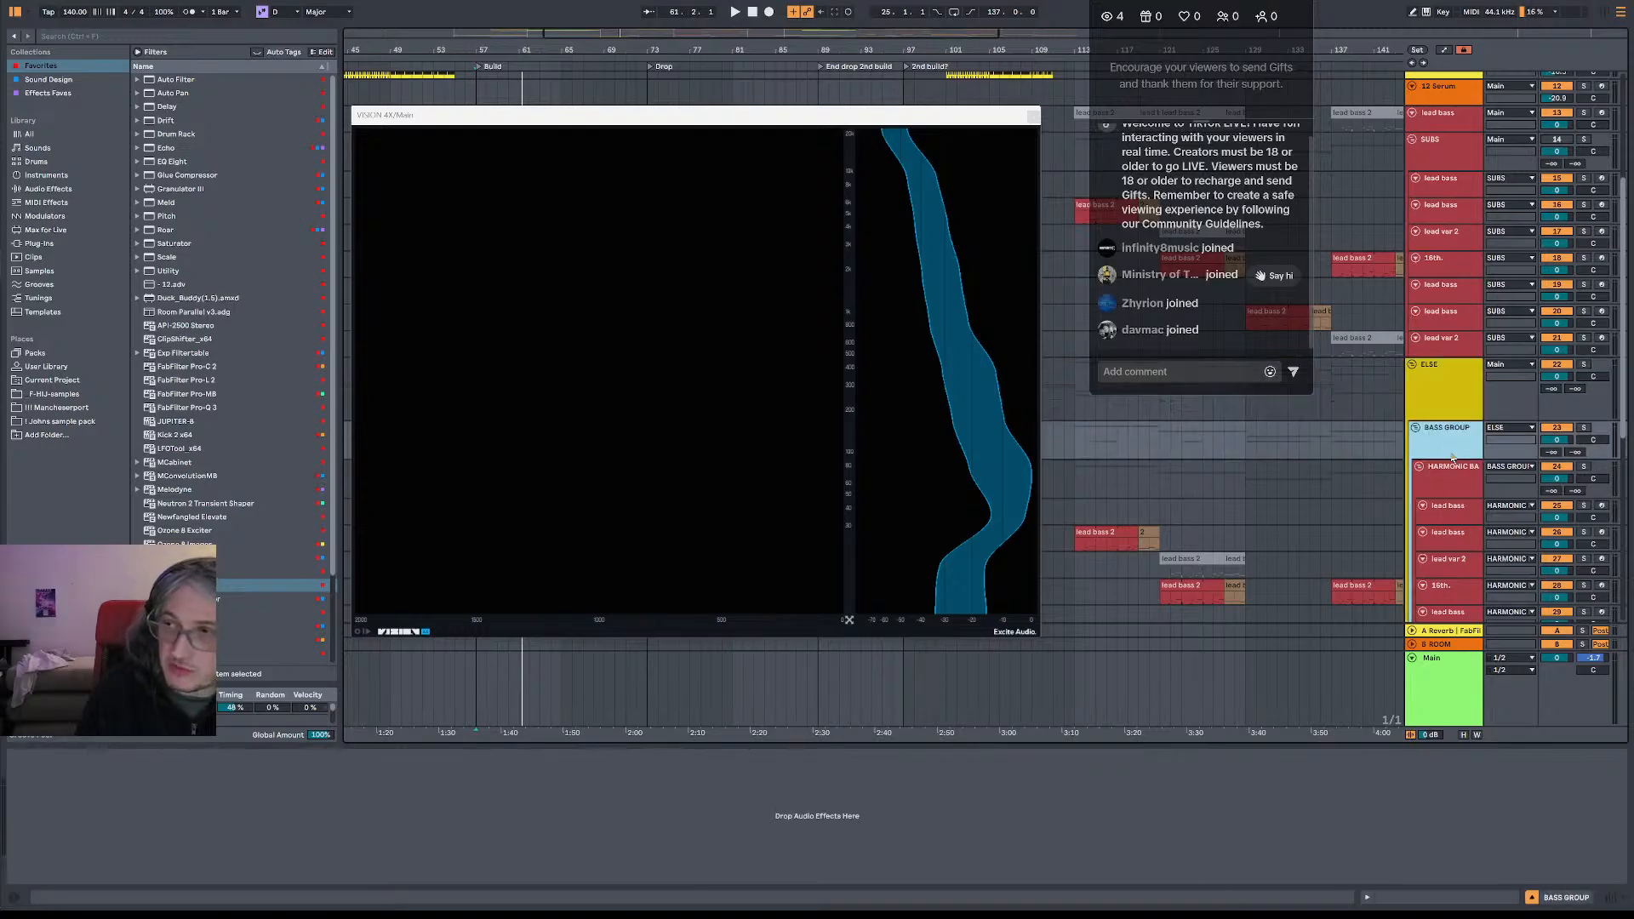
{"action": "left_click", "coordinate": [1457, 478]}
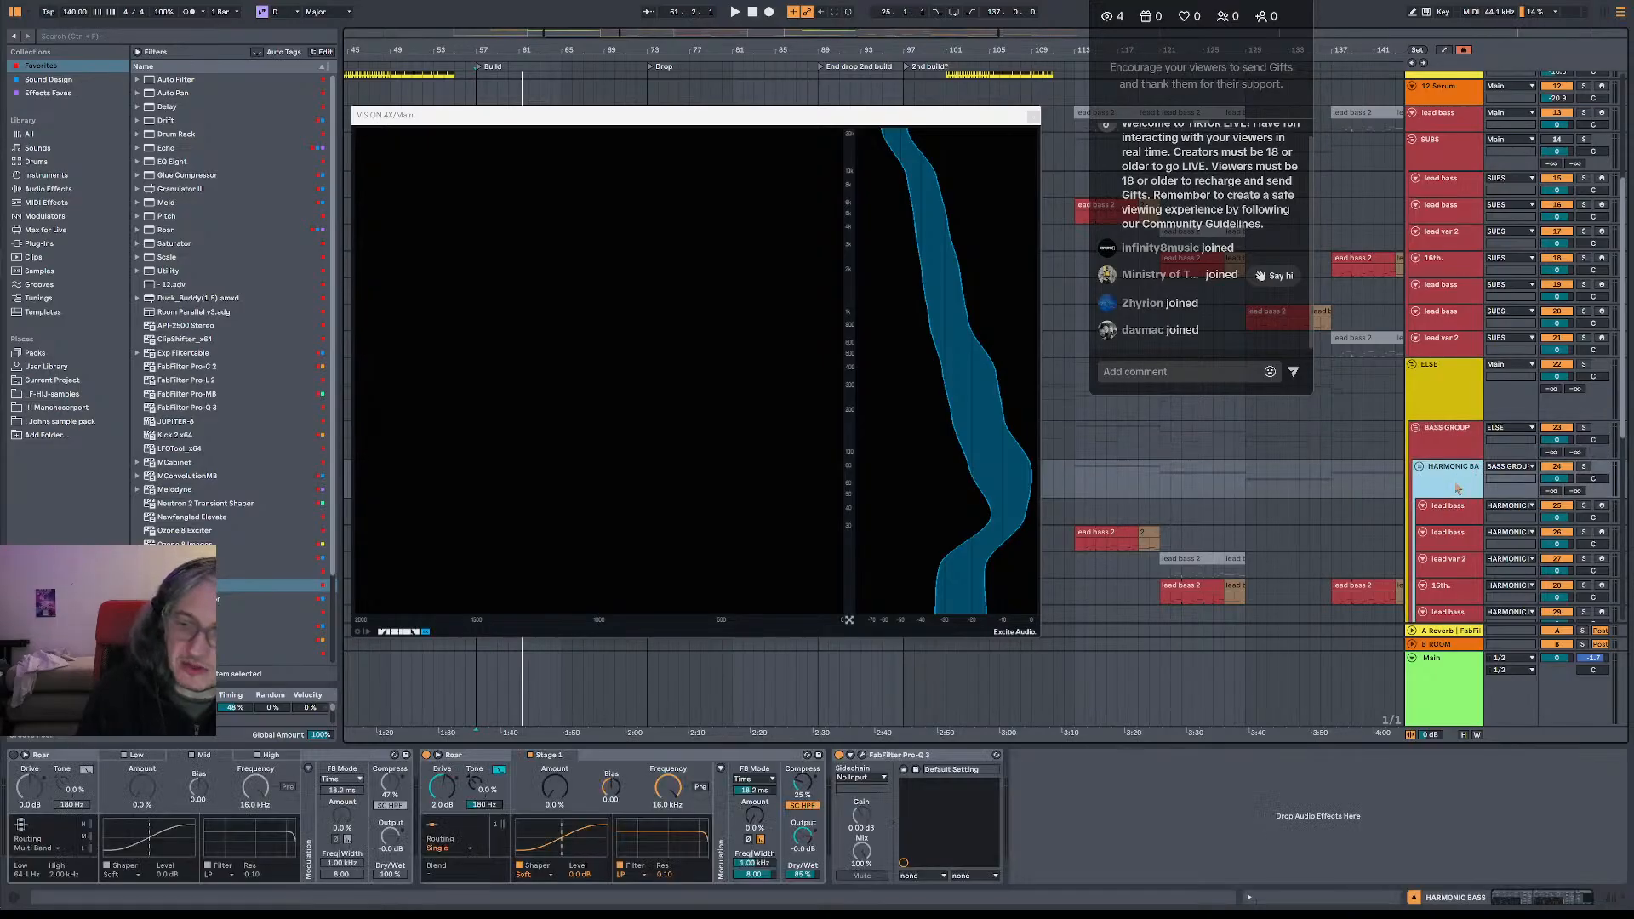
{"action": "left_click", "coordinate": [1452, 511]}
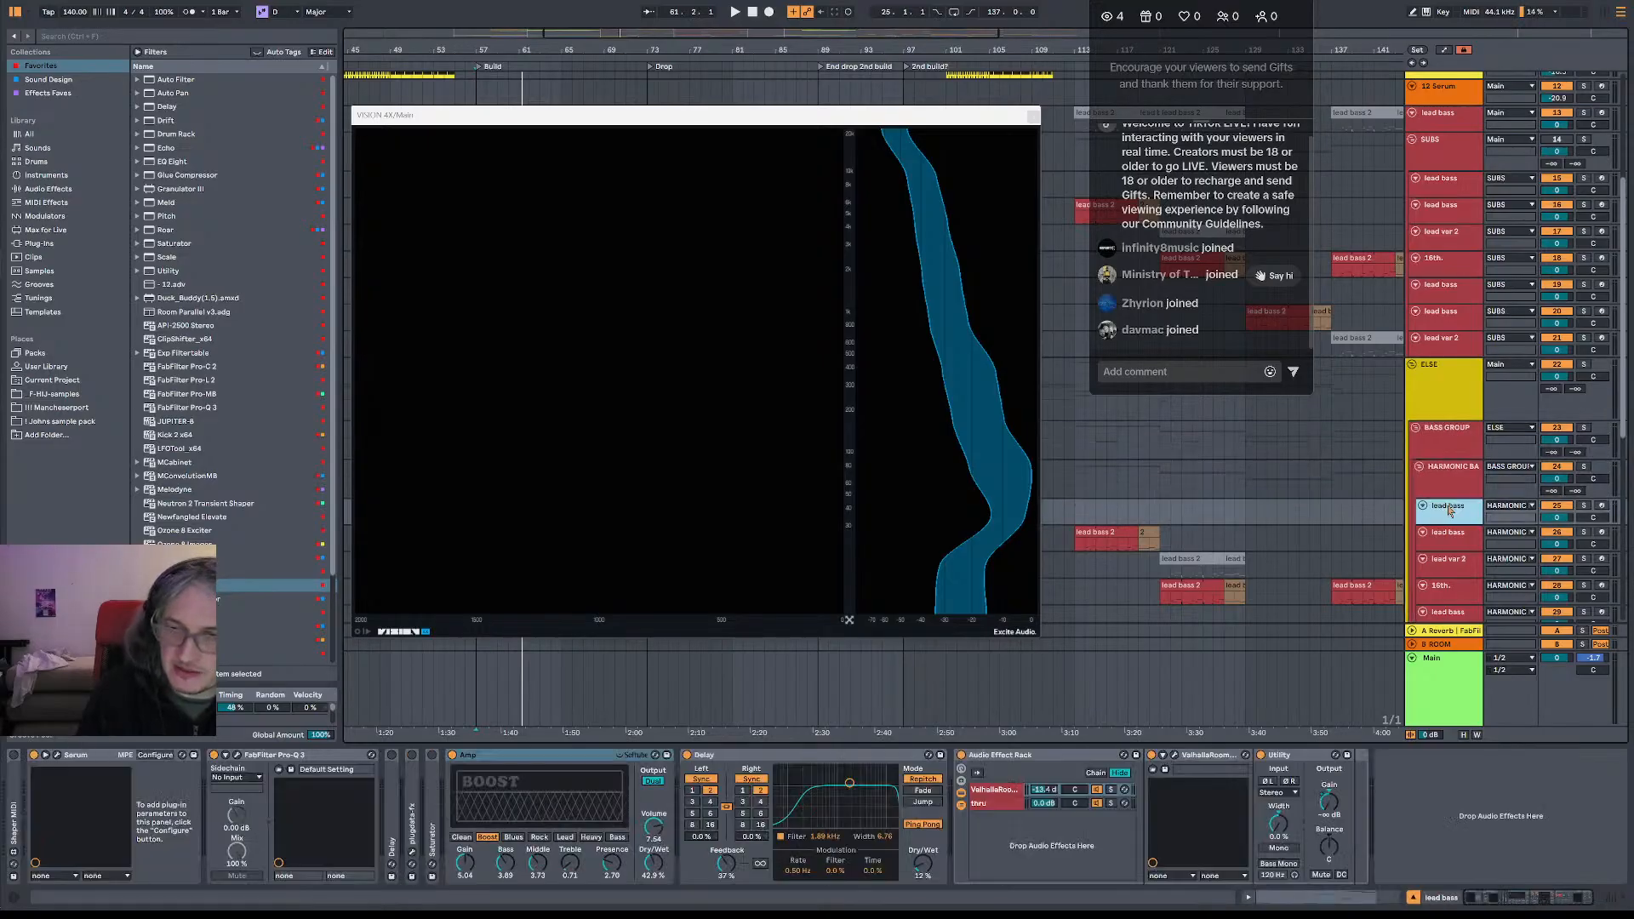
{"action": "left_click", "coordinate": [57, 755]}
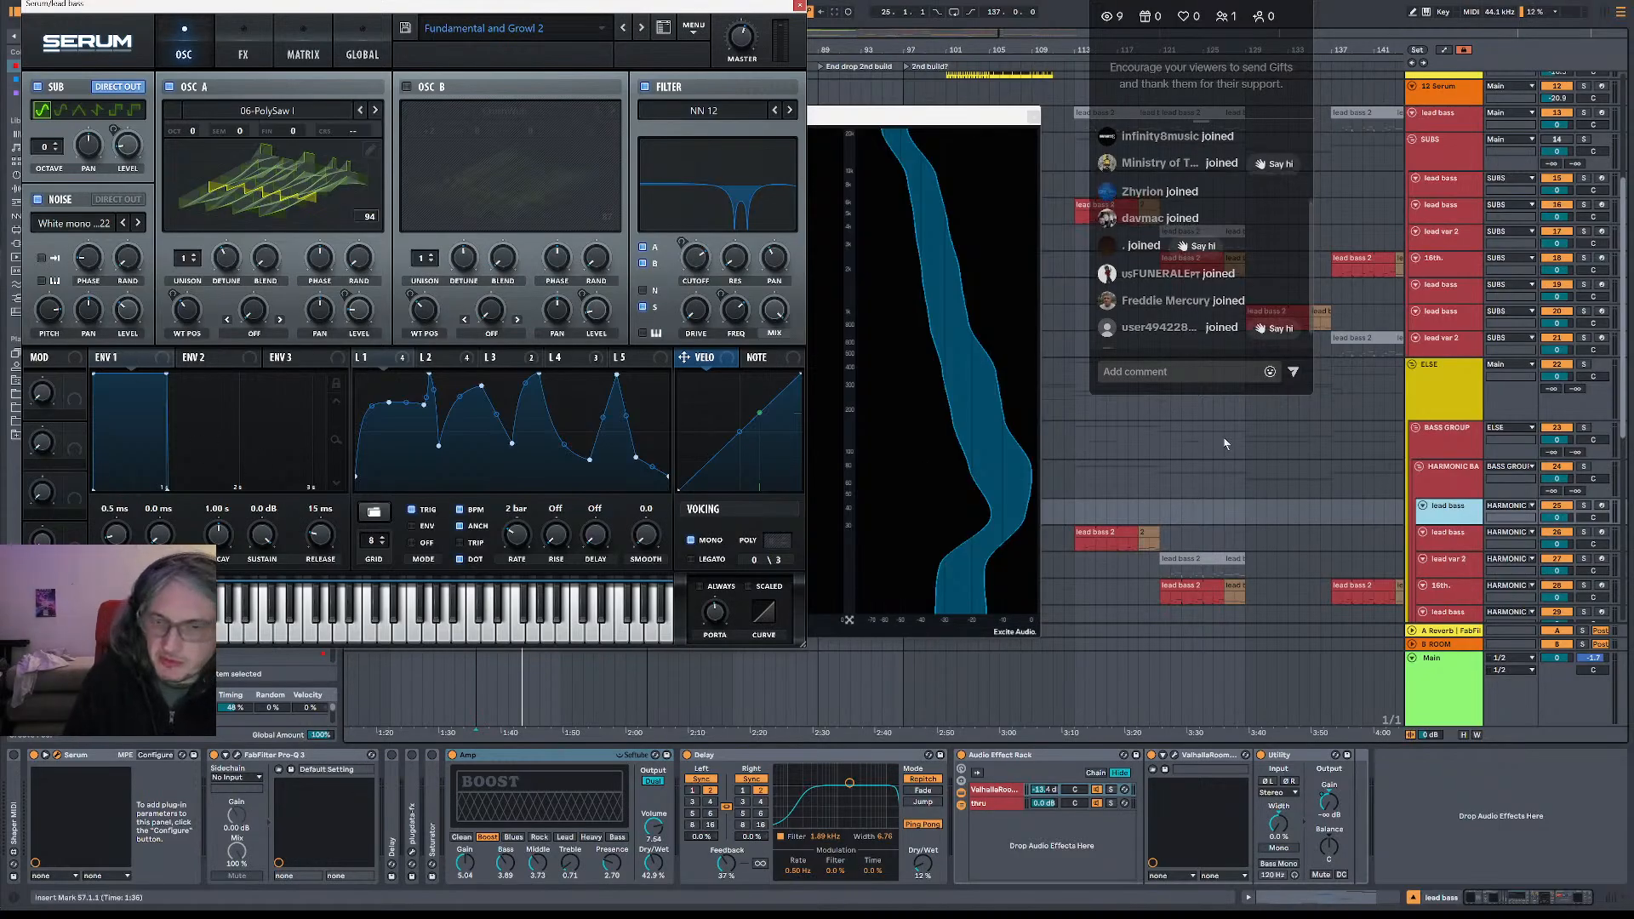
- Select the ELSE group, play the build section and bring the VISION 4X analyser to the front
{"action": "left_click", "coordinate": [1465, 410]}
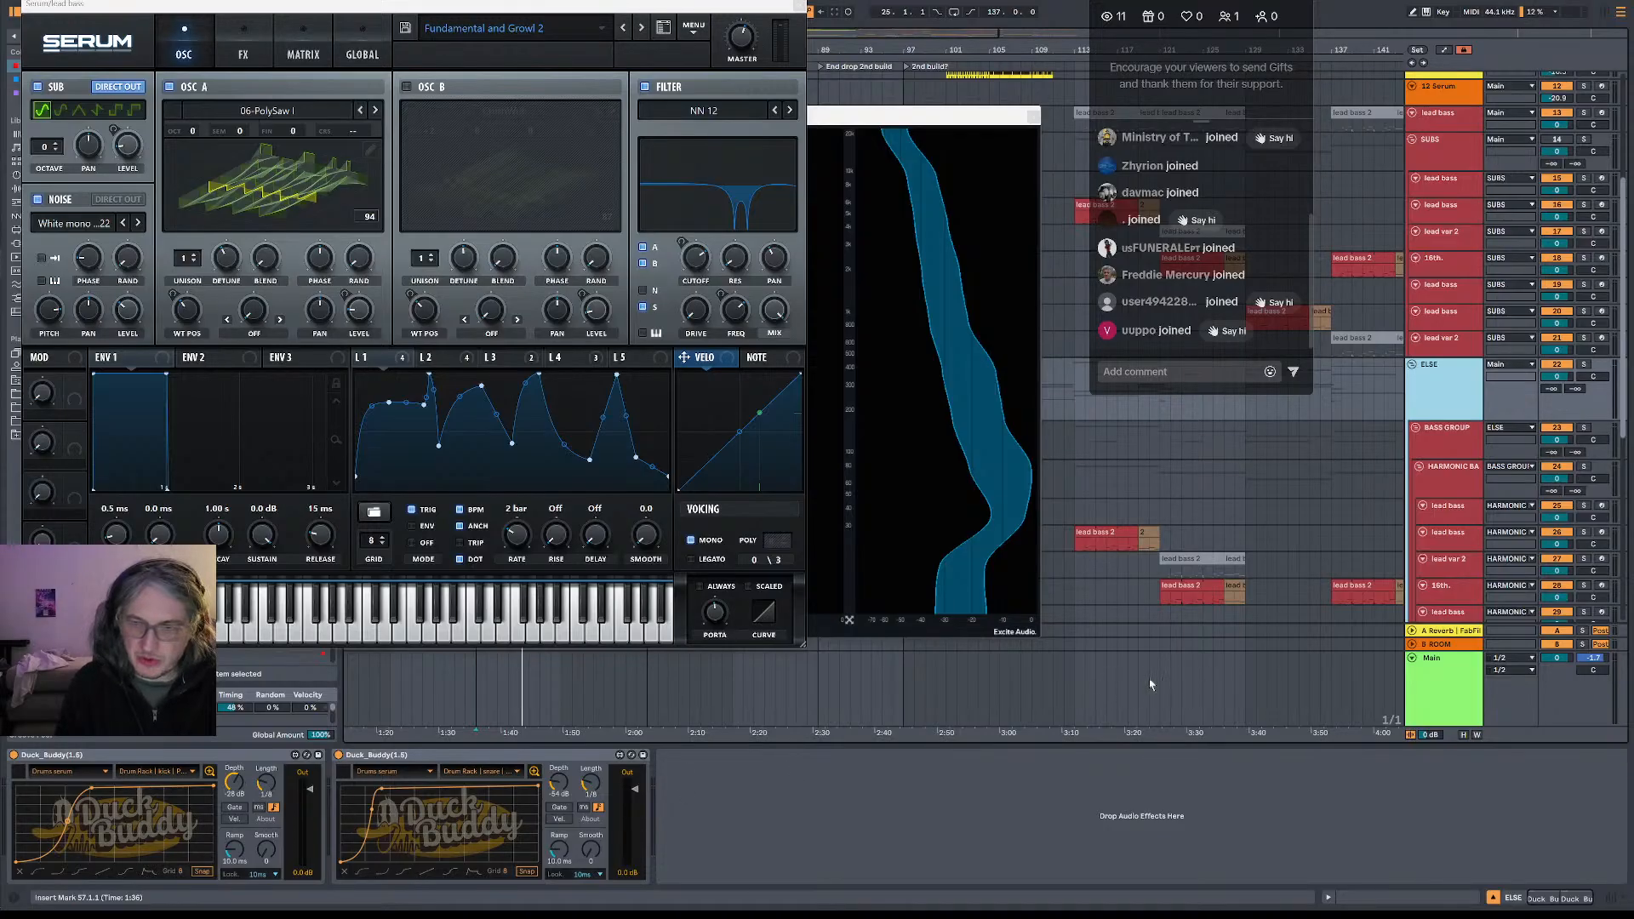
{"action": "key", "text": "space"}
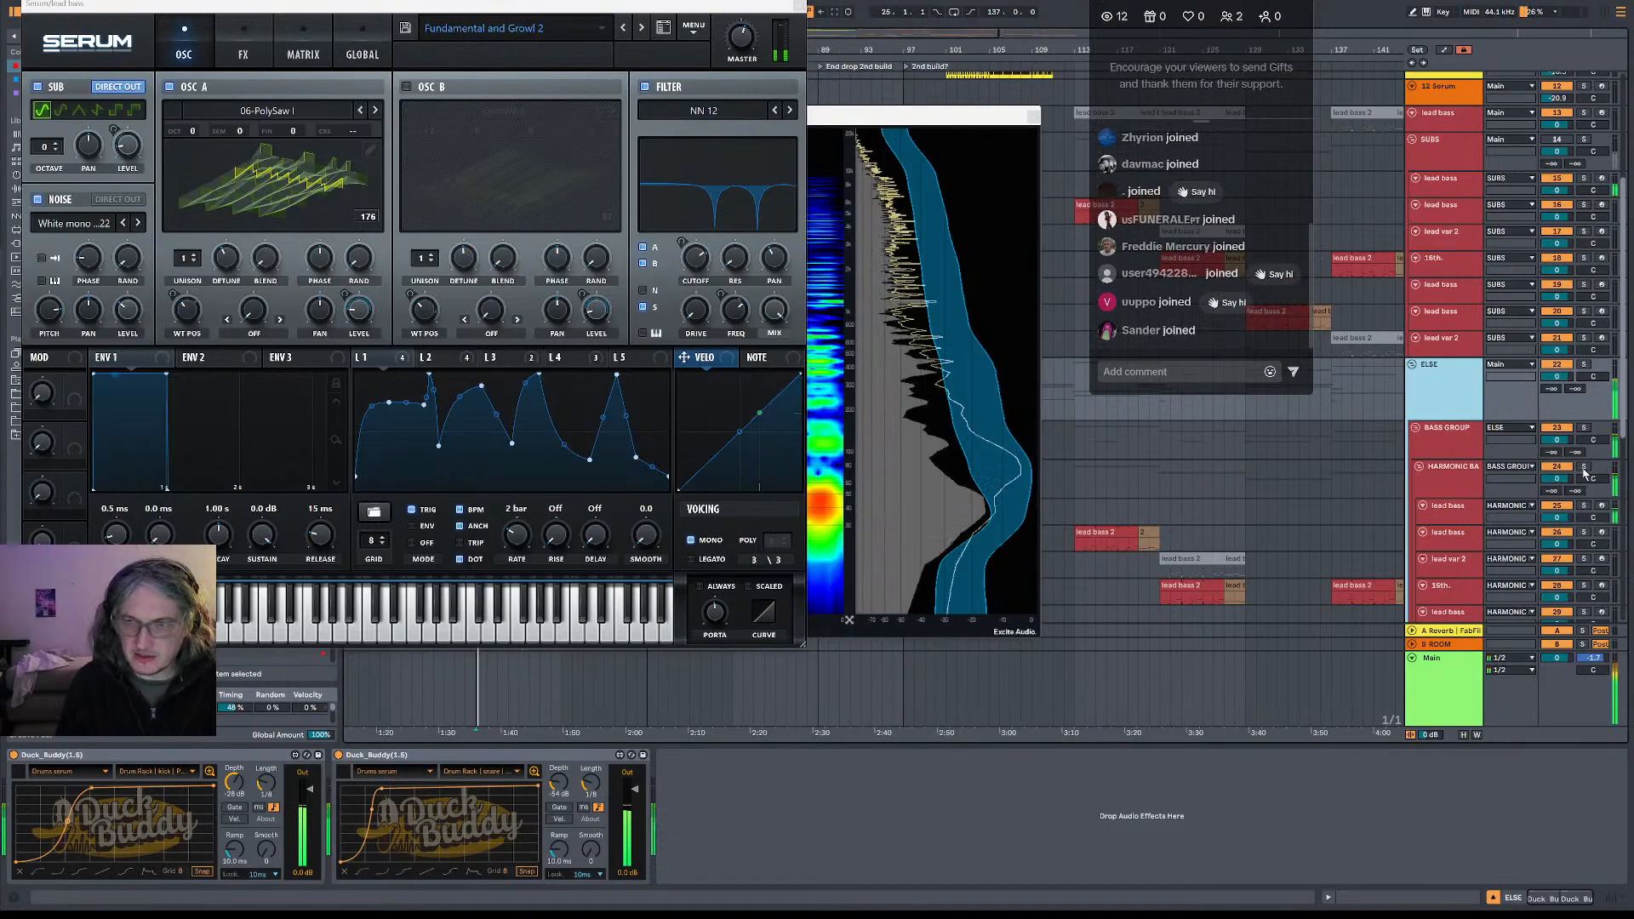
{"action": "left_click", "coordinate": [869, 215]}
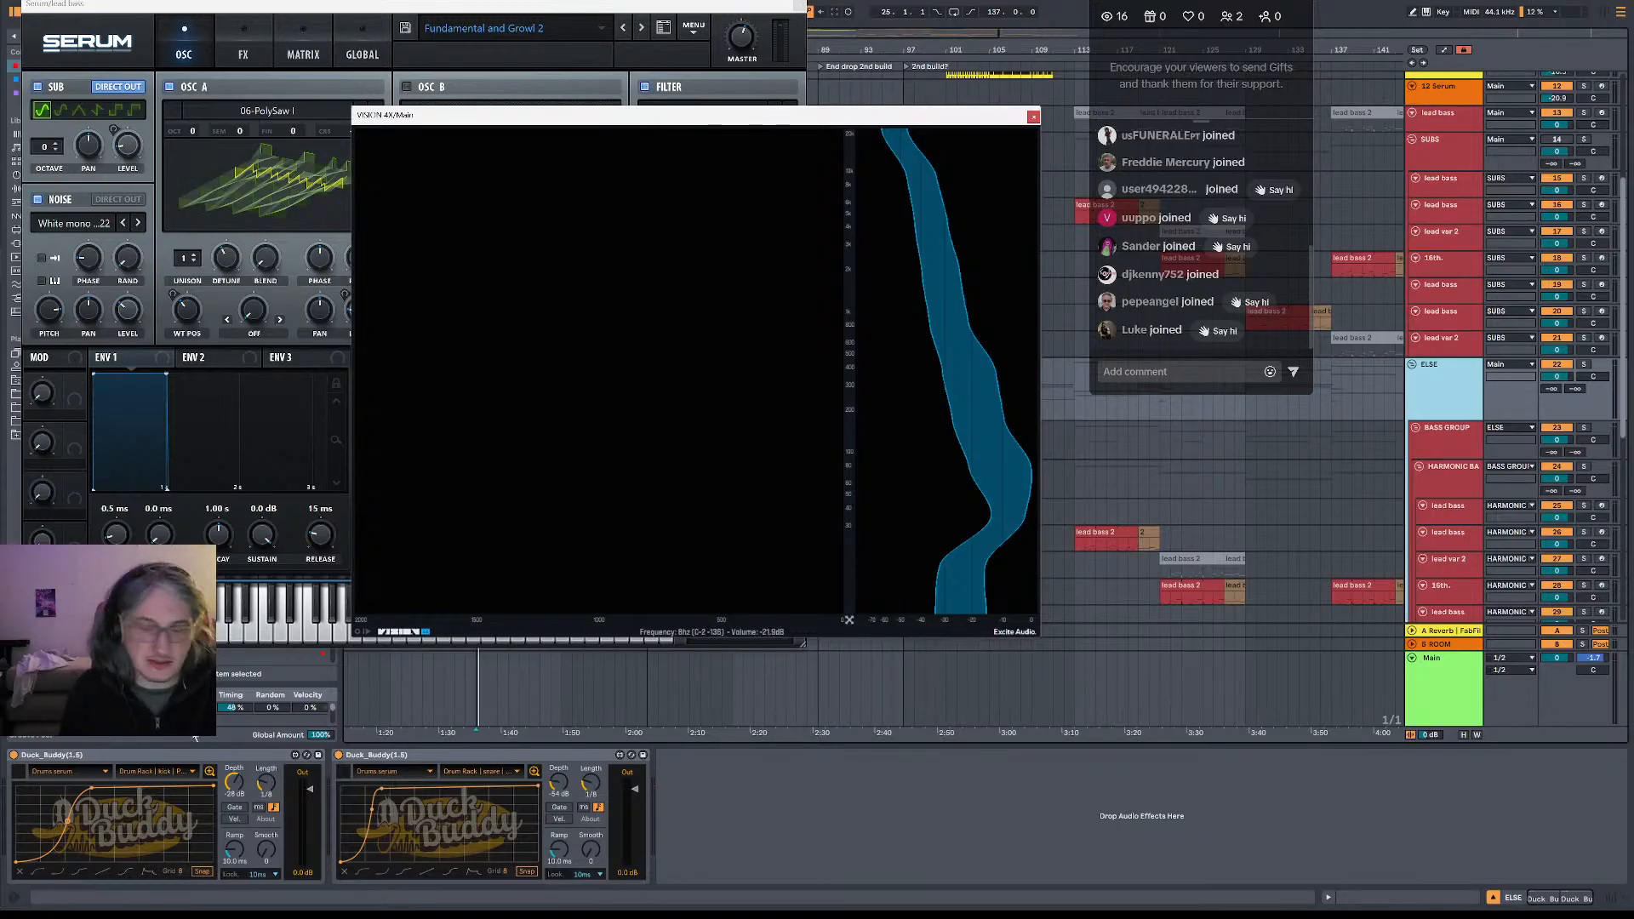
- Inspect the two Duck_Buddy sidechain devices on the ELSE group
{"action": "left_click", "coordinate": [387, 762]}
{"action": "left_click", "coordinate": [185, 758]}
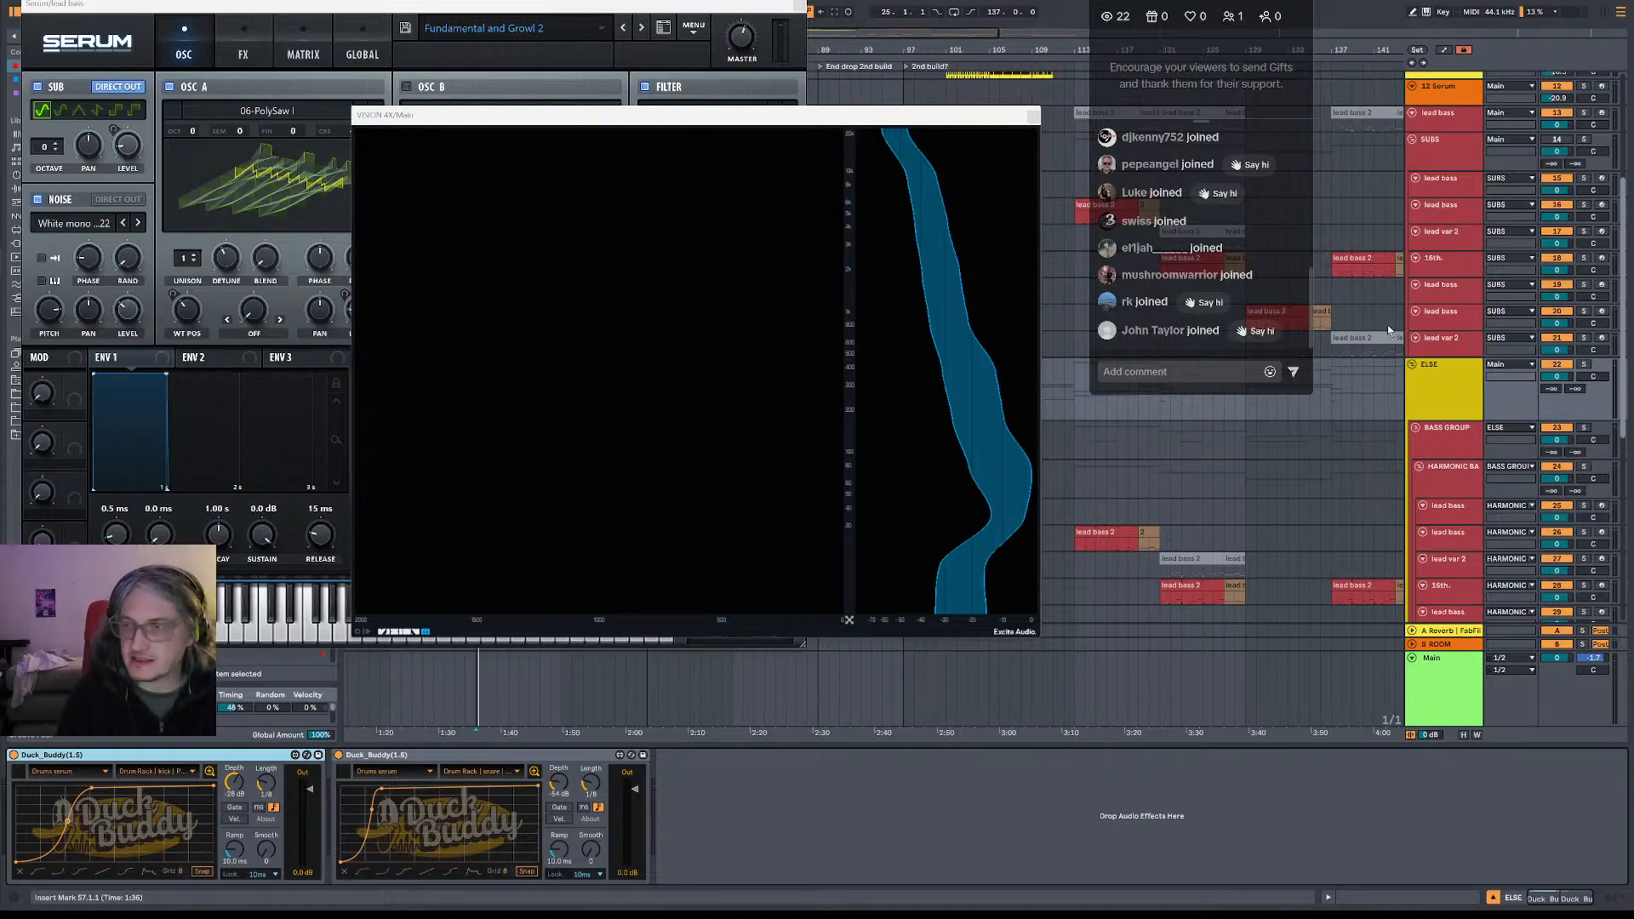
{"action": "left_click", "coordinate": [1469, 388]}
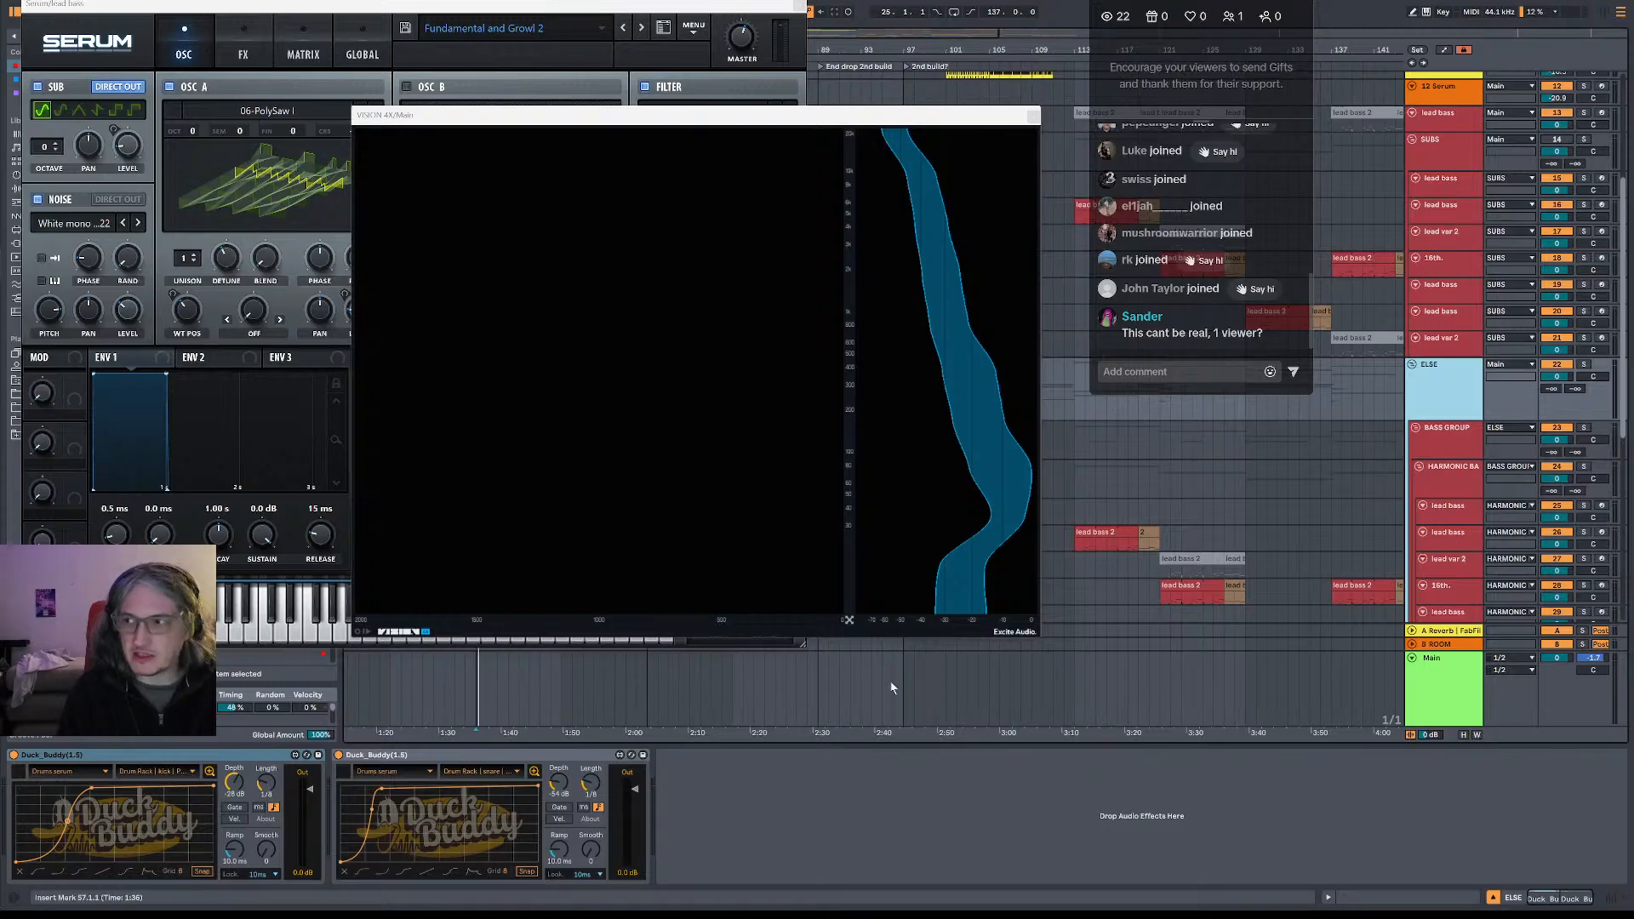
- Select BASS GROUP inside the ELSE group and play the build section
{"action": "left_click", "coordinate": [1445, 381]}
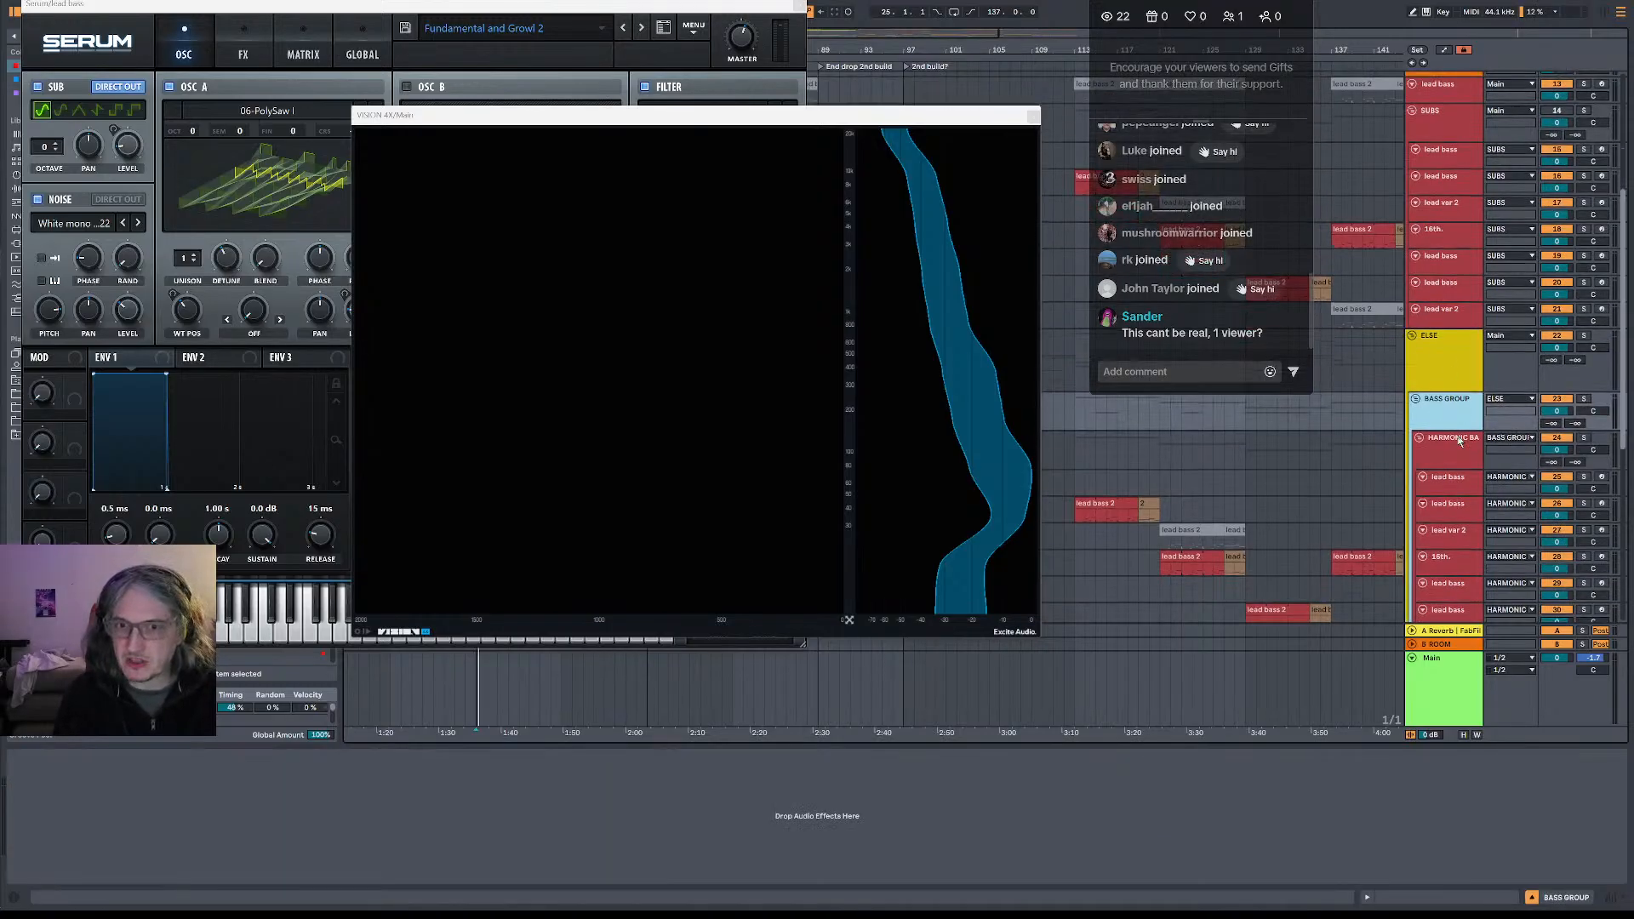
{"action": "scroll", "coordinate": [1461, 441], "scroll_direction": "down", "scroll_amount": 1}
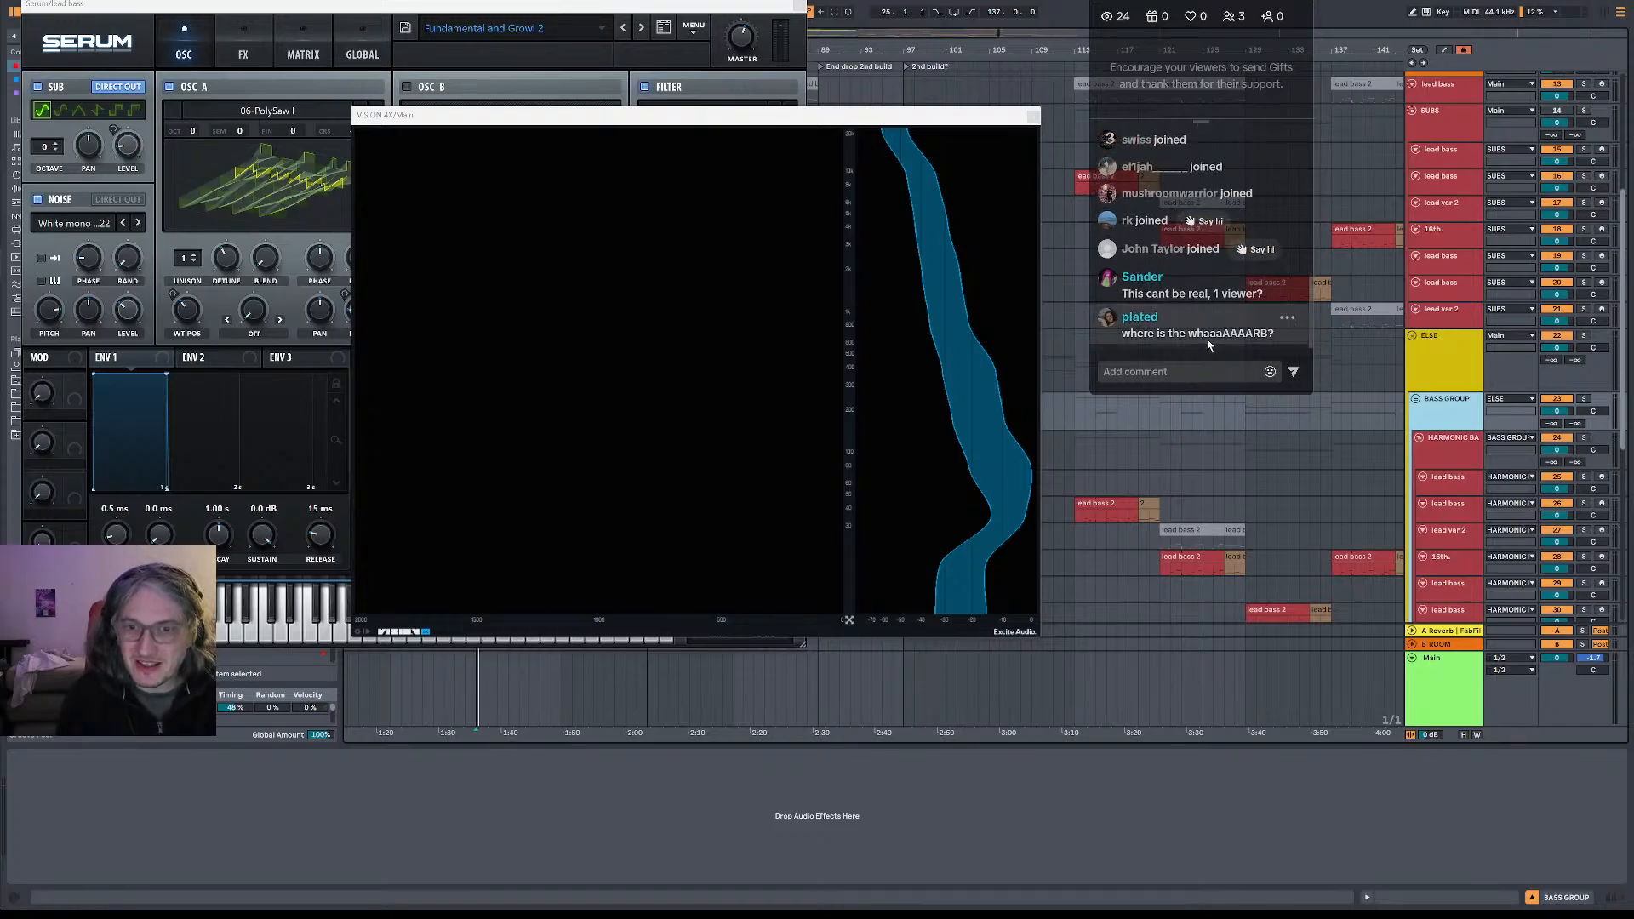
{"action": "key", "text": "space"}
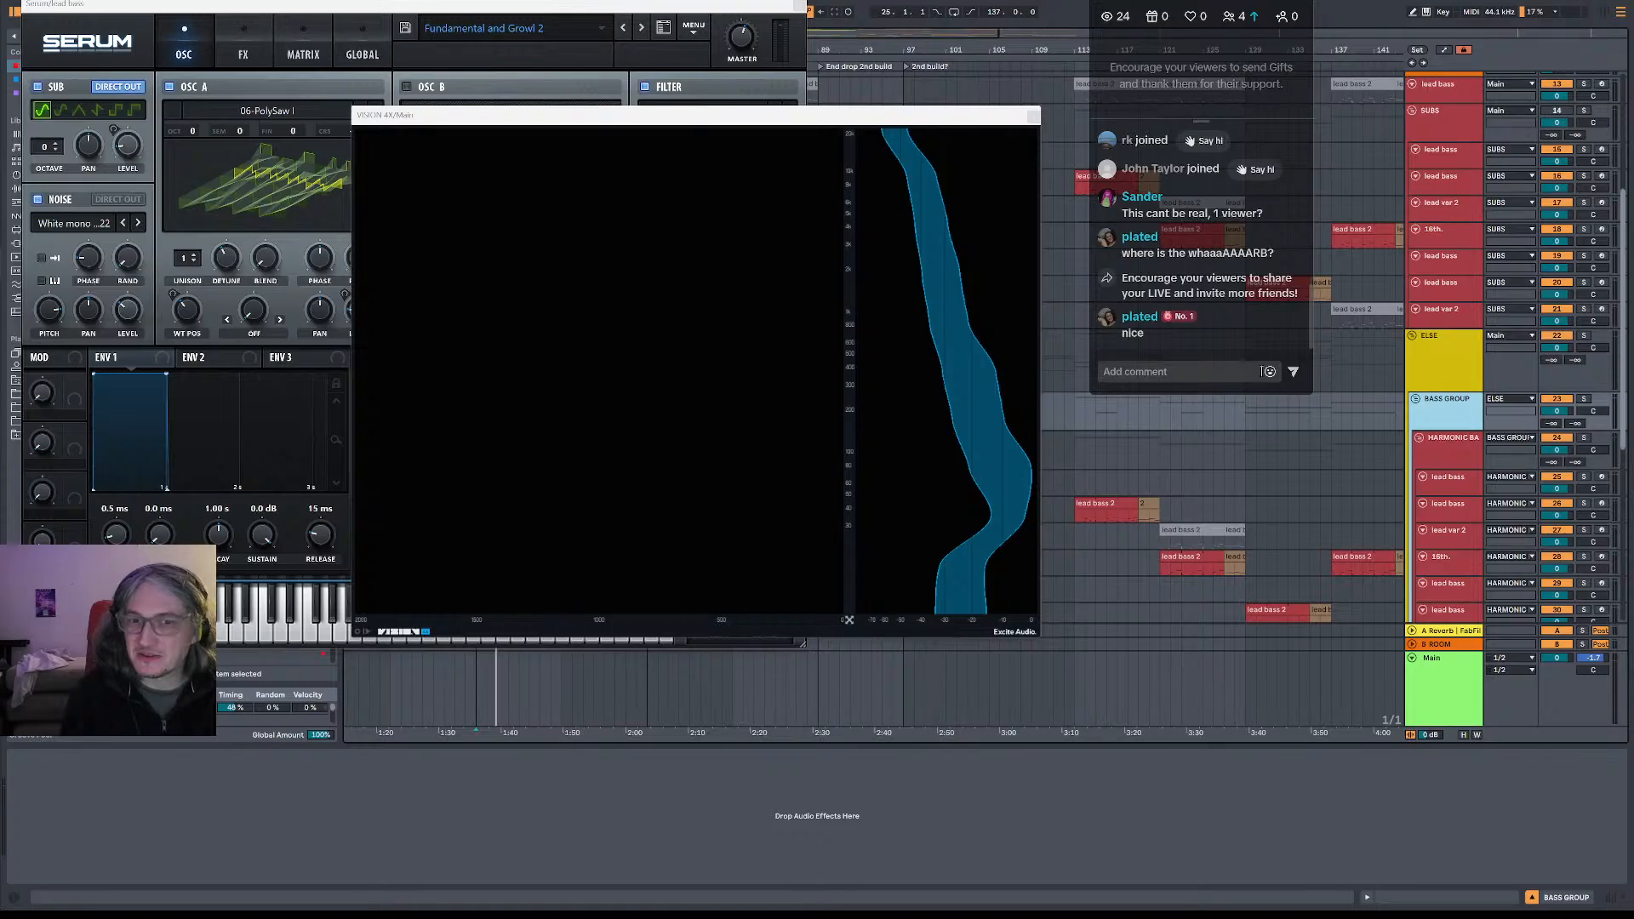
- Compare the device chains of BASS GROUP, HARMONIC BASS and SUBS
{"action": "left_click", "coordinate": [1458, 453]}
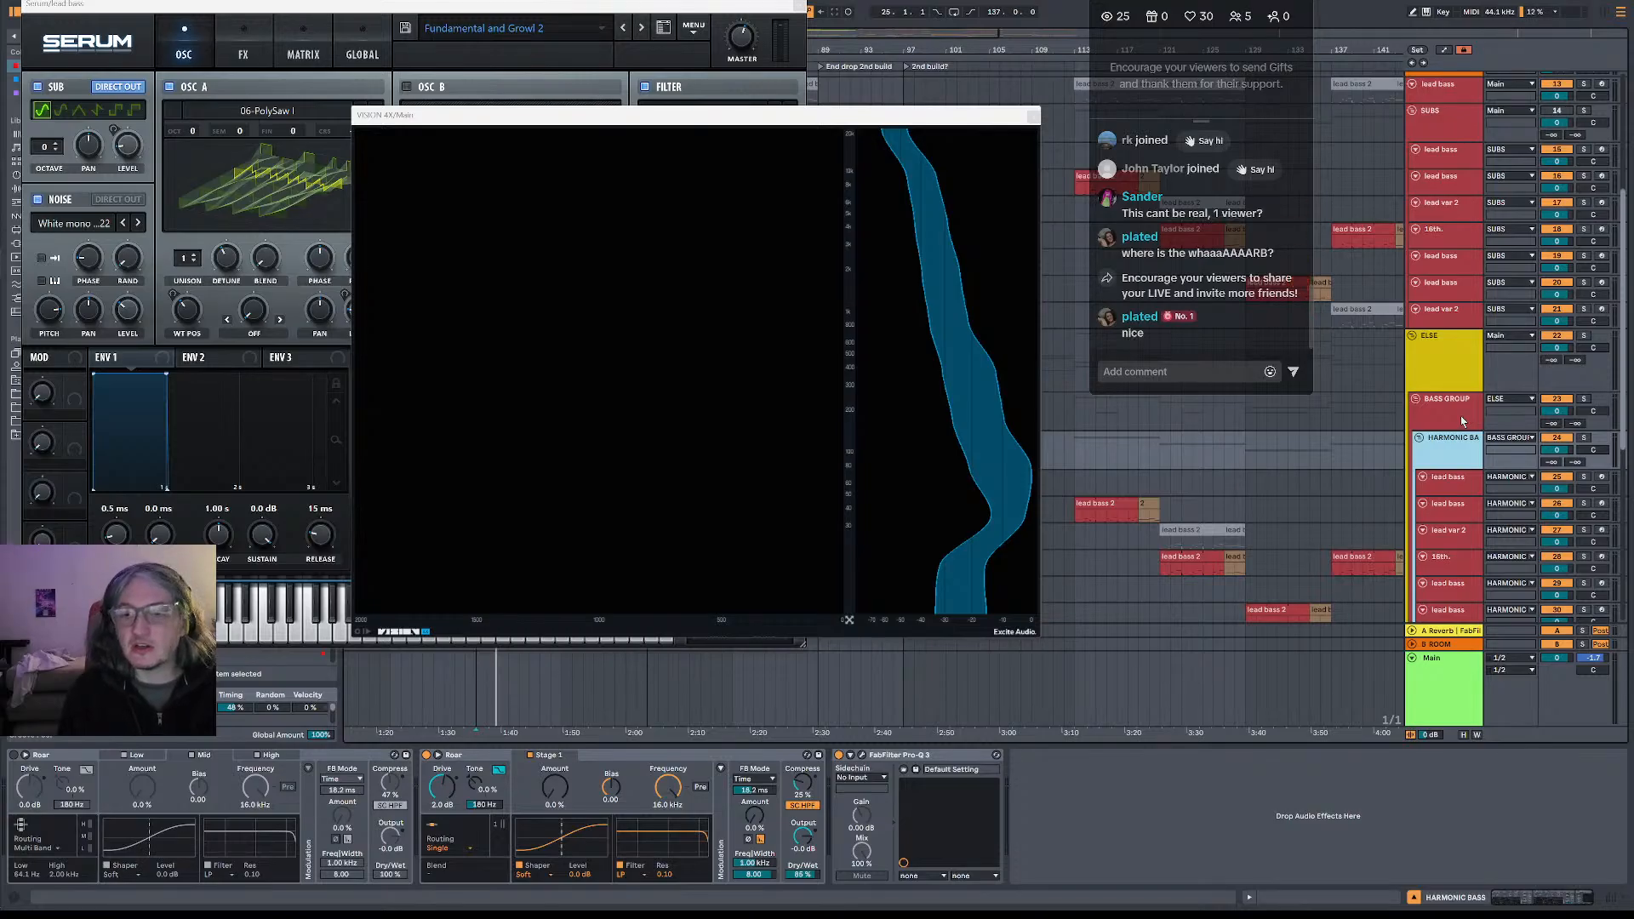
{"action": "left_click", "coordinate": [1462, 421]}
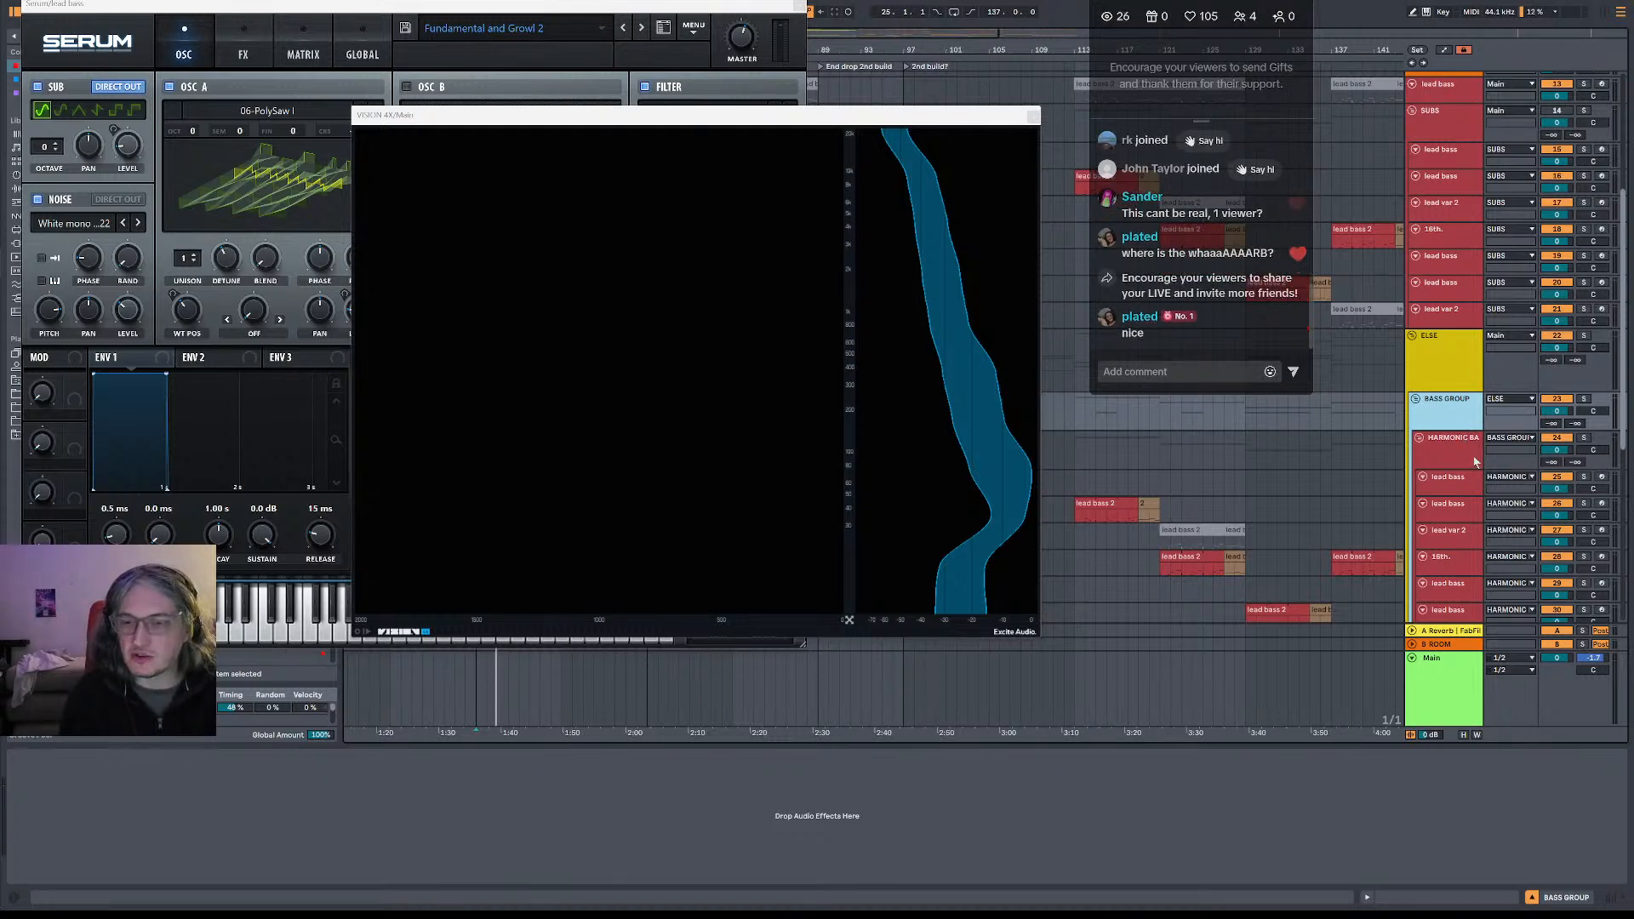
{"action": "left_click", "coordinate": [1459, 437]}
{"action": "left_click", "coordinate": [1454, 419]}
{"action": "left_click", "coordinate": [1460, 449]}
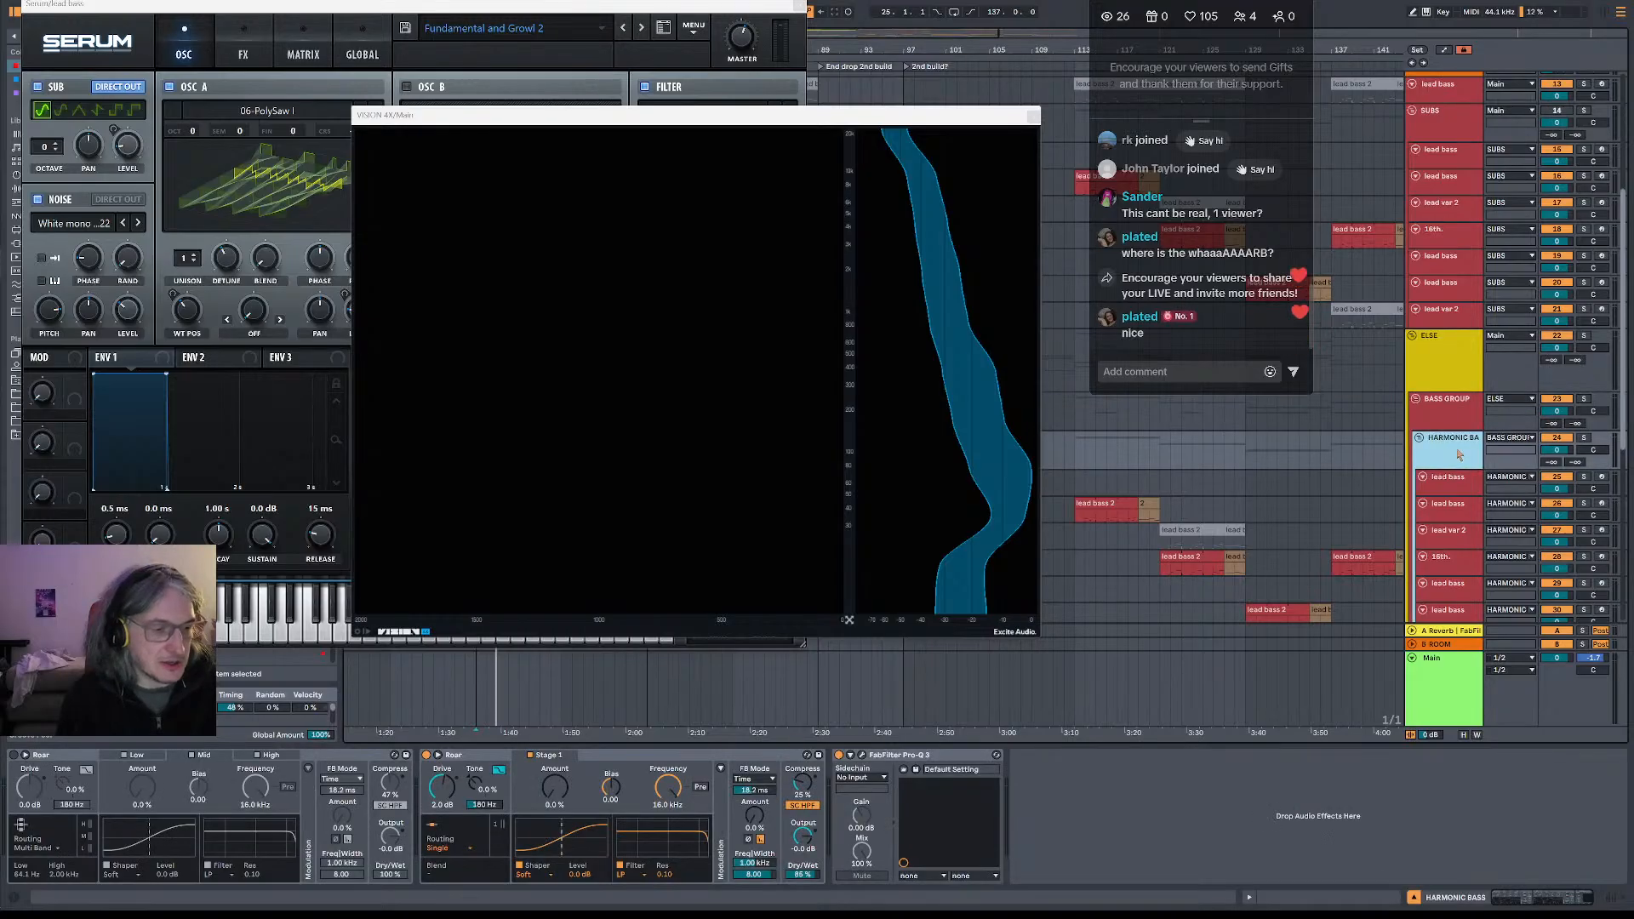
{"action": "left_click", "coordinate": [1461, 421]}
{"action": "left_click", "coordinate": [1463, 447]}
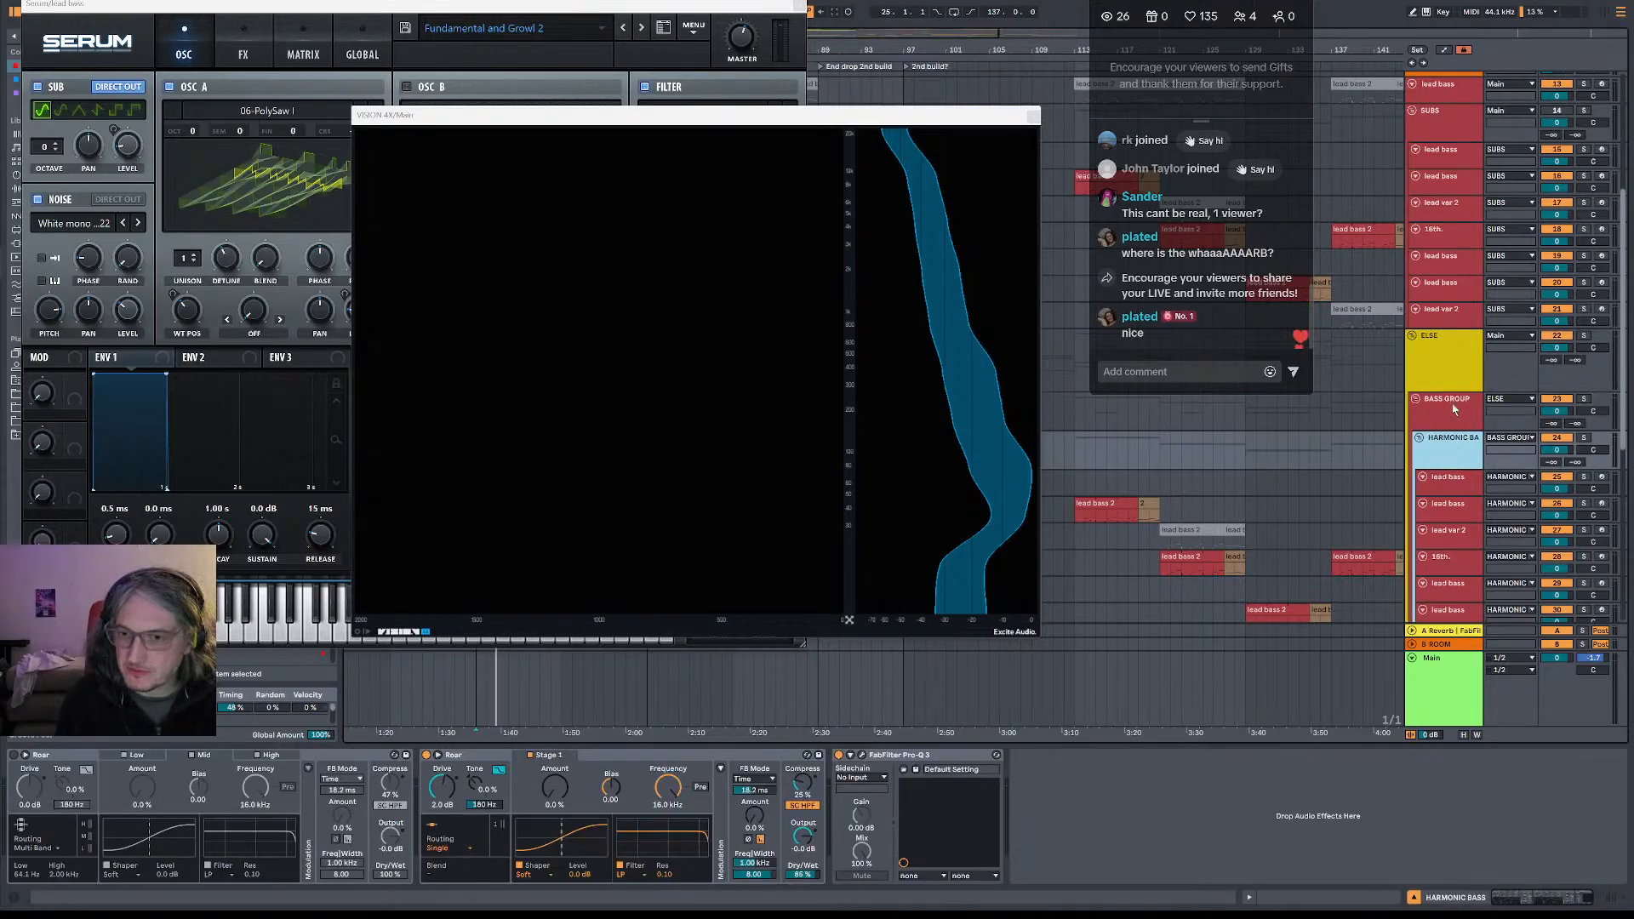
{"action": "left_click", "coordinate": [1460, 419]}
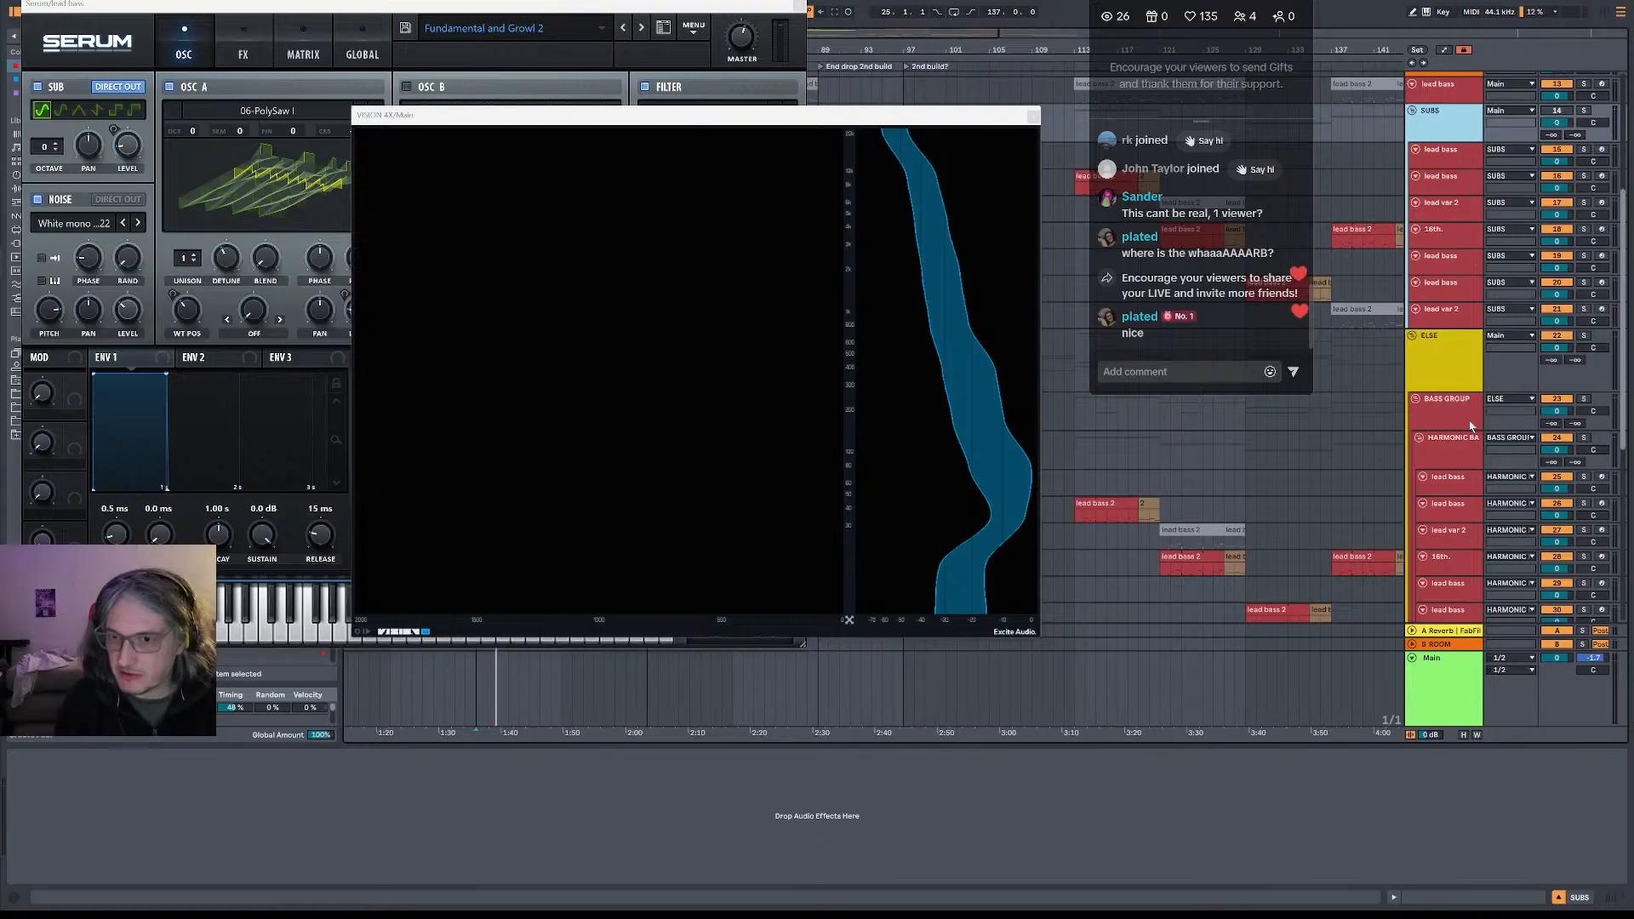
{"action": "left_click", "coordinate": [1465, 467]}
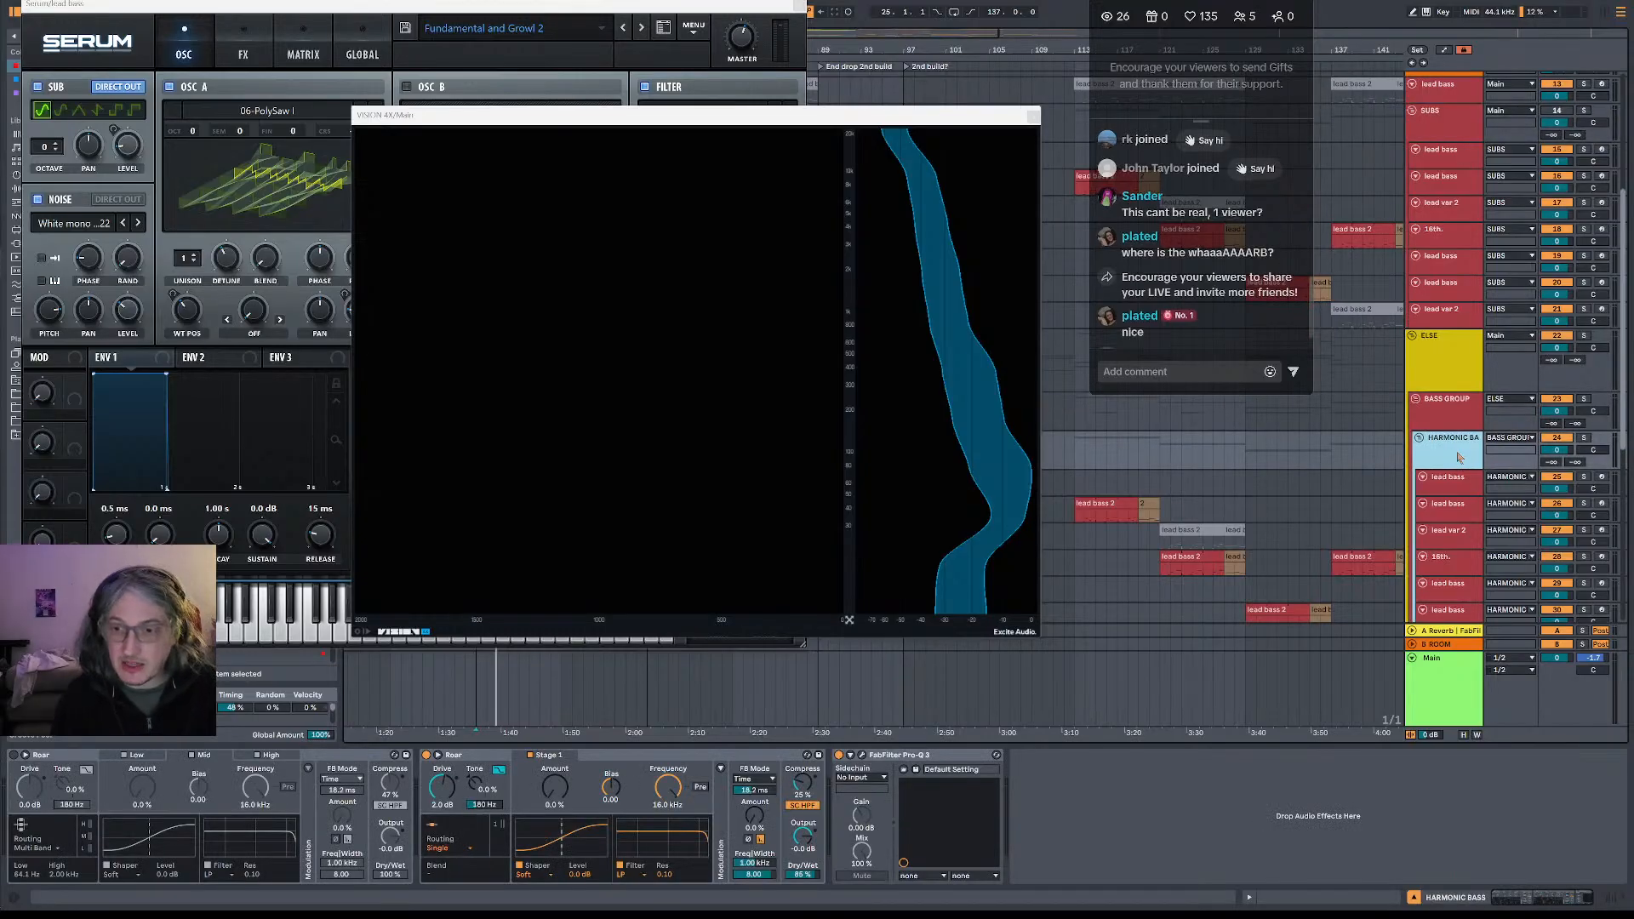
- Select all the lead tracks inside HARMONIC BASS, from the first lead bass to the last lead ver 2
{"action": "scroll", "coordinate": [1455, 438], "scroll_direction": "down", "scroll_amount": 2}
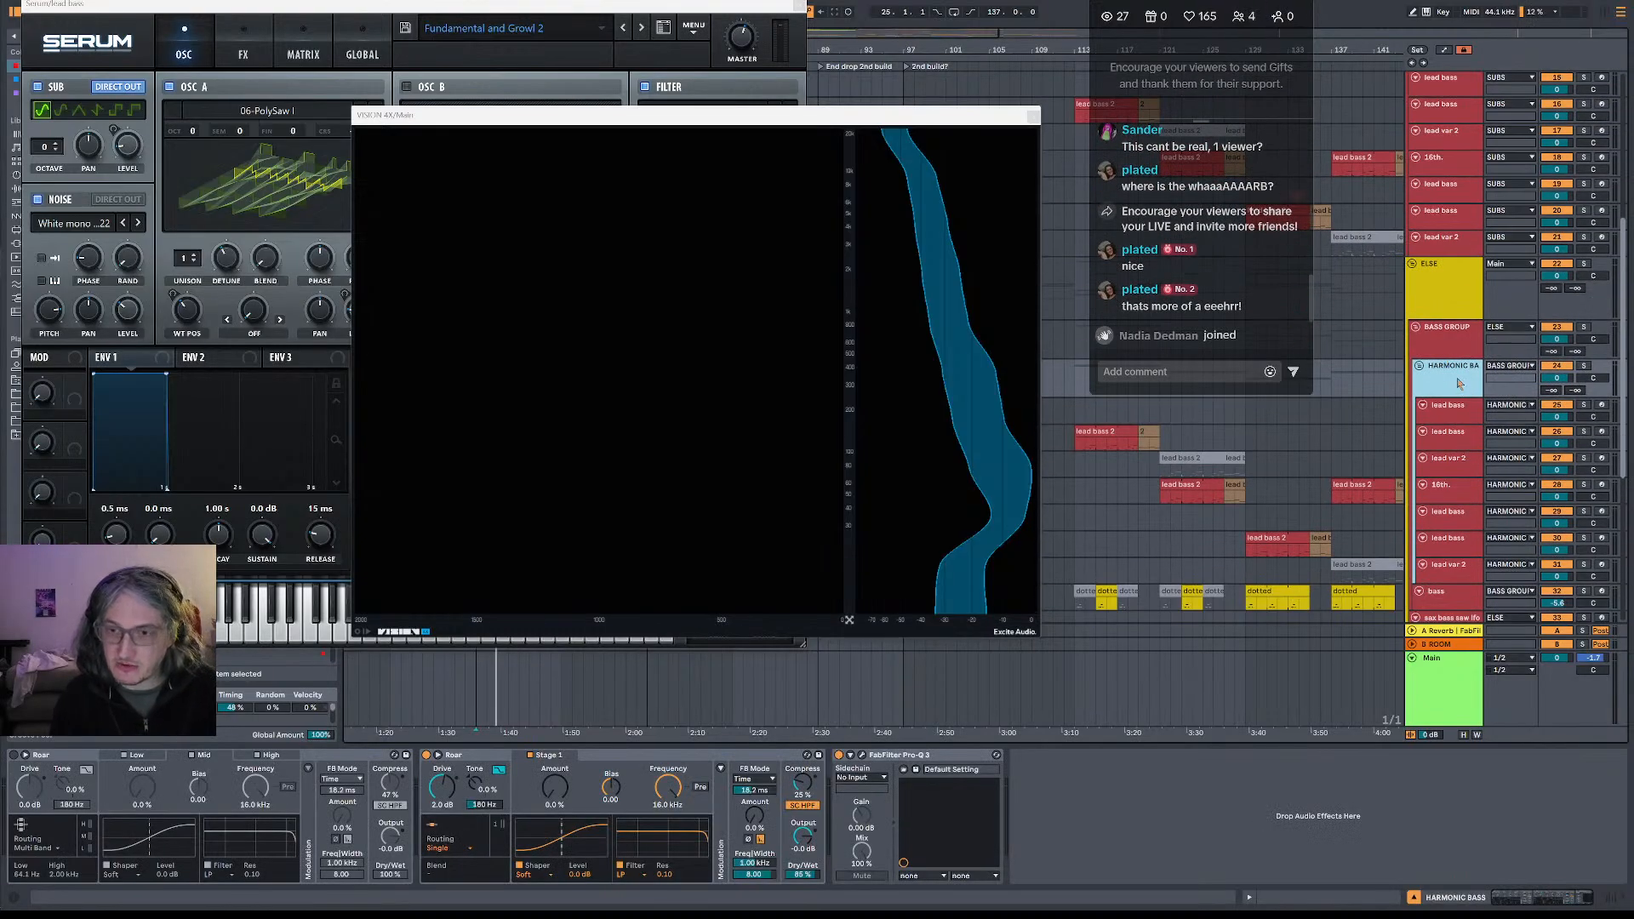
{"action": "scroll", "coordinate": [1458, 383], "scroll_direction": "down", "scroll_amount": 1}
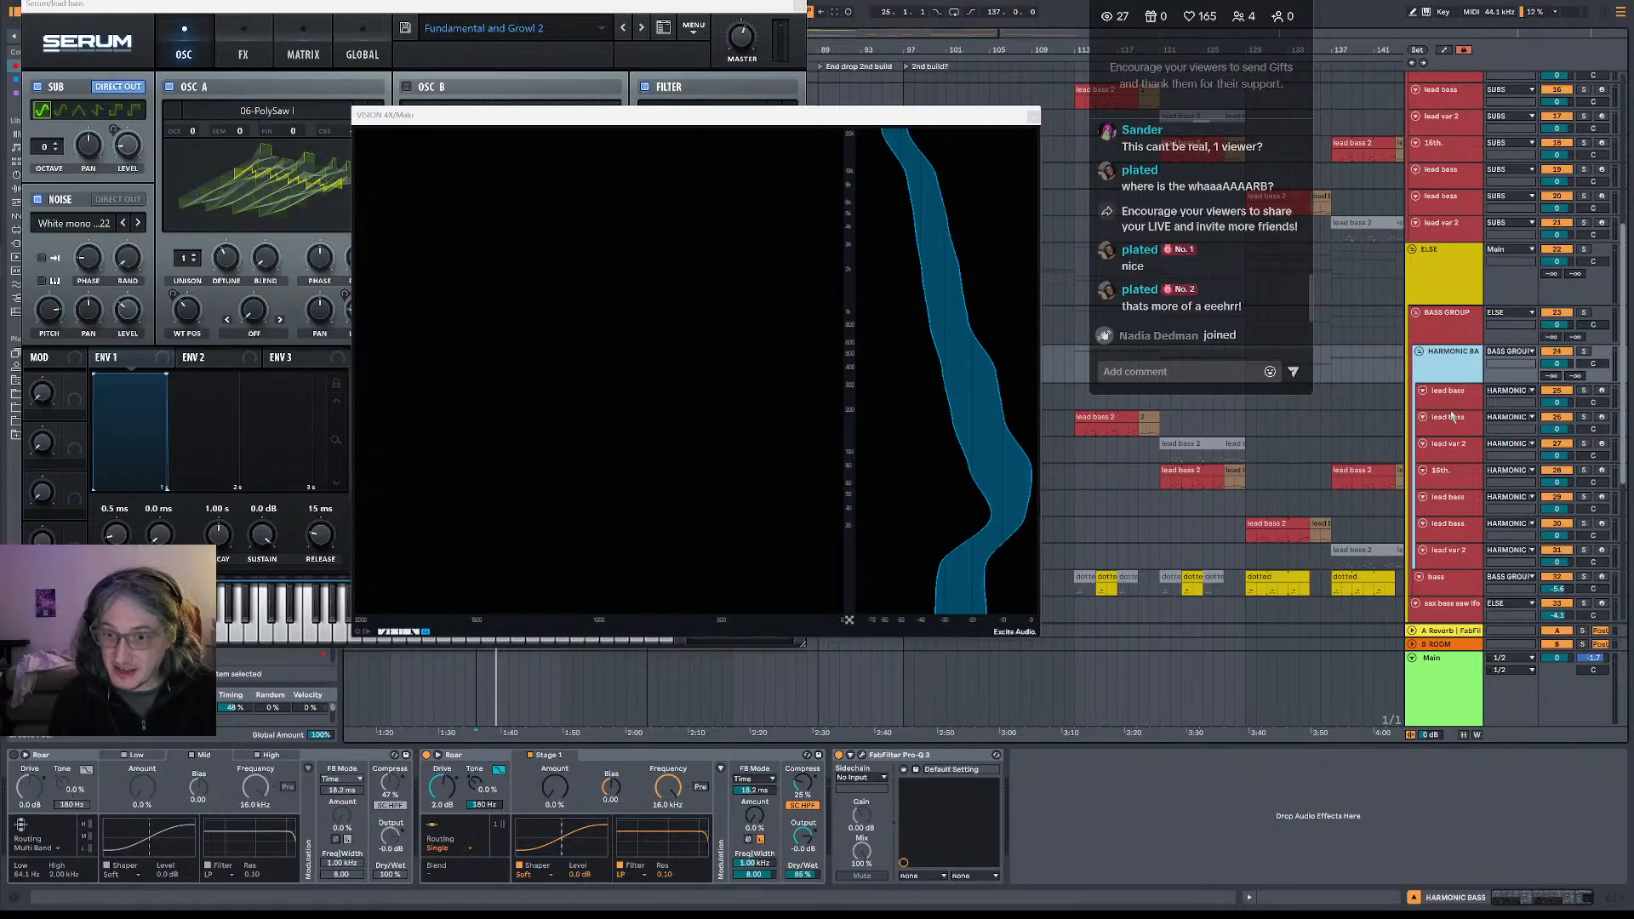
{"action": "left_click", "coordinate": [1447, 392]}
{"action": "left_click", "coordinate": [1463, 558], "text": "shift"}
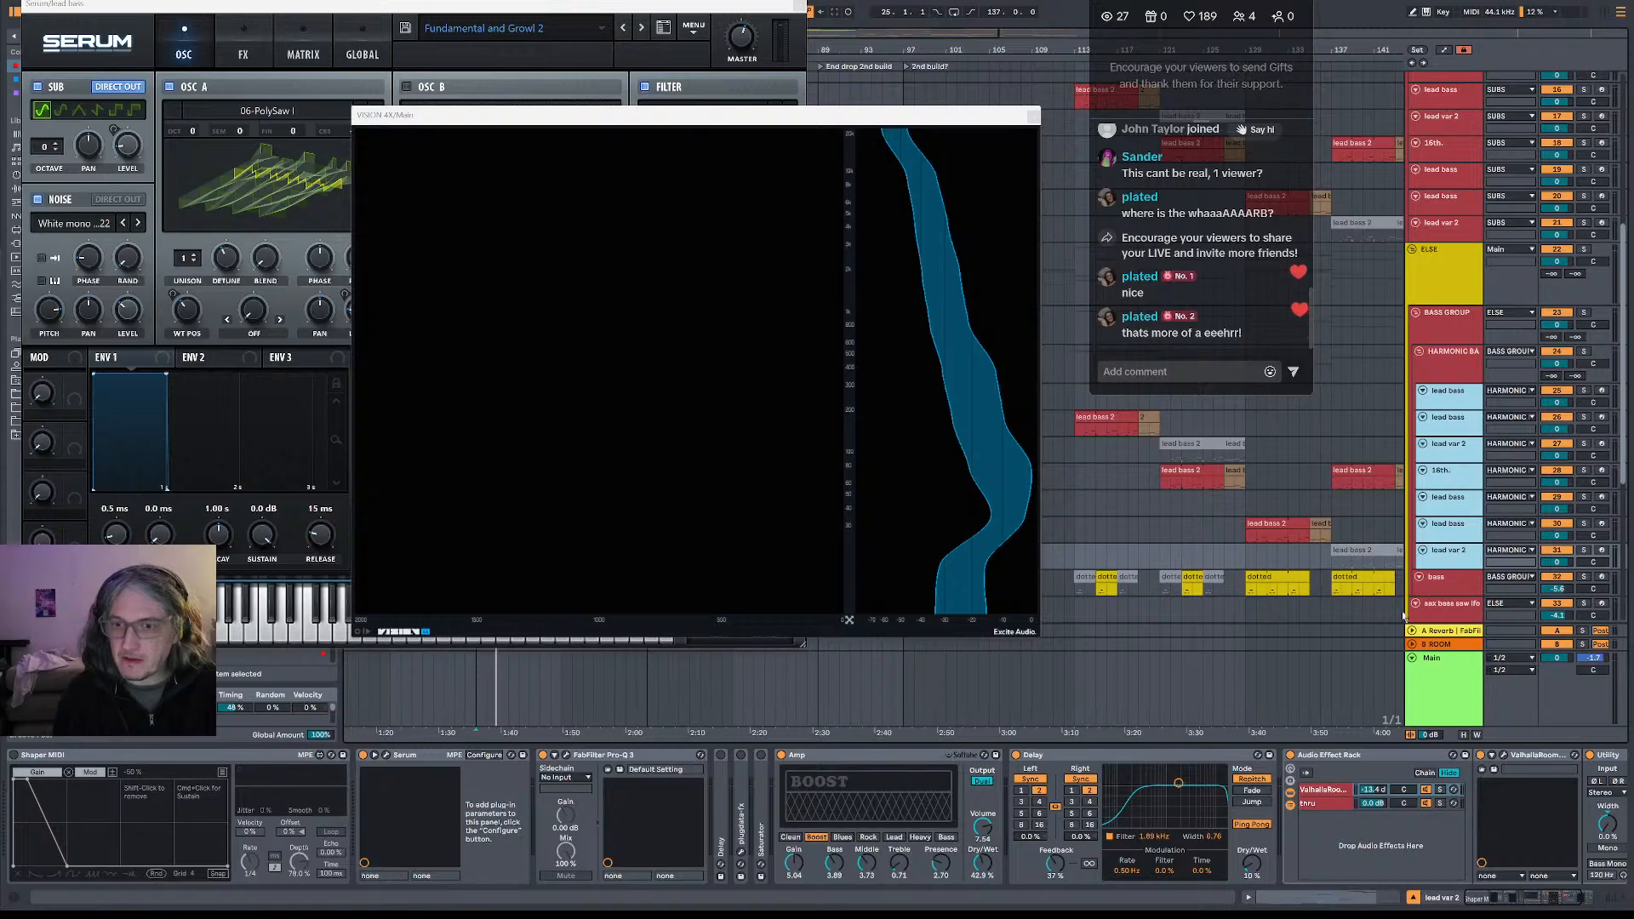
- Examine the first HARMONIC BASS lead bass track's device chain, including its Amp, and open its Serum synth
{"action": "left_click", "coordinate": [1447, 400]}
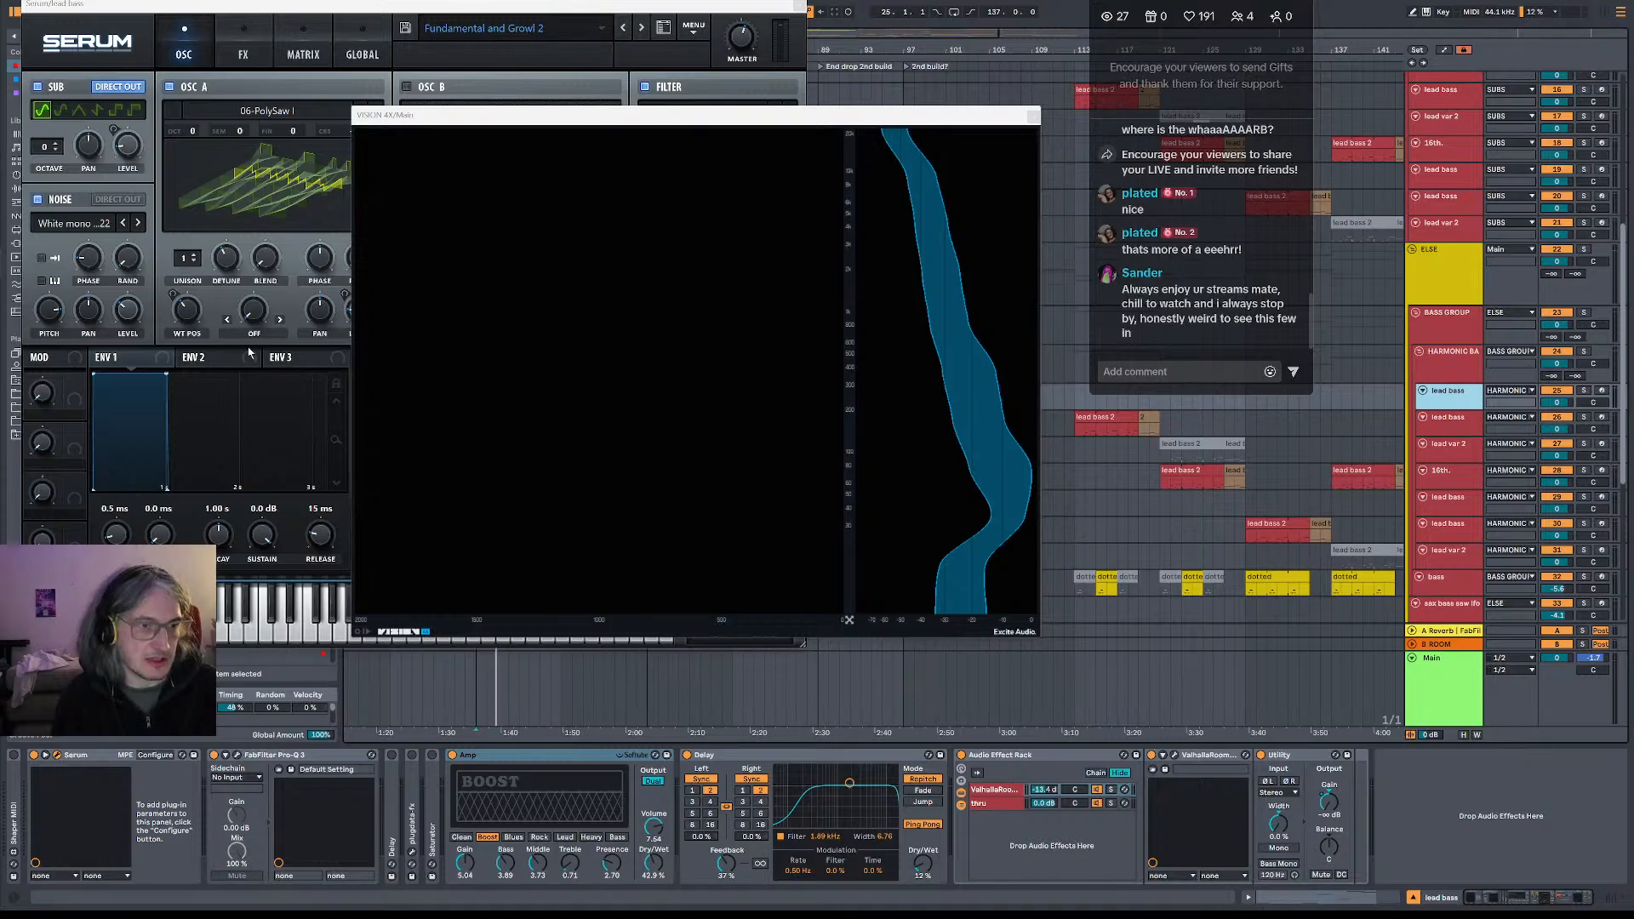
{"action": "left_click", "coordinate": [477, 757]}
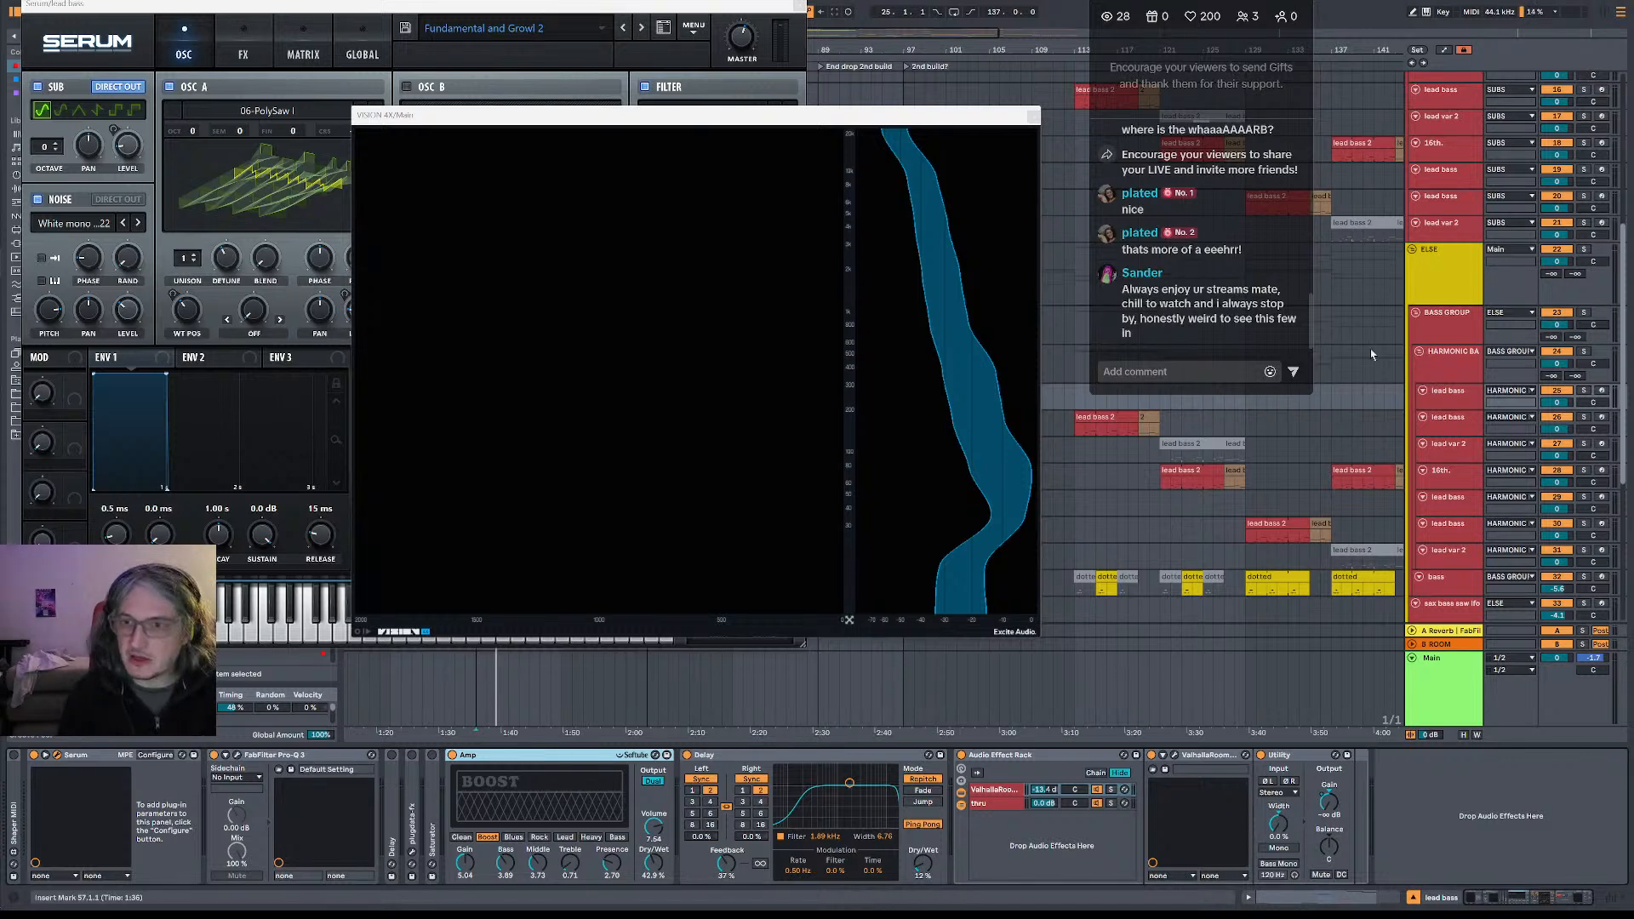
{"action": "left_click", "coordinate": [1449, 373]}
{"action": "left_click", "coordinate": [1452, 395]}
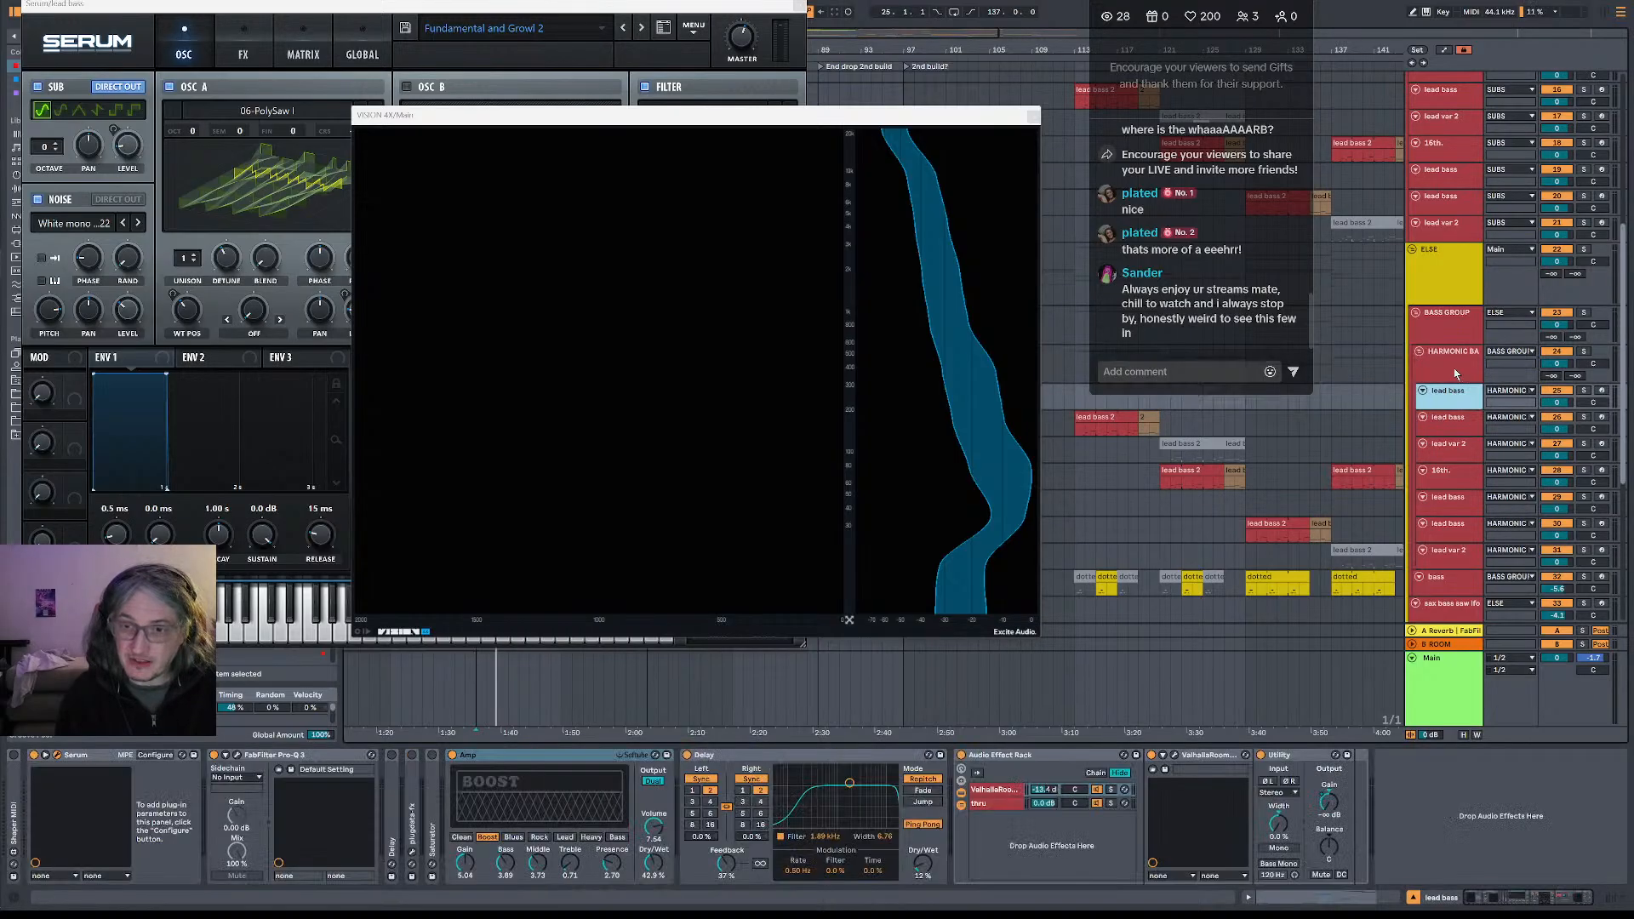
{"action": "left_click", "coordinate": [1457, 372]}
{"action": "left_click", "coordinate": [1448, 397]}
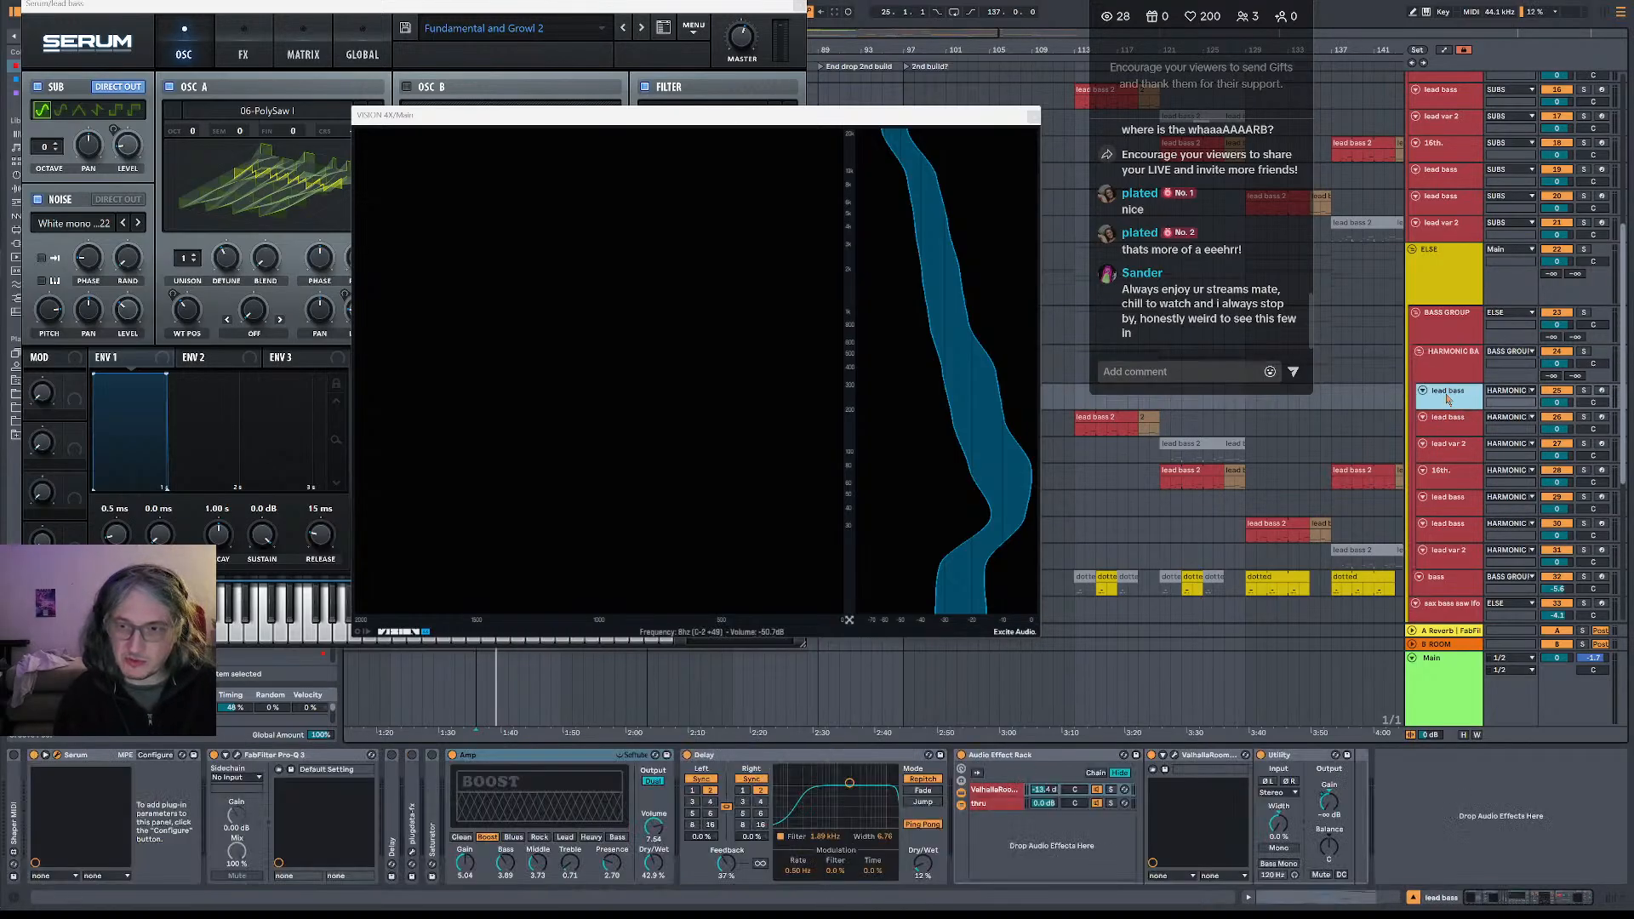
{"action": "left_click", "coordinate": [58, 755]}
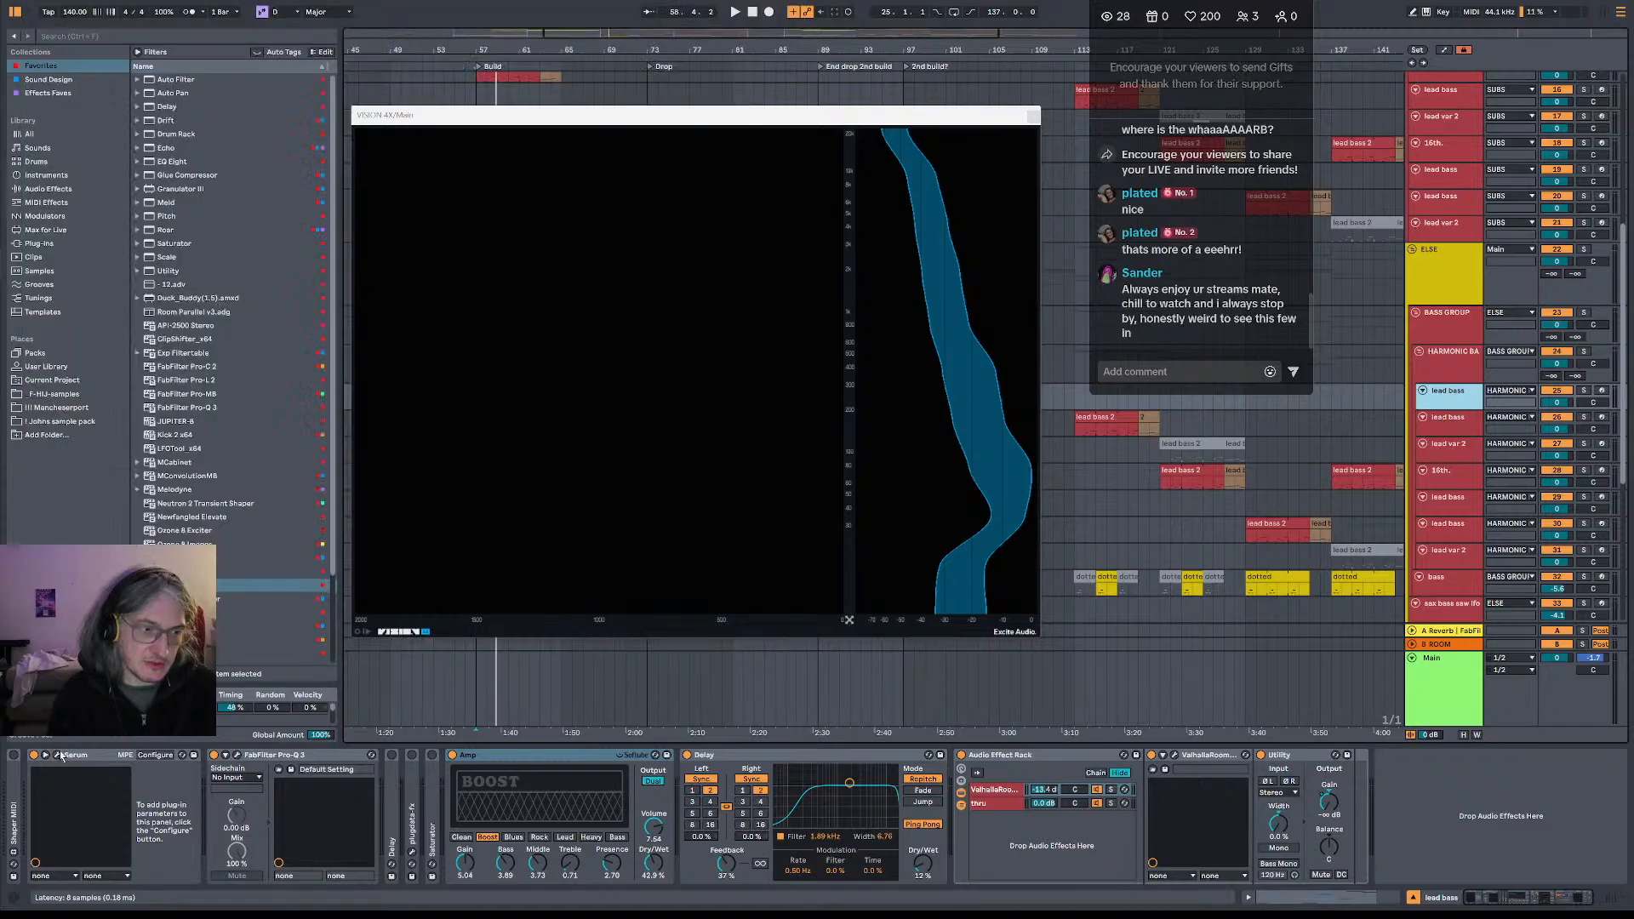
{"action": "left_click", "coordinate": [58, 755]}
- Review how the SUBS group, BASS GROUP, HARMONIC BASS and its first lead bass track are processed
{"action": "scroll", "coordinate": [1470, 139], "scroll_direction": "up", "scroll_amount": 3}
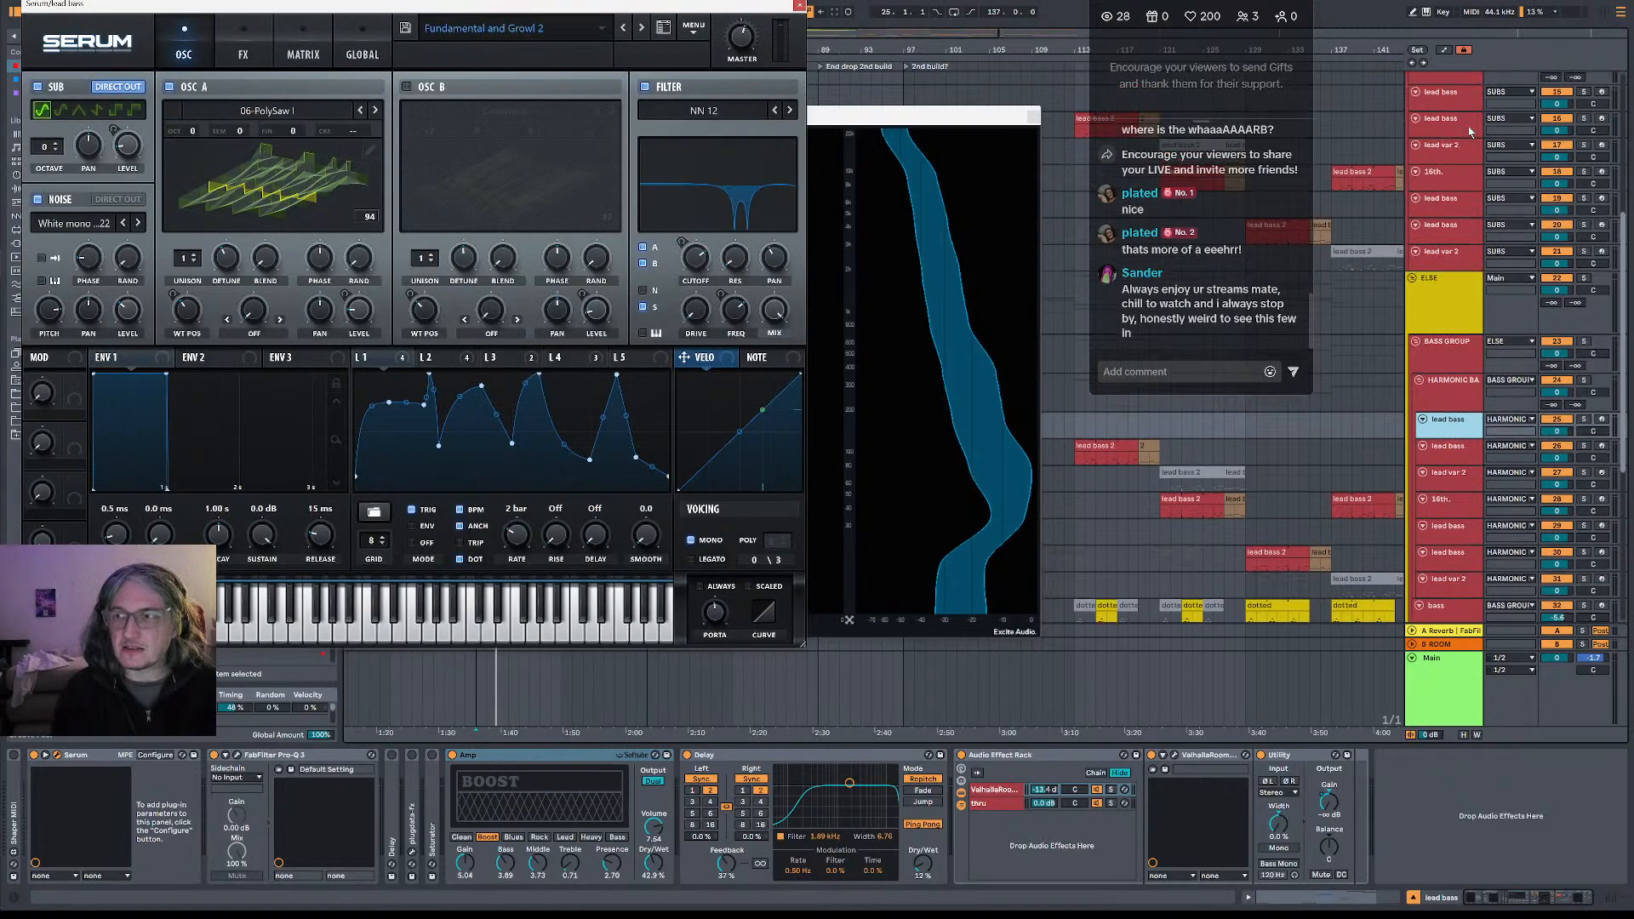
{"action": "left_click", "coordinate": [1463, 136]}
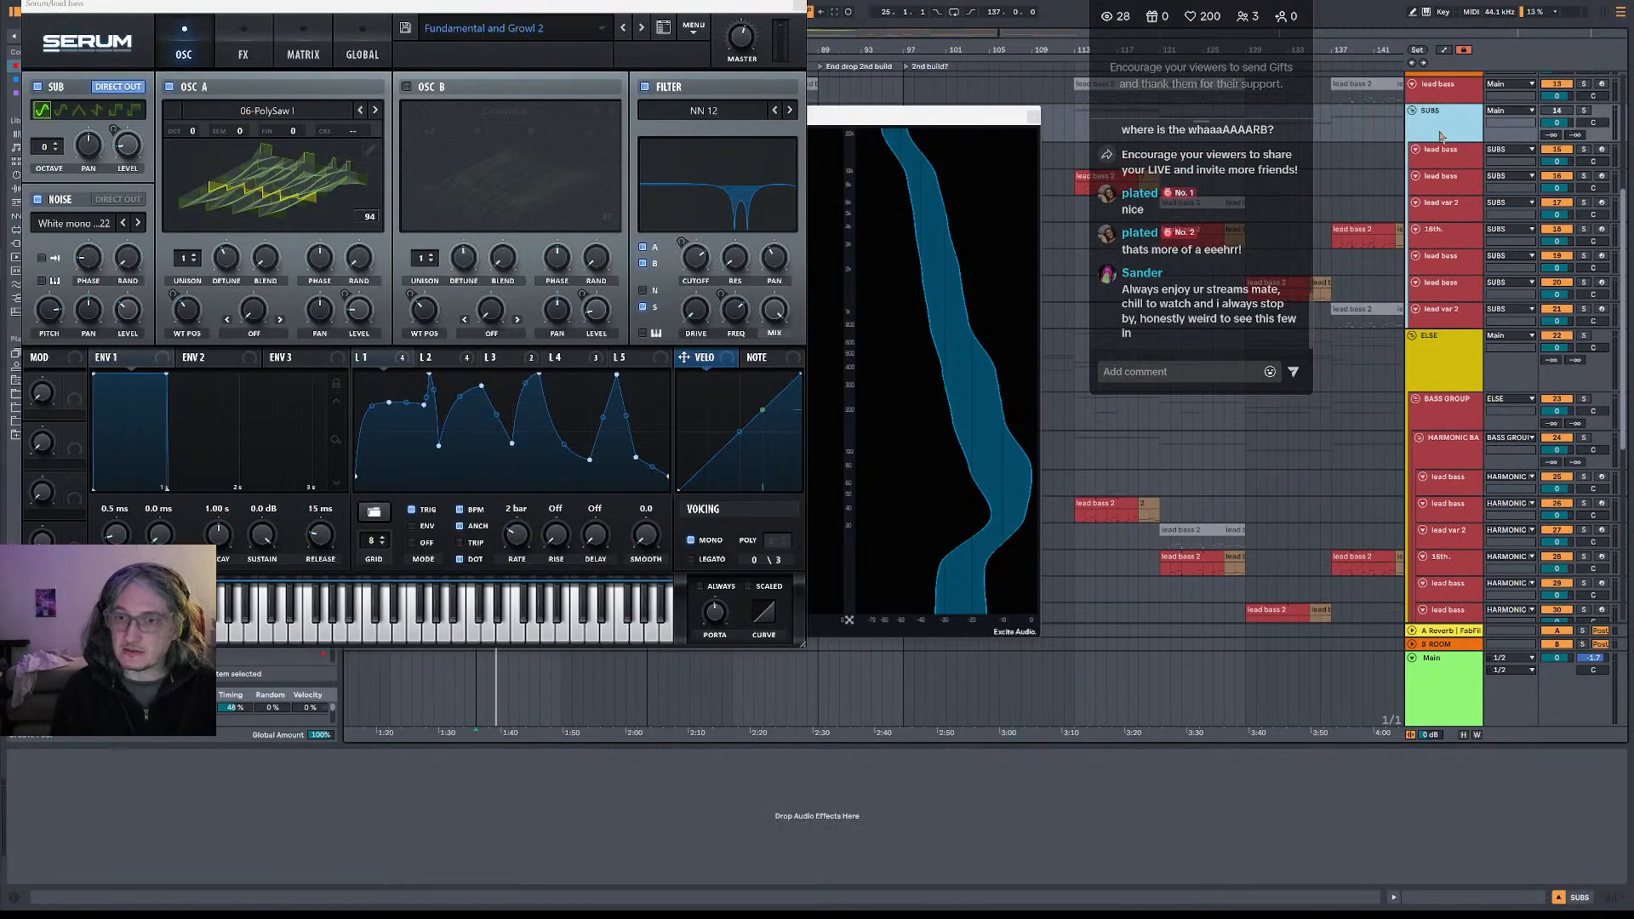
{"action": "left_click", "coordinate": [1467, 421]}
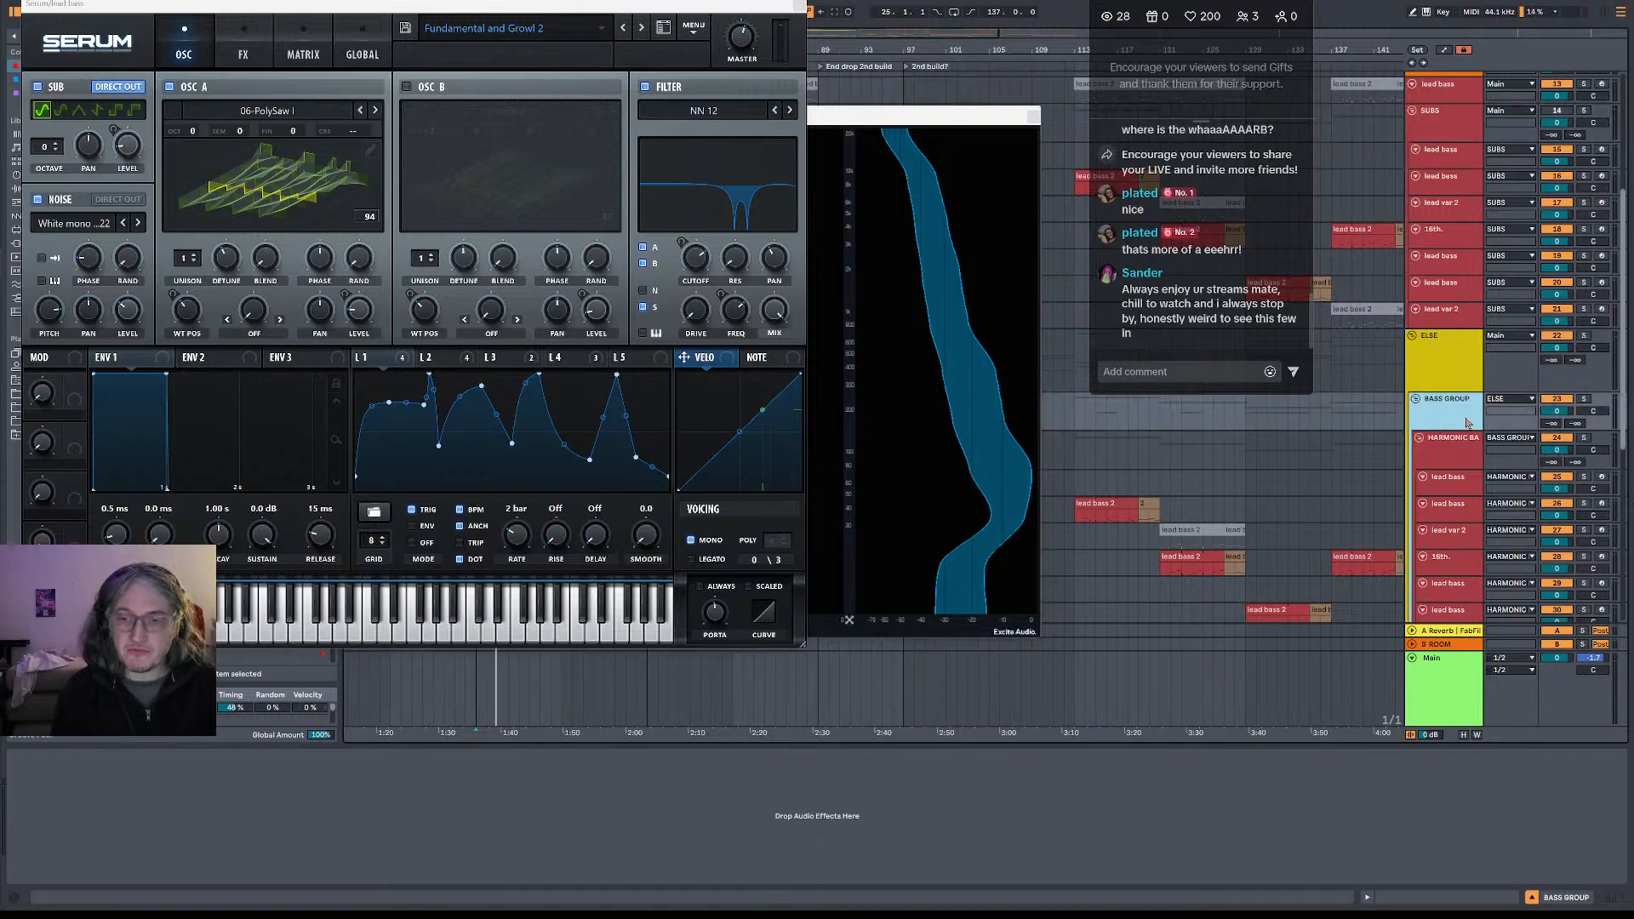
{"action": "left_click", "coordinate": [1474, 466]}
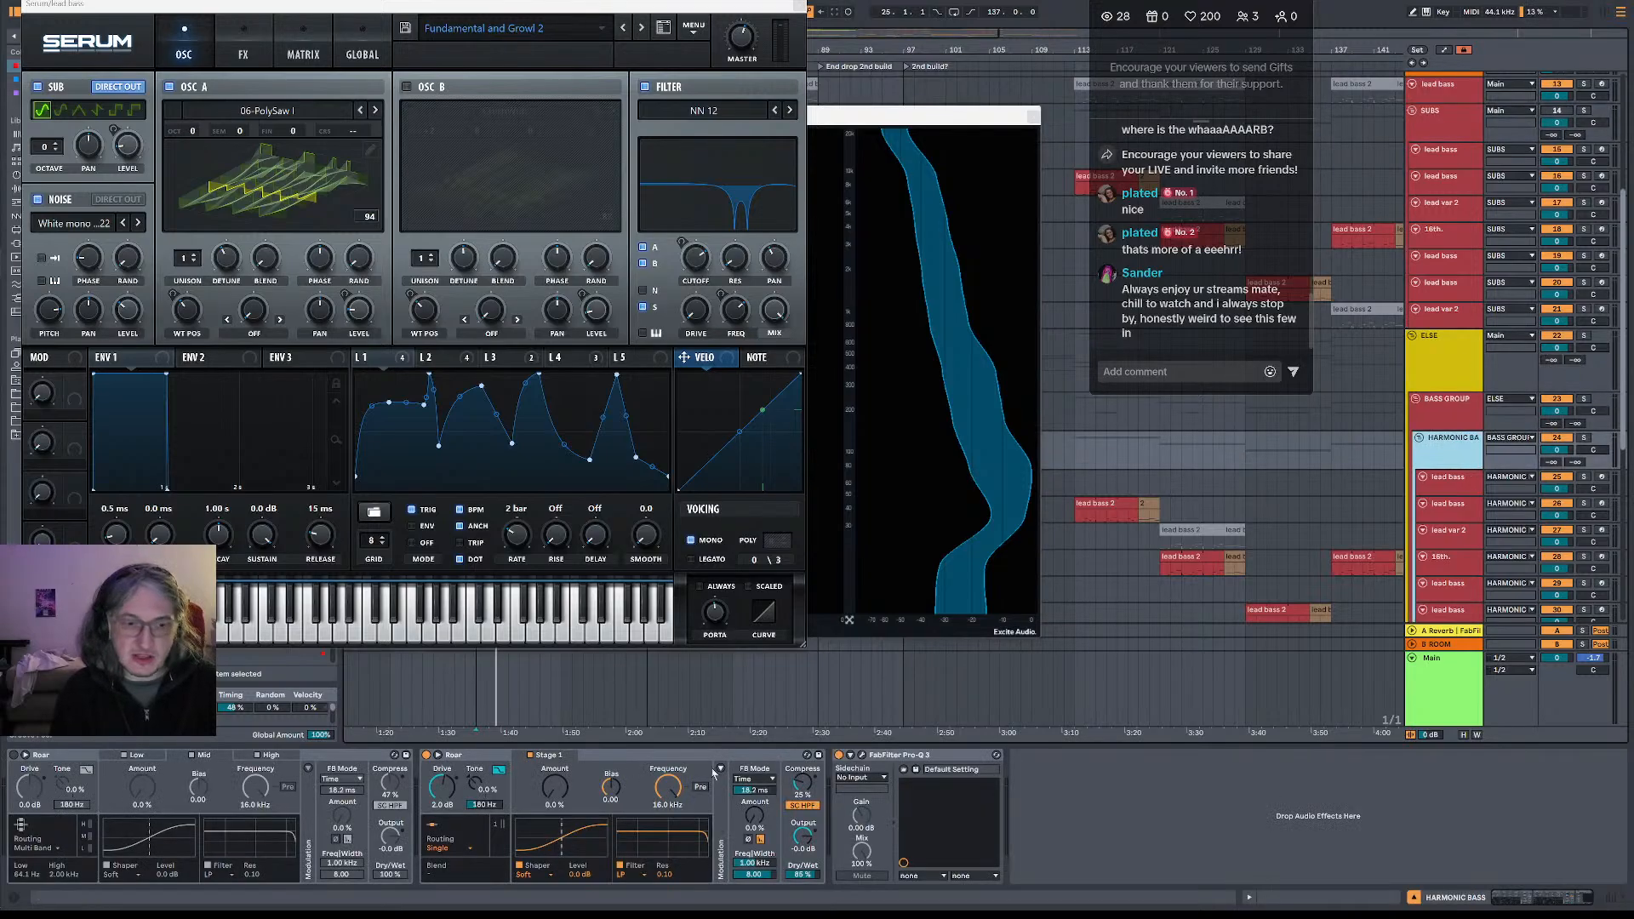
{"action": "left_click", "coordinate": [1449, 487]}
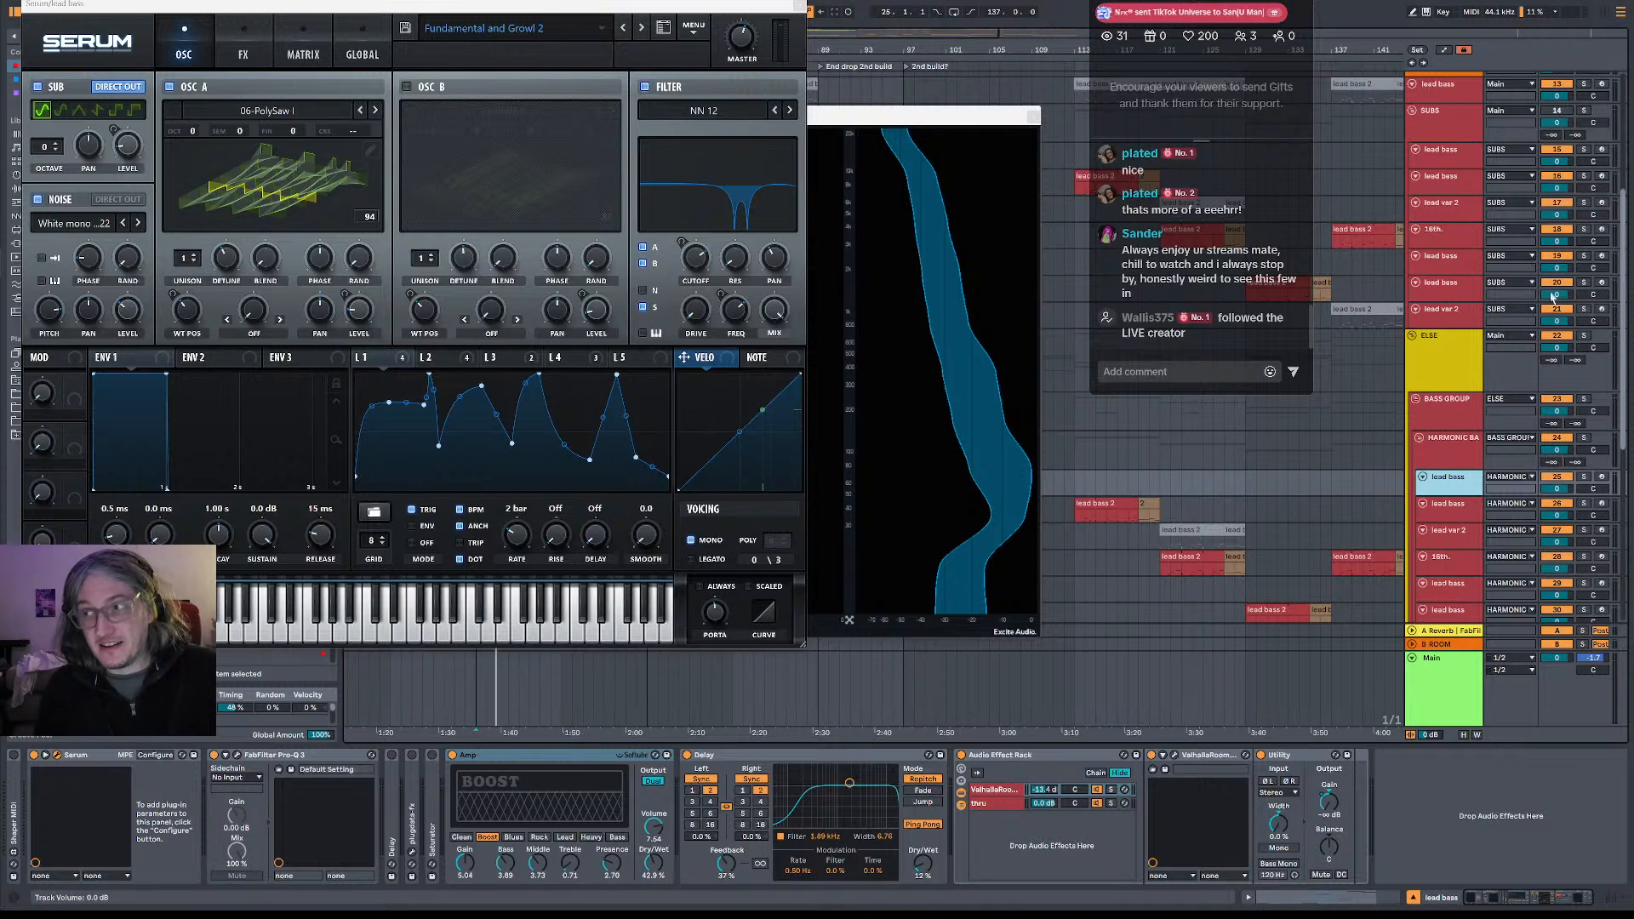
{"action": "left_click", "coordinate": [1442, 130]}
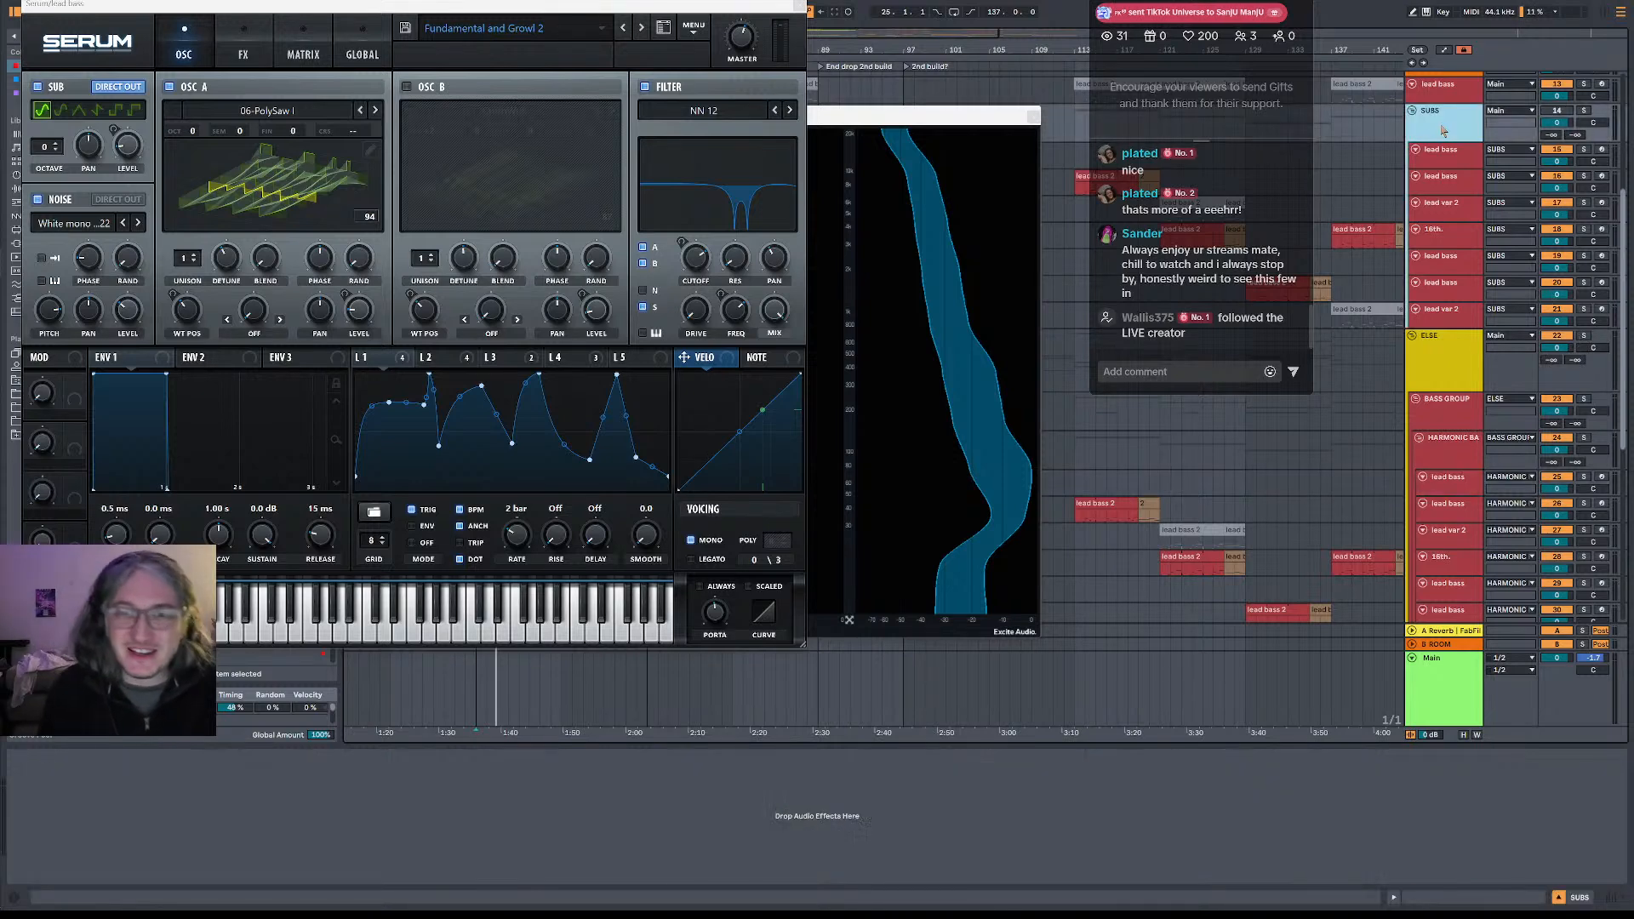
- Compare the device chains of the HARMONIC BASS group, the SUBS group and the first lead bass inside SUBS
{"action": "scroll", "coordinate": [1192, 256], "scroll_direction": "up", "scroll_amount": 2}
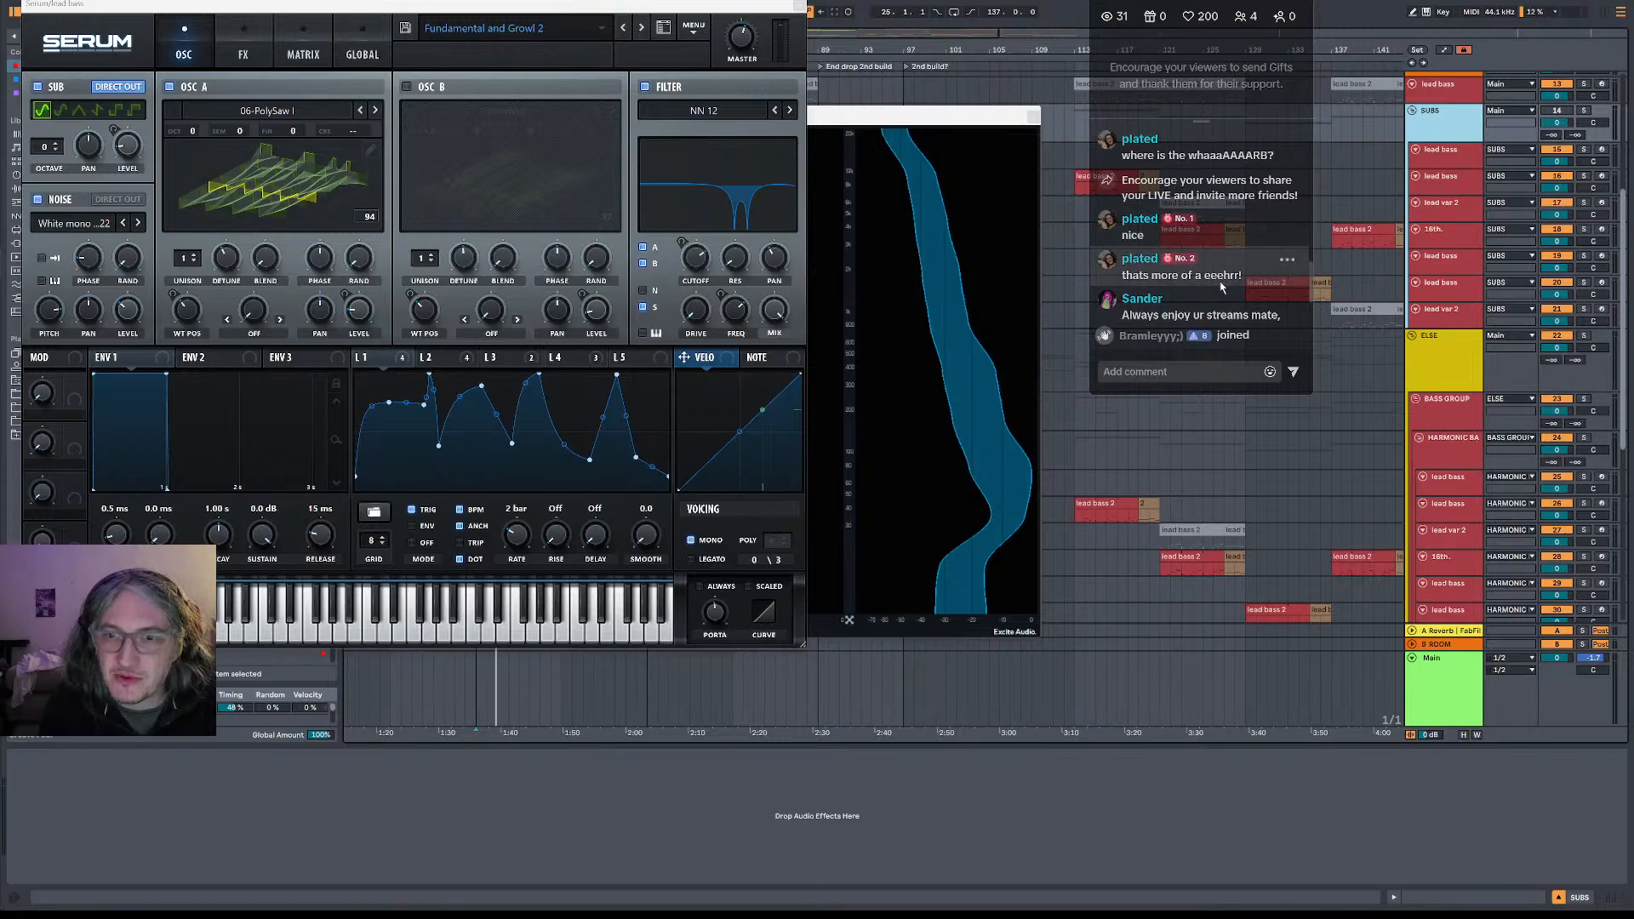
{"action": "key", "text": "space"}
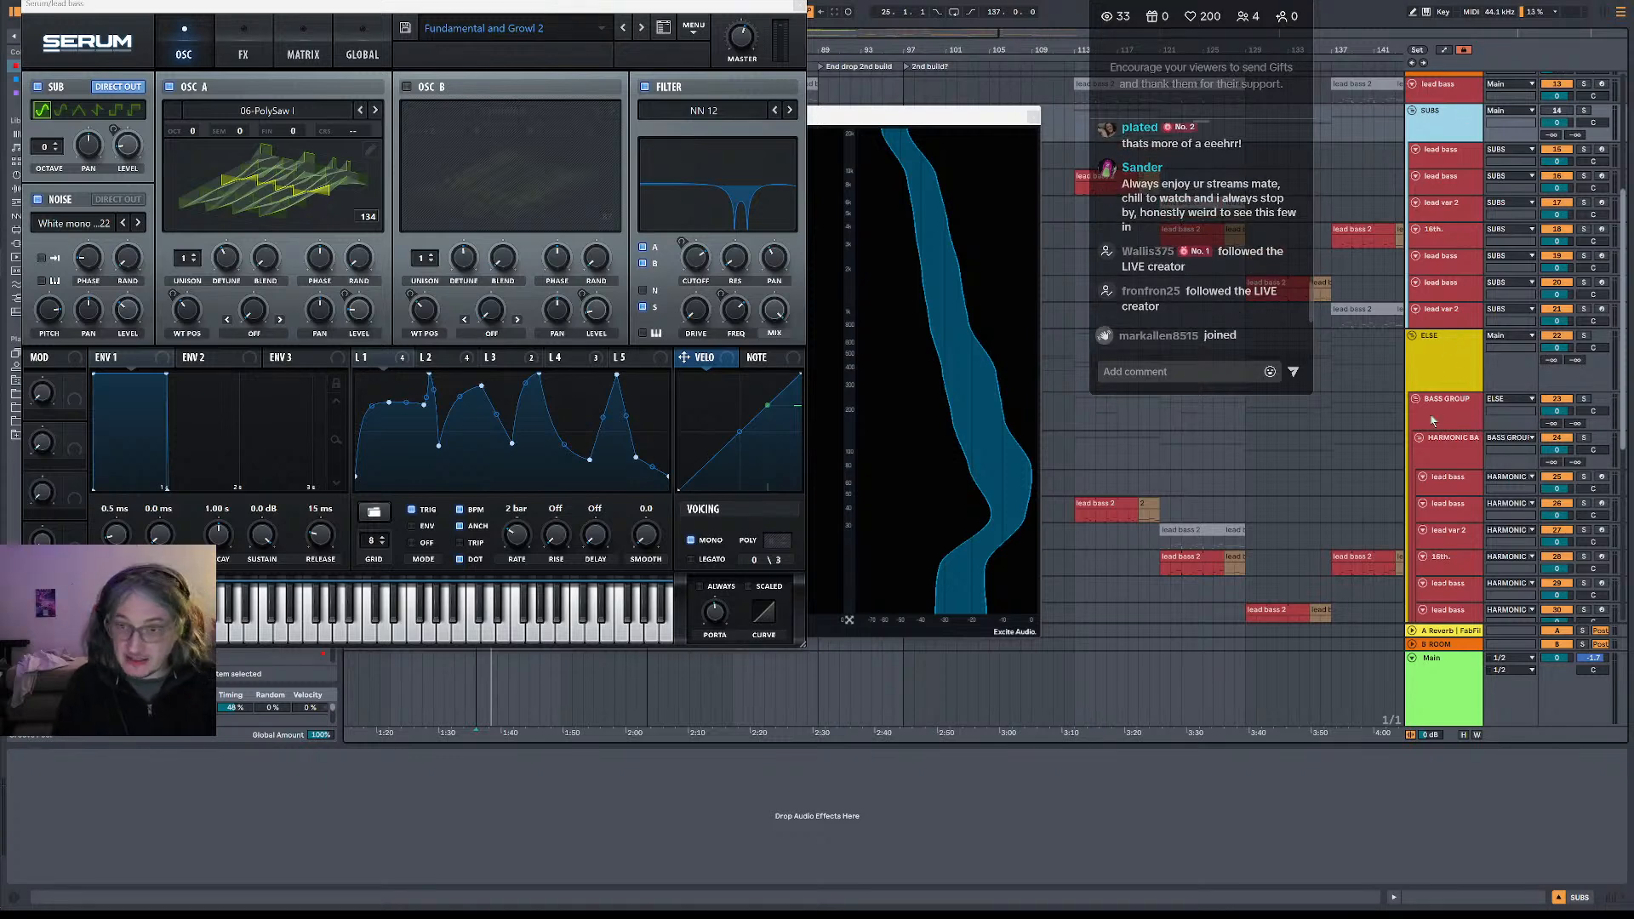
{"action": "left_click", "coordinate": [1454, 438]}
{"action": "scroll", "coordinate": [1458, 438], "scroll_direction": "down", "scroll_amount": 2}
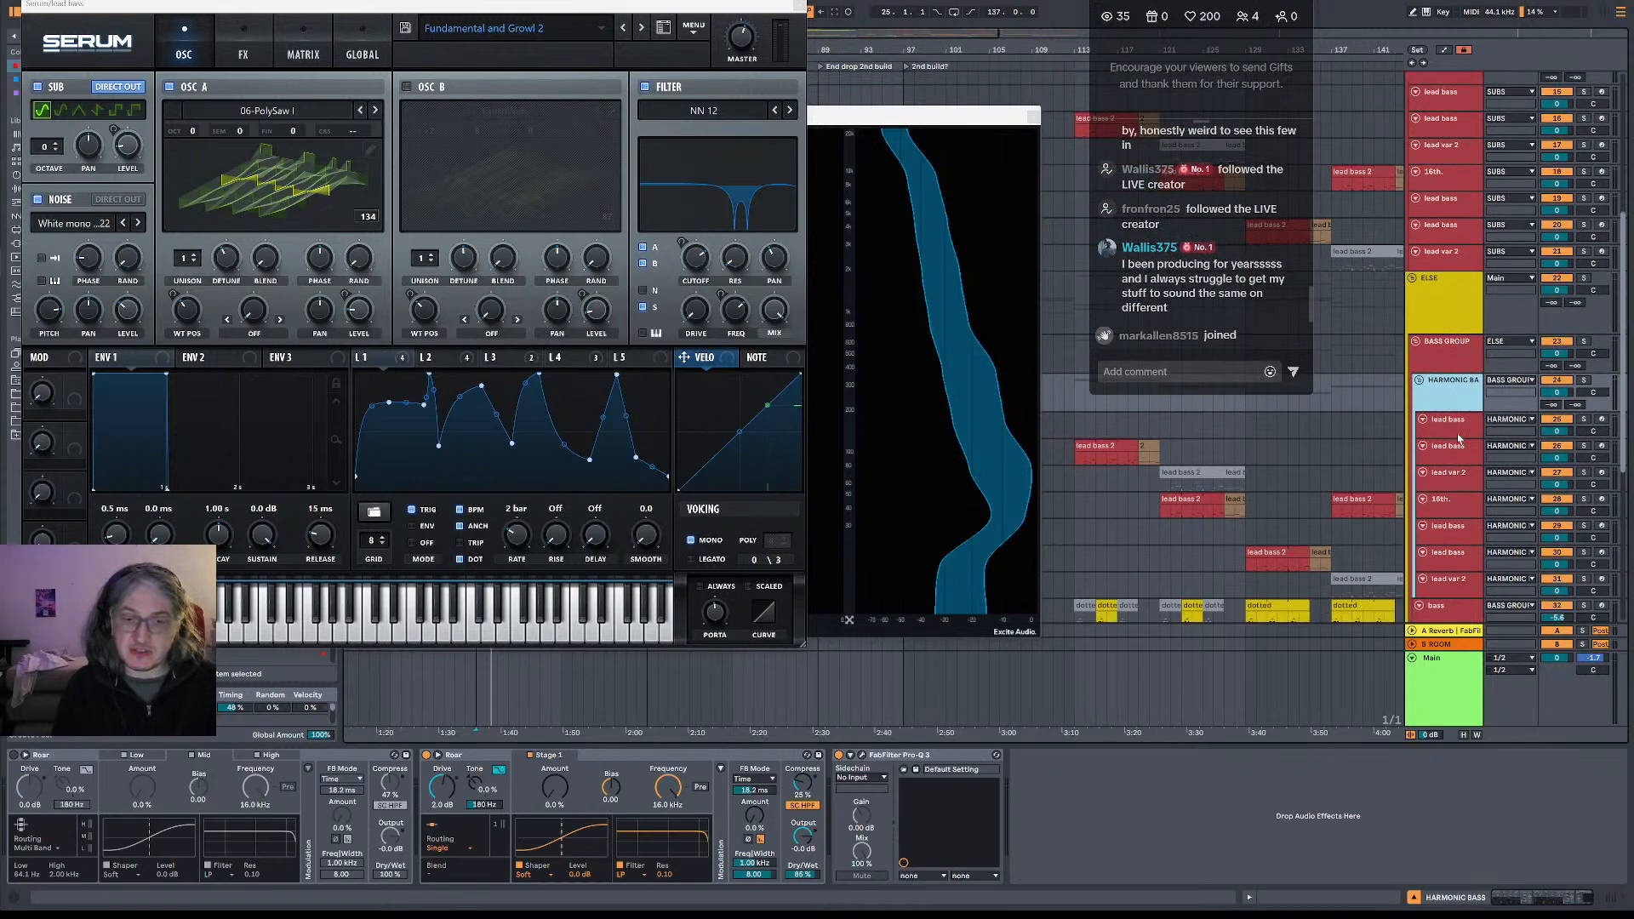
{"action": "scroll", "coordinate": [1457, 298], "scroll_direction": "up", "scroll_amount": 2}
{"action": "left_click", "coordinate": [1449, 143]}
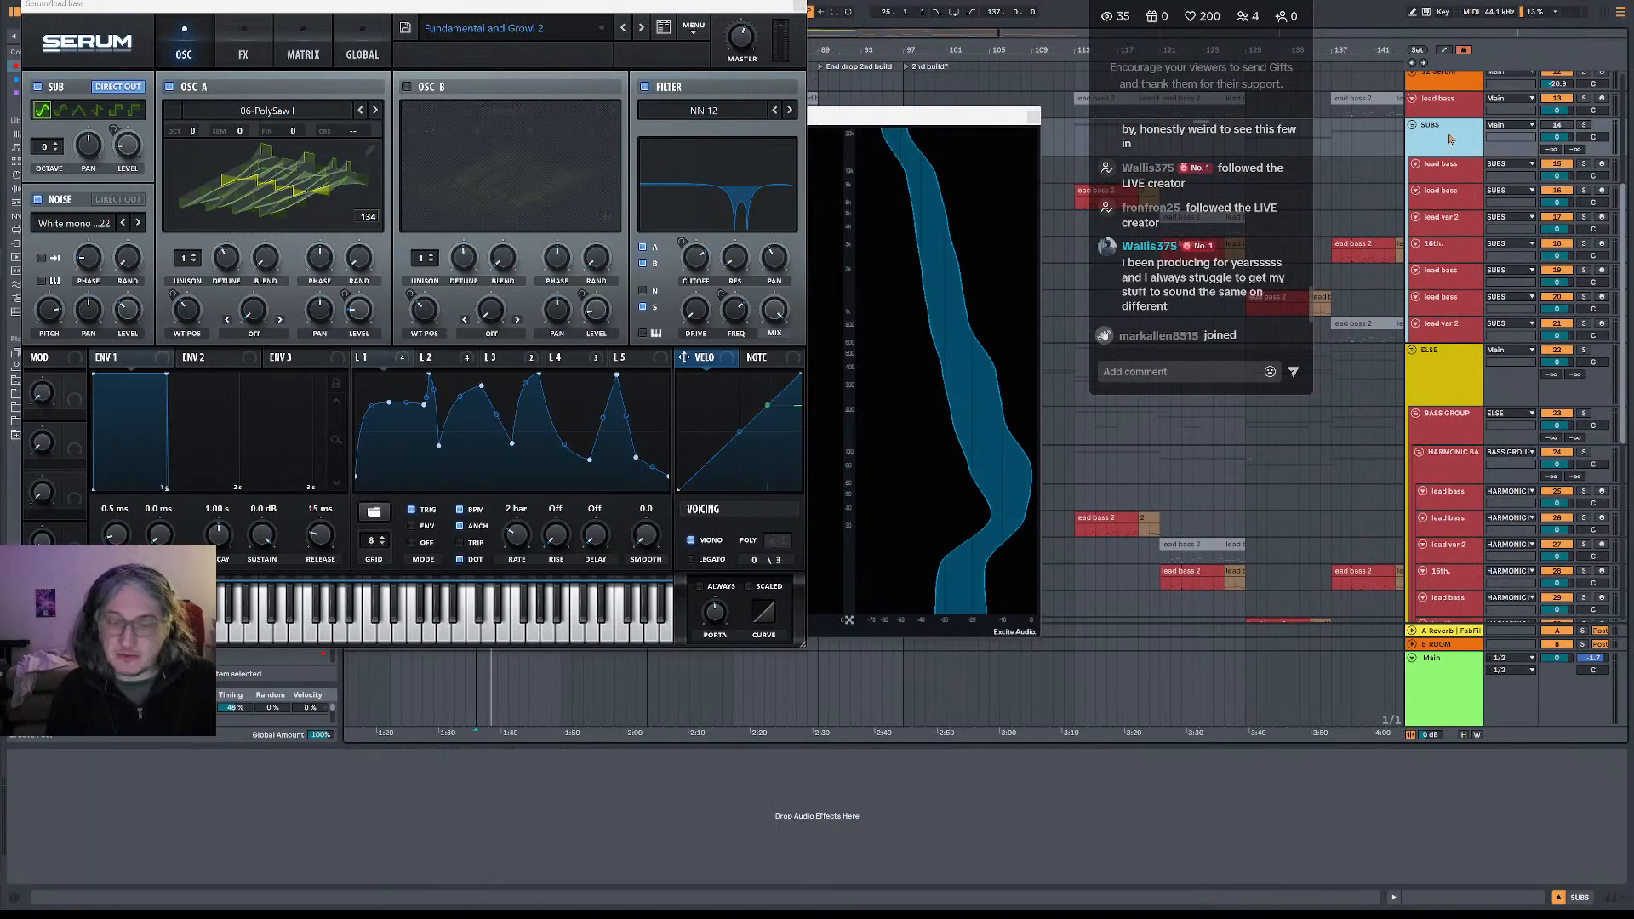
{"action": "left_click", "coordinate": [1475, 178]}
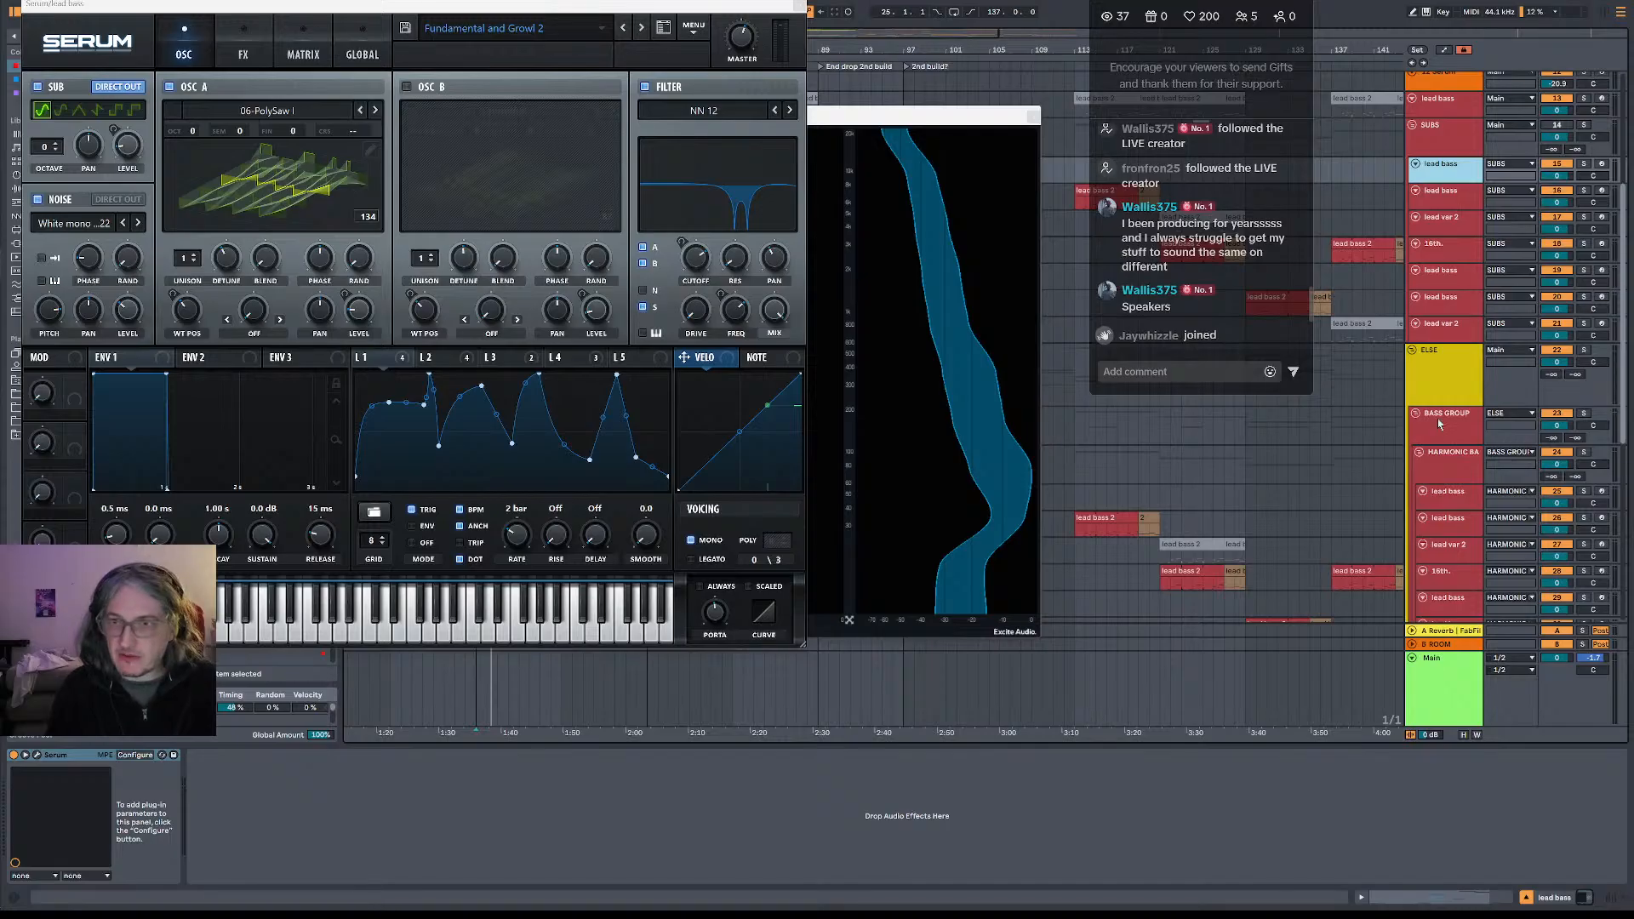
- Examine the first HARMONIC BASS lead bass's device chain and inspect its FabFilter Pro-Q 3 curve, closing the EQ window when done
{"action": "left_click", "coordinate": [1455, 477]}
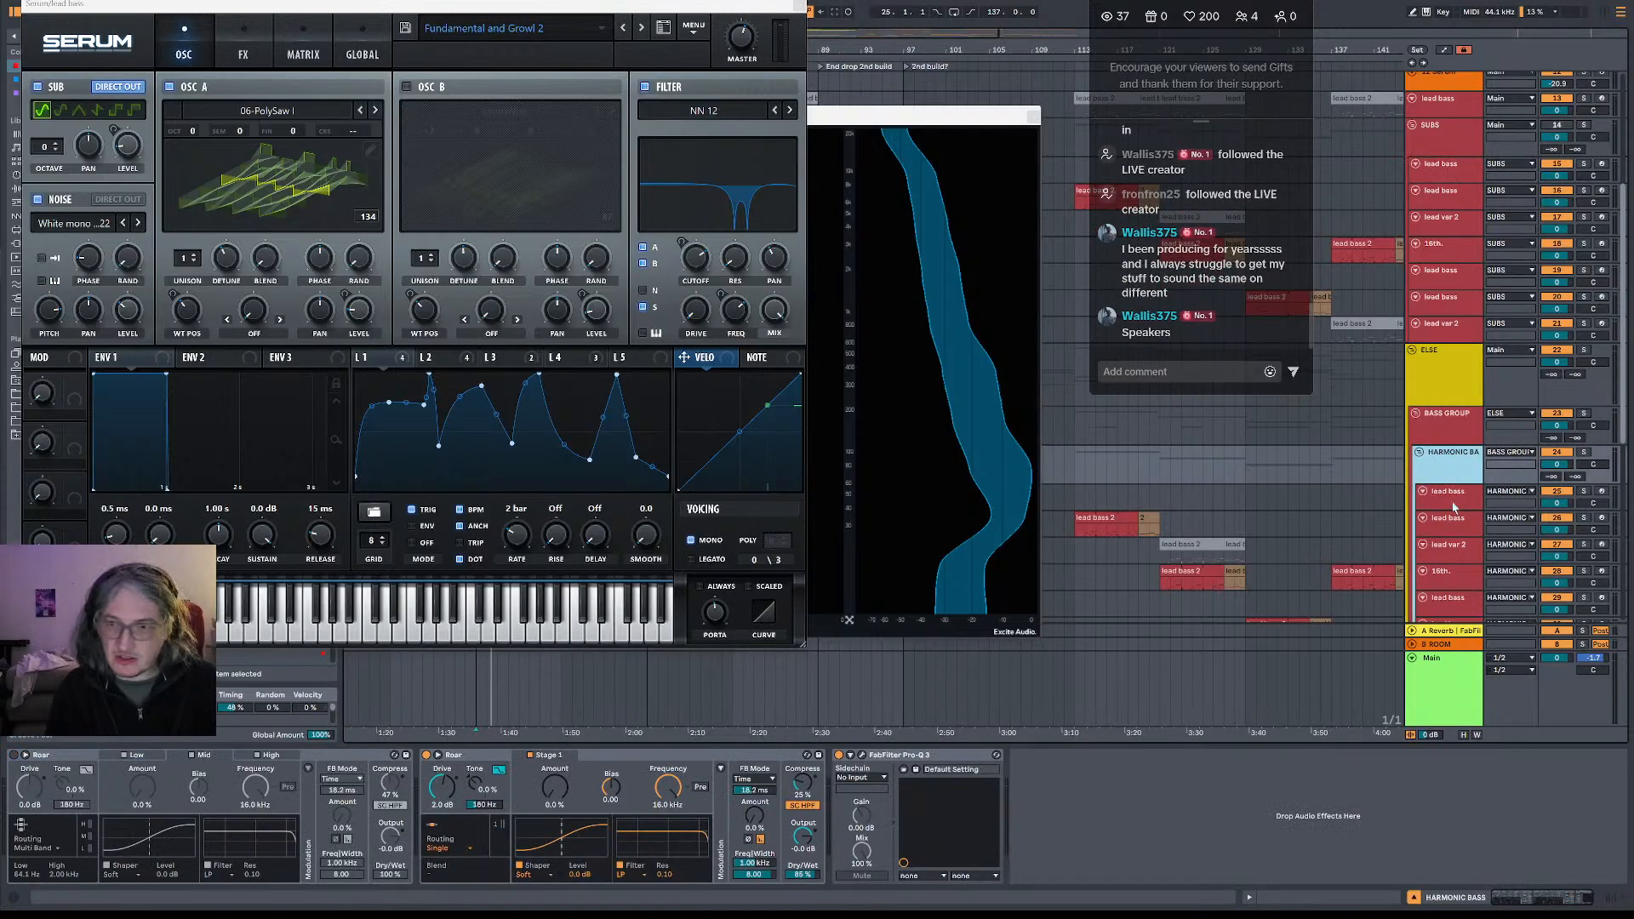
{"action": "left_click", "coordinate": [1455, 502]}
{"action": "left_click", "coordinate": [70, 765]}
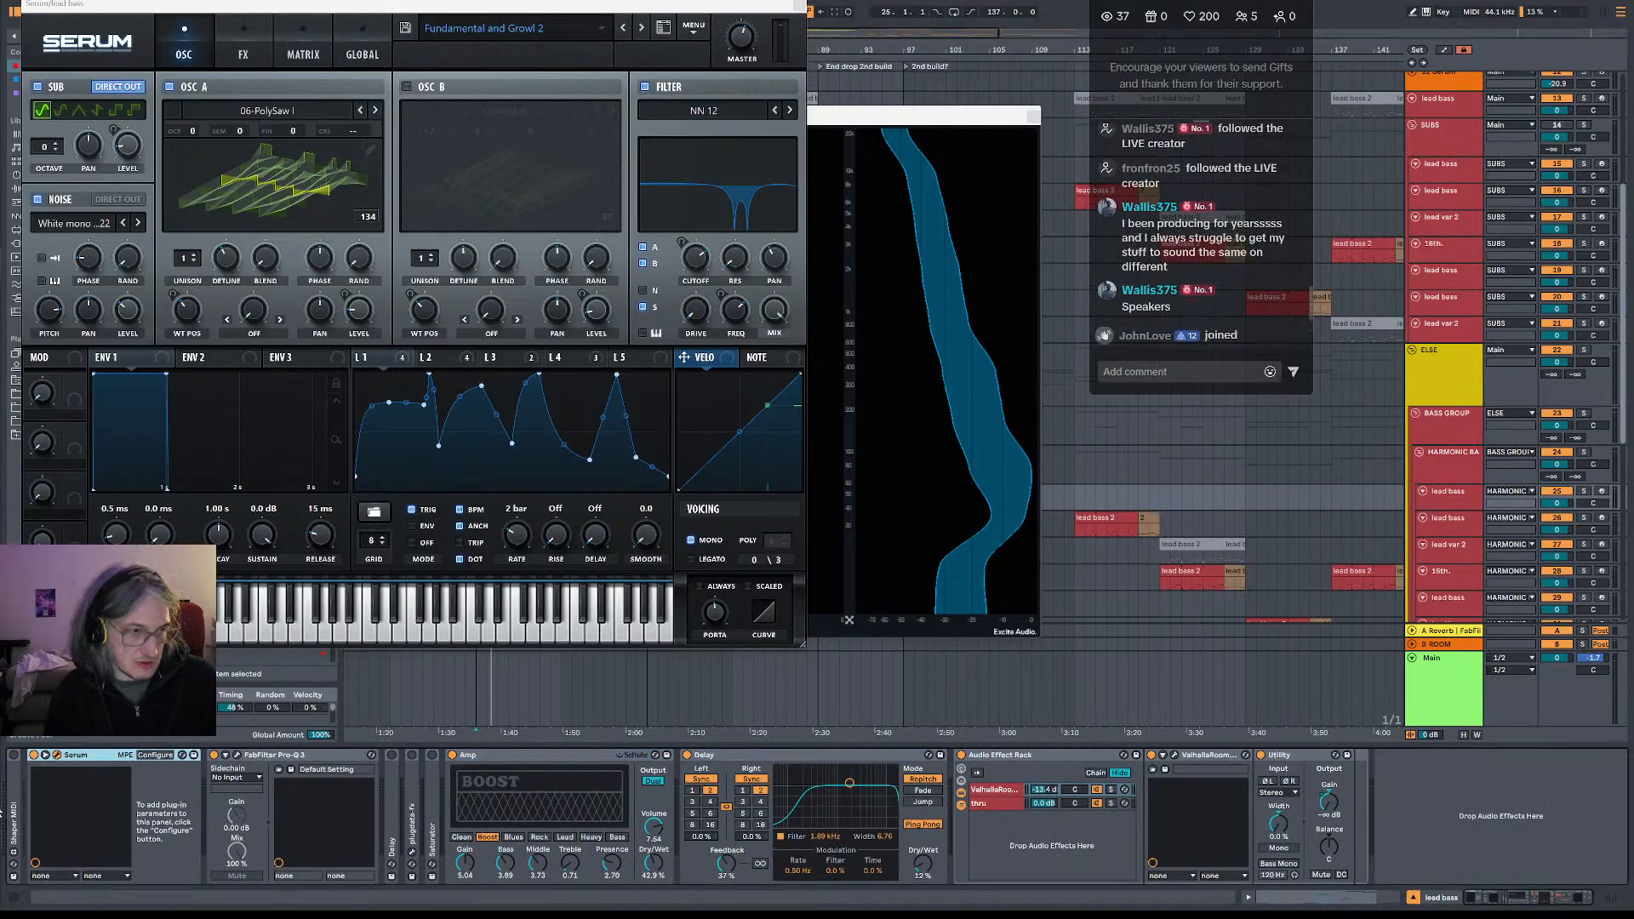
{"action": "left_click", "coordinate": [295, 756]}
{"action": "left_click", "coordinate": [237, 756]}
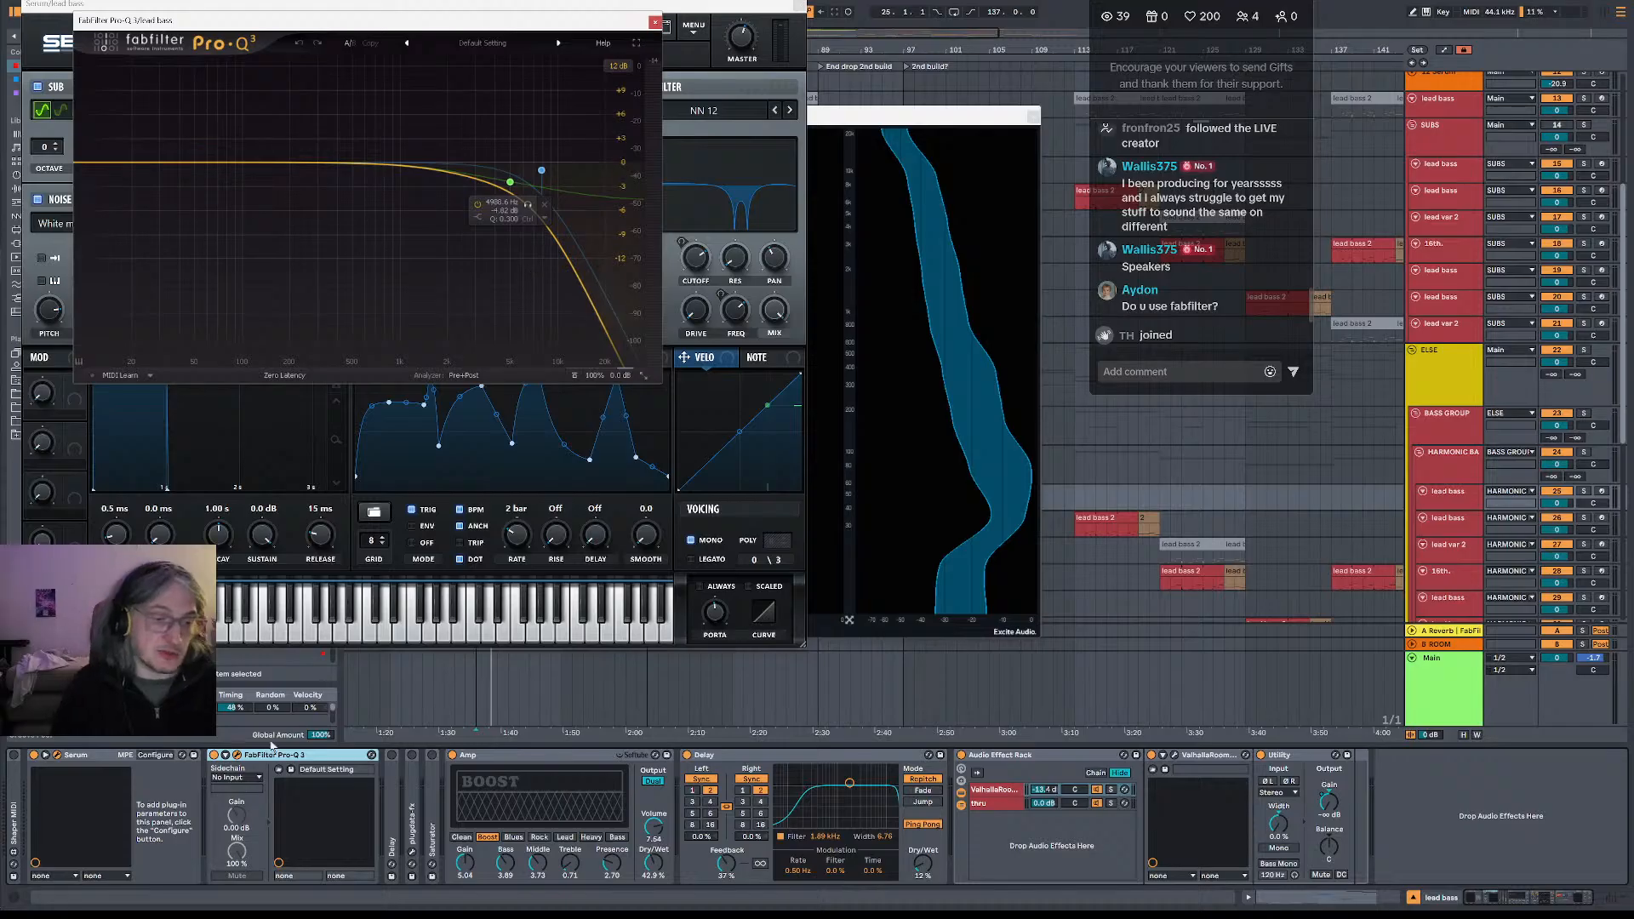
{"action": "left_click", "coordinate": [655, 22]}
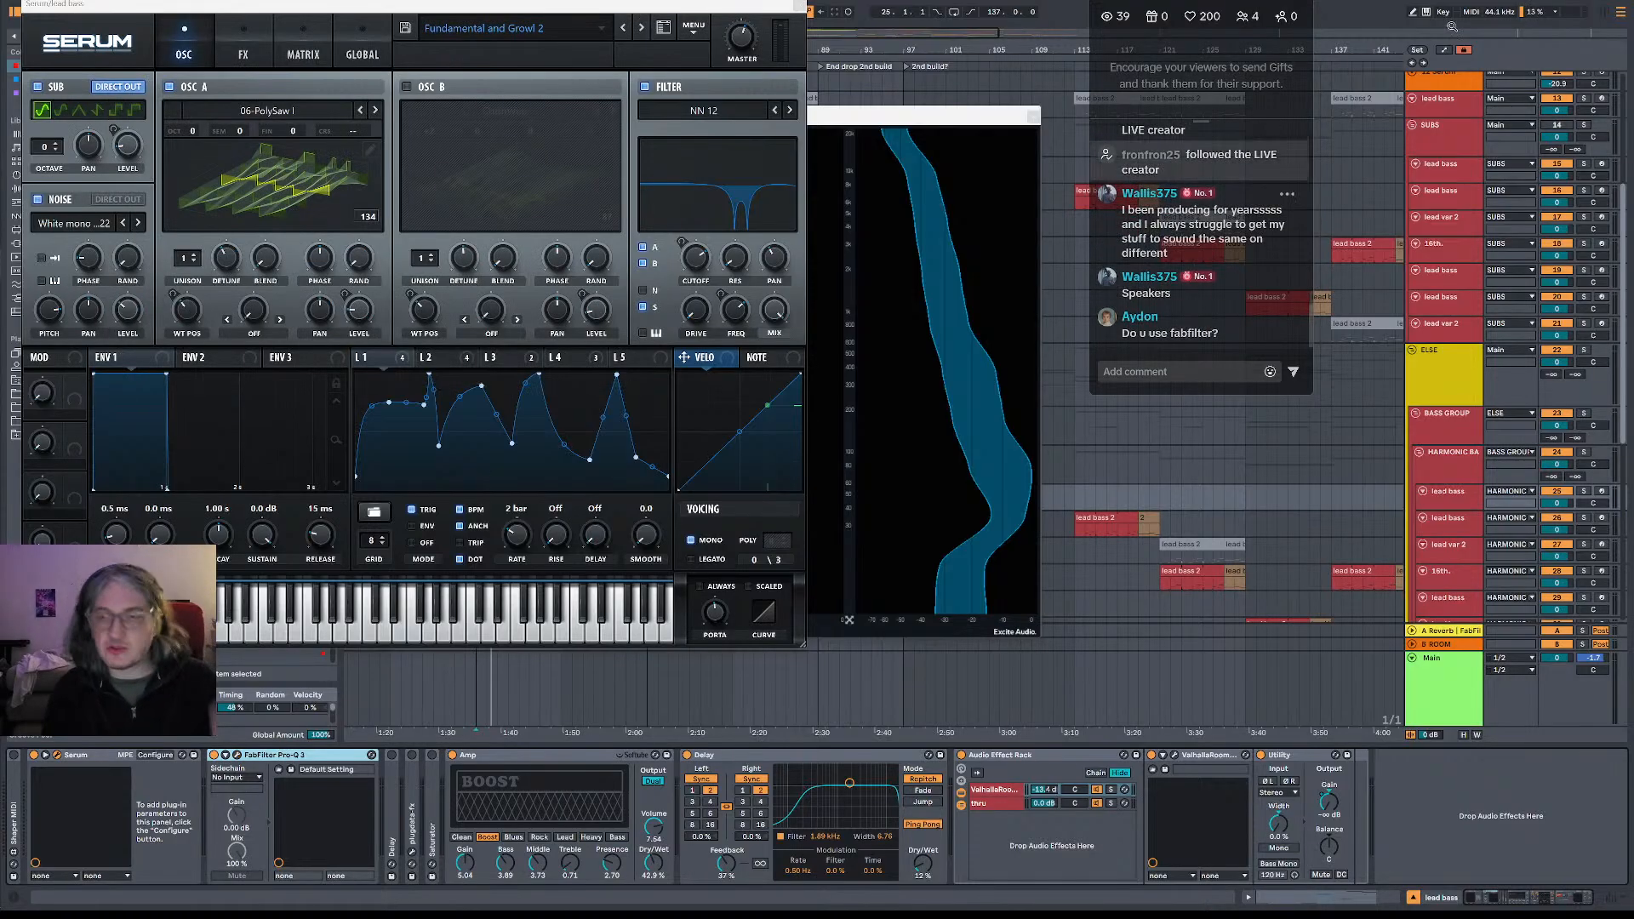
- Open Serum on the first SUBS lead bass, switch on oscillator A and the noise oscillator, and turn both off again
{"action": "left_click", "coordinate": [1445, 168]}
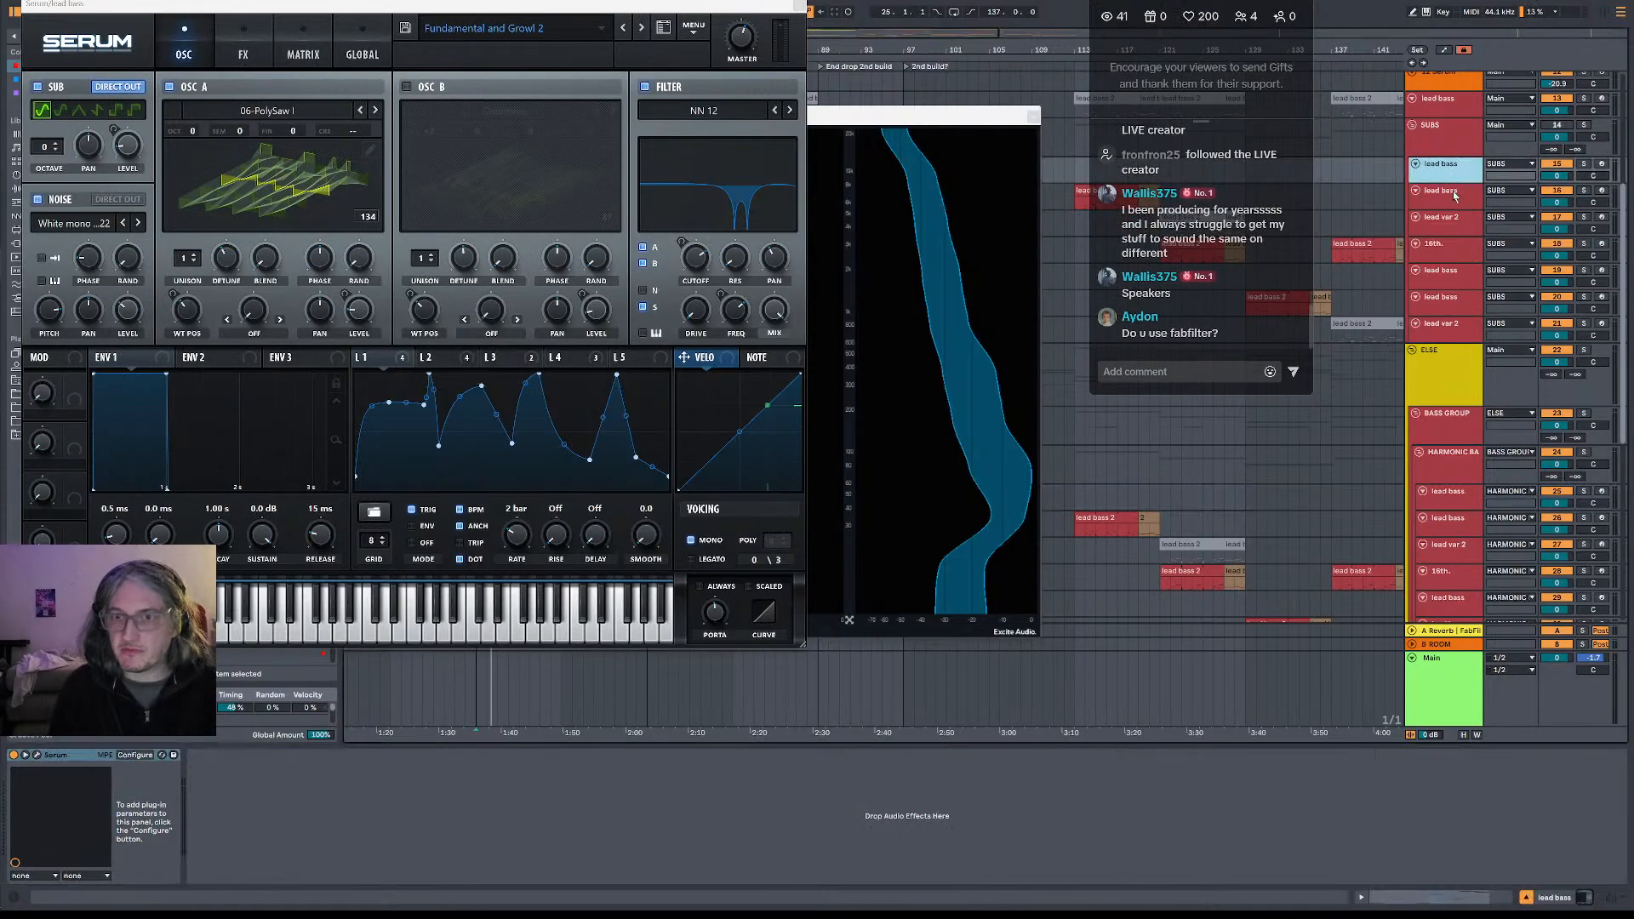
{"action": "left_click", "coordinate": [37, 755]}
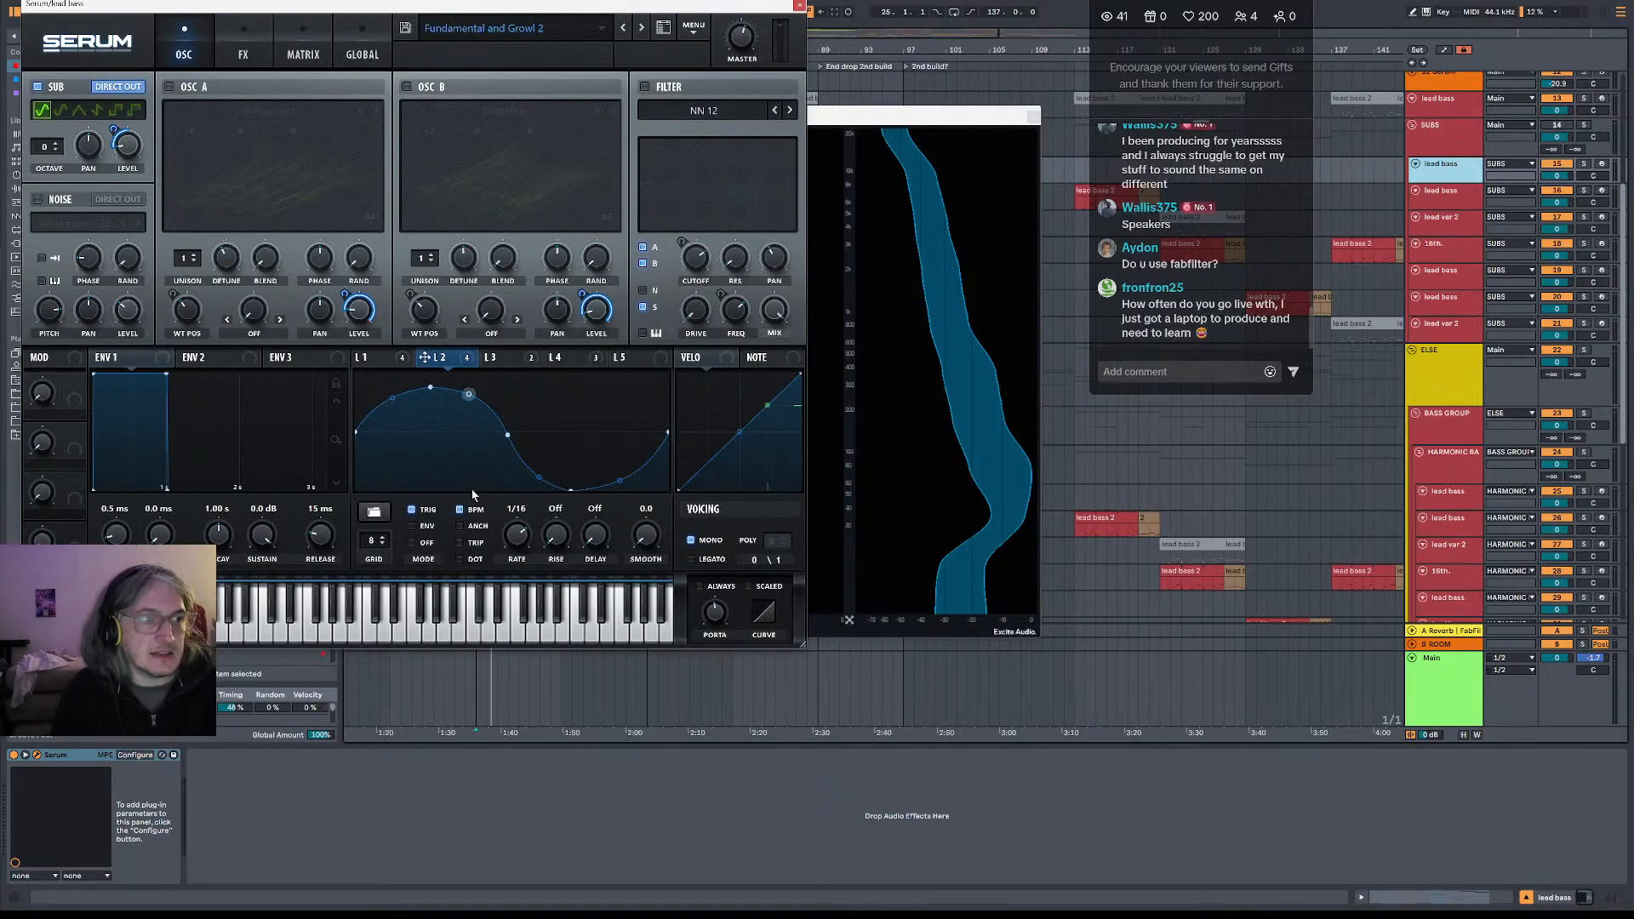
{"action": "left_click", "coordinate": [169, 87]}
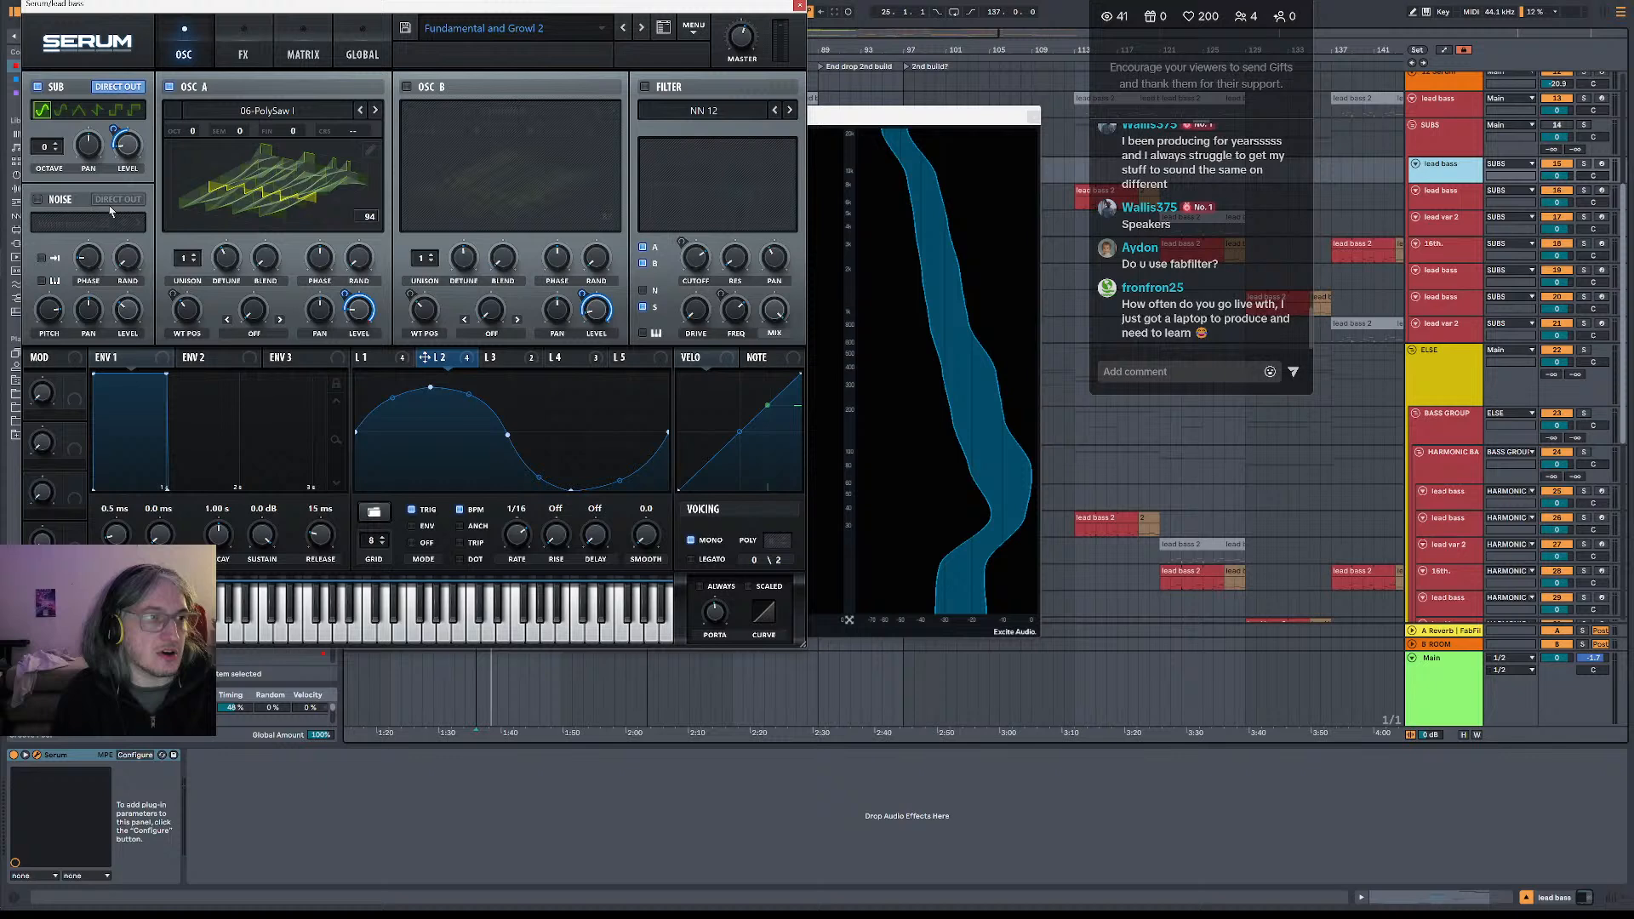
{"action": "left_click", "coordinate": [38, 200]}
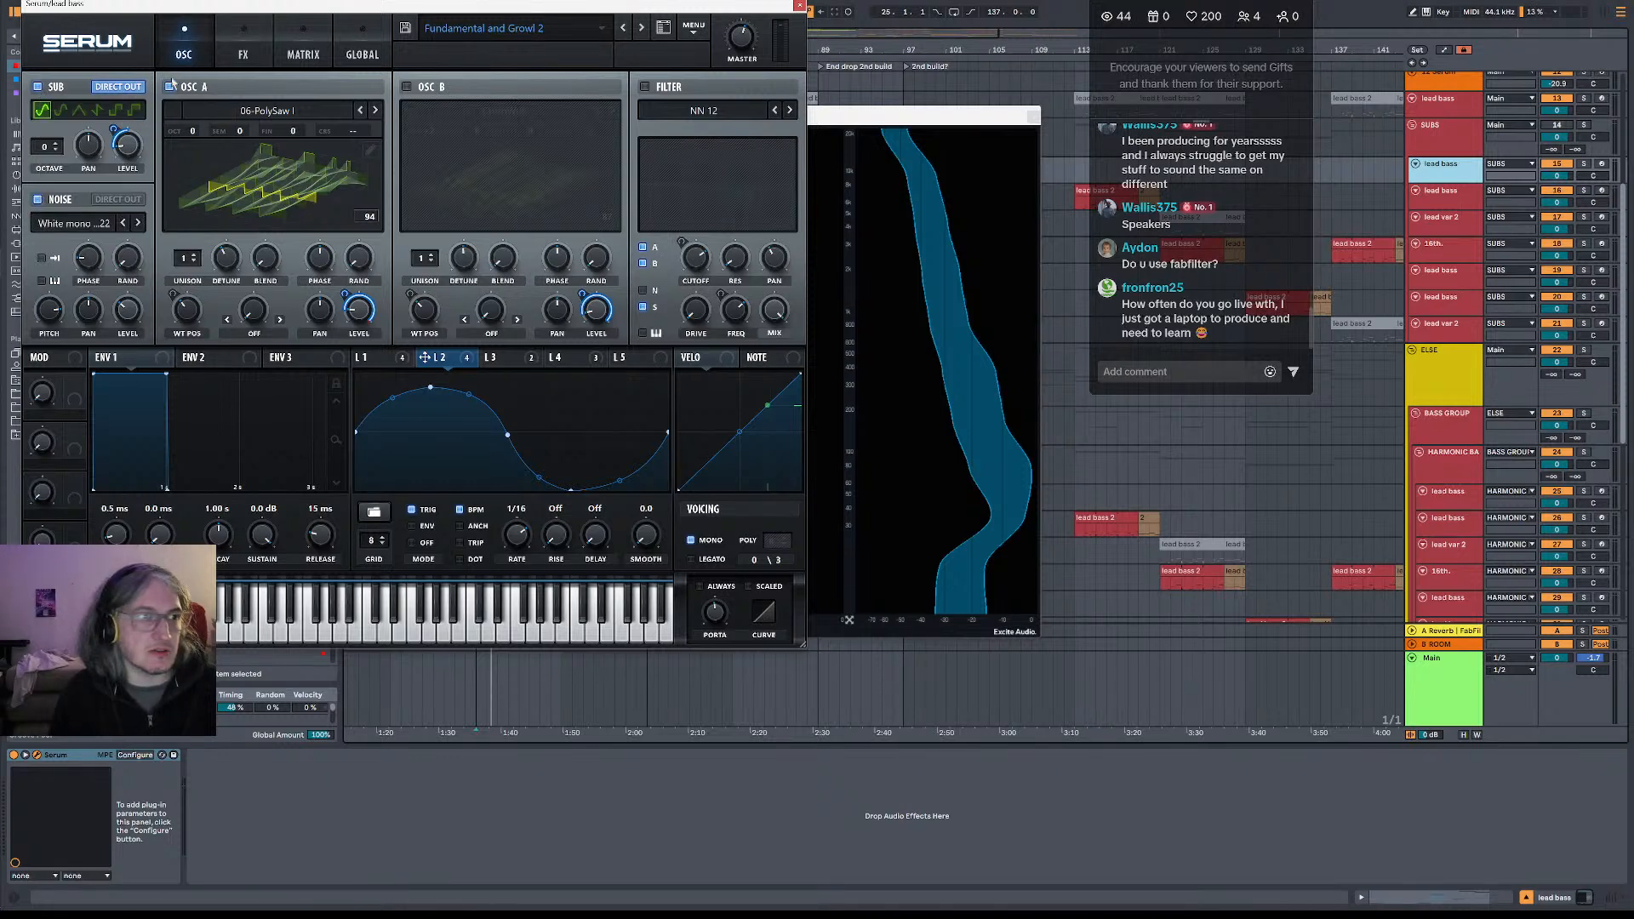
{"action": "left_click", "coordinate": [169, 88]}
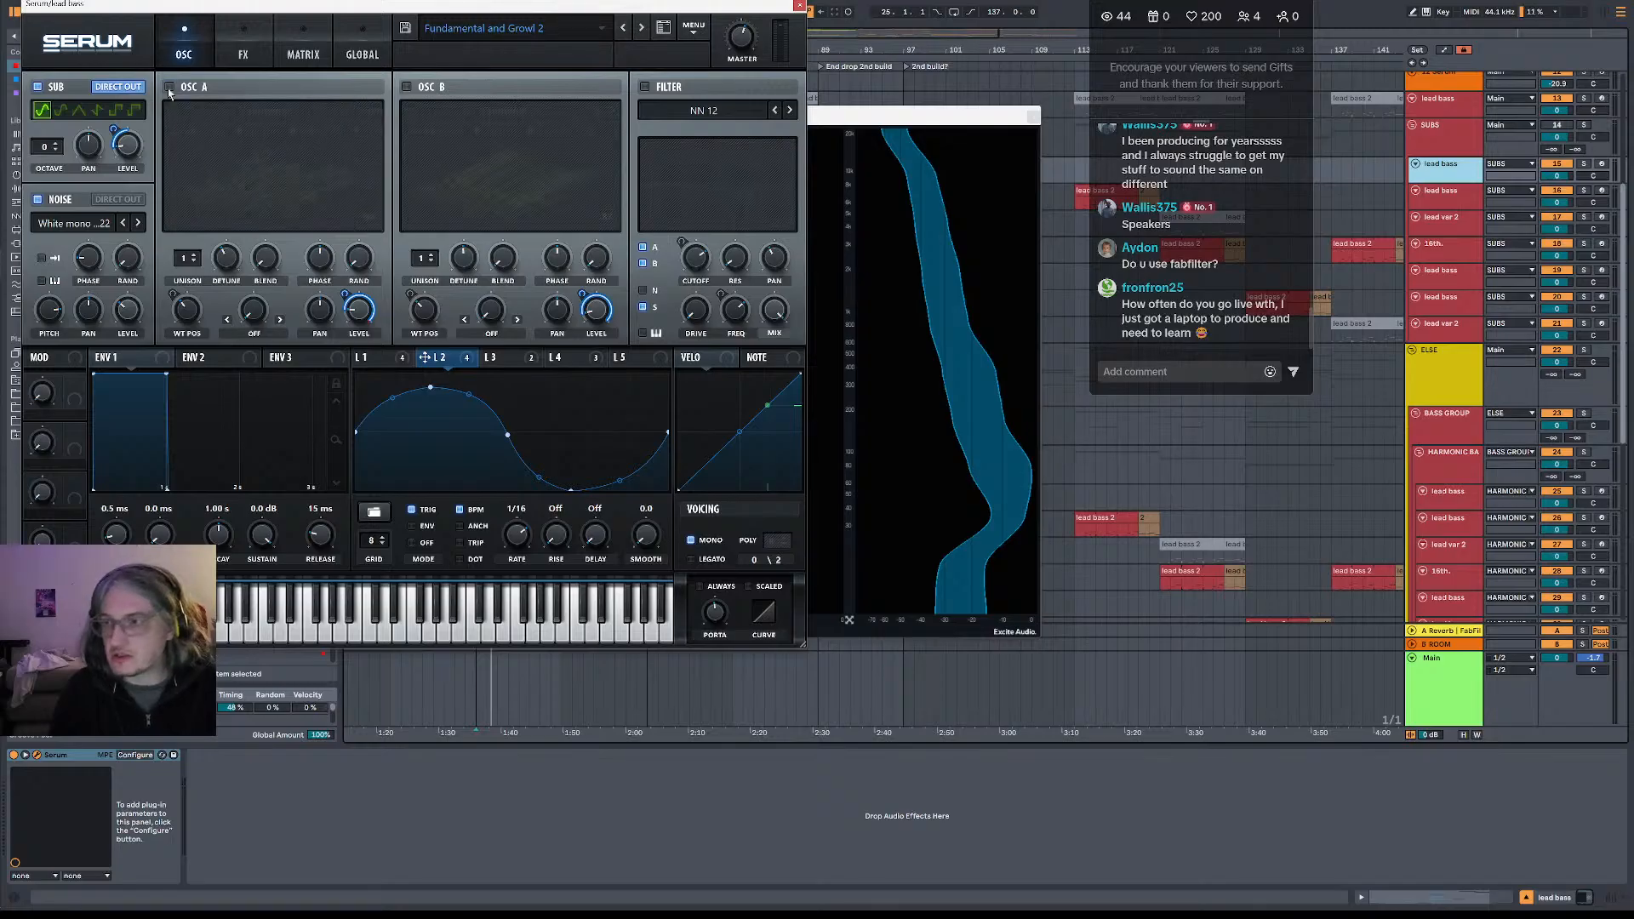
{"action": "left_click", "coordinate": [39, 200]}
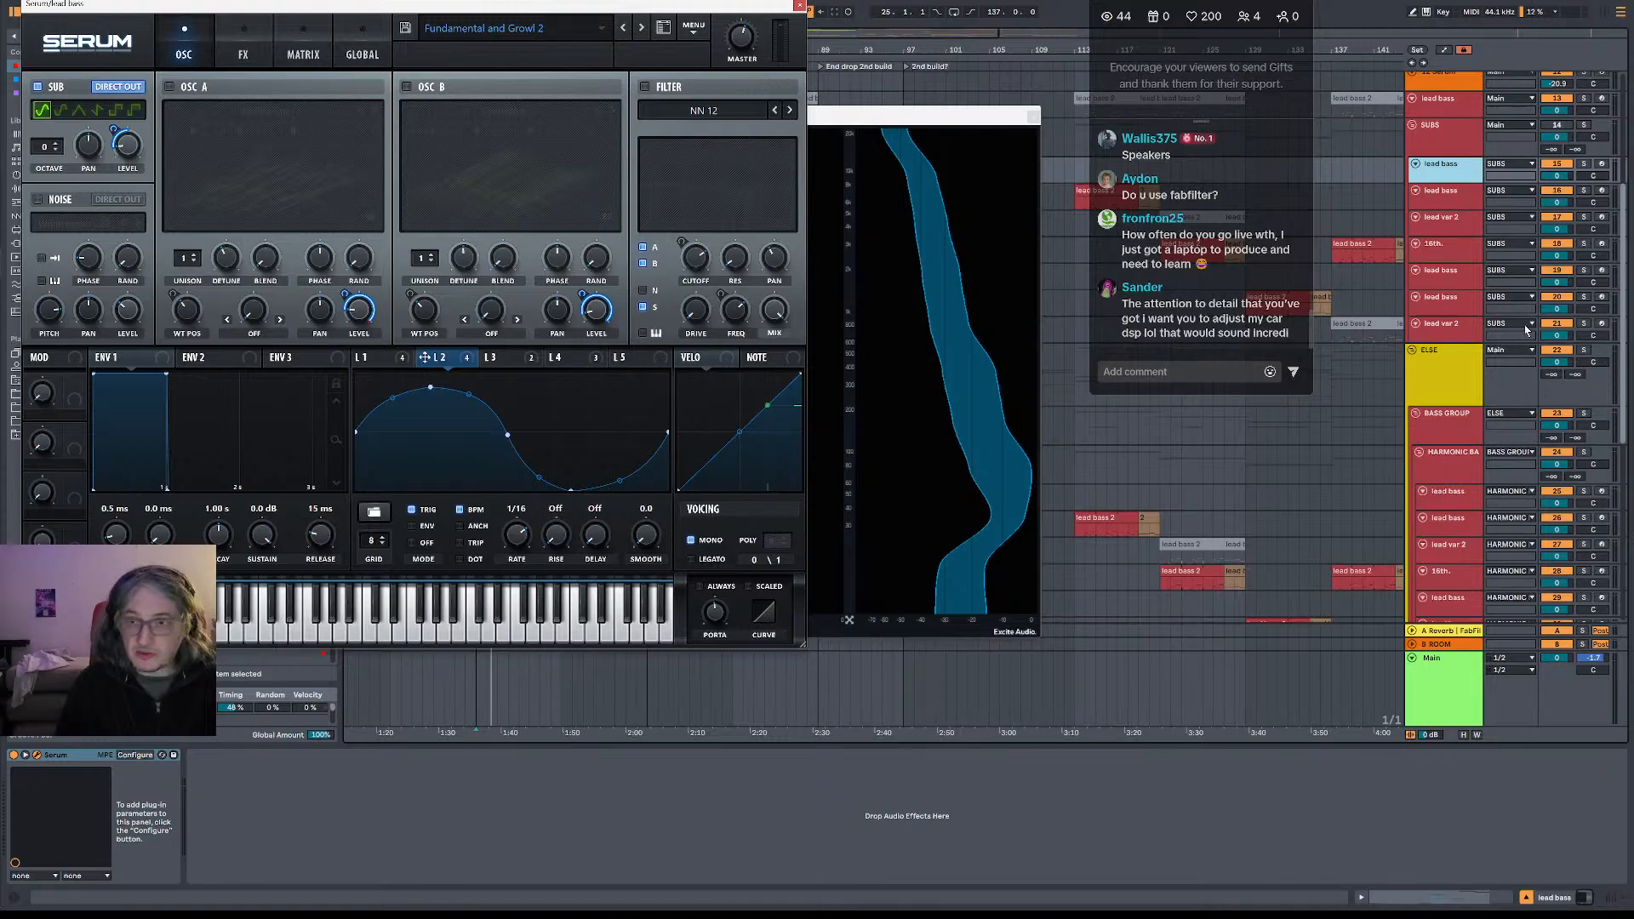
- Solo the first SUBS lead bass, inspect its spectrum in VISION 4X during playback, and close the analyzer
{"action": "left_click", "coordinate": [1586, 165]}
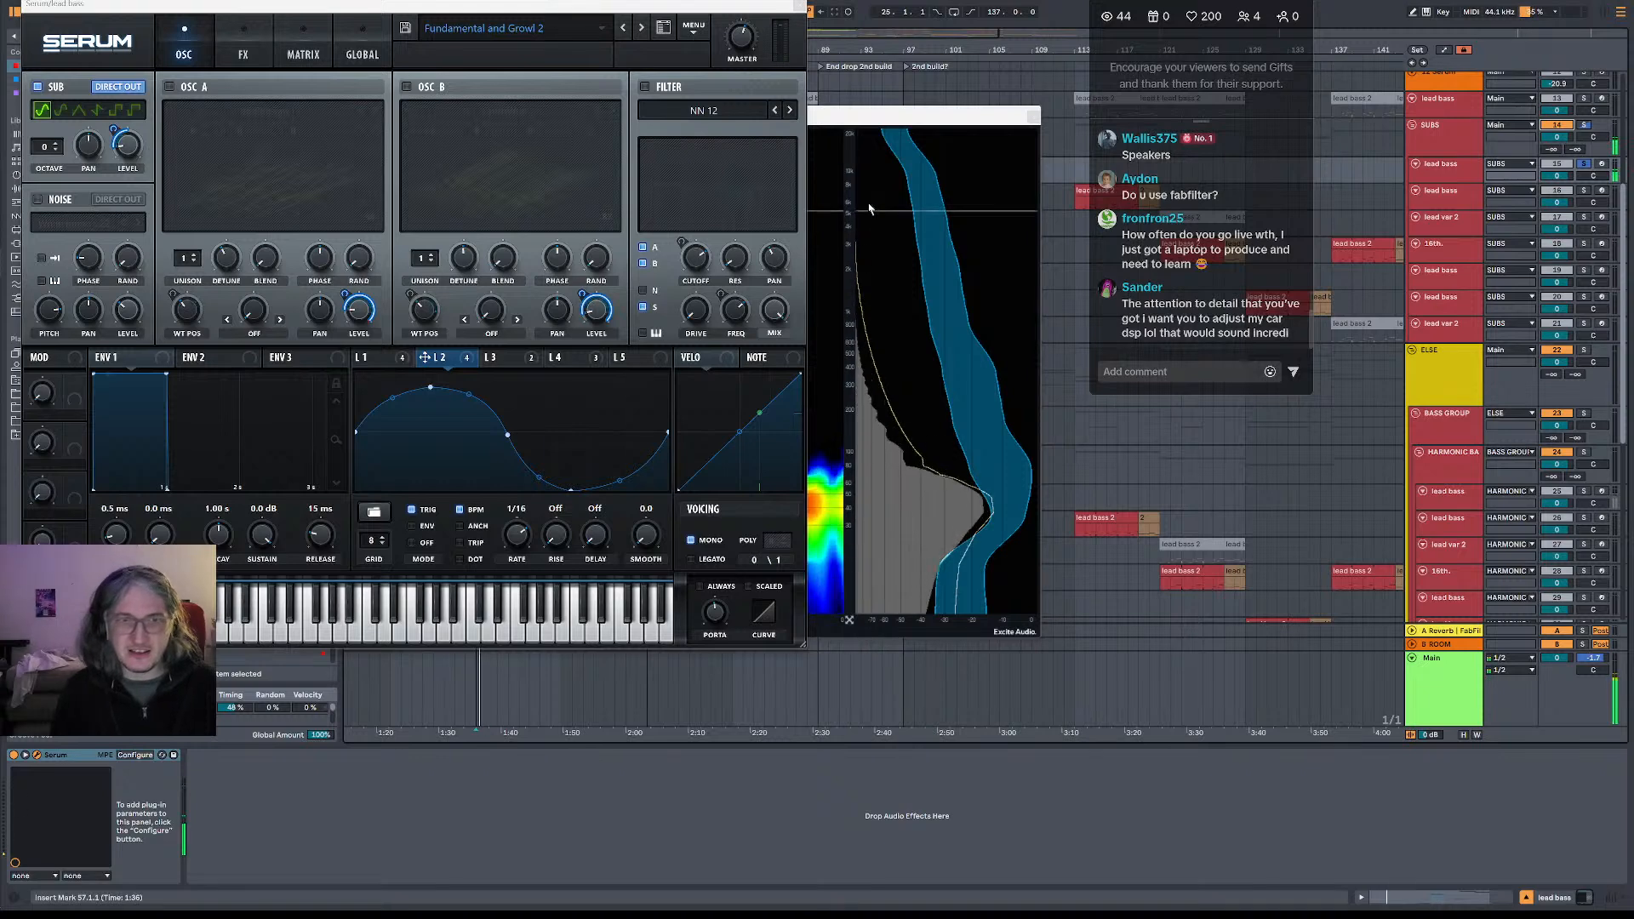
{"action": "left_click_drag", "start_coordinate": [886, 122], "coordinate": [1018, 113]}
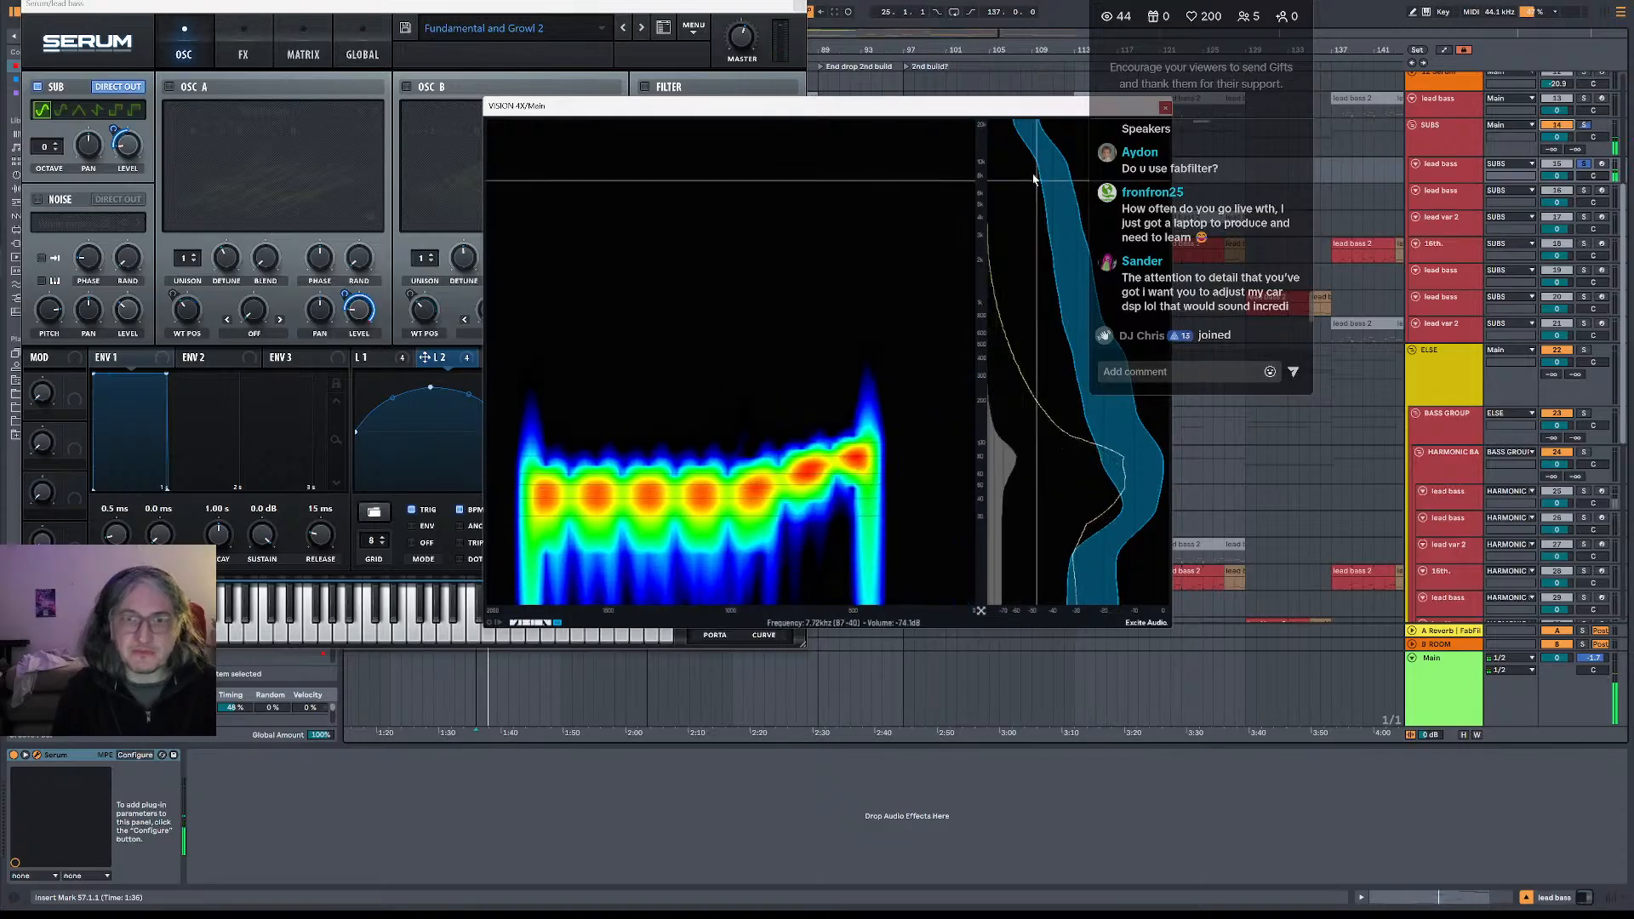
{"action": "left_click_drag", "start_coordinate": [1032, 106], "coordinate": [833, 126]}
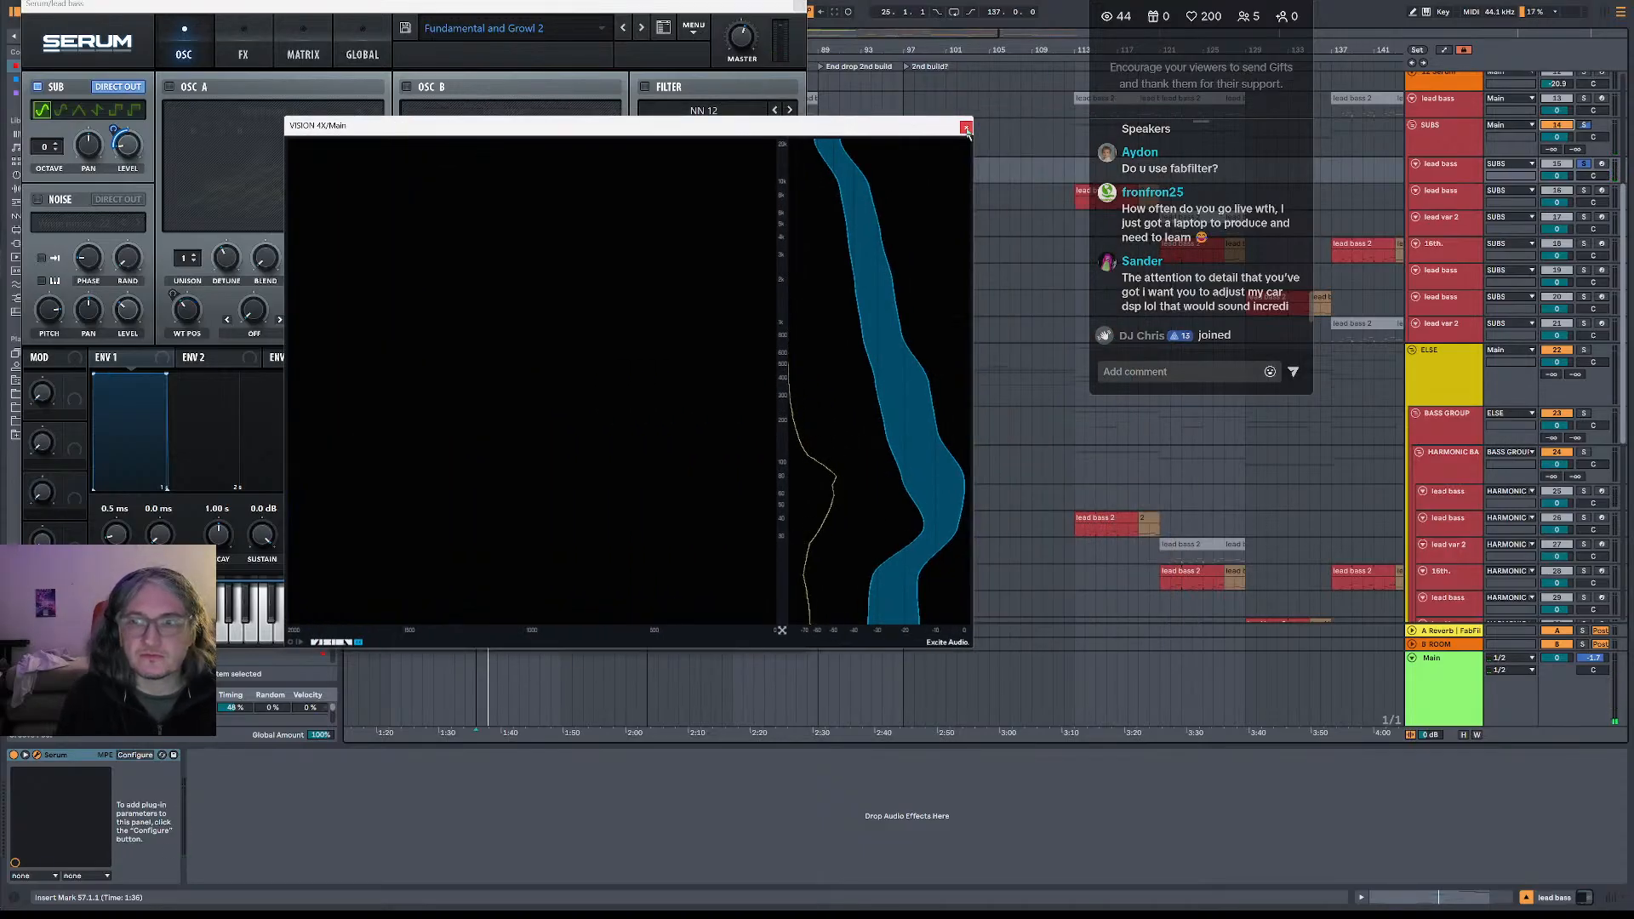
{"action": "left_click", "coordinate": [966, 128]}
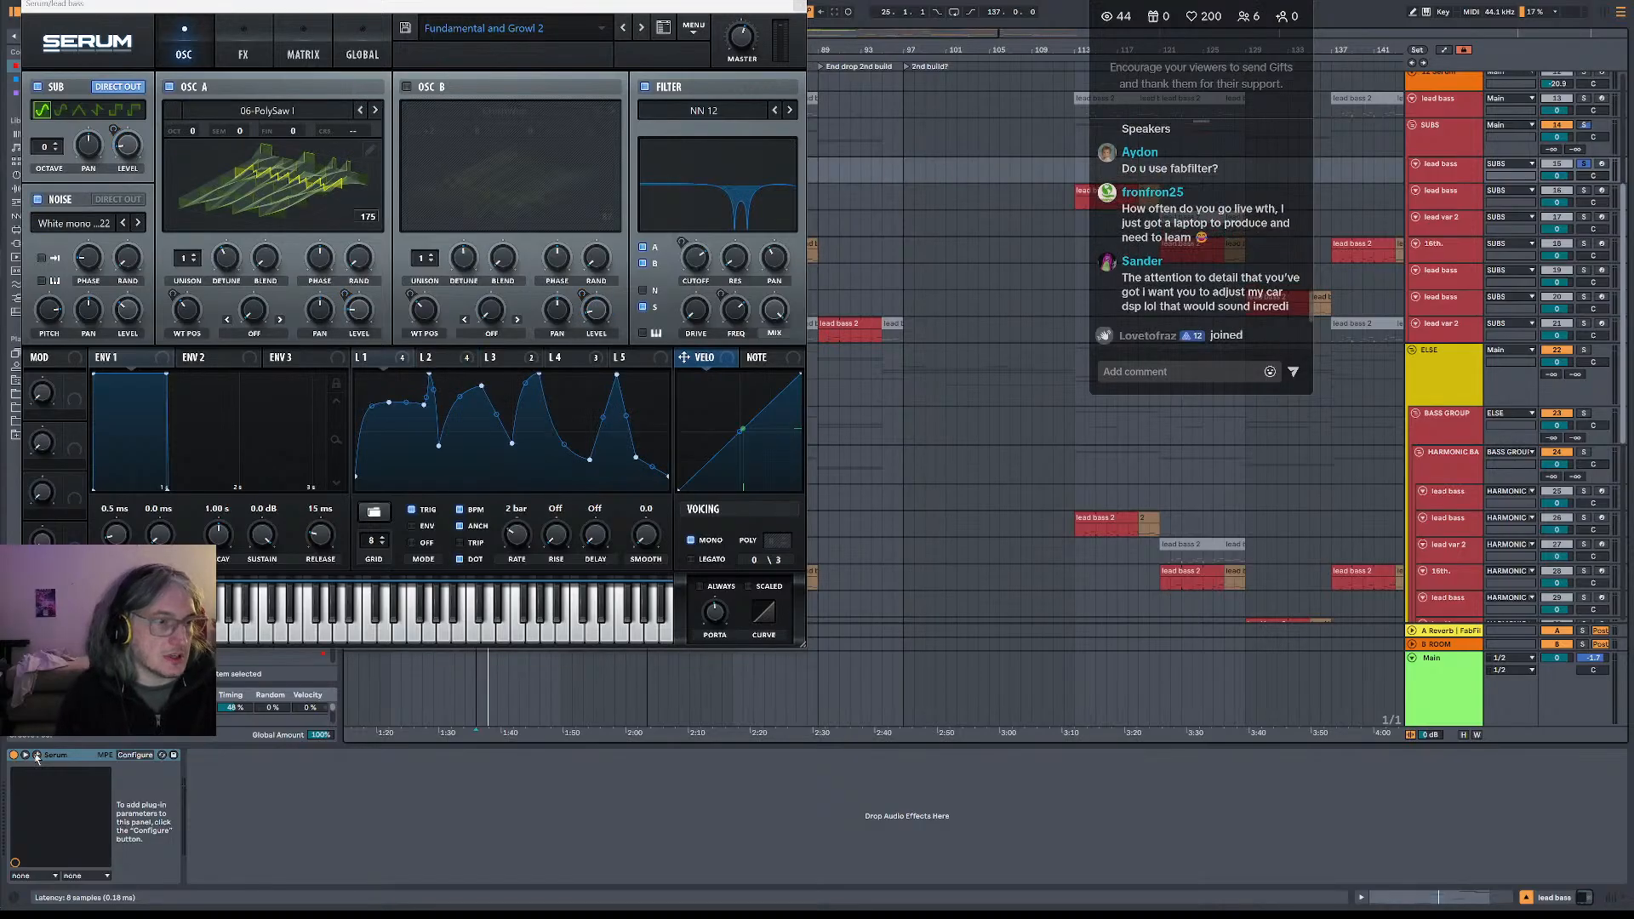
- Bring up the first SUBS lead bass's Serum again and play the section with the sub track solos cleared
{"action": "left_click", "coordinate": [430, 358]}
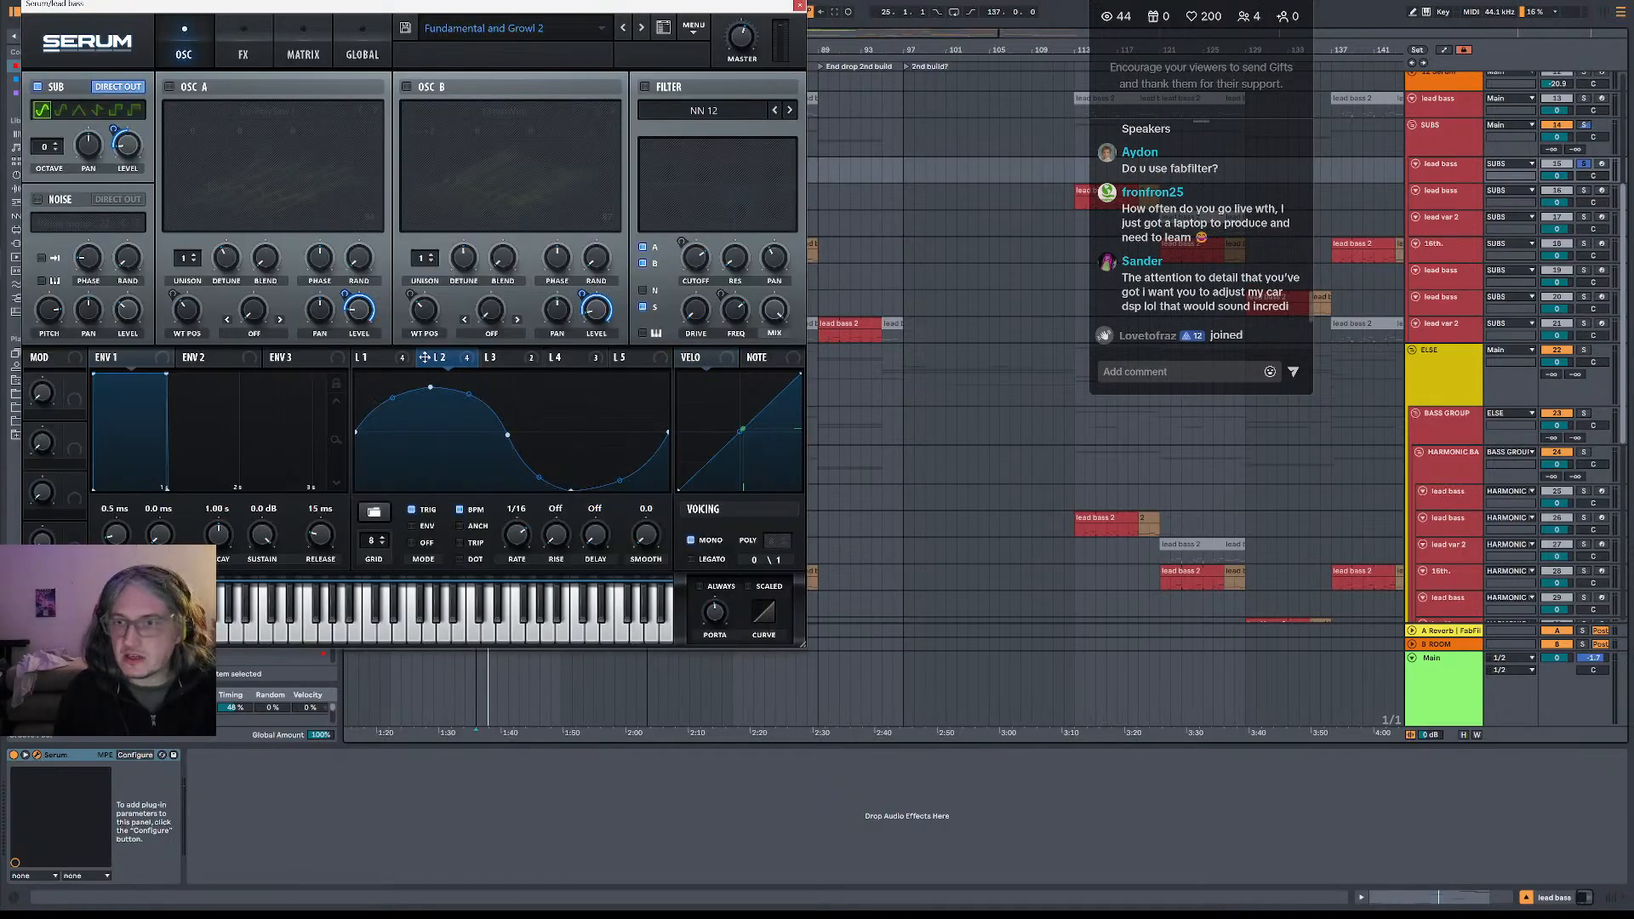
{"action": "left_click", "coordinate": [1585, 190]}
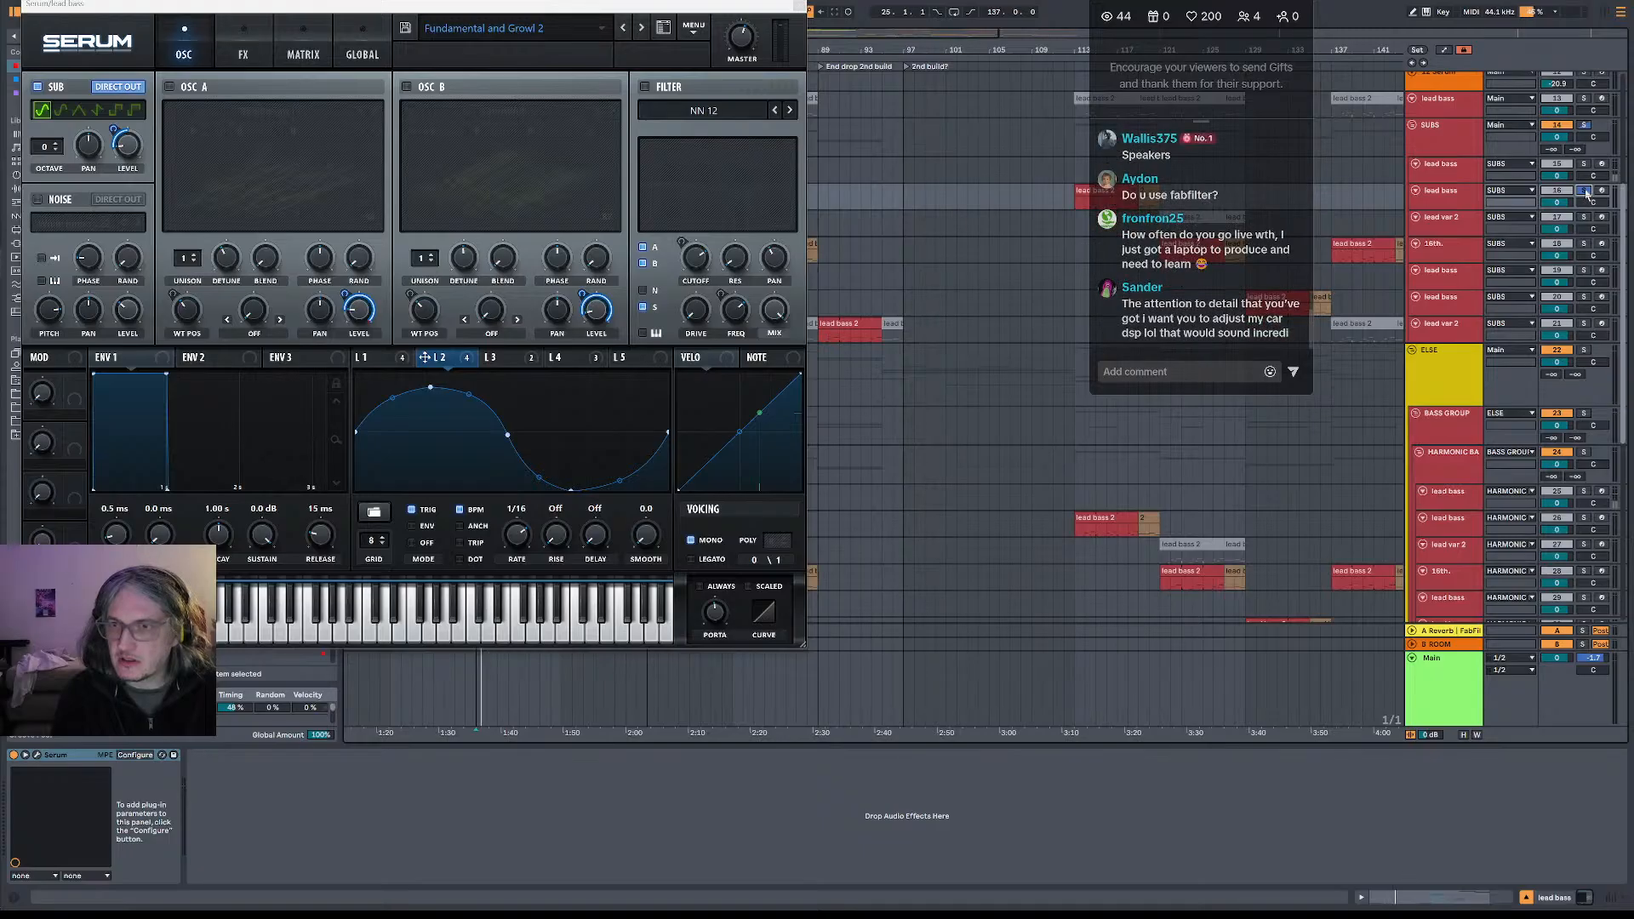
{"action": "left_click", "coordinate": [1585, 167]}
{"action": "key", "text": "space"}
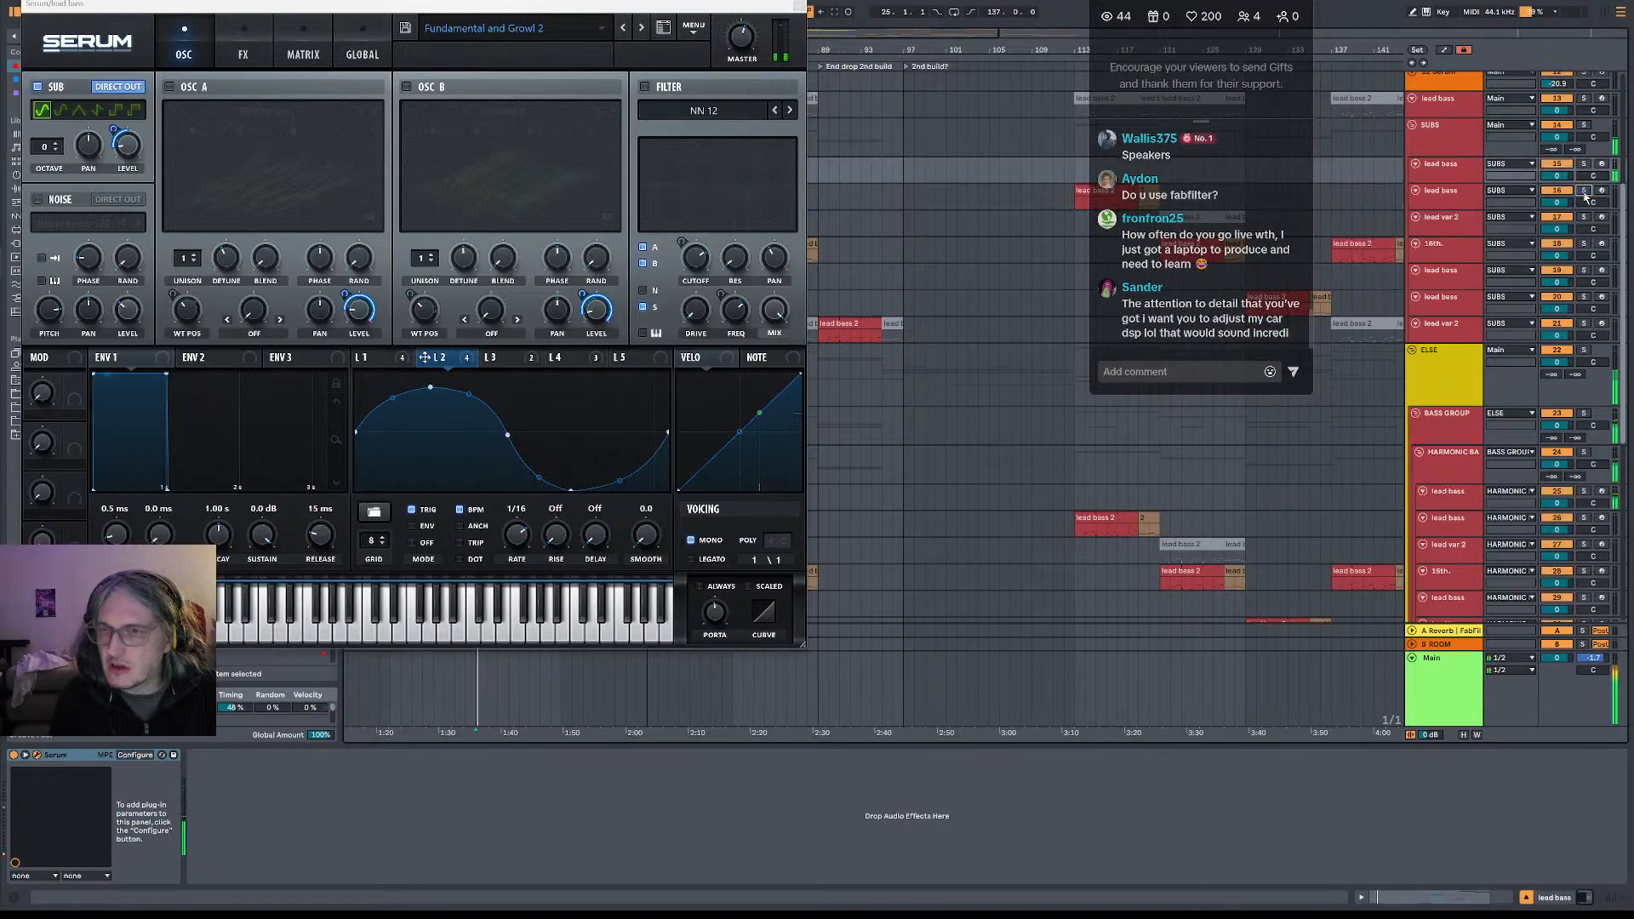
- Inspect the Serum settings of the second lead bass and the last lead ver 2 in SUBS, and close the synth windows
{"action": "left_click", "coordinate": [1481, 198]}
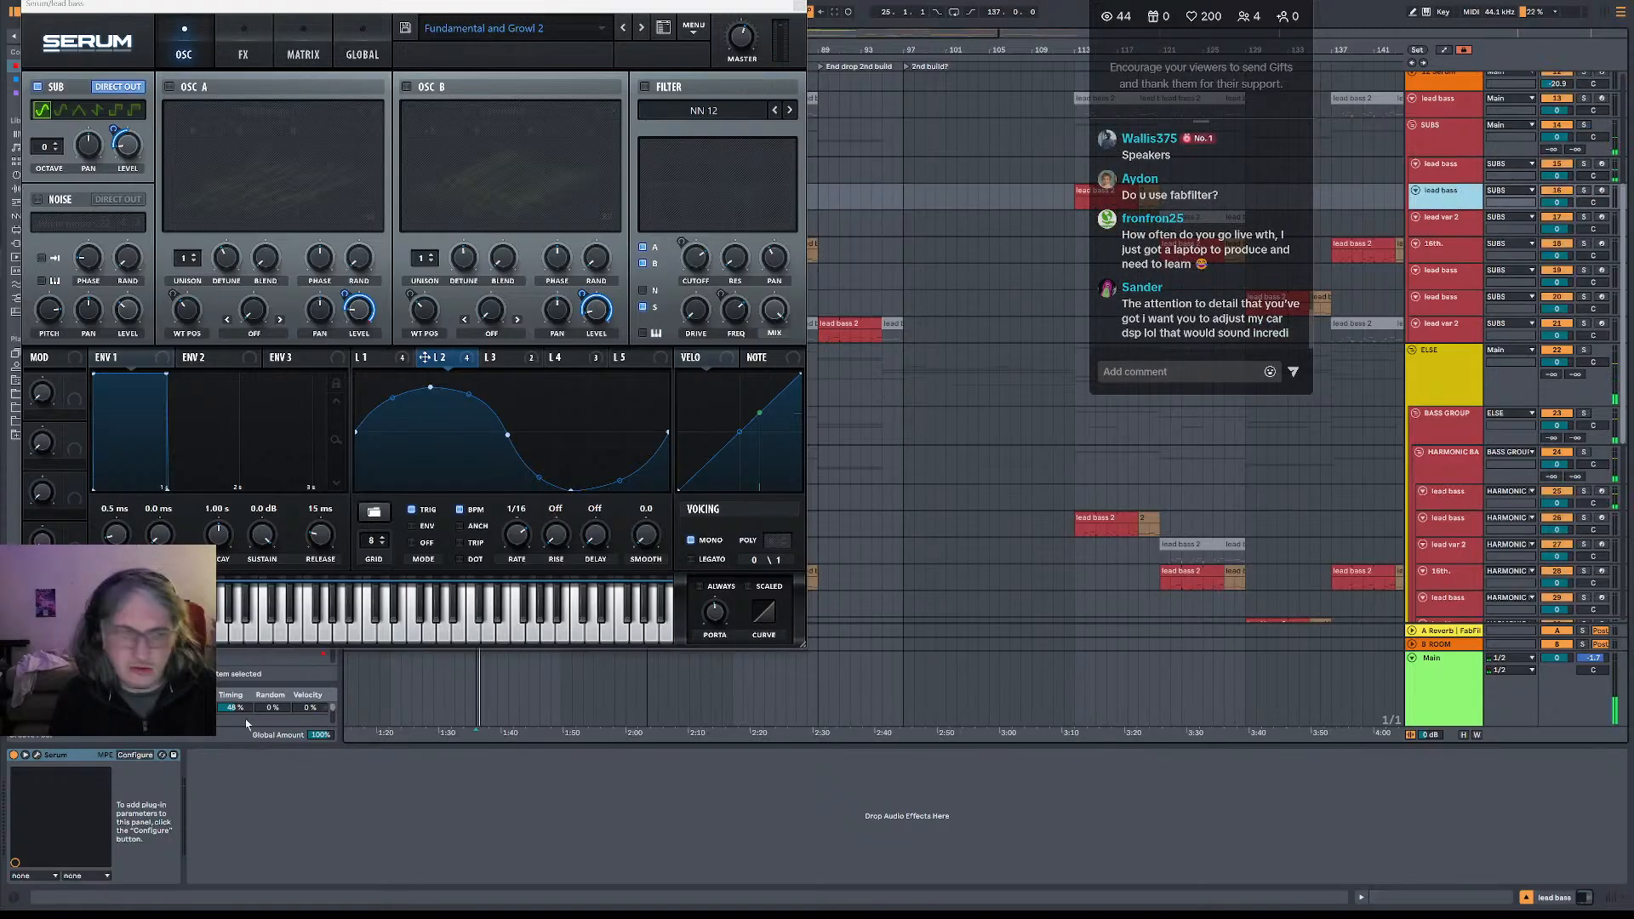
{"action": "left_click", "coordinate": [35, 757]}
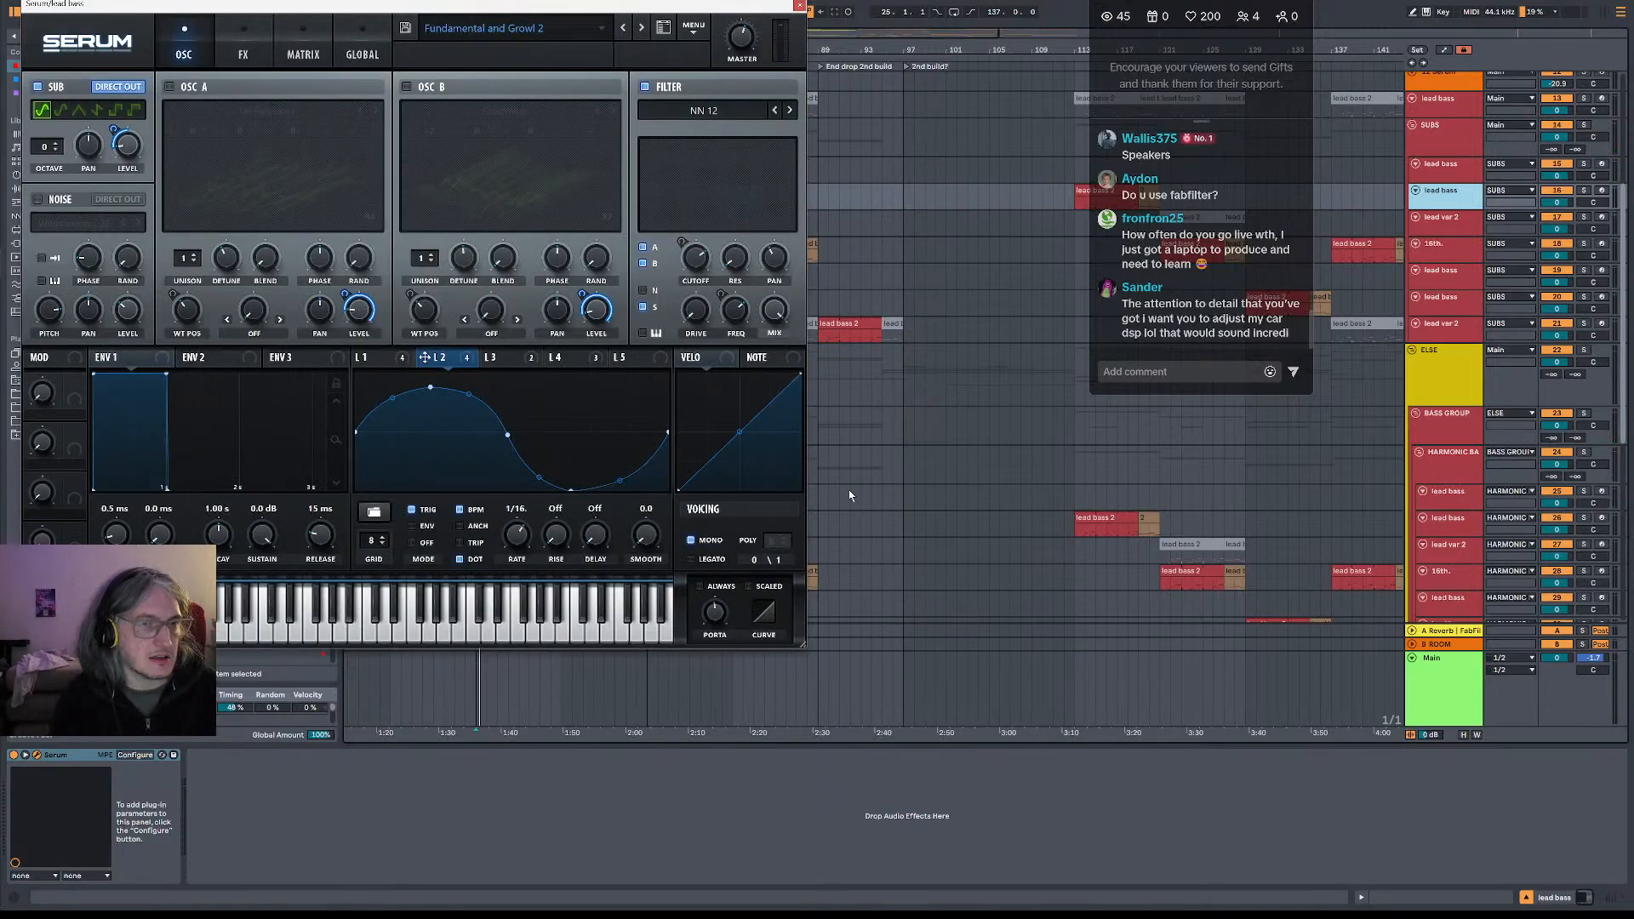
{"action": "left_click", "coordinate": [1447, 323]}
{"action": "left_click", "coordinate": [35, 757]}
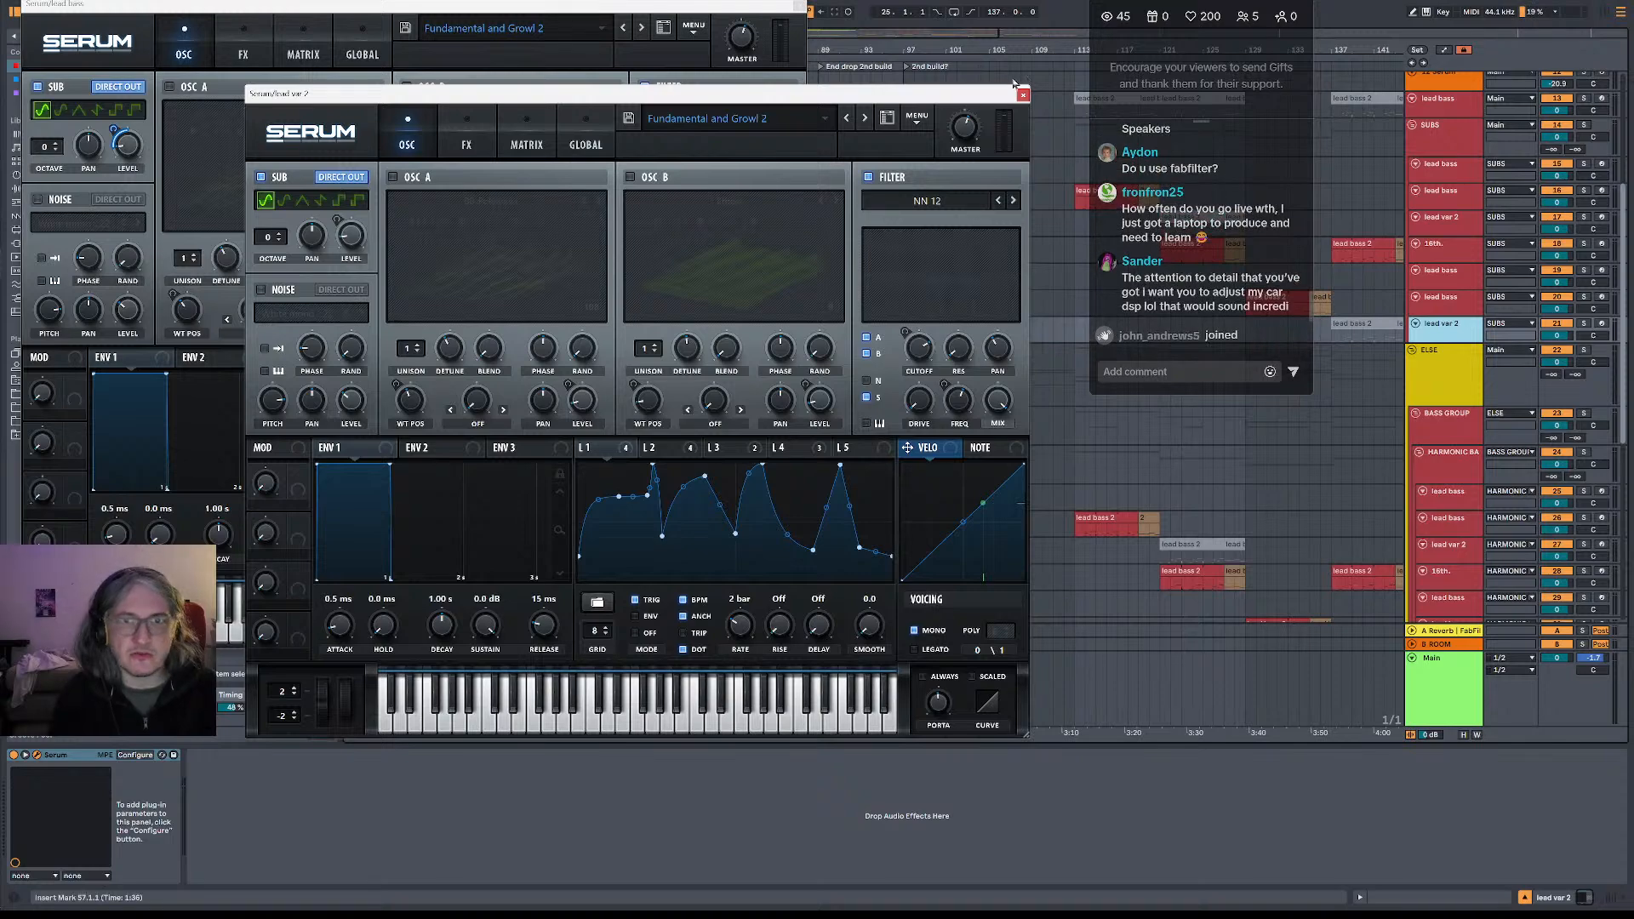
{"action": "left_click", "coordinate": [35, 757]}
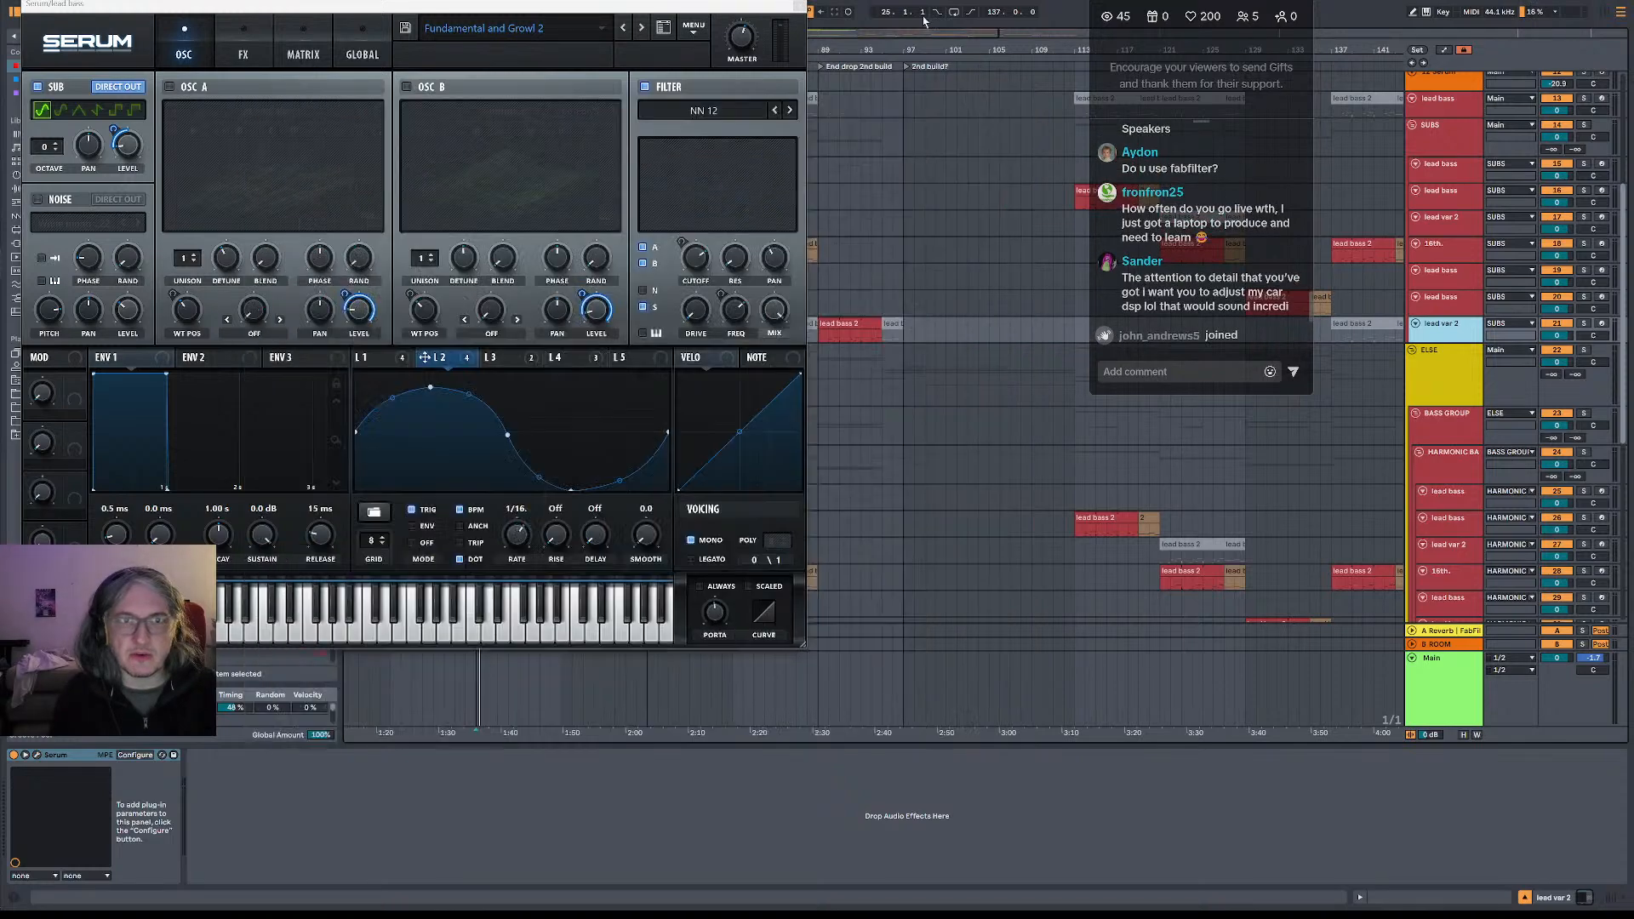
{"action": "left_click", "coordinate": [798, 6]}
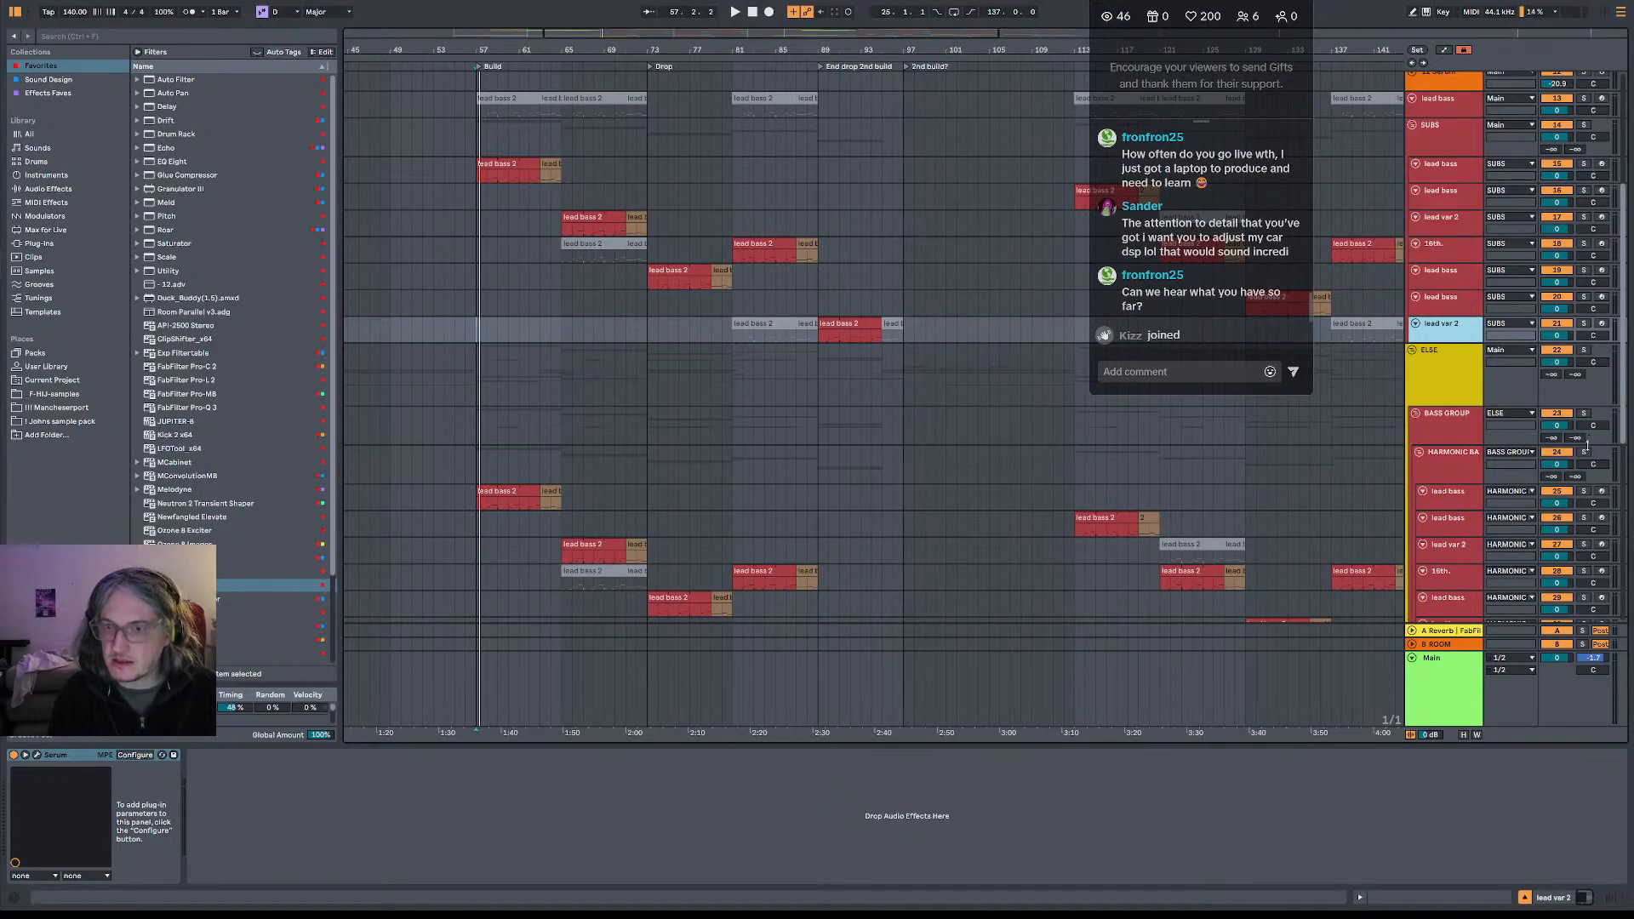
- Solo the HARMONIC BASS group and inspect its spectrum during playback in VISION 4X on the Main track
{"action": "left_click", "coordinate": [1470, 463]}
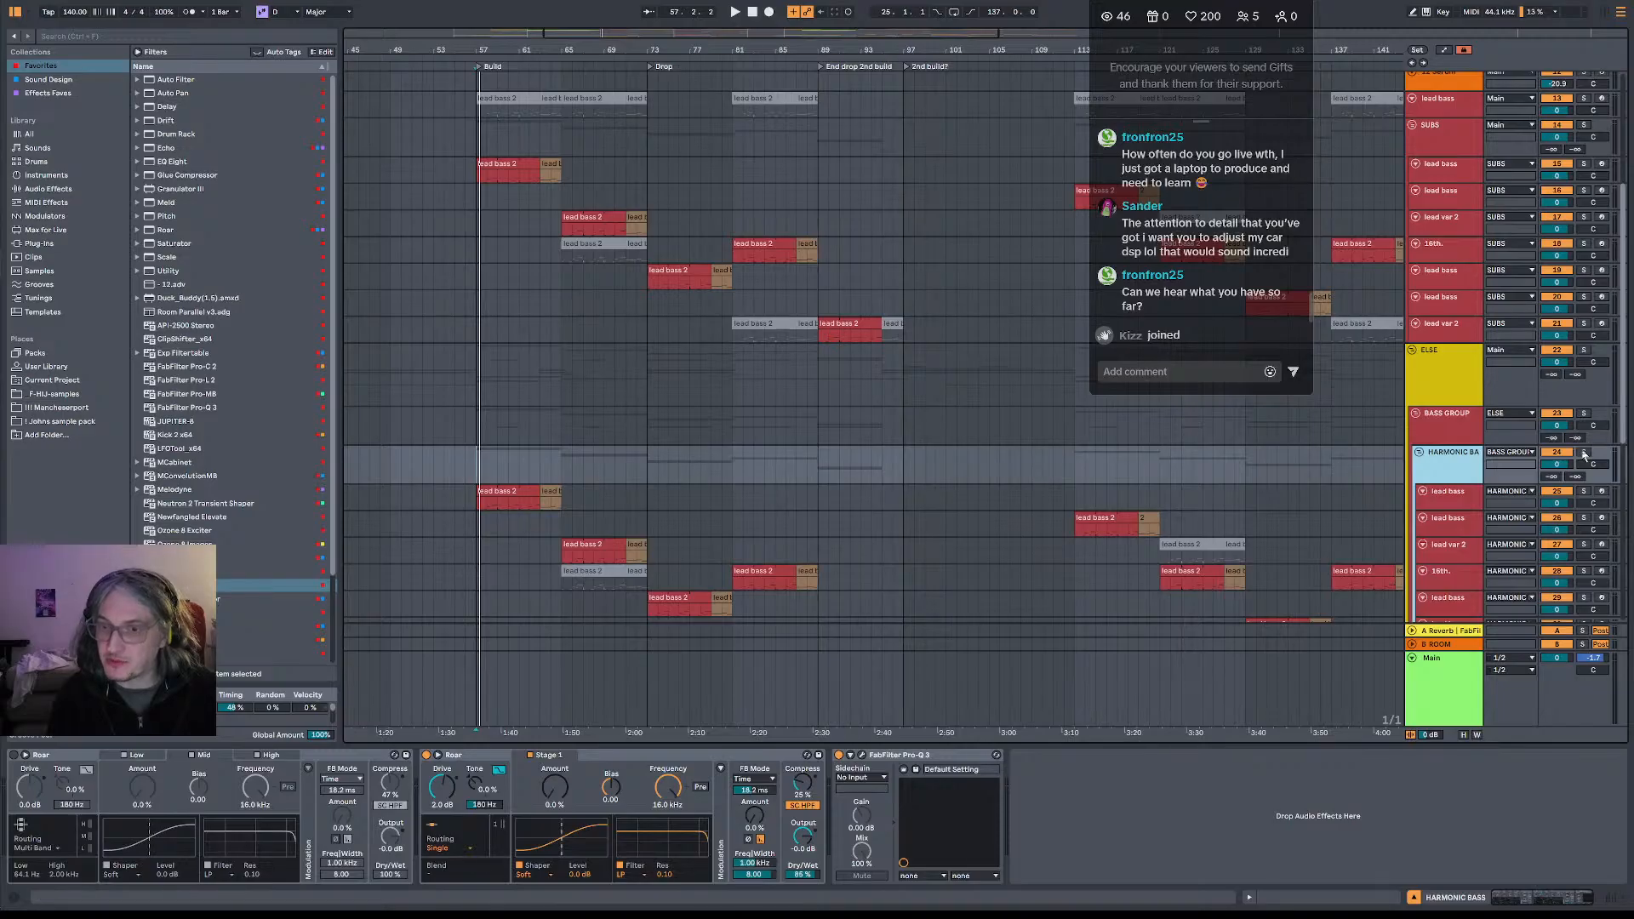
{"action": "left_click", "coordinate": [1585, 456]}
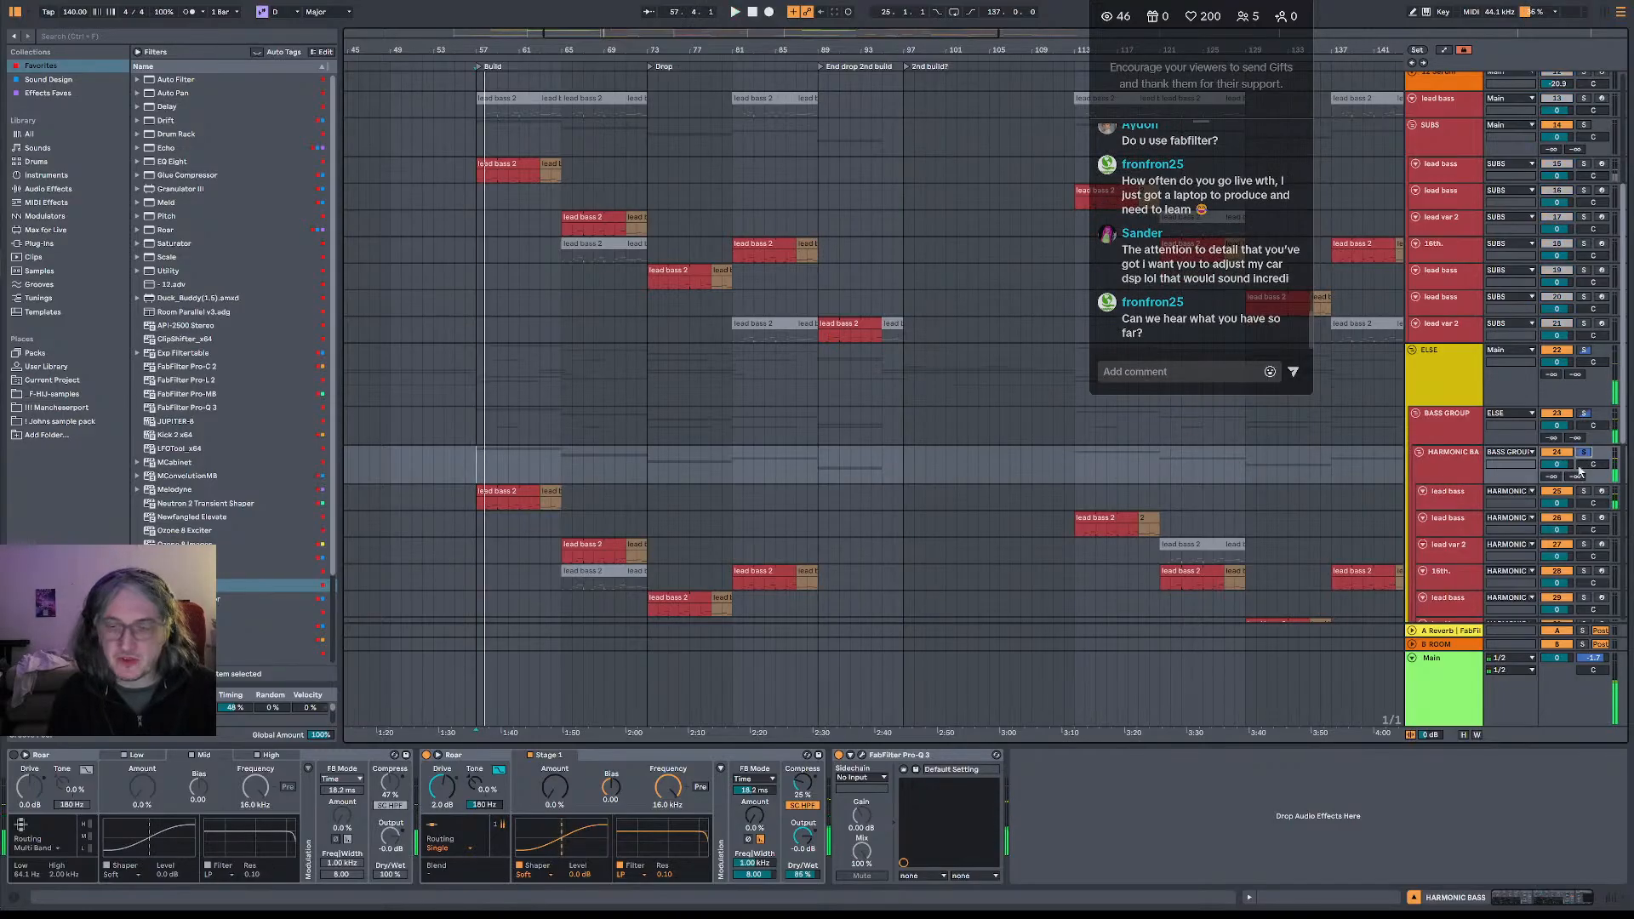
{"action": "left_click", "coordinate": [1456, 675]}
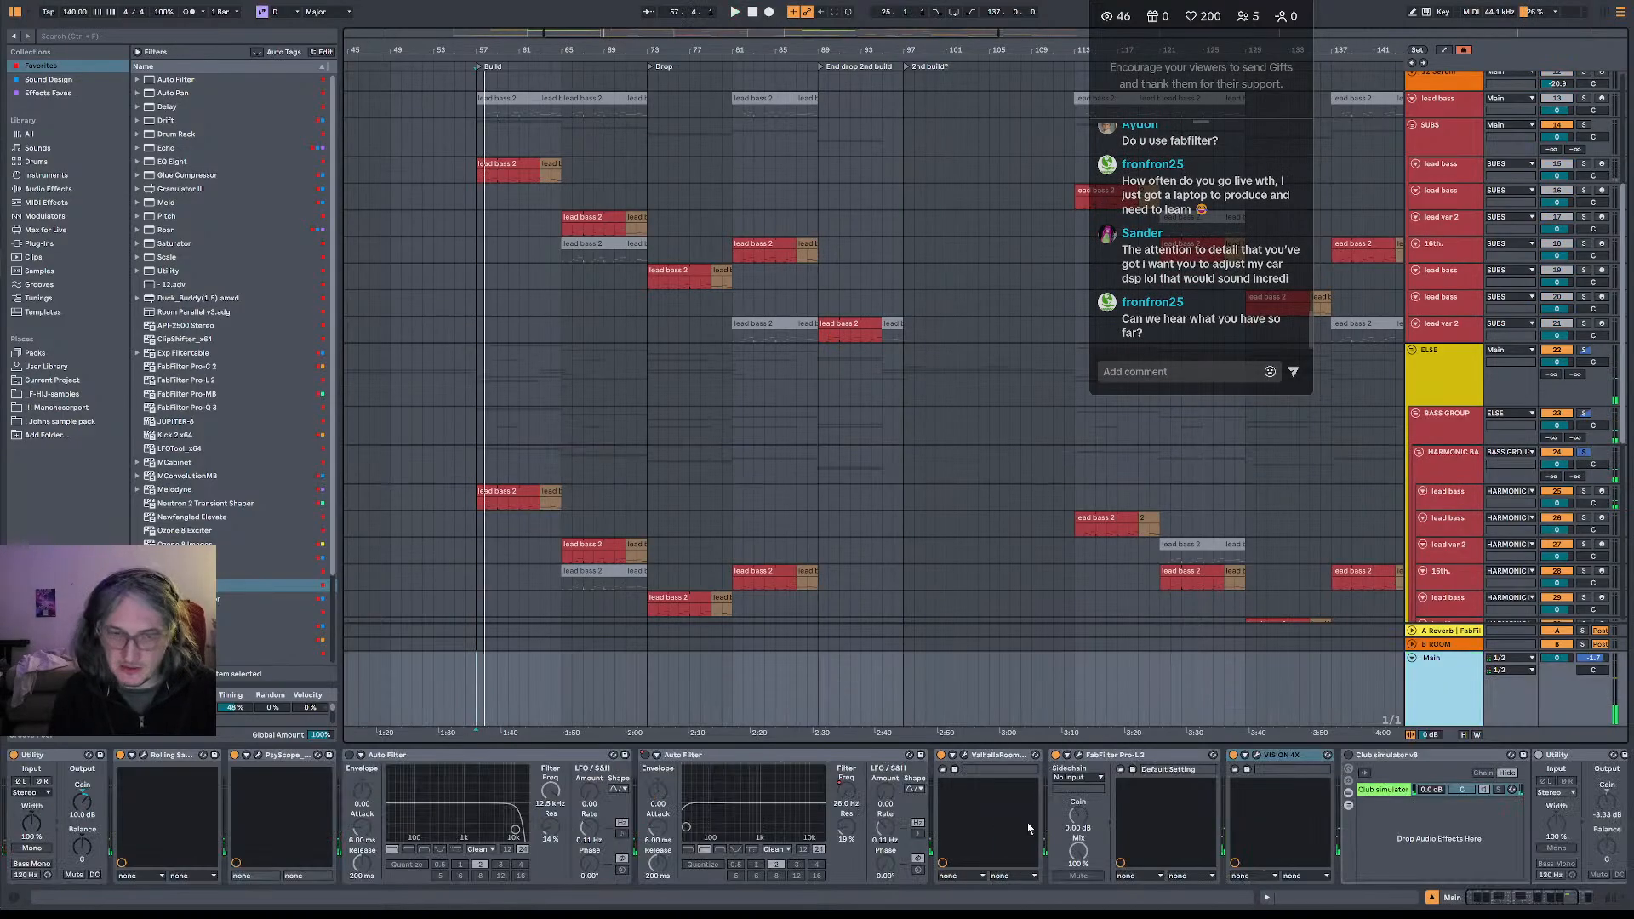
{"action": "left_click", "coordinate": [1258, 756]}
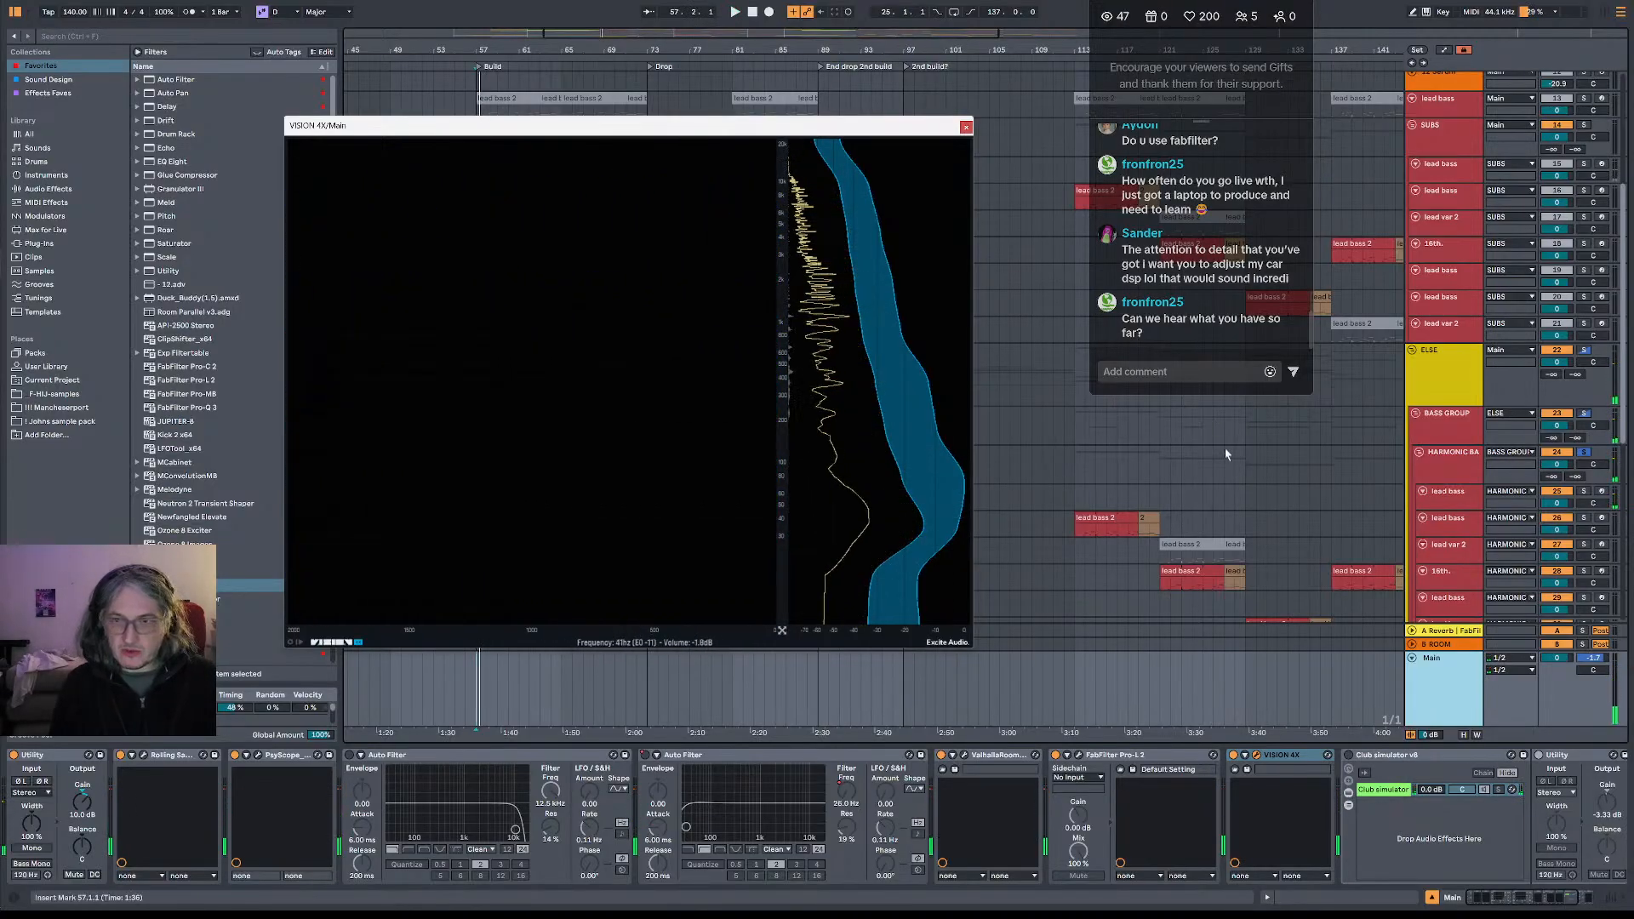
{"action": "key", "text": "space"}
{"action": "key", "text": "space"}
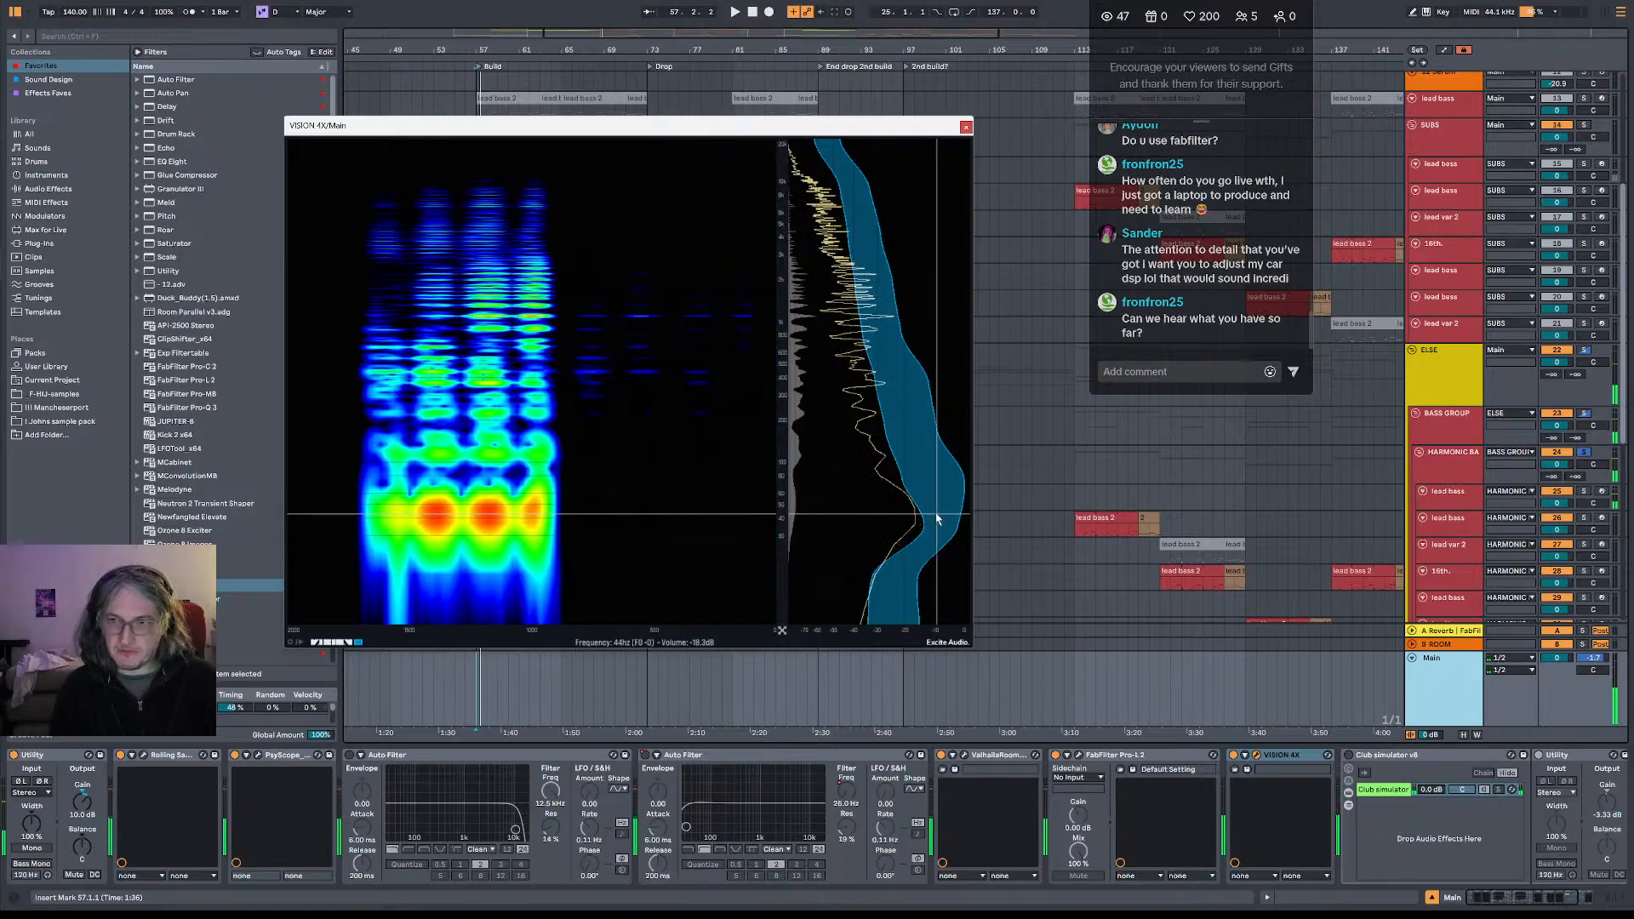
{"action": "key", "text": "space"}
{"action": "key", "text": "space"}
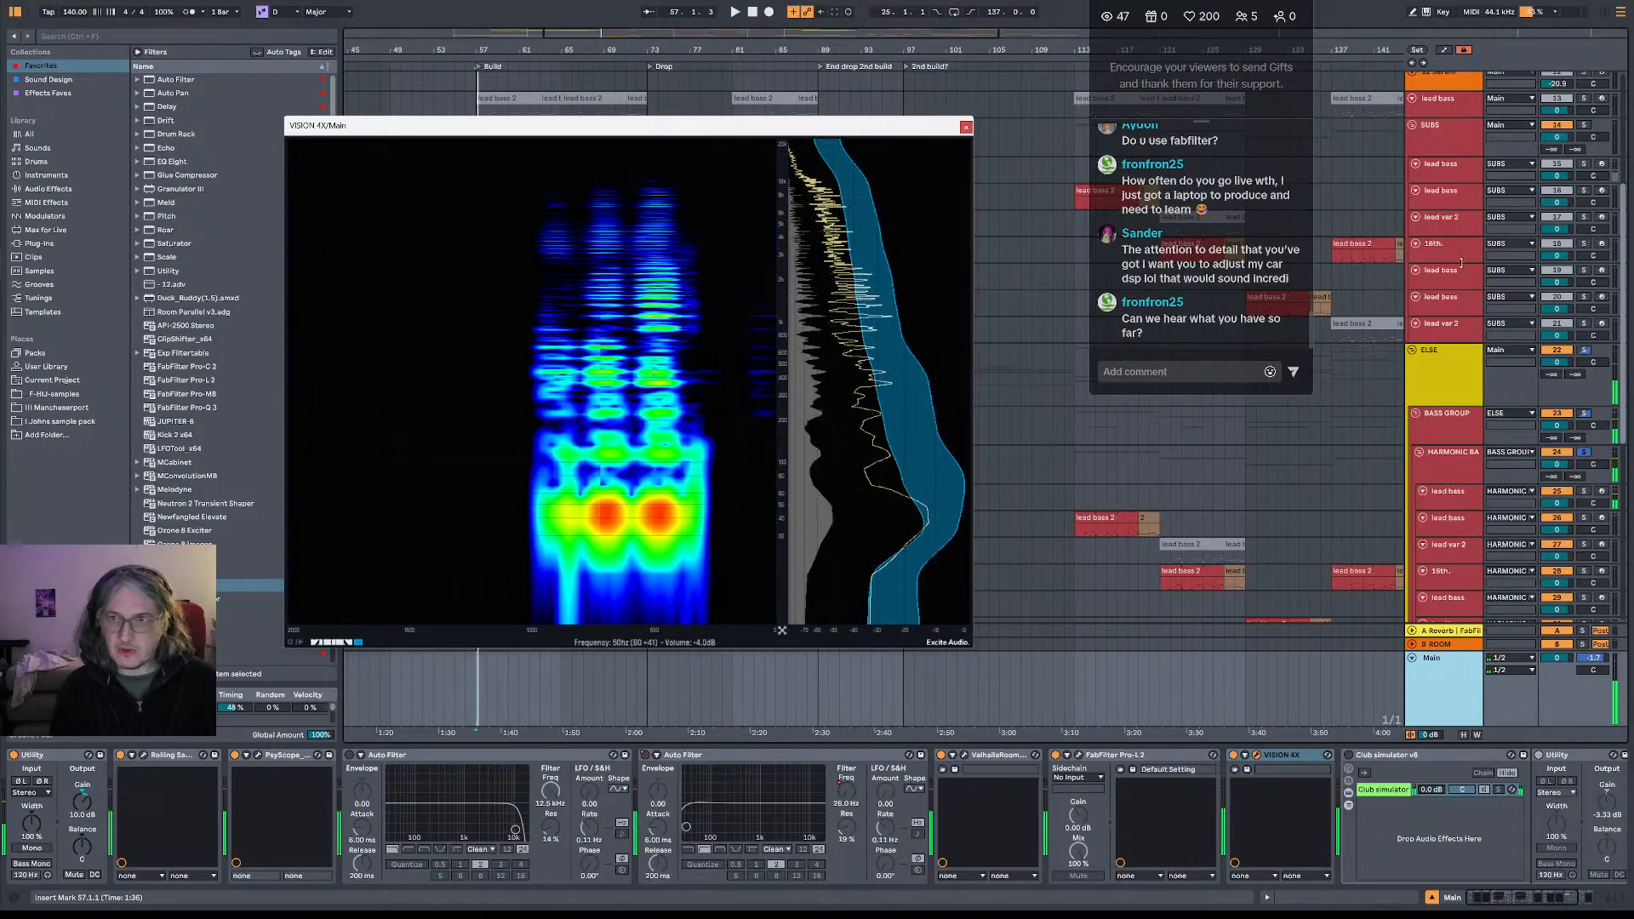
- Solo the SUBS group in place of HARMONIC BASS and play it with VISION 4X open
{"action": "left_click", "coordinate": [1588, 129]}
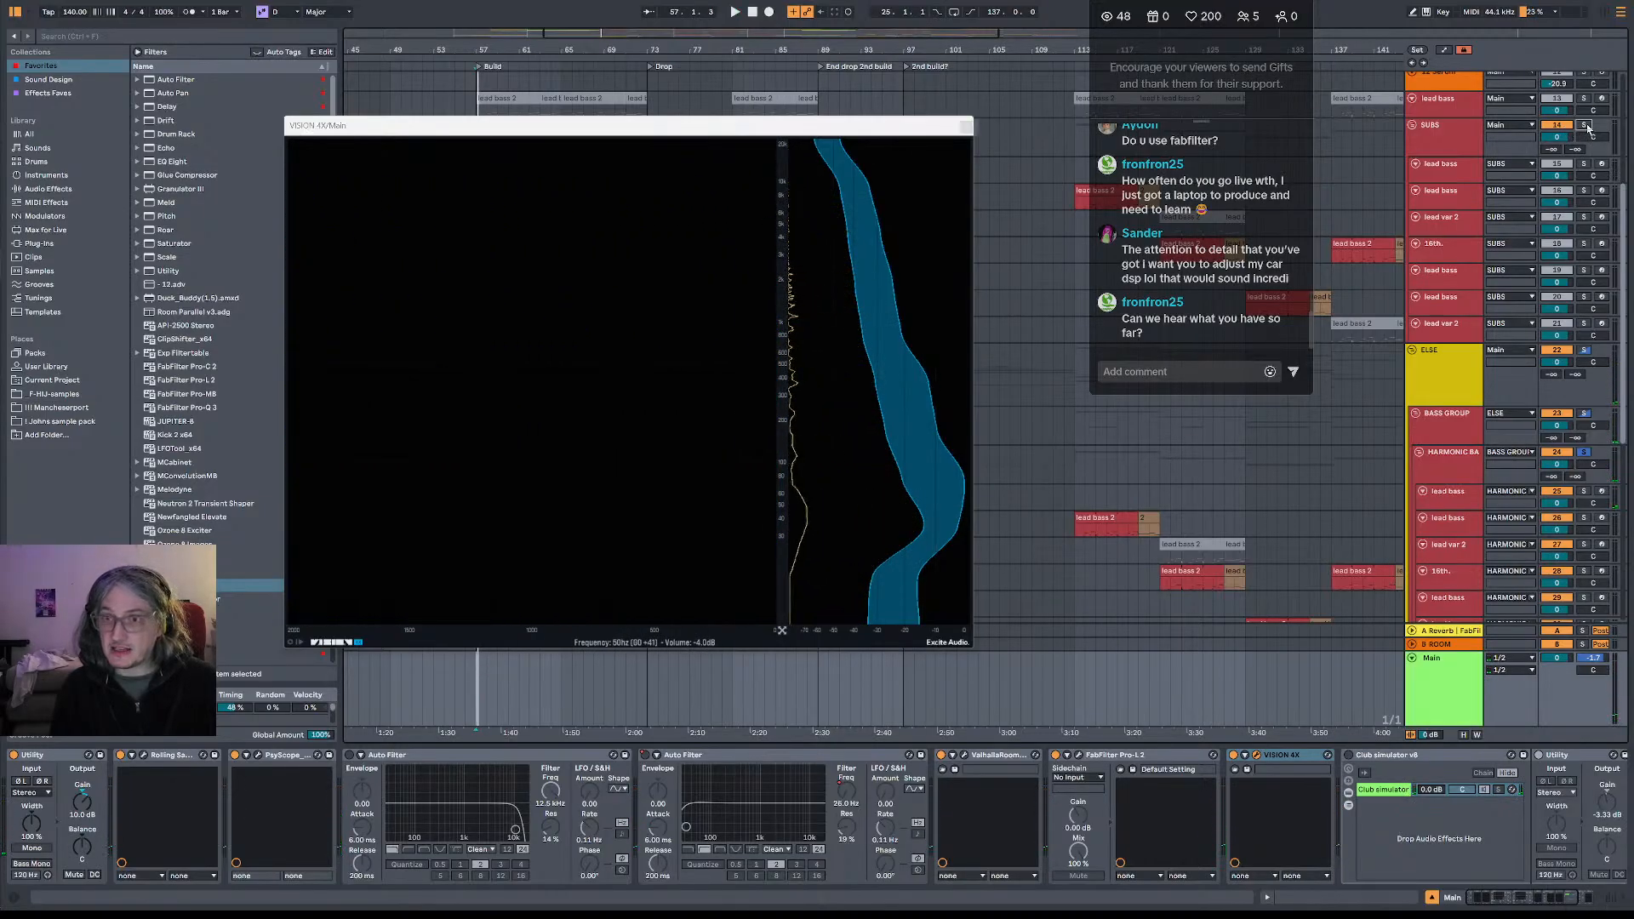
{"action": "key", "text": "space"}
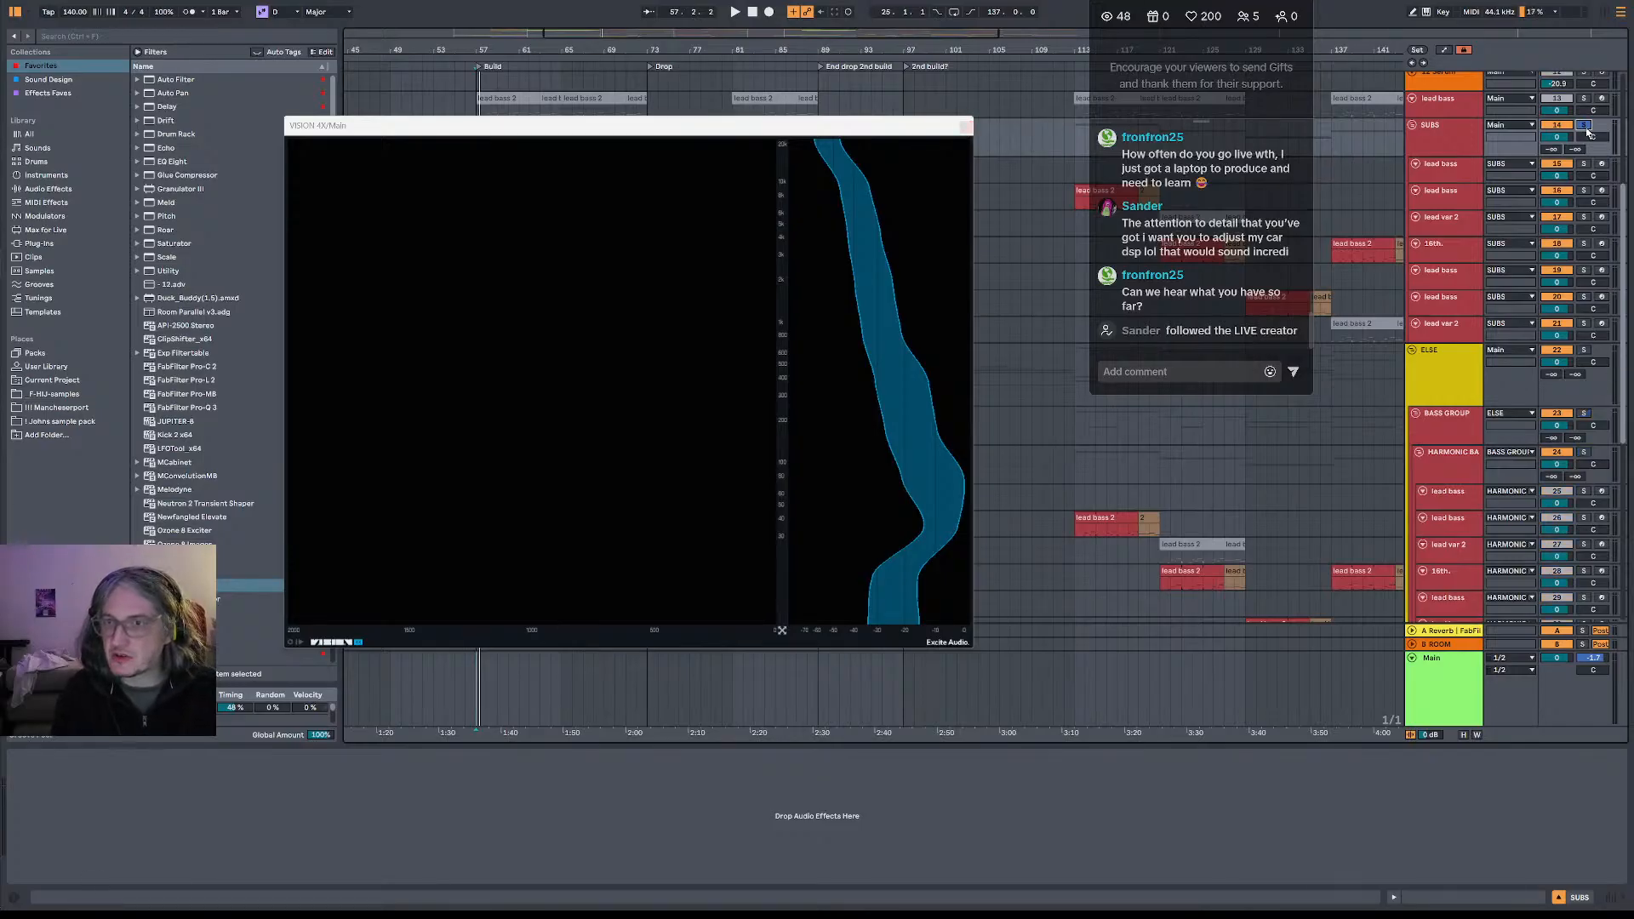
- Solo the HARMONIC BASS group in place of SUBS and inspect the curve of its existing FabFilter Pro-Q 3
{"action": "left_click", "coordinate": [1450, 138]}
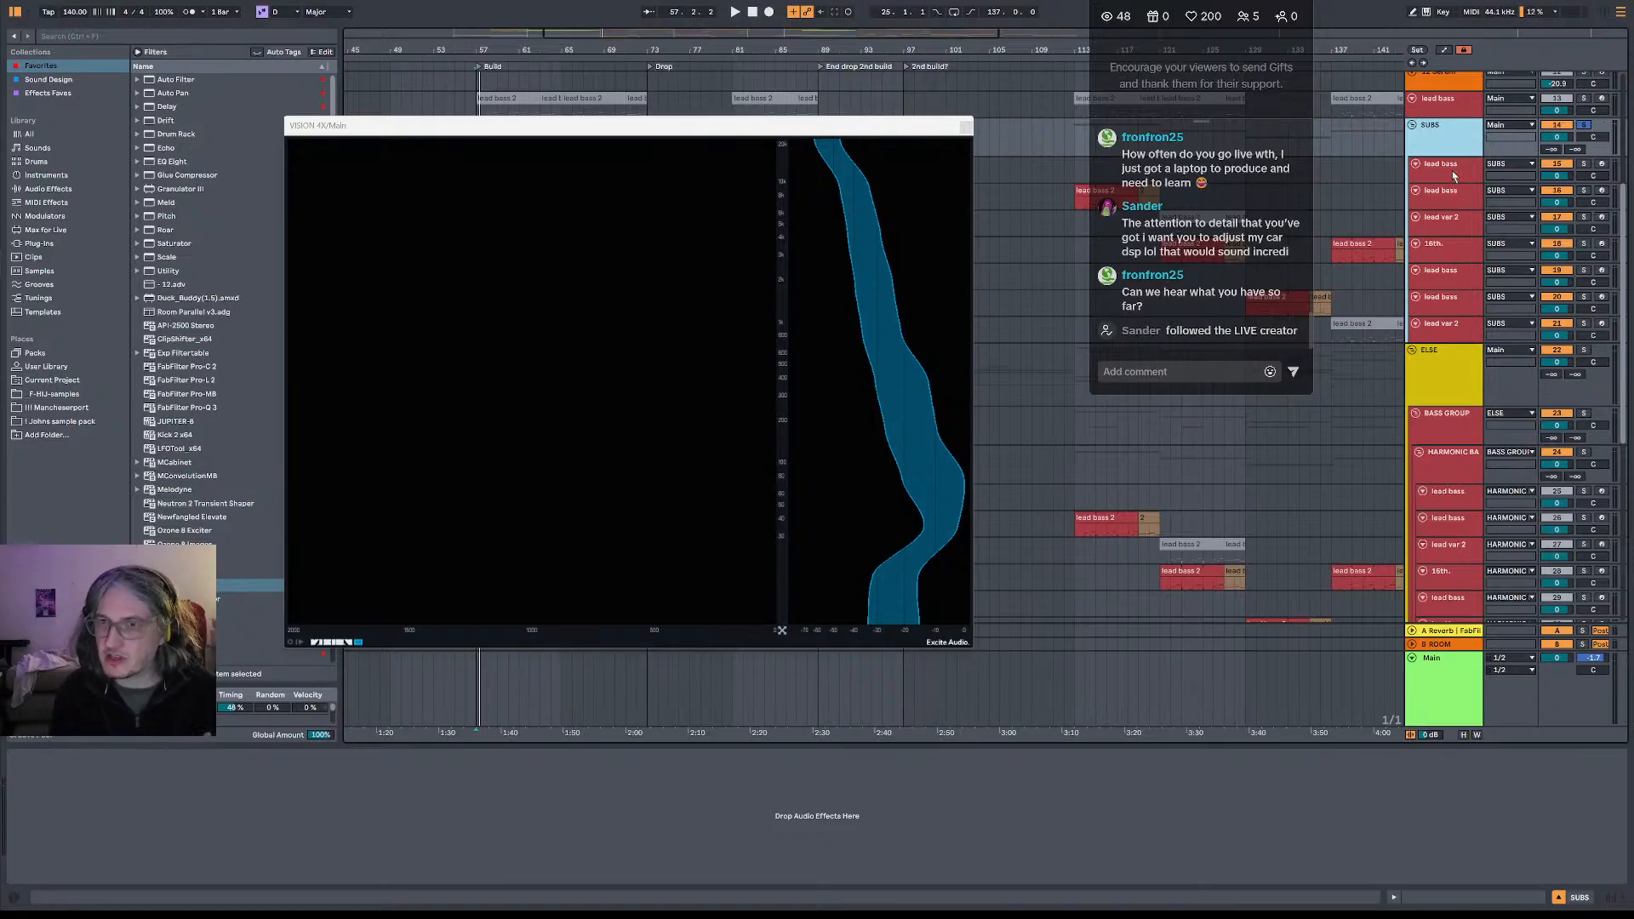
{"action": "left_click", "coordinate": [1584, 452]}
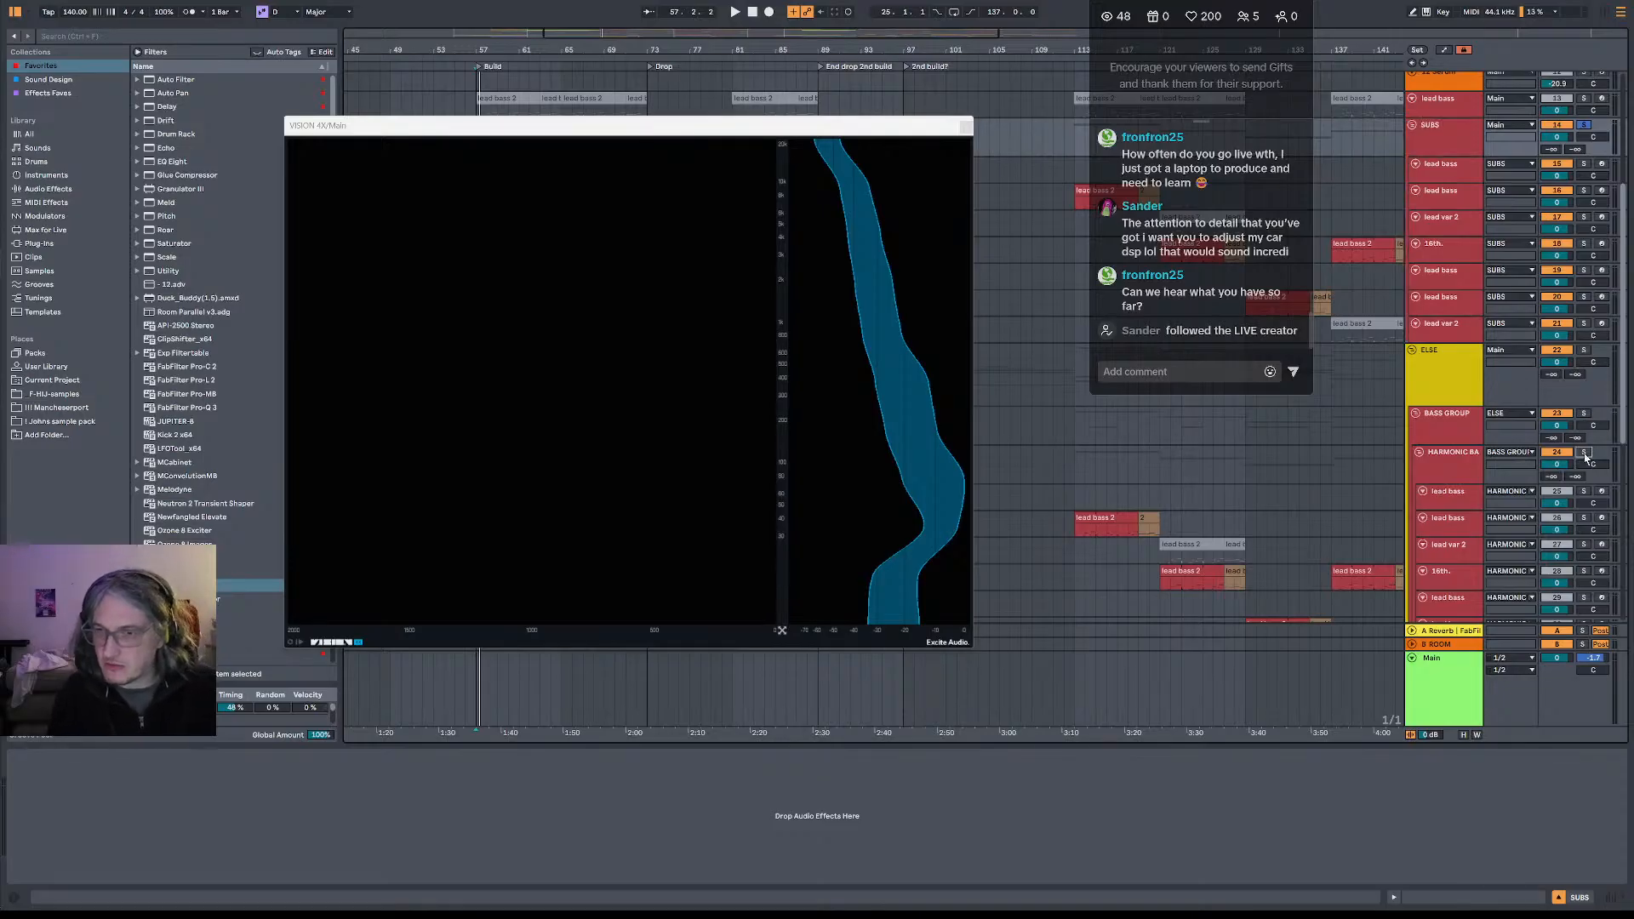
{"action": "left_click", "coordinate": [1483, 454]}
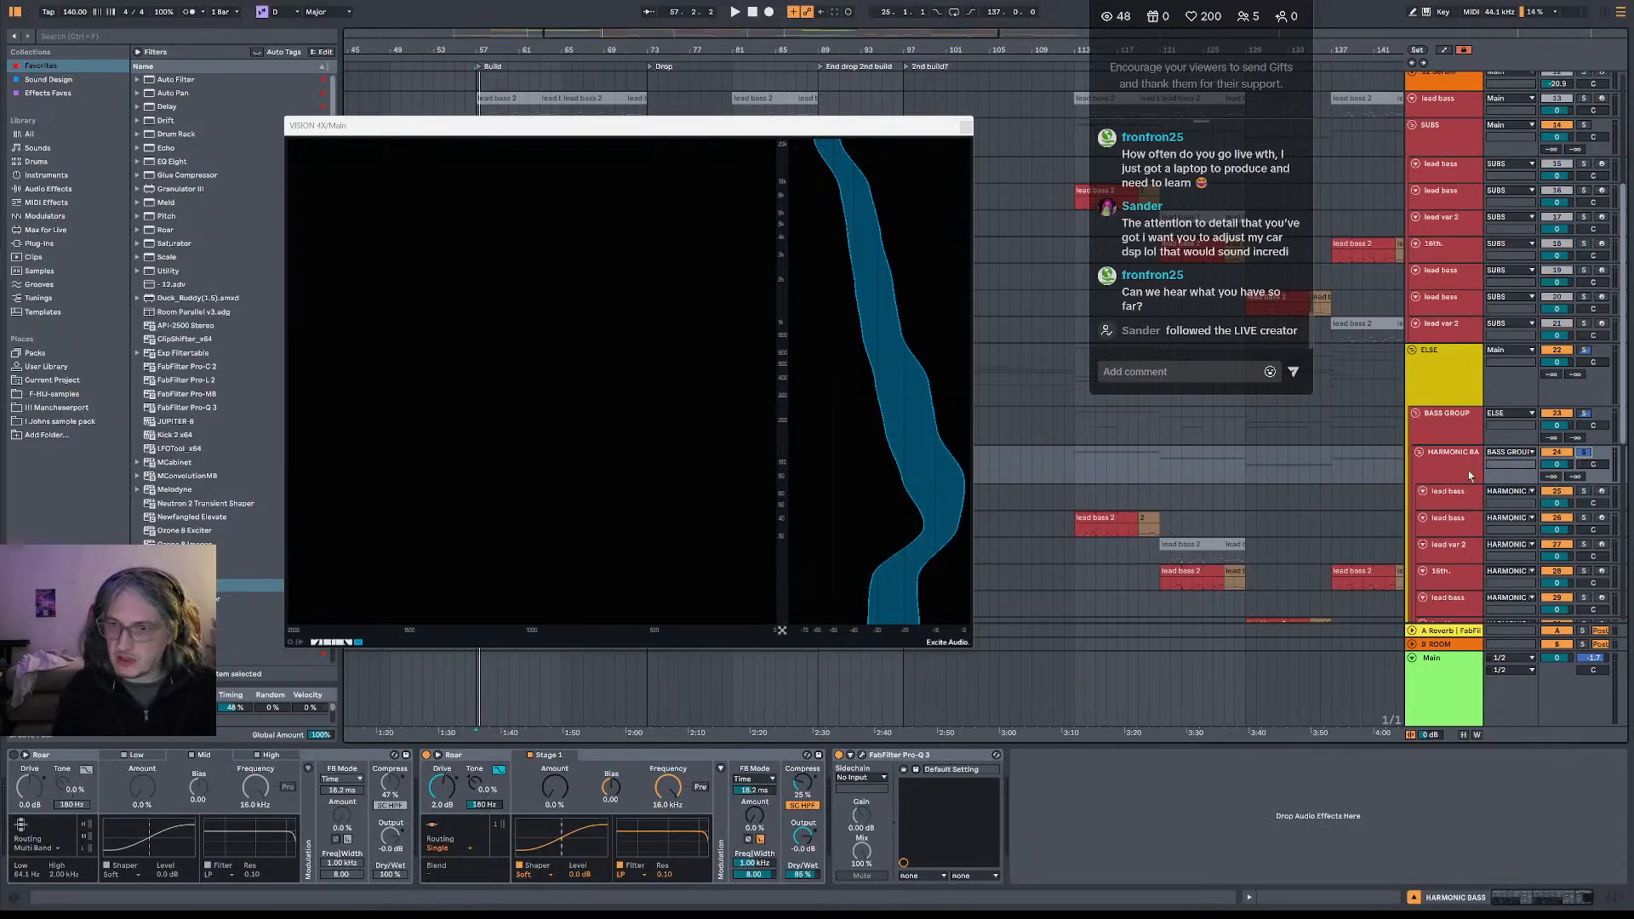
{"action": "left_click", "coordinate": [1470, 476]}
{"action": "left_click", "coordinate": [863, 756]}
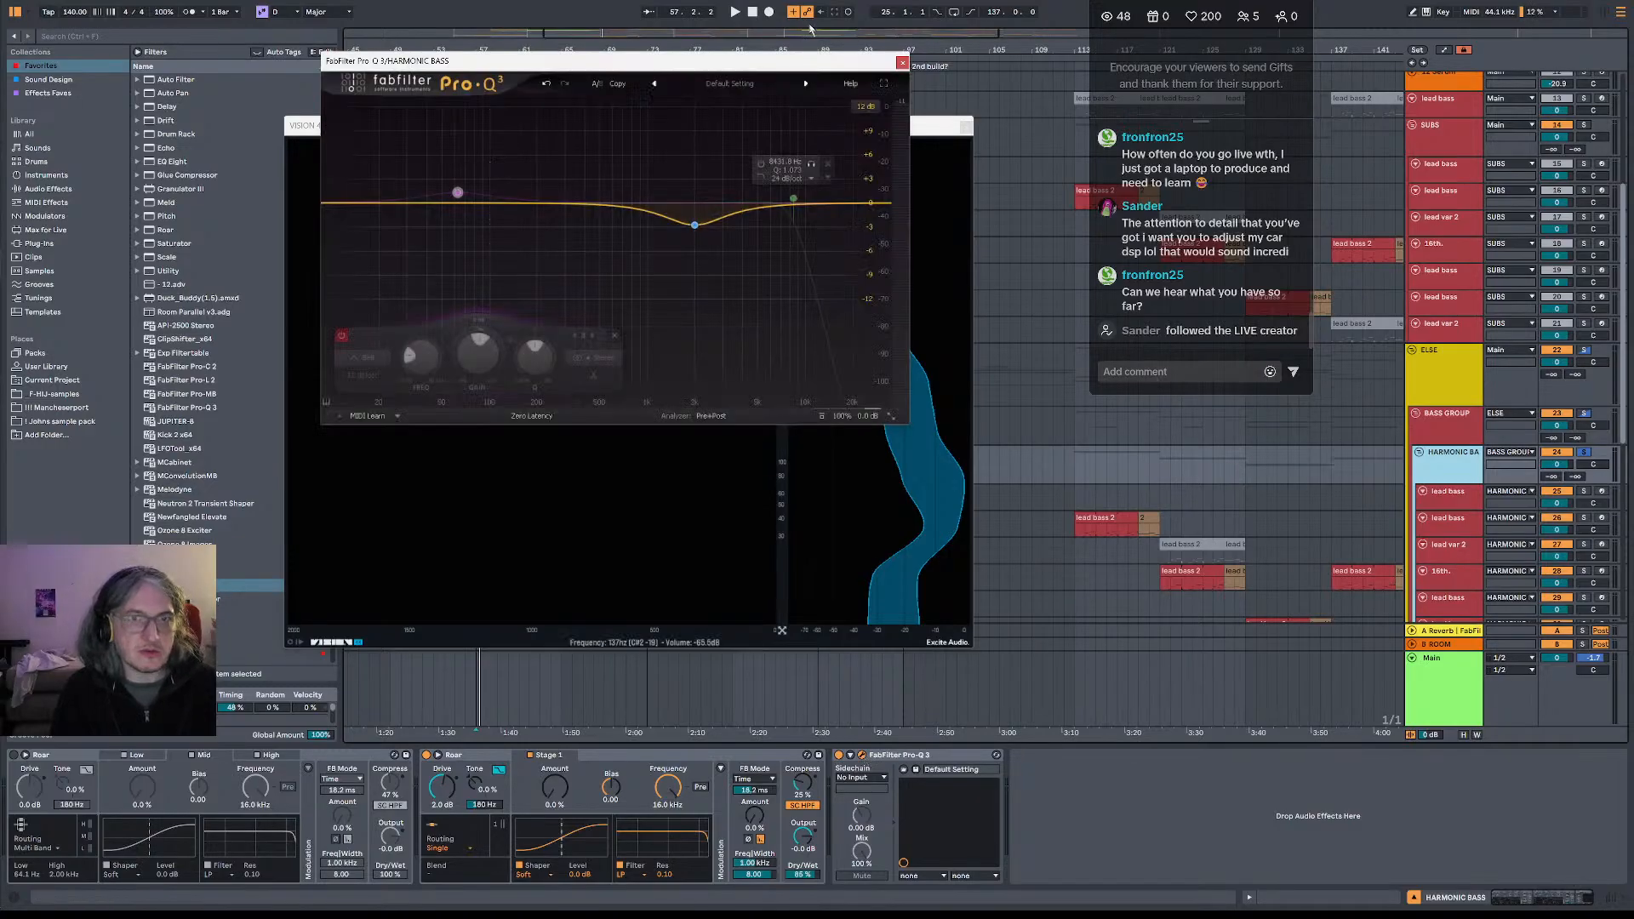
{"action": "left_click", "coordinate": [903, 63]}
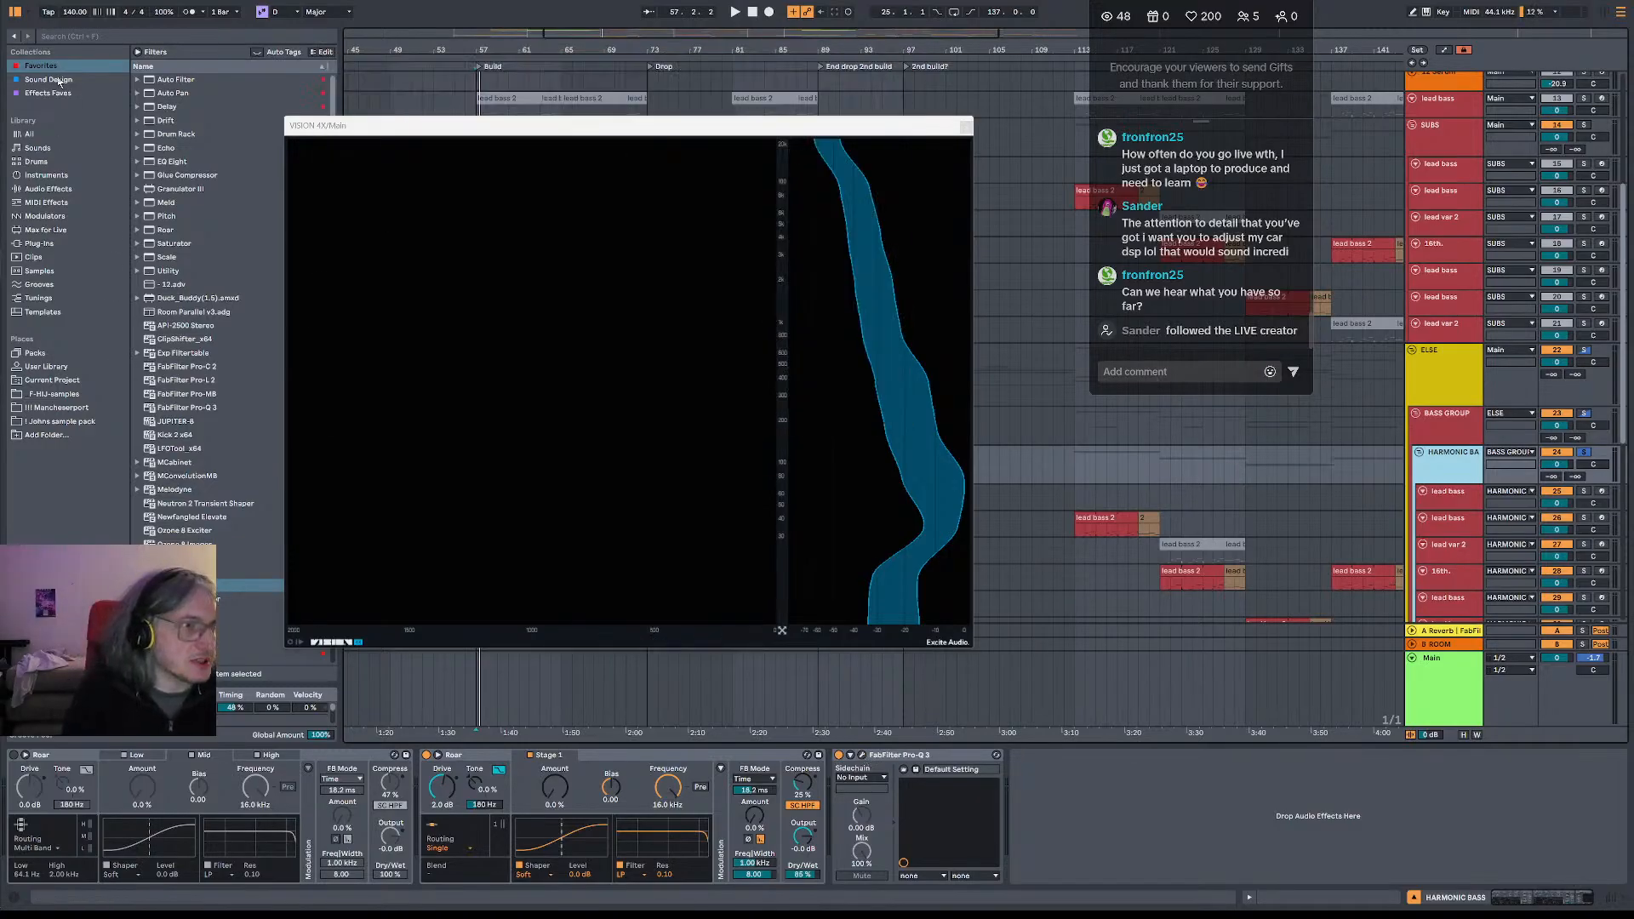
- Add a second FabFilter Pro-Q 3 to the HARMONIC BASS group and create a low cut band with a 24 dB/oct slope
{"action": "double_click", "coordinate": [174, 410]}
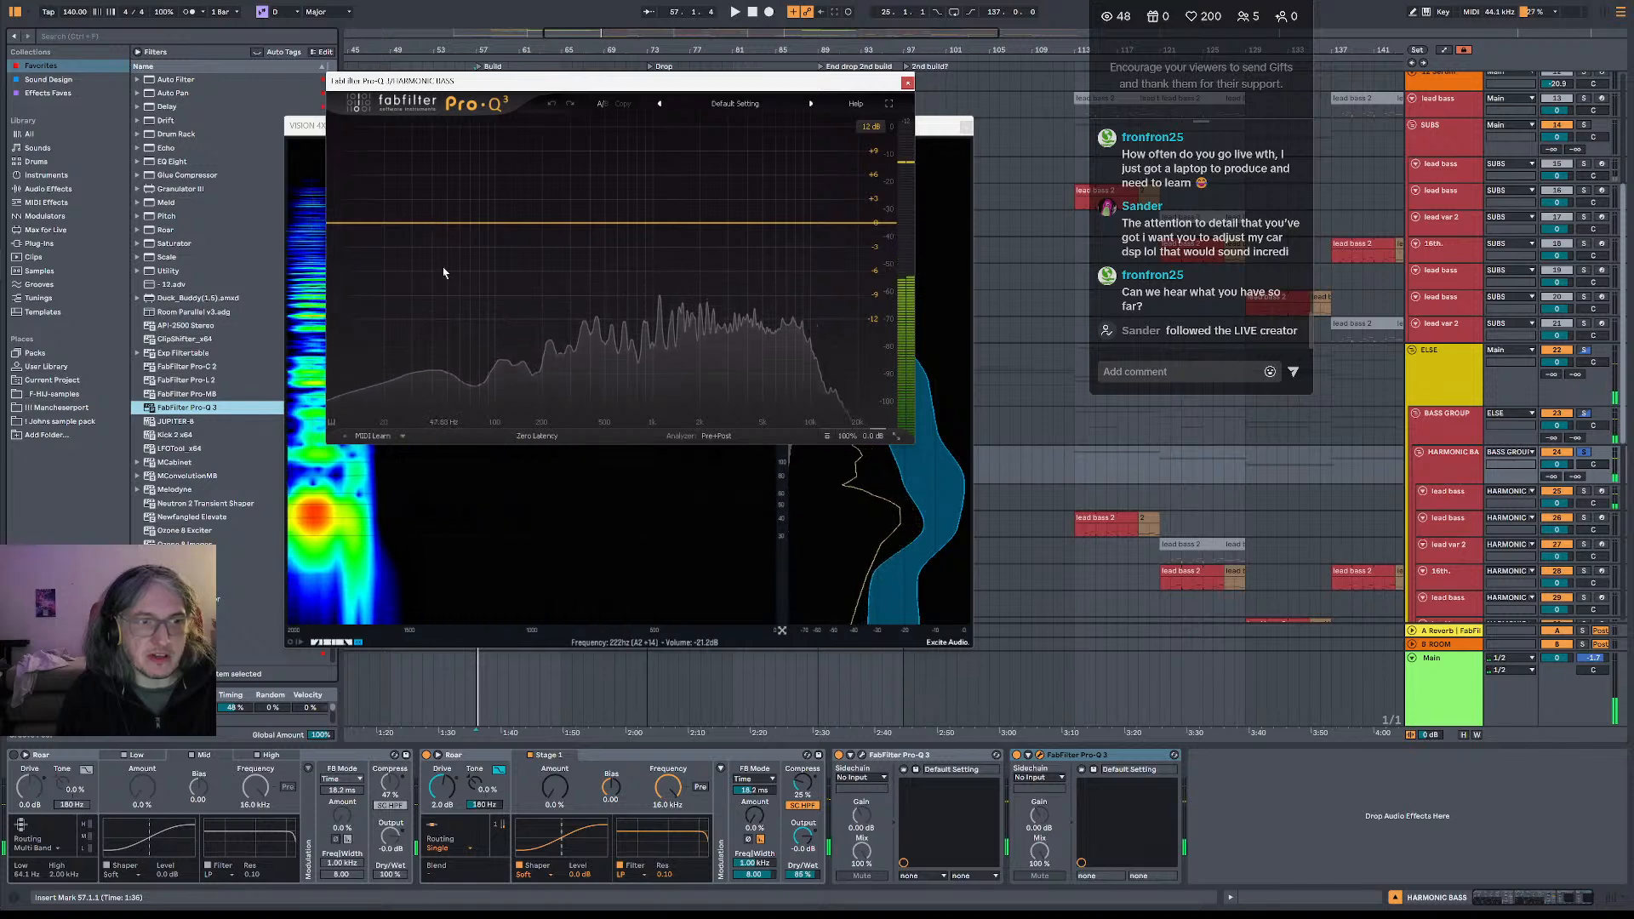
{"action": "key", "text": "space"}
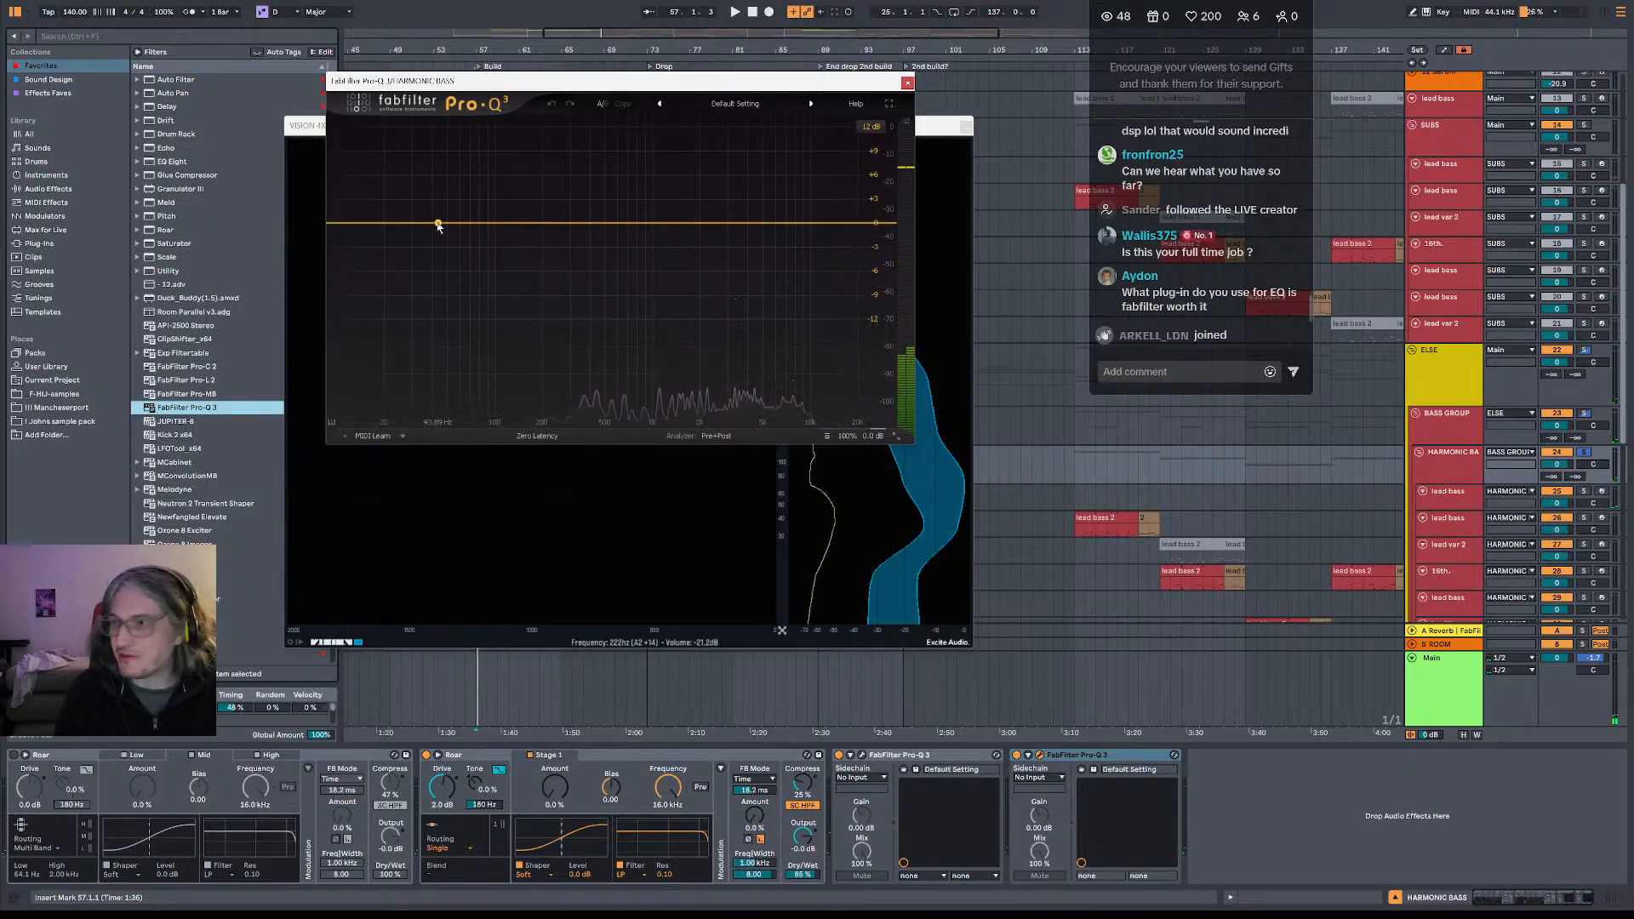
{"action": "left_click", "coordinate": [348, 226]}
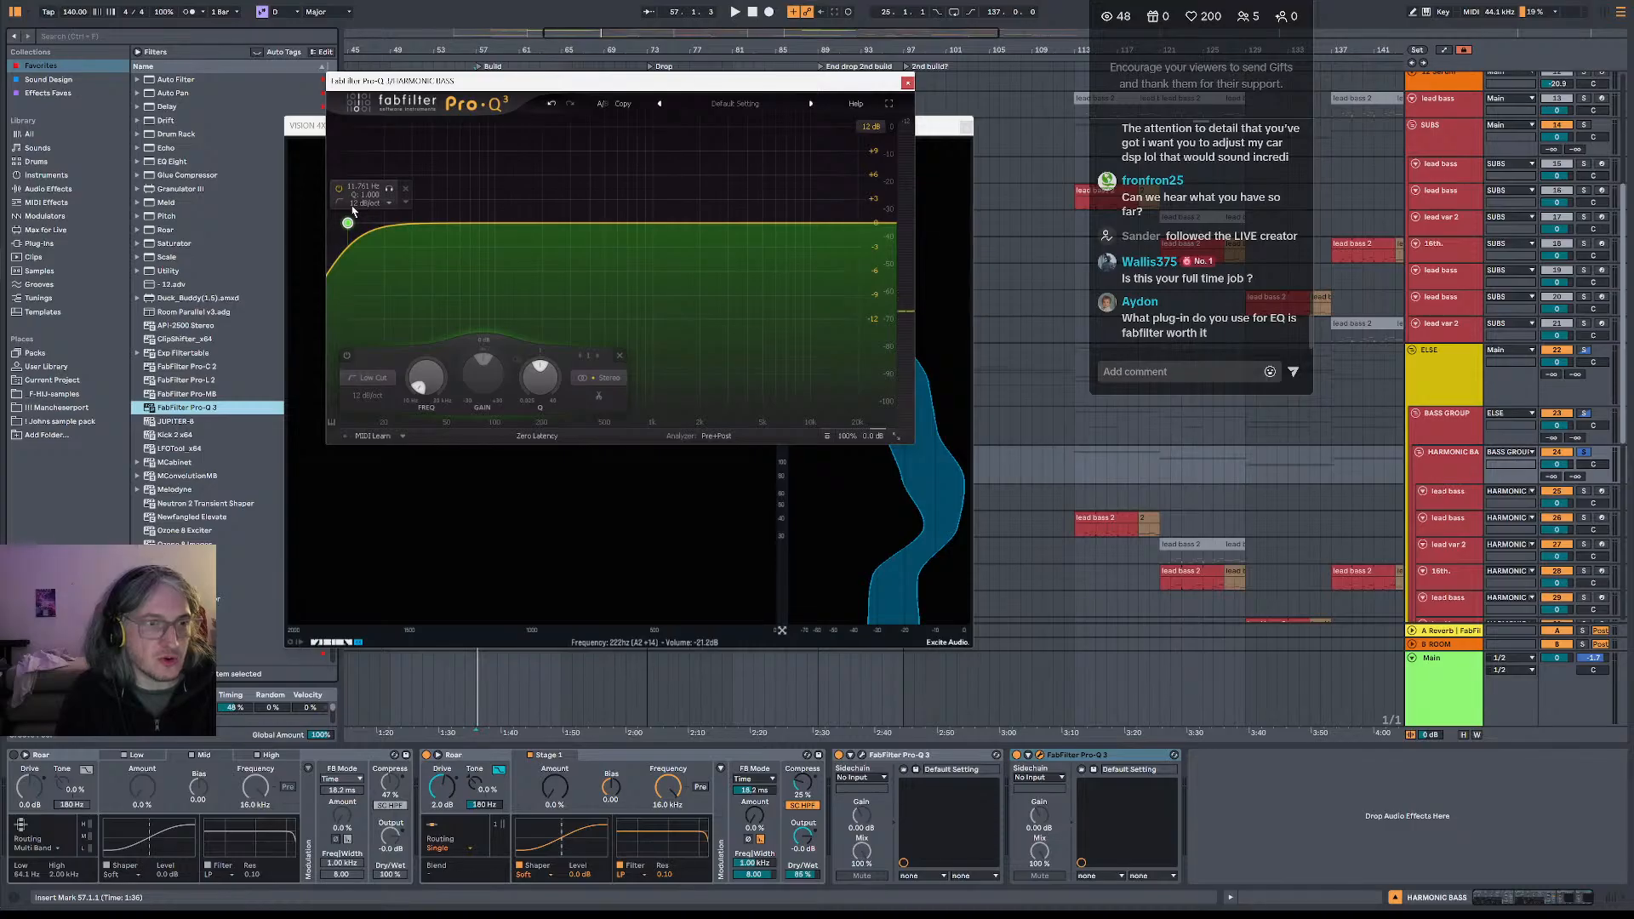
{"action": "left_click", "coordinate": [365, 202]}
{"action": "left_click", "coordinate": [389, 261]}
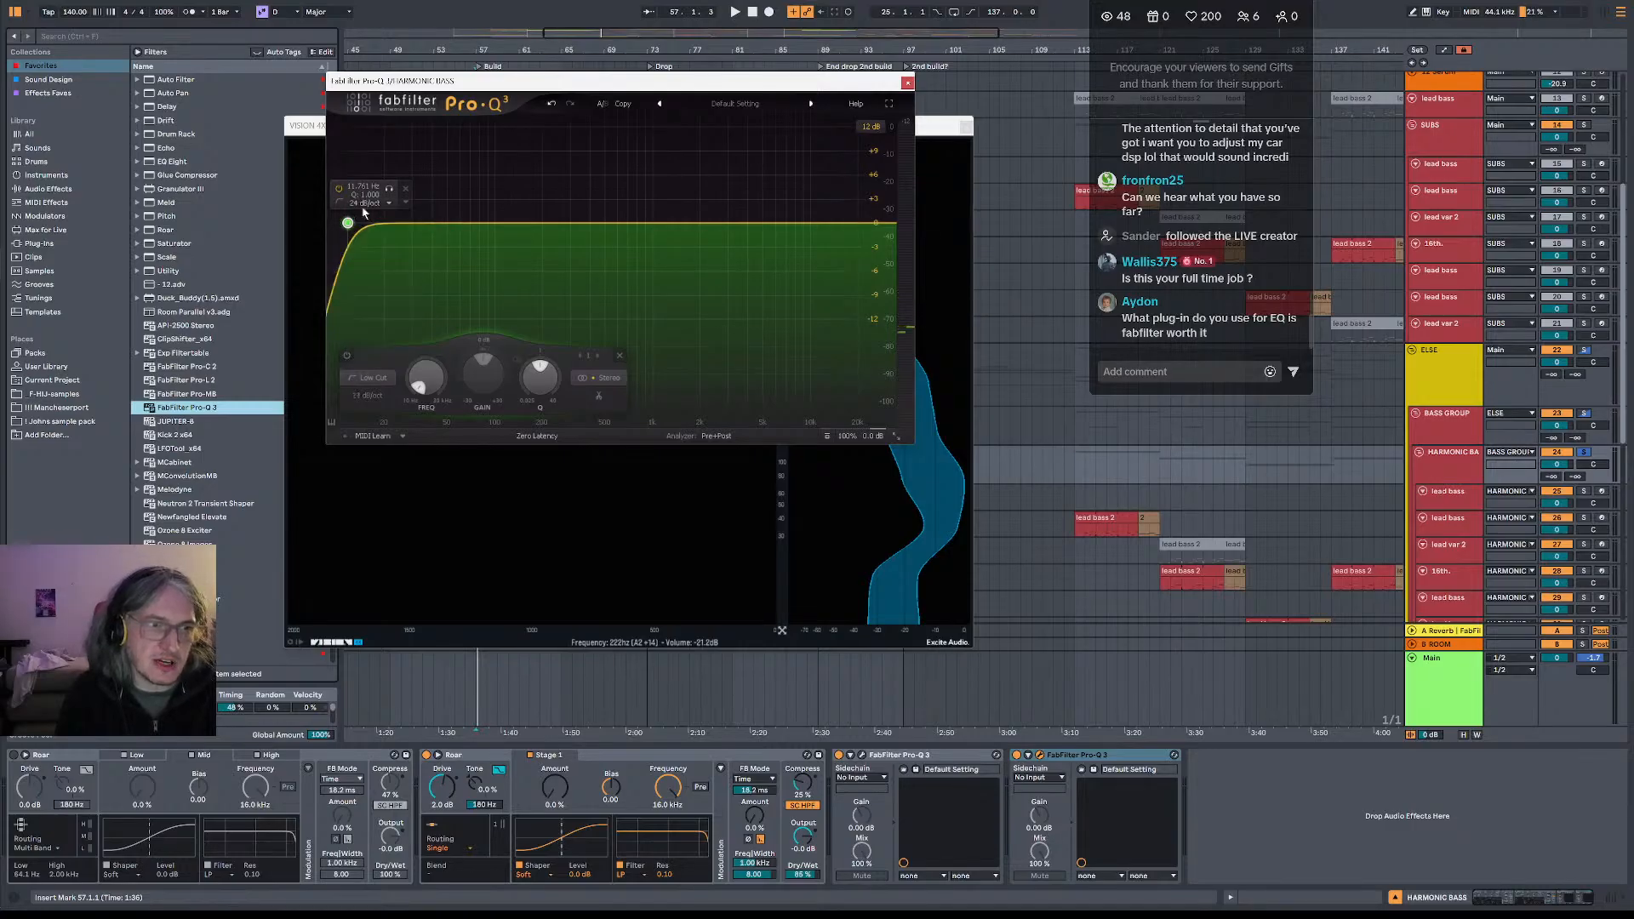
- Raise the low cut on HARMONIC BASS to about 120 Hz, checking it during playback
{"action": "left_click_drag", "start_coordinate": [347, 223], "coordinate": [515, 223]}
{"action": "key", "text": "space"}
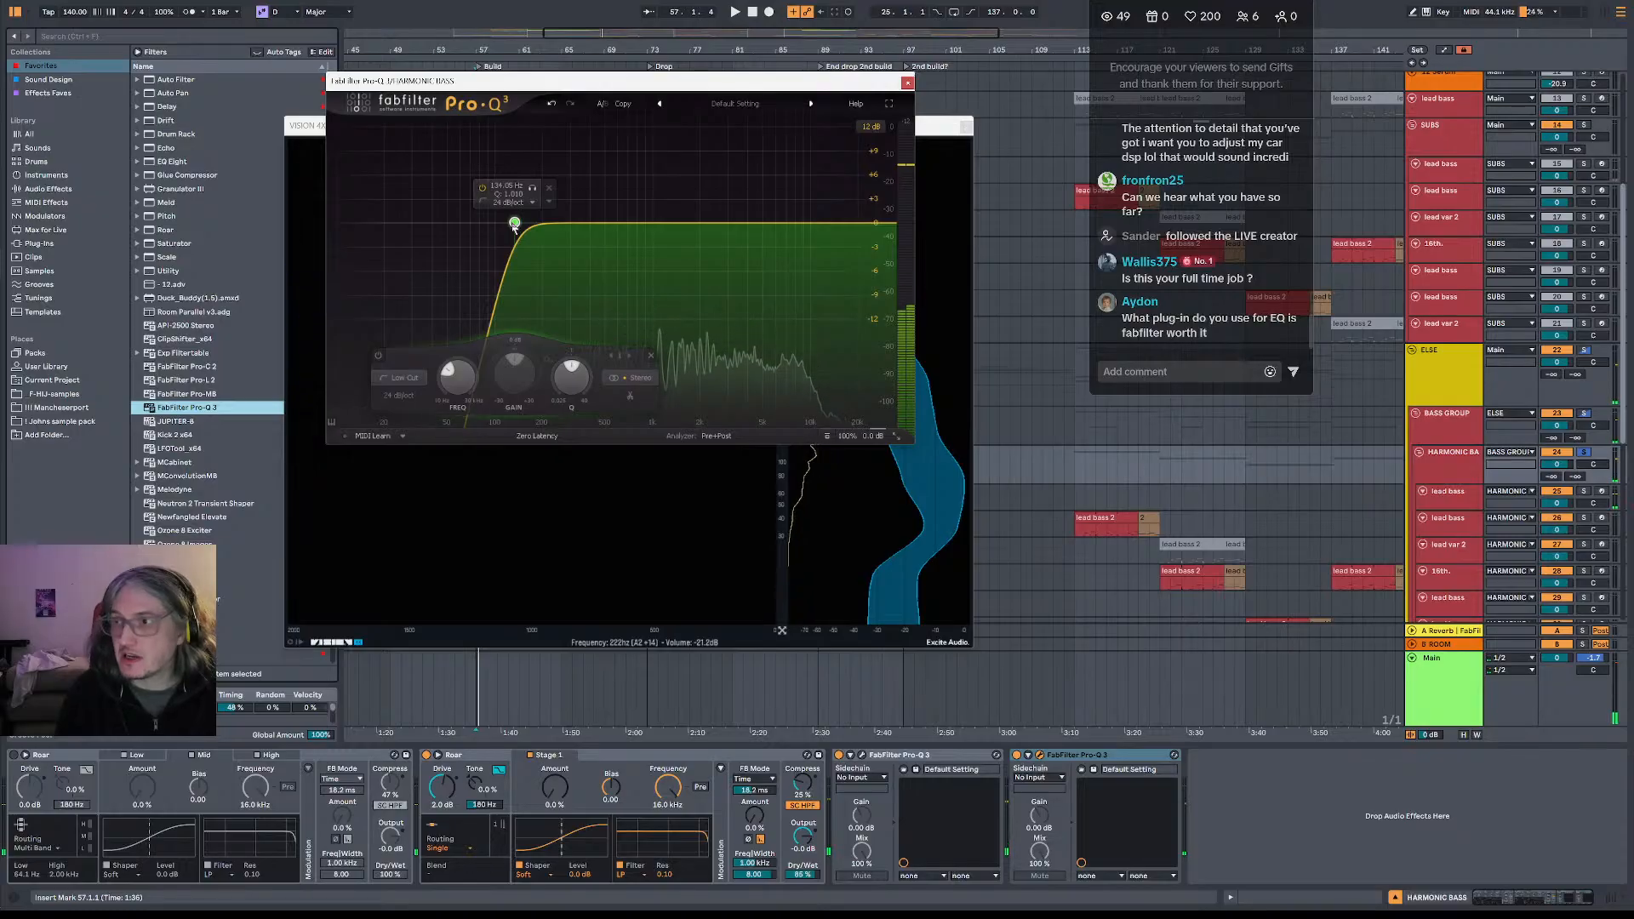
{"action": "key", "text": "space"}
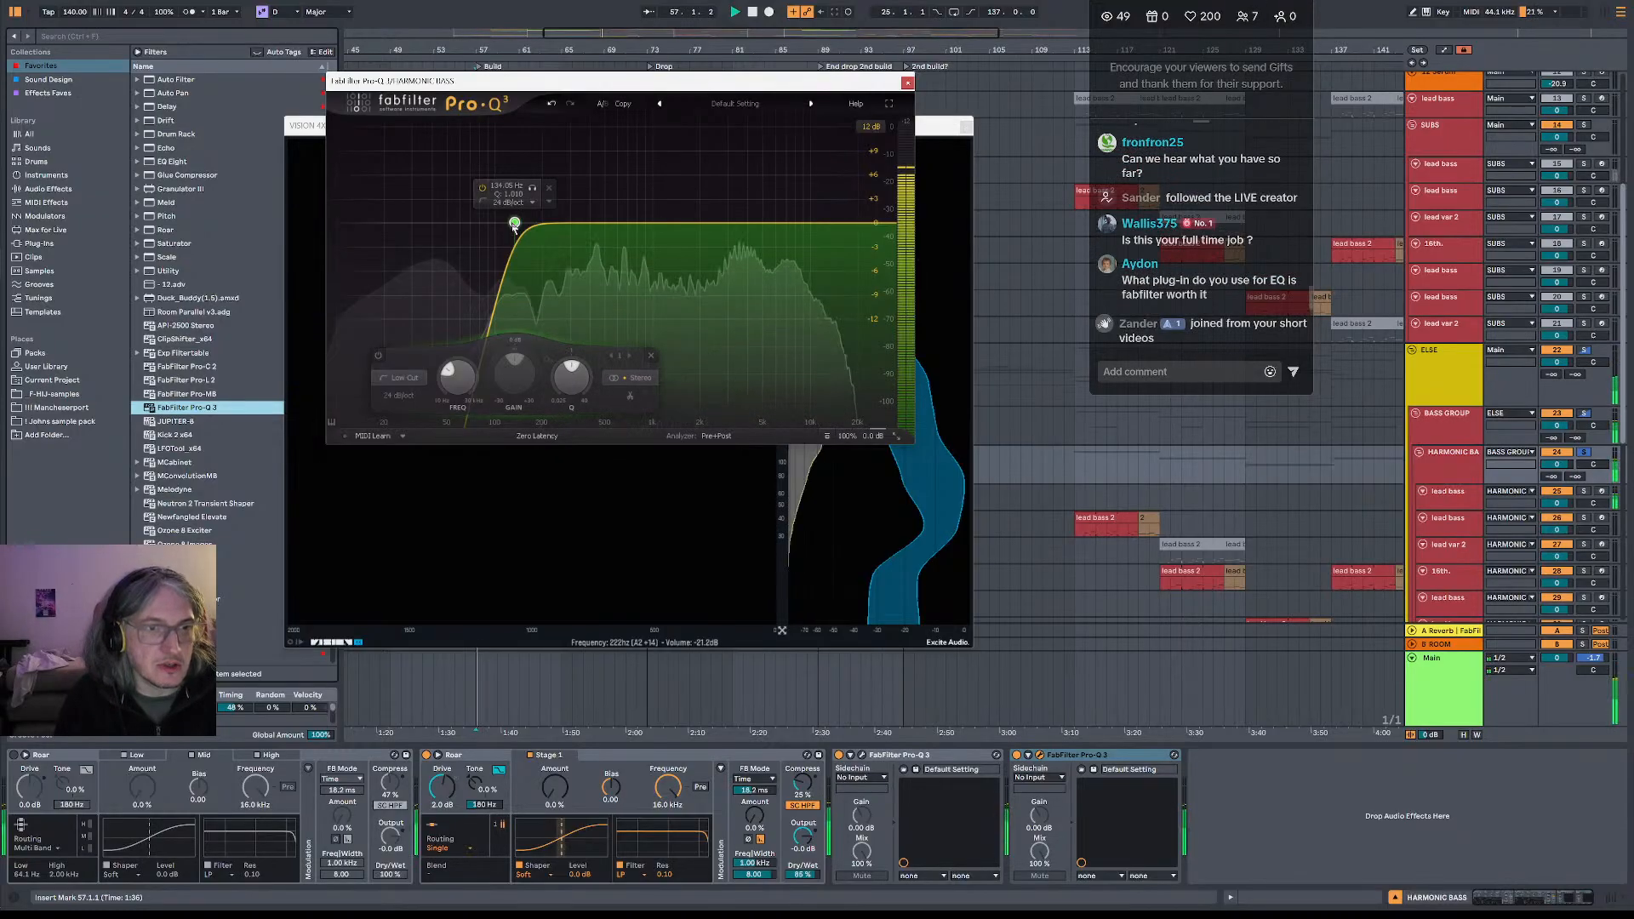
{"action": "left_click_drag", "start_coordinate": [515, 224], "coordinate": [506, 223]}
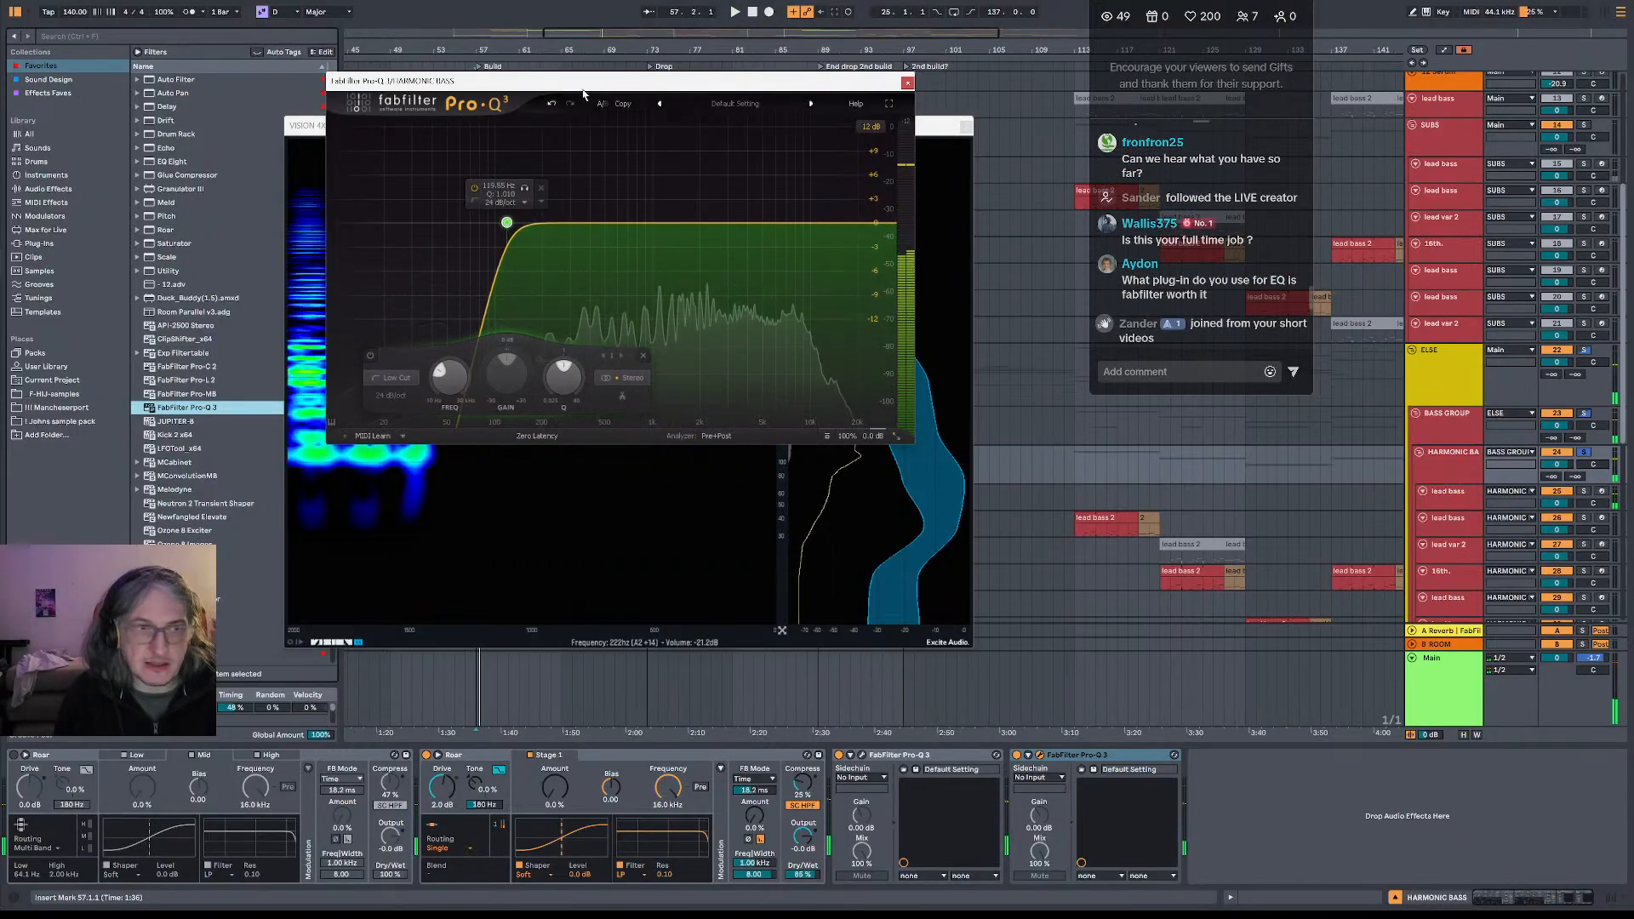
- Compare the HARMONIC BASS spectrum in VISION 4X with the new low cut EQ bypassed and active, and close the EQ window
{"action": "left_click_drag", "start_coordinate": [608, 80], "coordinate": [716, 0]}
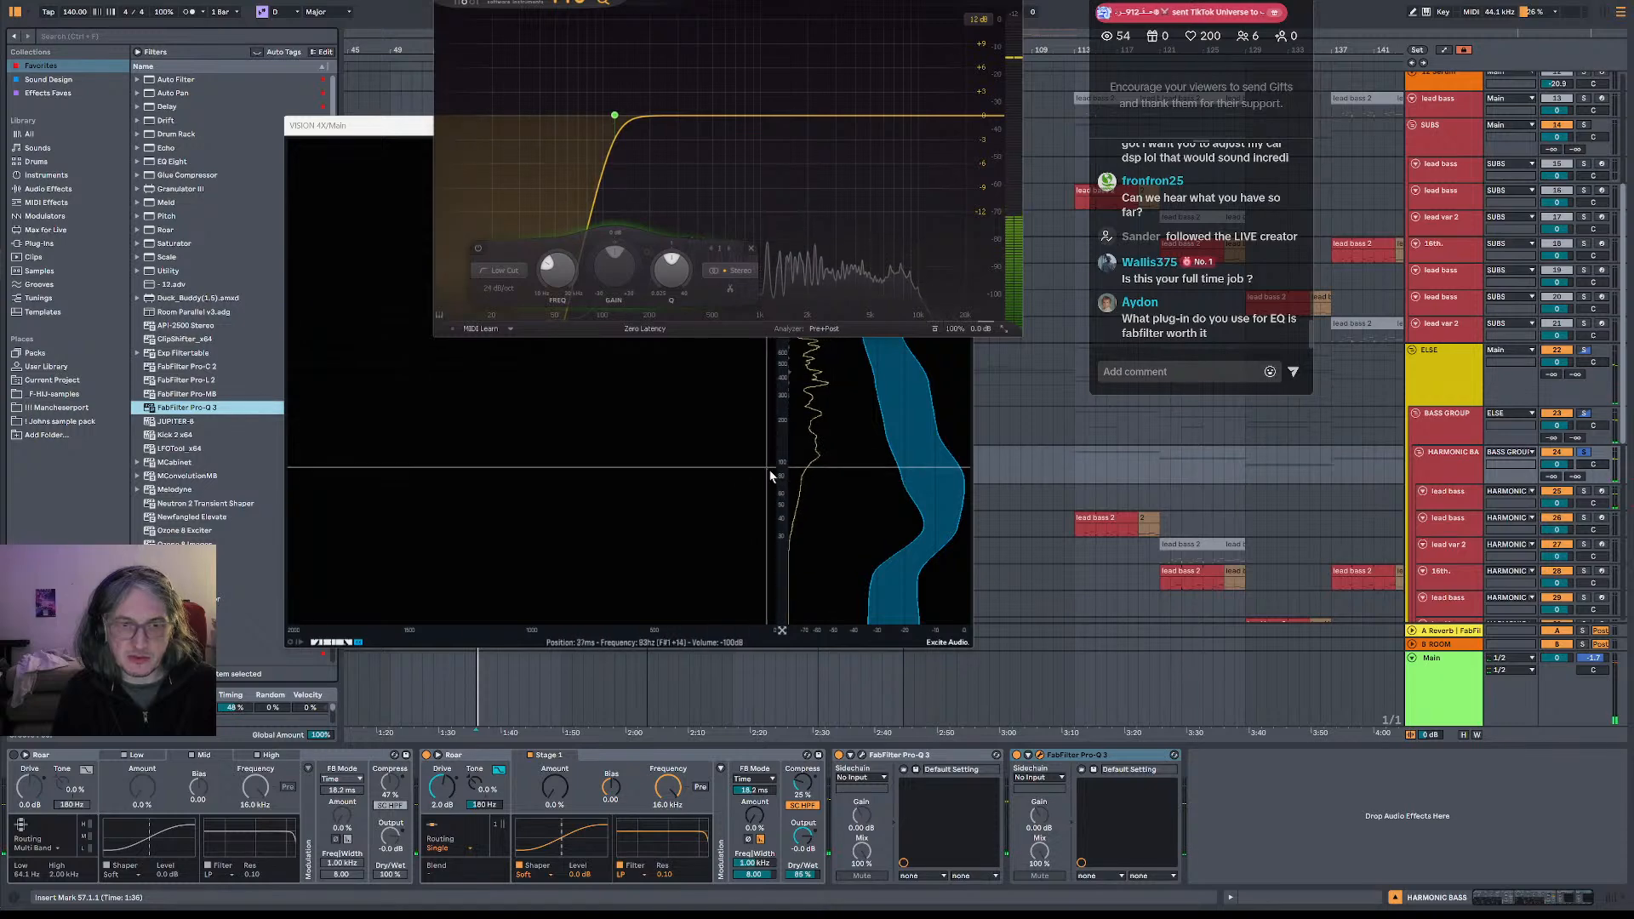
{"action": "left_click", "coordinate": [936, 331]}
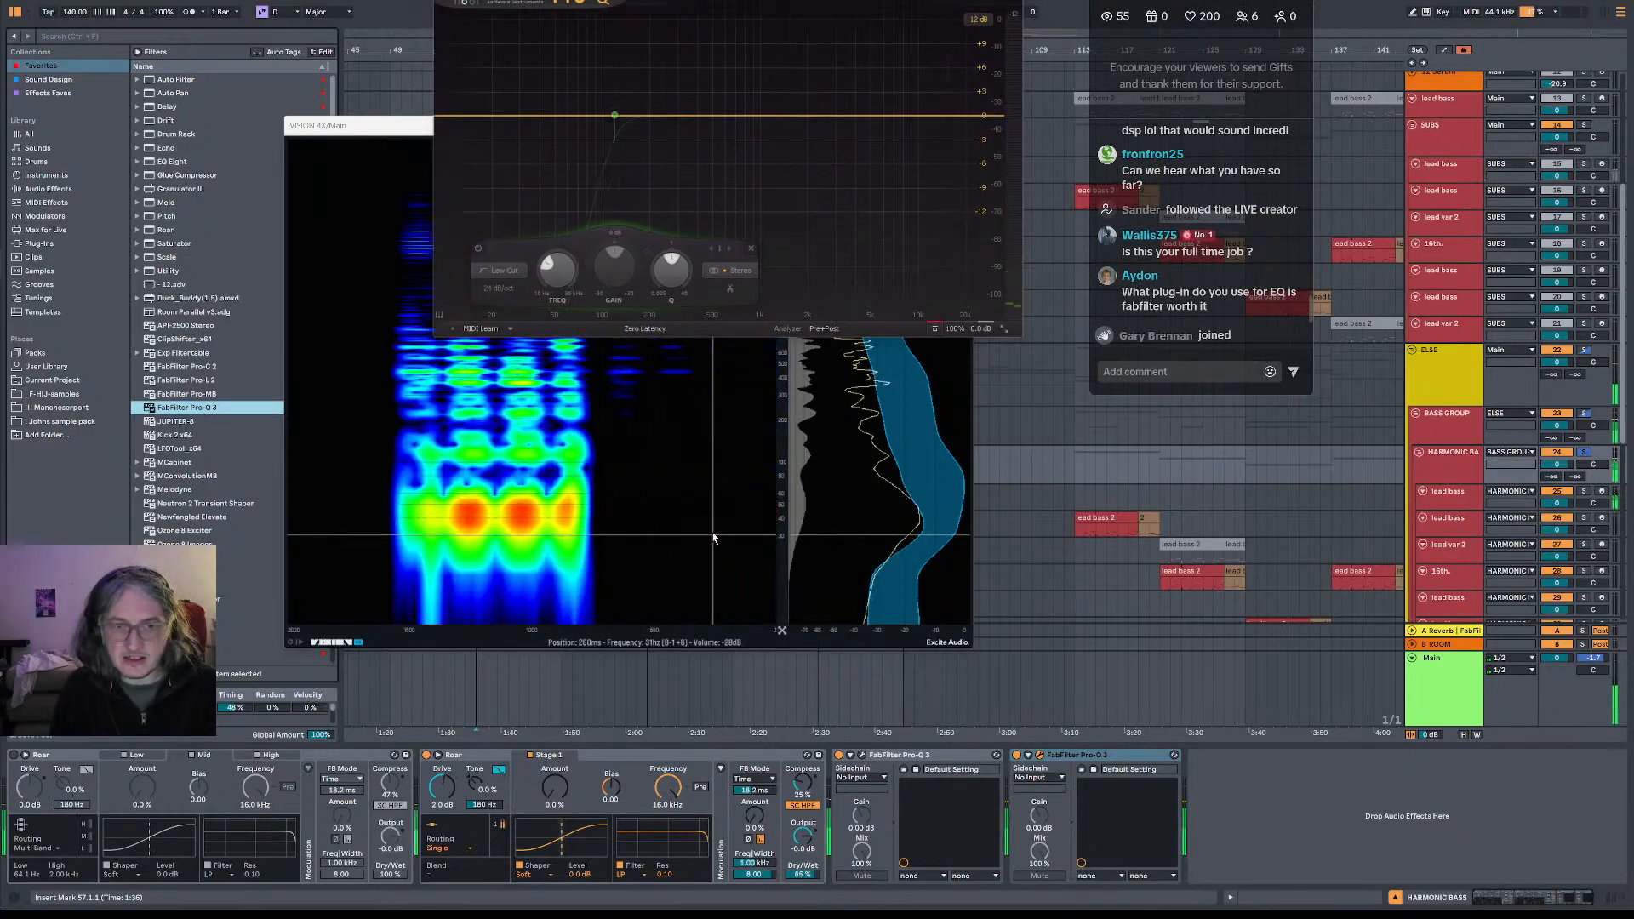
{"action": "left_click", "coordinate": [935, 329]}
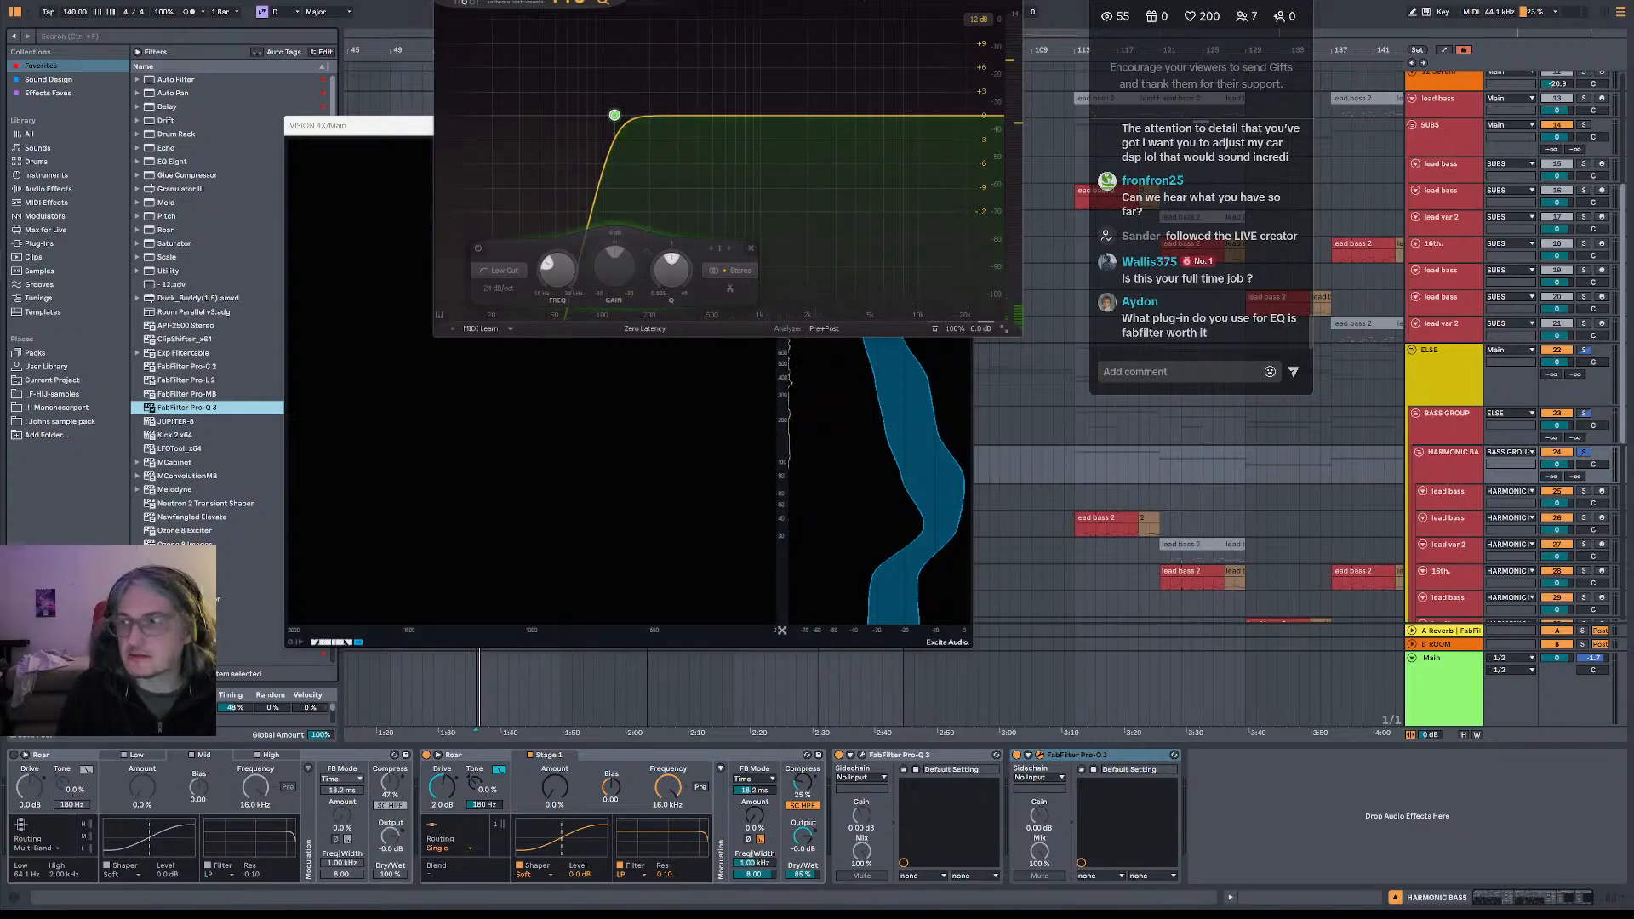
{"action": "left_click", "coordinate": [1012, 2]}
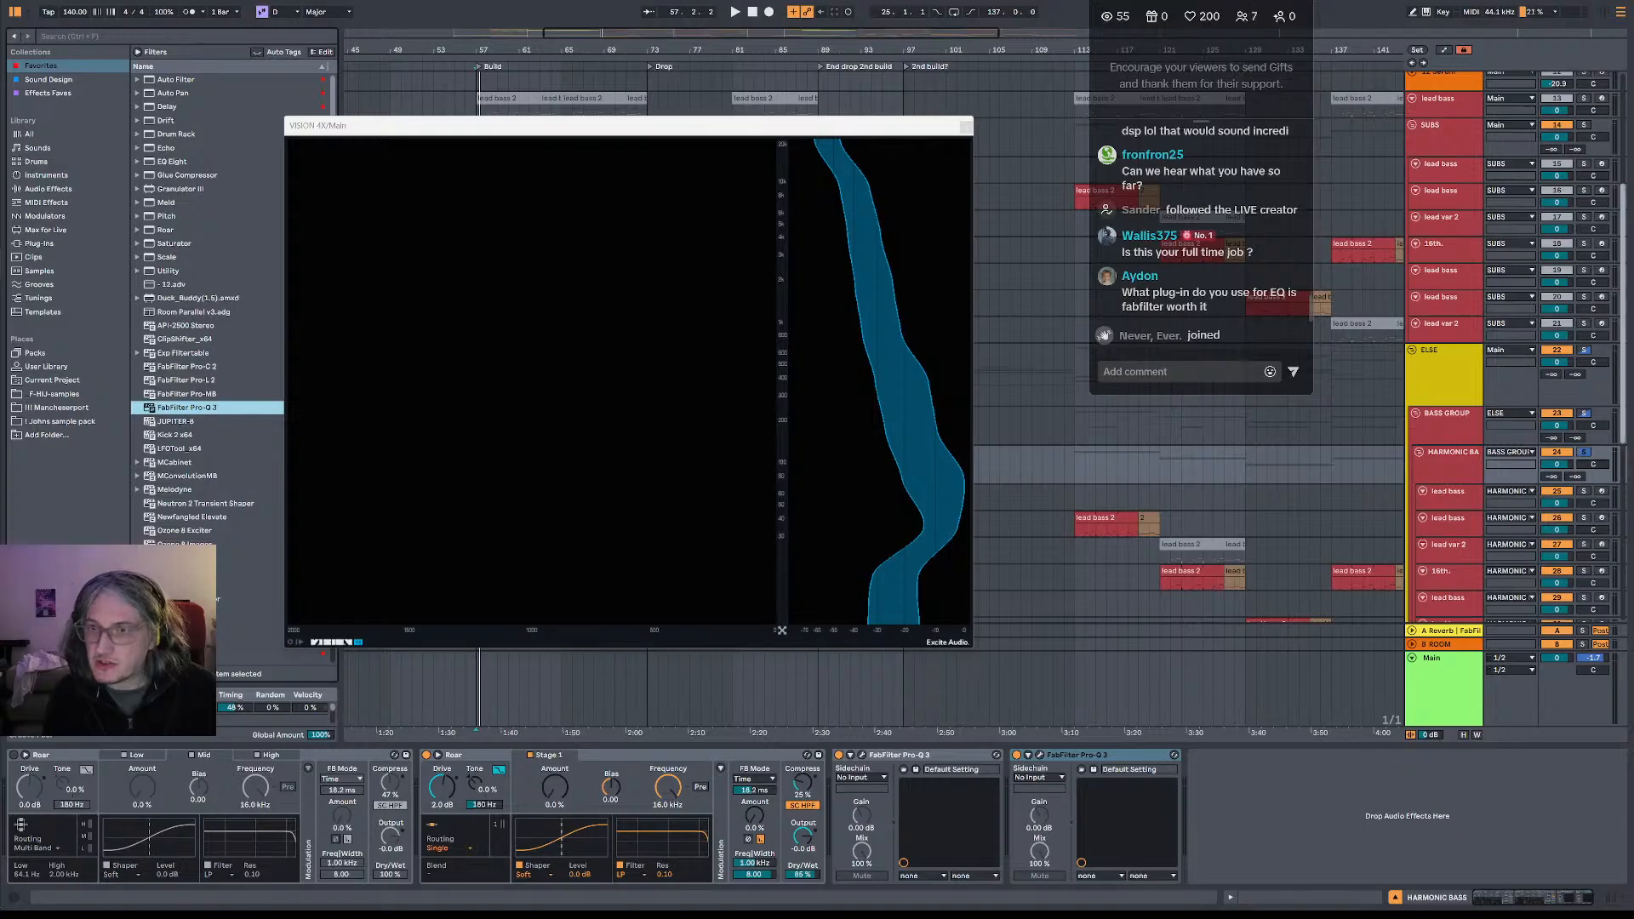
- Solo the SUBS group together with HARMONIC BASS and play both layers against VISION 4X
{"action": "left_click", "coordinate": [1585, 127]}
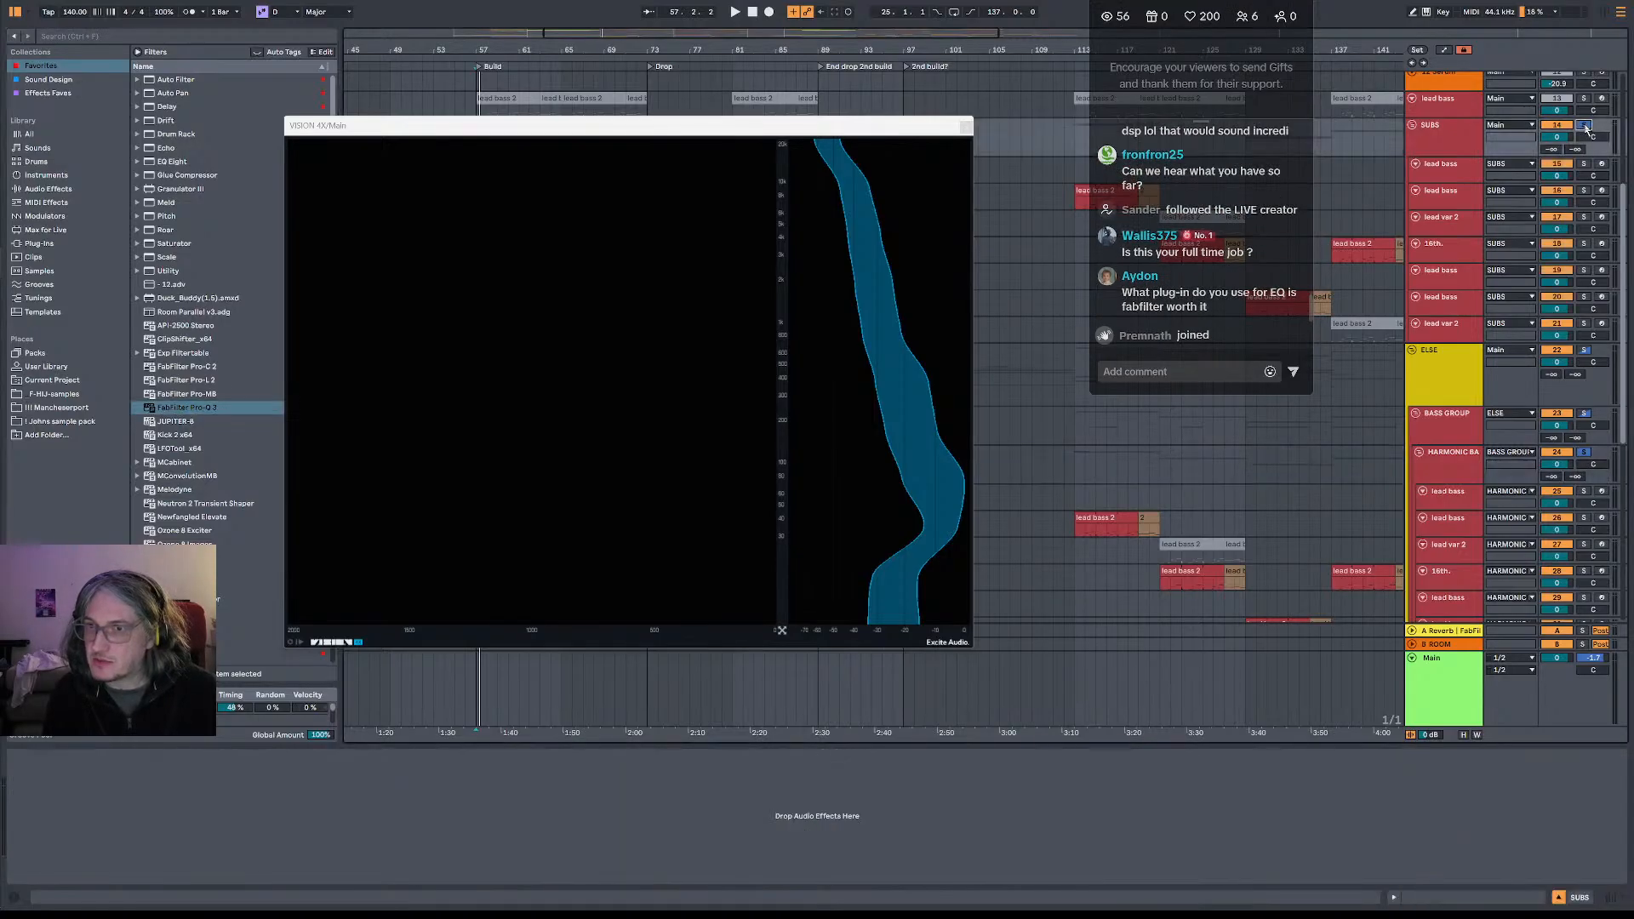
{"action": "key", "text": "space"}
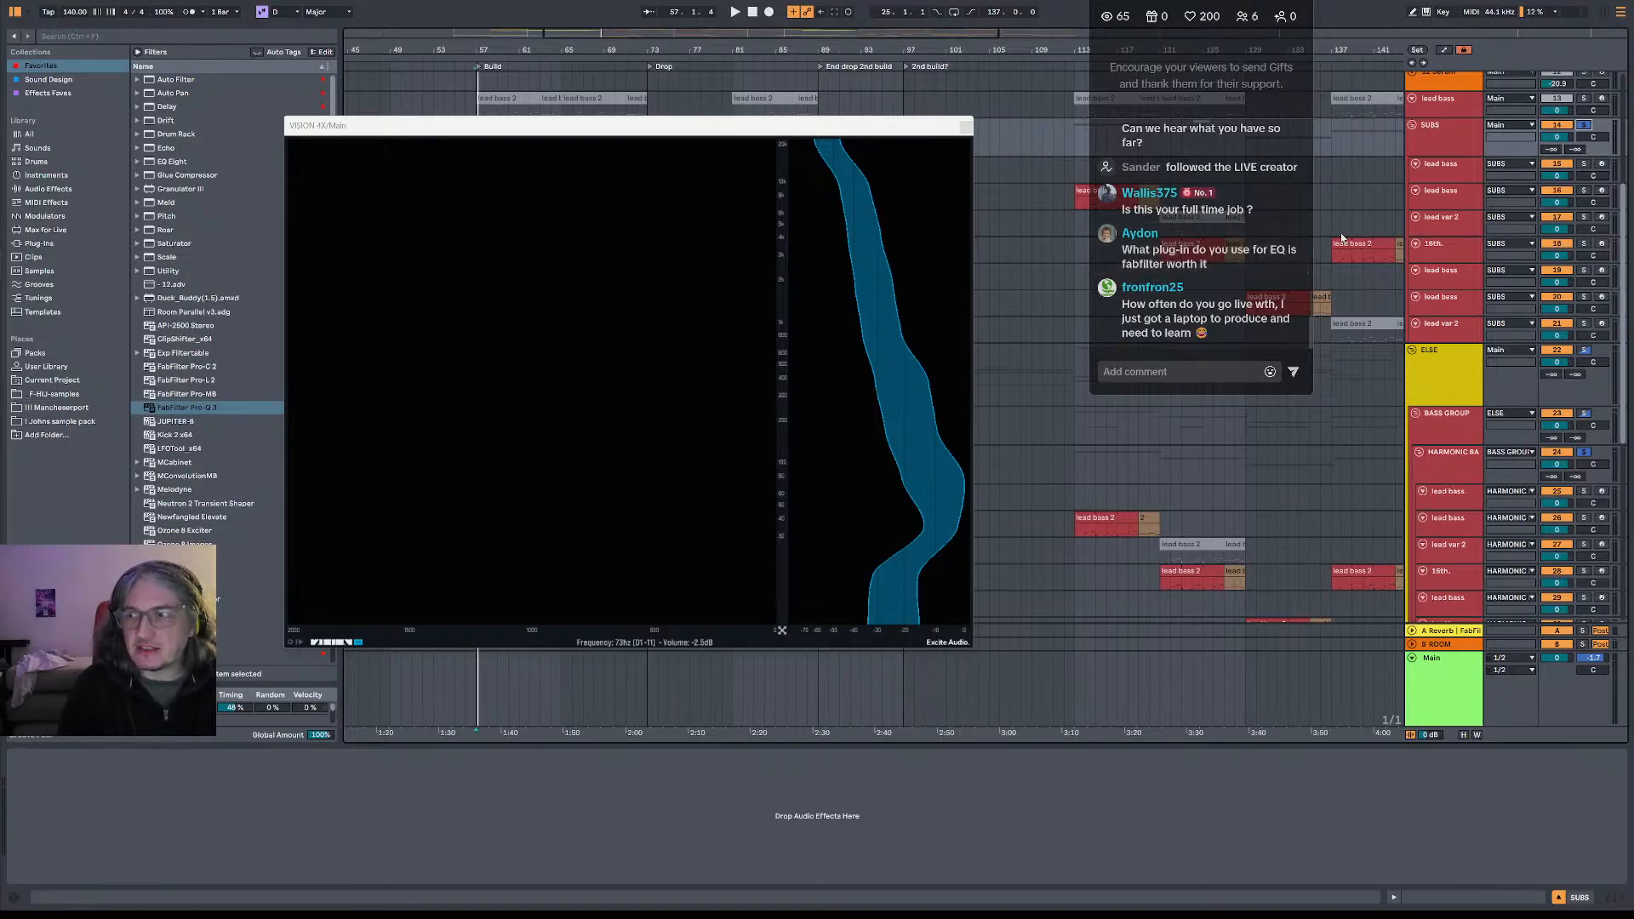
- Inspect the device chains of the SUBS, ELSE, BASS GROUP and HARMONIC BASS groups in turn
{"action": "left_click", "coordinate": [1457, 142]}
{"action": "left_click", "coordinate": [1465, 387]}
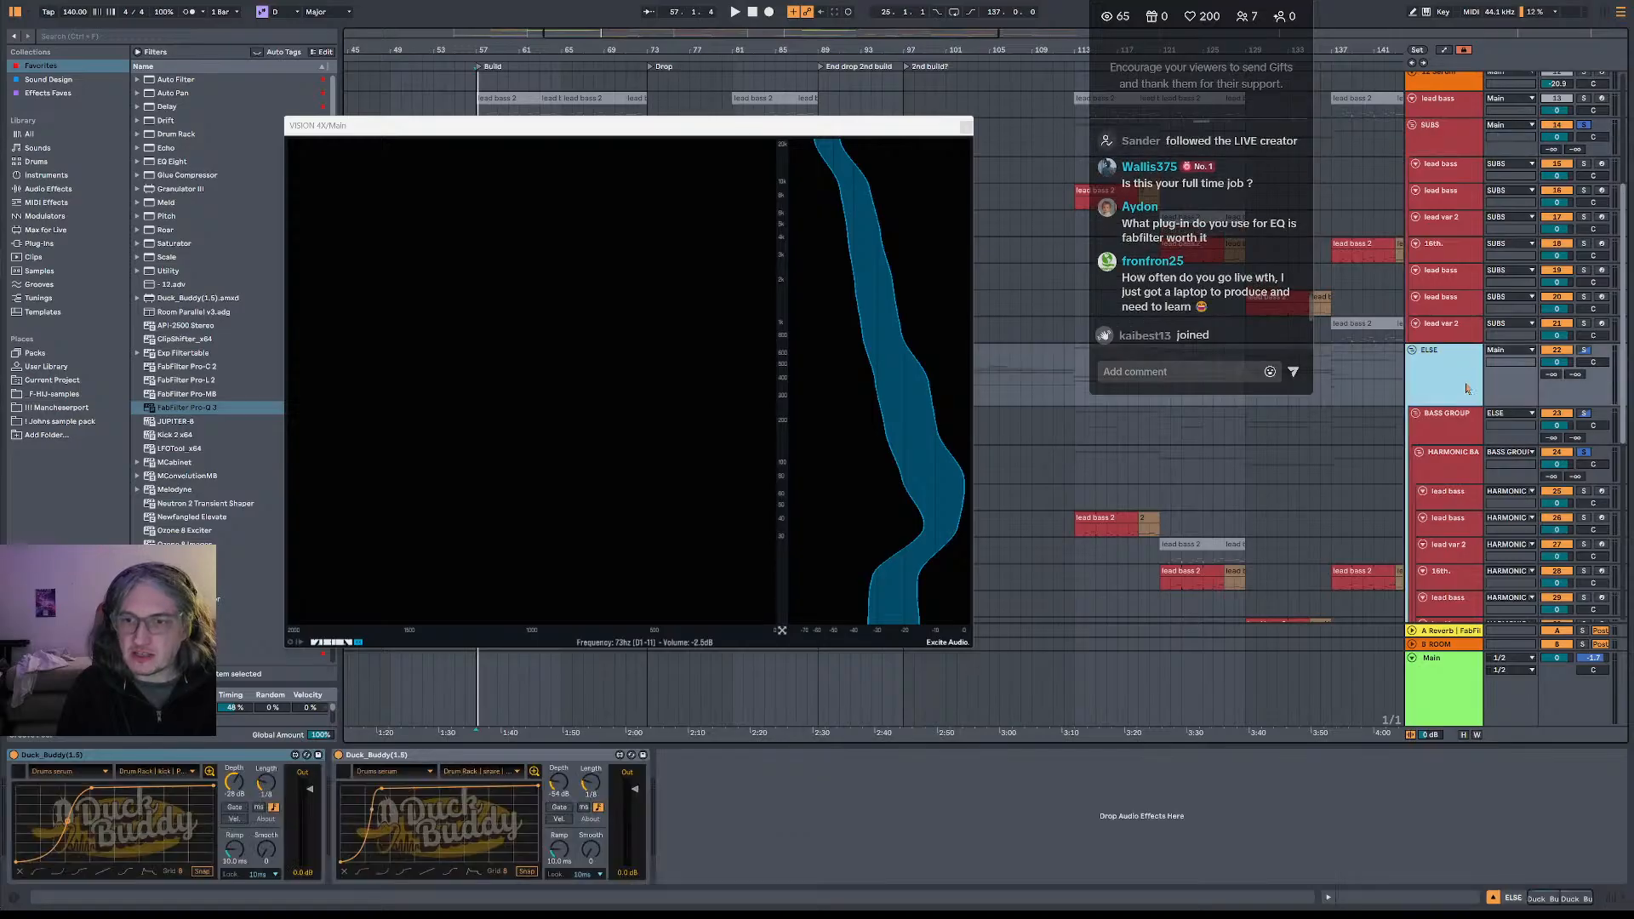
{"action": "left_click", "coordinate": [1447, 422]}
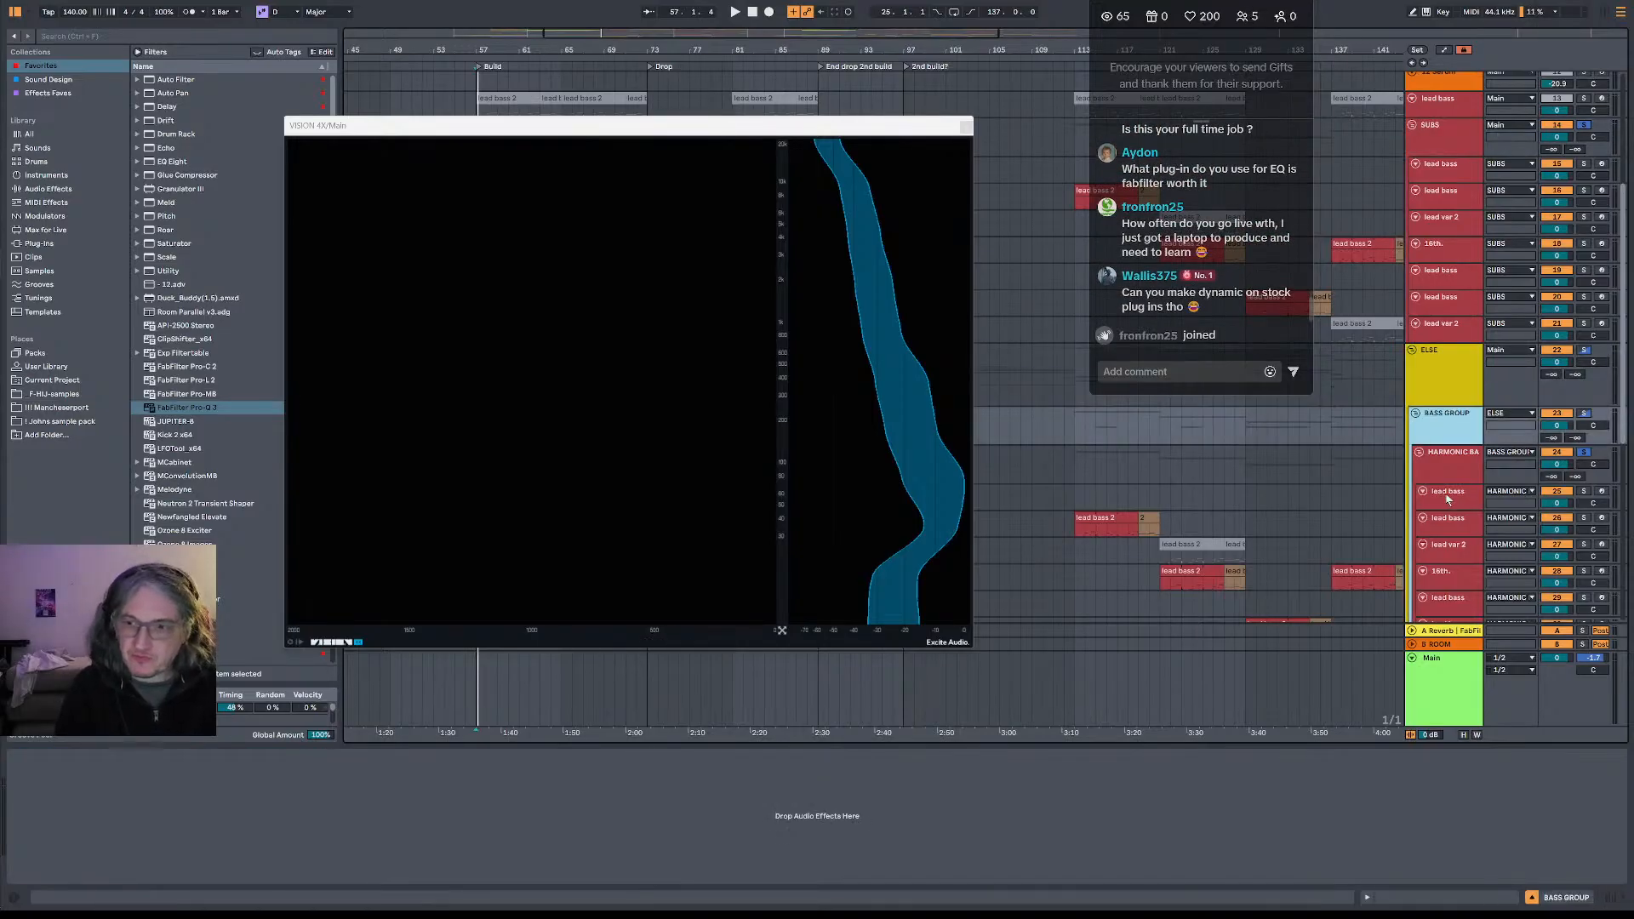
{"action": "left_click", "coordinate": [1441, 464]}
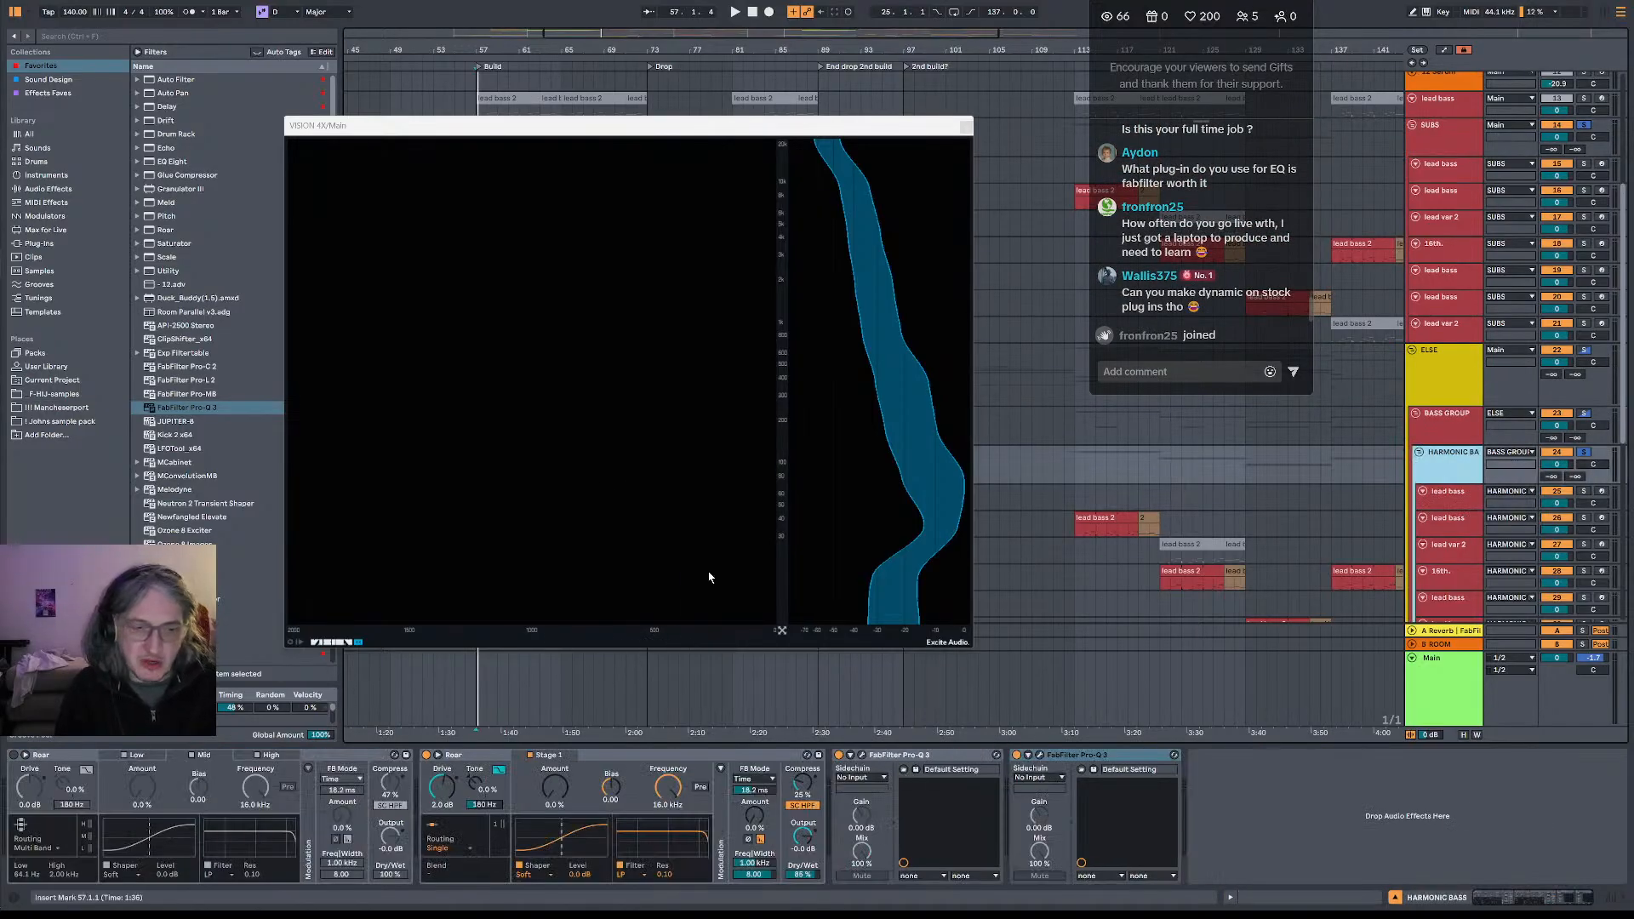
- Try an EQ Eight at the end of the HARMONIC BASS chain, compare it with Pro-Q 3's low cut slope options, and delete it
{"action": "left_click_drag", "start_coordinate": [170, 161], "coordinate": [1443, 809]}
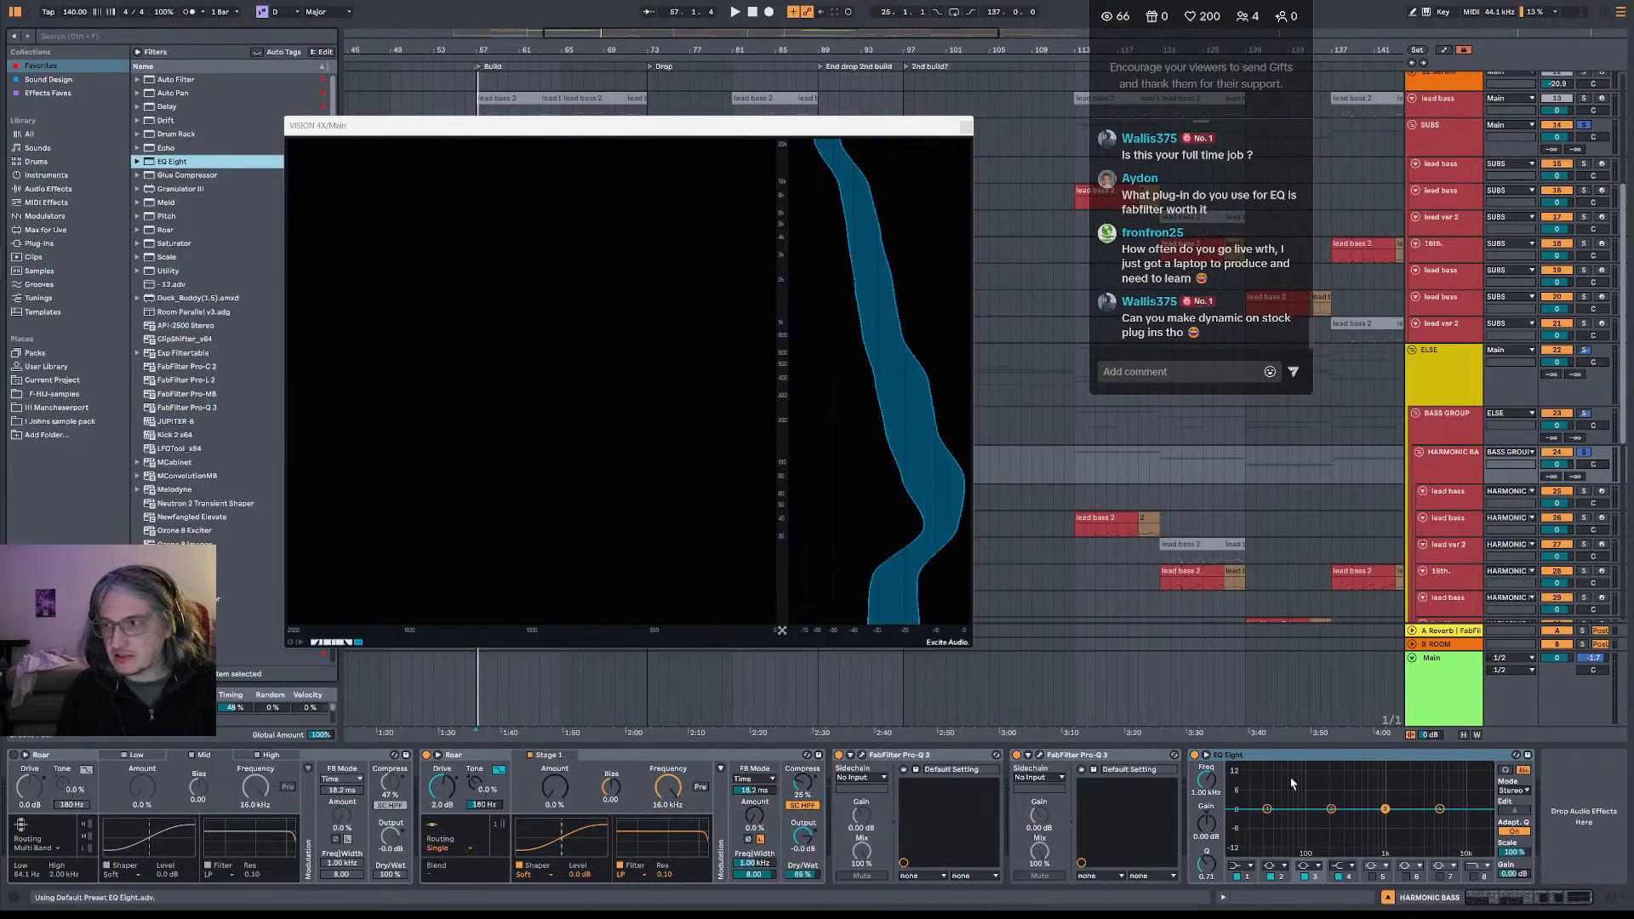
{"action": "left_click", "coordinate": [1040, 756]}
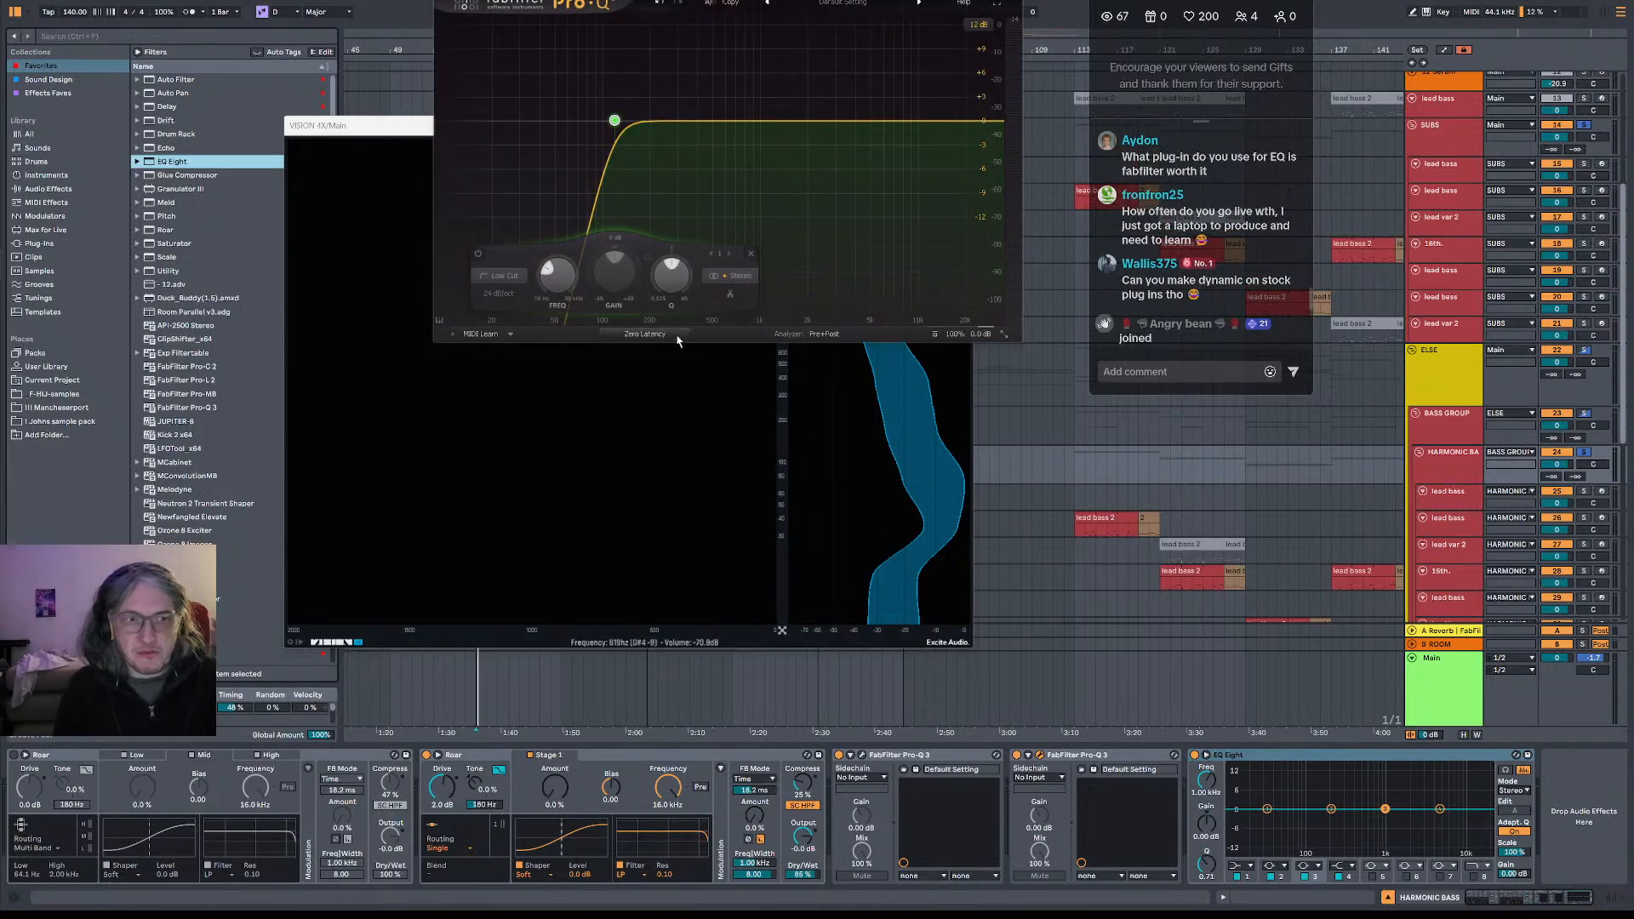
{"action": "left_click", "coordinate": [501, 294]}
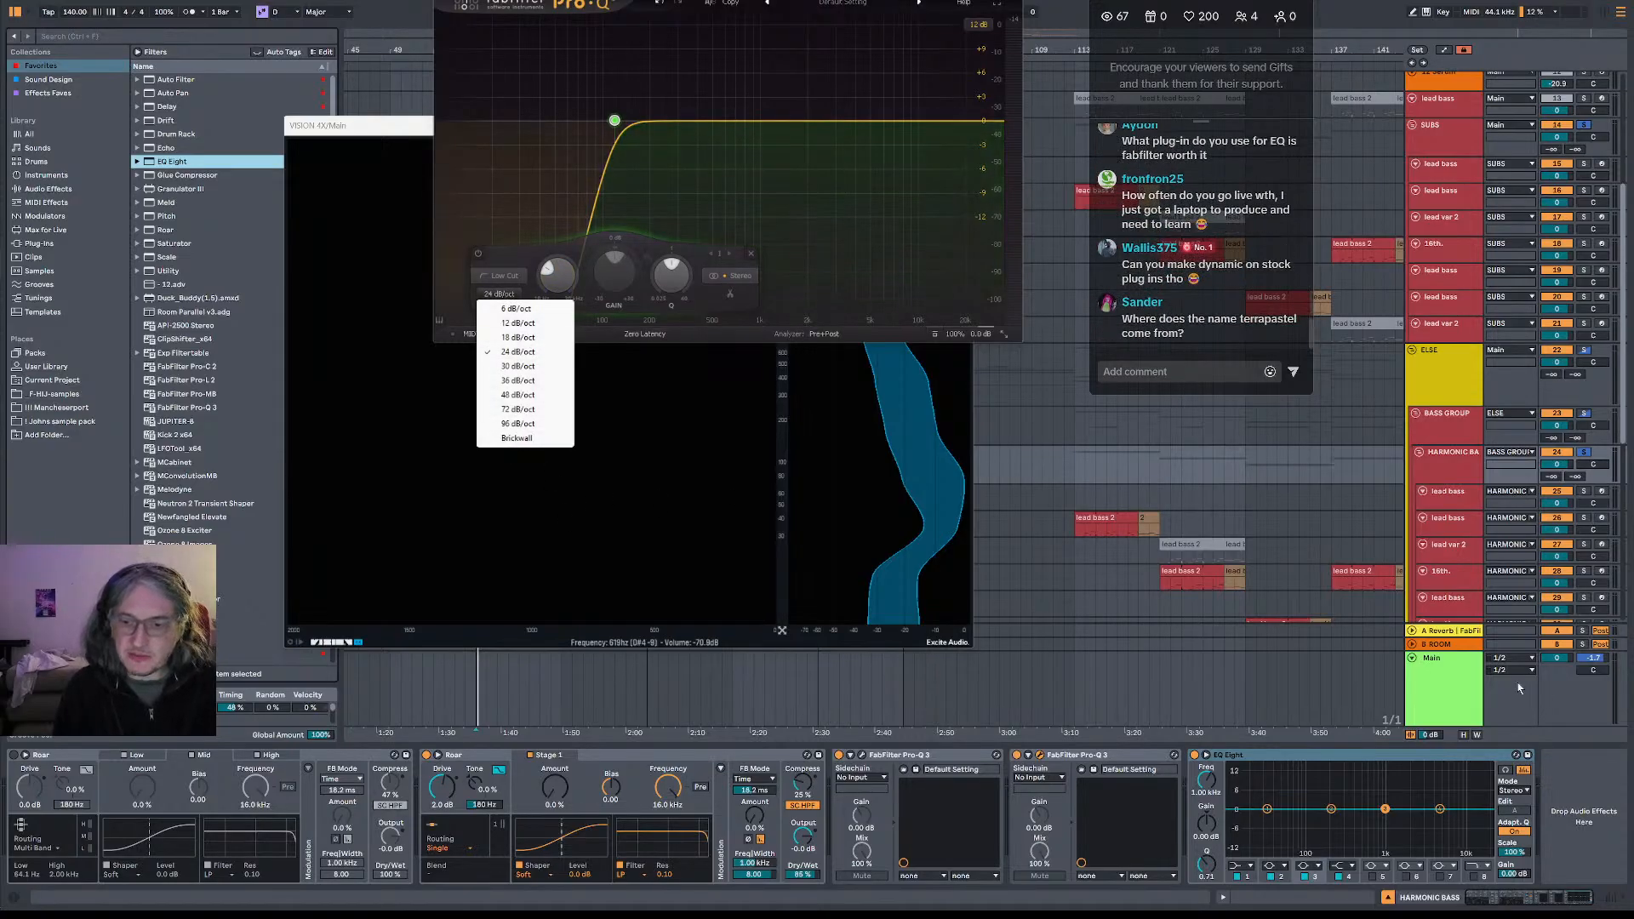
{"action": "left_click", "coordinate": [1379, 777]}
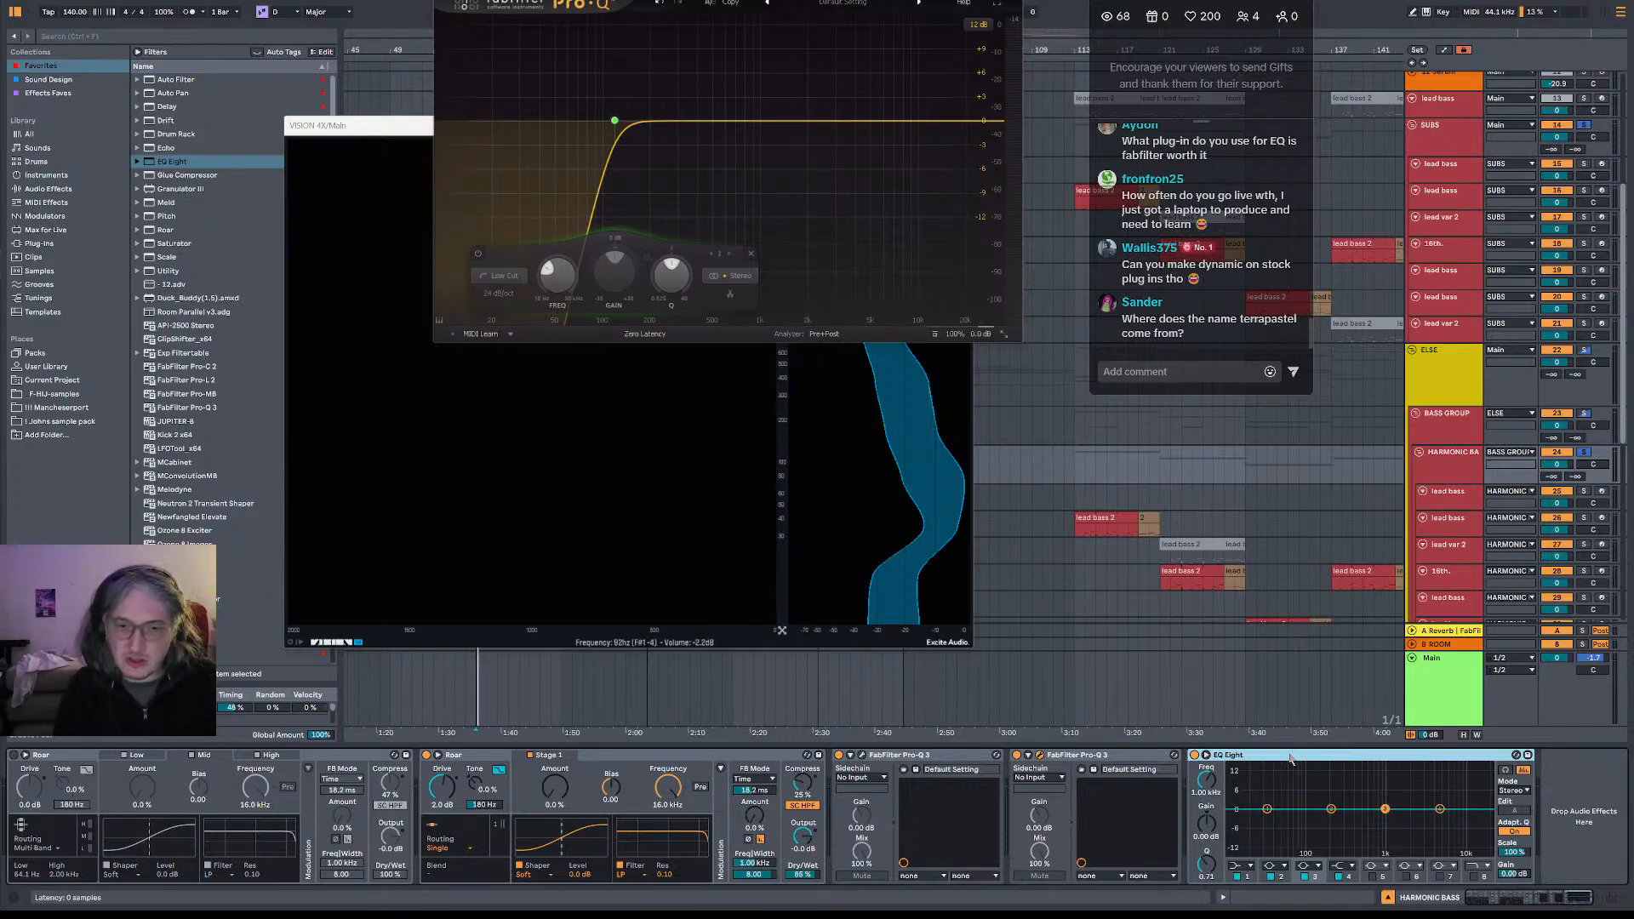
{"action": "key", "text": "Delete"}
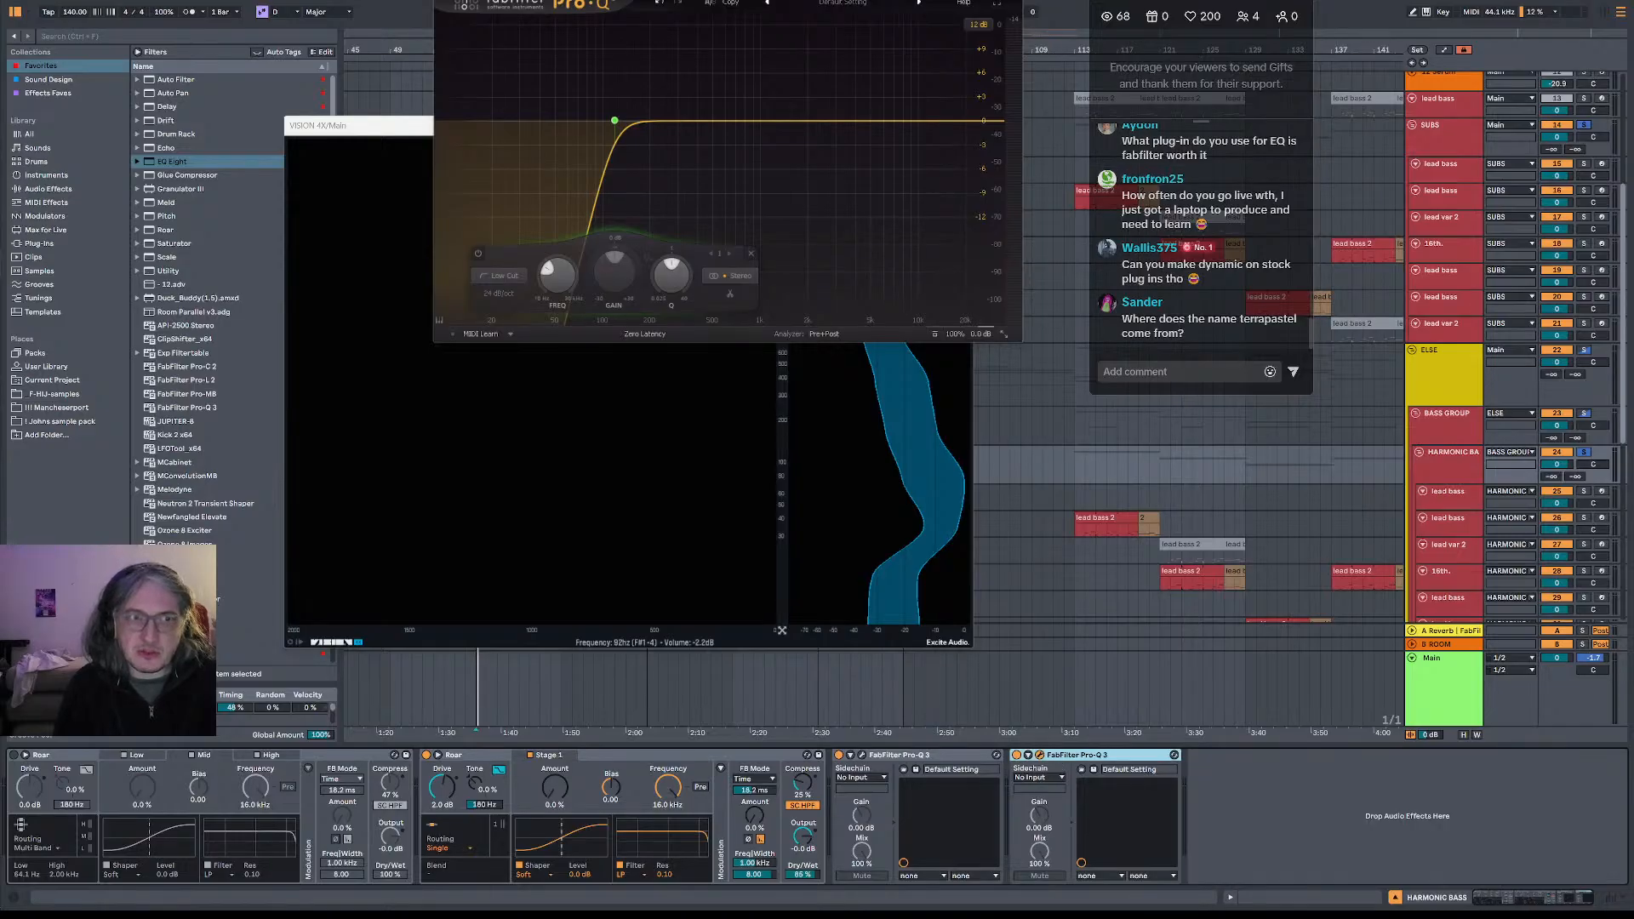
- Bring up the second Pro-Q 3 on HARMONIC BASS again to review its low cut, and close its window
{"action": "left_click", "coordinate": [1010, 1]}
{"action": "left_click", "coordinate": [1040, 756]}
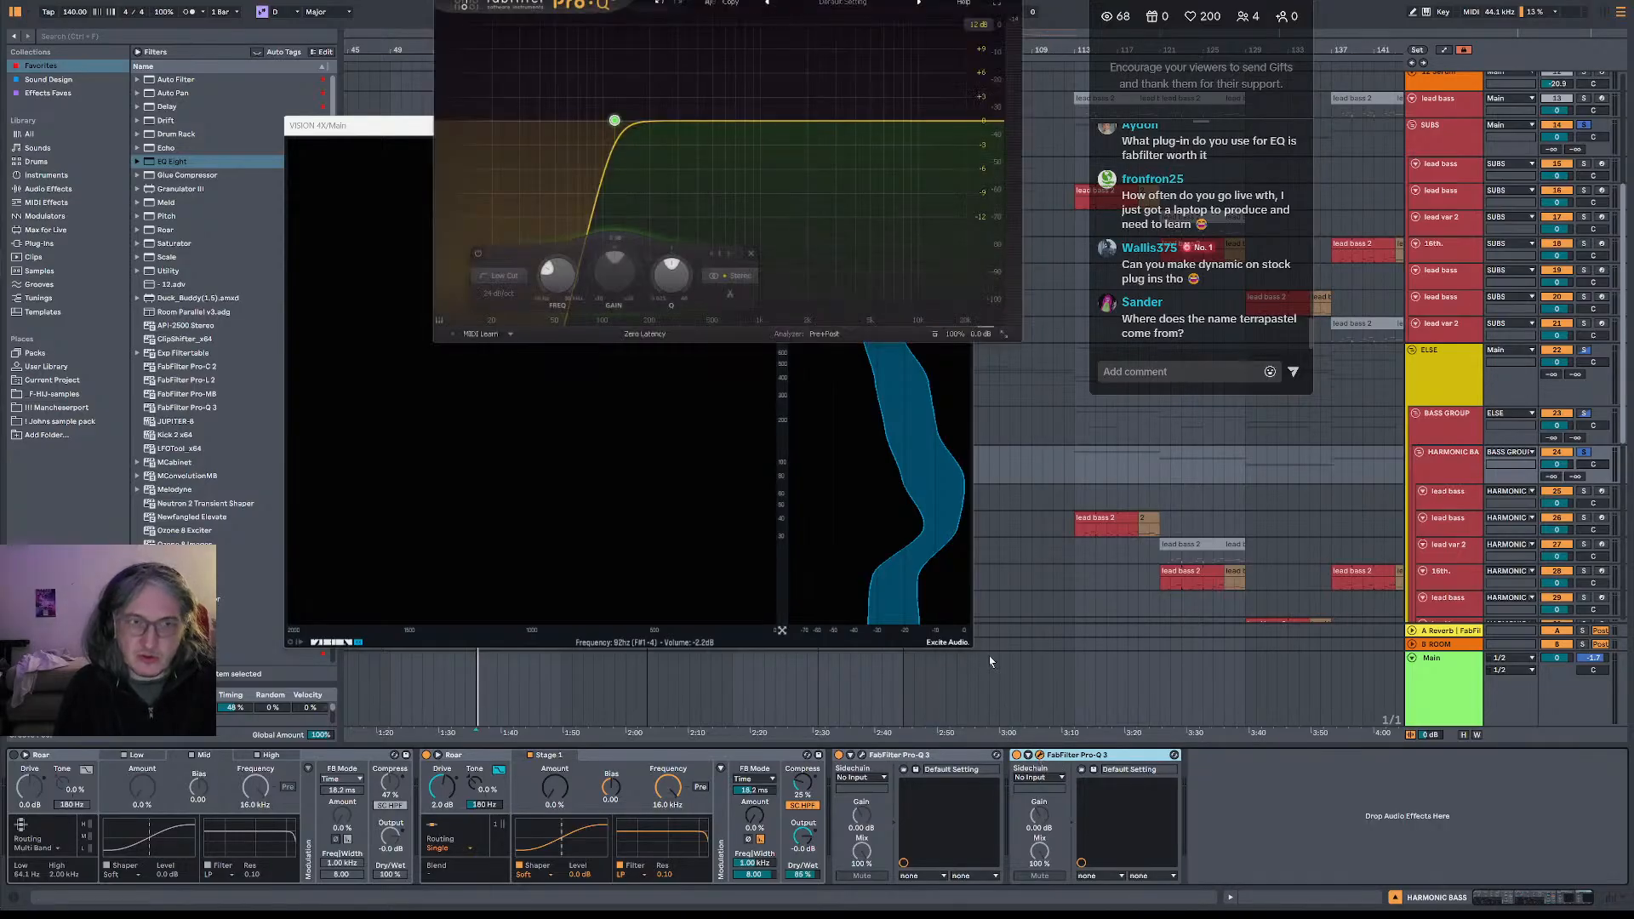
{"action": "left_click", "coordinate": [1010, 2]}
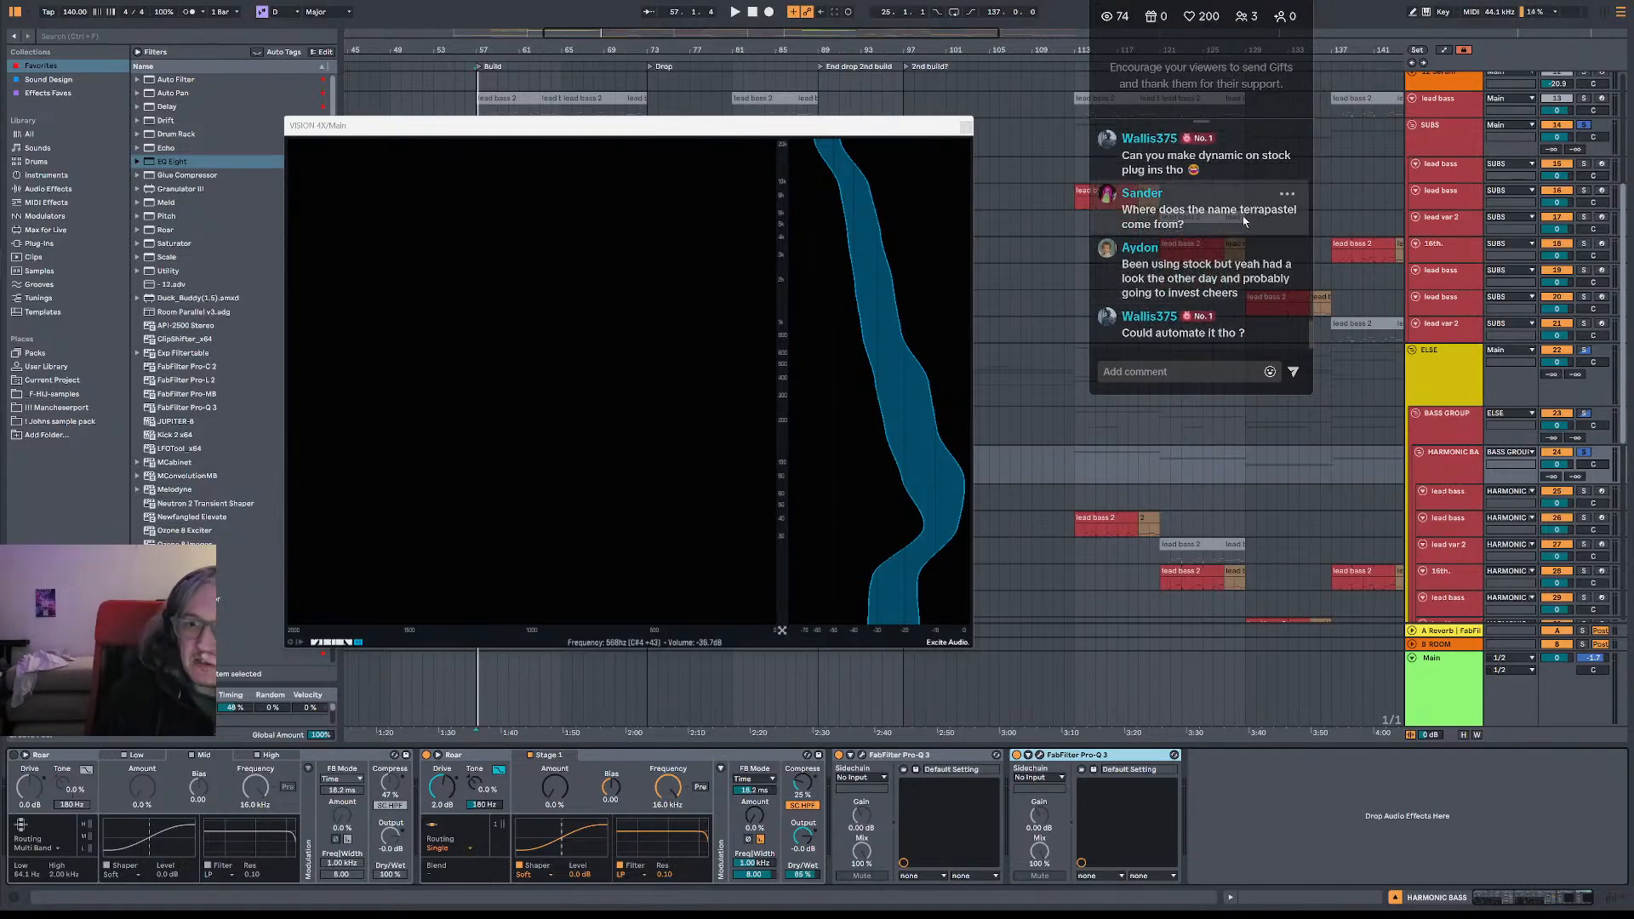
- Read back through the earlier viewer comments in the live chat
{"action": "scroll", "coordinate": [1268, 232], "scroll_direction": "up", "scroll_amount": 2}
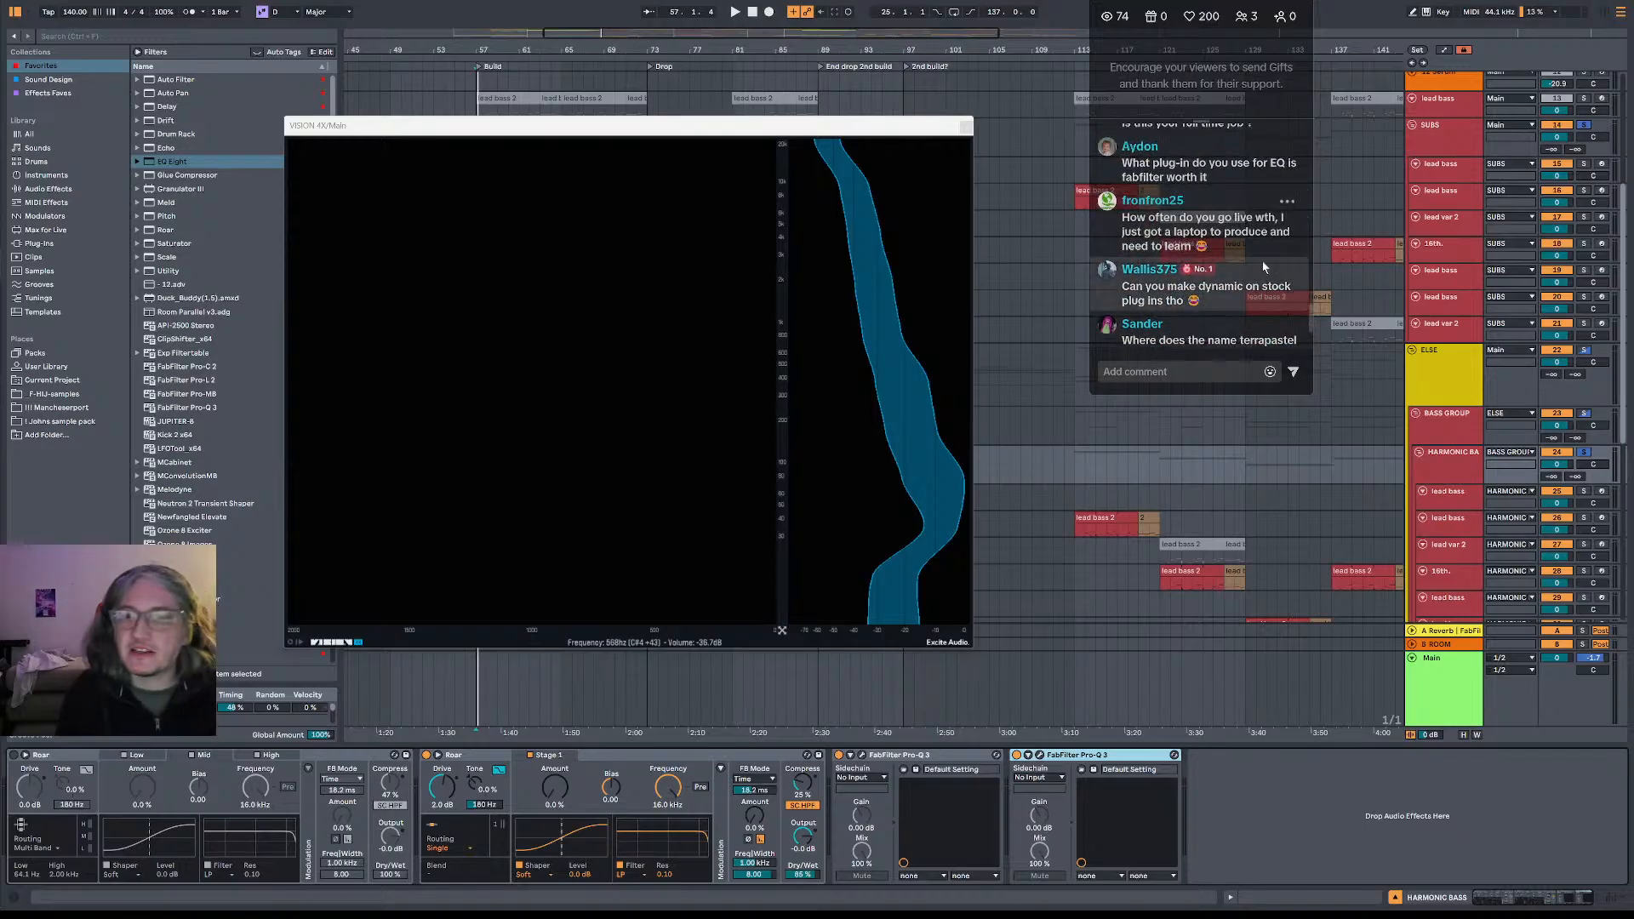
{"action": "scroll", "coordinate": [1274, 269], "scroll_direction": "down", "scroll_amount": 1}
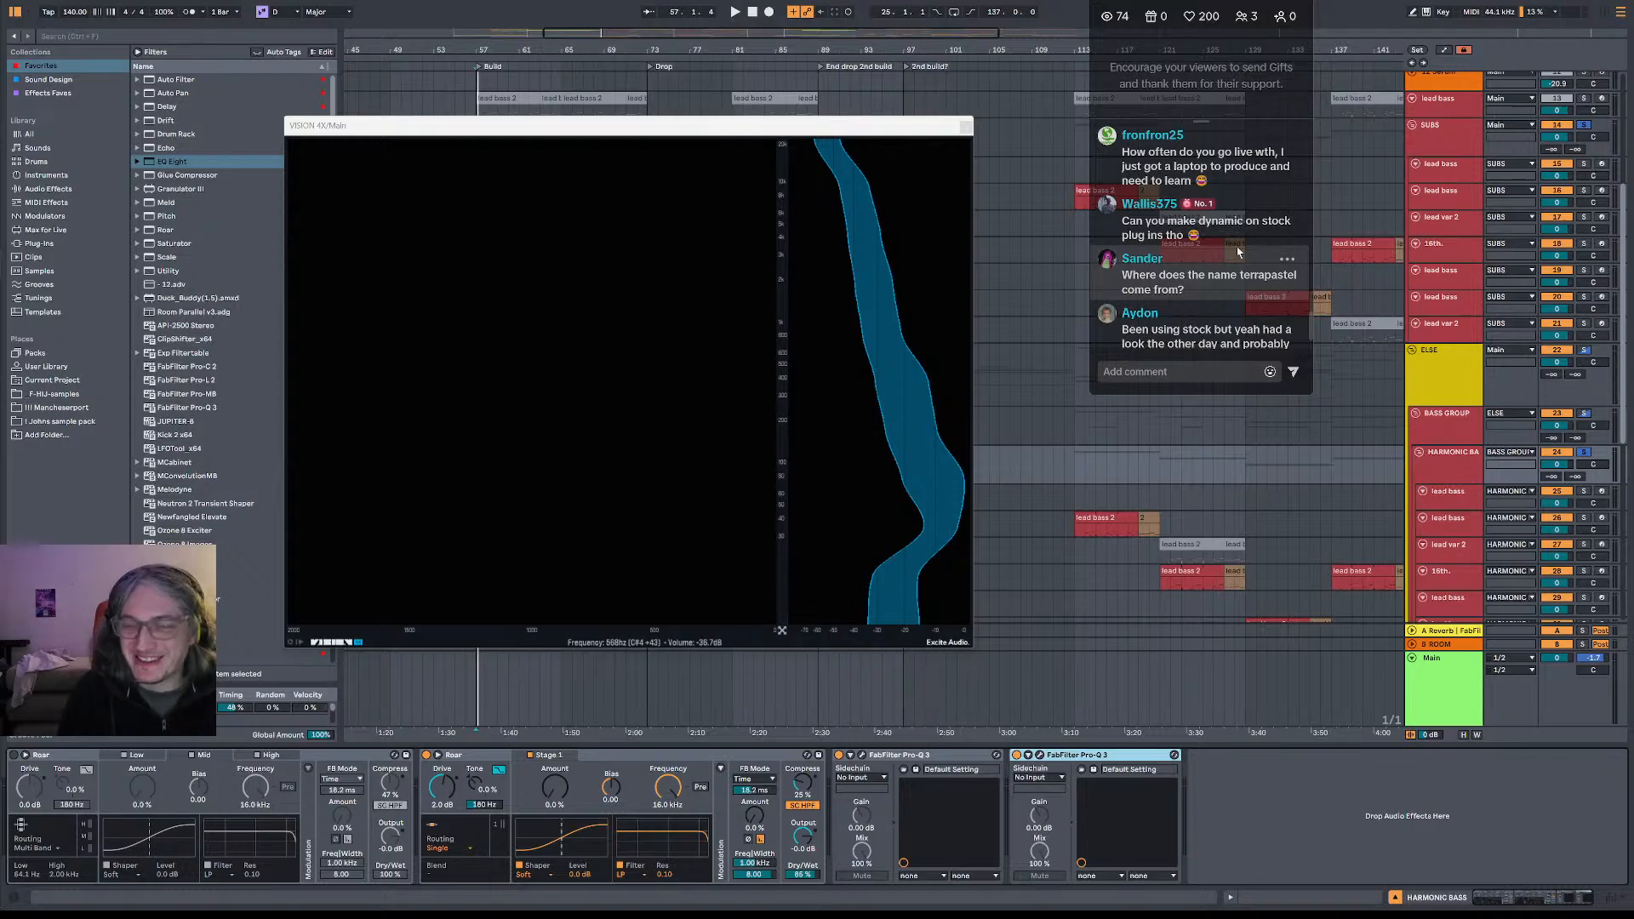
{"action": "scroll", "coordinate": [1251, 260], "scroll_direction": "up", "scroll_amount": 1}
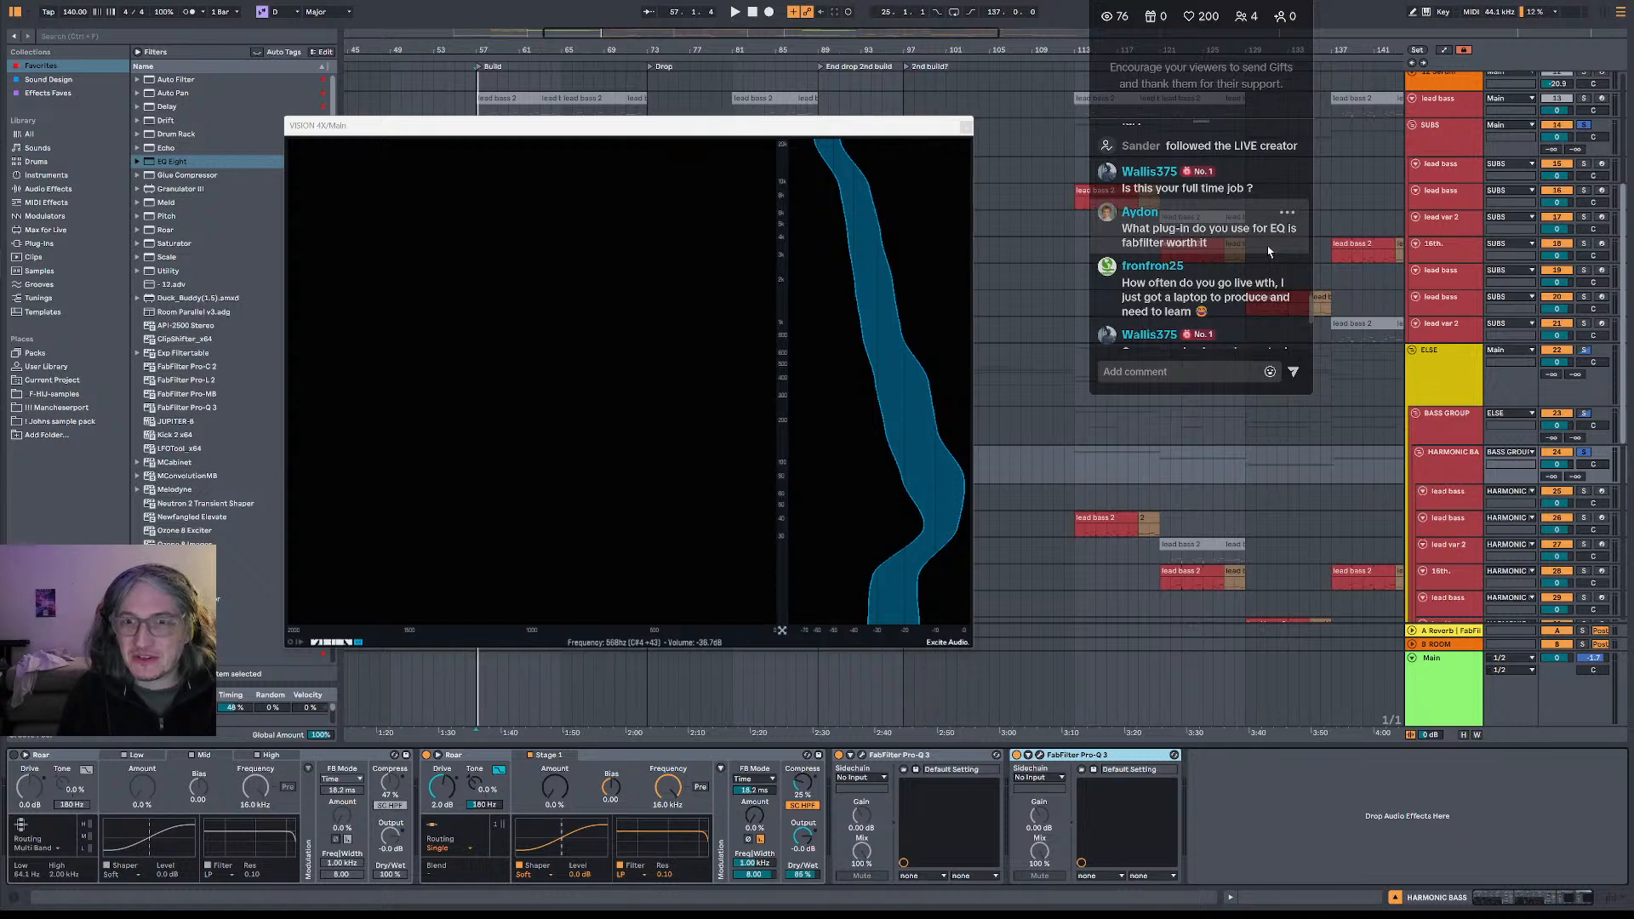
{"action": "scroll", "coordinate": [1269, 251], "scroll_direction": "up", "scroll_amount": 1}
{"action": "scroll", "coordinate": [1268, 252], "scroll_direction": "up", "scroll_amount": 1}
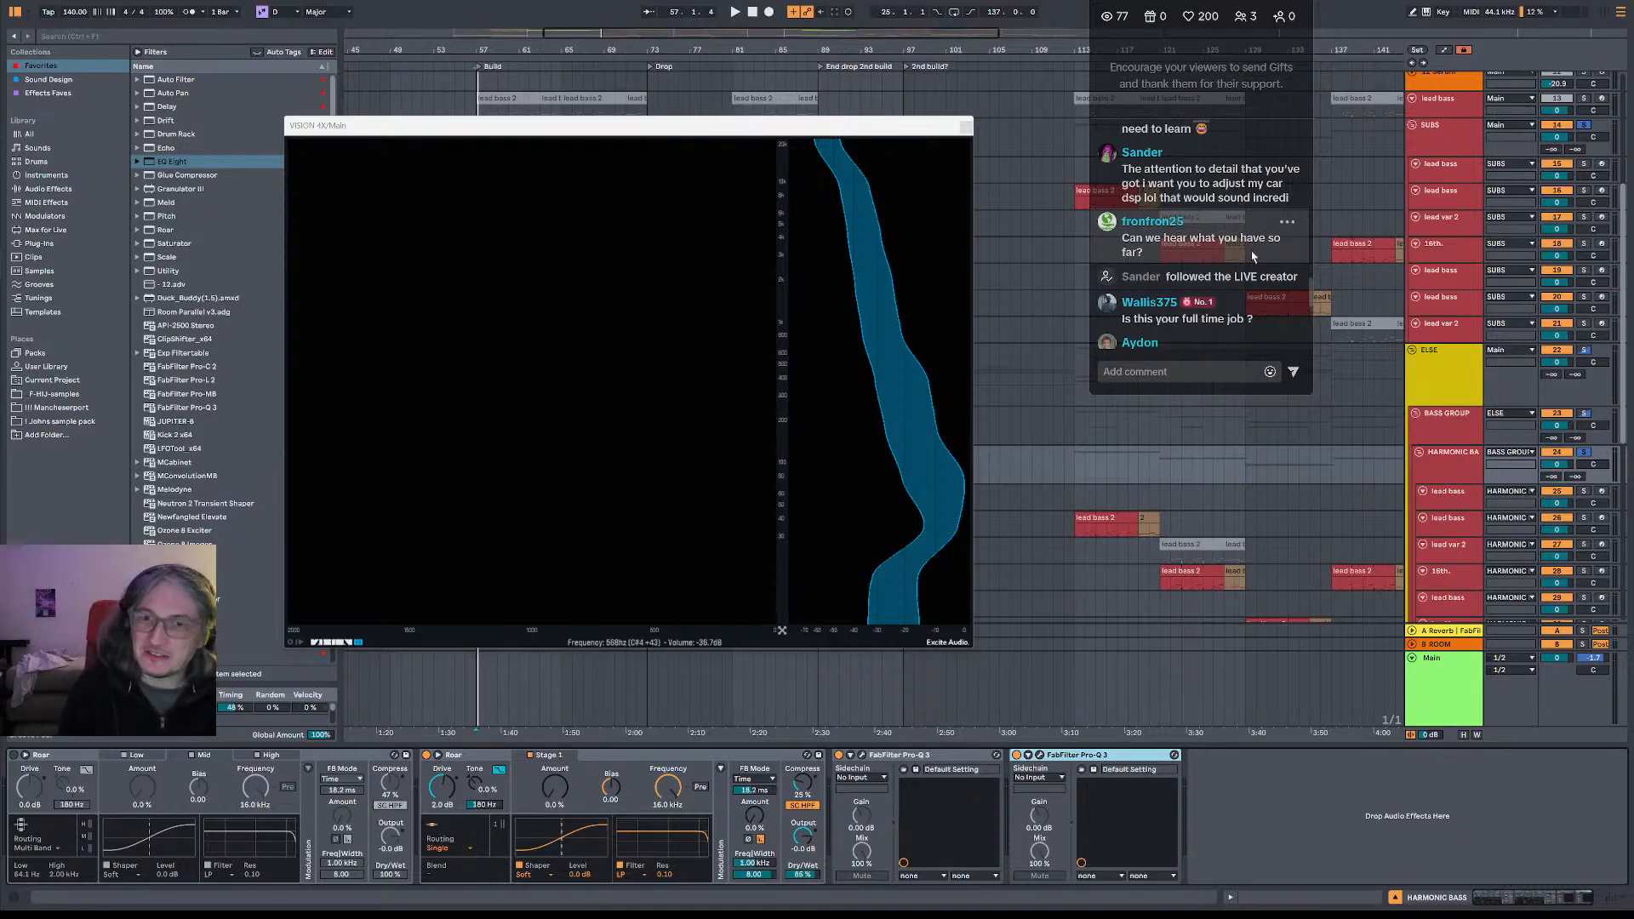
{"action": "scroll", "coordinate": [1247, 261], "scroll_direction": "up", "scroll_amount": 1}
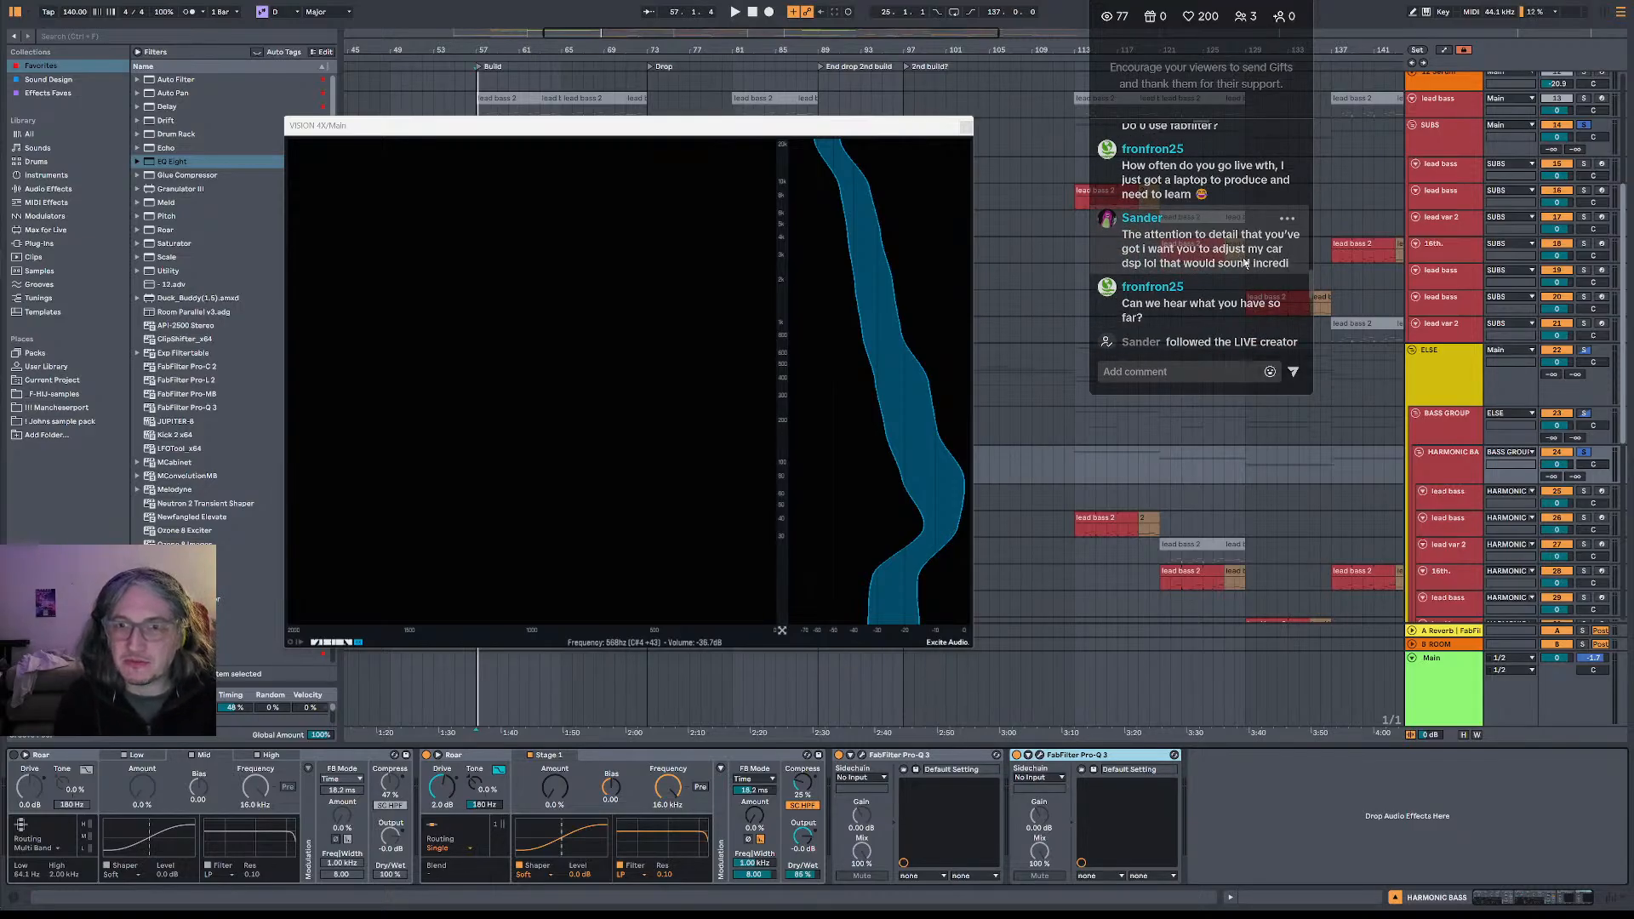
{"action": "scroll", "coordinate": [1245, 263], "scroll_direction": "up", "scroll_amount": 2}
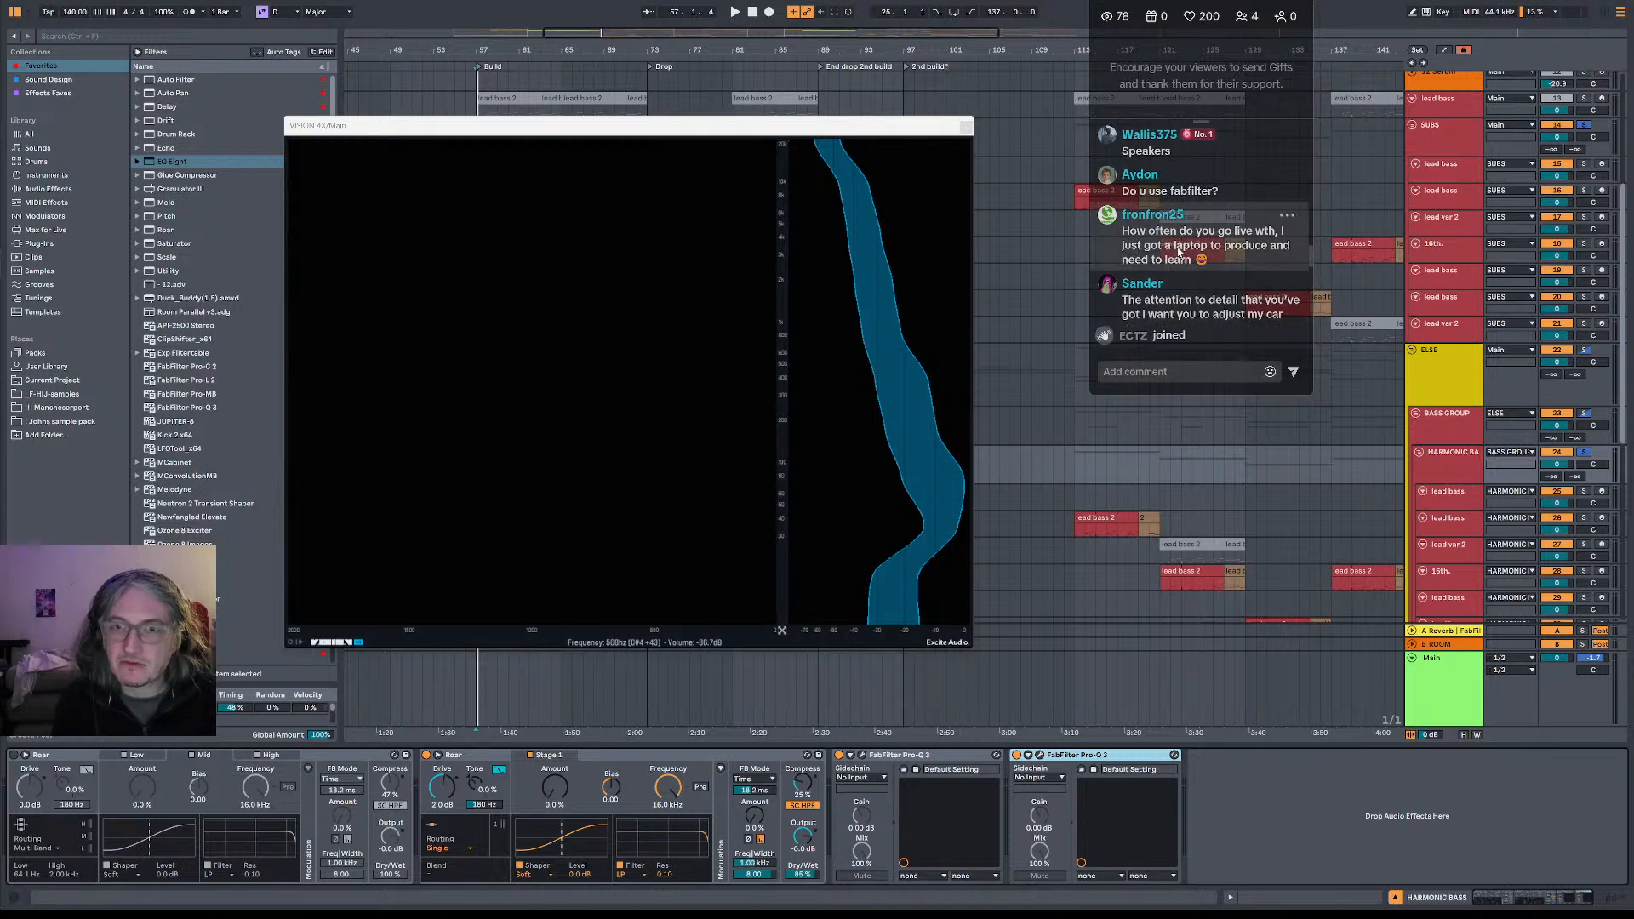
{"action": "scroll", "coordinate": [1181, 265], "scroll_direction": "up", "scroll_amount": 1}
{"action": "scroll", "coordinate": [1179, 264], "scroll_direction": "up", "scroll_amount": 2}
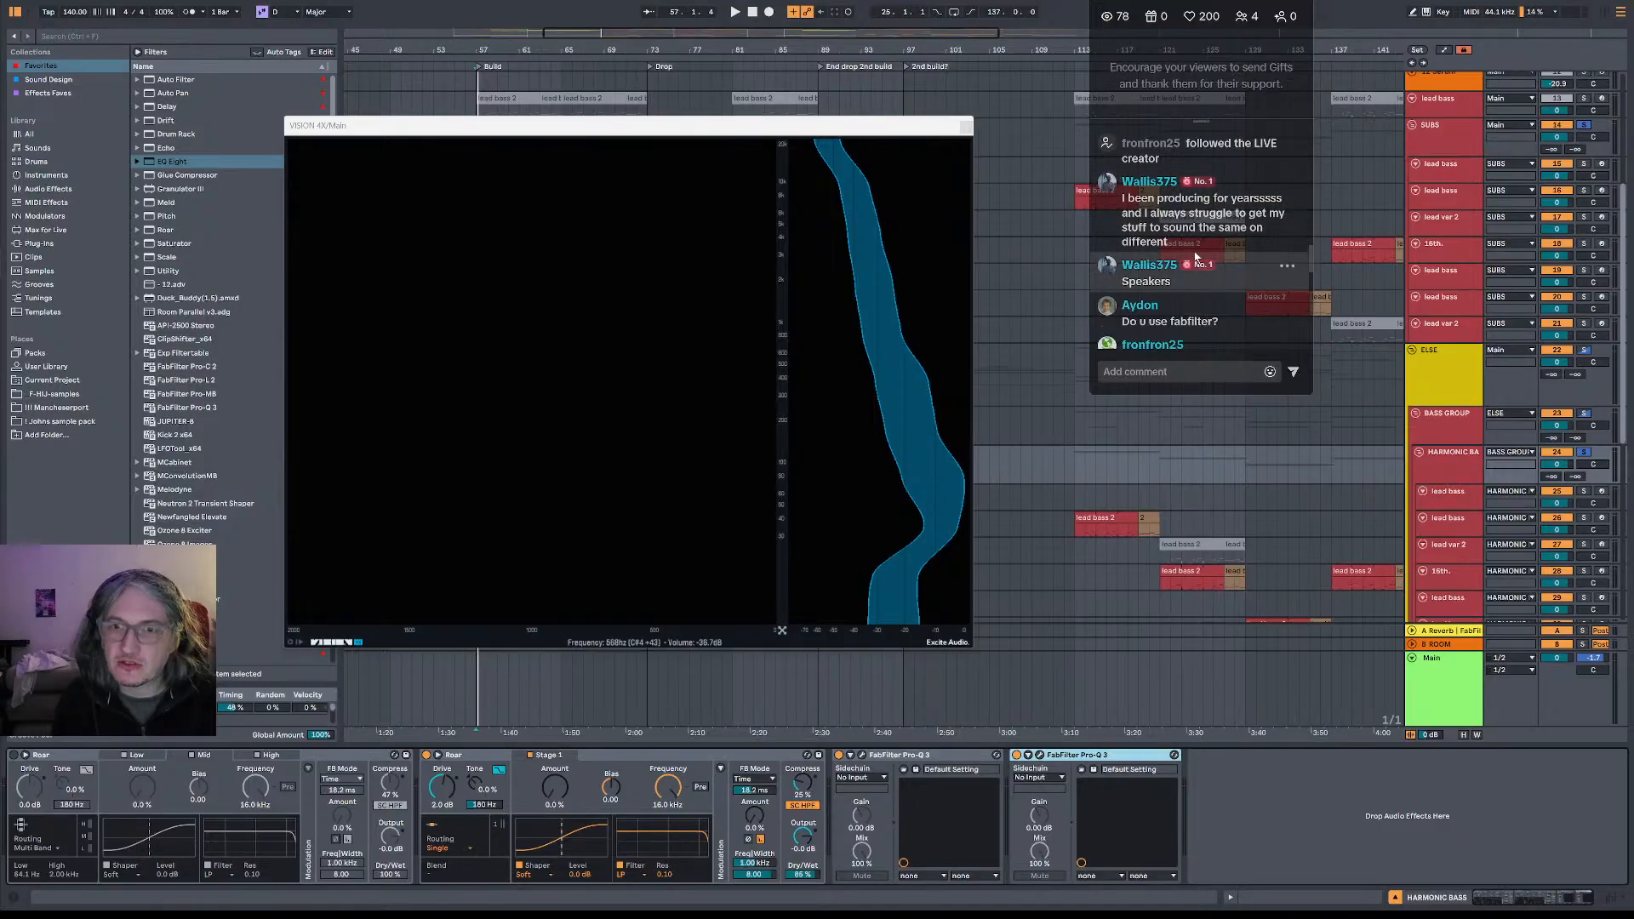
- Read through the viewer comments in the live chat, from the older questions down to the most recent ones
{"action": "scroll", "coordinate": [1196, 253], "scroll_direction": "up", "scroll_amount": 1}
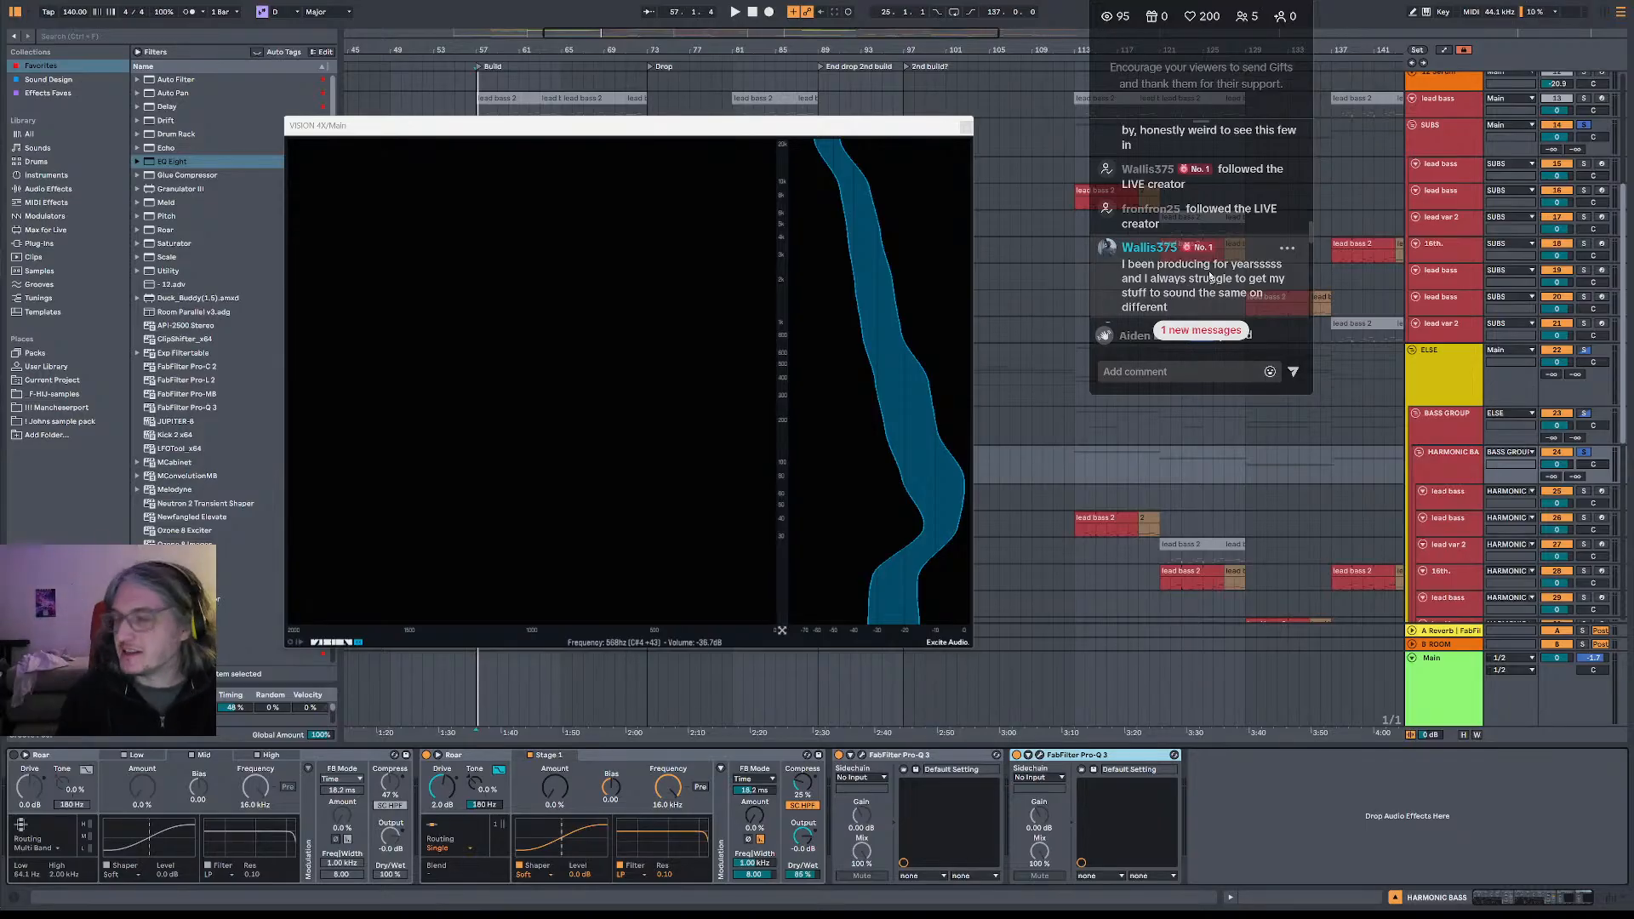
{"action": "scroll", "coordinate": [1247, 234], "scroll_direction": "down", "scroll_amount": 2}
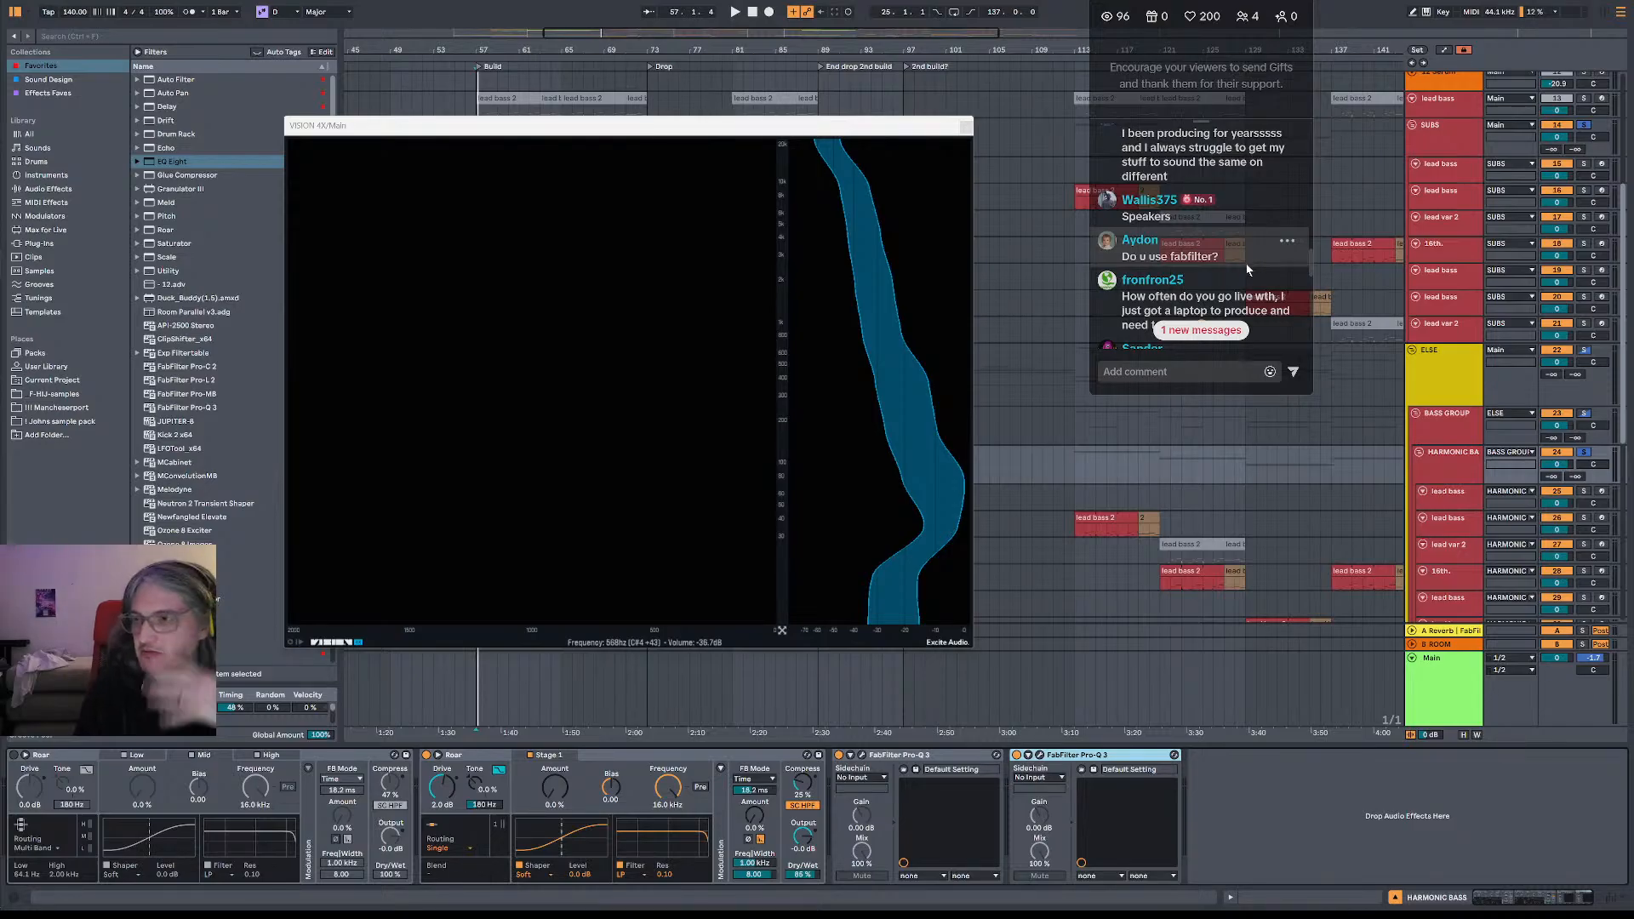
{"action": "scroll", "coordinate": [1249, 261], "scroll_direction": "down", "scroll_amount": 1}
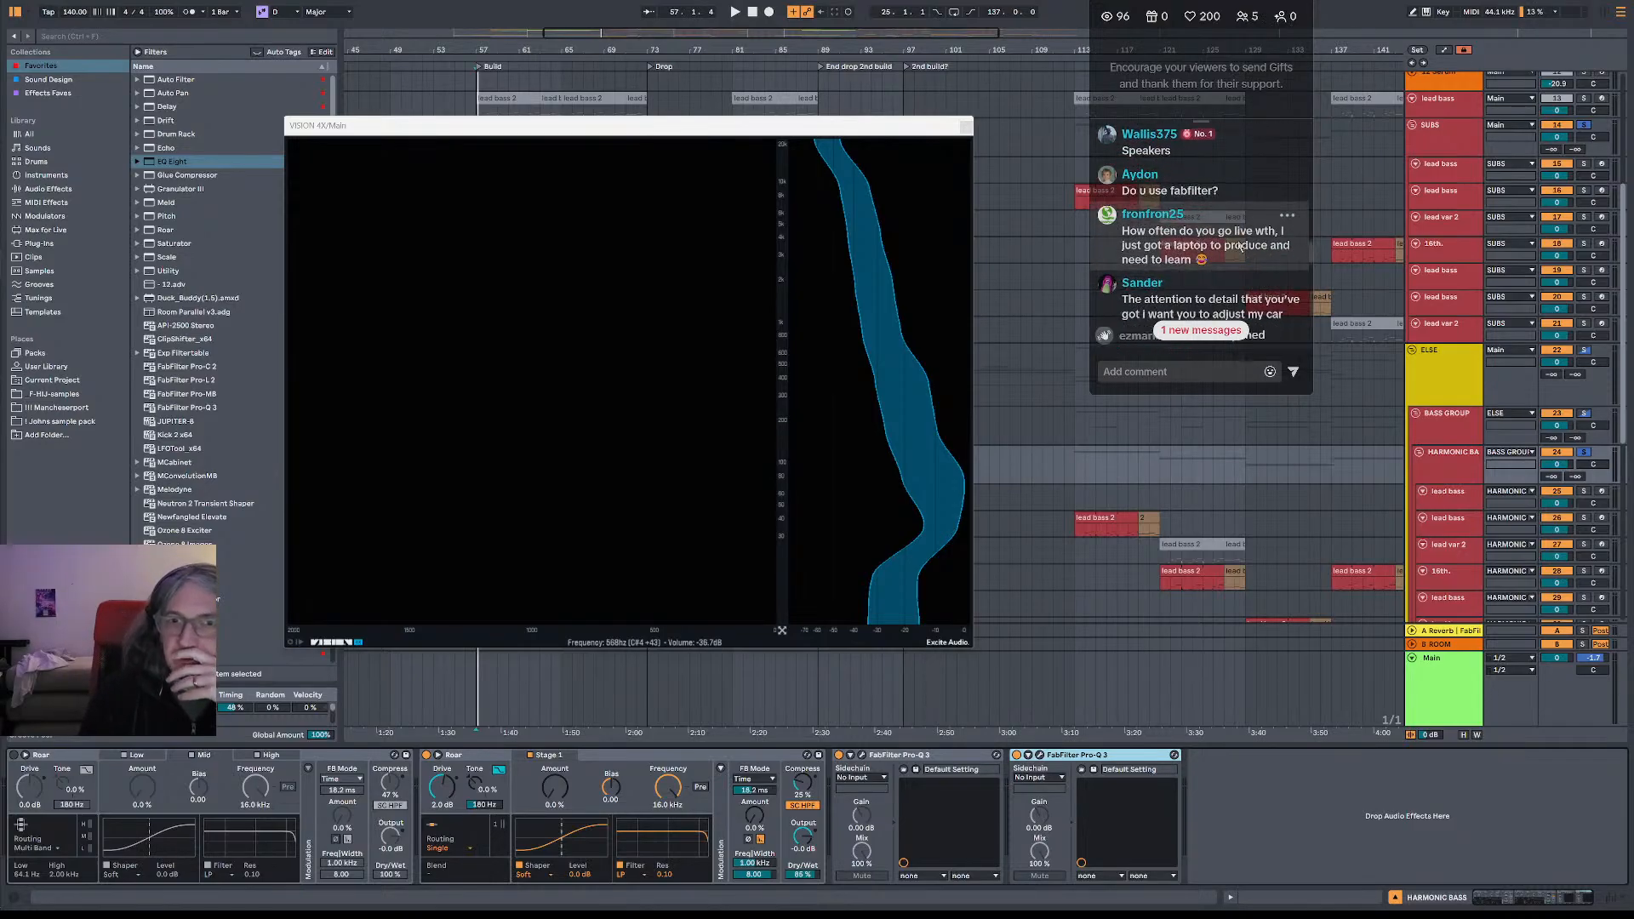
{"action": "scroll", "coordinate": [1226, 239], "scroll_direction": "down", "scroll_amount": 1}
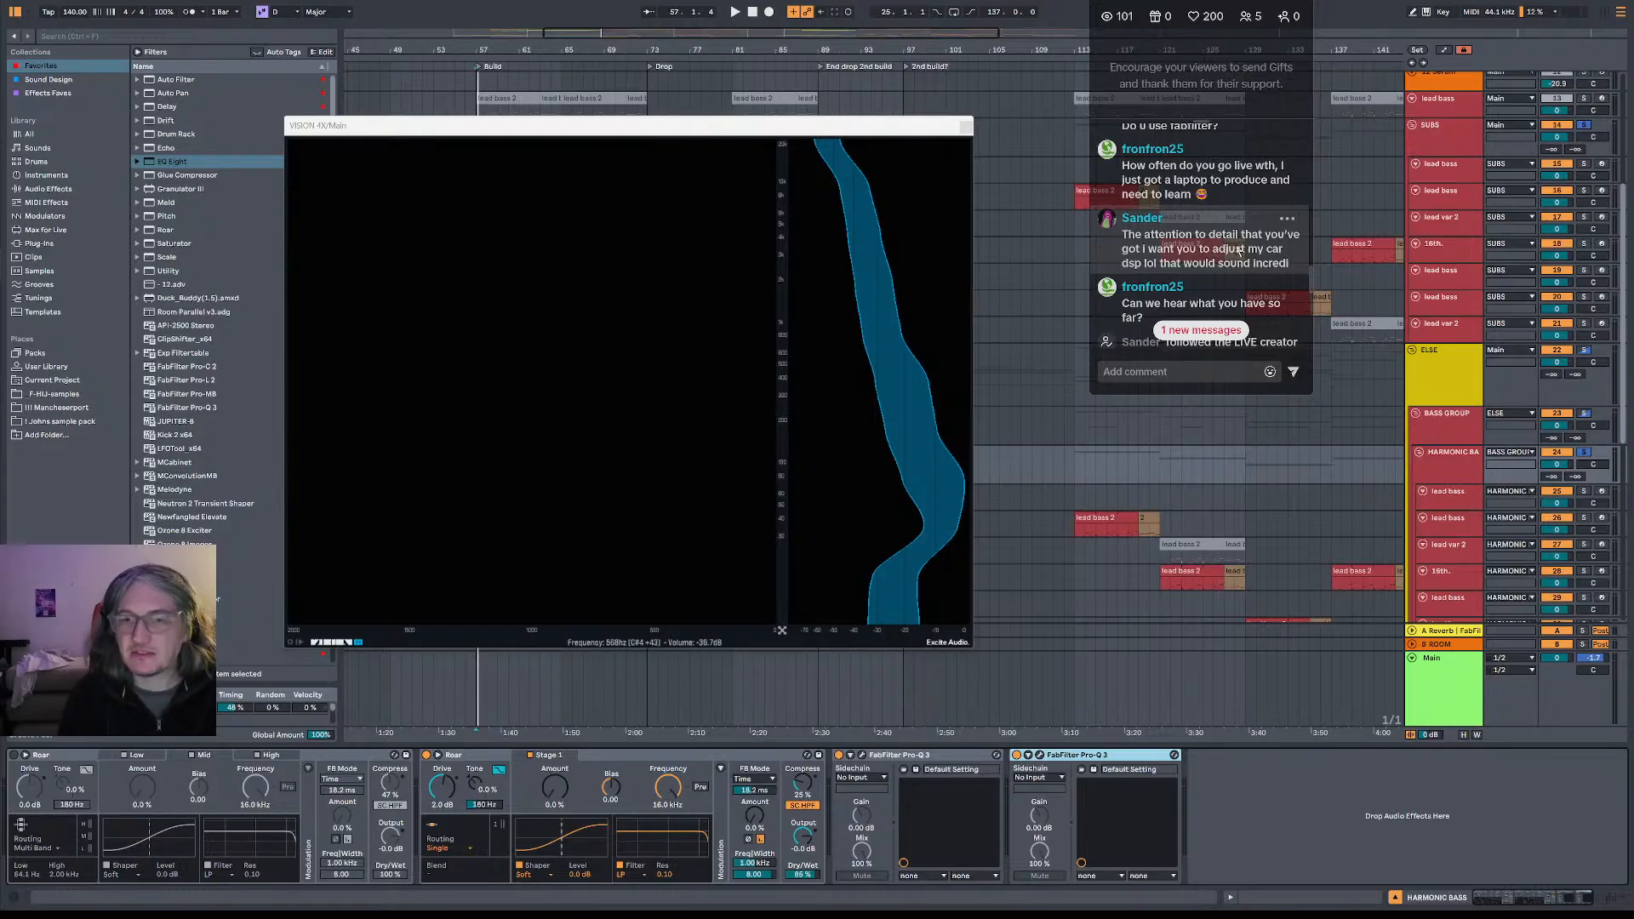
{"action": "scroll", "coordinate": [1237, 251], "scroll_direction": "down", "scroll_amount": 1}
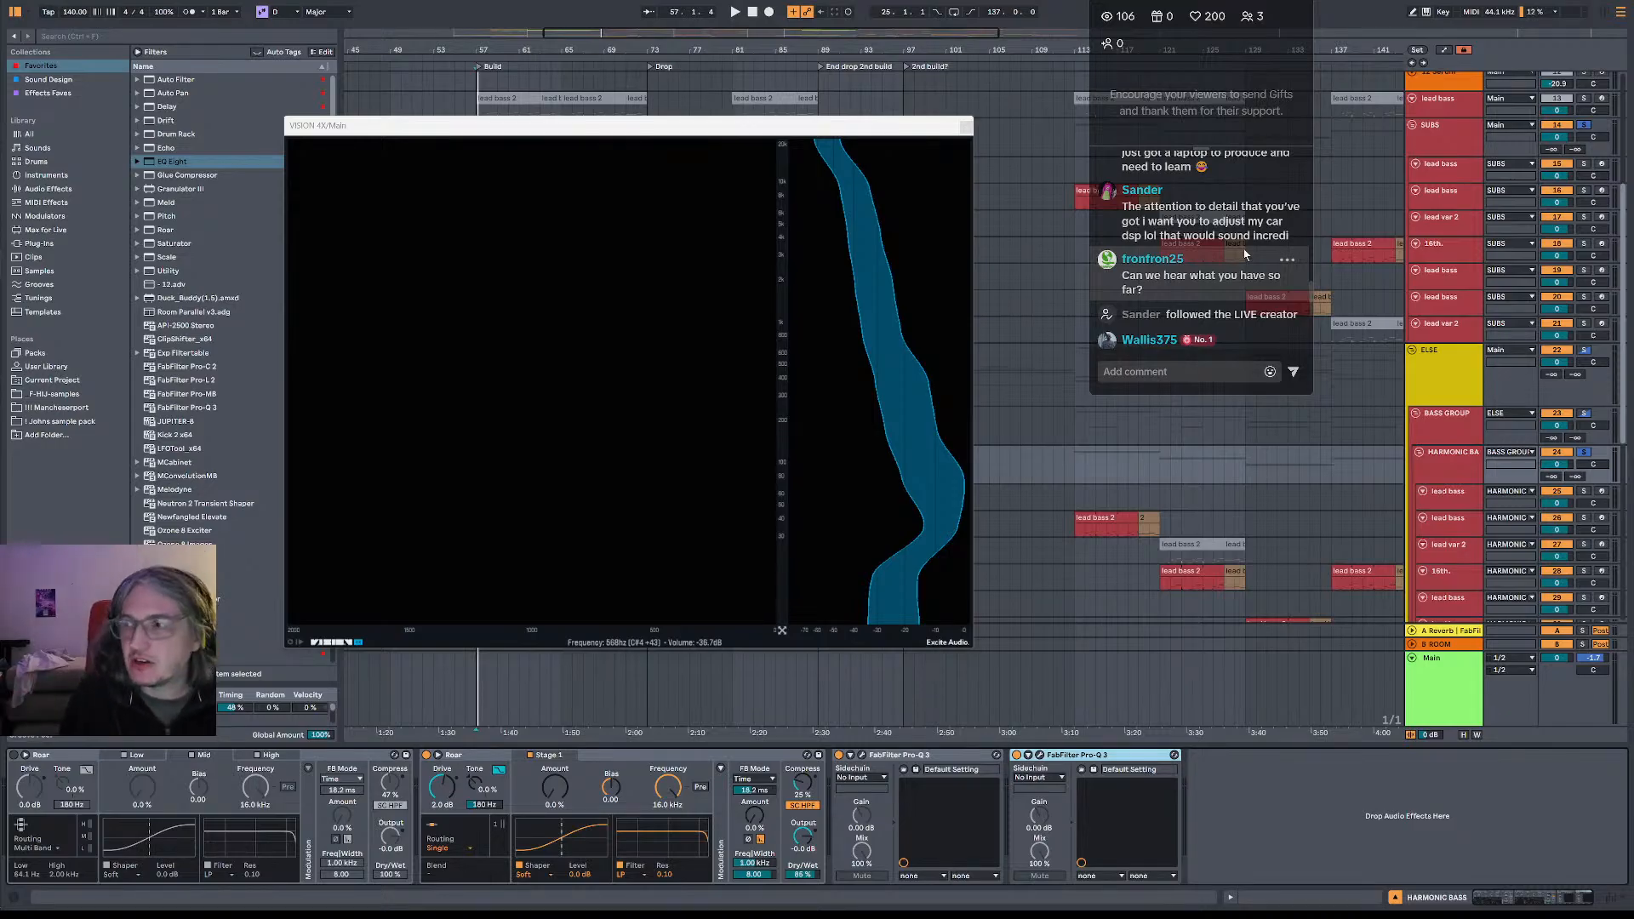
{"action": "scroll", "coordinate": [1247, 256], "scroll_direction": "up", "scroll_amount": 2}
{"action": "scroll", "coordinate": [1251, 254], "scroll_direction": "up", "scroll_amount": 1}
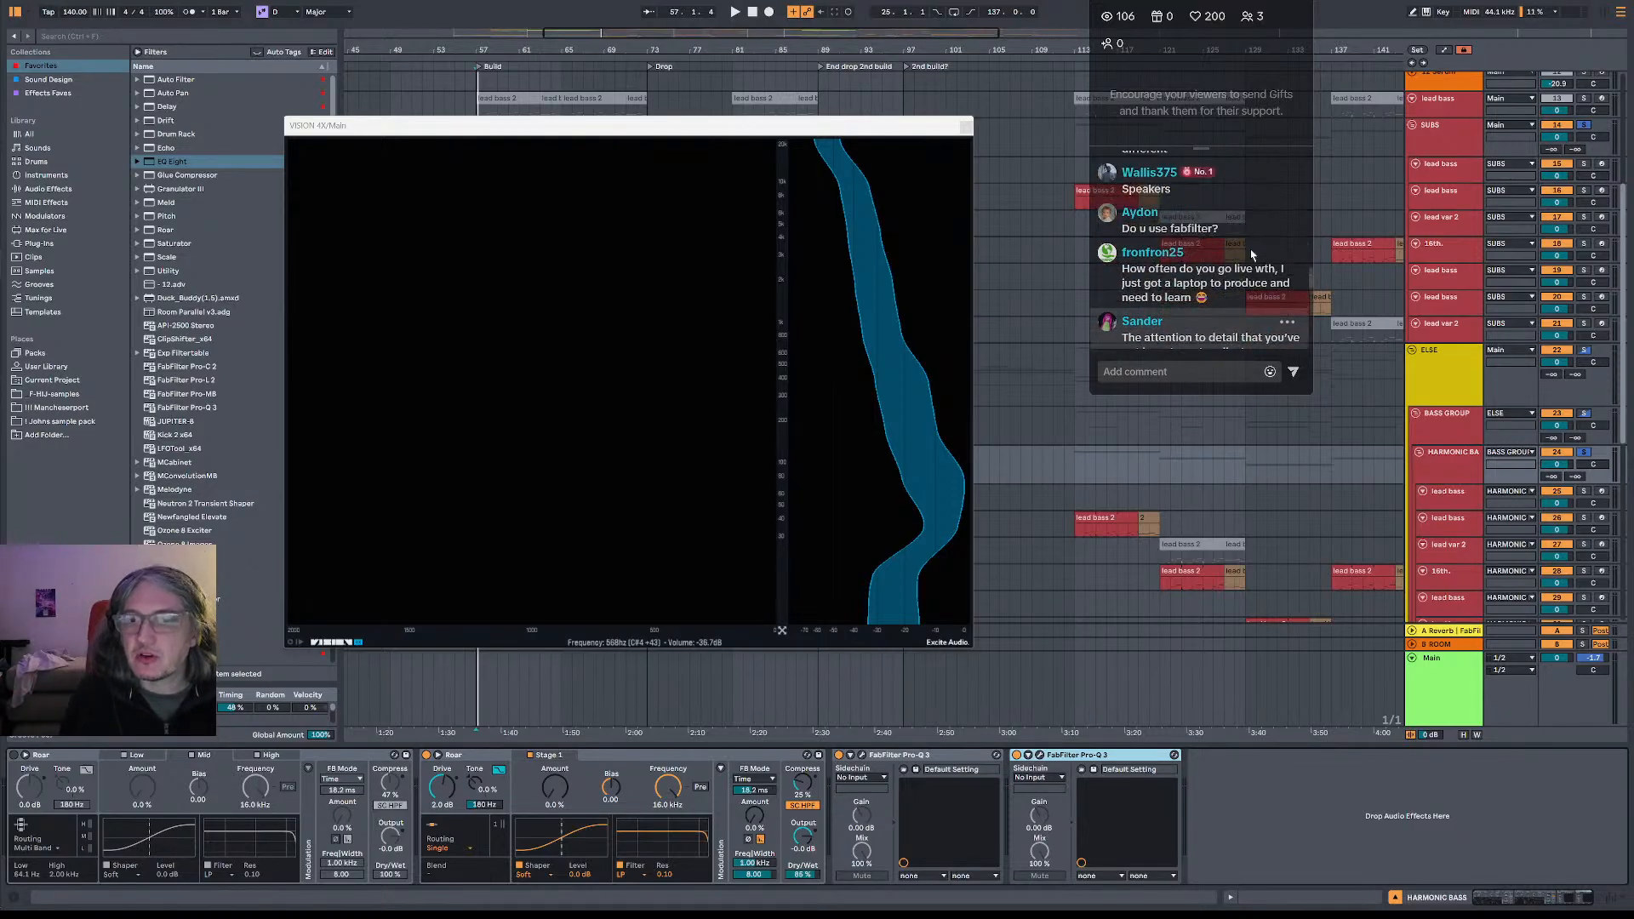
{"action": "scroll", "coordinate": [1251, 254], "scroll_direction": "down", "scroll_amount": 2}
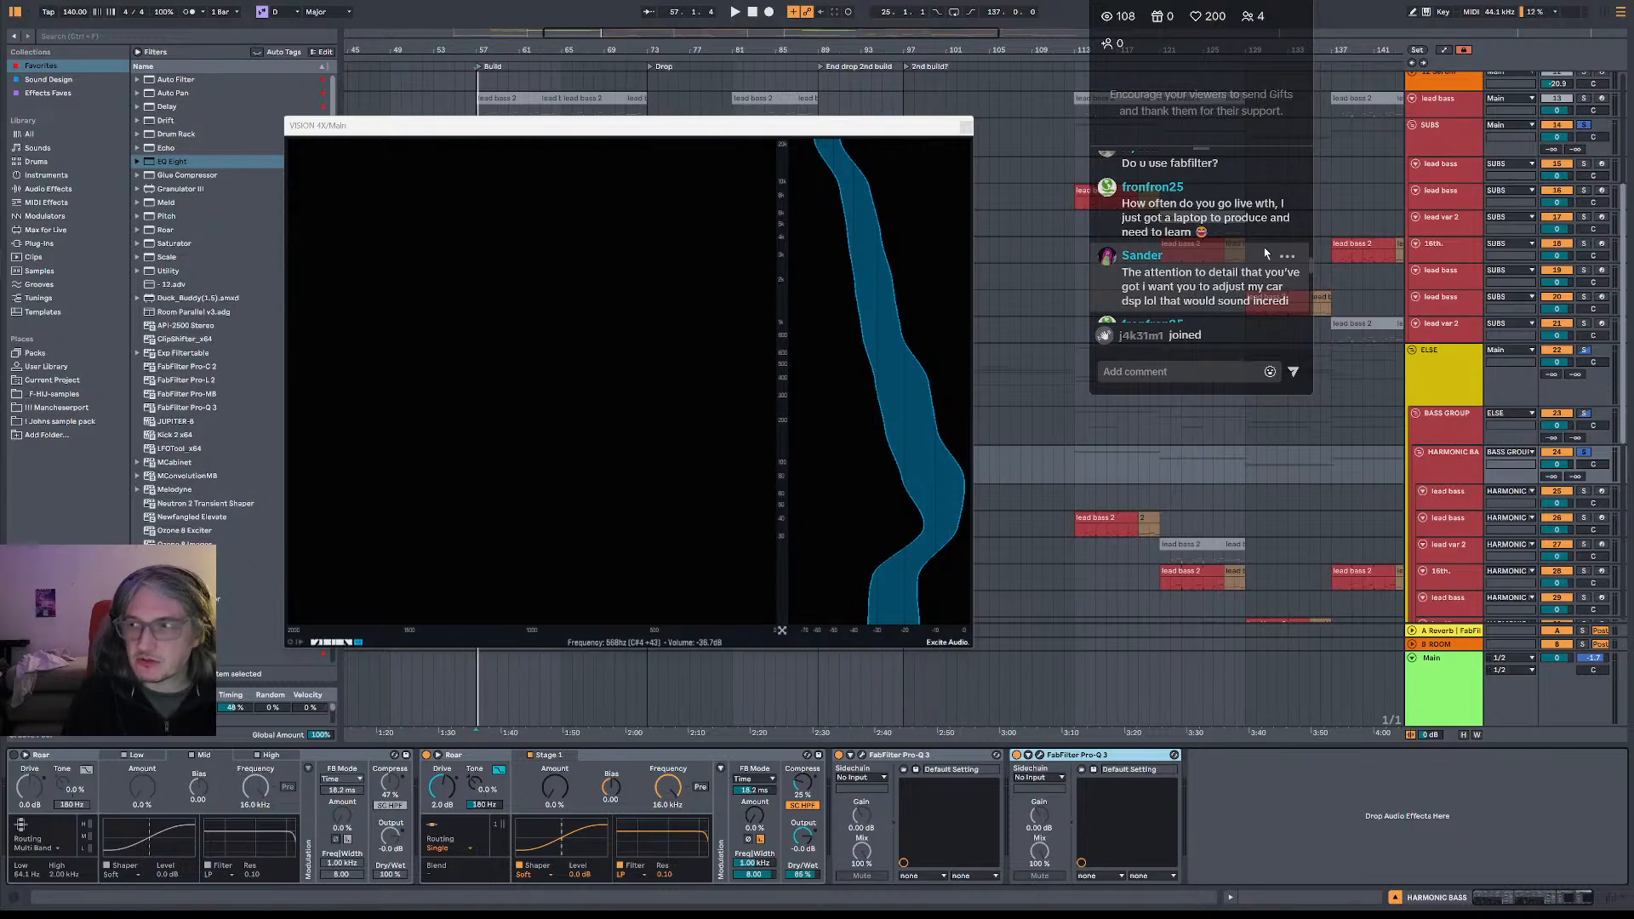
{"action": "scroll", "coordinate": [1265, 253], "scroll_direction": "up", "scroll_amount": 2}
{"action": "scroll", "coordinate": [1267, 253], "scroll_direction": "down", "scroll_amount": 2}
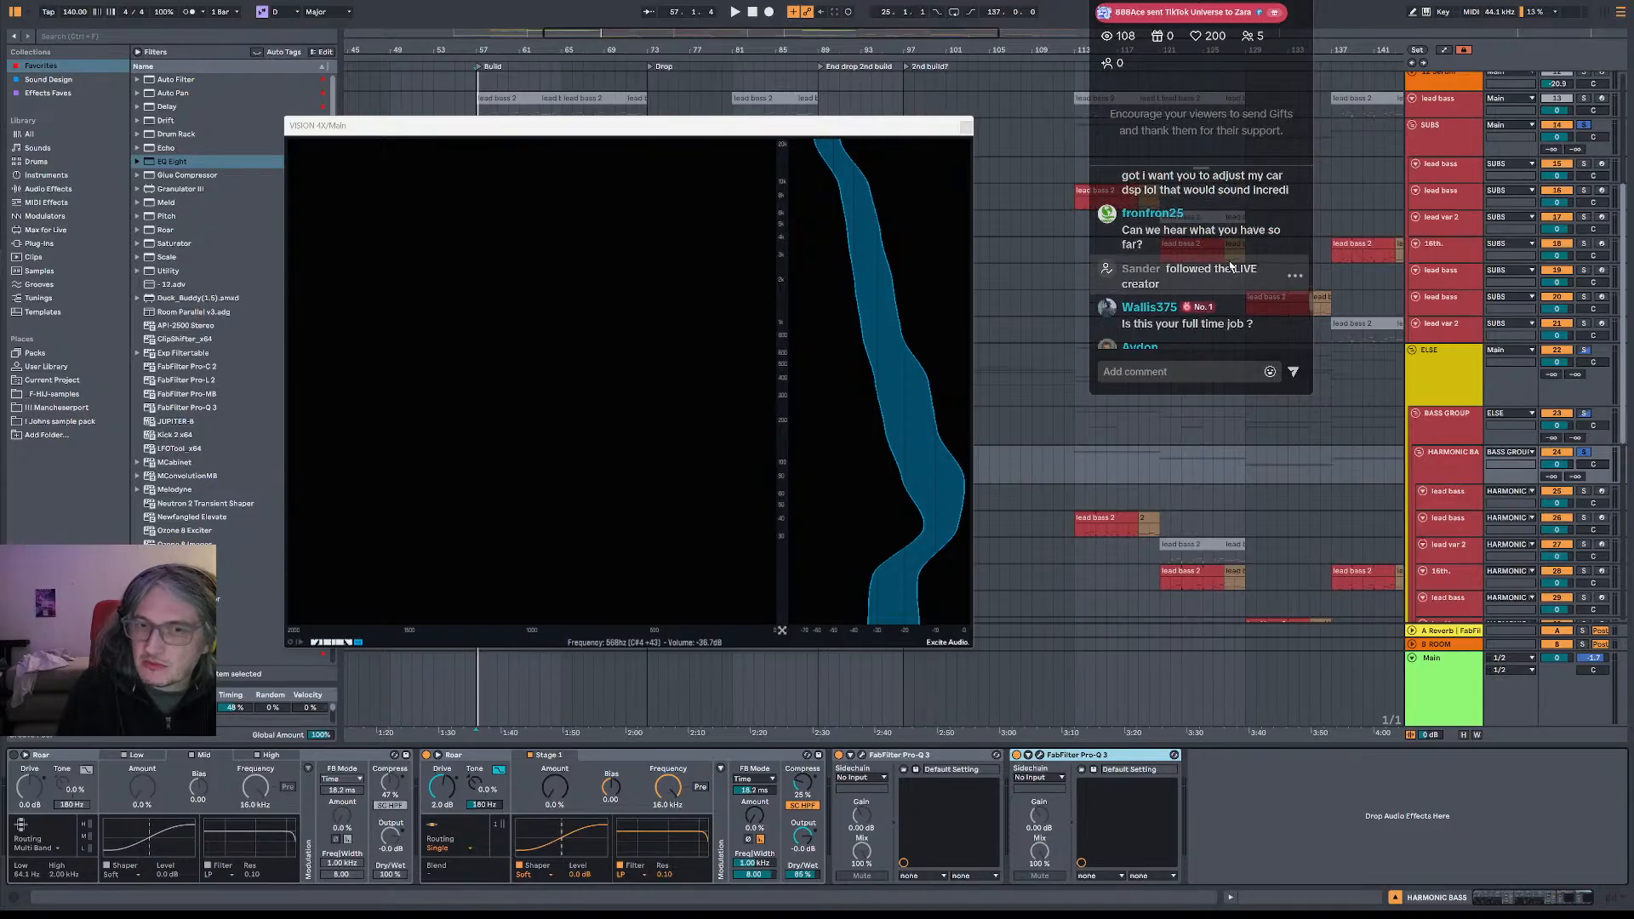
- Play from the Build marker and clear the group solos to hear the full mix
{"action": "key", "text": "space"}
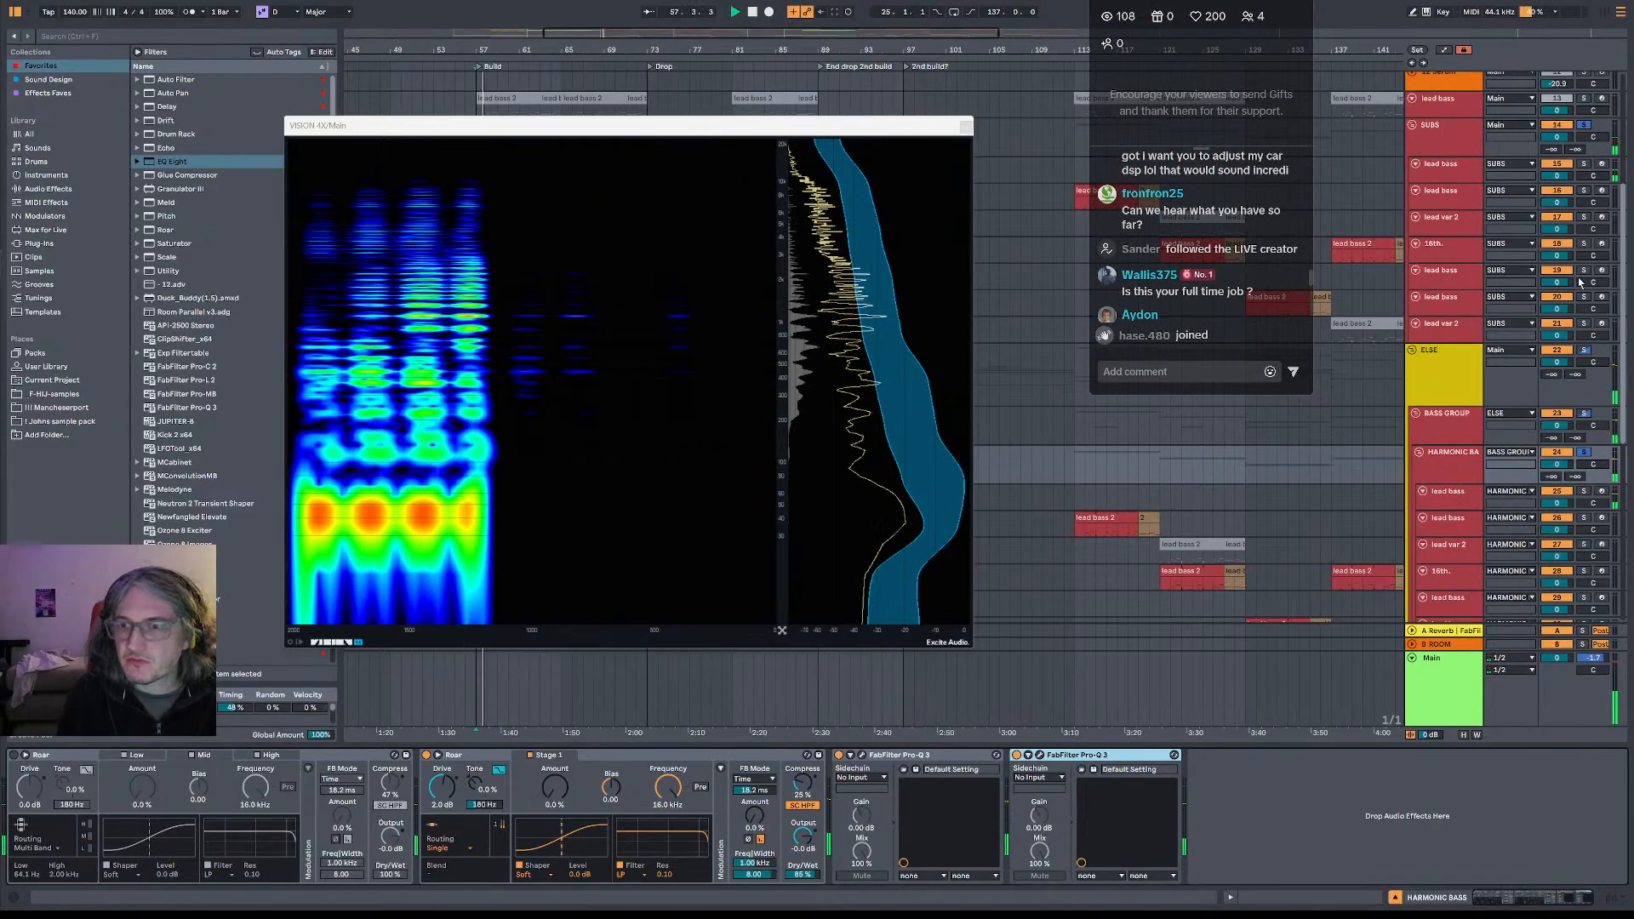
{"action": "left_click", "coordinate": [1586, 126]}
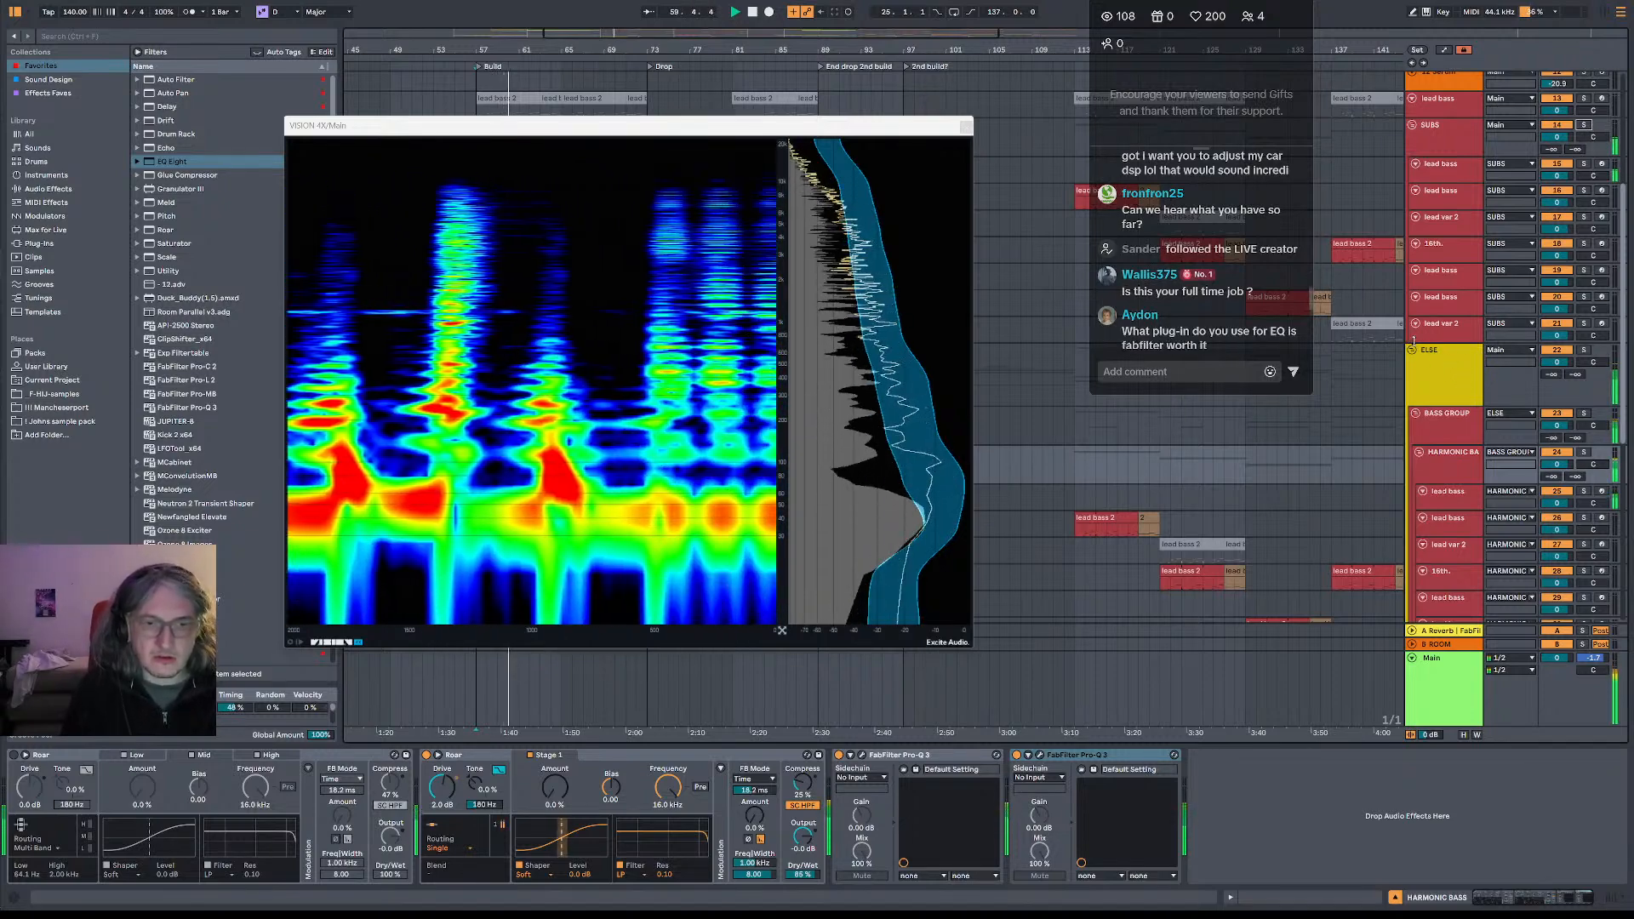
{"action": "key", "text": "space"}
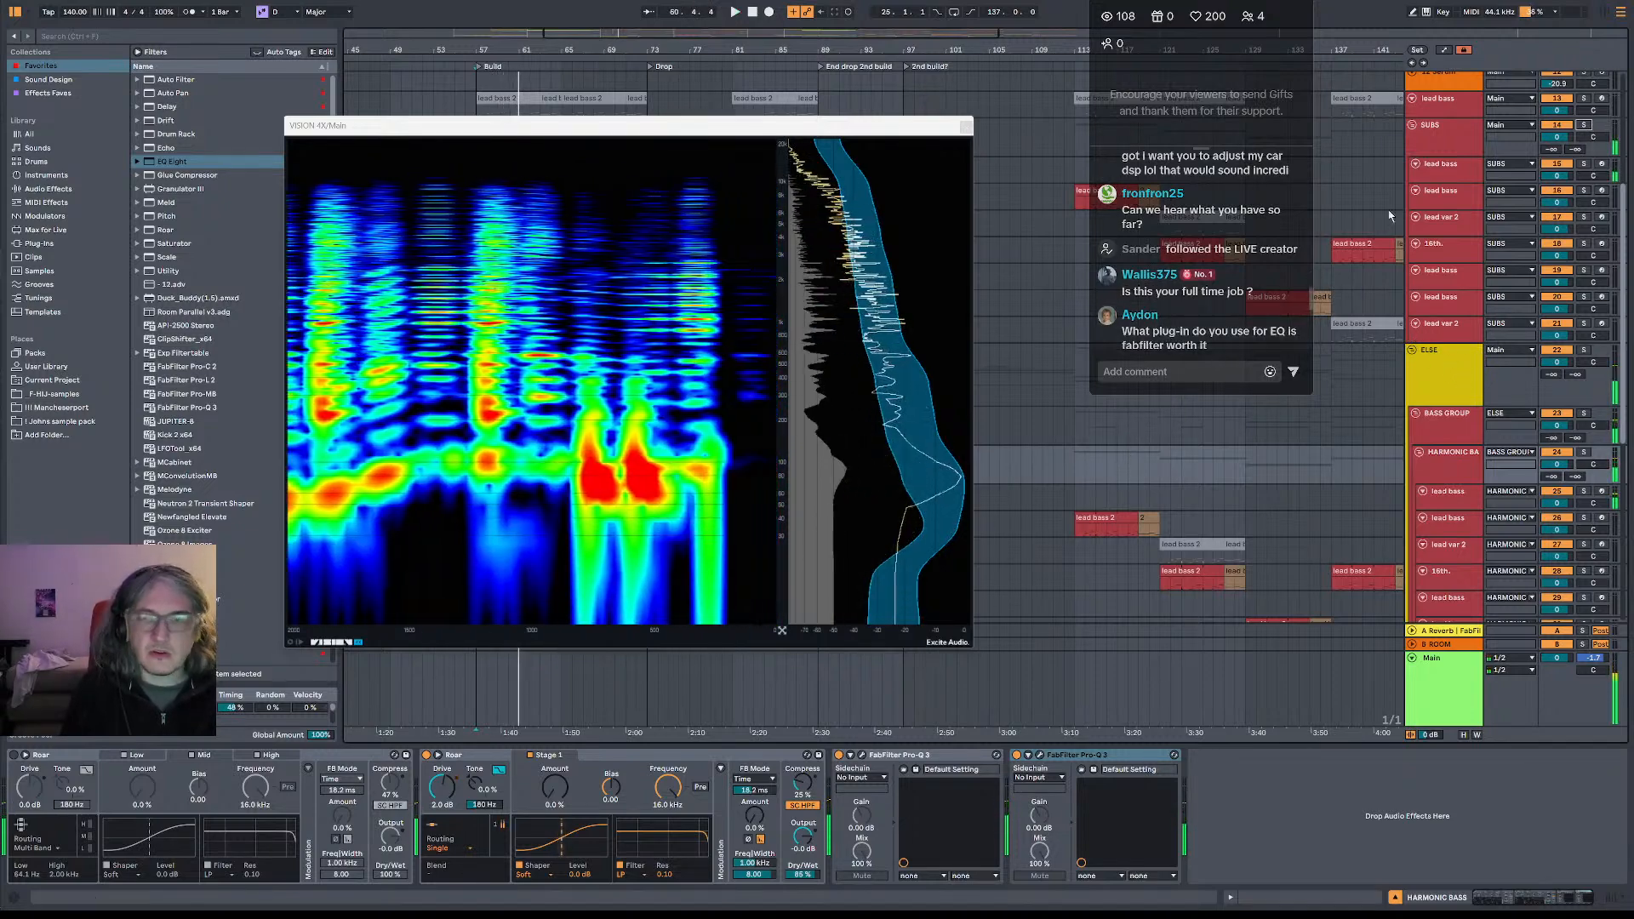
- Inspect the SUBS and ELSE groups and adjust the depth of ELSE's second Duck_Buddy while the track plays
{"action": "left_click", "coordinate": [1444, 141]}
{"action": "scroll", "coordinate": [1444, 212], "scroll_direction": "up", "scroll_amount": 5}
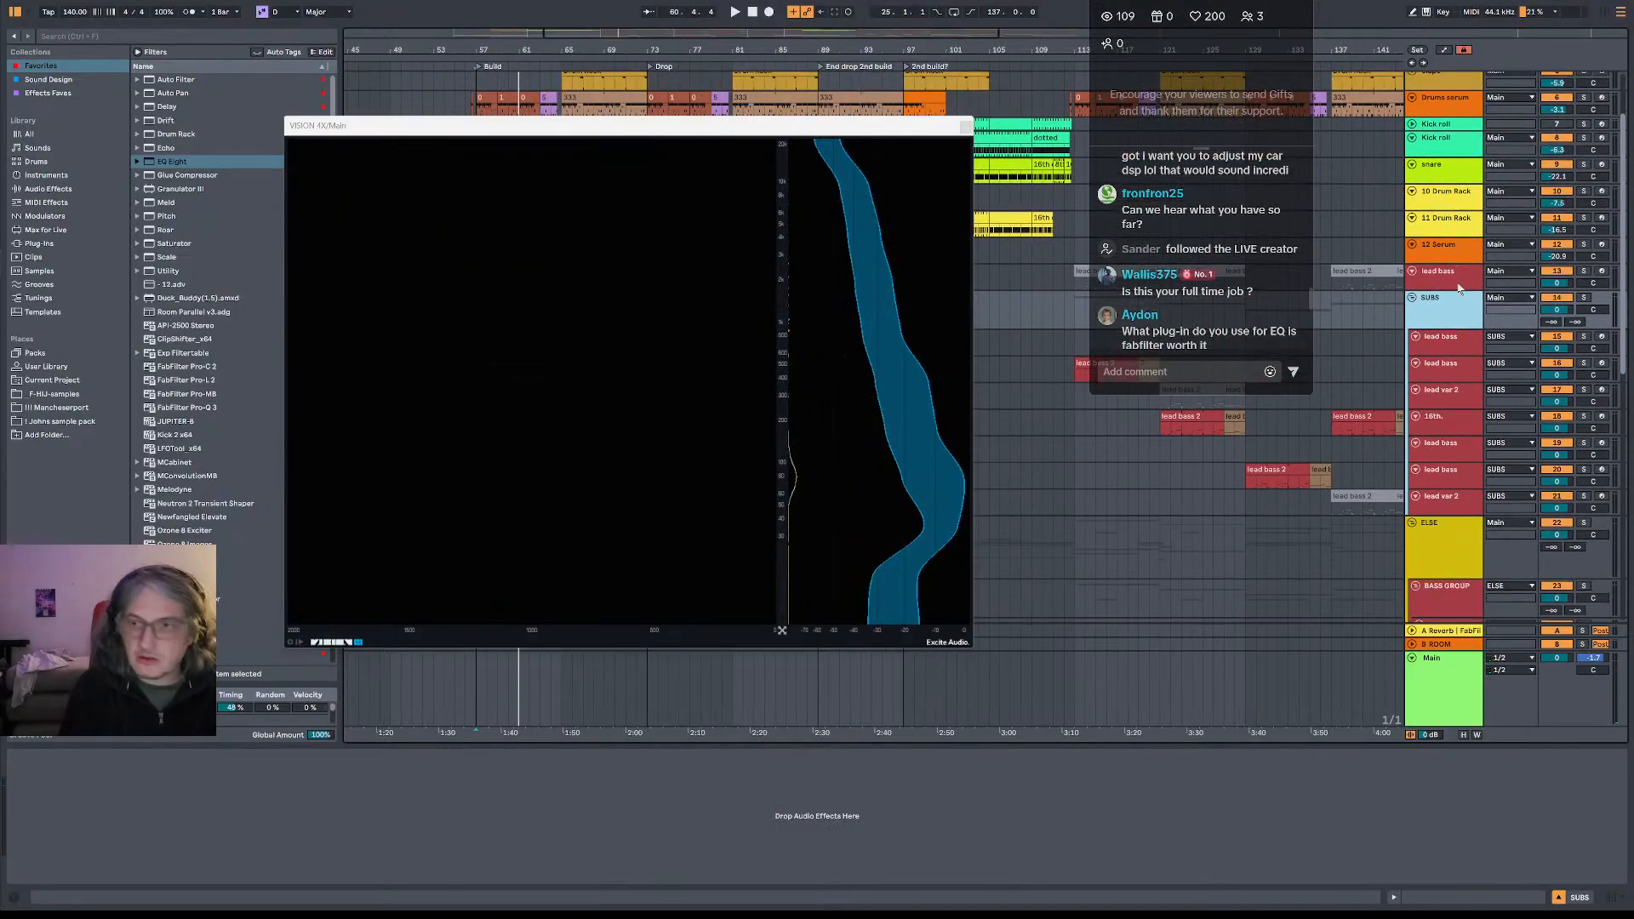
{"action": "scroll", "coordinate": [1457, 279], "scroll_direction": "down", "scroll_amount": 2}
{"action": "left_click", "coordinate": [1463, 533]}
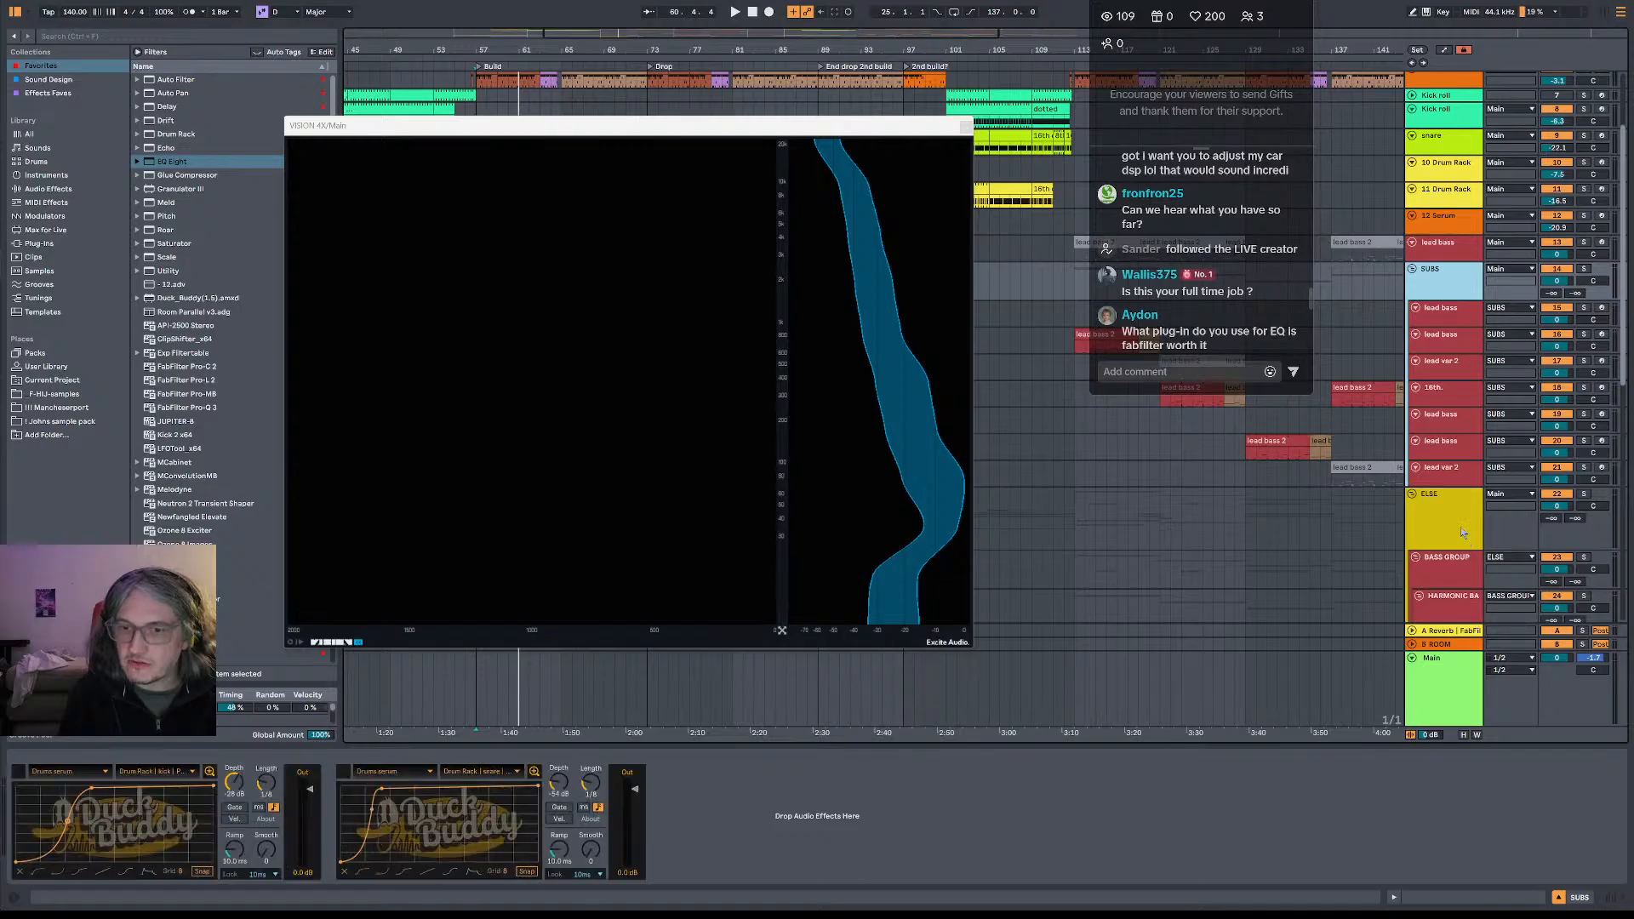
{"action": "key", "text": "space"}
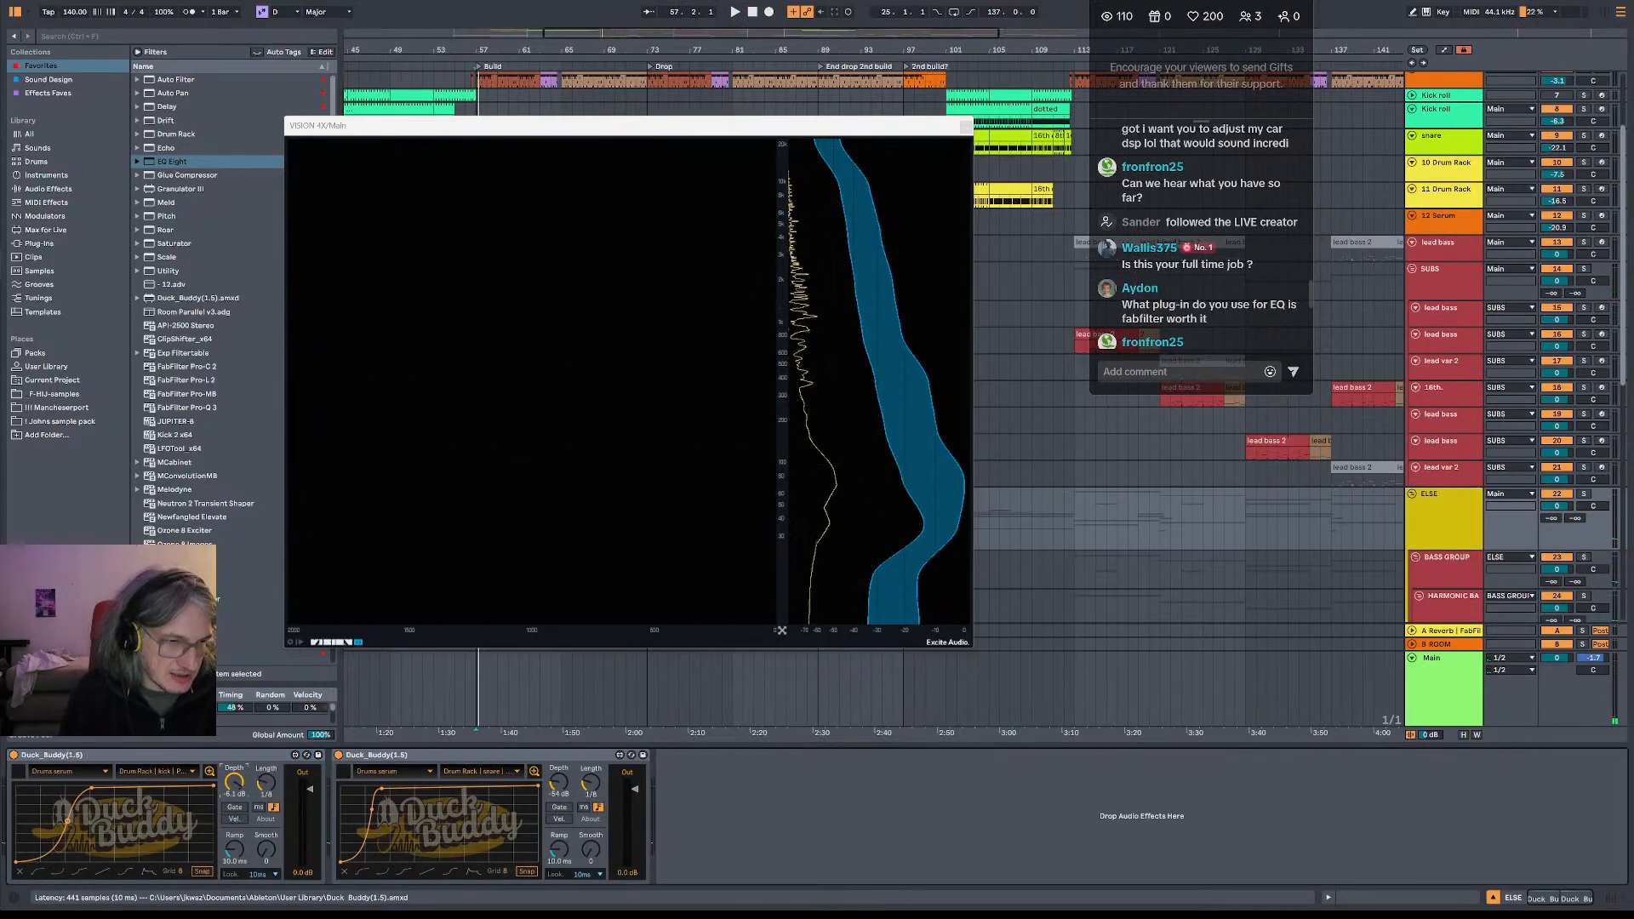
{"action": "key", "text": "space"}
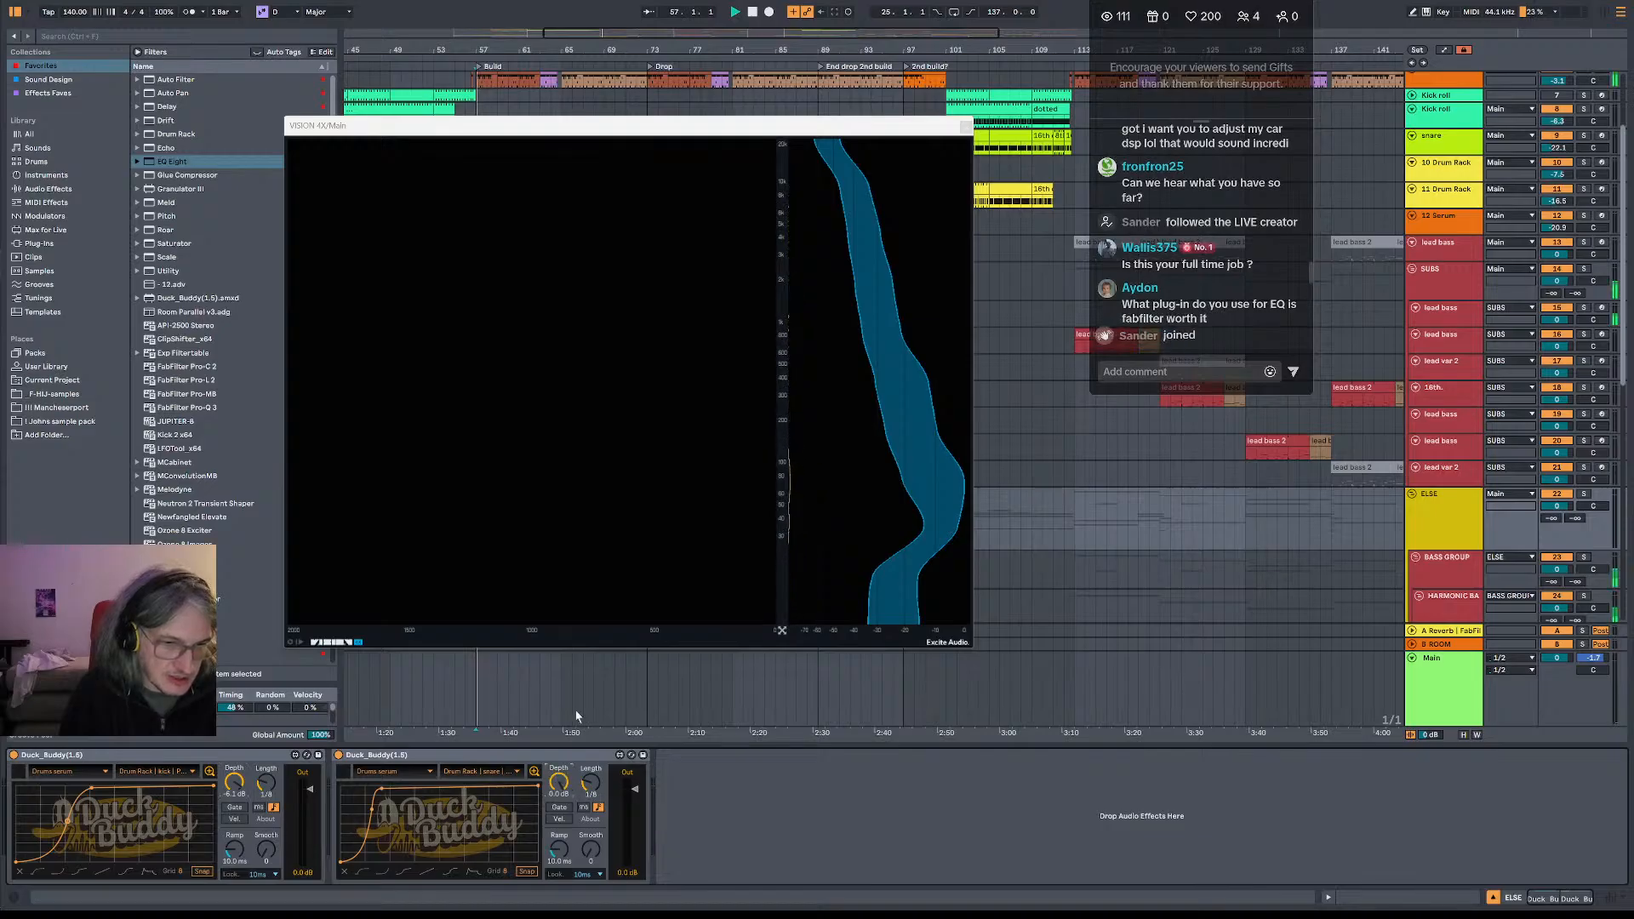
{"action": "left_click_drag", "start_coordinate": [560, 778], "coordinate": [563, 785]}
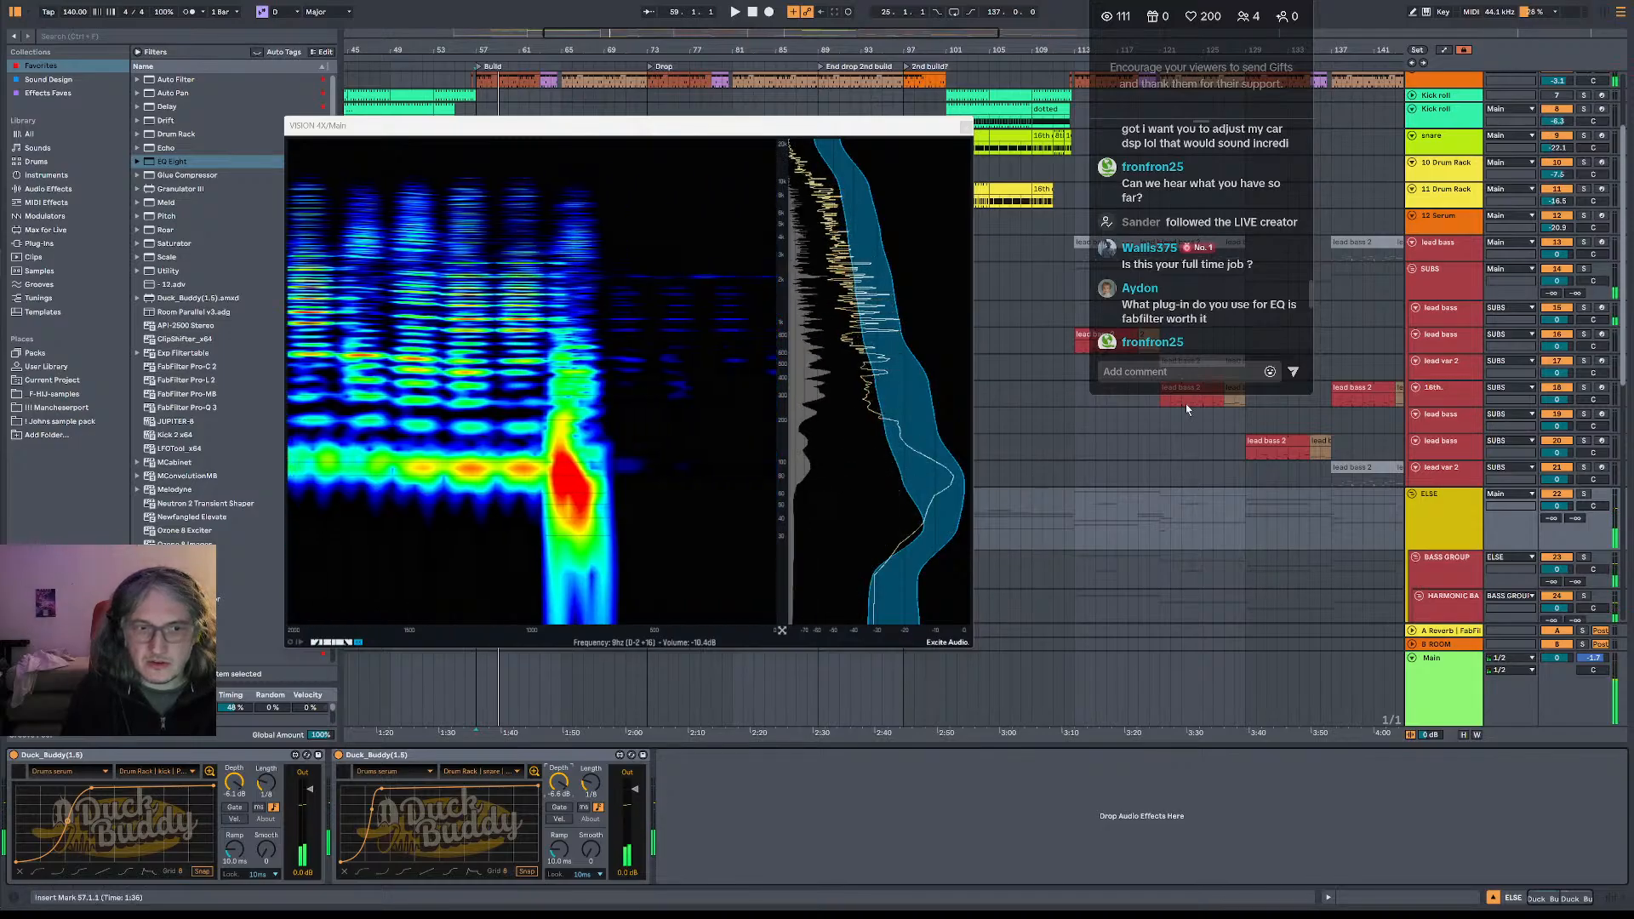
- Select the SUBS group and catch up on the newest viewer comments in the live chat
{"action": "left_click", "coordinate": [1457, 280]}
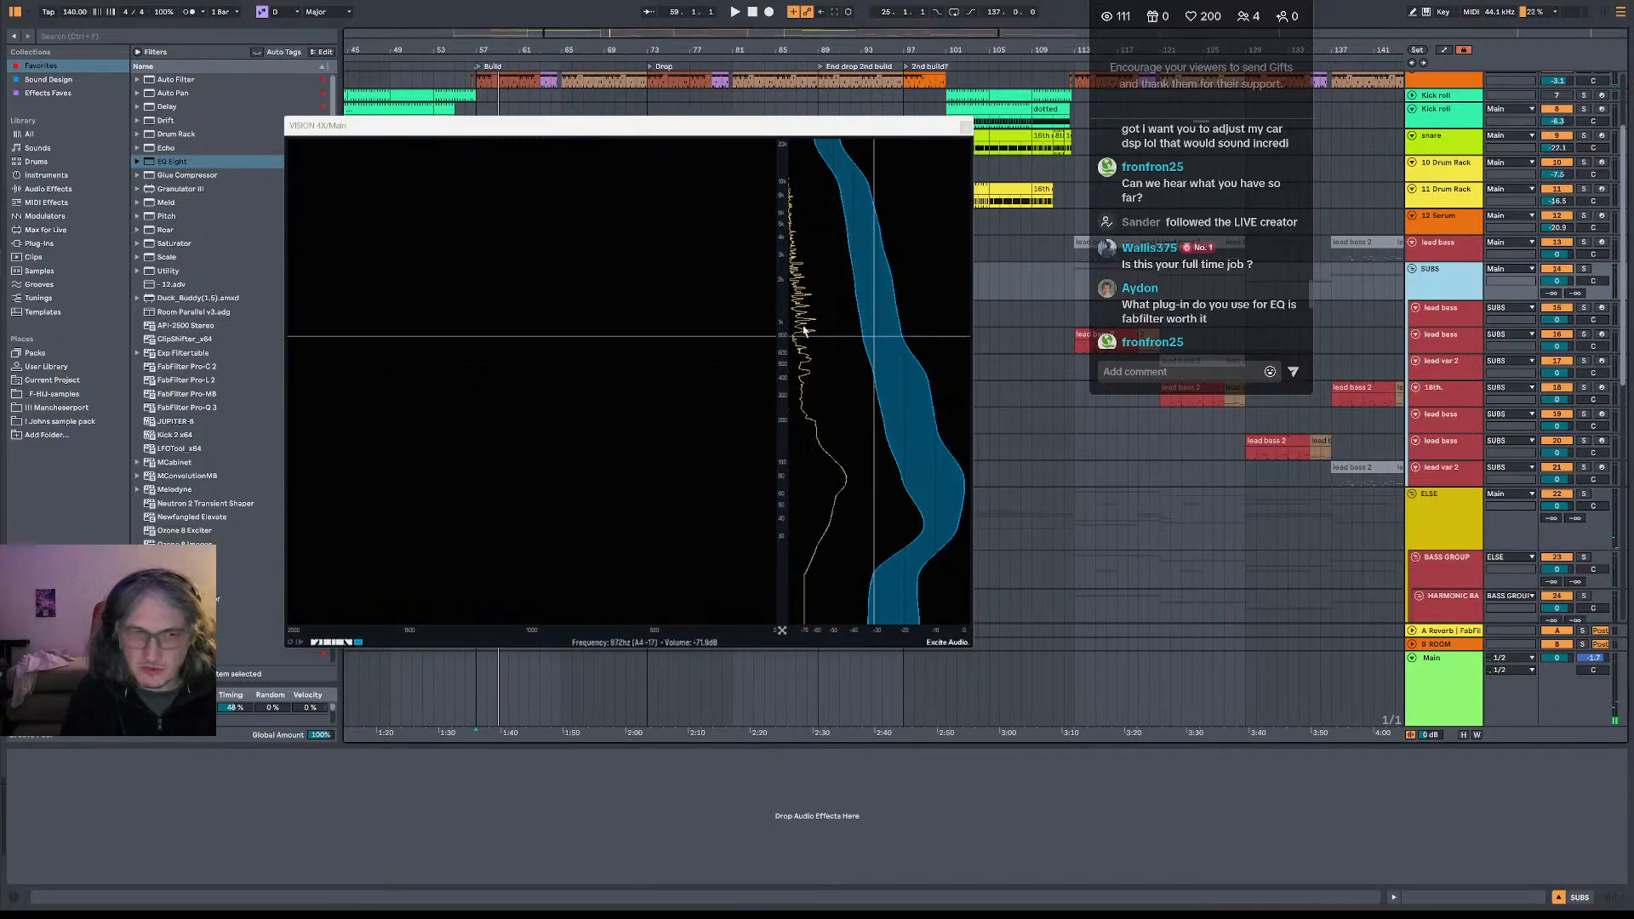
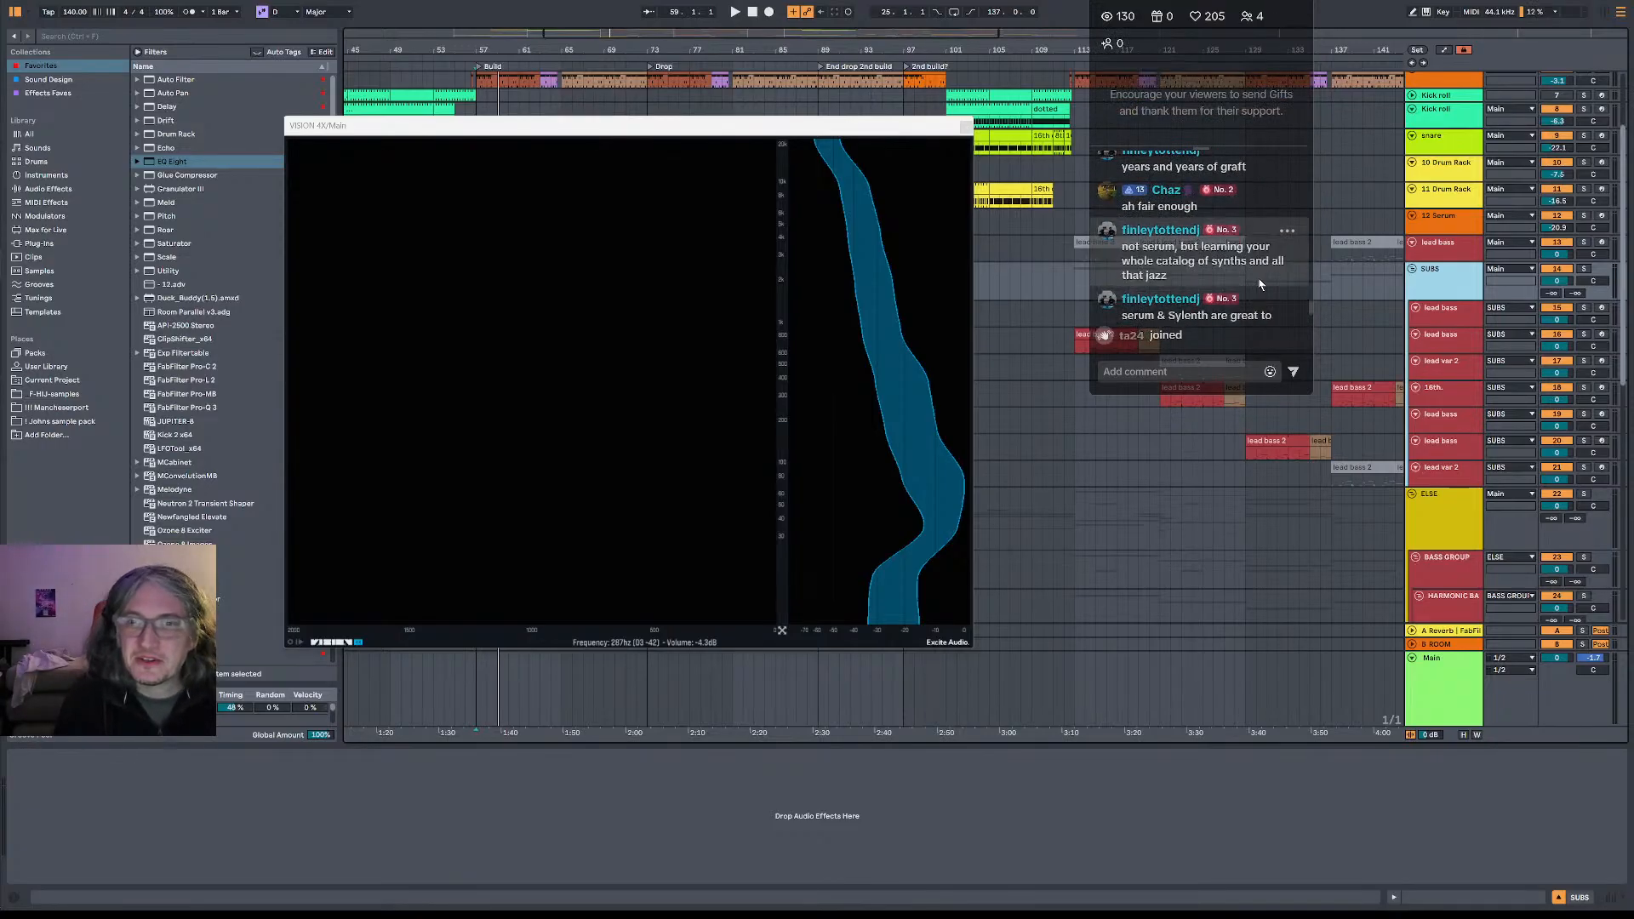
{"action": "scroll", "coordinate": [1244, 311], "scroll_direction": "up", "scroll_amount": 1}
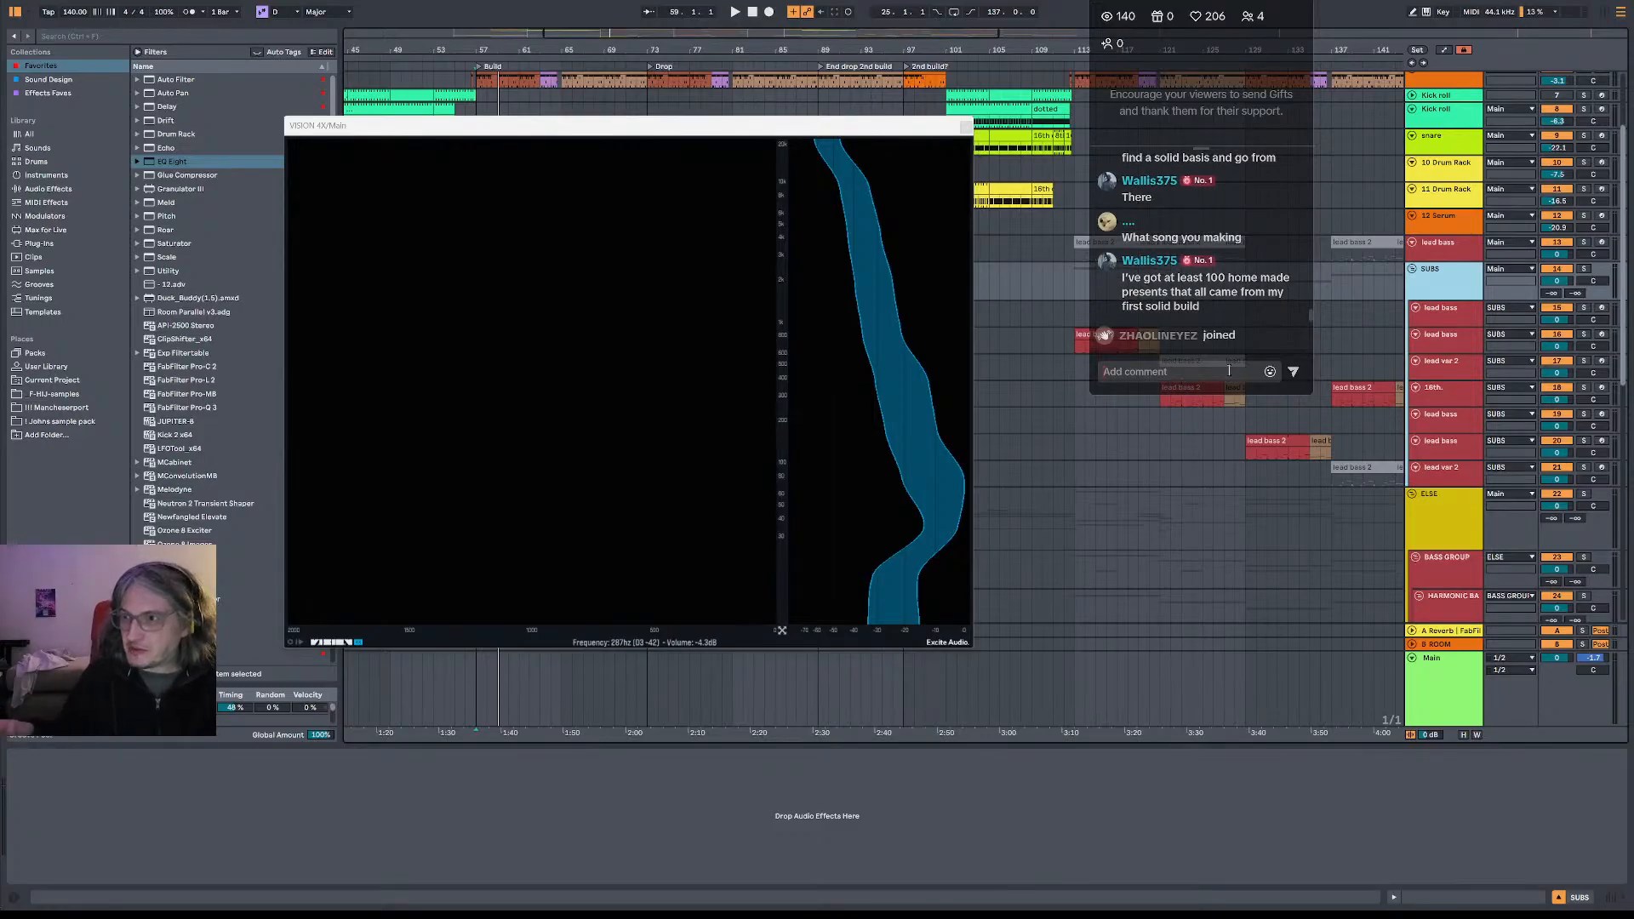
{"action": "left_click", "coordinate": [1229, 371]}
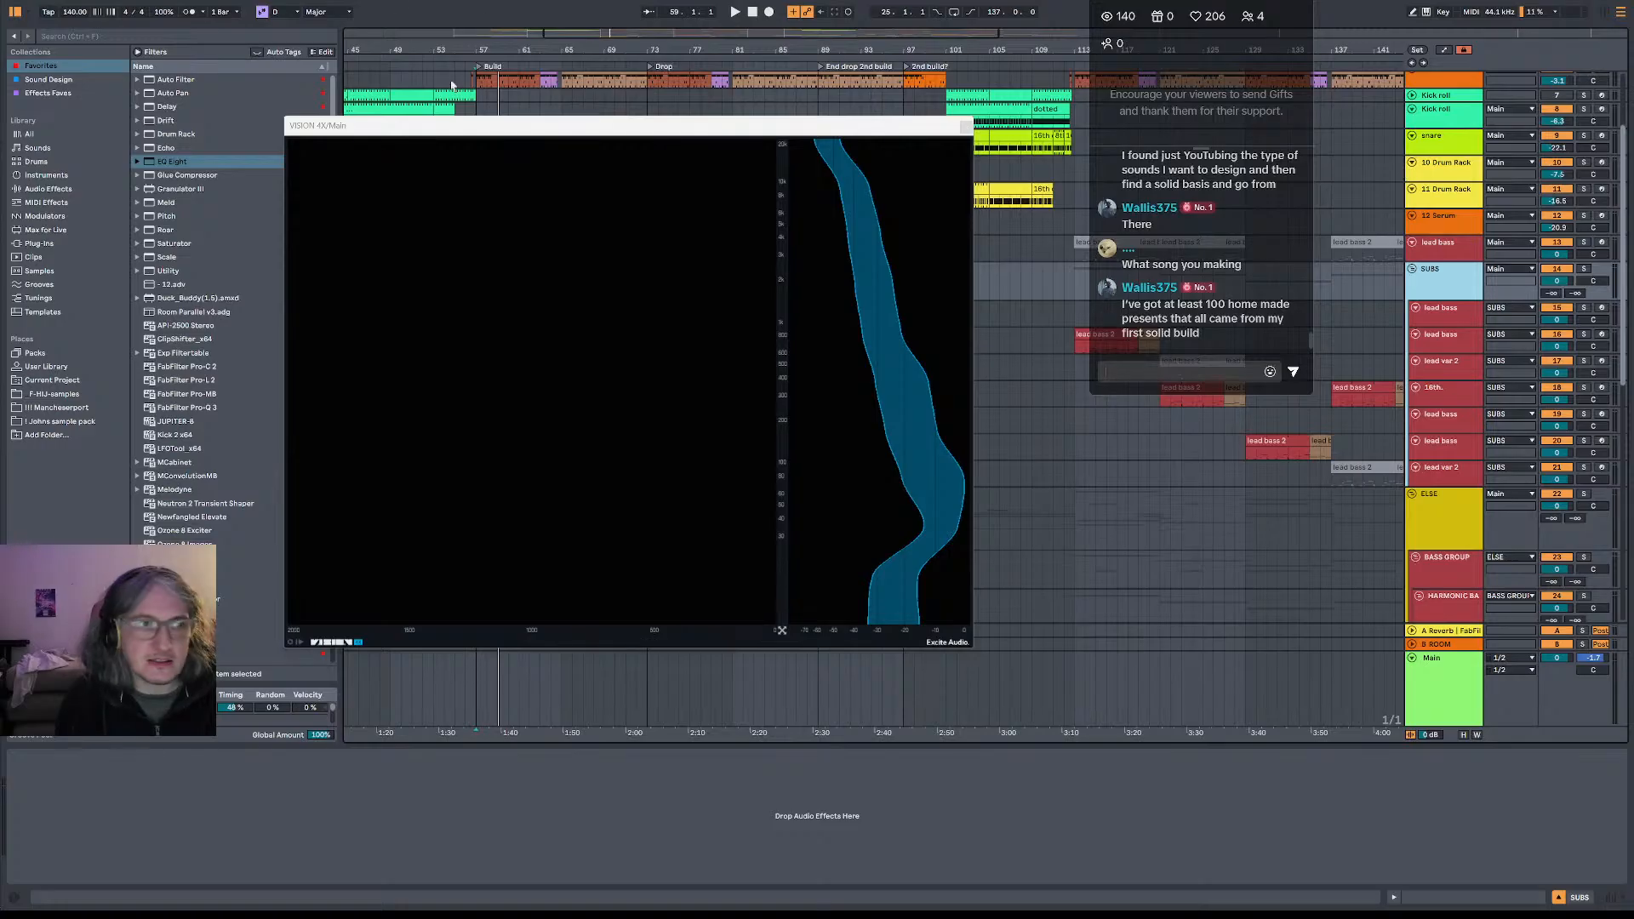
- Play the mix around the Build marker to check its spectrum in VISION 4X, and return the insert position to bar 57
{"action": "left_click", "coordinate": [478, 109]}
{"action": "key", "text": "space"}
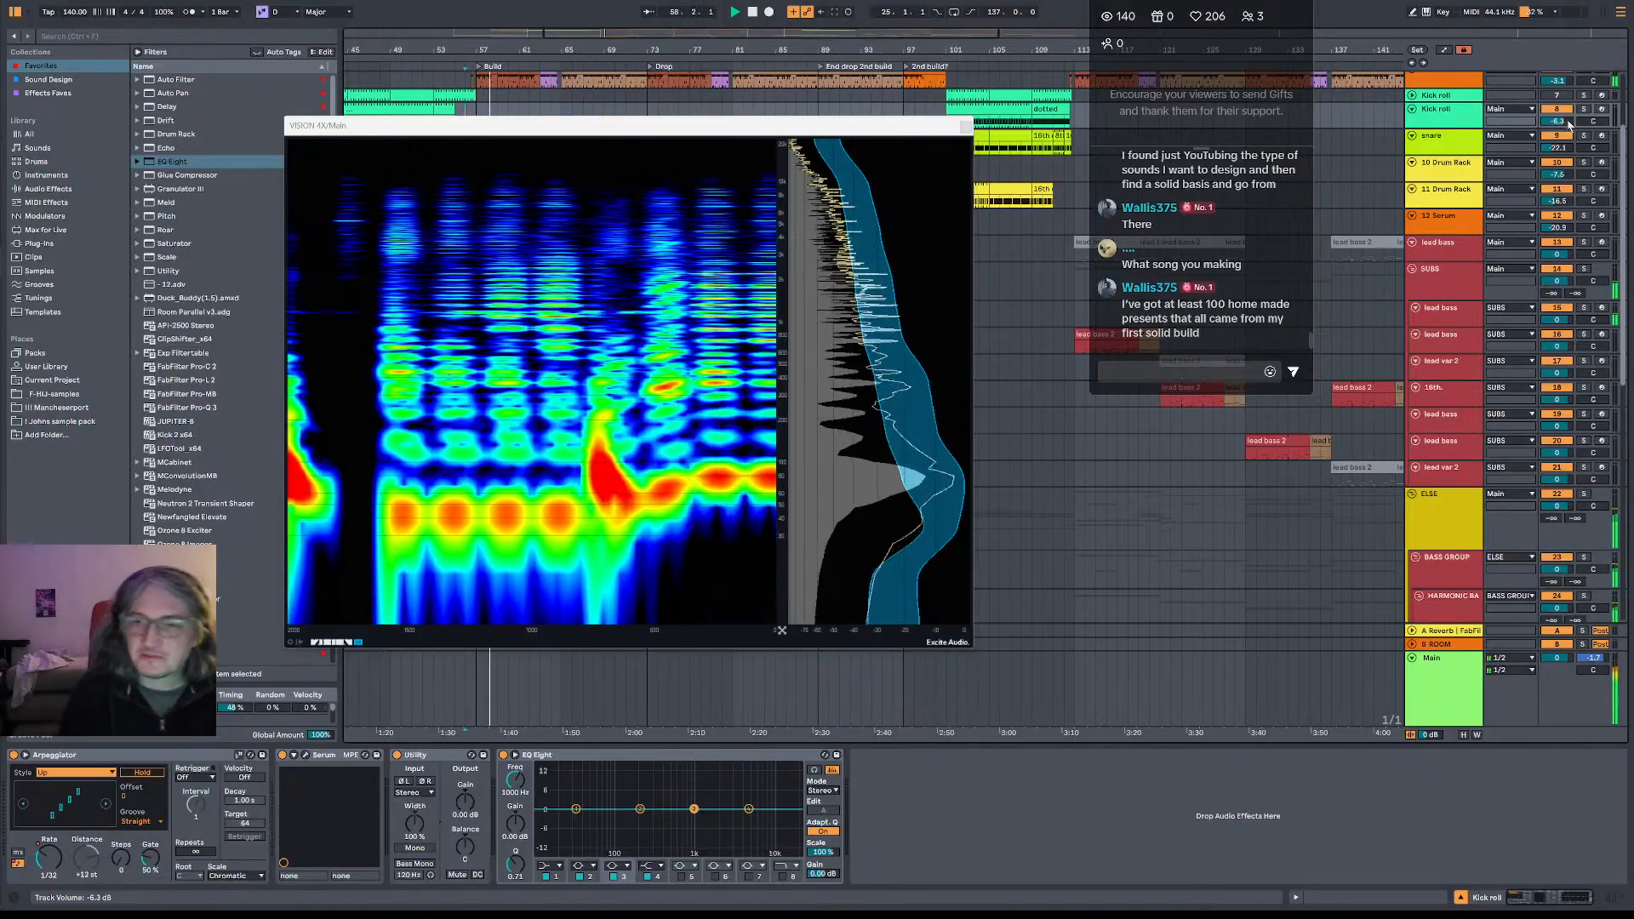
{"action": "key", "text": "space"}
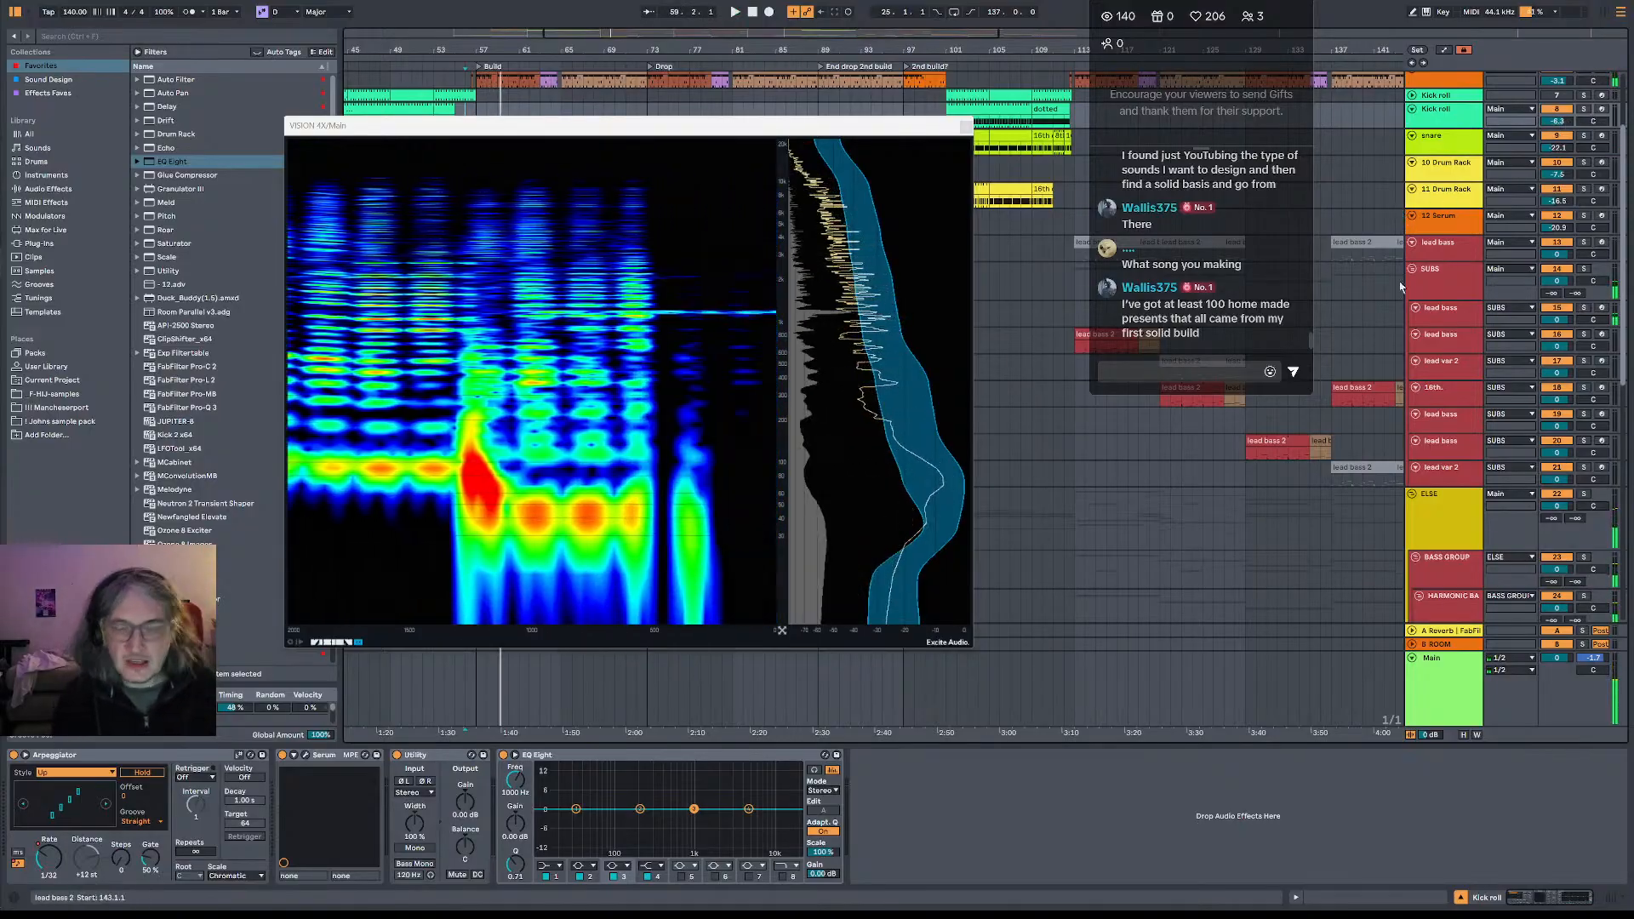
{"action": "left_click", "coordinate": [1451, 293]}
{"action": "key", "text": "space"}
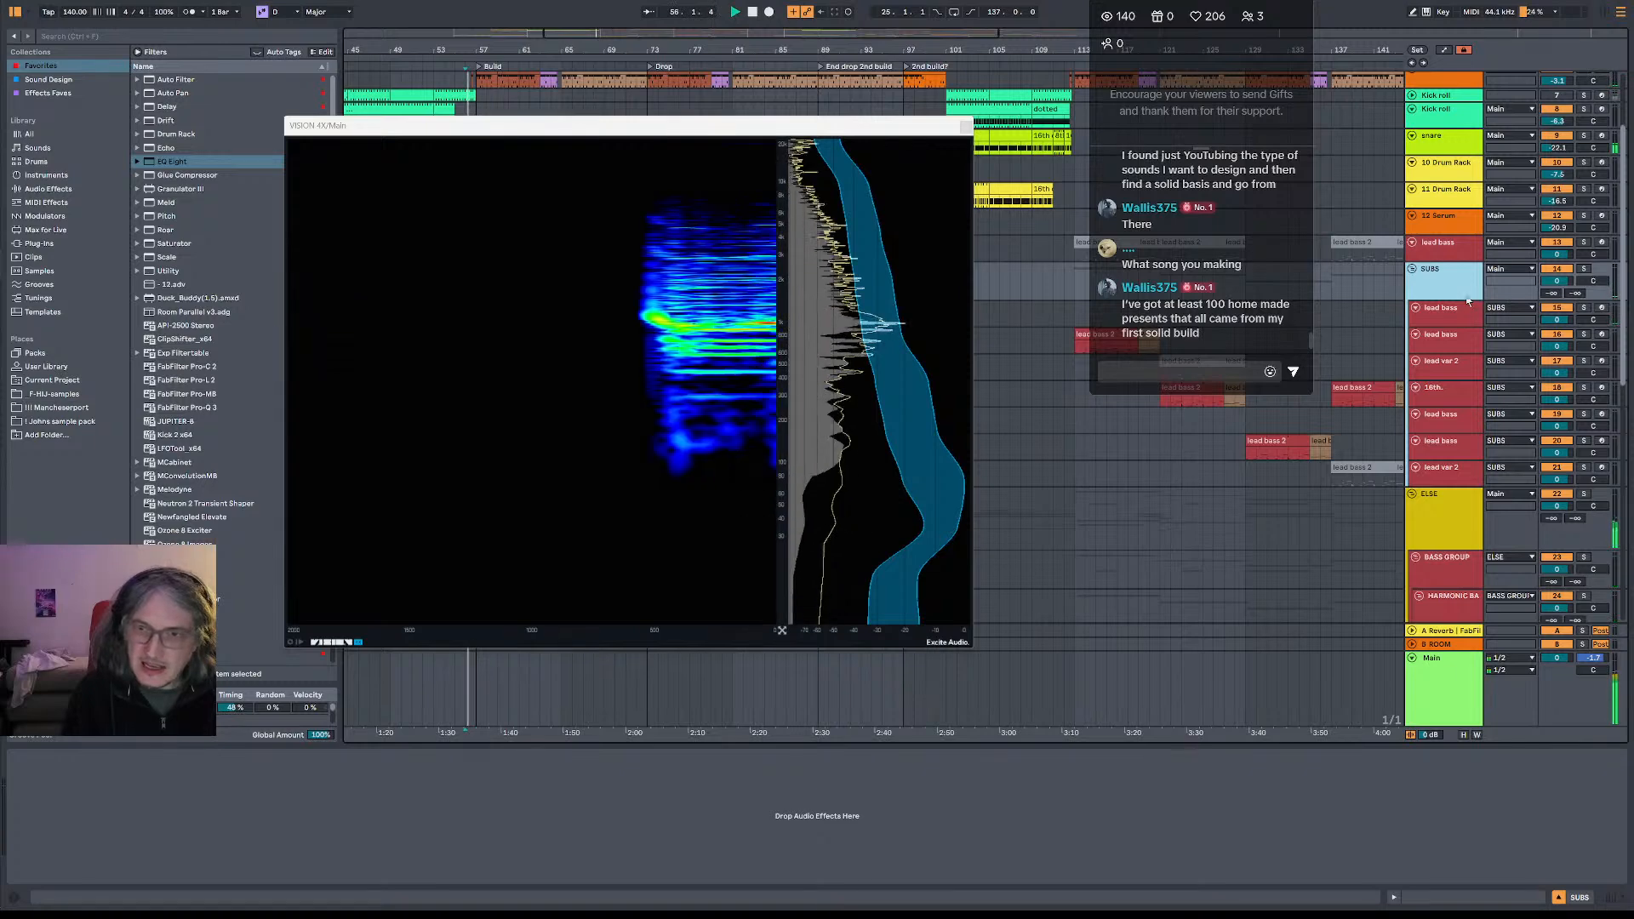
{"action": "left_click", "coordinate": [477, 106]}
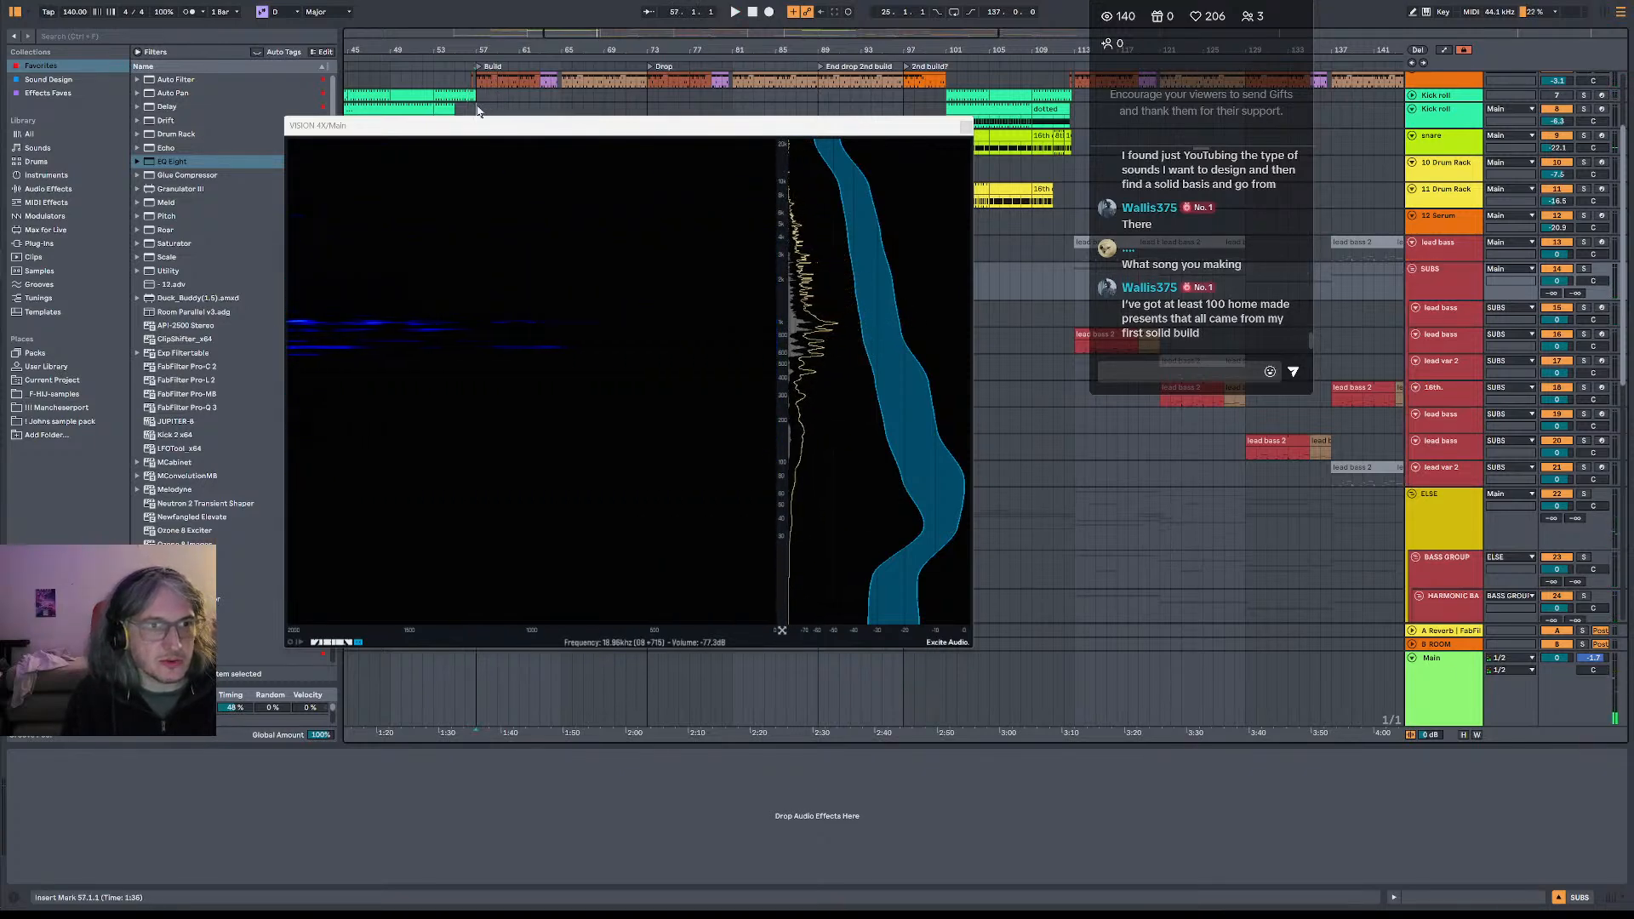
- Solo the ELSE group and the HARMONIC BASS group inside it, and play them to examine their low end in VISION 4X
{"action": "left_click", "coordinate": [1495, 289]}
{"action": "left_click", "coordinate": [1316, 526]}
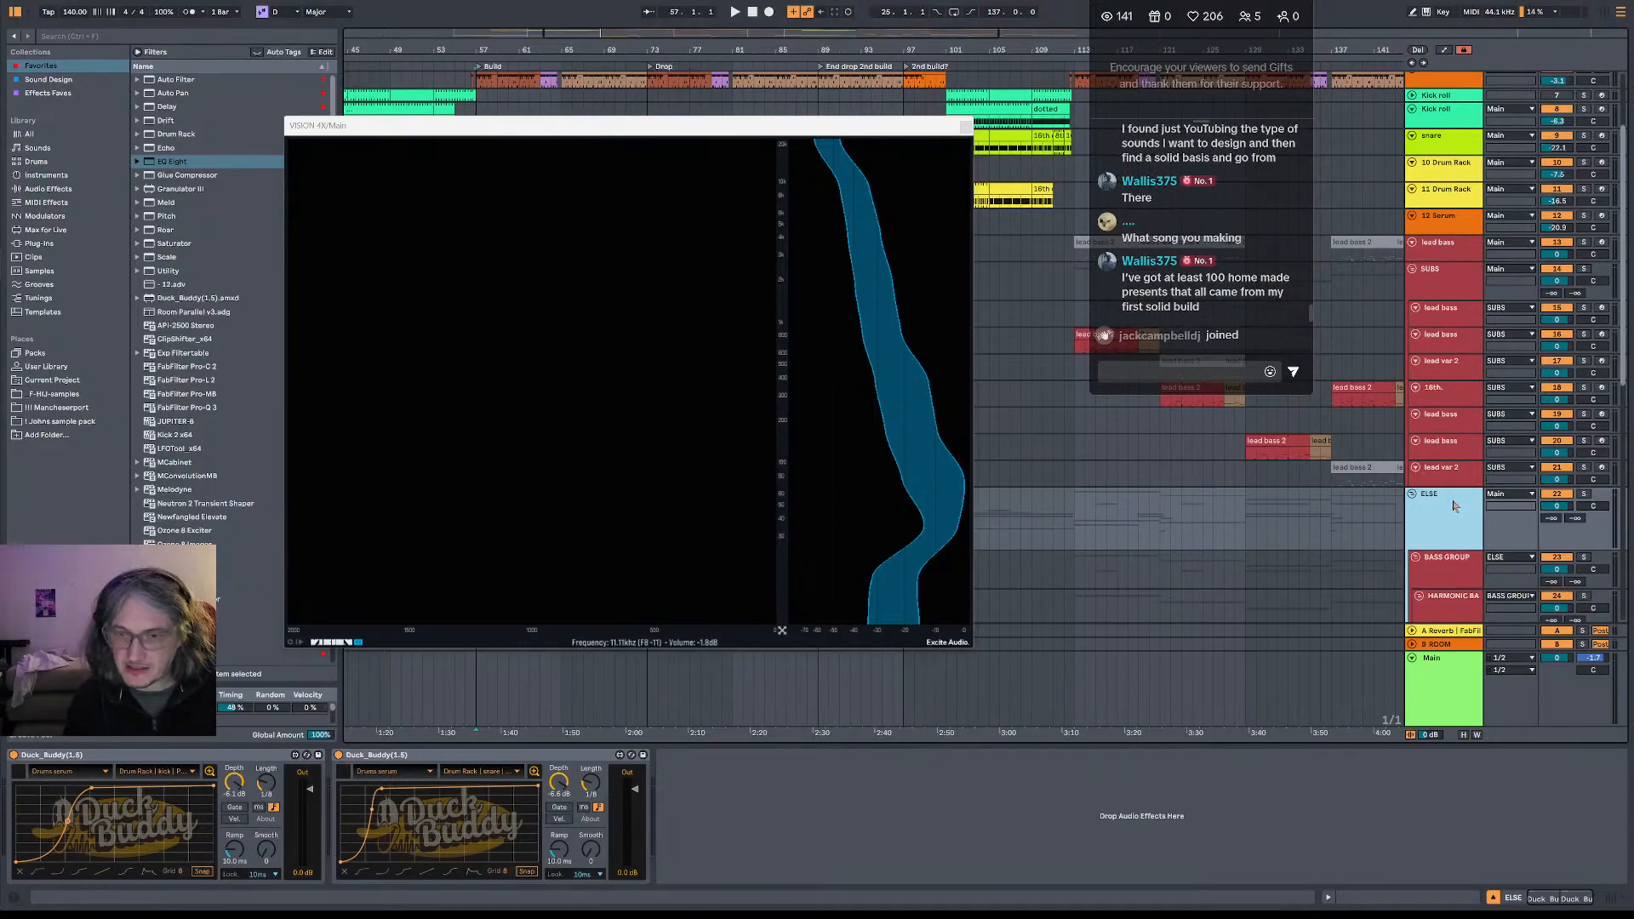
{"action": "key", "text": "space"}
{"action": "key", "text": "space"}
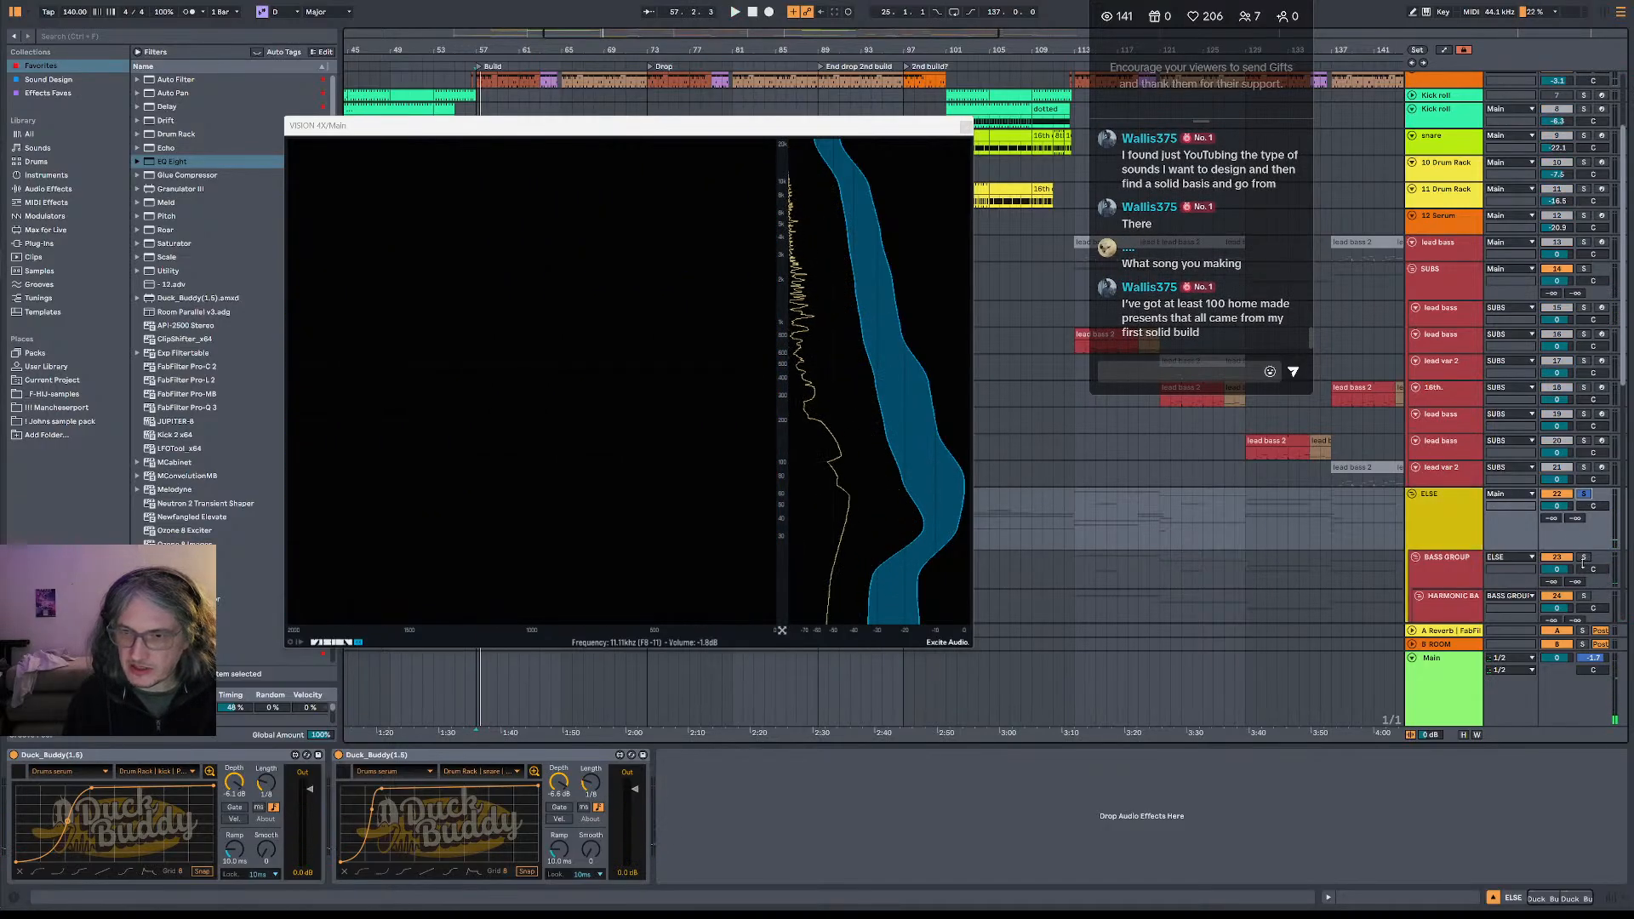
{"action": "left_click", "coordinate": [1585, 495]}
{"action": "scroll", "coordinate": [1585, 520], "scroll_direction": "down", "scroll_amount": 1}
{"action": "left_click", "coordinate": [1585, 524]}
{"action": "key", "text": "space"}
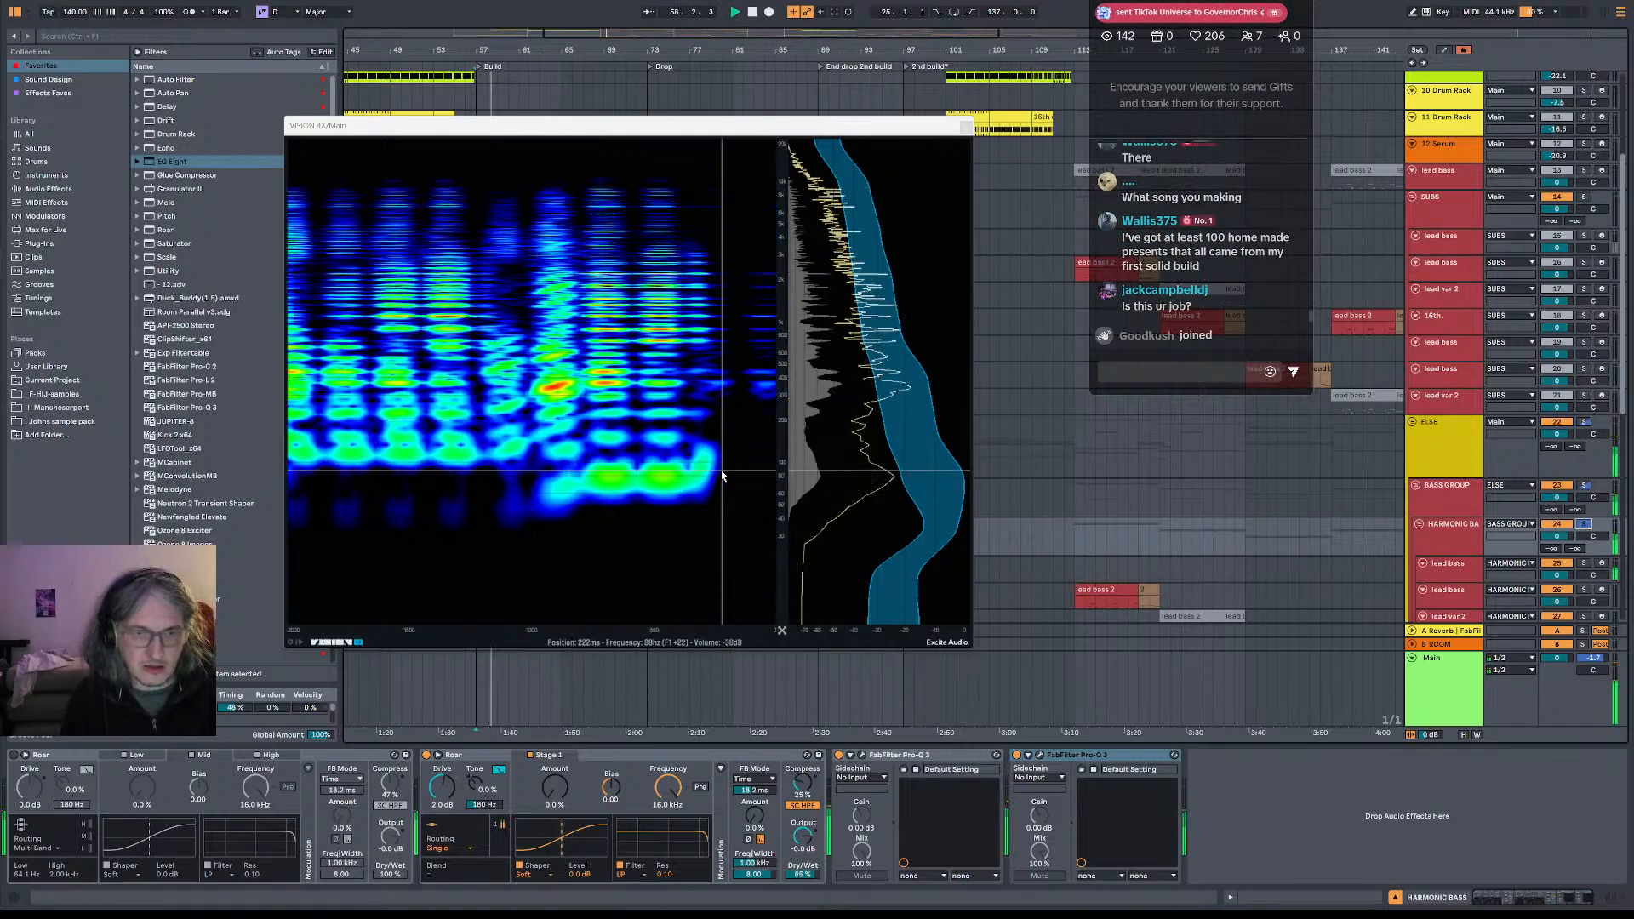
{"action": "key", "text": "space"}
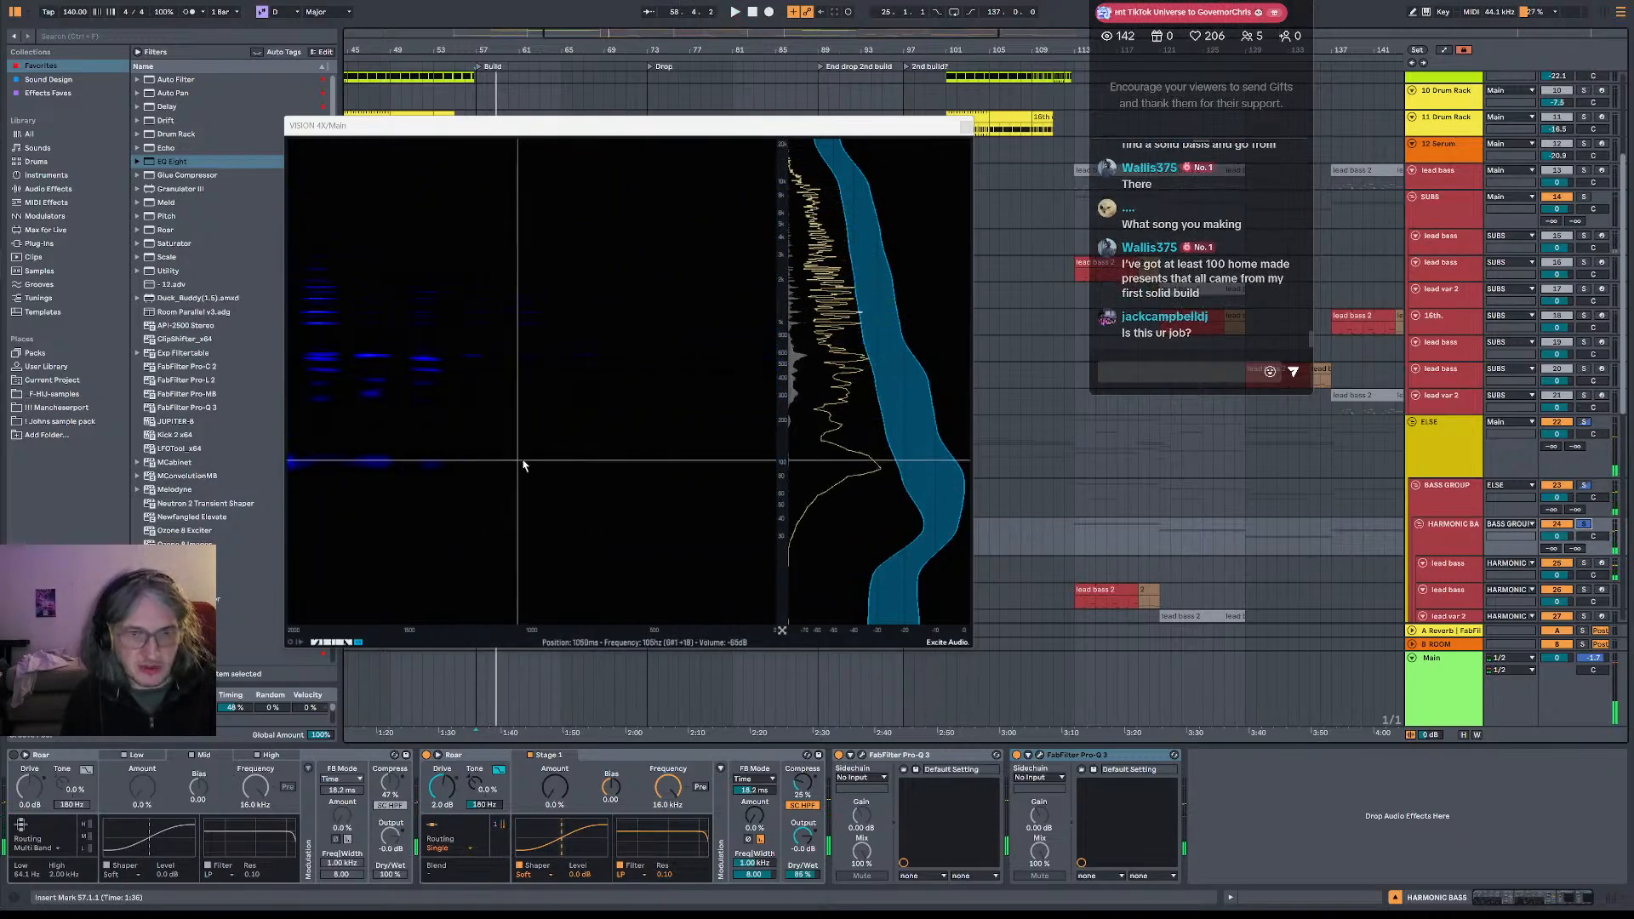
- Open the second Pro-Q 3 on HARMONIC BASS and separate its window from VISION 4X so the low cut curve is visible
{"action": "left_click", "coordinate": [1465, 532]}
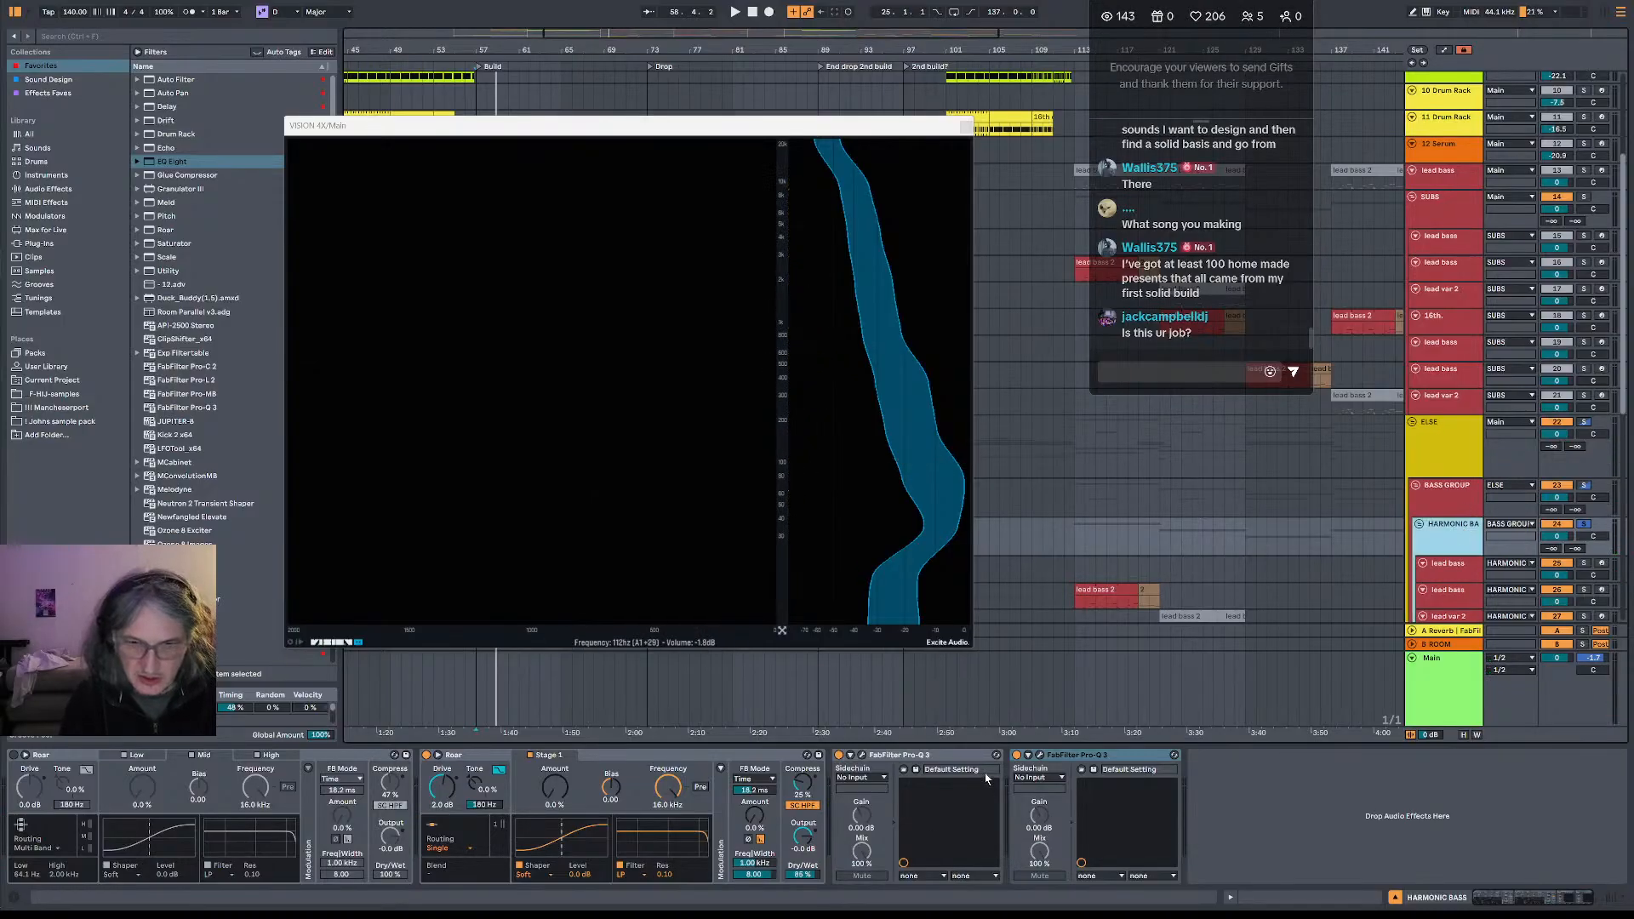
{"action": "left_click", "coordinate": [1040, 756]}
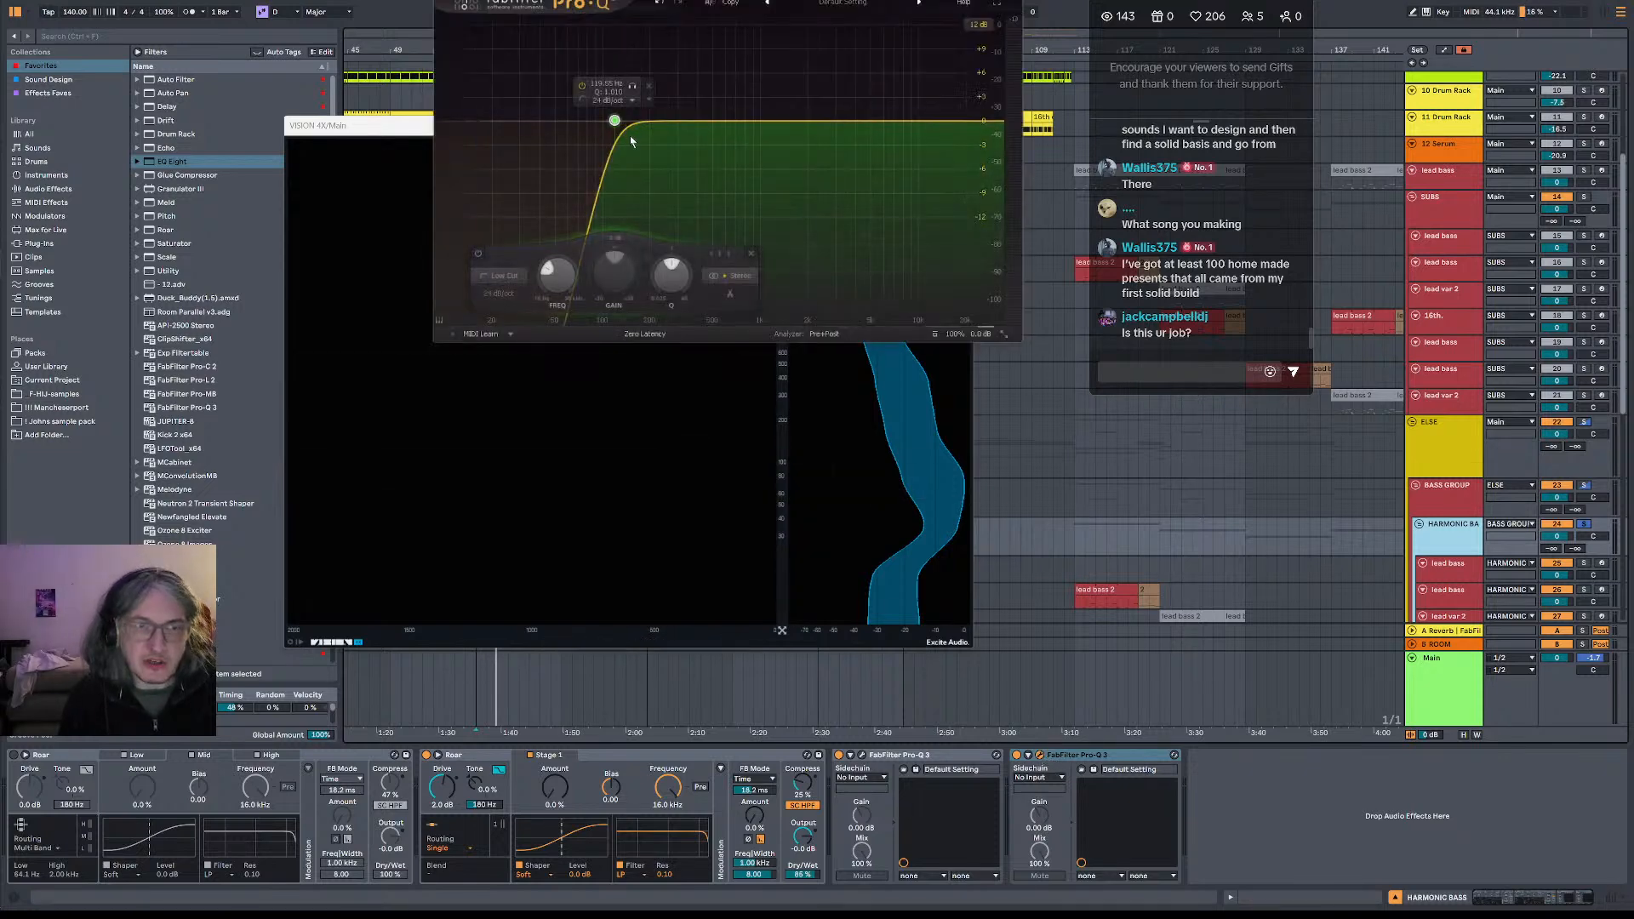
{"action": "left_click_drag", "start_coordinate": [652, 0], "coordinate": [833, 202]}
{"action": "key", "text": "space"}
{"action": "left_click_drag", "start_coordinate": [661, 128], "coordinate": [593, 565]}
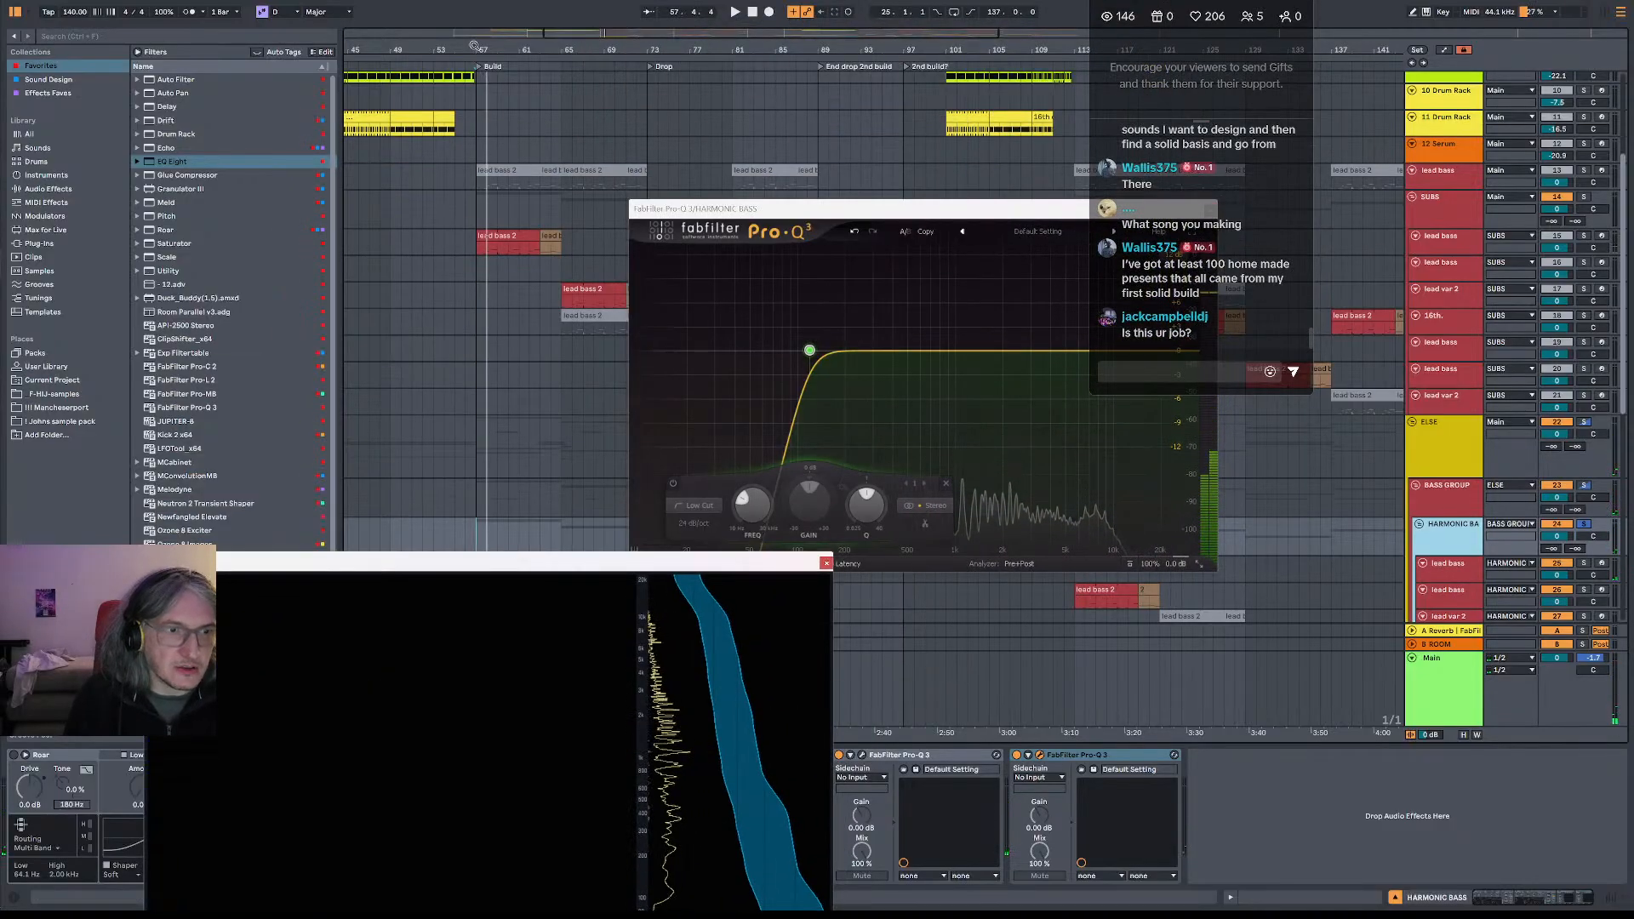
- Play the soloed bass from the Build marker with Pro-Q 3 placed above VISION 4X, comparing the low cut with the spectrum
{"action": "scroll", "coordinate": [502, 177], "scroll_direction": "up", "scroll_amount": 5}
{"action": "left_click", "coordinate": [489, 249]}
{"action": "key", "text": "space"}
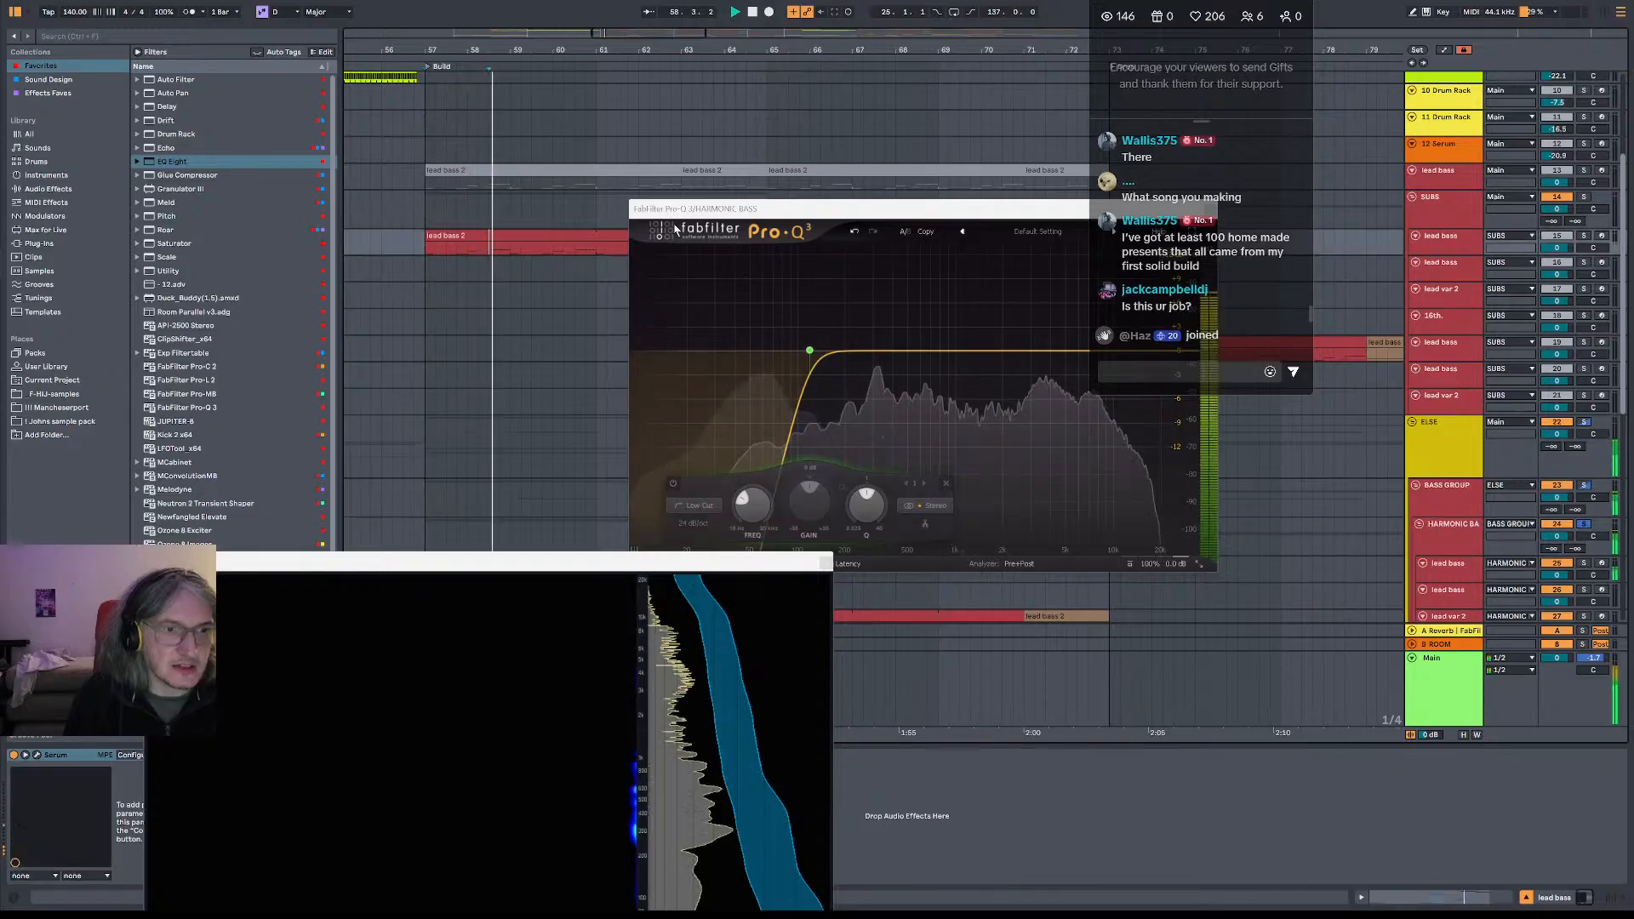
{"action": "left_click", "coordinate": [766, 212]}
{"action": "left_click_drag", "start_coordinate": [767, 212], "coordinate": [650, 23]}
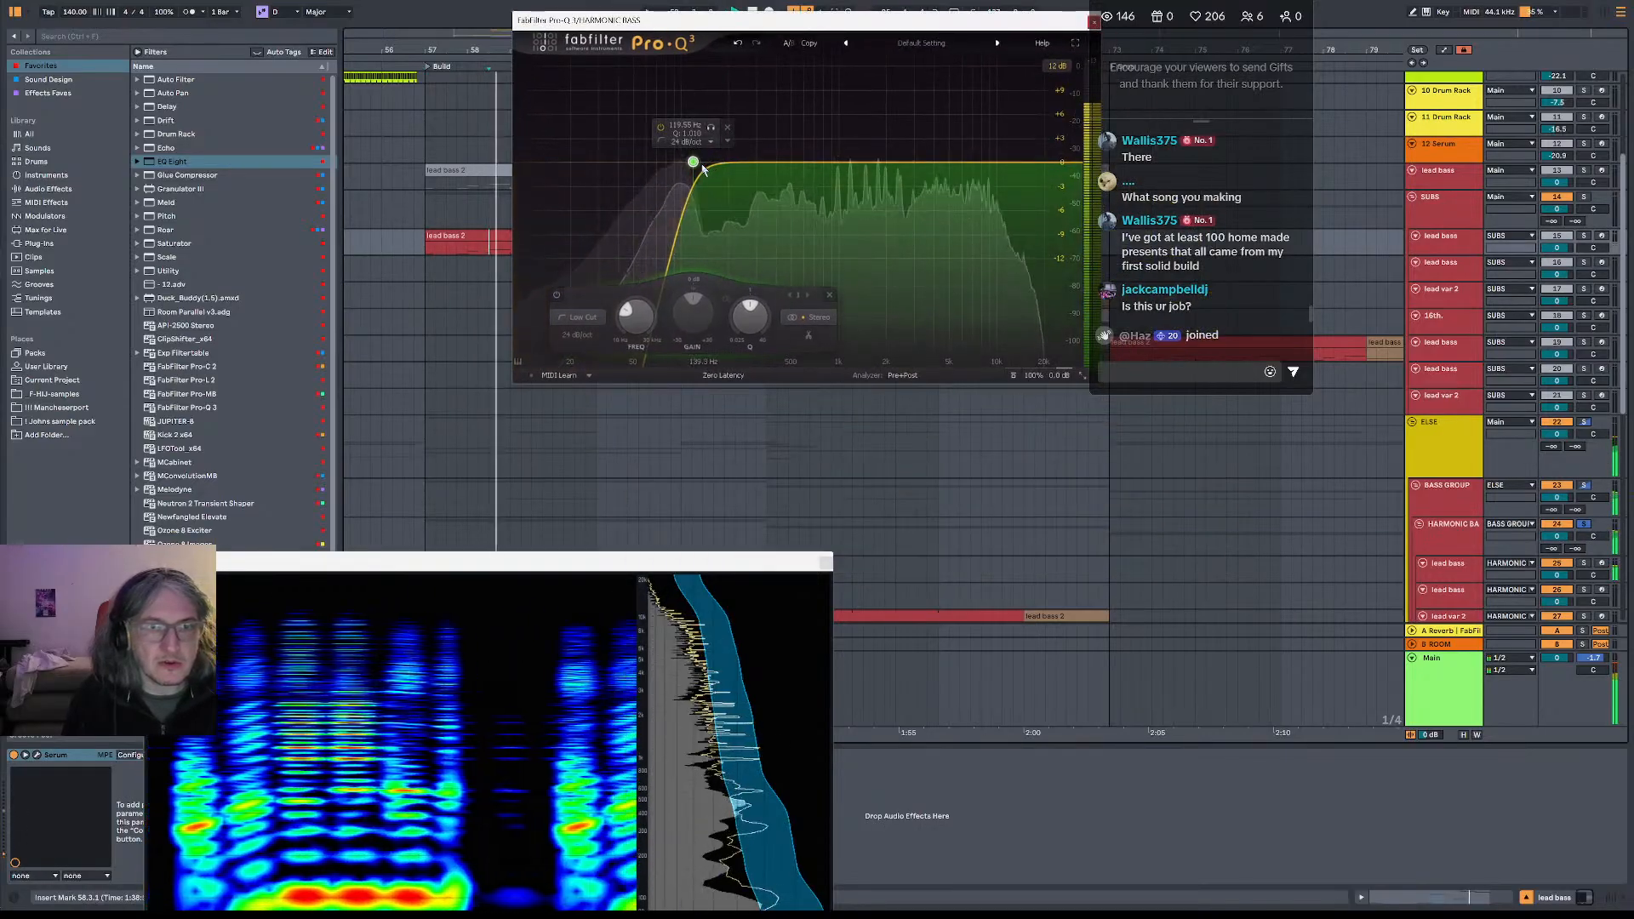
{"action": "left_click_drag", "start_coordinate": [738, 557], "coordinate": [870, 376]}
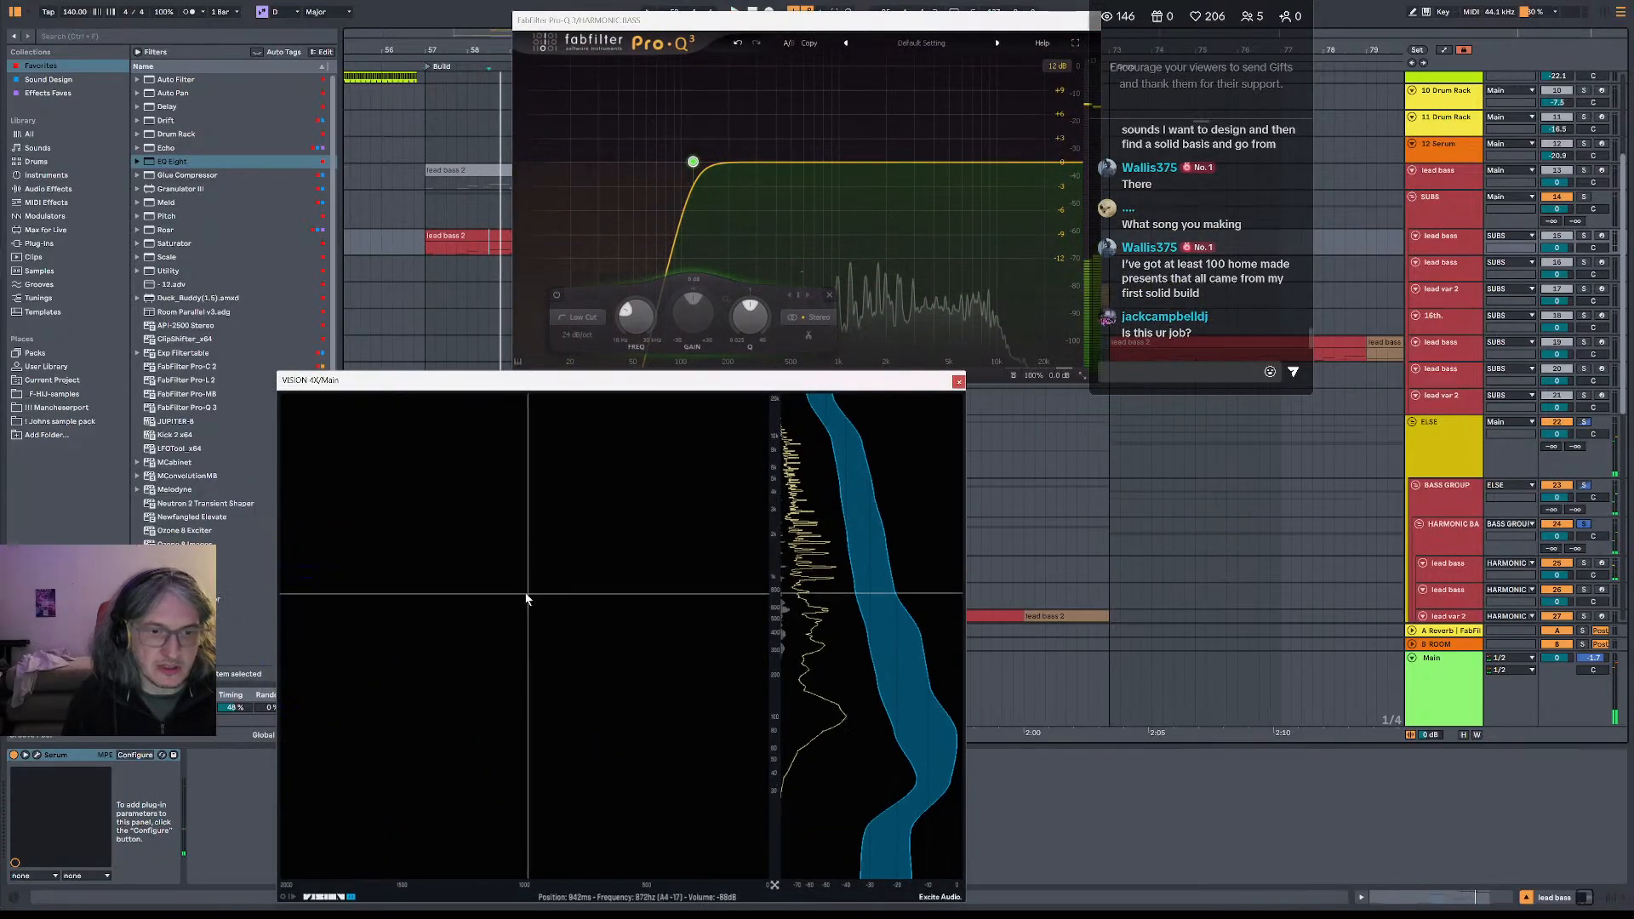
{"action": "key", "text": "space"}
{"action": "key", "text": "space"}
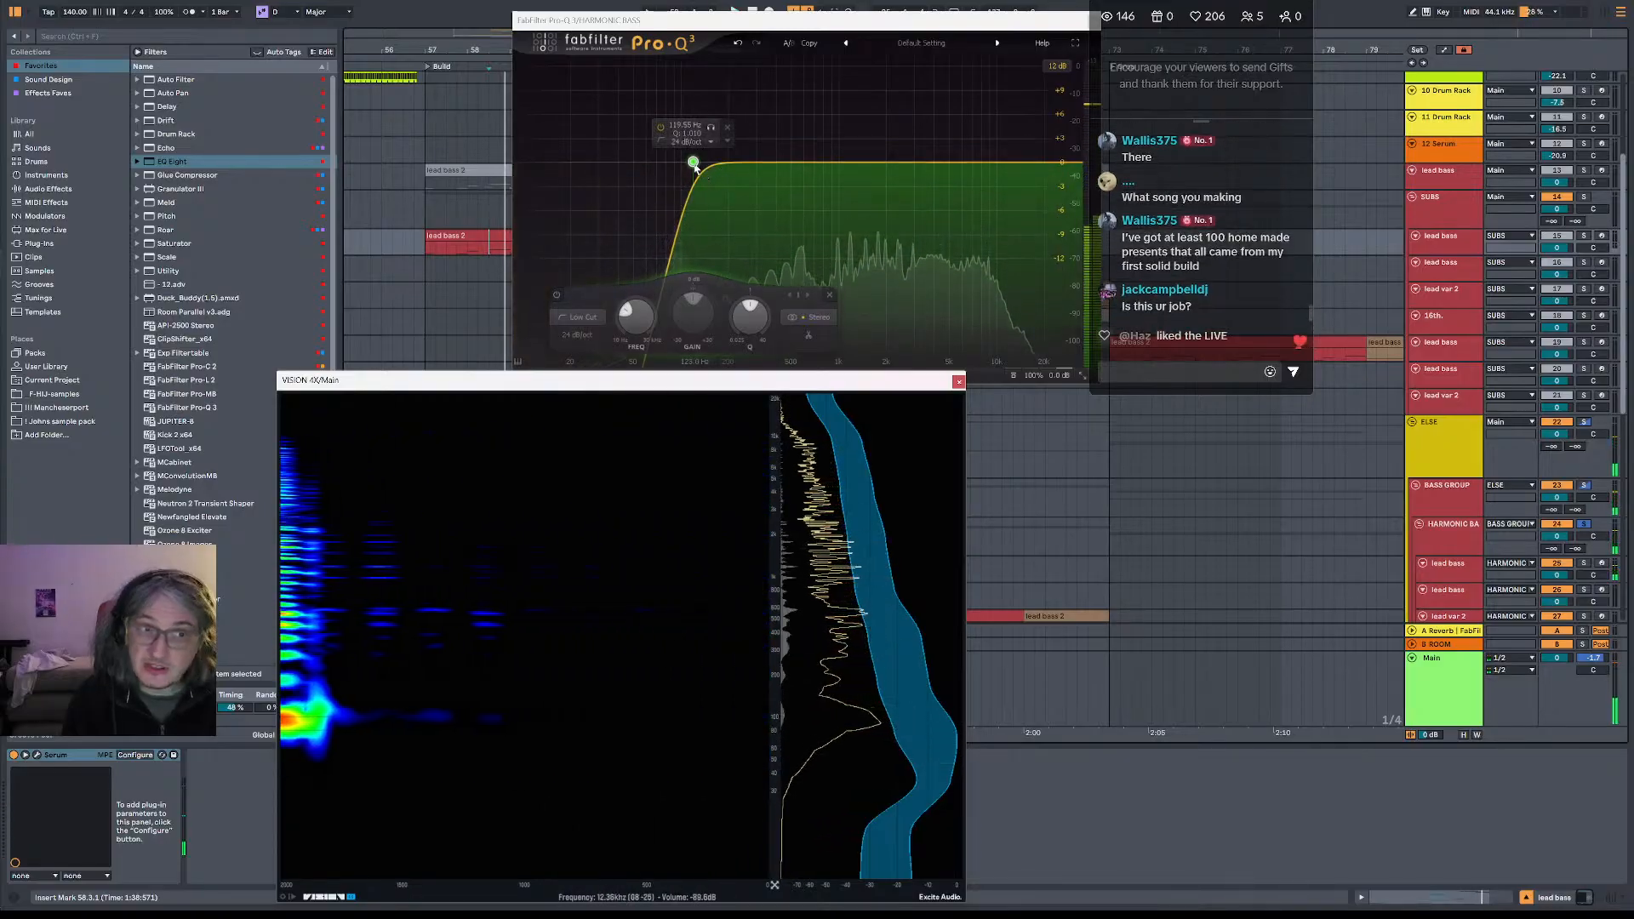
- Raise HARMONIC BASS's Pro-Q 3 low cut to about 194 Hz, playing the soloed bass to check the result
{"action": "left_click_drag", "start_coordinate": [694, 158], "coordinate": [730, 157]}
{"action": "key", "text": "space"}
{"action": "key", "text": "space"}
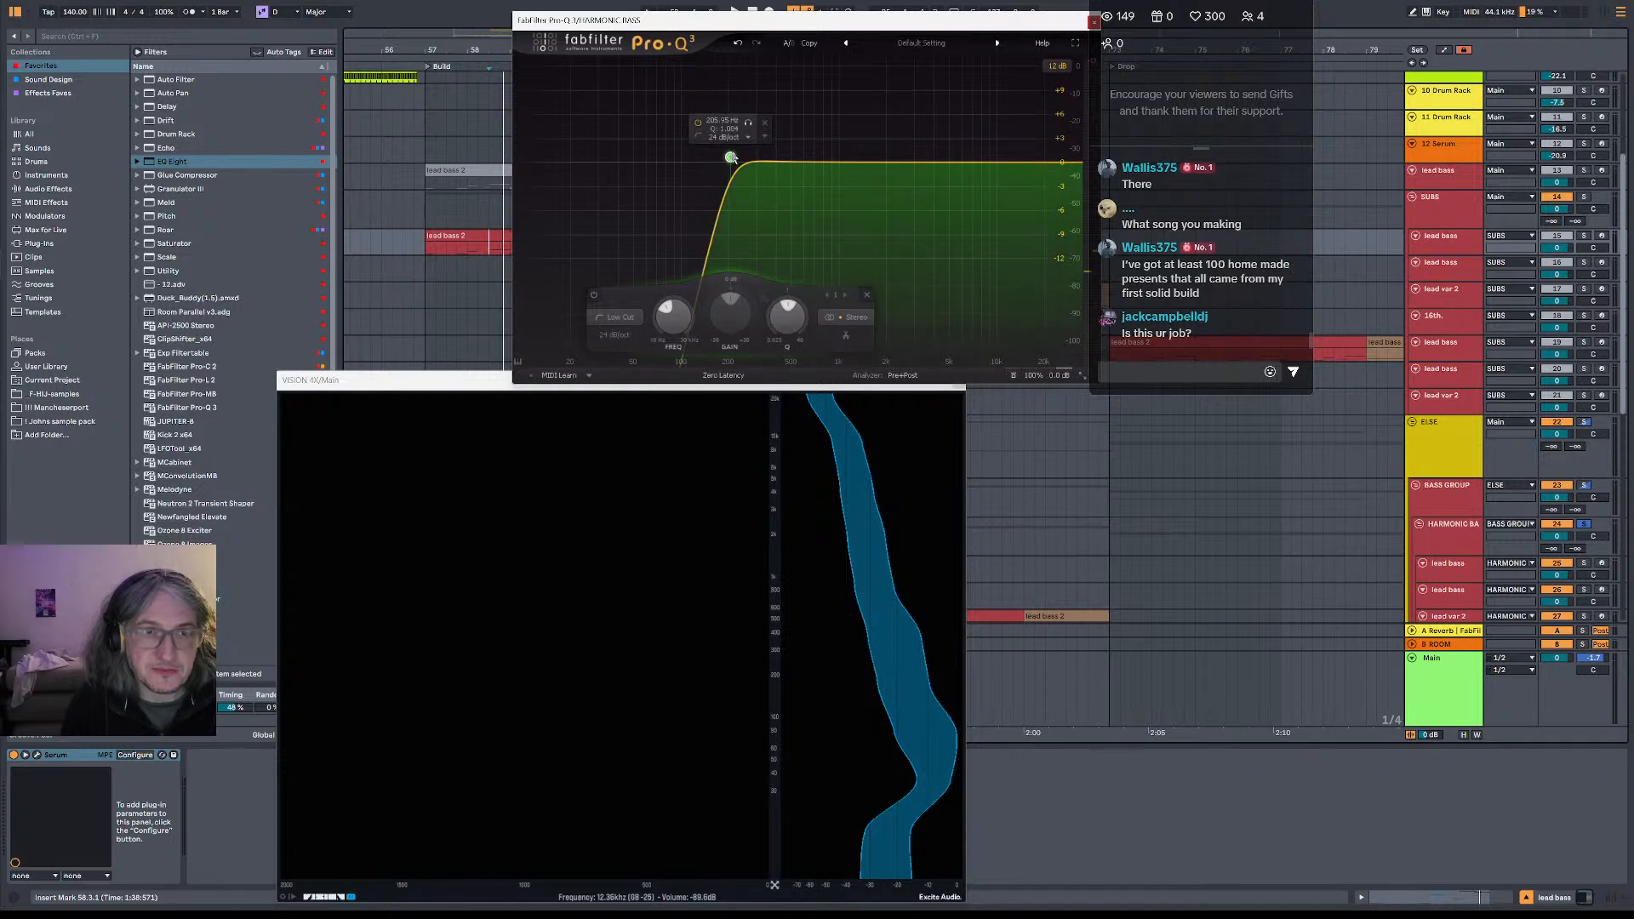
{"action": "left_click_drag", "start_coordinate": [731, 161], "coordinate": [728, 160]}
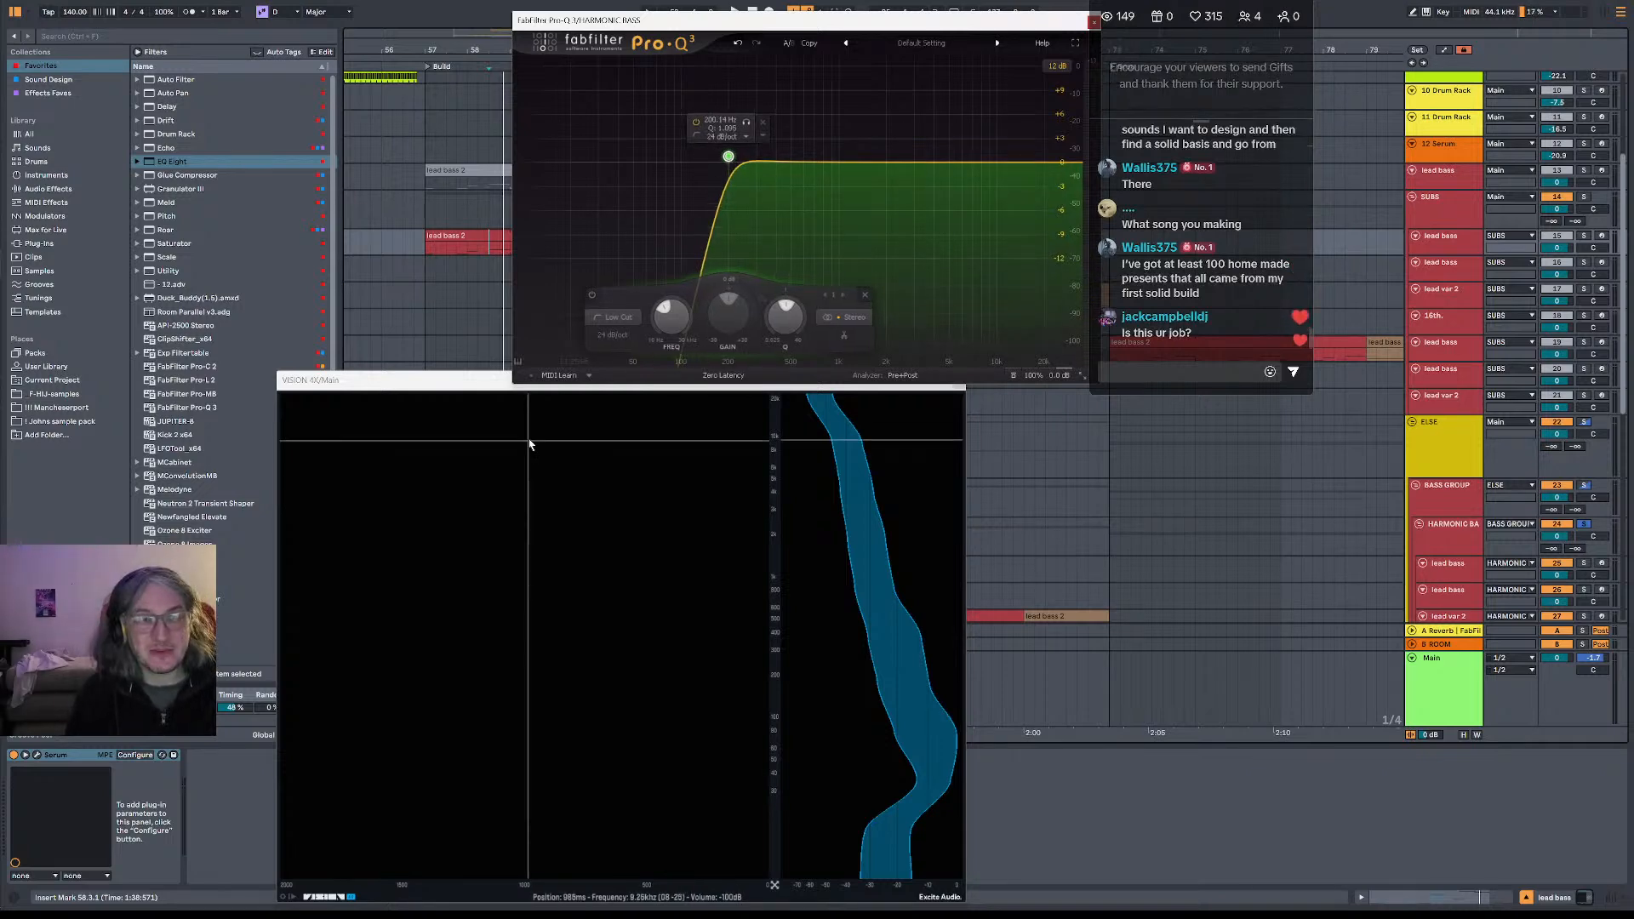
{"action": "left_click_drag", "start_coordinate": [731, 161], "coordinate": [729, 164]}
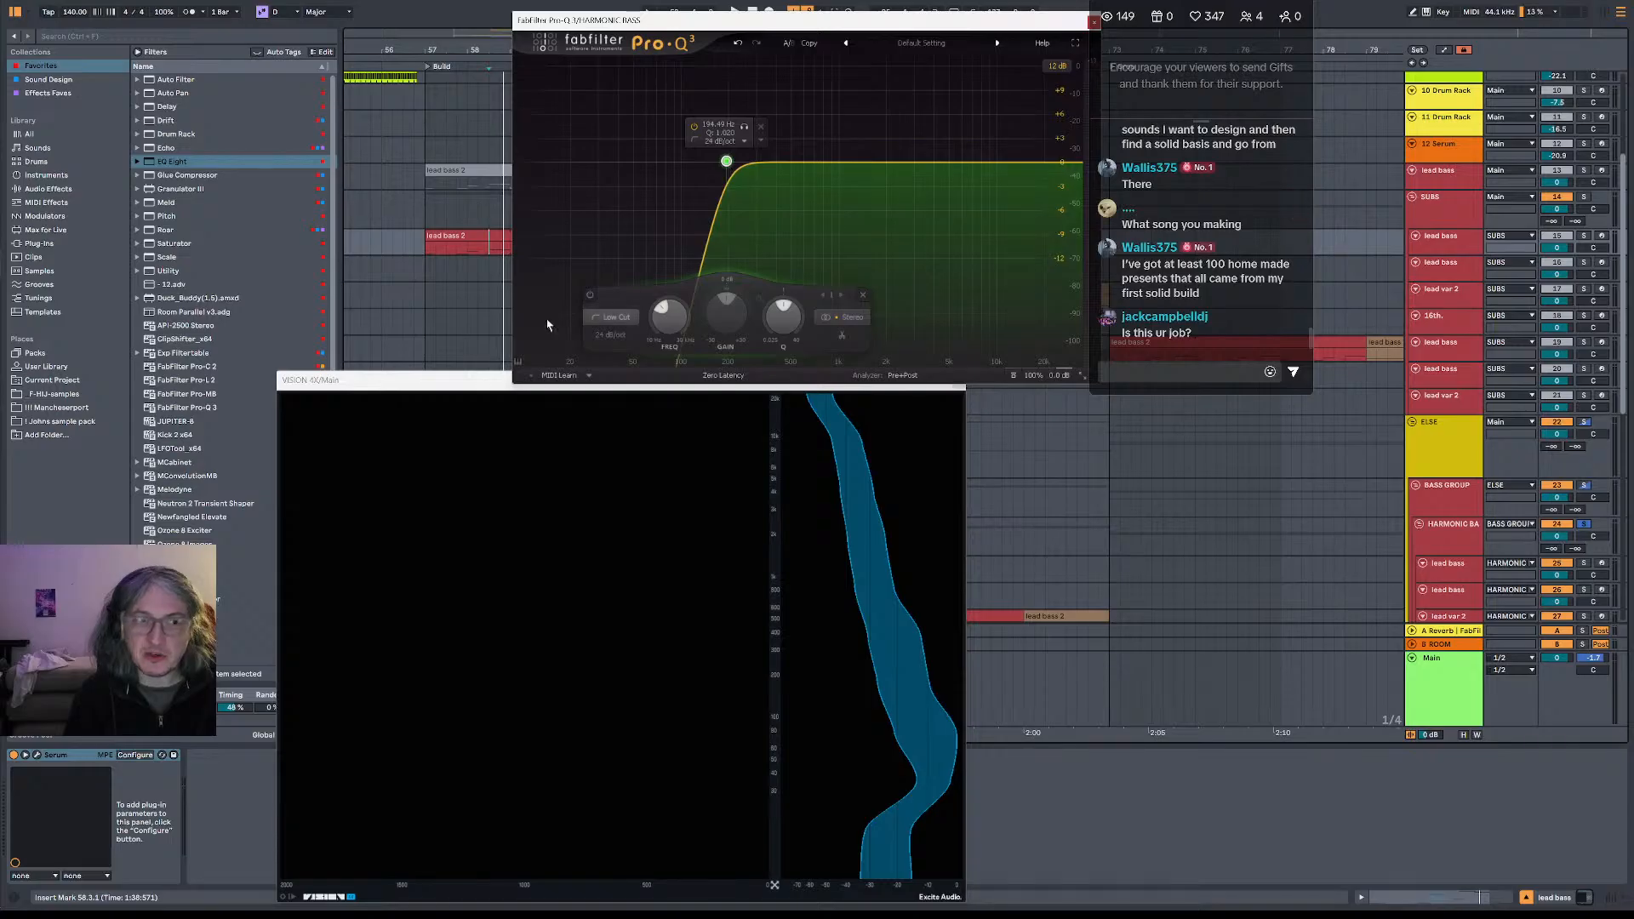
{"action": "key", "text": "space"}
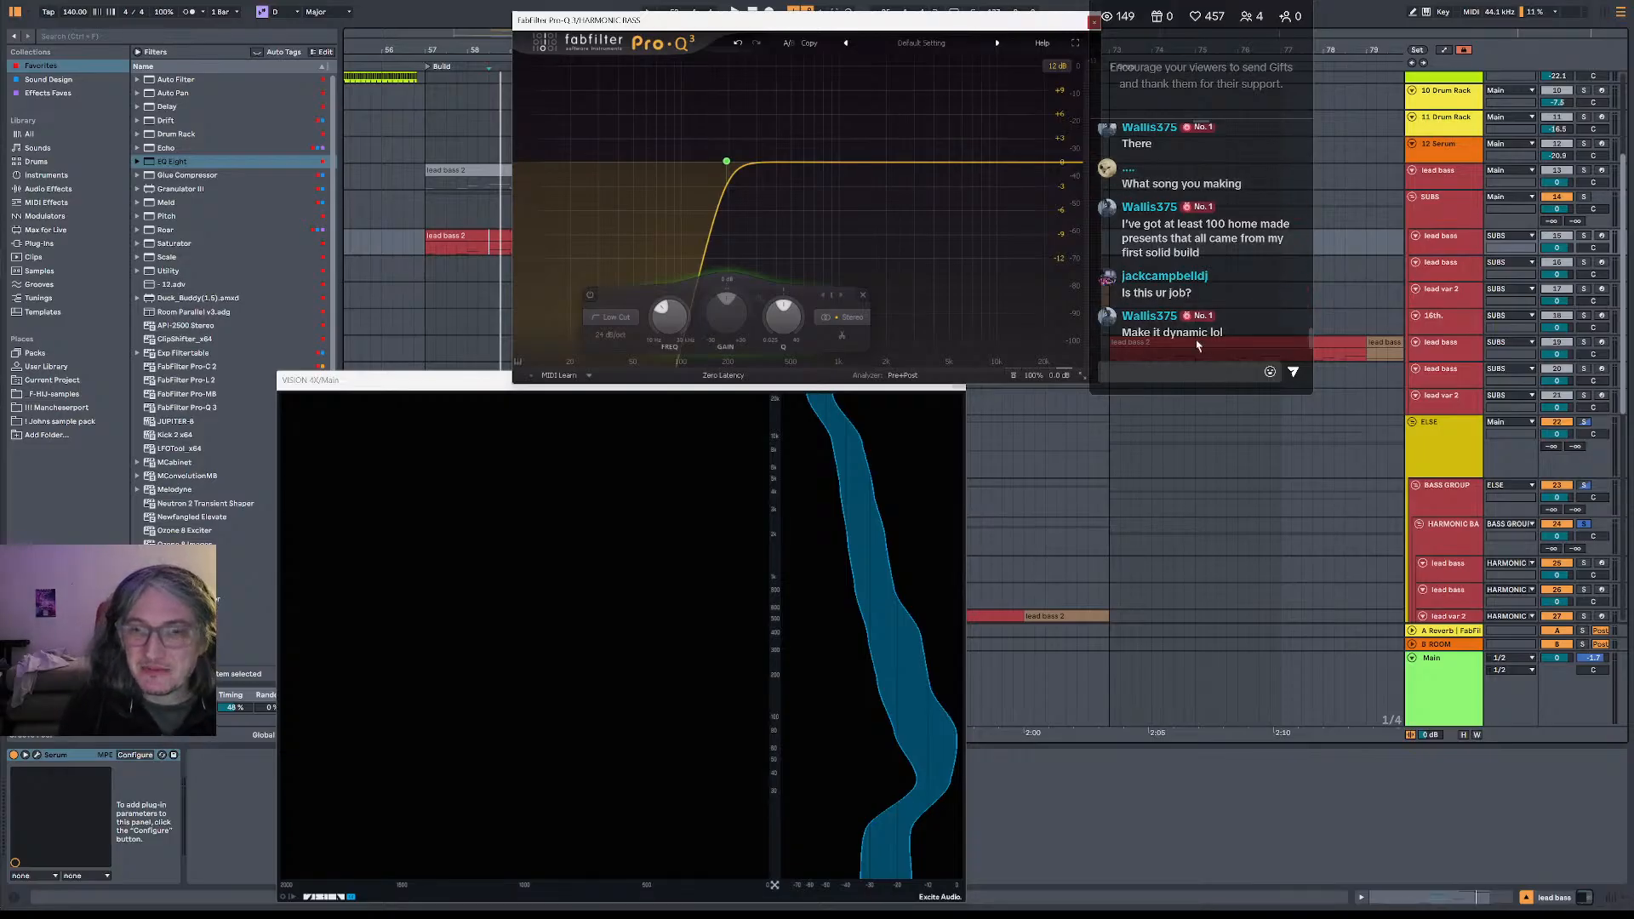
{"action": "key", "text": "space"}
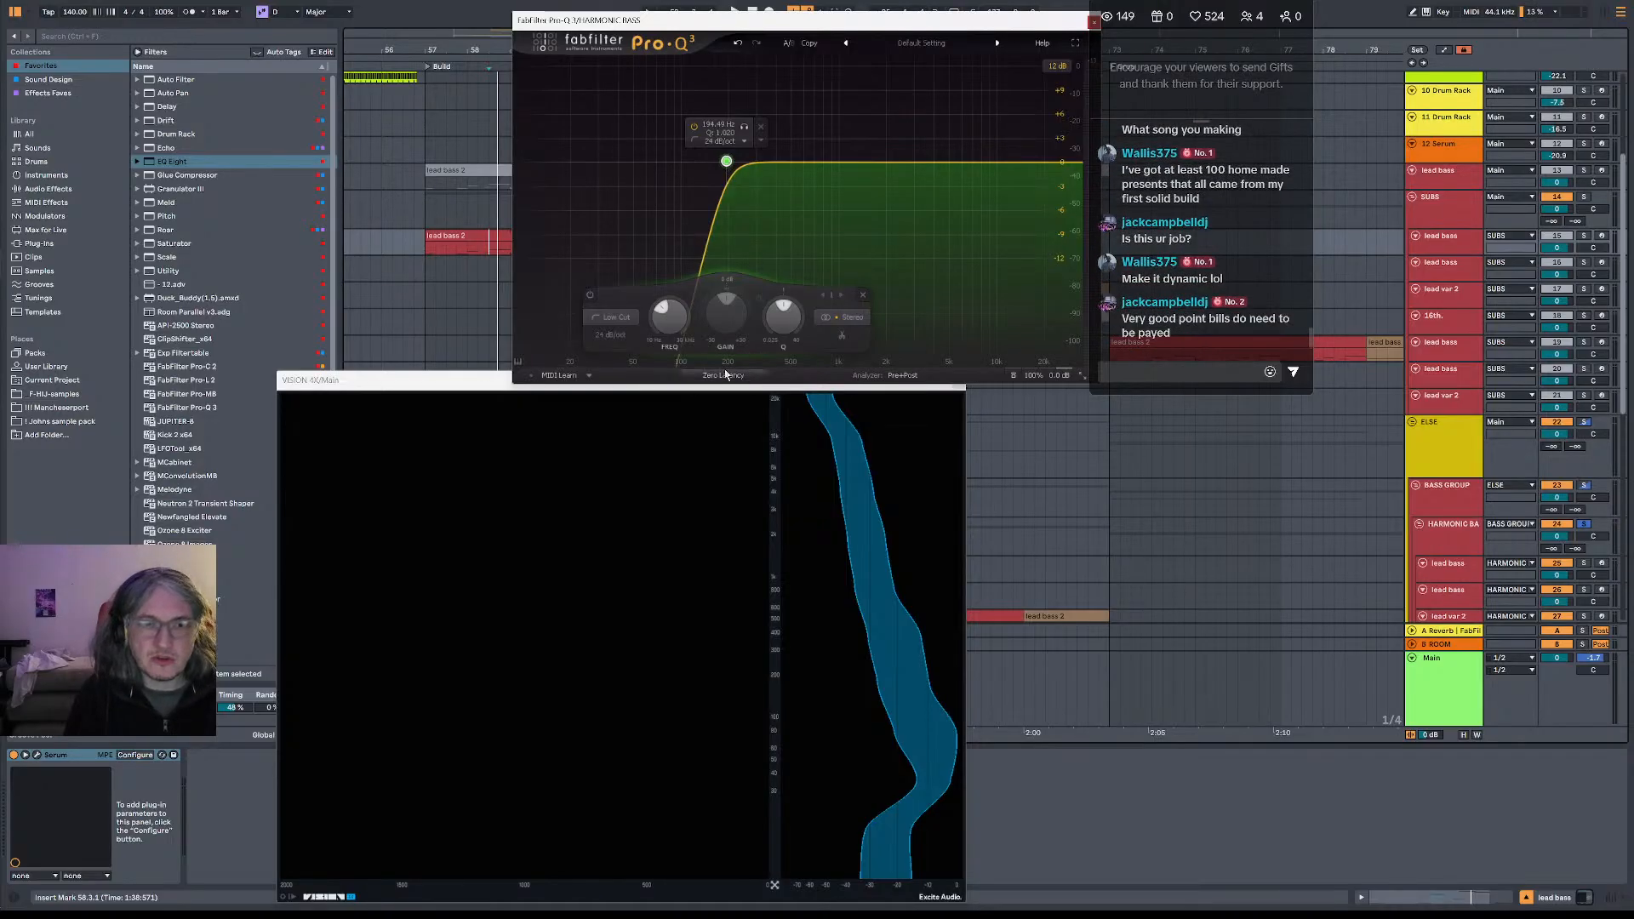
- Switch HARMONIC BASS's Pro-Q 3 to Linear Phase processing, play the bass, and set the low cut to about 193 Hz
{"action": "left_click", "coordinate": [726, 375]}
{"action": "left_click", "coordinate": [749, 423]}
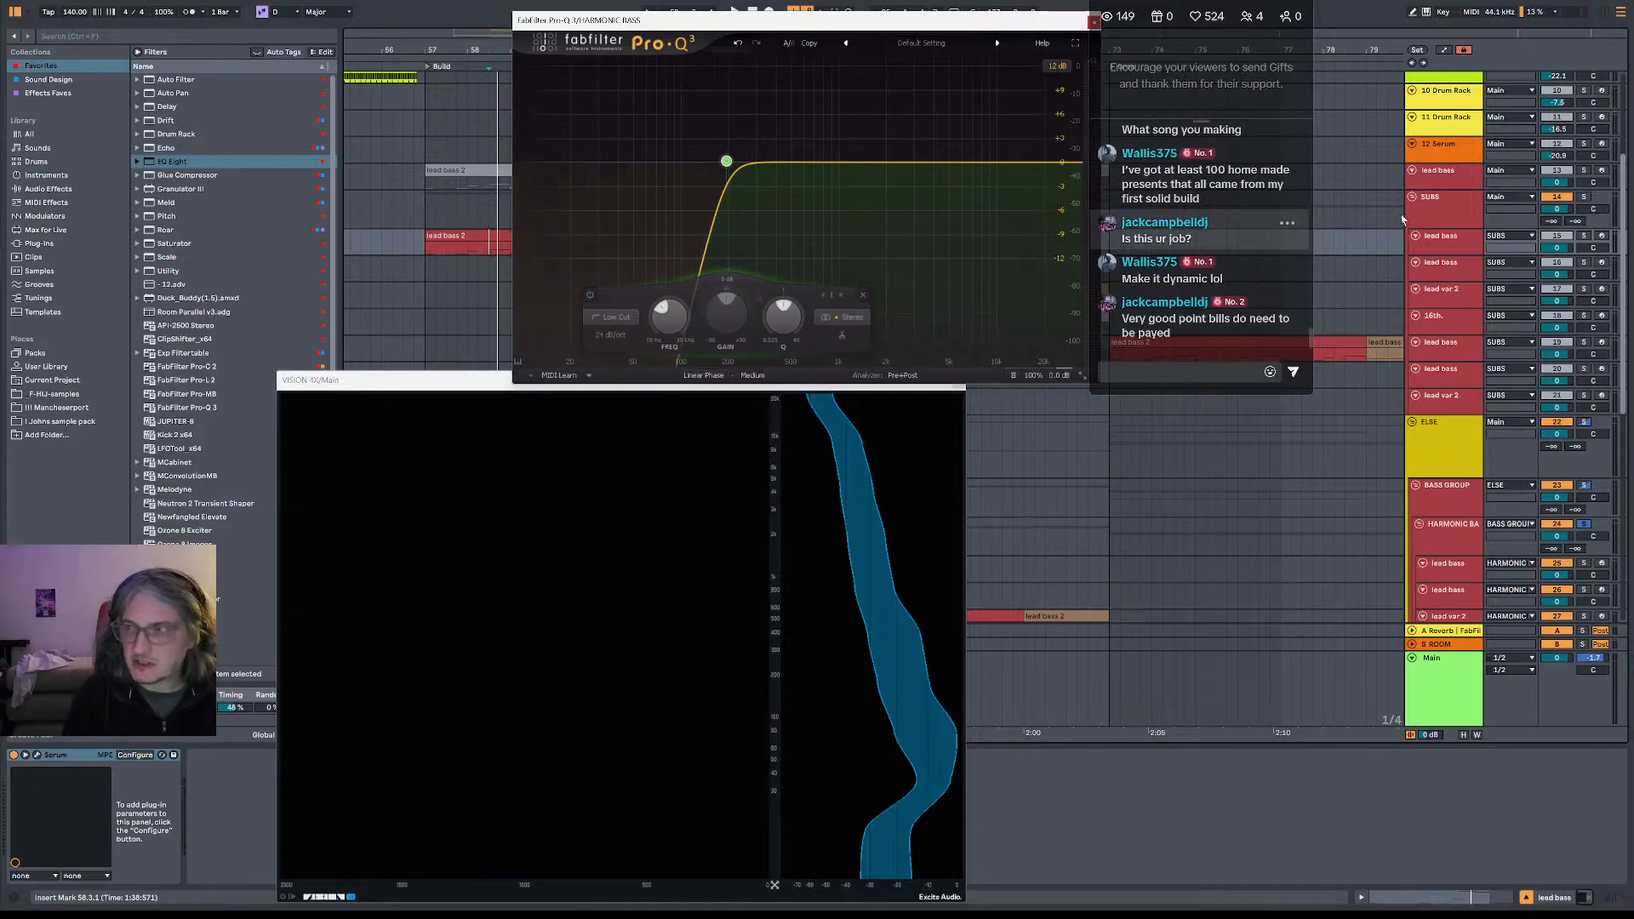
{"action": "key", "text": "space"}
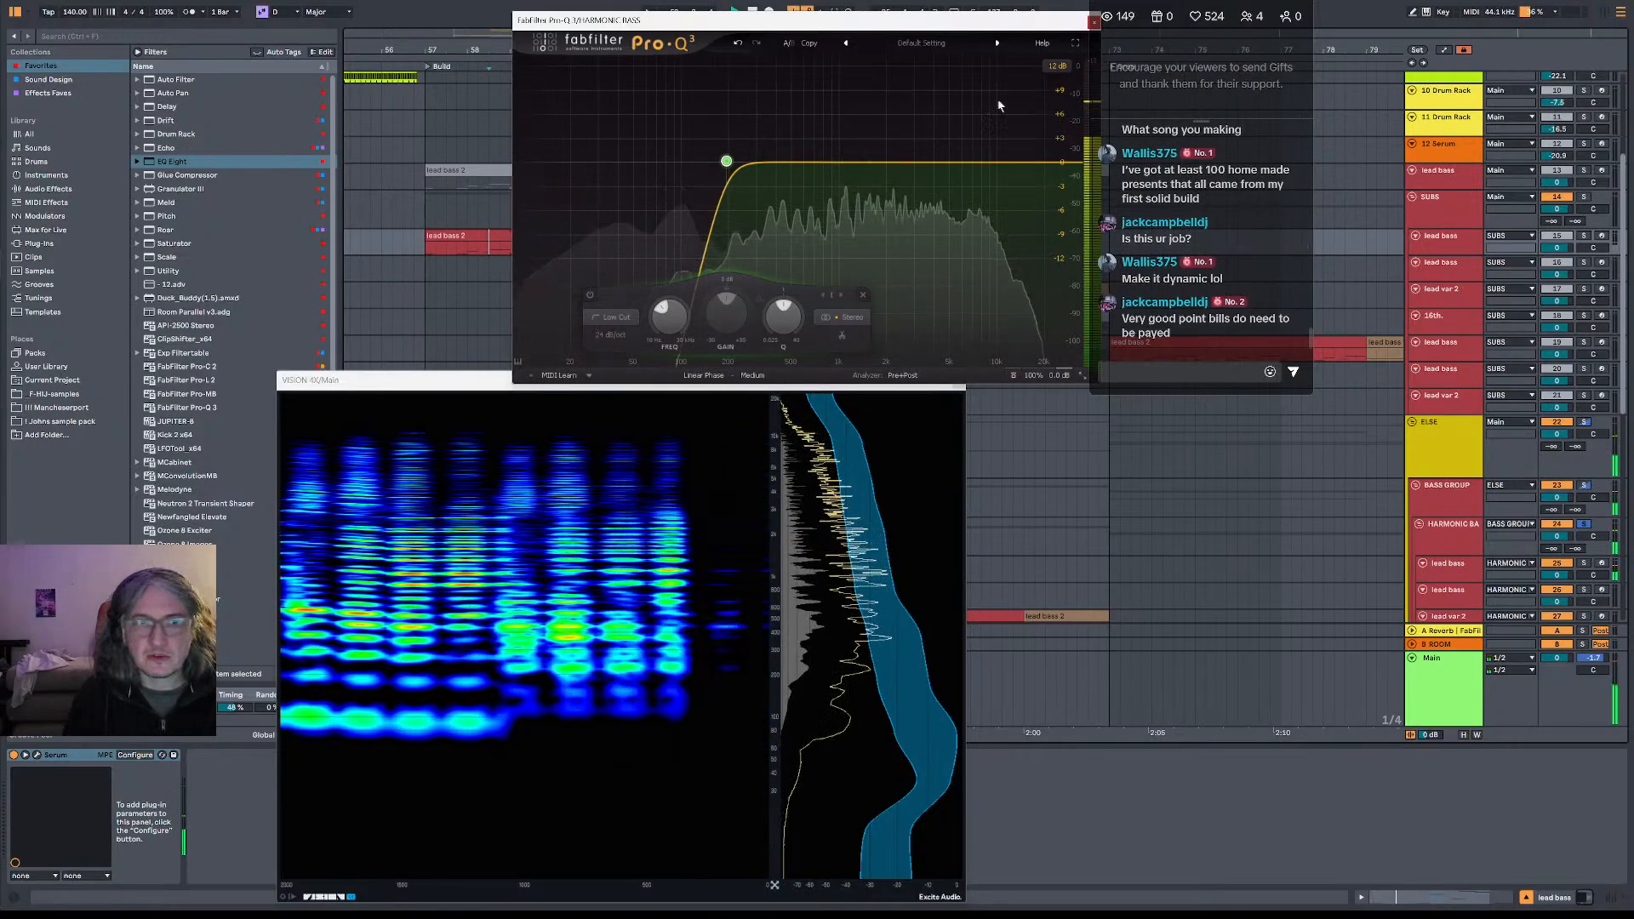
{"action": "mouse_move", "coordinate": [724, 168]}
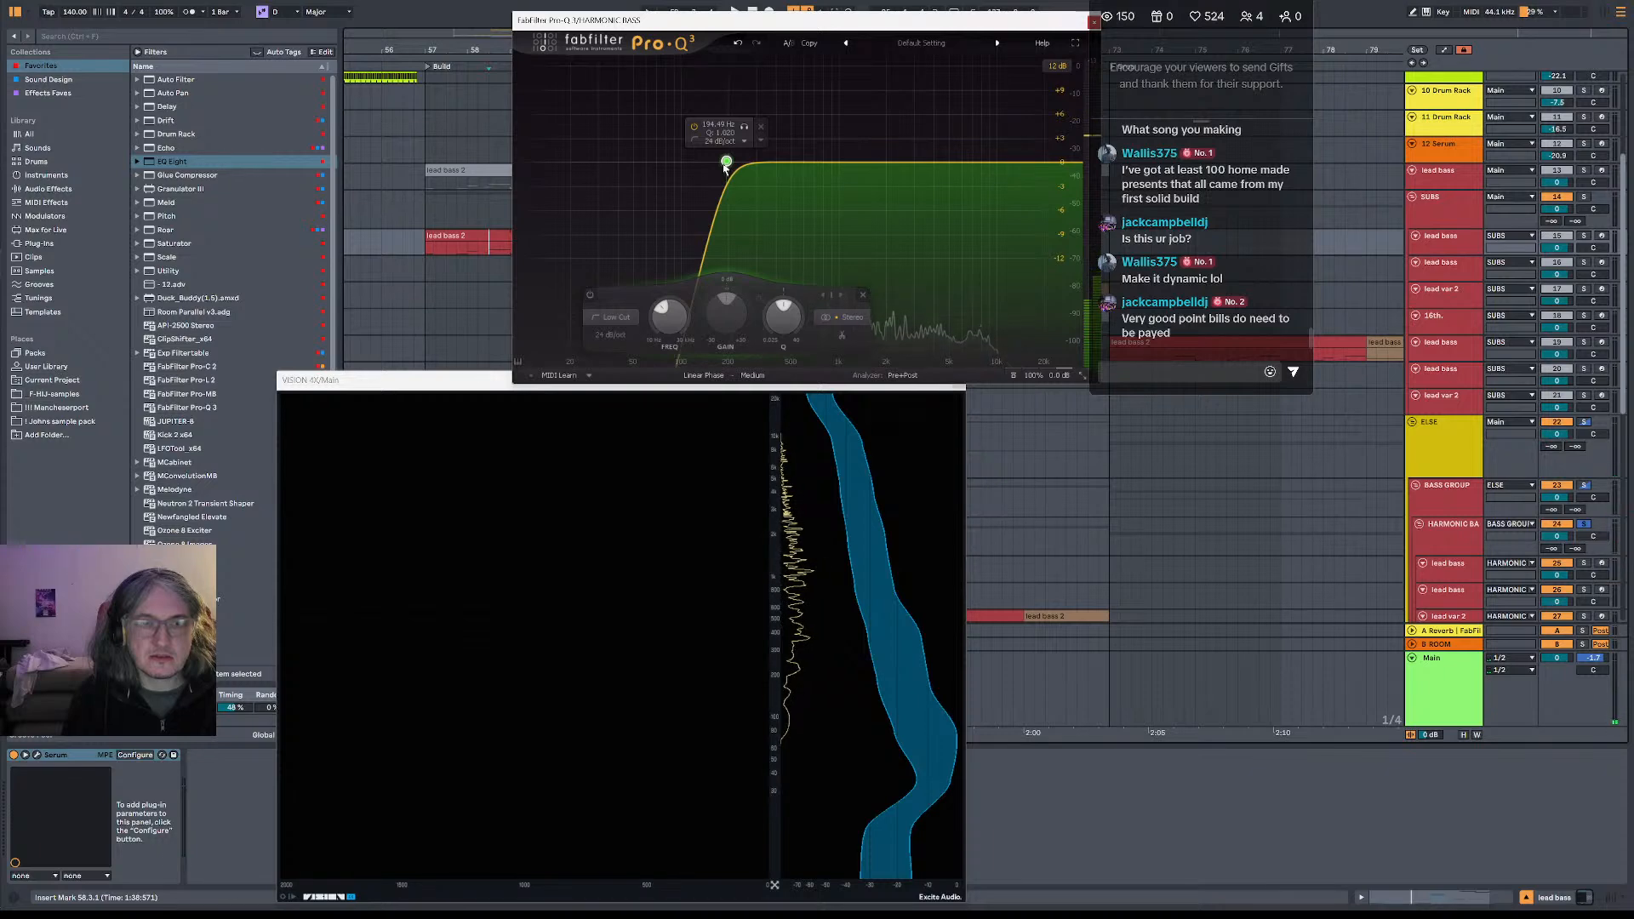
{"action": "key", "text": "space"}
{"action": "mouse_move", "coordinate": [724, 168]}
{"action": "left_mouse_down"}
{"action": "mouse_move", "coordinate": [710, 167]}
{"action": "mouse_move", "coordinate": [723, 167]}
{"action": "left_mouse_up"}
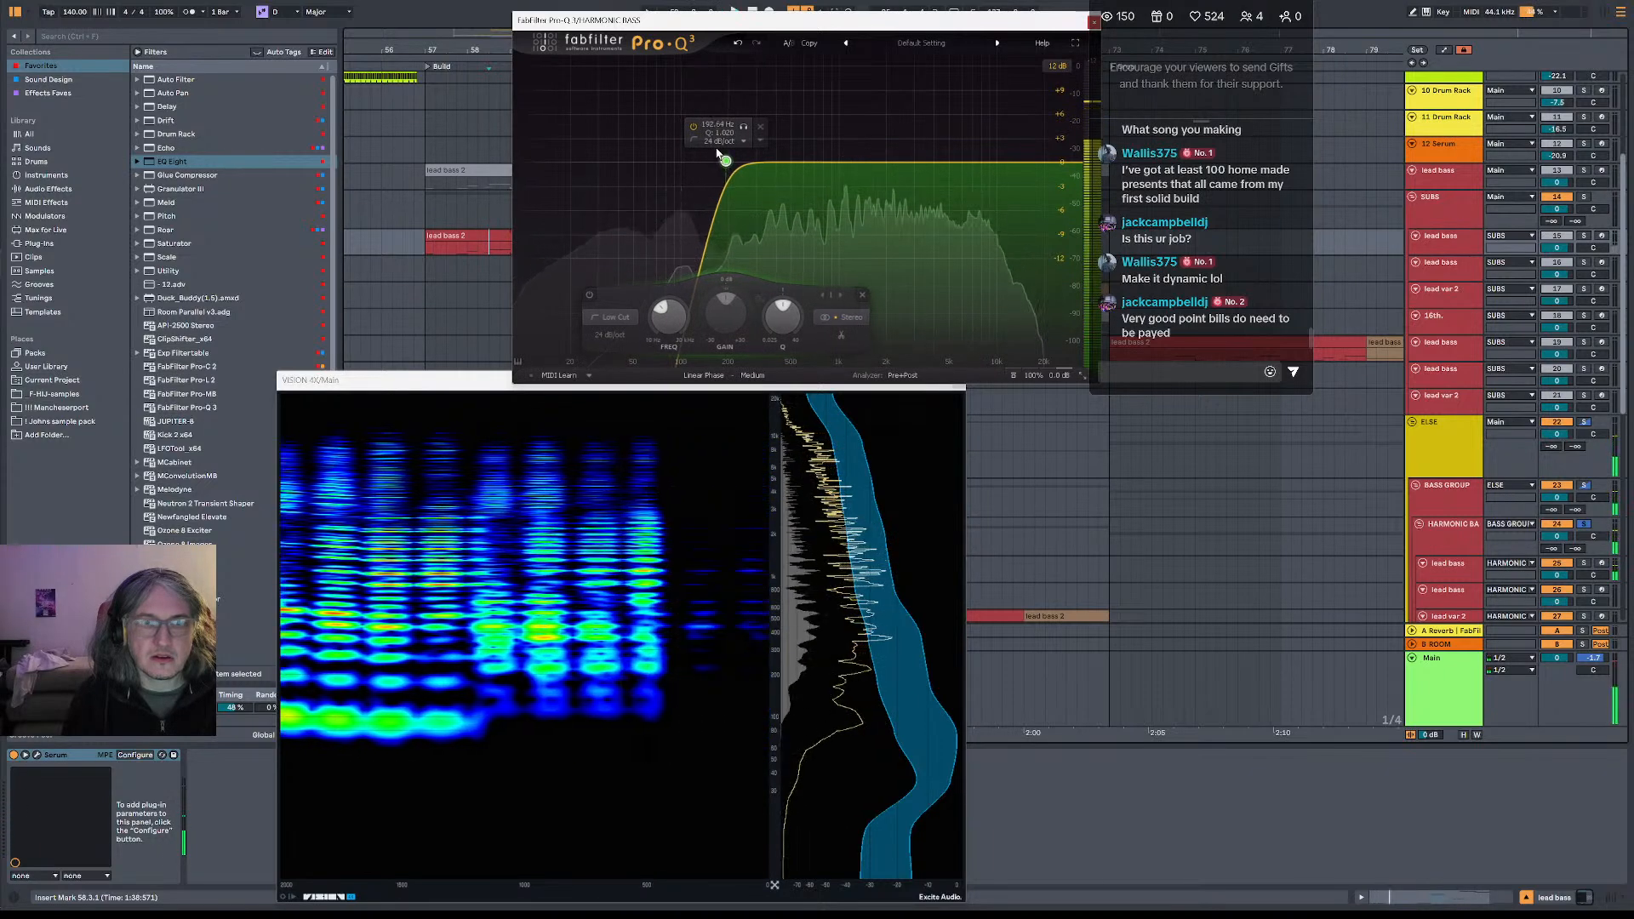
- Steepen the low cut to 48 dB/oct and lower its frequency to about 152 Hz while playing the soloed bass
{"action": "left_click", "coordinate": [719, 141]}
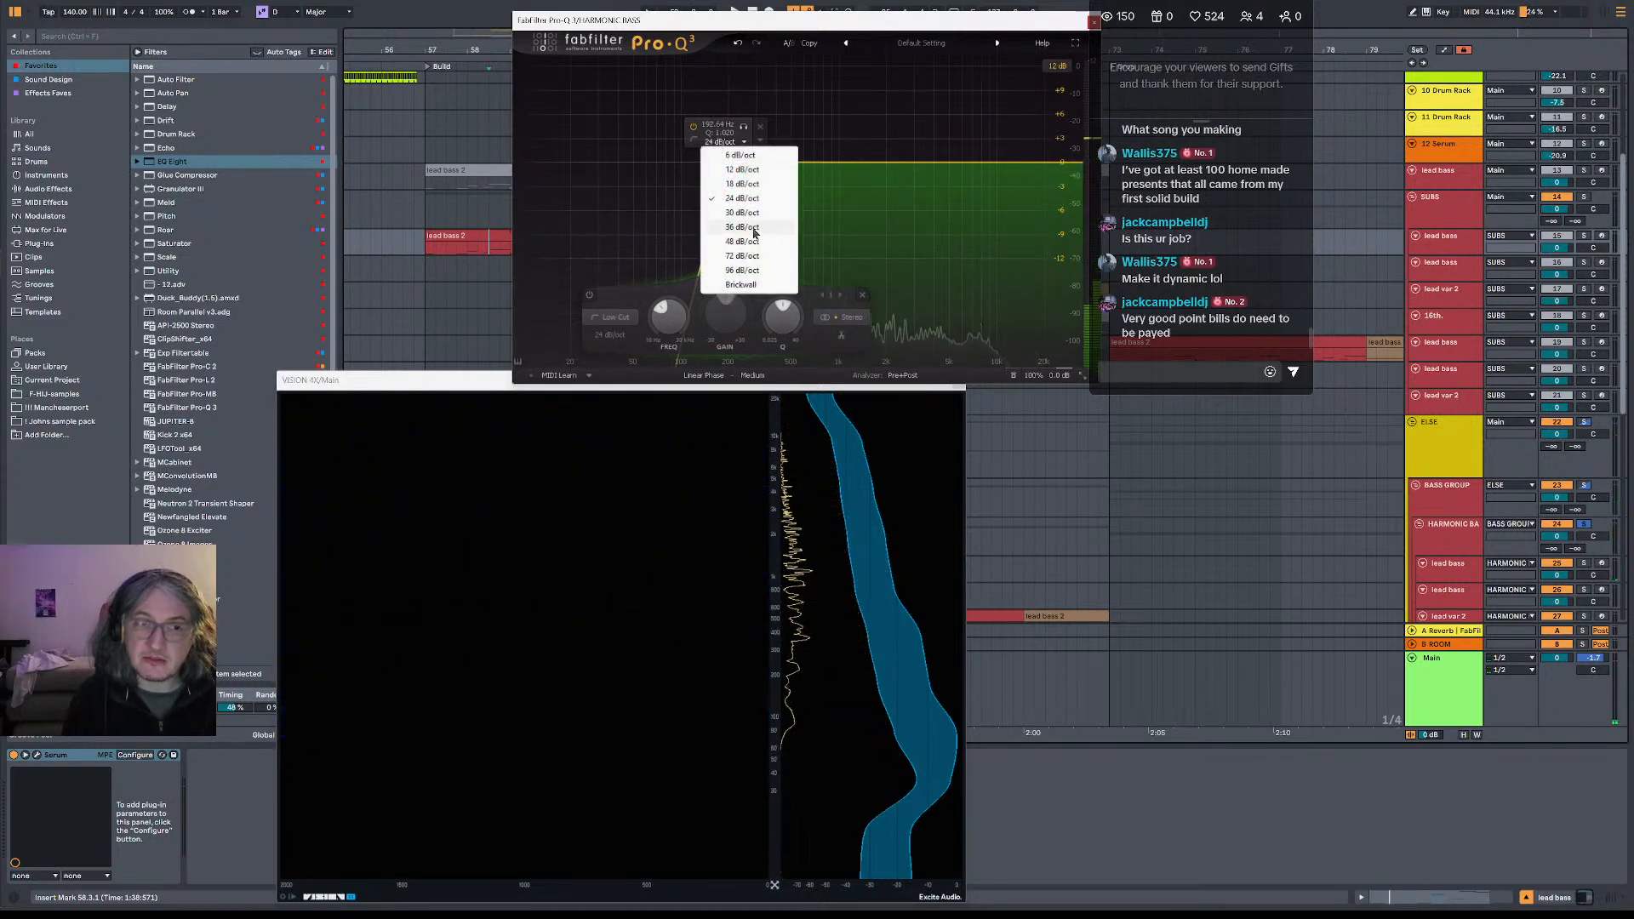
{"action": "left_click", "coordinate": [745, 241]}
{"action": "key", "text": "space"}
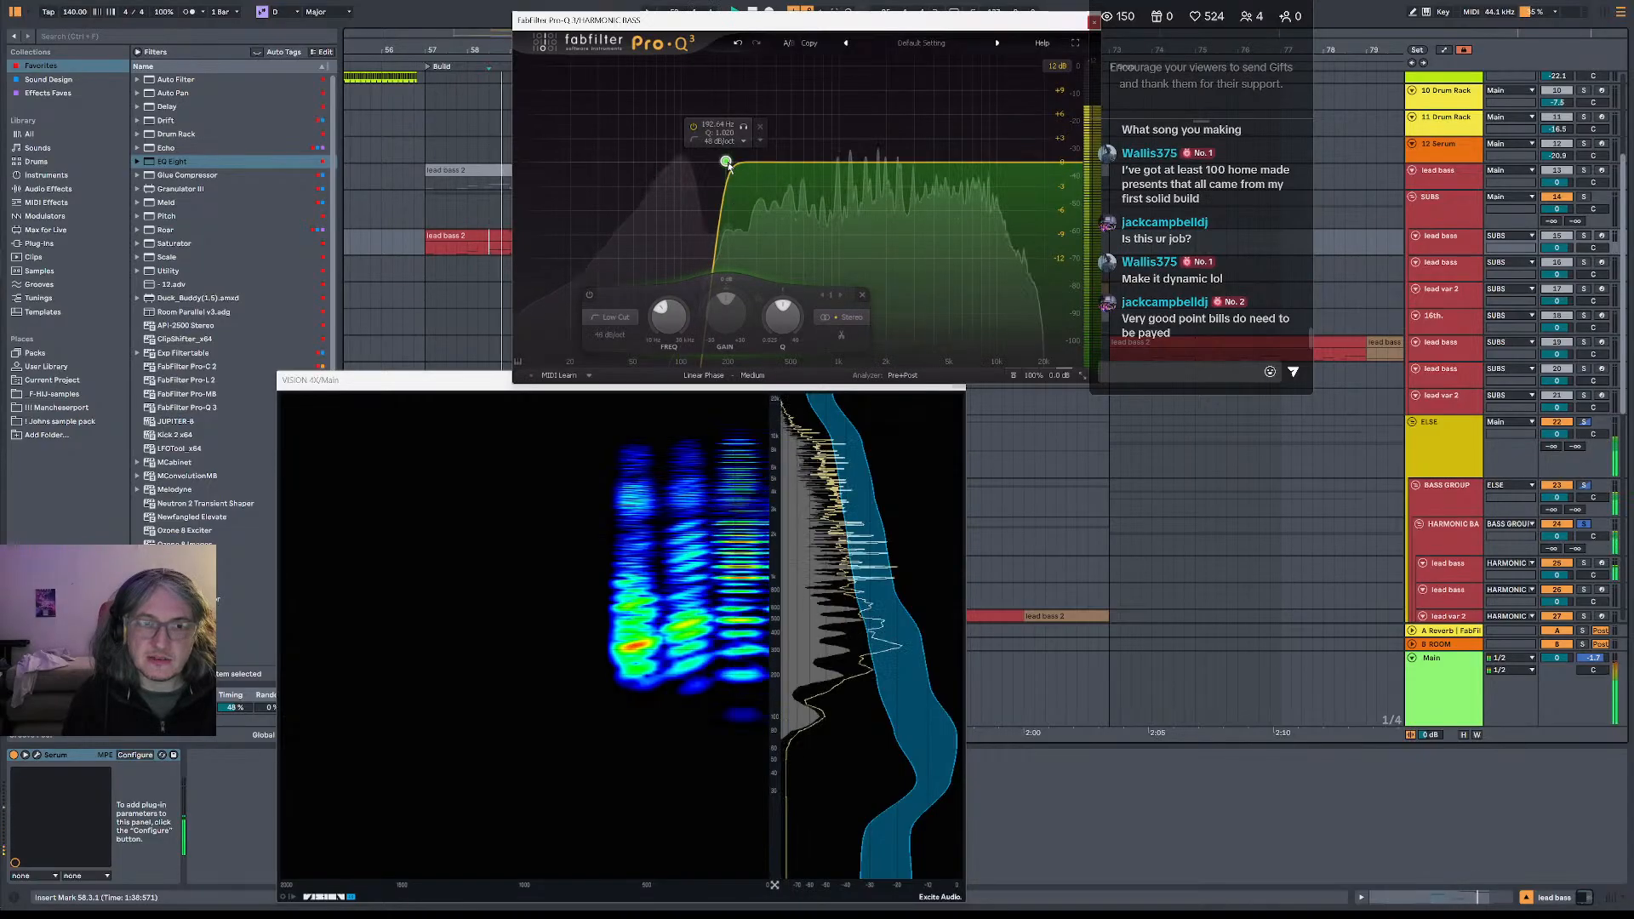
{"action": "left_click_drag", "start_coordinate": [728, 167], "coordinate": [706, 170]}
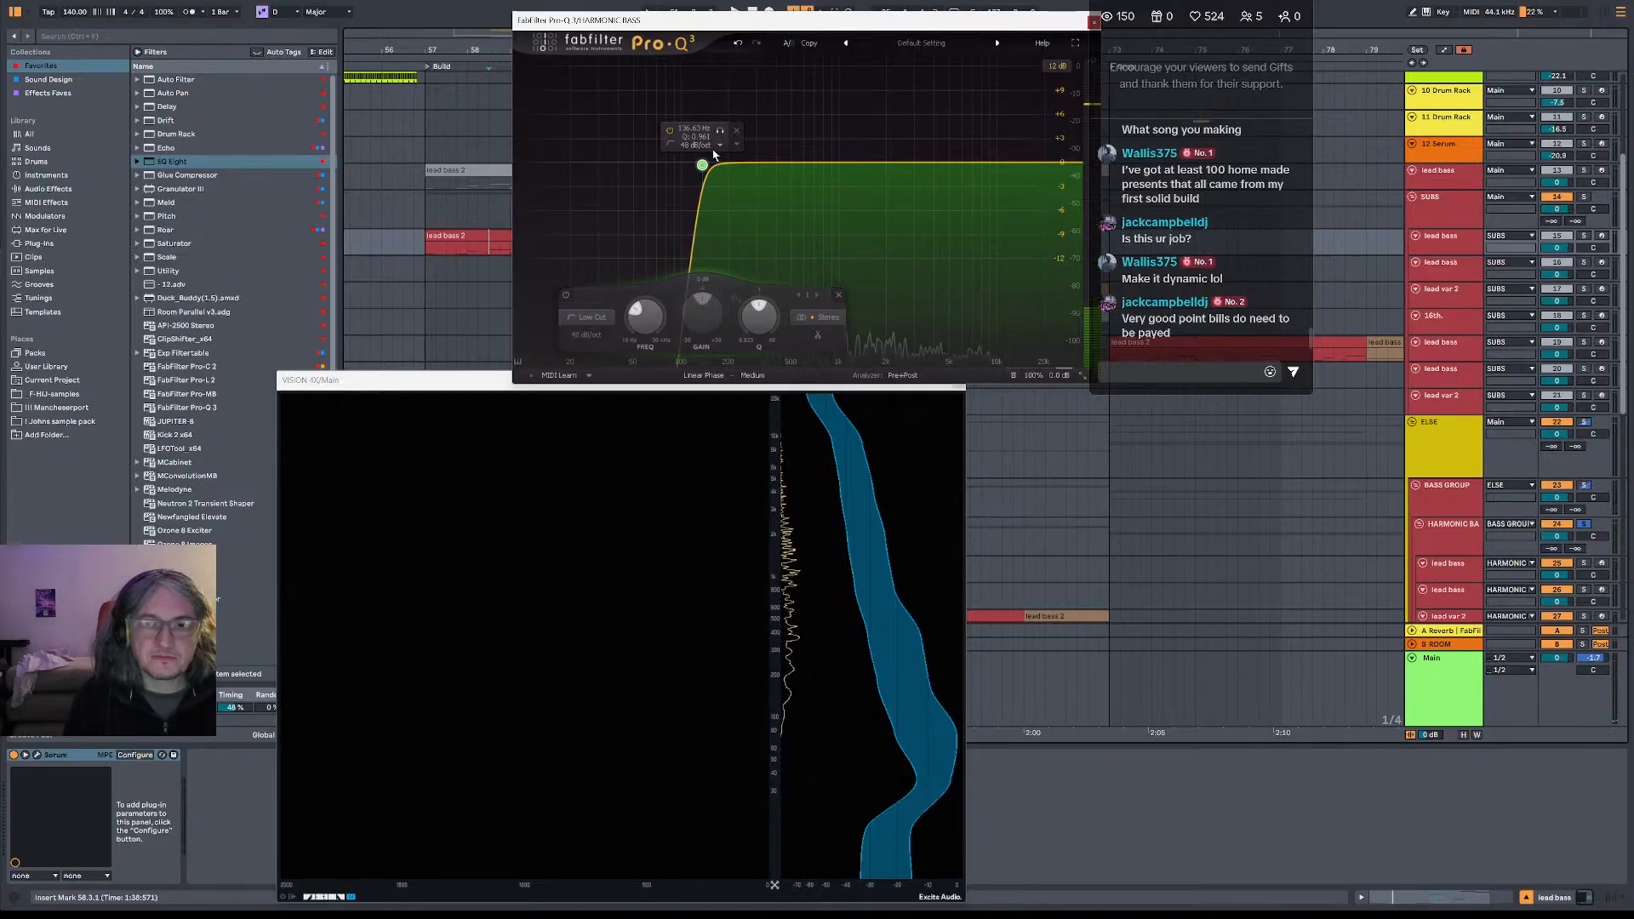
{"action": "left_click_drag", "start_coordinate": [702, 165], "coordinate": [709, 176]}
{"action": "key", "text": "space"}
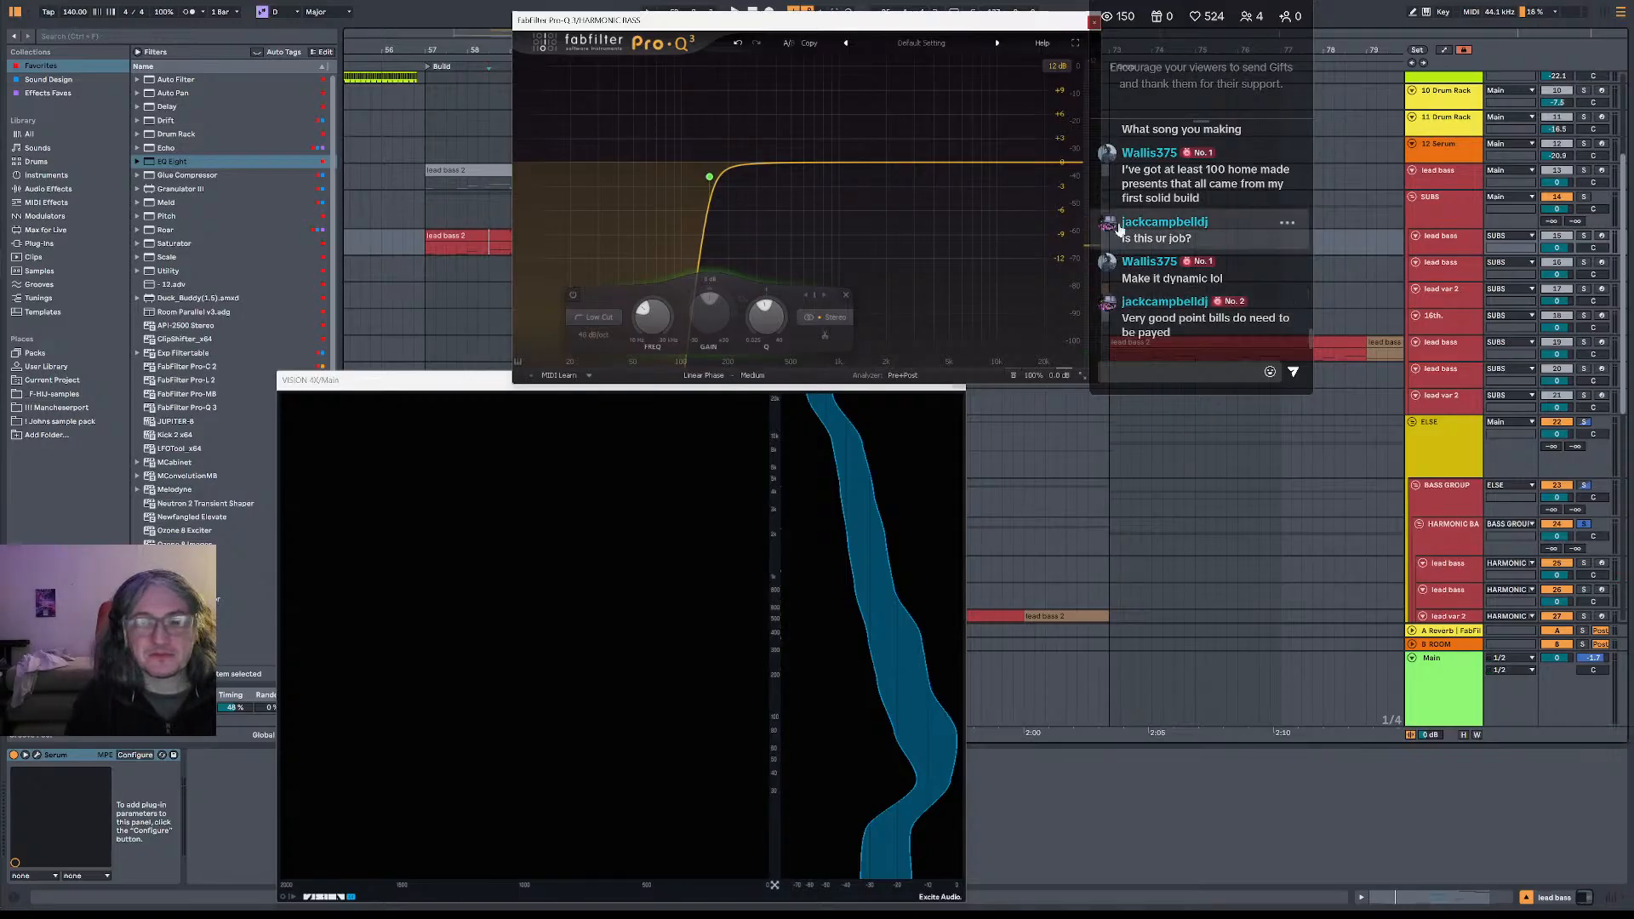
- Reposition the Pro-Q 3 and VISION 4X windows one above the other, and turn off the solo on HARMONIC BASS
{"action": "left_click_drag", "start_coordinate": [929, 27], "coordinate": [872, 17]}
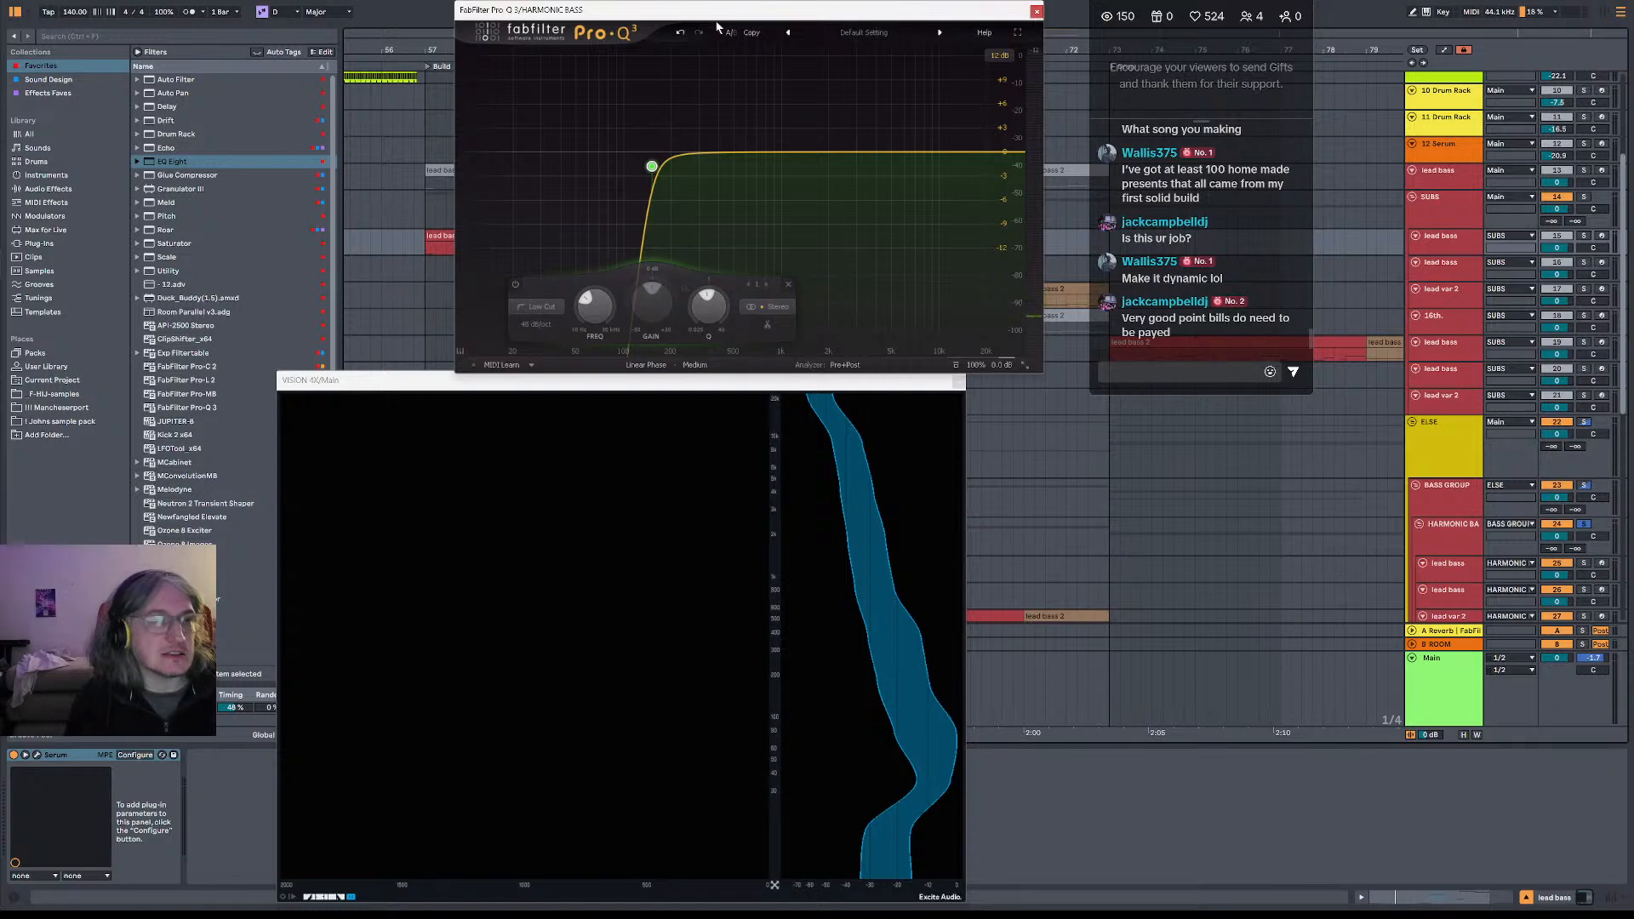
{"action": "left_click_drag", "start_coordinate": [719, 16], "coordinate": [747, 19]}
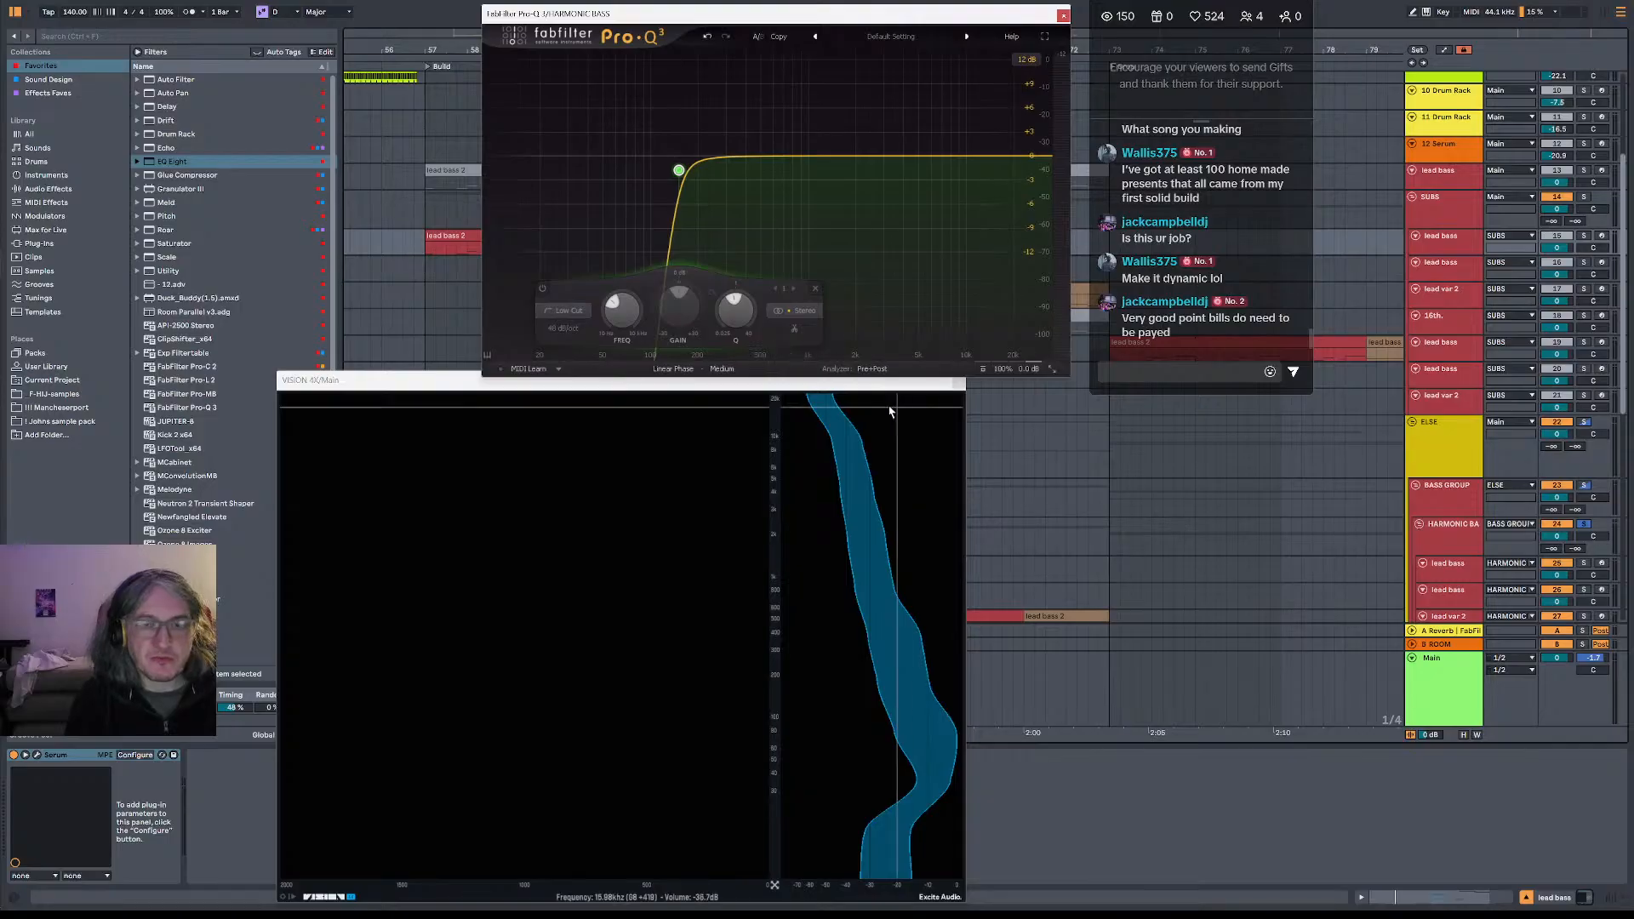
{"action": "left_click_drag", "start_coordinate": [424, 385], "coordinate": [501, 391]}
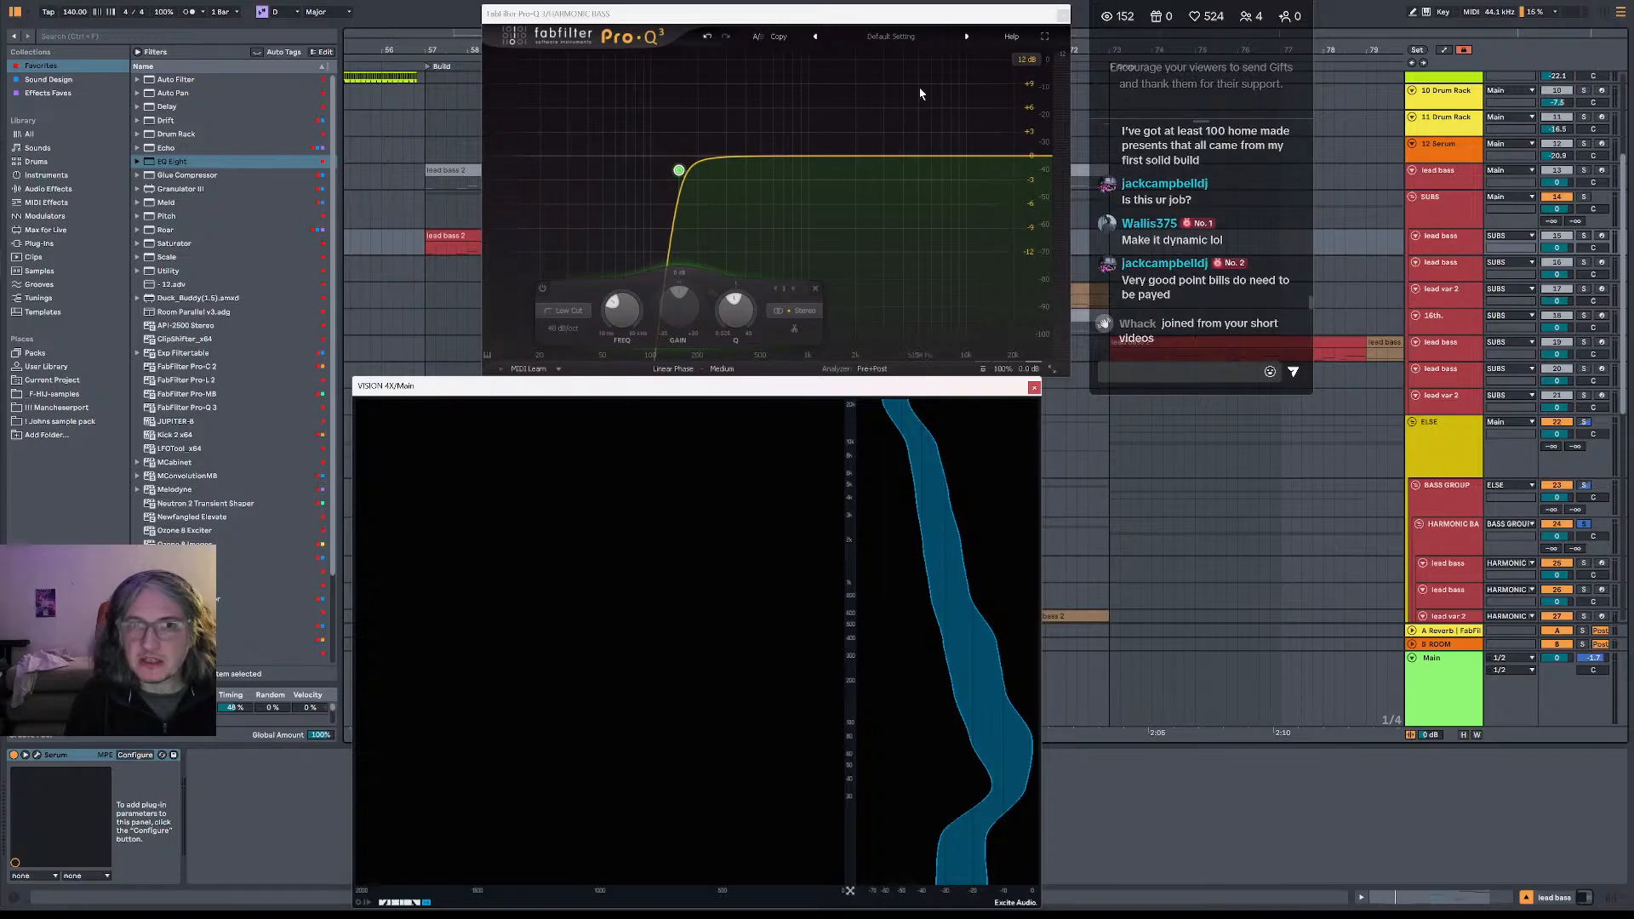
{"action": "left_click_drag", "start_coordinate": [940, 18], "coordinate": [934, 15]}
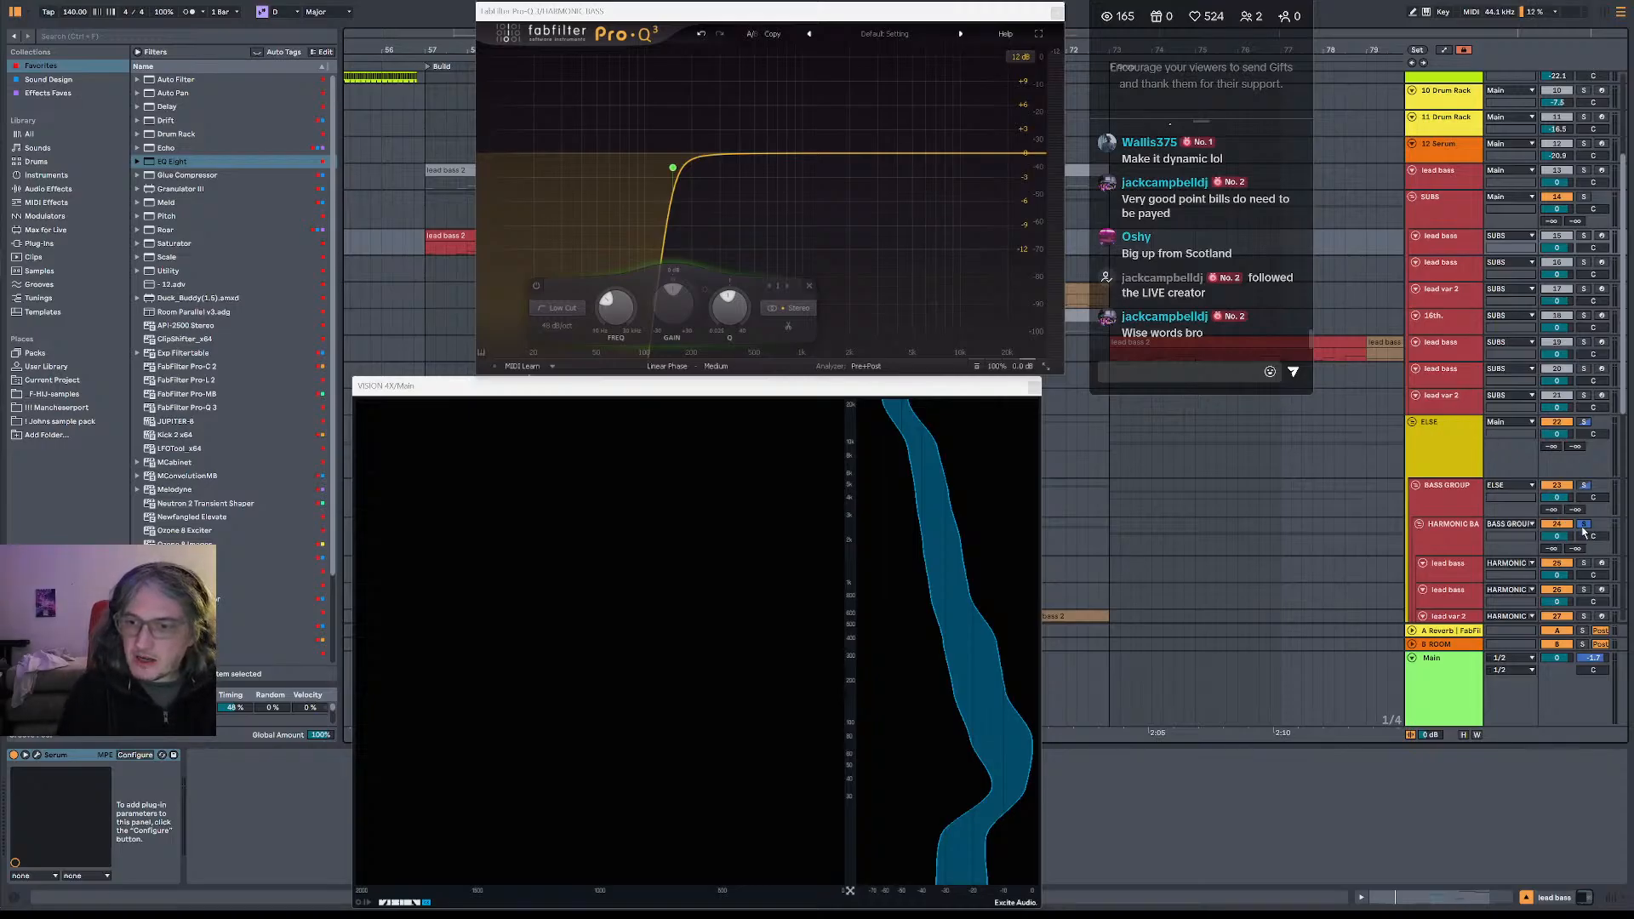
{"action": "left_click", "coordinate": [1585, 525]}
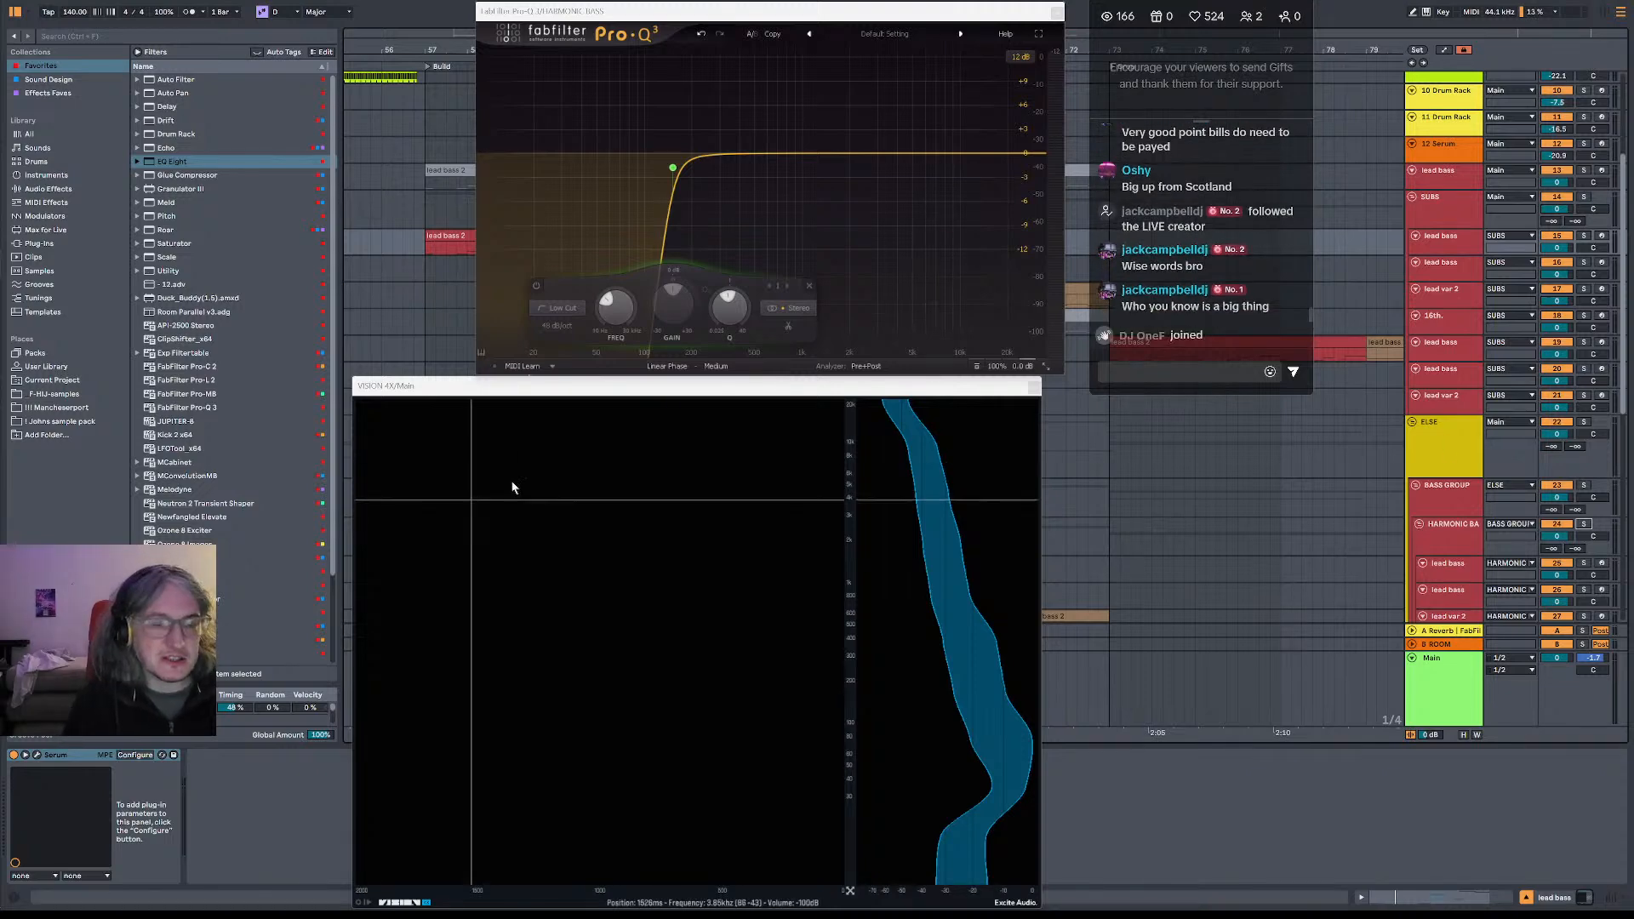
{"action": "key", "text": "space"}
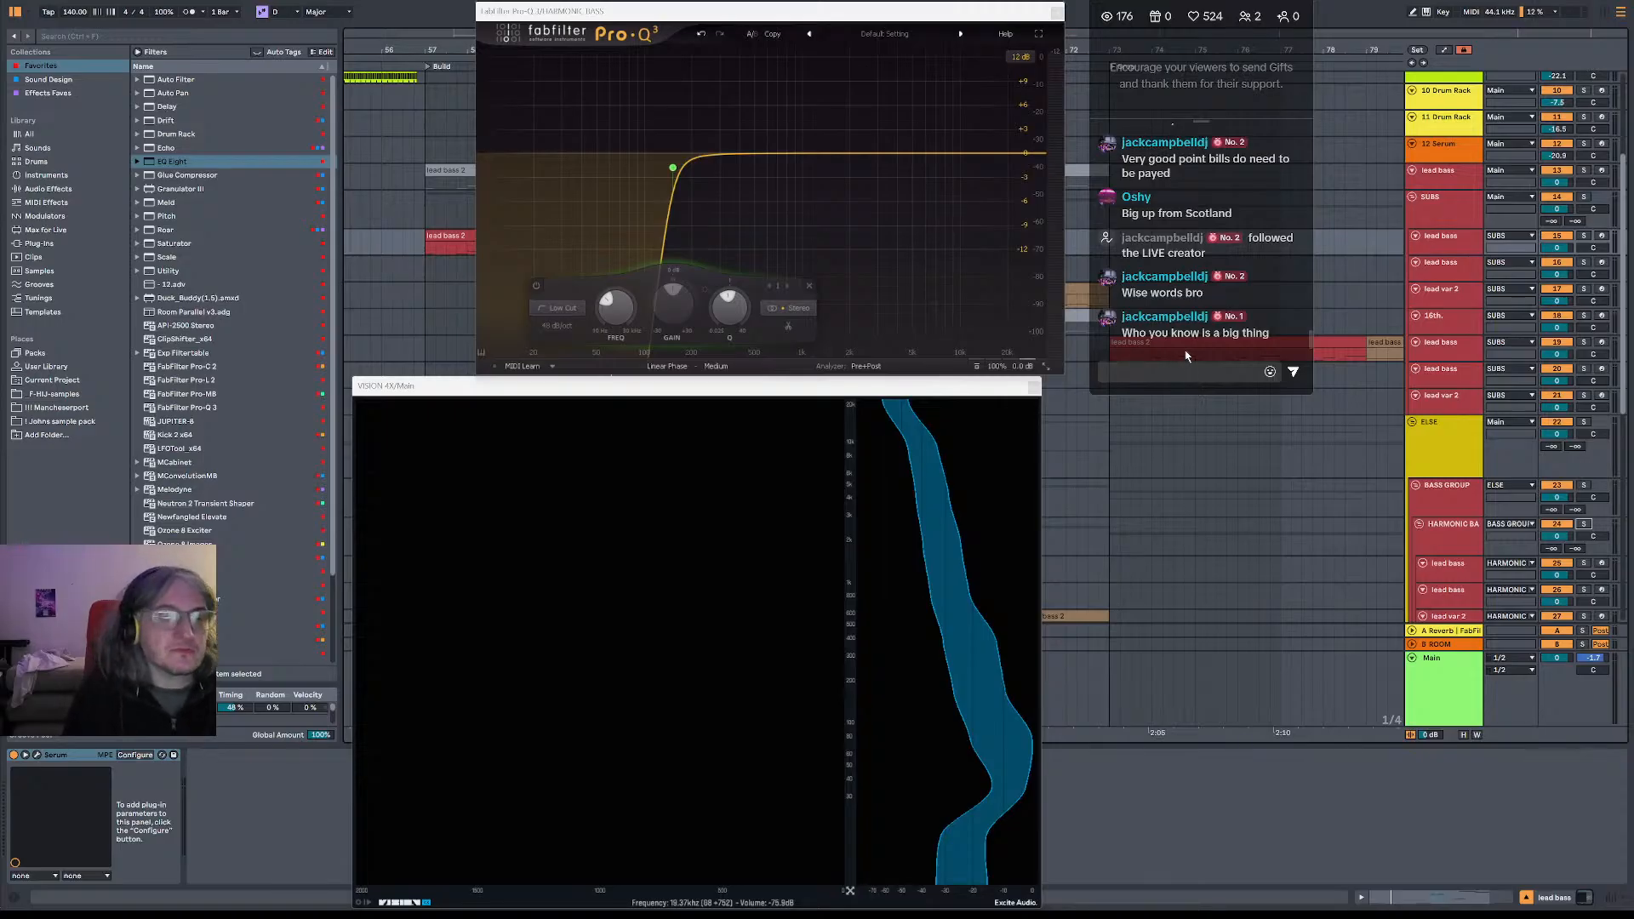
- Lower the VISION 4X window to uncover the arrangement, and play the full mix from bar 57 to examine its spectrum
{"action": "left_click_drag", "start_coordinate": [908, 14], "coordinate": [885, 14]}
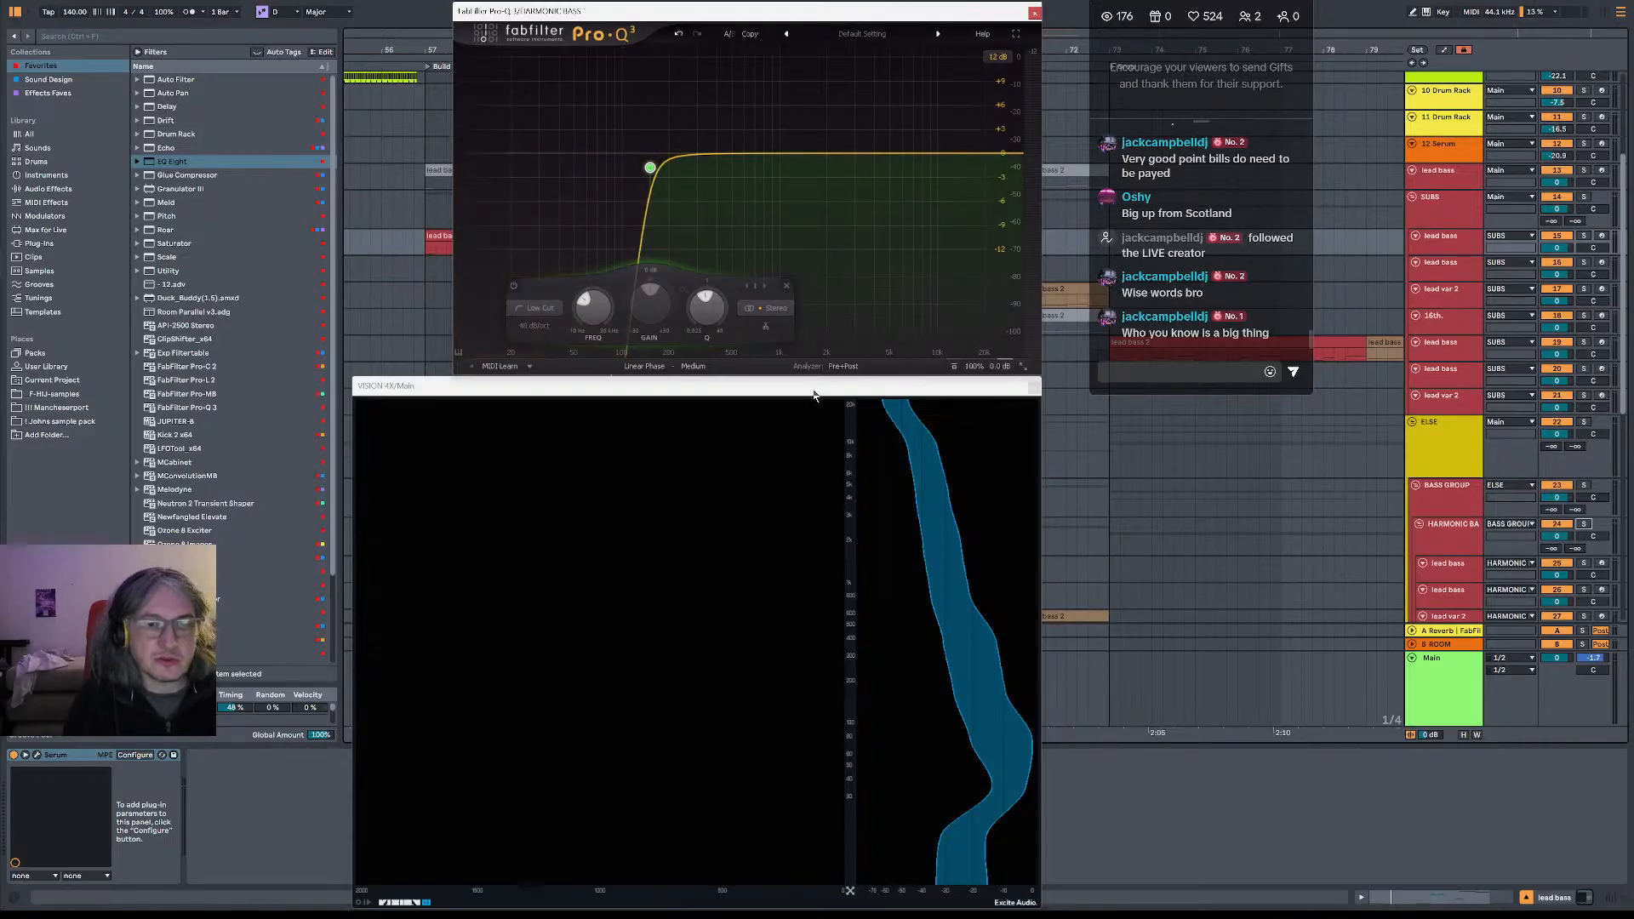
{"action": "left_click_drag", "start_coordinate": [476, 386], "coordinate": [485, 469]}
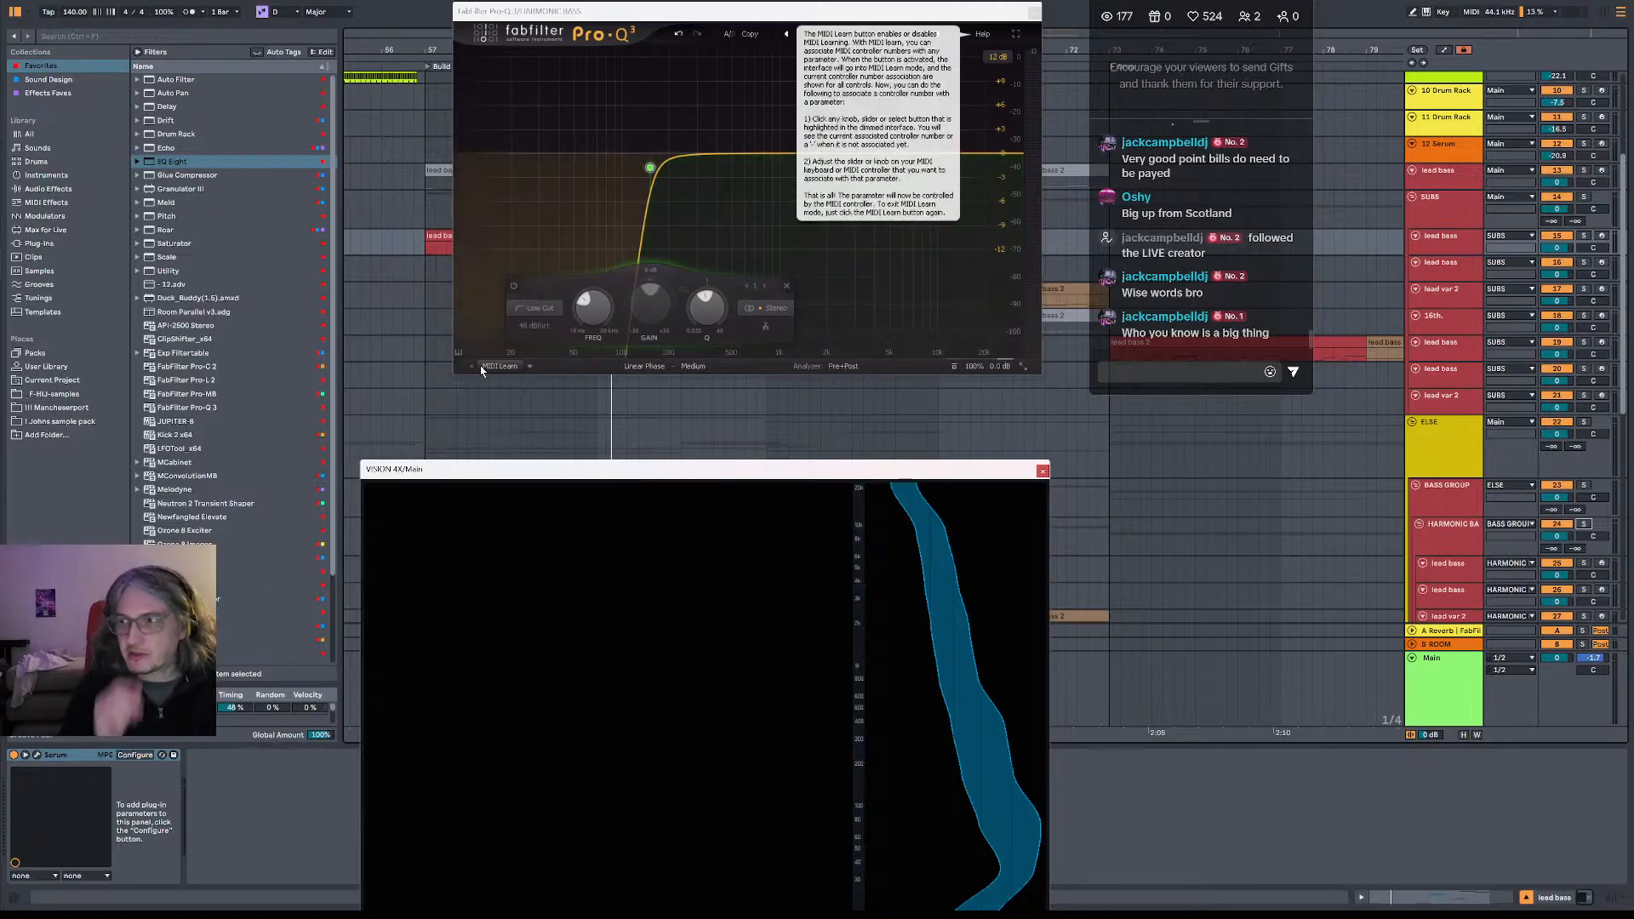
{"action": "left_click", "coordinate": [477, 406]}
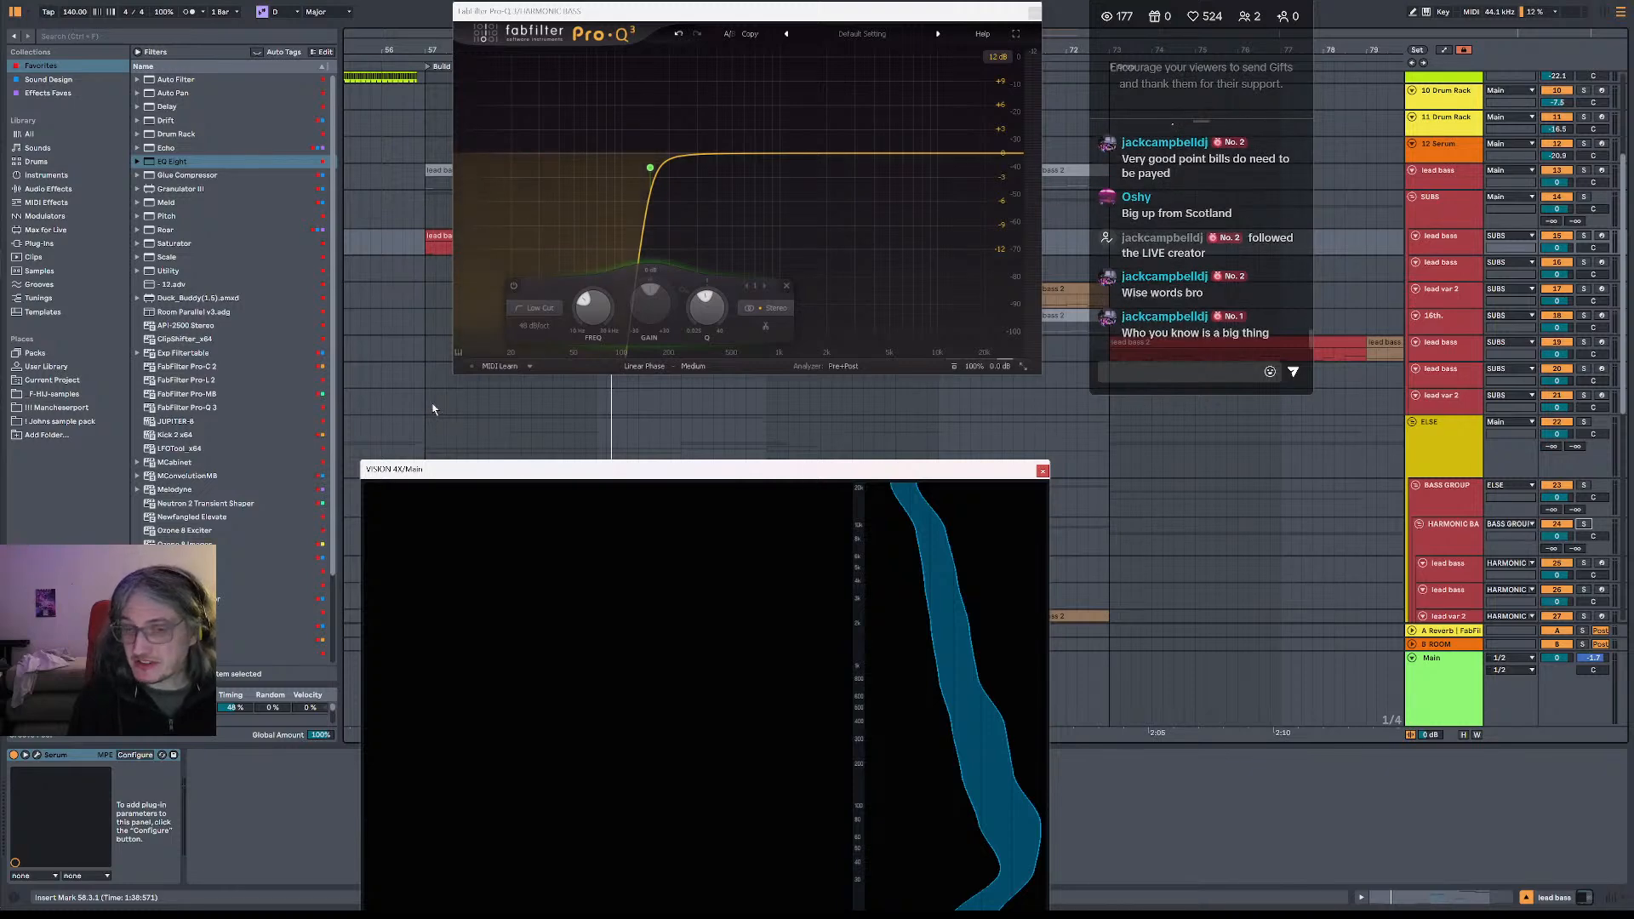
{"action": "left_click", "coordinate": [597, 402]}
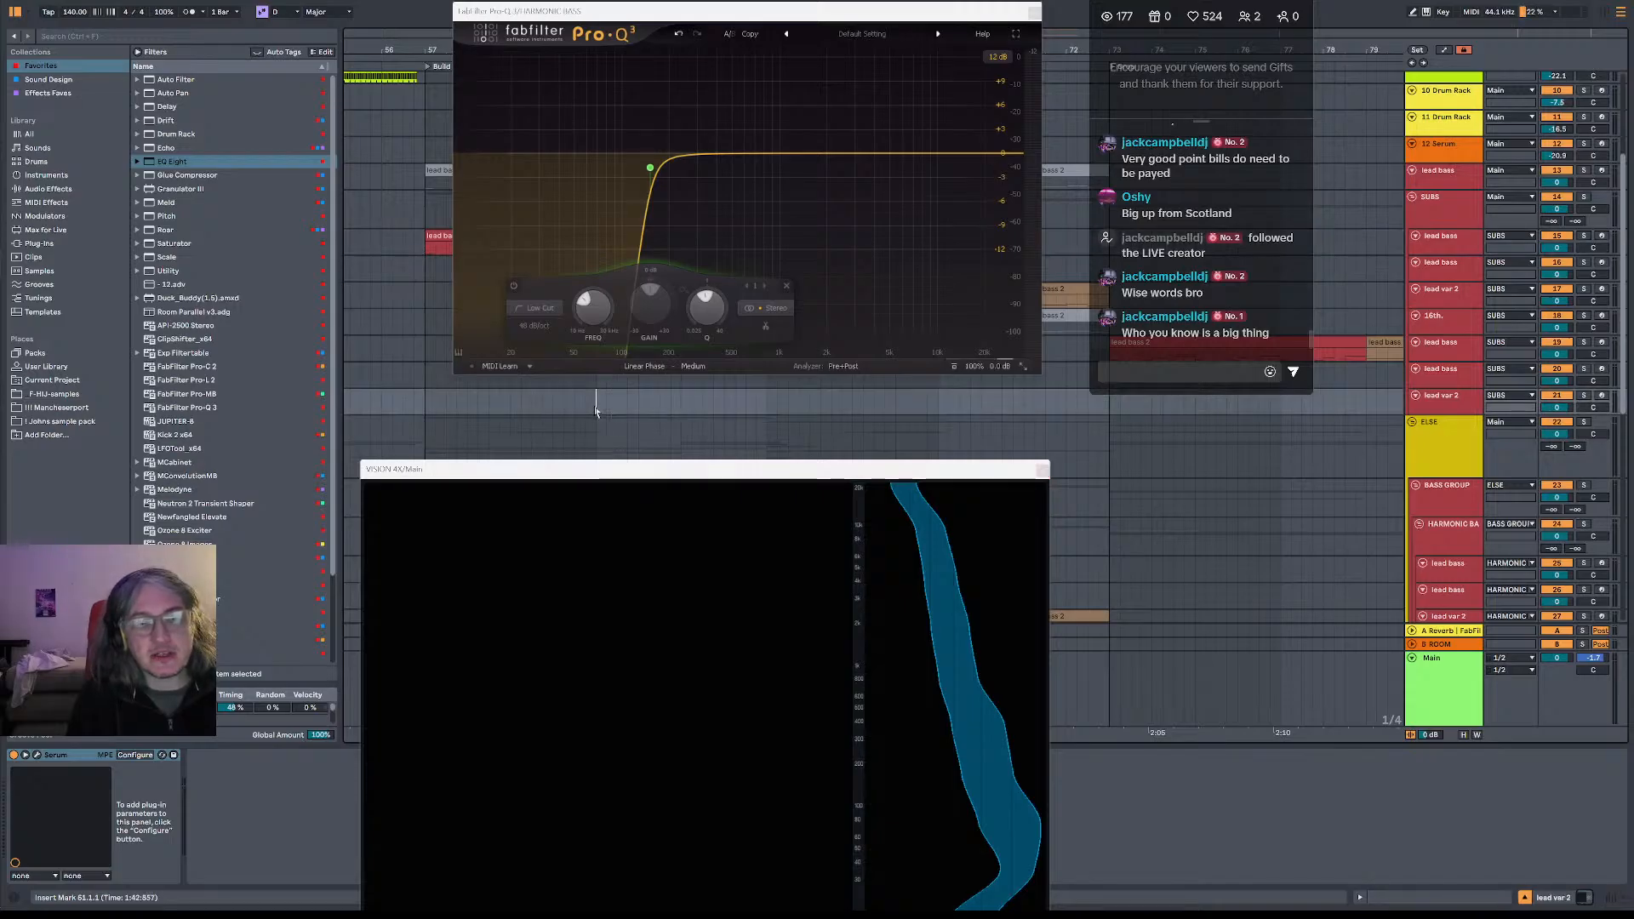
{"action": "left_click", "coordinate": [767, 415]}
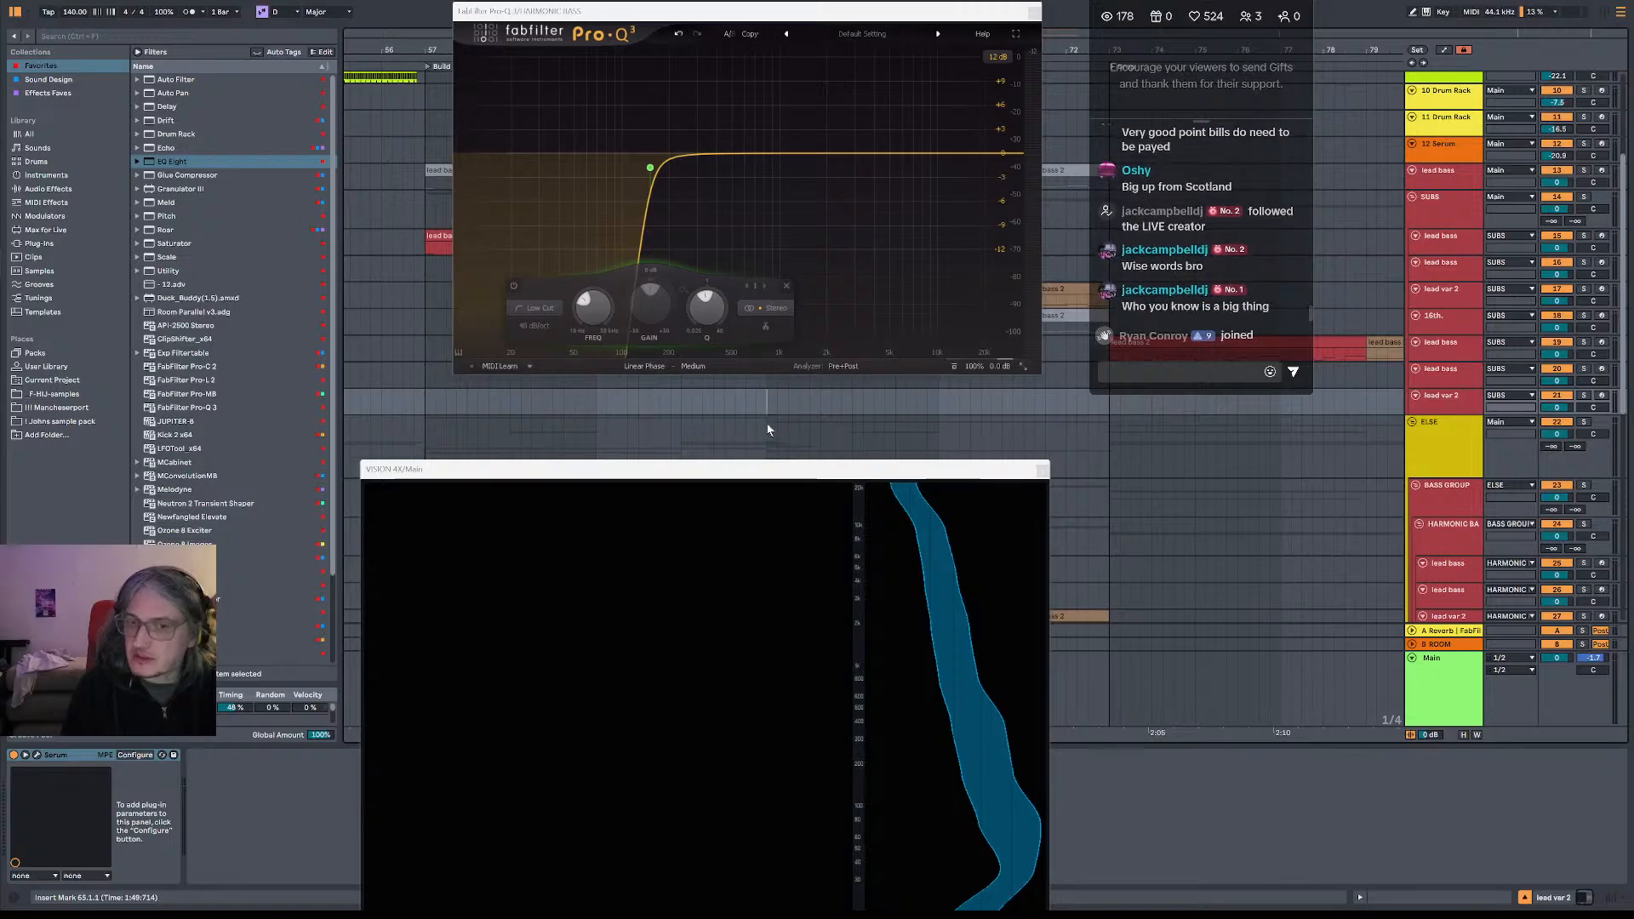
{"action": "left_click", "coordinate": [425, 408]}
{"action": "key", "text": "space"}
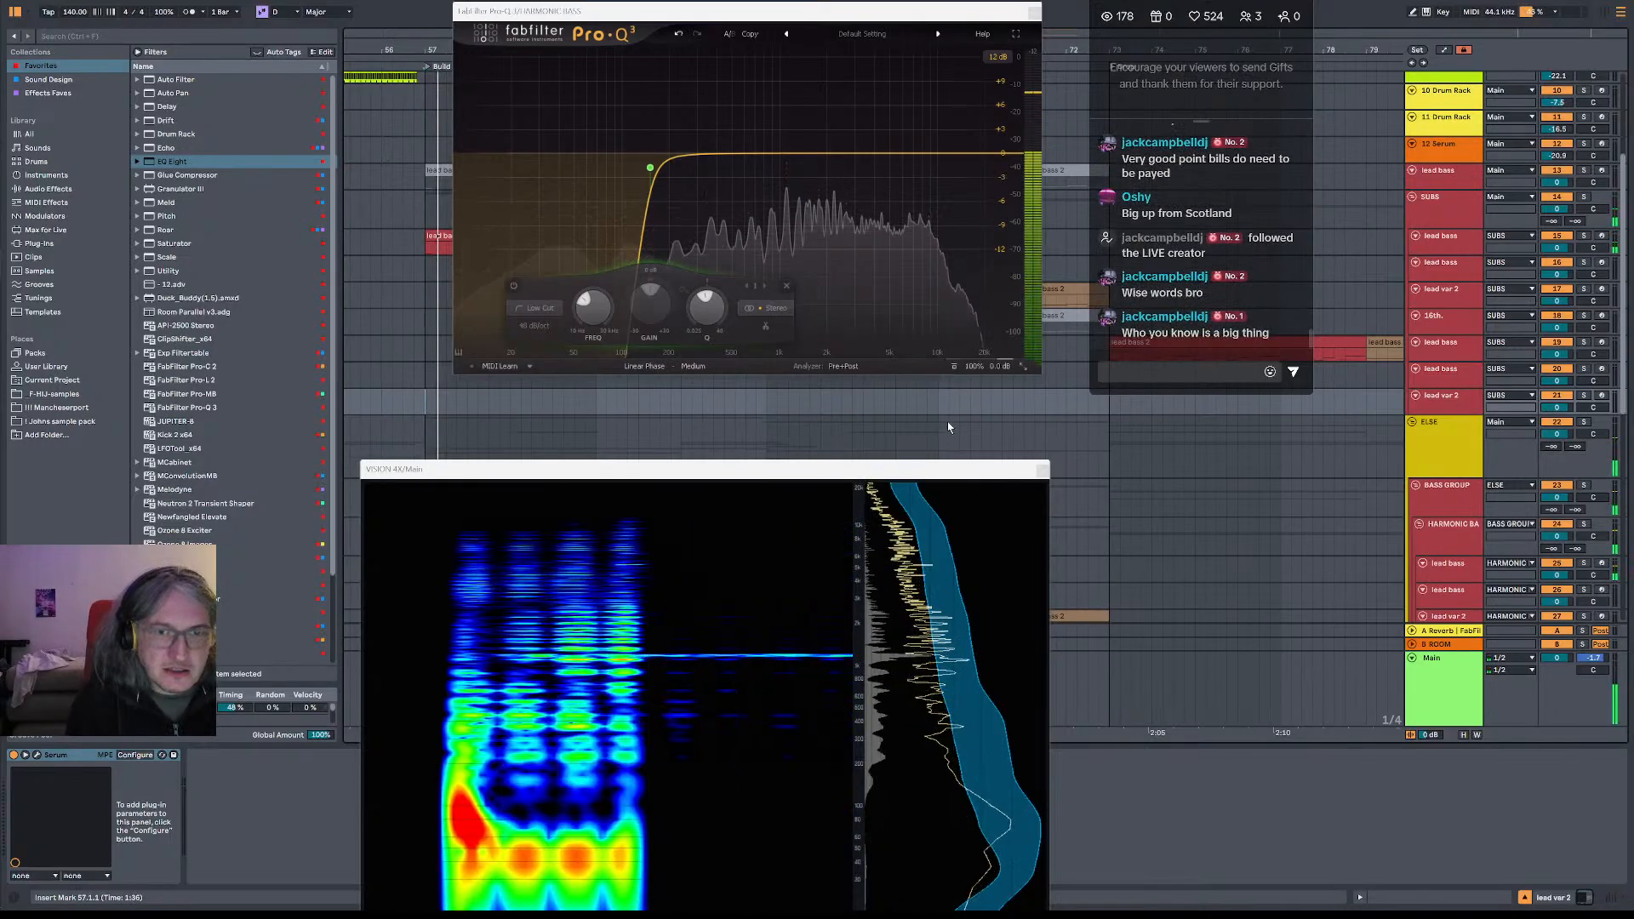
{"action": "mouse_move", "coordinate": [666, 181]}
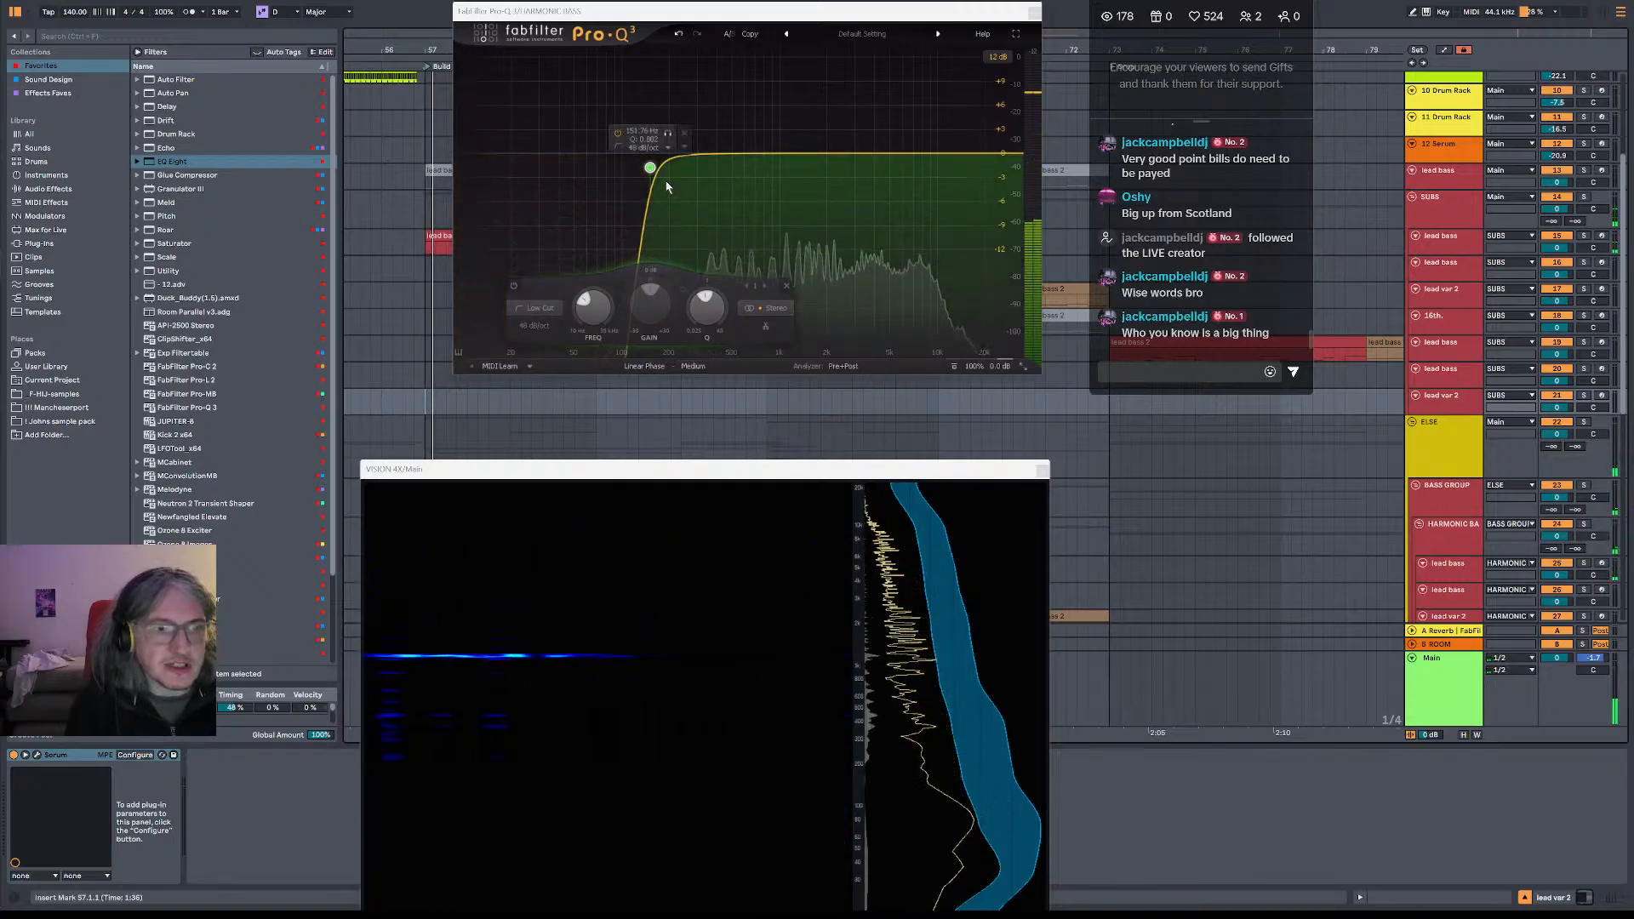
{"action": "key", "text": "space"}
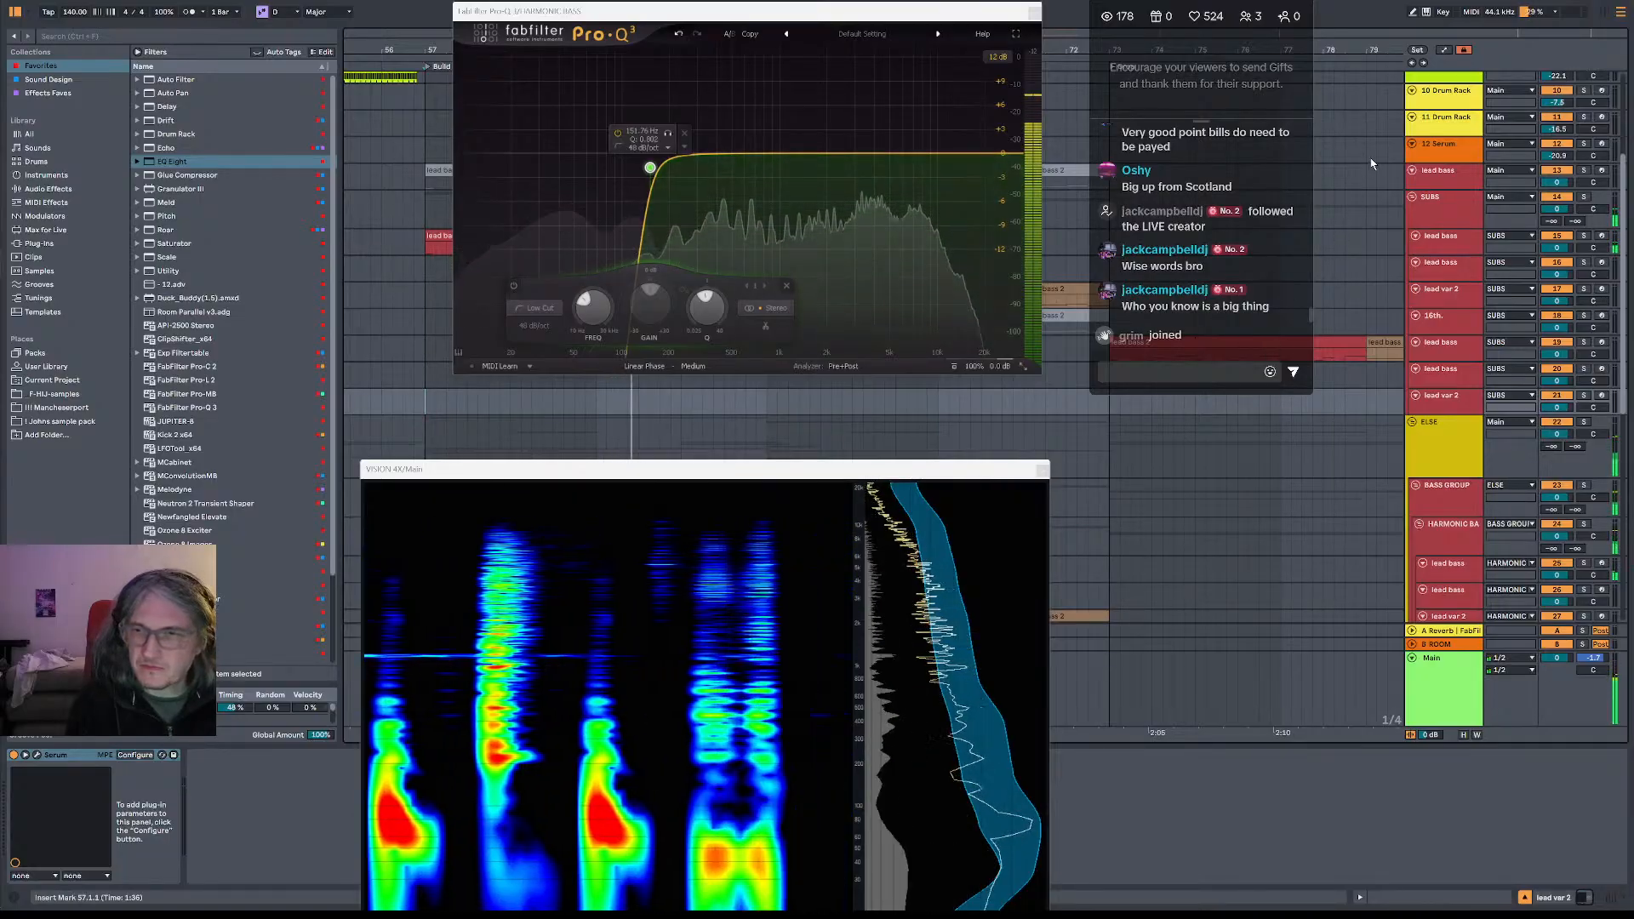
- Open Pro-L 2 on the Main track, play the mix to check its limiting, and close the Pro-L 2 and VISION 4X windows
{"action": "left_click", "coordinate": [1446, 207]}
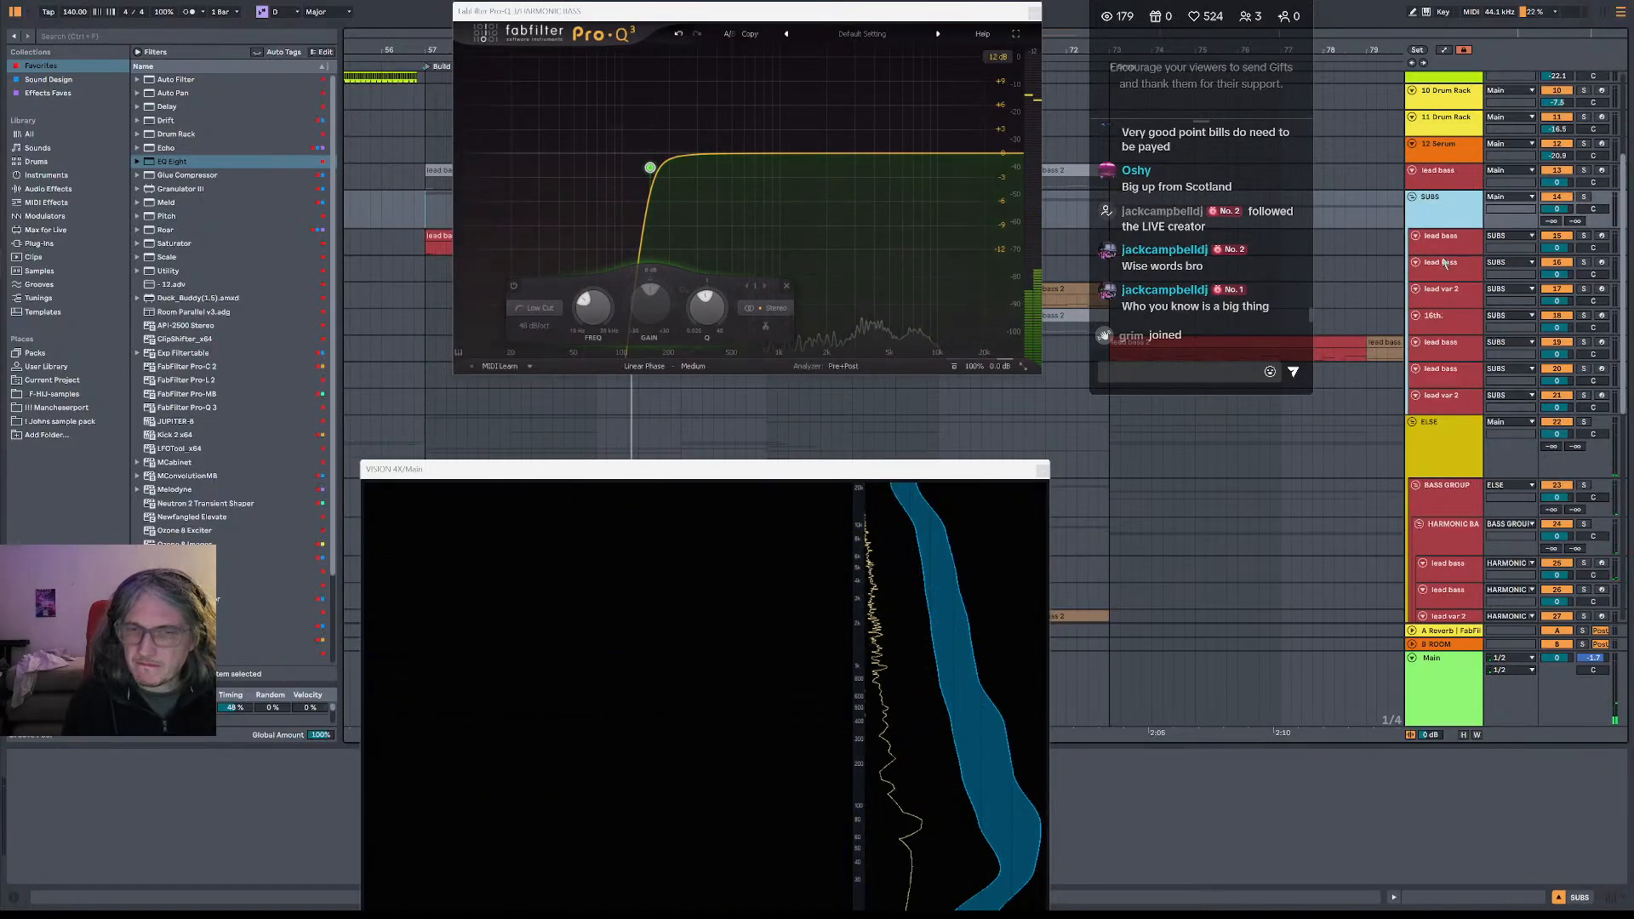
{"action": "left_click", "coordinate": [1438, 464]}
{"action": "left_click", "coordinate": [1445, 681]}
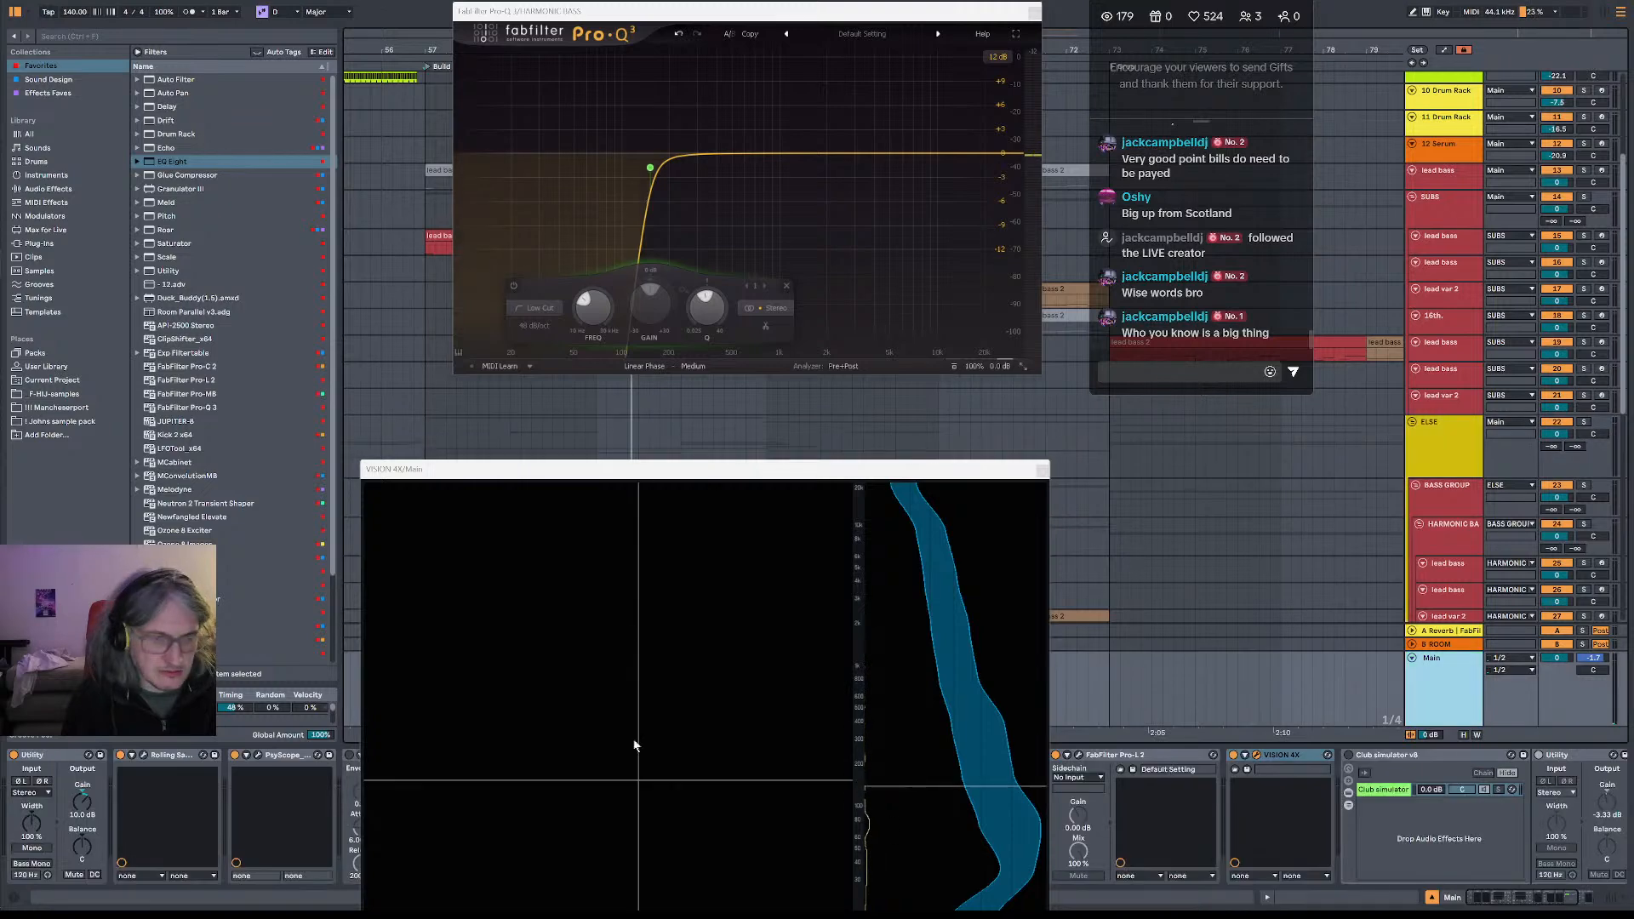
{"action": "left_click_drag", "start_coordinate": [638, 469], "coordinate": [600, 136]}
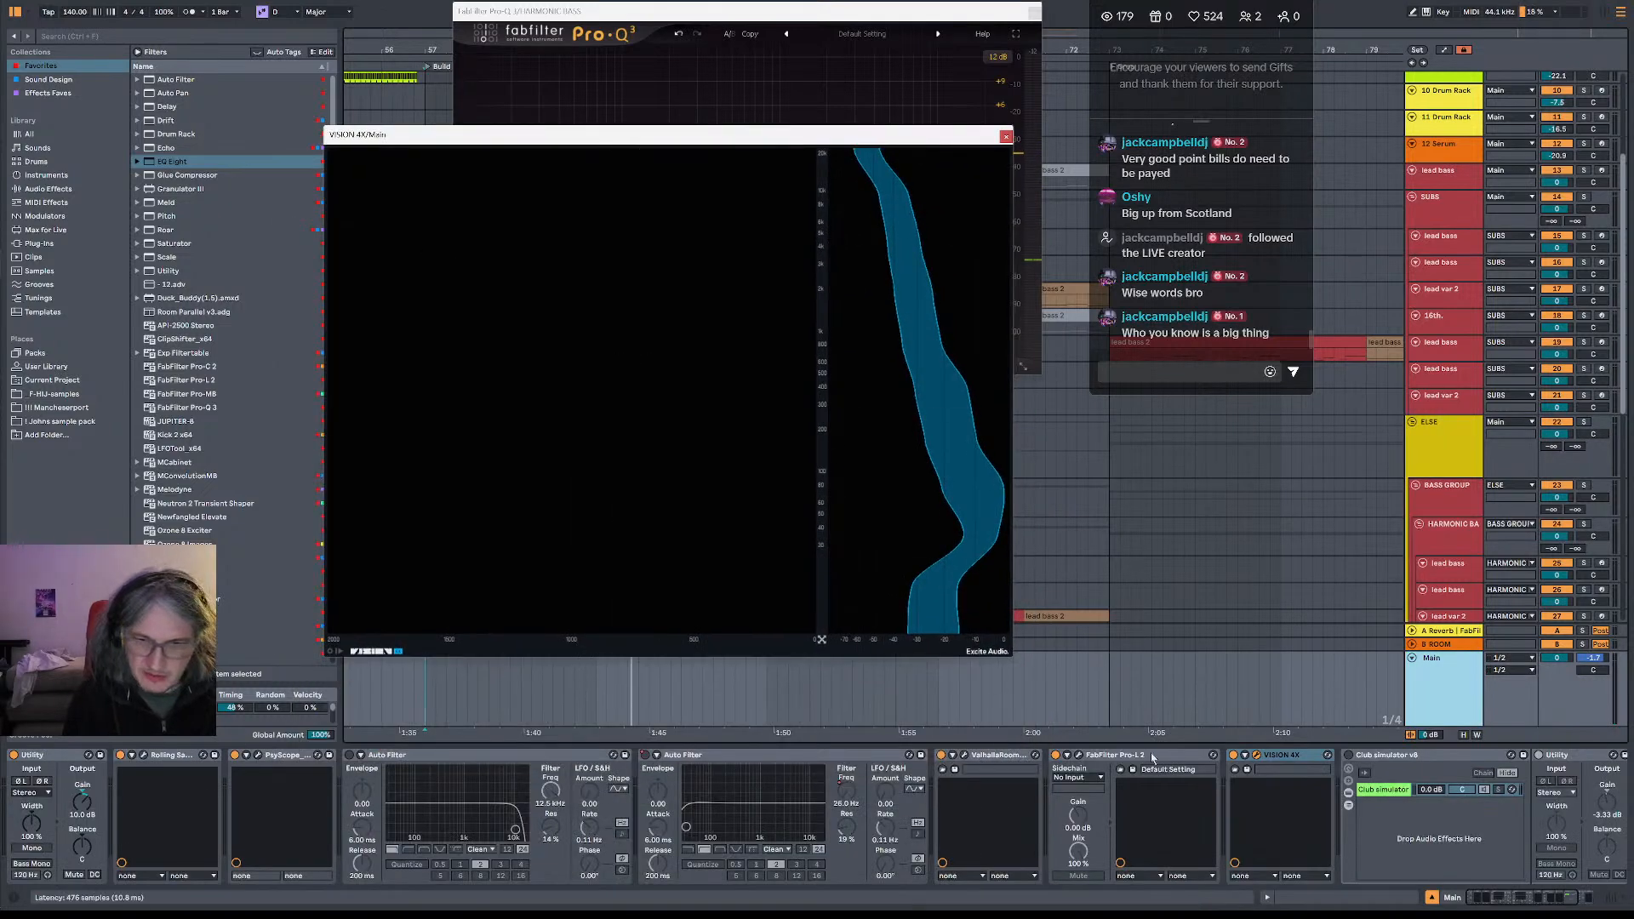
{"action": "left_click", "coordinate": [1079, 756]}
{"action": "key", "text": "space"}
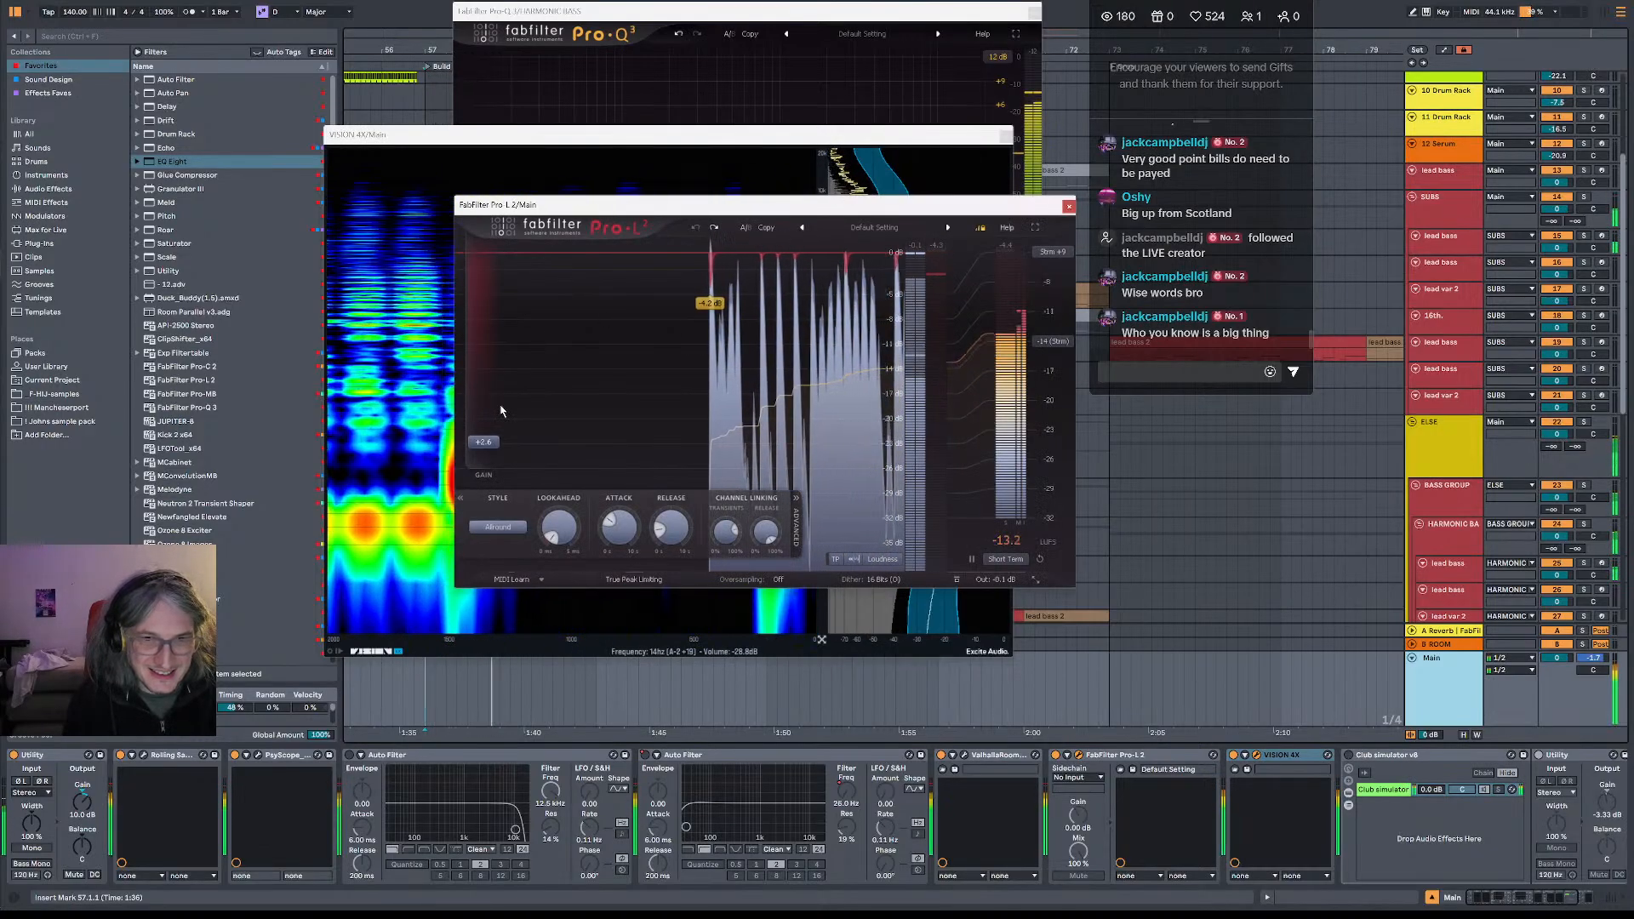
{"action": "left_click", "coordinate": [1069, 208]}
{"action": "left_click", "coordinate": [1008, 136]}
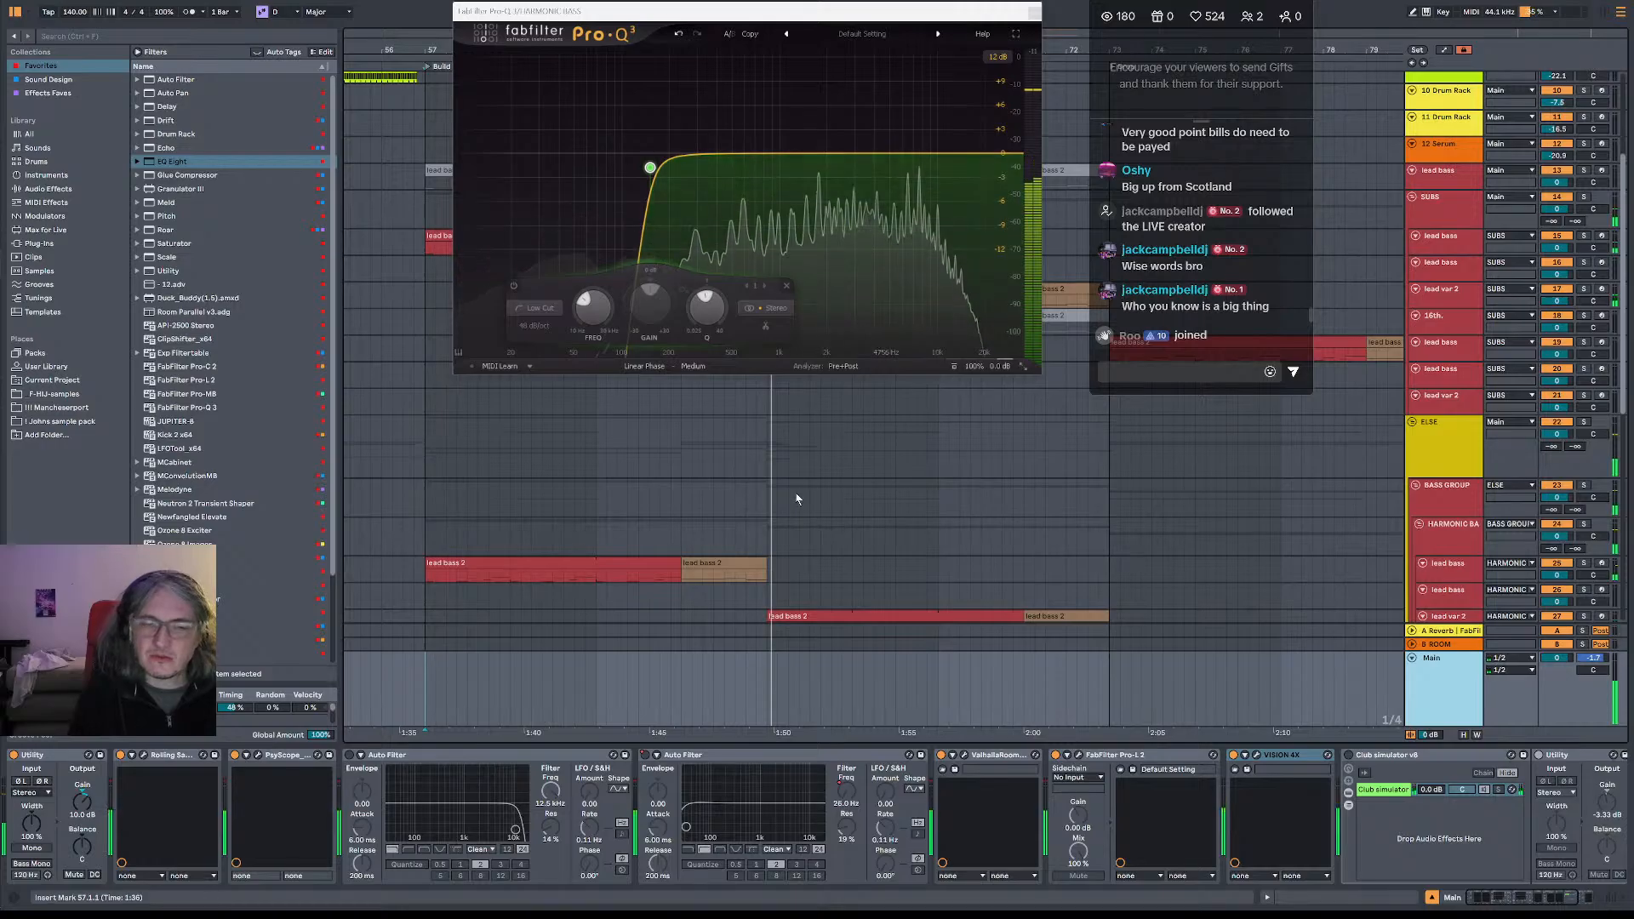
- Set the insert position to bar 63 and bypass the second Pro-Q 3 on HARMONIC BASS while the mix plays
{"action": "left_click", "coordinate": [691, 575]}
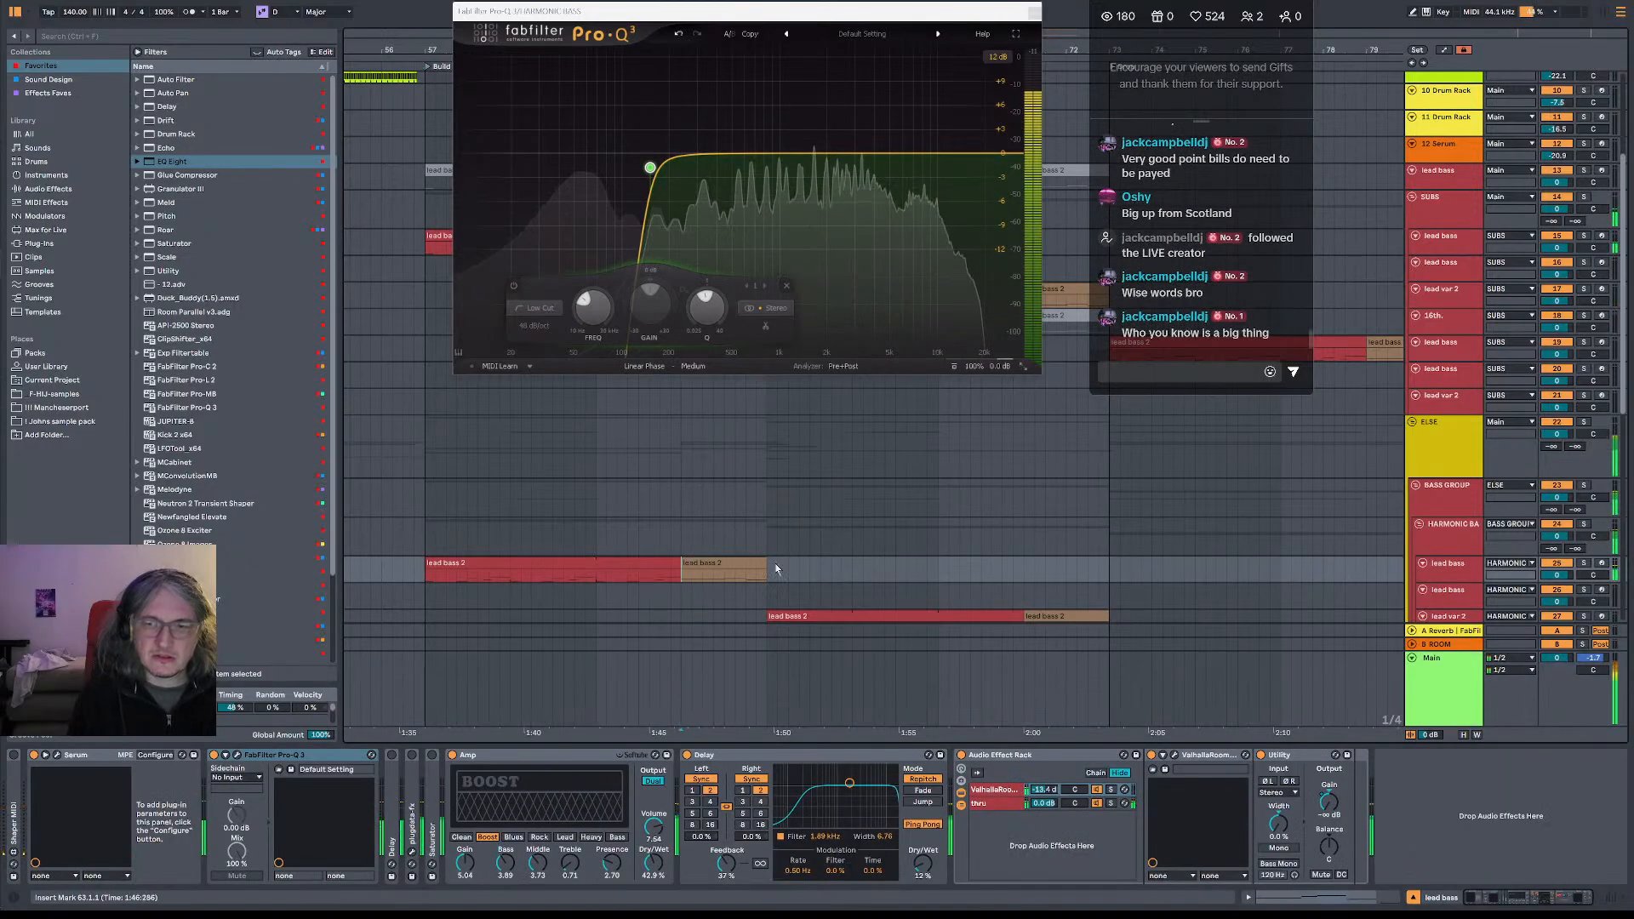
{"action": "left_click", "coordinate": [1447, 535]}
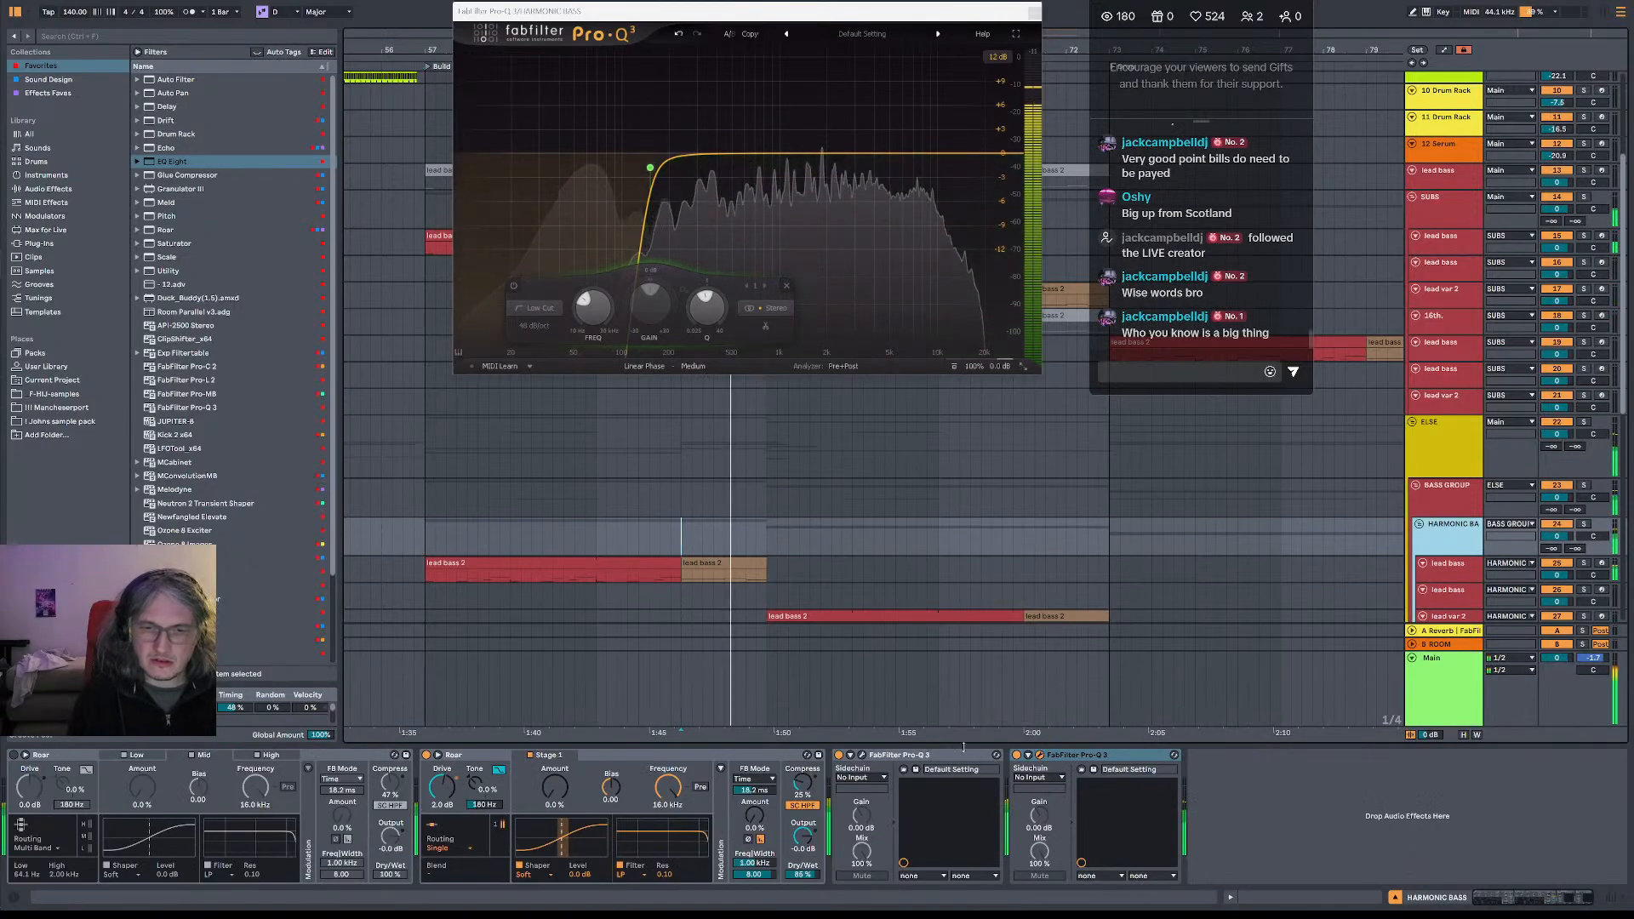
{"action": "left_click", "coordinate": [1017, 756]}
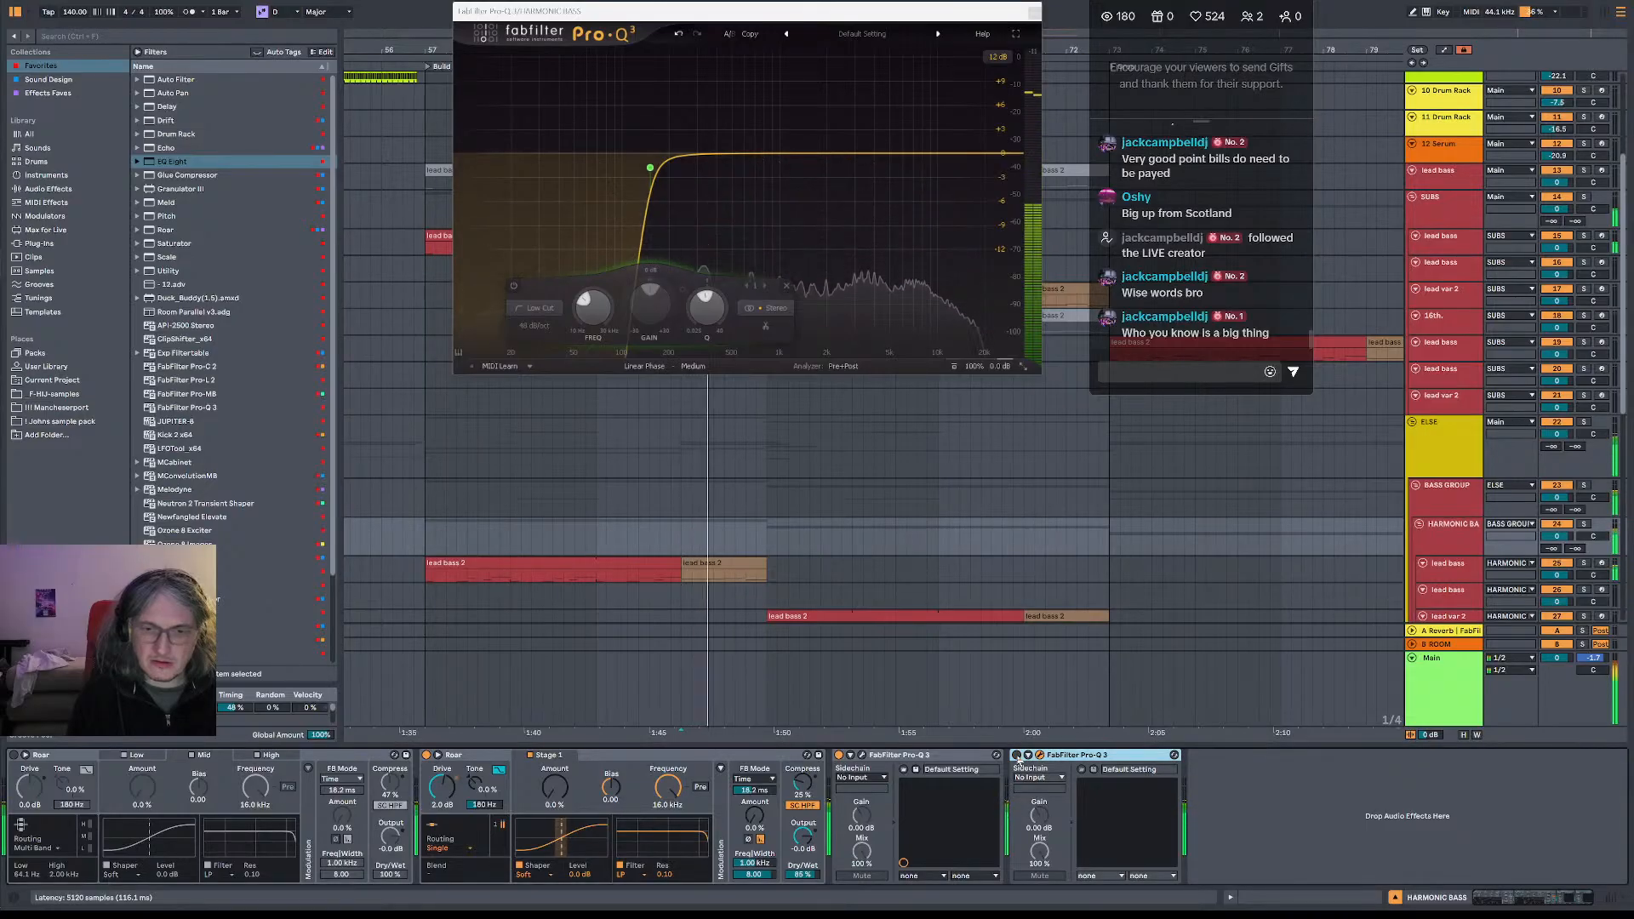
- Re-enable the second Pro-Q 3 on HARMONIC BASS, bring its window back up, and stop playback
{"action": "left_click", "coordinate": [1017, 756]}
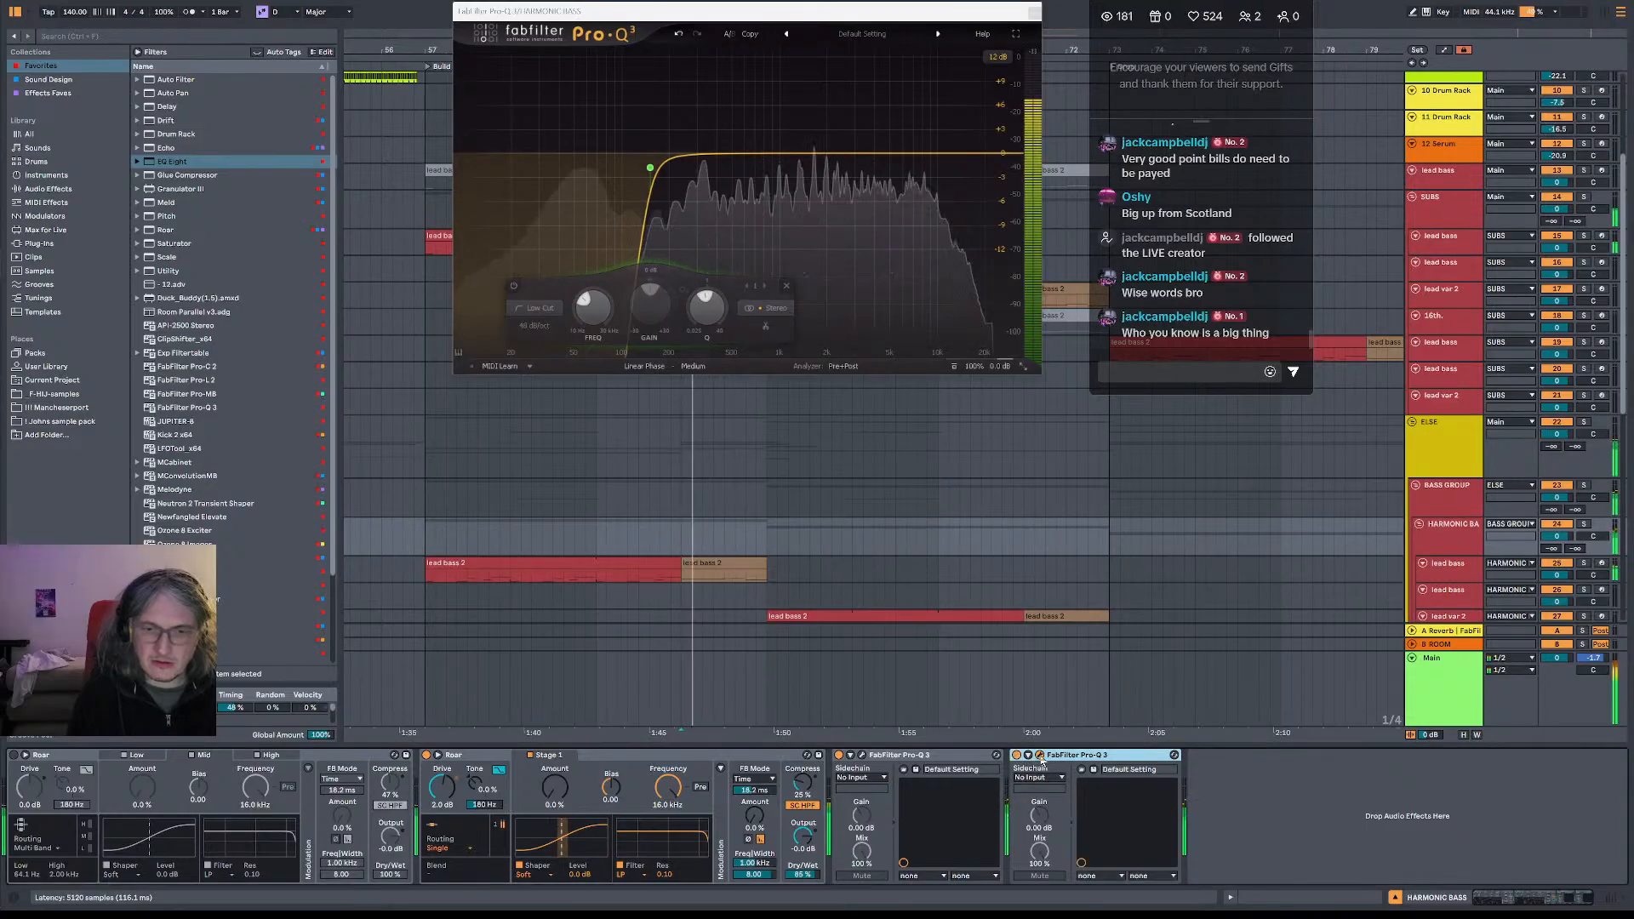
{"action": "left_click", "coordinate": [1042, 758]}
{"action": "left_click", "coordinate": [1040, 756]}
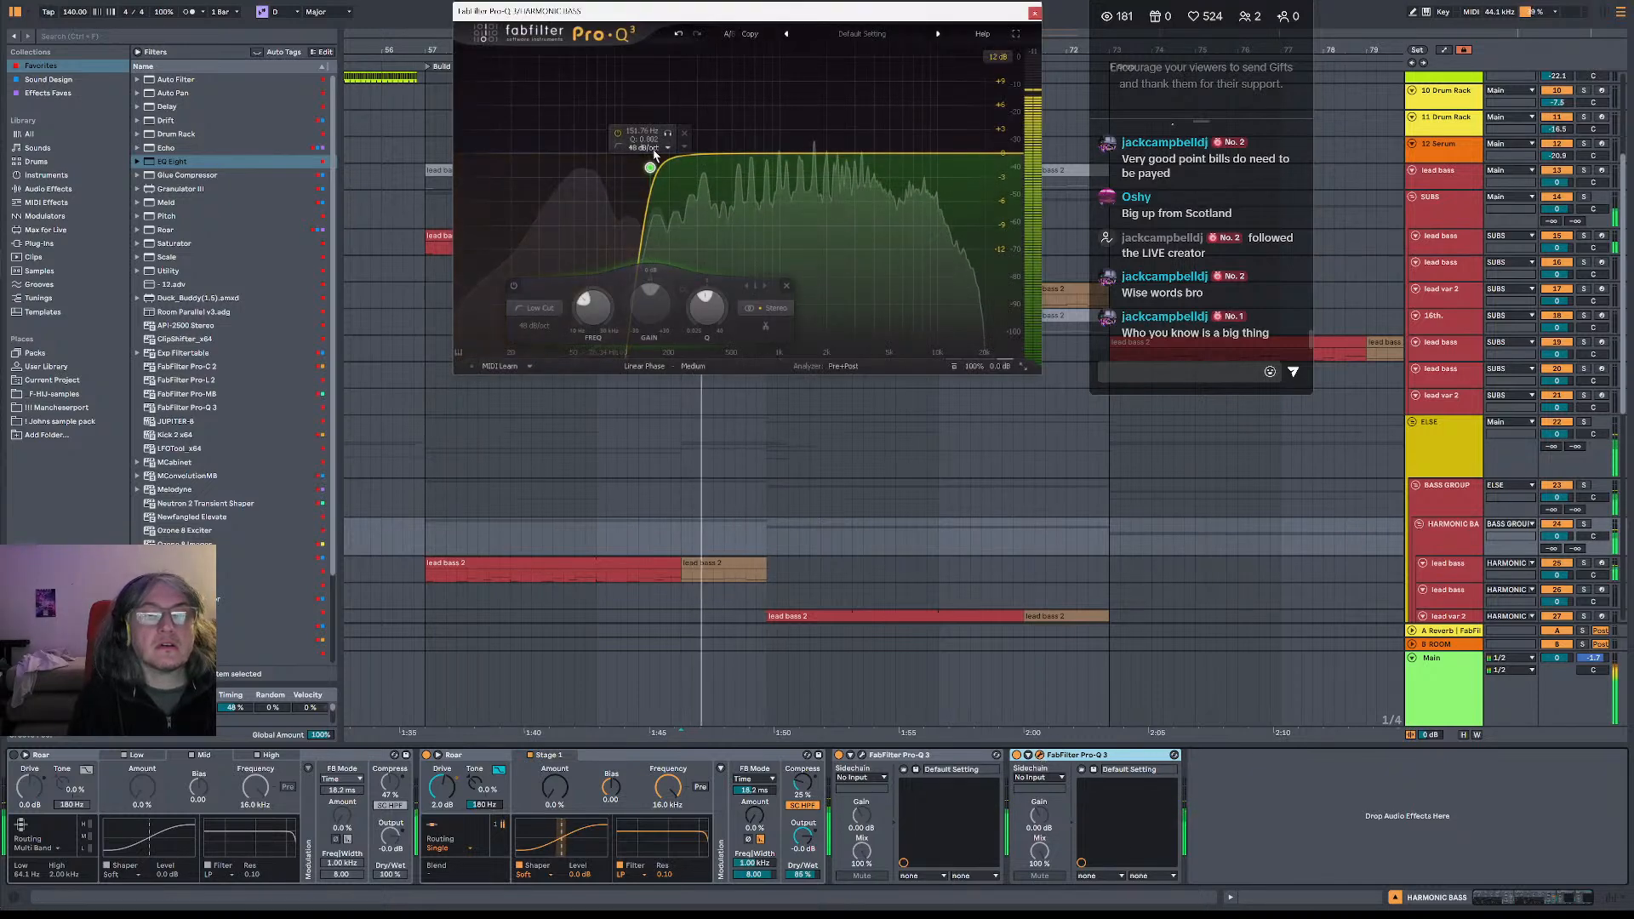
{"action": "key", "text": "space"}
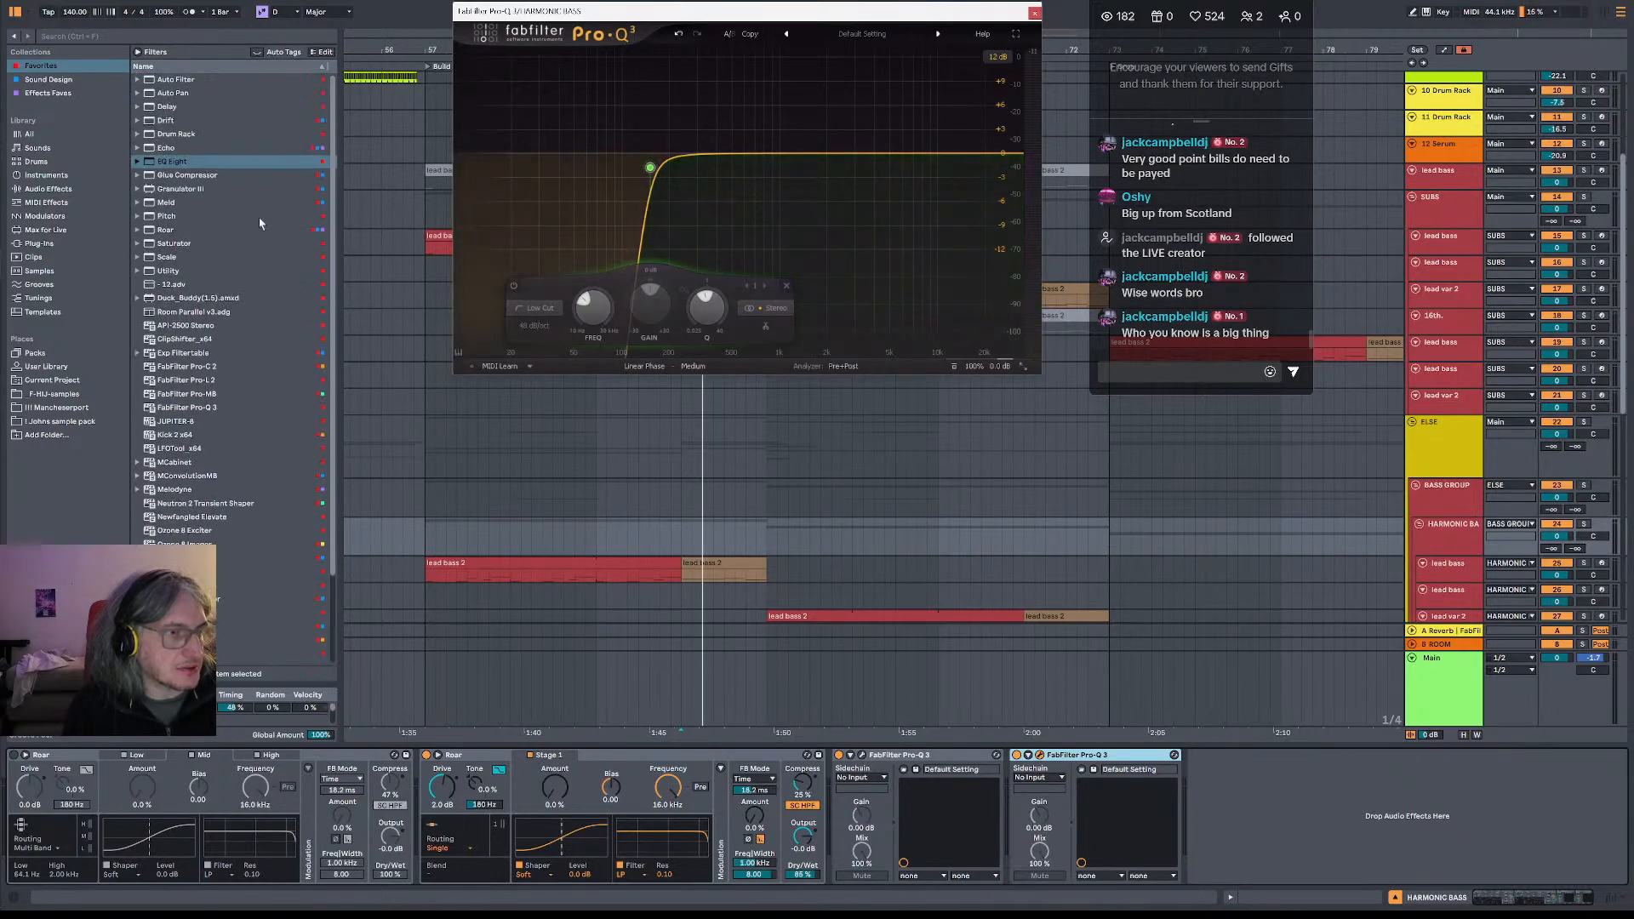
- Load SurferEQ from the favourites after the second Pro-Q 3 in HARMONIC BASS's device chain
{"action": "scroll", "coordinate": [257, 222], "scroll_direction": "down", "scroll_amount": 3}
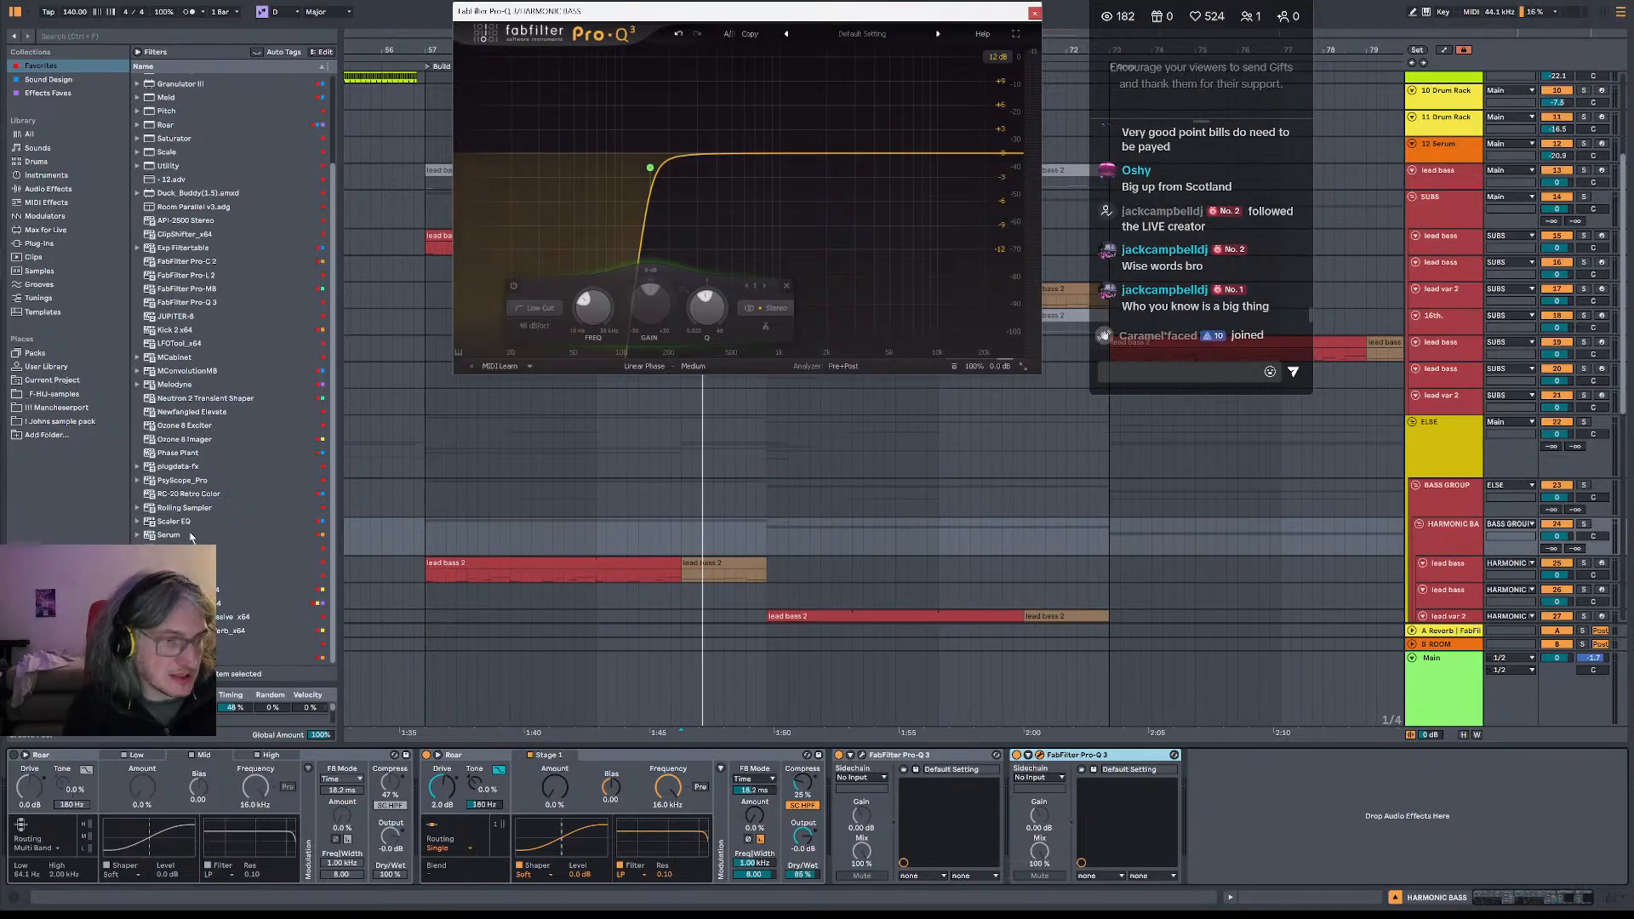
{"action": "left_click", "coordinate": [249, 579]}
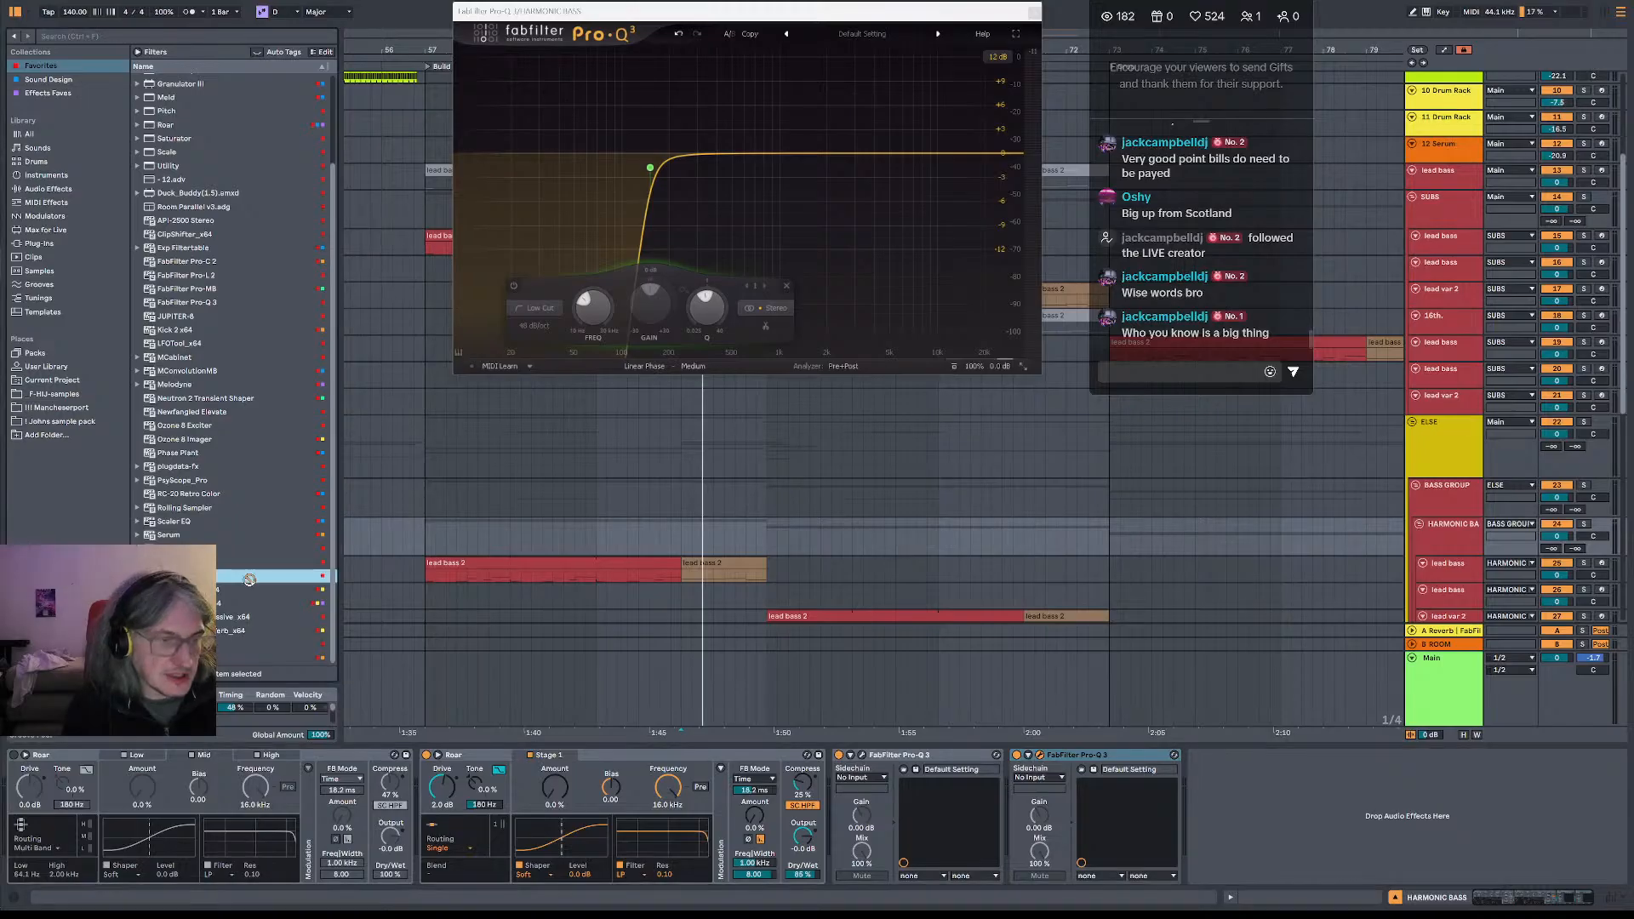
{"action": "left_click_drag", "start_coordinate": [1253, 901], "coordinate": [1299, 854]}
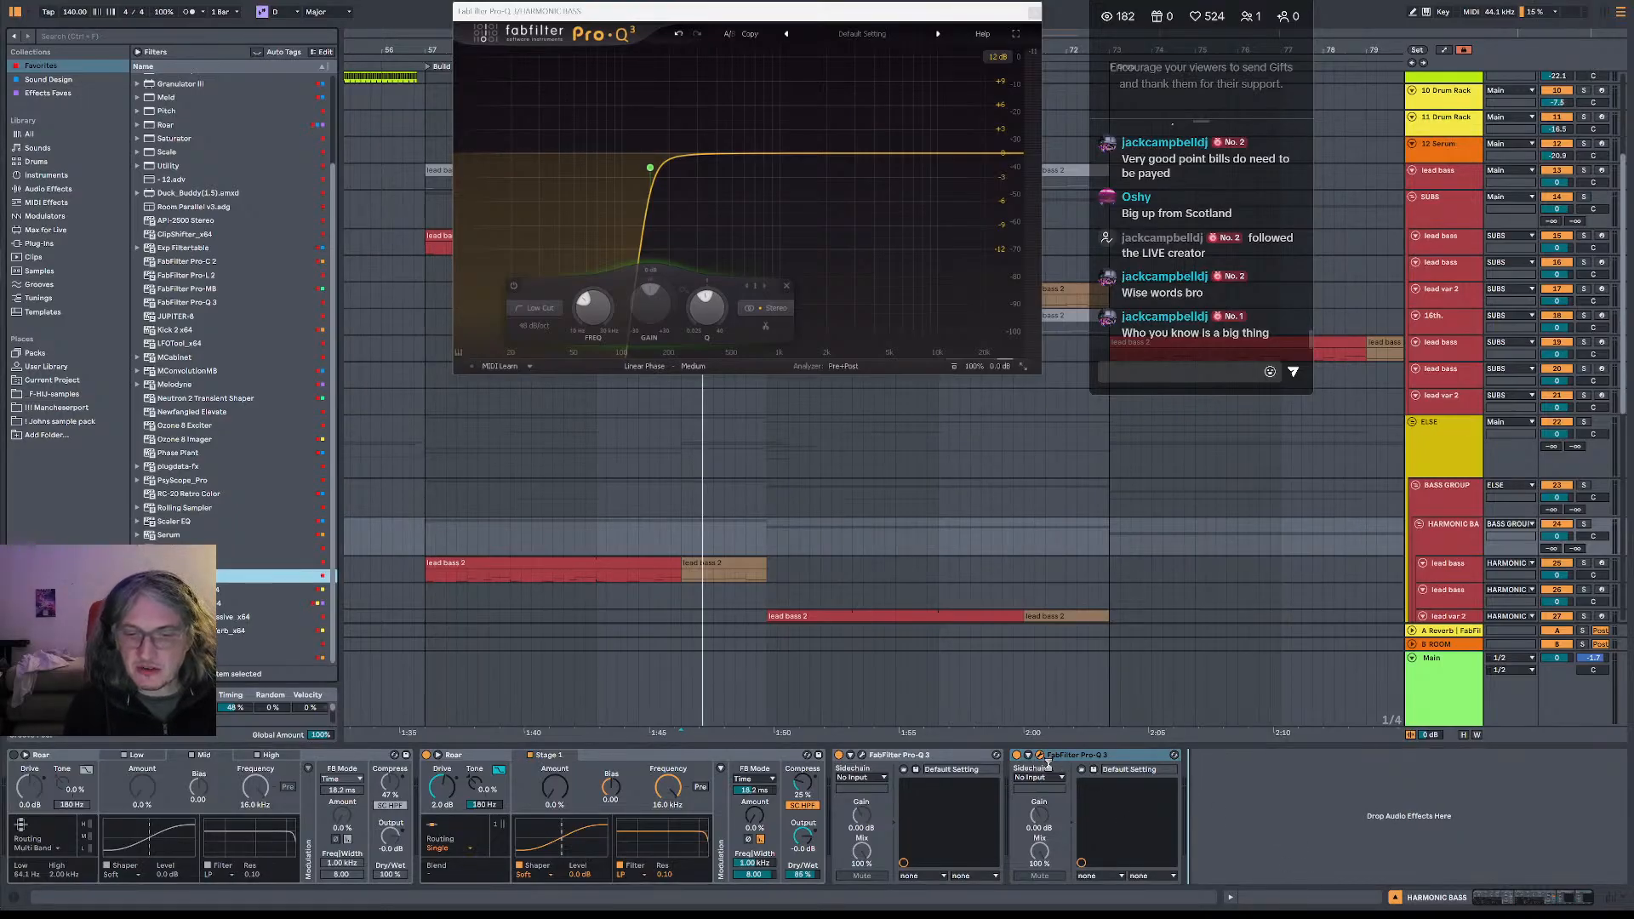
{"action": "left_click", "coordinate": [1147, 758]}
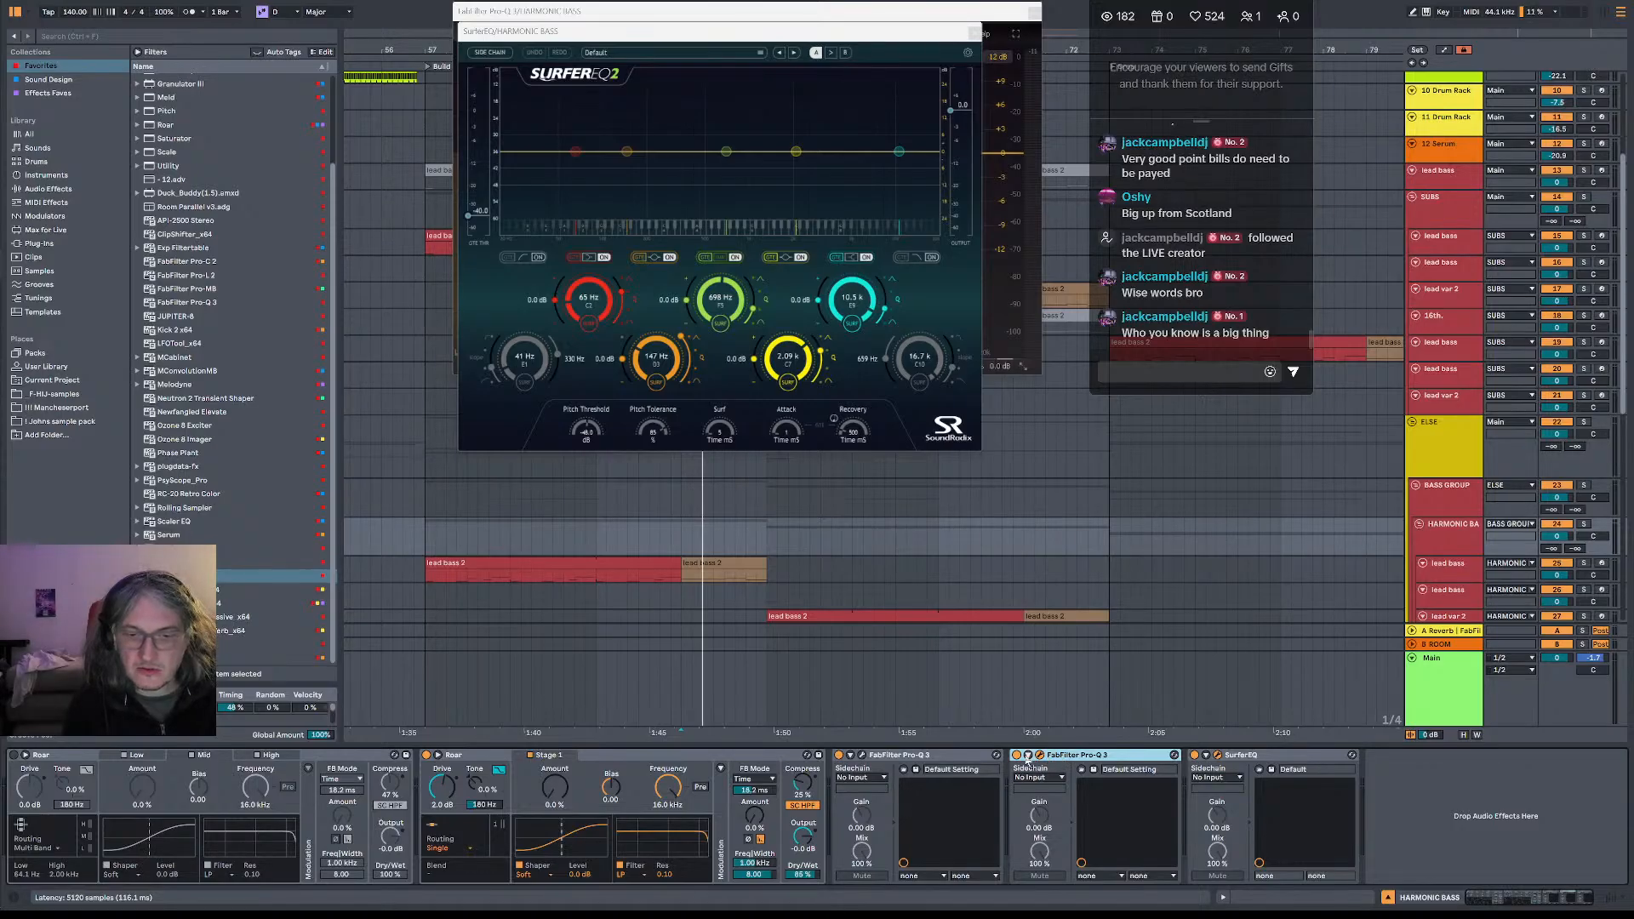
- Bring up SurferEQ's window on HARMONIC BASS, start playback, and solo the HARMONIC BASS group
{"action": "left_click", "coordinate": [1235, 757]}
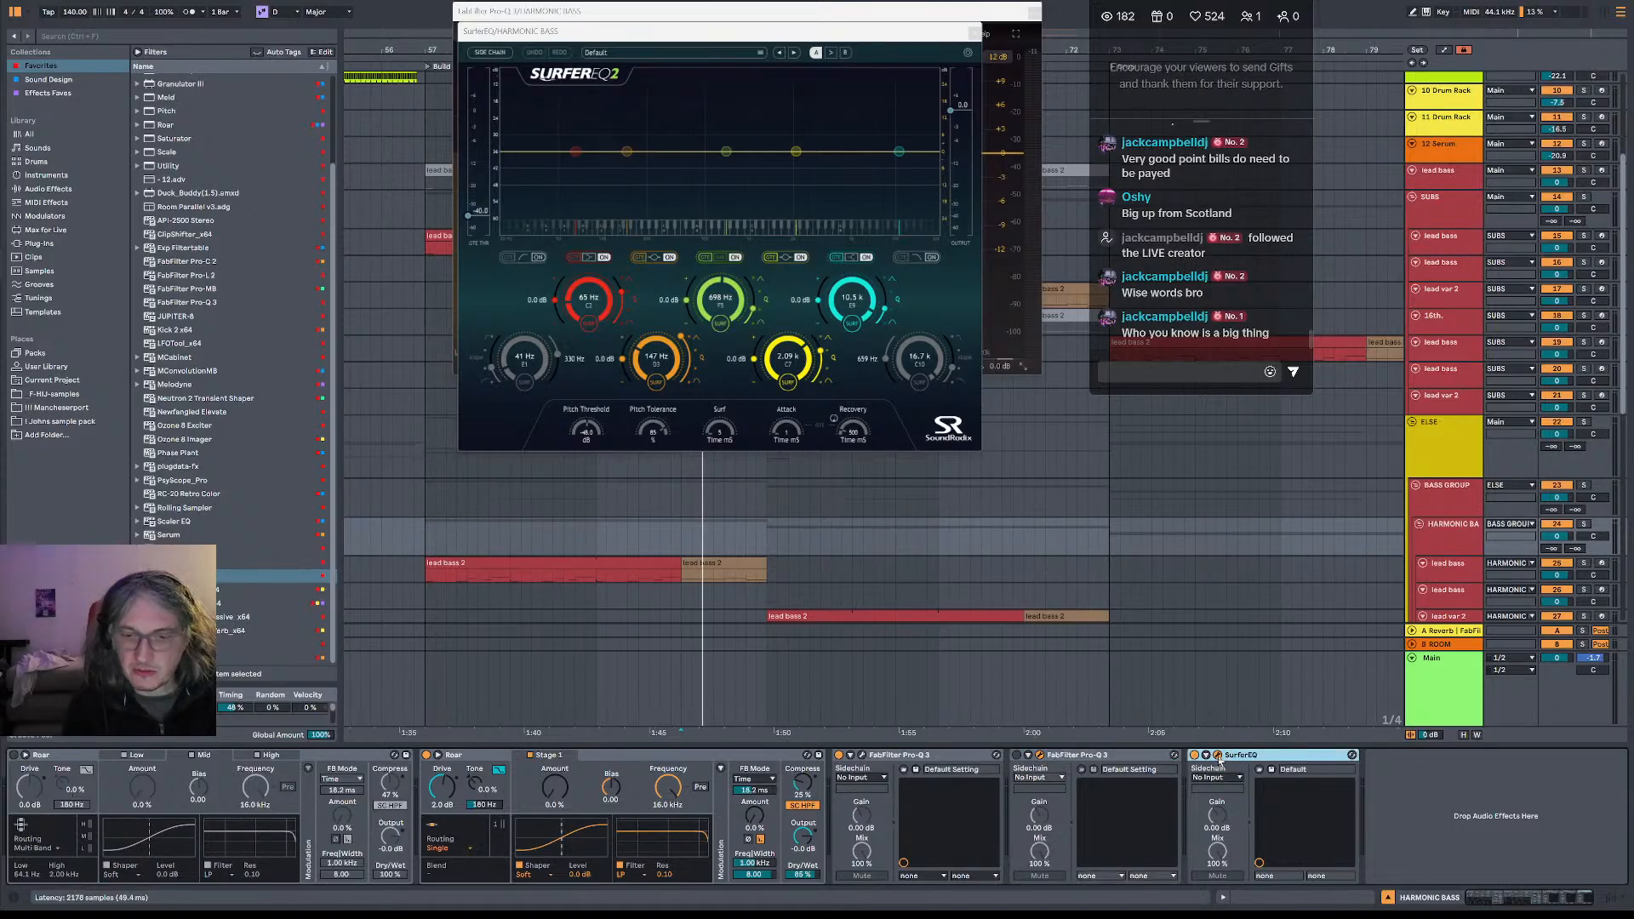
{"action": "left_click", "coordinate": [1218, 757]}
{"action": "left_click", "coordinate": [1218, 757]}
{"action": "key", "text": "space"}
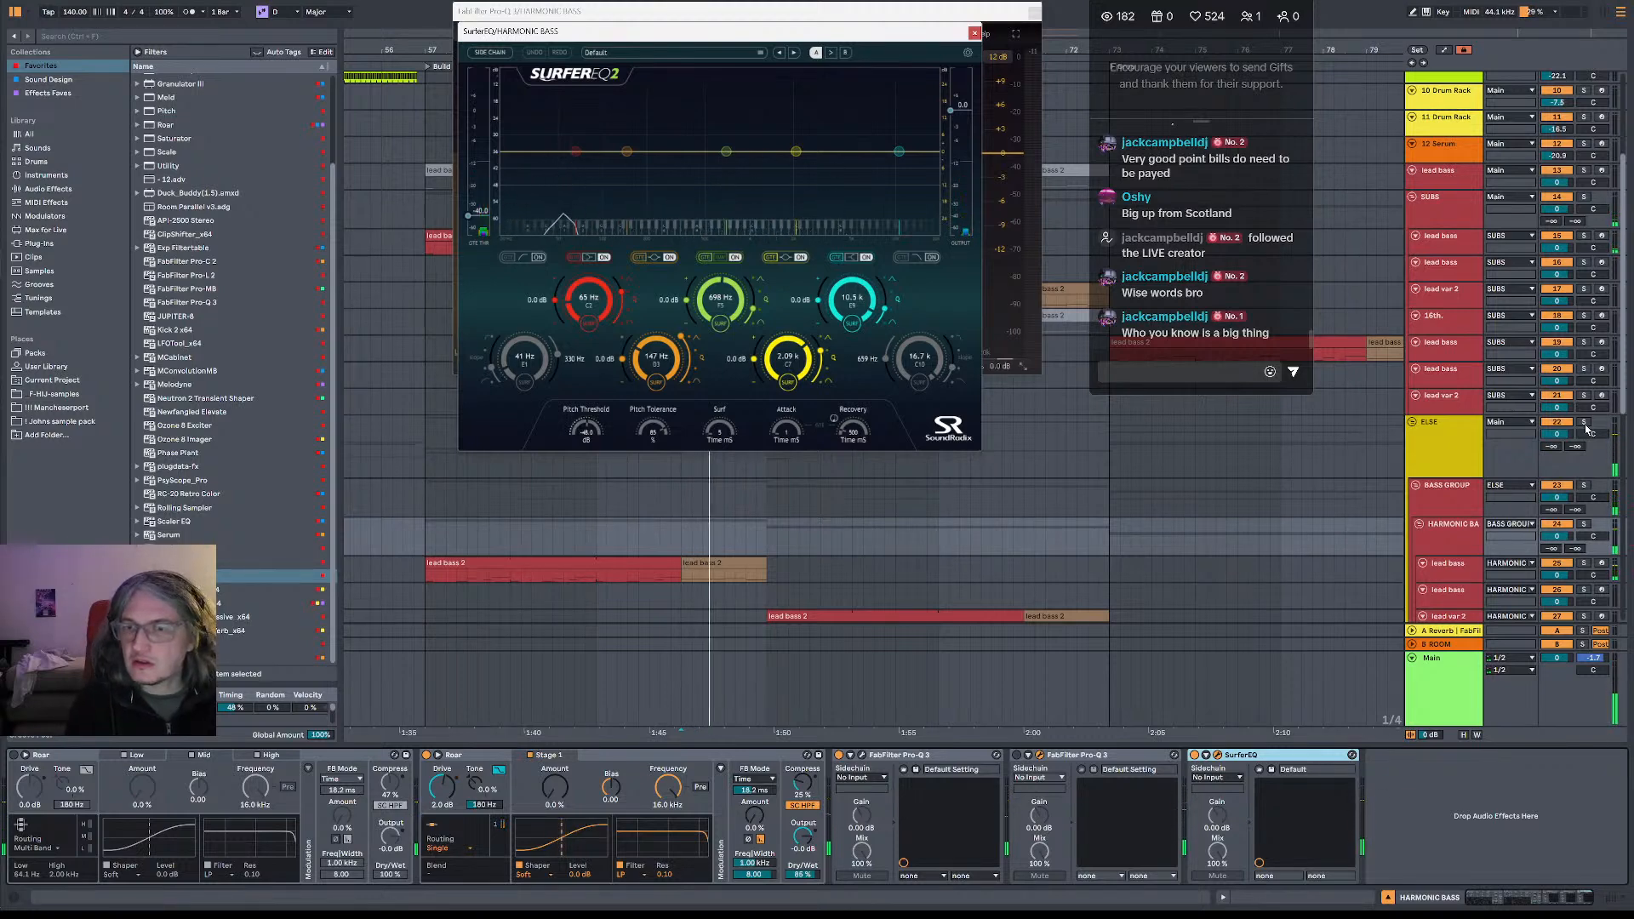
{"action": "left_click", "coordinate": [1584, 524]}
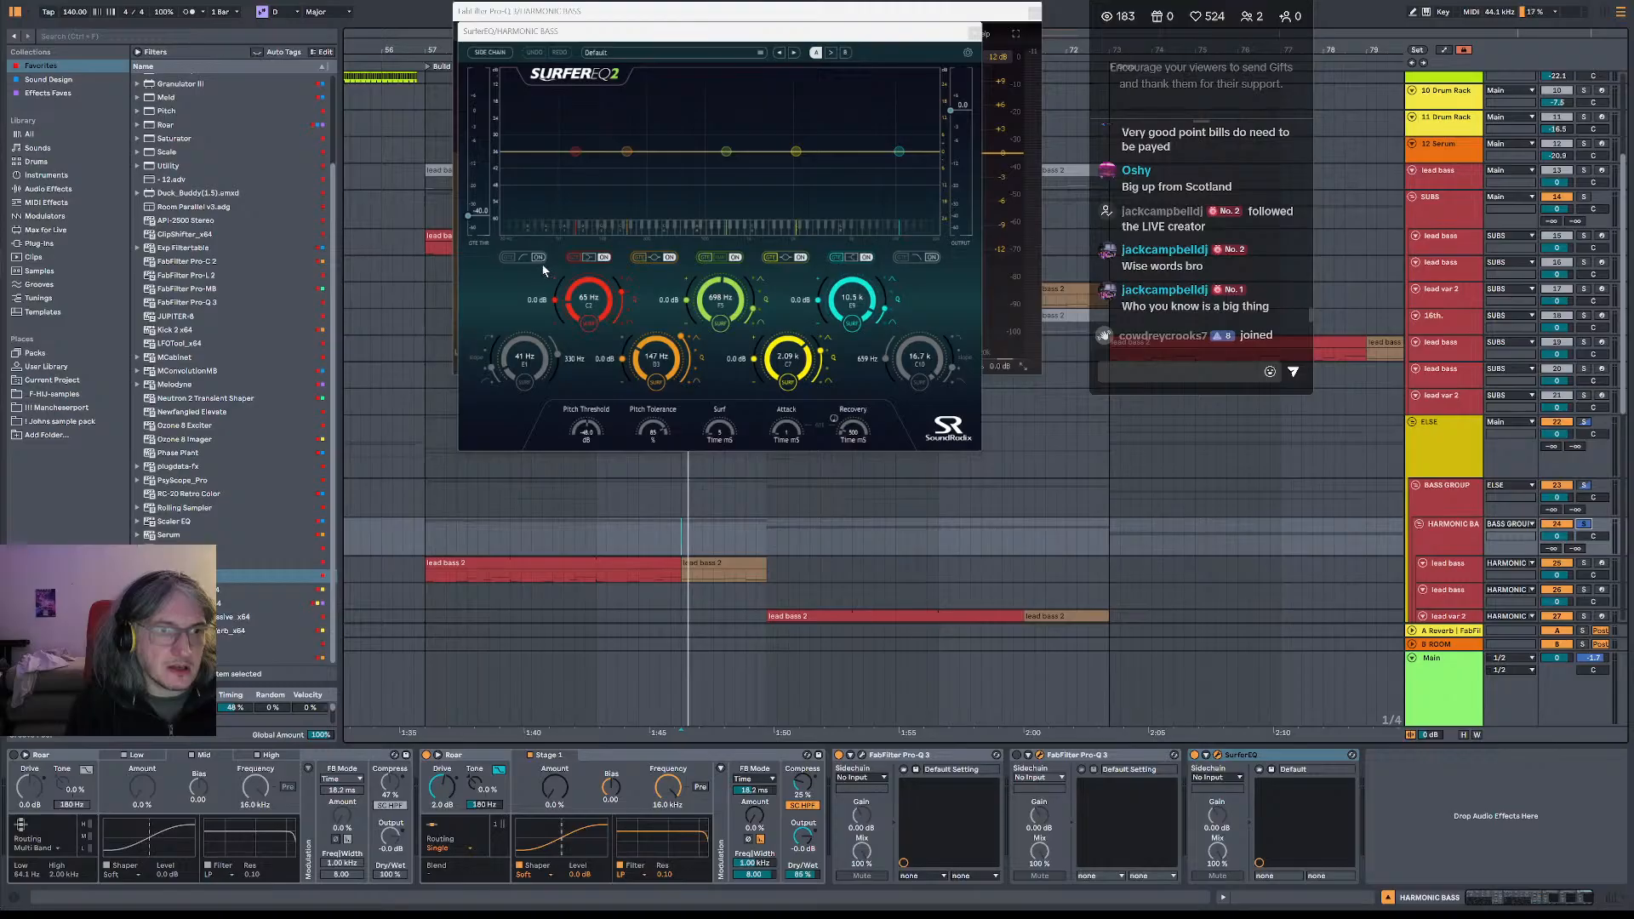
- Cut SurferEQ's red band by 20 dB at about 64 Hz, enable Surf for it, and play the bass
{"action": "left_click_drag", "start_coordinate": [575, 154], "coordinate": [574, 218]}
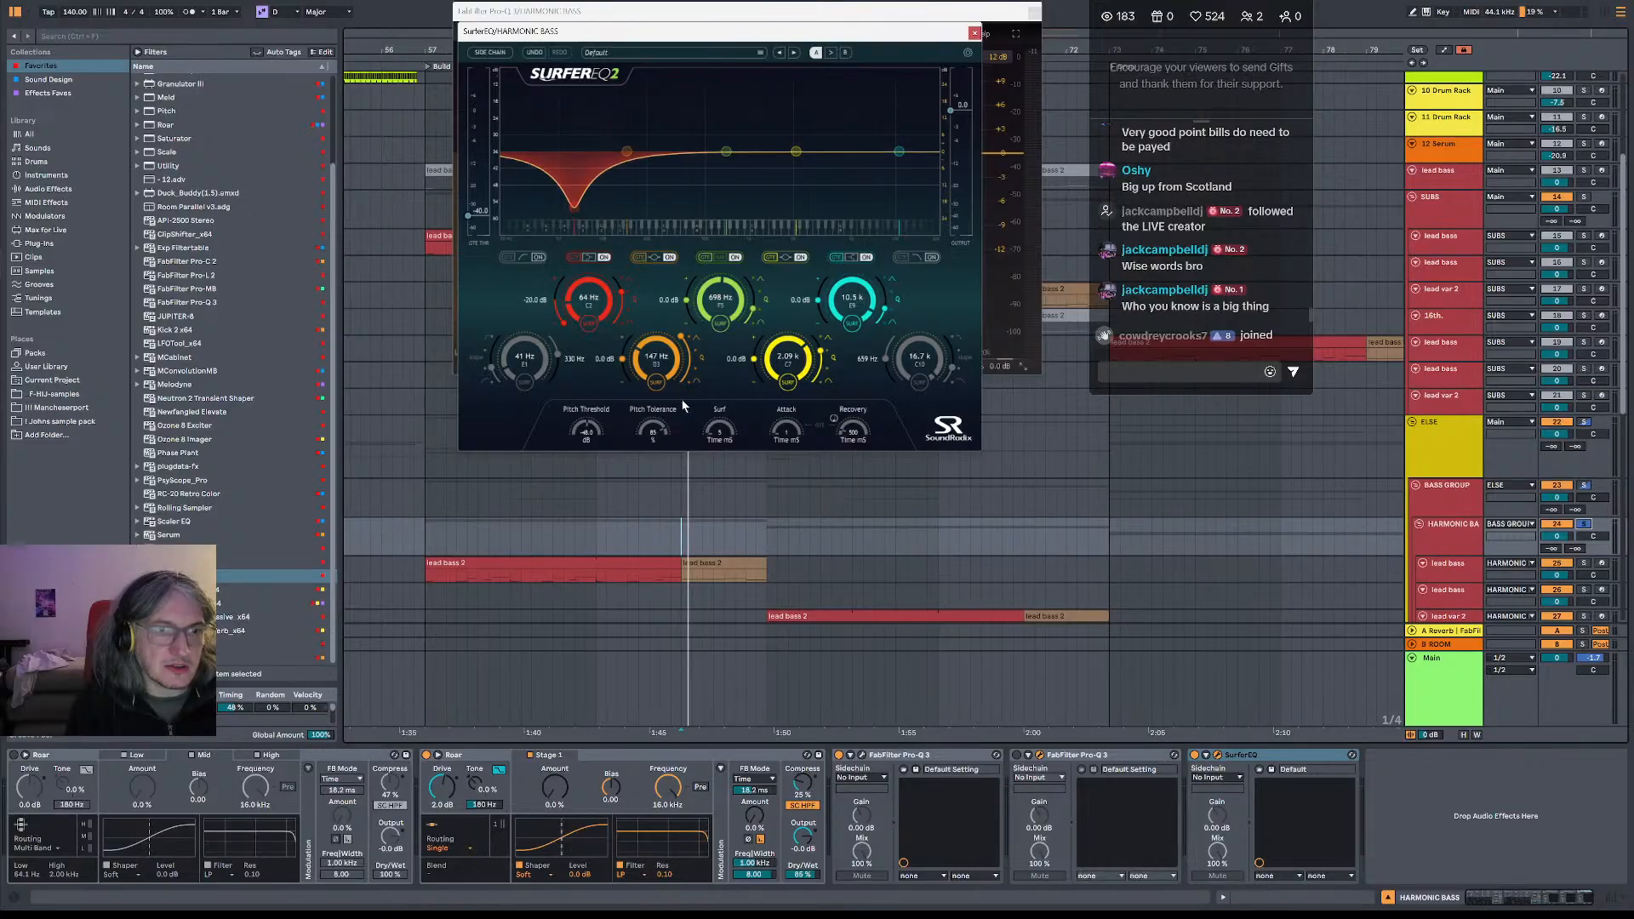
{"action": "left_click", "coordinate": [590, 326]}
{"action": "key", "text": "space"}
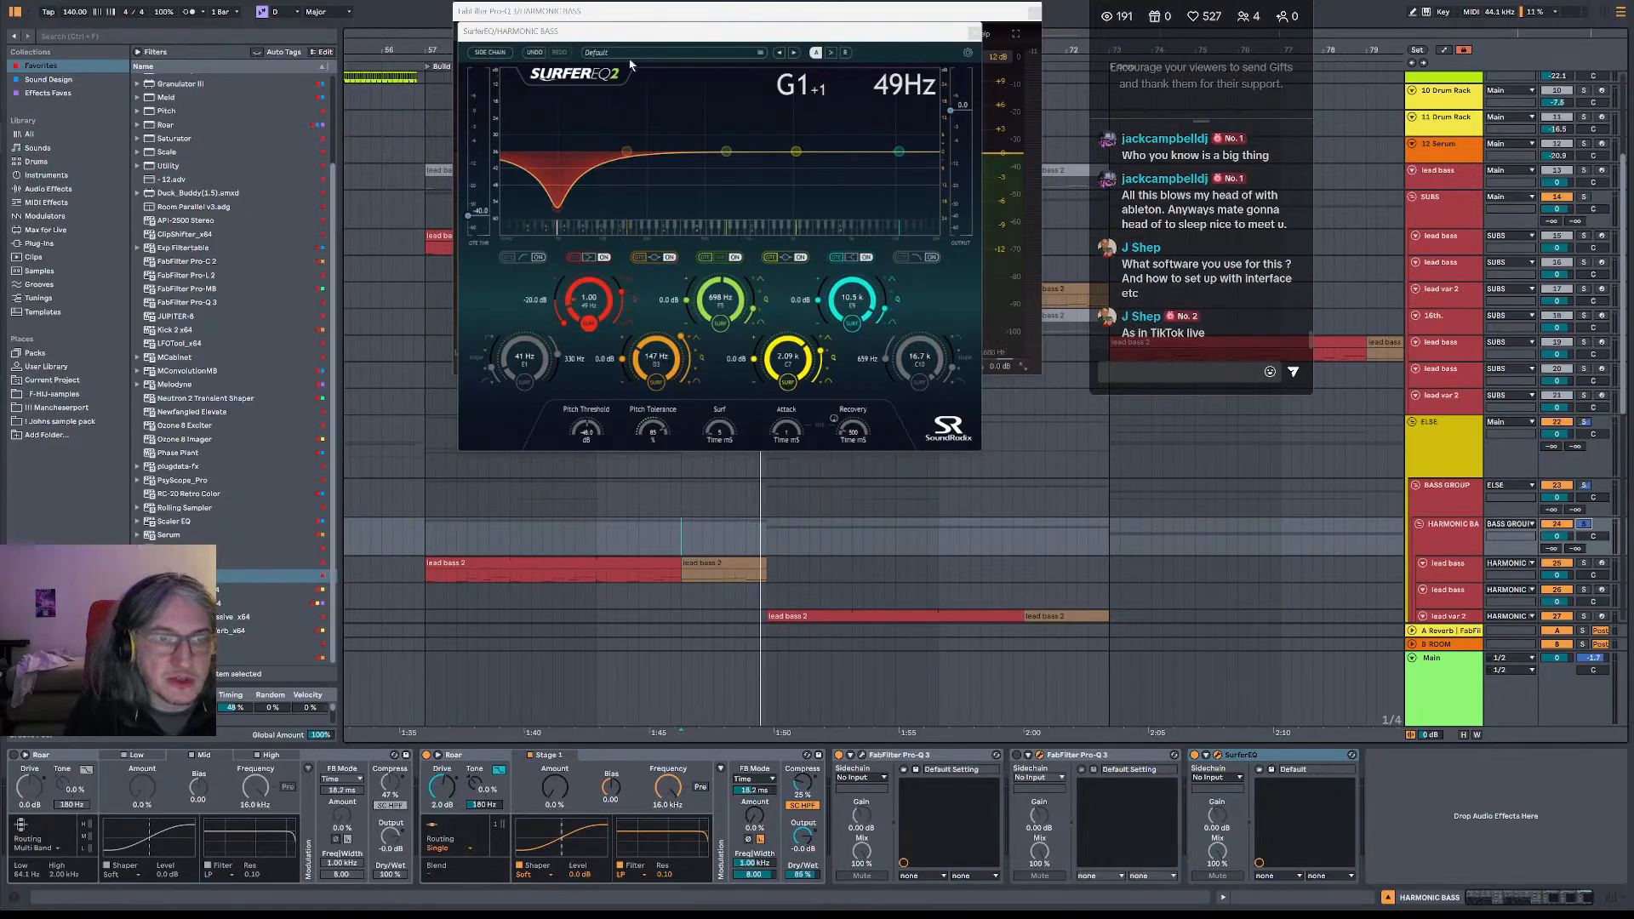
{"action": "key", "text": "space"}
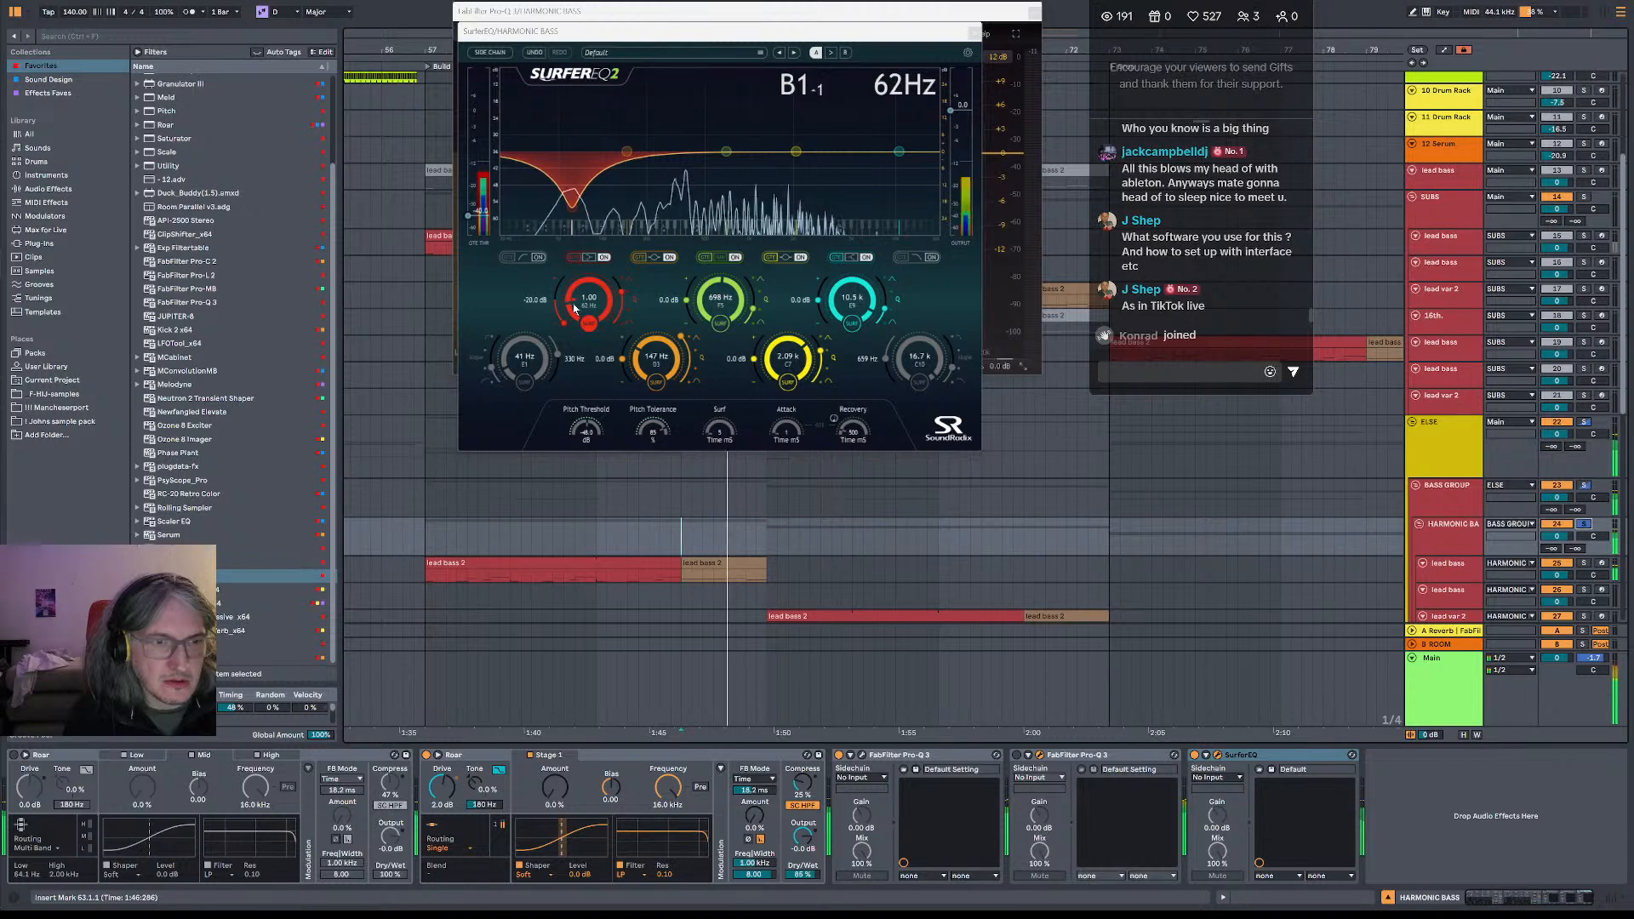
- Open VISION 4X on the Main track to check the soloed bass, and bring SurferEQ back to the front
{"action": "left_click", "coordinate": [1472, 686]}
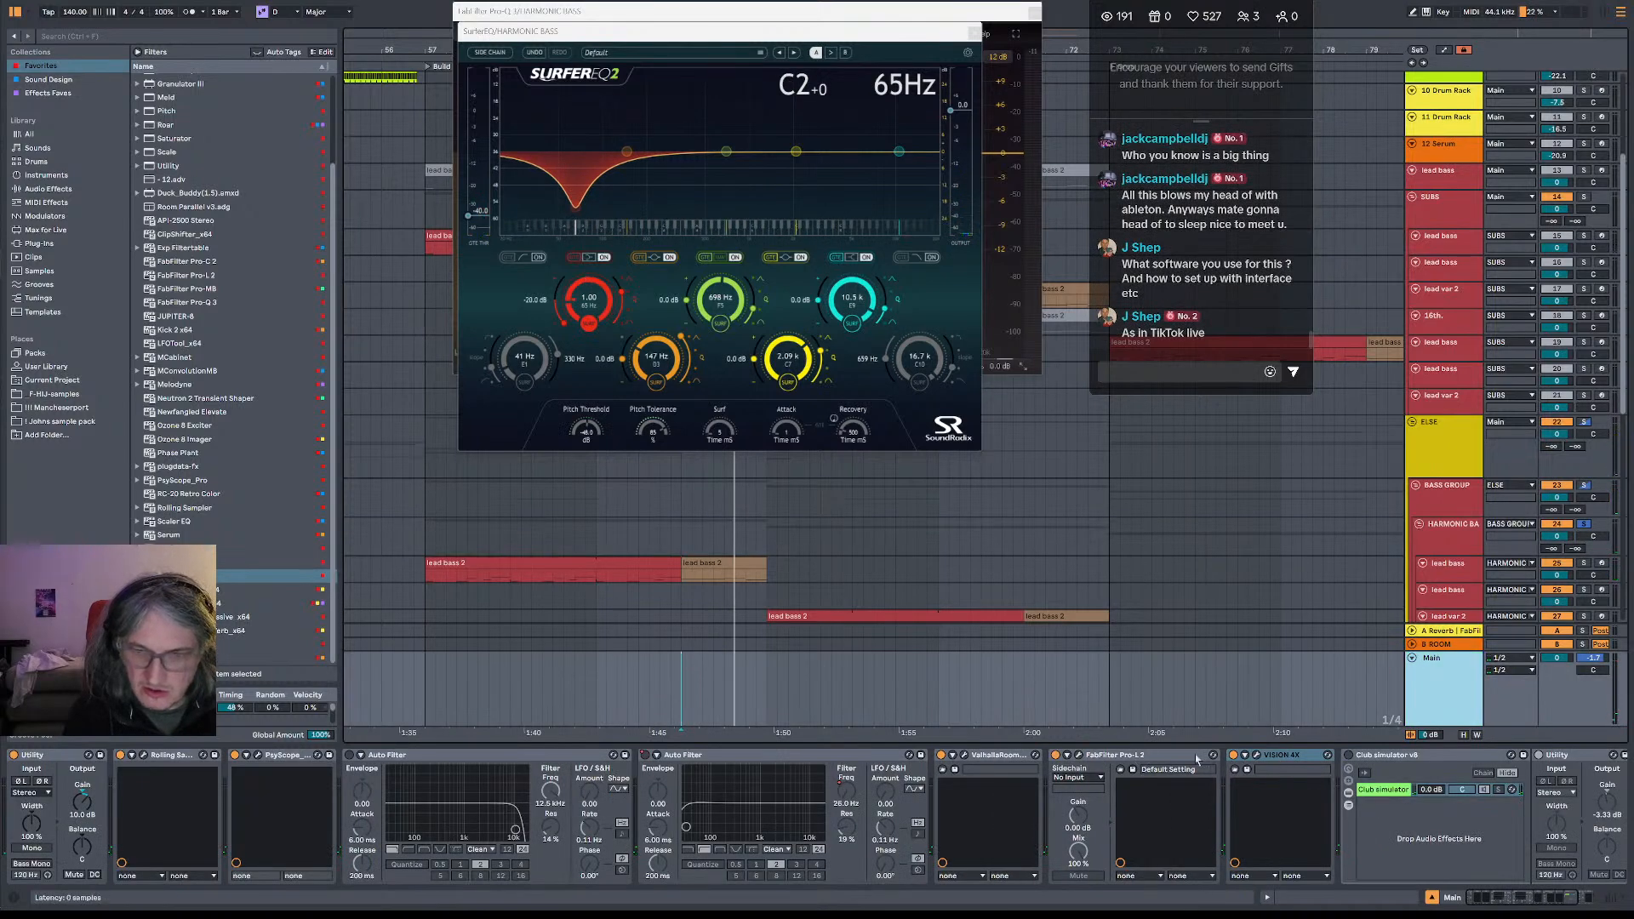
{"action": "left_click", "coordinate": [1257, 756]}
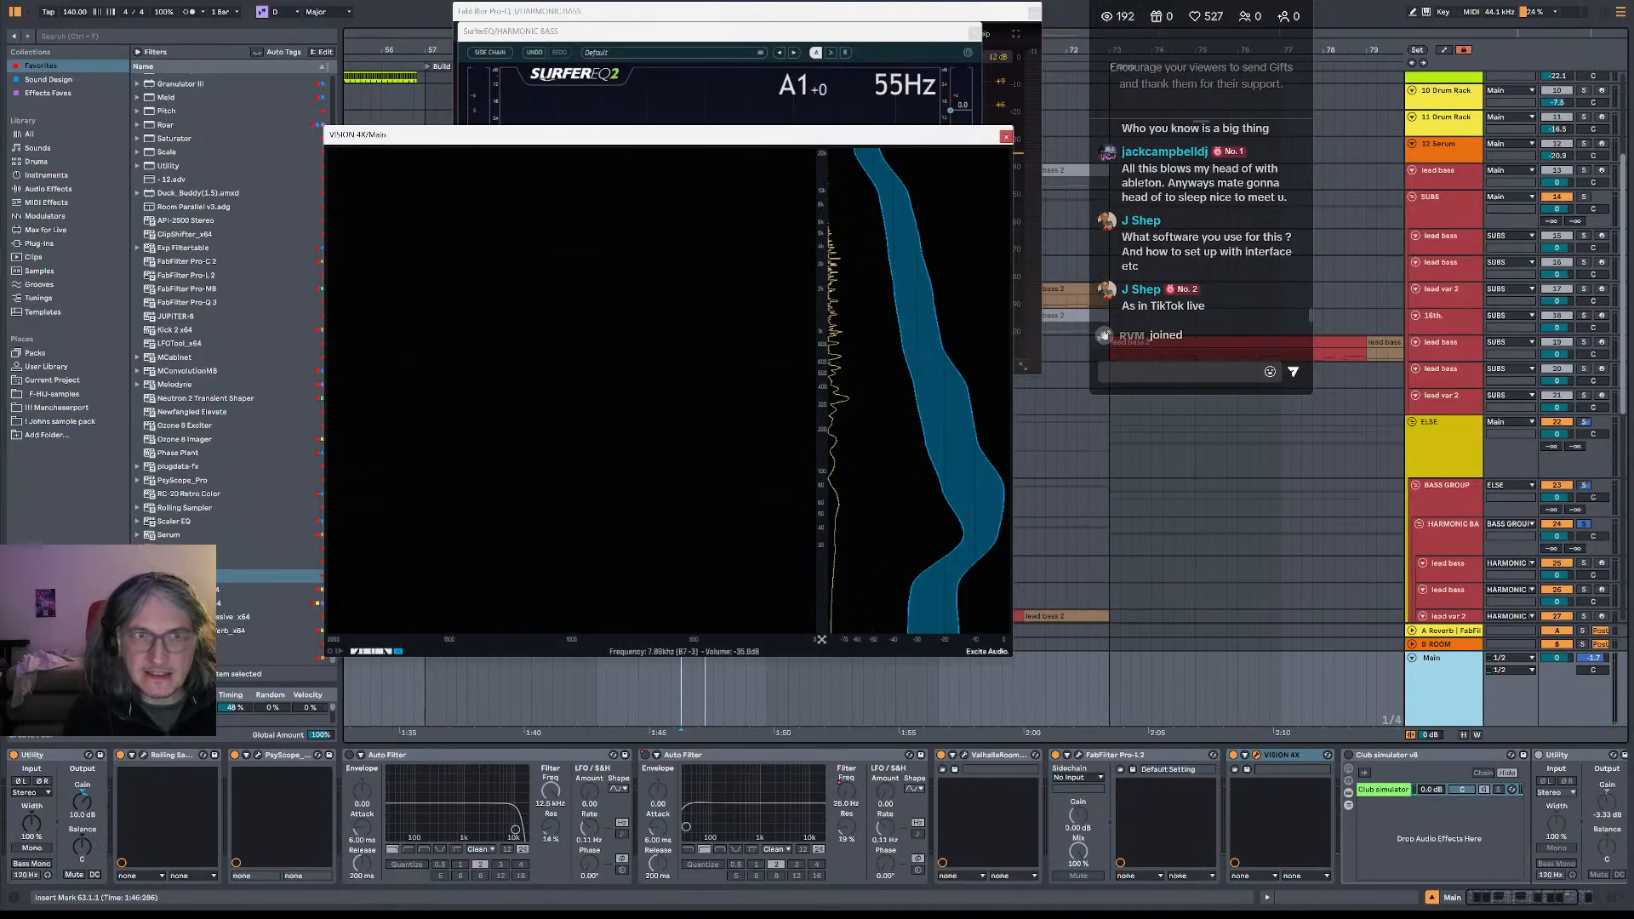
{"action": "left_click", "coordinate": [845, 42]}
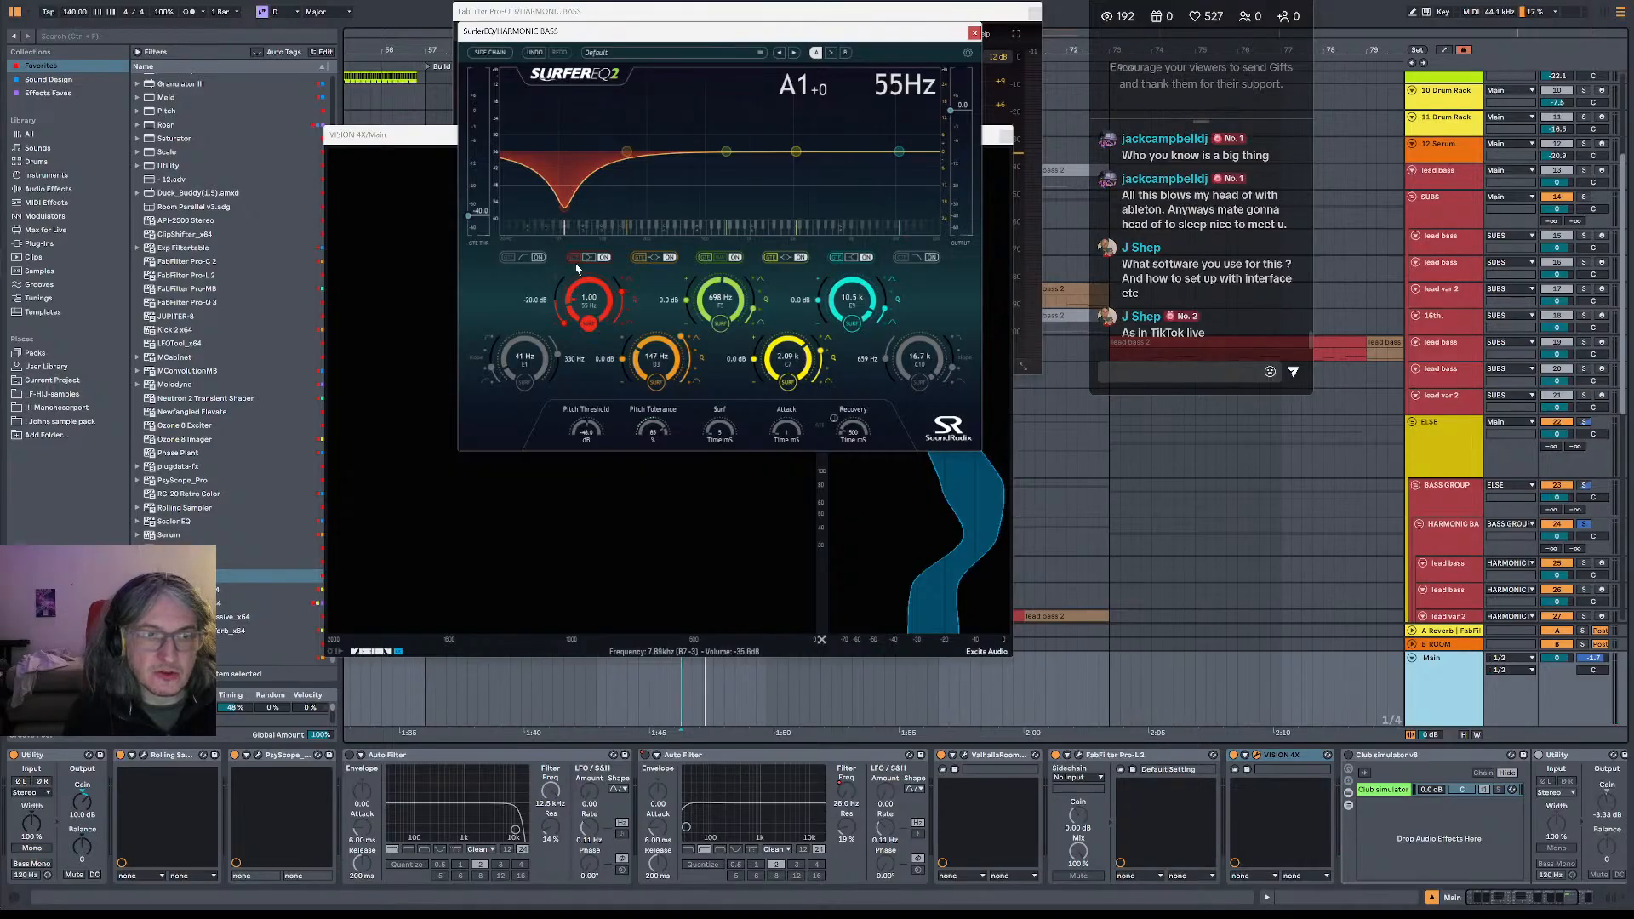
- Turn off SurferEQ's red band, and enable the low cut with a steeper slope and Surf tracking at a ratio of 2.00
{"action": "left_click", "coordinate": [602, 258]}
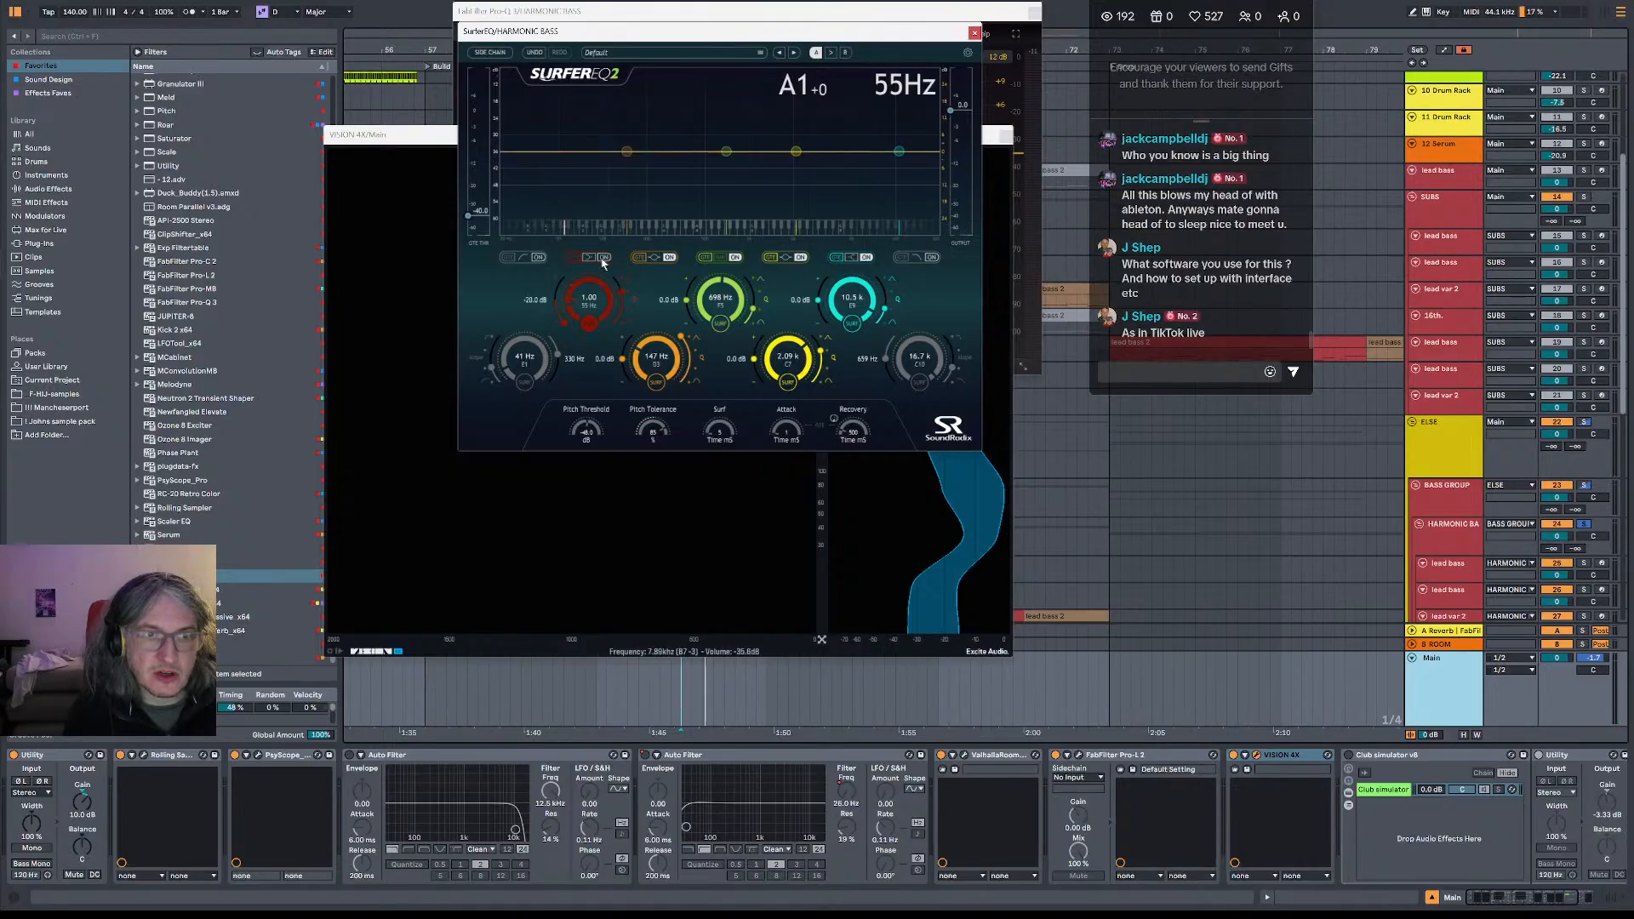
{"action": "left_click", "coordinate": [539, 258]}
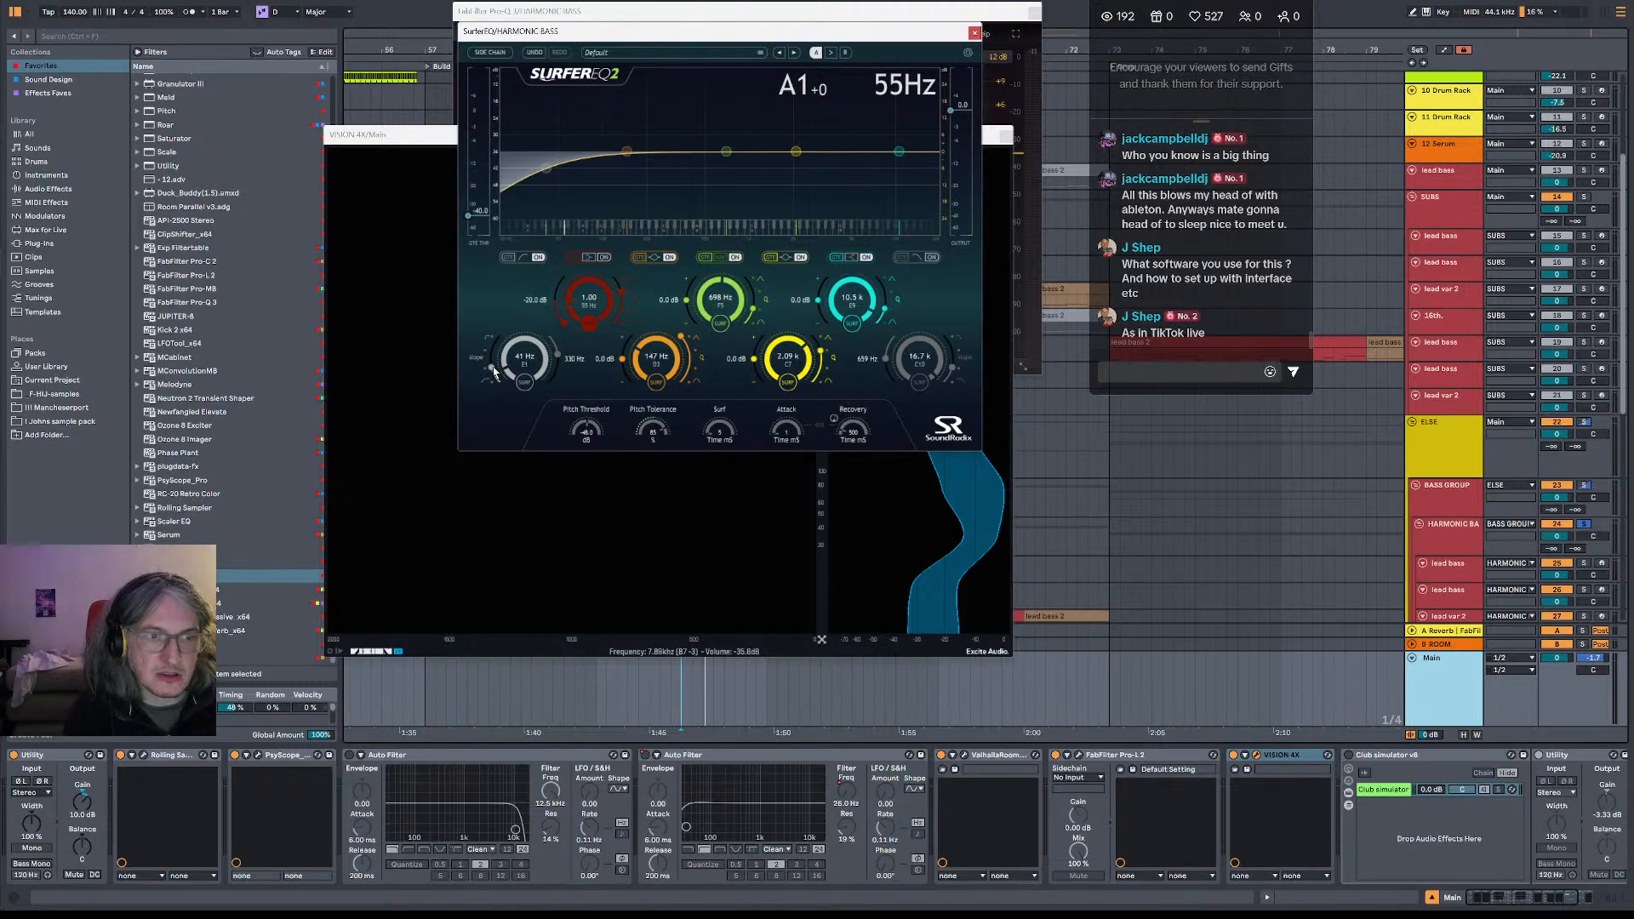
{"action": "mouse_move", "coordinate": [494, 372]}
{"action": "left_mouse_down"}
{"action": "mouse_move", "coordinate": [511, 315]}
{"action": "mouse_move", "coordinate": [515, 377]}
{"action": "left_mouse_up"}
{"action": "left_click", "coordinate": [524, 382]}
{"action": "key", "text": "space"}
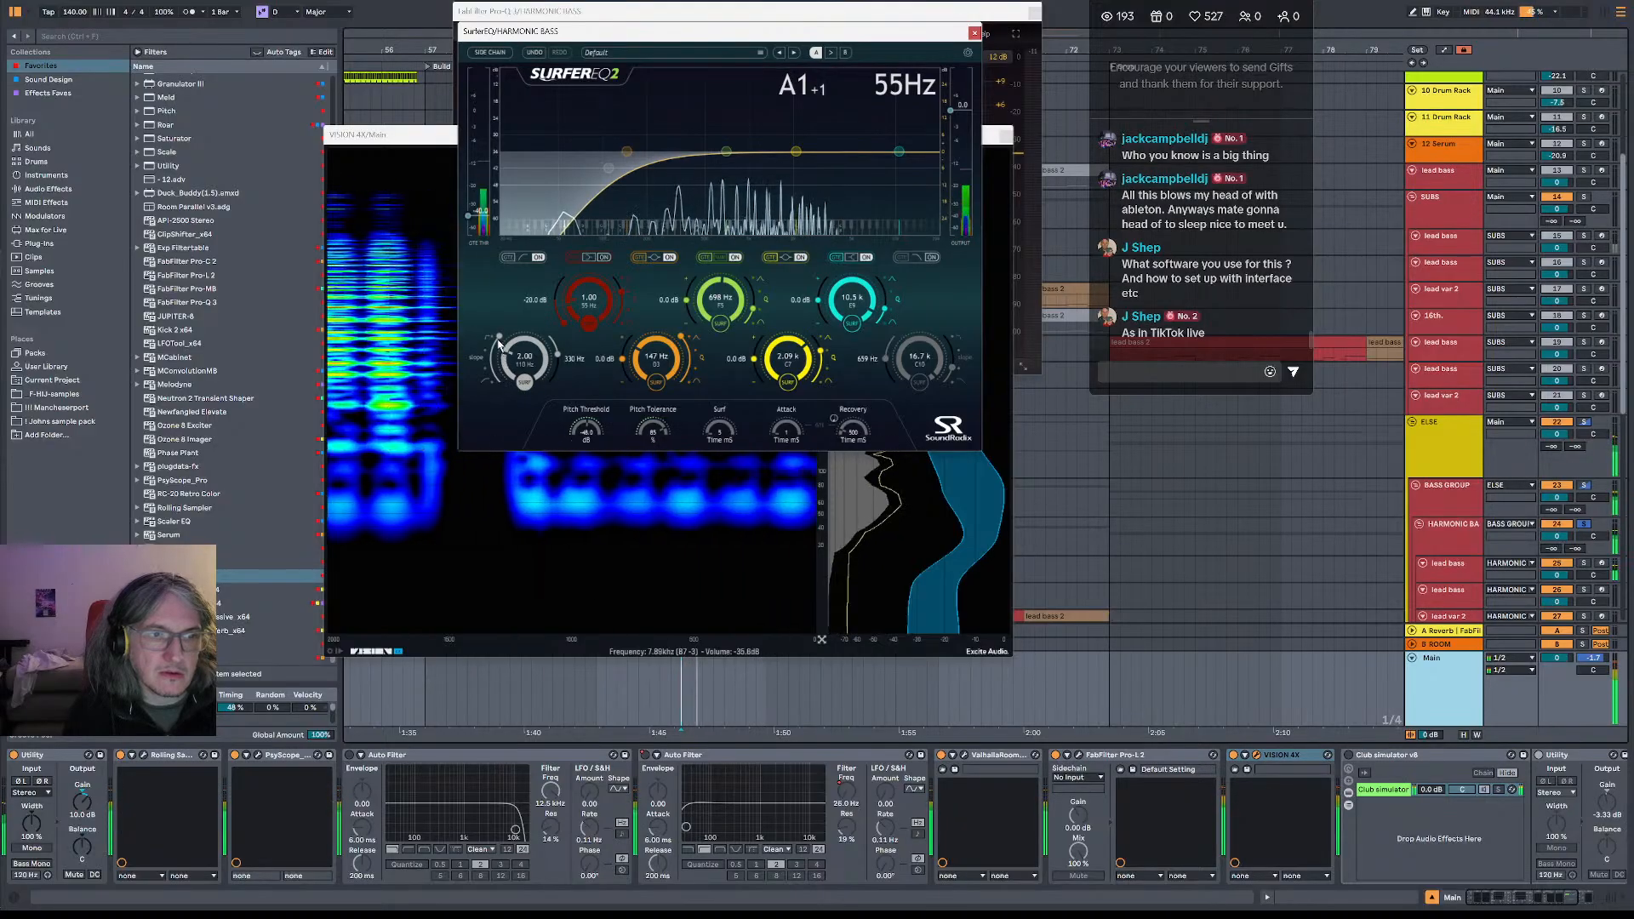
- Try the Surf low cut at ratio 3.00 and again at 2.00, with the red band switched back on
{"action": "left_click_drag", "start_coordinate": [515, 377], "coordinate": [508, 357]}
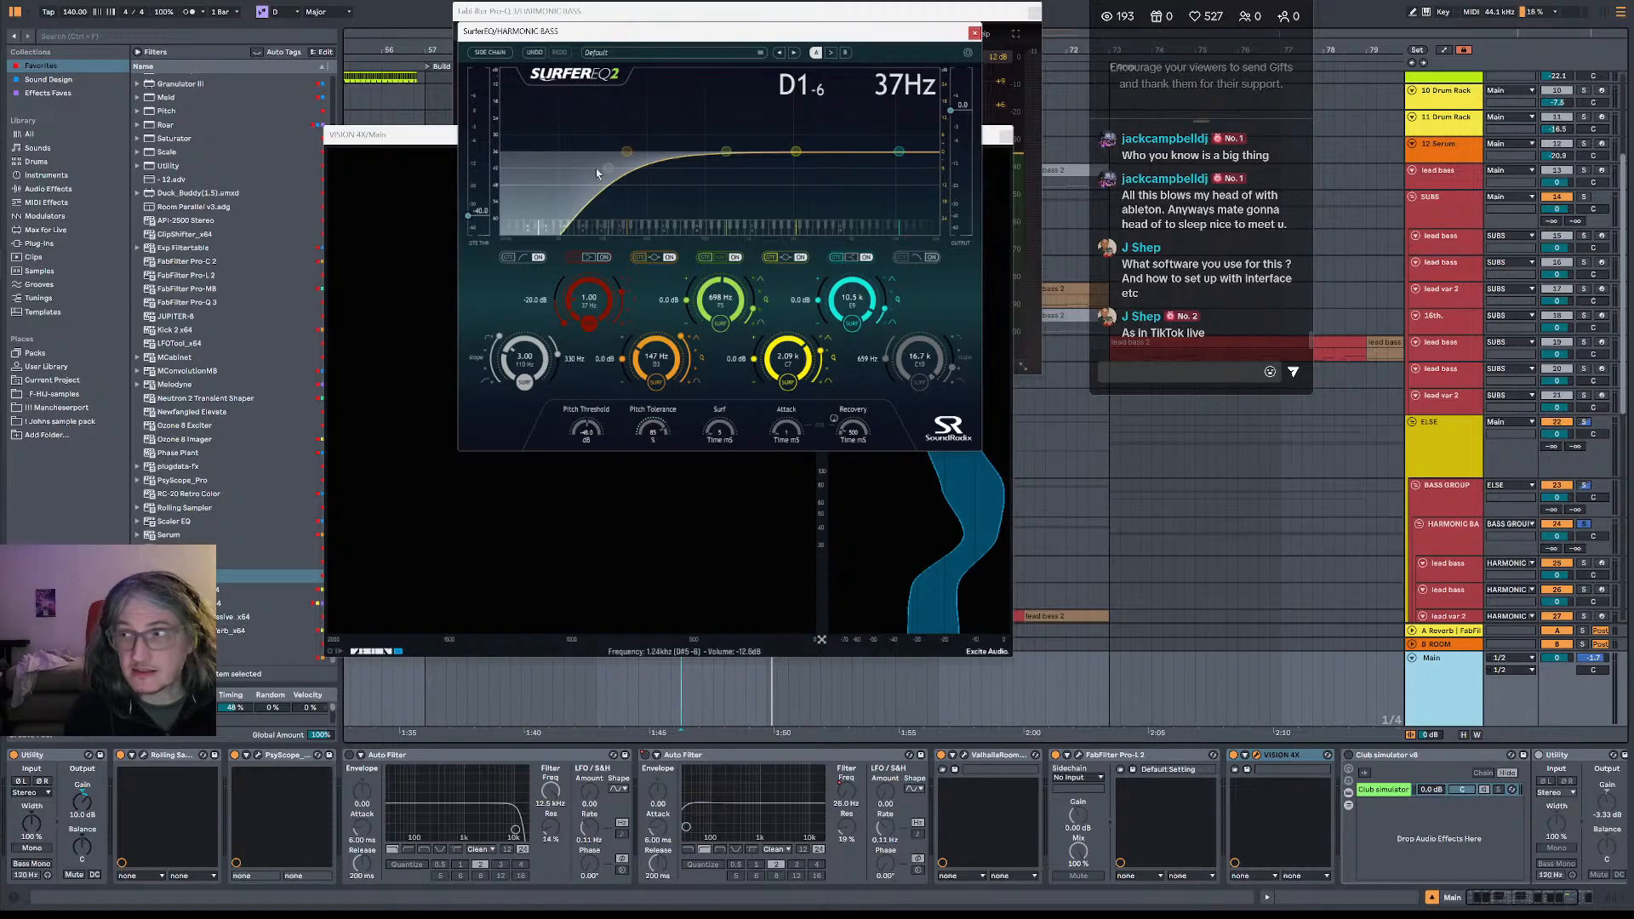
{"action": "key", "text": "space"}
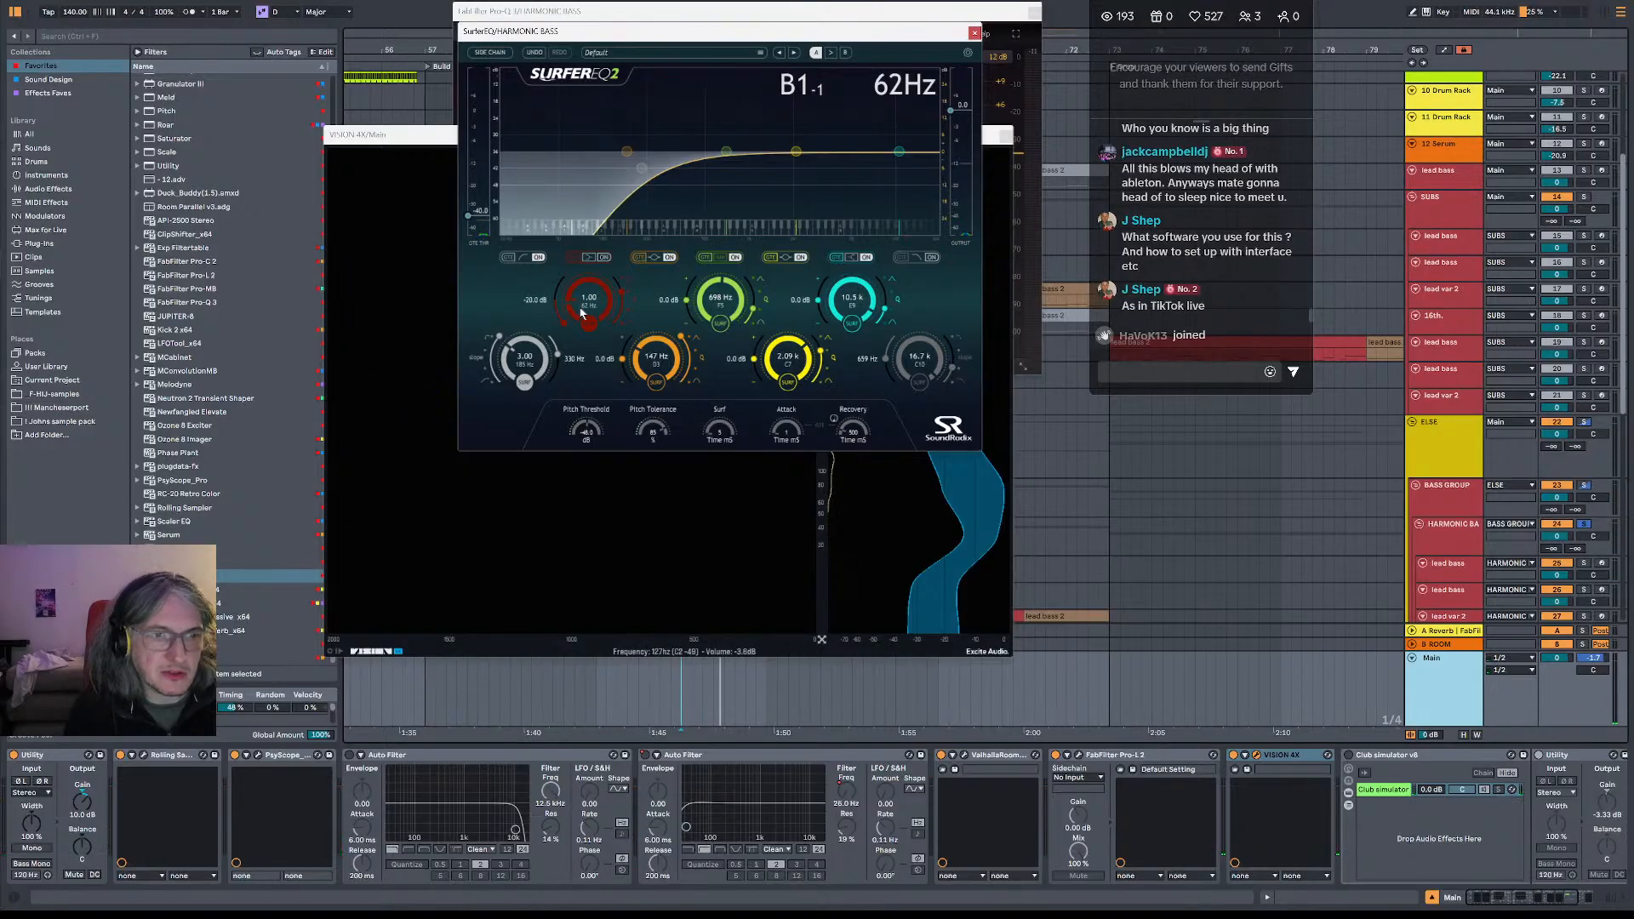
{"action": "left_click", "coordinate": [602, 259]}
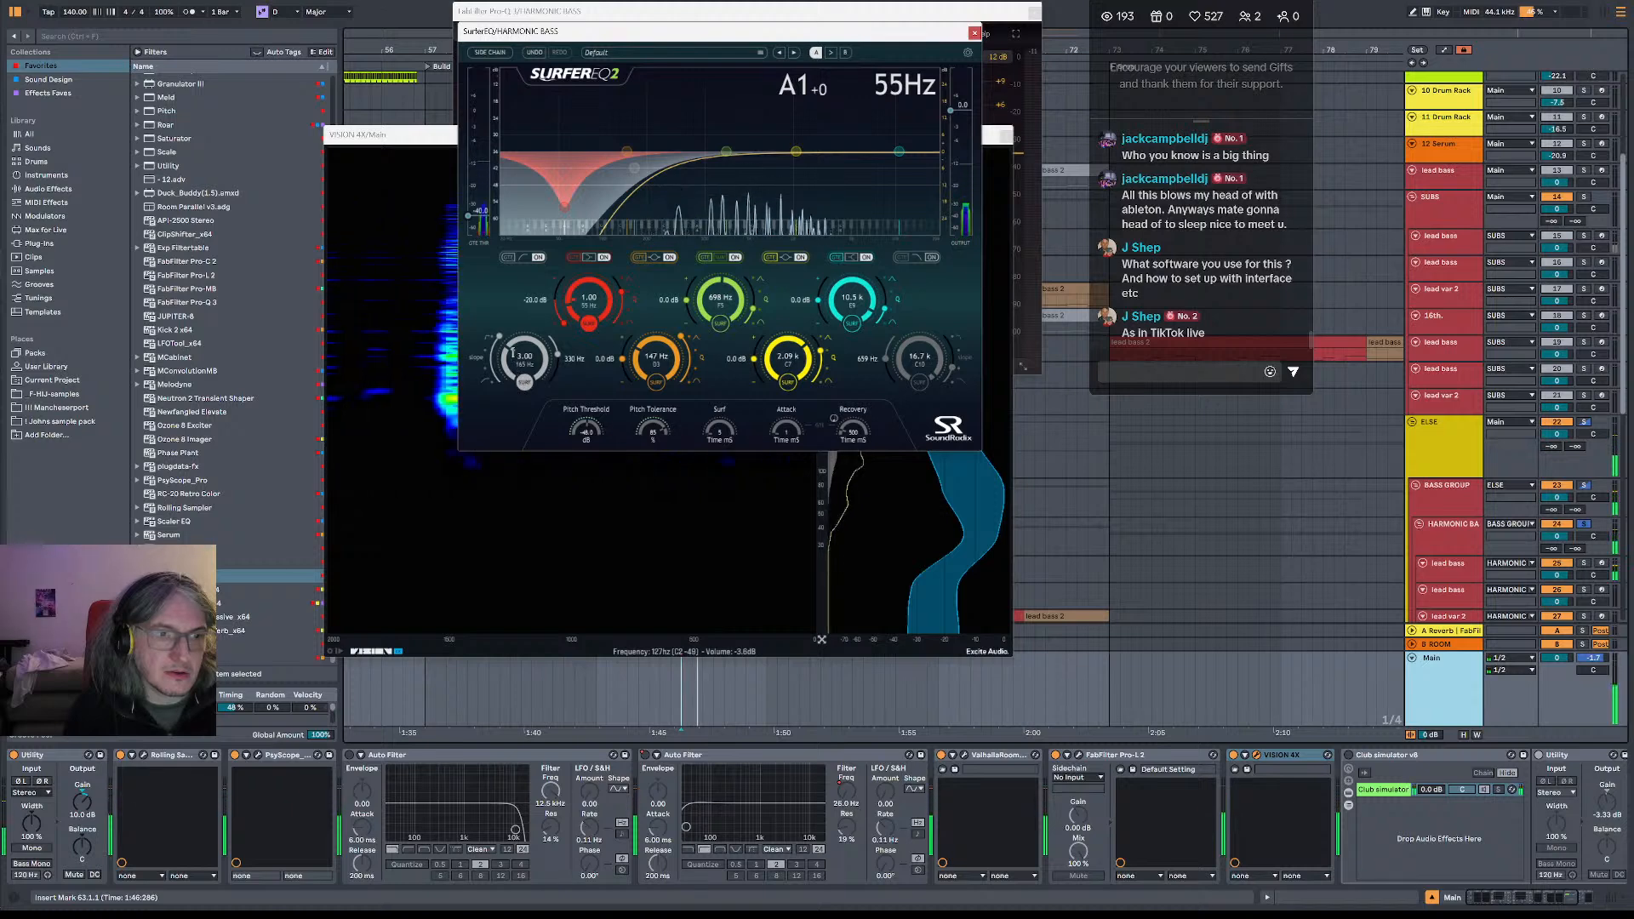
{"action": "left_click_drag", "start_coordinate": [509, 349], "coordinate": [511, 358]}
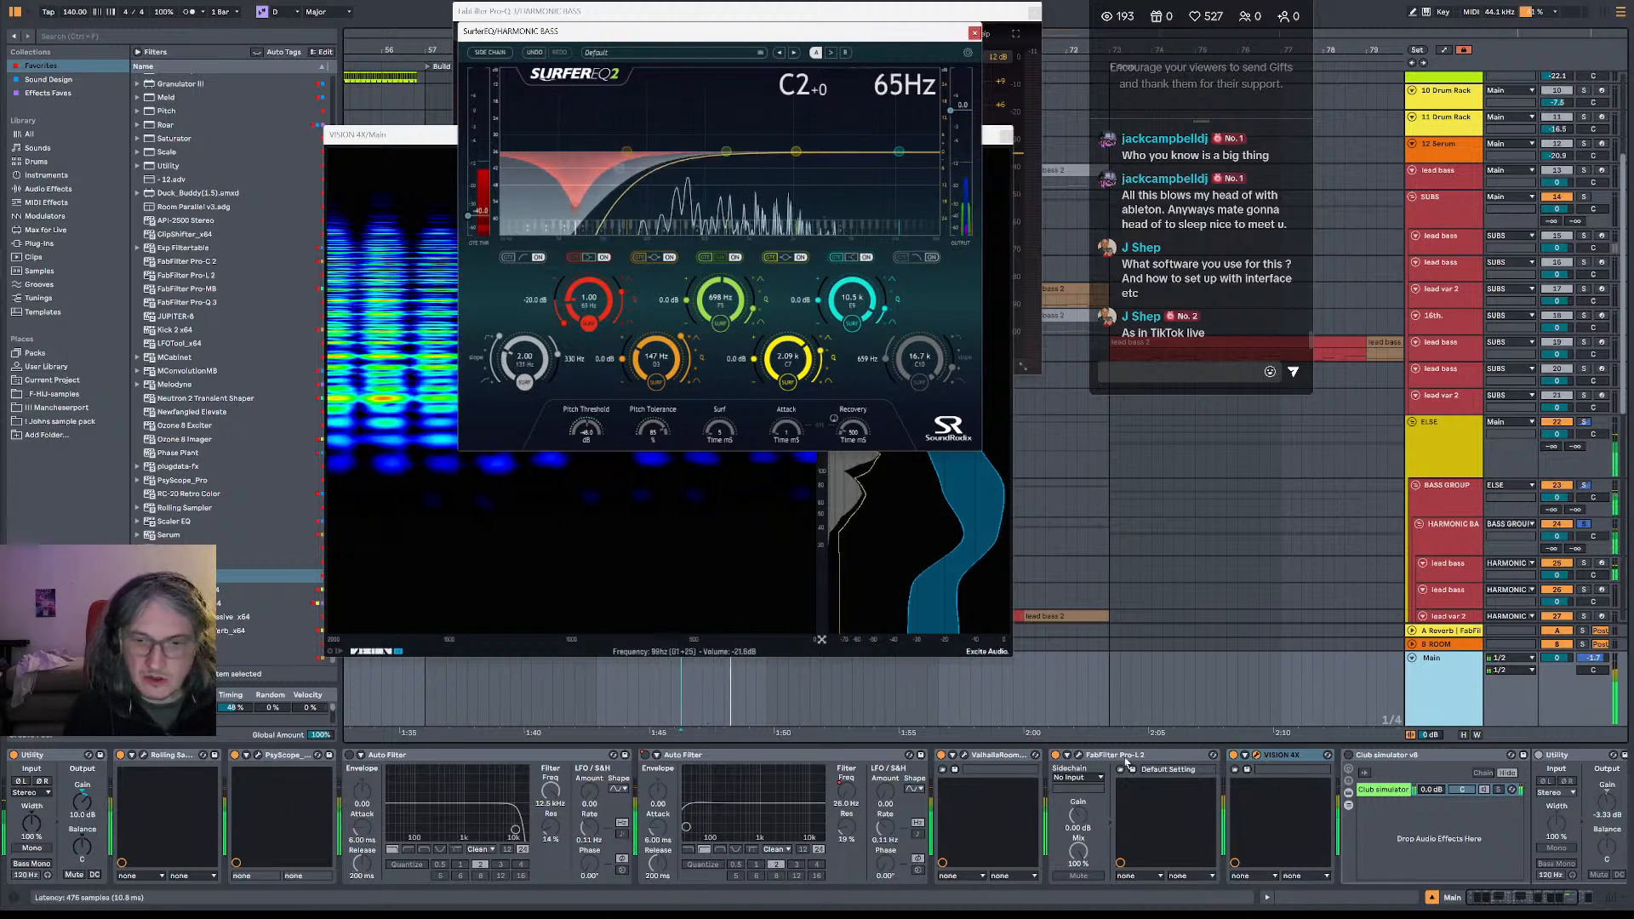
- Bring VISION 4X to the front and arrange it and SurferEQ side by side
{"action": "left_click", "coordinate": [1257, 756]}
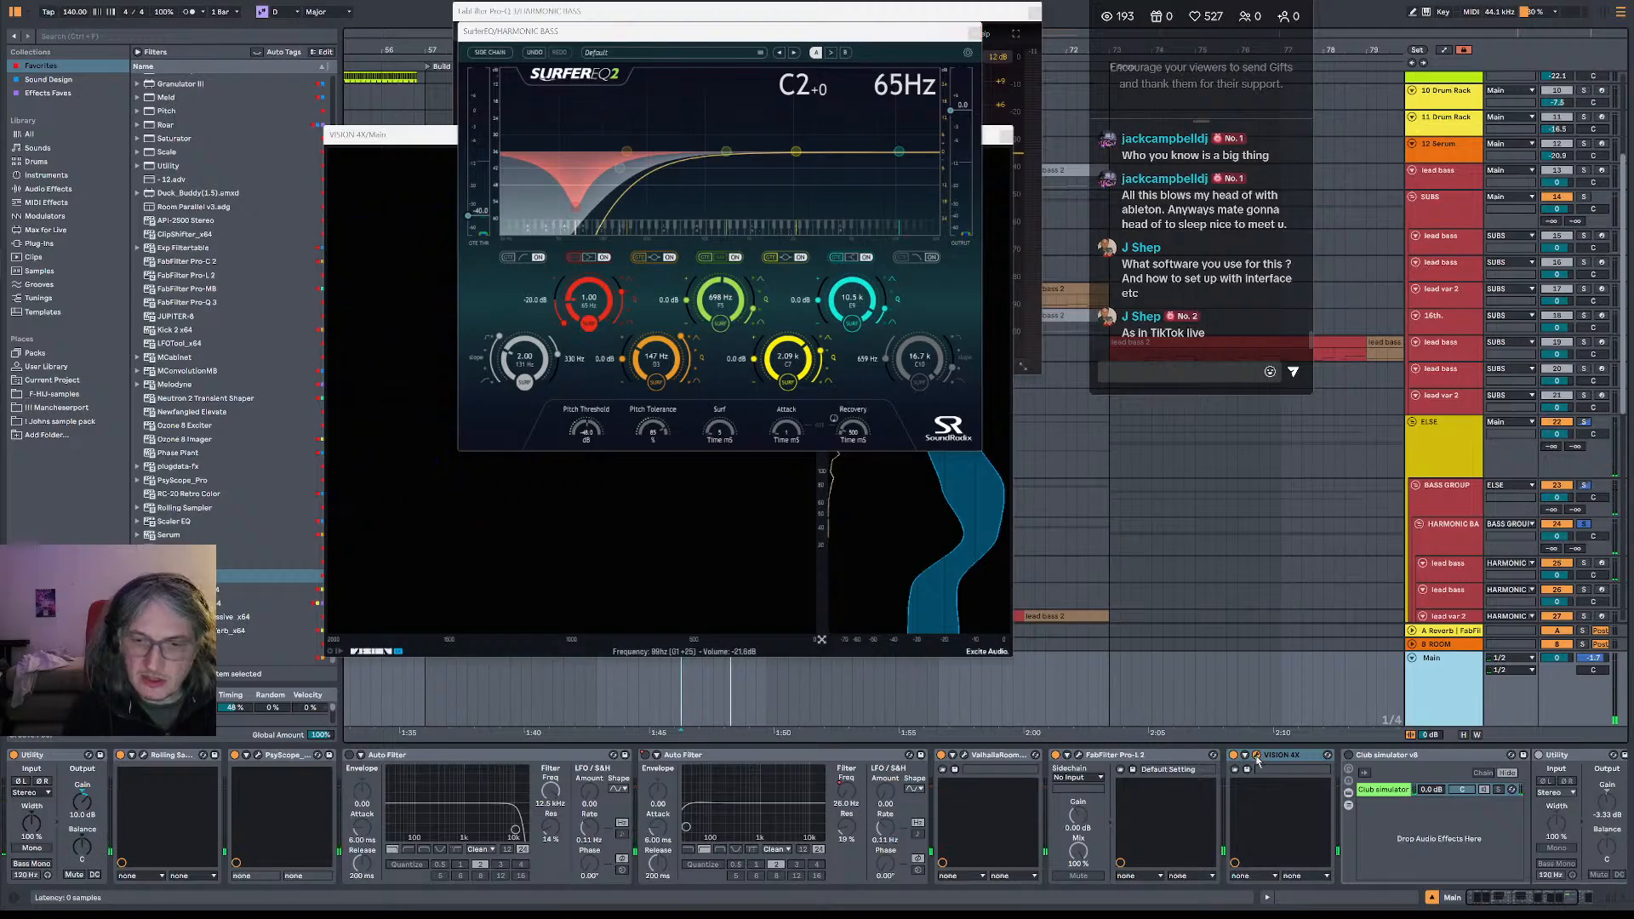
{"action": "left_click", "coordinate": [1258, 756]}
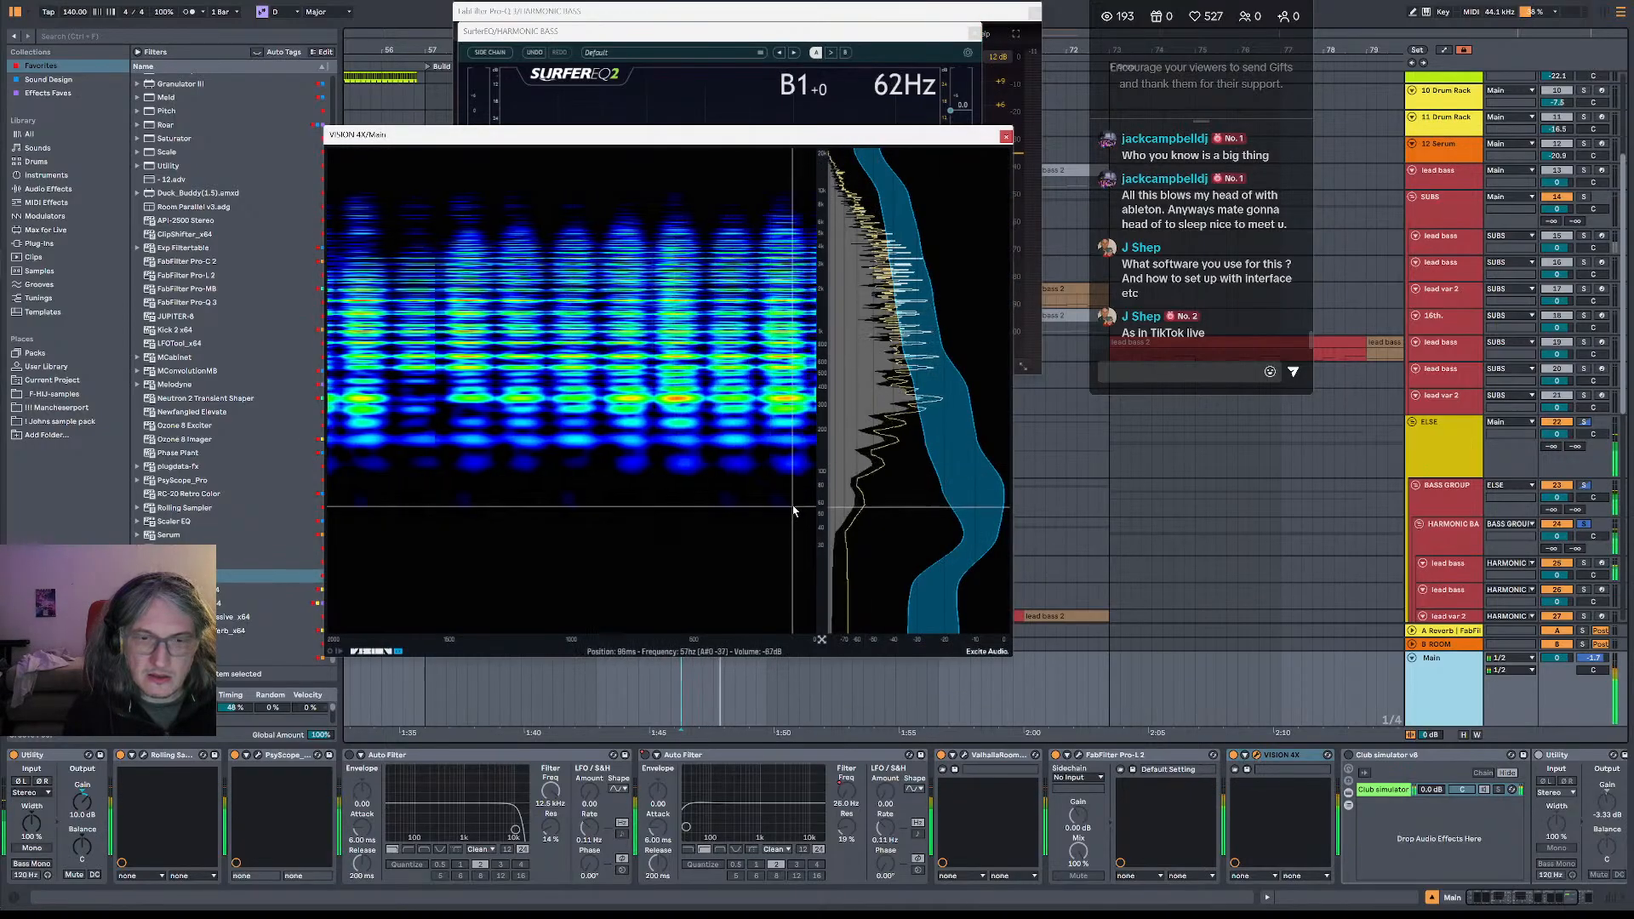
{"action": "left_click_drag", "start_coordinate": [792, 135], "coordinate": [1299, 242]}
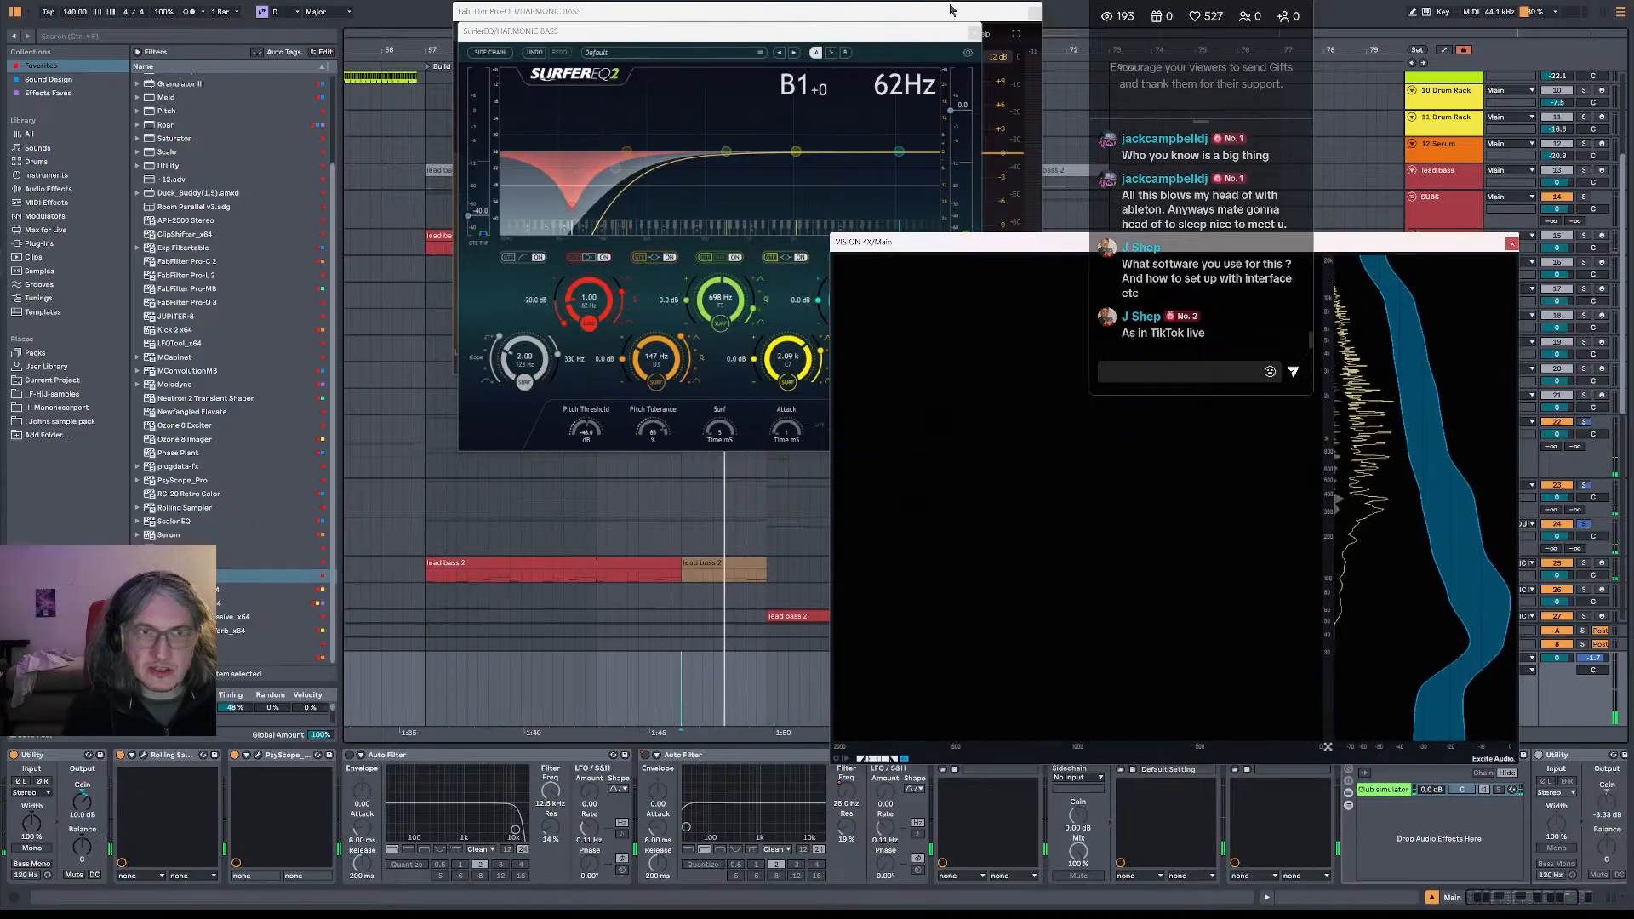
{"action": "left_click_drag", "start_coordinate": [945, 31], "coordinate": [749, 43]}
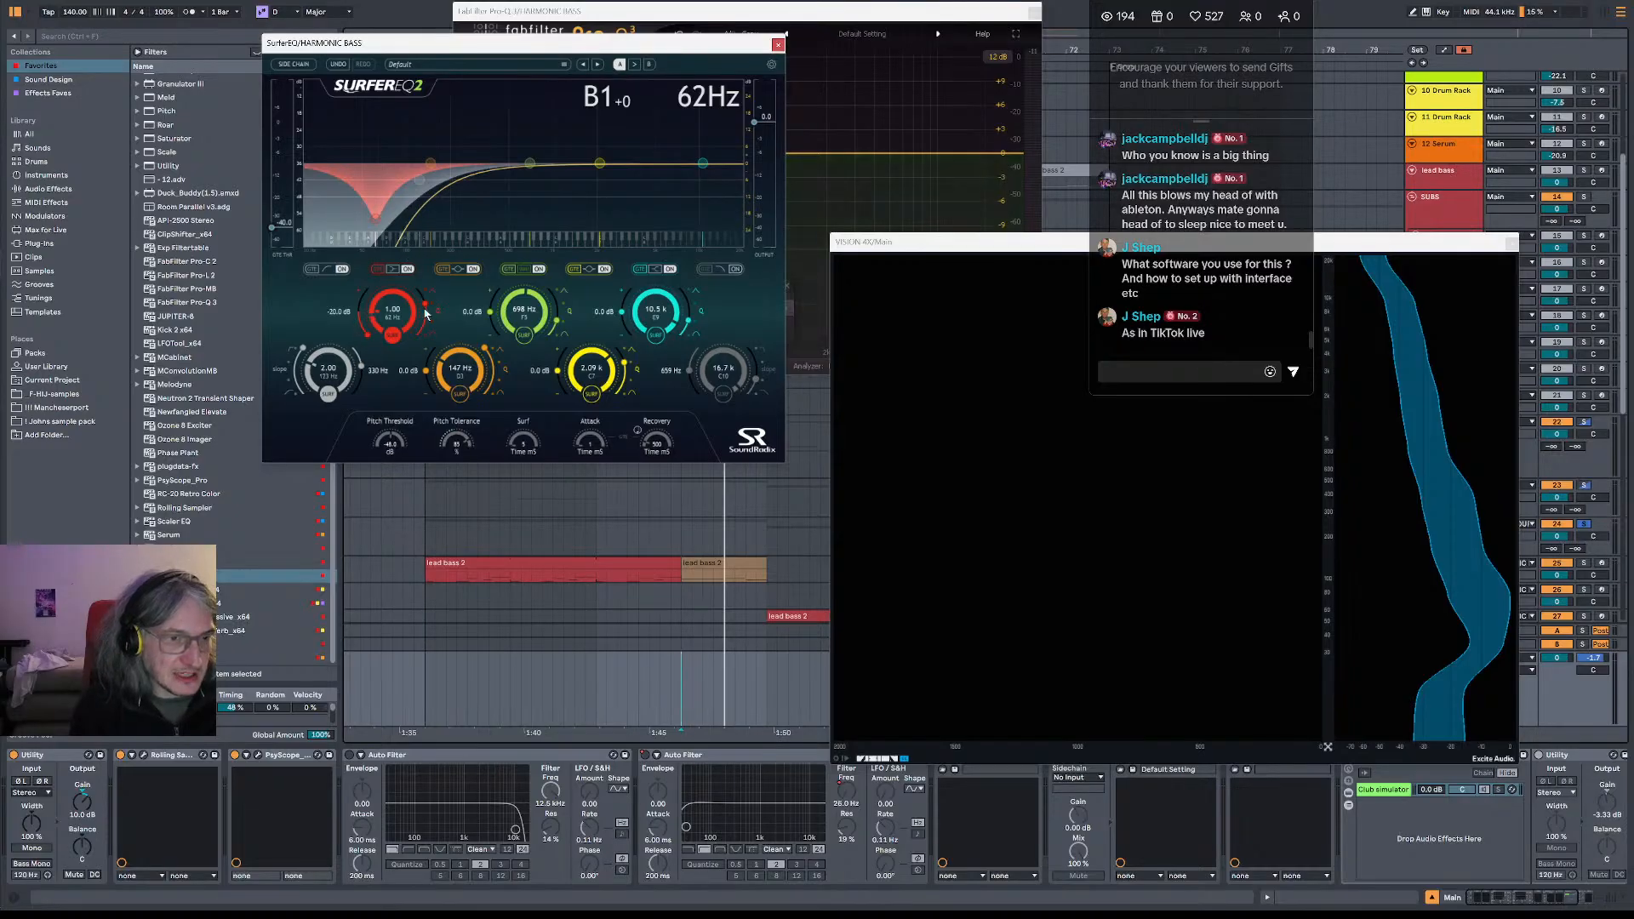
- Play the soloed bass and compare SurferEQ's low cut at ratios of 0.80 and 1.00, finishing at 2.00
{"action": "key", "text": "space"}
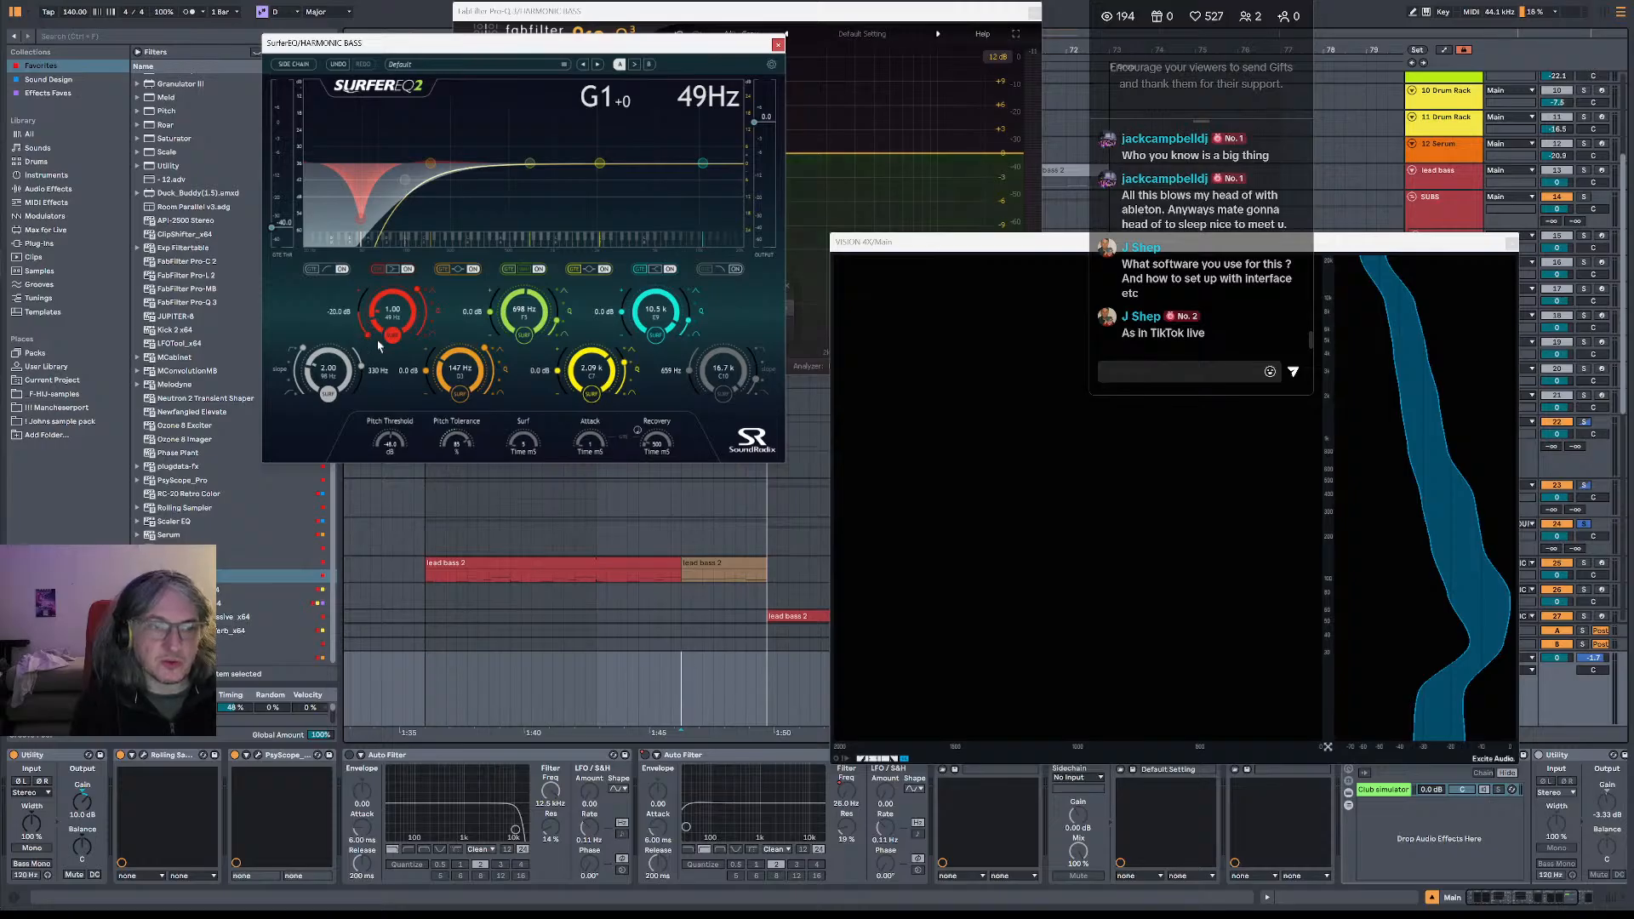
{"action": "key", "text": "space"}
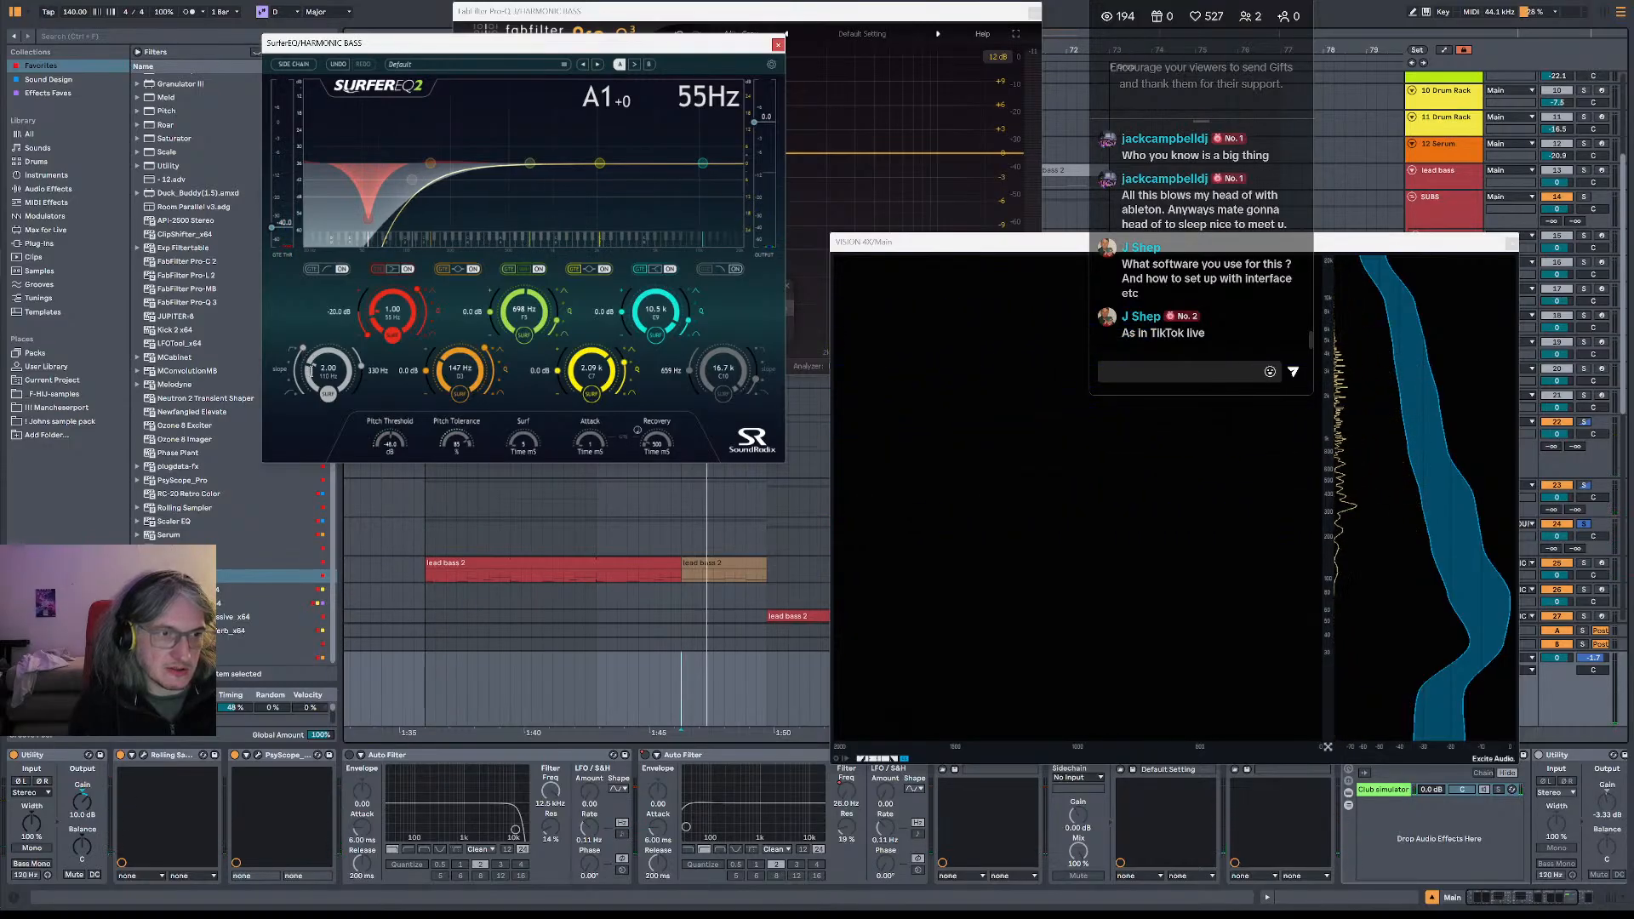
{"action": "left_click_drag", "start_coordinate": [308, 372], "coordinate": [308, 375]}
{"action": "key", "text": "space"}
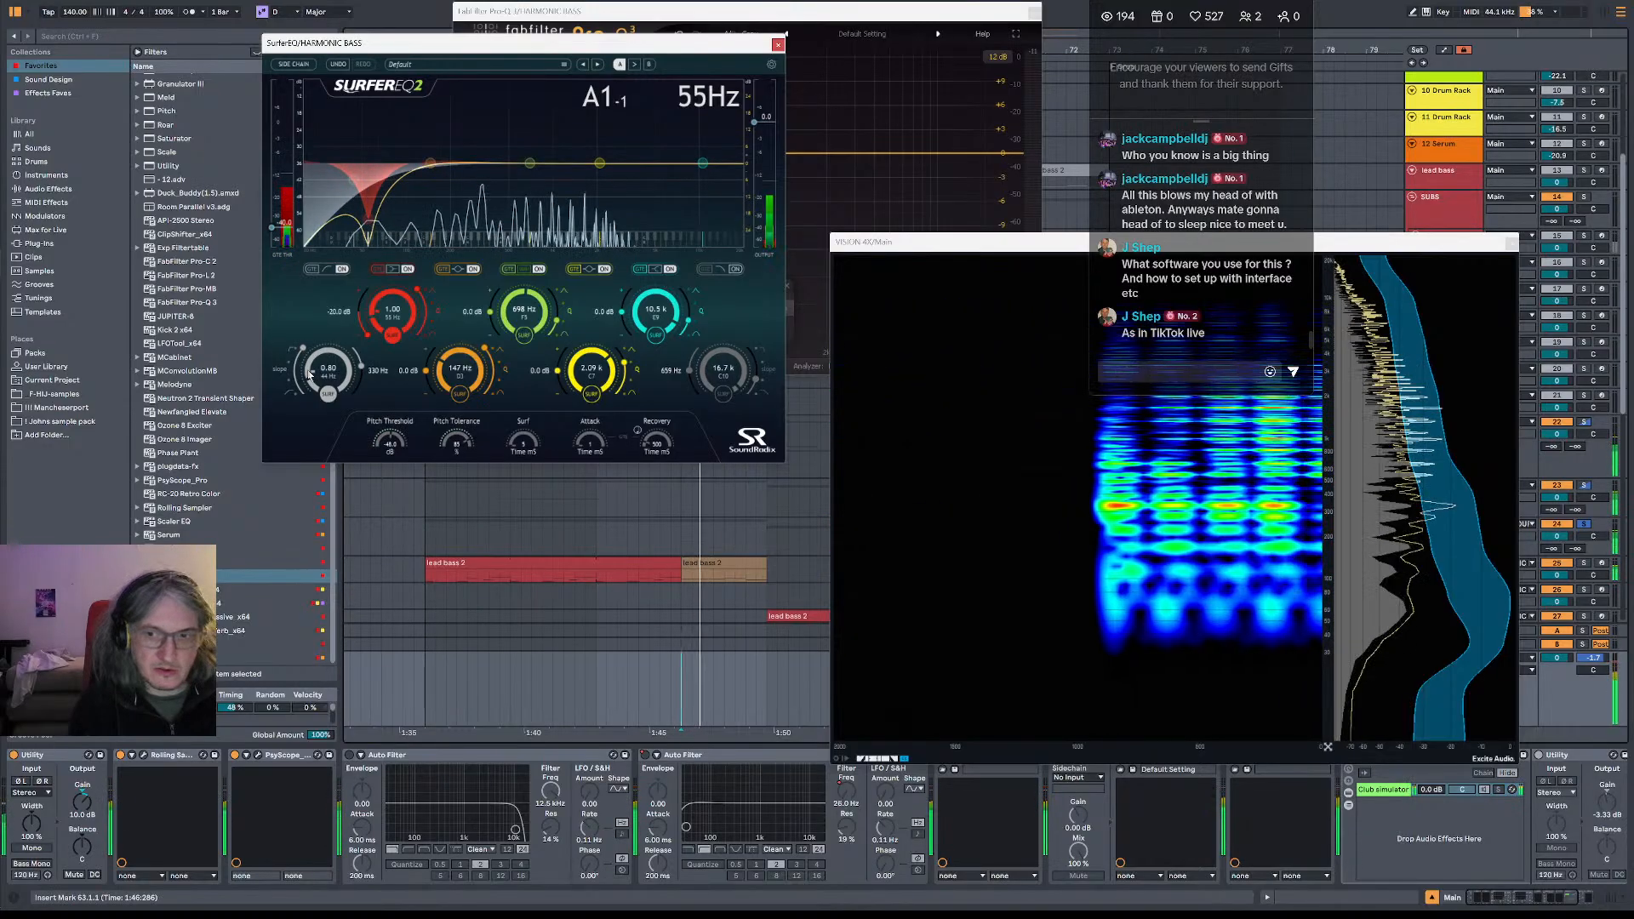
{"action": "left_click_drag", "start_coordinate": [308, 372], "coordinate": [310, 374]}
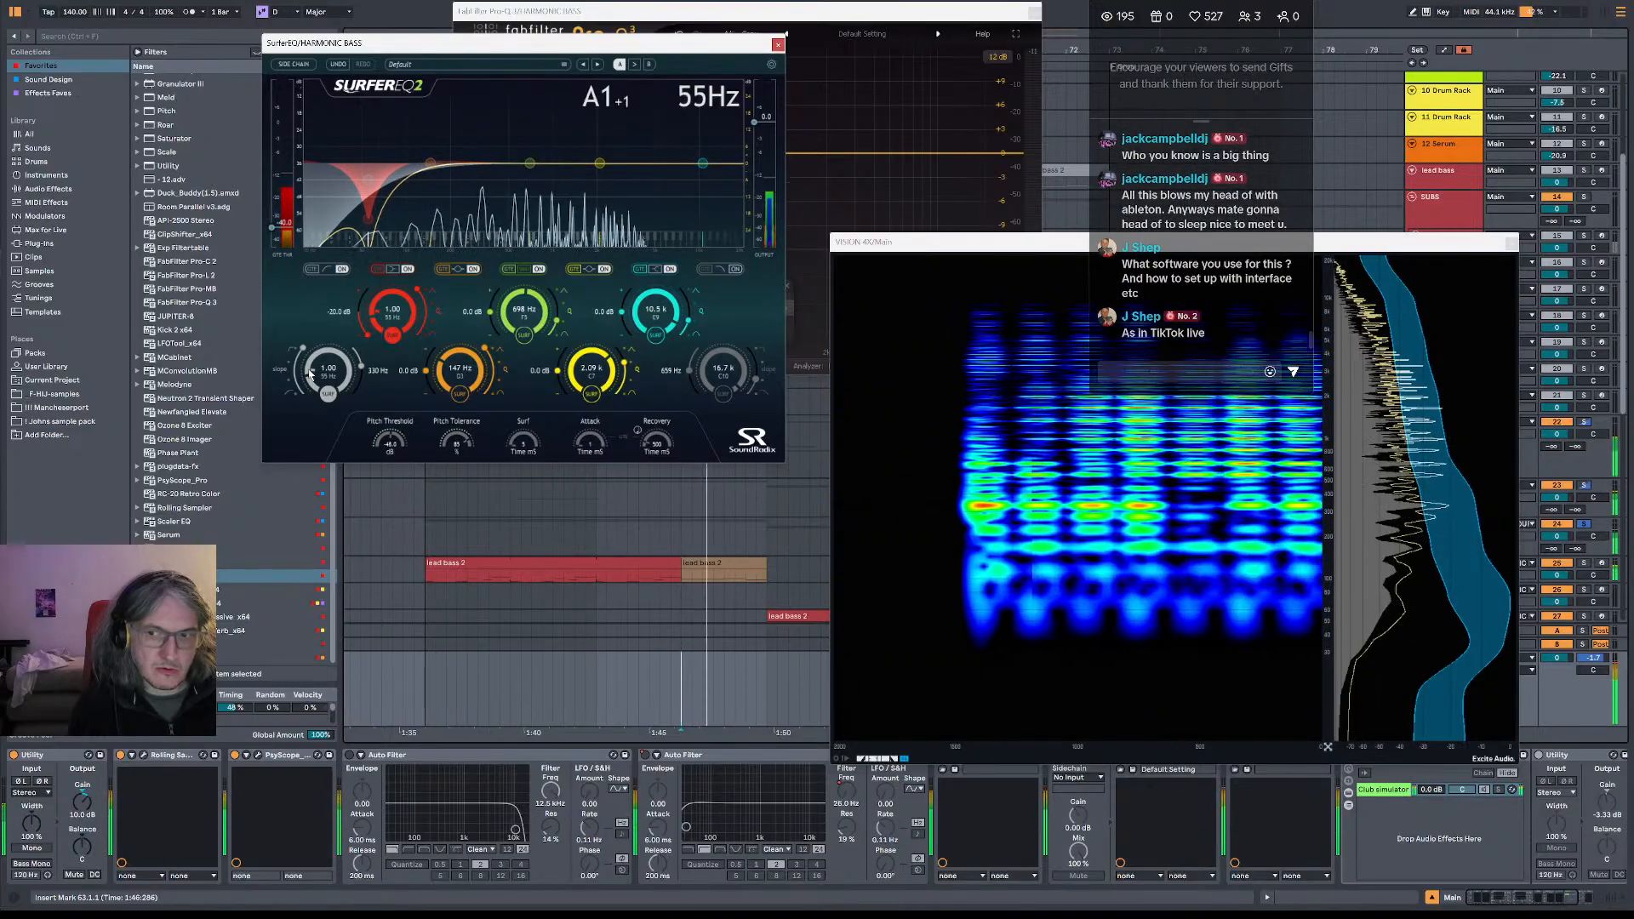
{"action": "left_click_drag", "start_coordinate": [310, 372], "coordinate": [309, 369]}
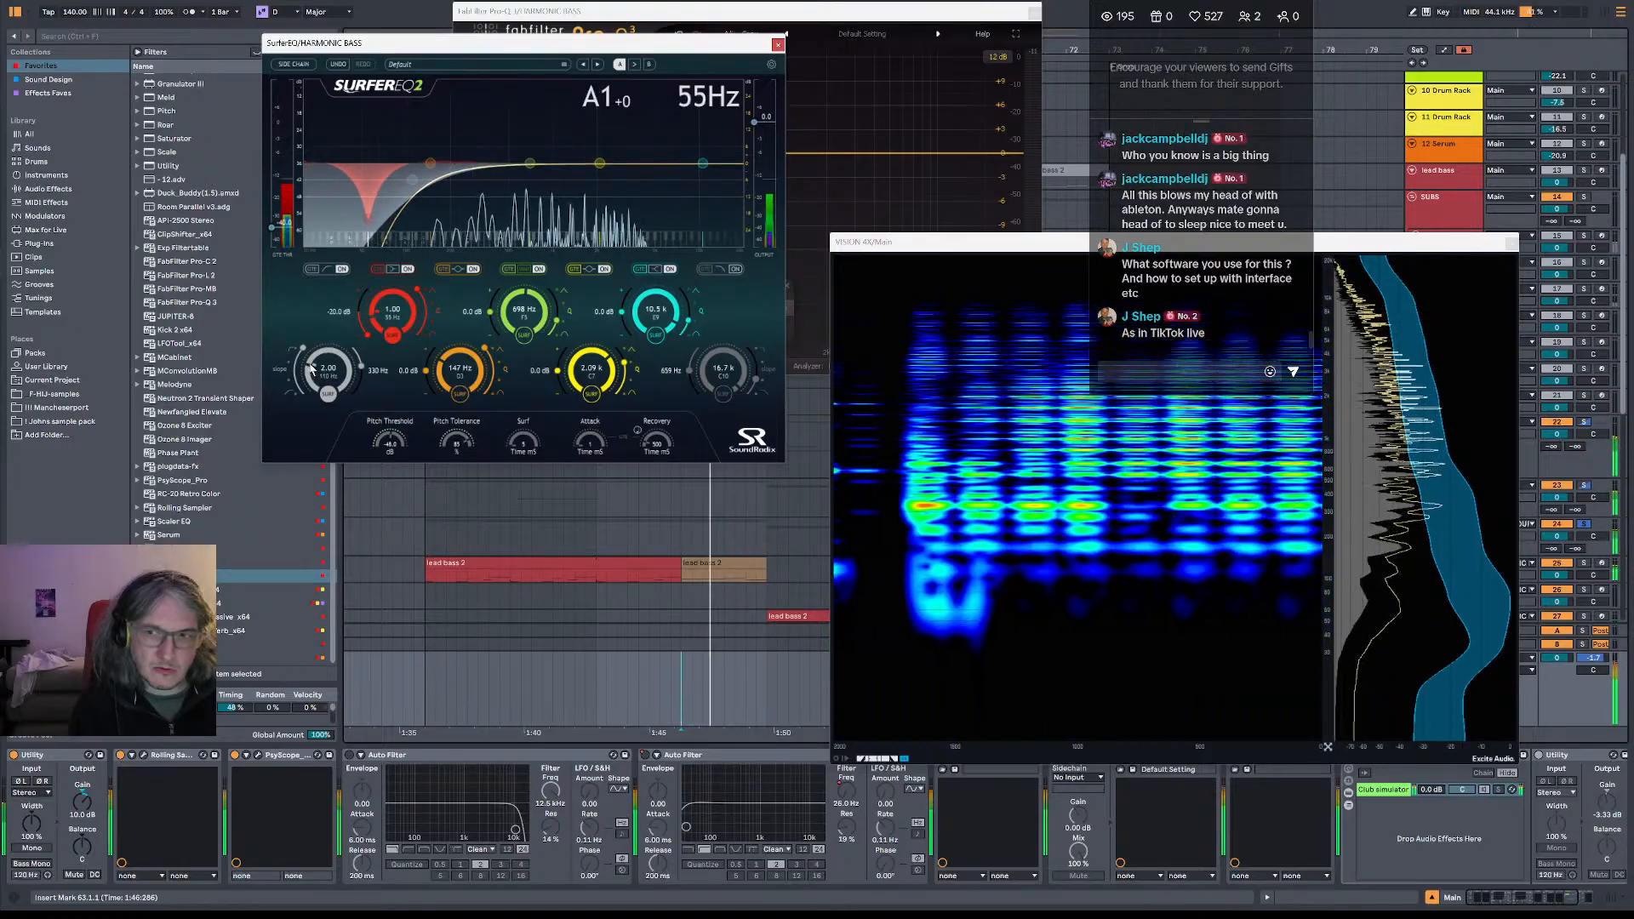
- Solo SUBS together with HARMONIC BASS and play both layers to examine their combined spectrum
{"action": "key", "text": "space"}
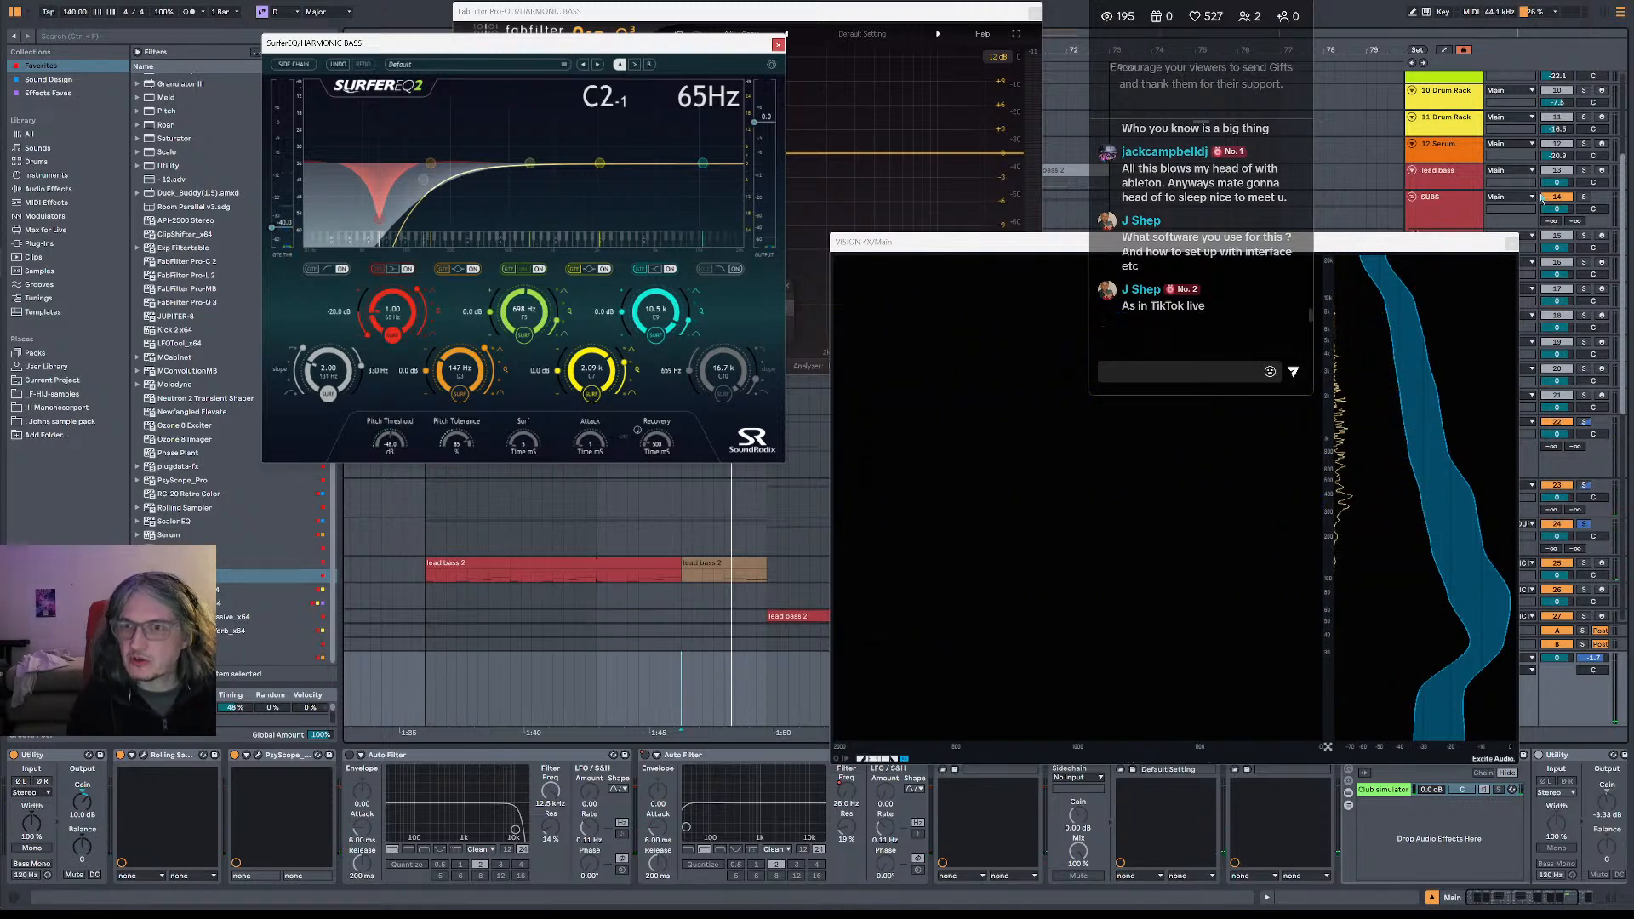
{"action": "left_click", "coordinate": [1584, 198]}
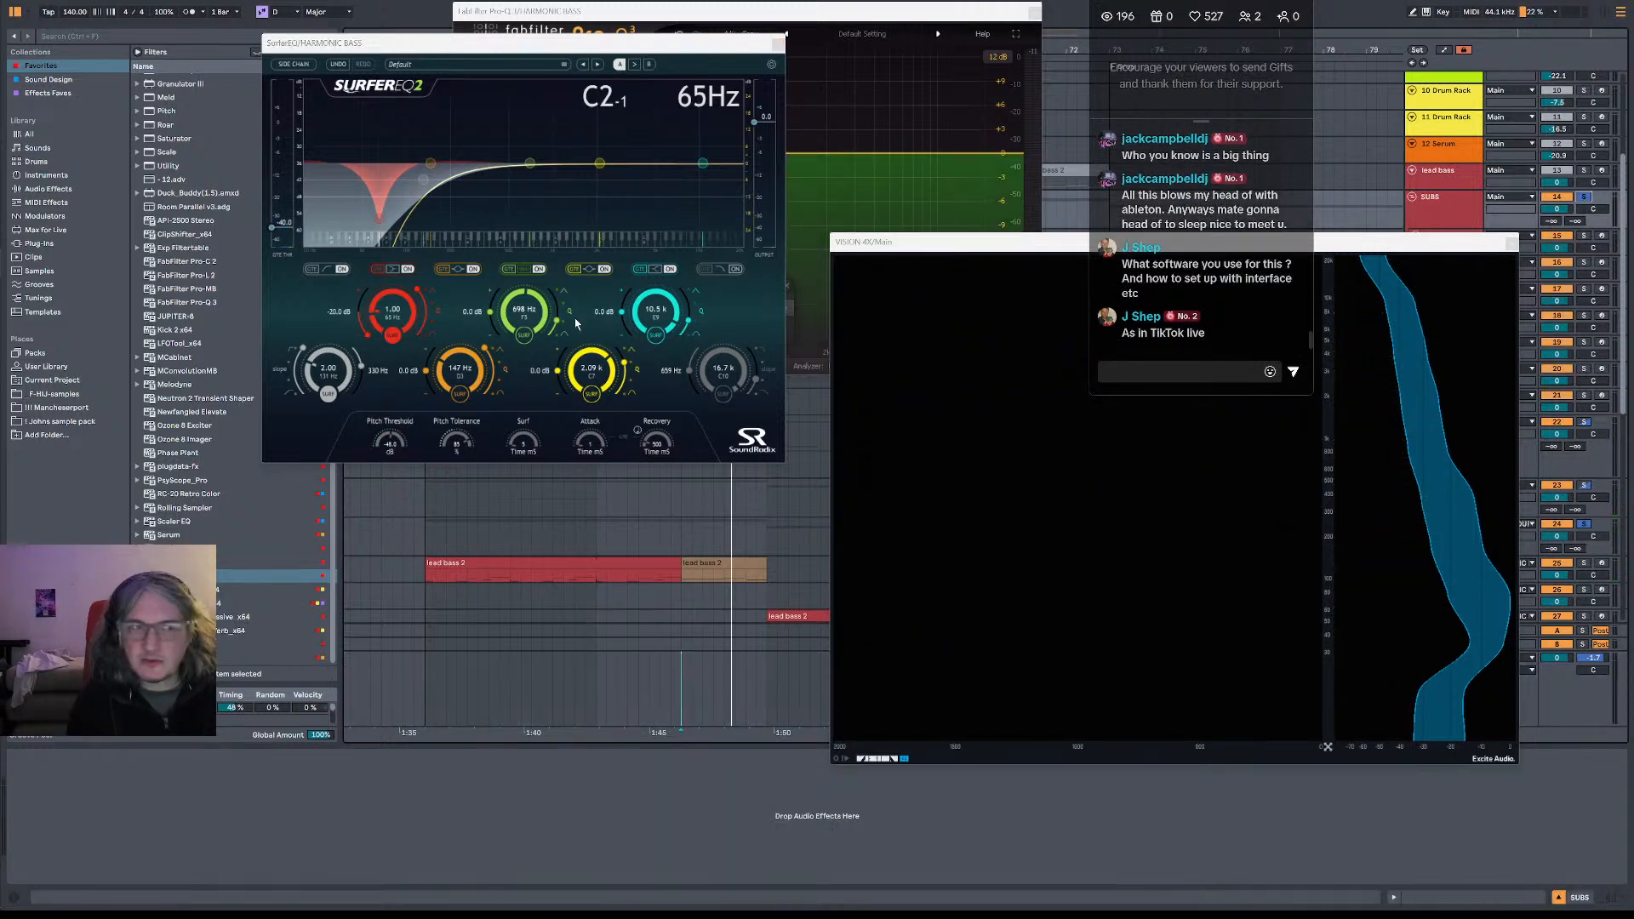
{"action": "key", "text": "space"}
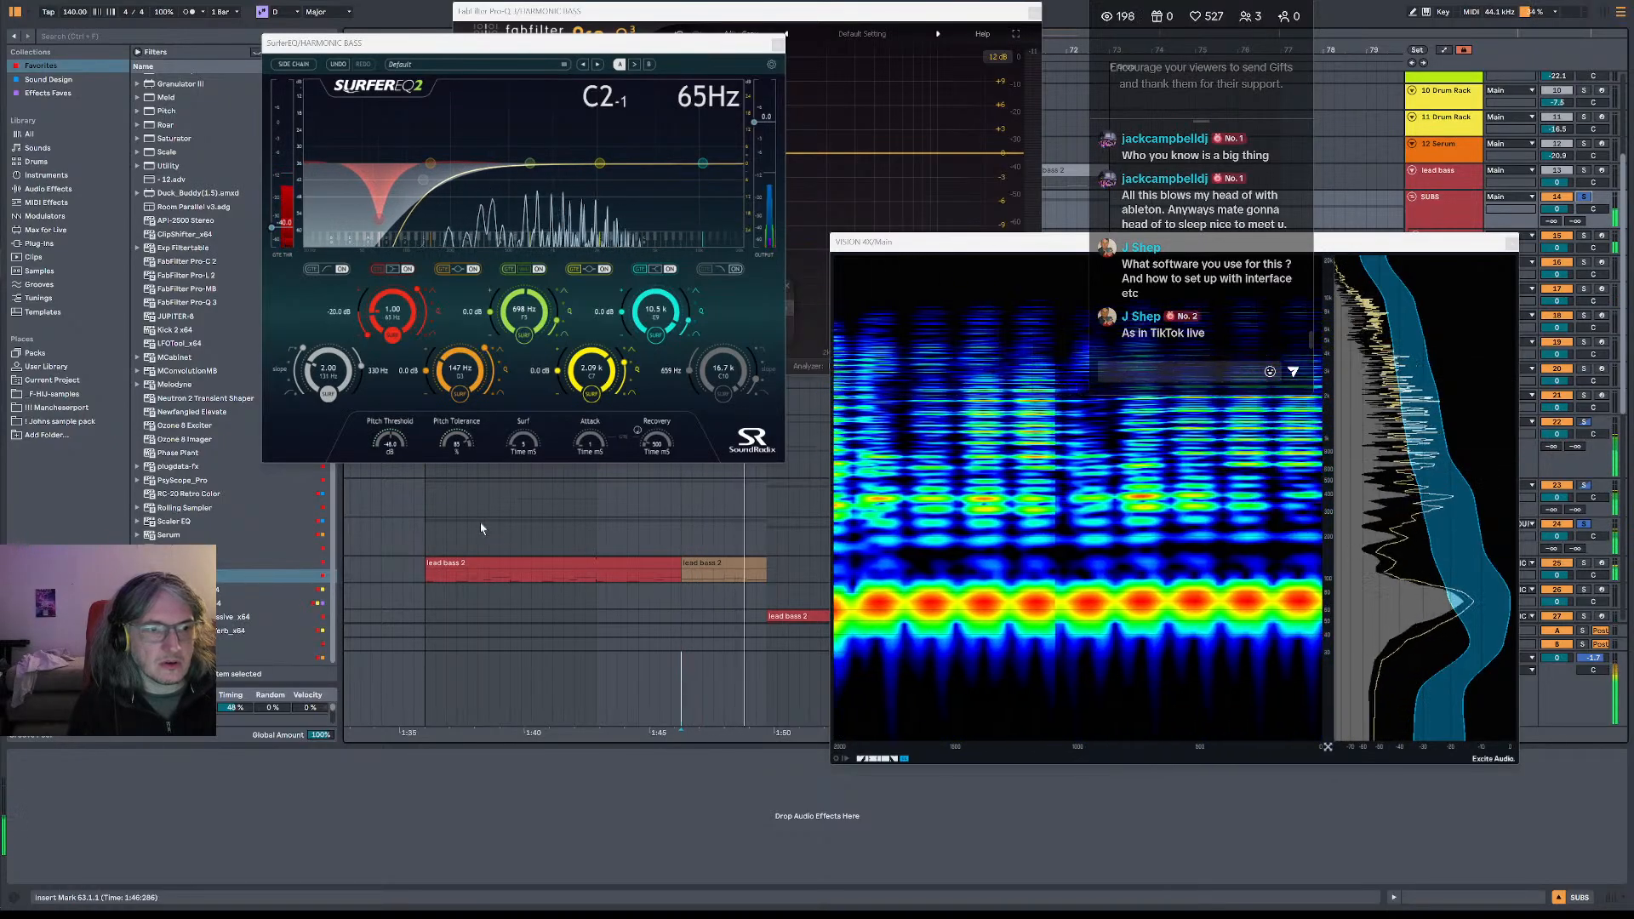
- Replay SUBS together with HARMONIC BASS and compare their combined response in SurferEQ and VISION 4X
{"action": "key", "text": "space"}
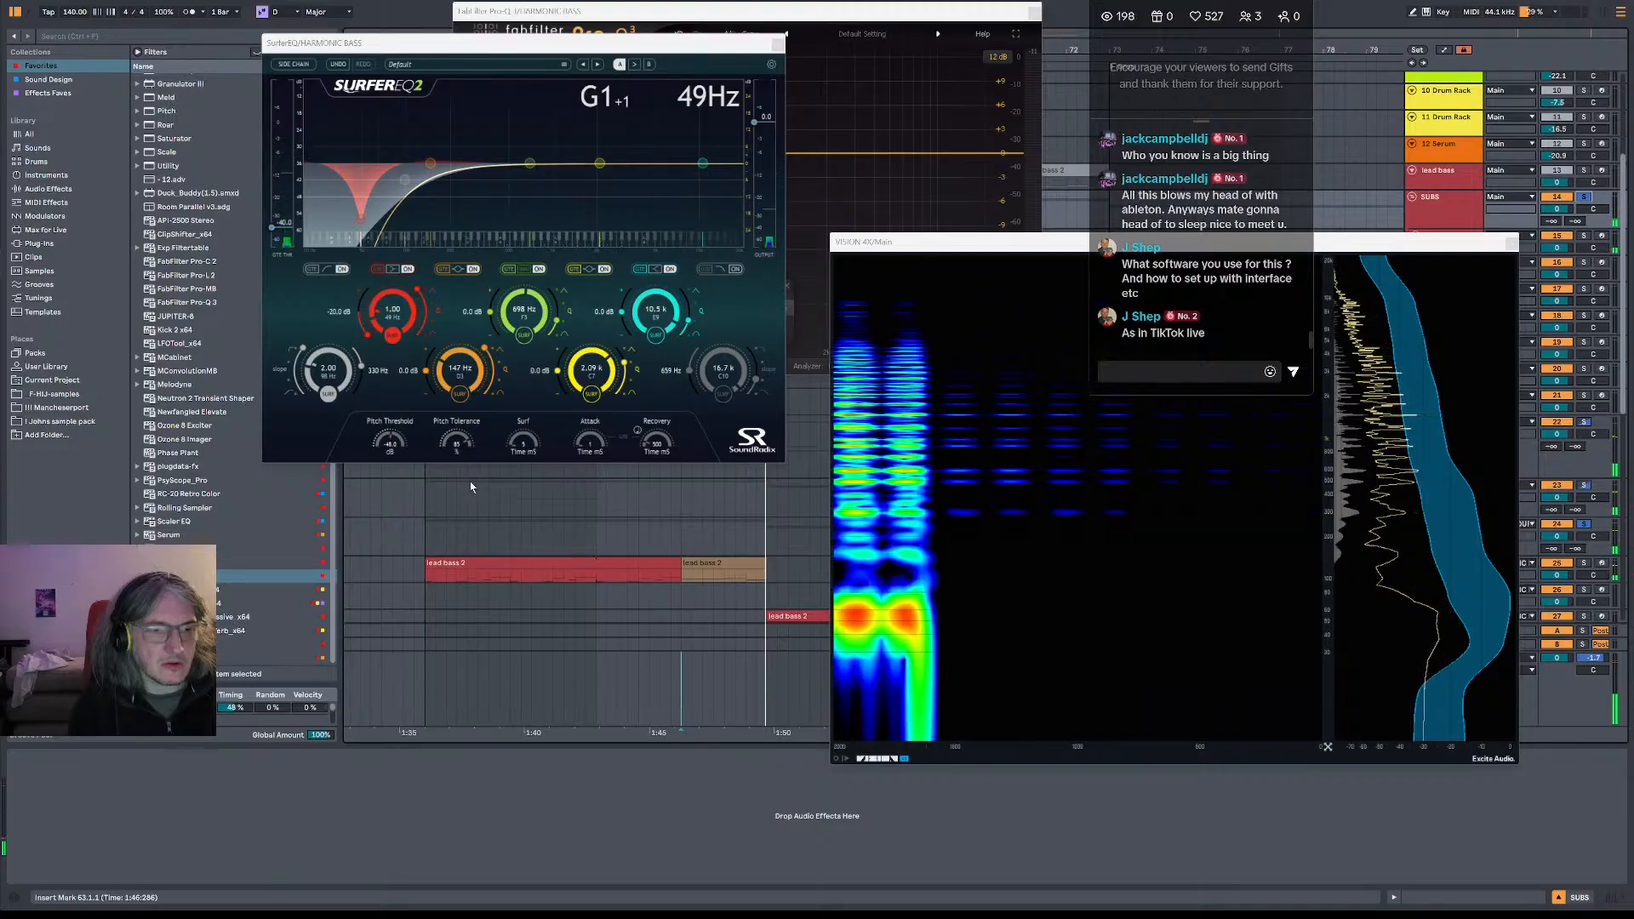
{"action": "key", "text": "space"}
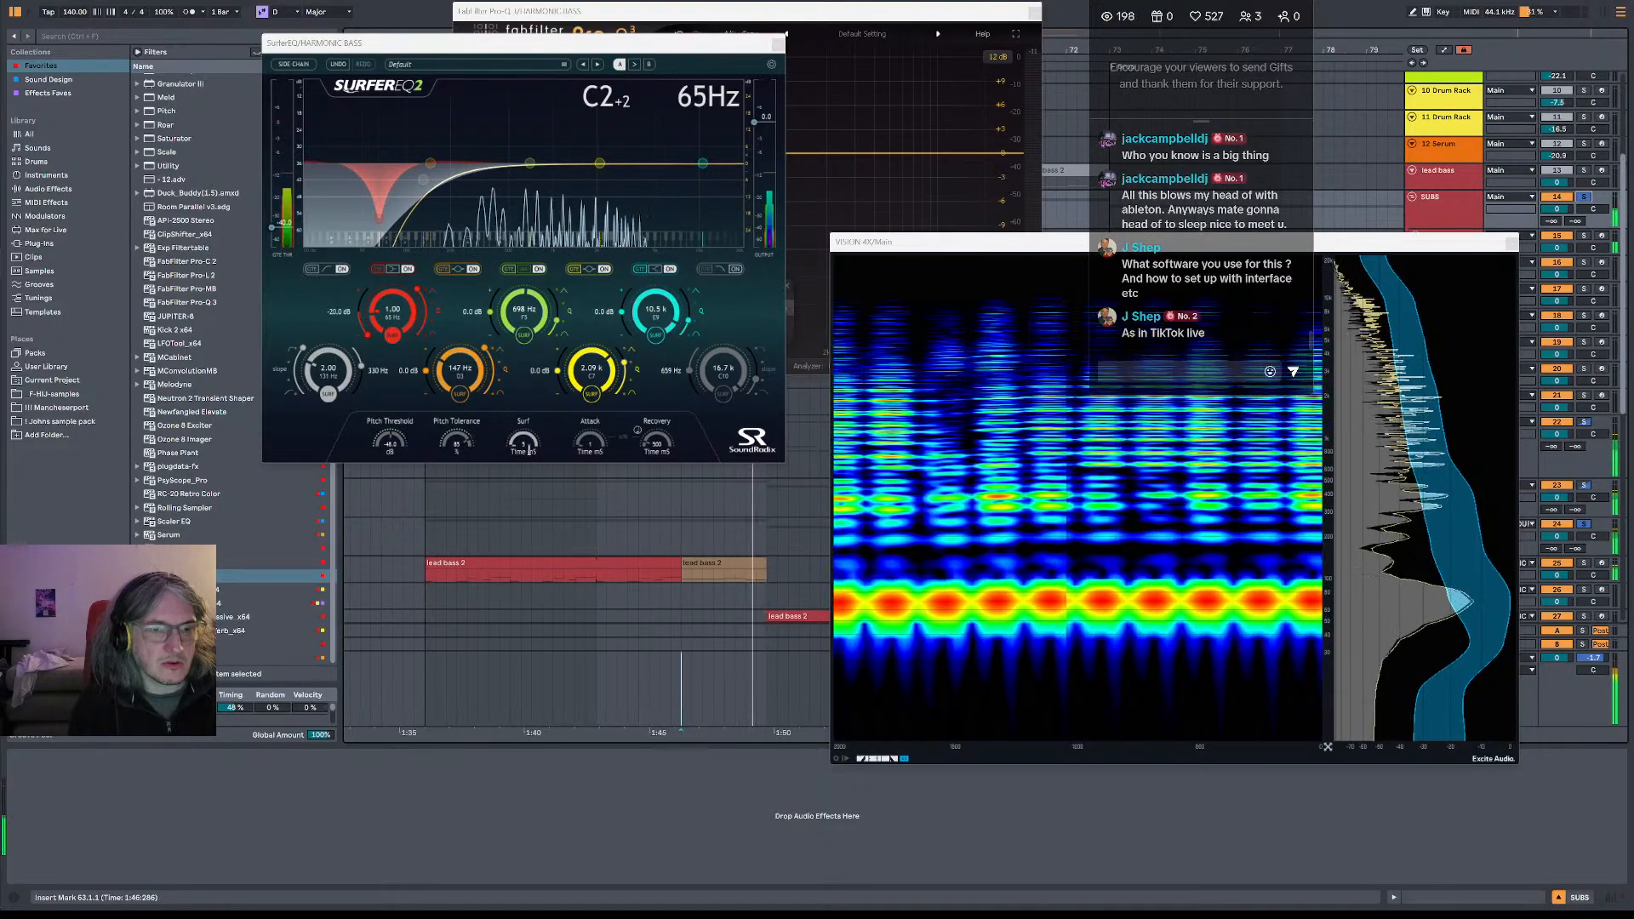
{"action": "key", "text": "space"}
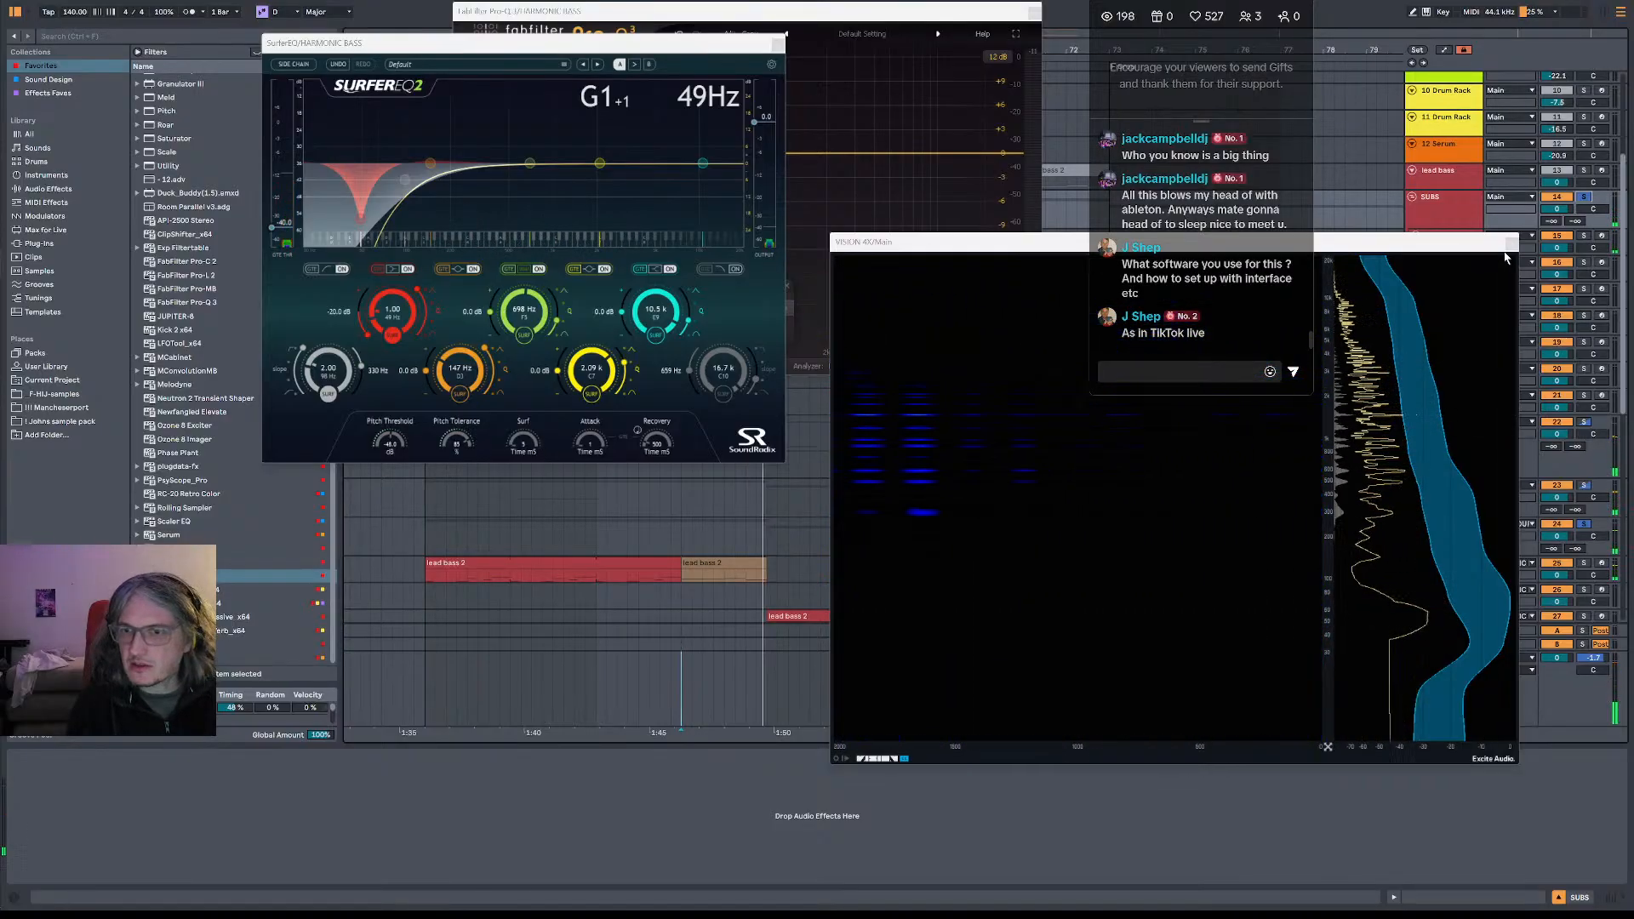
- Close the SurferEQ, Pro-Q 3 and VISION 4X windows
{"action": "left_click", "coordinate": [865, 39]}
{"action": "left_click", "coordinate": [1034, 11]}
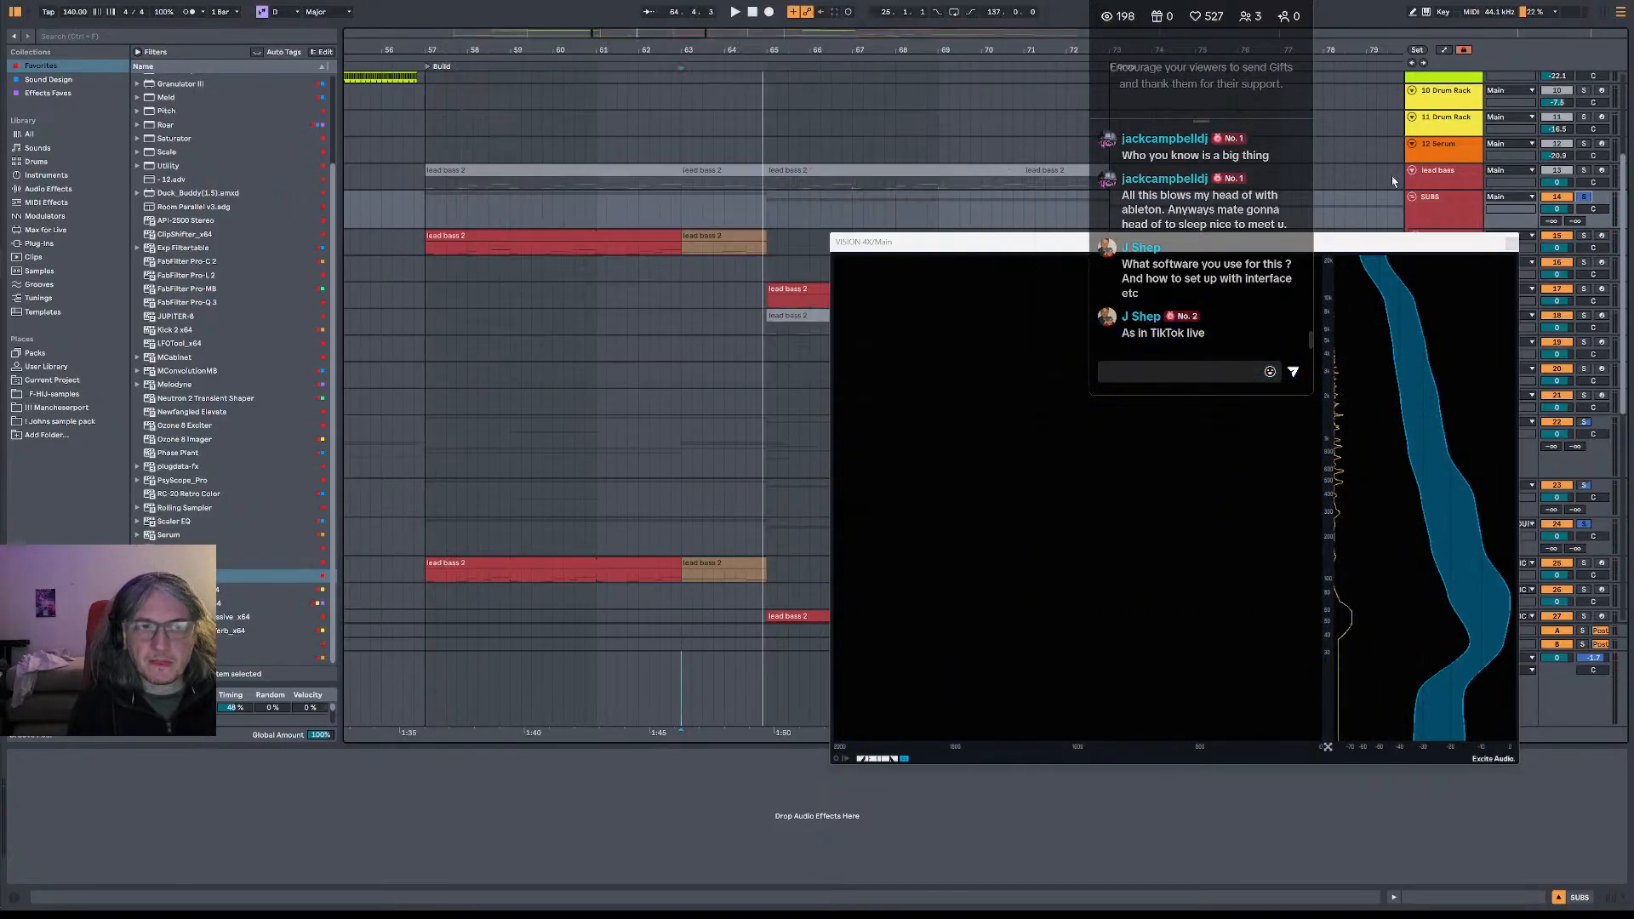
{"action": "left_click", "coordinate": [1513, 244]}
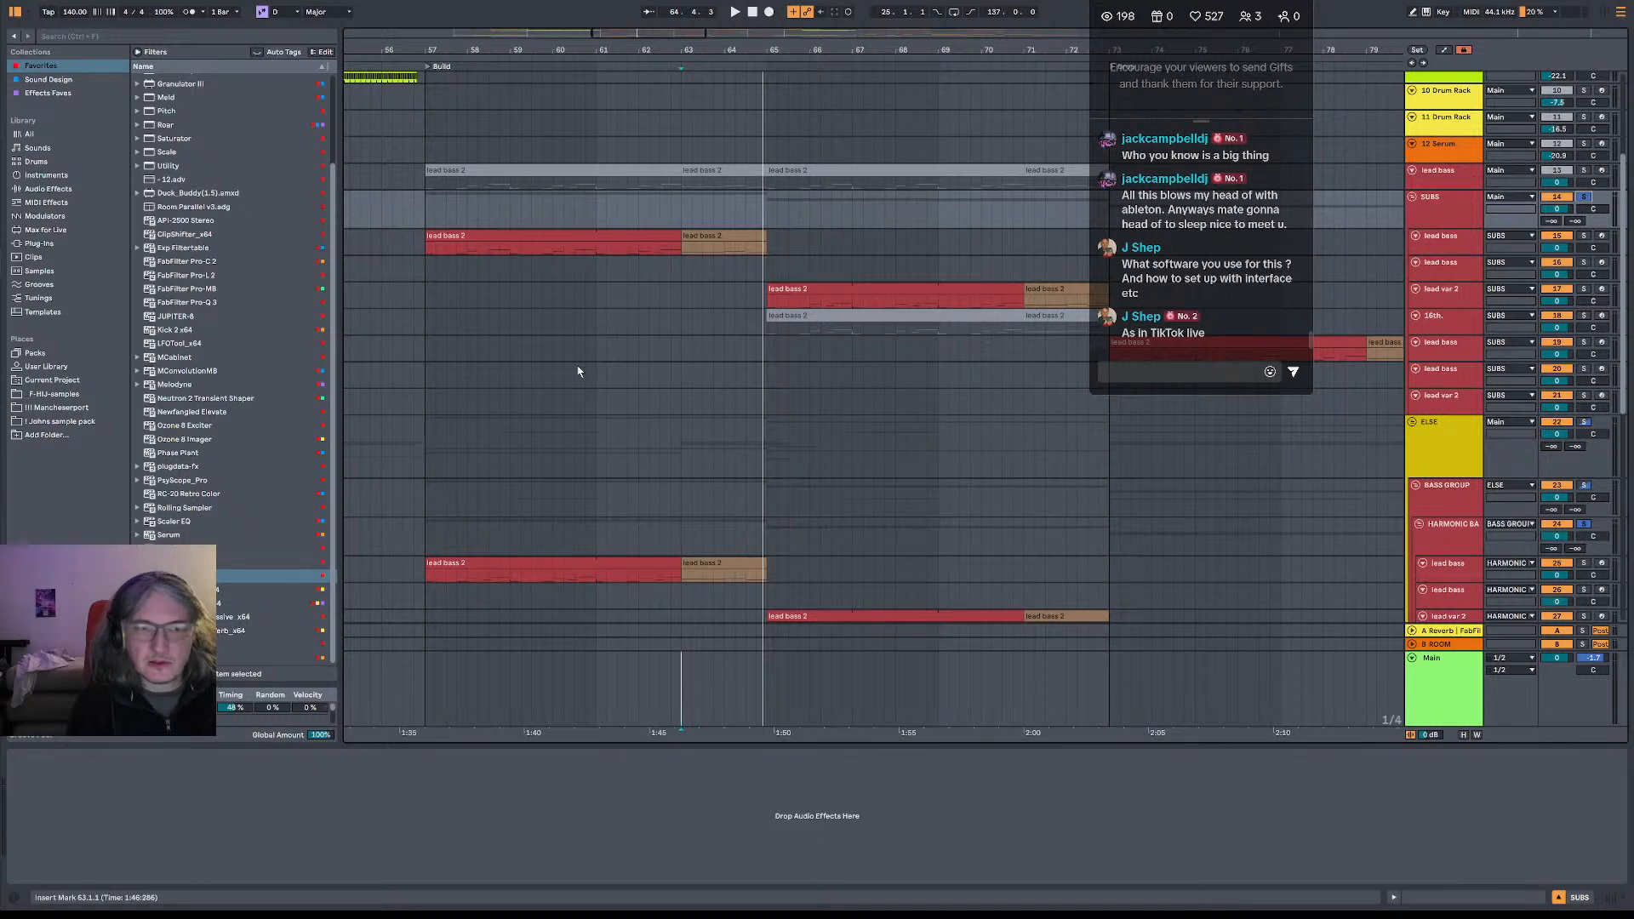
- Check the device chains of SUBS, ELSE and HARMONIC BASS, and switch off the solos on the bass layers
{"action": "left_click", "coordinate": [1450, 204]}
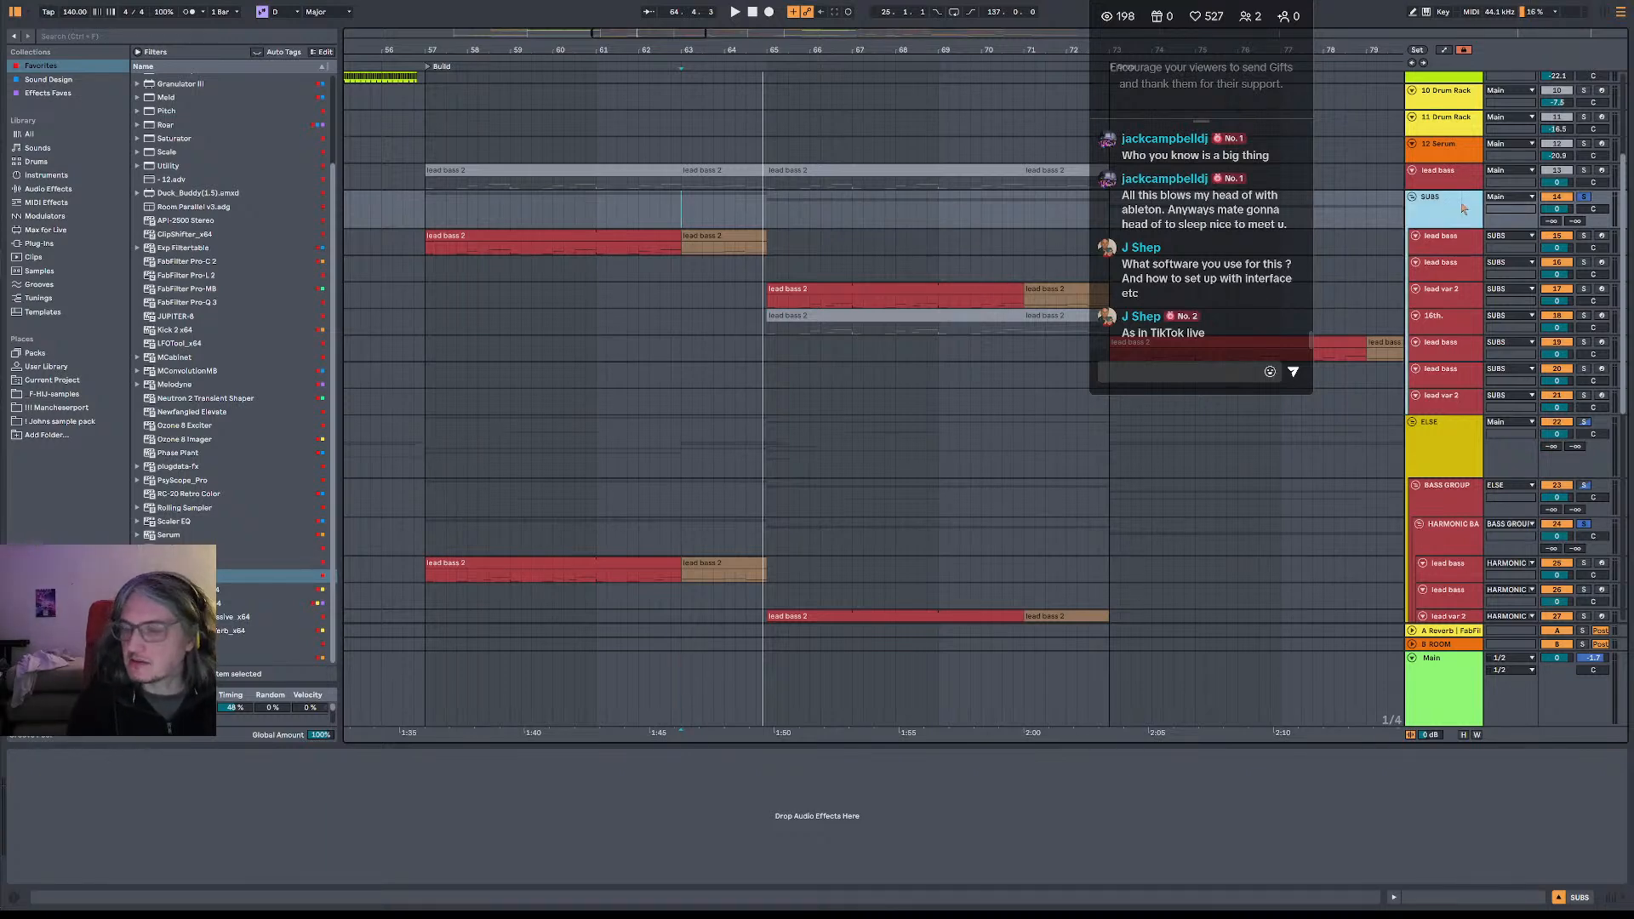
{"action": "left_click", "coordinate": [1457, 467]}
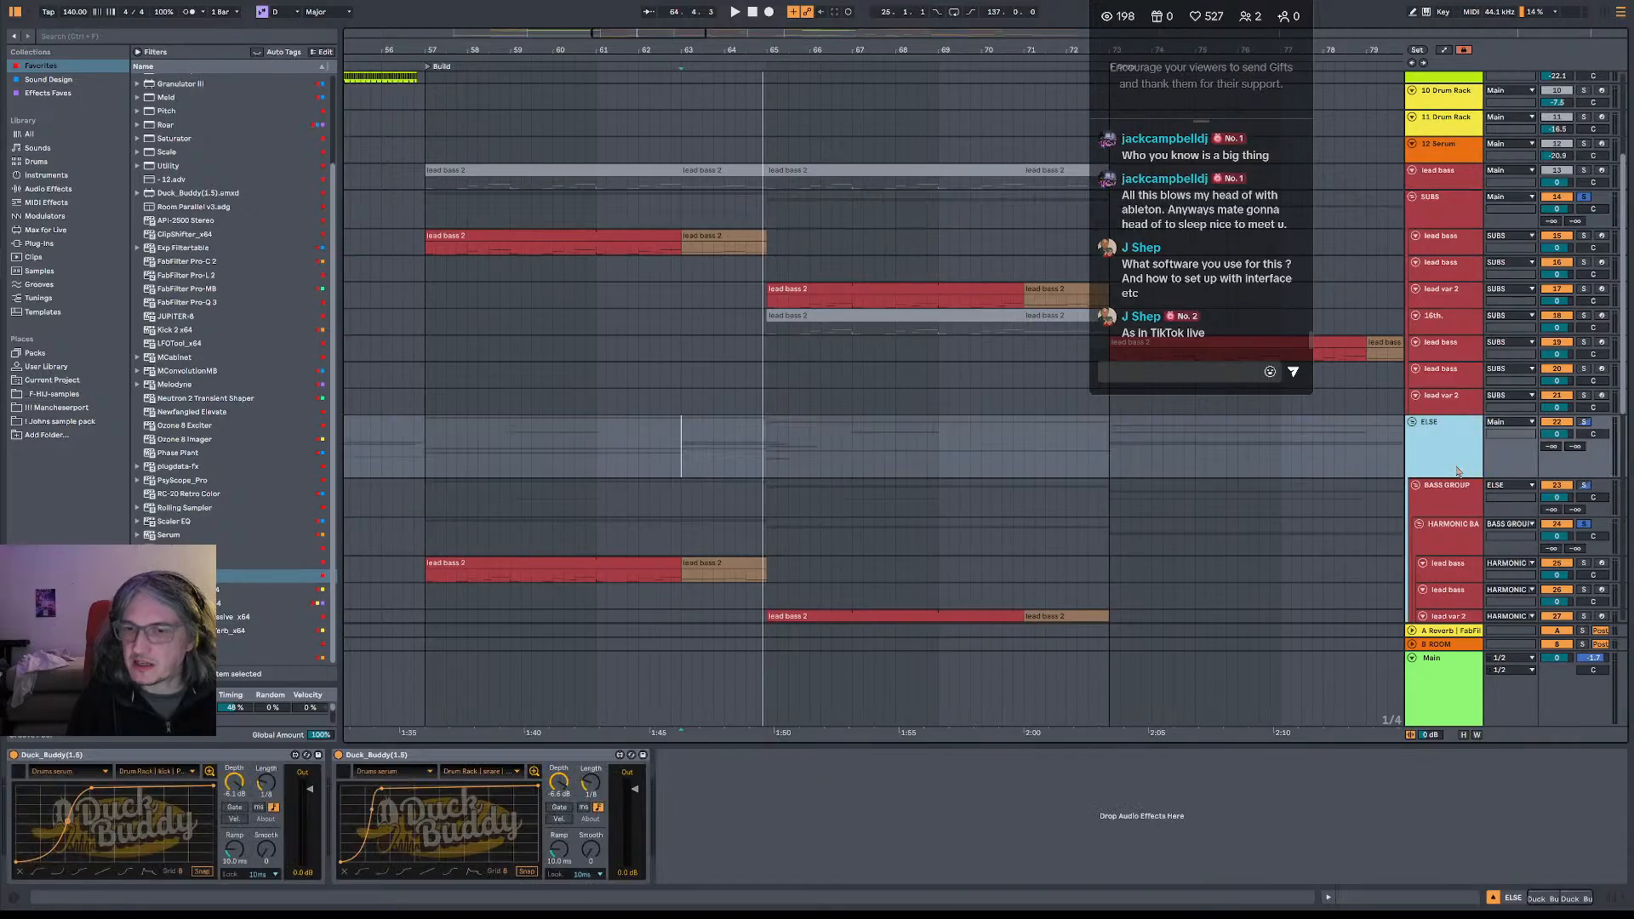
{"action": "left_click", "coordinate": [1459, 225]}
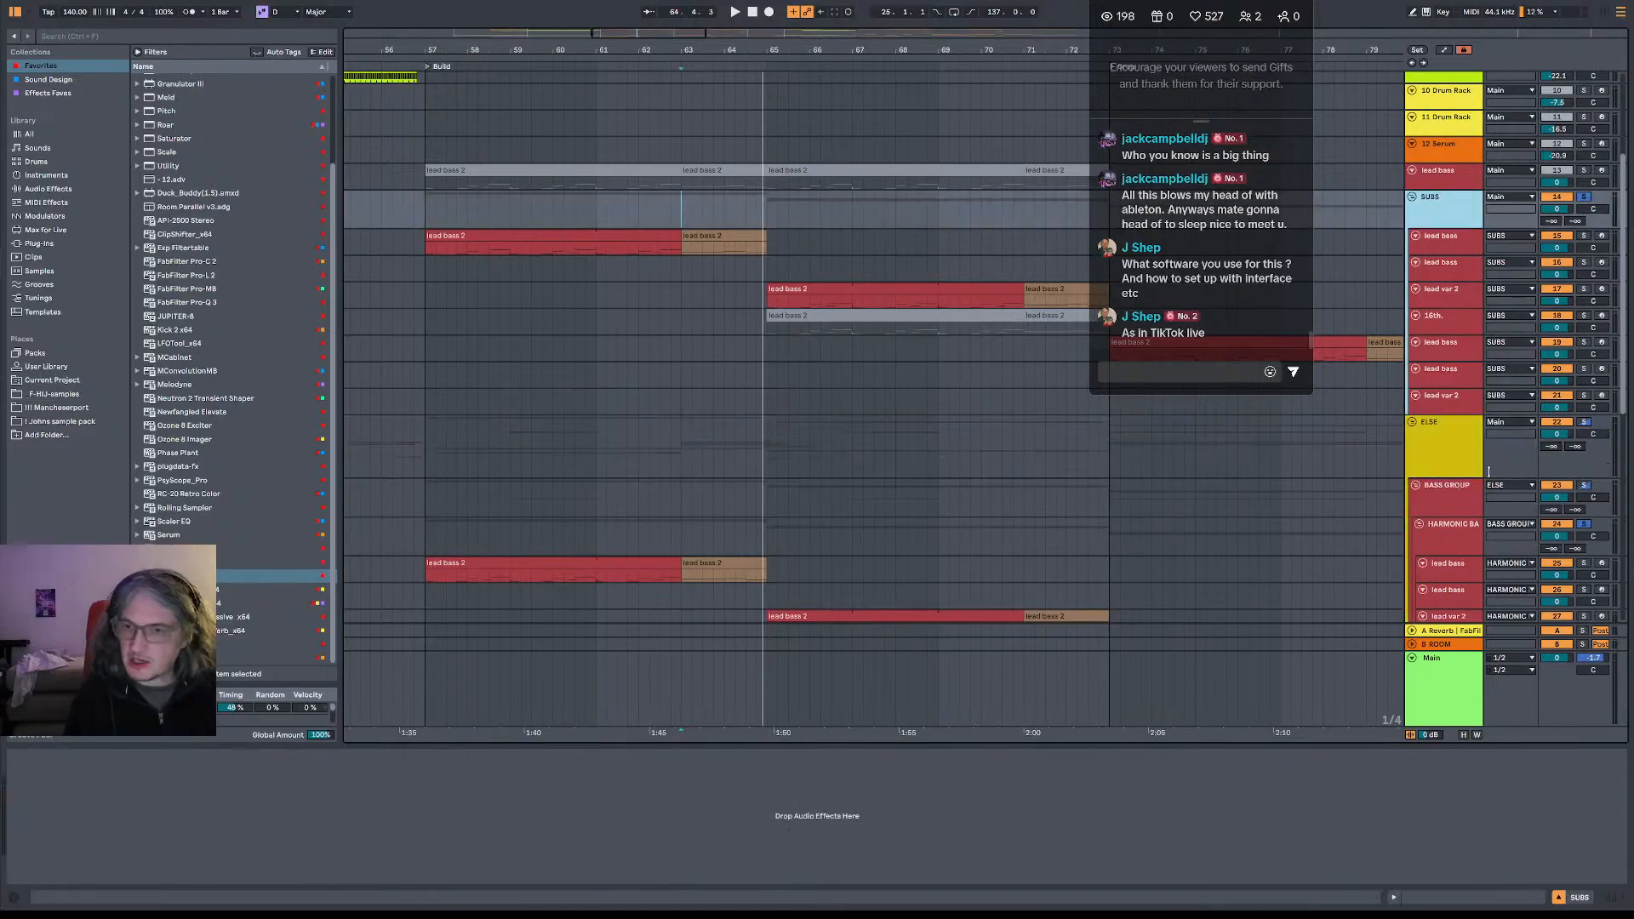
{"action": "left_click", "coordinate": [1445, 460]}
{"action": "left_click", "coordinate": [1445, 218]}
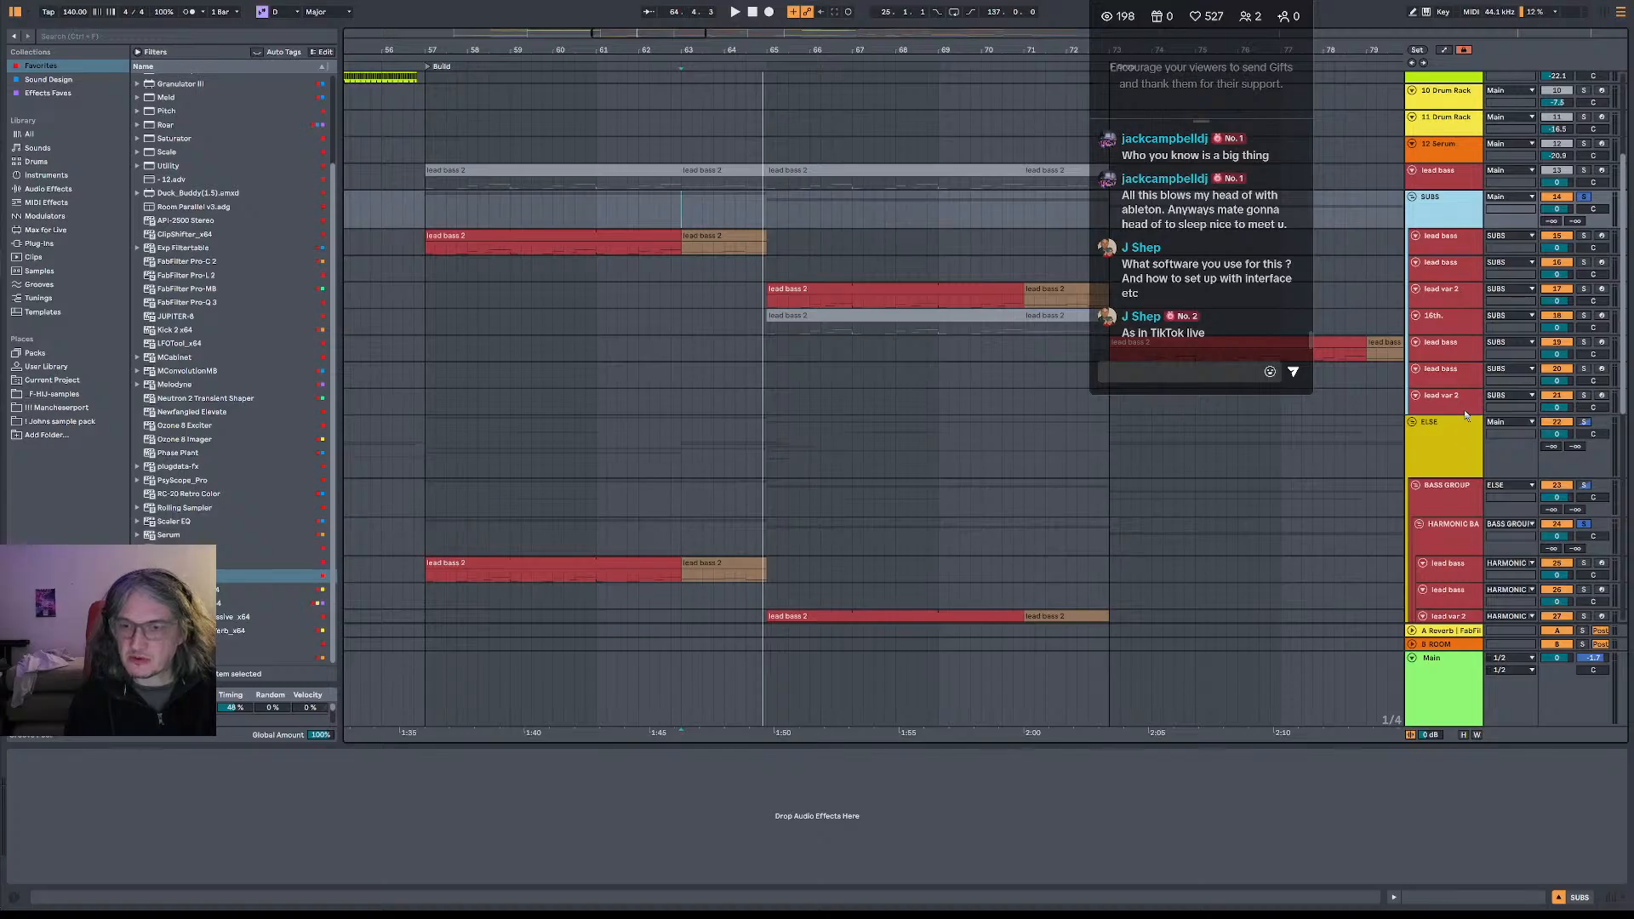
{"action": "left_click", "coordinate": [1457, 537]}
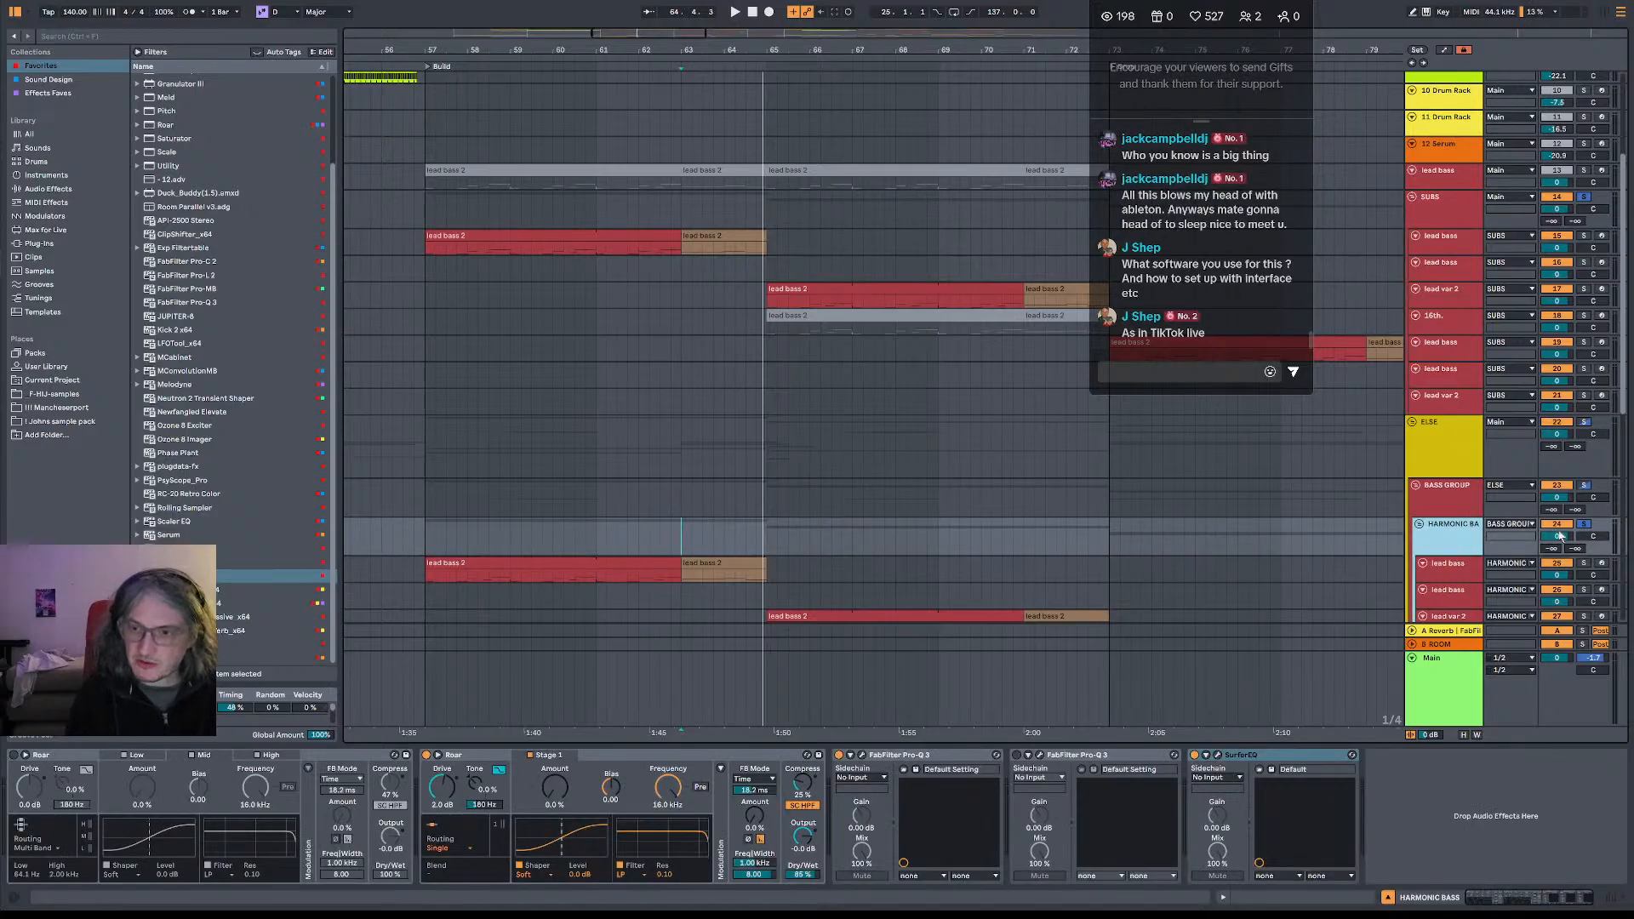
{"action": "left_click", "coordinate": [1584, 525]}
{"action": "left_click", "coordinate": [1435, 197]}
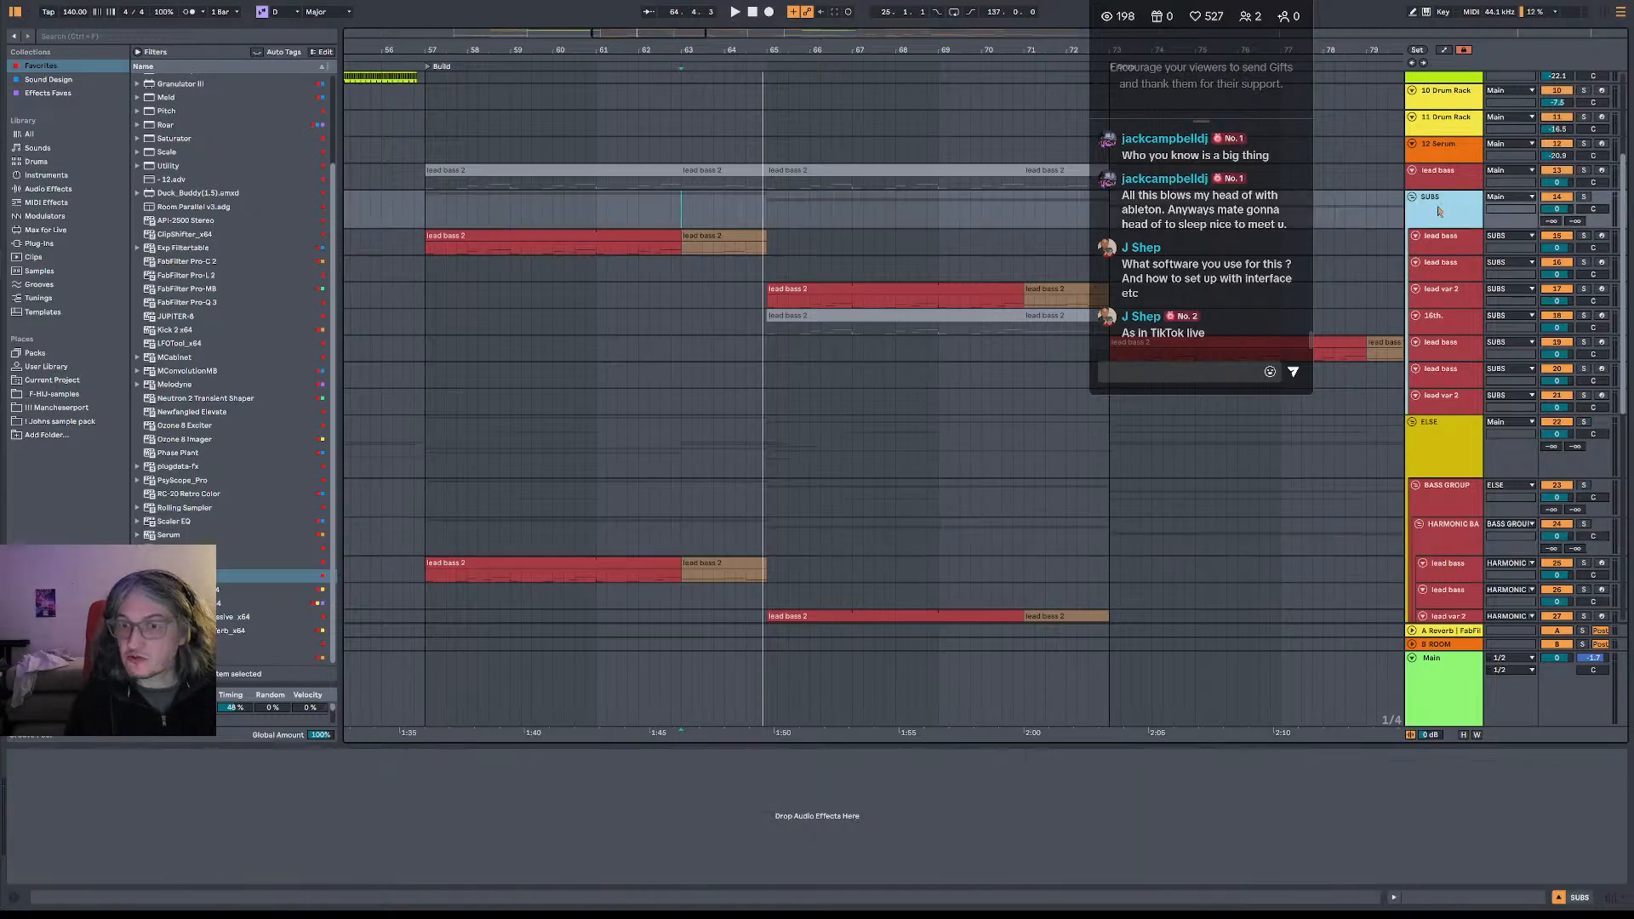
- Copy both Duck_Buddy devices from the ELSE group to the SUBS group
{"action": "scroll", "coordinate": [952, 429], "scroll_direction": "up", "scroll_amount": 6}
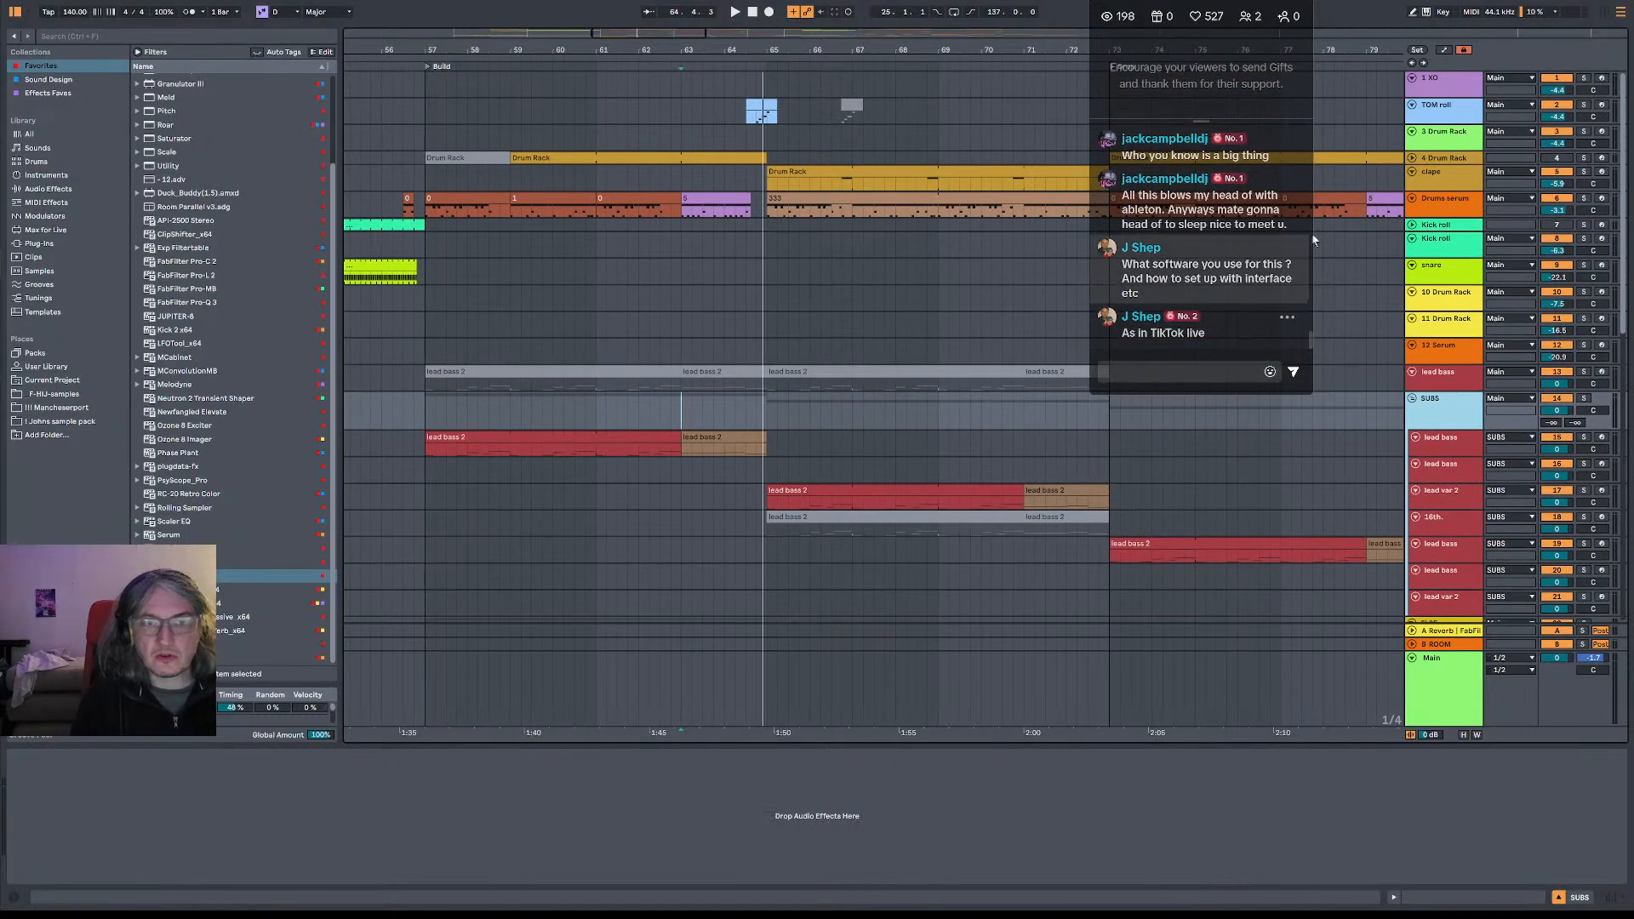
{"action": "scroll", "coordinate": [1440, 468], "scroll_direction": "down", "scroll_amount": 5}
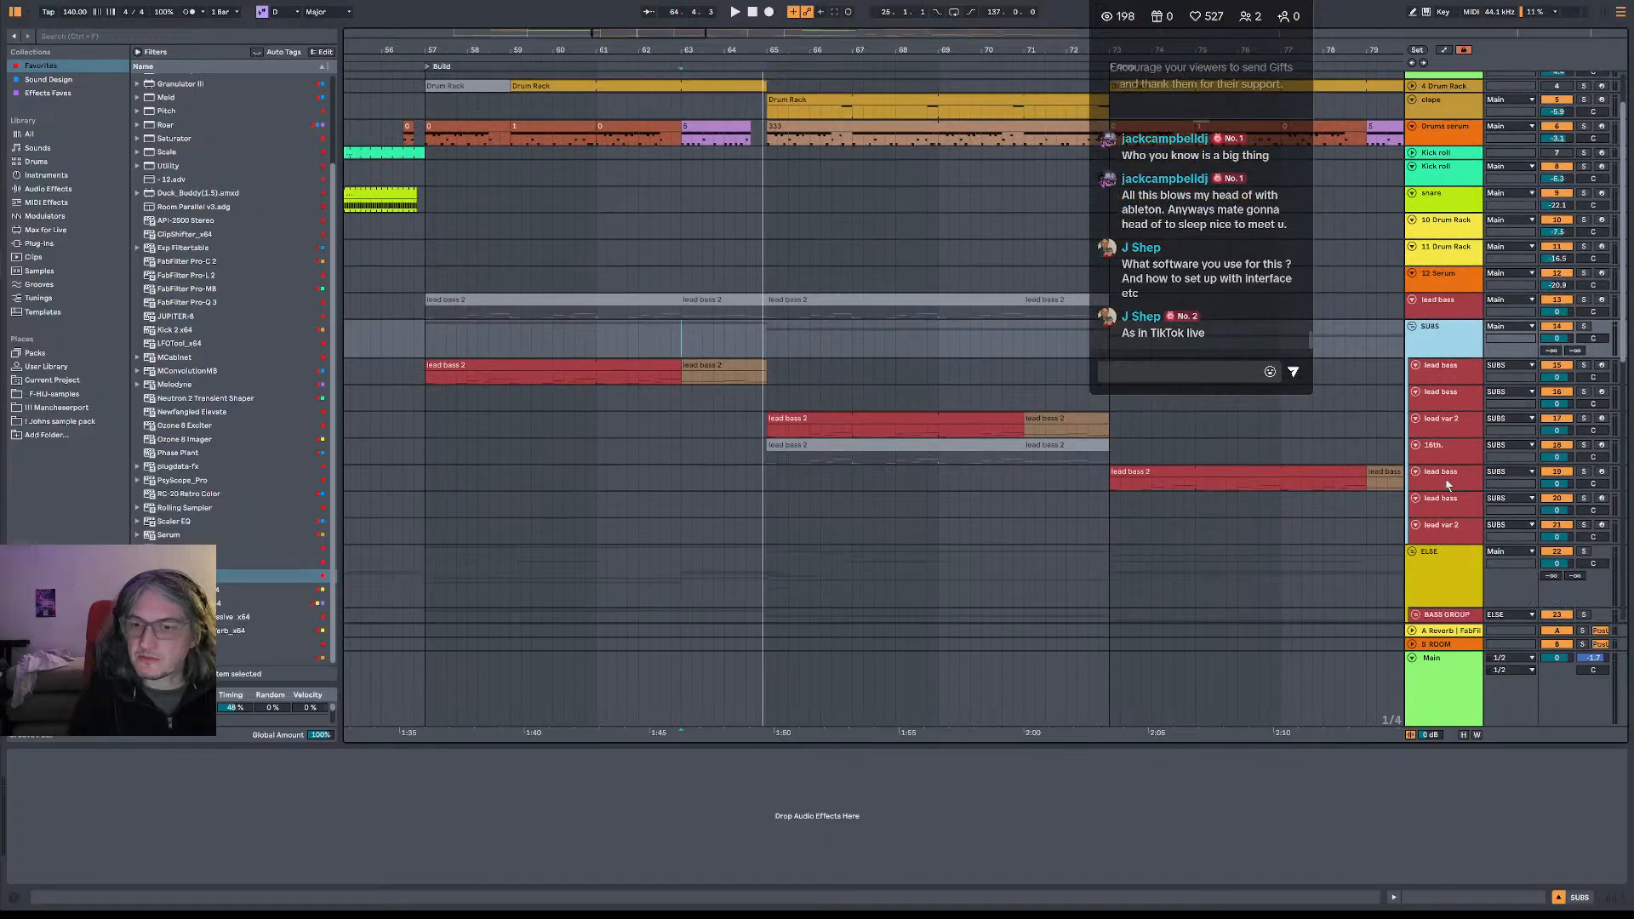
{"action": "left_click", "coordinate": [1444, 494]}
{"action": "left_click", "coordinate": [72, 756]}
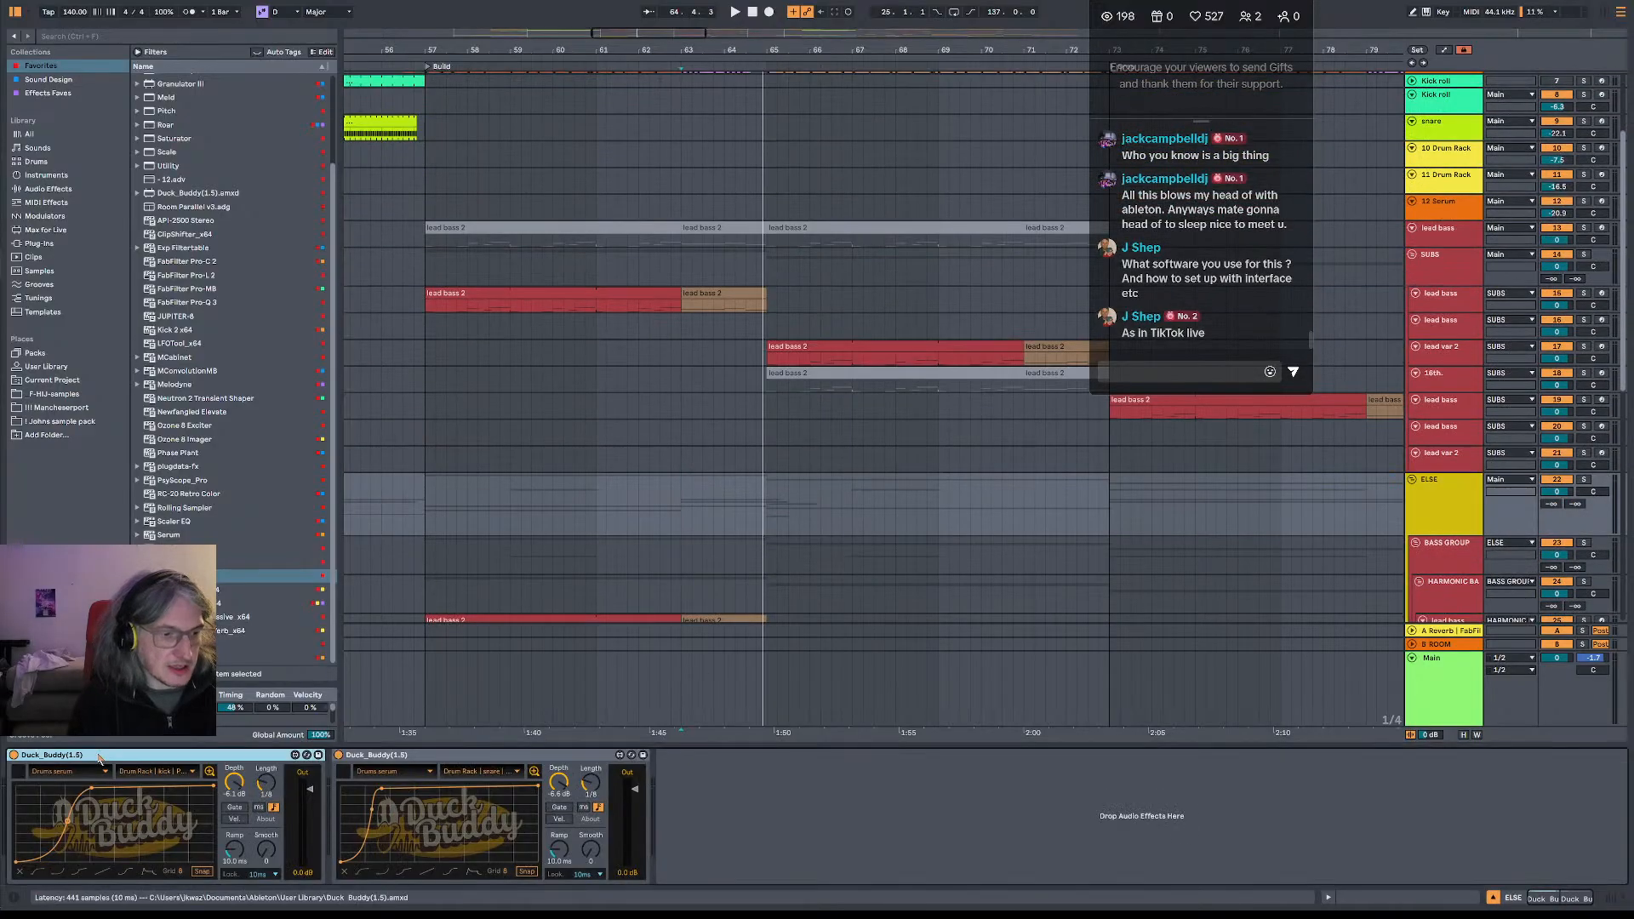
{"action": "left_click", "coordinate": [376, 756], "text": "shift"}
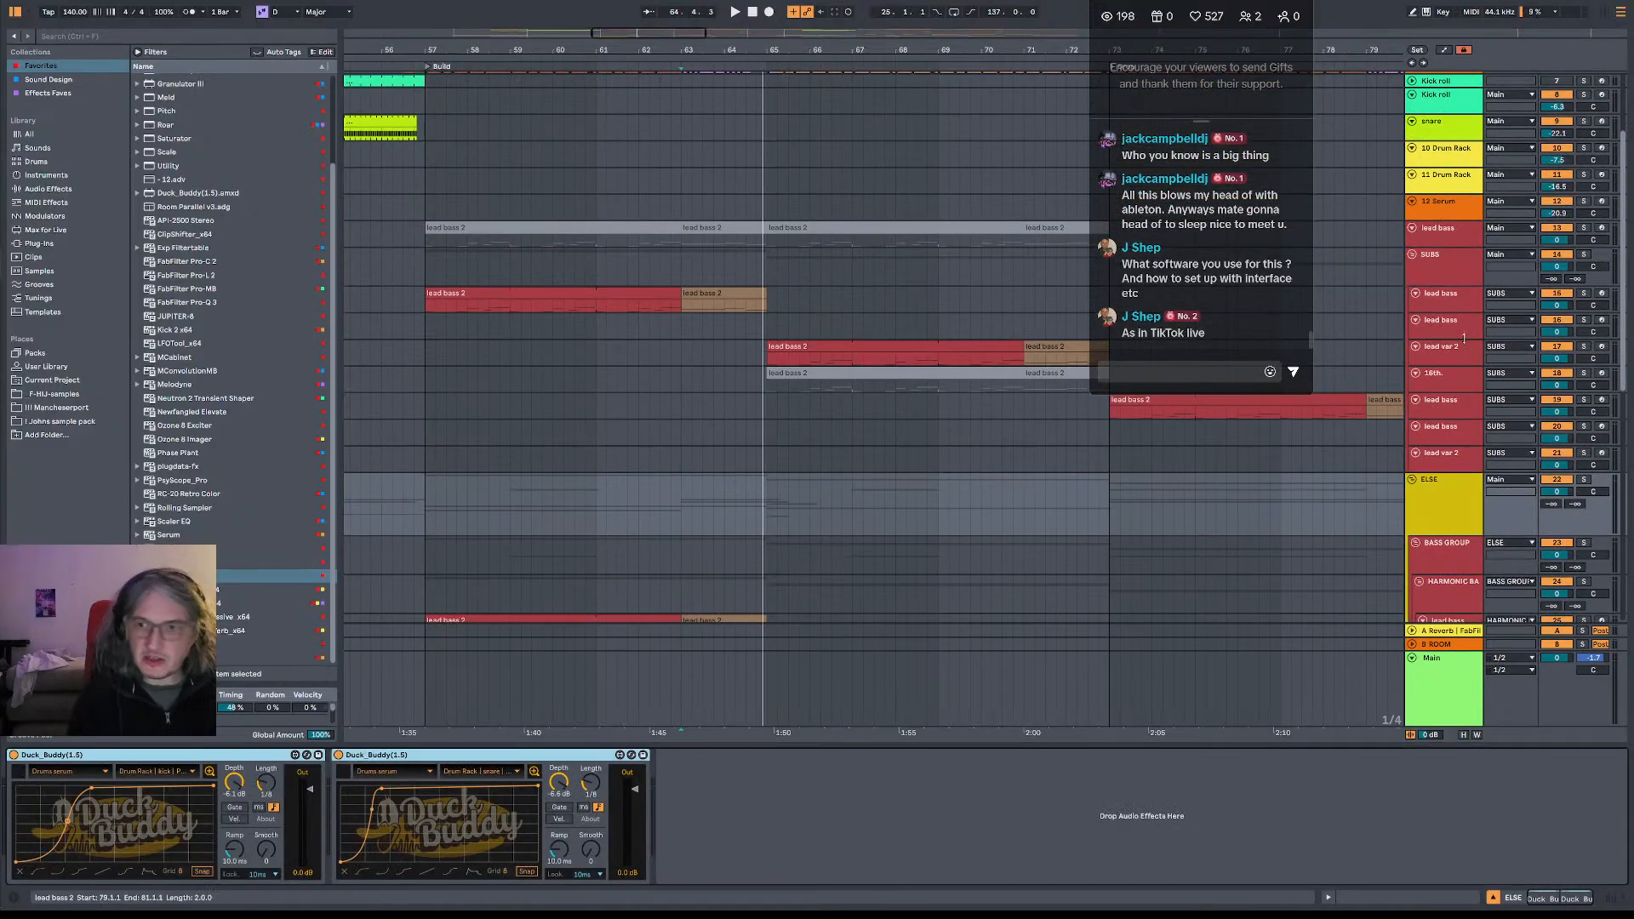
{"action": "left_click", "coordinate": [1430, 266]}
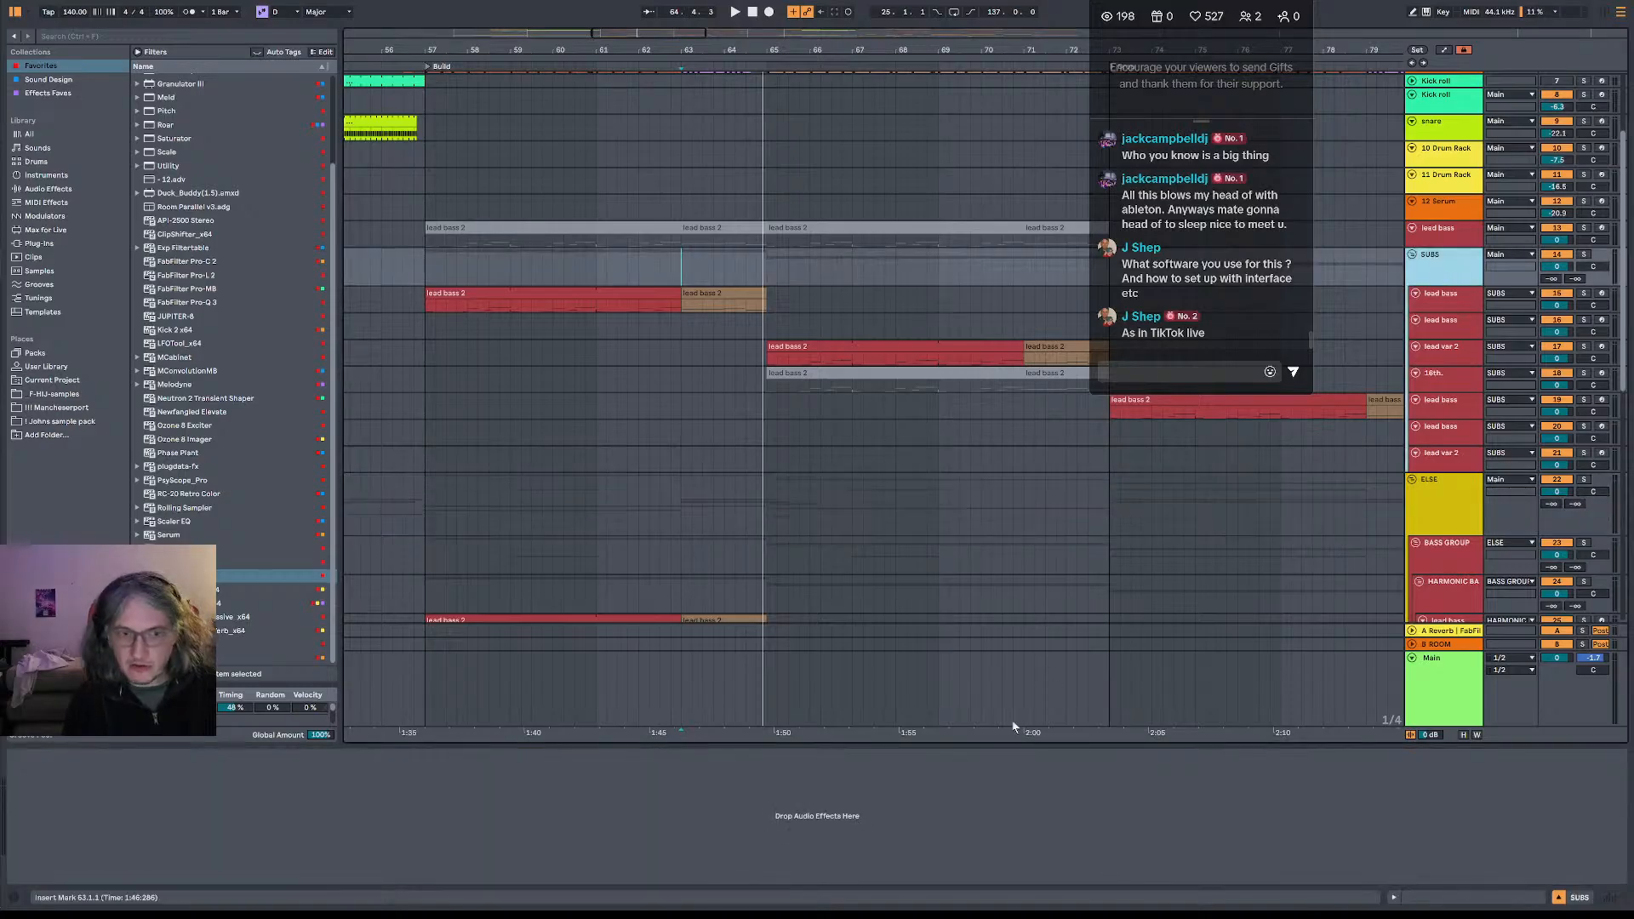
{"action": "right_click", "coordinate": [485, 821]}
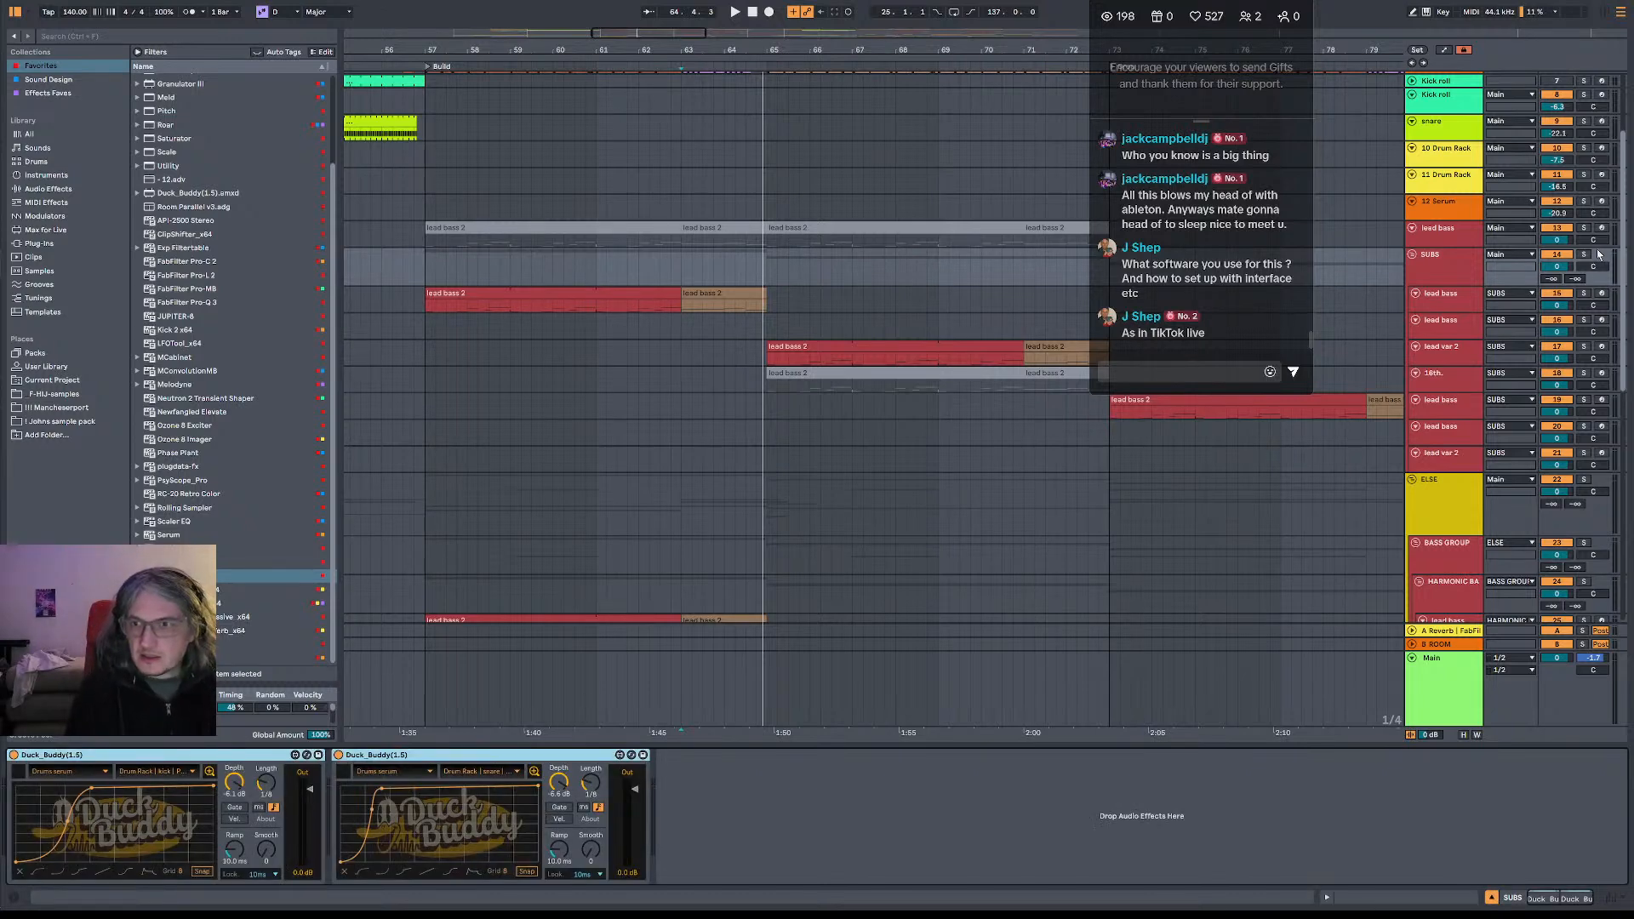
- Solo SUBS together with Drums serum and play them from bar 57
{"action": "scroll", "coordinate": [1554, 164], "scroll_direction": "up", "scroll_amount": 4}
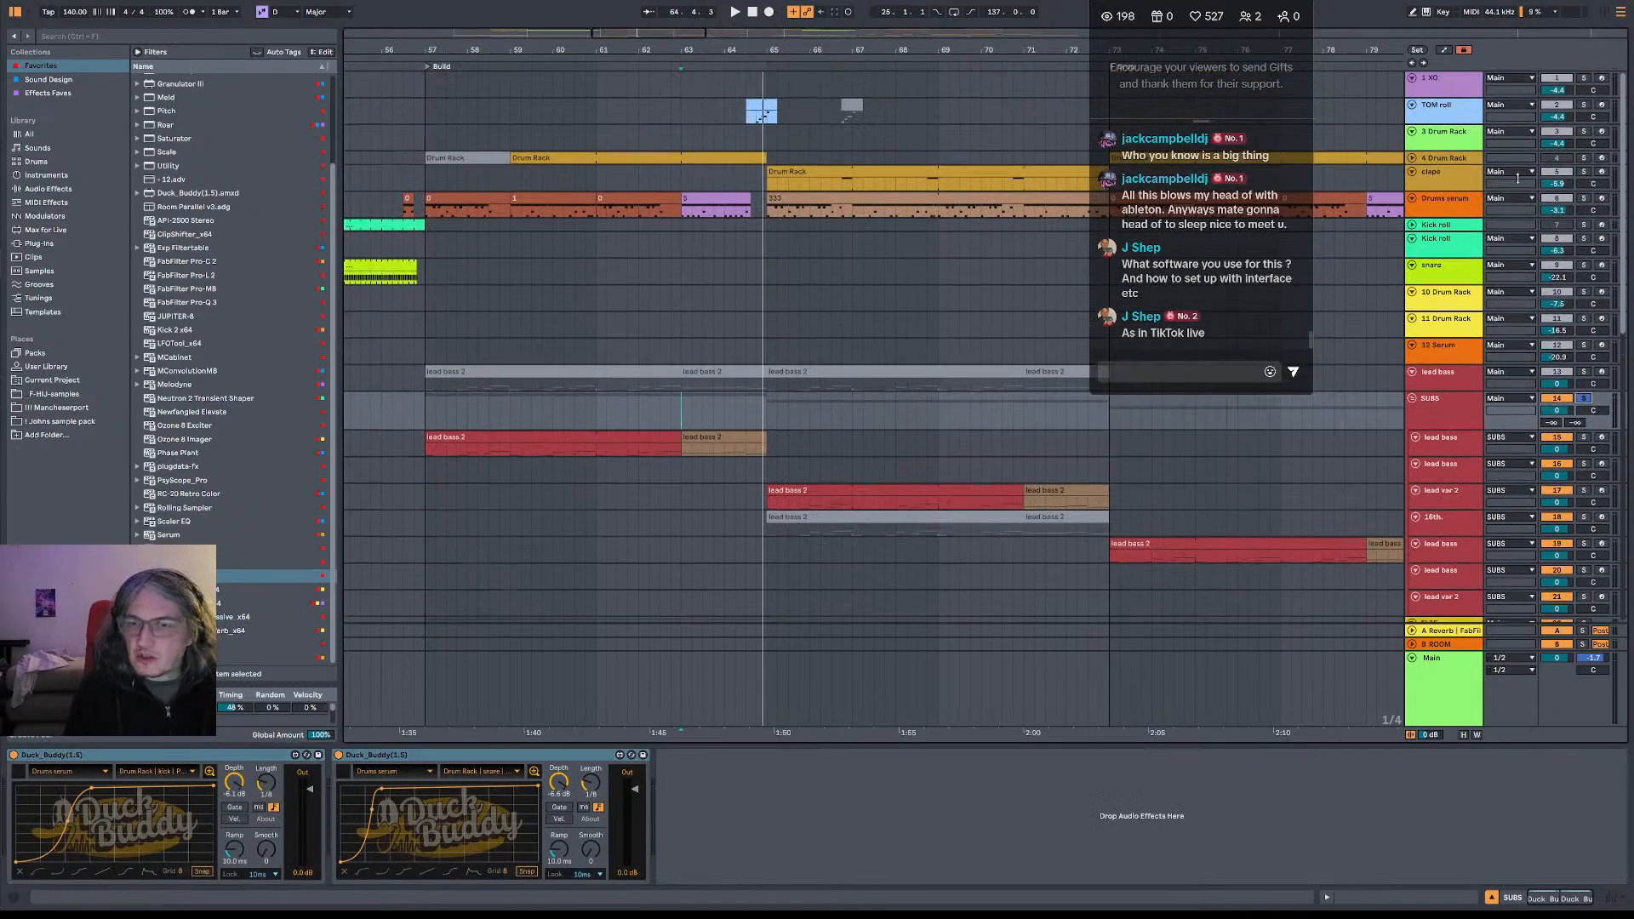
{"action": "key", "text": "space"}
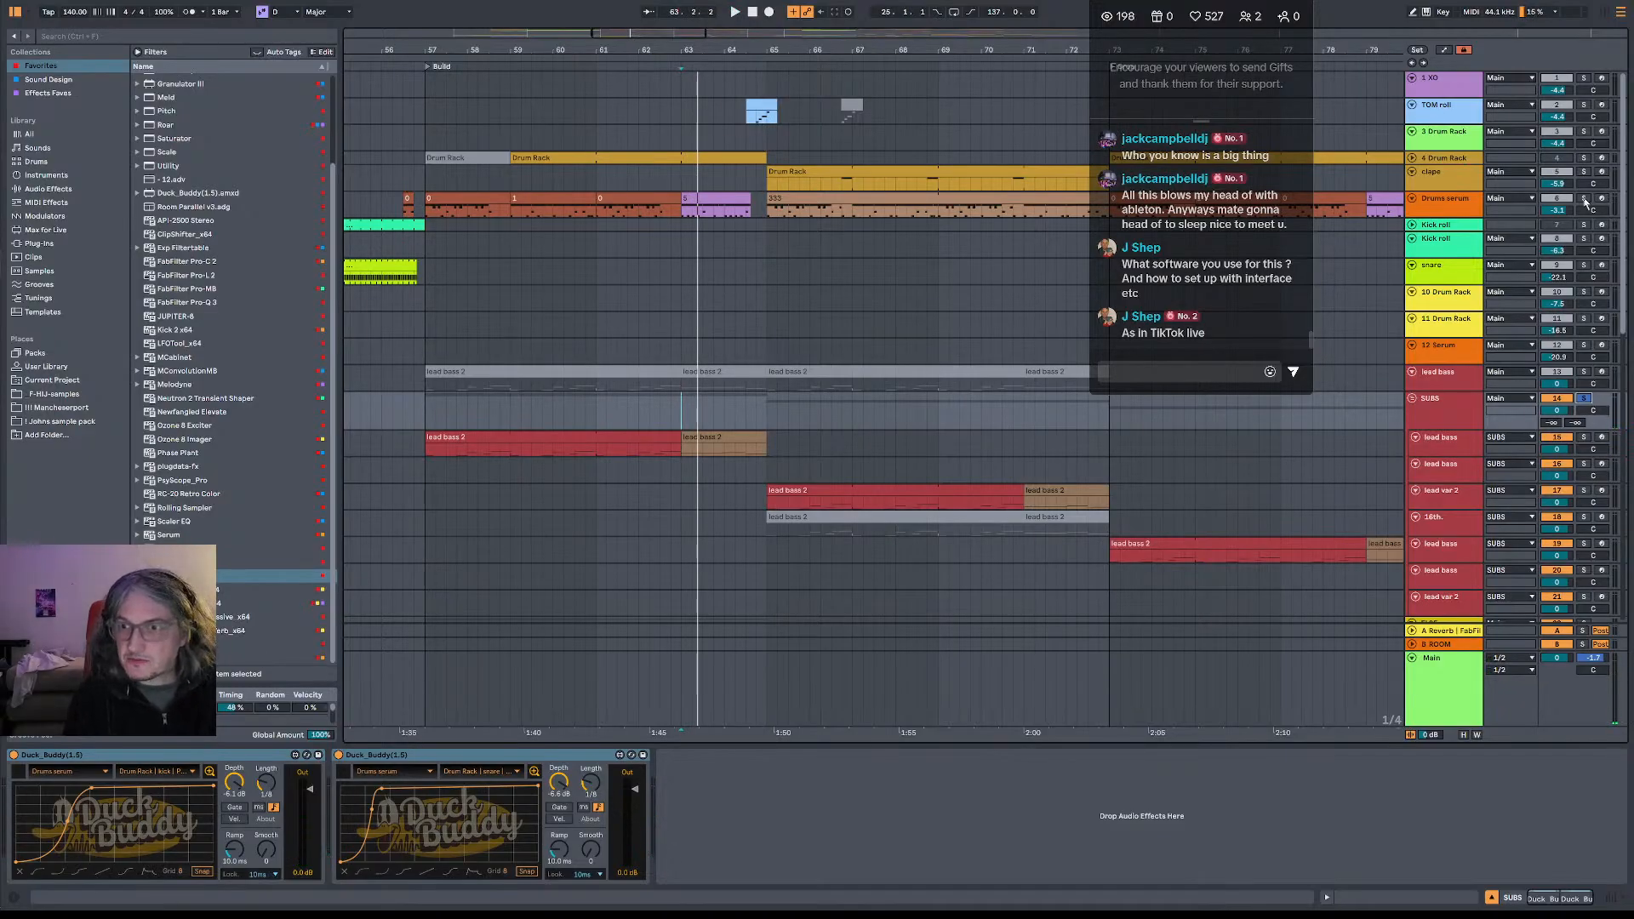
{"action": "left_click", "coordinate": [1584, 199]}
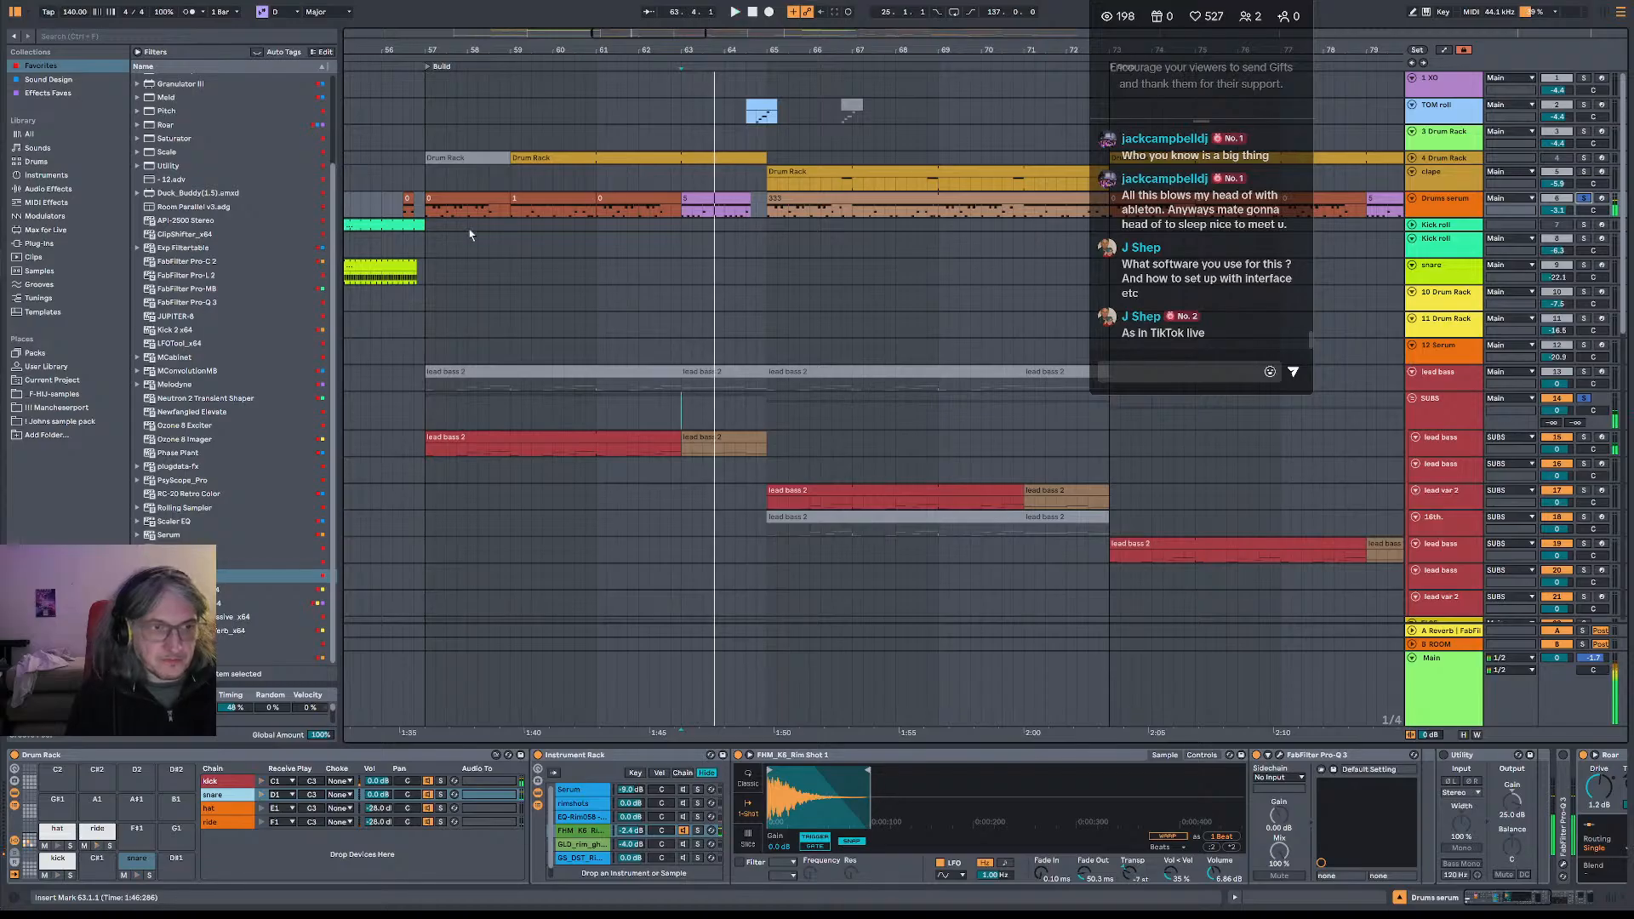
{"action": "left_click", "coordinate": [426, 215]}
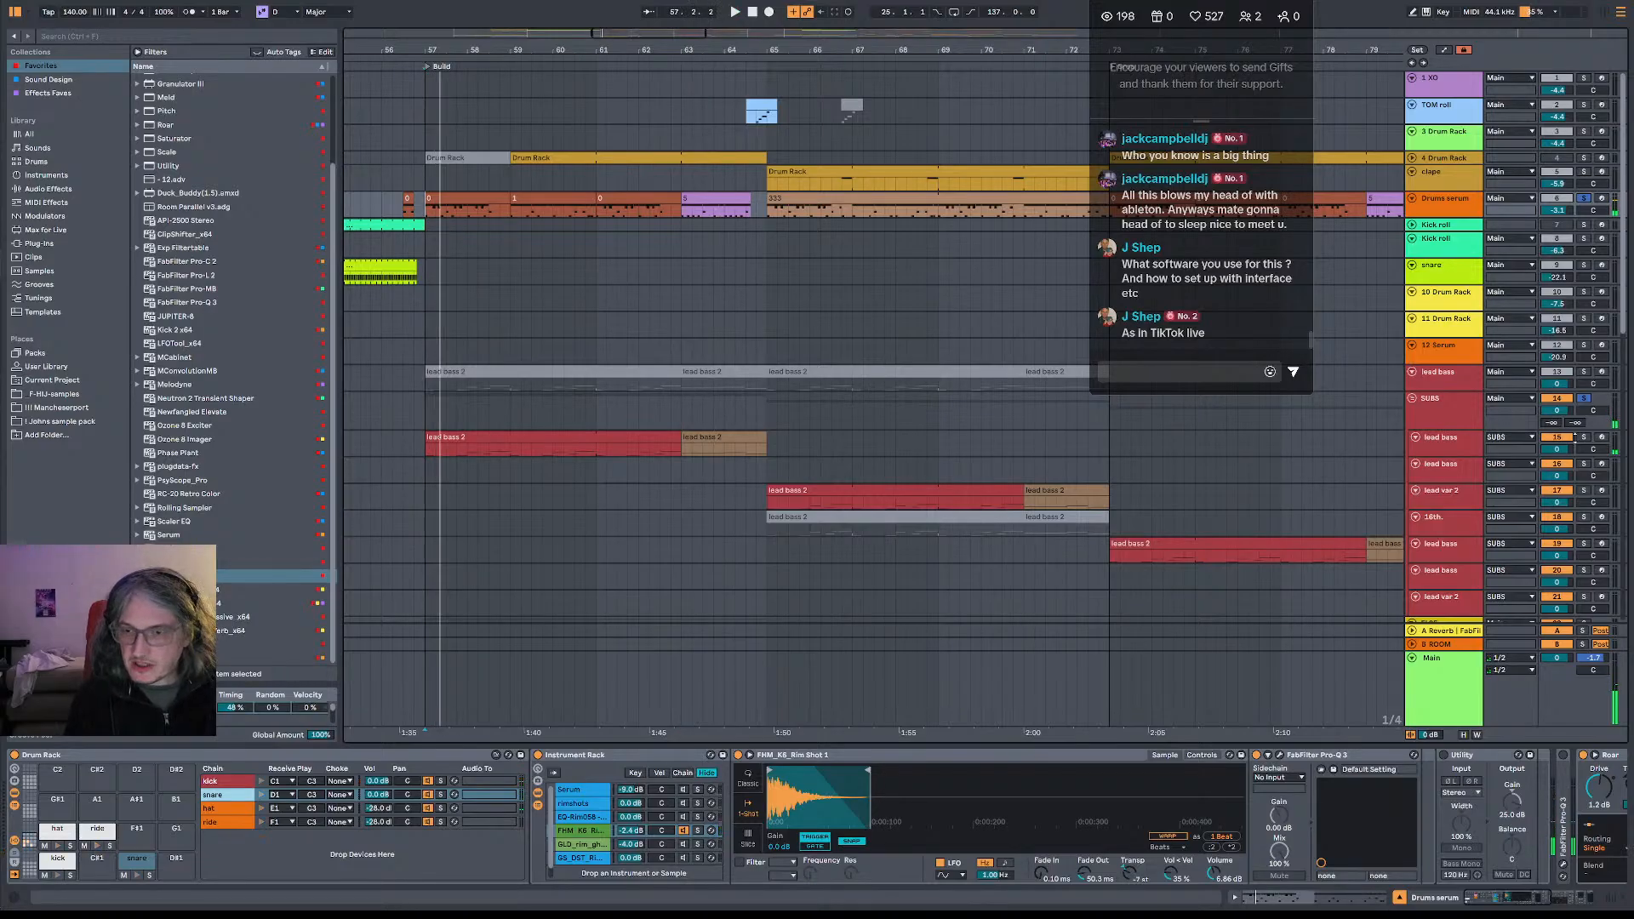
- Open PsyScope from the Main track, position its window, and play the drums without SUBS from bar 57
{"action": "left_click", "coordinate": [1451, 695]}
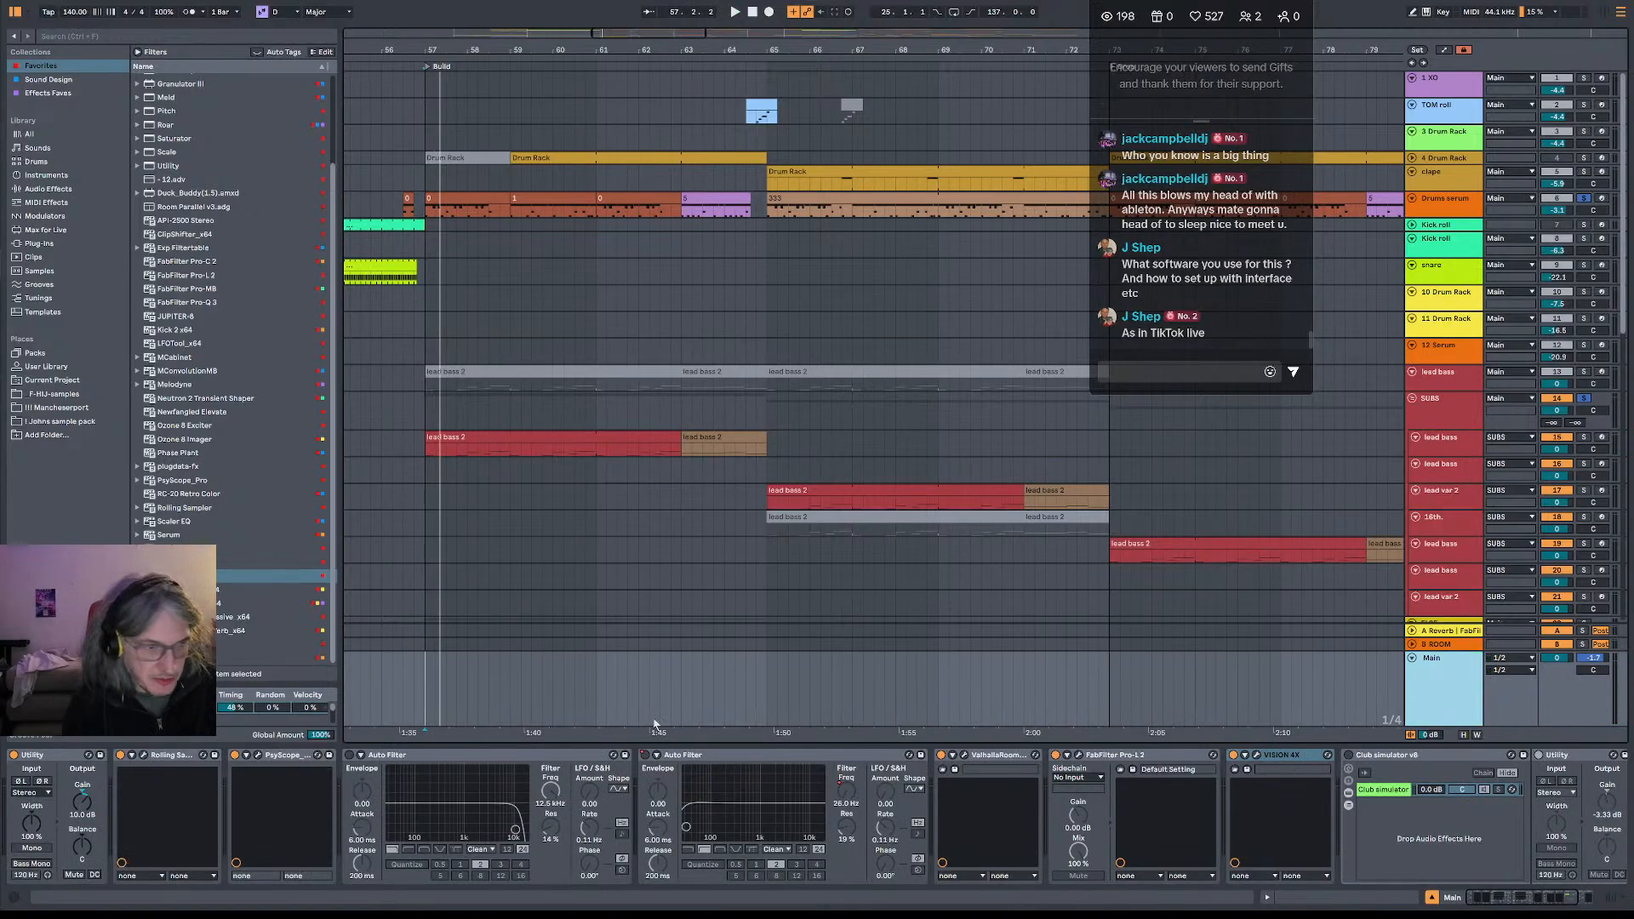
{"action": "left_click", "coordinate": [257, 755]}
{"action": "left_click_drag", "start_coordinate": [735, 10], "coordinate": [690, 262]}
{"action": "left_click_drag", "start_coordinate": [1237, 14], "coordinate": [1295, 19]}
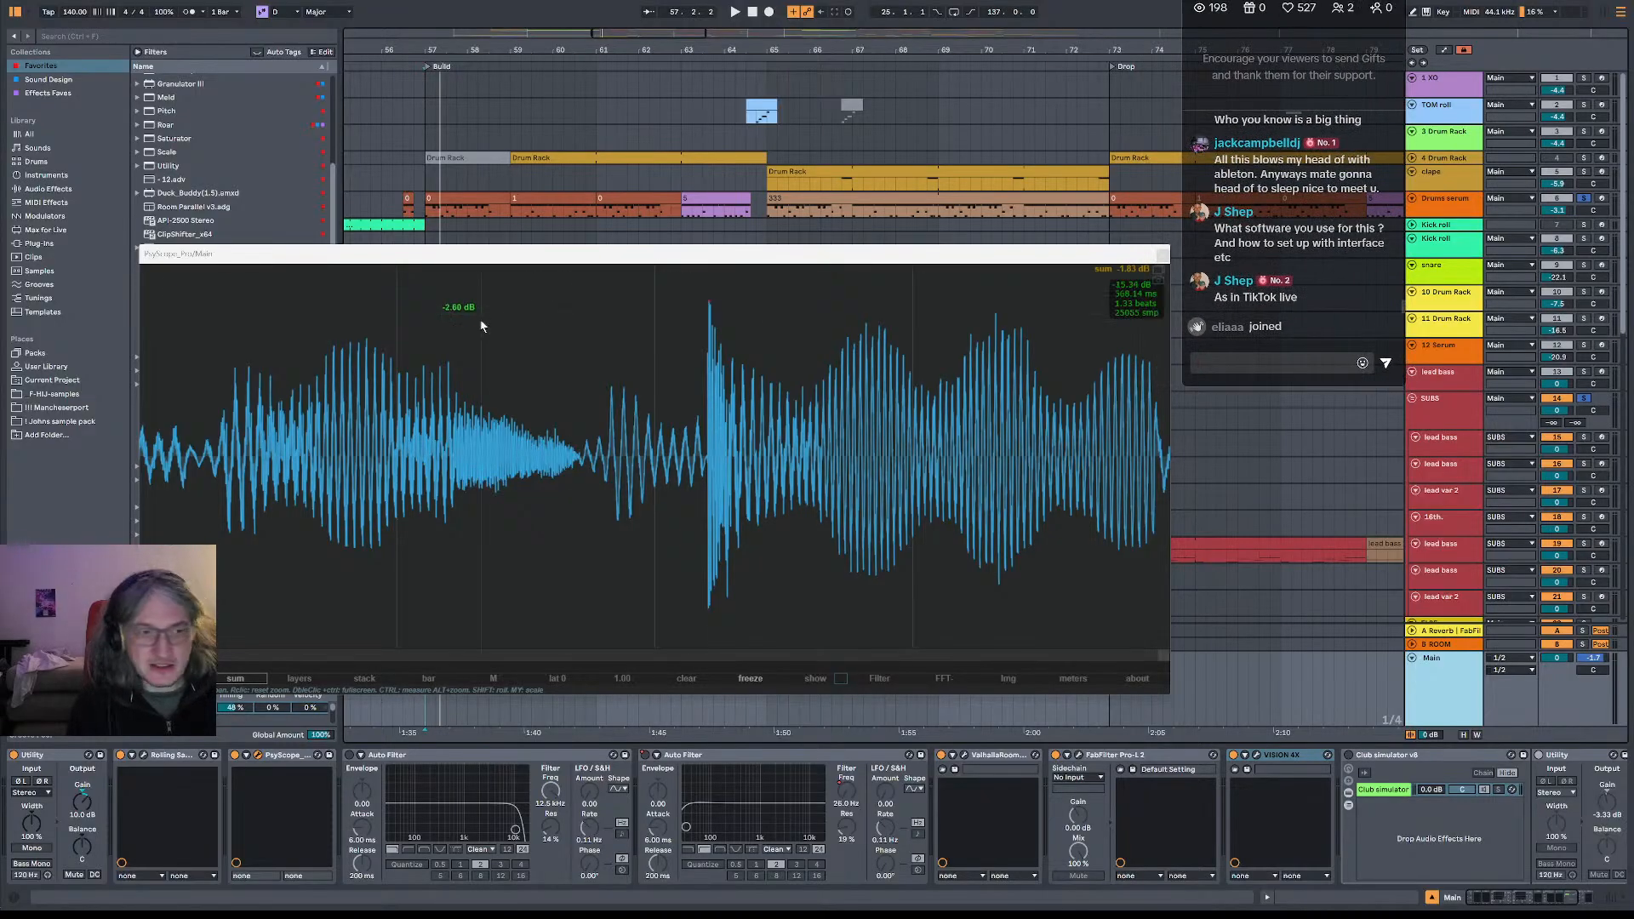
{"action": "left_click", "coordinate": [428, 212]}
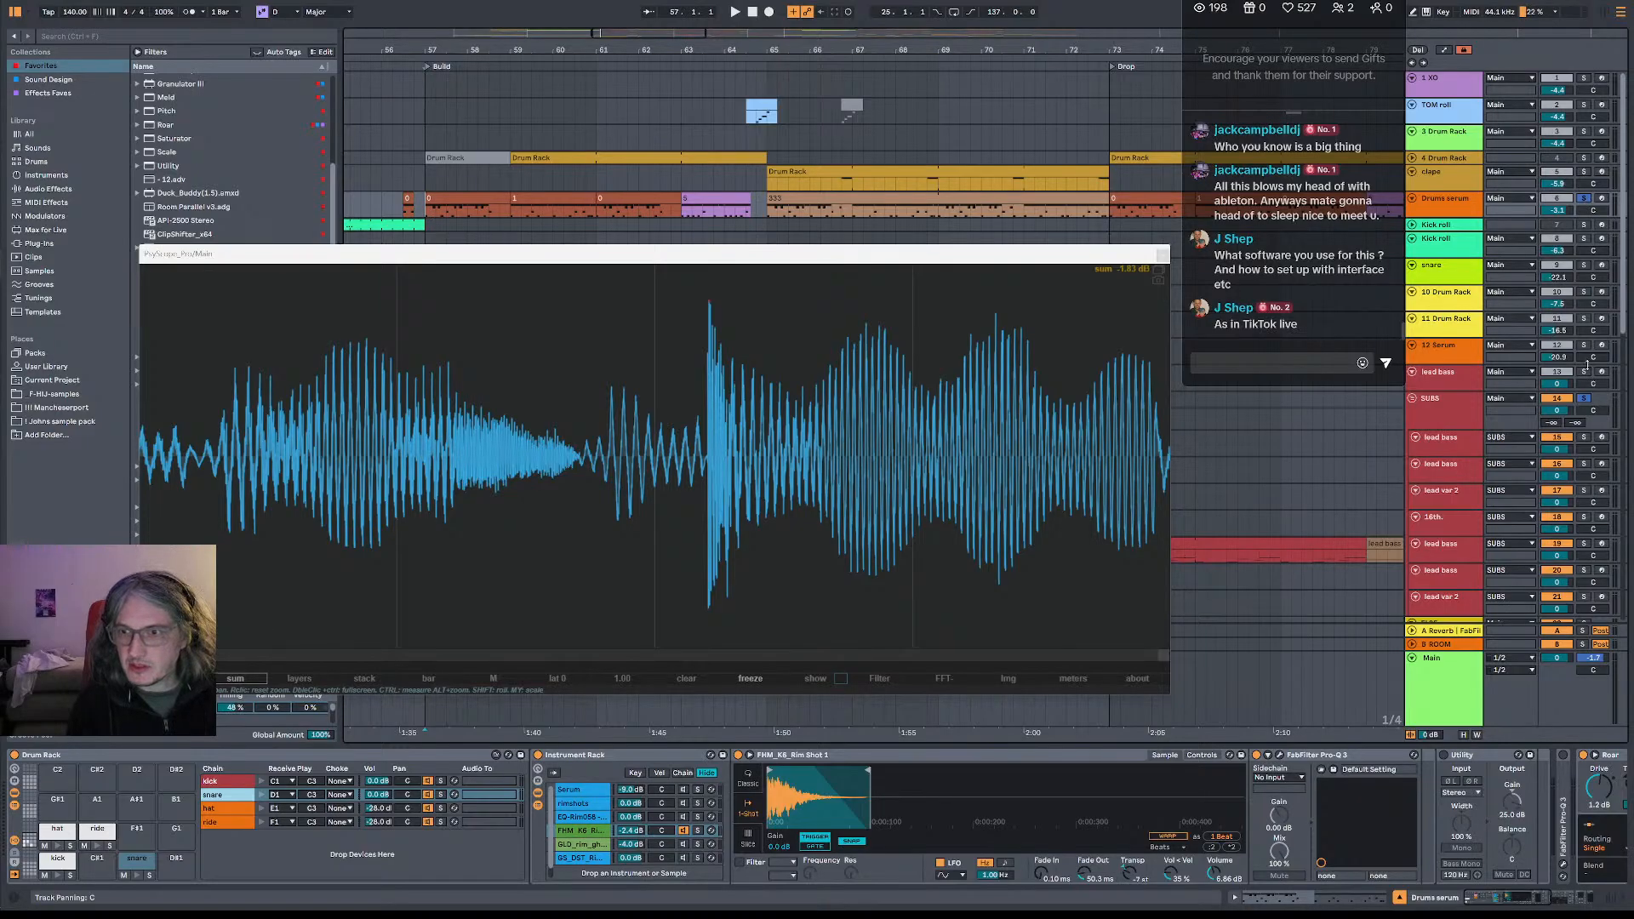
{"action": "key", "text": "space"}
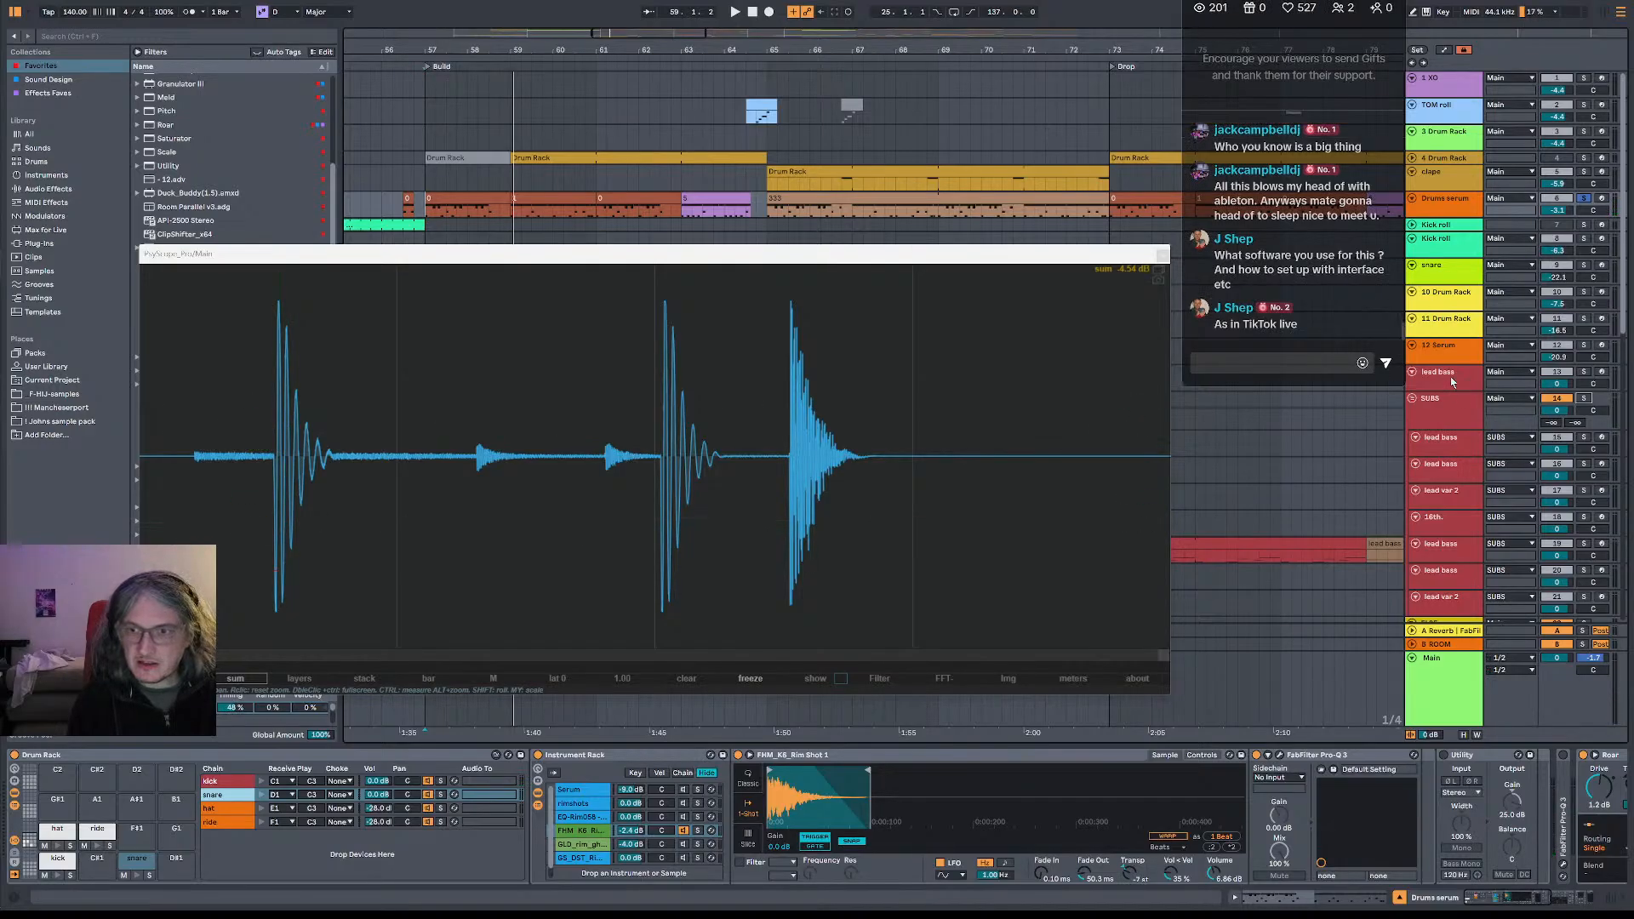
- Switch off the second Duck_Buddy on SUBS and check the first one's sidechain source, keeping Drums serum
{"action": "left_click", "coordinate": [1447, 400]}
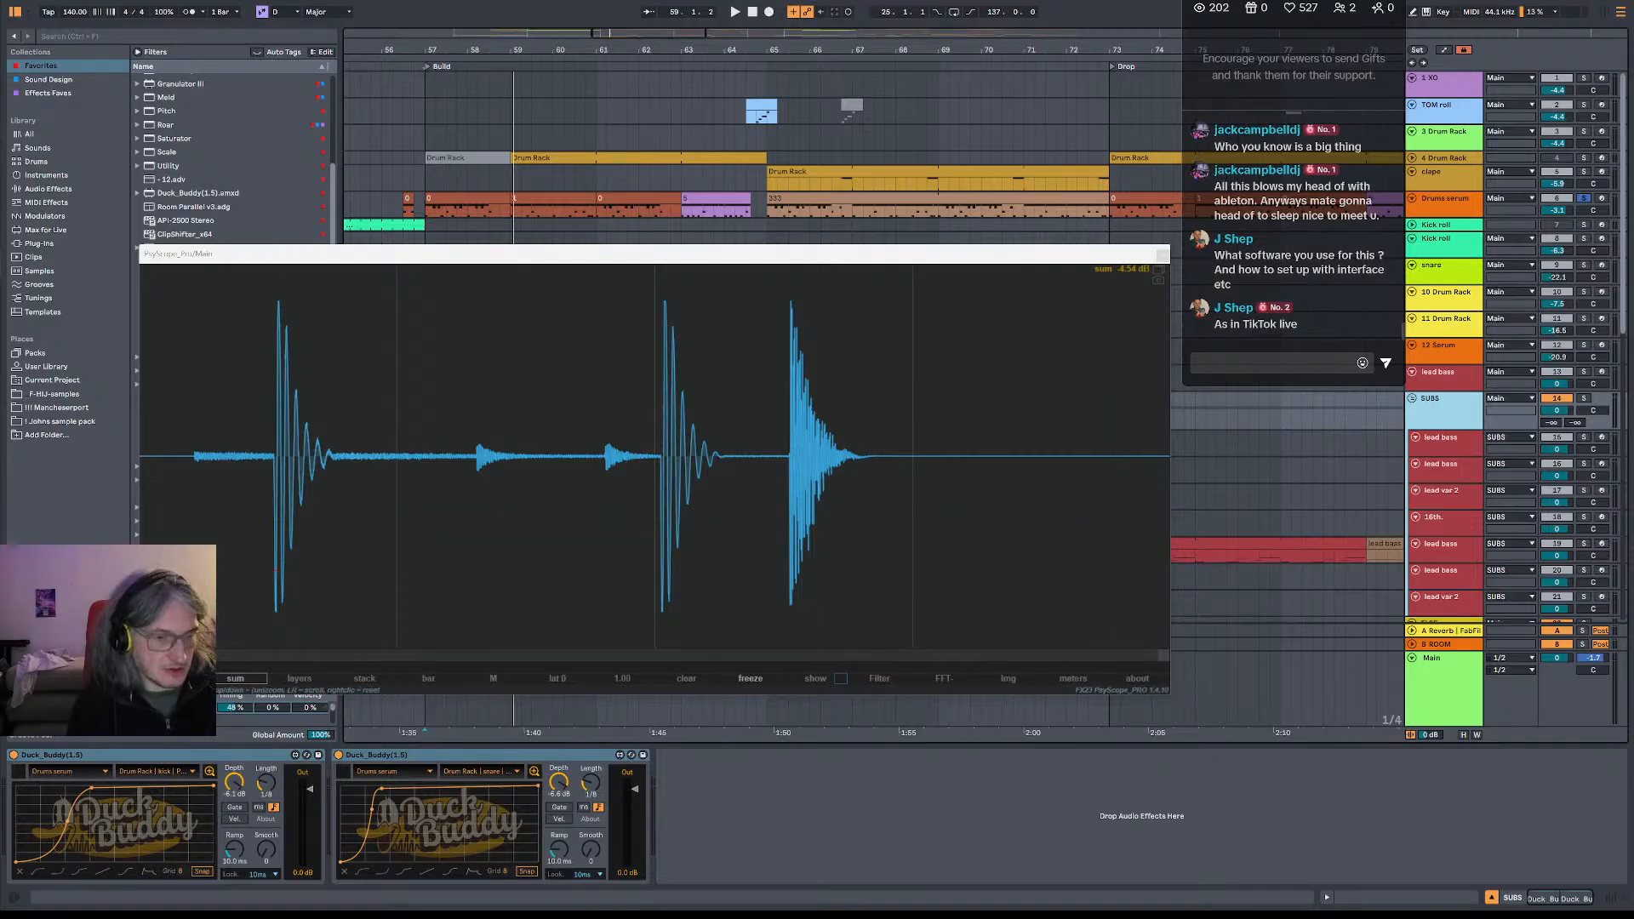
{"action": "left_click", "coordinate": [100, 755]}
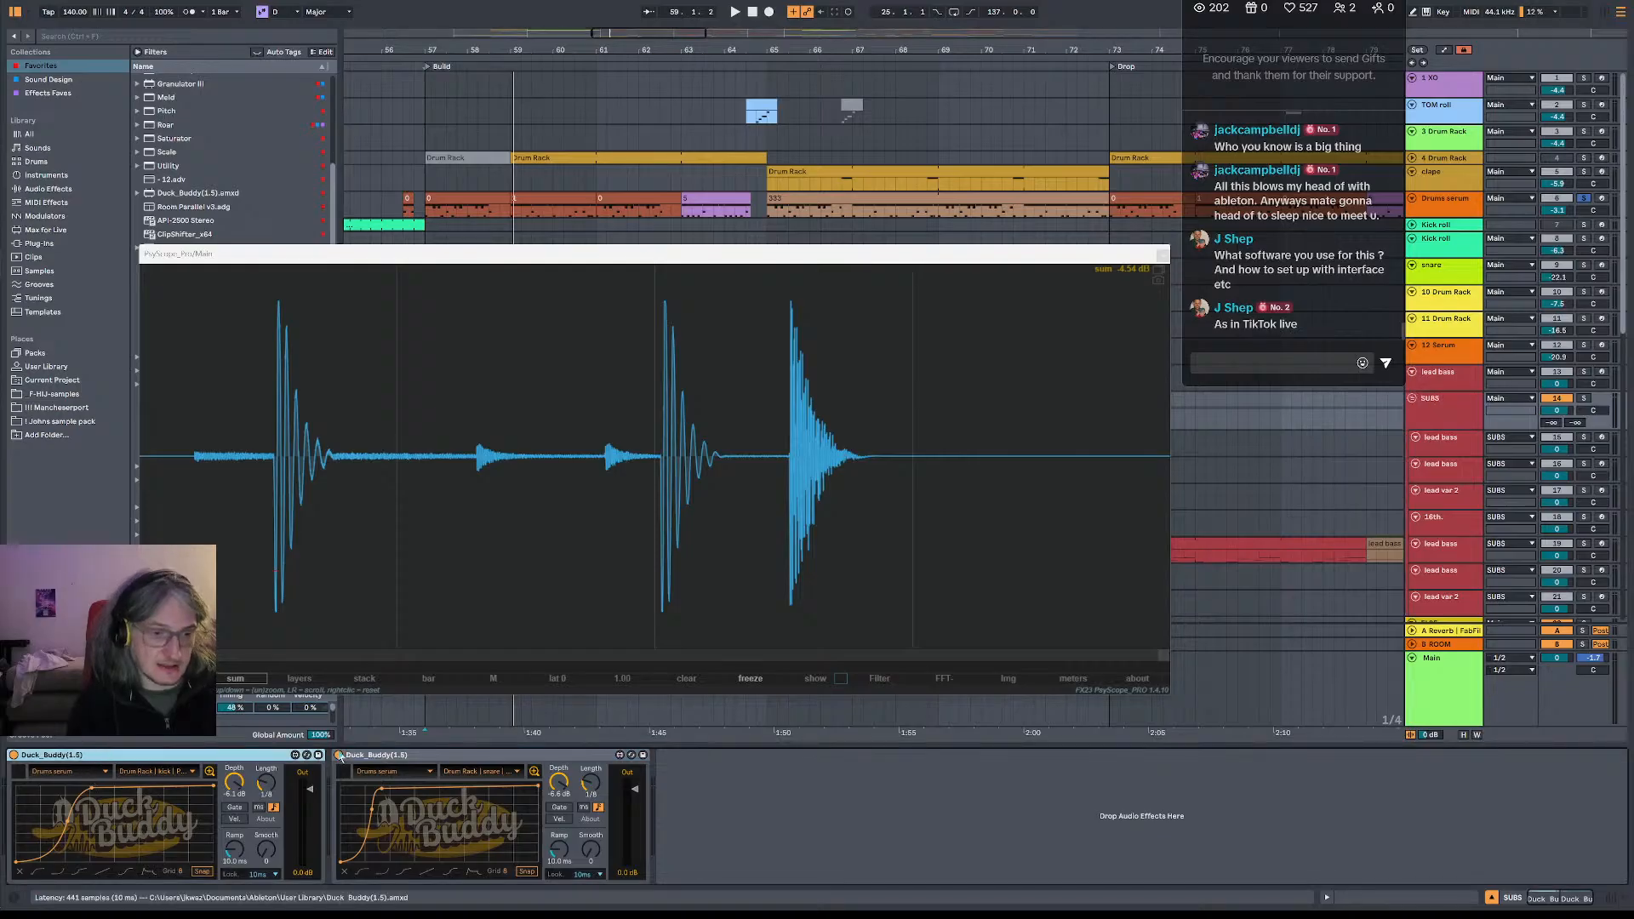
{"action": "left_click", "coordinate": [66, 773]}
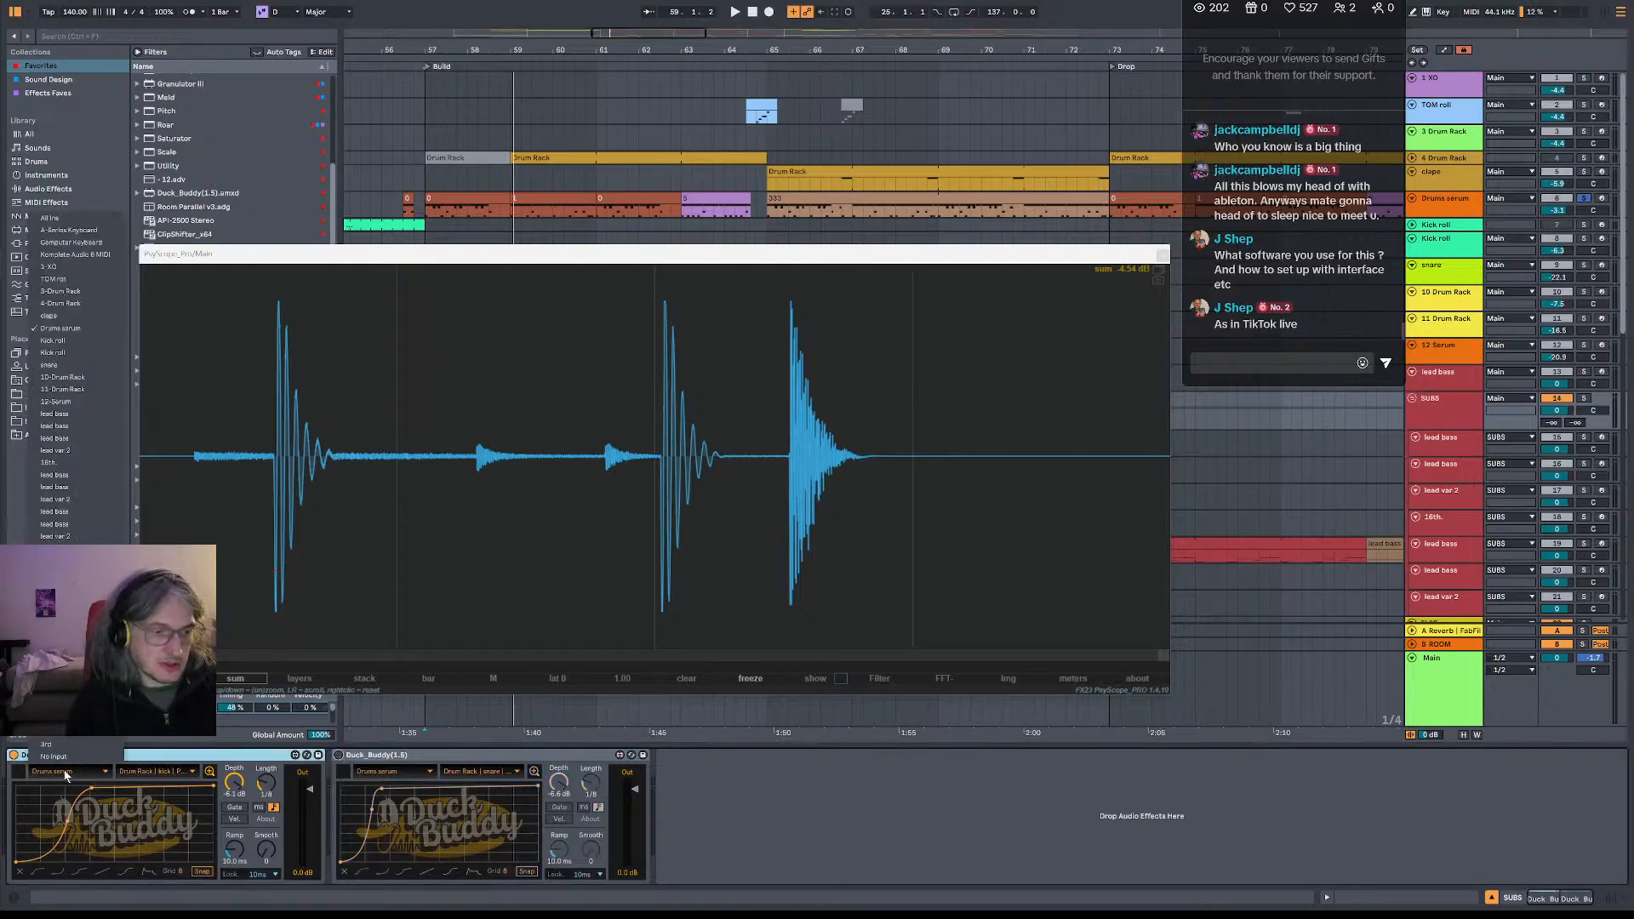
{"action": "left_click", "coordinate": [92, 342]}
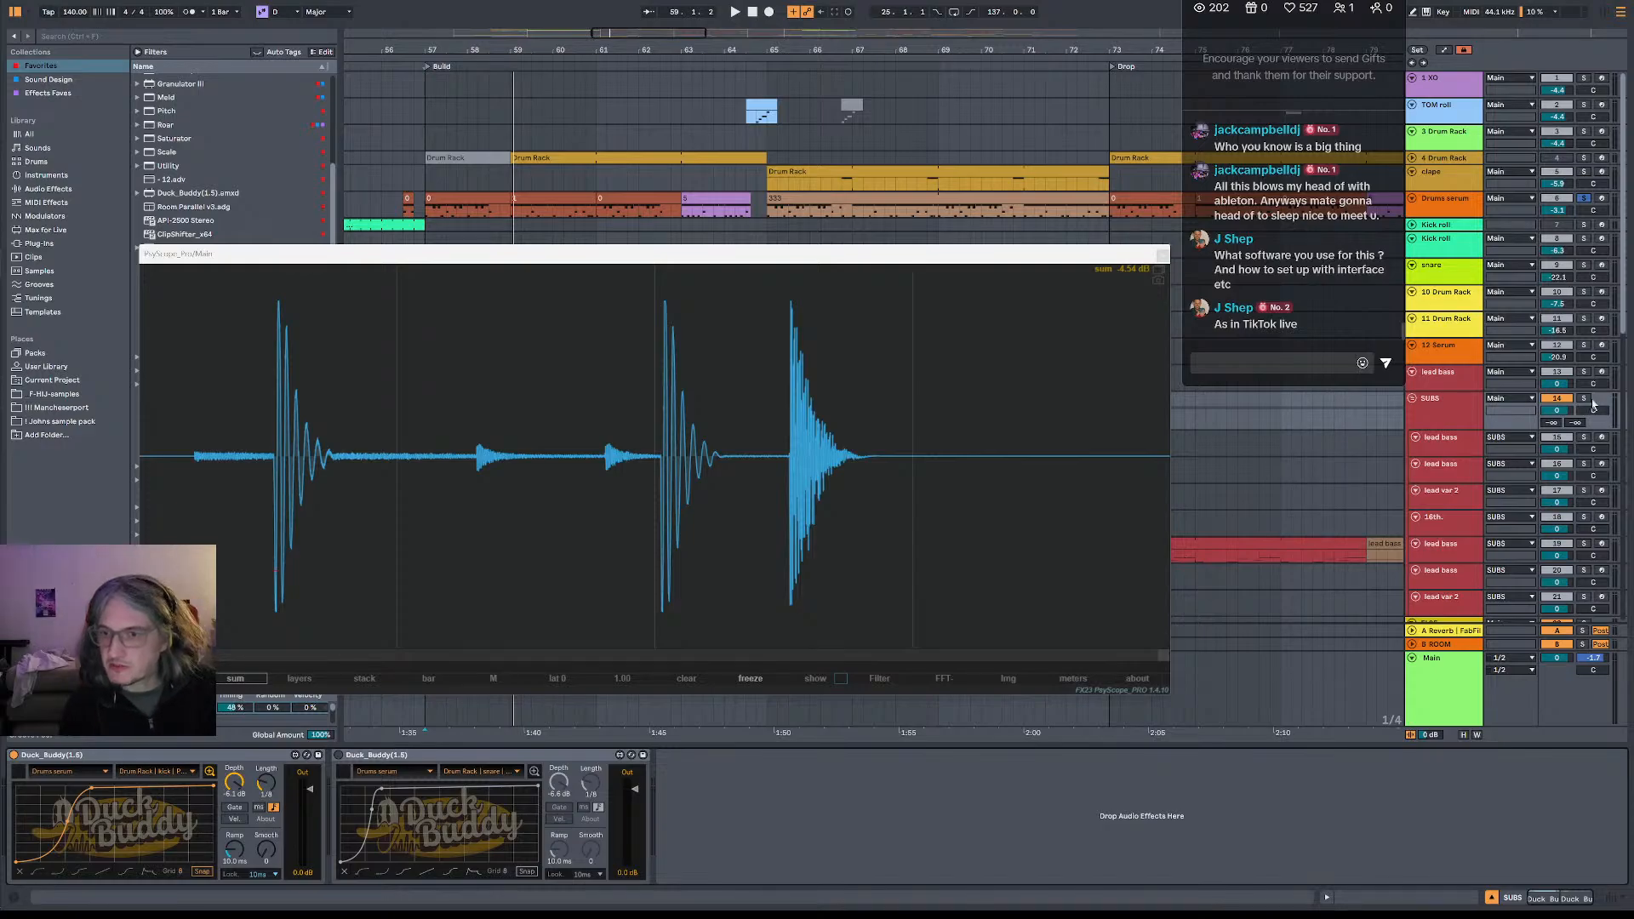
- Play SUBS alone and with Drums serum soloed, and examine the ducked sub beneath the kick closely in PsyScope
{"action": "key", "text": "space"}
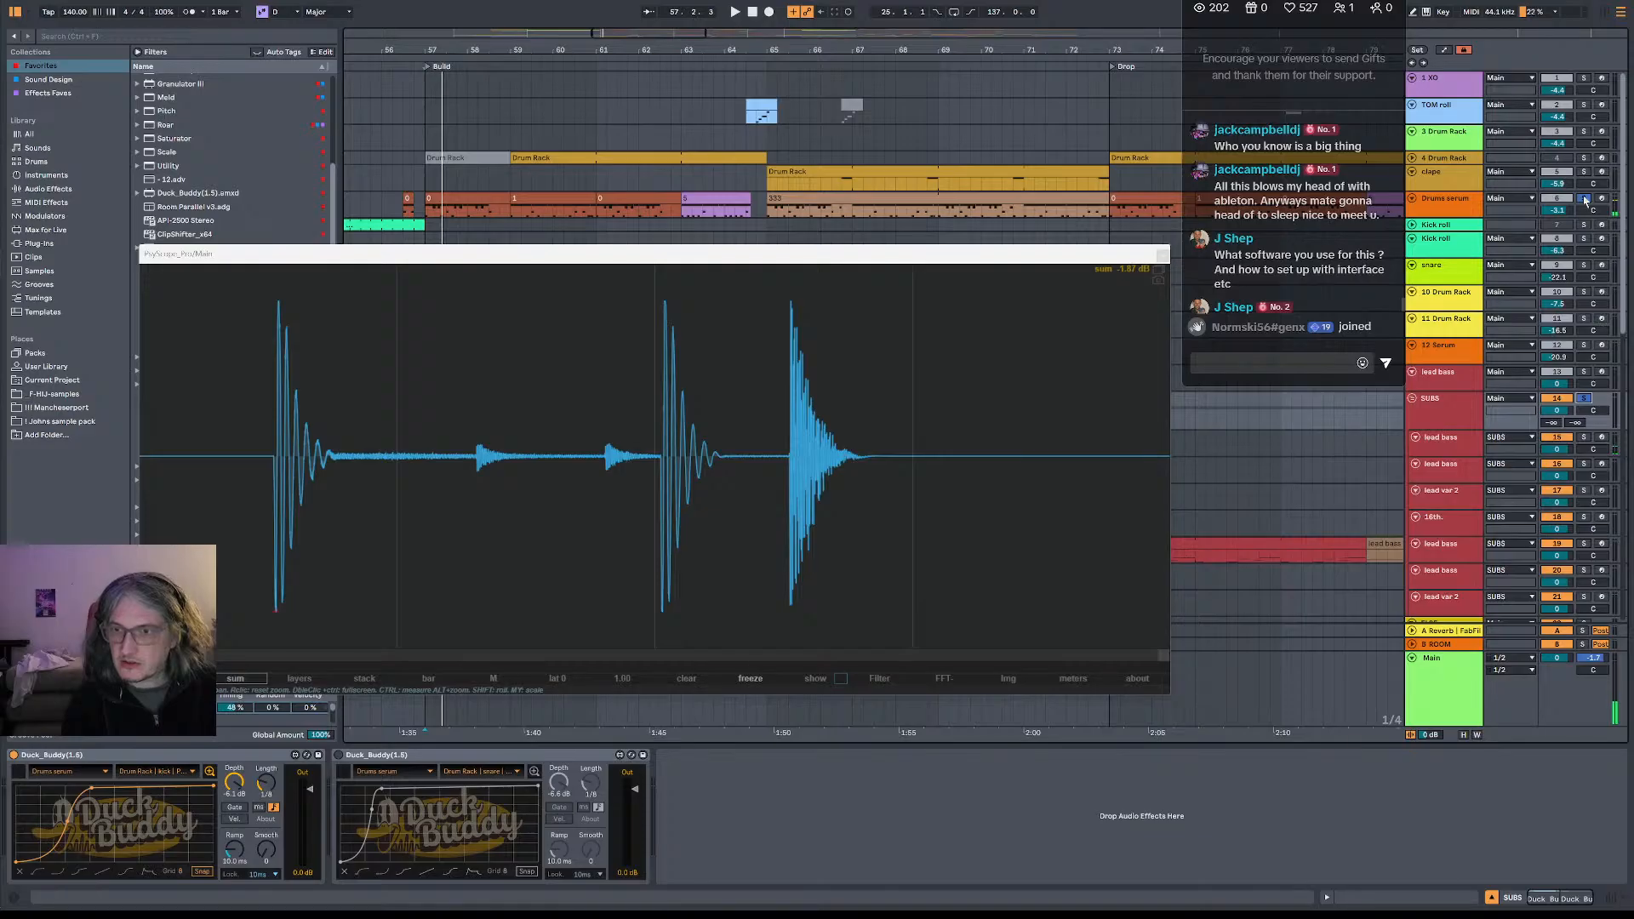
{"action": "key", "text": "space"}
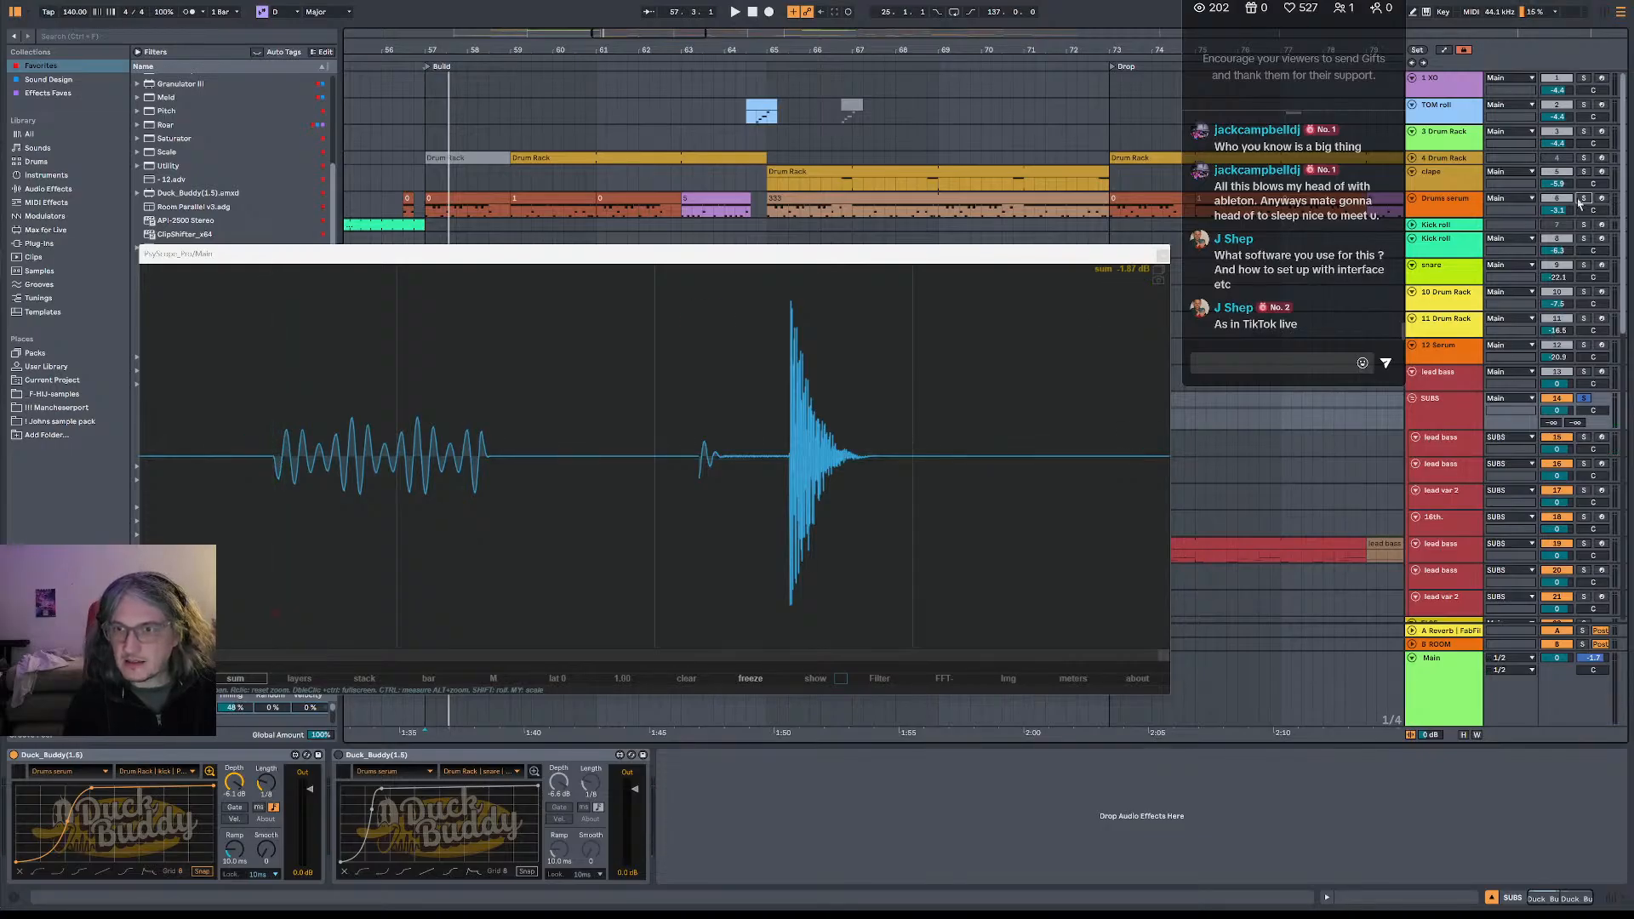
{"action": "left_click", "coordinate": [1584, 202]}
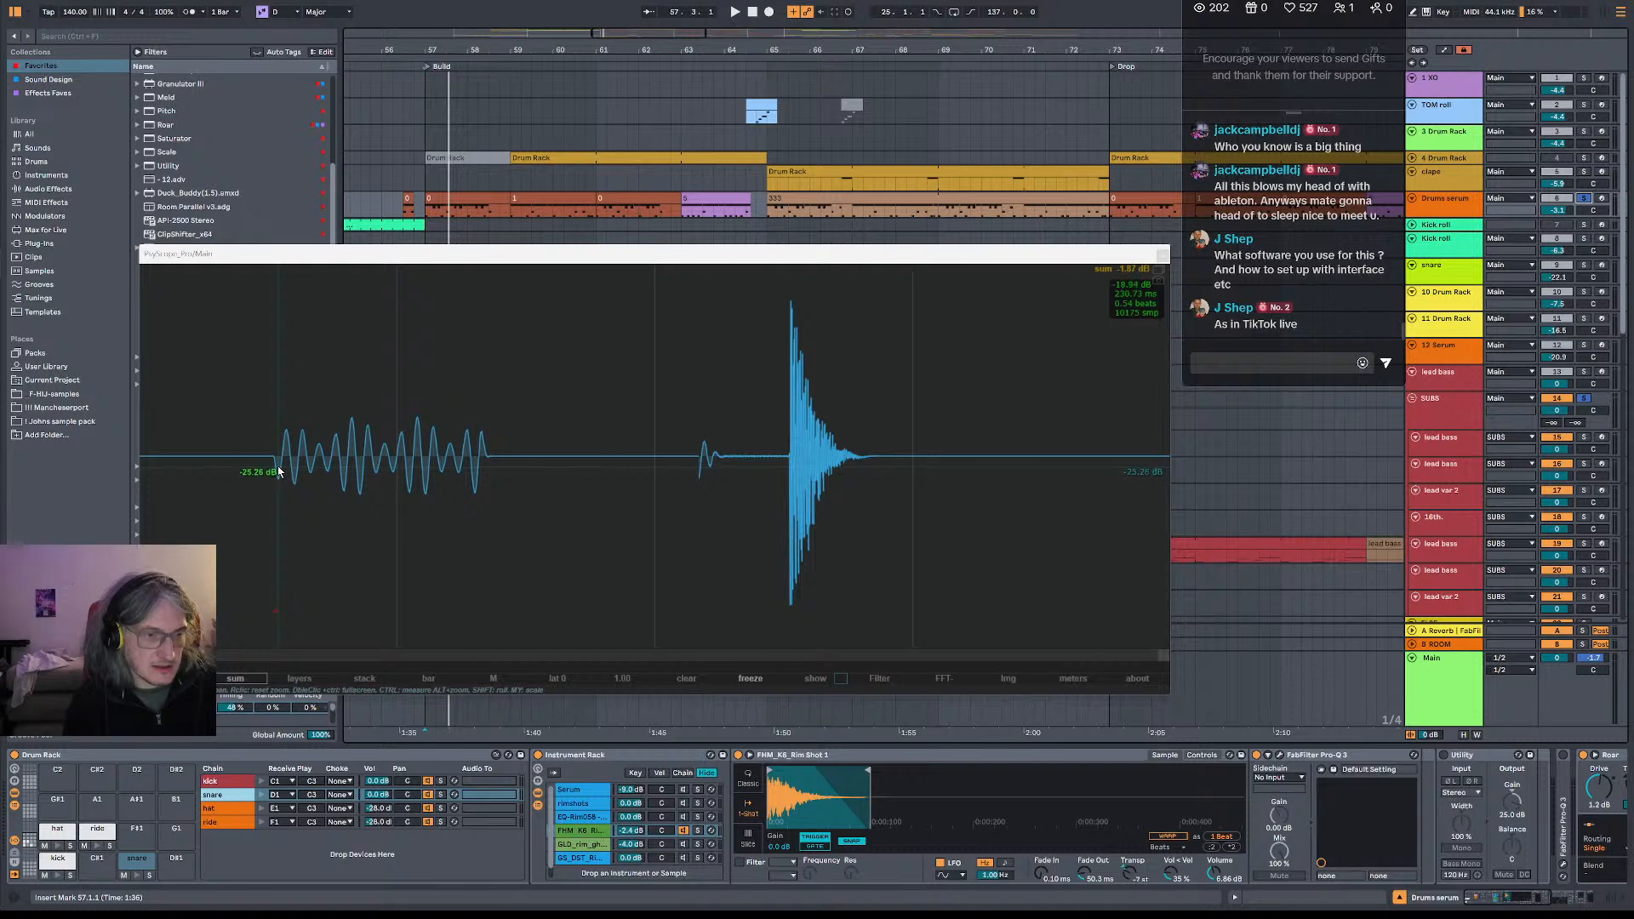
{"action": "key", "text": "space"}
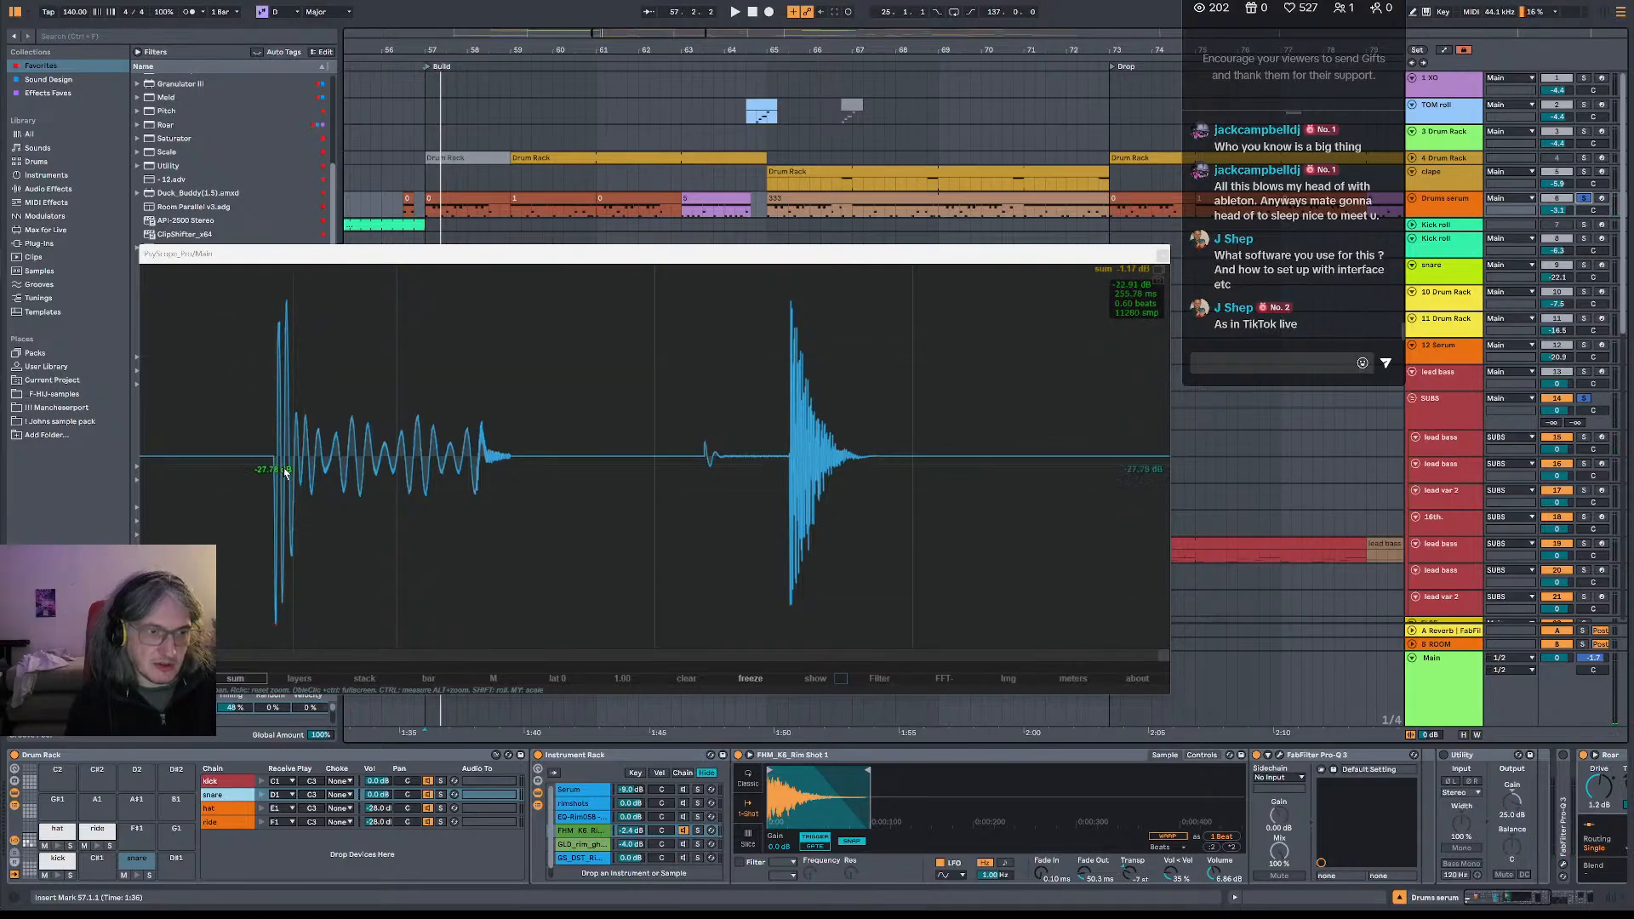
{"action": "scroll", "coordinate": [289, 478], "scroll_direction": "up", "scroll_amount": 5}
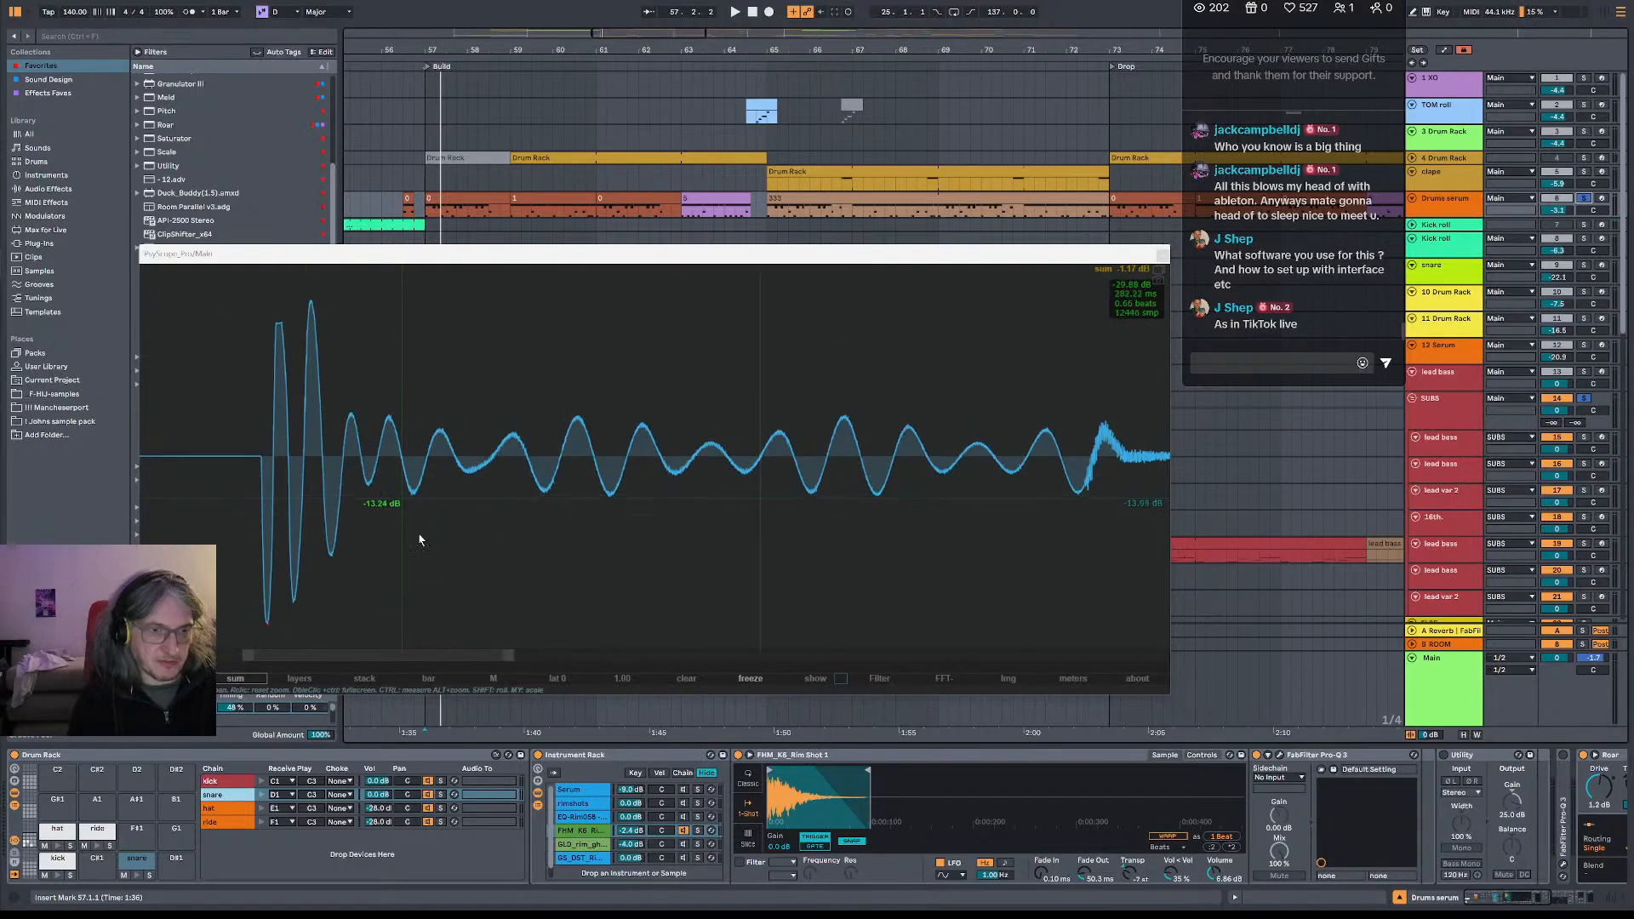
{"action": "left_click_drag", "start_coordinate": [437, 658], "coordinate": [440, 656]}
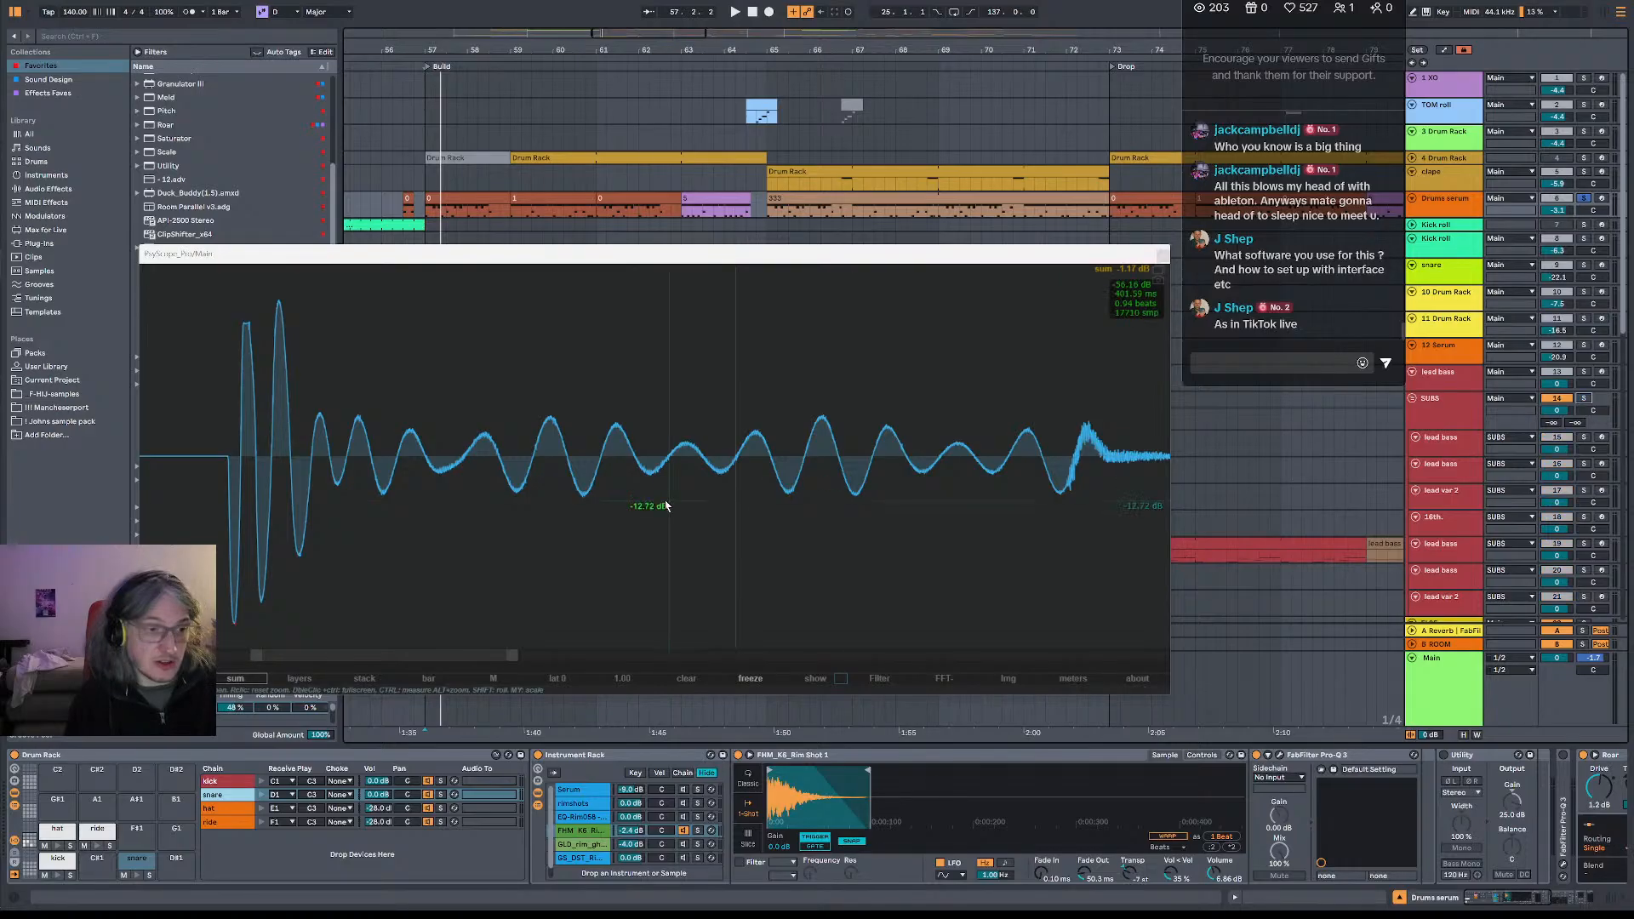
- Play Drums serum without and with SUBS soloed, and examine the waveform from kick through snare in PsyScope
{"action": "key", "text": "space"}
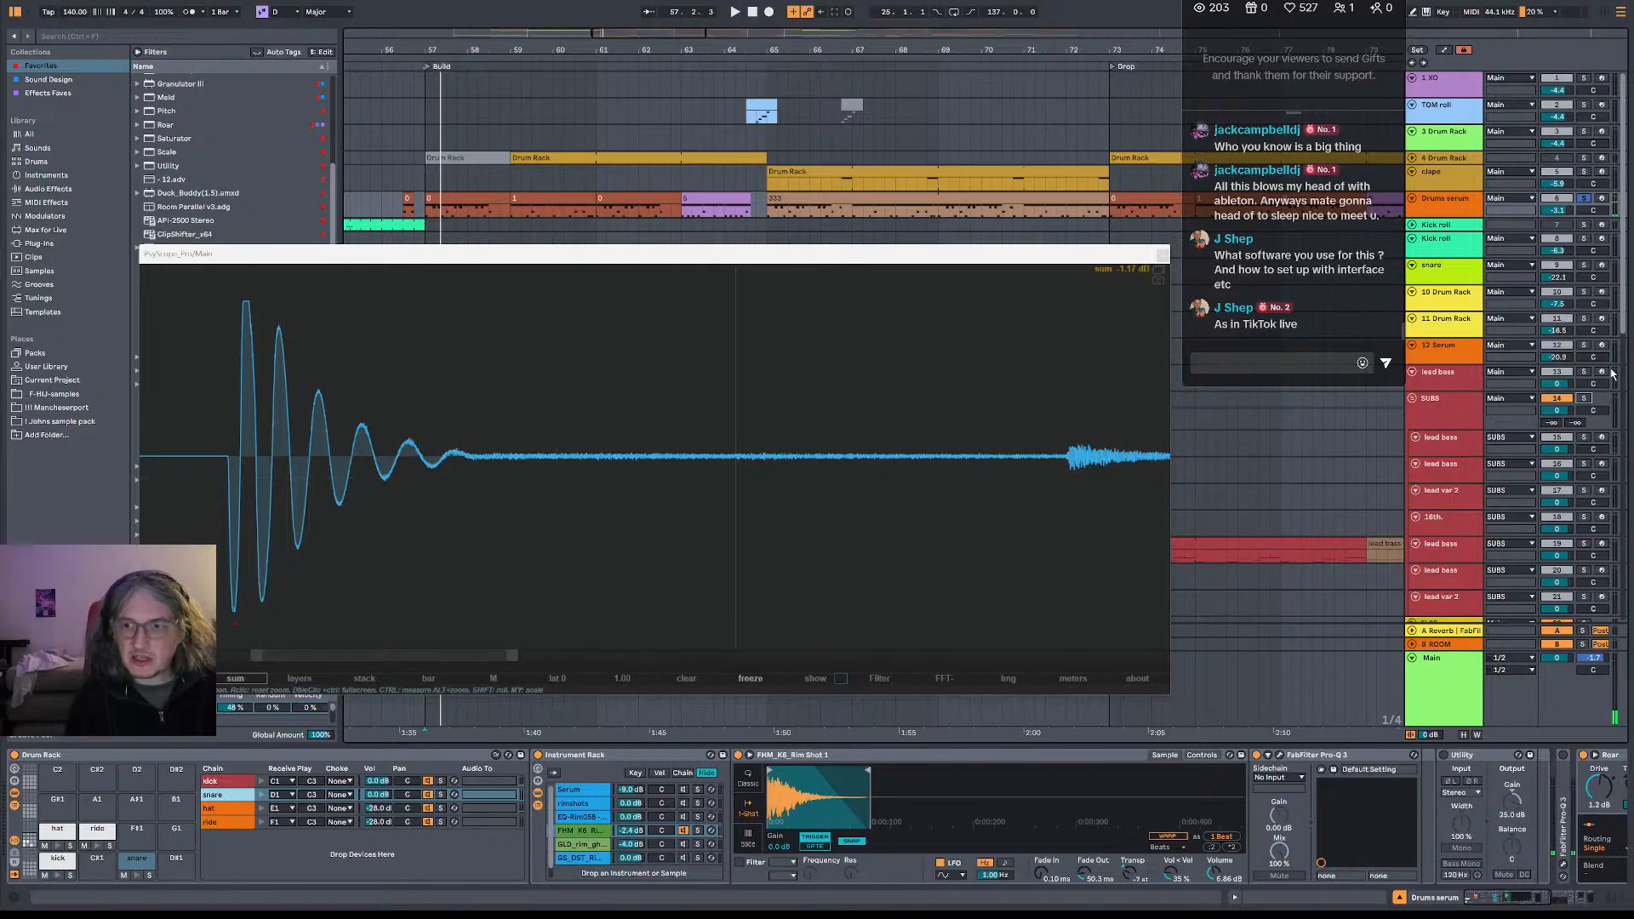
{"action": "left_click", "coordinate": [1584, 398], "text": "ctrl"}
{"action": "key", "text": "space"}
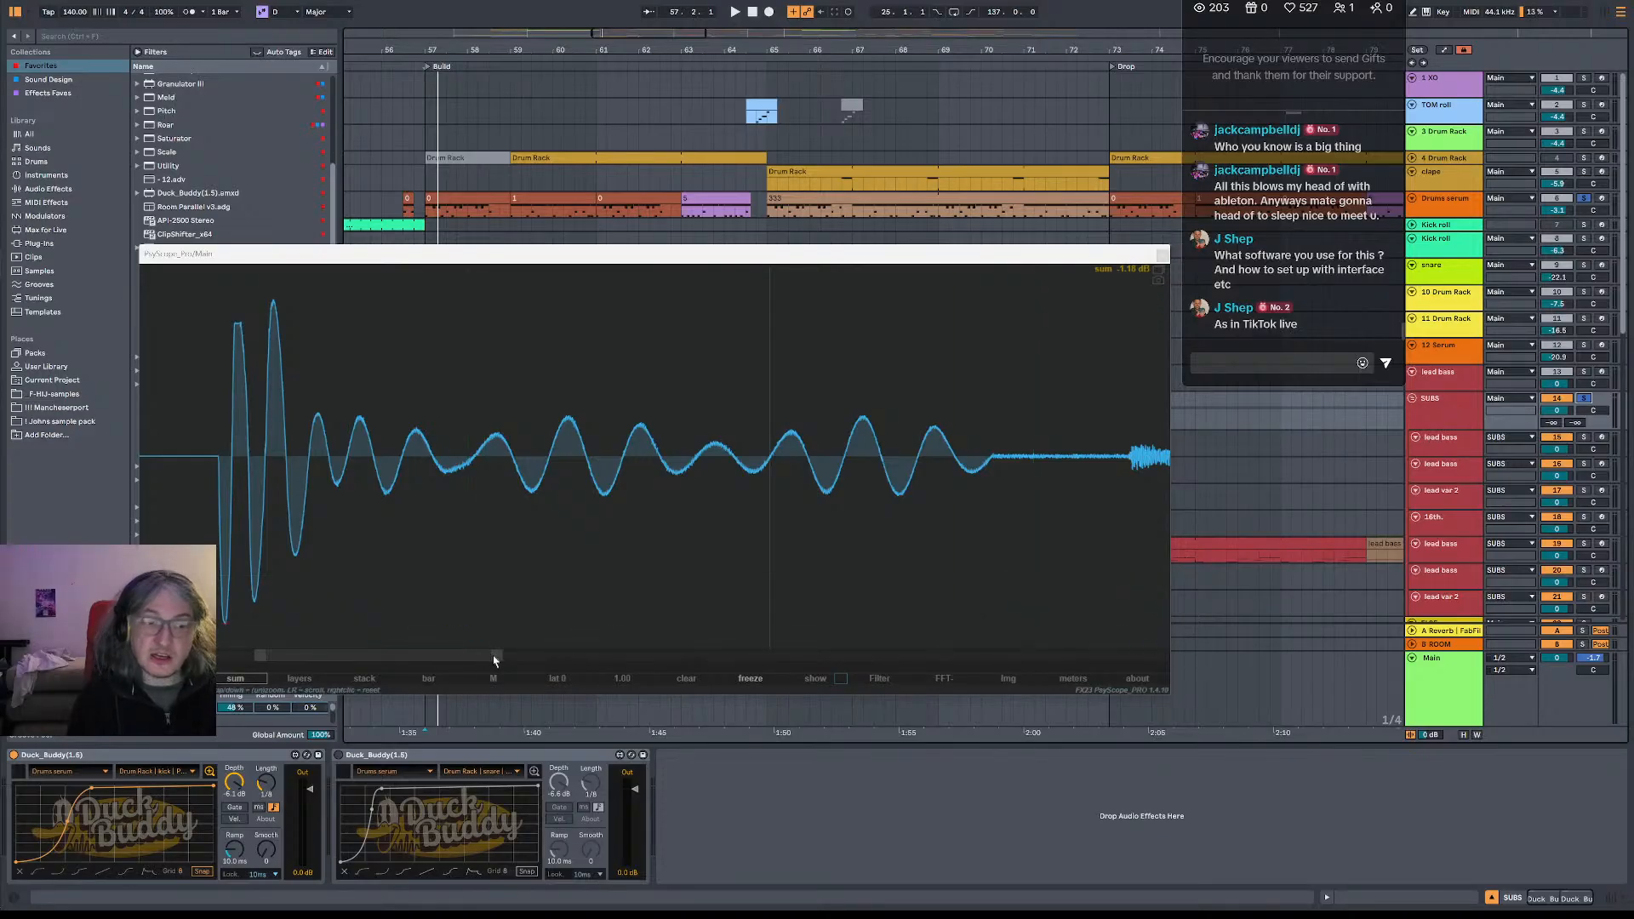
{"action": "left_click_drag", "start_coordinate": [500, 655], "coordinate": [985, 655]}
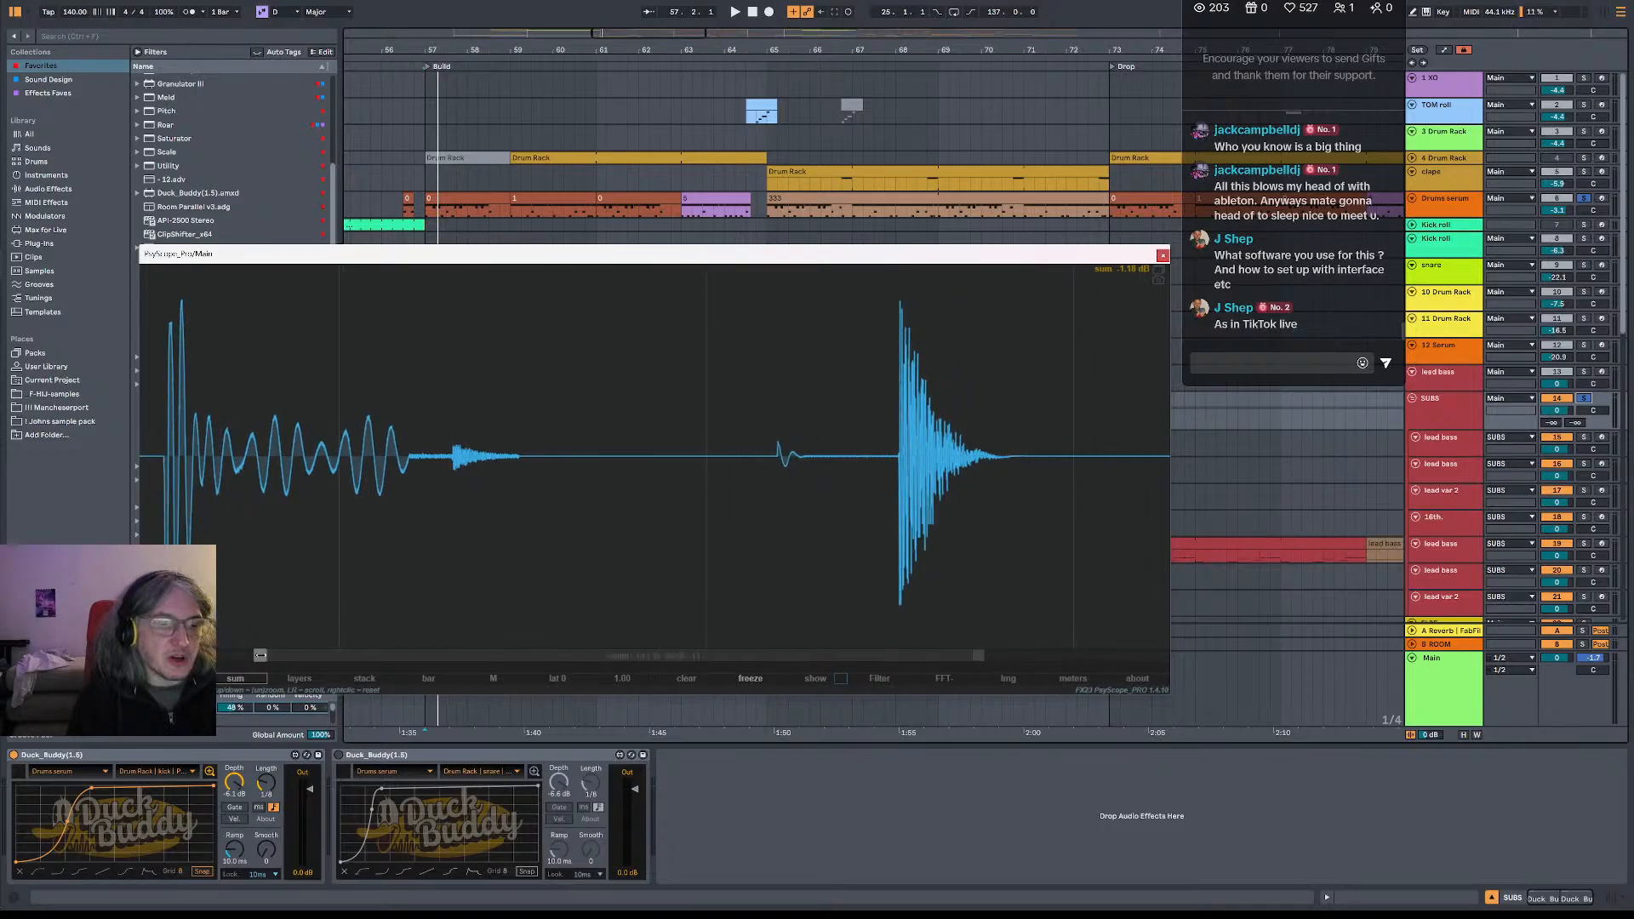
{"action": "mouse_move", "coordinate": [260, 656]}
{"action": "left_mouse_down"}
{"action": "mouse_move", "coordinate": [143, 656]}
{"action": "mouse_move", "coordinate": [261, 655]}
{"action": "left_mouse_up"}
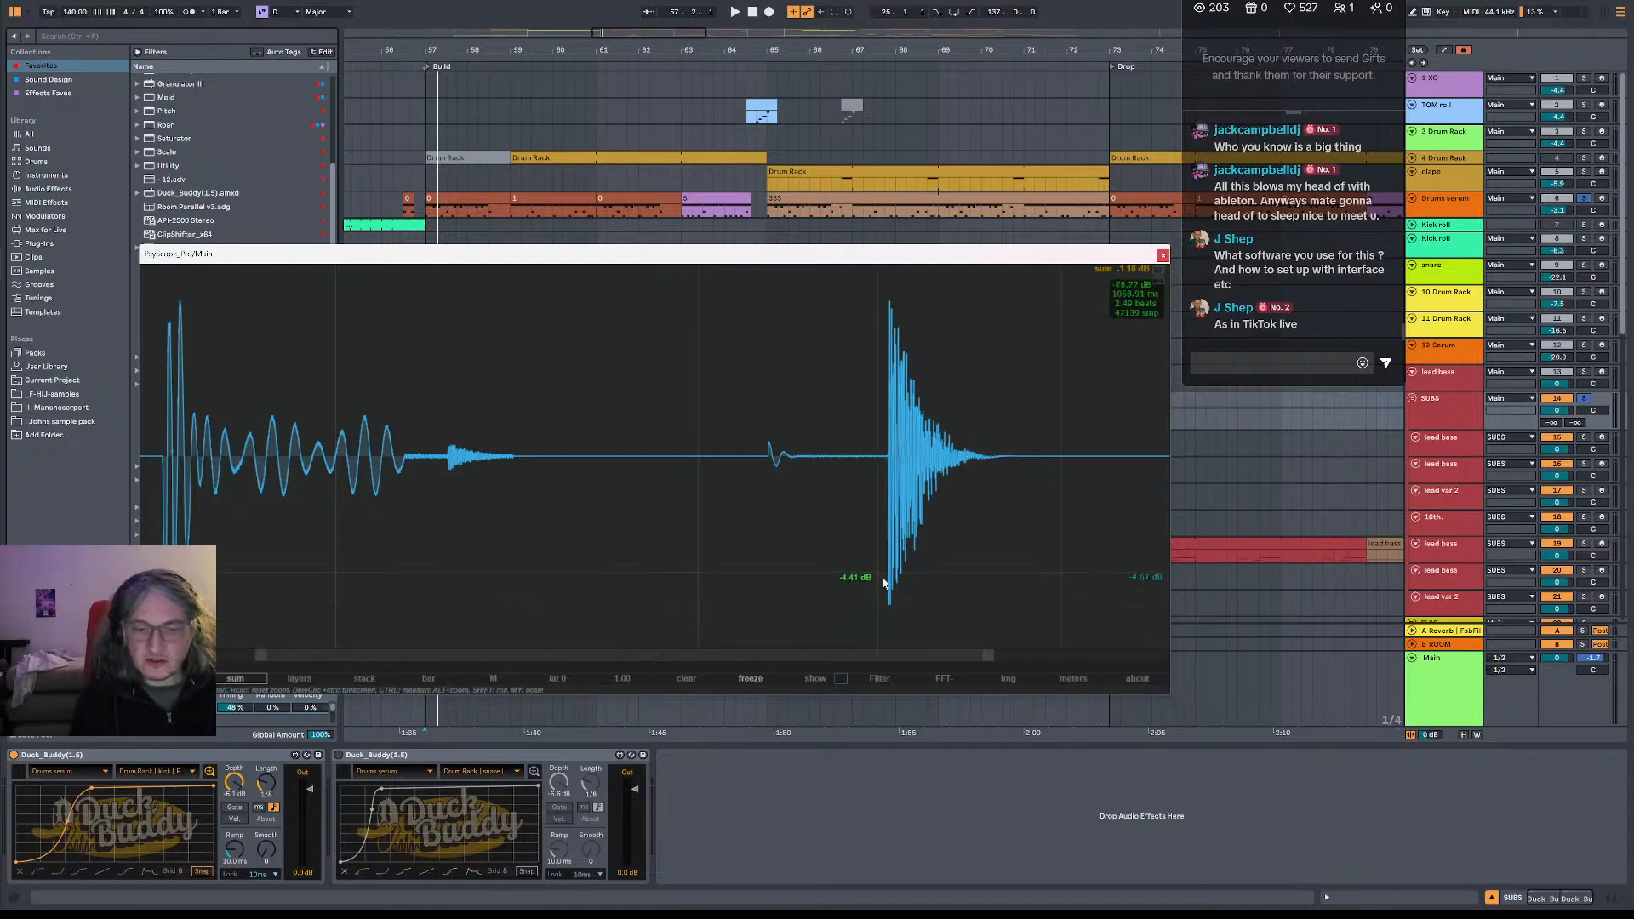
{"action": "left_click_drag", "start_coordinate": [988, 655], "coordinate": [1276, 674]}
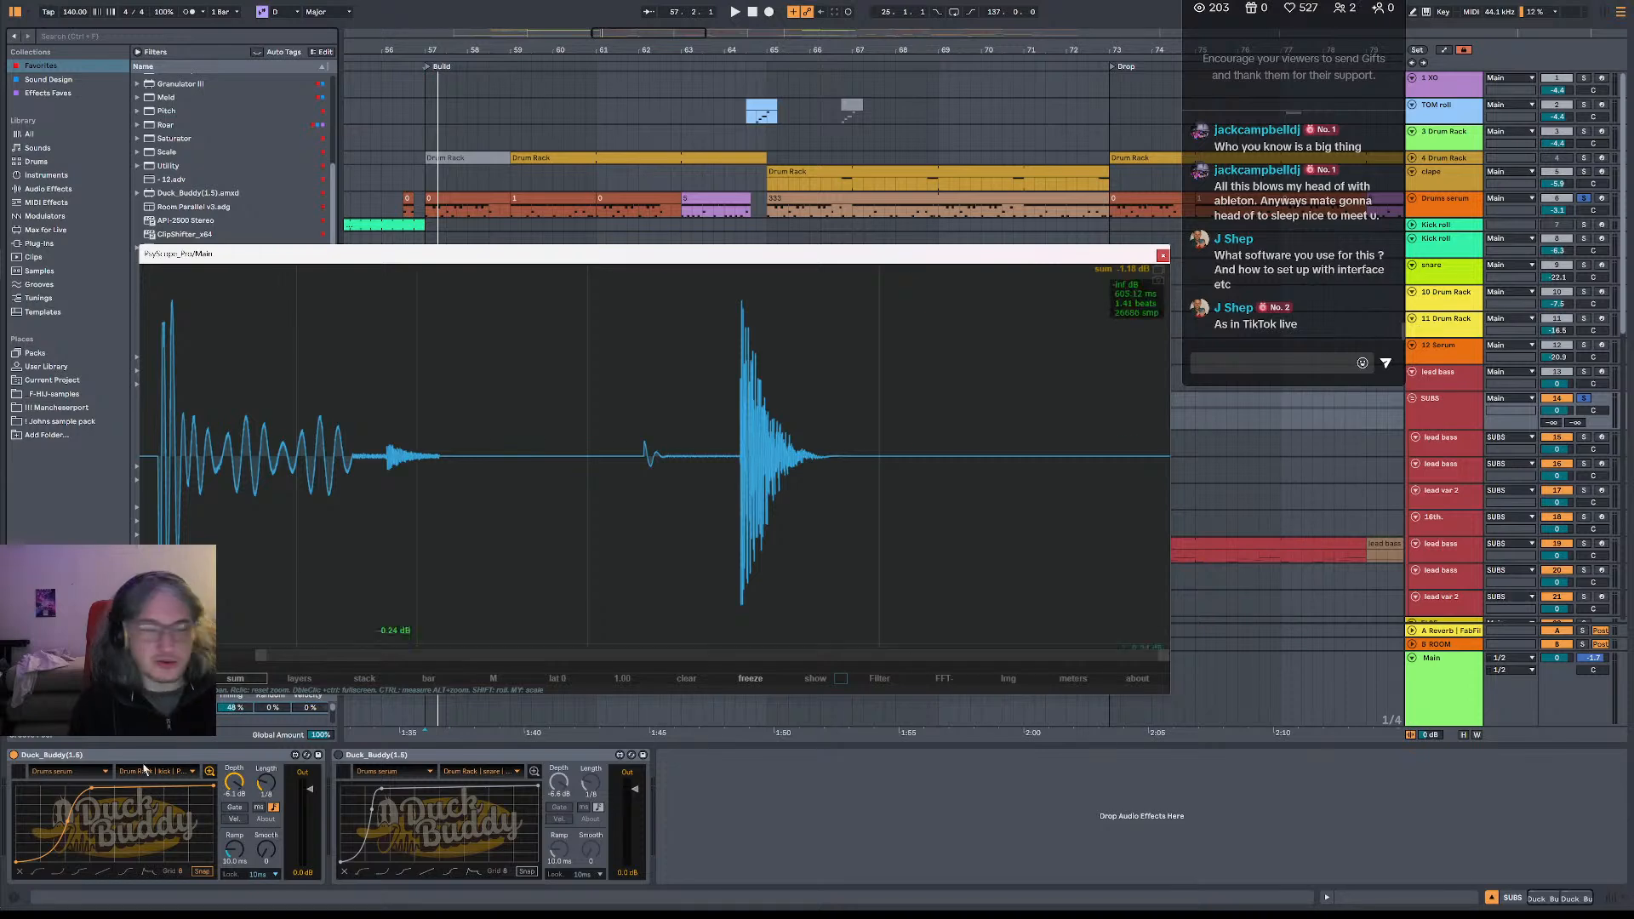
{"action": "key", "text": "space"}
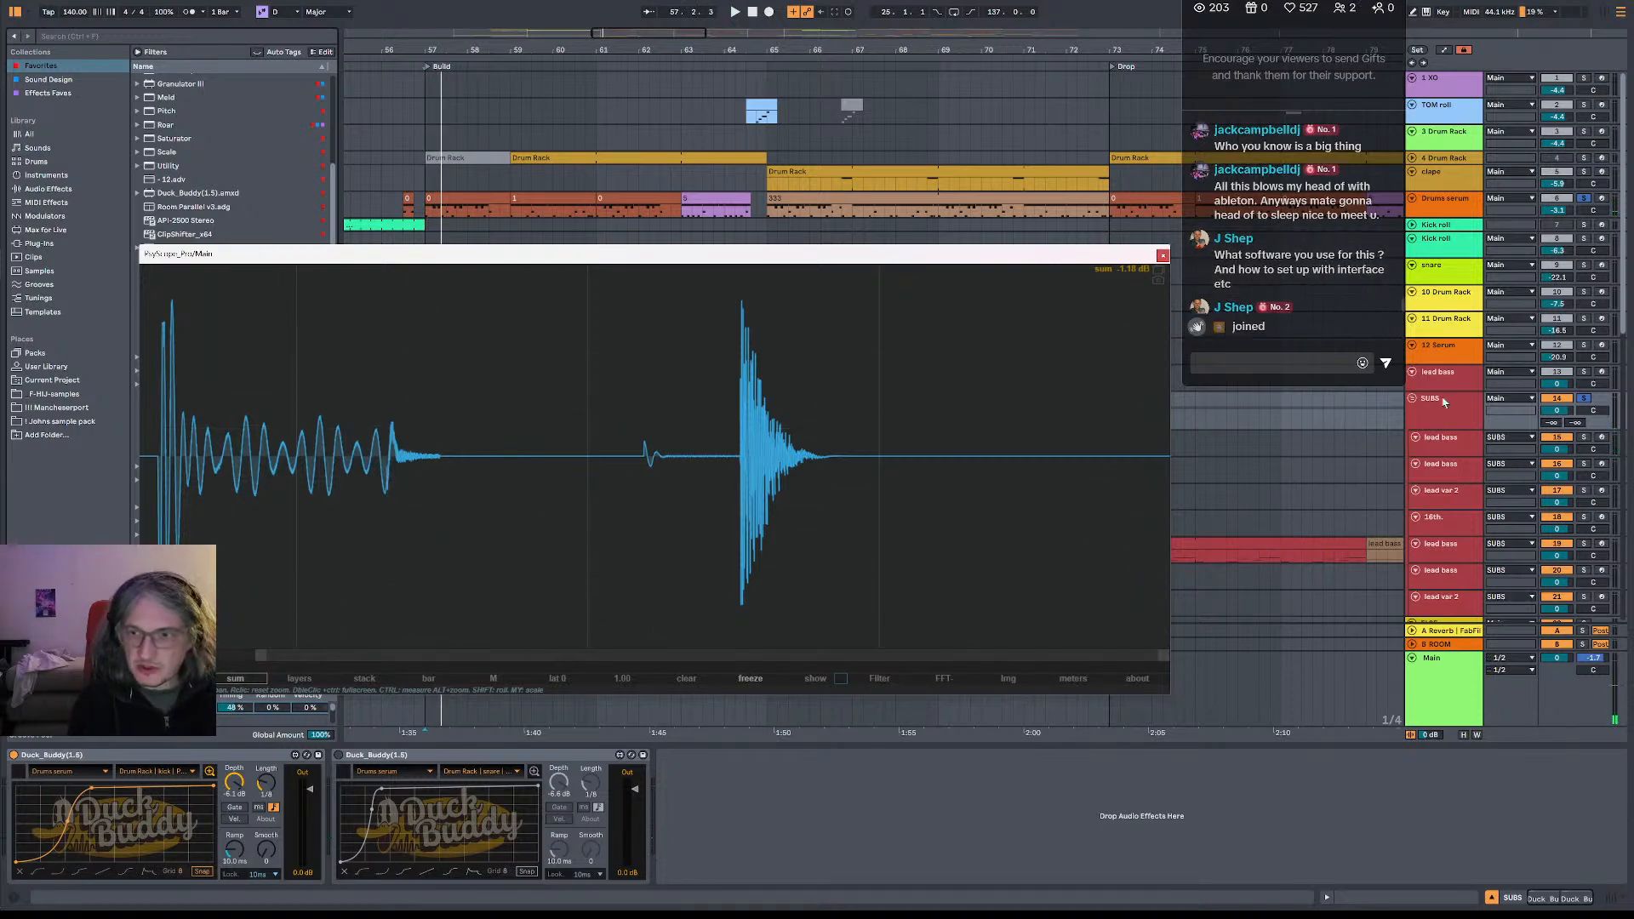
- Set the Depth of the first Duck_Buddy on SUBS to -inf dB and play the kick region with PsyScope focused on it
{"action": "left_click", "coordinate": [1468, 417]}
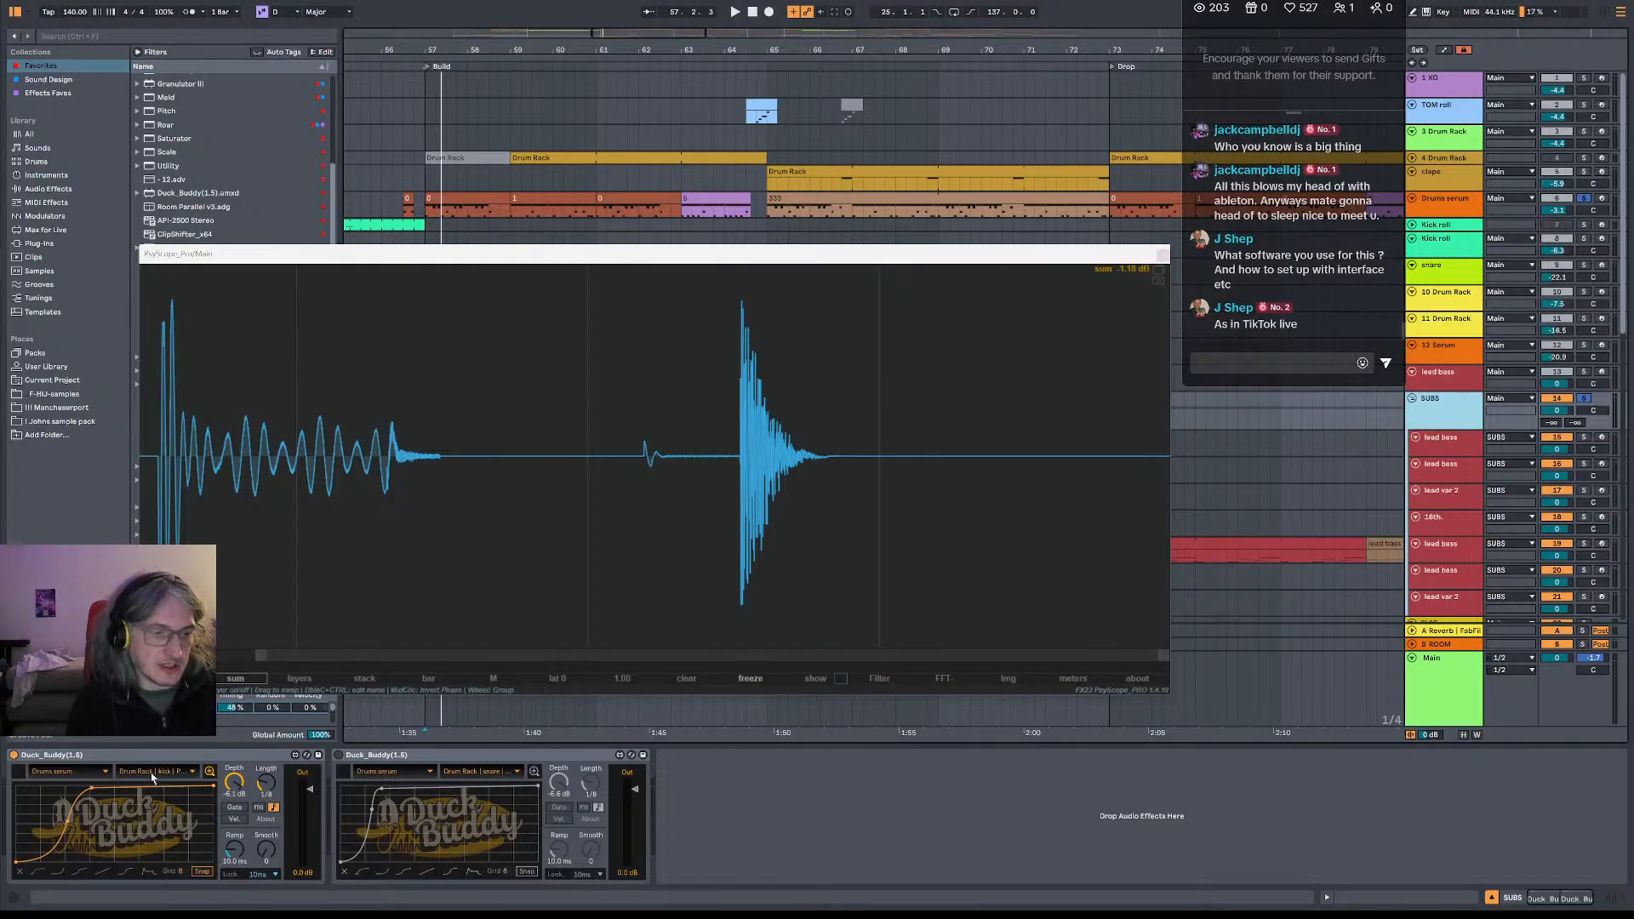
{"action": "left_click", "coordinate": [63, 757]}
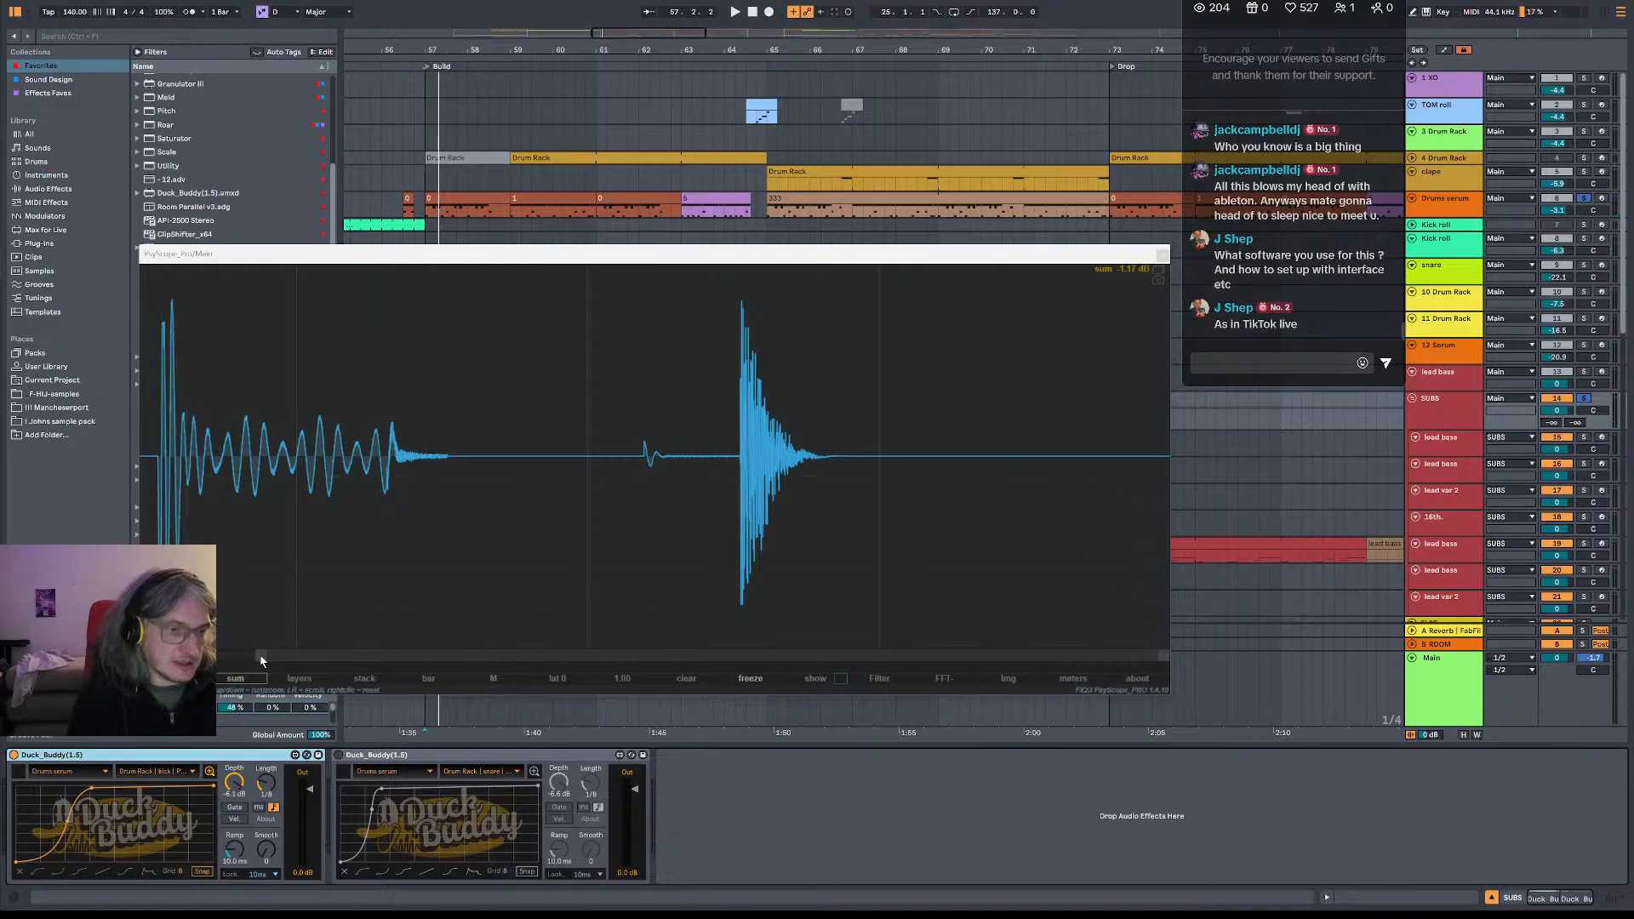
{"action": "mouse_move", "coordinate": [262, 659]}
{"action": "left_mouse_down"}
{"action": "mouse_move", "coordinate": [247, 660]}
{"action": "mouse_move", "coordinate": [274, 663]}
{"action": "mouse_move", "coordinate": [241, 662]}
{"action": "mouse_move", "coordinate": [255, 658]}
{"action": "left_mouse_up"}
{"action": "scroll", "coordinate": [206, 562], "scroll_direction": "up", "scroll_amount": 5}
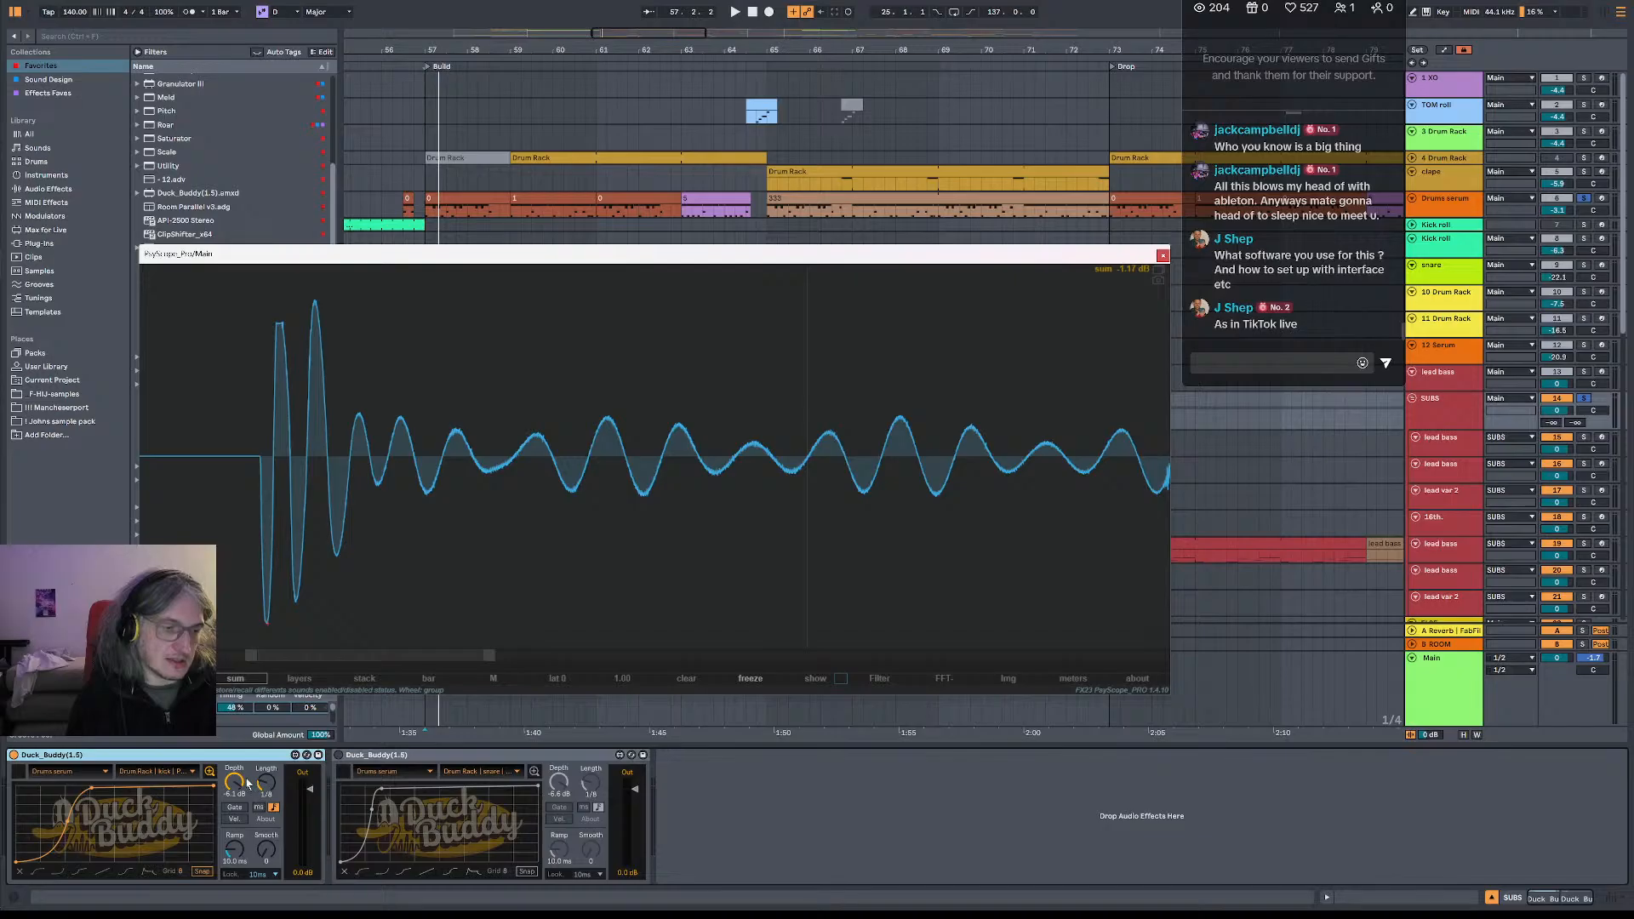
{"action": "left_click_drag", "start_coordinate": [237, 784], "coordinate": [238, 817]}
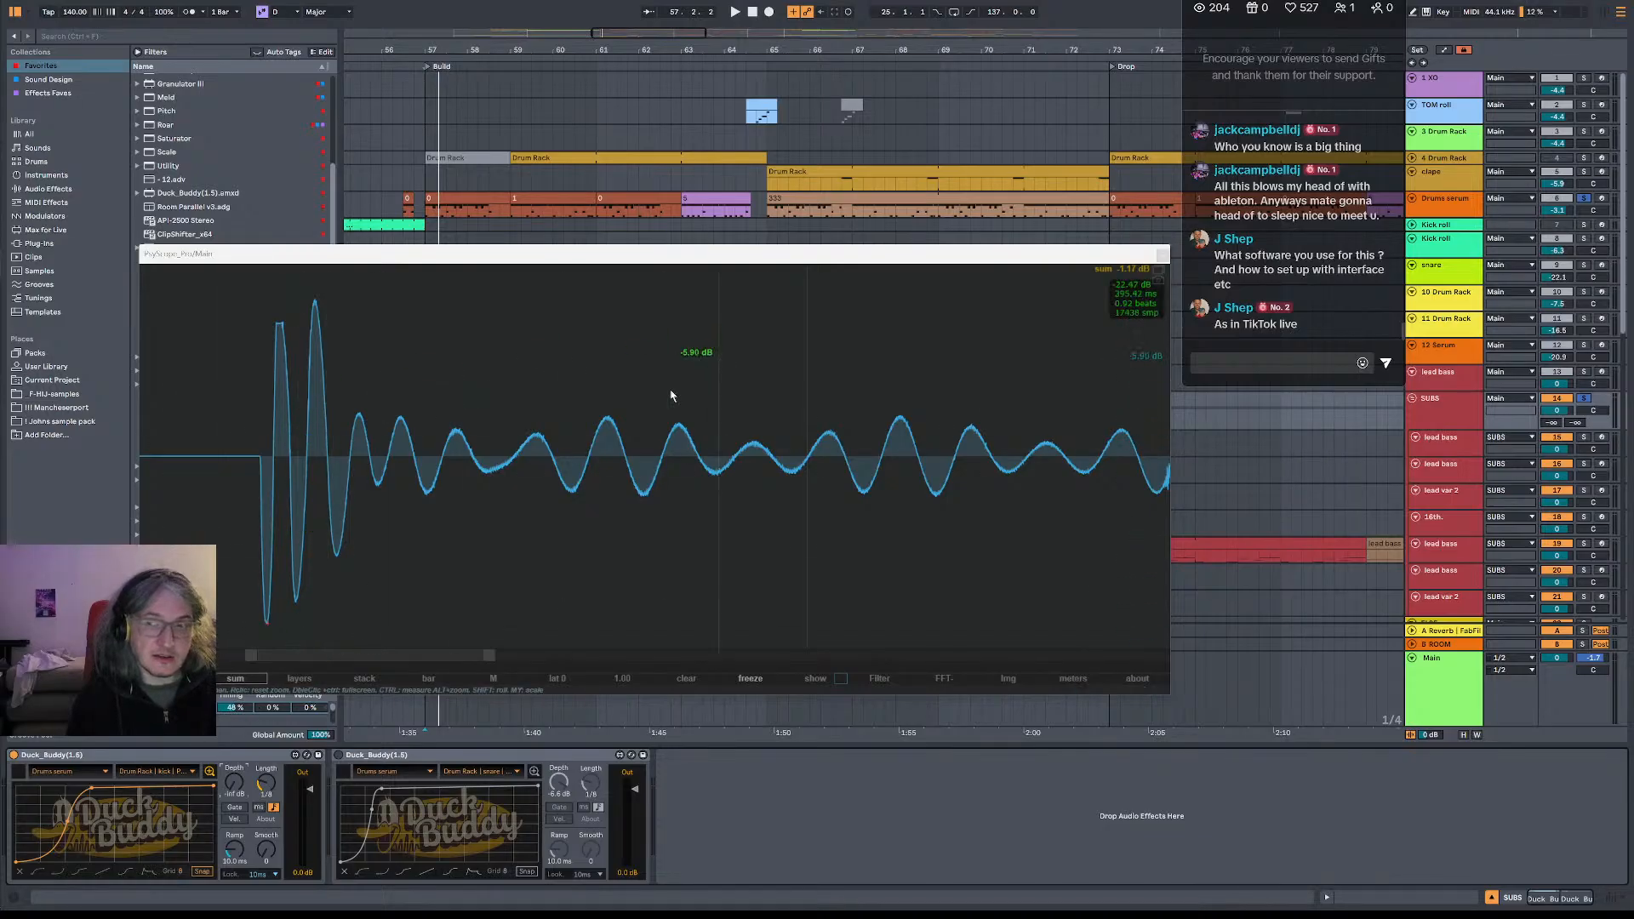
{"action": "key", "text": "space"}
{"action": "key", "text": "space"}
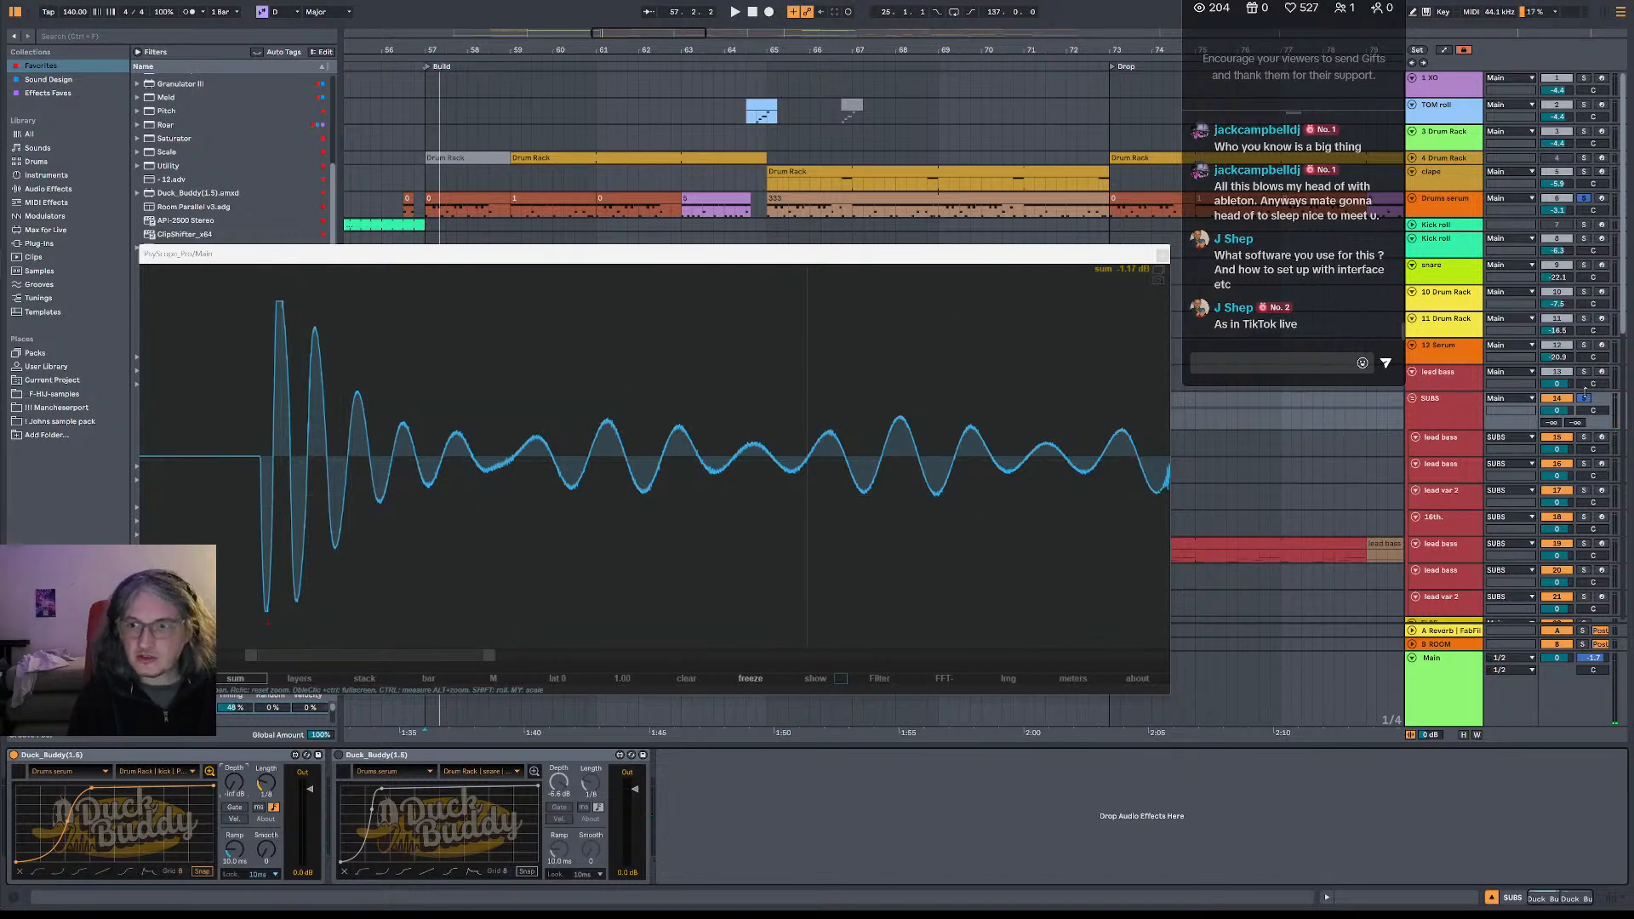
- Compare the drums without and with SUBS soloed, and examine the fully ducked kick and the following snare in PsyScope
{"action": "left_click", "coordinate": [1440, 372]}
{"action": "left_click", "coordinate": [1584, 398]}
{"action": "key", "text": "space"}
{"action": "key", "text": "space"}
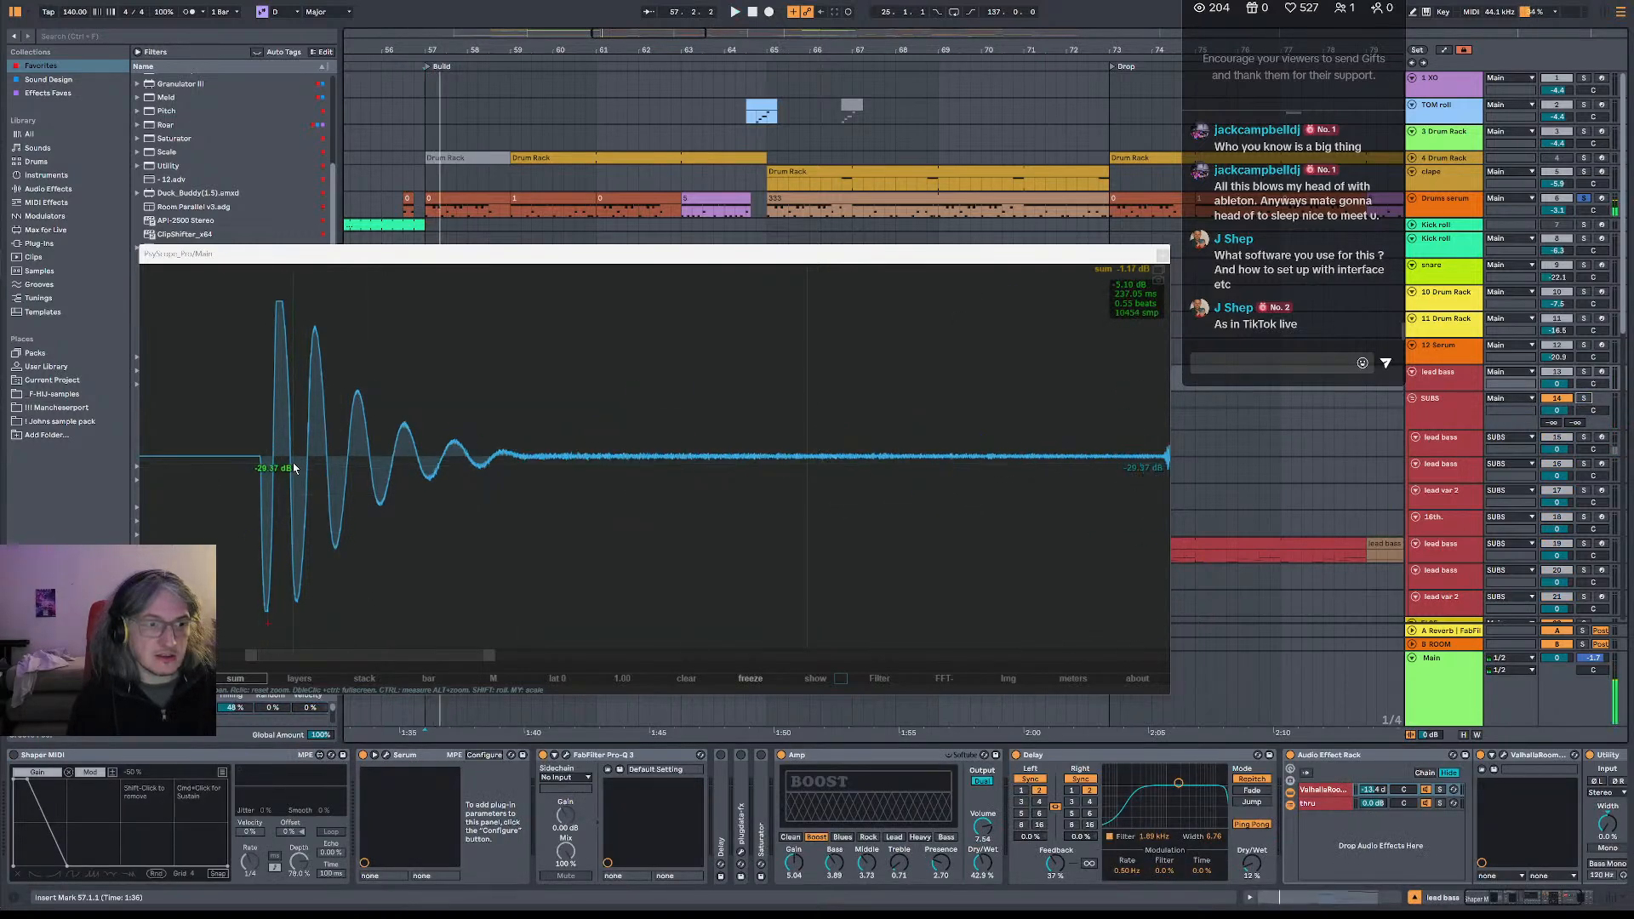
{"action": "left_click", "coordinate": [1584, 399]}
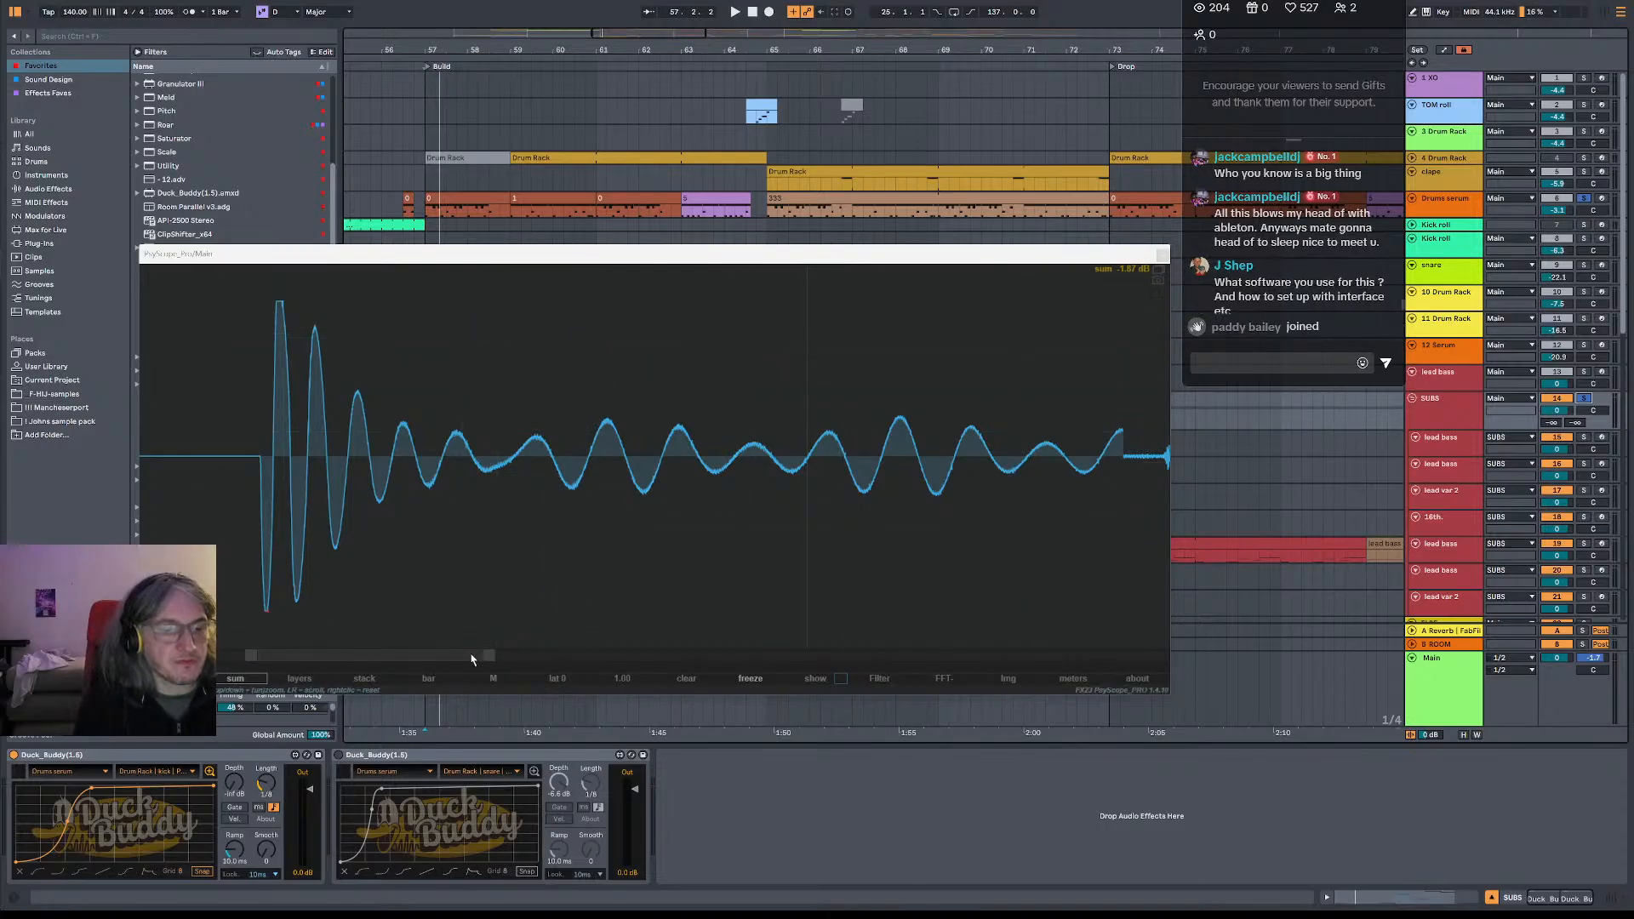
{"action": "left_click_drag", "start_coordinate": [490, 660], "coordinate": [1105, 657]}
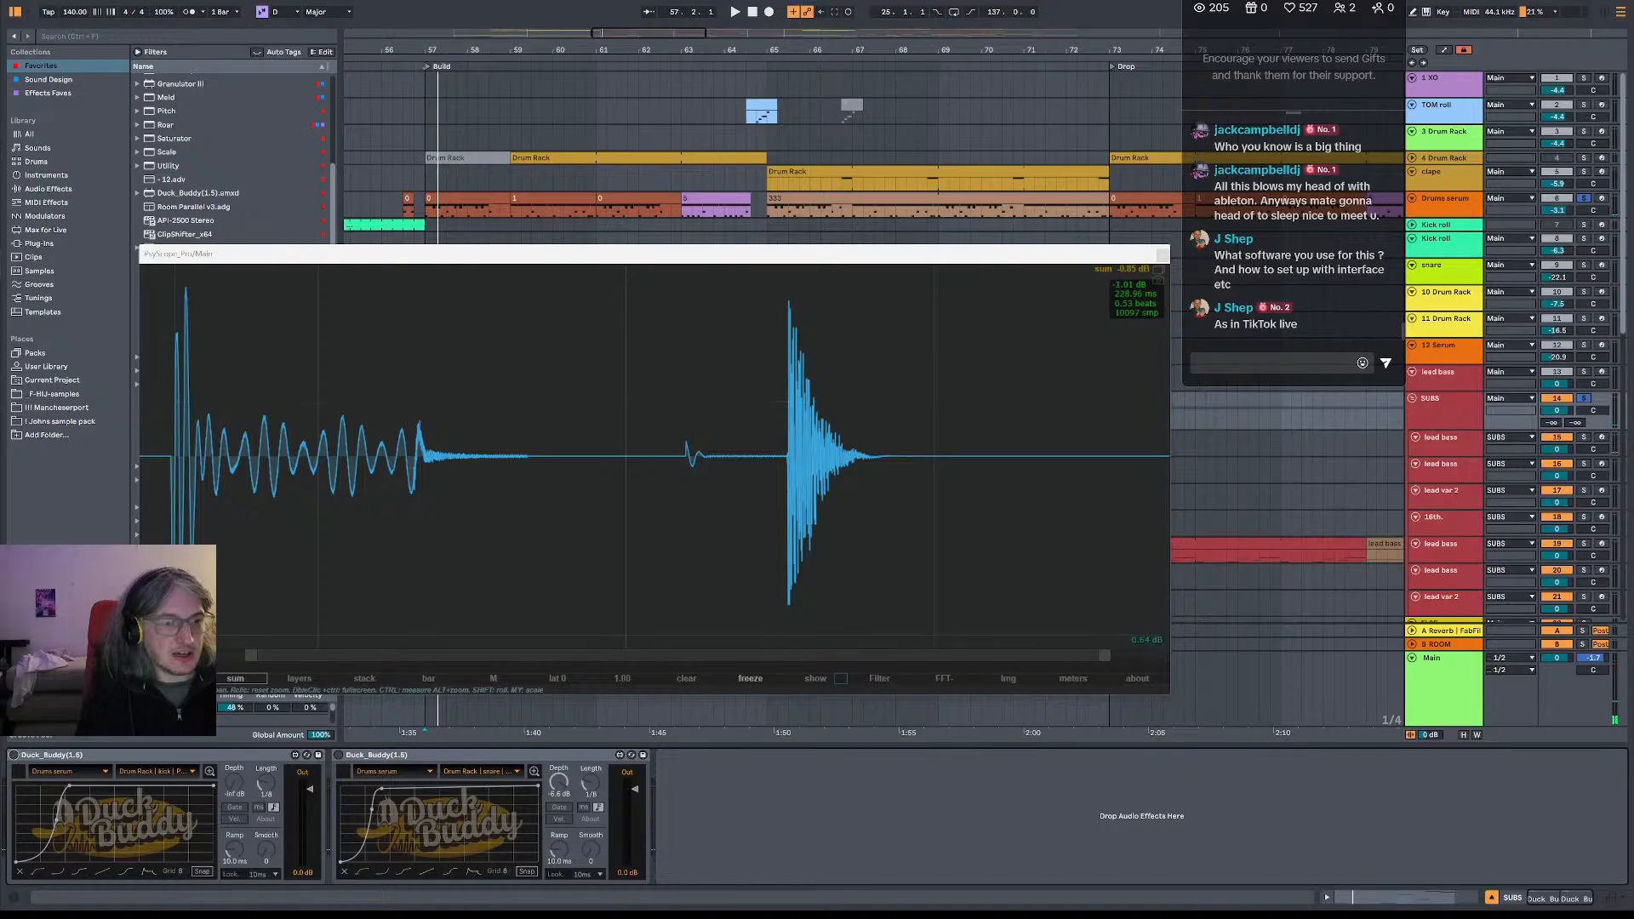
- Switch the first Duck_Buddy on SUBS back on and play the drums without and with SUBS soloed
{"action": "left_click", "coordinate": [14, 755]}
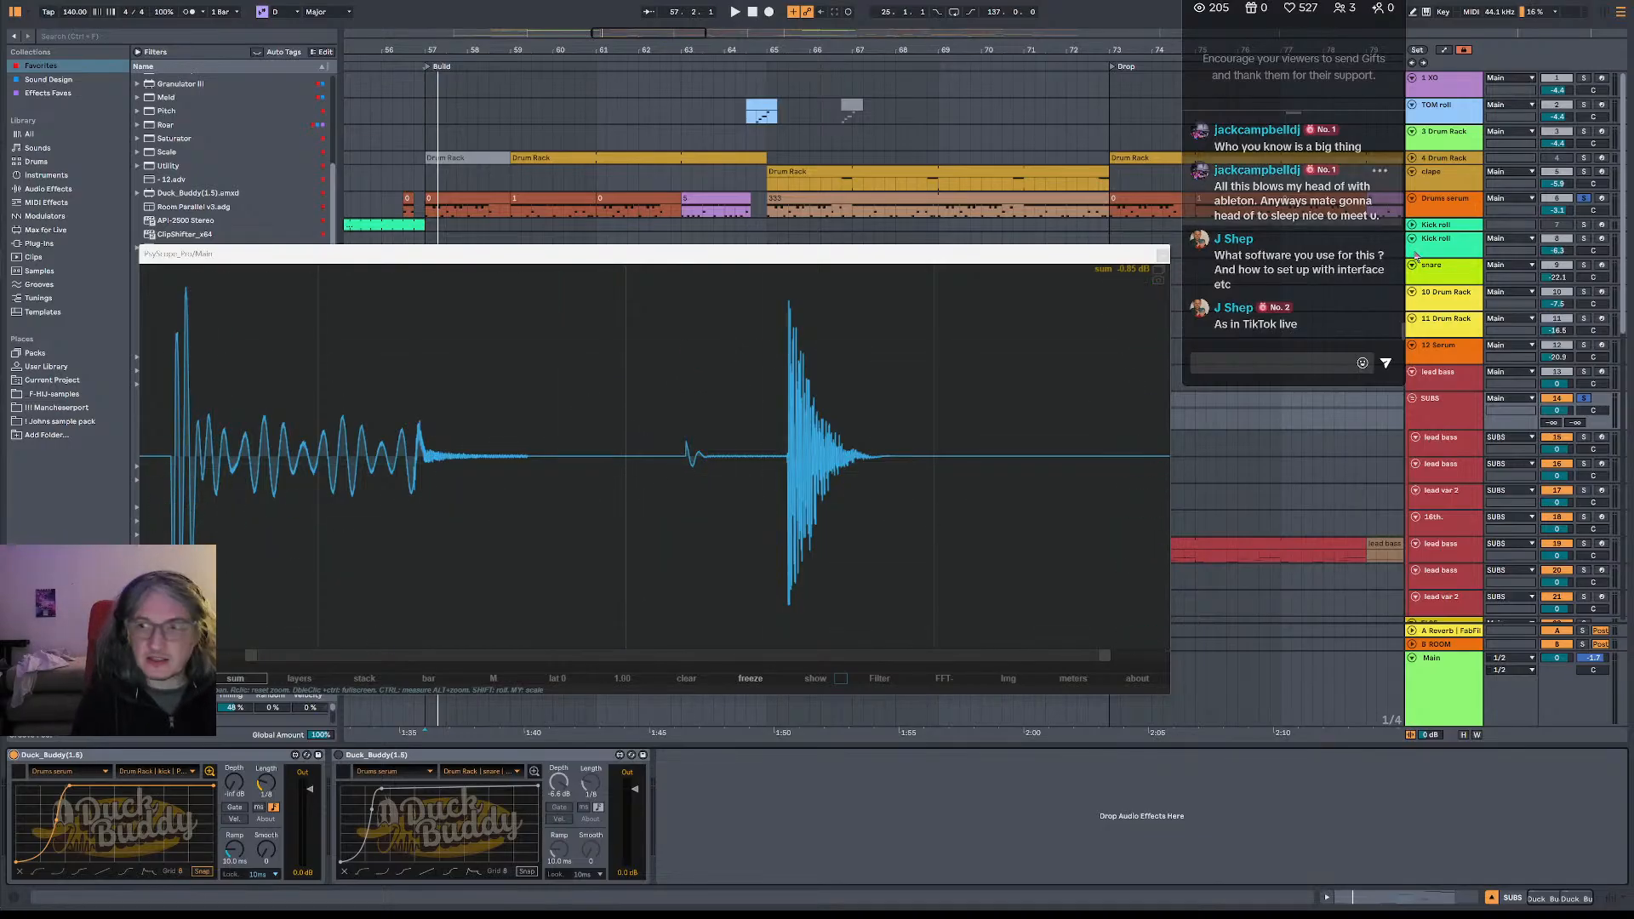
{"action": "left_click", "coordinate": [1583, 399]}
{"action": "key", "text": "space"}
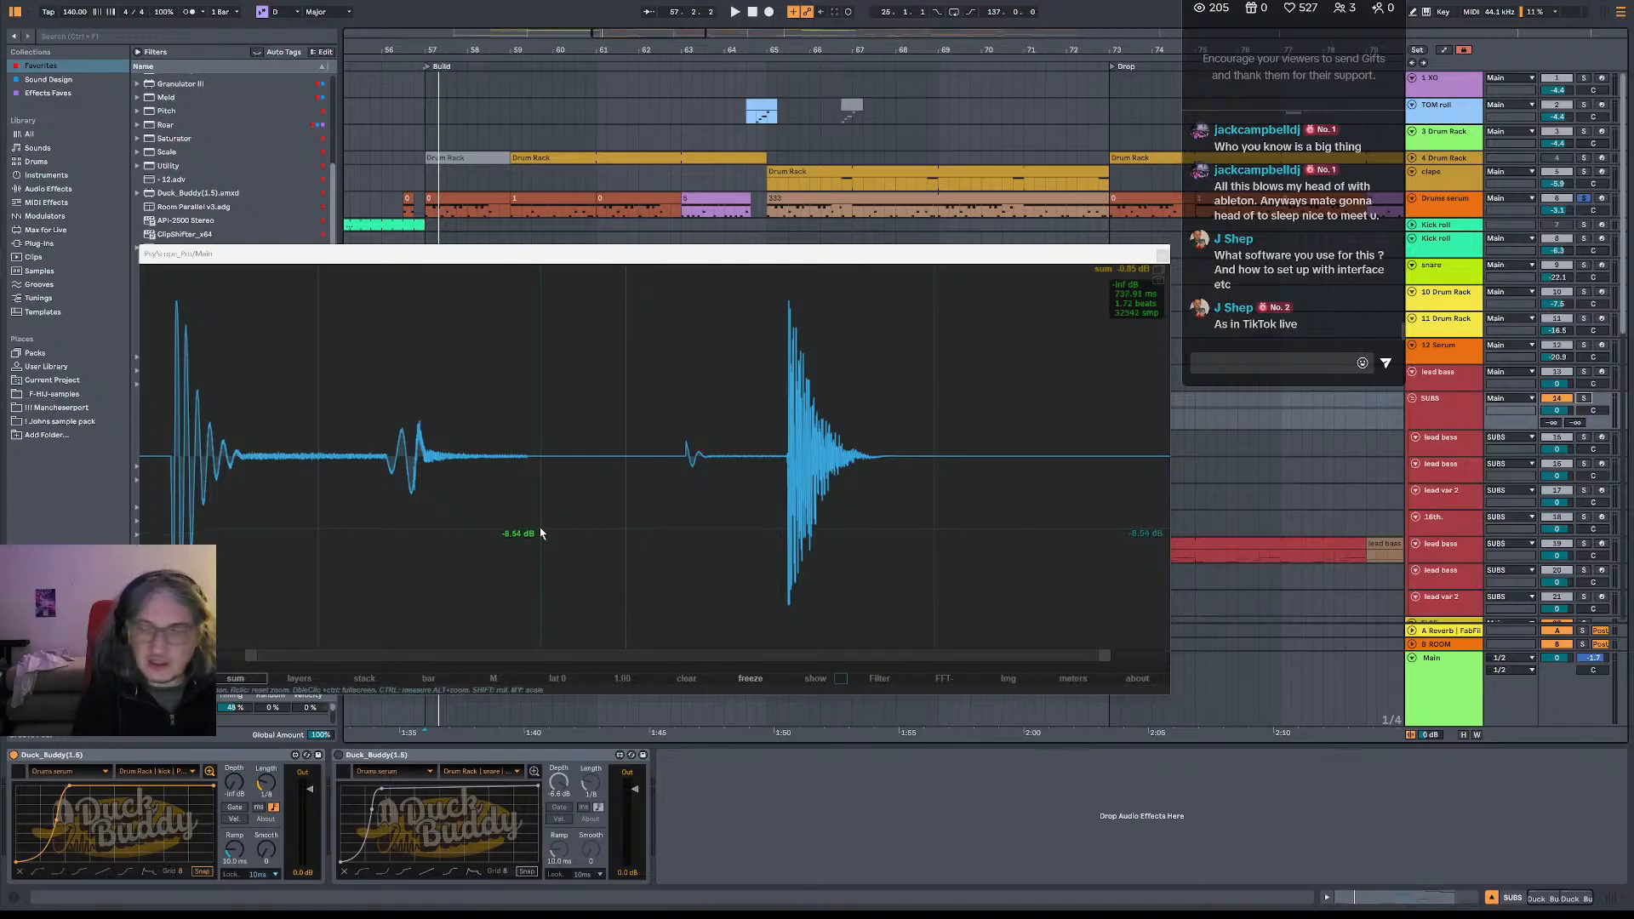
{"action": "left_click", "coordinate": [1588, 398]}
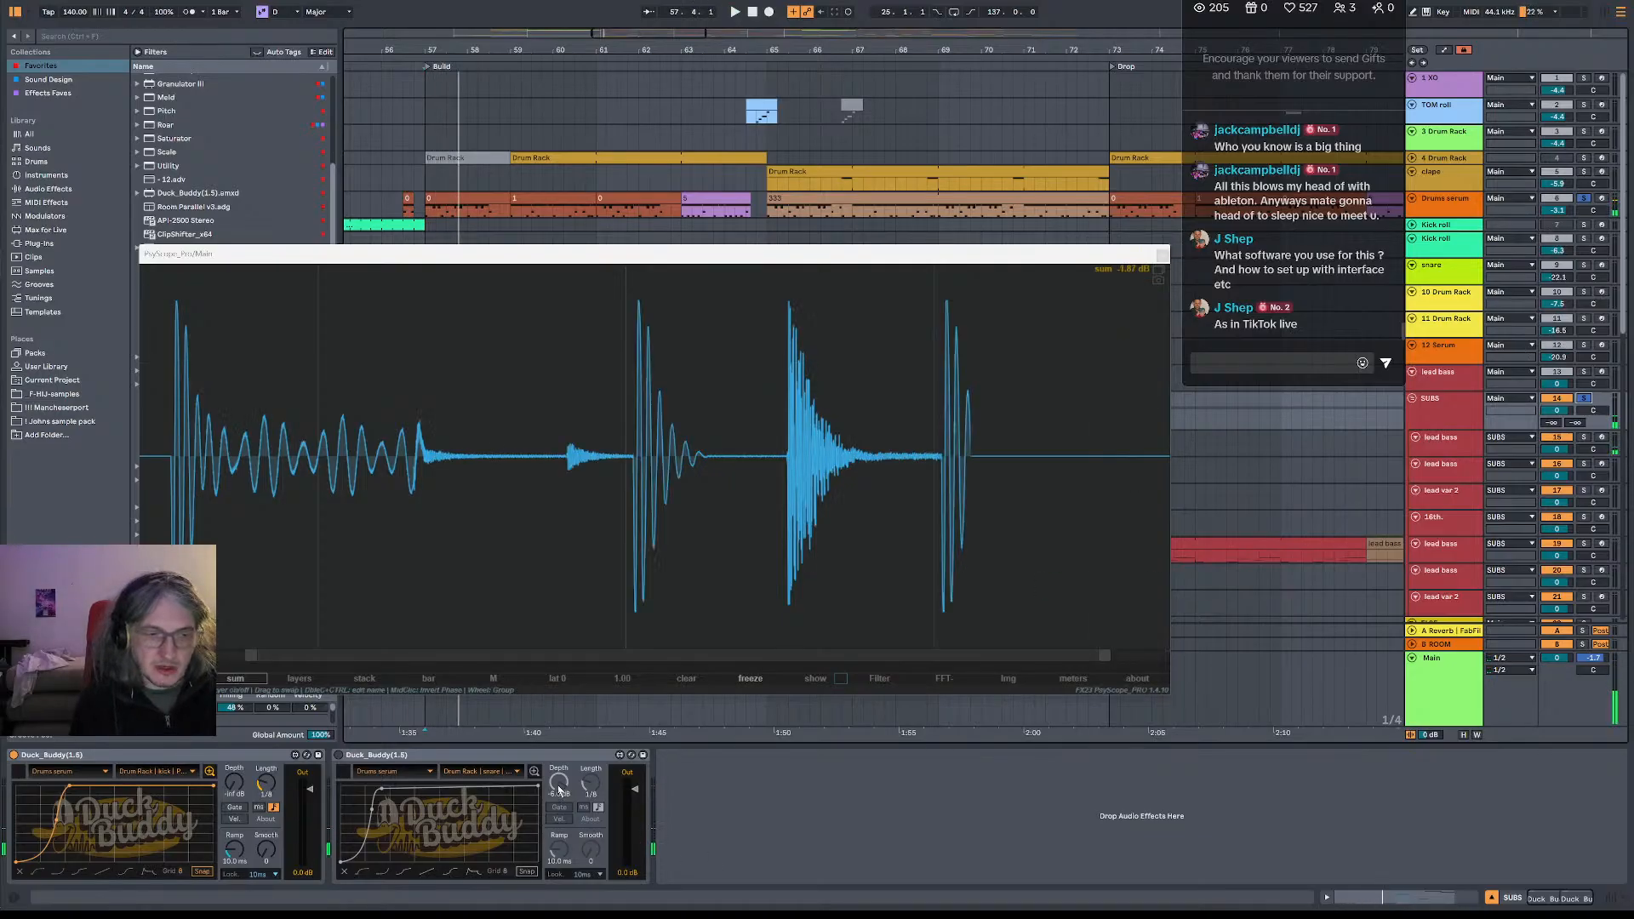
- Set playback to start at 58.3 on the lead bass clip and reposition the PsyScope window clear of the devices
{"action": "left_click_drag", "start_coordinate": [538, 262], "coordinate": [545, 498]}
{"action": "left_click", "coordinate": [489, 446]}
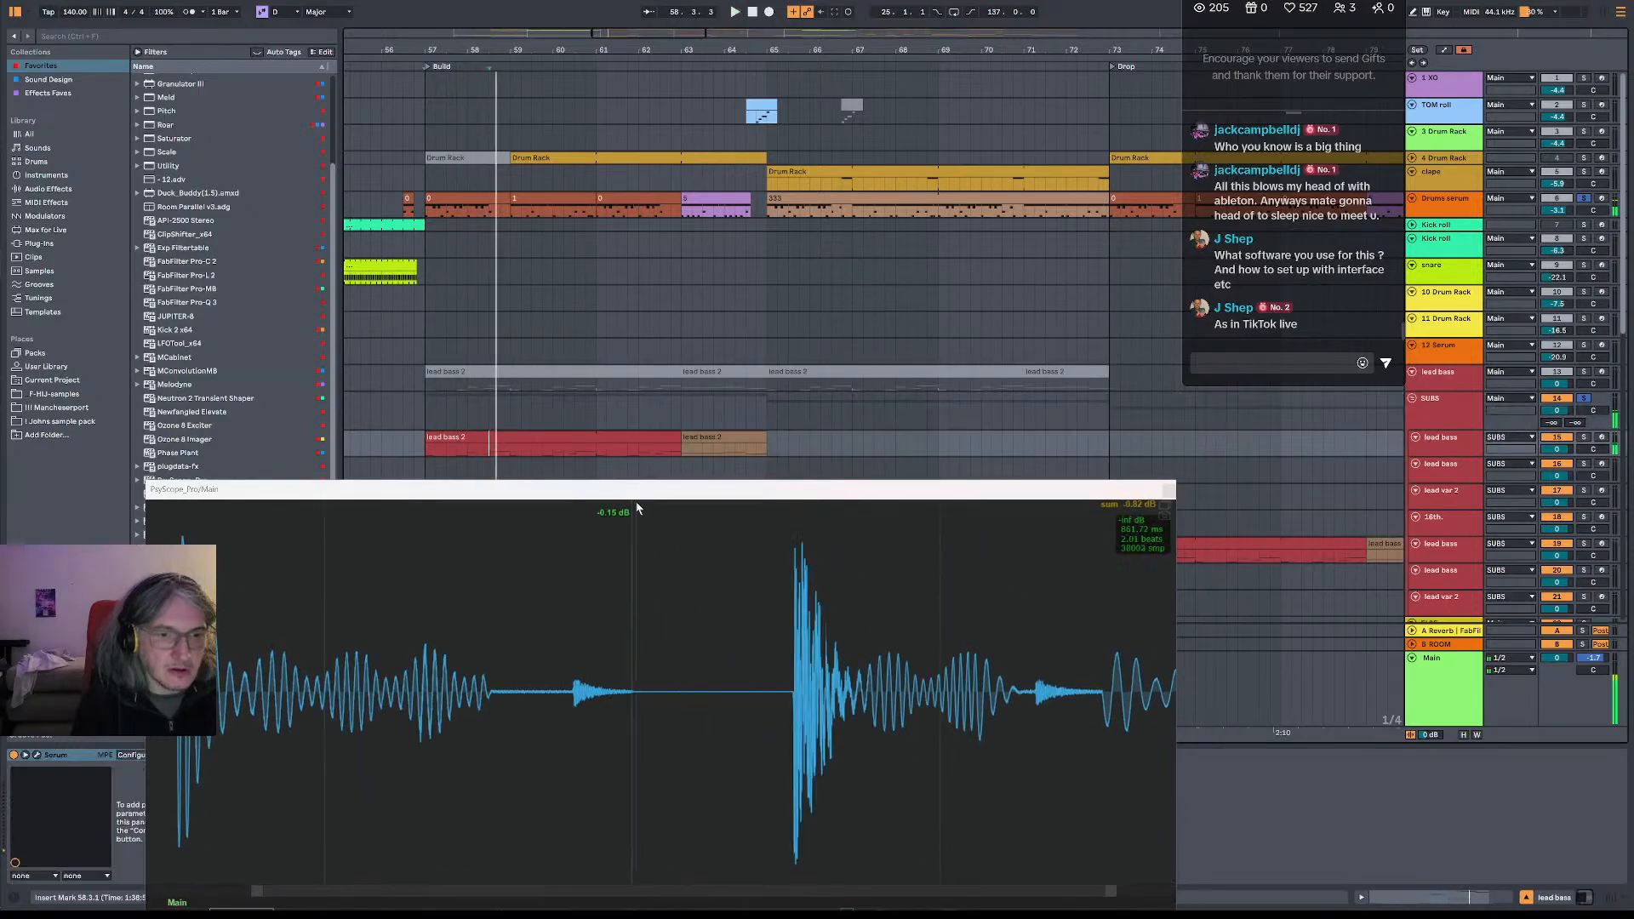
{"action": "left_click_drag", "start_coordinate": [877, 492], "coordinate": [805, 102]}
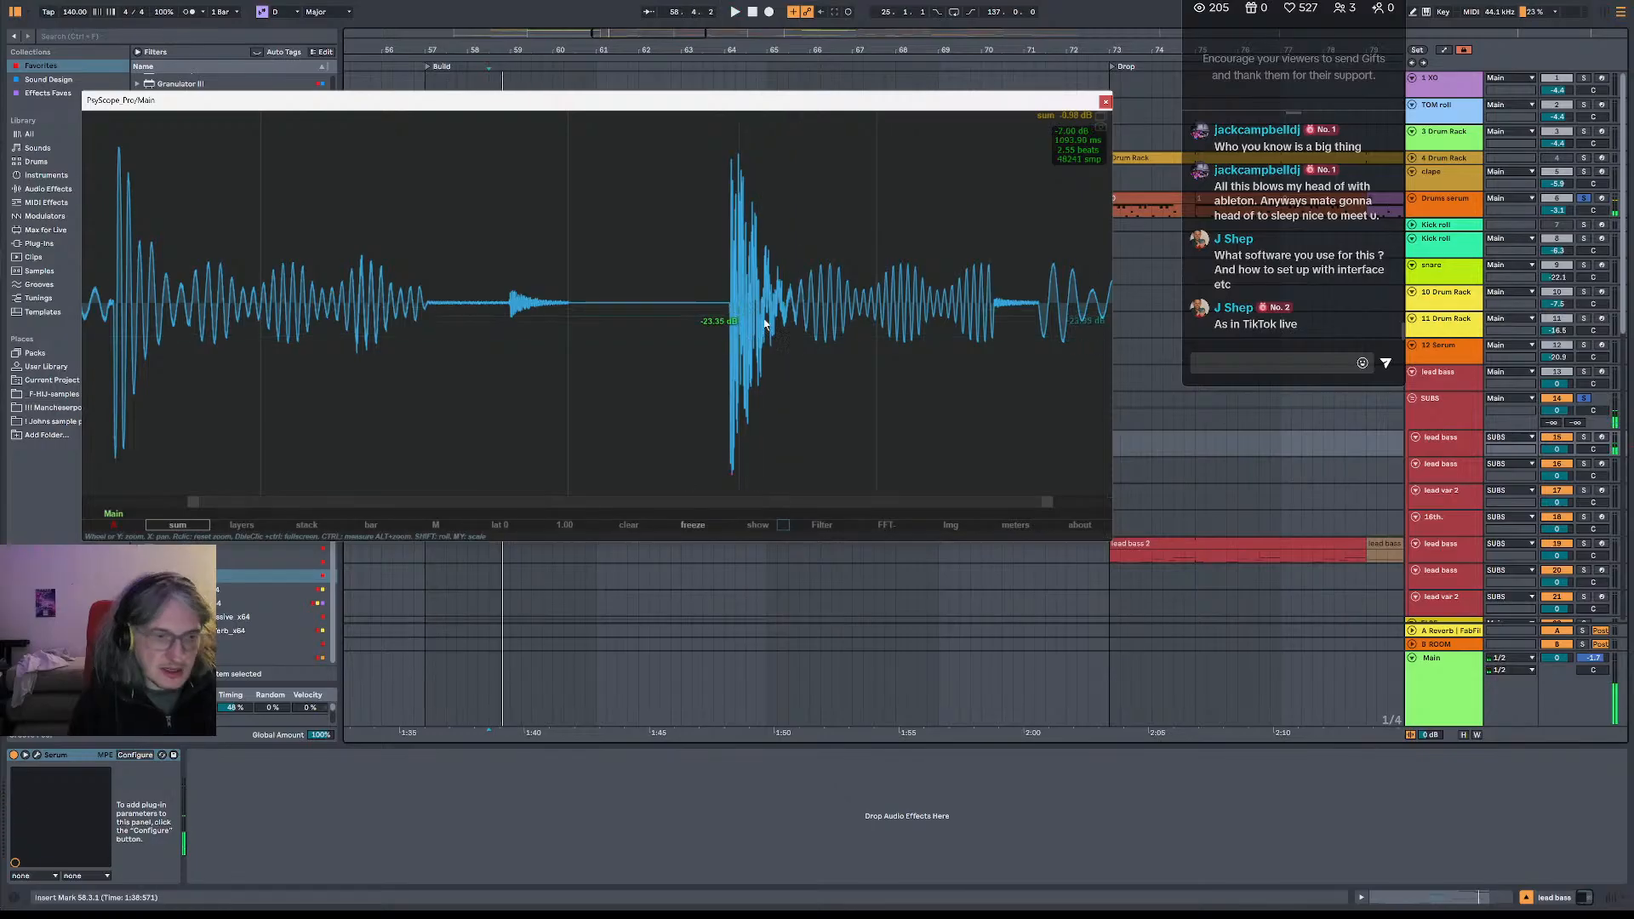
- Switch on the second Duck_Buddy on SUBS and compare the snare in PsyScope with that device off and on
{"action": "left_click", "coordinate": [1432, 400]}
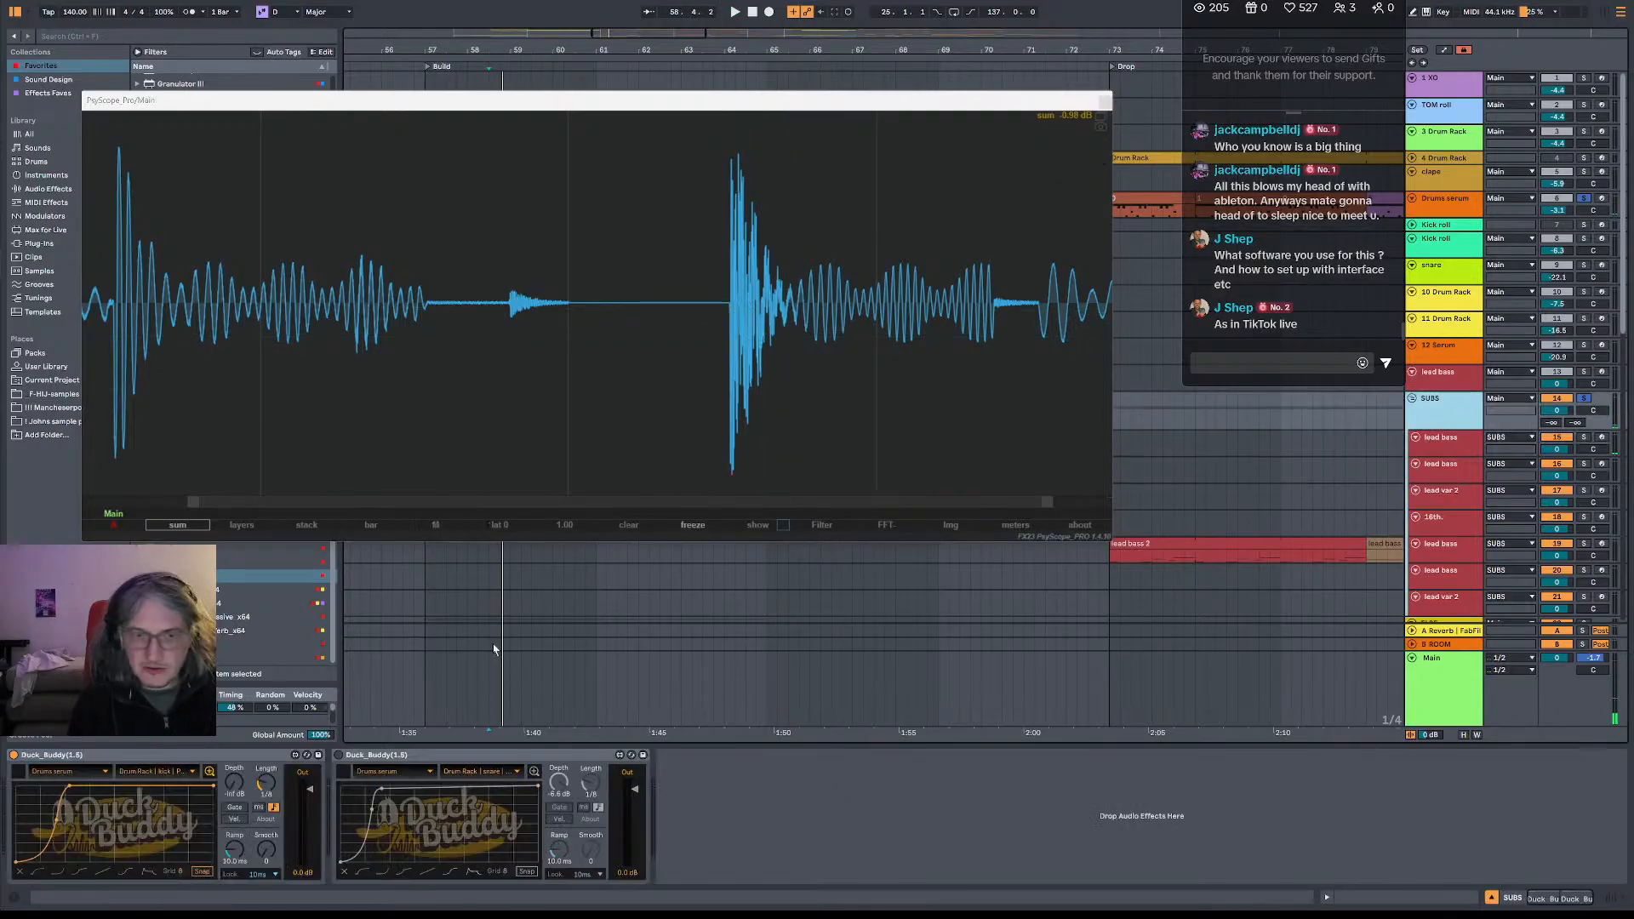
{"action": "left_click", "coordinate": [340, 755]}
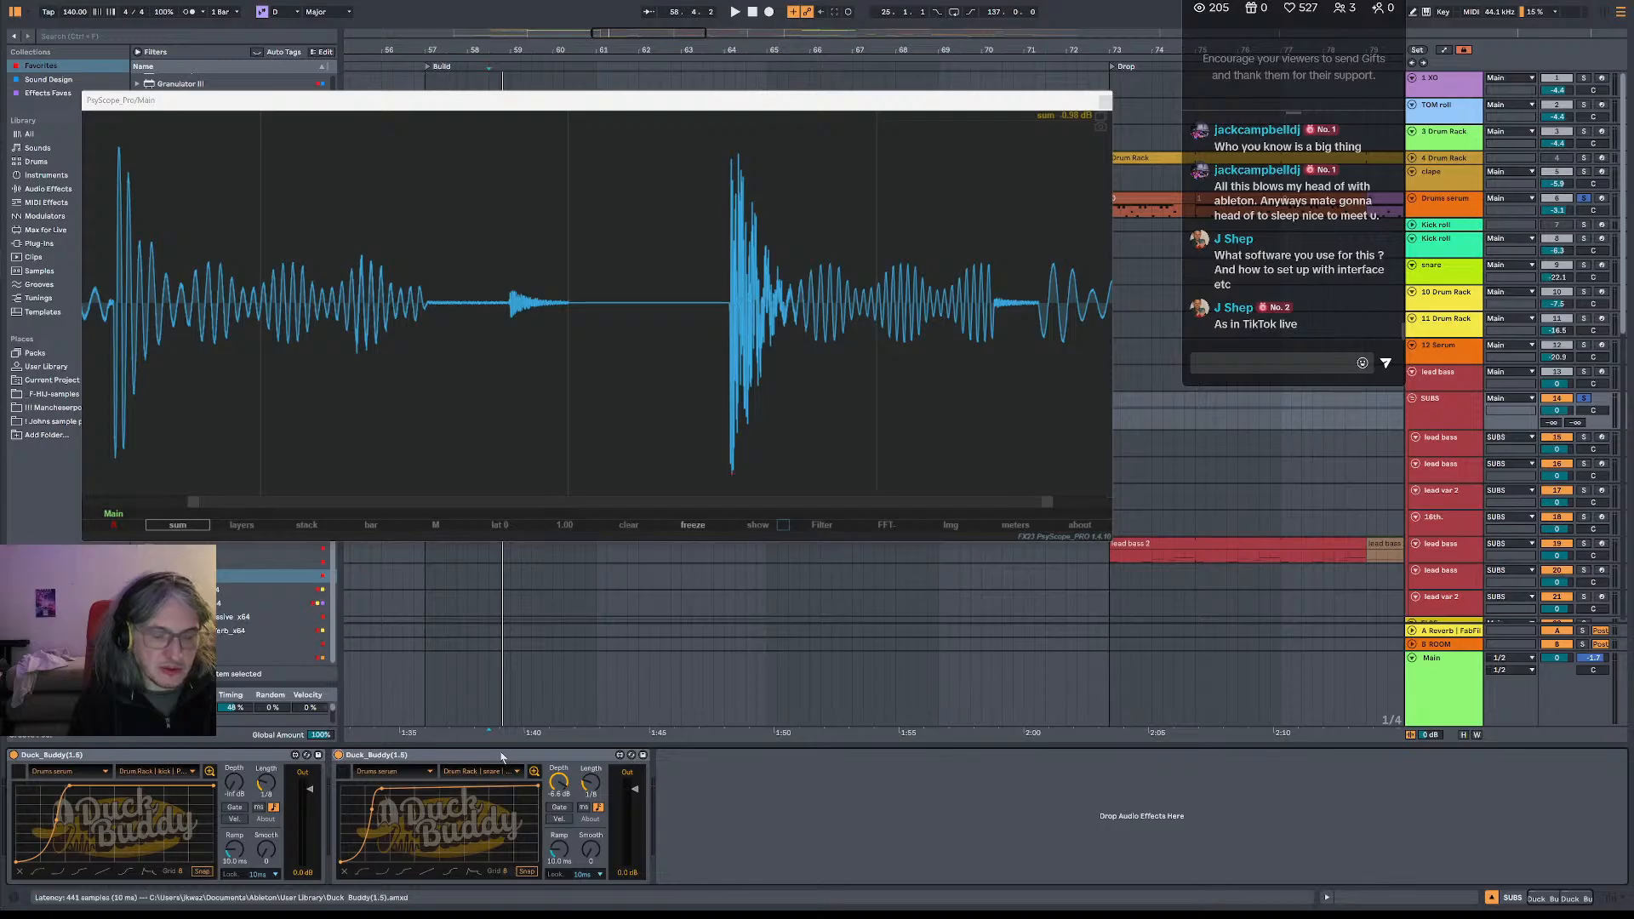
{"action": "key", "text": "space"}
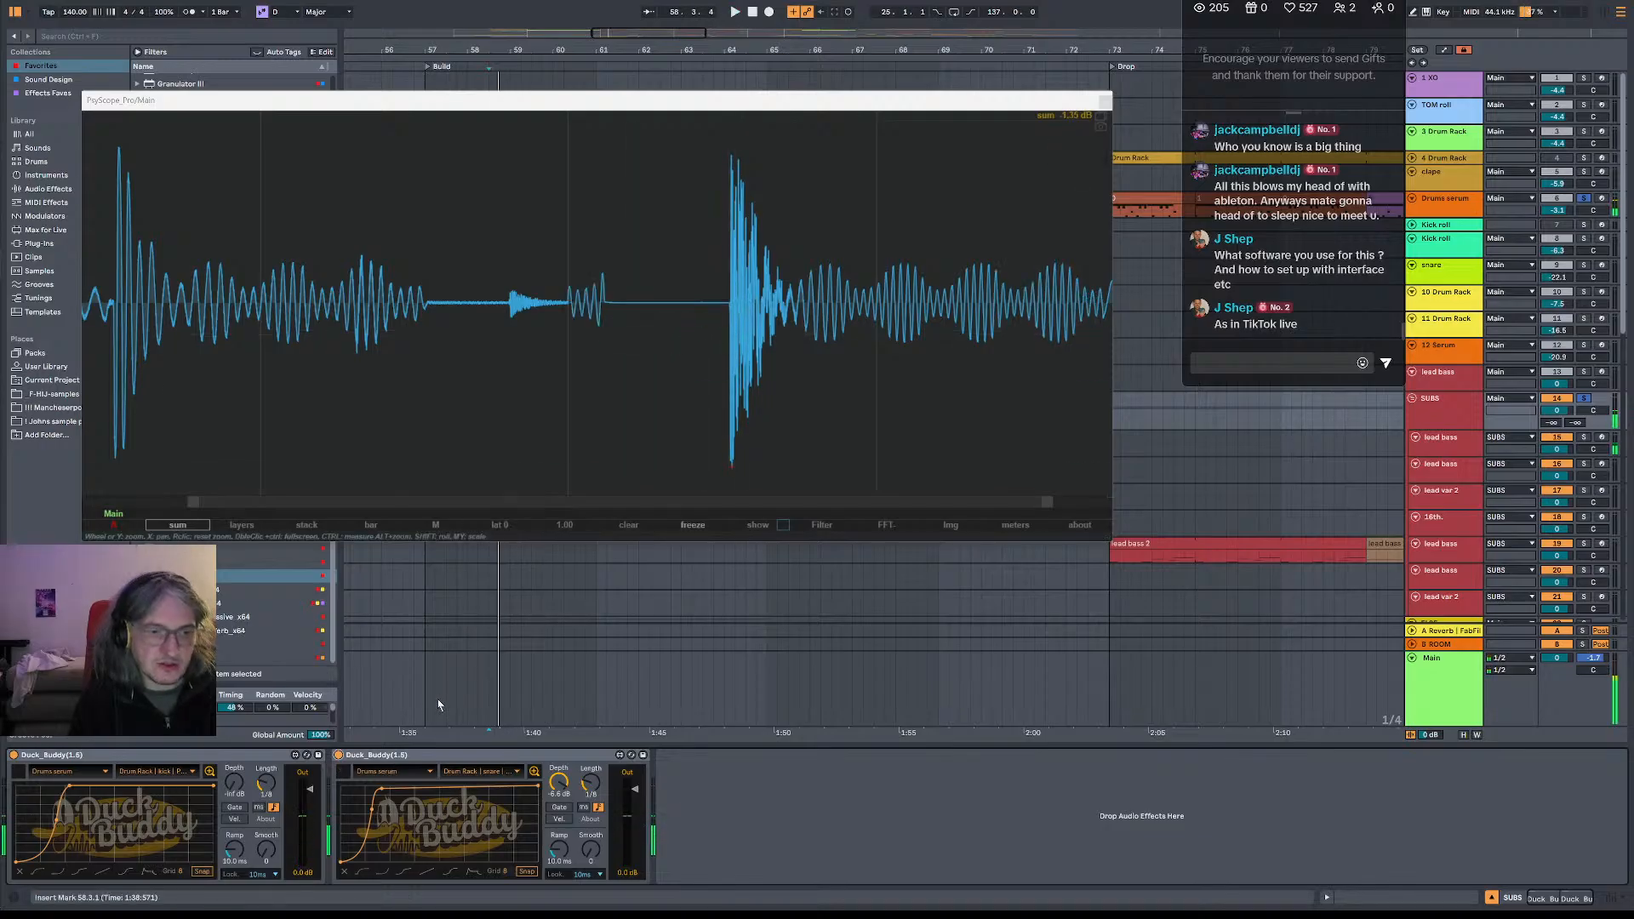
{"action": "left_click", "coordinate": [340, 755]}
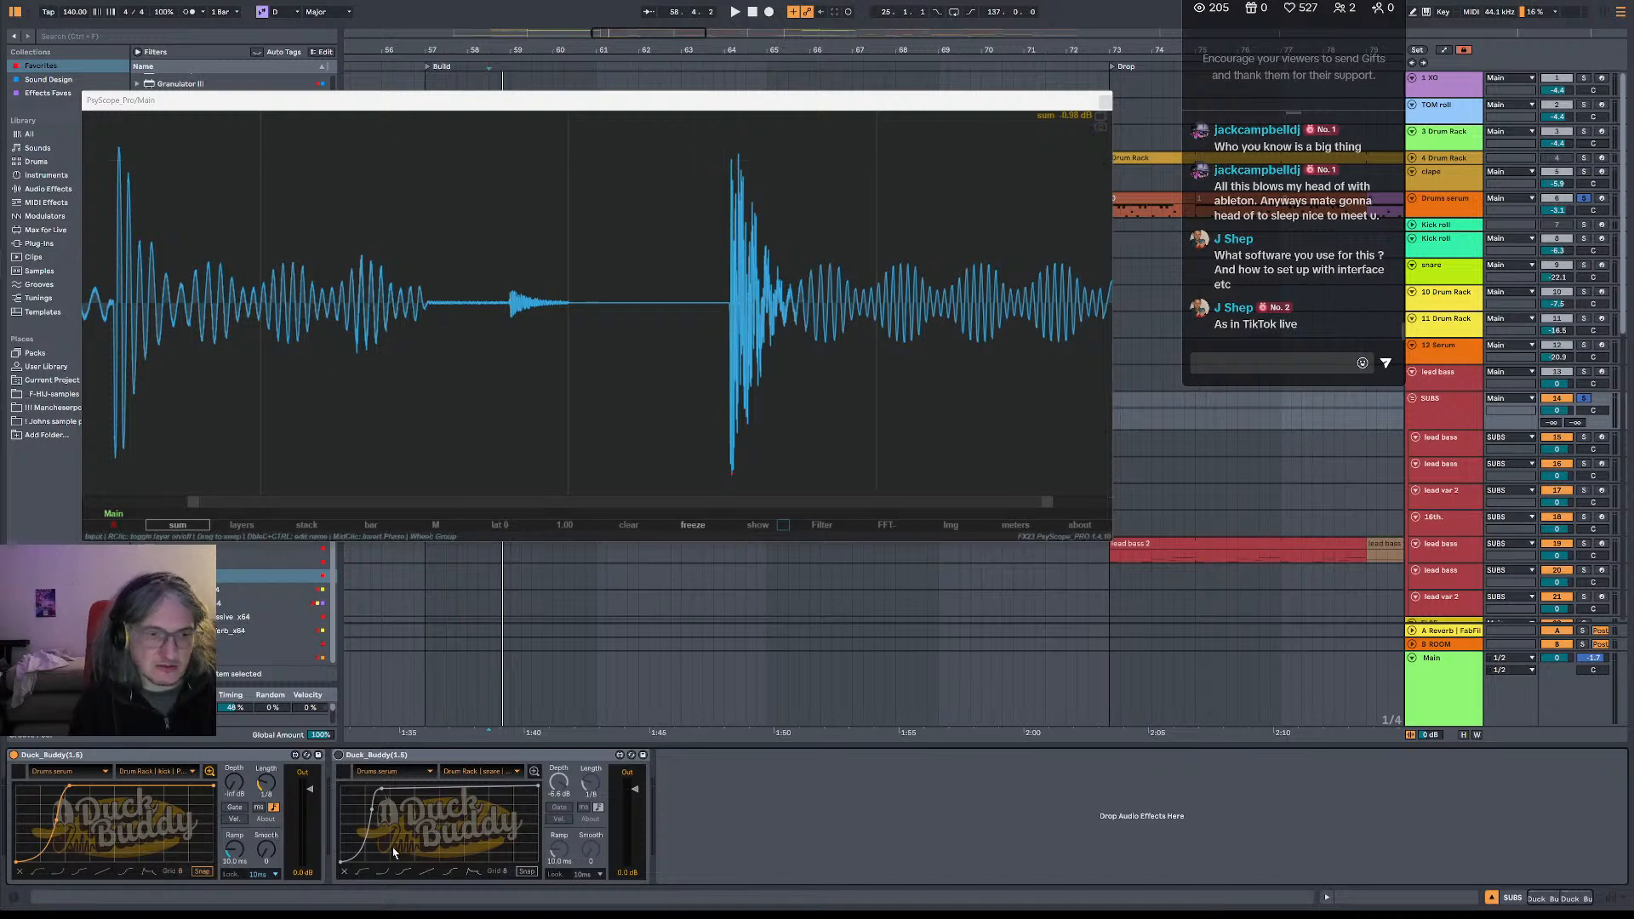
{"action": "left_click", "coordinate": [340, 755]}
{"action": "key", "text": "space"}
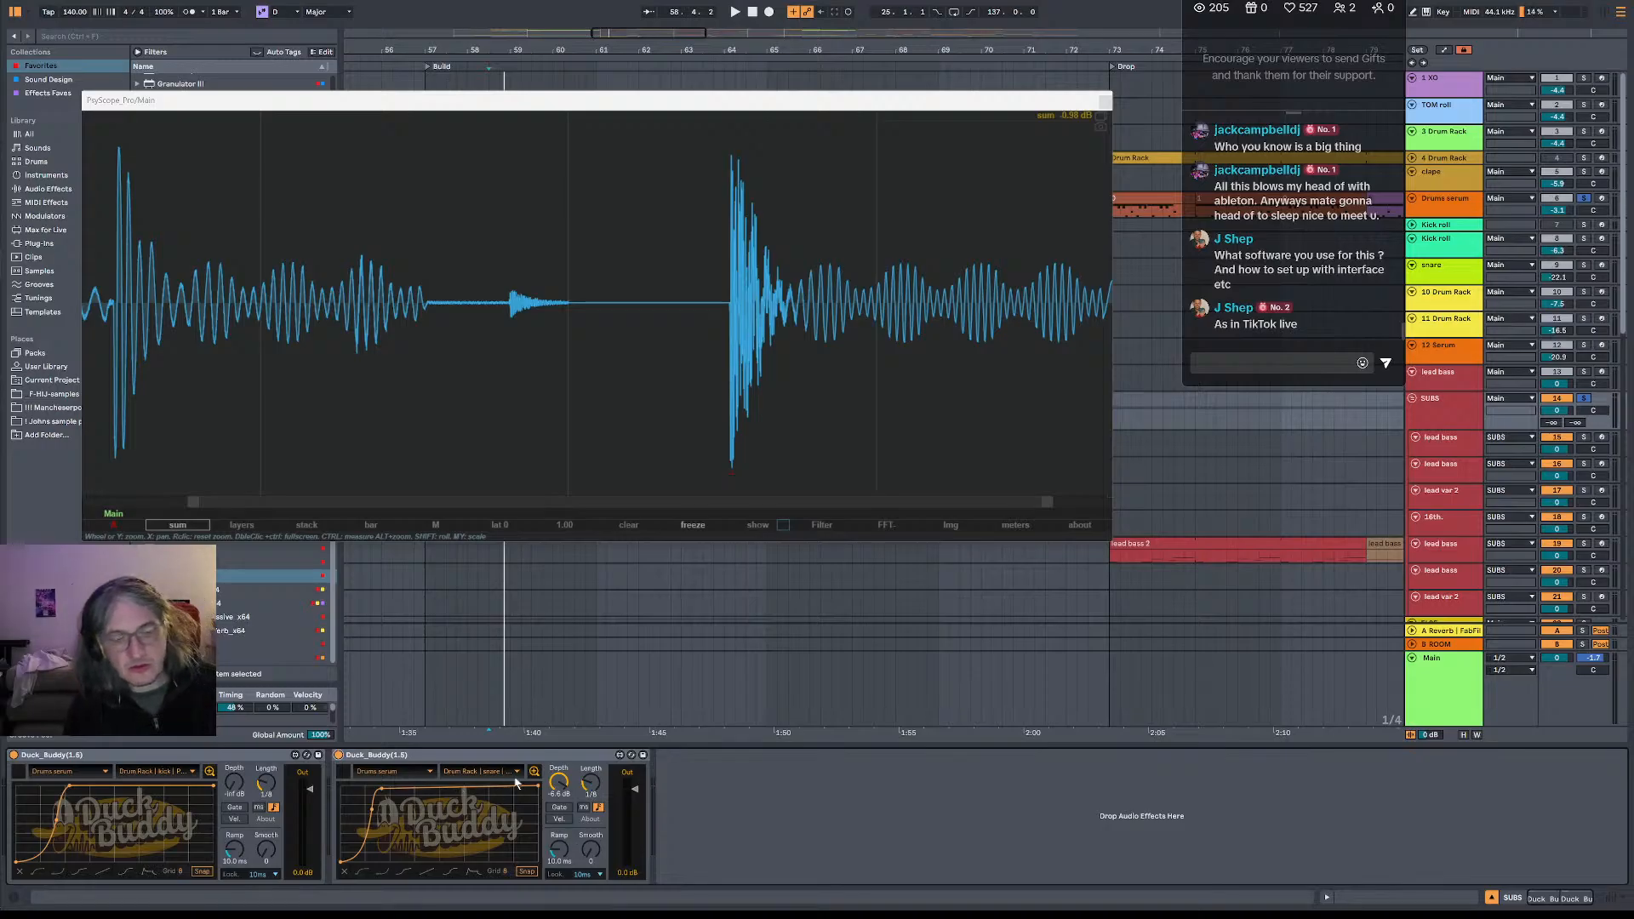
- Set the Depth of the second Duck_Buddy on SUBS to -inf dB and play the result
{"action": "key", "text": "space"}
{"action": "left_click_drag", "start_coordinate": [559, 781], "coordinate": [564, 902]}
{"action": "key", "text": "space"}
{"action": "key", "text": "space"}
{"action": "key", "text": "space"}
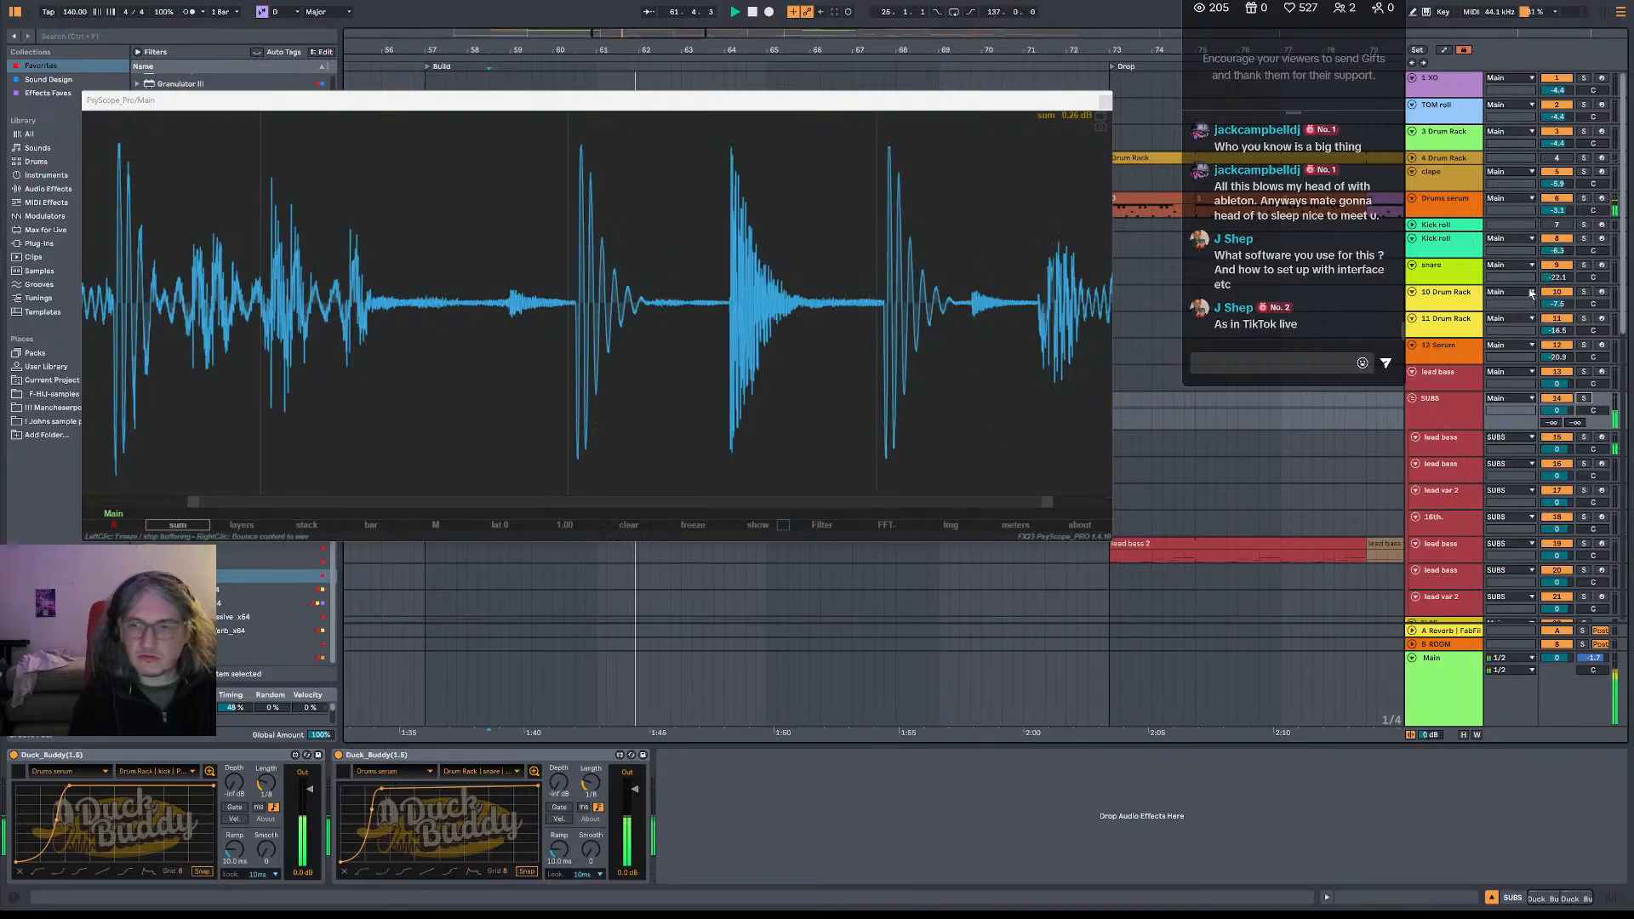
- Show the ELSE group's two Duck_Buddy devices and play the full mix from 58.3 with a wider PsyScope view
{"action": "scroll", "coordinate": [1445, 492], "scroll_direction": "down", "scroll_amount": 3}
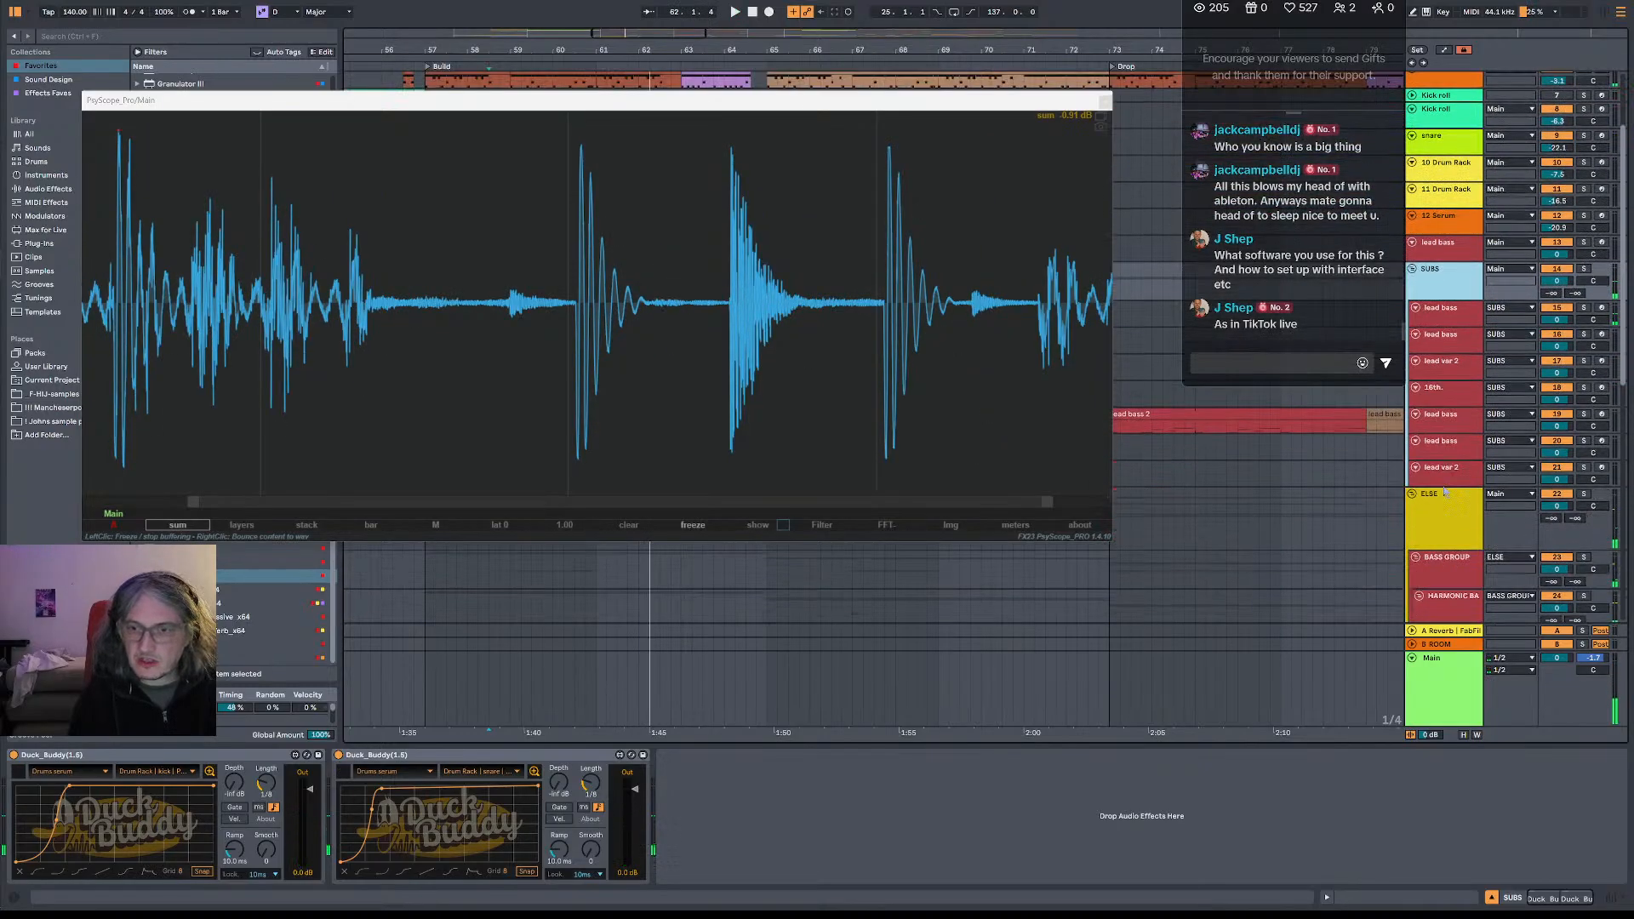
{"action": "left_click", "coordinate": [1445, 492]}
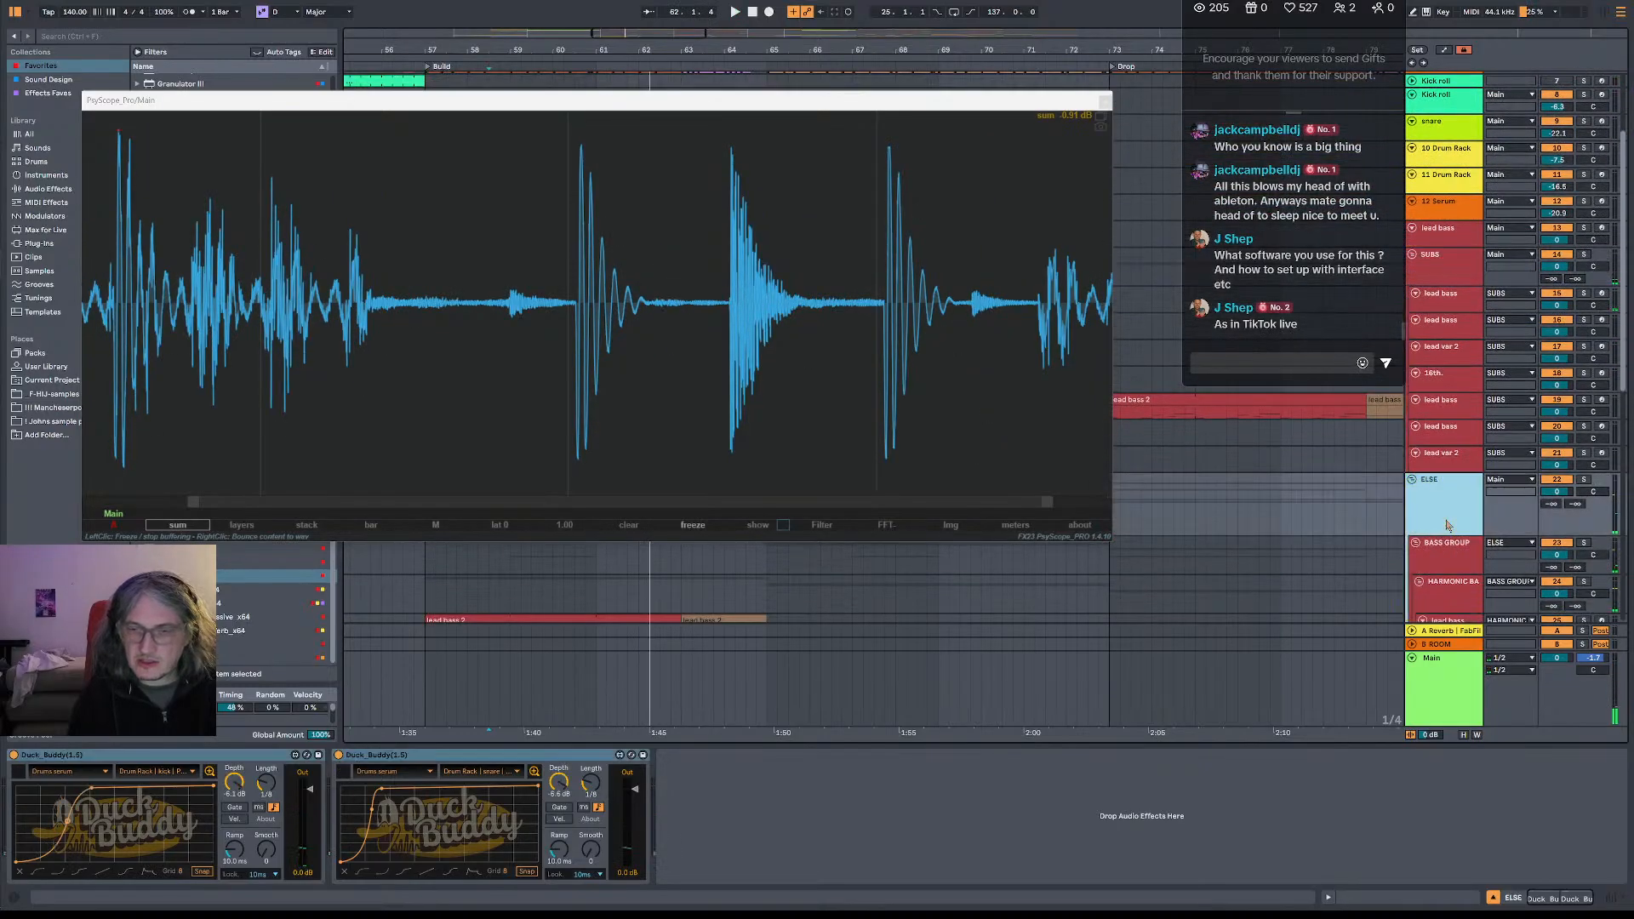
{"action": "left_click", "coordinate": [1434, 566]}
{"action": "left_click", "coordinate": [1444, 516]}
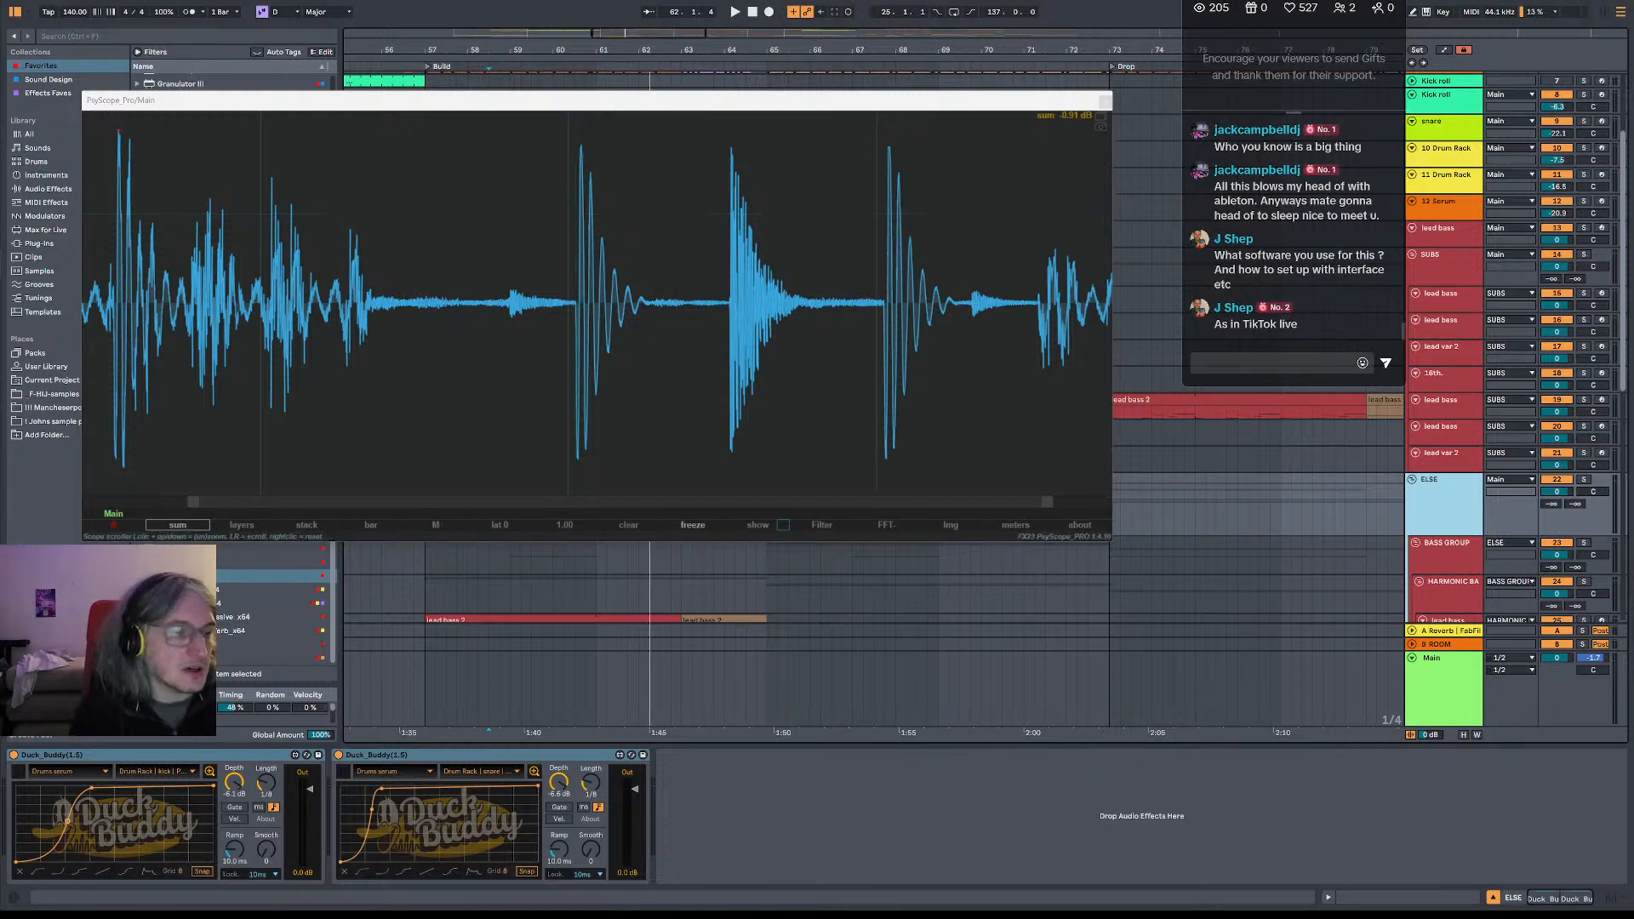
{"action": "left_click_drag", "start_coordinate": [192, 502], "coordinate": [191, 482]}
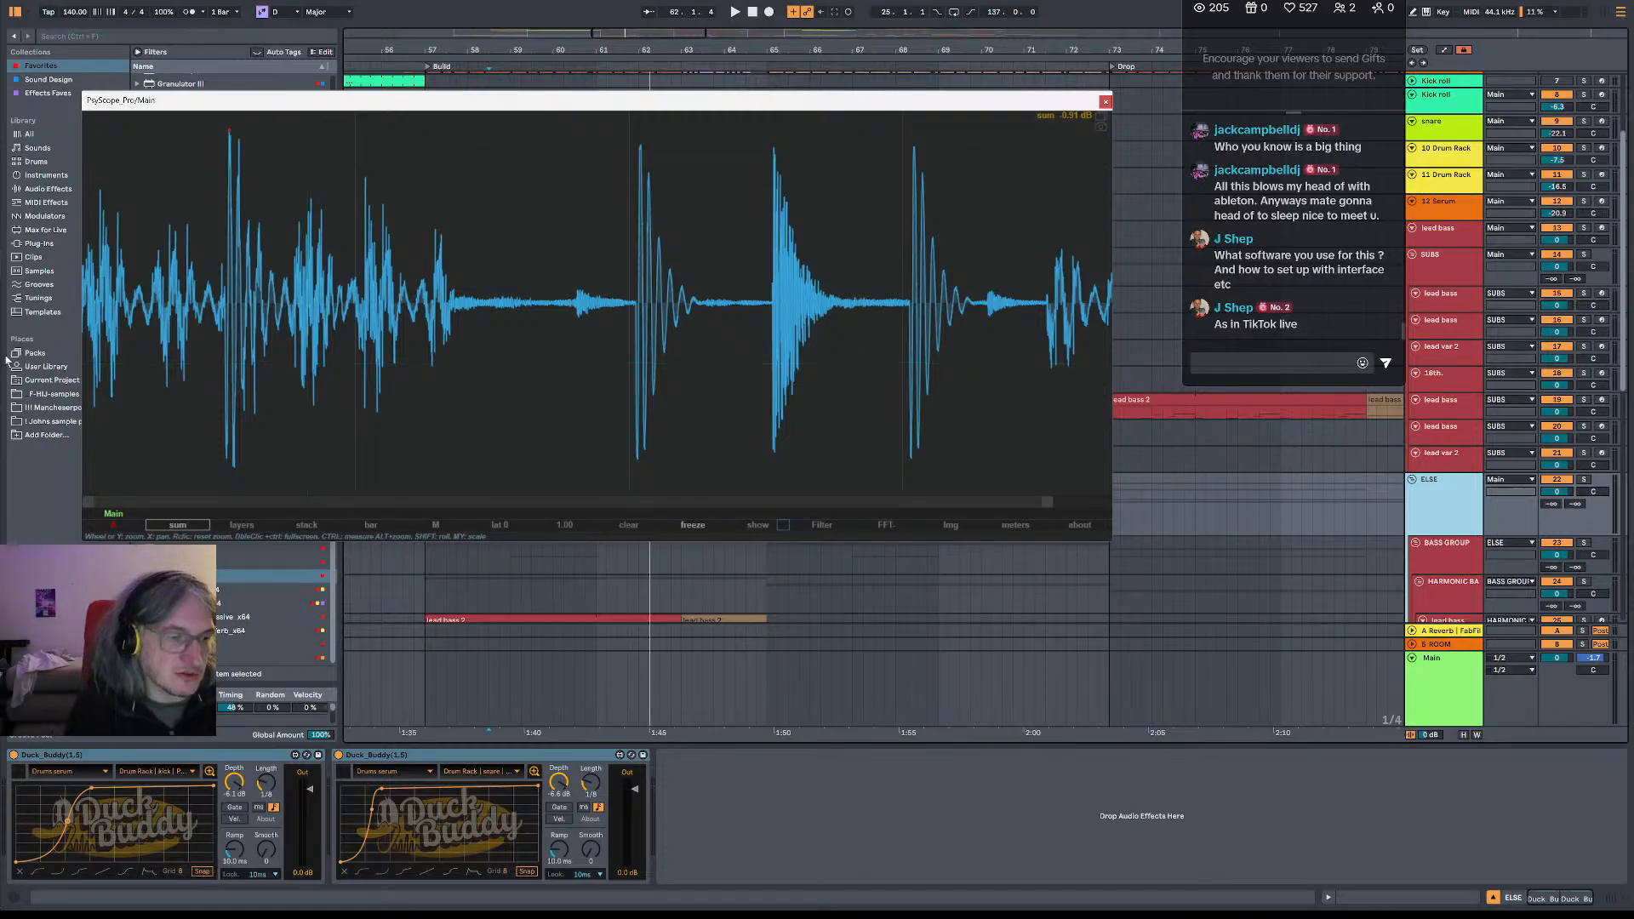
{"action": "key", "text": "space"}
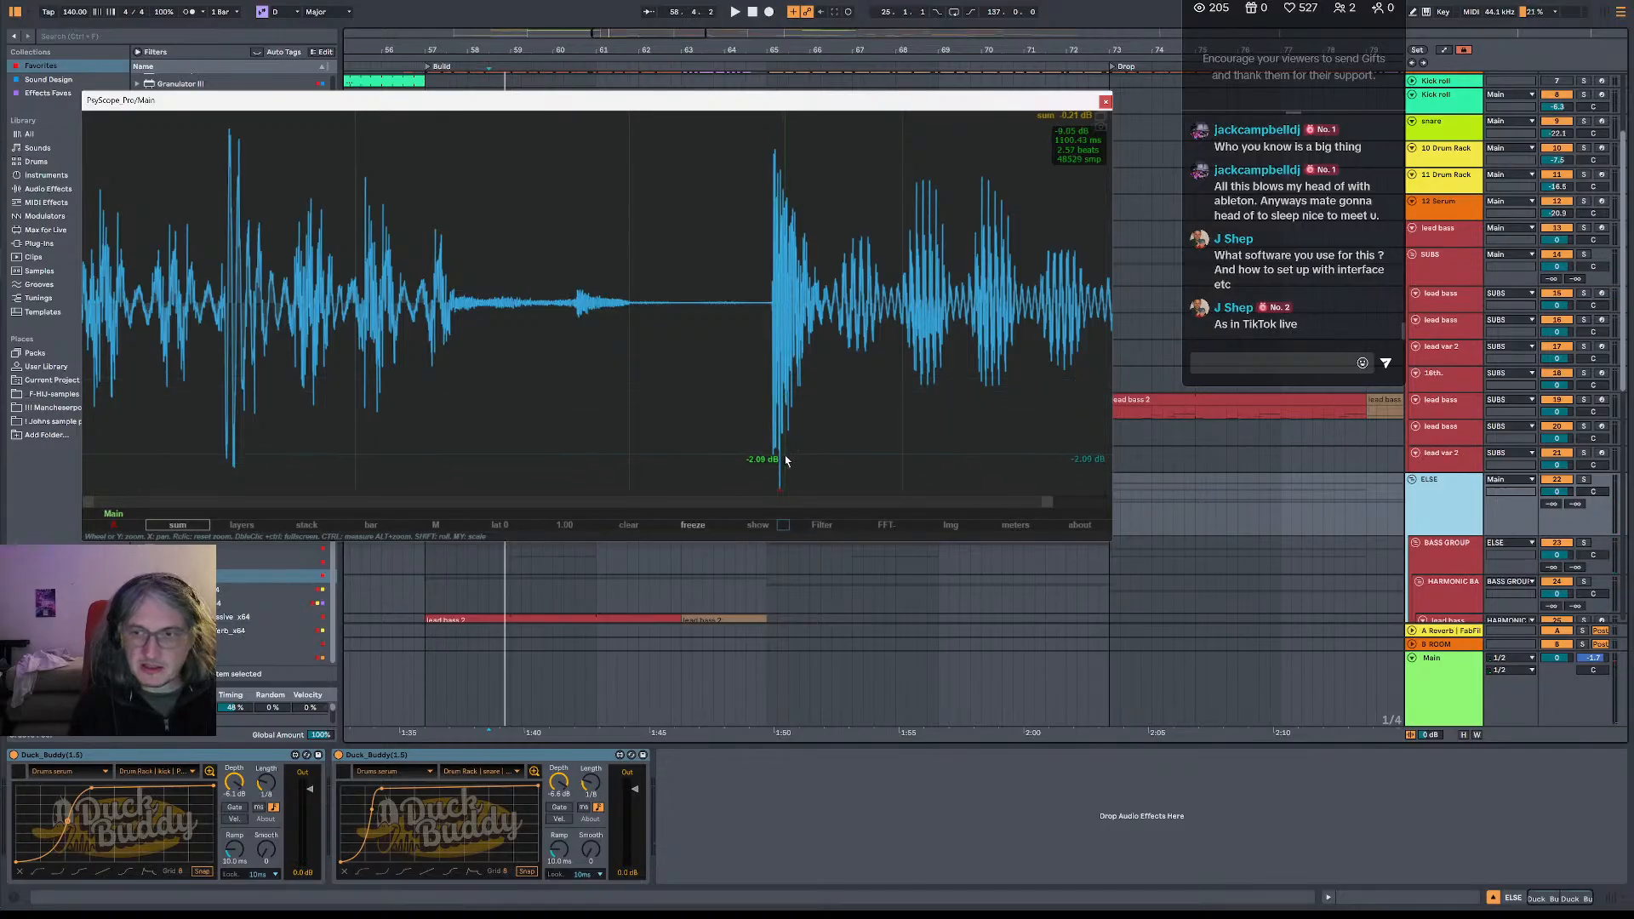
- Solo SUBS, add Drums serum and ELSE to the solo, and compare the layers around the snare in PsyScope
{"action": "left_click", "coordinate": [1585, 480]}
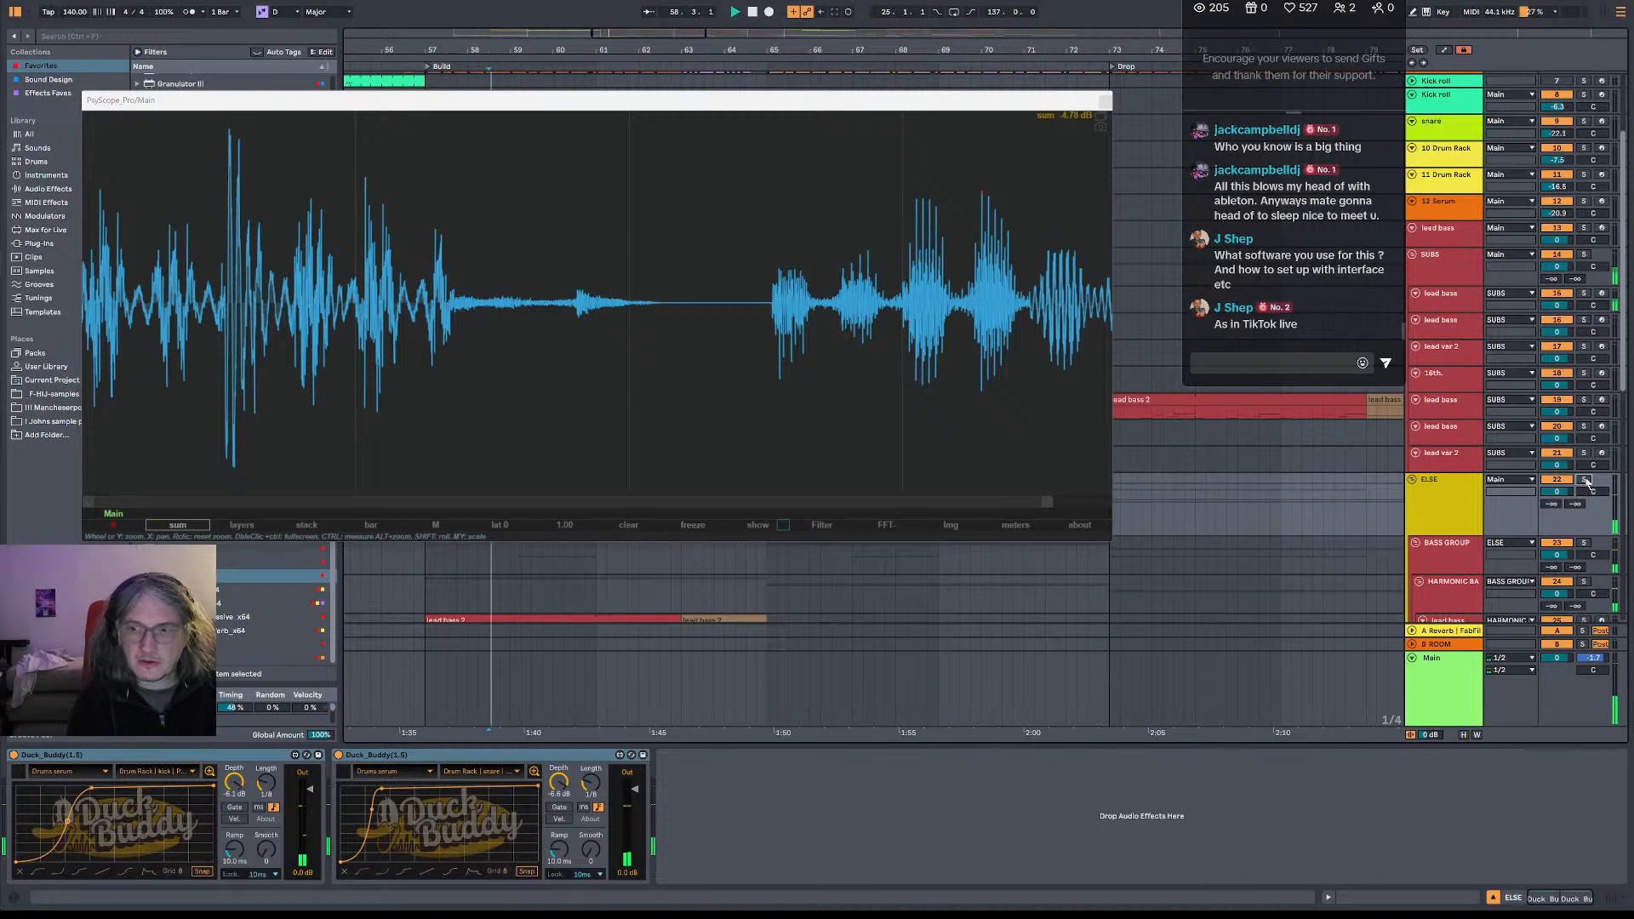
{"action": "left_click", "coordinate": [1585, 481]}
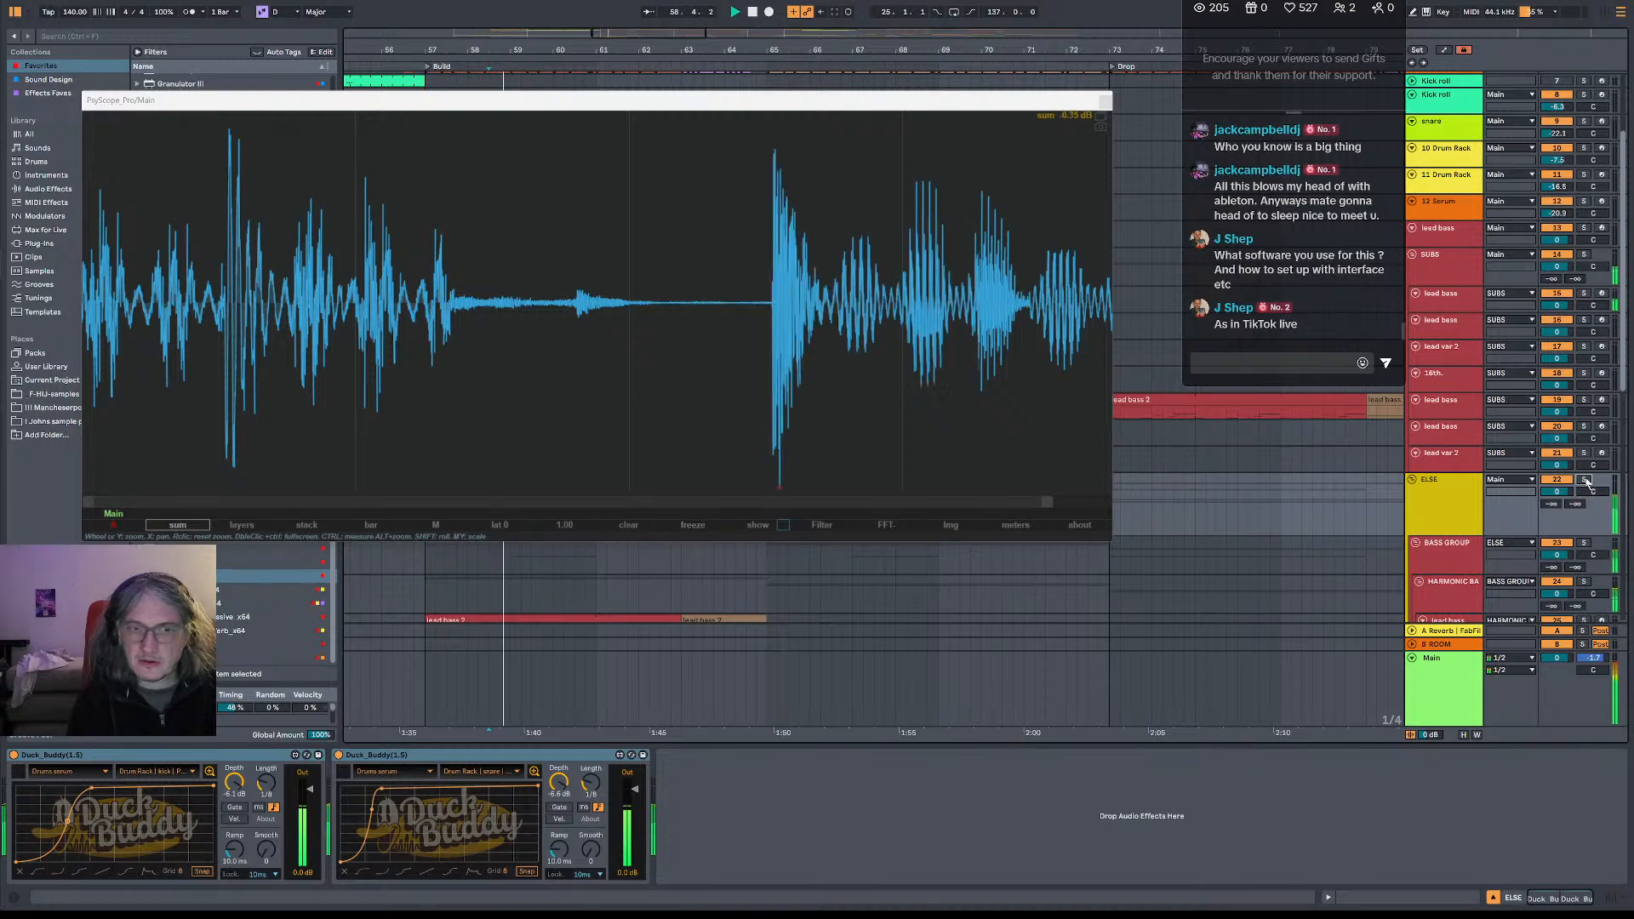
{"action": "left_click", "coordinate": [1585, 255]}
{"action": "scroll", "coordinate": [1586, 134], "scroll_direction": "up", "scroll_amount": 2}
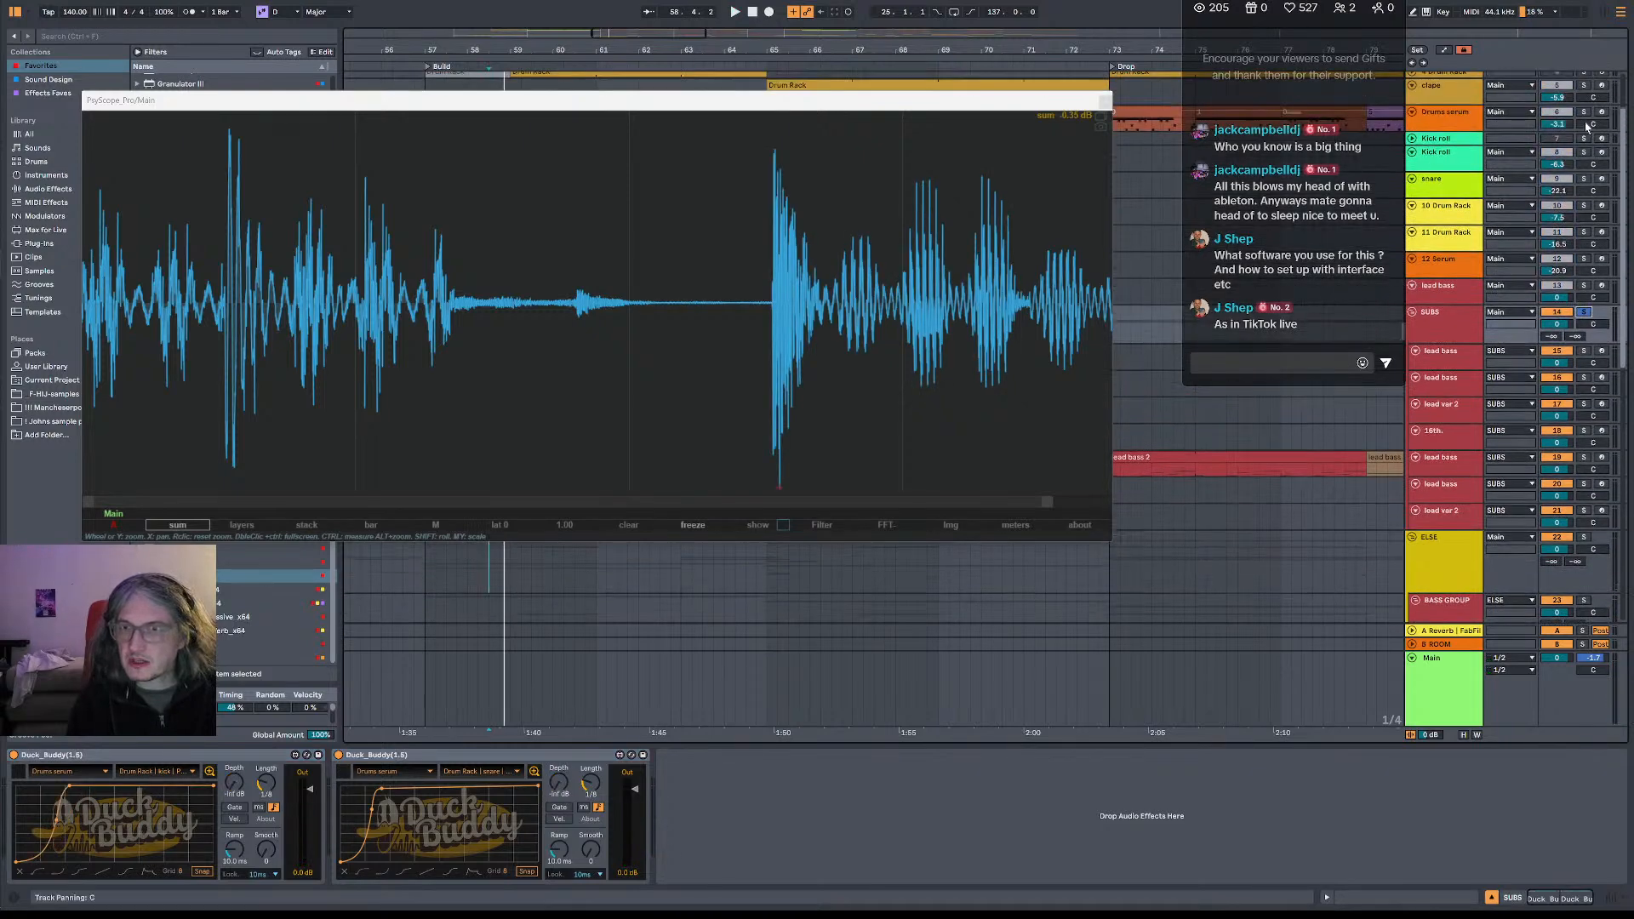
{"action": "left_click", "coordinate": [1584, 112]}
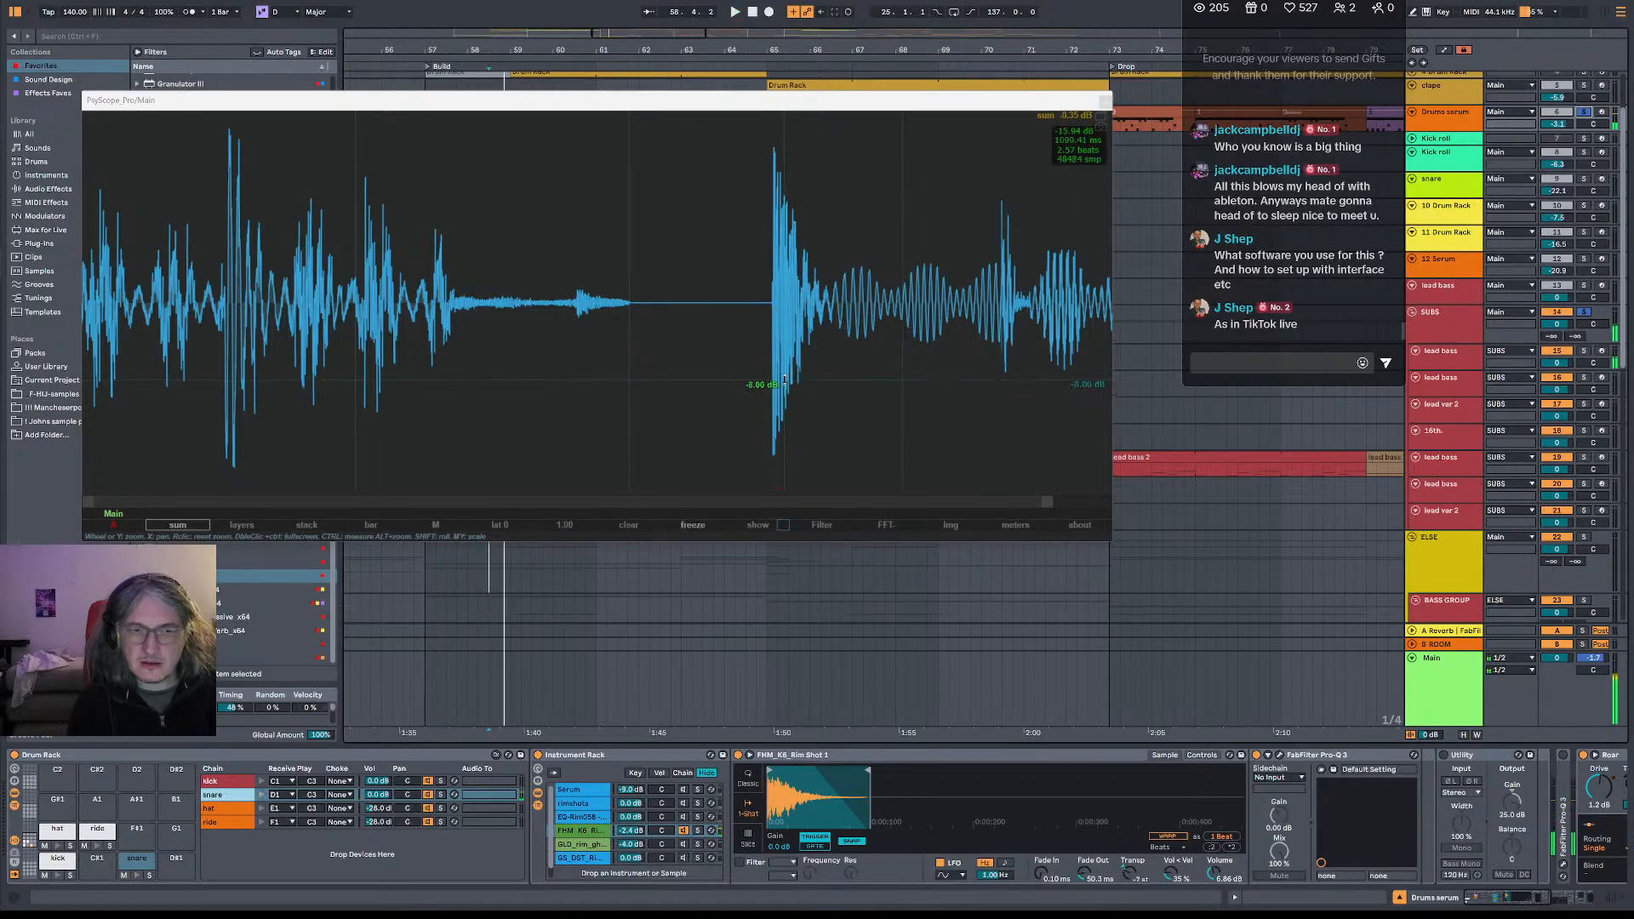
{"action": "left_click", "coordinate": [1586, 538]}
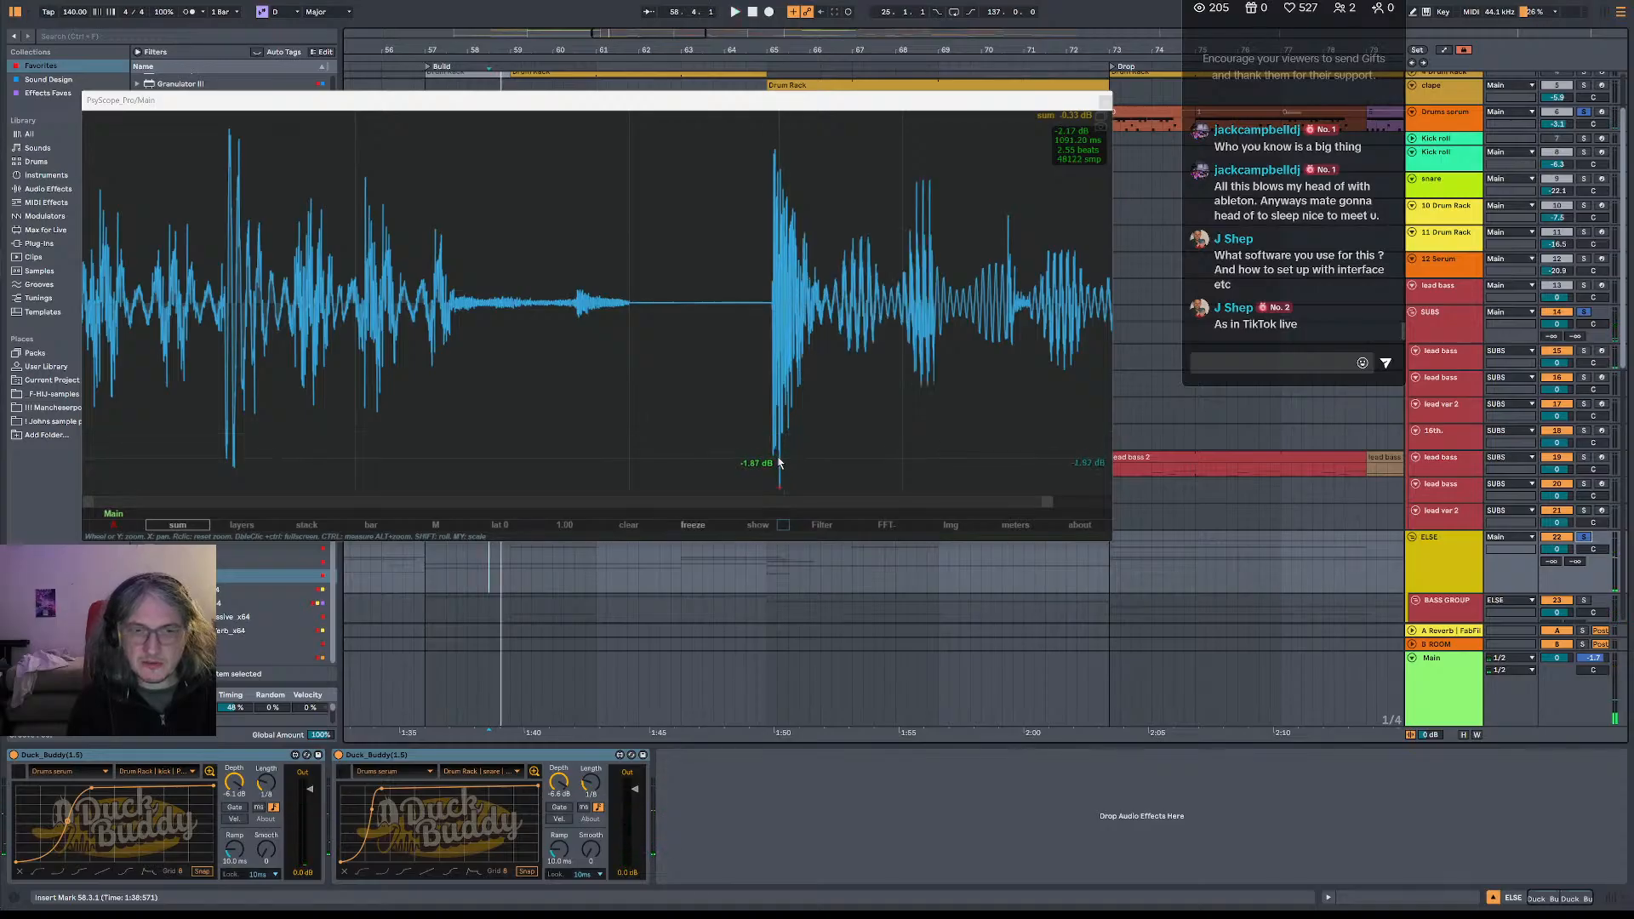
- Show the HARMONIC BASS devices and toggle the second FabFilter Pro-Q 3 and SurferEQ while comparing the snare region in PsyScope
{"action": "scroll", "coordinate": [770, 459], "scroll_direction": "up", "scroll_amount": 5}
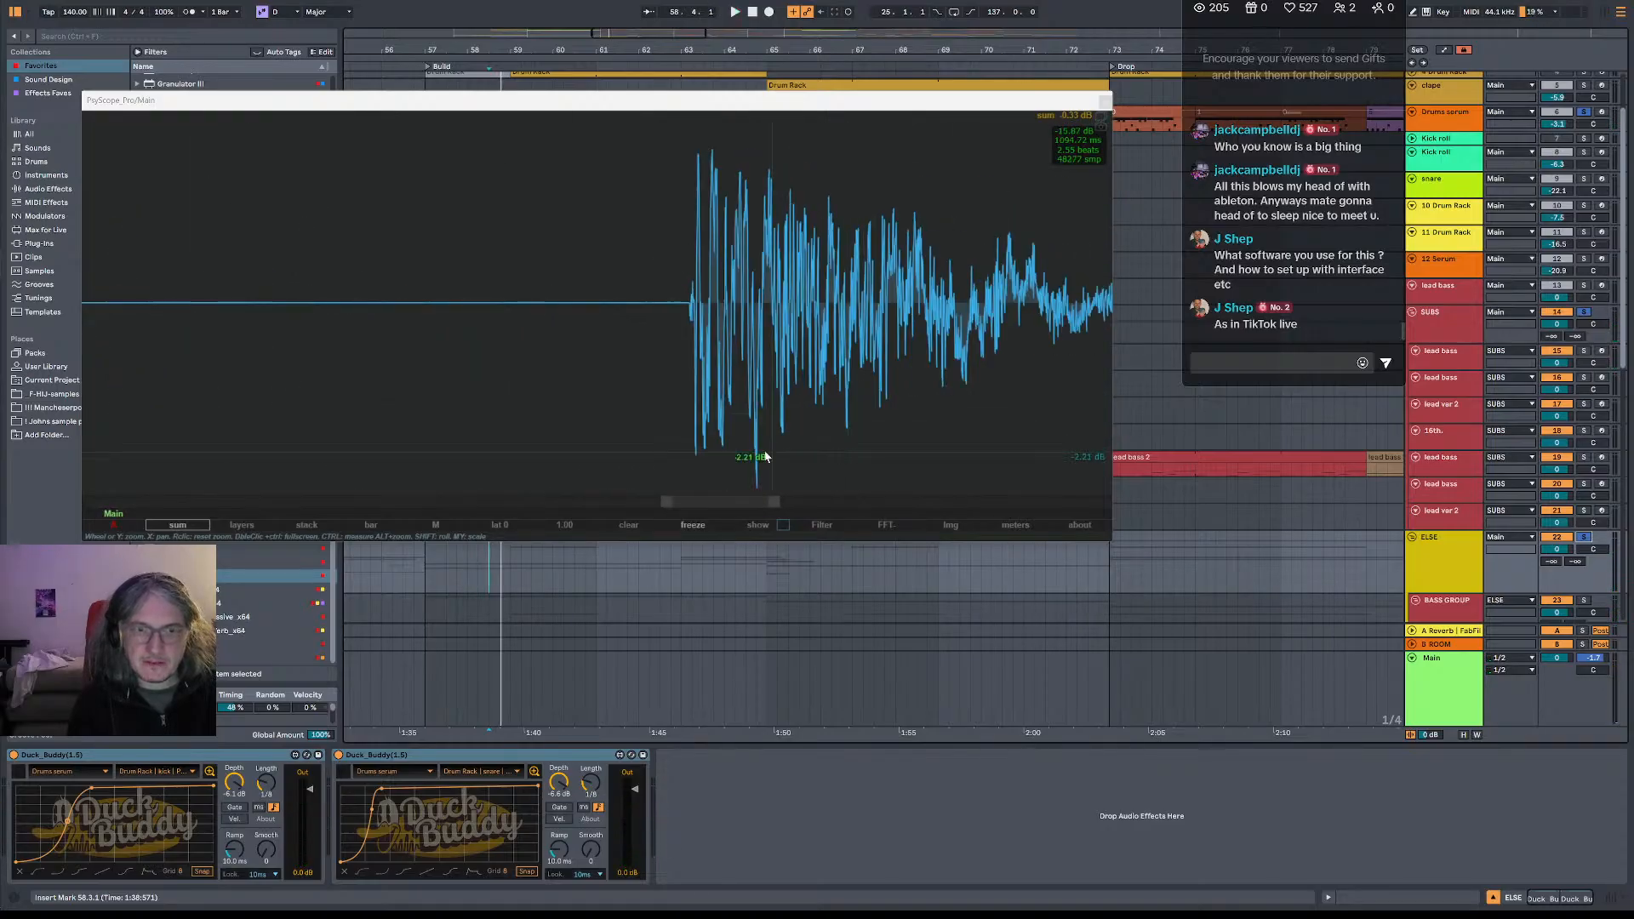
{"action": "scroll", "coordinate": [764, 457], "scroll_direction": "up", "scroll_amount": 5}
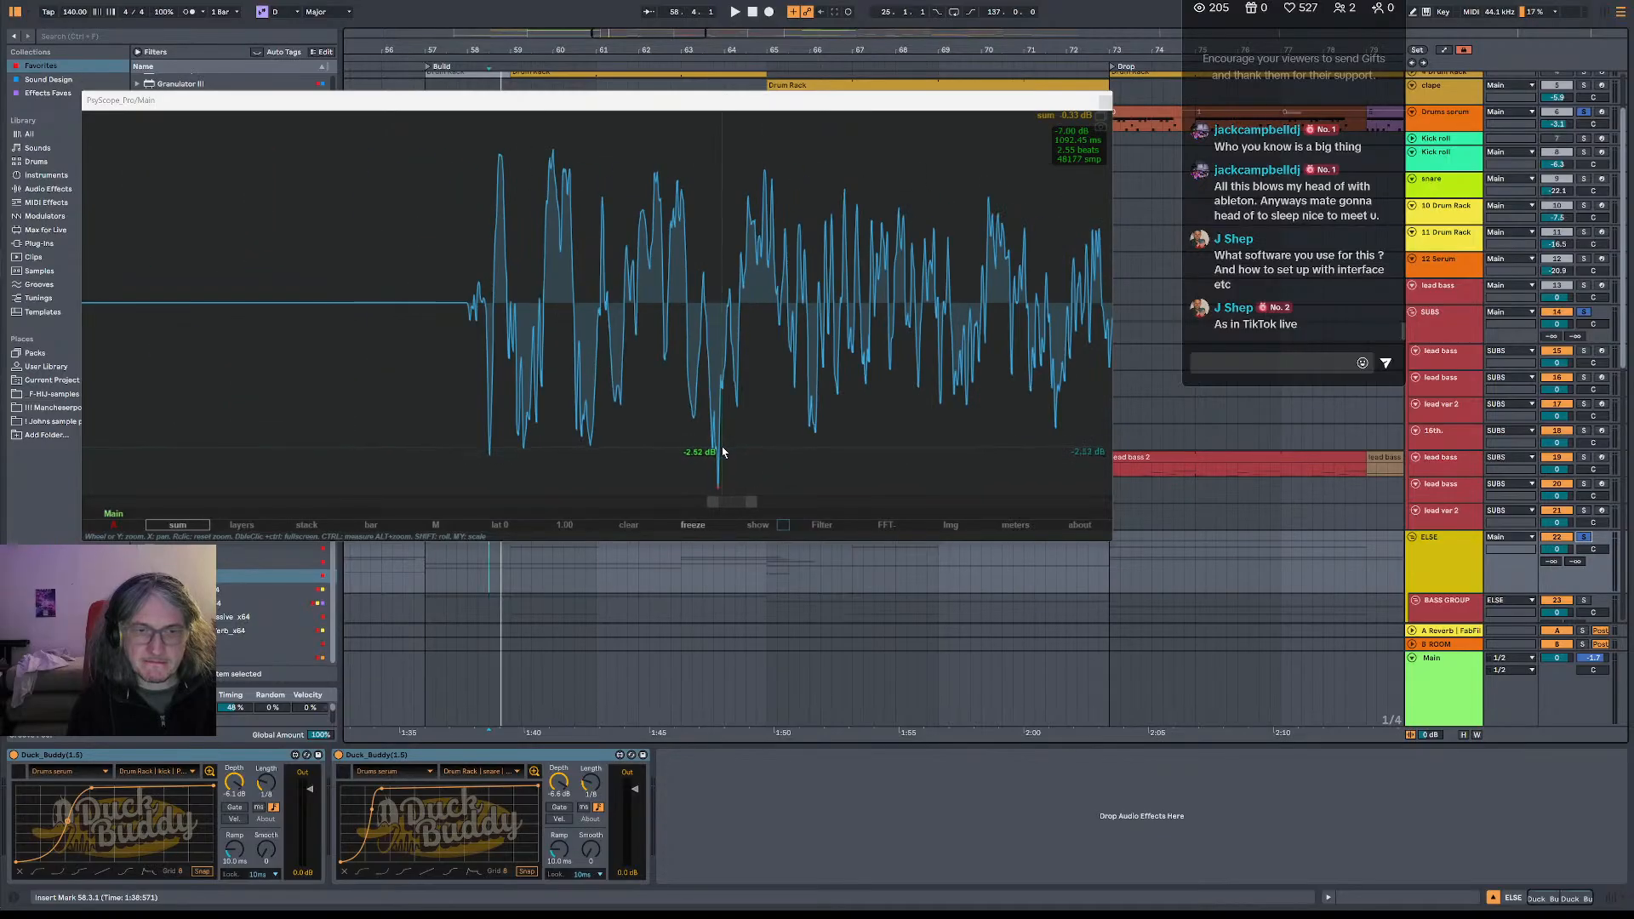
{"action": "scroll", "coordinate": [1453, 569], "scroll_direction": "down", "scroll_amount": 2}
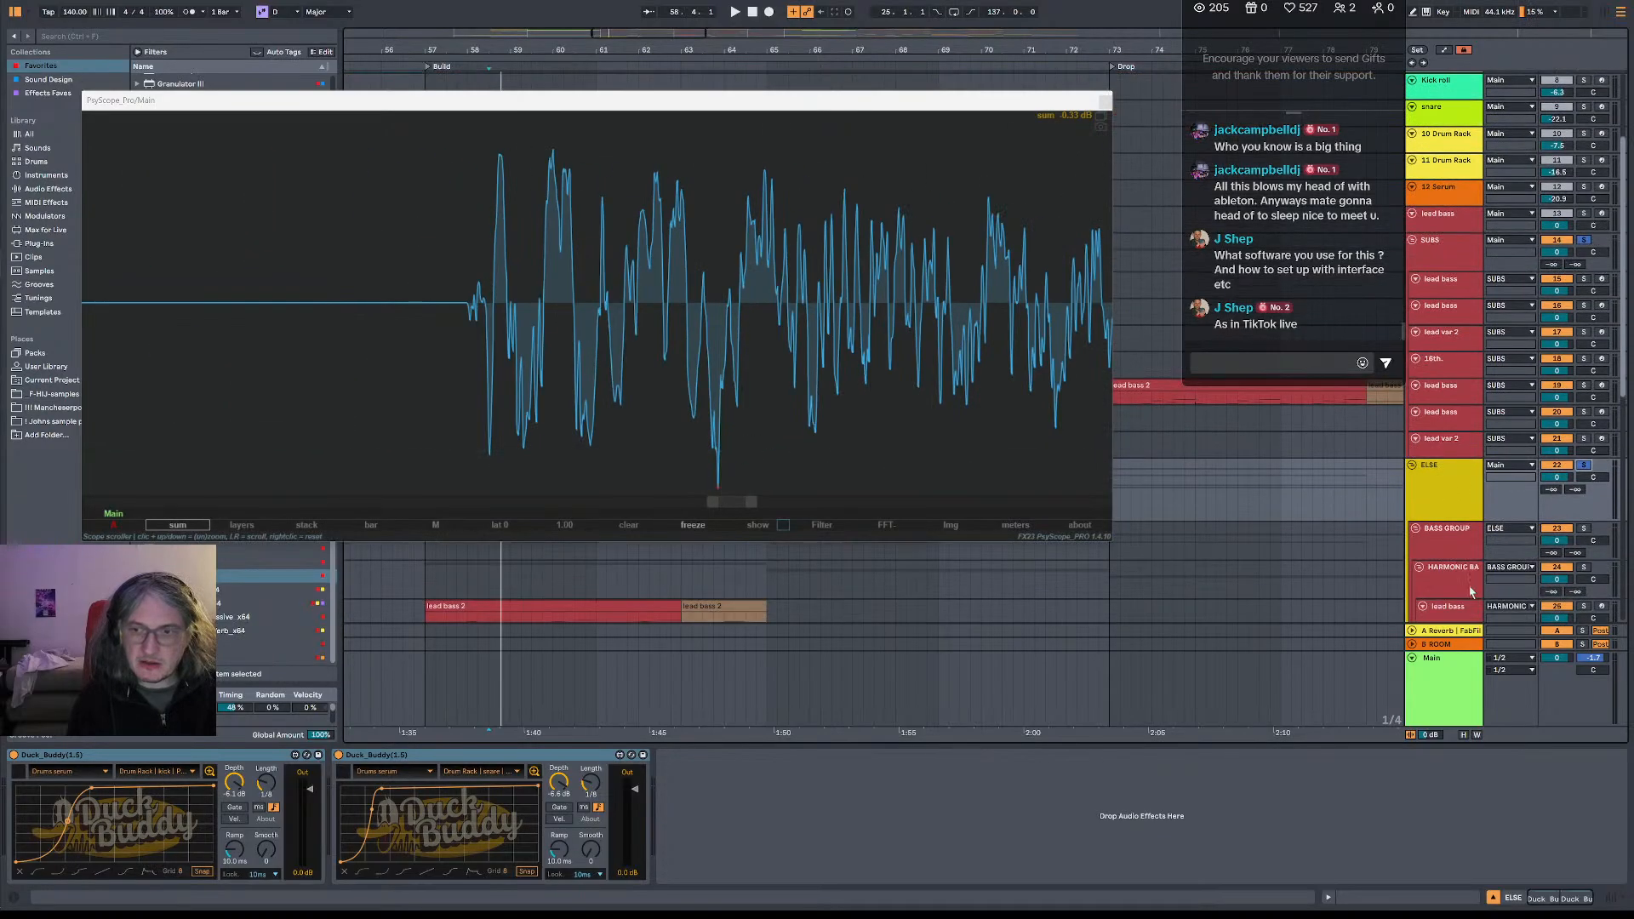
{"action": "left_click", "coordinate": [1468, 587]}
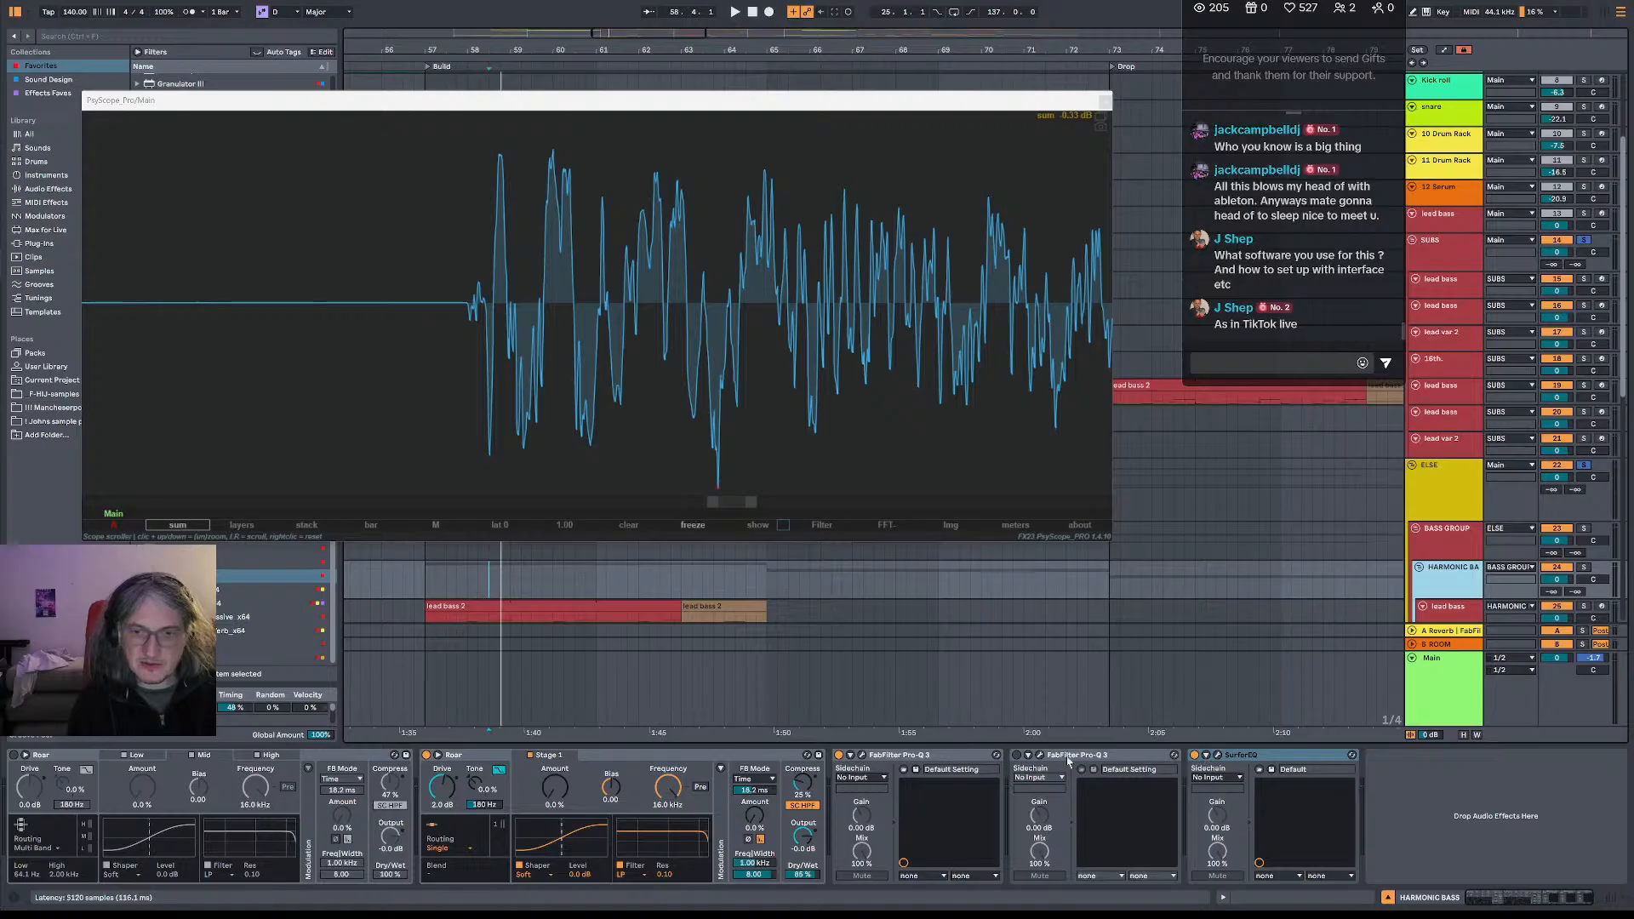
{"action": "left_click", "coordinate": [1017, 755]}
{"action": "key", "text": "space"}
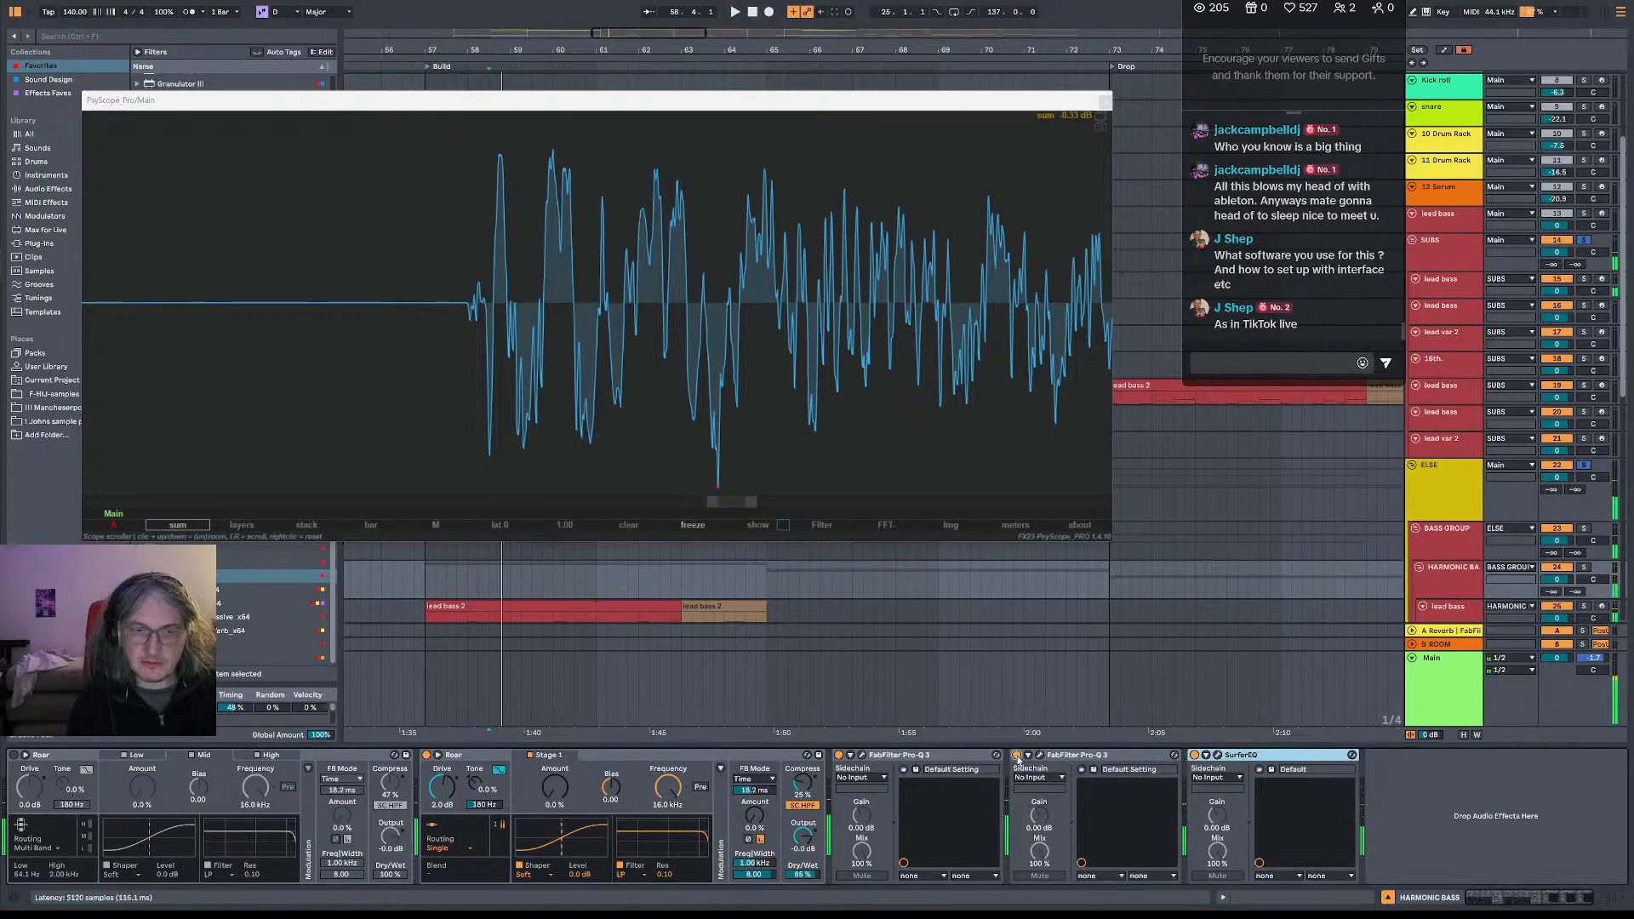
{"action": "left_click", "coordinate": [1195, 756]}
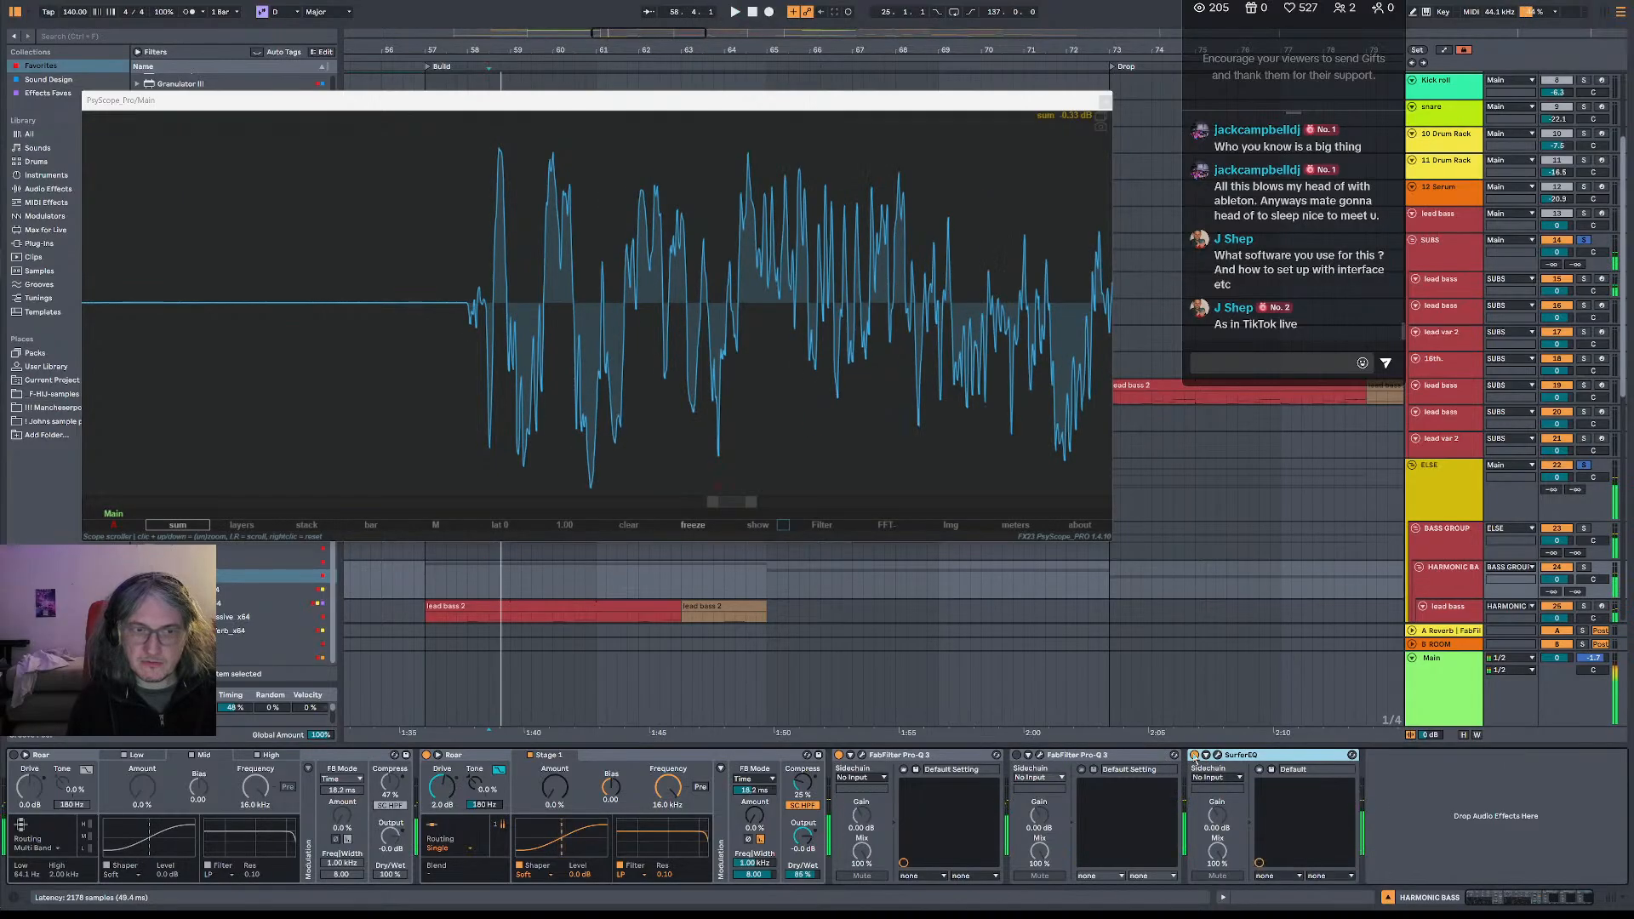
{"action": "key", "text": "space"}
{"action": "key", "text": "space"}
- Open SurferEQ on HARMONIC BASS, set its surfing low-cut filter to 4.00 times the tracked pitch, and play the bass
{"action": "left_click", "coordinate": [1217, 755]}
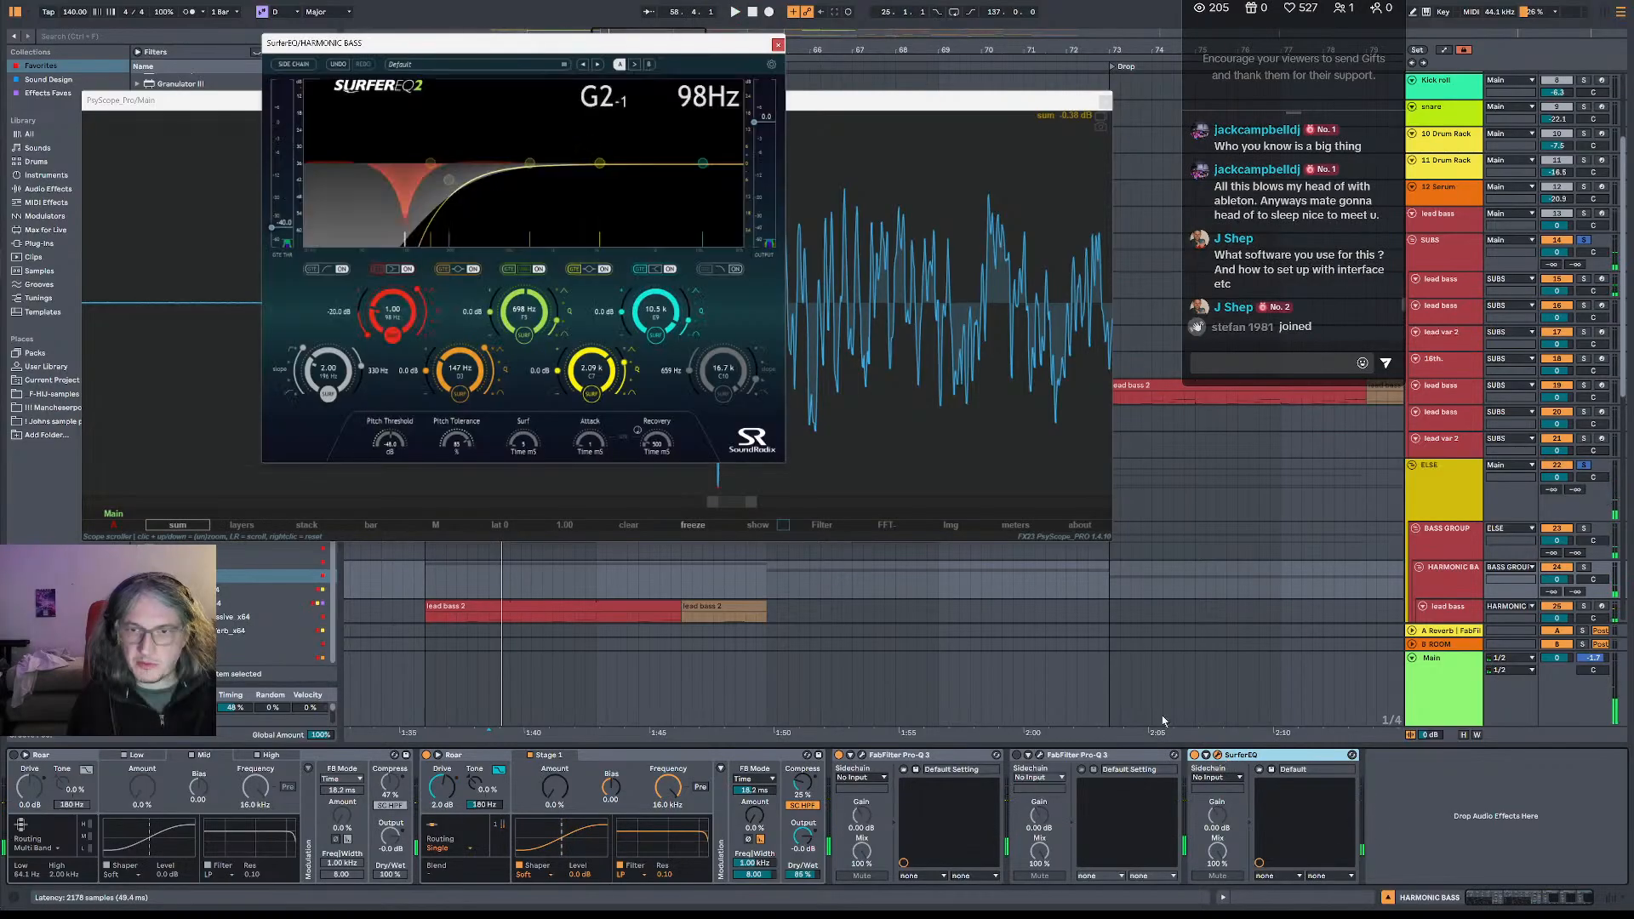
{"action": "left_click_drag", "start_coordinate": [513, 40], "coordinate": [280, 19]}
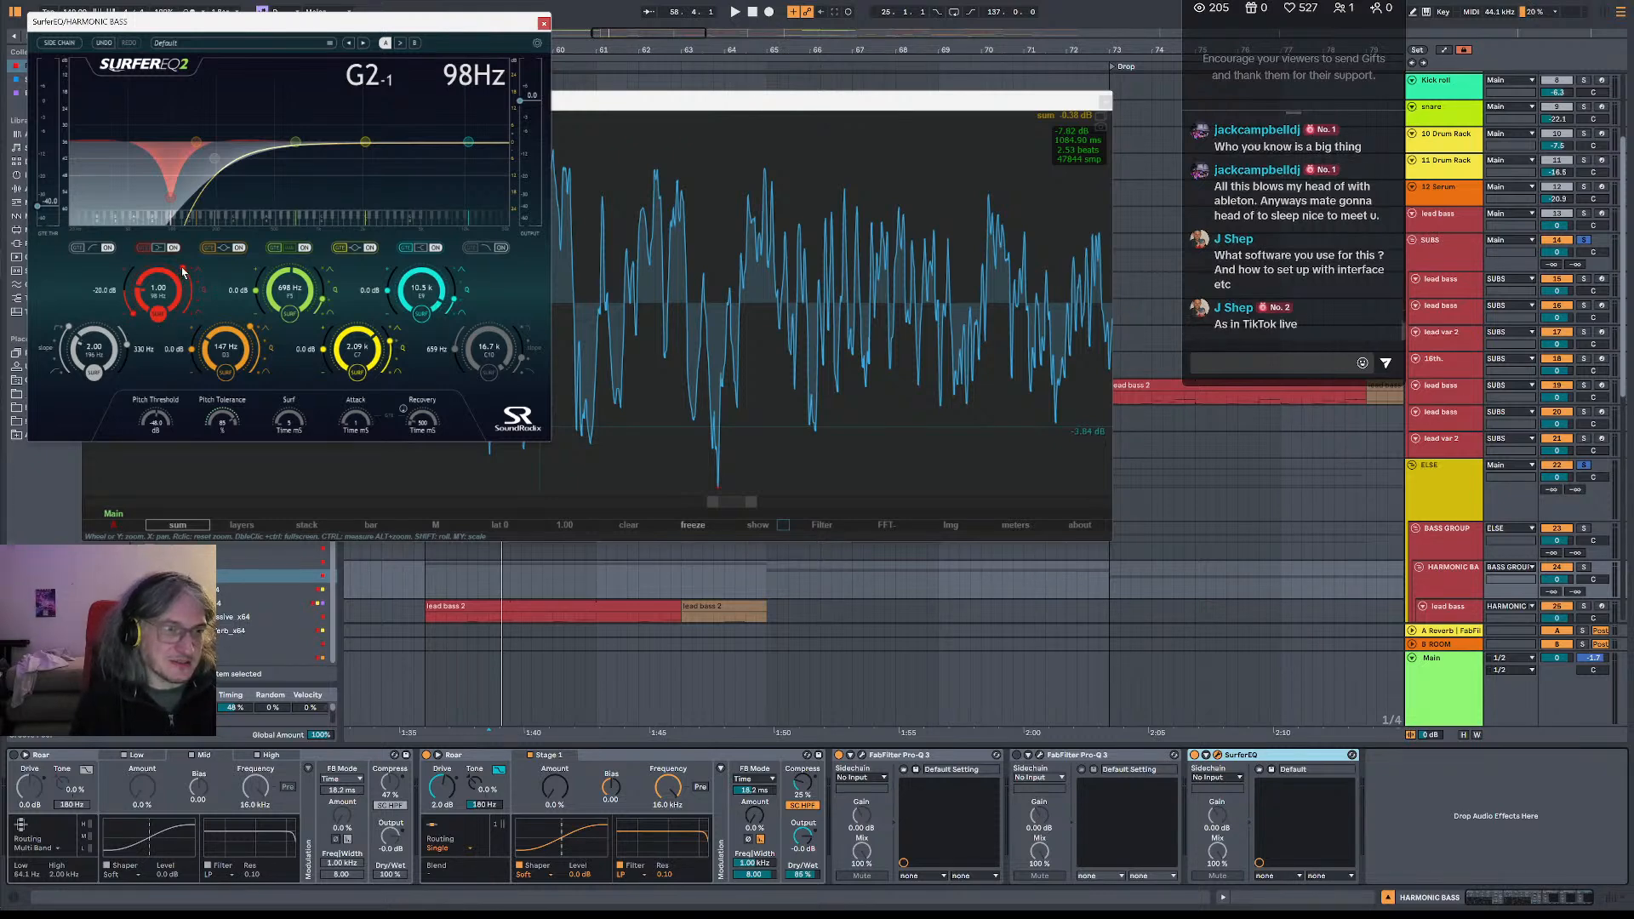
{"action": "key", "text": "space"}
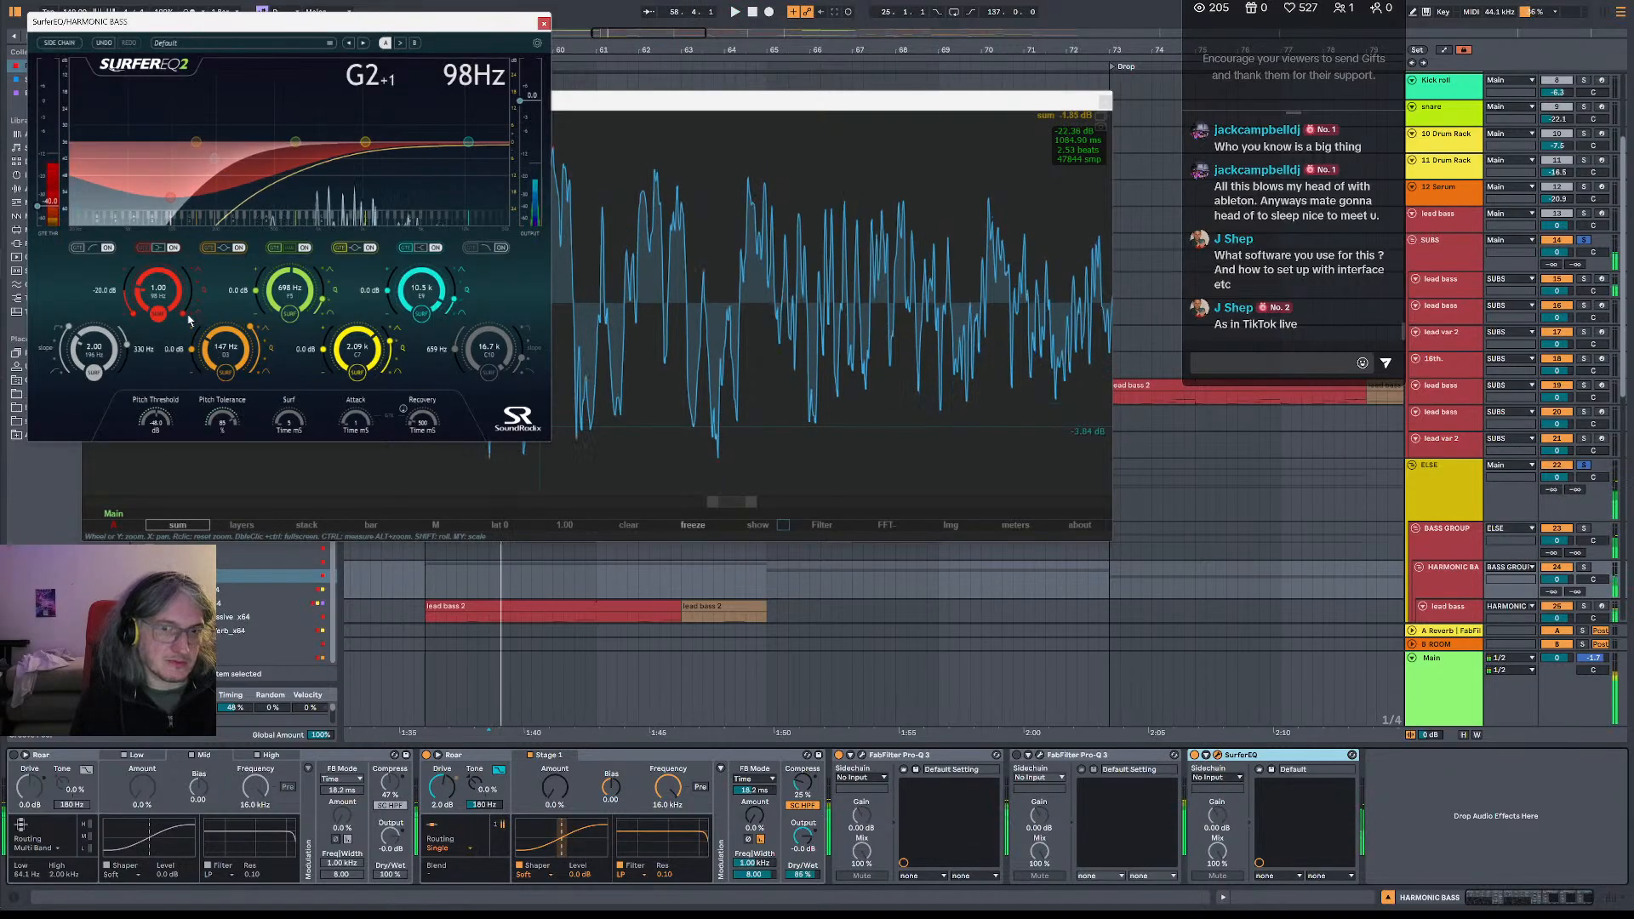
{"action": "key", "text": "space"}
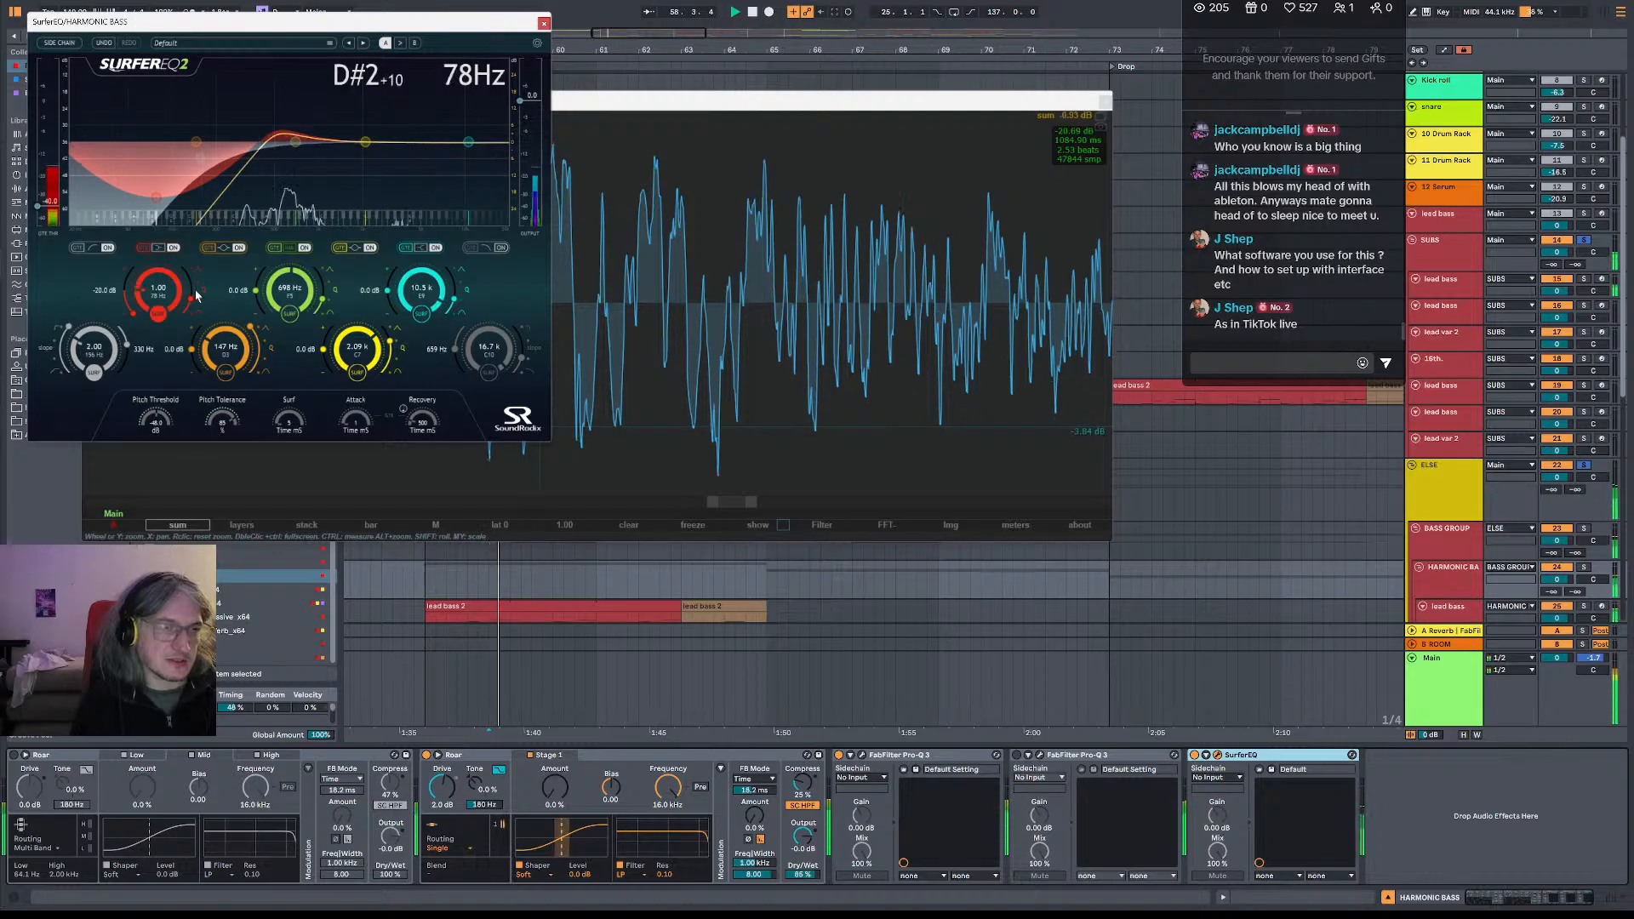
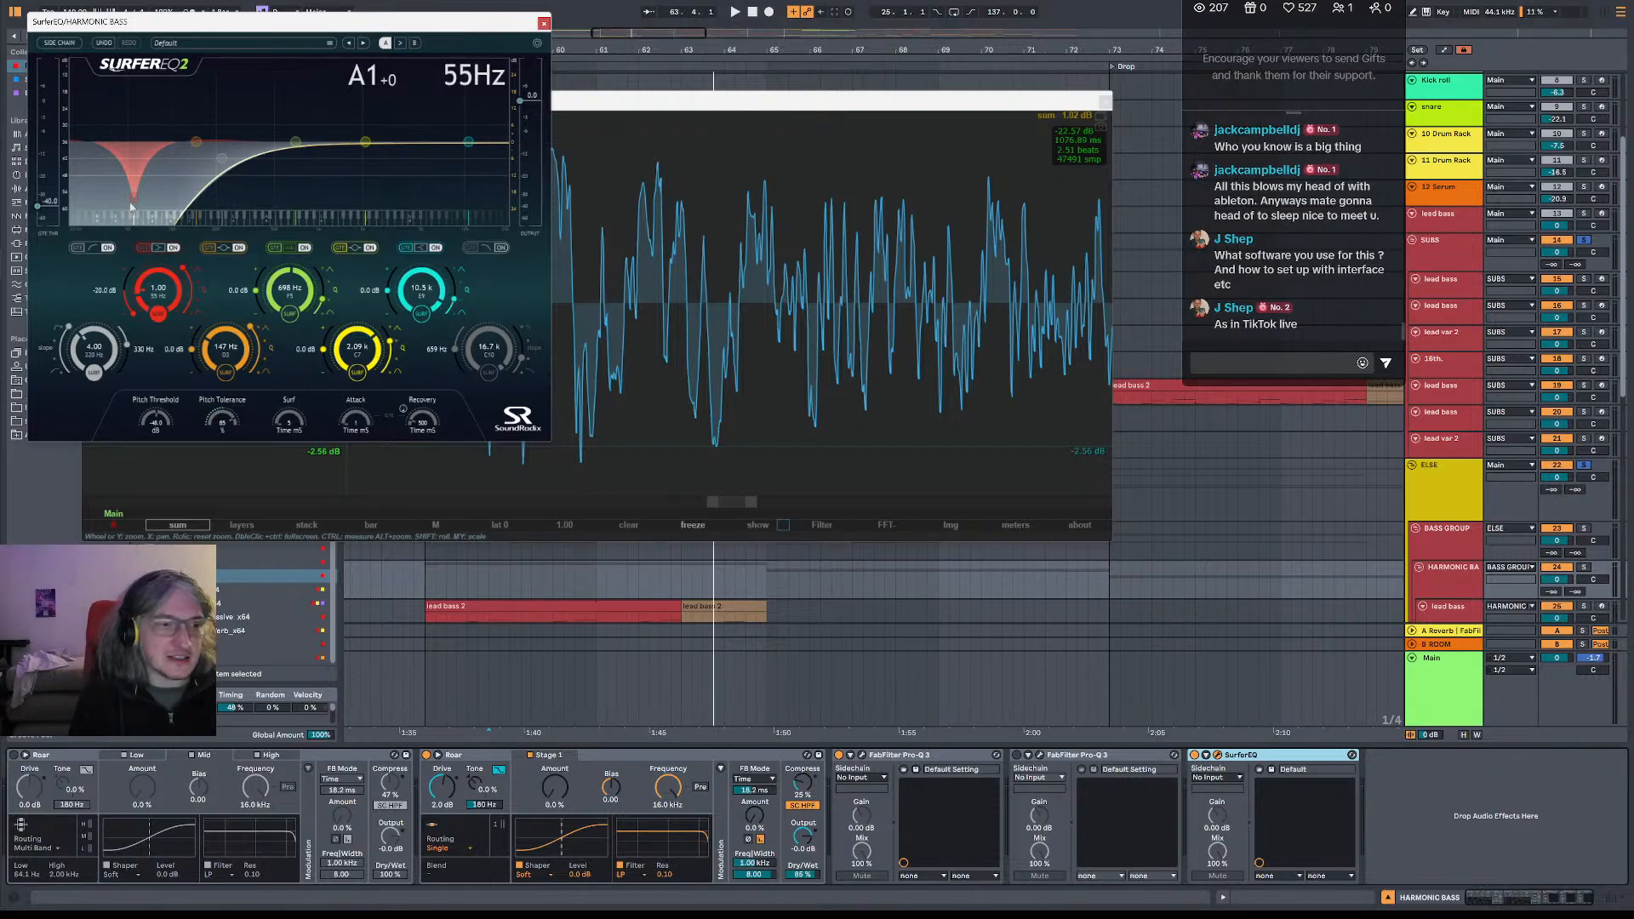
{"action": "key", "text": "space"}
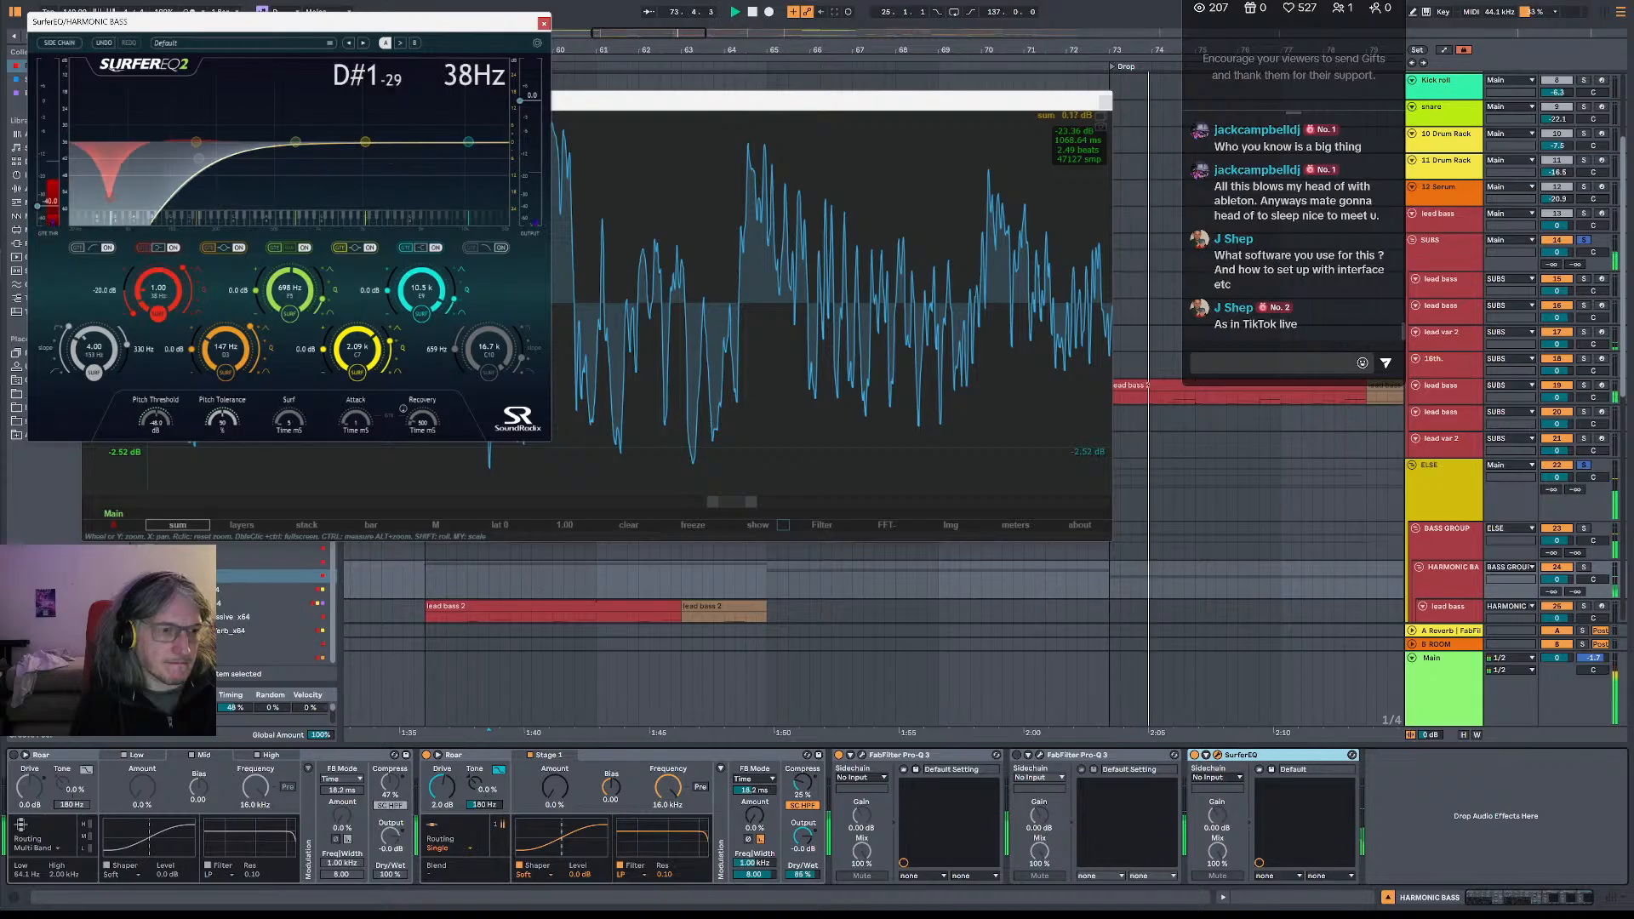
- Raise SurferEQ's Pitch Threshold and lower its Pitch Tolerance, checking the tracked filters and PsyScope waveform during playback
{"action": "left_click_drag", "start_coordinate": [168, 427], "coordinate": [156, 379]}
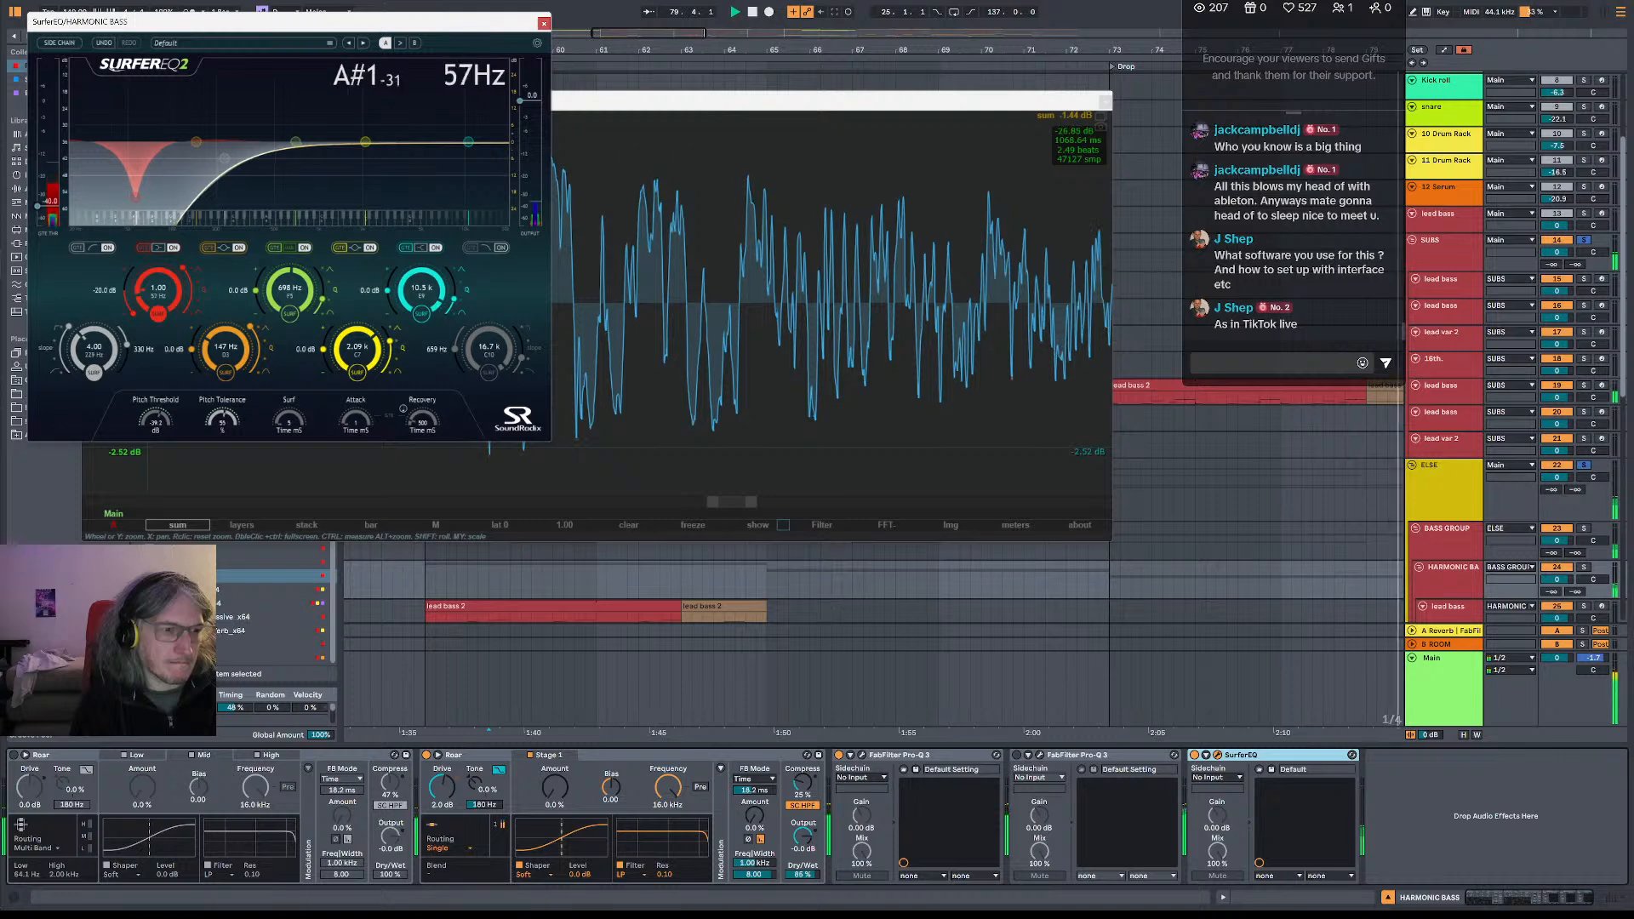
{"action": "left_click_drag", "start_coordinate": [223, 420], "coordinate": [223, 409]}
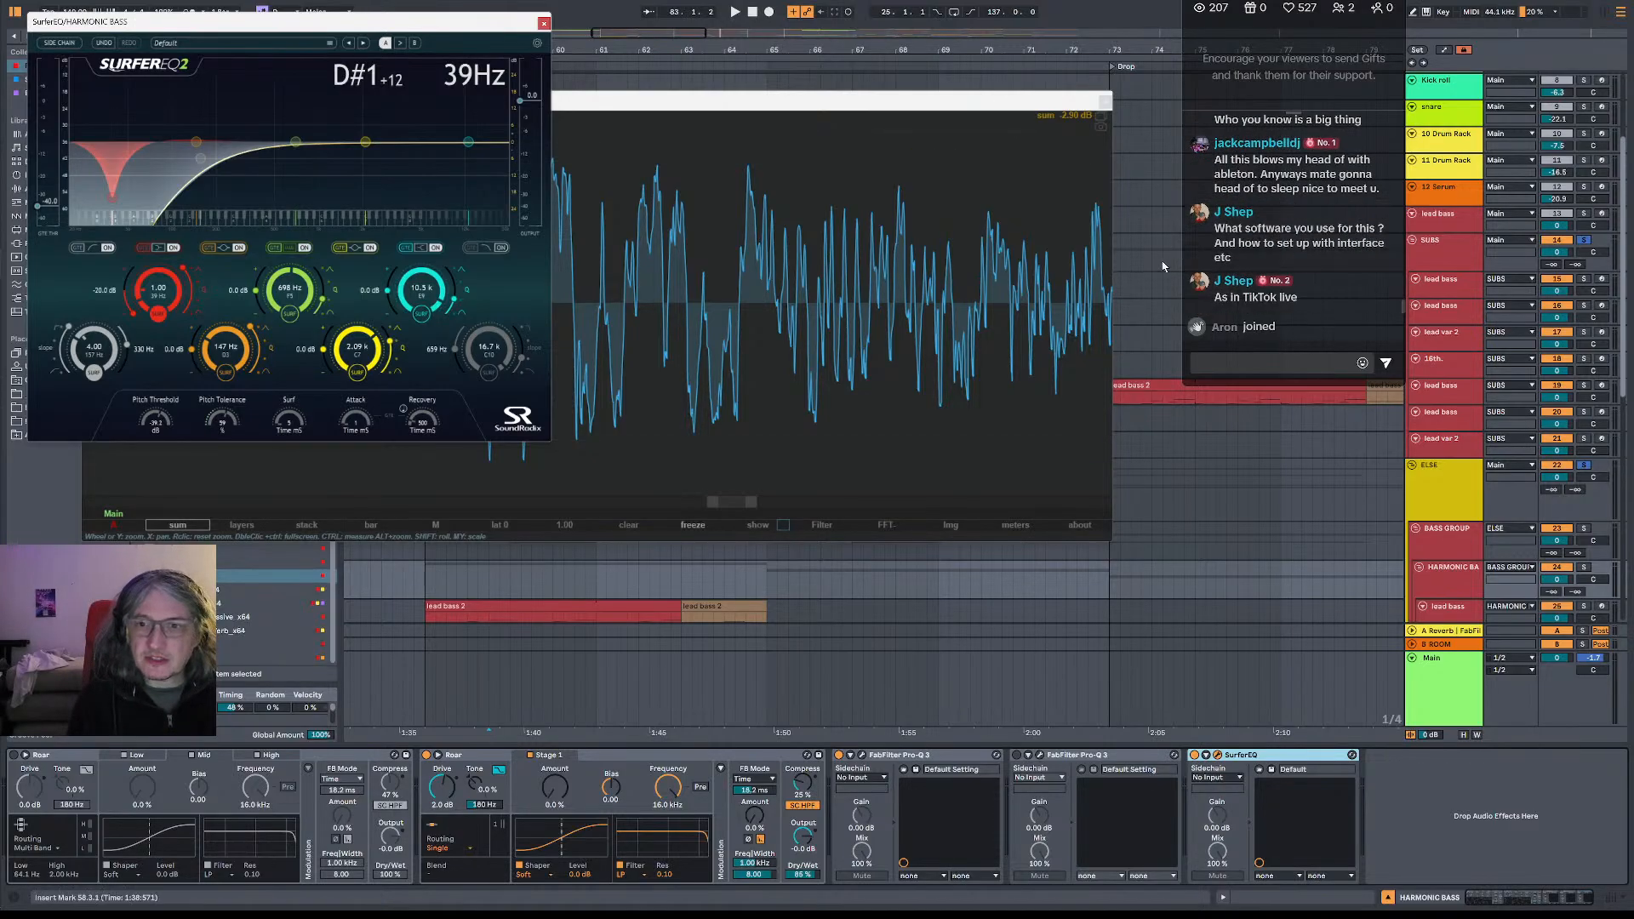
{"action": "scroll", "coordinate": [1328, 239], "scroll_direction": "up", "scroll_amount": 1}
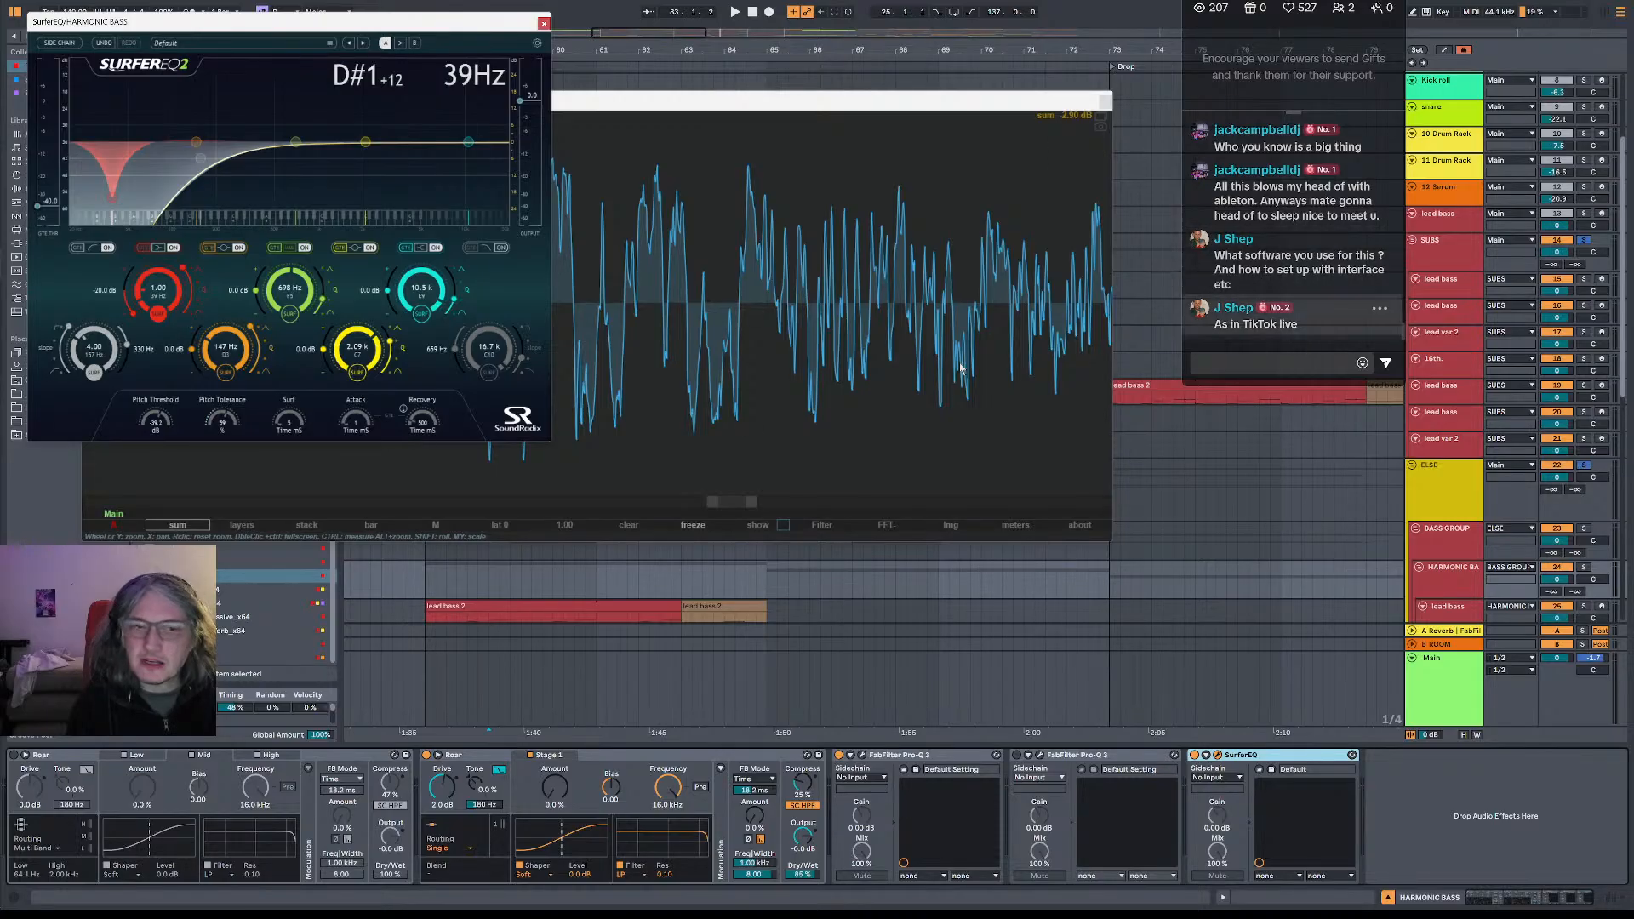
{"action": "key", "text": "space"}
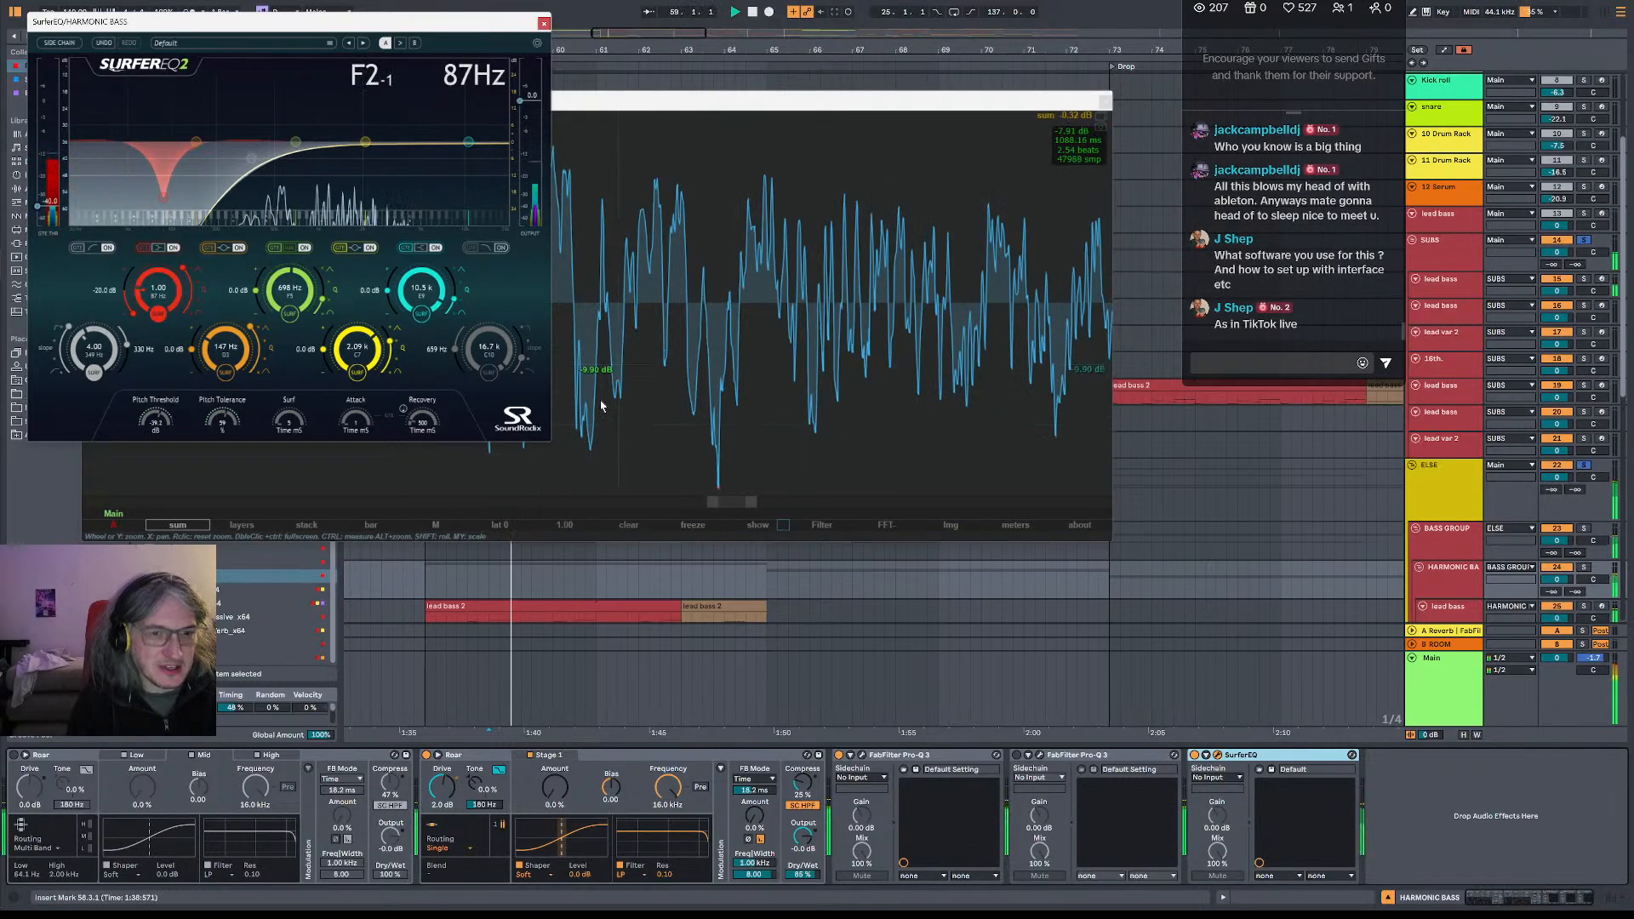
{"action": "key", "text": "space"}
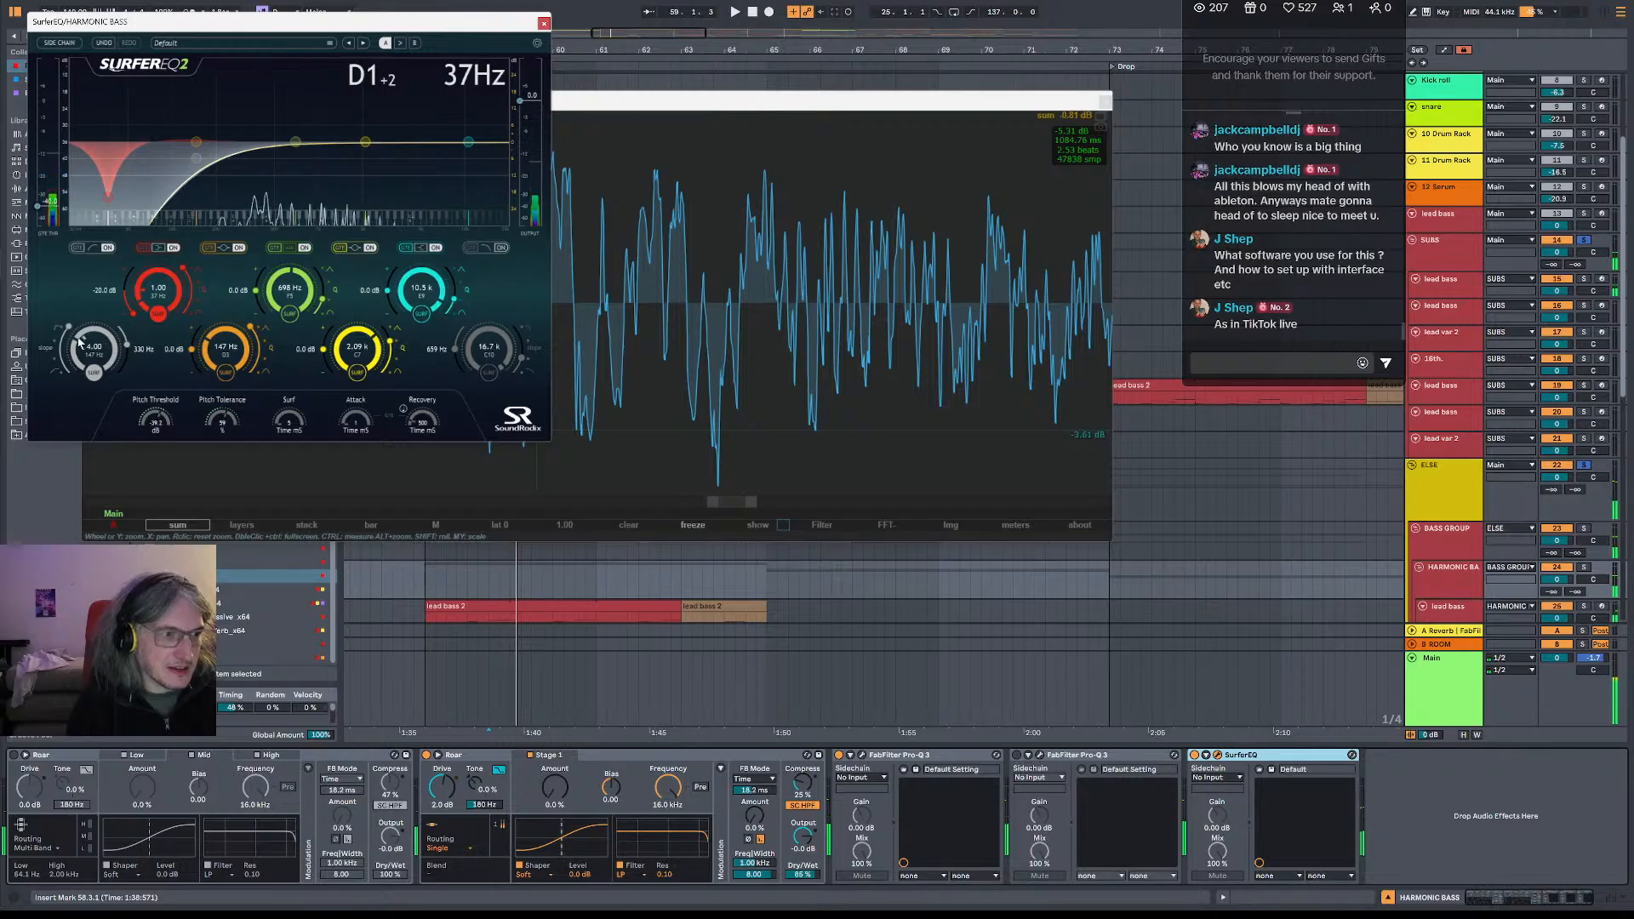
- Set SurferEQ's surfing low-cut filter to 2.00, close the plug-in, and play the result in a wider PsyScope view
{"action": "left_click_drag", "start_coordinate": [80, 337], "coordinate": [75, 344]}
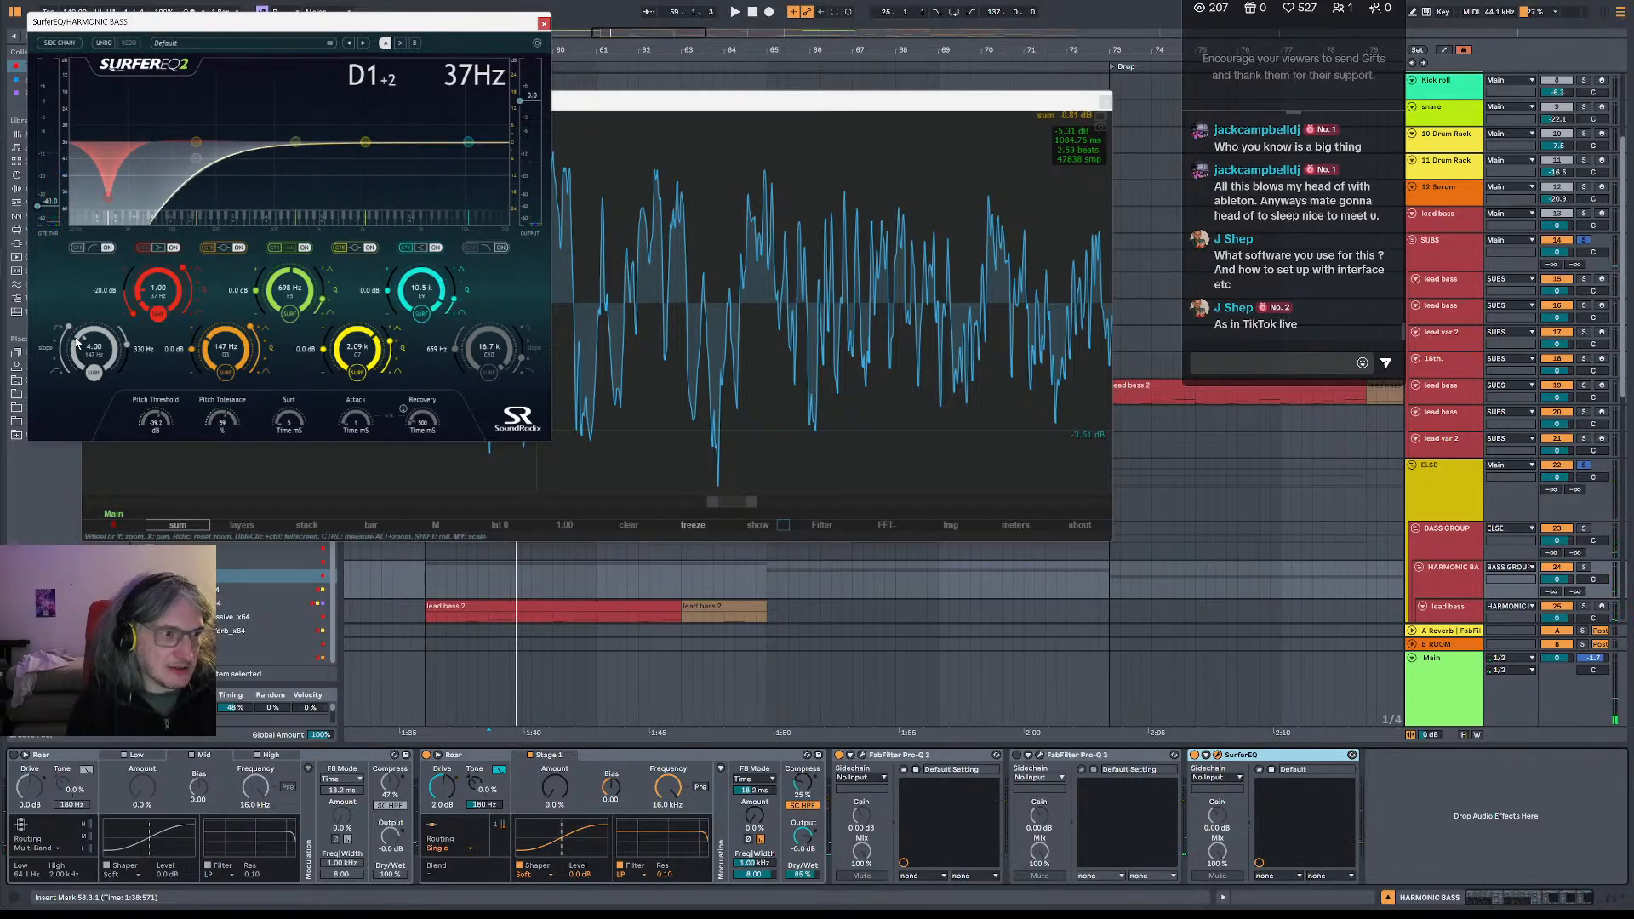
{"action": "key", "text": "space"}
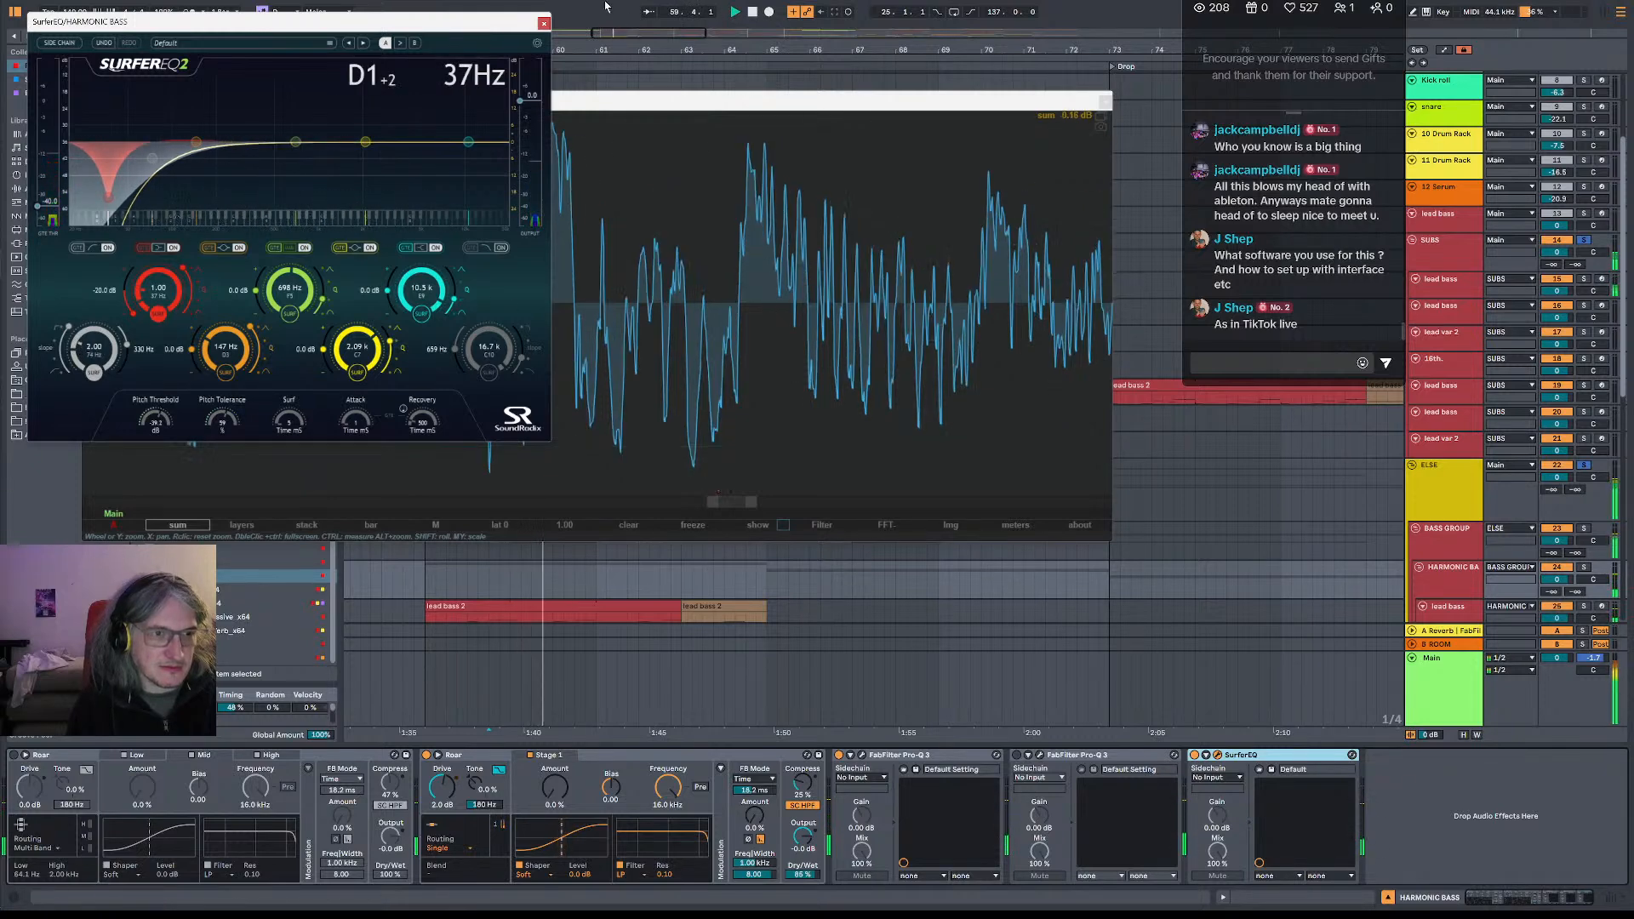
{"action": "key", "text": "space"}
{"action": "left_click", "coordinate": [544, 23]}
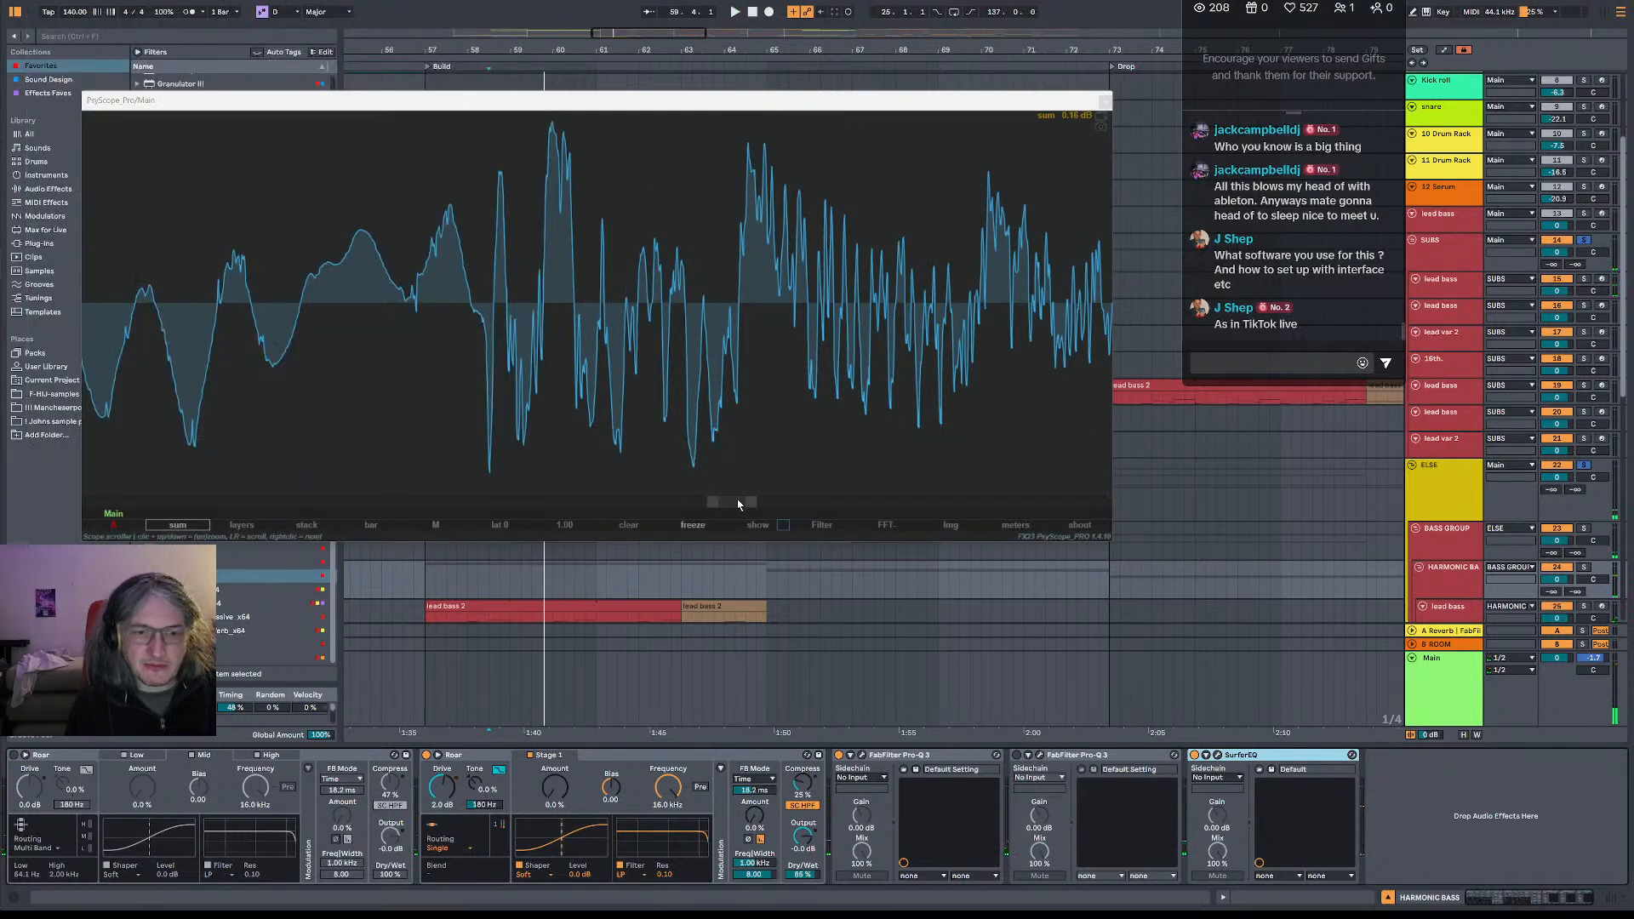
{"action": "key", "text": "space"}
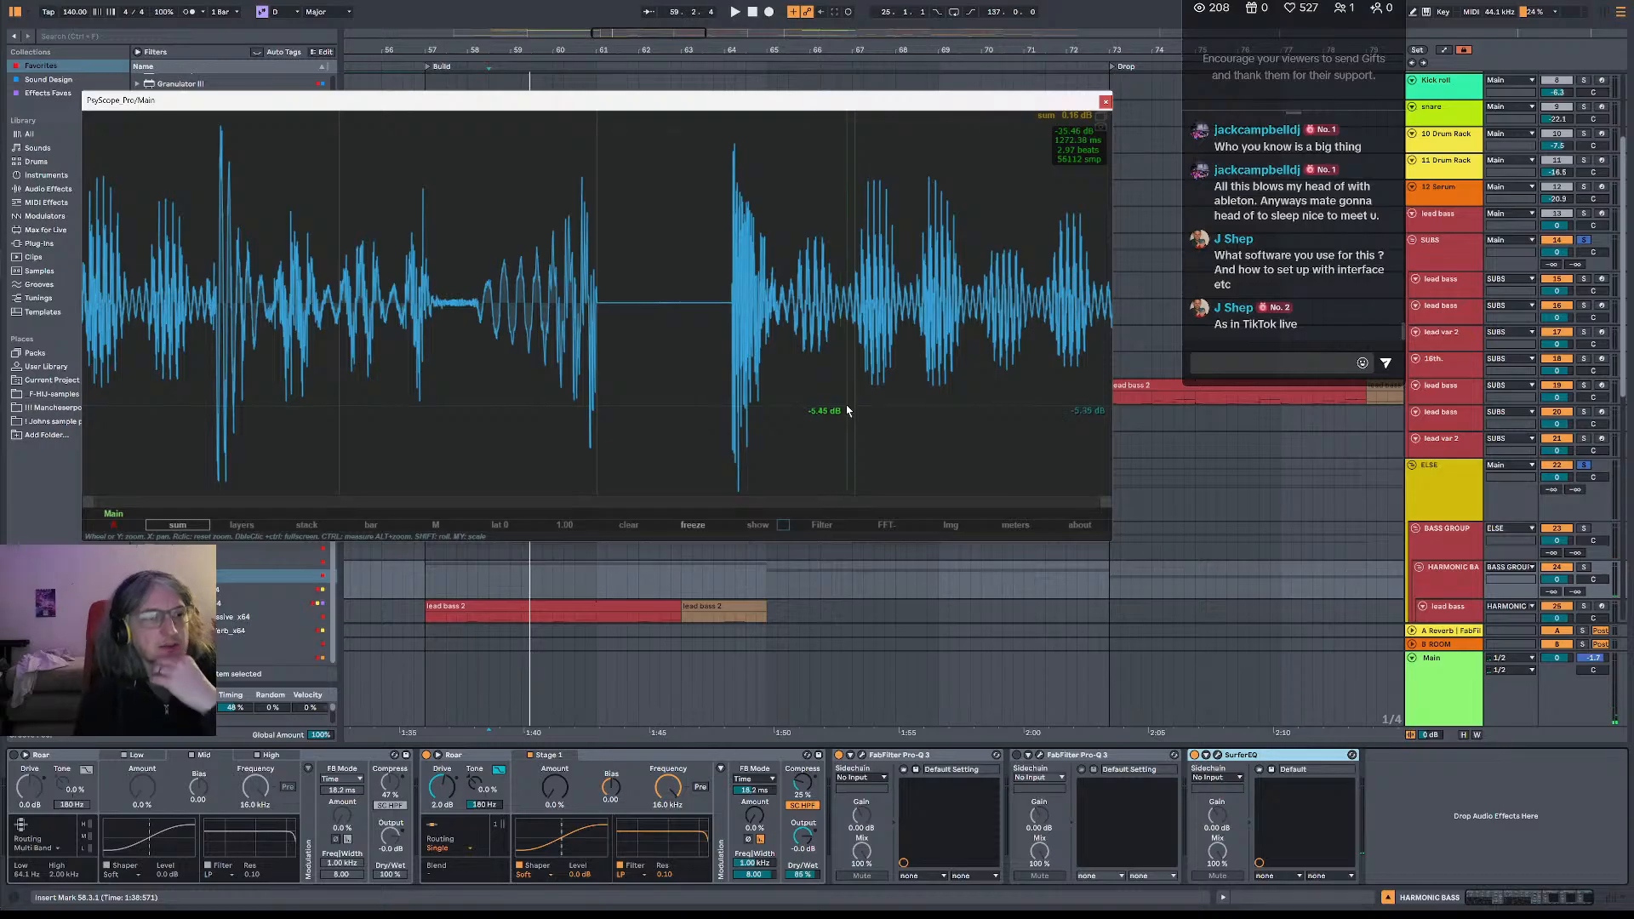
- Show the SUBS group's devices, clear the track solos, and close PsyScope
{"action": "left_click", "coordinate": [1453, 247]}
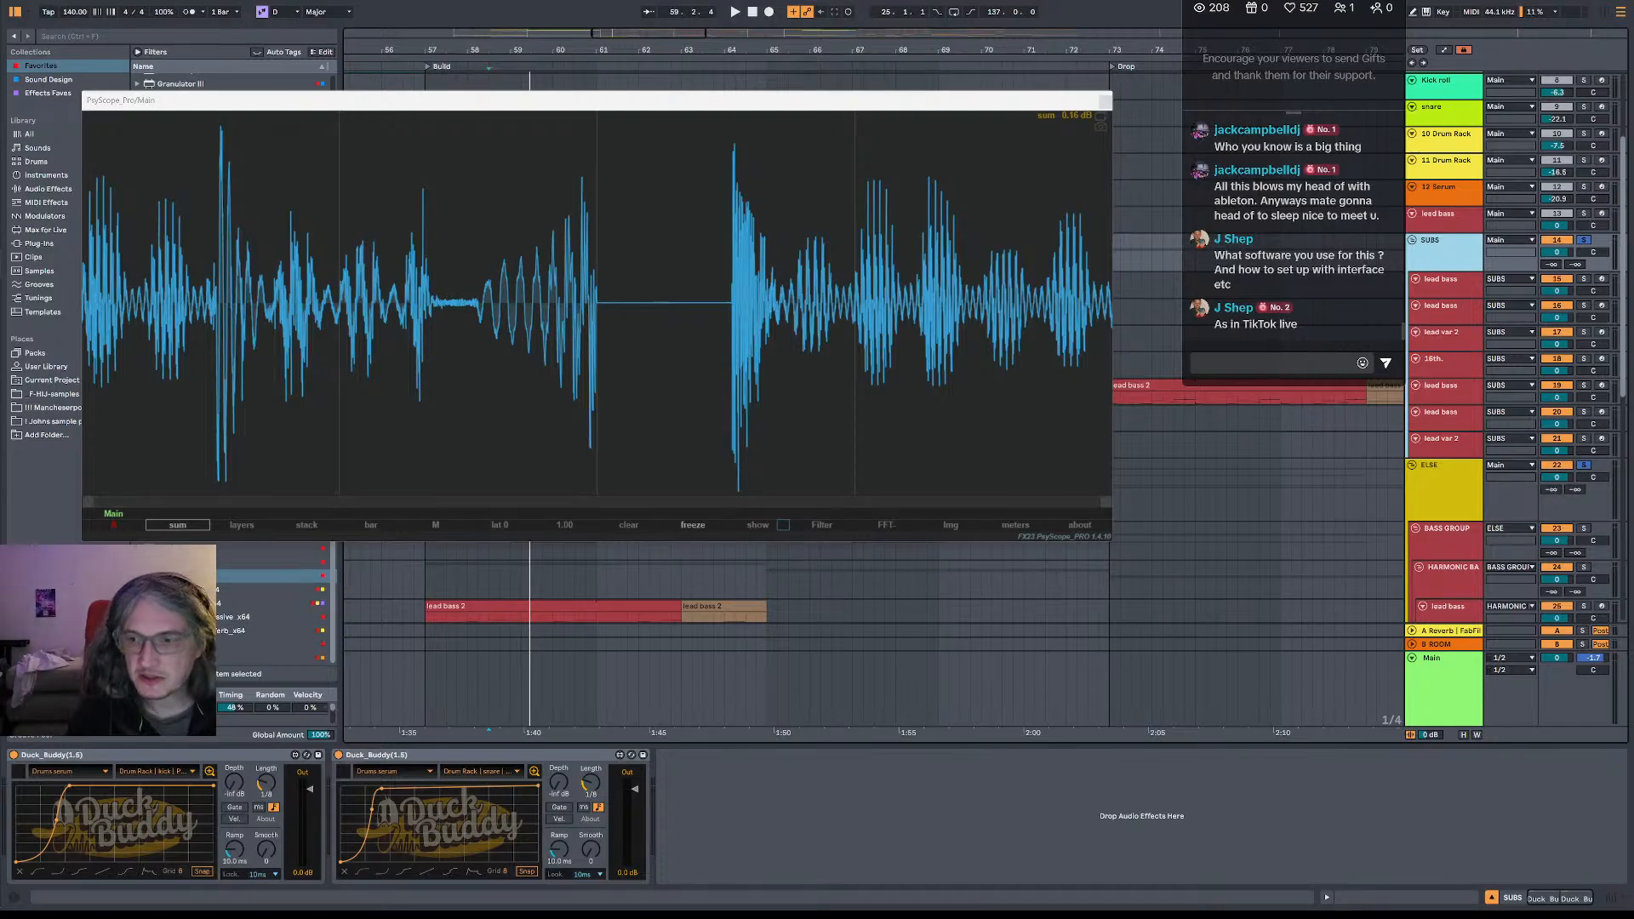
{"action": "left_click", "coordinate": [1585, 466]}
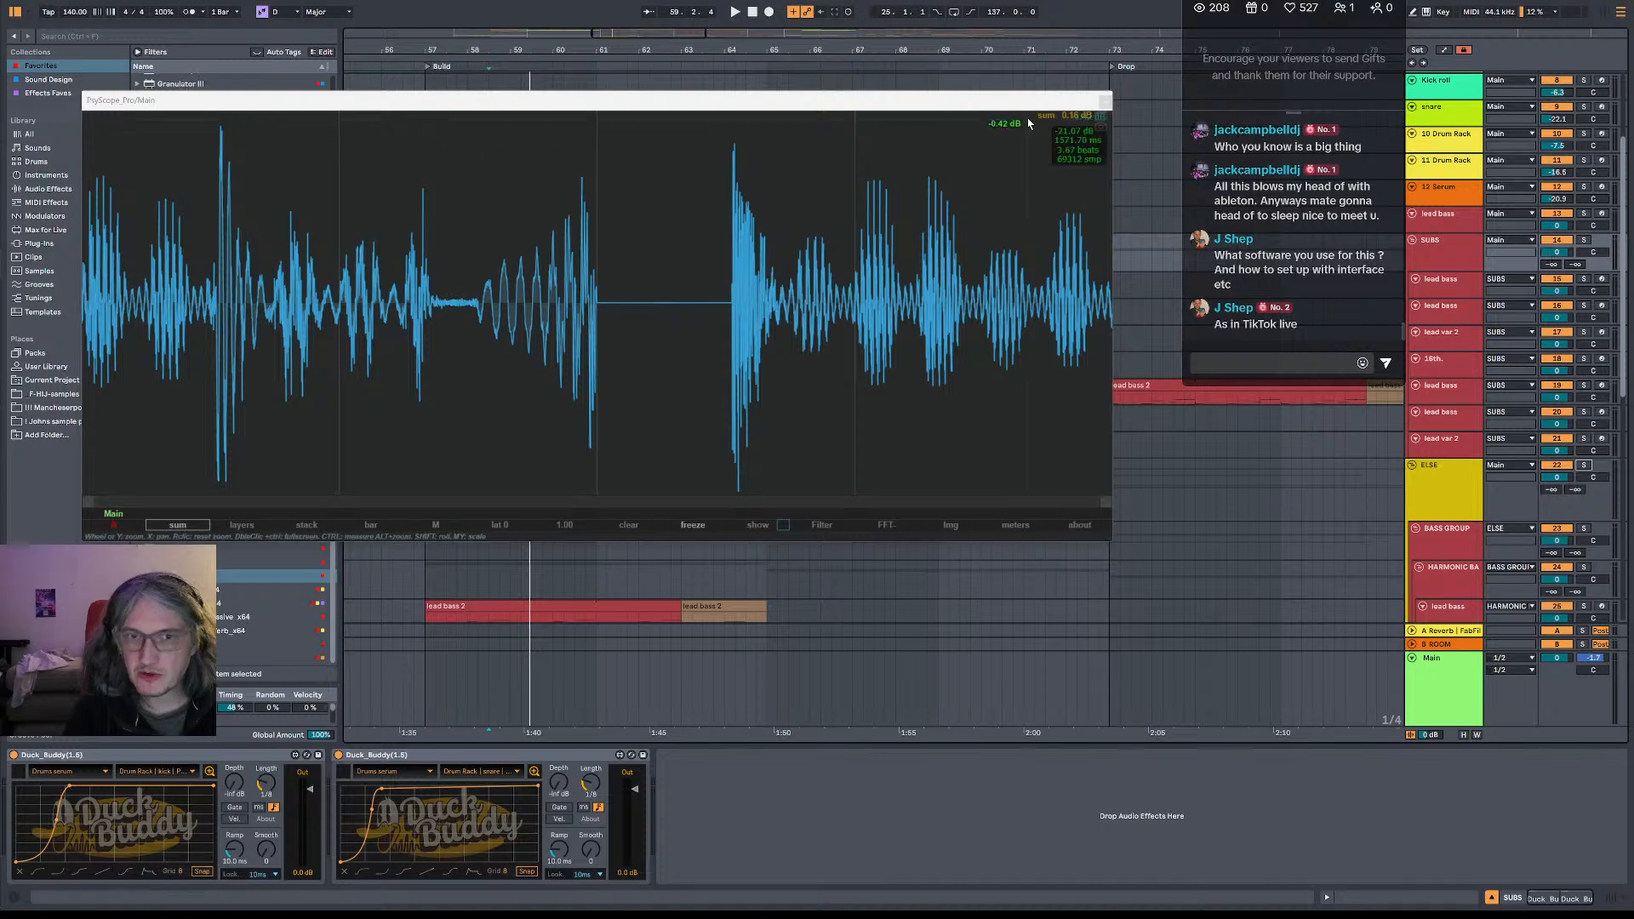
{"action": "left_click", "coordinate": [1104, 102]}
- Play the full mix from 55.1 and switch off both Duck_Buddy devices on SUBS during playback
{"action": "left_click", "coordinate": [428, 257]}
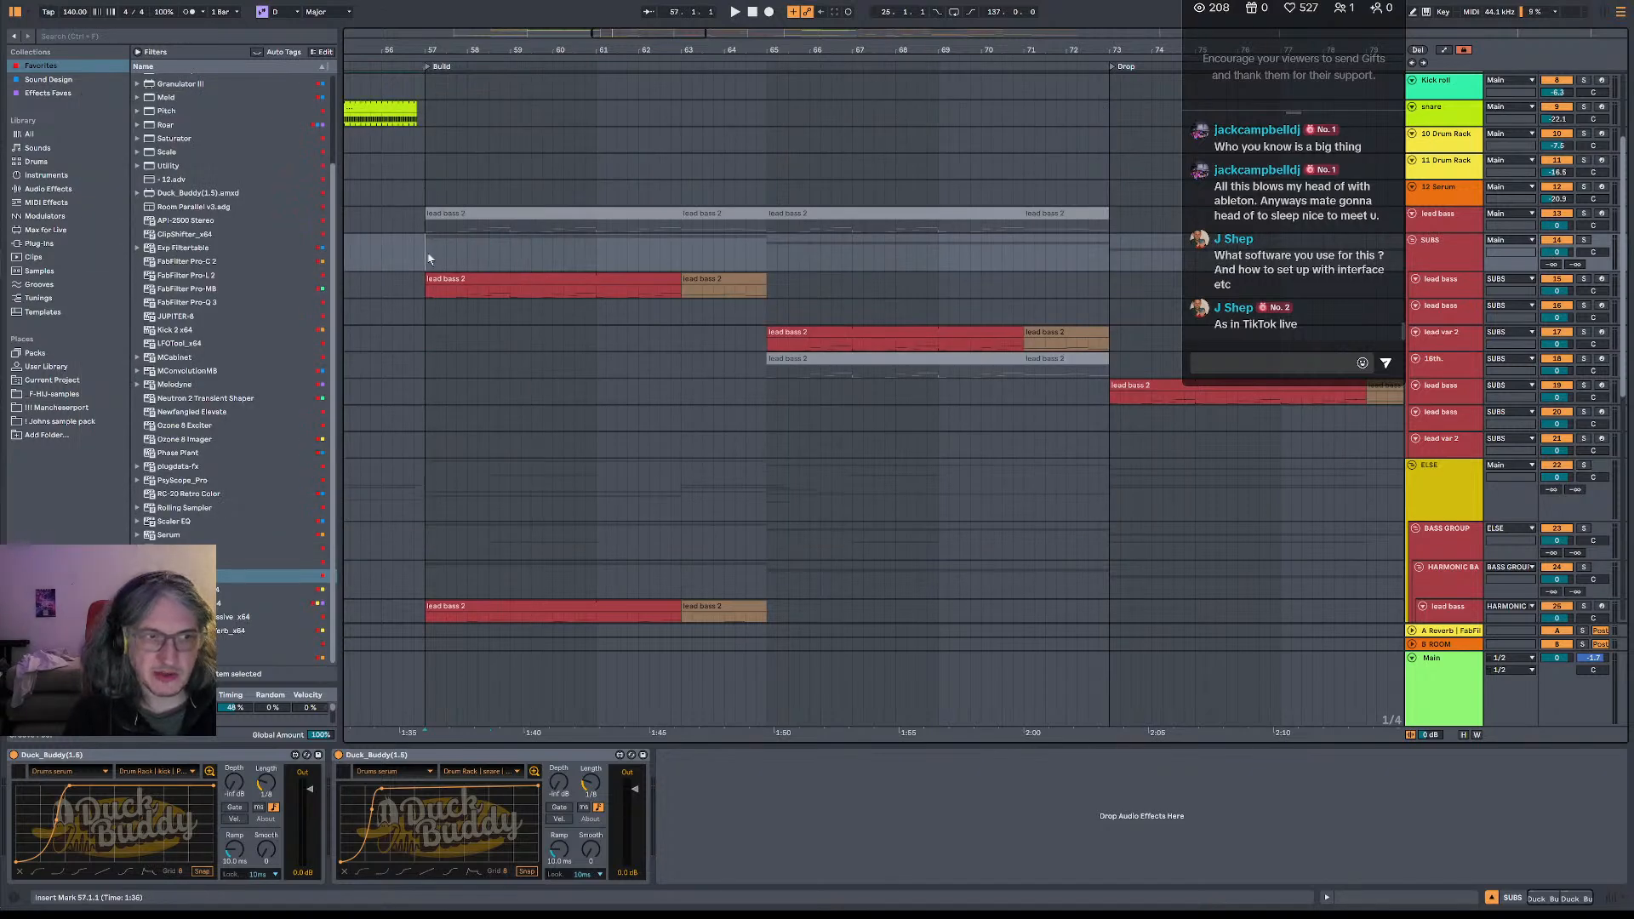
{"action": "key", "text": "minus"}
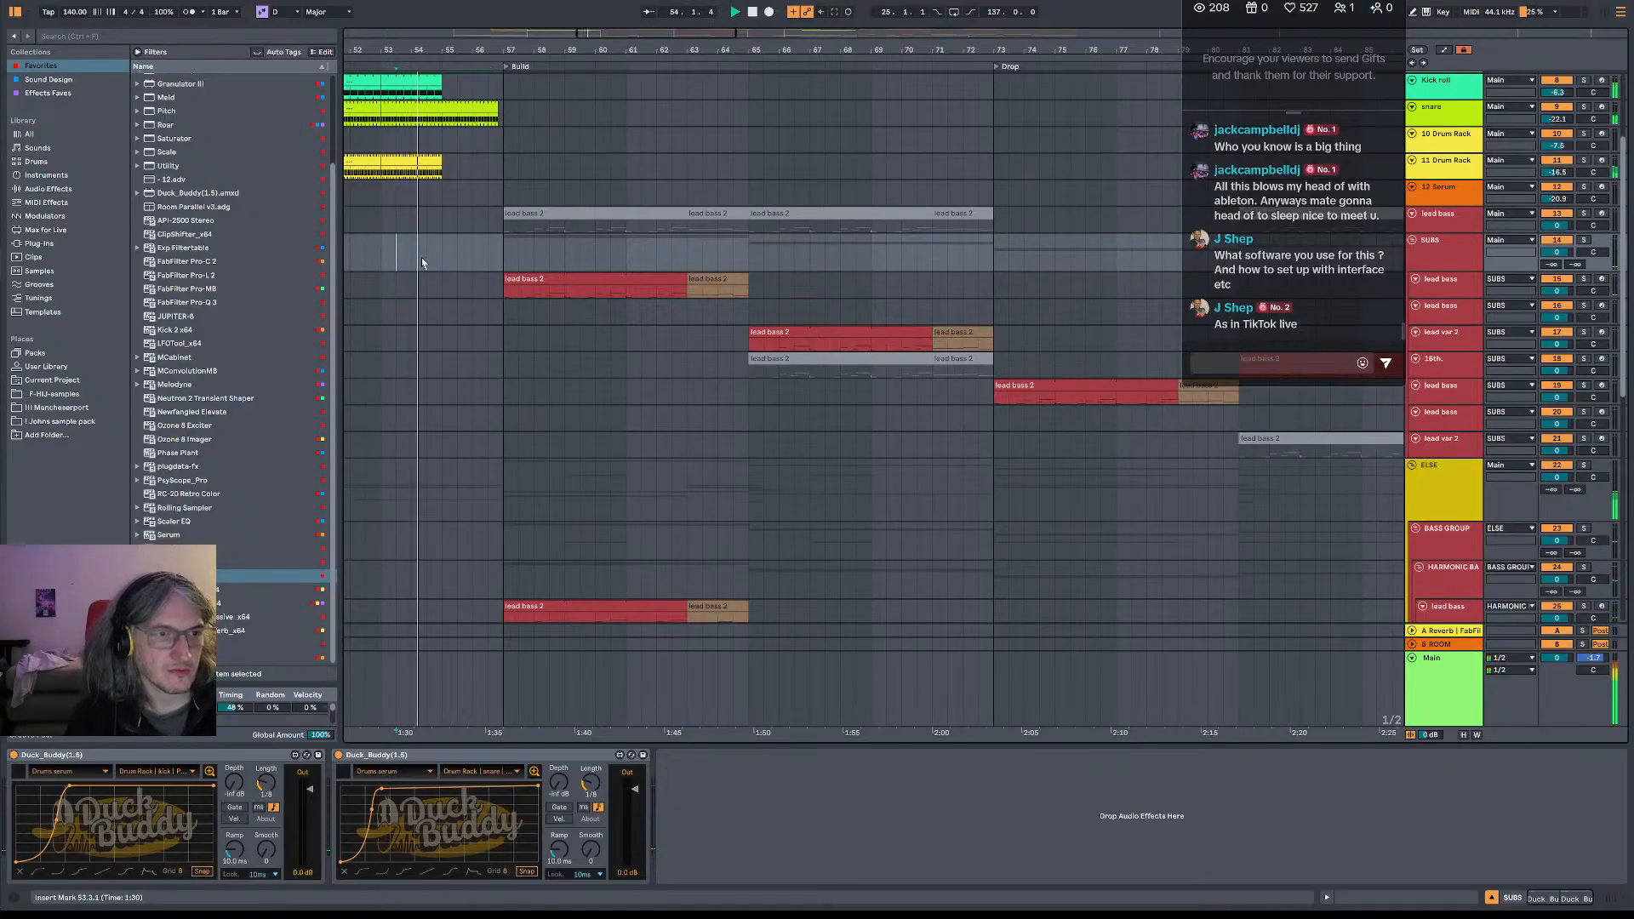
{"action": "left_click", "coordinate": [443, 266]}
{"action": "key", "text": "space"}
{"action": "key", "text": "space"}
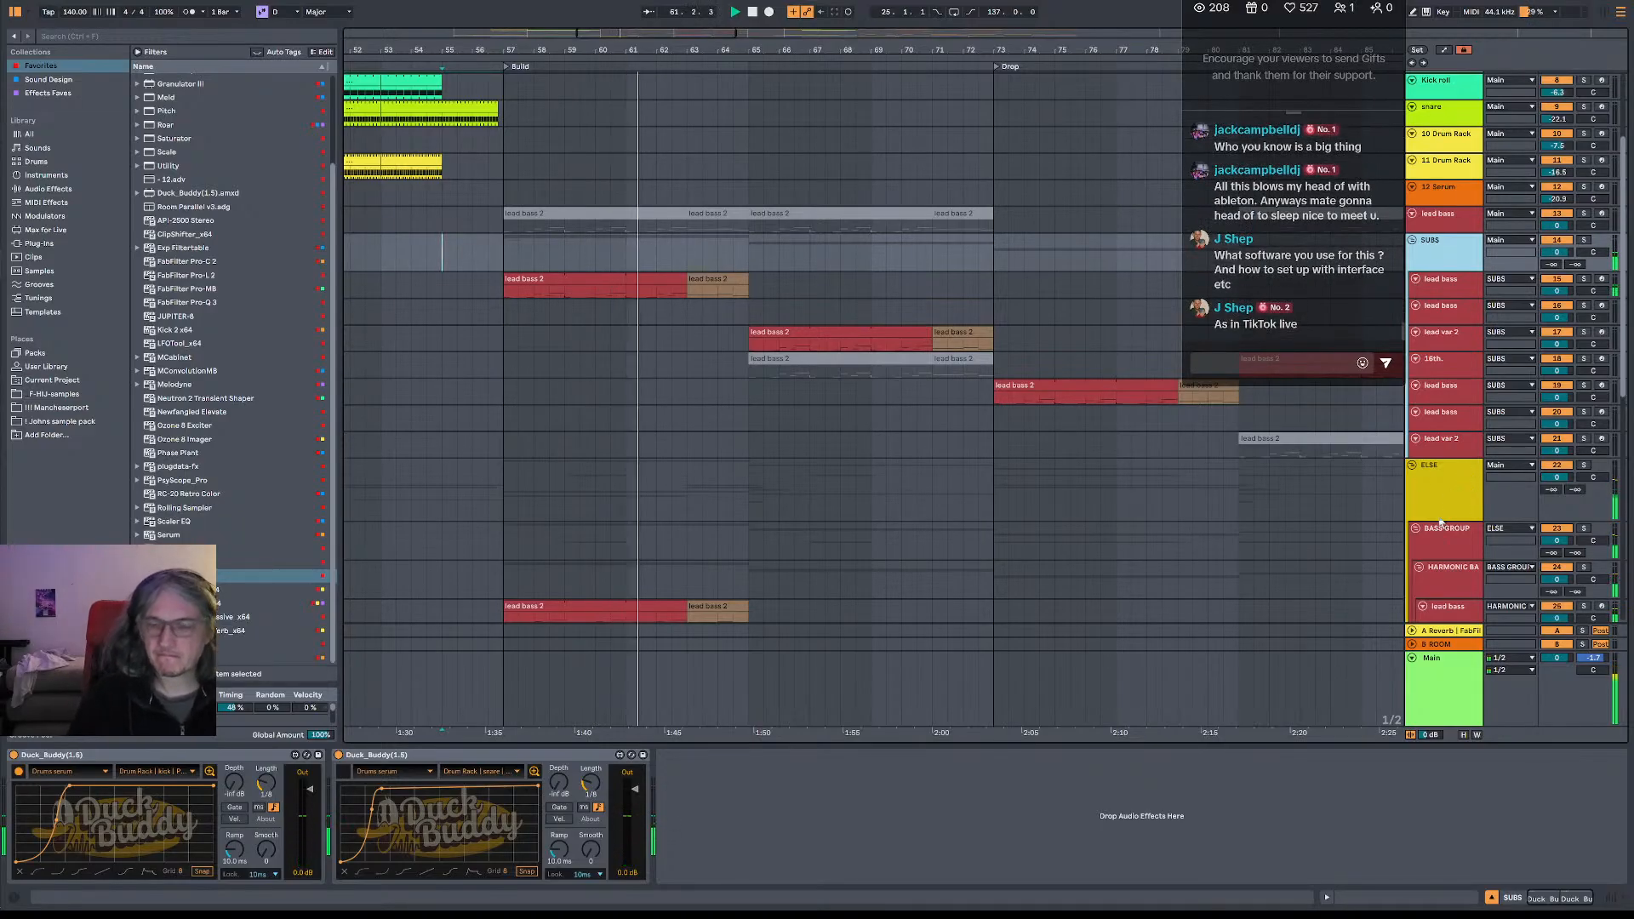
{"action": "left_click", "coordinate": [12, 755]}
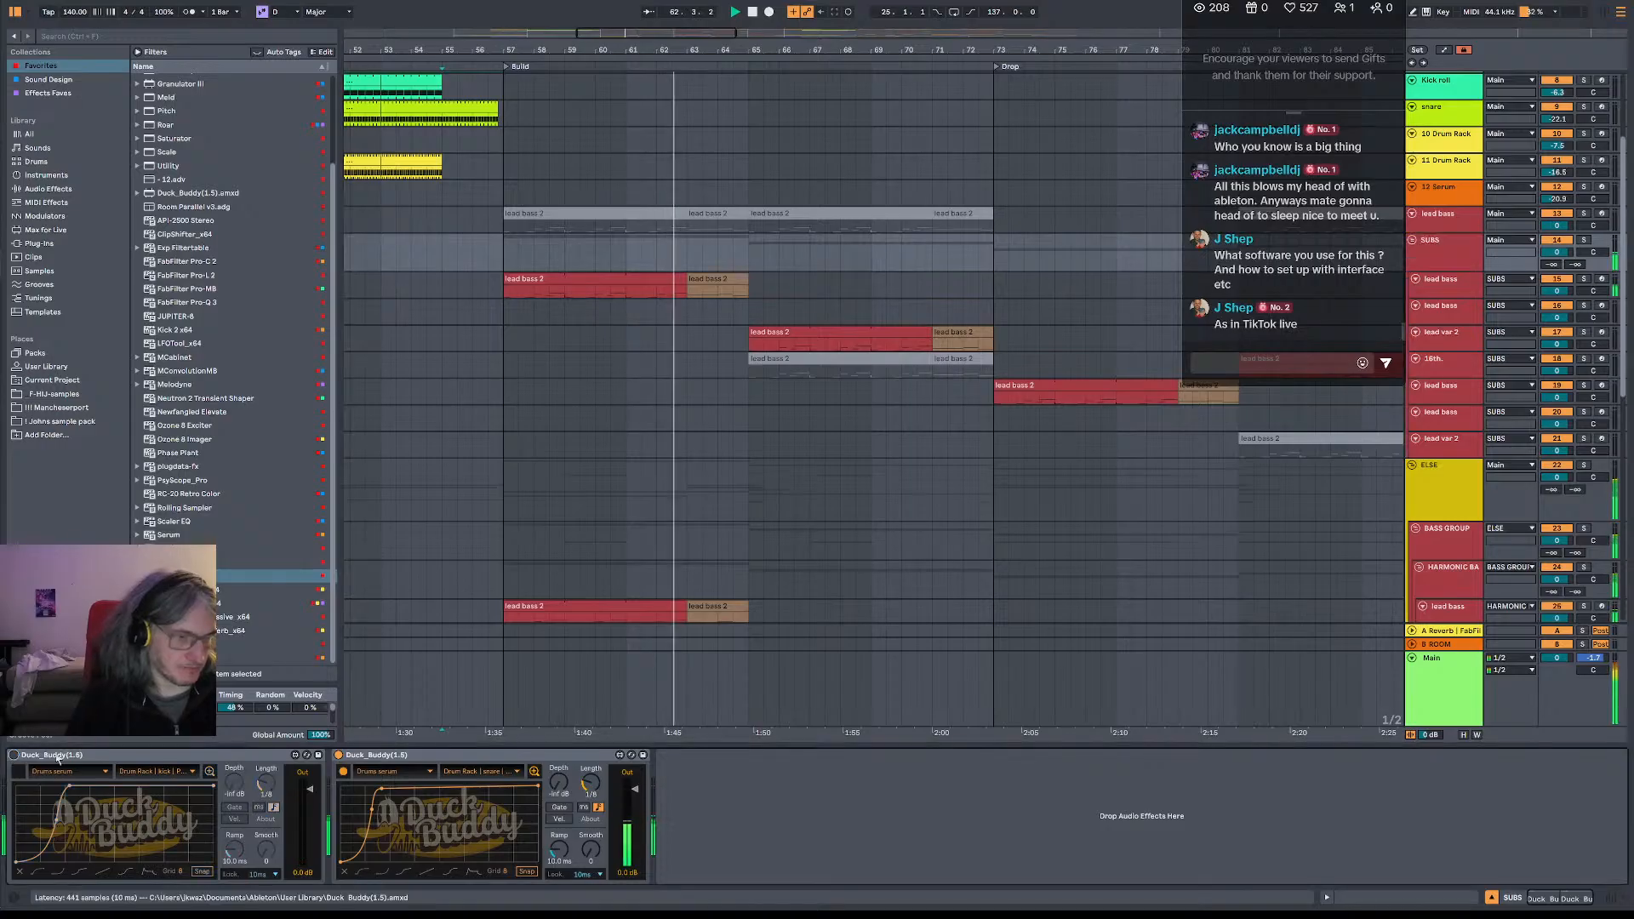
{"action": "left_click", "coordinate": [339, 755]}
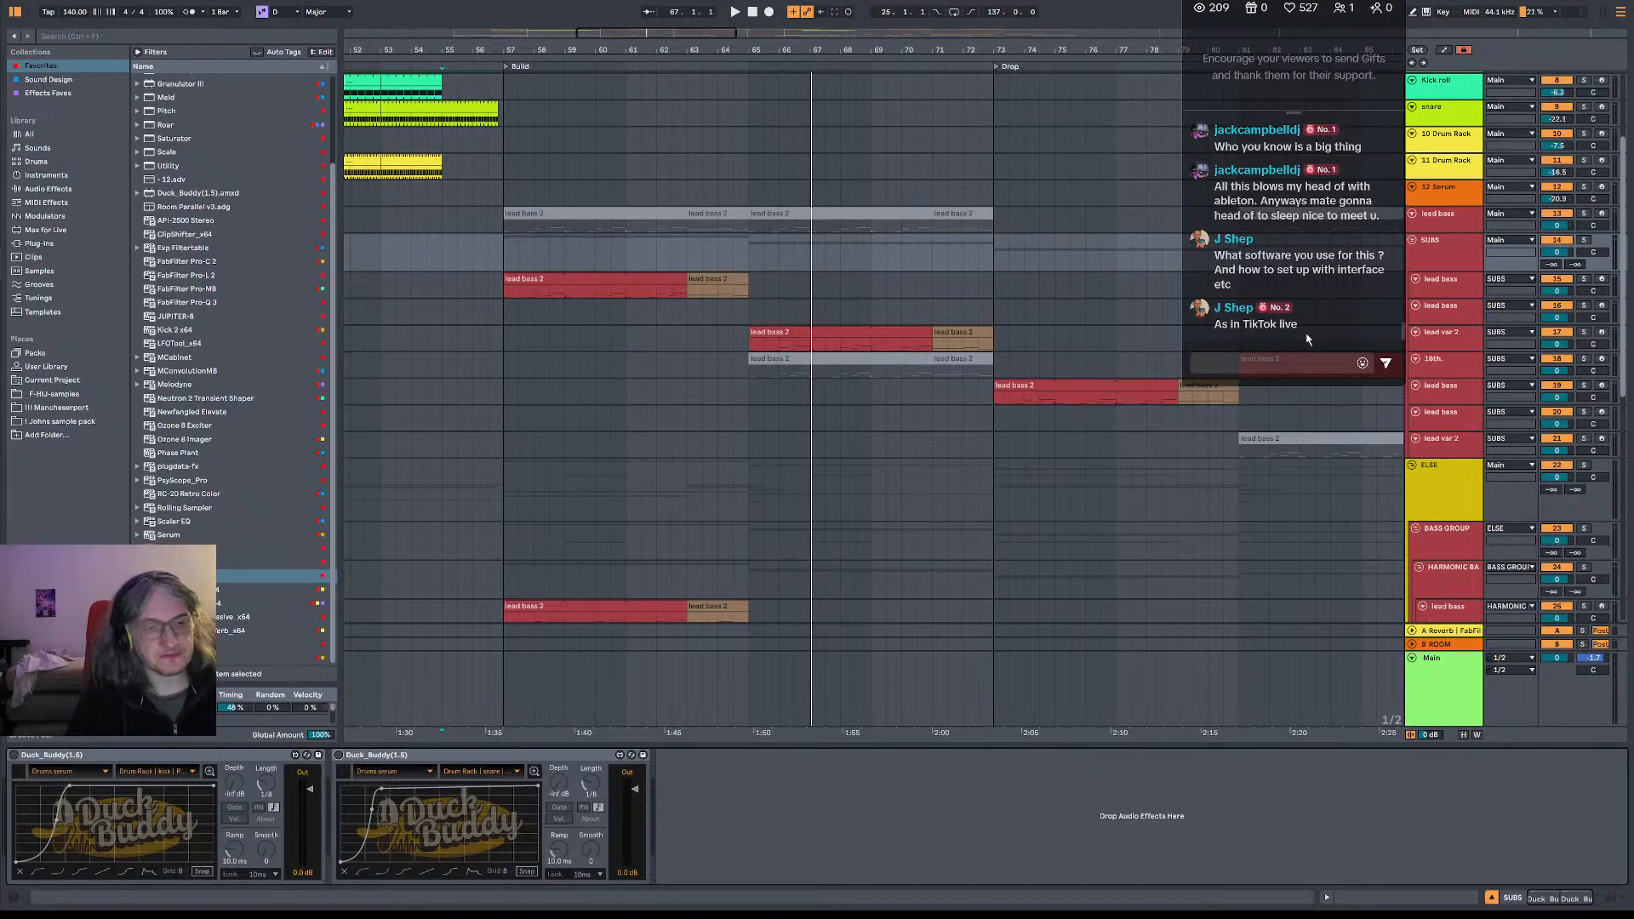
- Switch both SUBS Duck_Buddy devices back on, and play the mix with both ELSE Duck_Buddy devices switched off
{"action": "left_click", "coordinate": [1472, 245]}
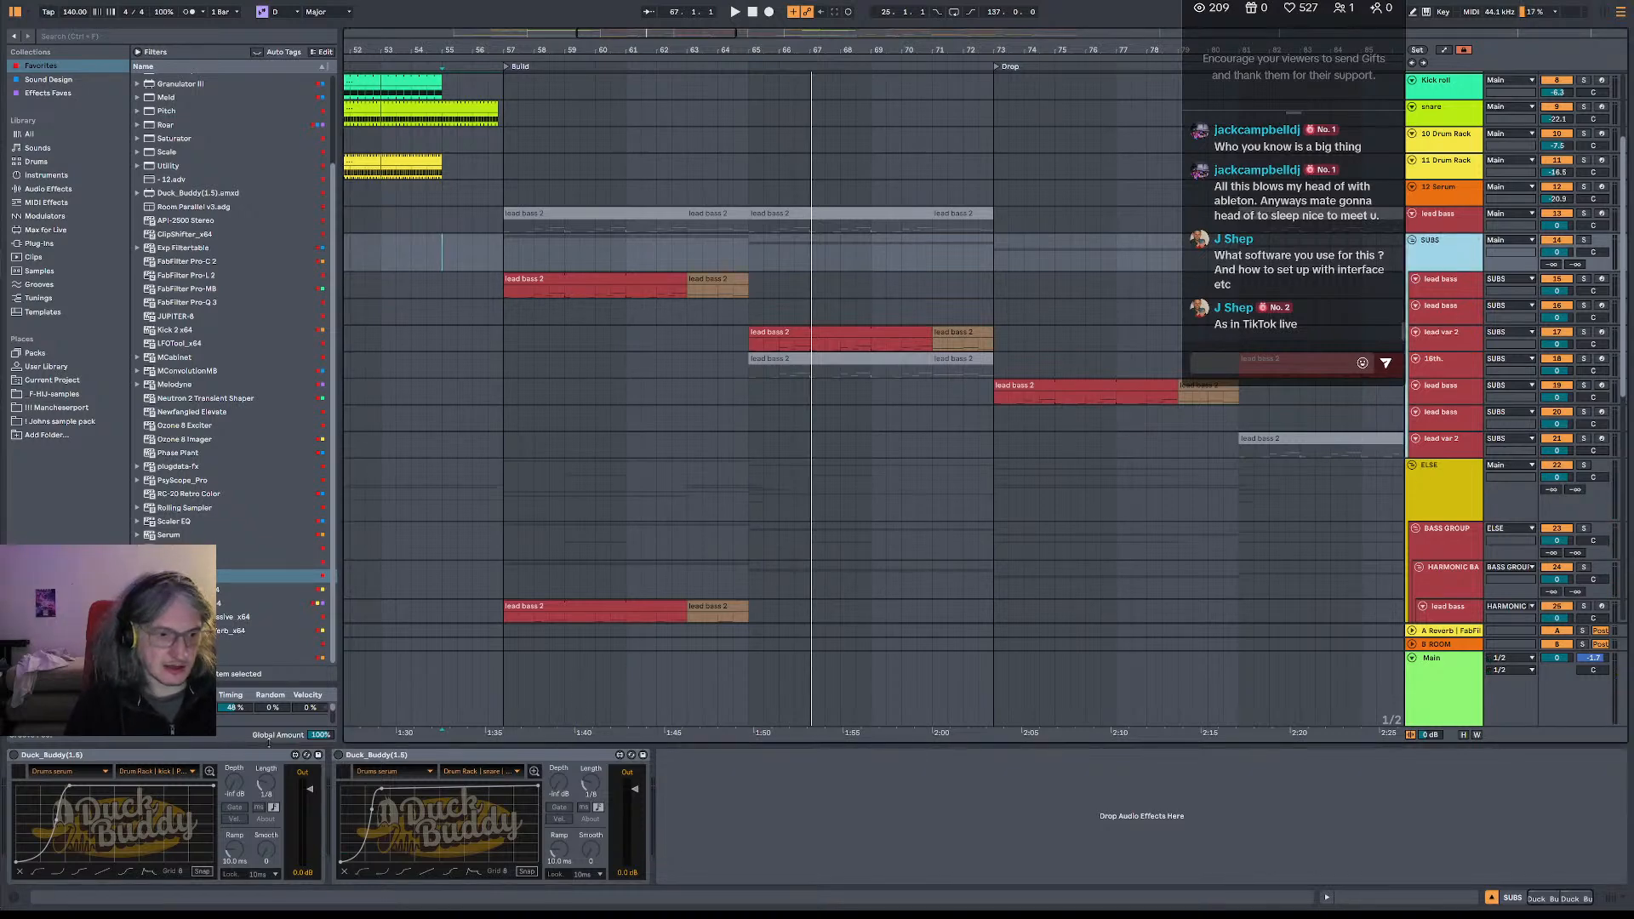
{"action": "left_click", "coordinate": [339, 755]}
{"action": "left_click", "coordinate": [14, 755]}
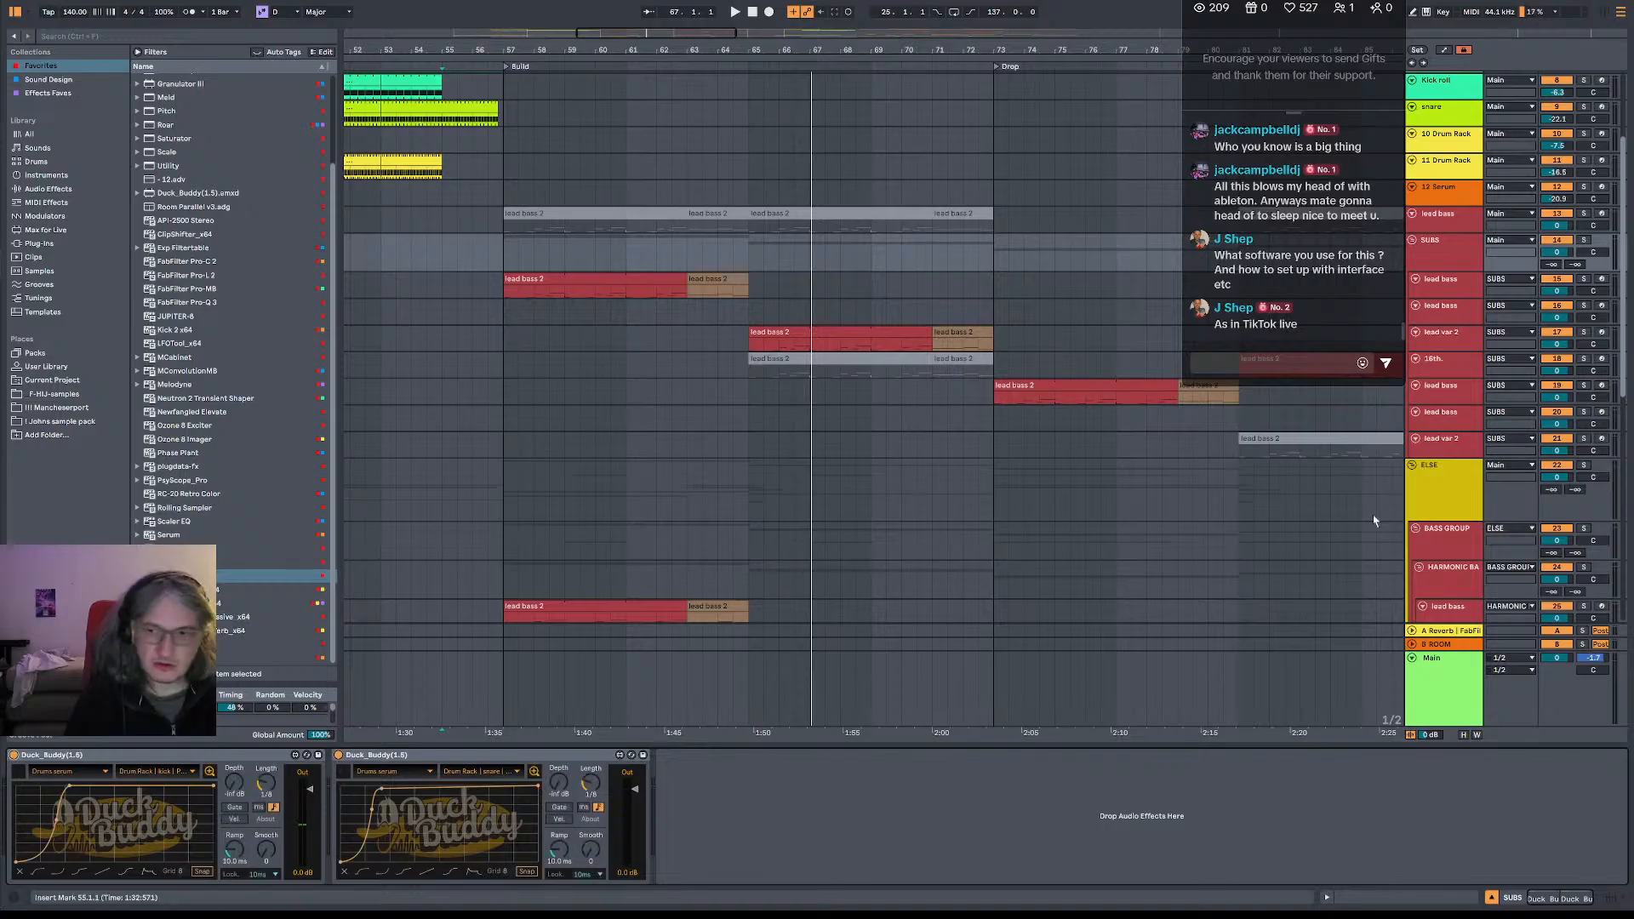
{"action": "left_click", "coordinate": [1432, 491]}
{"action": "key", "text": "space"}
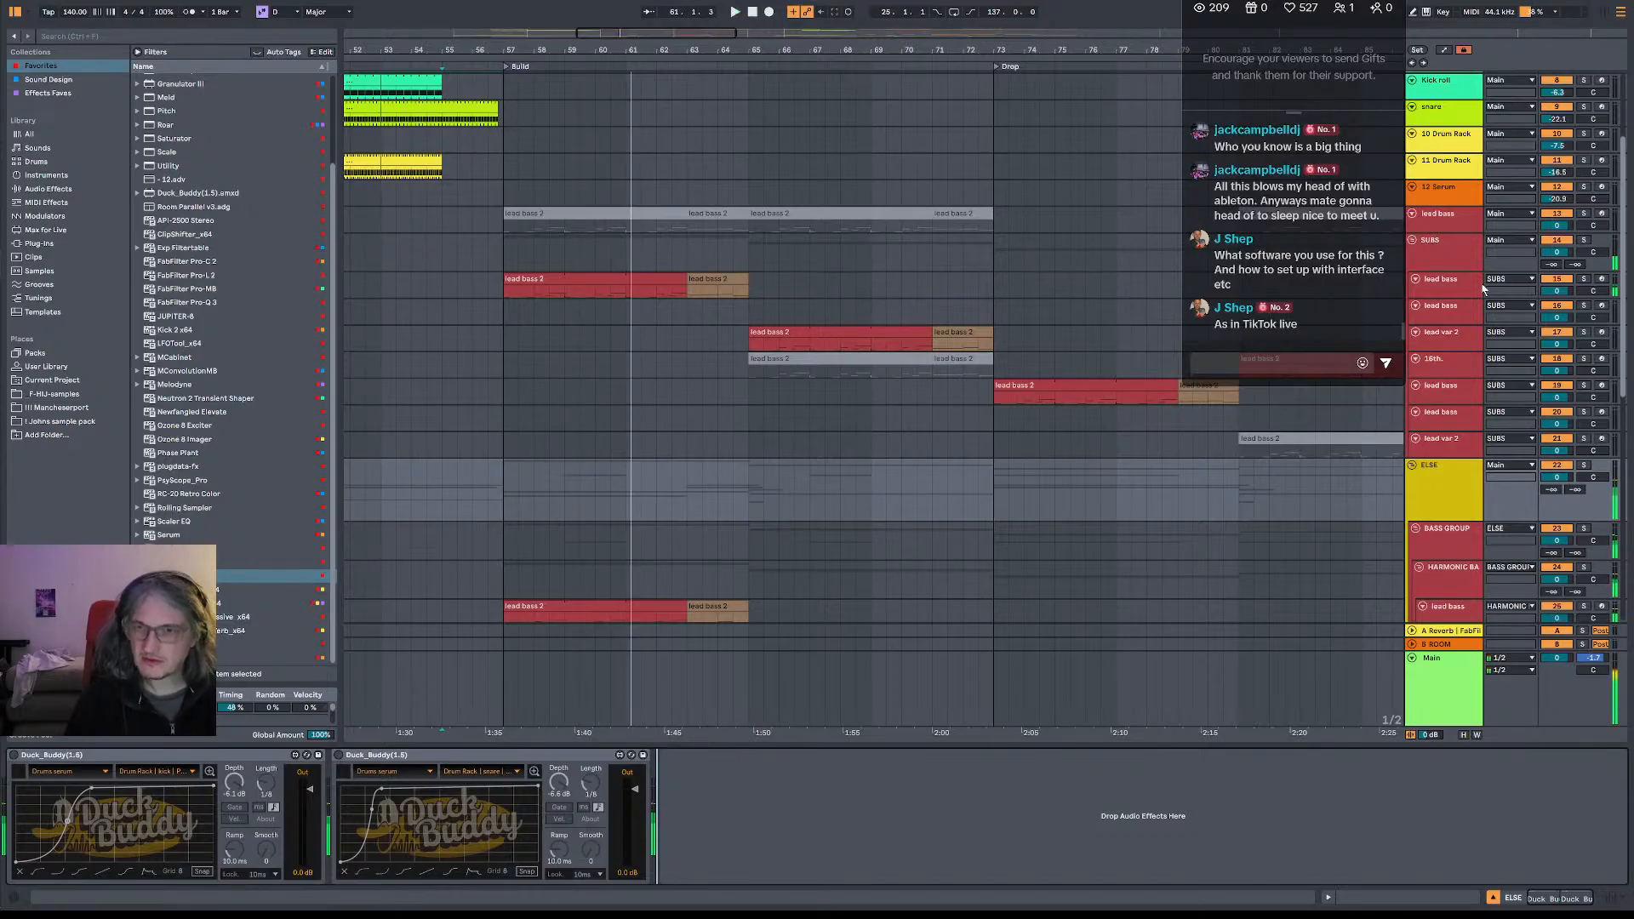
- Reduce the ducking Depth of the snare-triggered Duck_Buddy on the SUBS group while playing the mix from 55.1
{"action": "left_click", "coordinate": [1460, 262]}
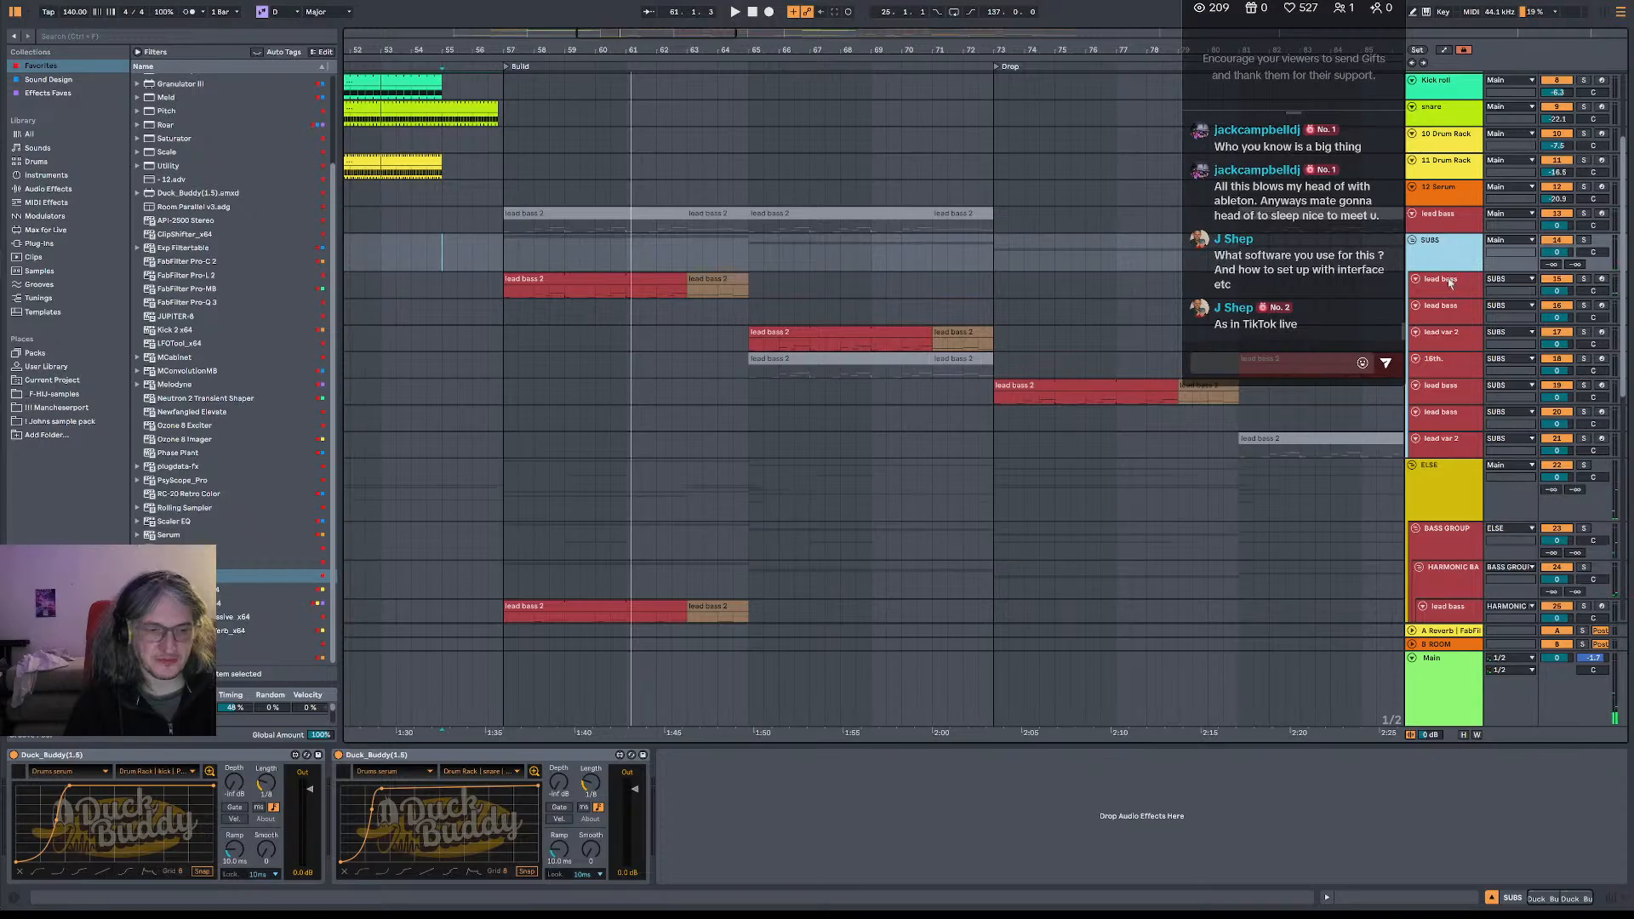
{"action": "left_click", "coordinate": [870, 839]}
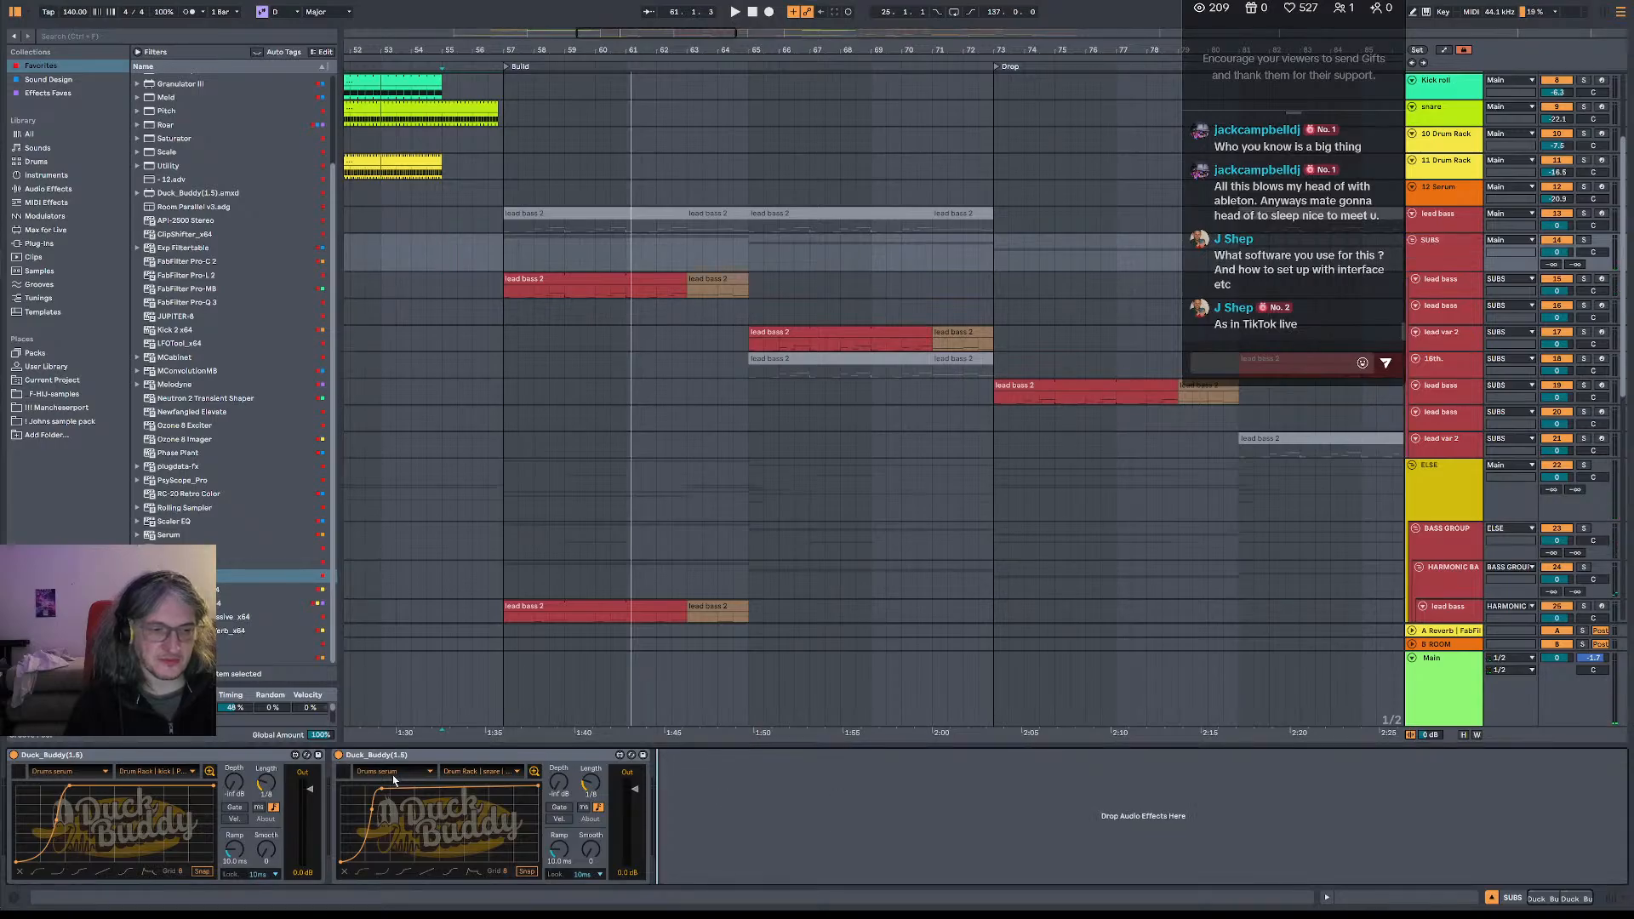
{"action": "left_click", "coordinate": [339, 756]}
{"action": "left_click", "coordinate": [339, 756]}
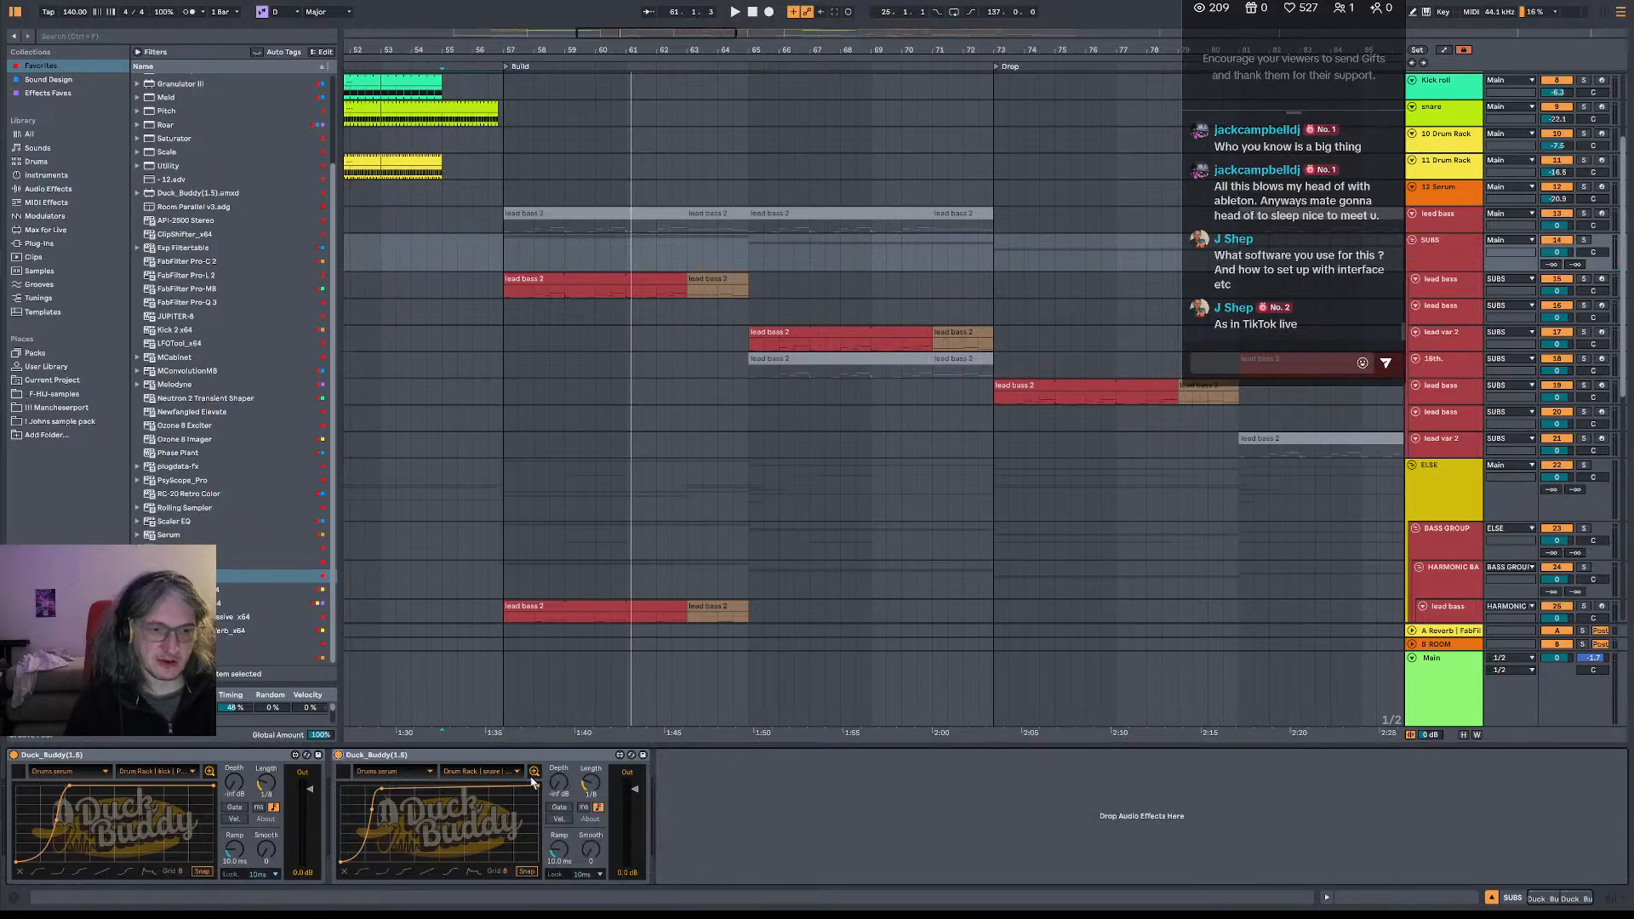
{"action": "key", "text": "space"}
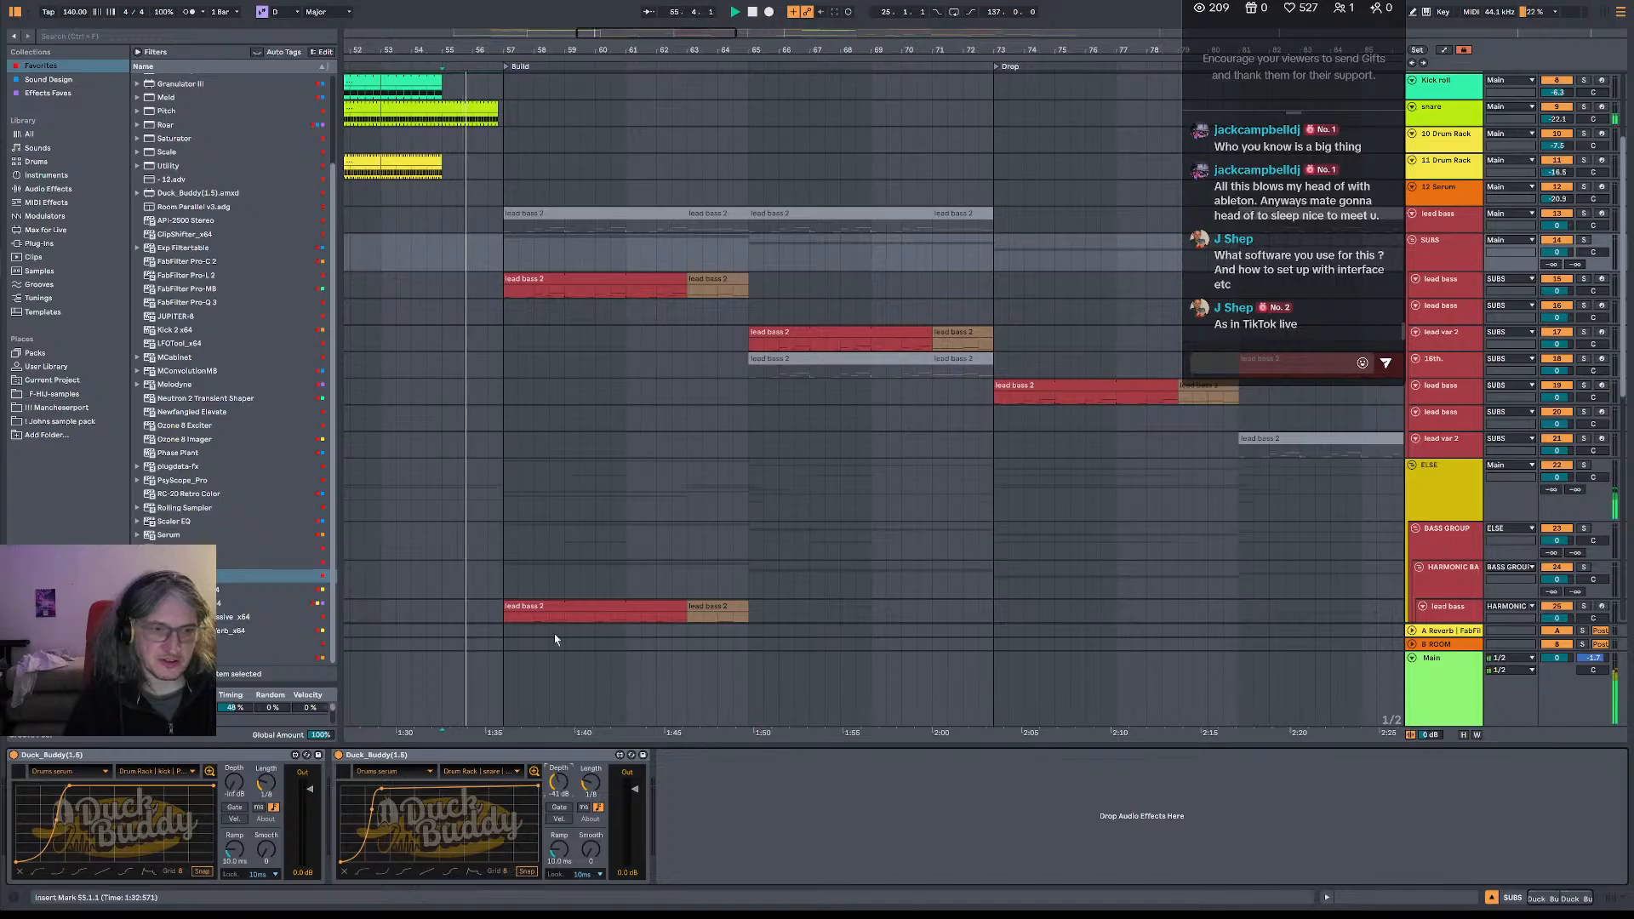
{"action": "mouse_move", "coordinate": [559, 783]}
{"action": "left_mouse_down"}
{"action": "mouse_move", "coordinate": [577, 782]}
{"action": "mouse_move", "coordinate": [564, 785]}
{"action": "left_mouse_up"}
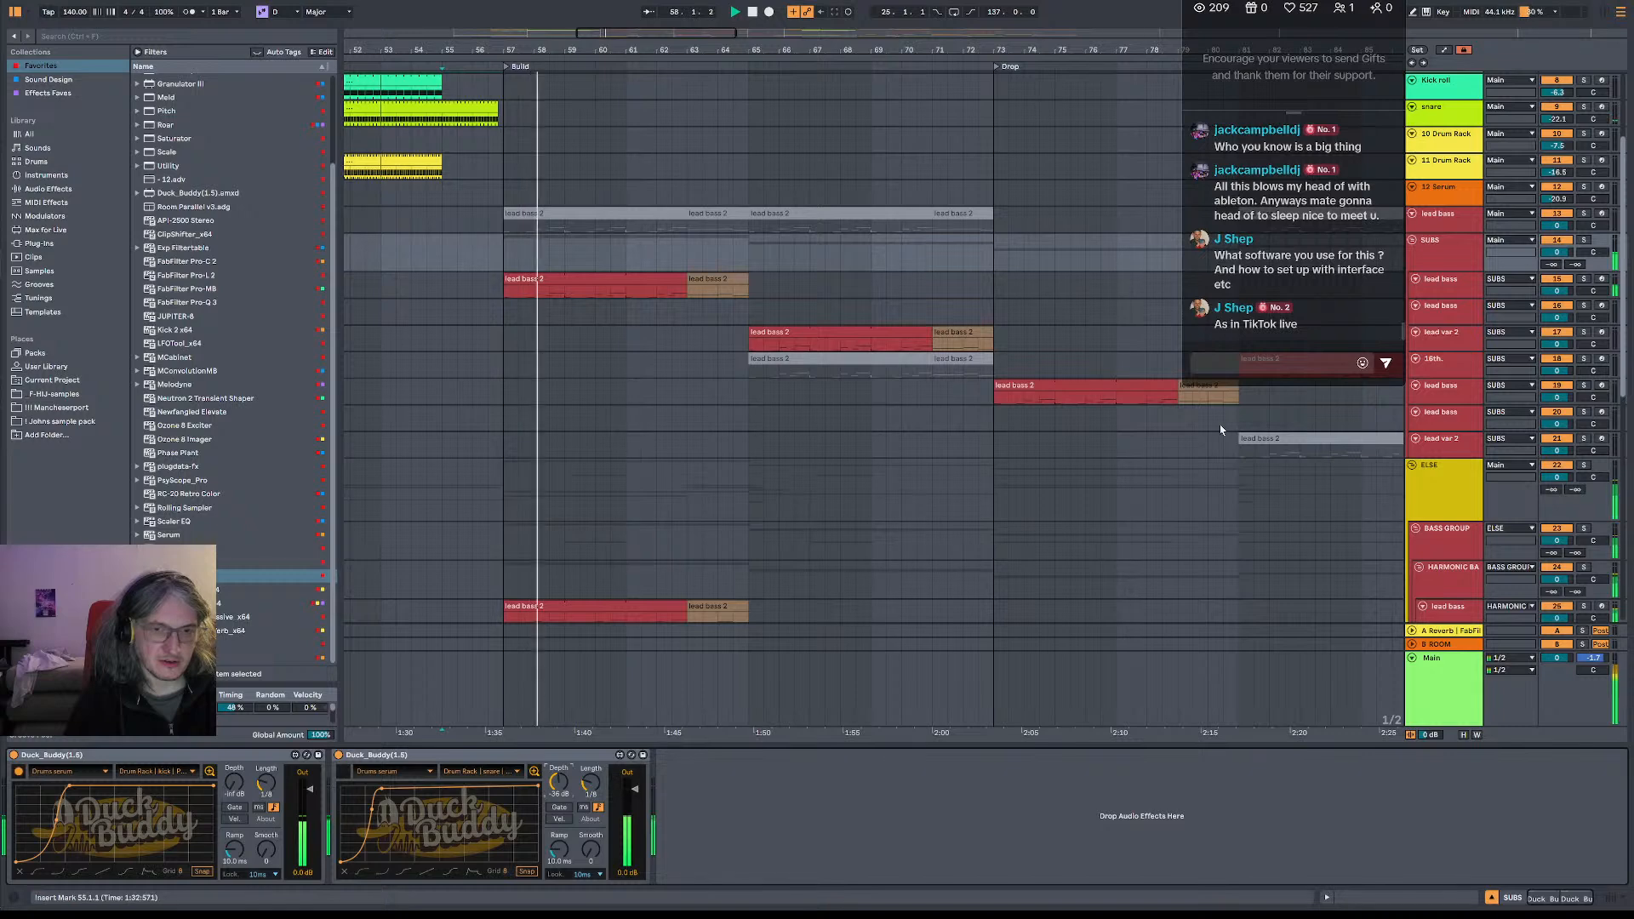
- Compare the Duck_Buddy devices on SUBS and ELSE, and play the mix from 55.1 and 57.1
{"action": "left_click", "coordinate": [1451, 504]}
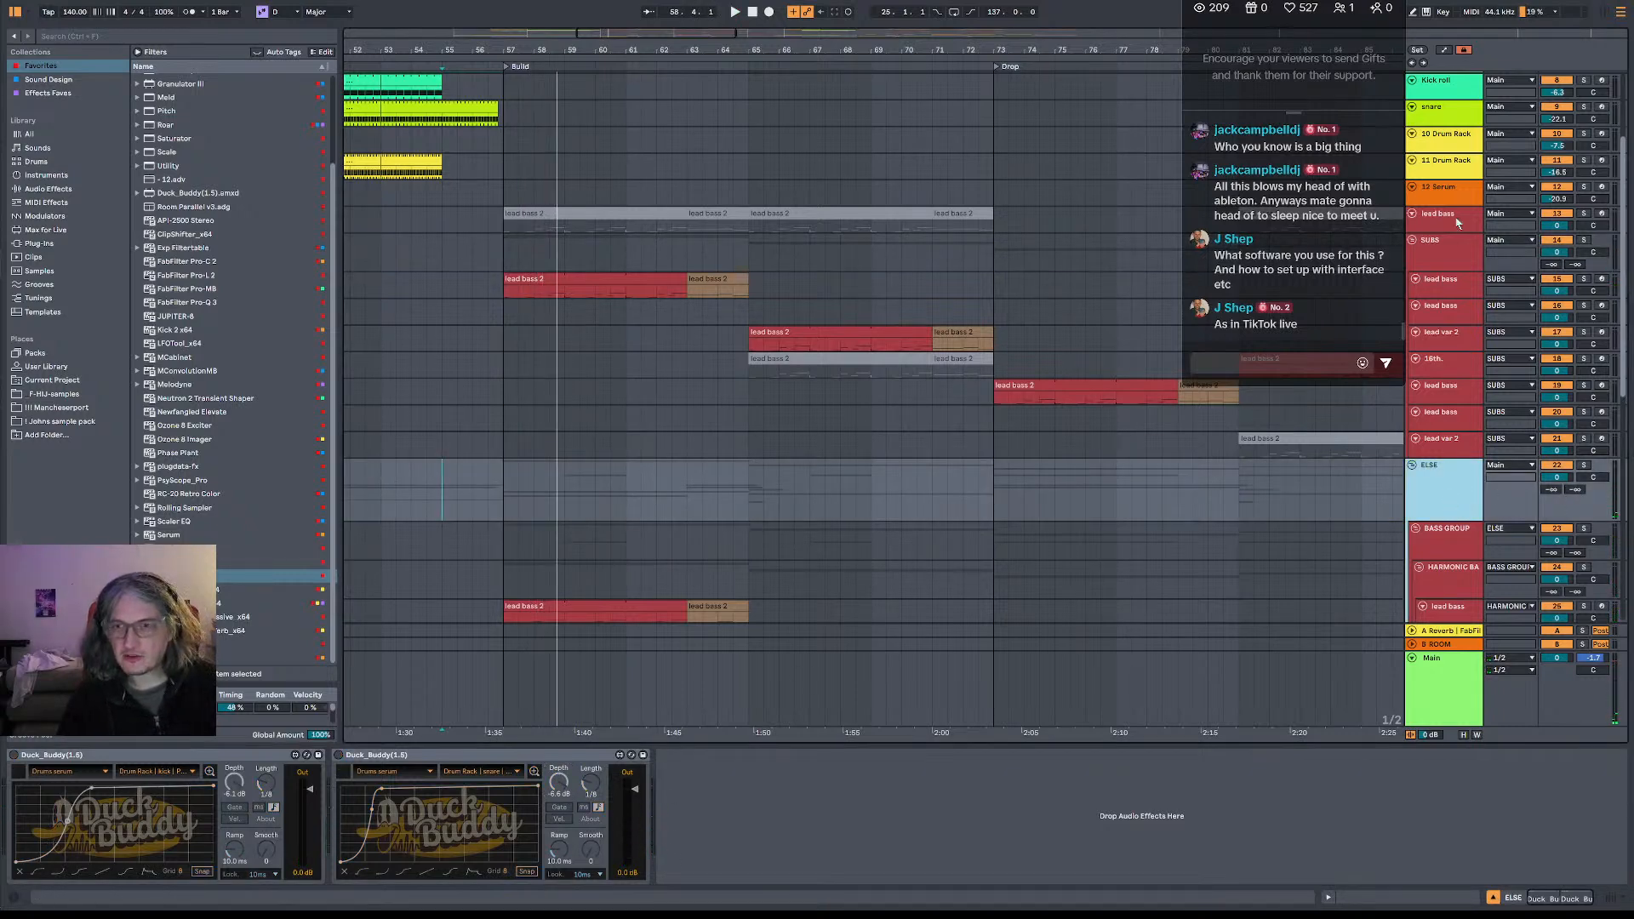
{"action": "left_click", "coordinate": [1465, 254]}
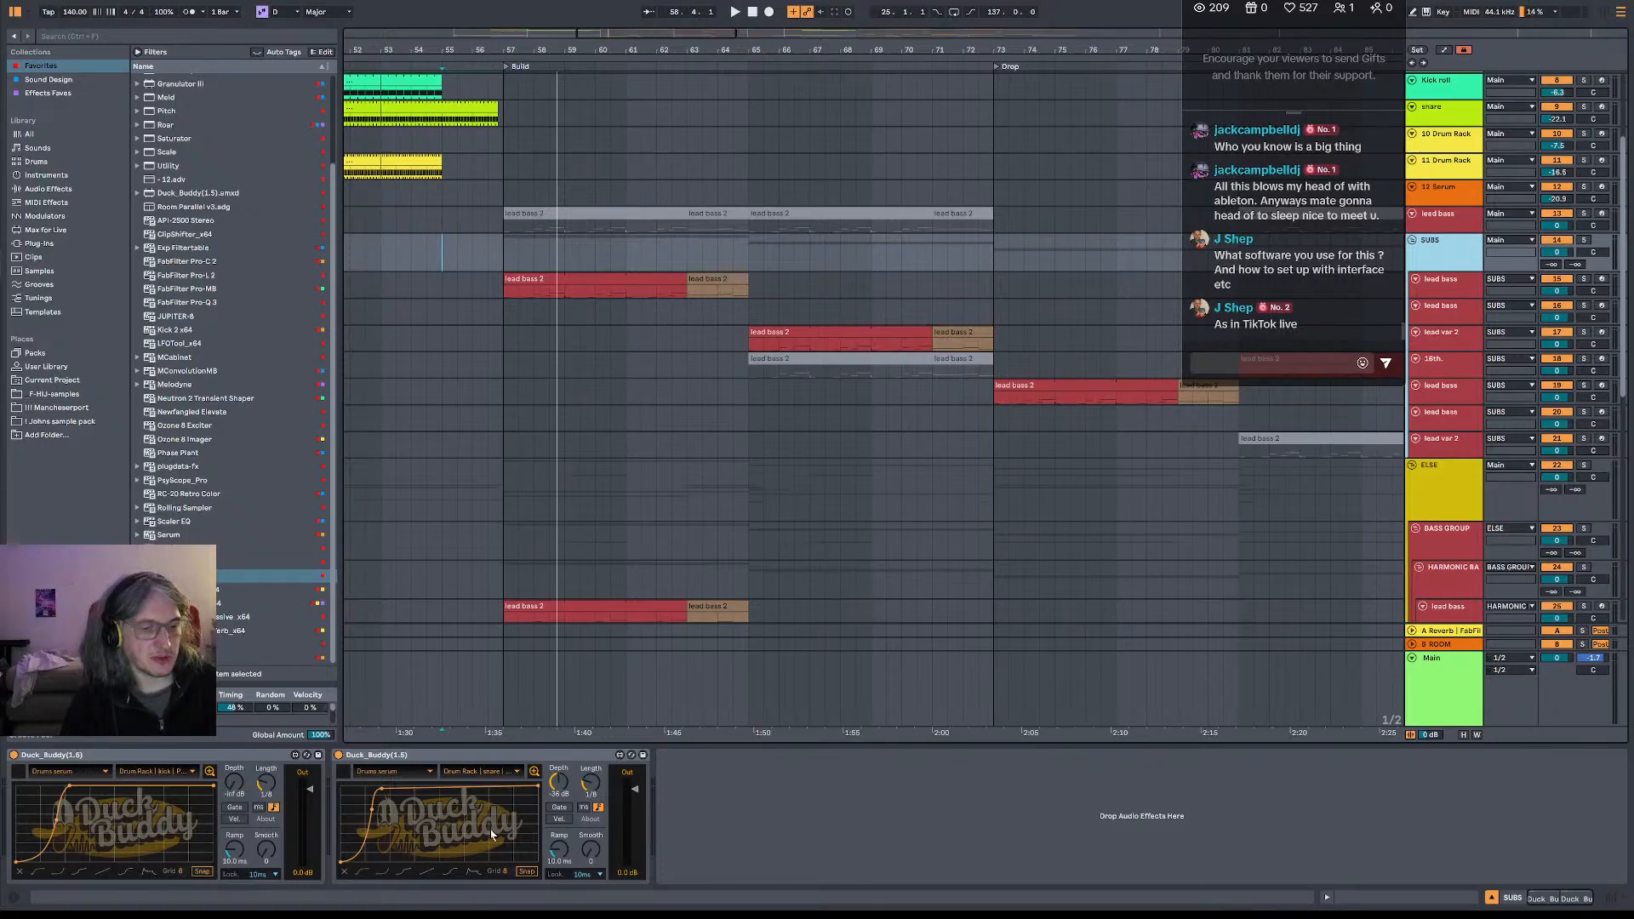
{"action": "left_click", "coordinate": [458, 757]}
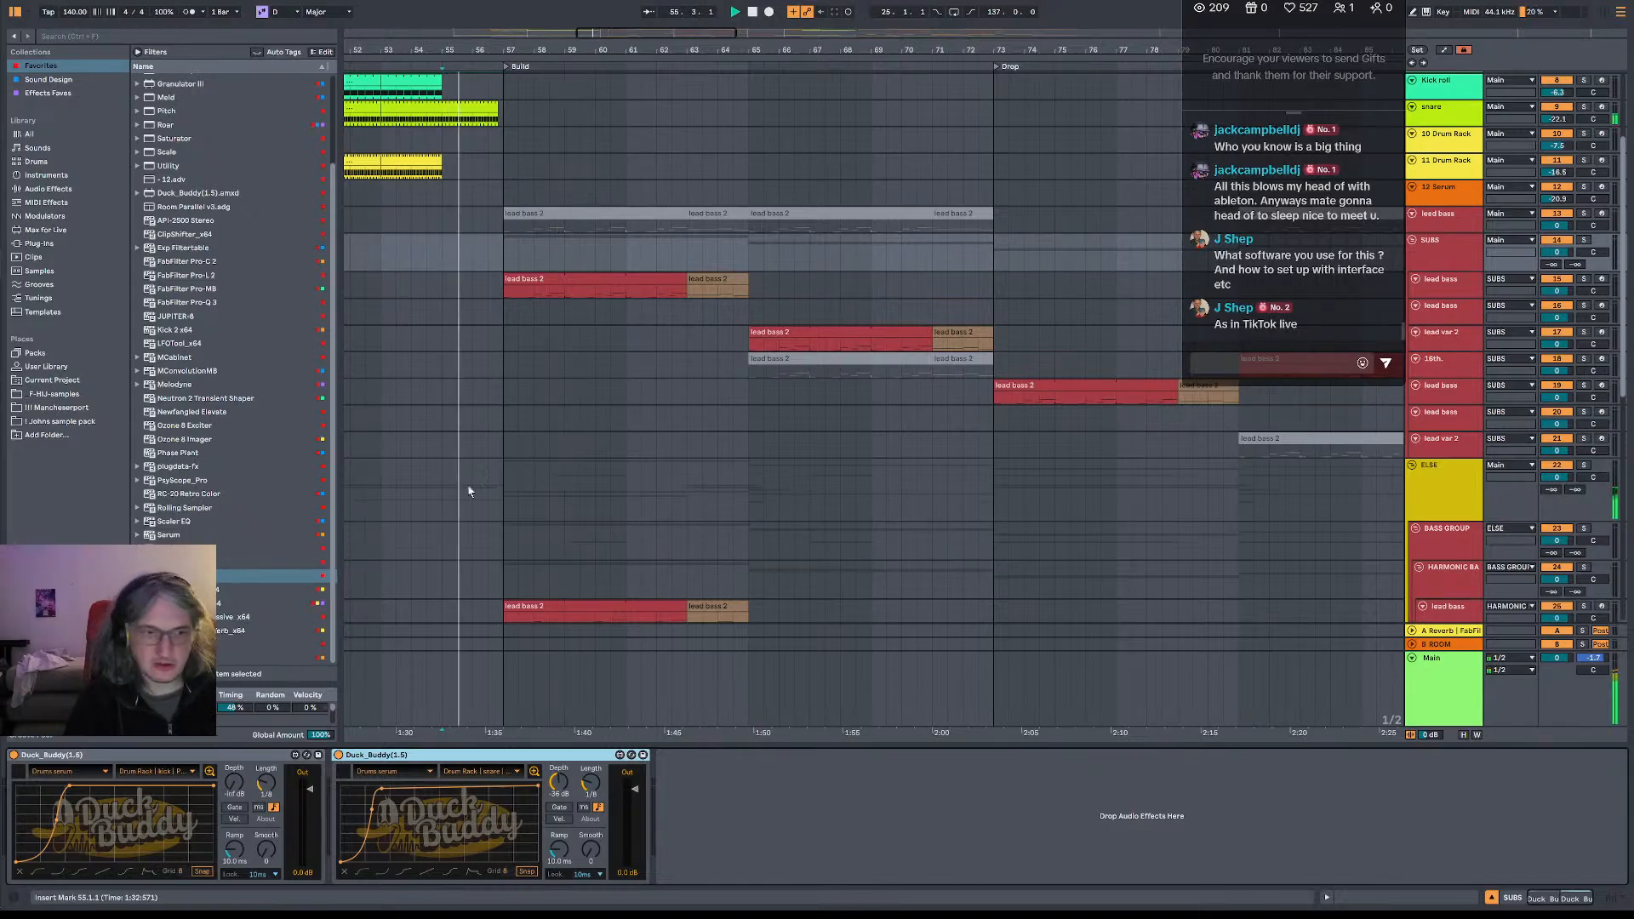
{"action": "left_click", "coordinate": [514, 494]}
{"action": "left_click", "coordinate": [1454, 477]}
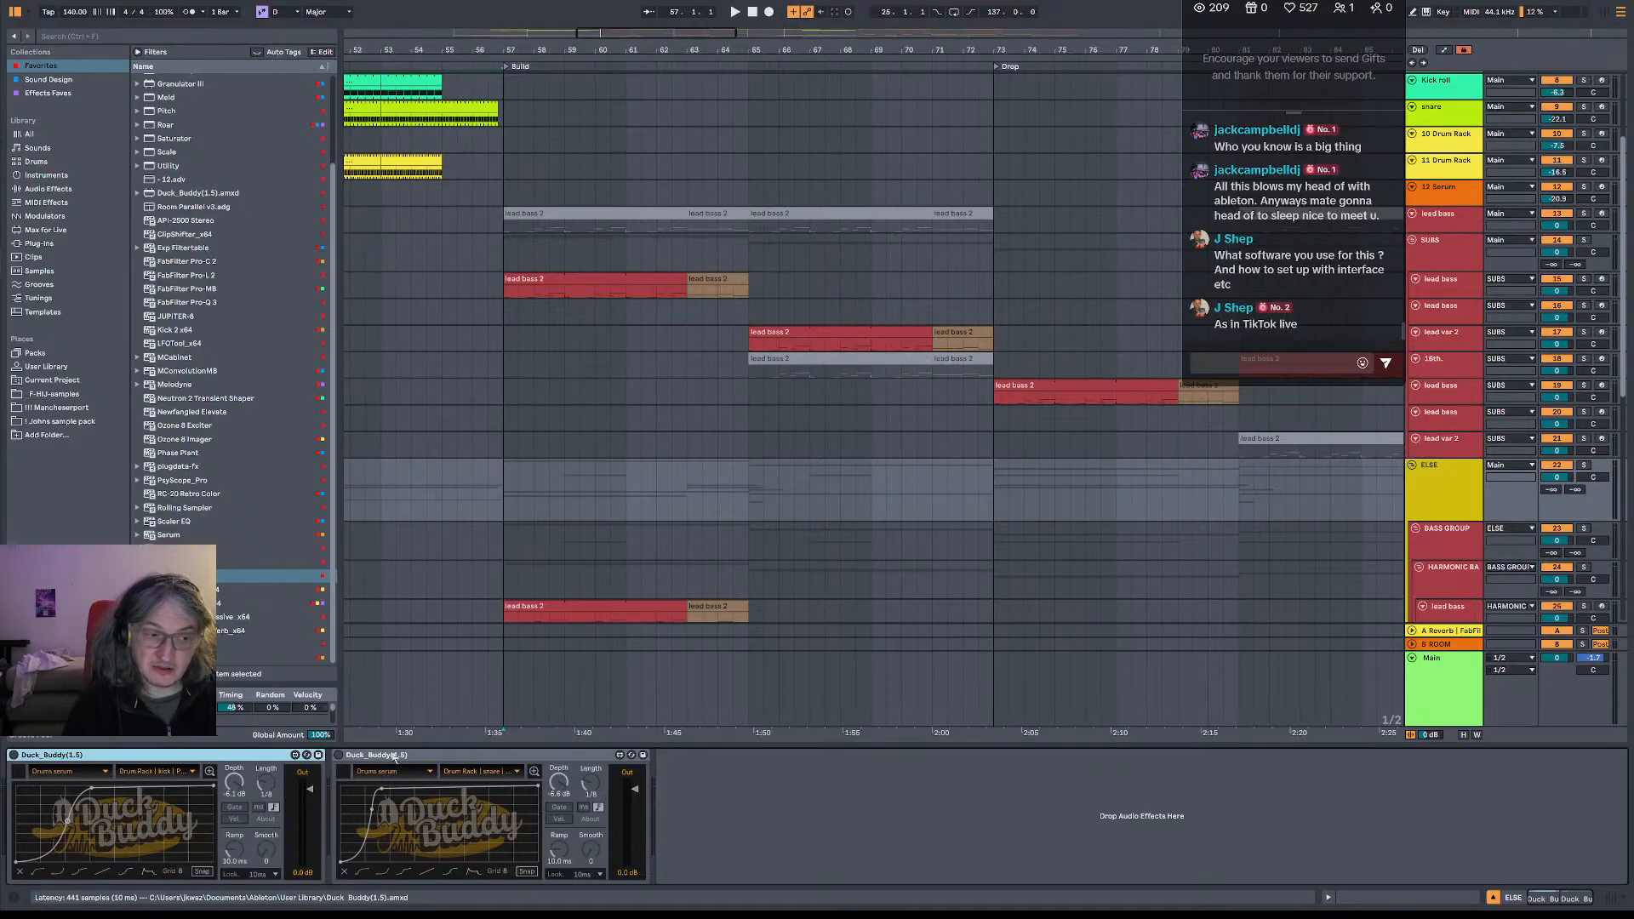
{"action": "left_click", "coordinate": [396, 757]}
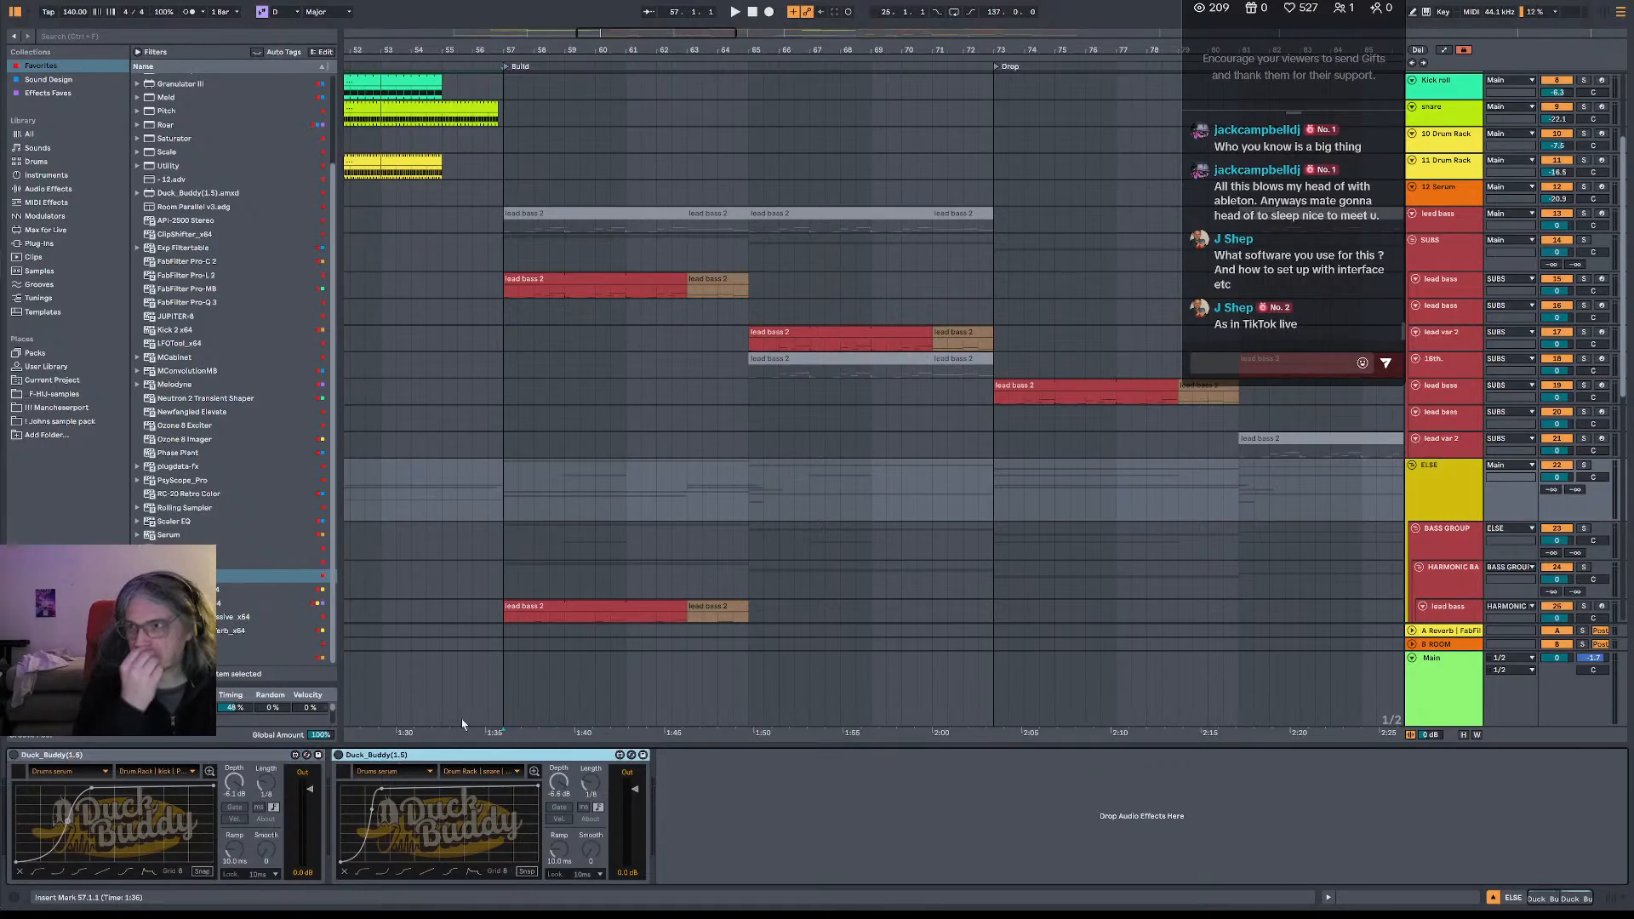
{"action": "key", "text": "space"}
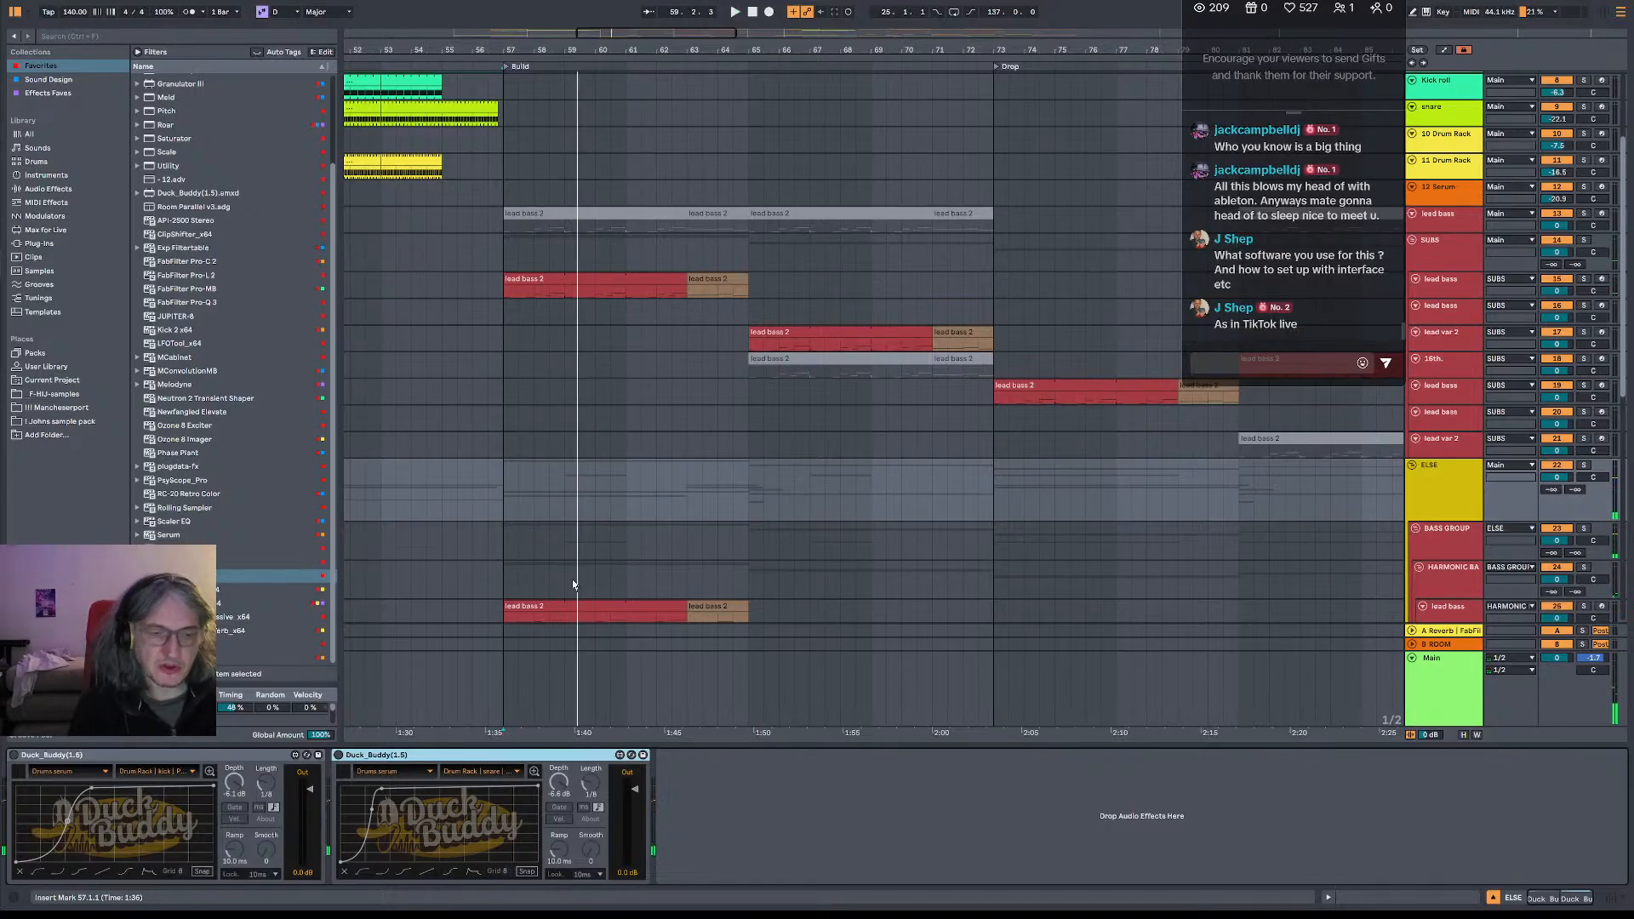
- Review the device chains of HARMONIC BASS, Main and ELSE while auditioning the mix from 58.3
{"action": "scroll", "coordinate": [789, 577], "scroll_direction": "down", "scroll_amount": 2}
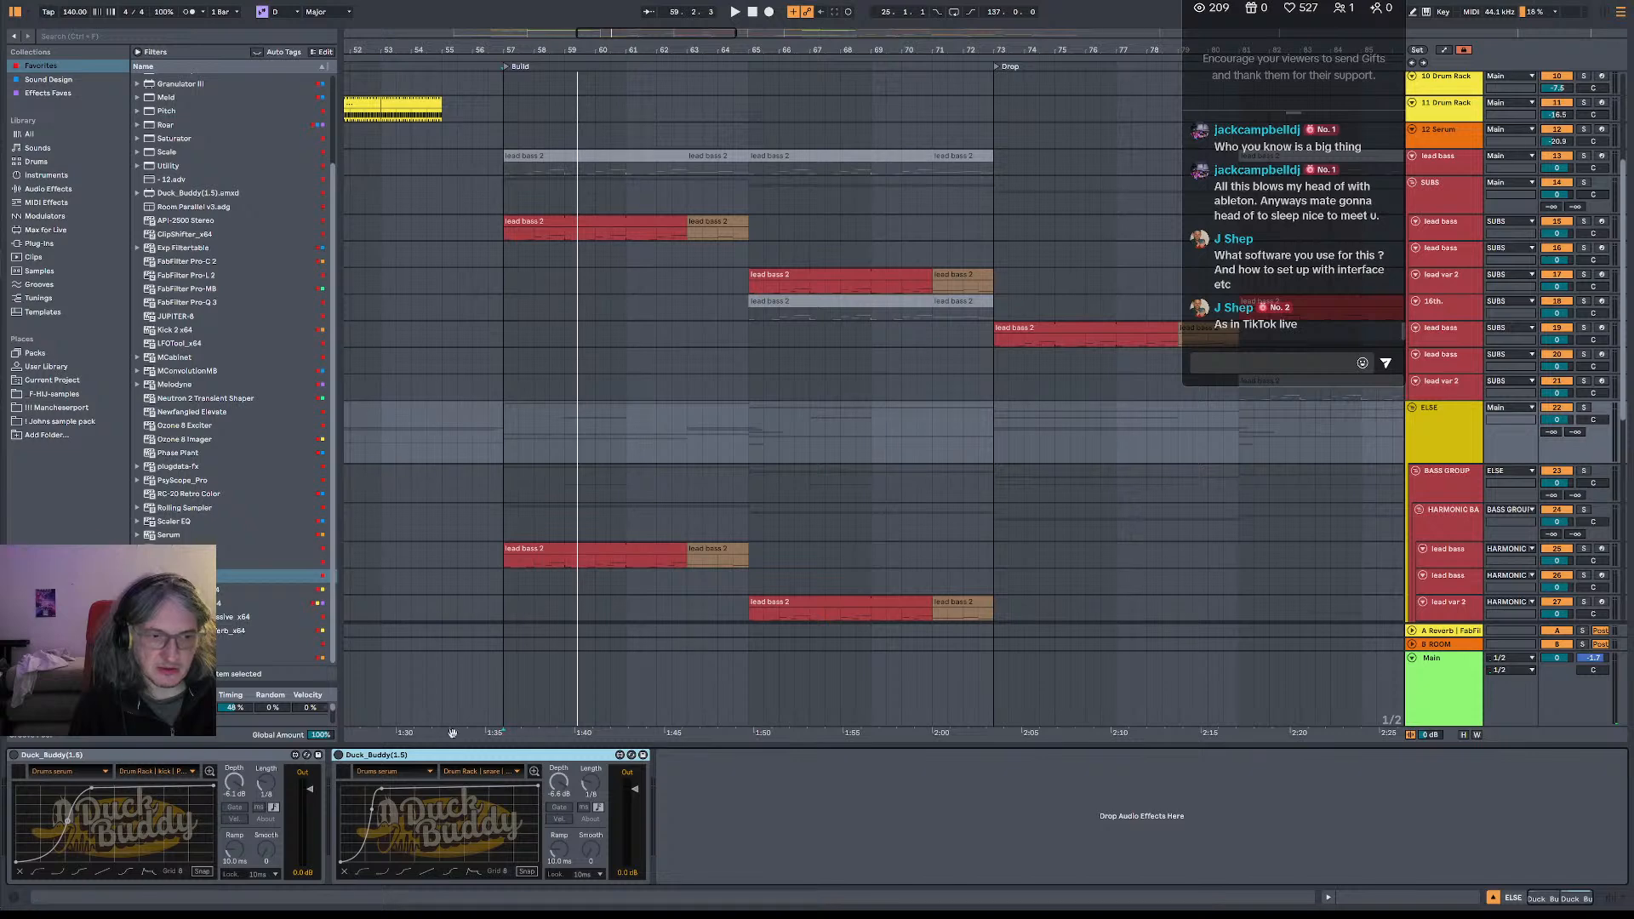
{"action": "left_click", "coordinate": [553, 534]}
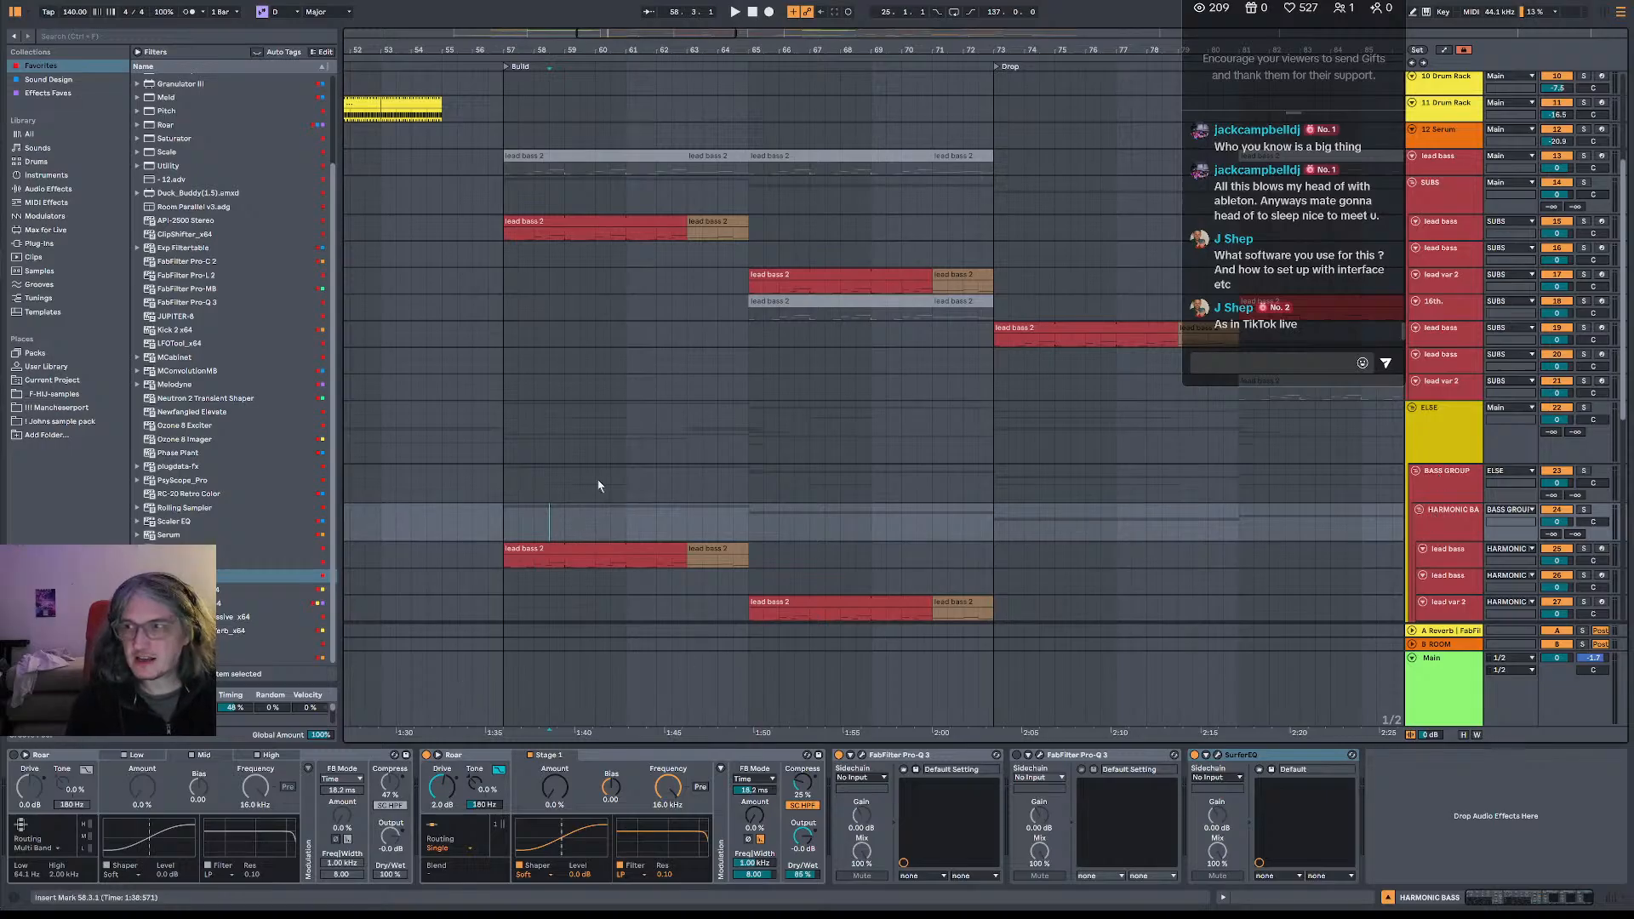
{"action": "key", "text": "space"}
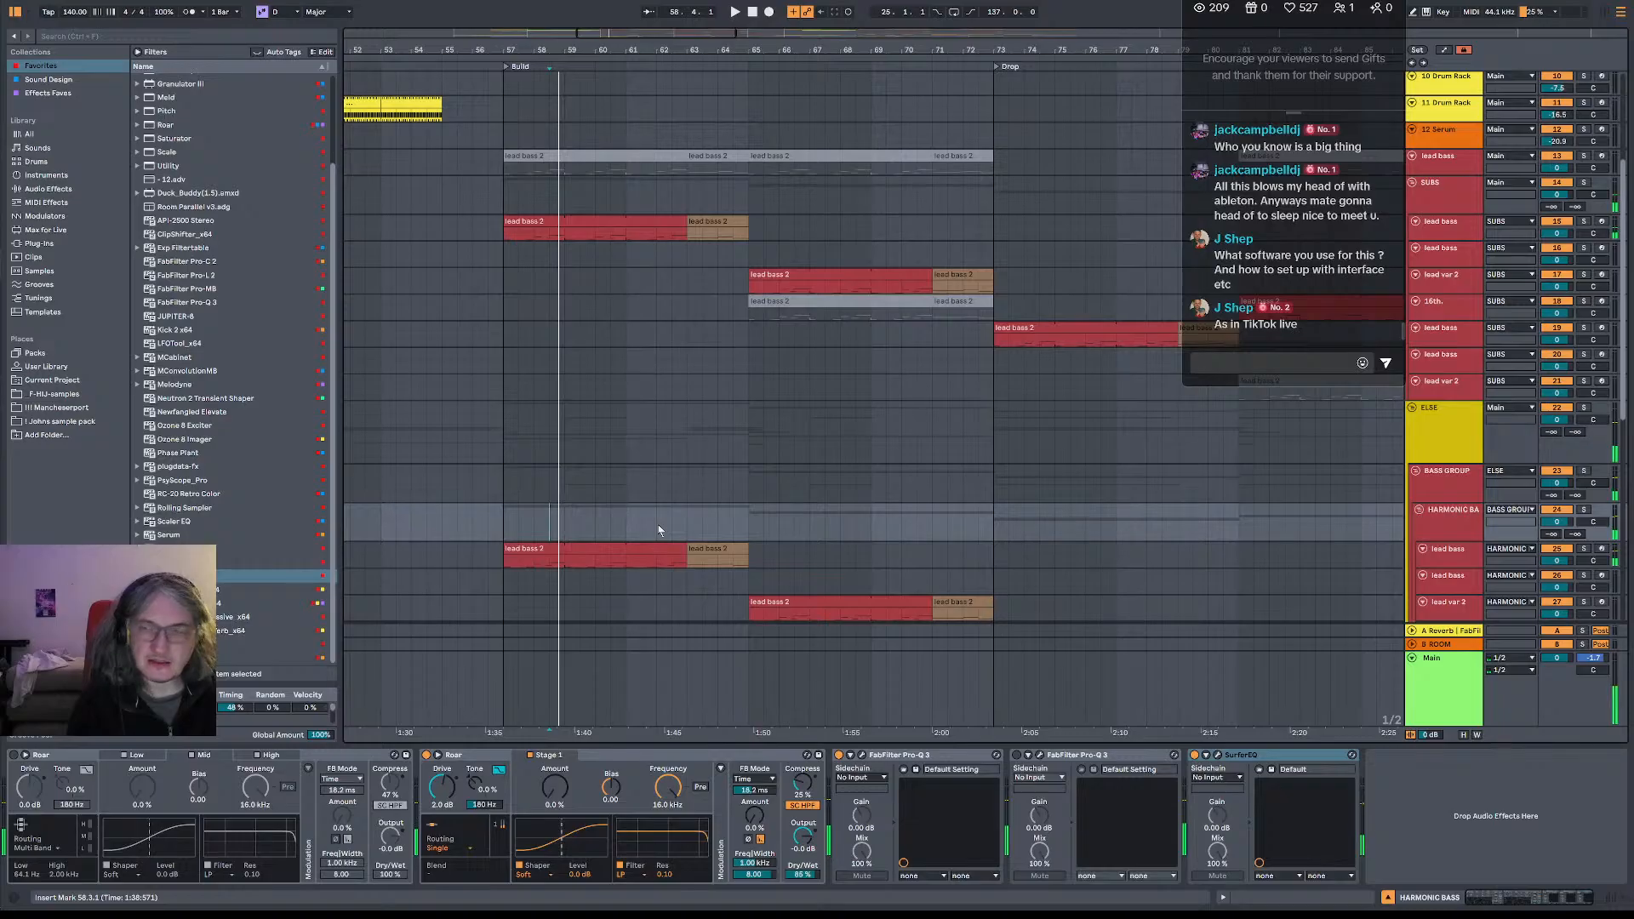
{"action": "key", "text": "space"}
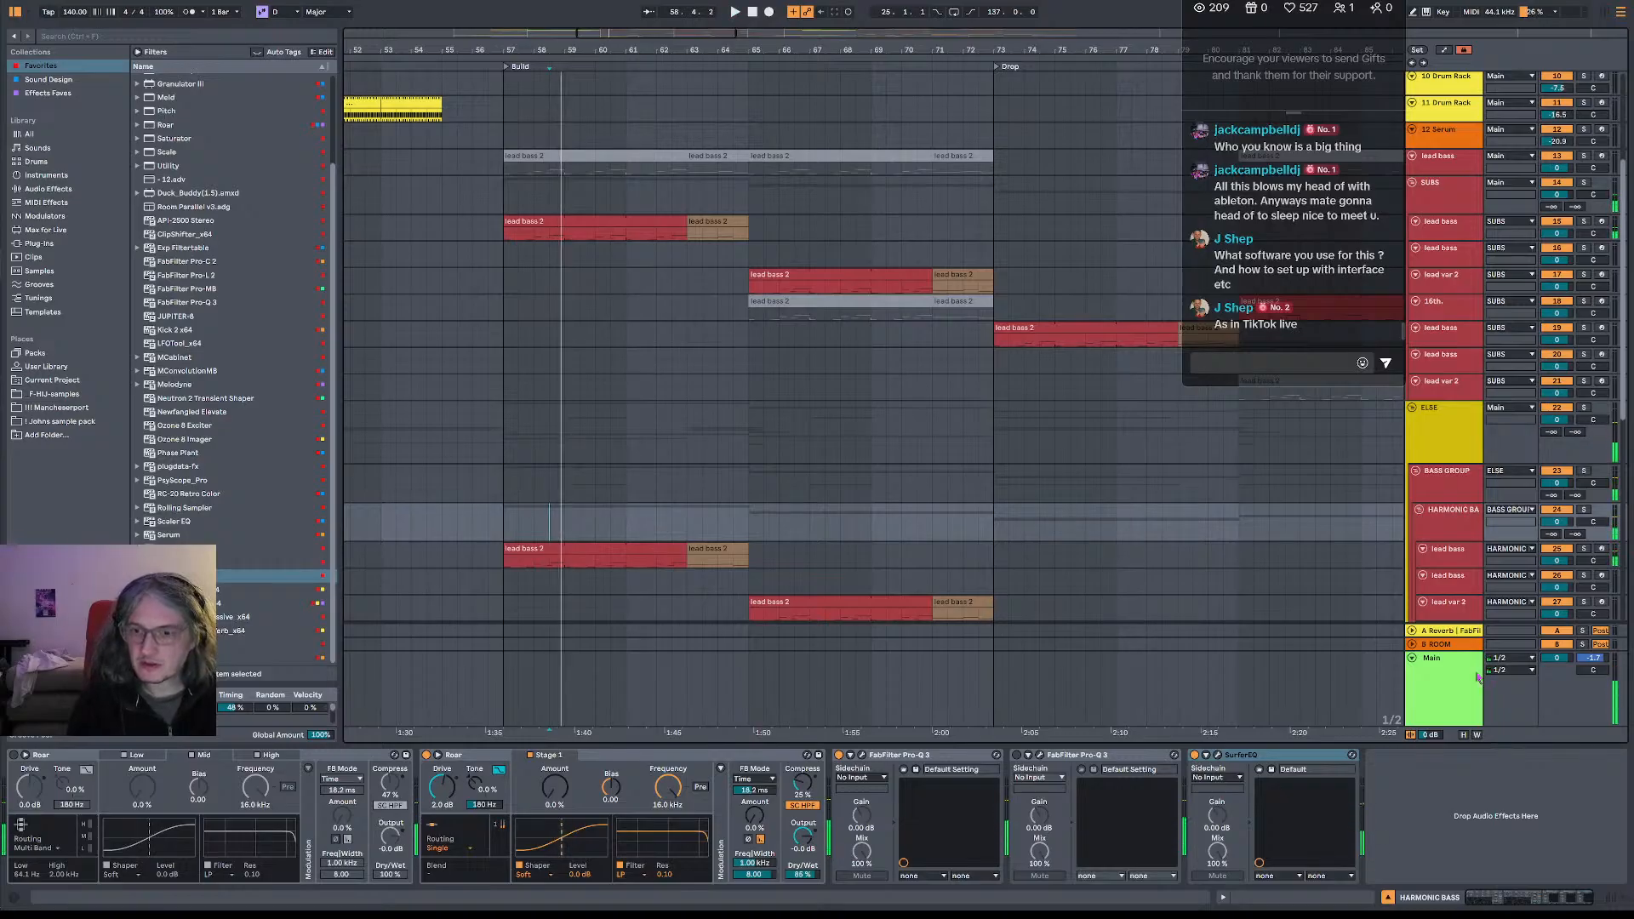
{"action": "left_click", "coordinate": [1455, 695]}
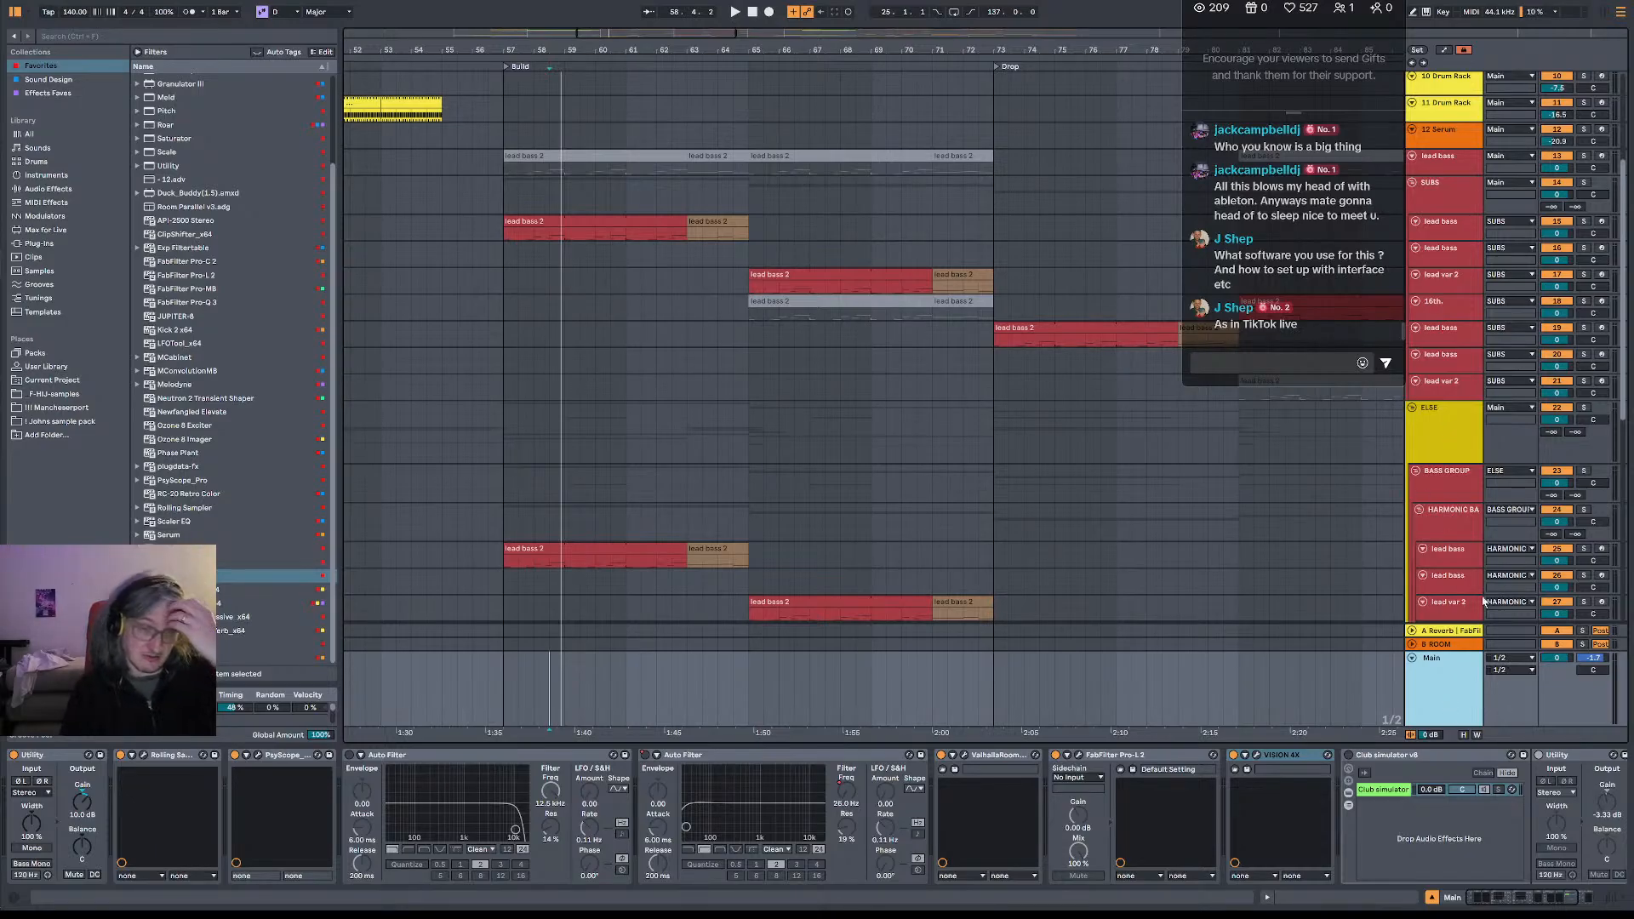
{"action": "left_click", "coordinate": [1472, 440]}
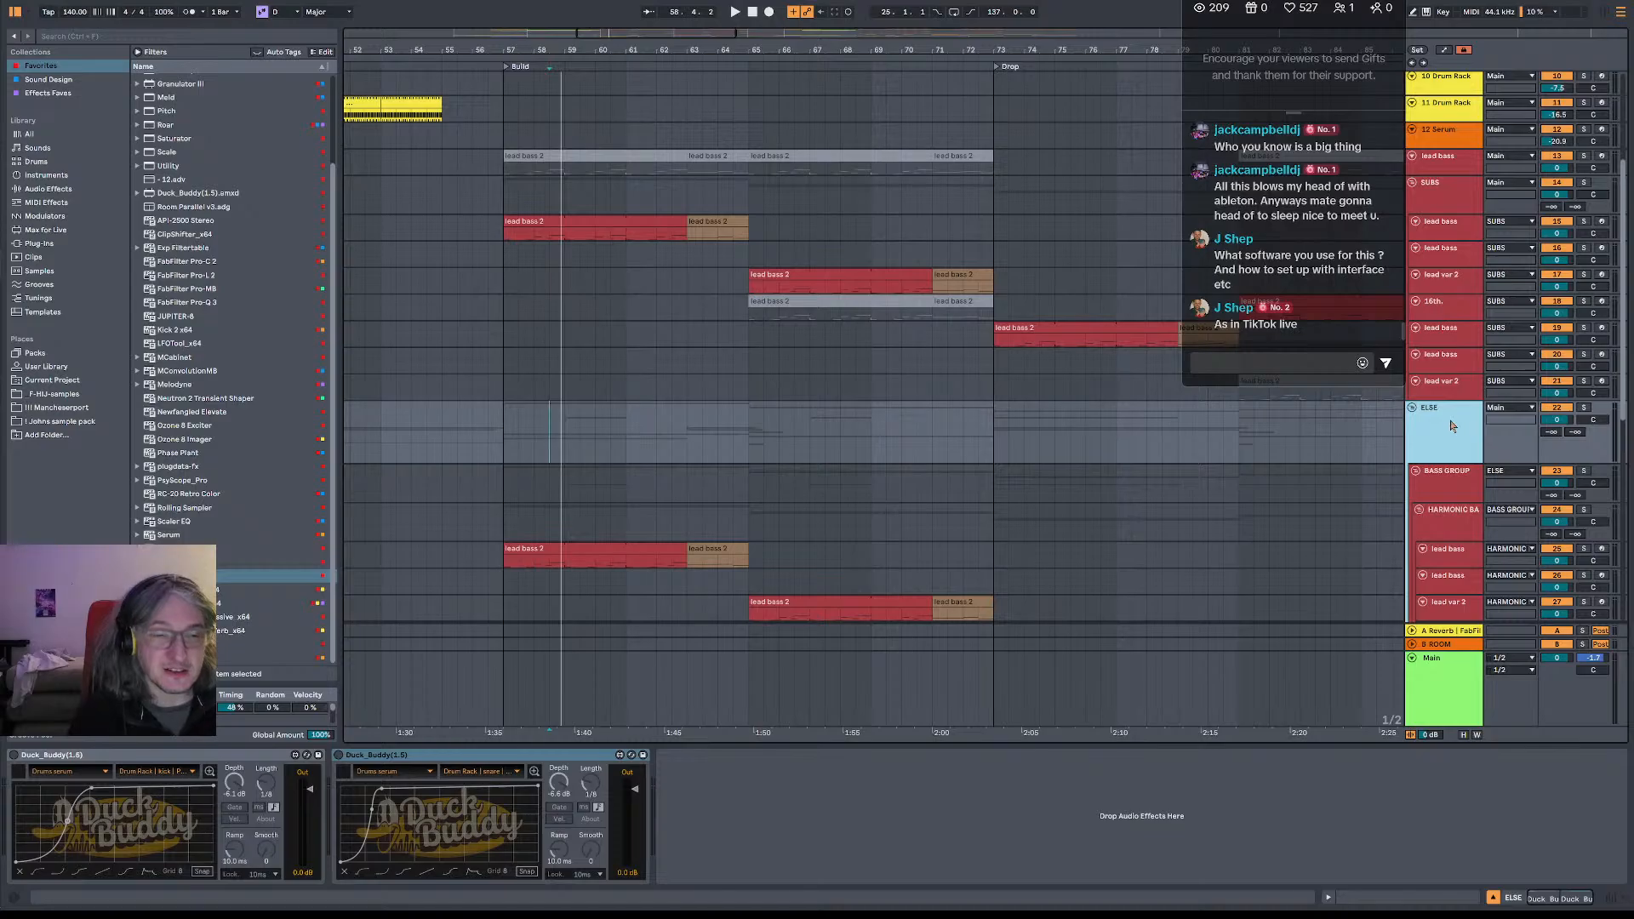
{"action": "key", "text": "space"}
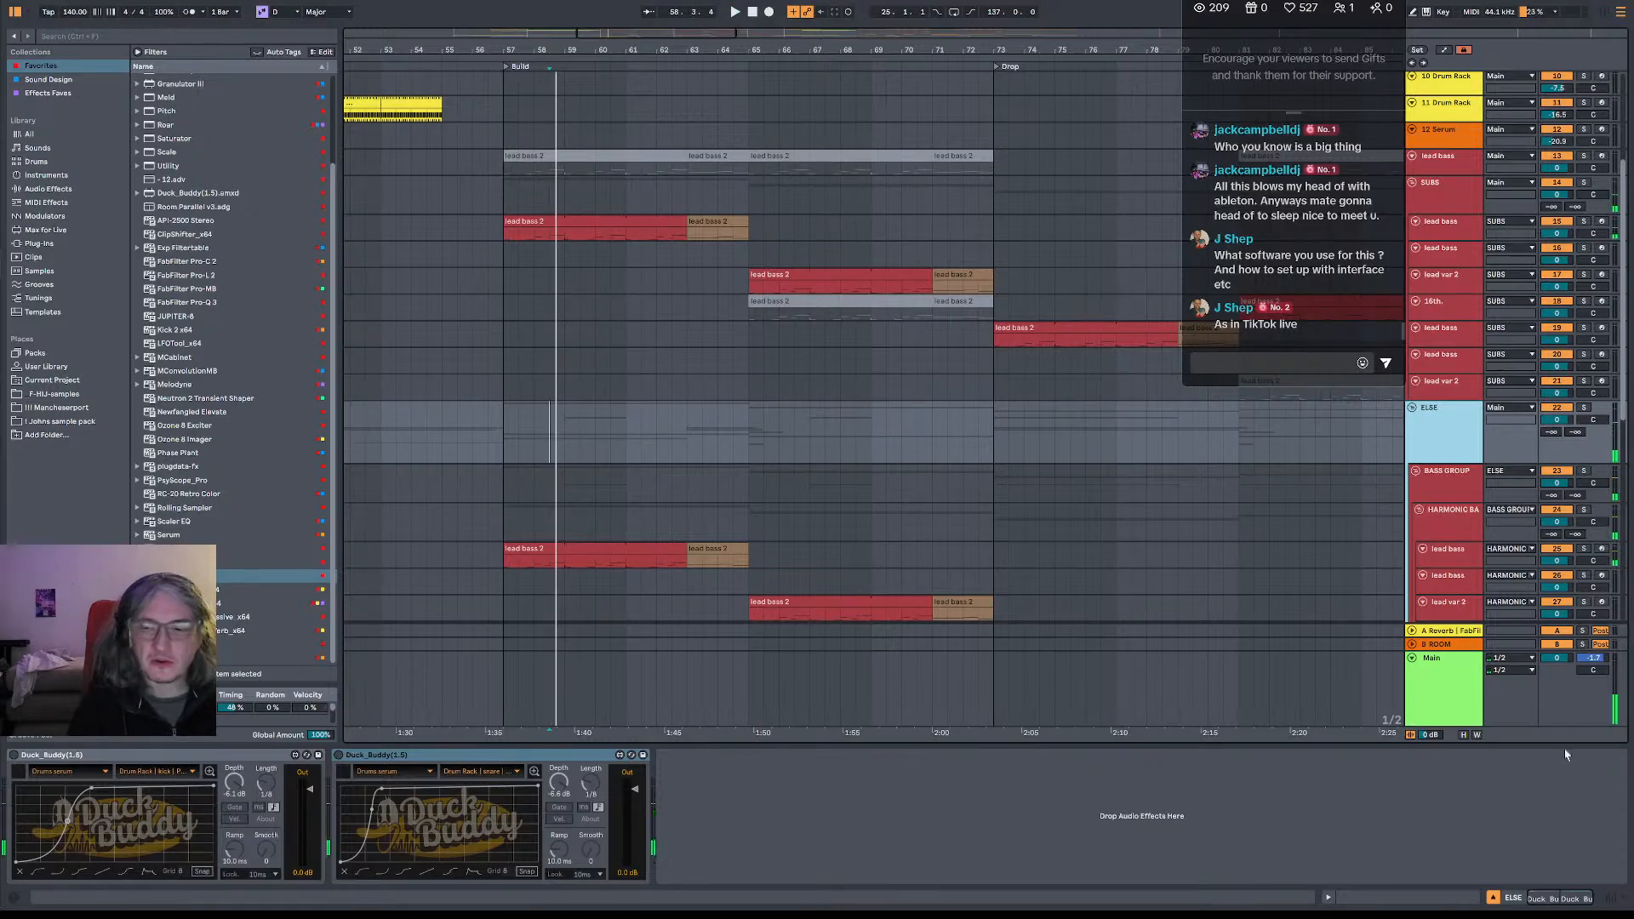
- Open VISION 4X on the Main track, move its window away from the track controls, and play the mix through it
{"action": "left_click", "coordinate": [1457, 693]}
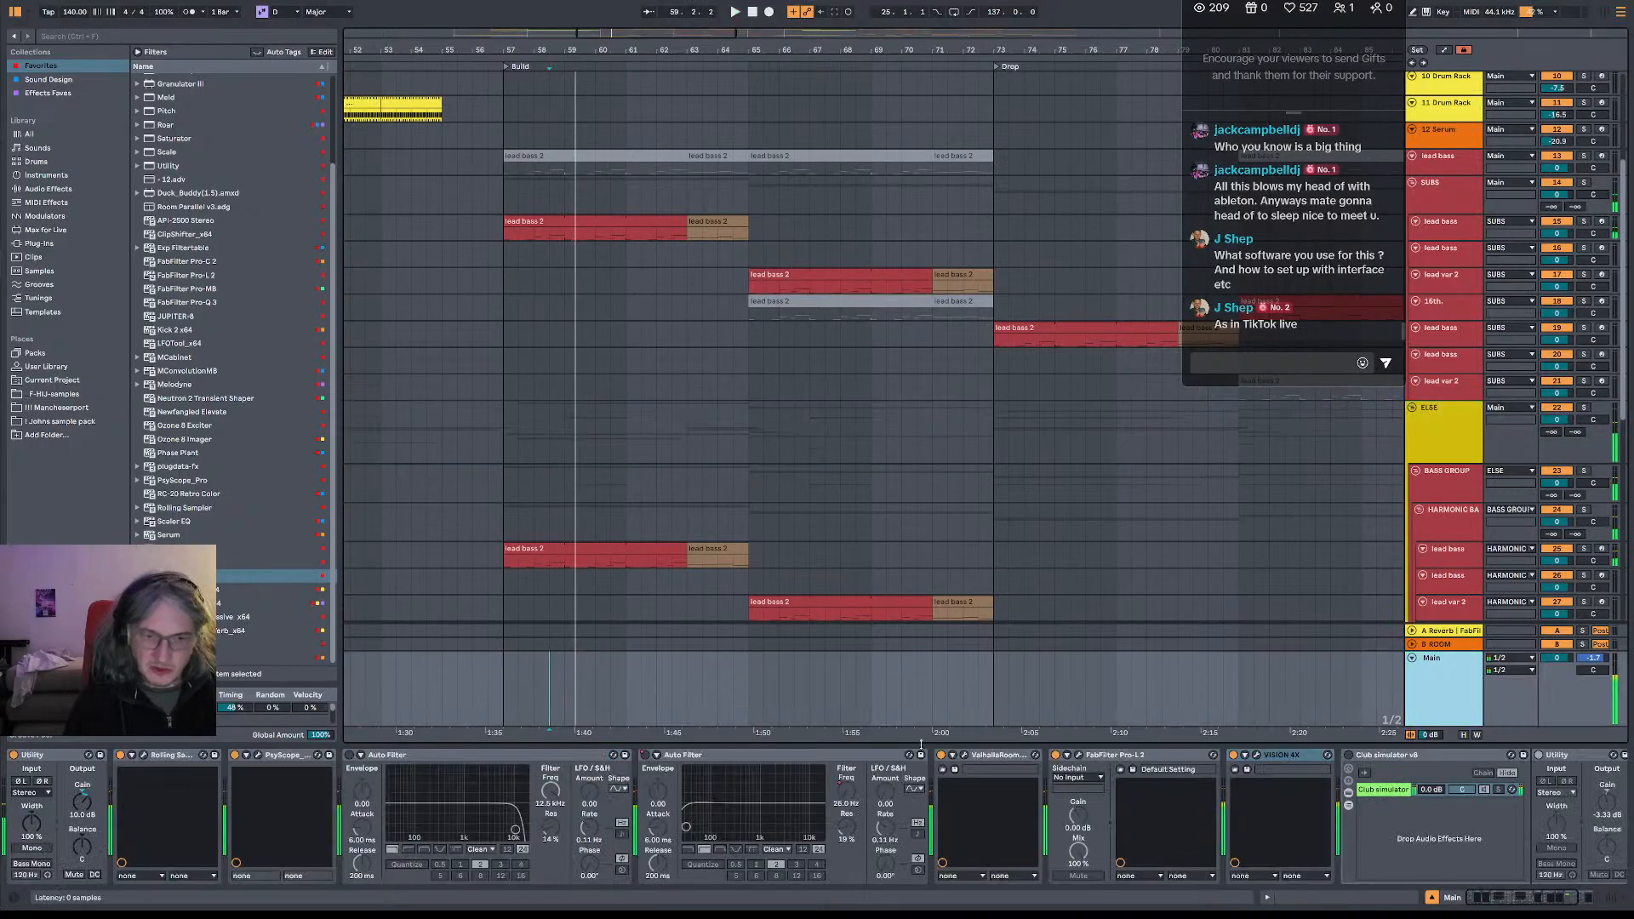
{"action": "left_click", "coordinate": [1254, 756]}
{"action": "key", "text": "space"}
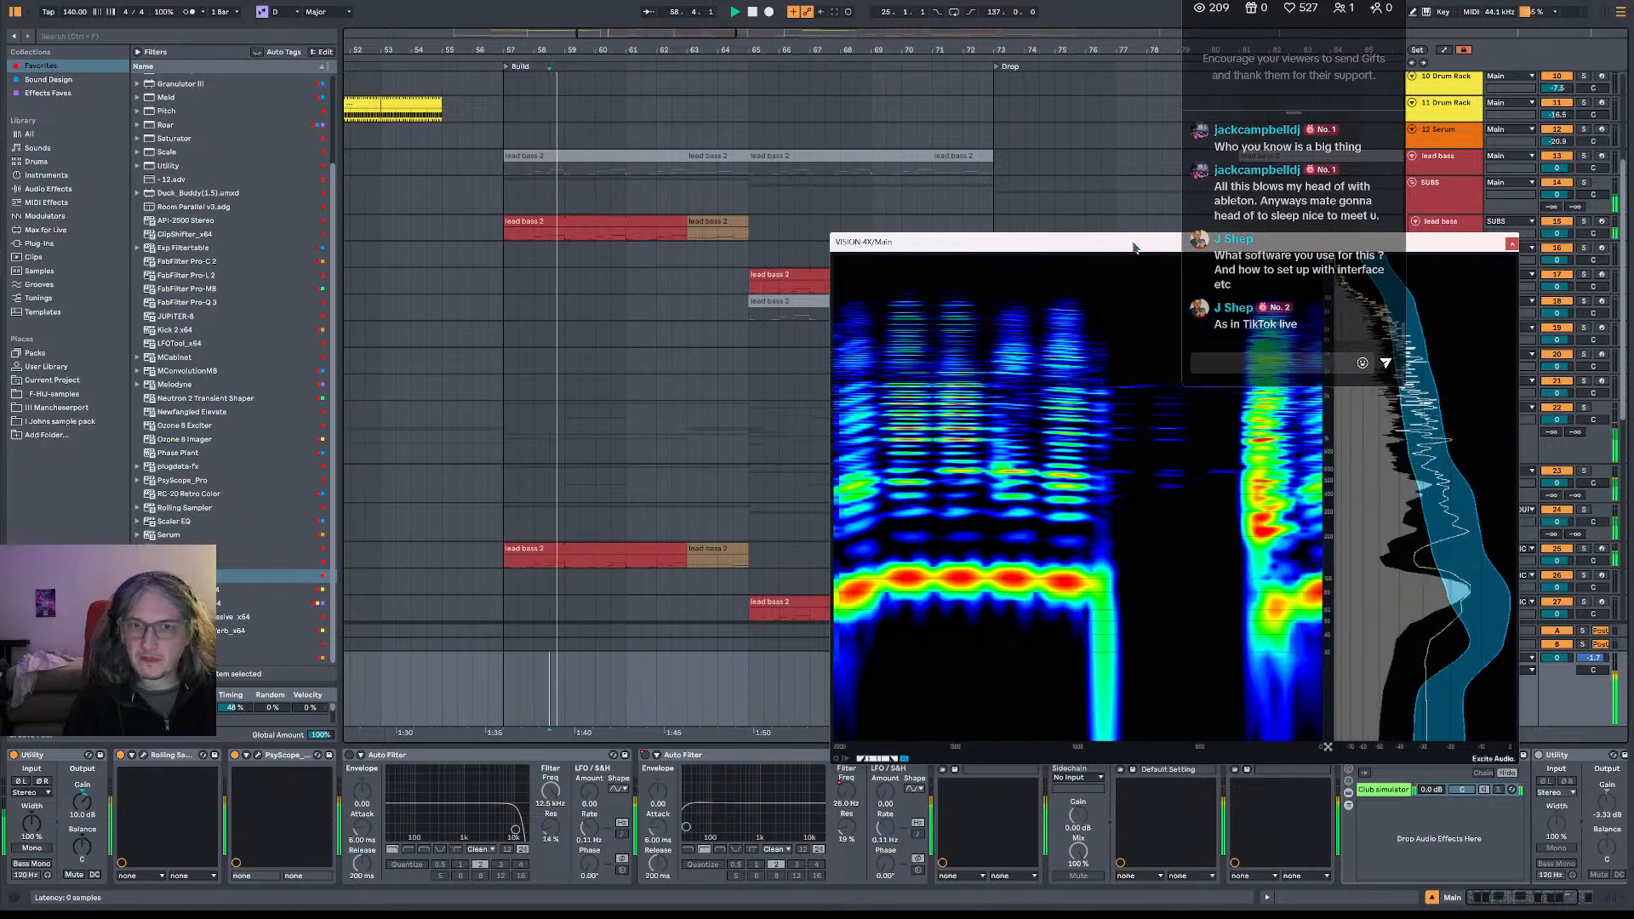
{"action": "left_click_drag", "start_coordinate": [1134, 247], "coordinate": [580, 337]}
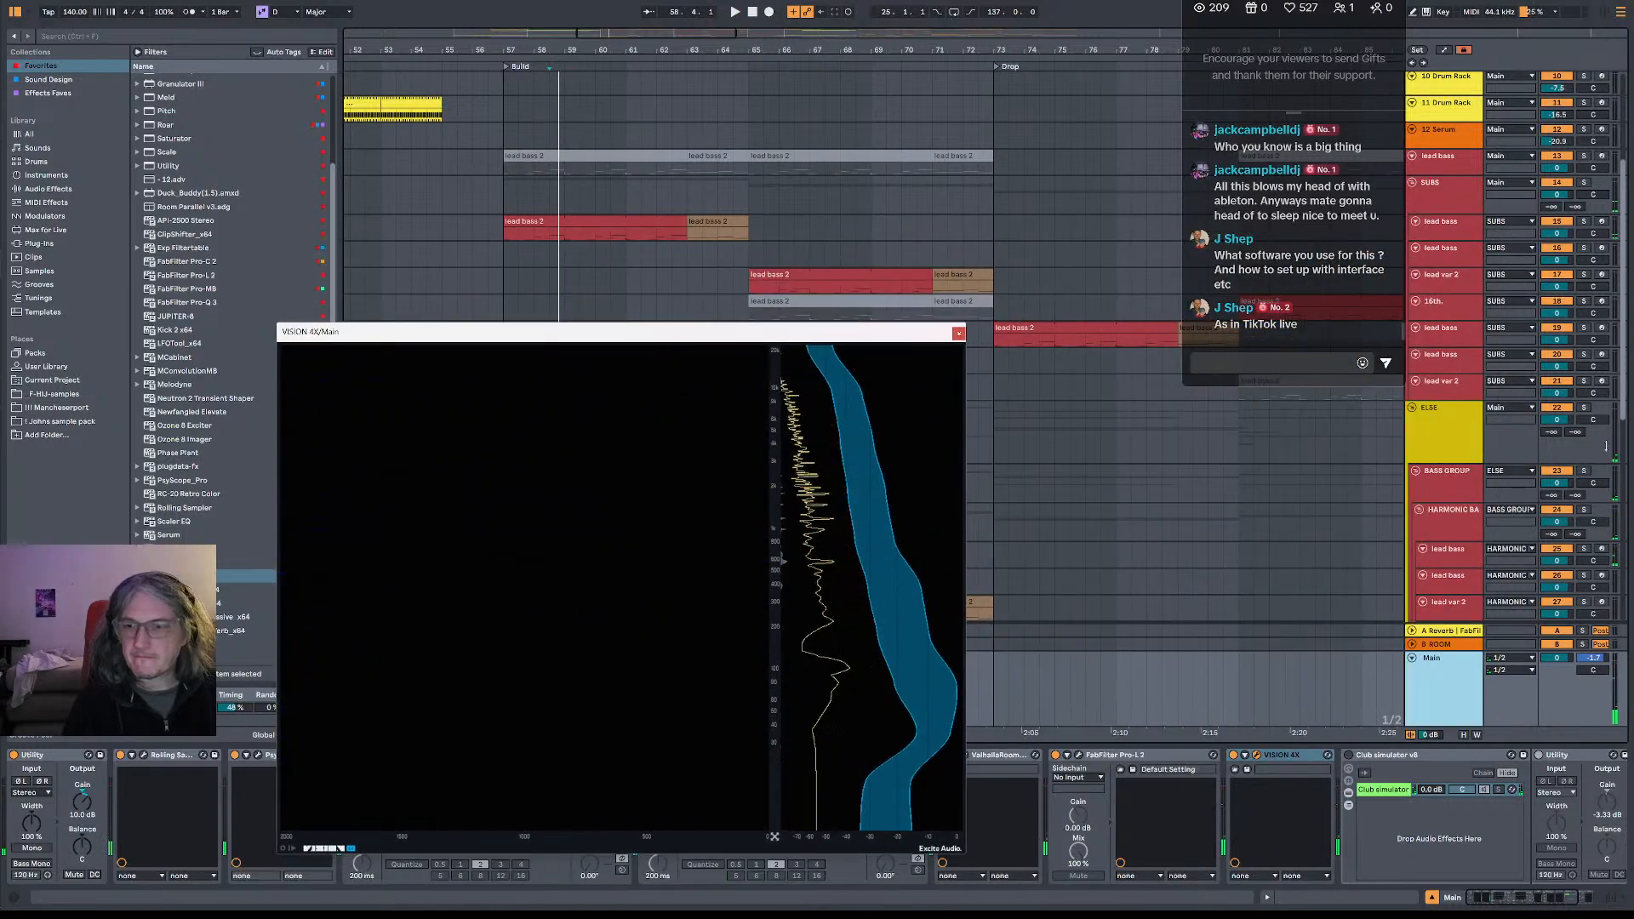
{"action": "key", "text": "space"}
{"action": "key", "text": "space"}
- Solo the first lead bass track in HARMONIC BASS and replay it from 58.3 to examine its spectrum in VISION 4X
{"action": "left_click", "coordinate": [1584, 549]}
{"action": "key", "text": "space"}
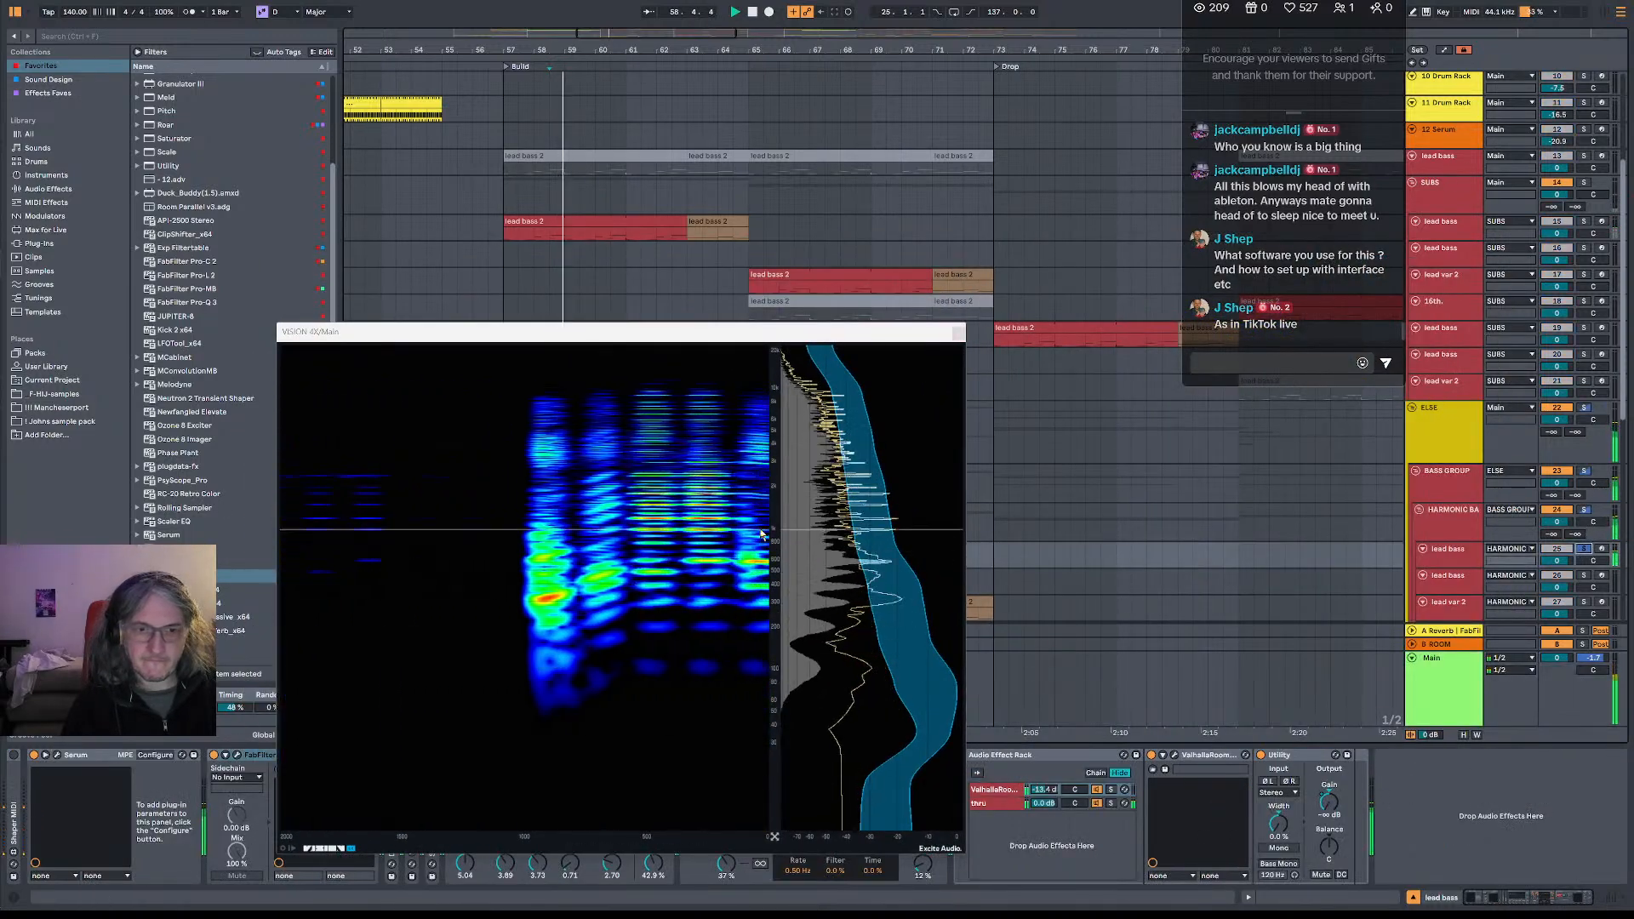
{"action": "key", "text": "space"}
{"action": "key", "text": "space"}
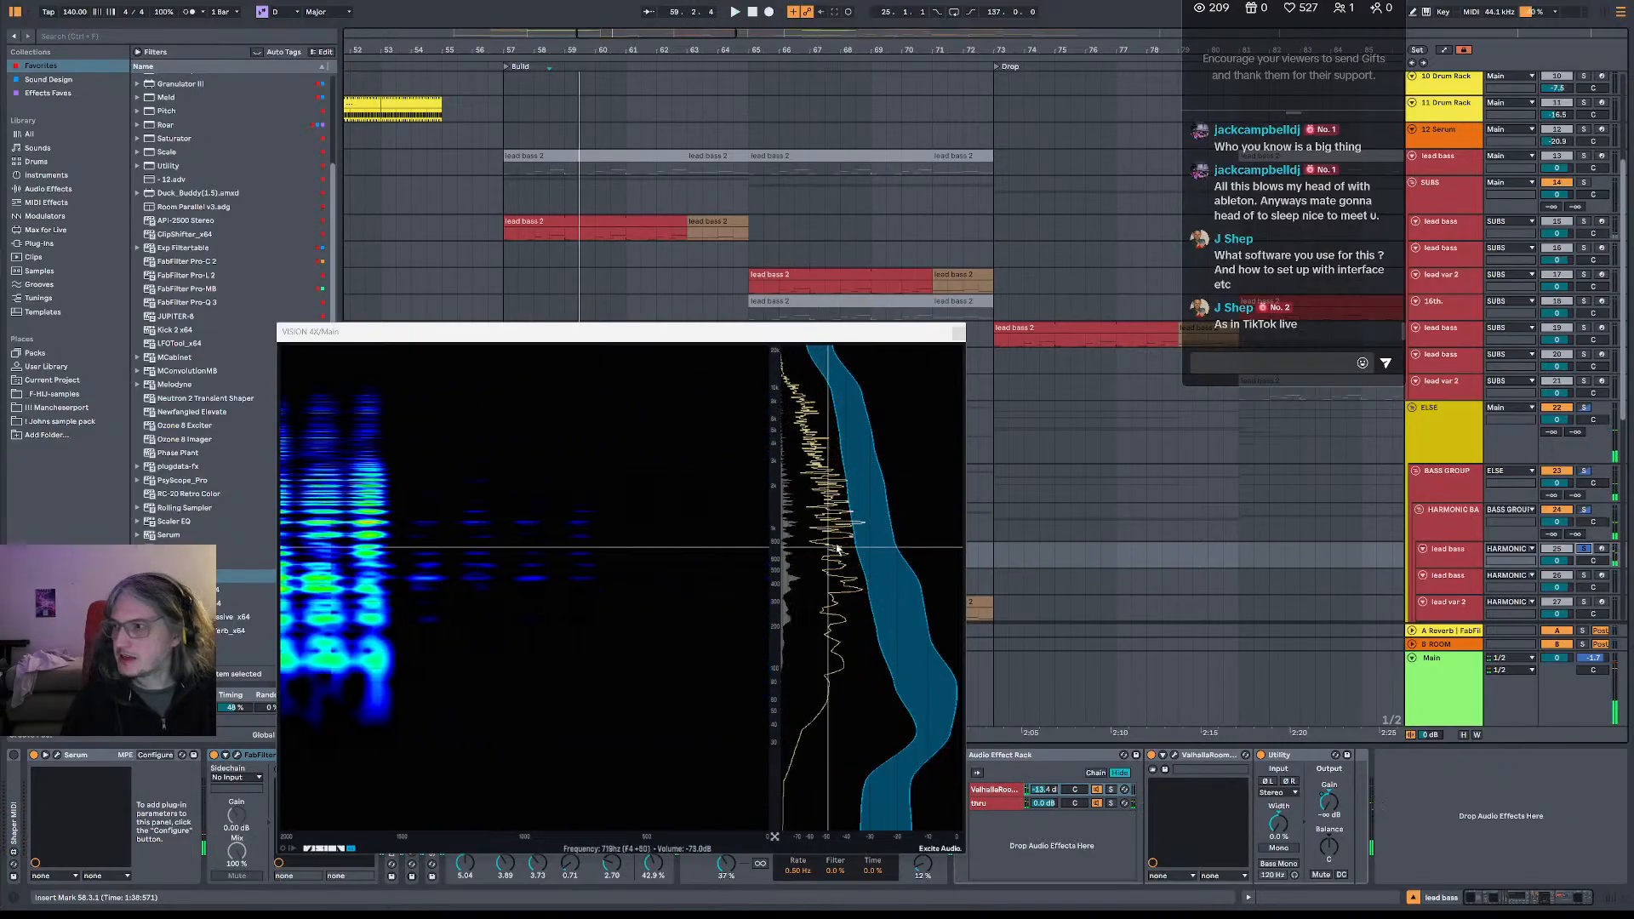
{"action": "key", "text": "space"}
{"action": "key", "text": "space"}
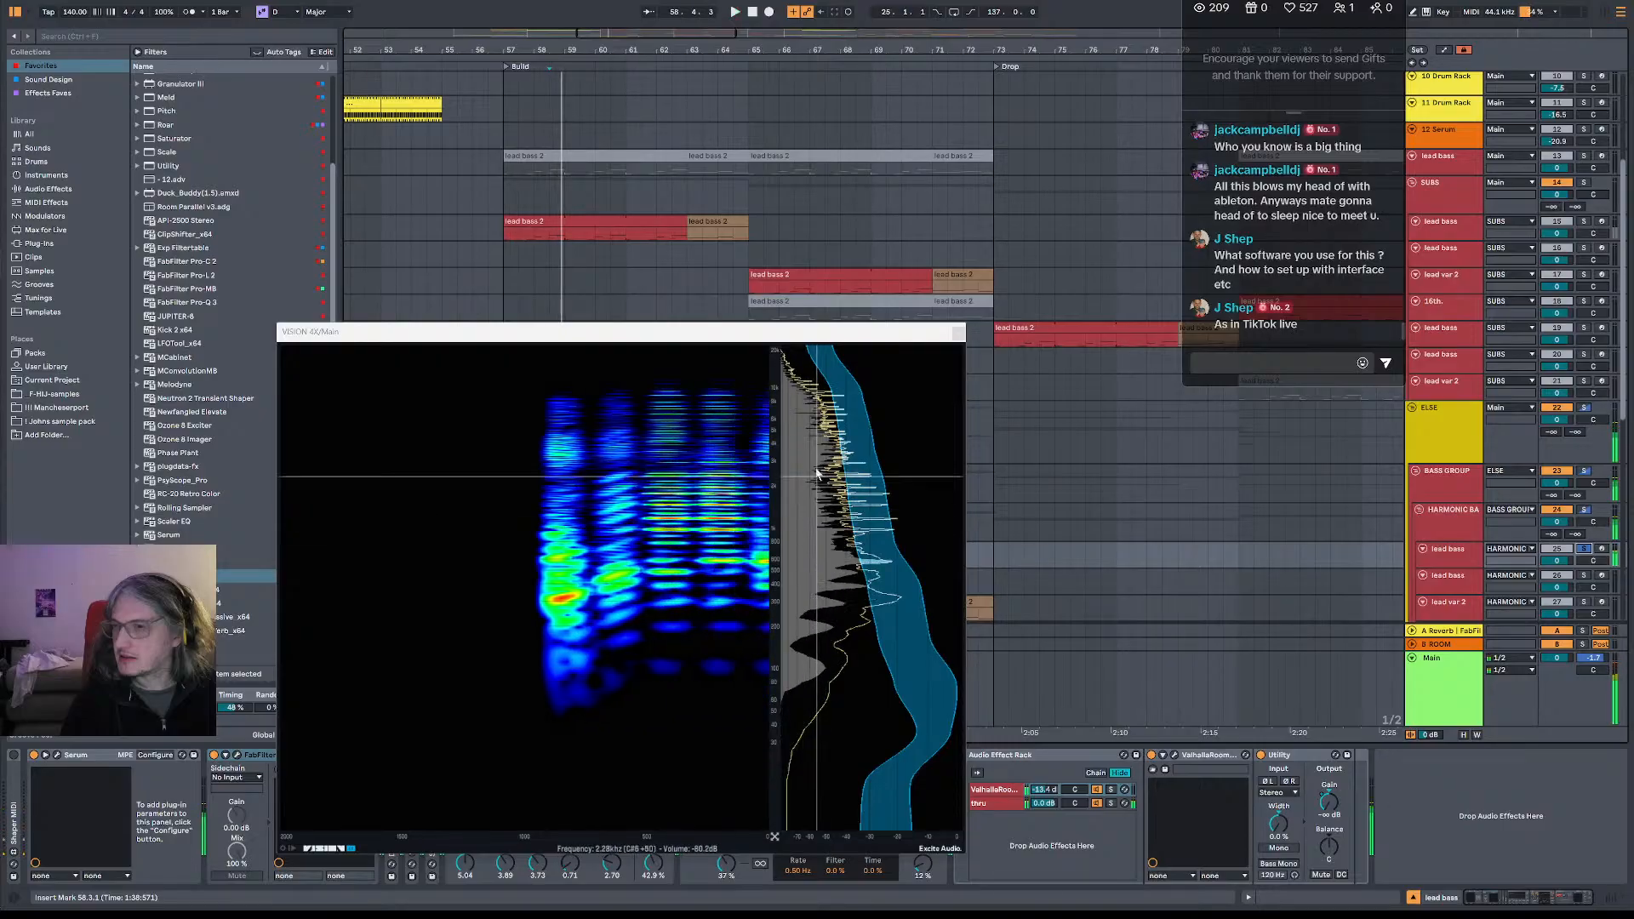
{"action": "key", "text": "space"}
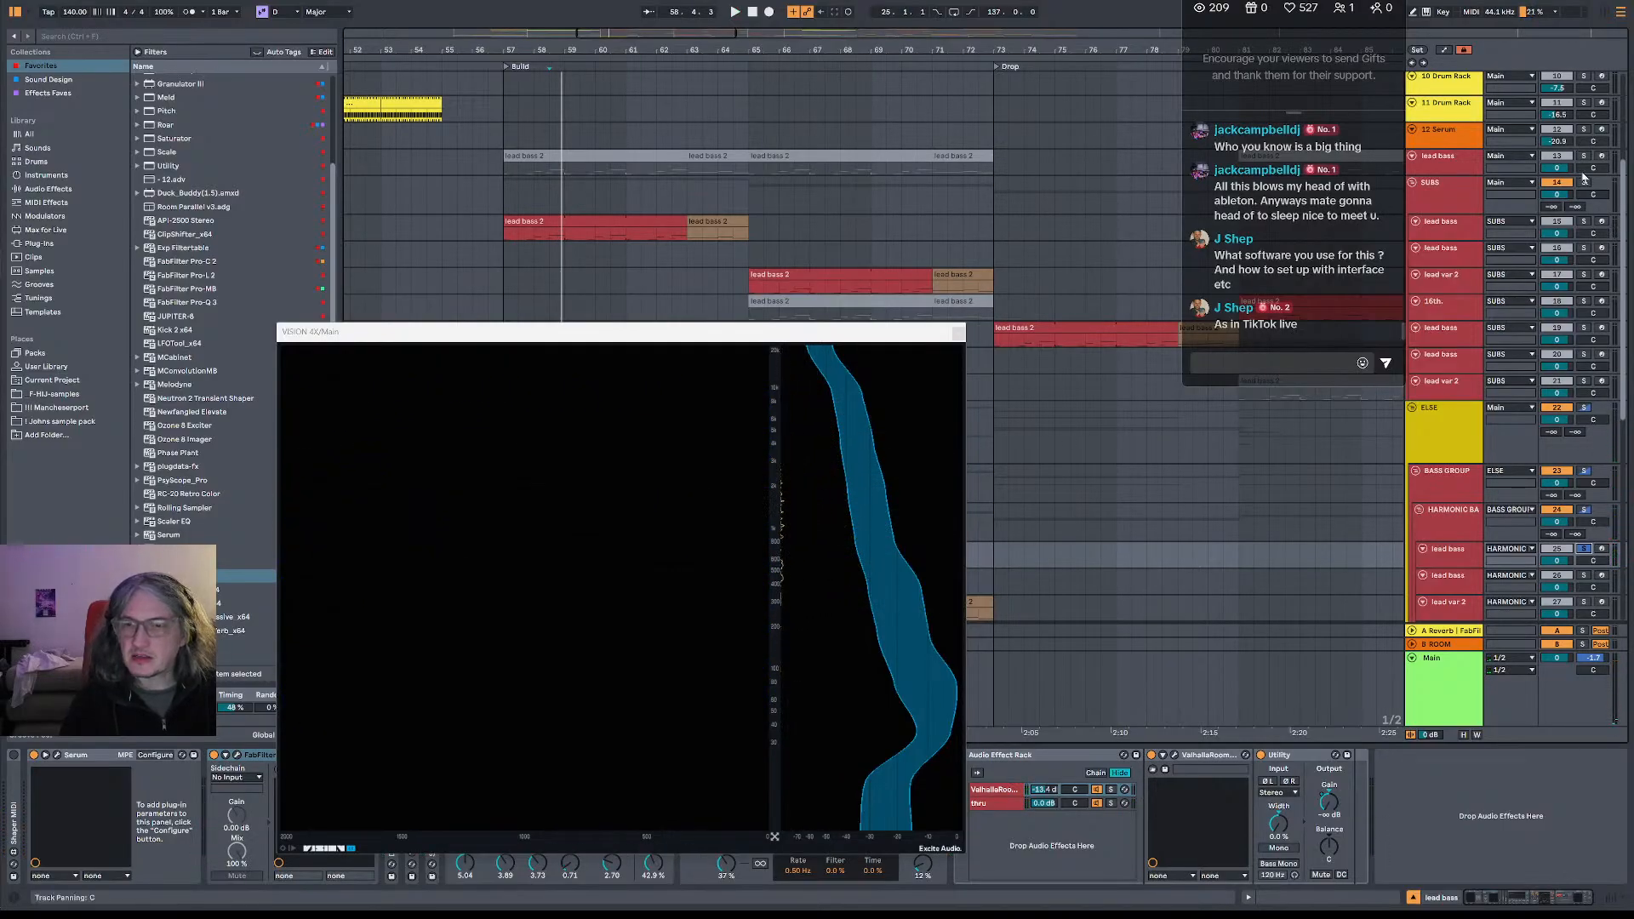
- Solo the Drums serum track instead and play it to examine the drum hit's spectrum in VISION 4X
{"action": "scroll", "coordinate": [1565, 143], "scroll_direction": "up", "scroll_amount": 6}
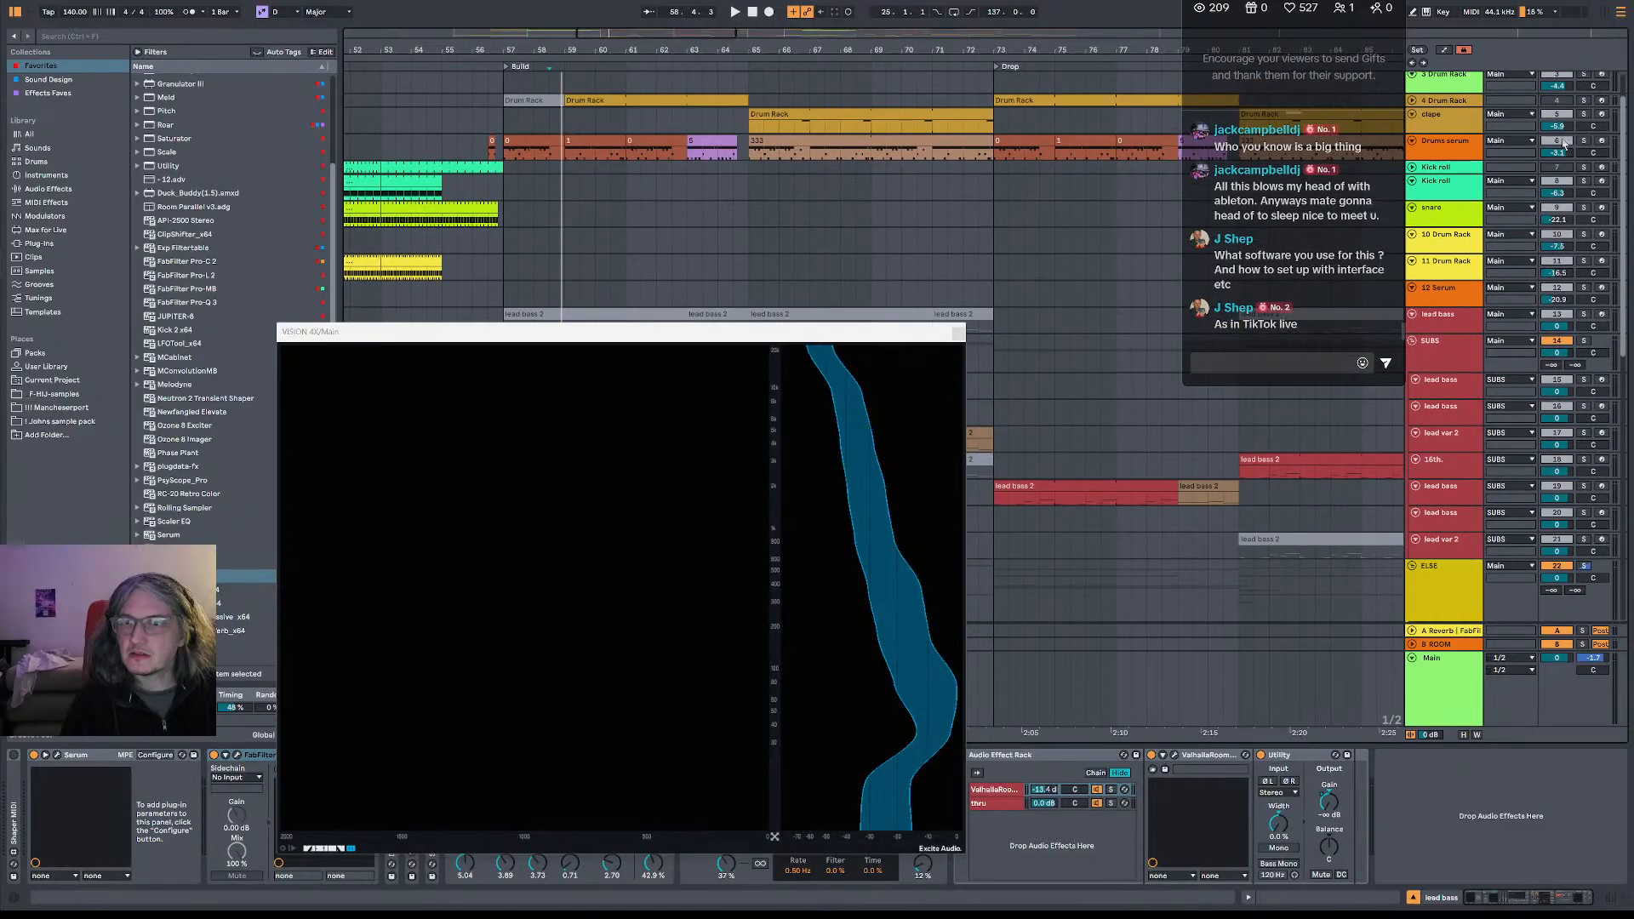
{"action": "scroll", "coordinate": [1565, 143], "scroll_direction": "up", "scroll_amount": 2}
{"action": "left_click", "coordinate": [1585, 200]}
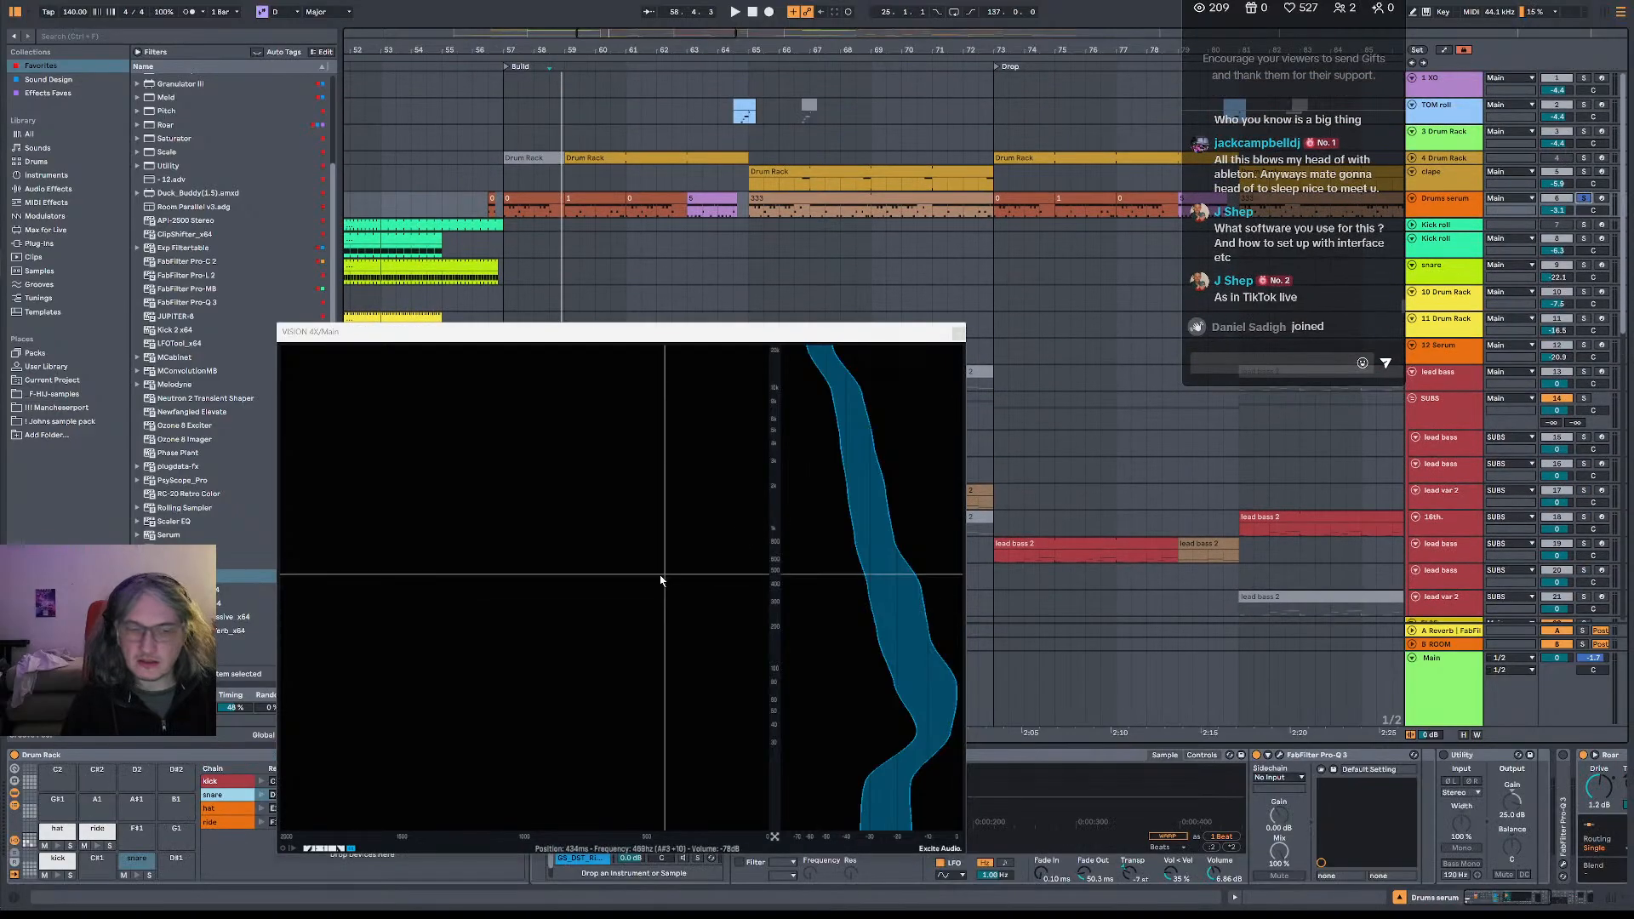
{"action": "key", "text": "space"}
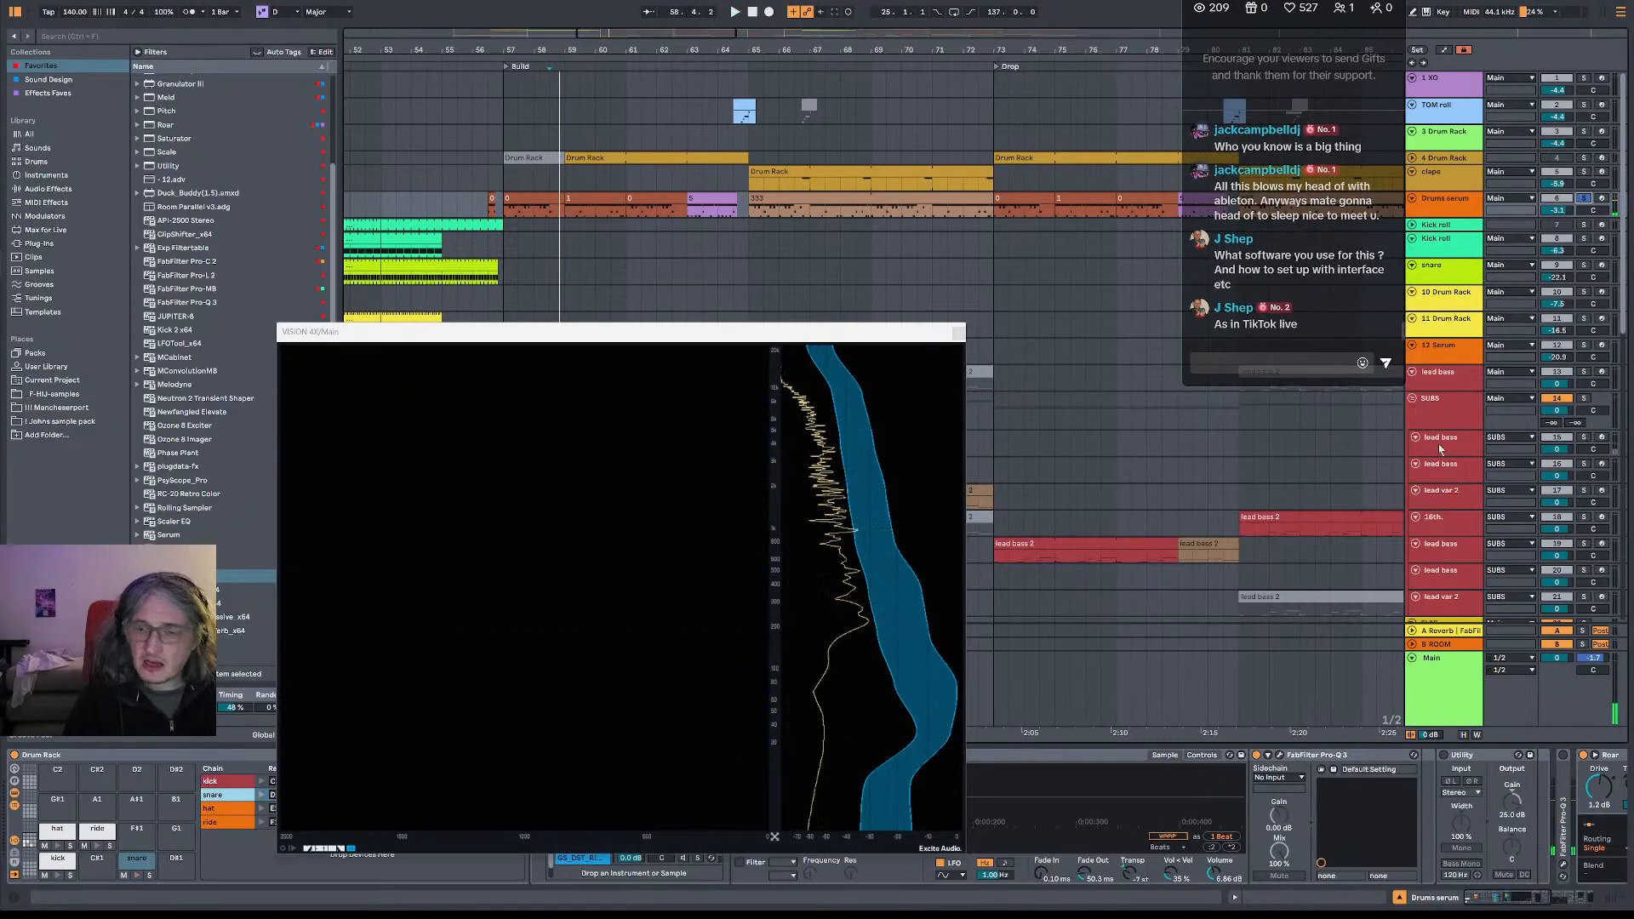
- Show HARMONIC BASS's devices, move VISION 4X clear of them, and replay the full mix with the Drums serum solo cleared
{"action": "scroll", "coordinate": [1443, 448], "scroll_direction": "down", "scroll_amount": 8}
{"action": "left_click", "coordinate": [1453, 481]}
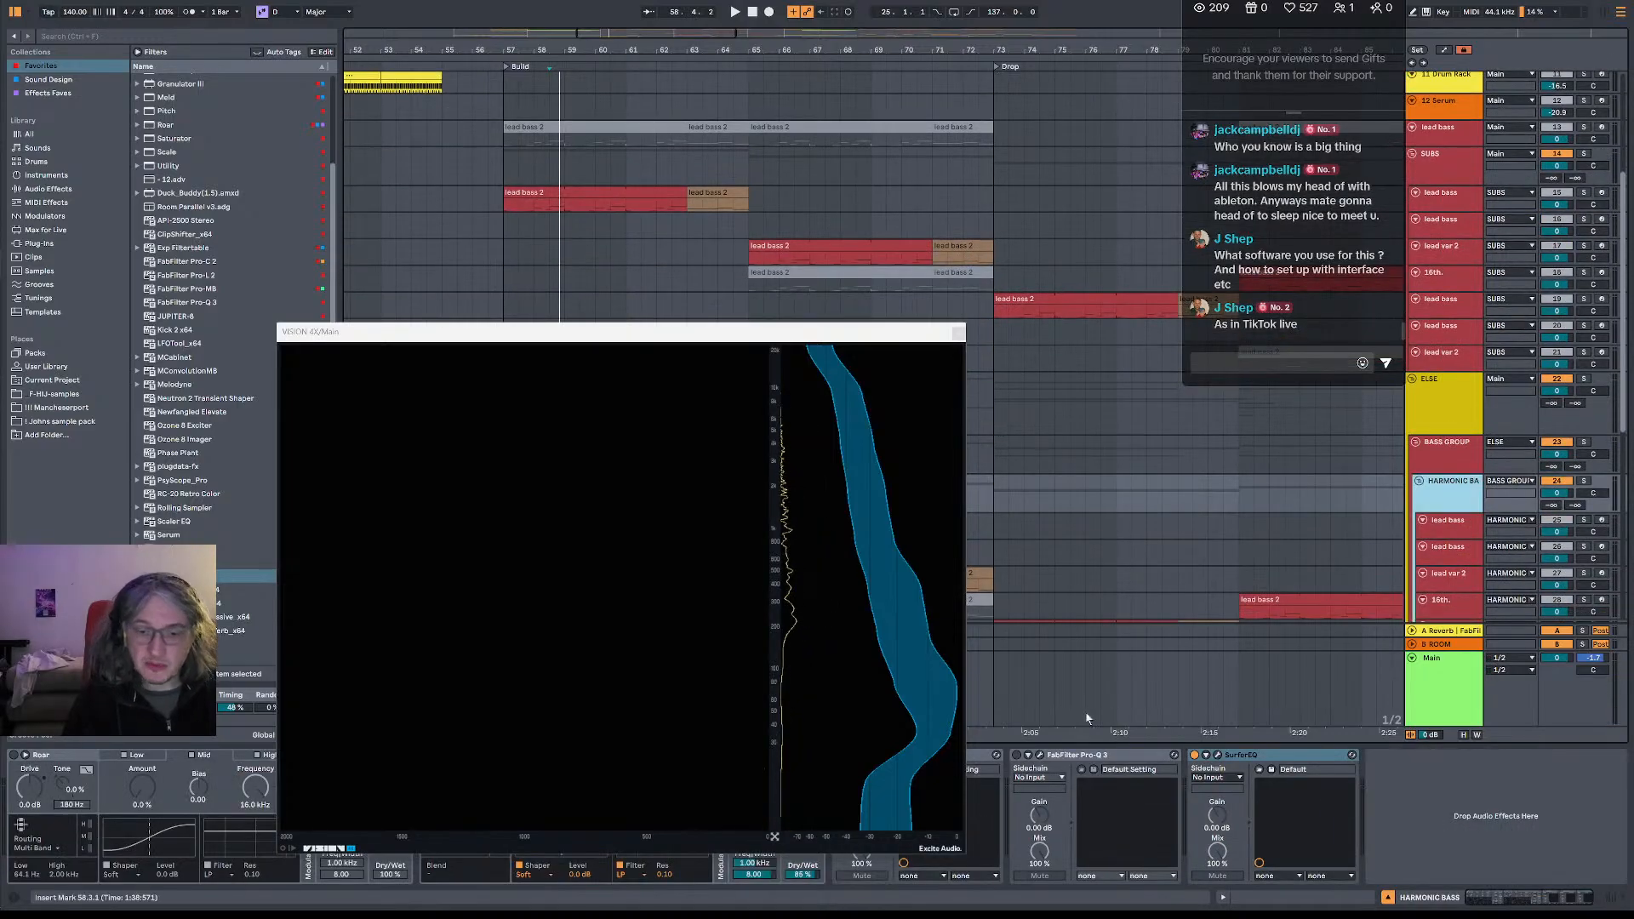
{"action": "left_click_drag", "start_coordinate": [886, 328], "coordinate": [762, 205]}
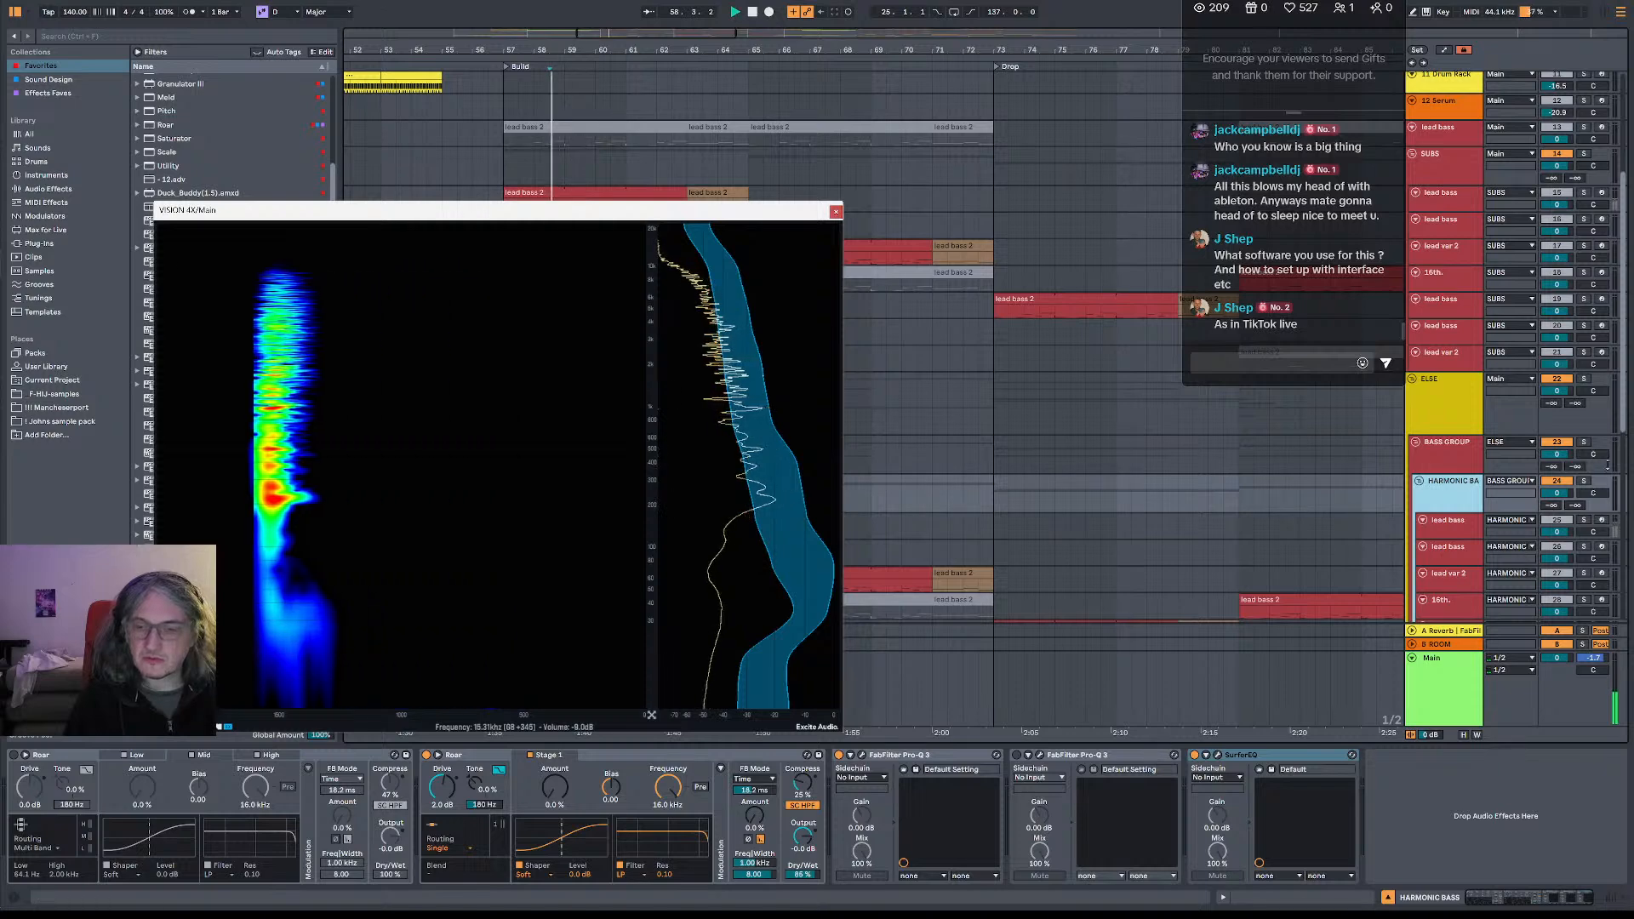
{"action": "scroll", "coordinate": [1483, 324], "scroll_direction": "up", "scroll_amount": 5}
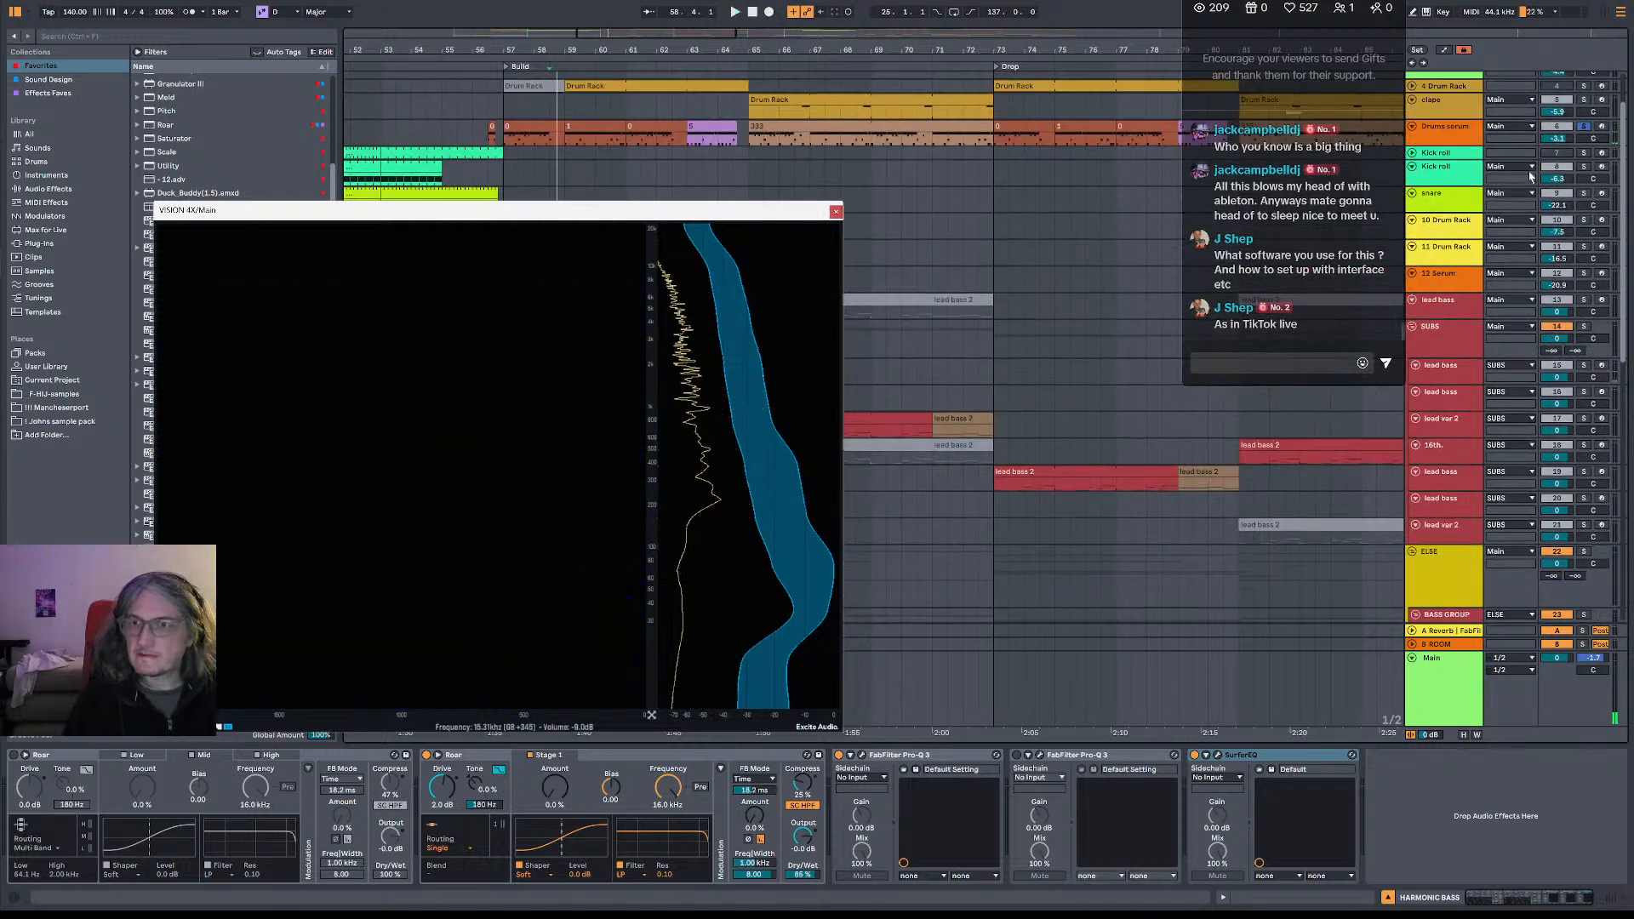
{"action": "scroll", "coordinate": [1543, 257], "scroll_direction": "down", "scroll_amount": 3}
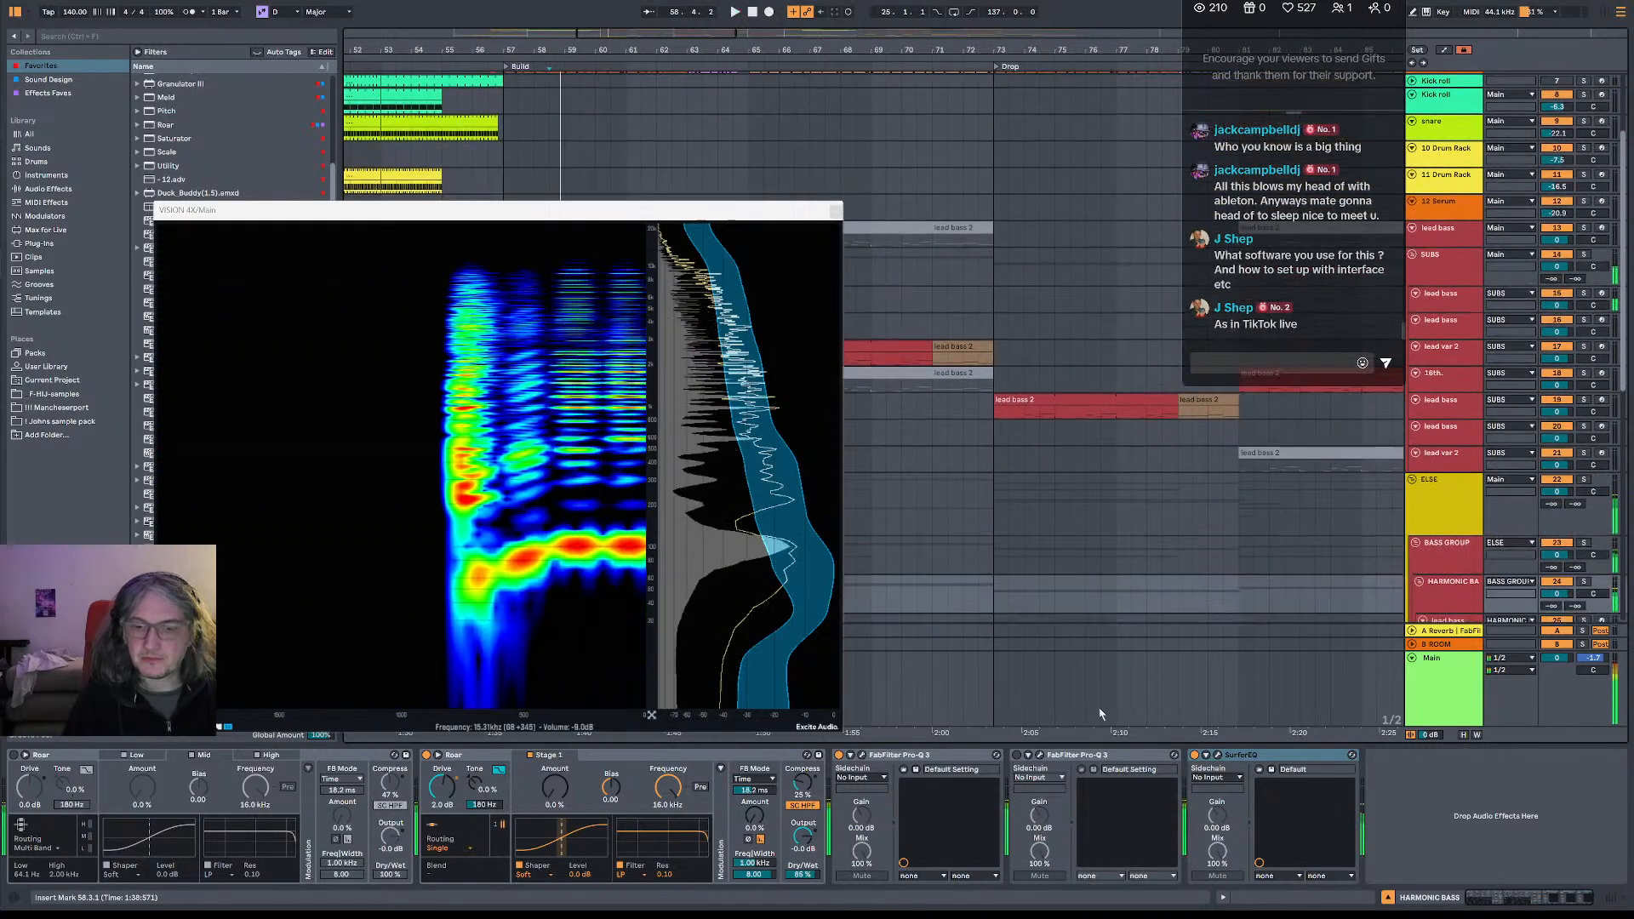
- Open HARMONIC BASS's first Pro-Q 3, try a 30 dB bell cut swept around 2 kHz during playback, and delete that band
{"action": "left_click", "coordinate": [861, 755]}
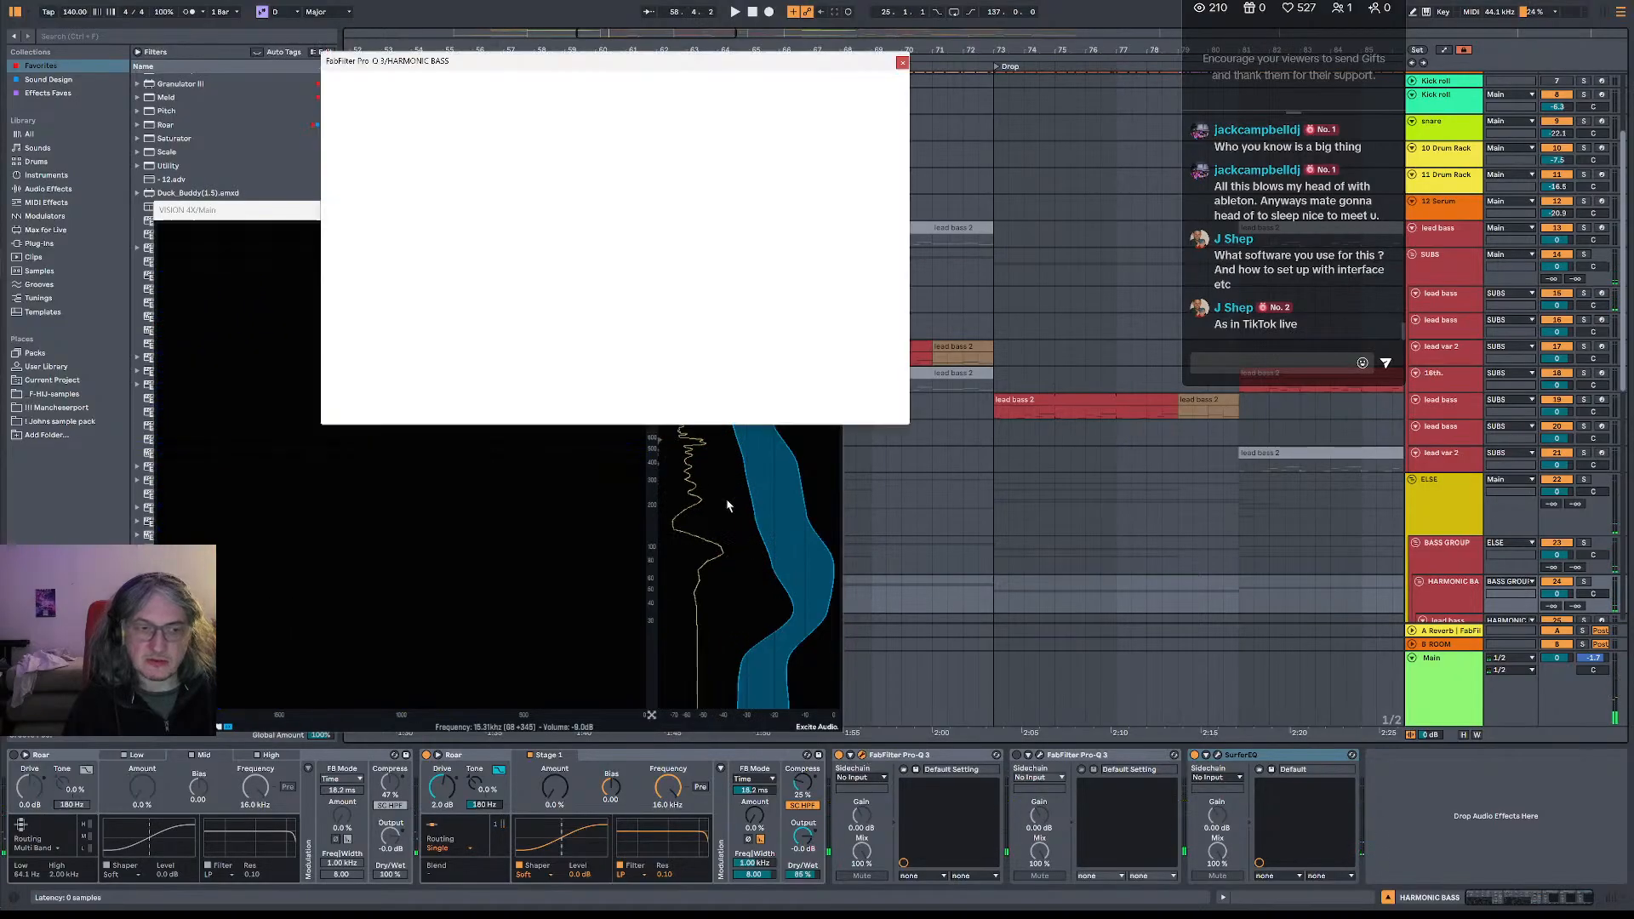
{"action": "left_click_drag", "start_coordinate": [707, 62], "coordinate": [1279, 406]}
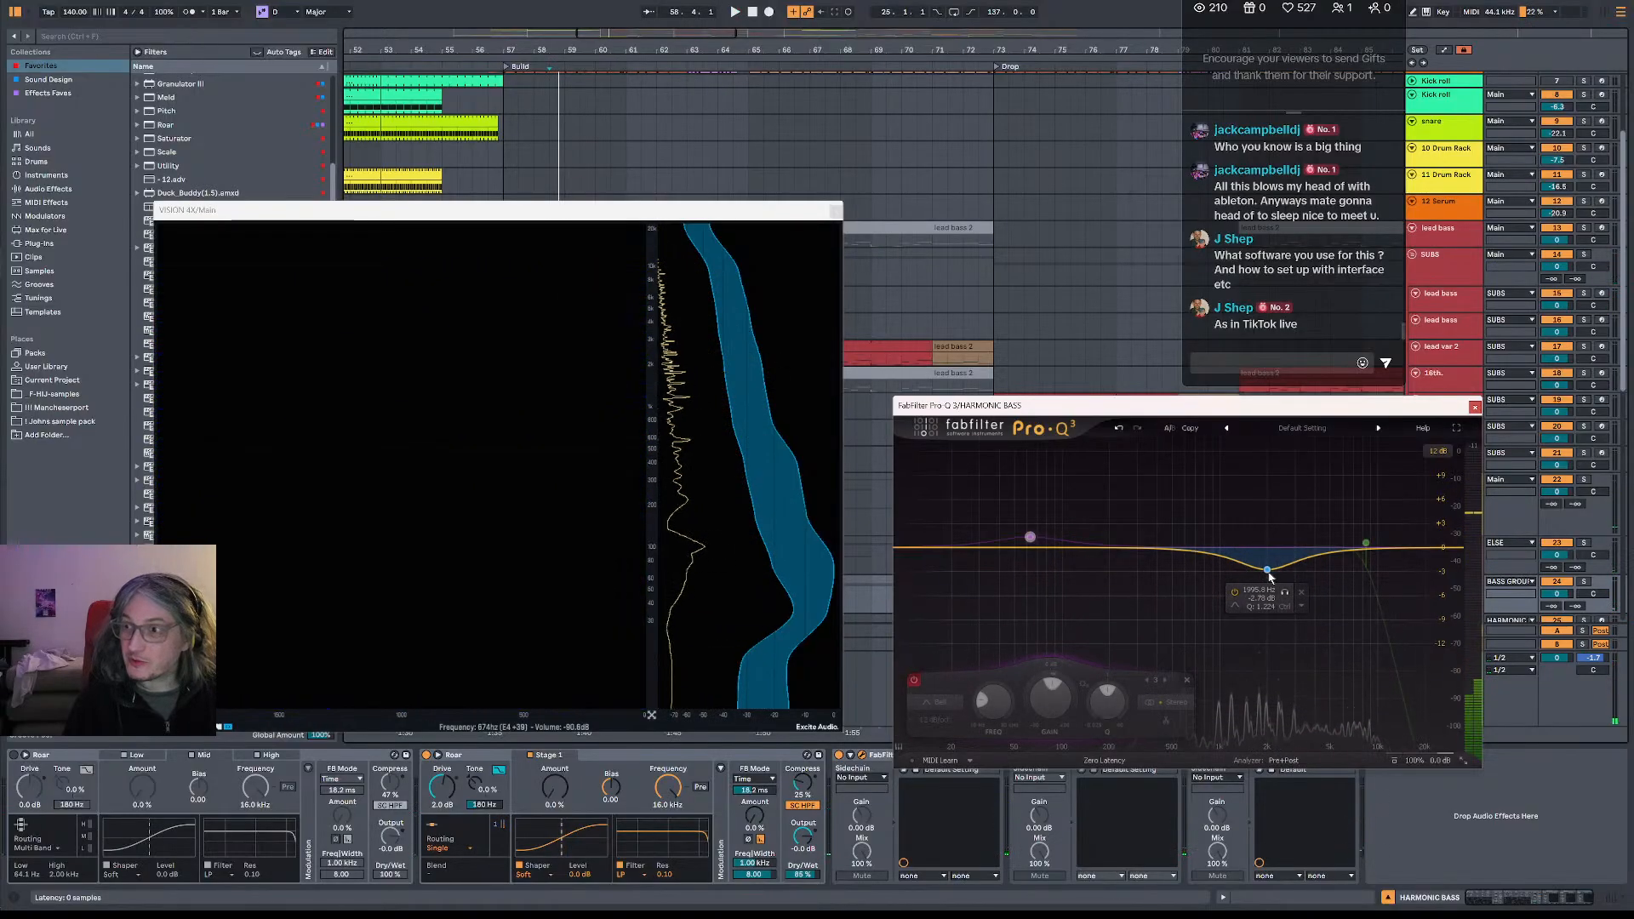
{"action": "left_click_drag", "start_coordinate": [1297, 566], "coordinate": [1241, 831]}
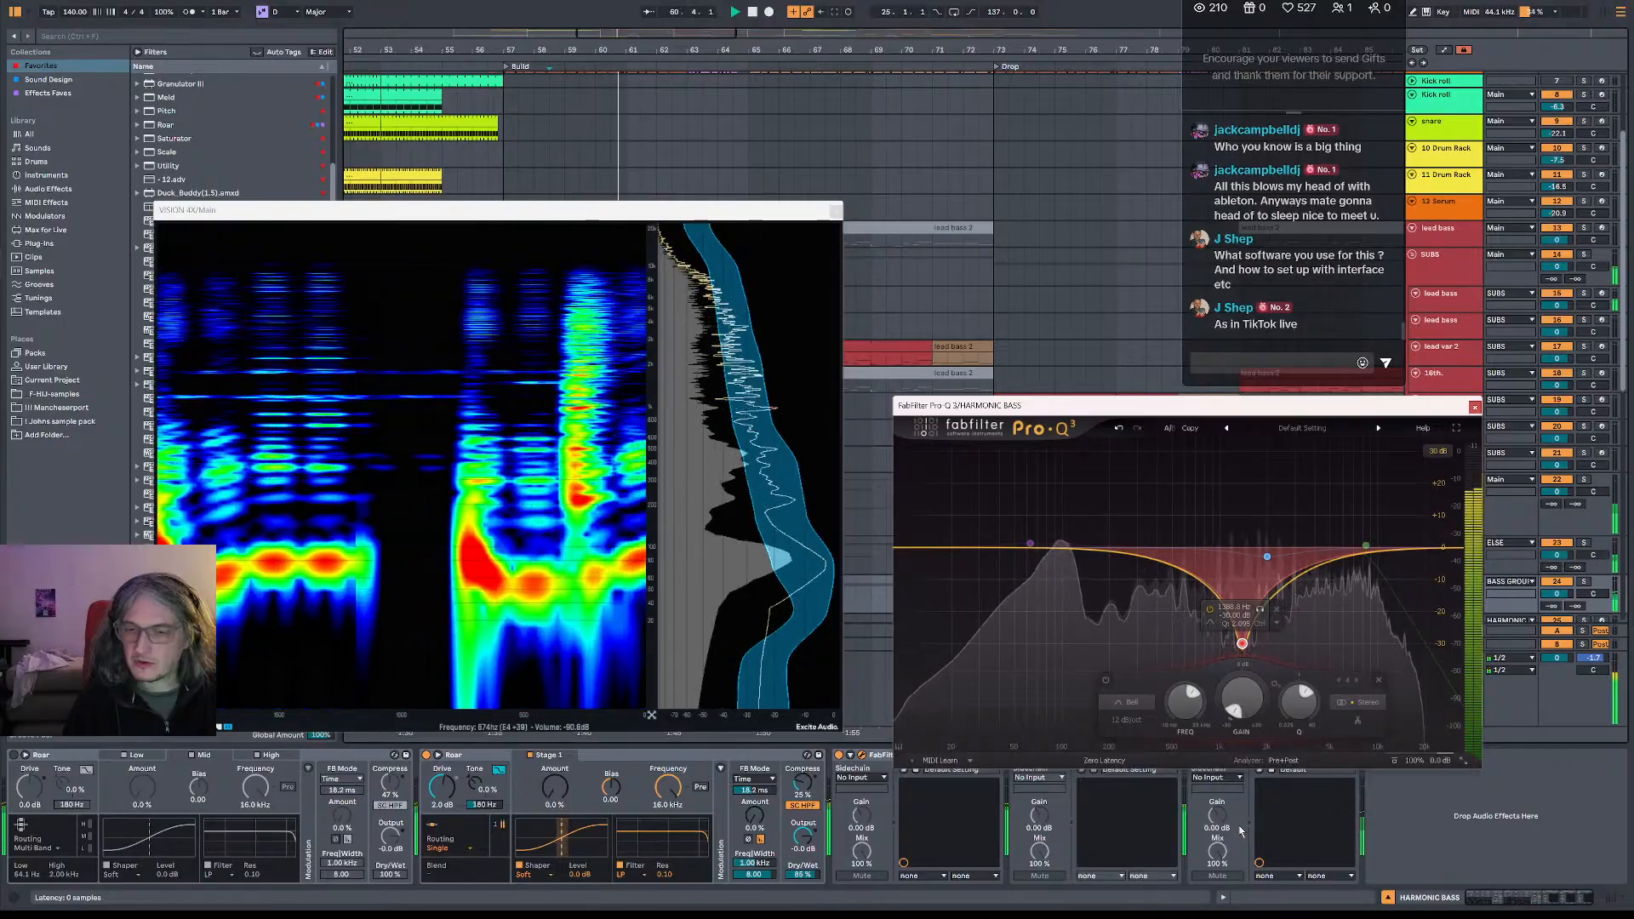
{"action": "left_click_drag", "start_coordinate": [1241, 832], "coordinate": [1281, 832]}
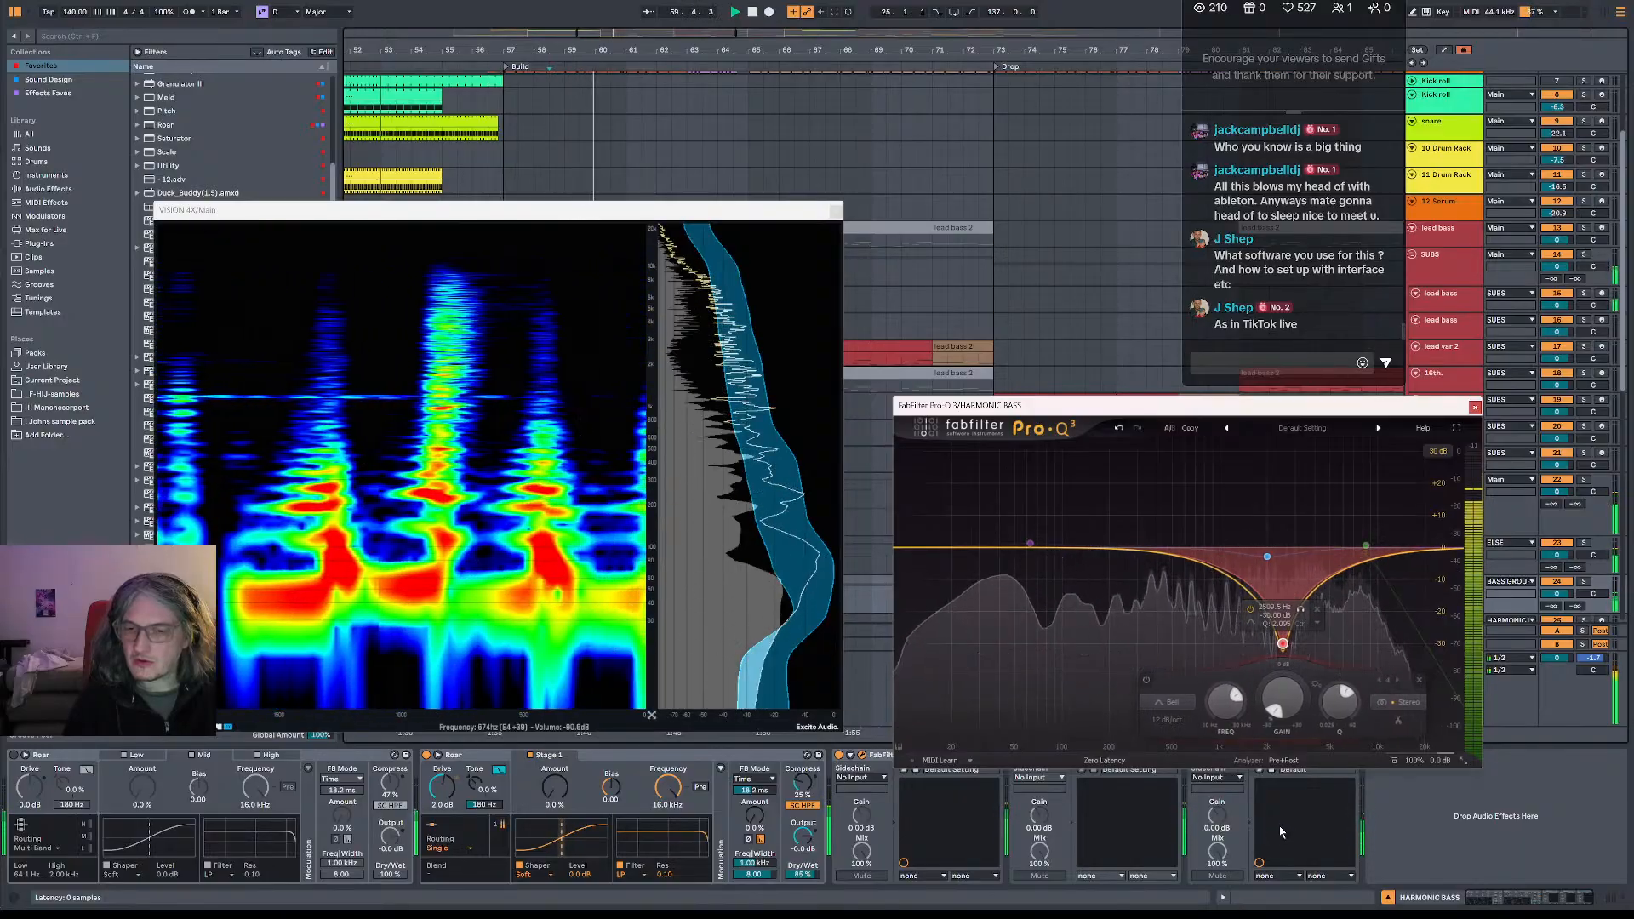
{"action": "left_click_drag", "start_coordinate": [1281, 832], "coordinate": [1234, 672]}
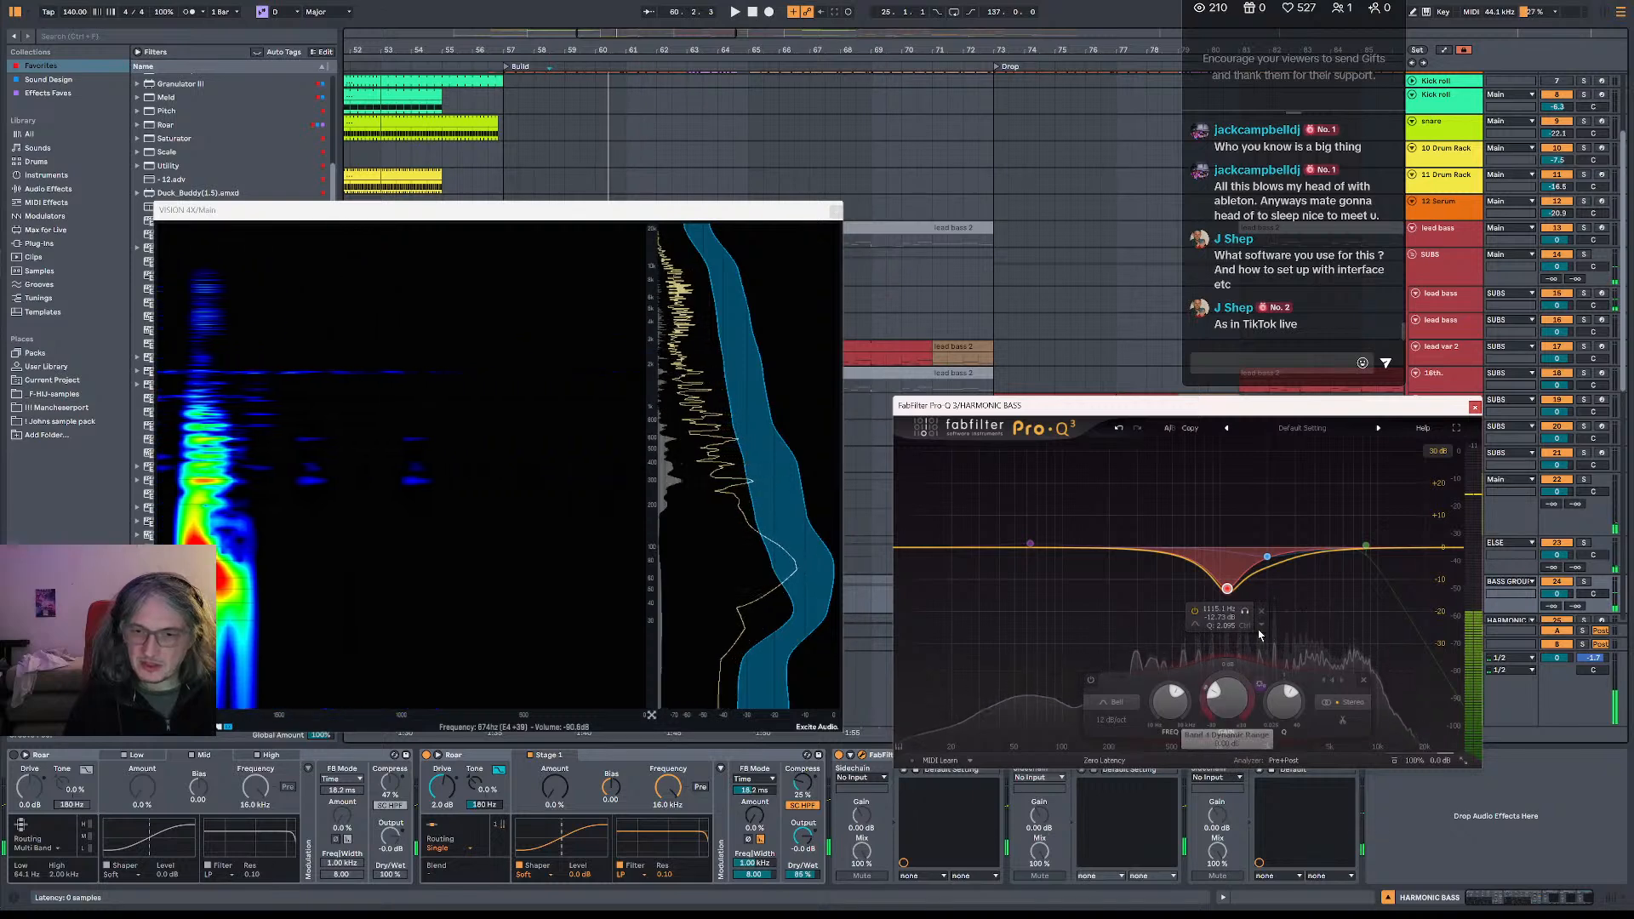
{"action": "left_click", "coordinate": [1261, 612]}
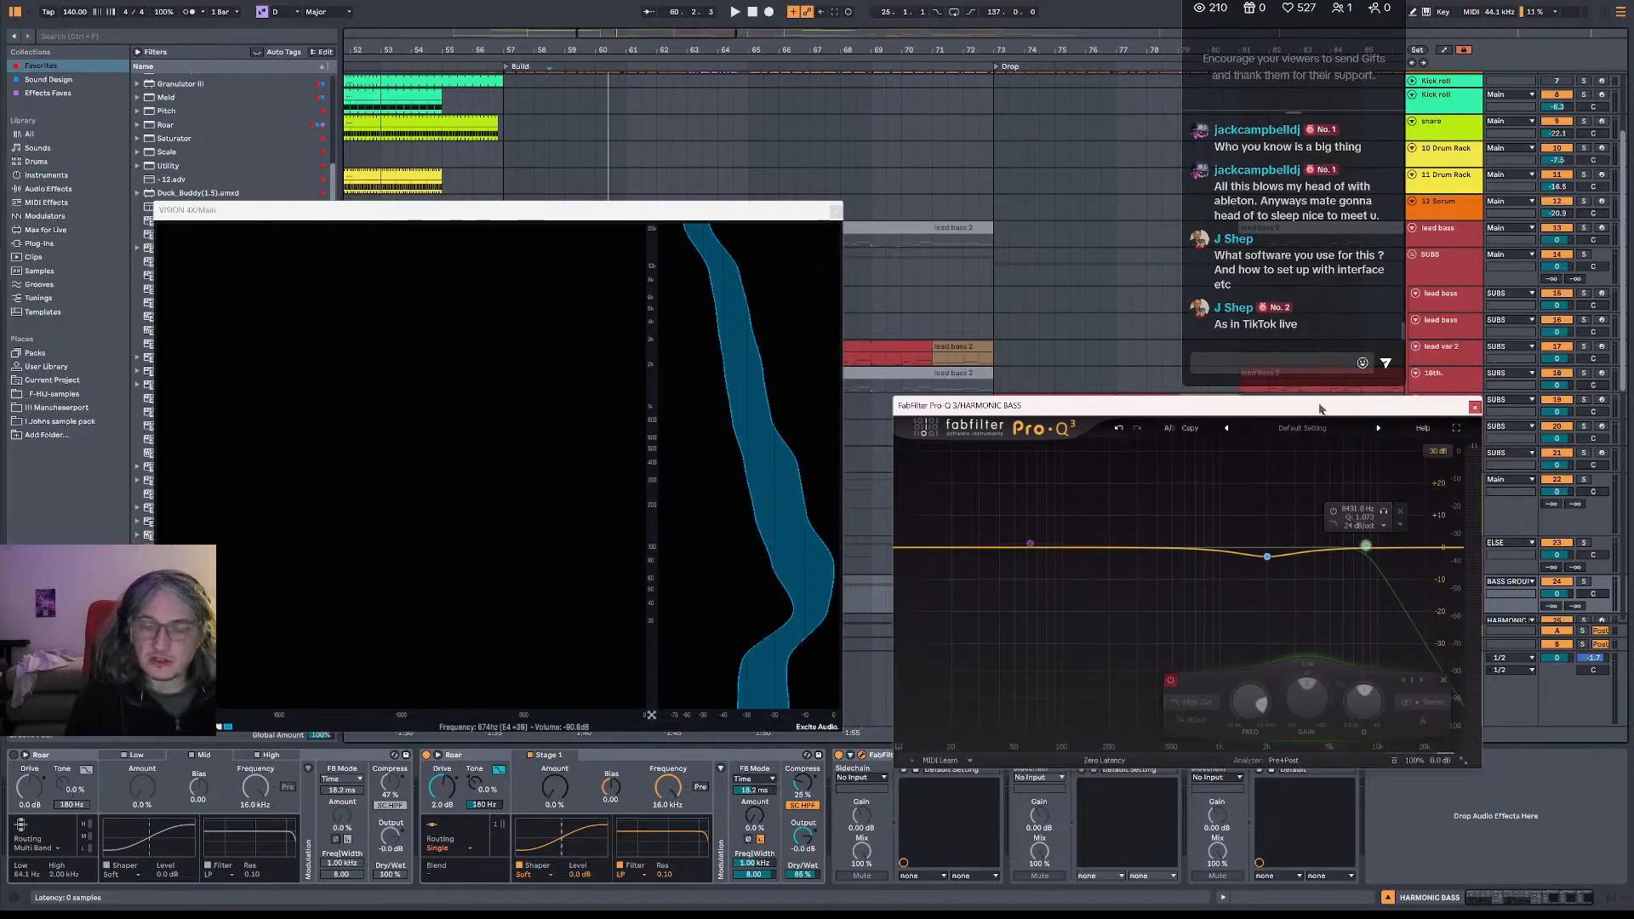
- Solo BASS GROUP with the Pro-Q 3 window moved off the track controls, and replay the passage from 58.3 to examine its spectrum
{"action": "key", "text": "space"}
{"action": "key", "text": "space"}
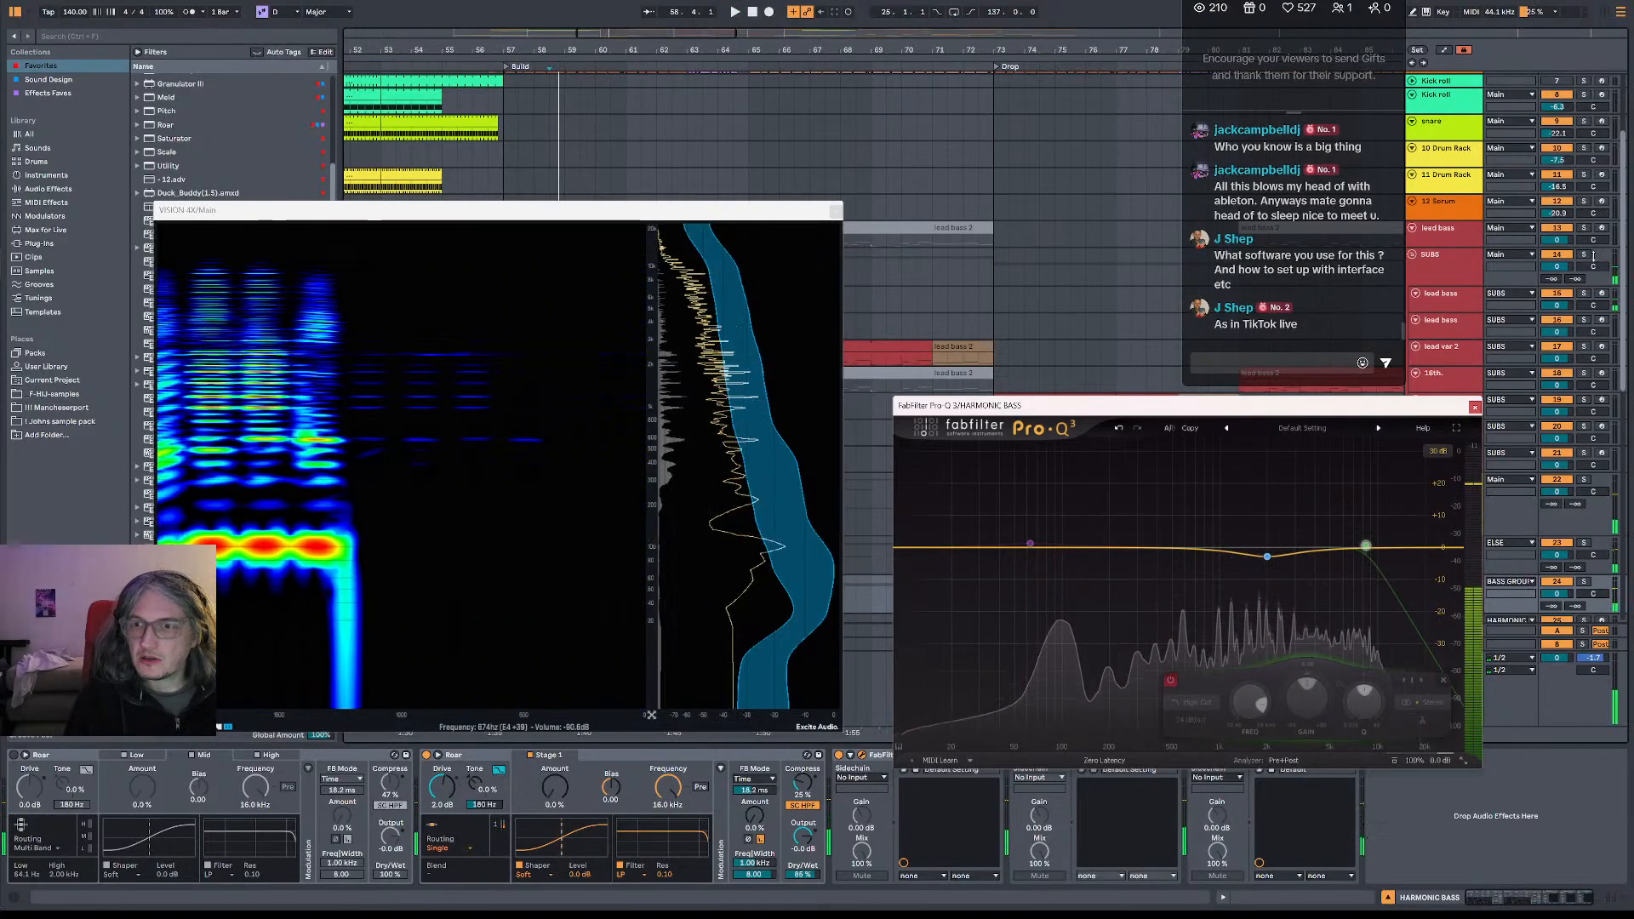
{"action": "left_click_drag", "start_coordinate": [1420, 409], "coordinate": [1181, 451]}
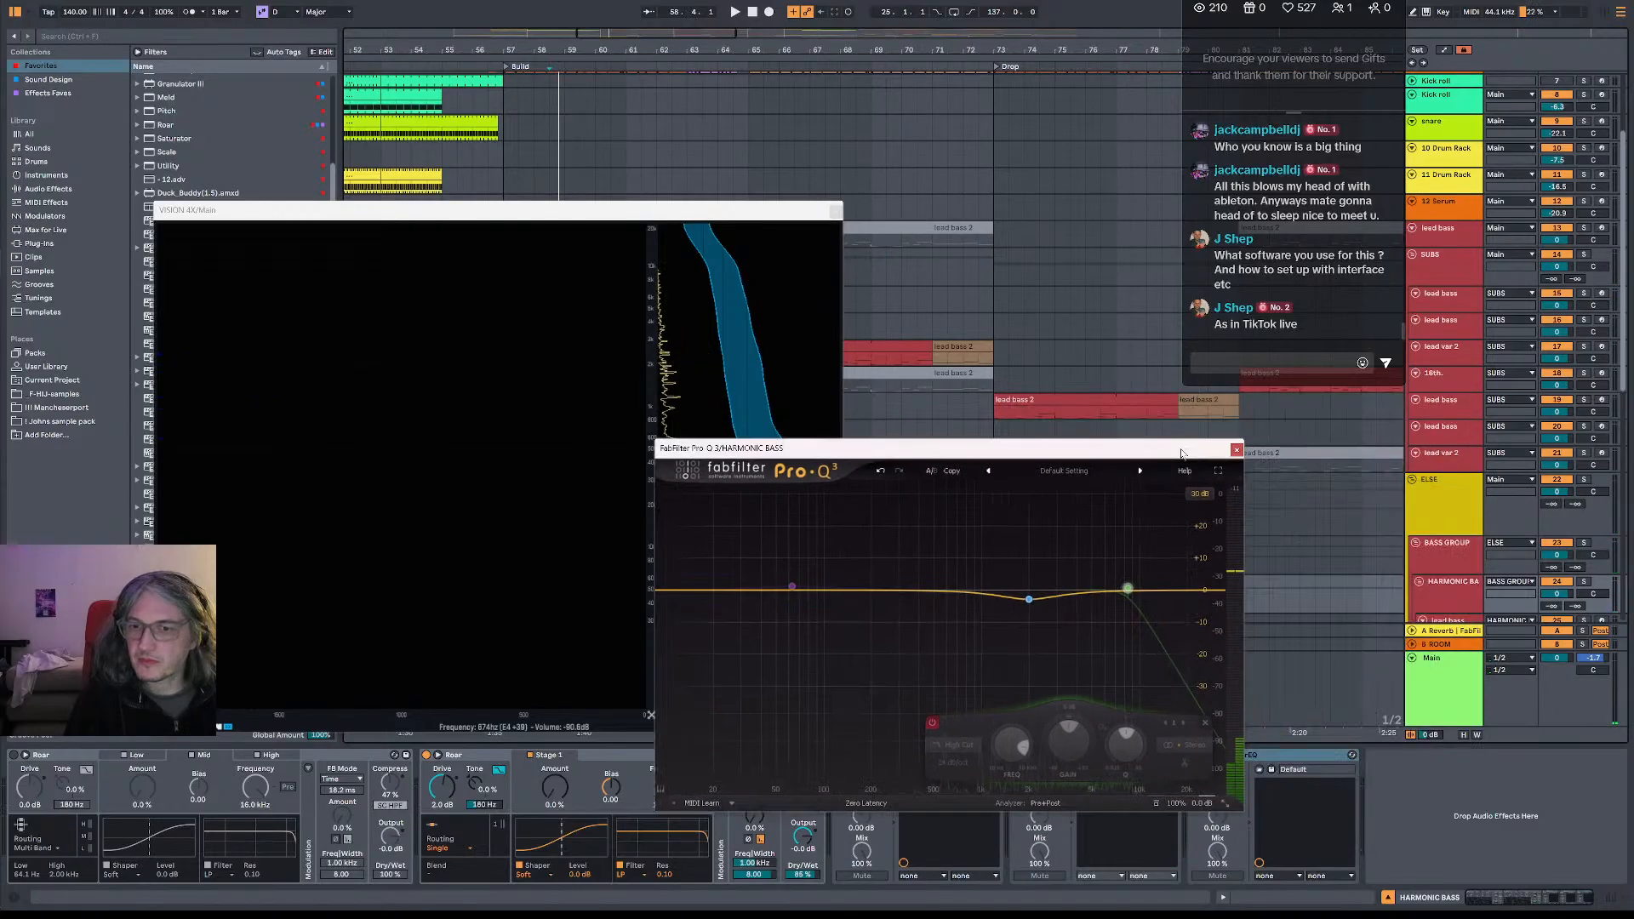
{"action": "left_click", "coordinate": [1585, 543]}
{"action": "key", "text": "space"}
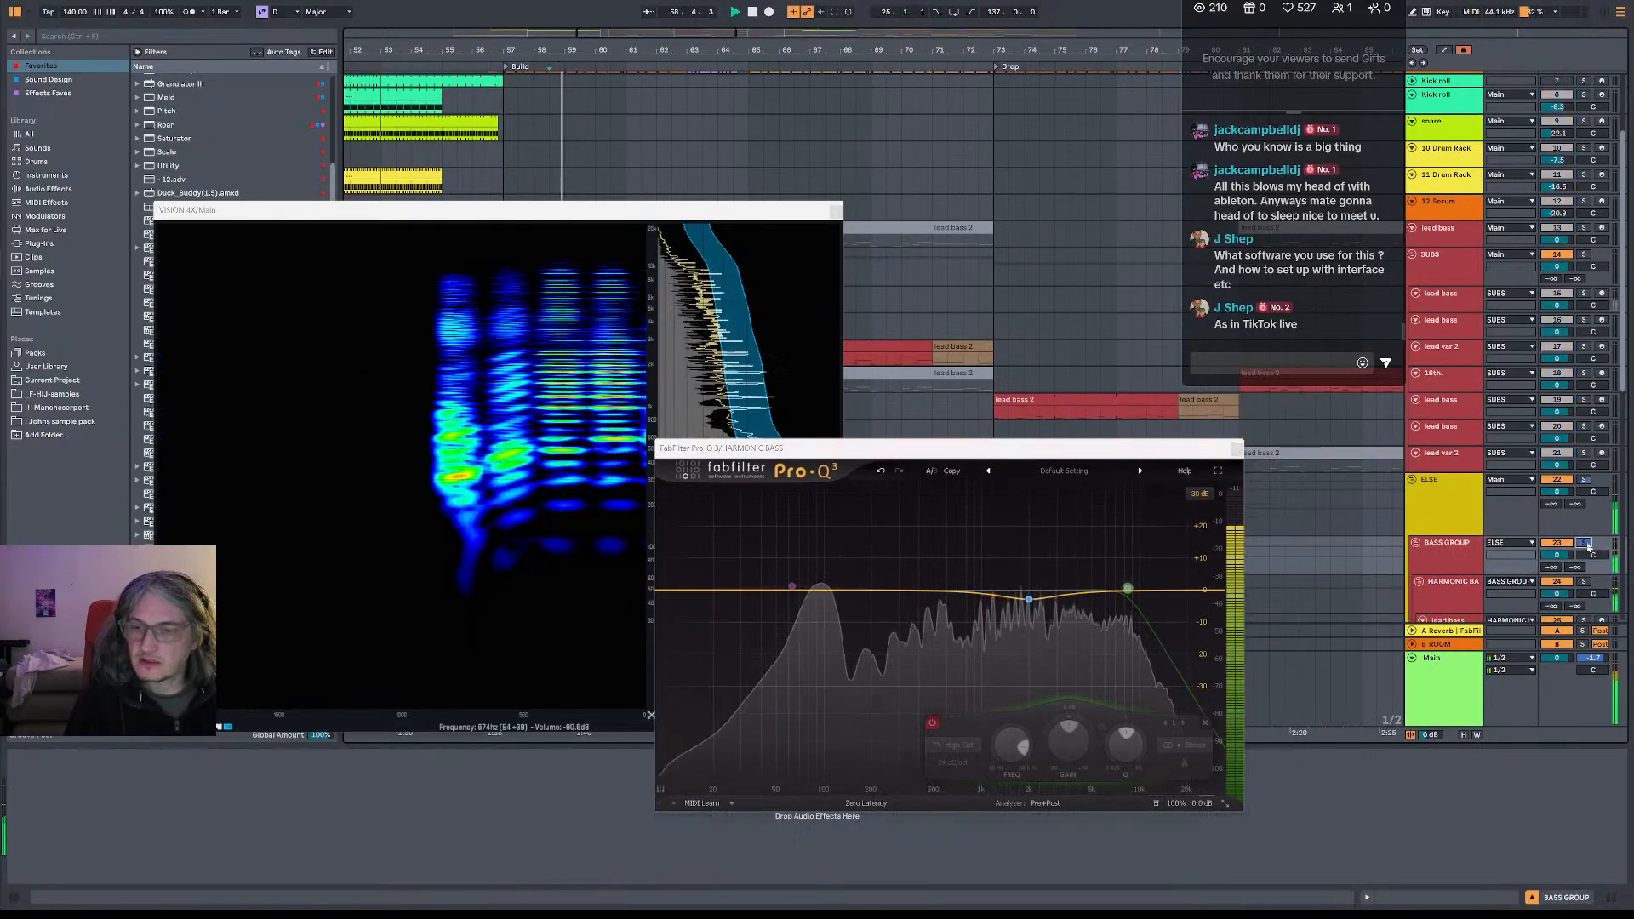
{"action": "key", "text": "space"}
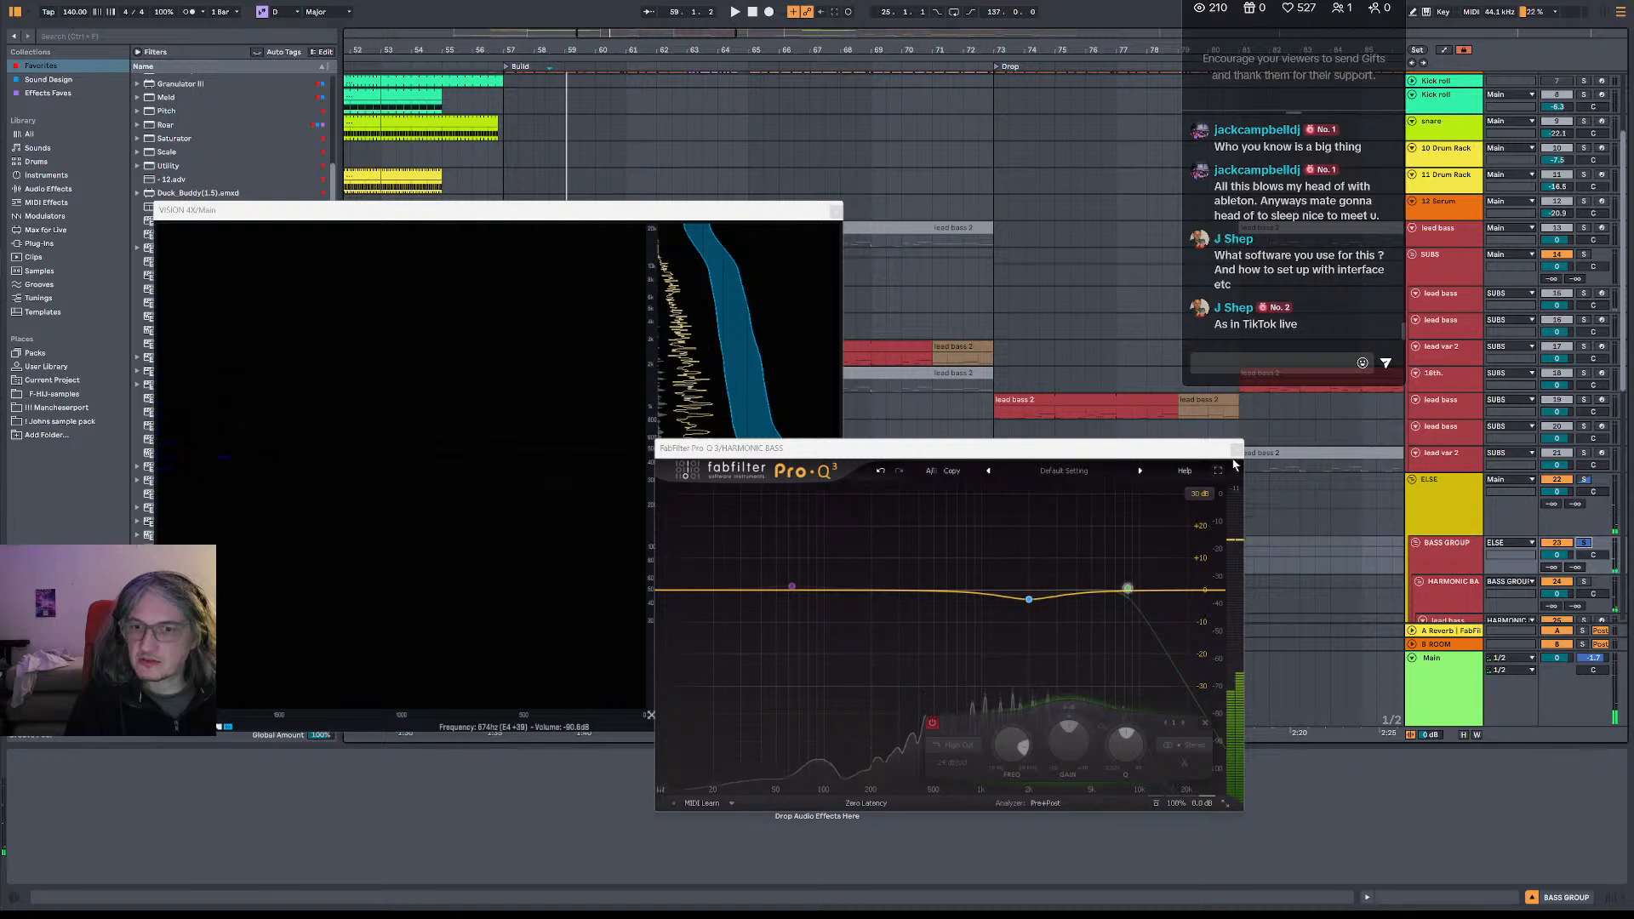
{"action": "key", "text": "space"}
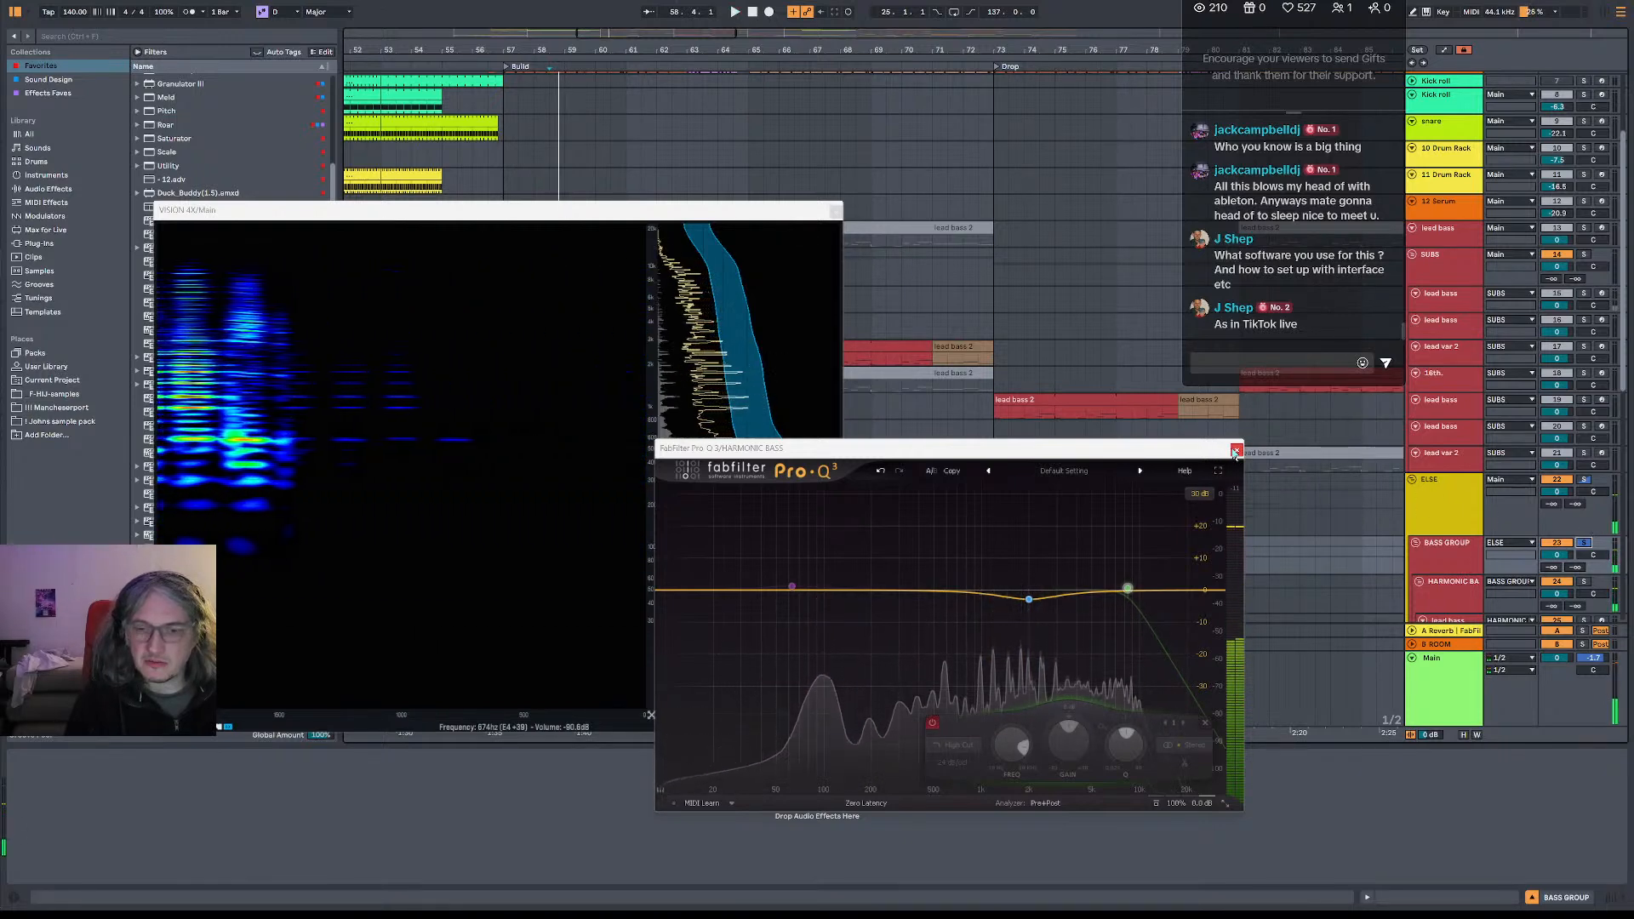
- Close the Pro-Q 3 window and replay the soloed BASS GROUP to examine its full spectrum in VISION 4X
{"action": "left_click", "coordinate": [1236, 448]}
{"action": "scroll", "coordinate": [1047, 511], "scroll_direction": "down", "scroll_amount": 2}
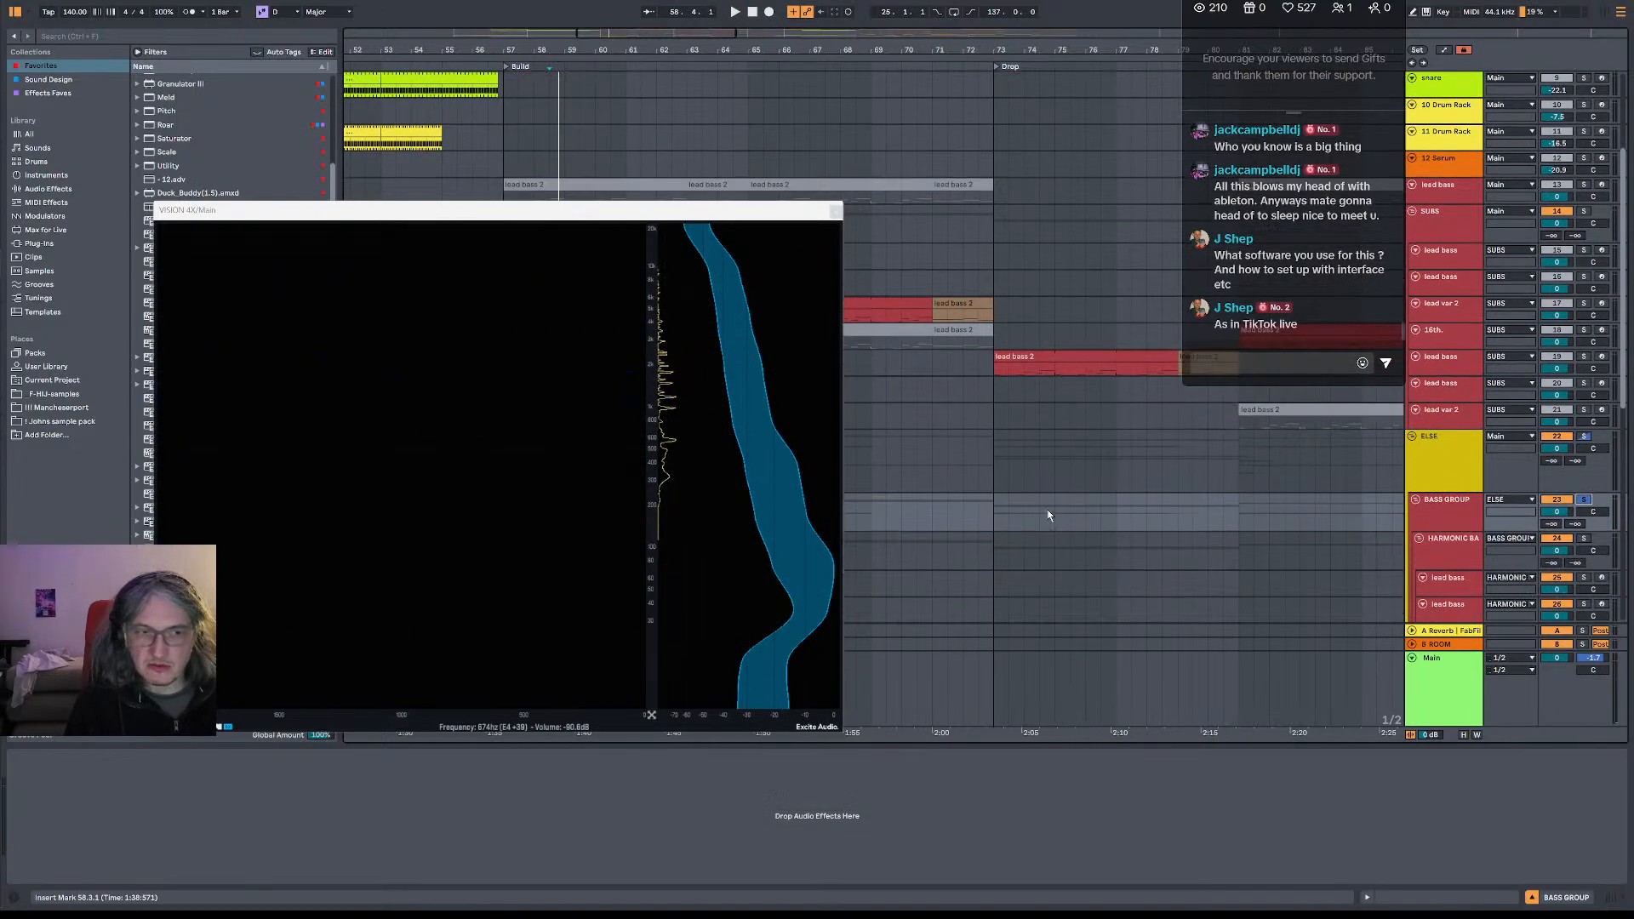
{"action": "key", "text": "space"}
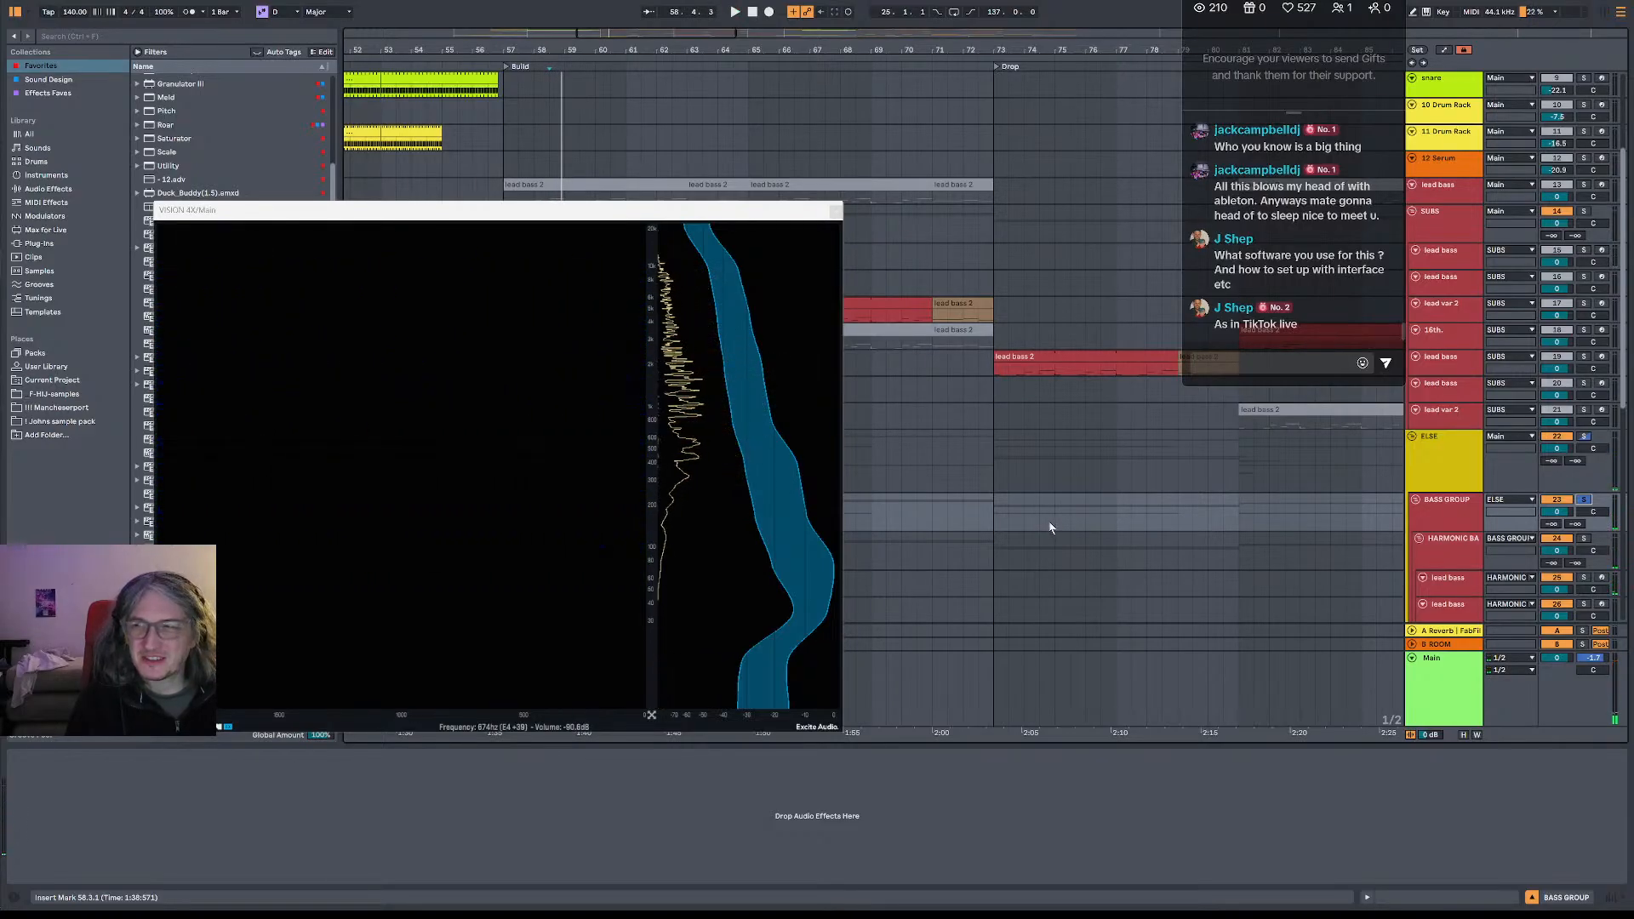
{"action": "key", "text": "space"}
{"action": "key", "text": "space"}
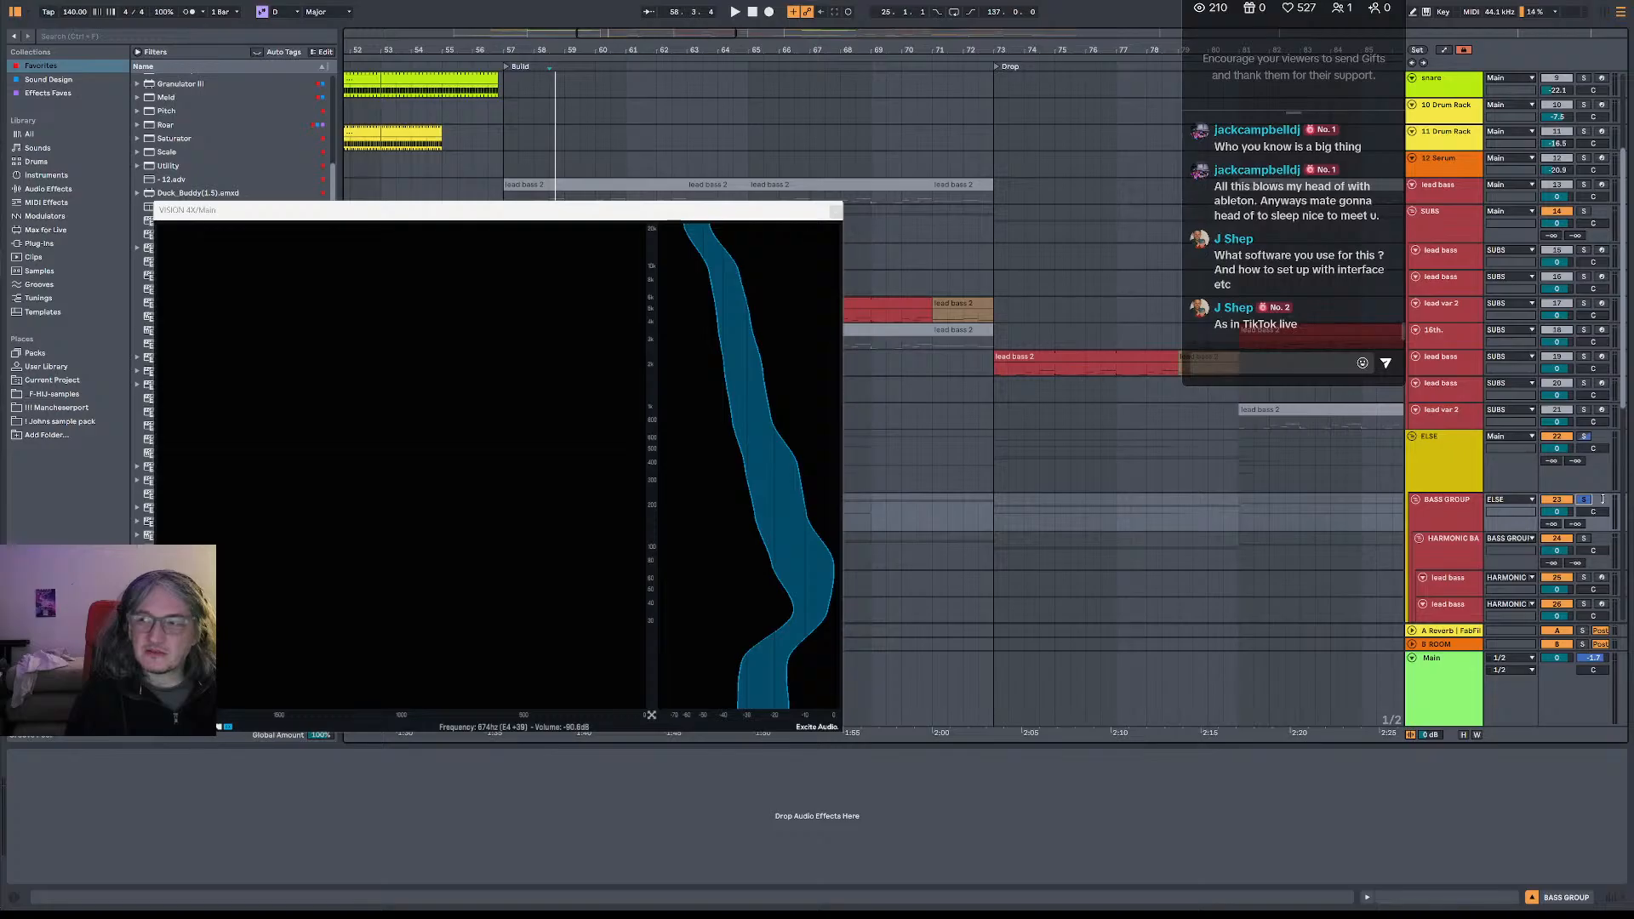
{"action": "key", "text": "space"}
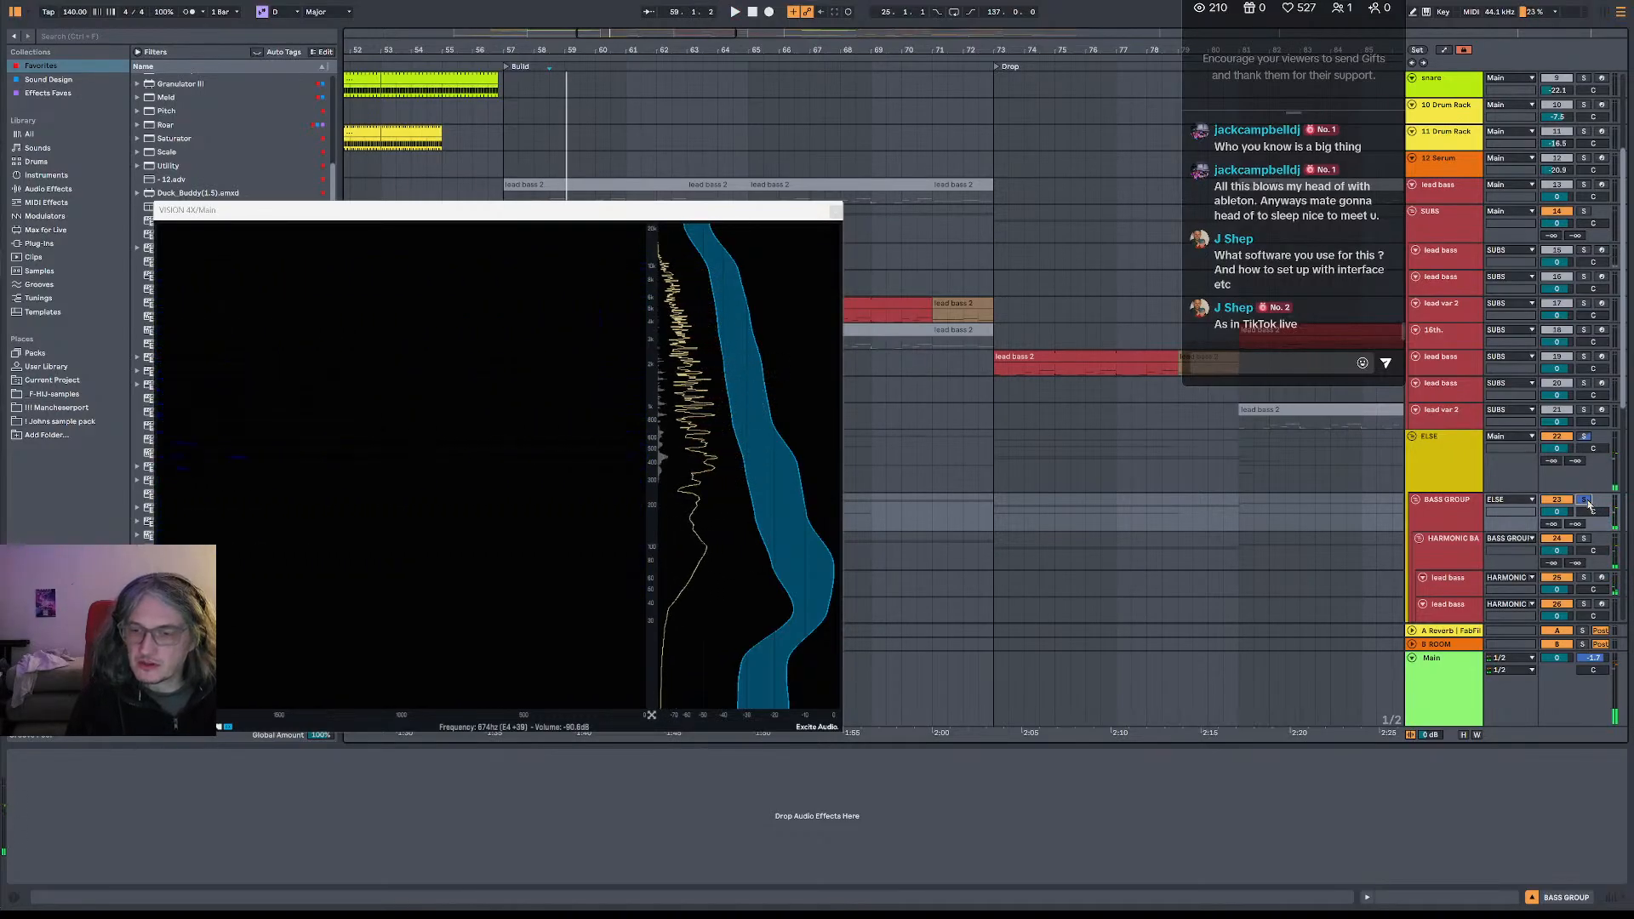
- Clear the BASS GROUP solo, replay the full mix from bar 55 through VISION 4X, and close the analyzer window
{"action": "left_click", "coordinate": [1588, 503]}
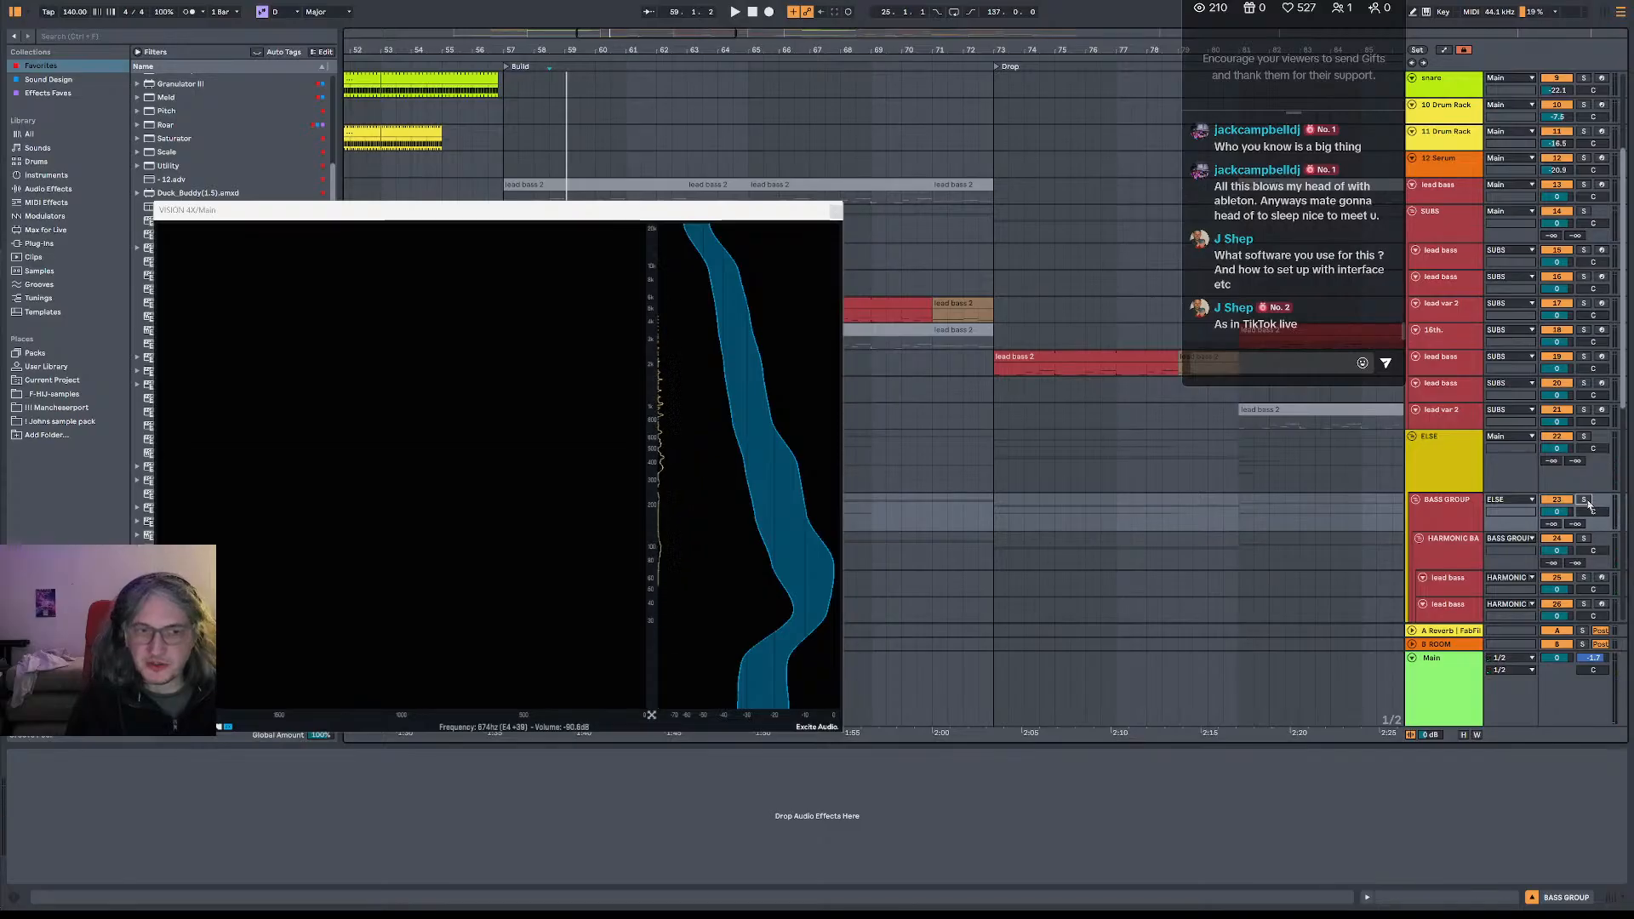
{"action": "key", "text": "space"}
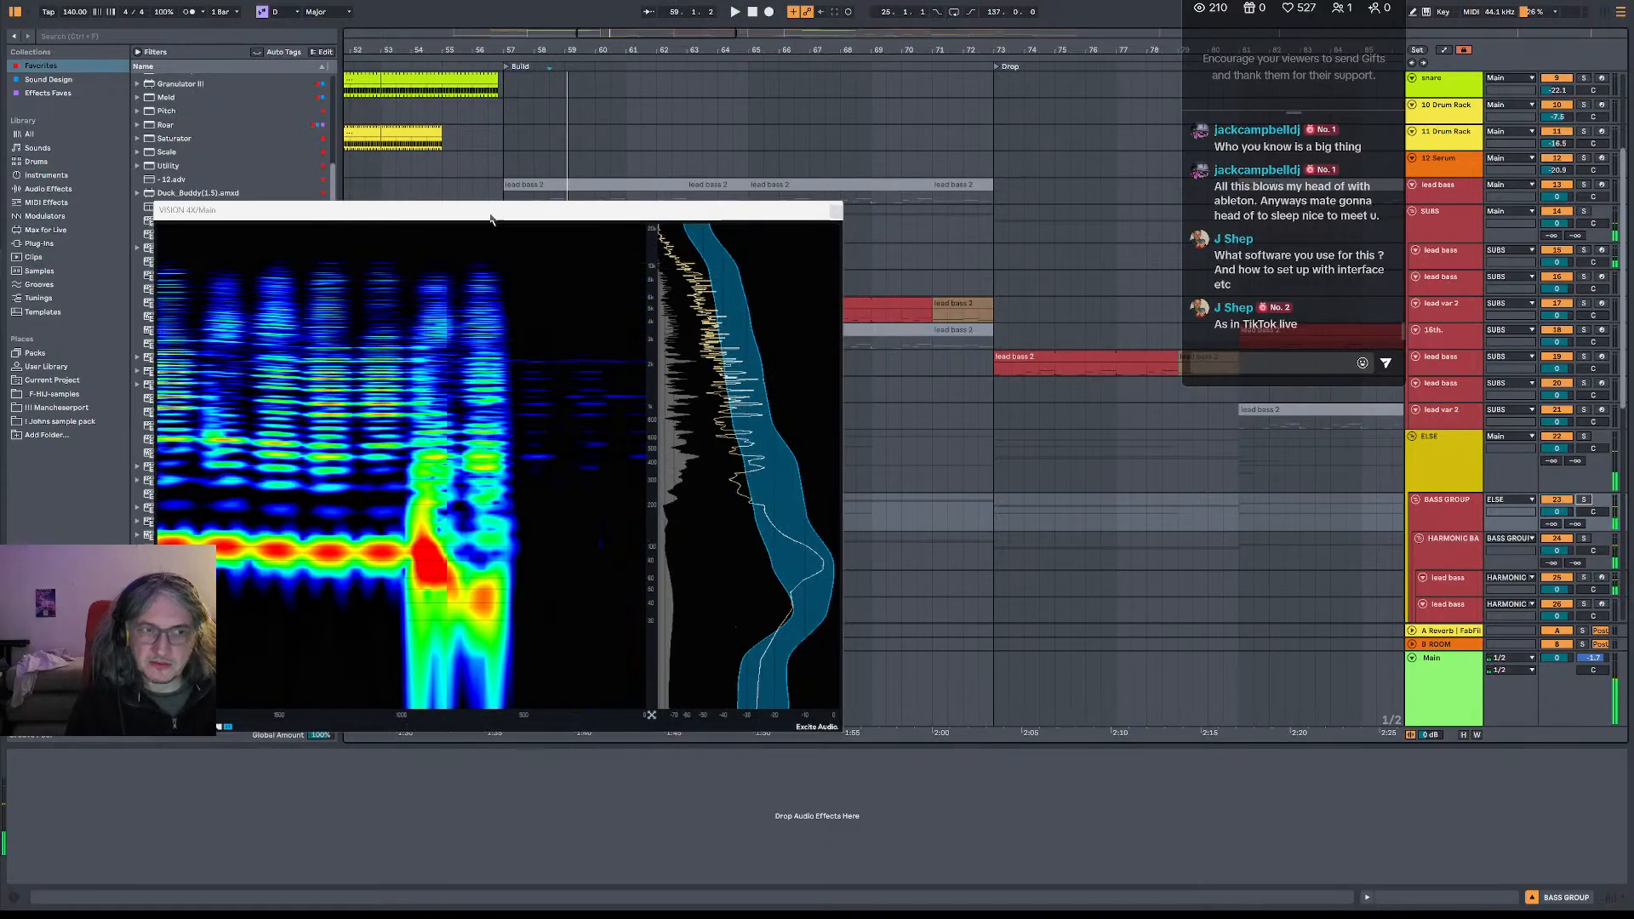
{"action": "left_click_drag", "start_coordinate": [490, 220], "coordinate": [506, 326]}
{"action": "left_click", "coordinate": [443, 256]}
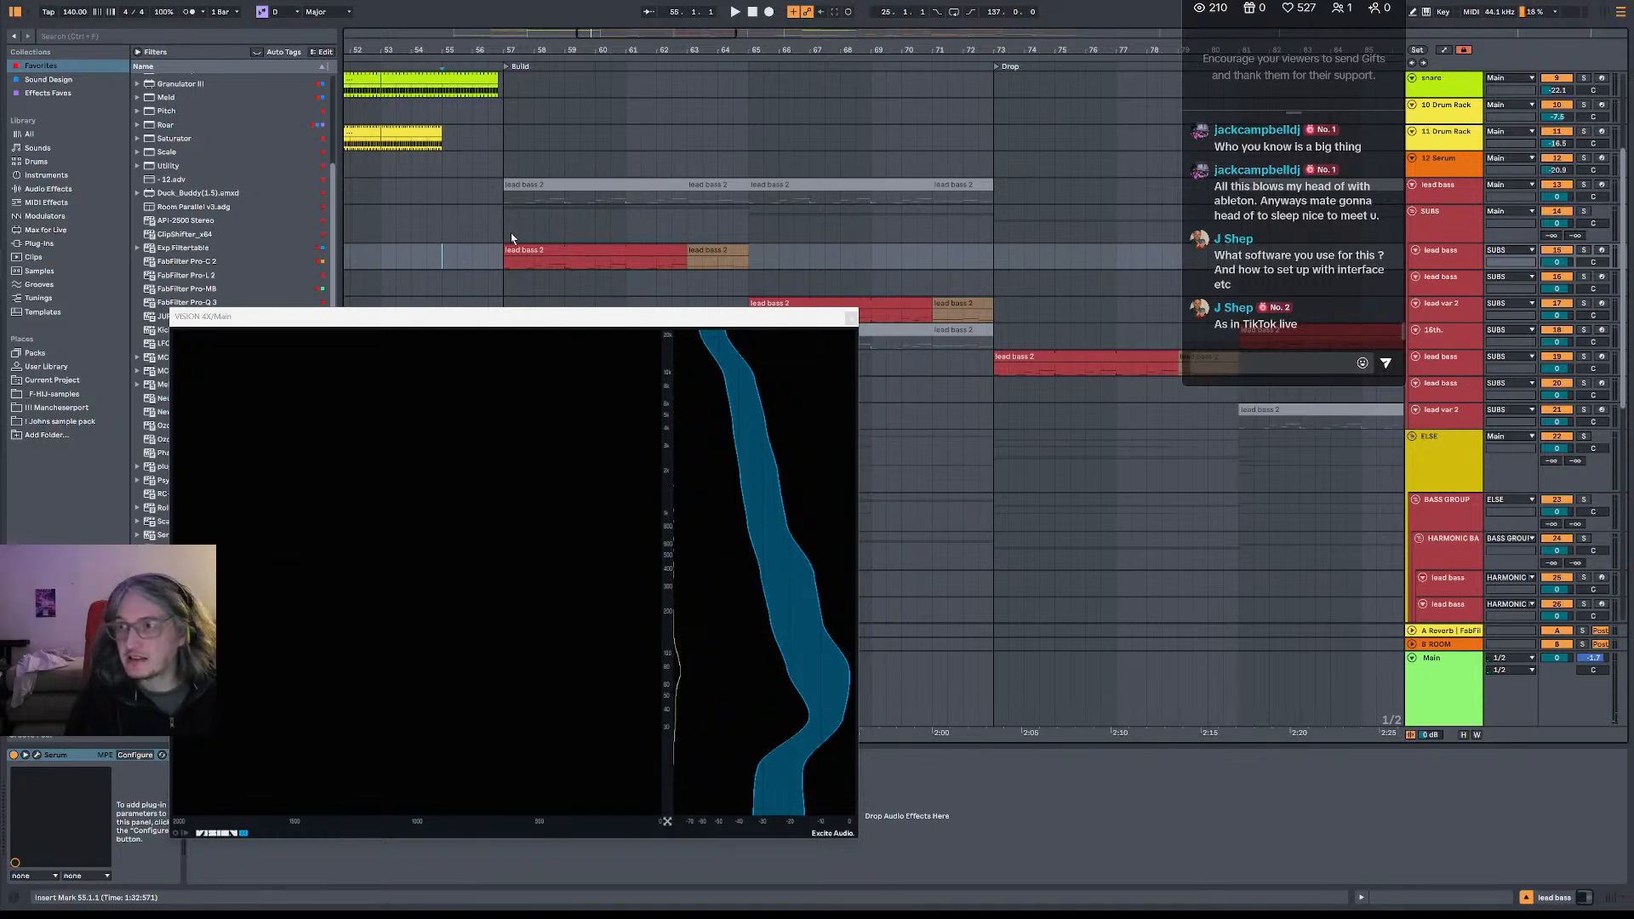
{"action": "key", "text": "space"}
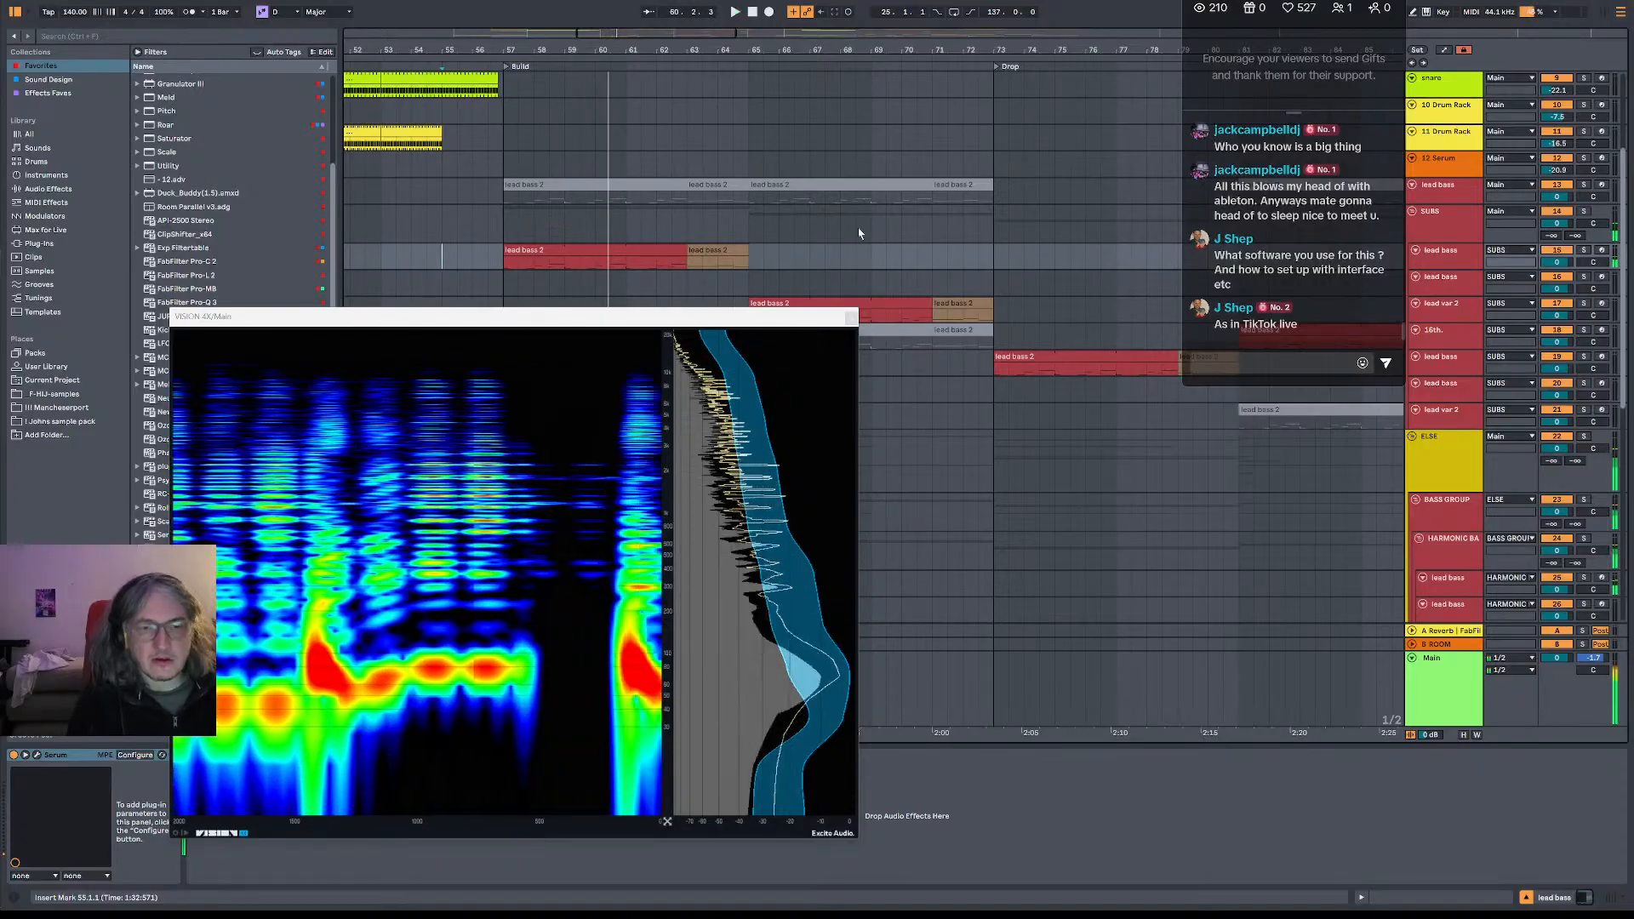
{"action": "key", "text": "space"}
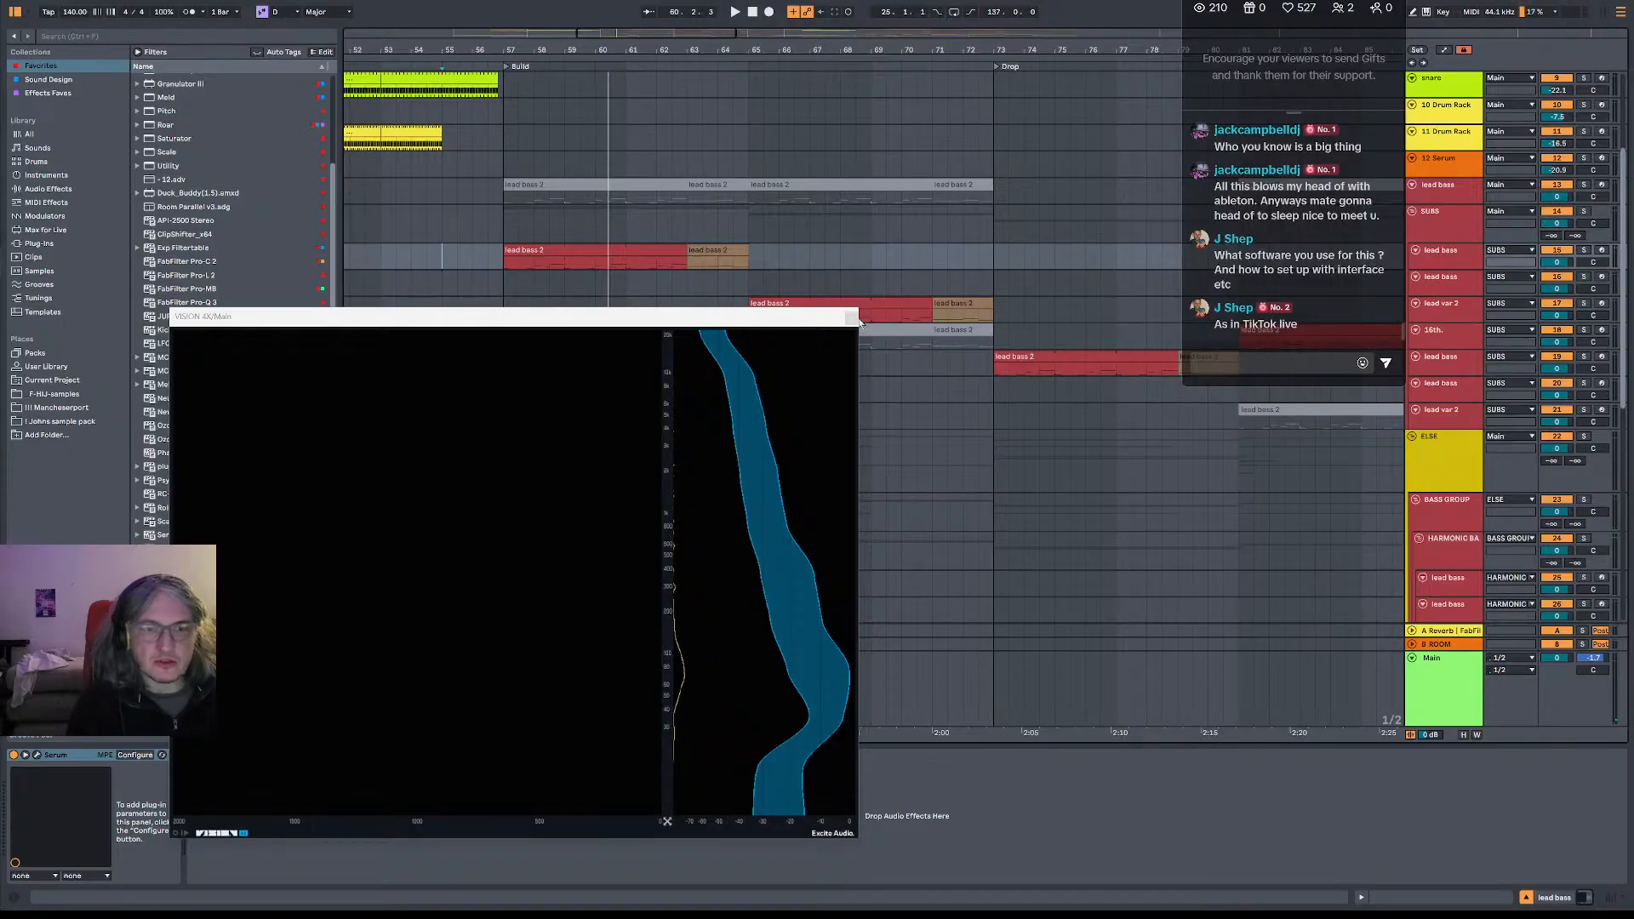
{"action": "left_click", "coordinate": [853, 318]}
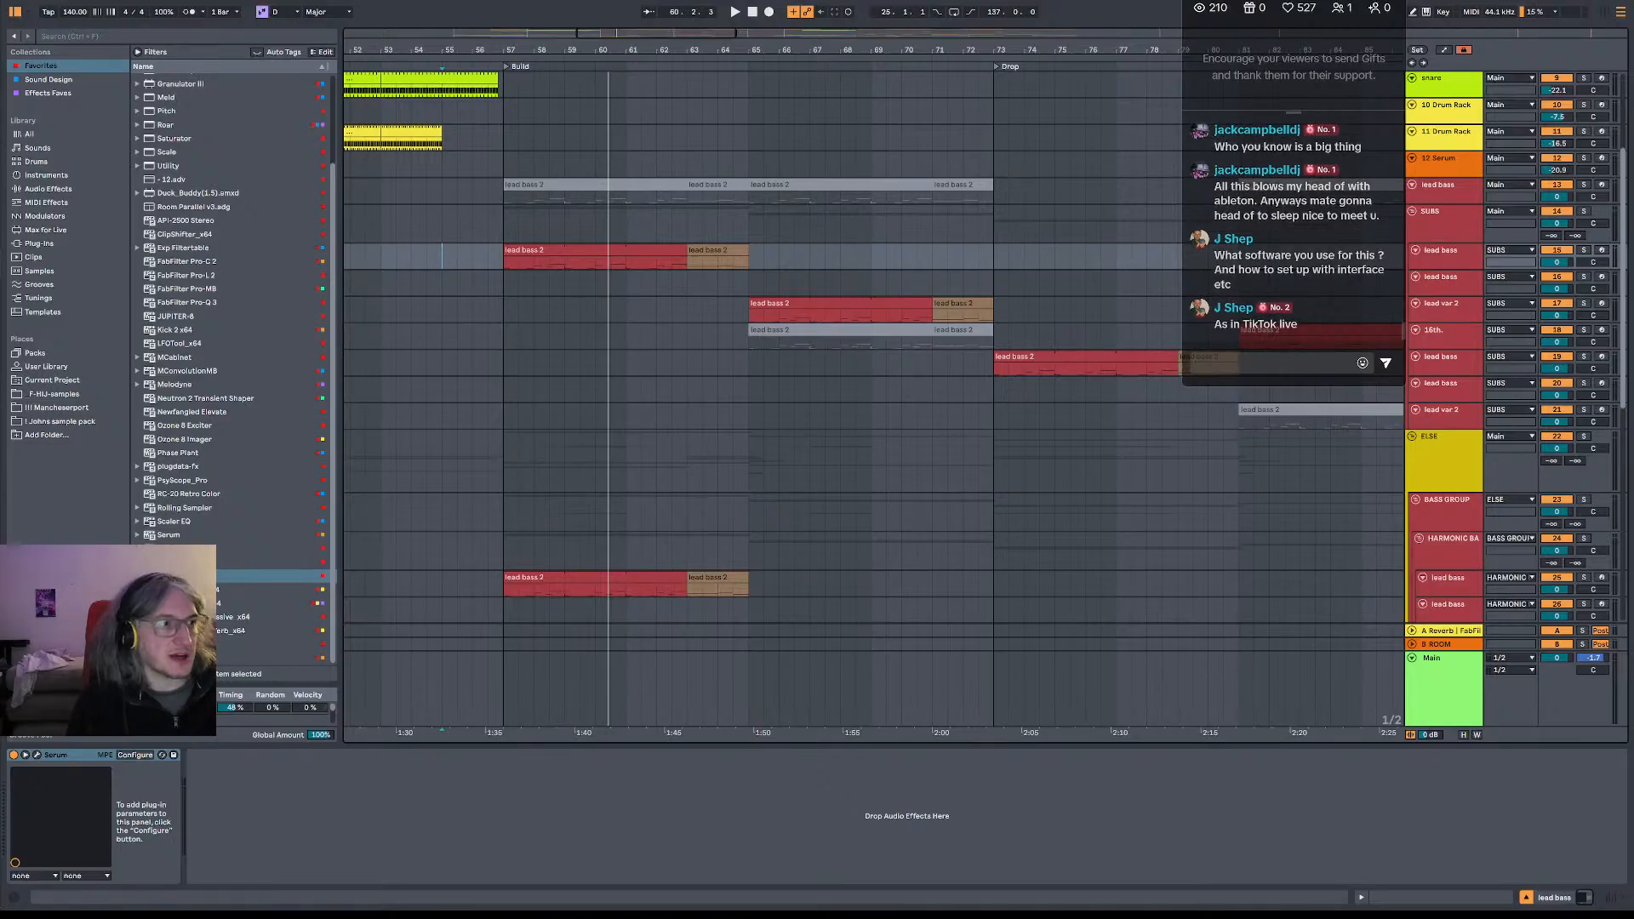
- Switch to the Mag Nerve card in Trello, open an empty comment, and return to Ableton Live
{"action": "key", "text": "alt+Tab"}
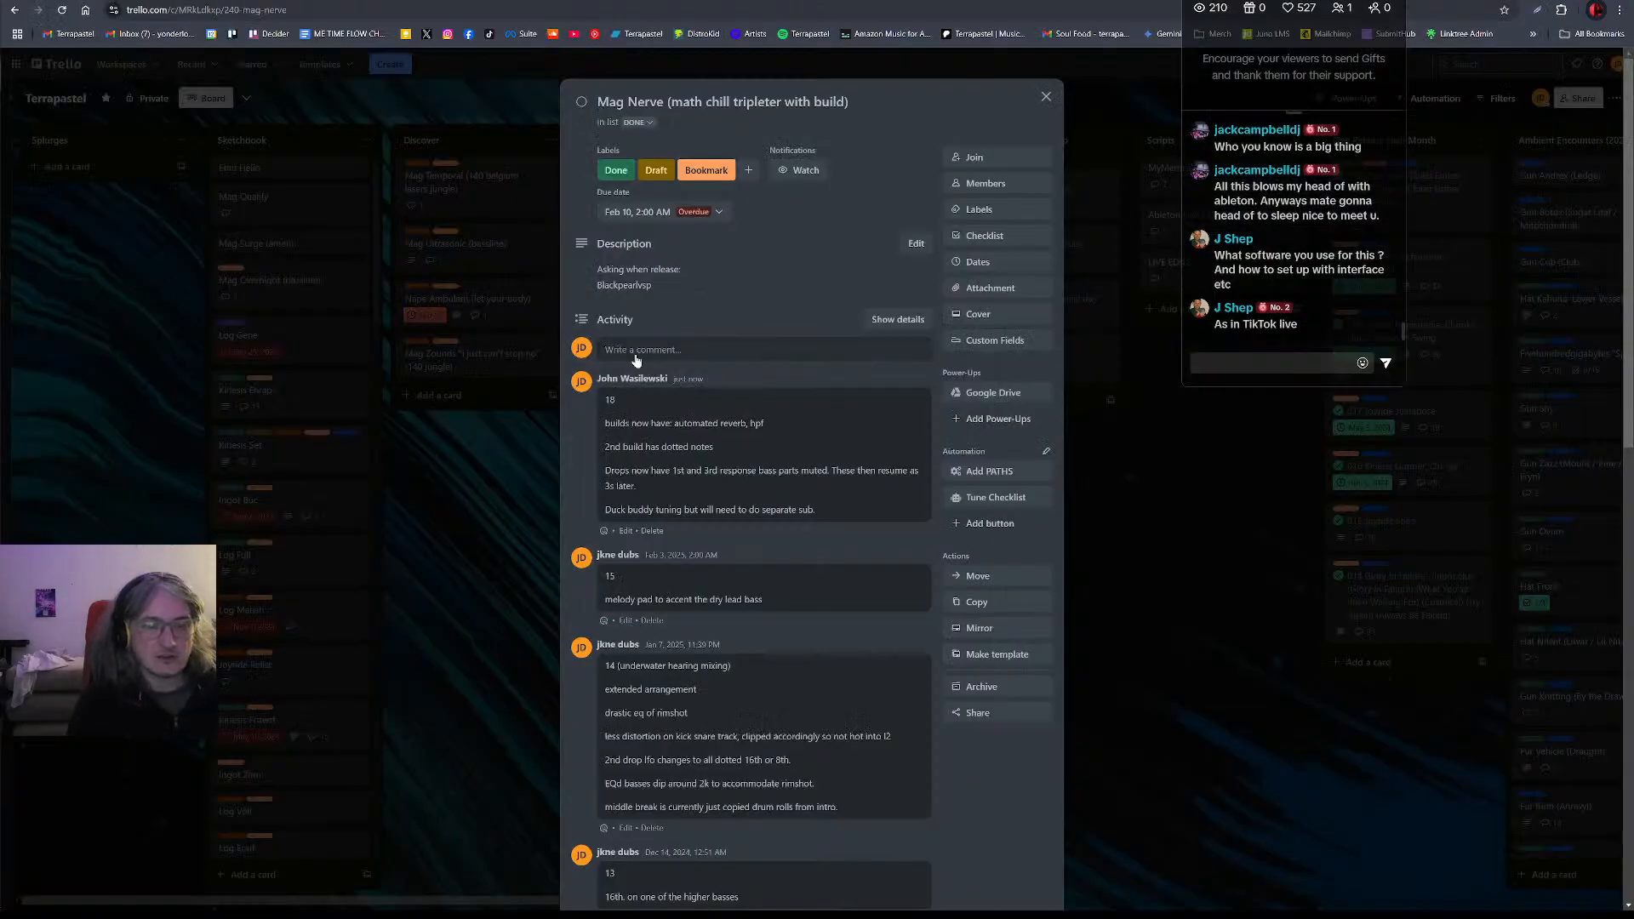
{"action": "left_click", "coordinate": [637, 357]}
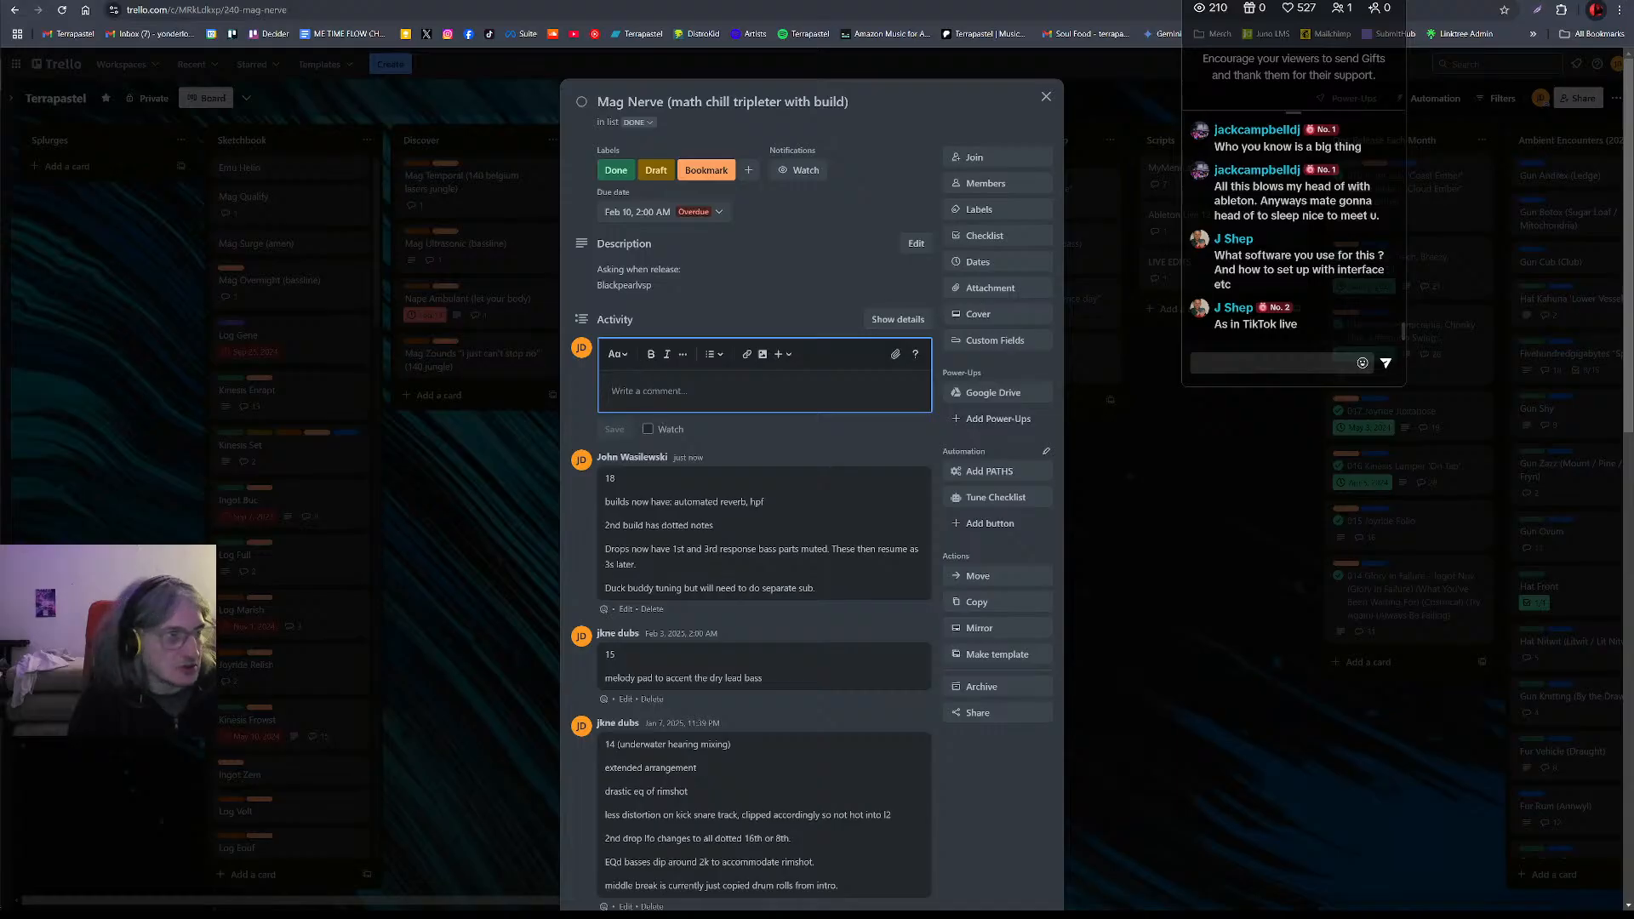
{"action": "key", "text": "alt+Tab"}
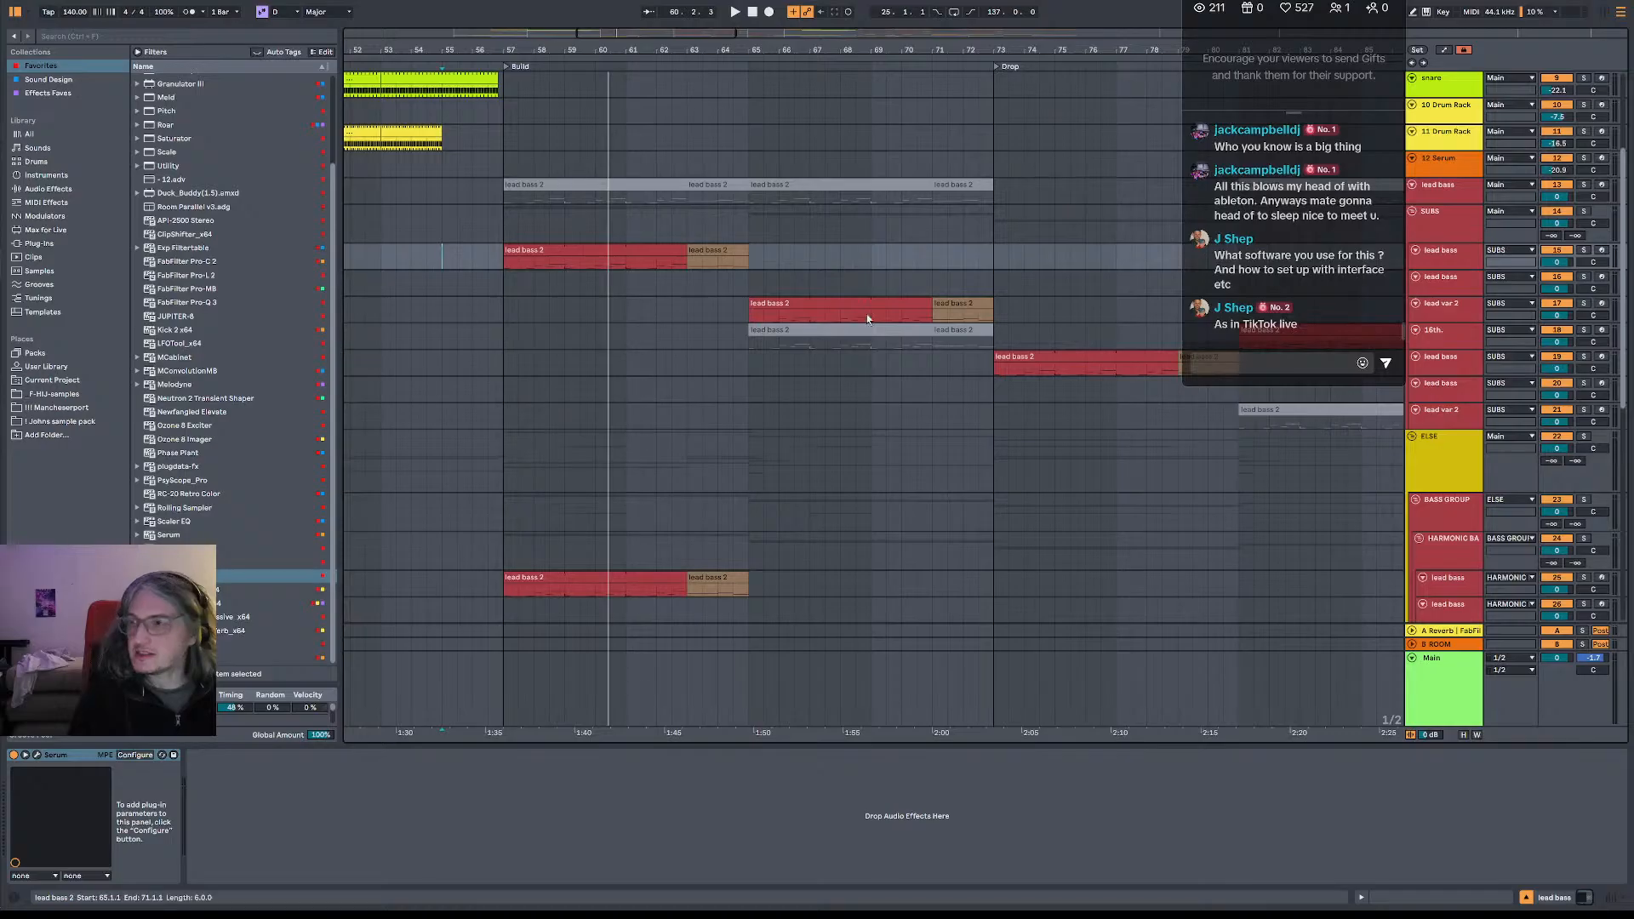
- Show the ELSE group's Duck_Buddy devices and play the build from bar 57 to hear the bass against the drums
{"action": "key", "text": "minus"}
{"action": "key", "text": "minus"}
{"action": "key", "text": "minus"}
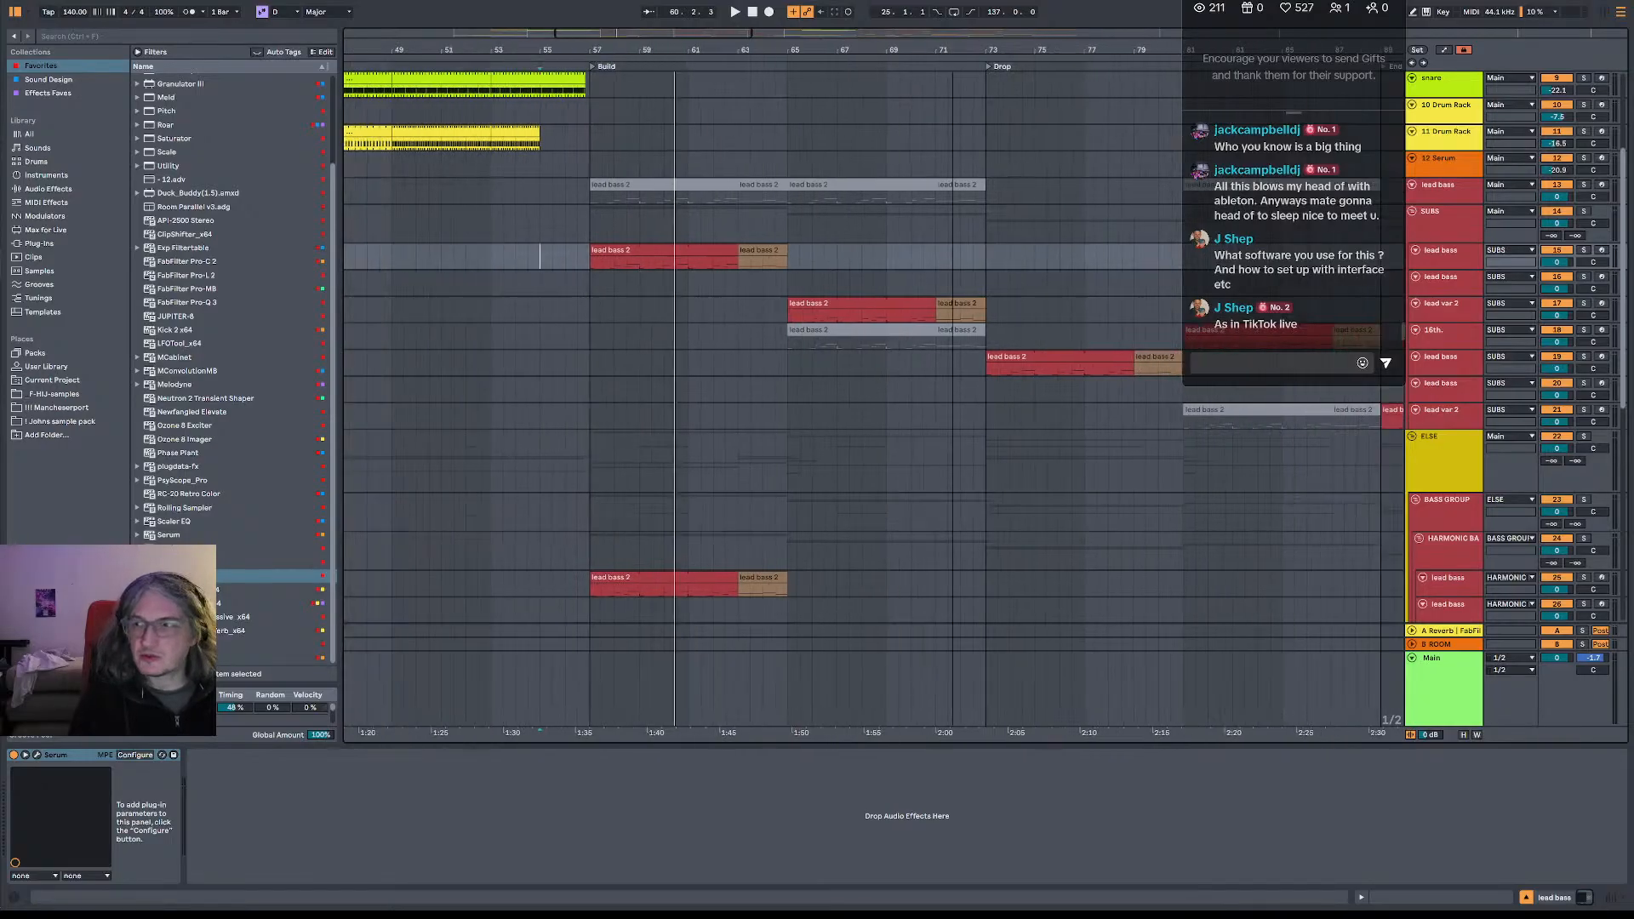
{"action": "left_click_drag", "start_coordinate": [768, 49], "coordinate": [761, 41]}
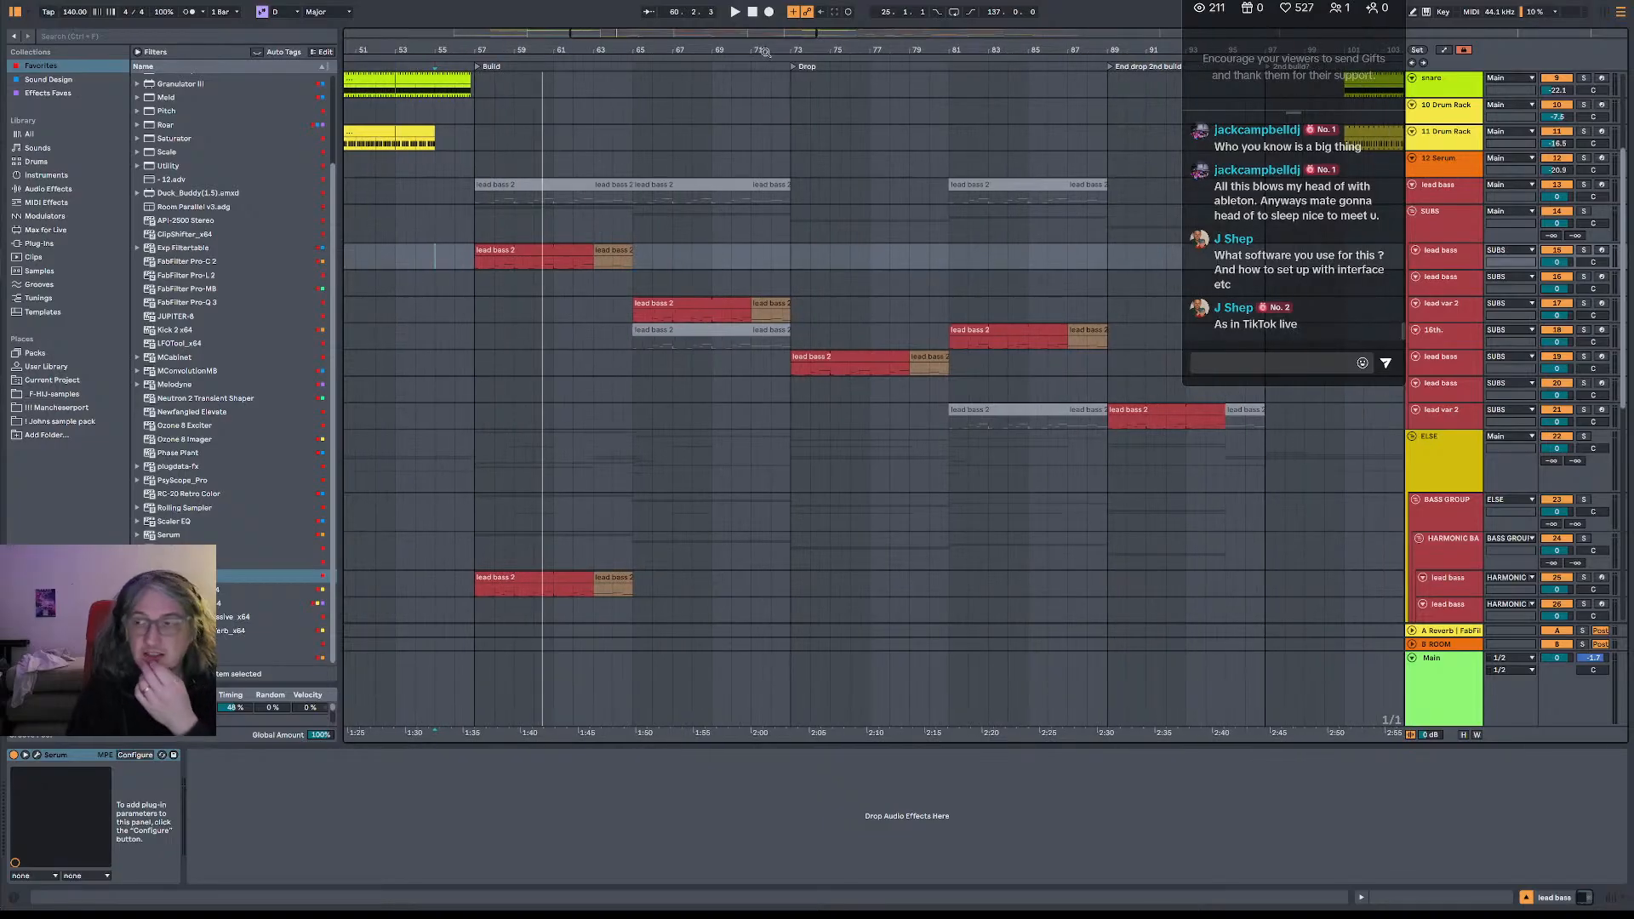
{"action": "left_click", "coordinate": [1434, 484]}
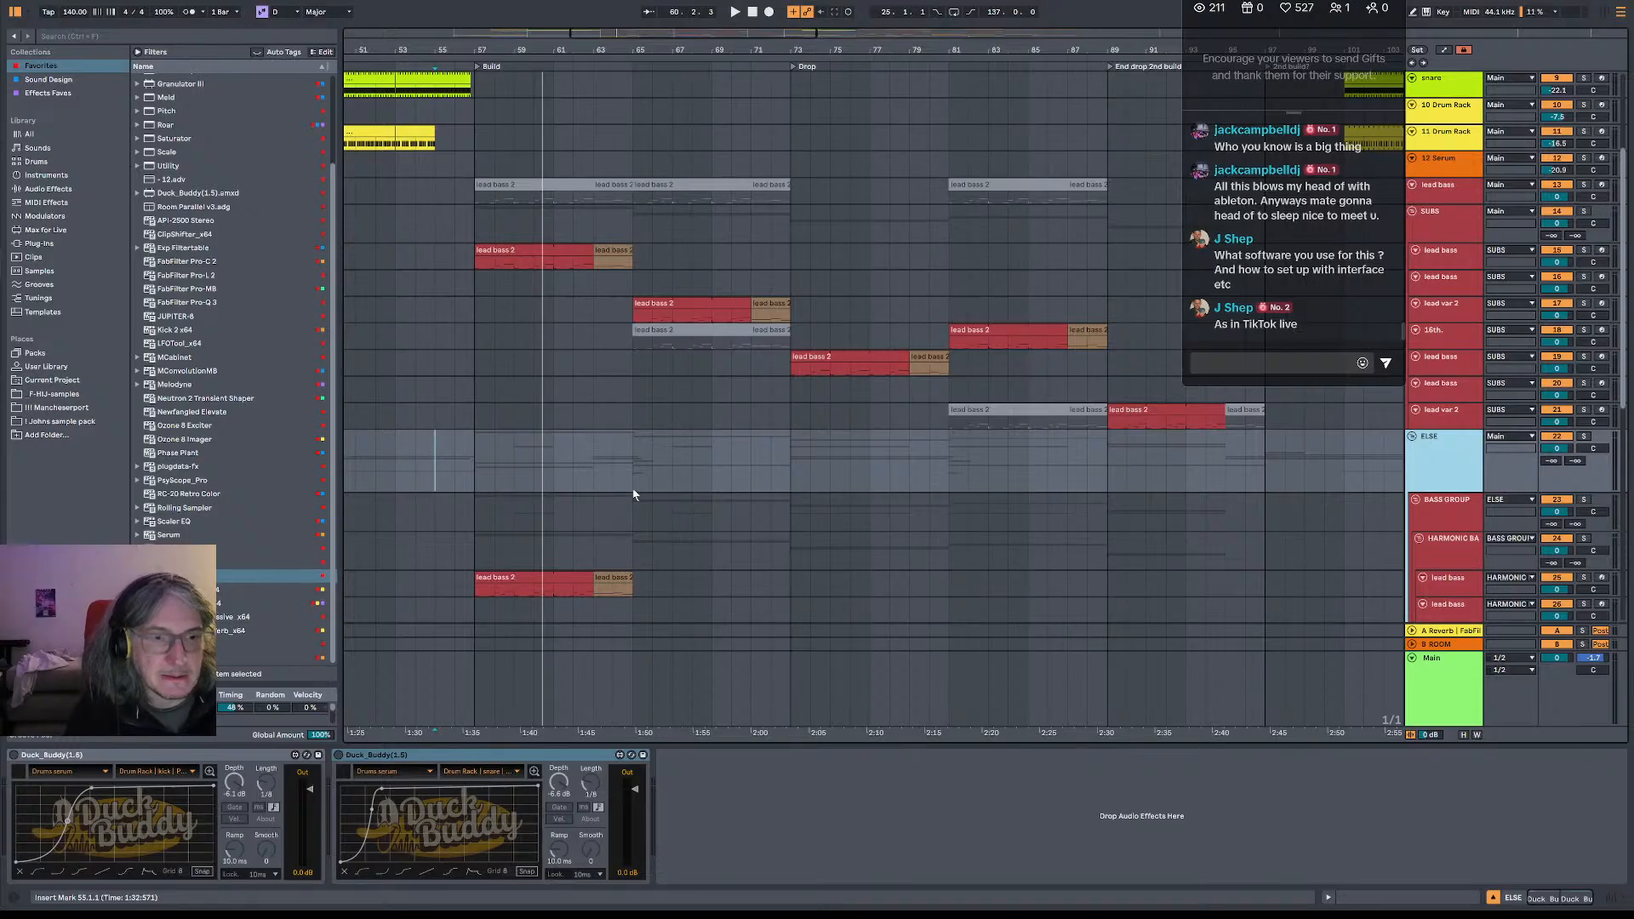
{"action": "left_click", "coordinate": [469, 478]}
{"action": "key", "text": "space"}
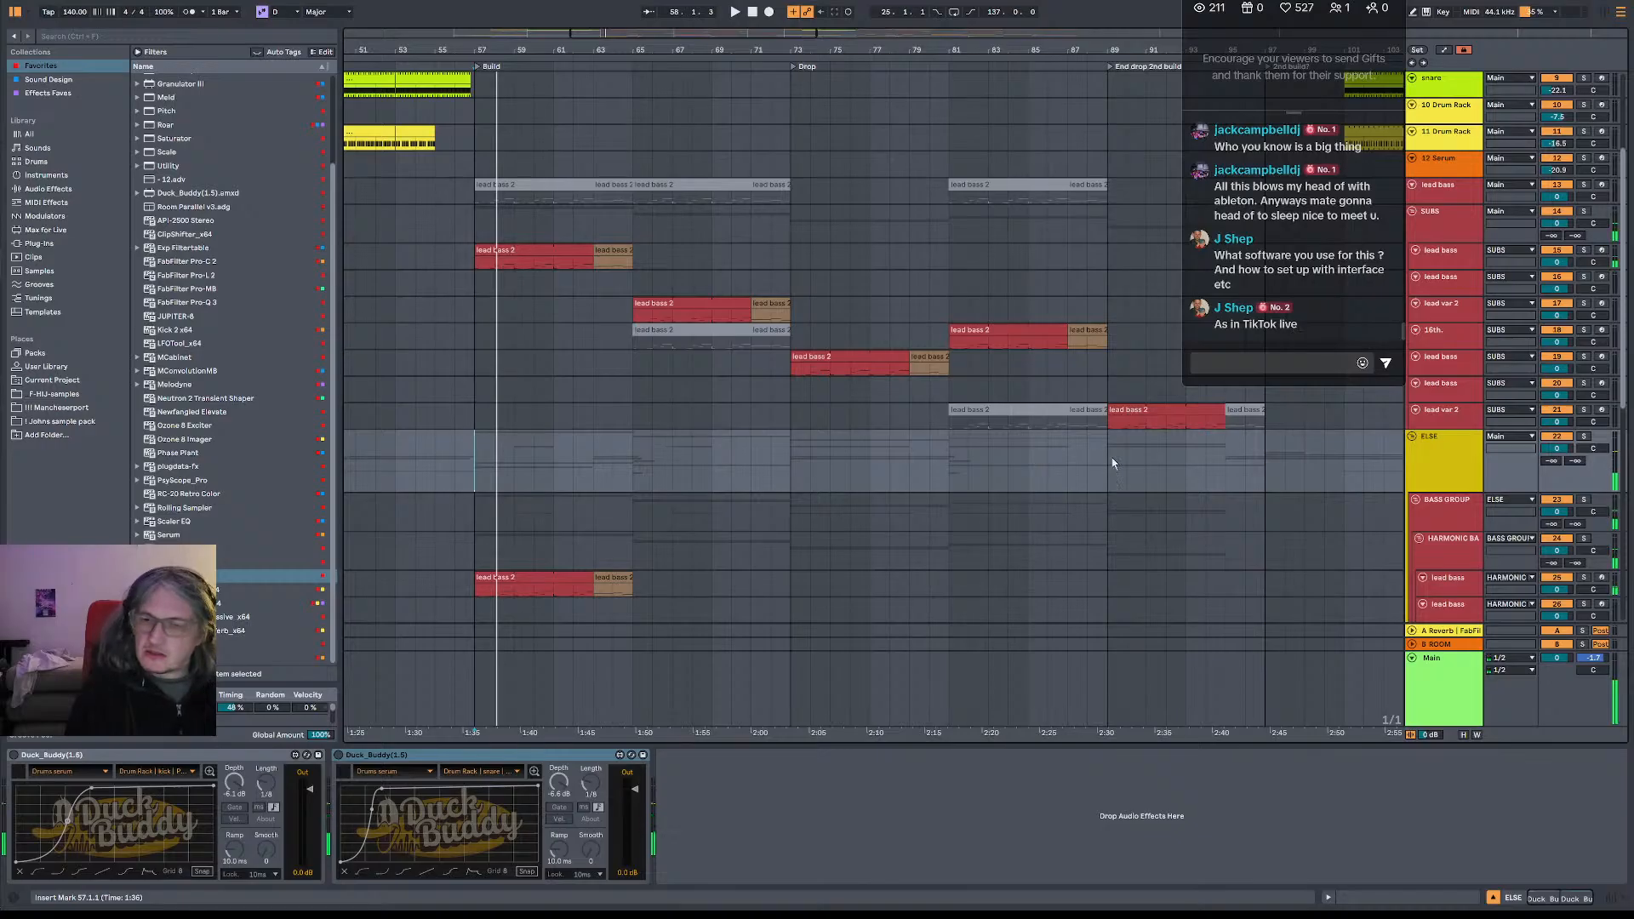
{"action": "left_click", "coordinate": [1472, 489]}
{"action": "key", "text": "space"}
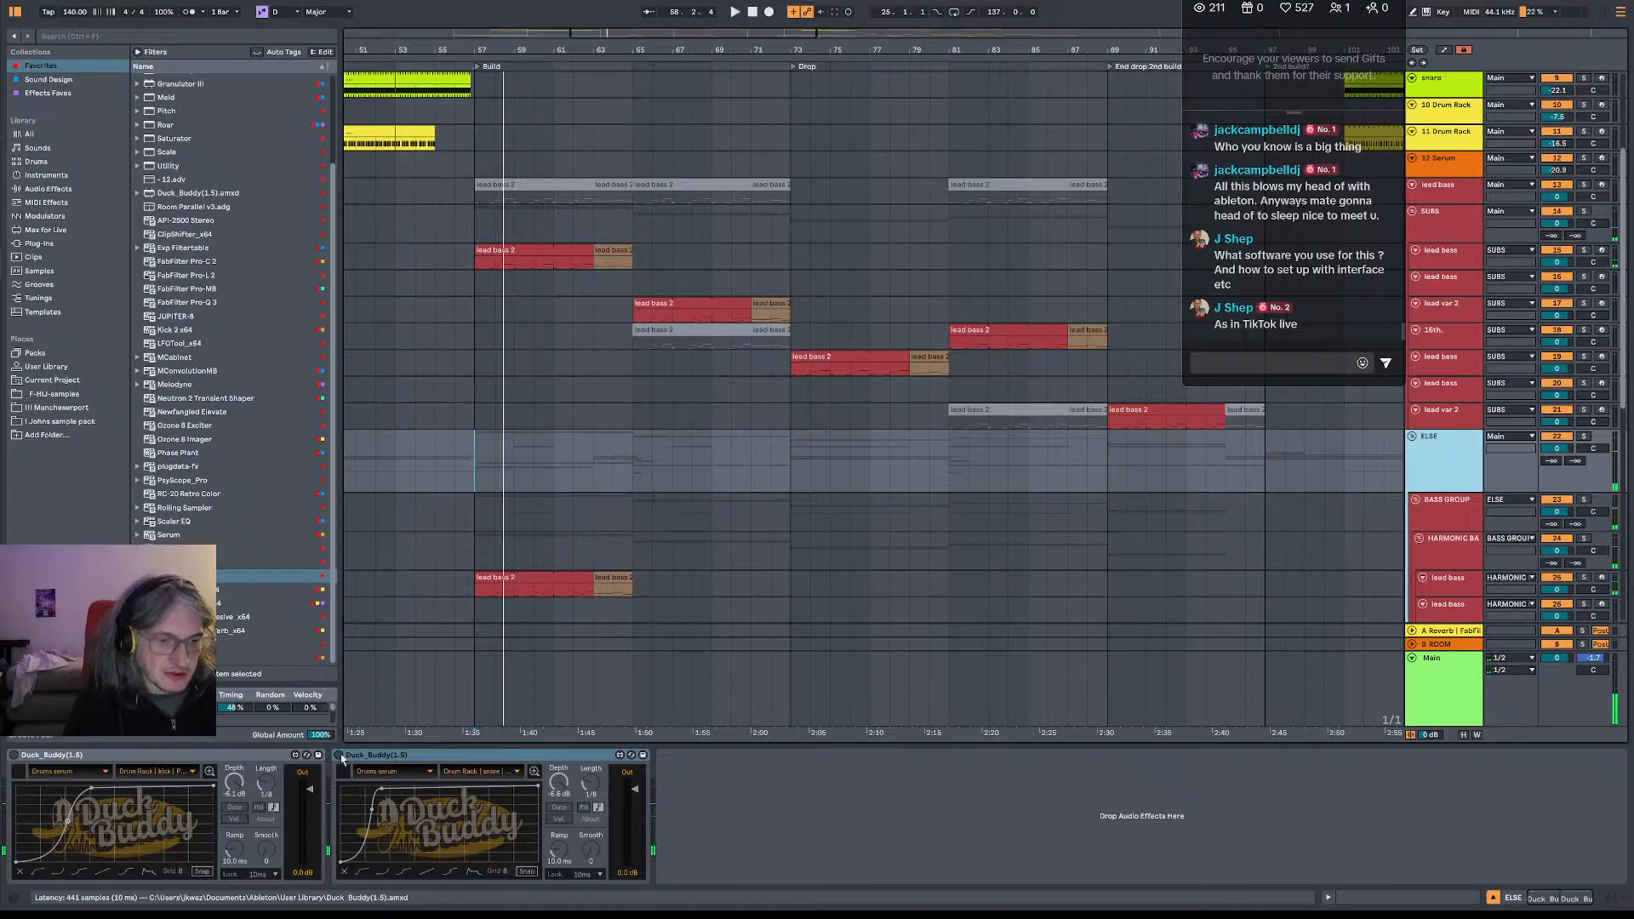
- Enable the second, snare-triggered Duck_Buddy on ELSE, stretch its curve's recovery to a slower rise, and audition it
{"action": "left_click", "coordinate": [358, 759]}
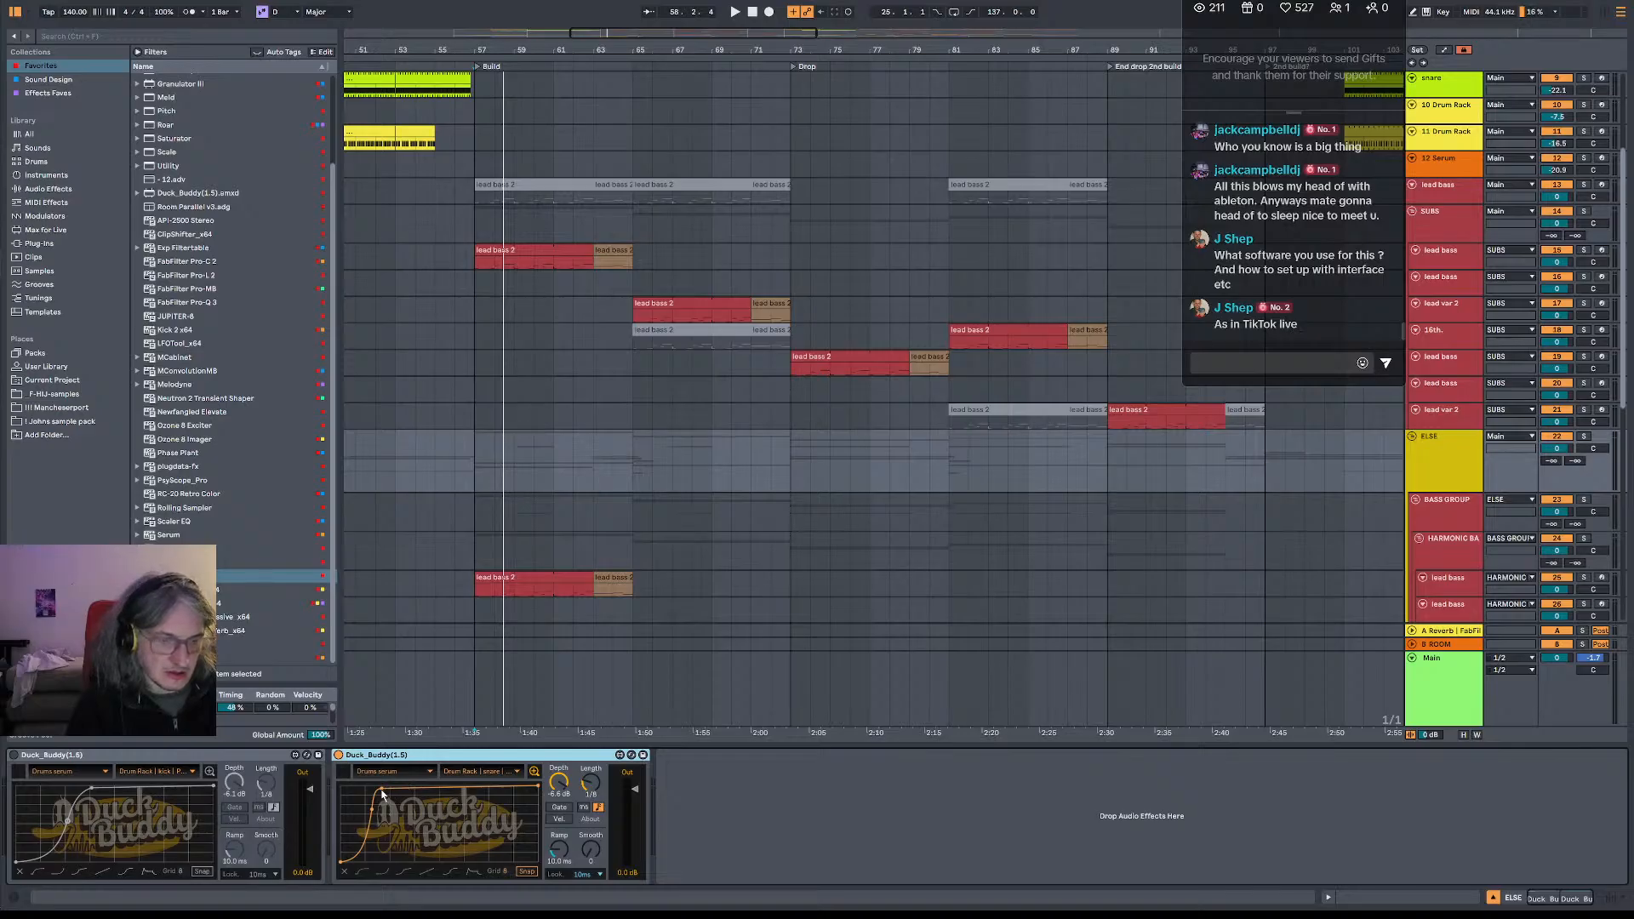
{"action": "left_click_drag", "start_coordinate": [383, 793], "coordinate": [409, 791]}
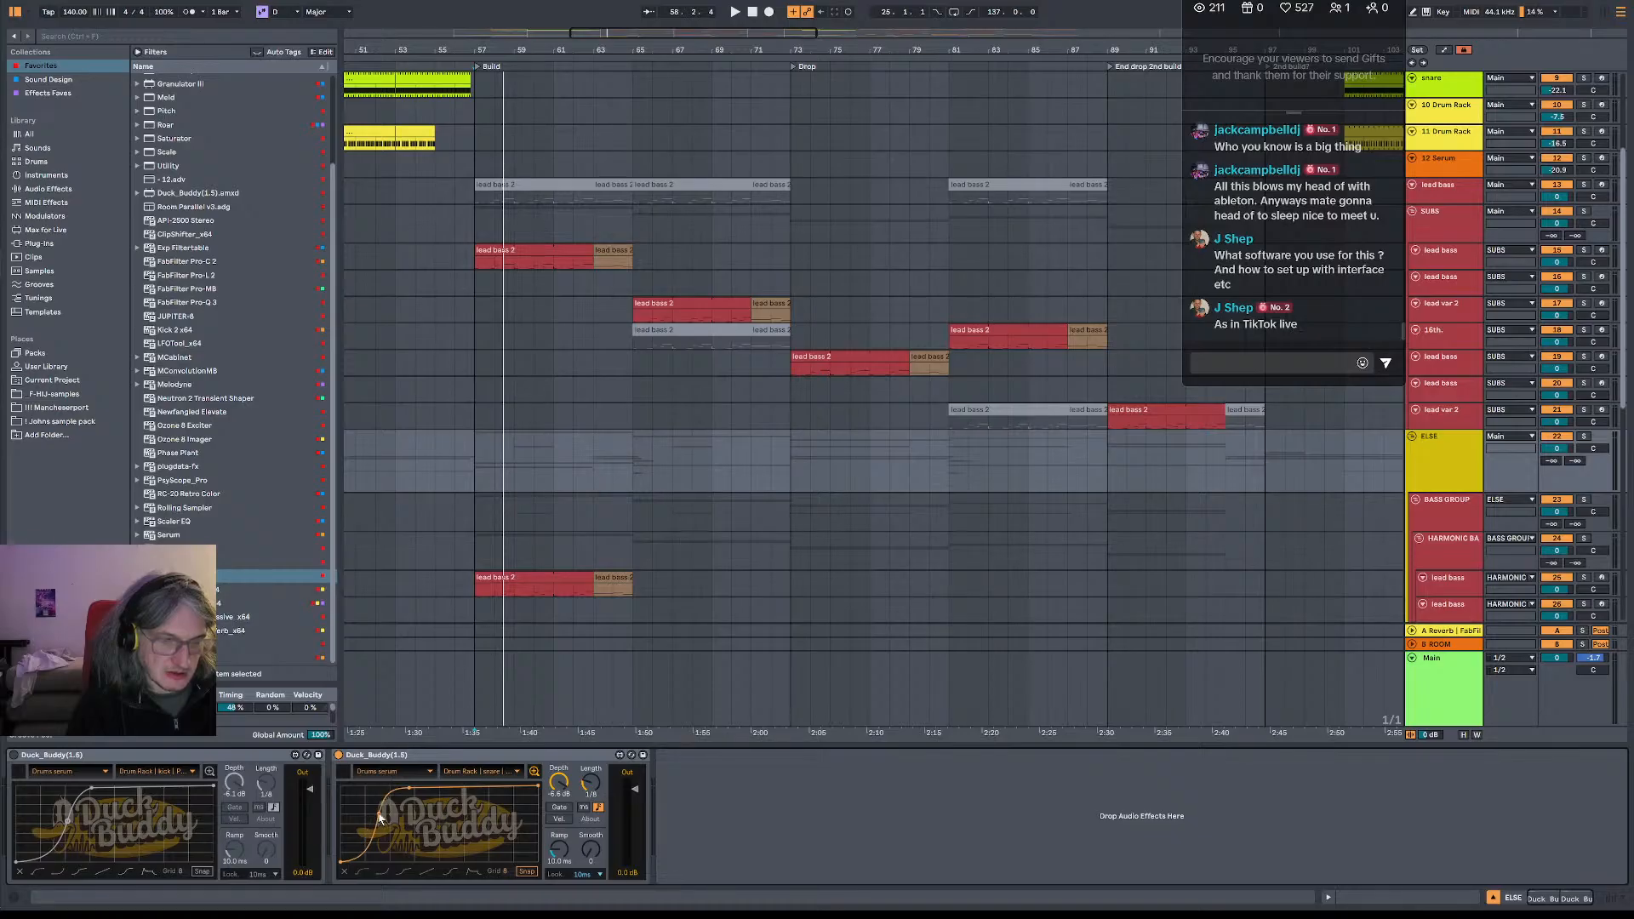
{"action": "key", "text": "space"}
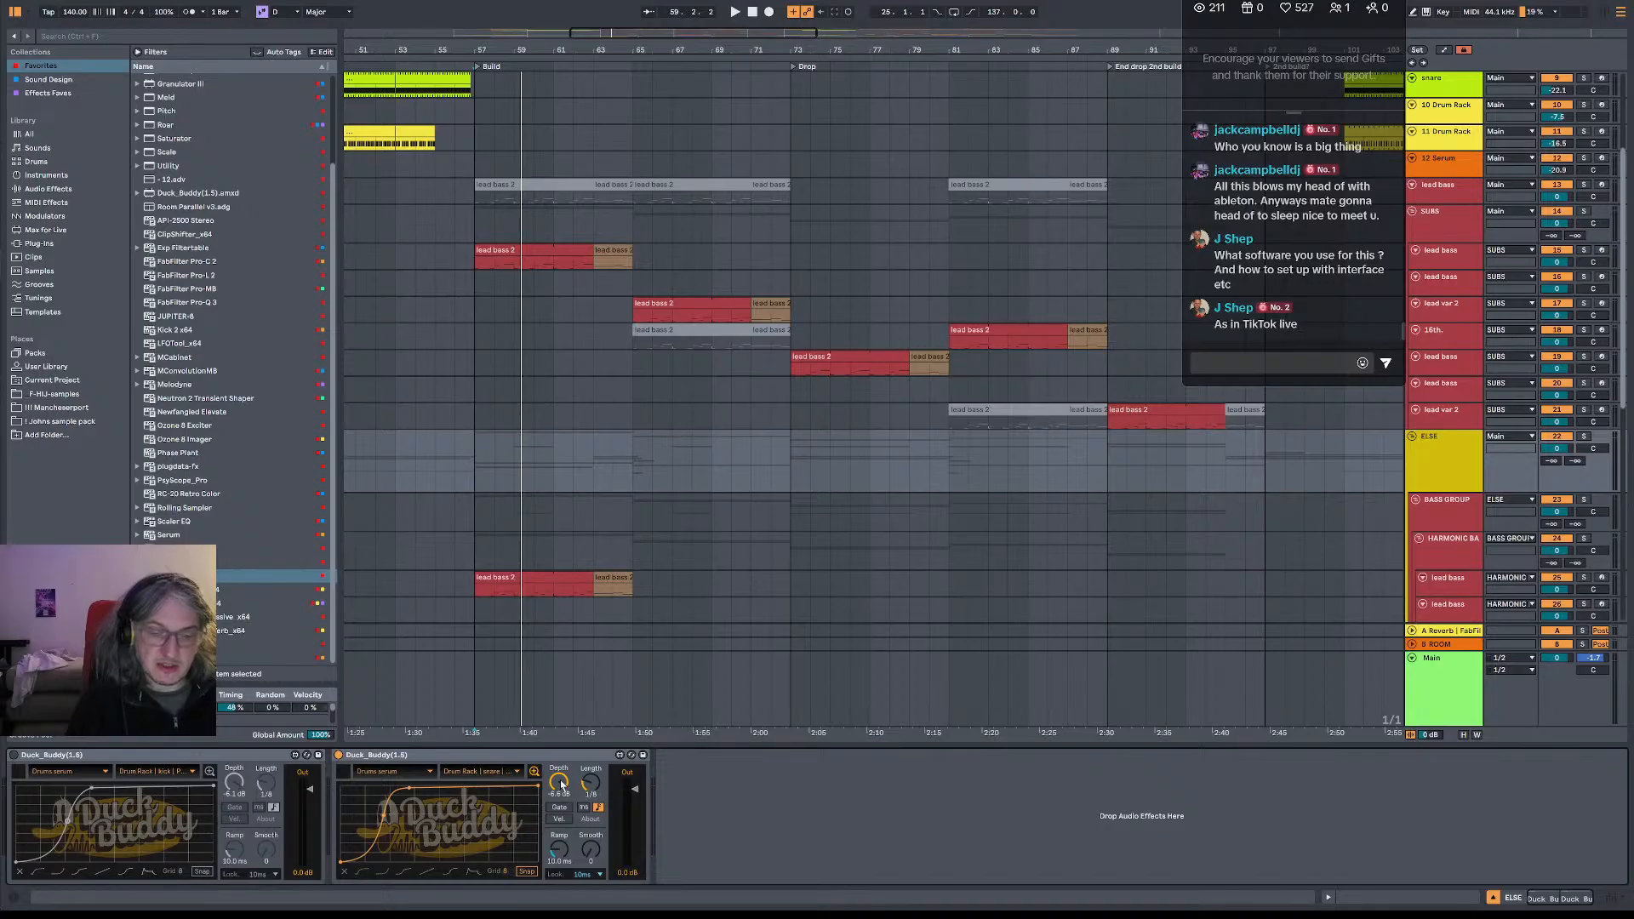
- Lower the snare-triggered Duck_Buddy's depth on ELSE to -inf dB and replay the build from around 58.3
{"action": "left_click_drag", "start_coordinate": [561, 785], "coordinate": [561, 817]}
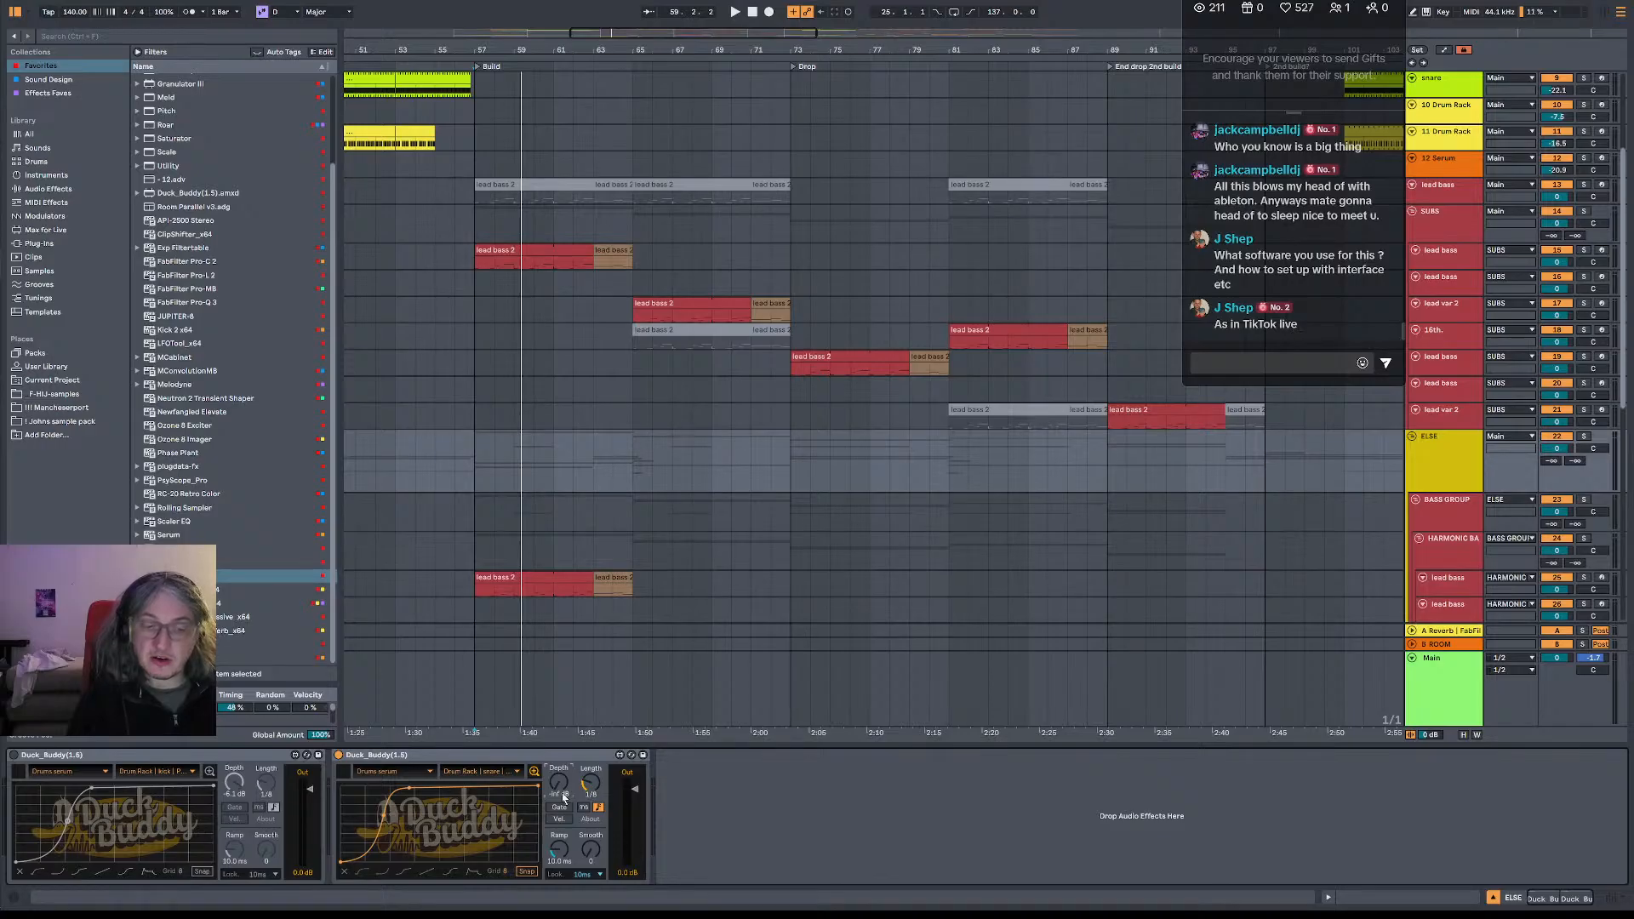
{"action": "key", "text": "space"}
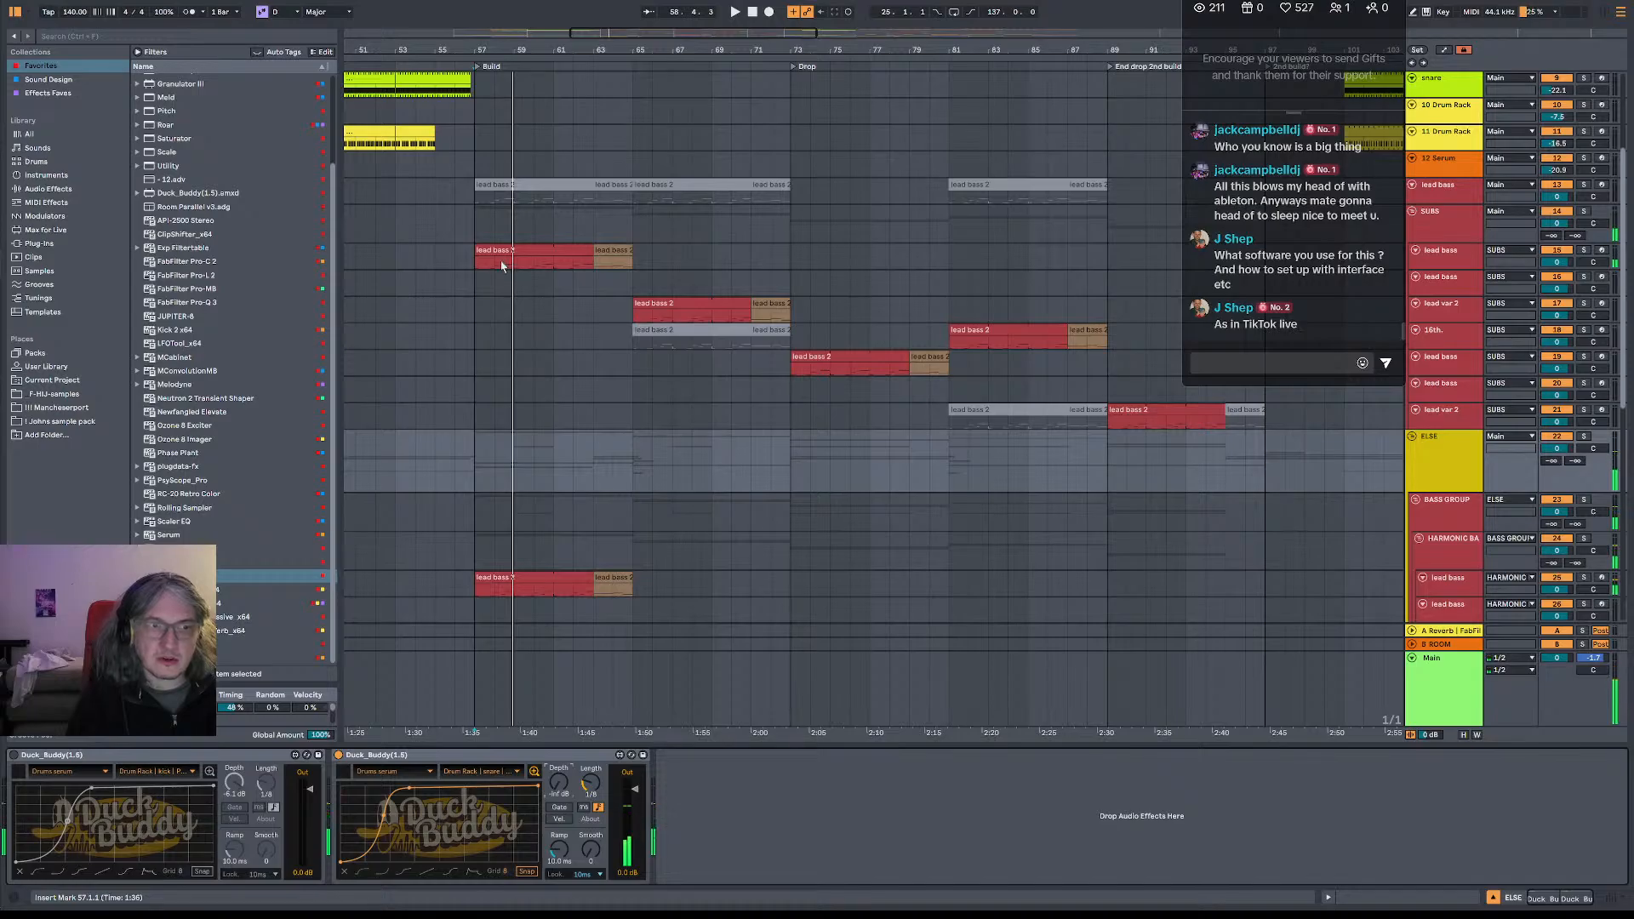
{"action": "scroll", "coordinate": [528, 279], "scroll_direction": "up", "scroll_amount": 3}
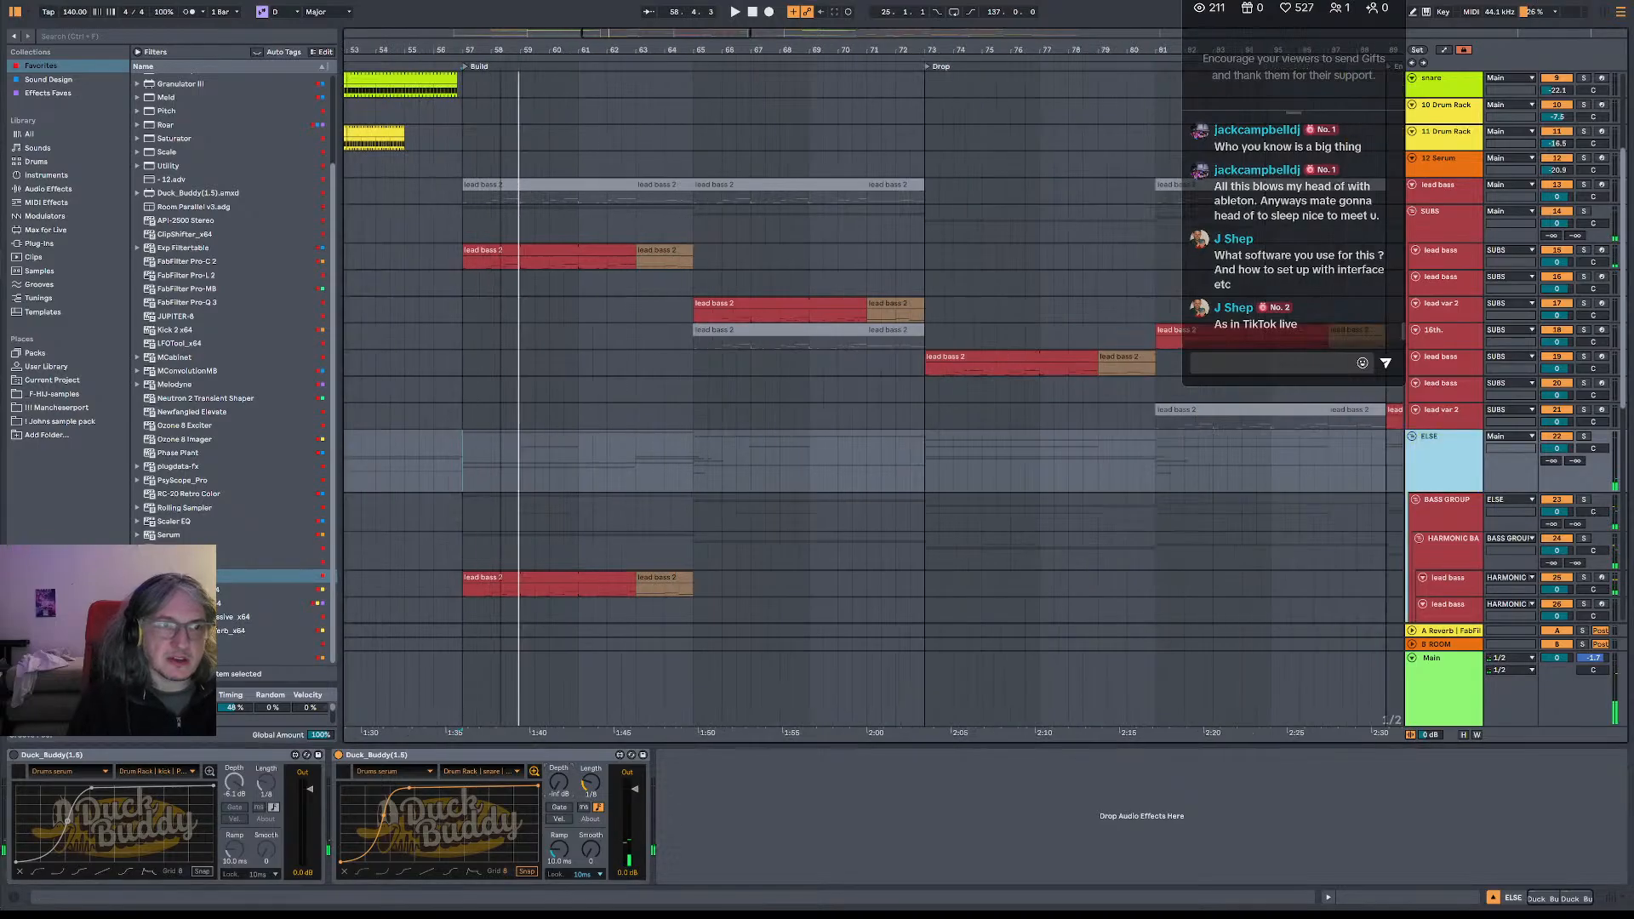
{"action": "left_click", "coordinate": [514, 268]}
{"action": "key", "text": "space"}
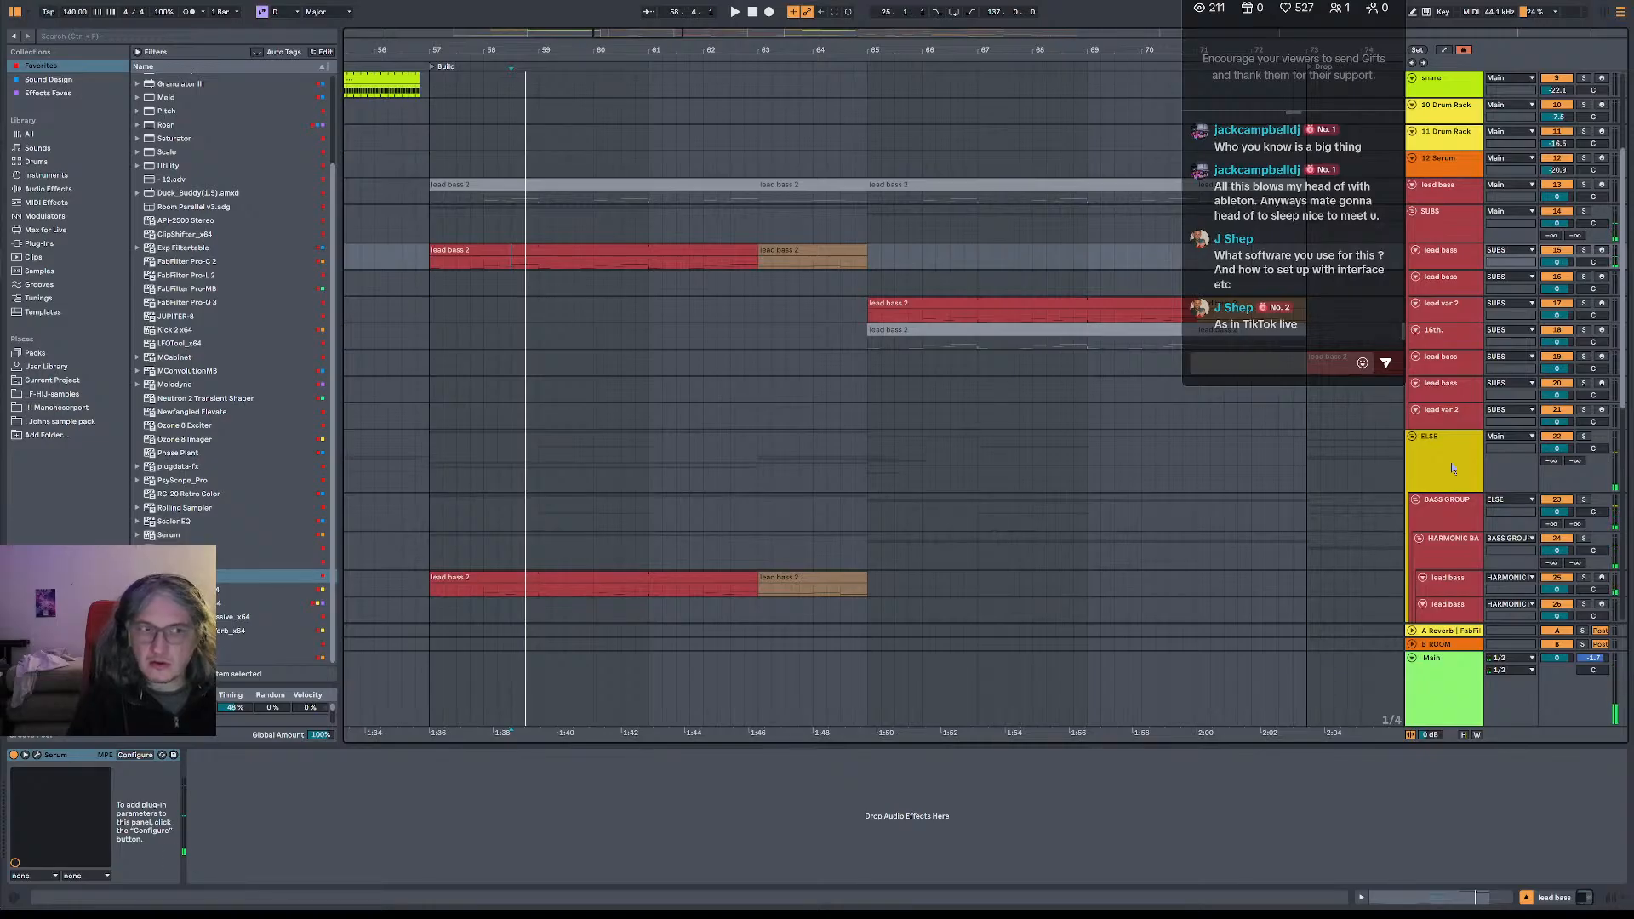
- Check the device chains from the harmonic lead bass up to the ELSE group and Main while auditioning the build's ducking
{"action": "left_click", "coordinate": [1459, 588]}
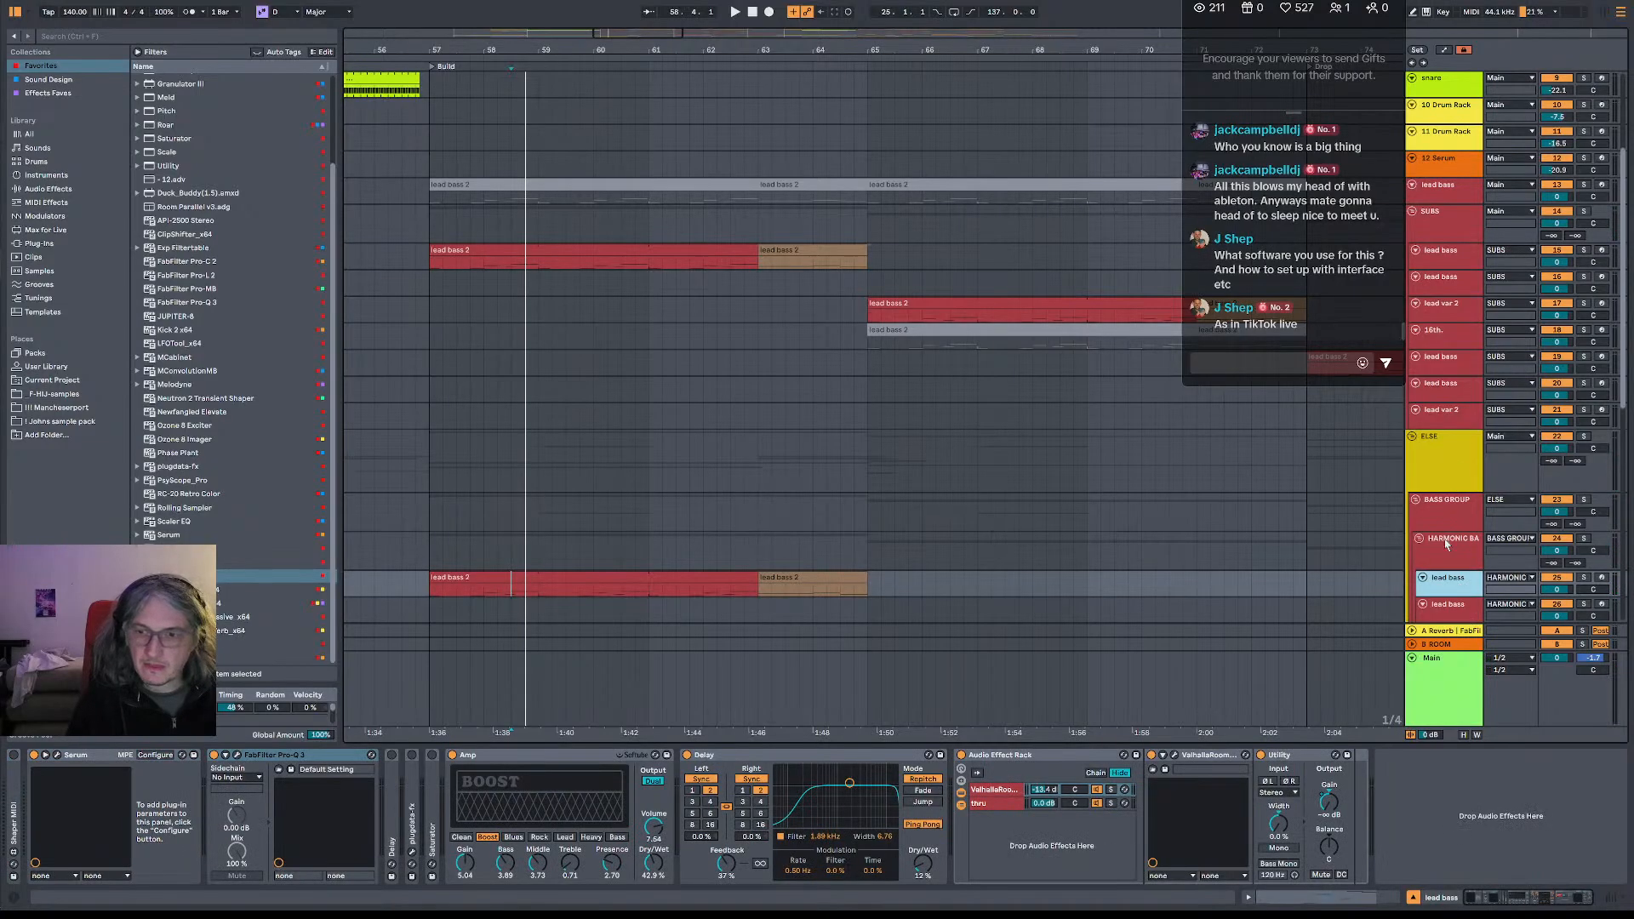
{"action": "left_click", "coordinate": [1455, 557]}
{"action": "left_click", "coordinate": [1452, 528]}
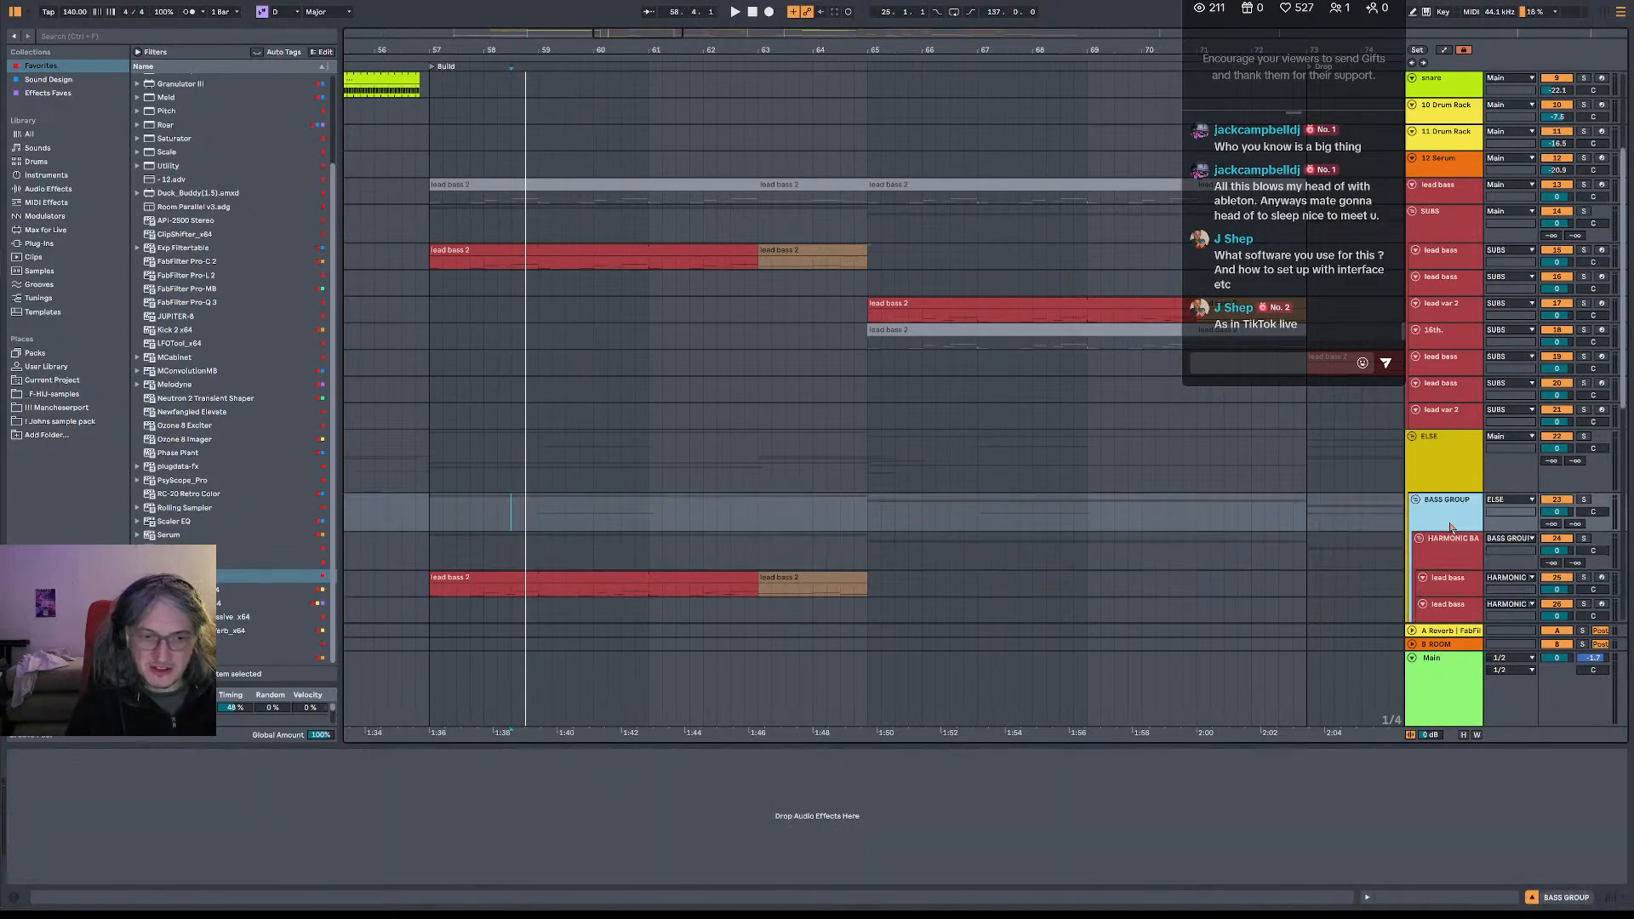
{"action": "left_click", "coordinate": [1449, 477]}
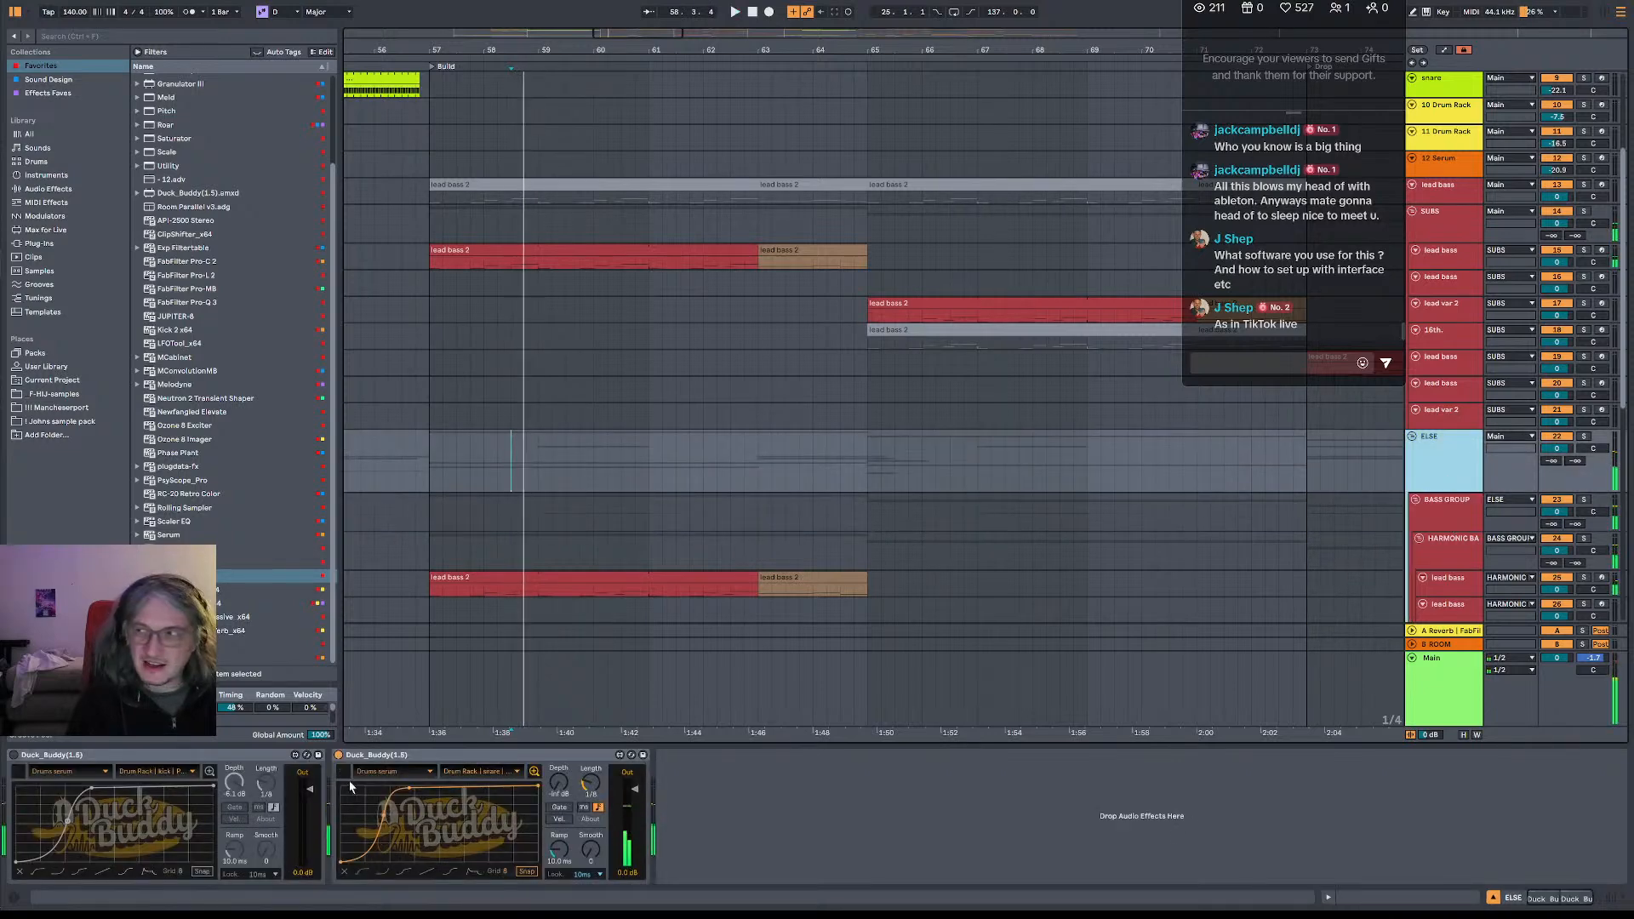
{"action": "key", "text": "space"}
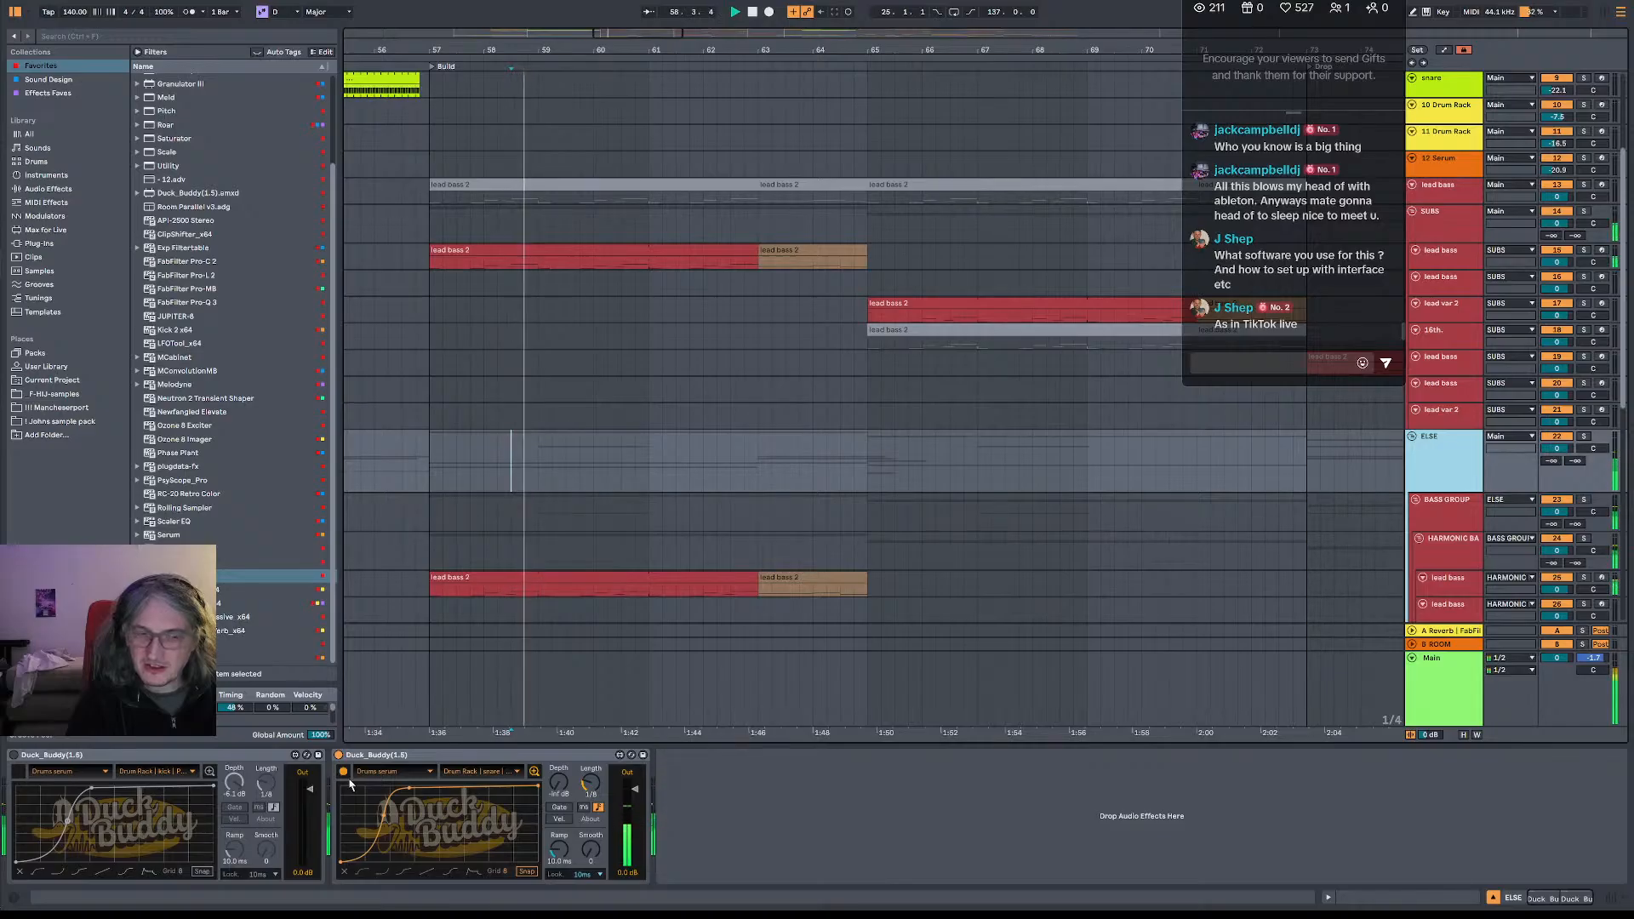
{"action": "left_click", "coordinate": [343, 771]}
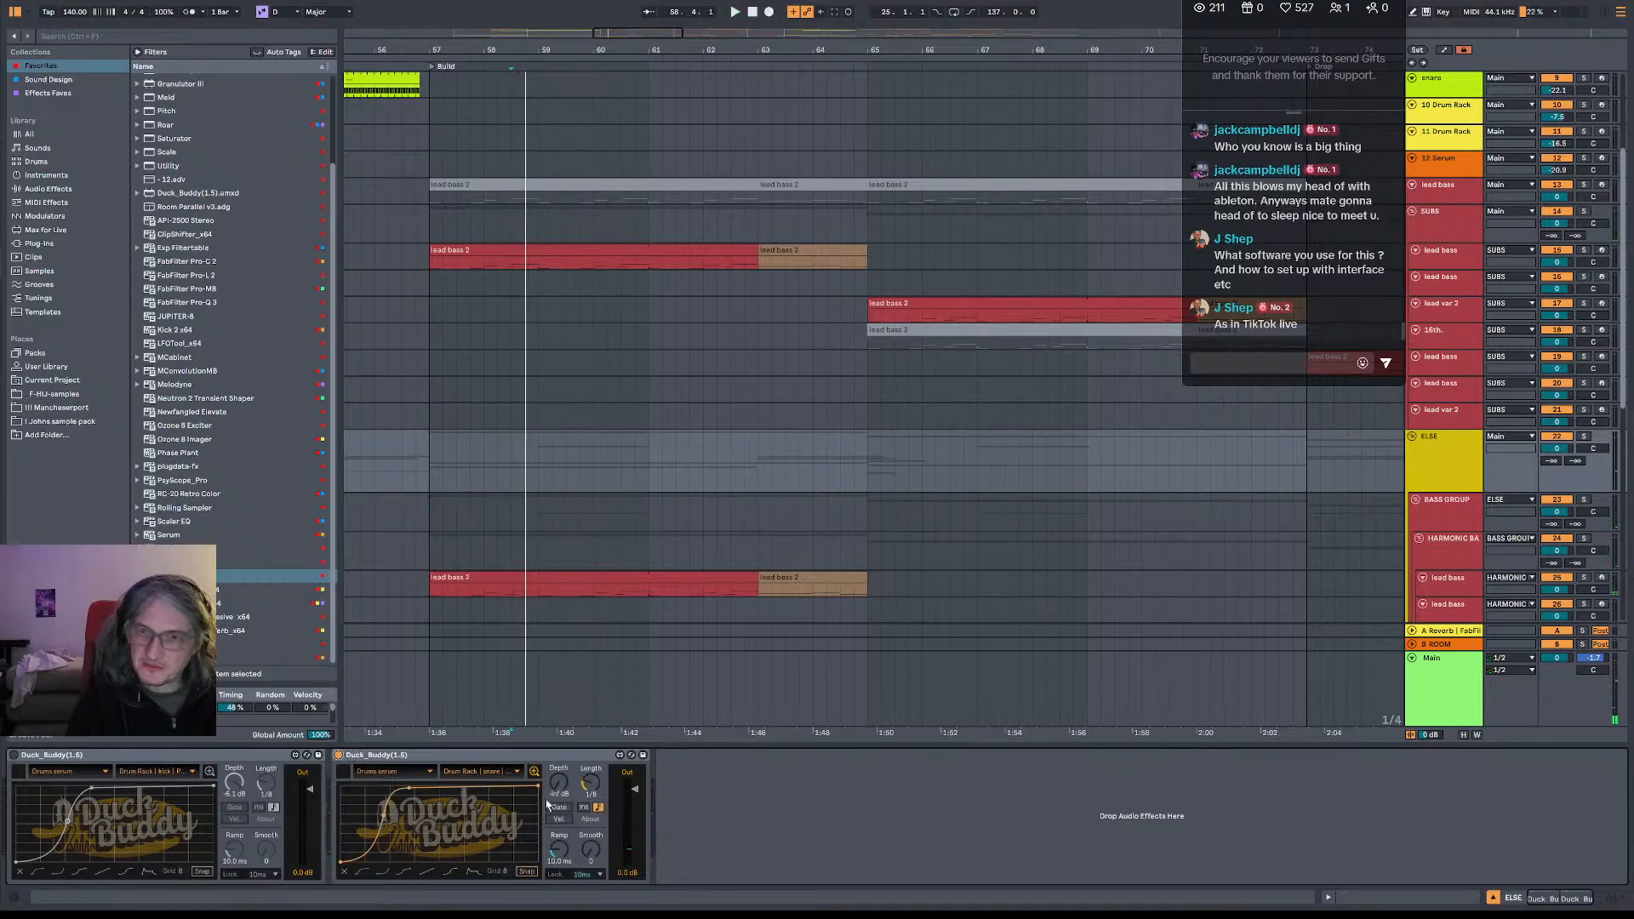
{"action": "key", "text": "space"}
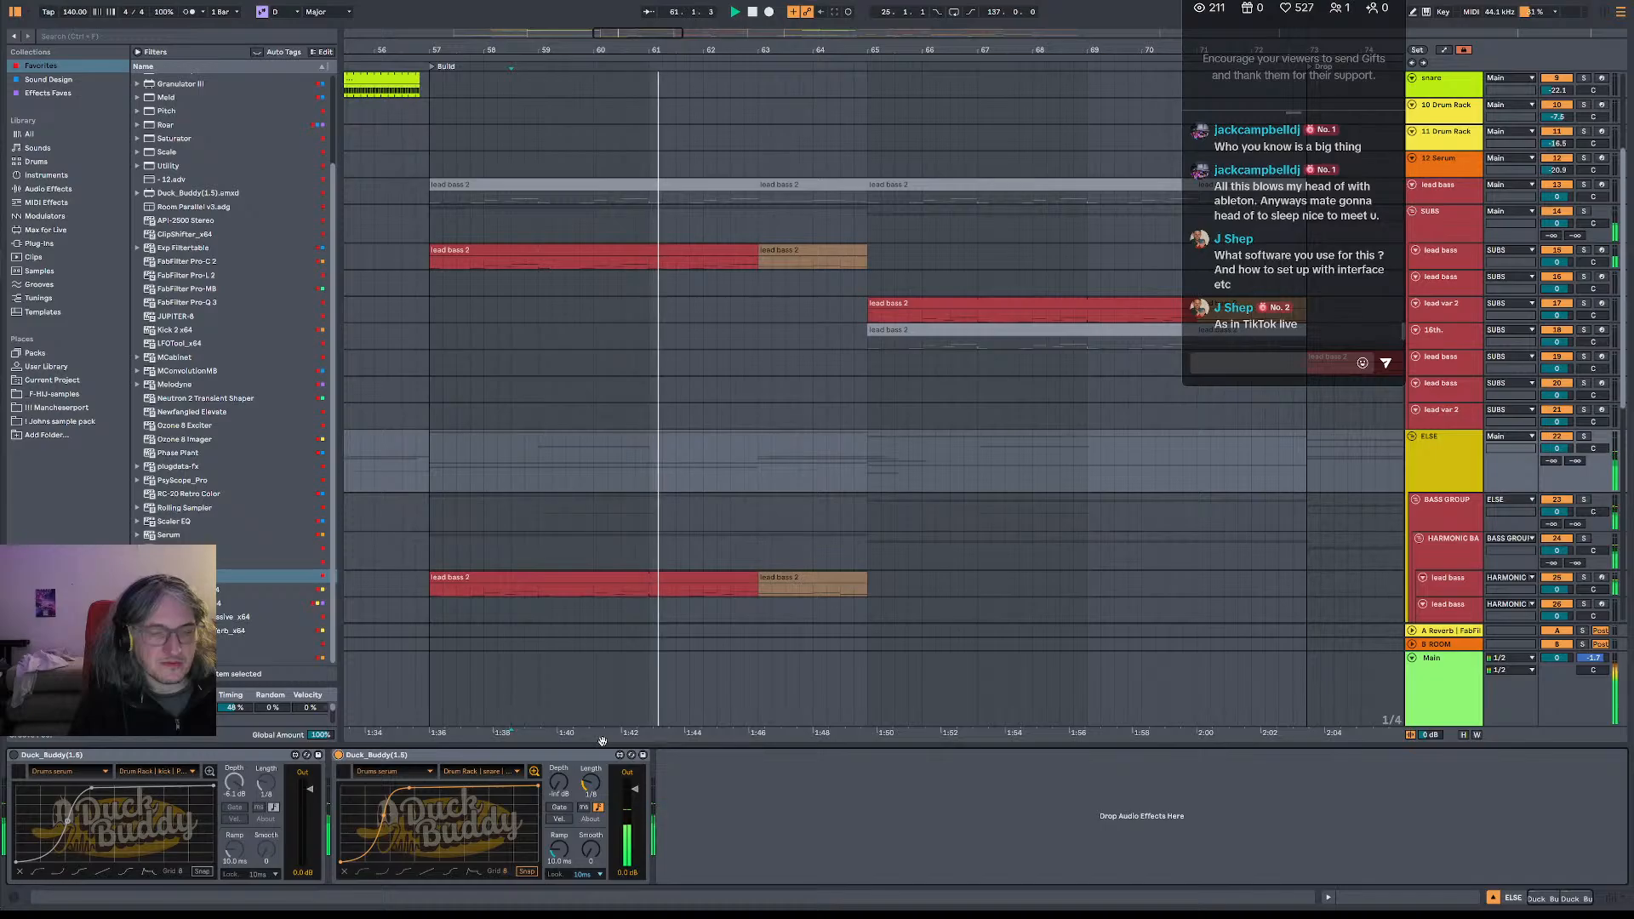
{"action": "left_click", "coordinate": [625, 589]}
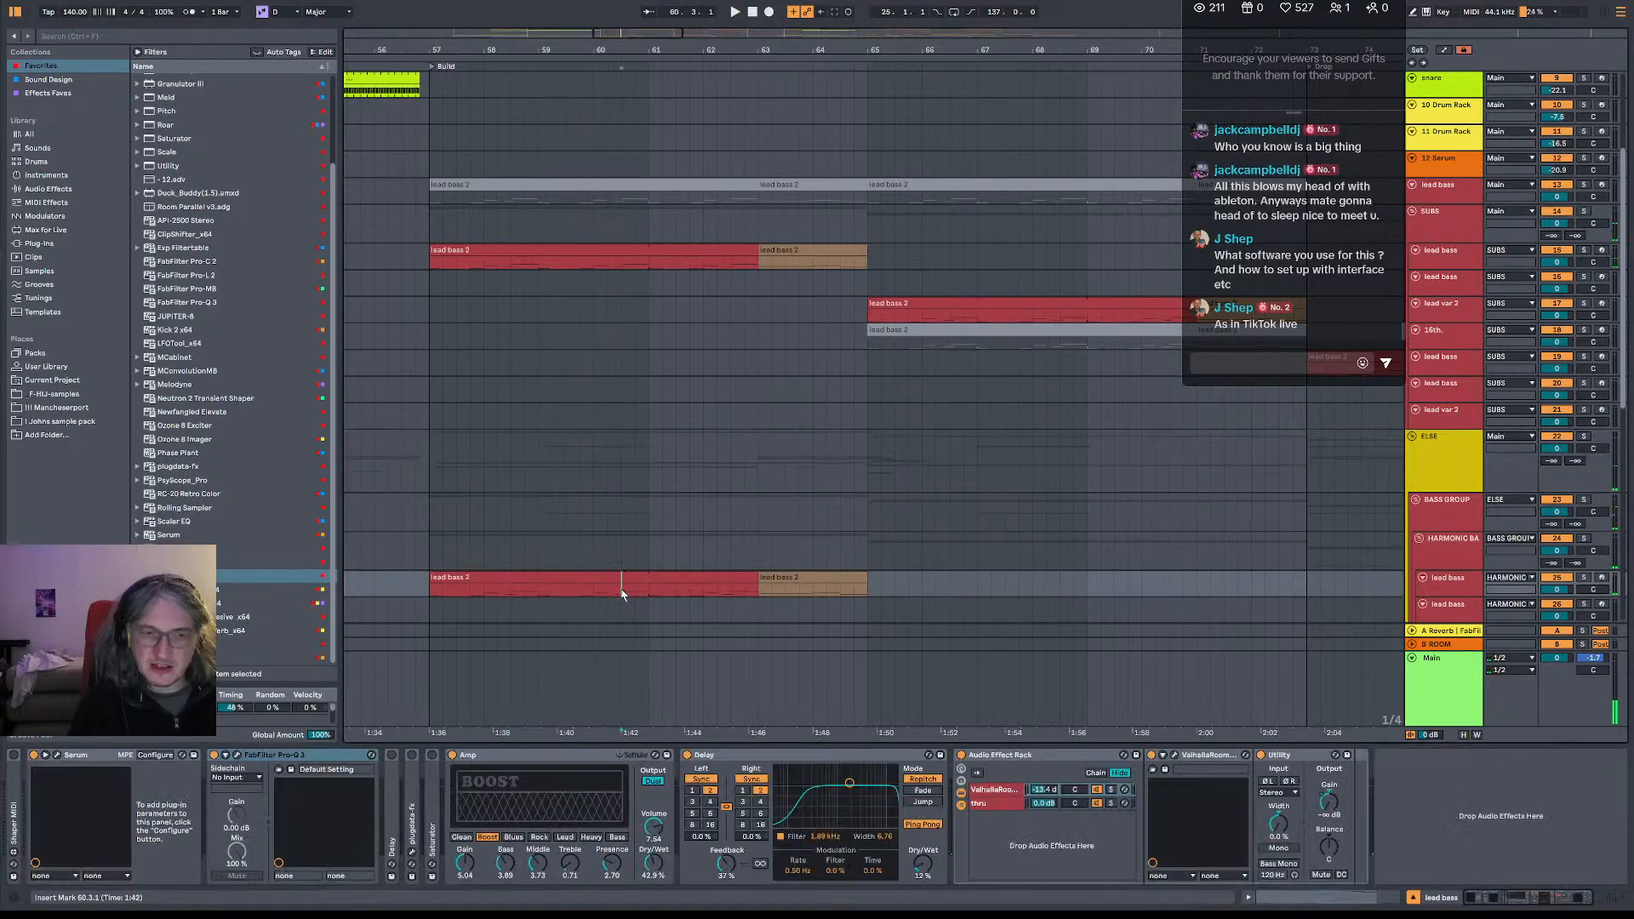
{"action": "left_click", "coordinate": [1453, 698]}
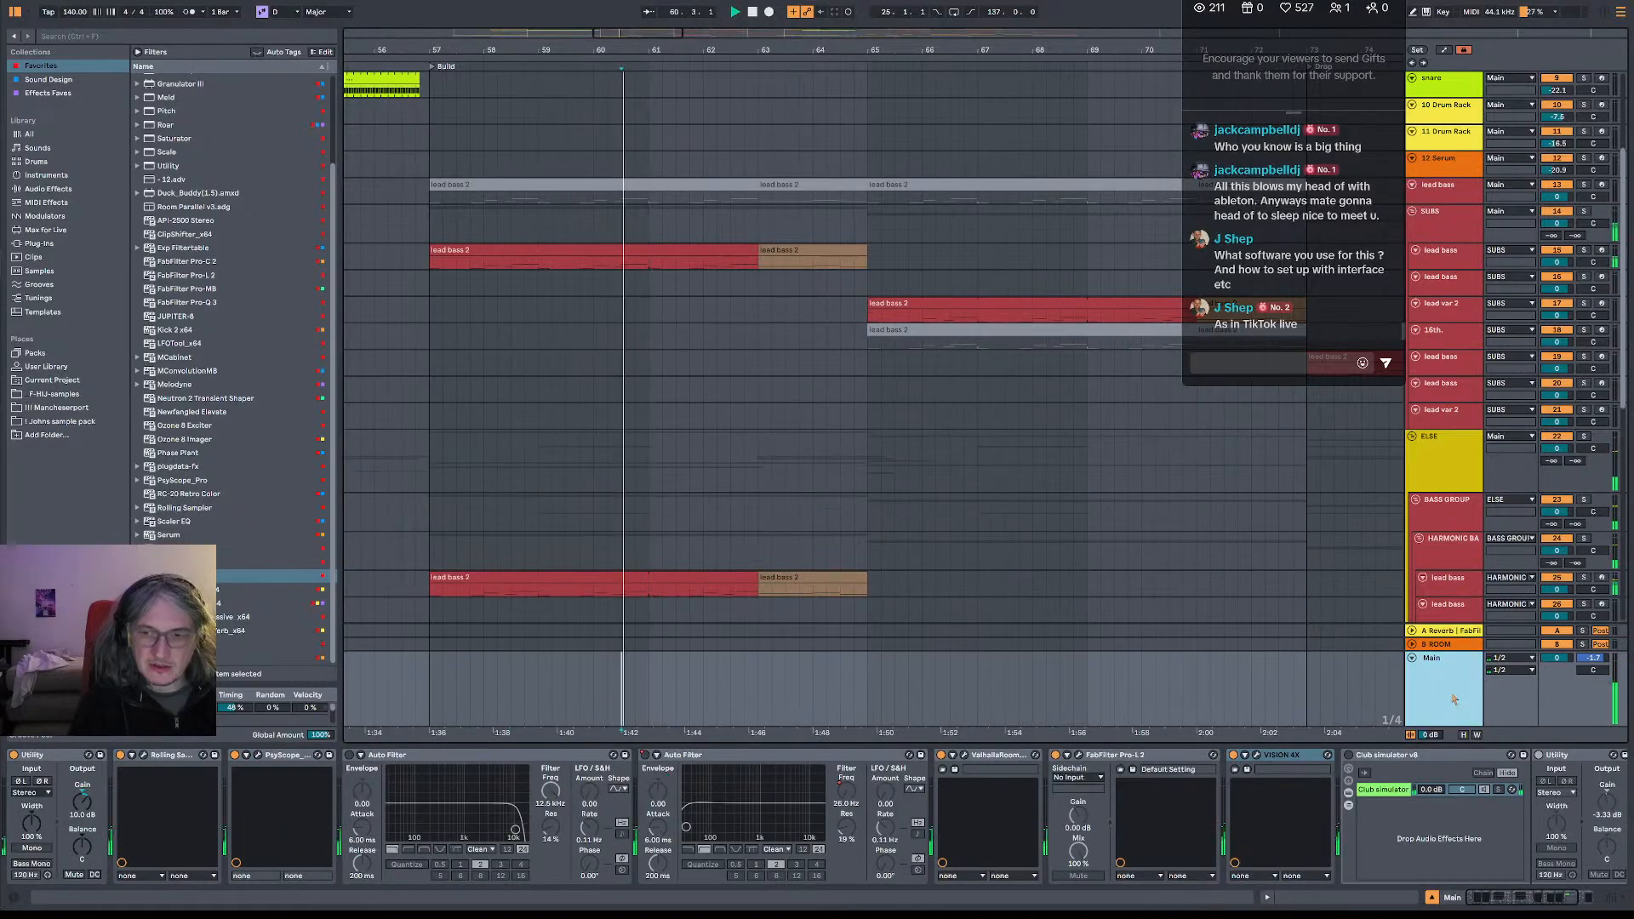
- Set the snare-triggered Duck Buddy on the ELSE group to 0 ms lookahead, lengthen its ducking curve and audition the build
{"action": "left_click", "coordinate": [1453, 464]}
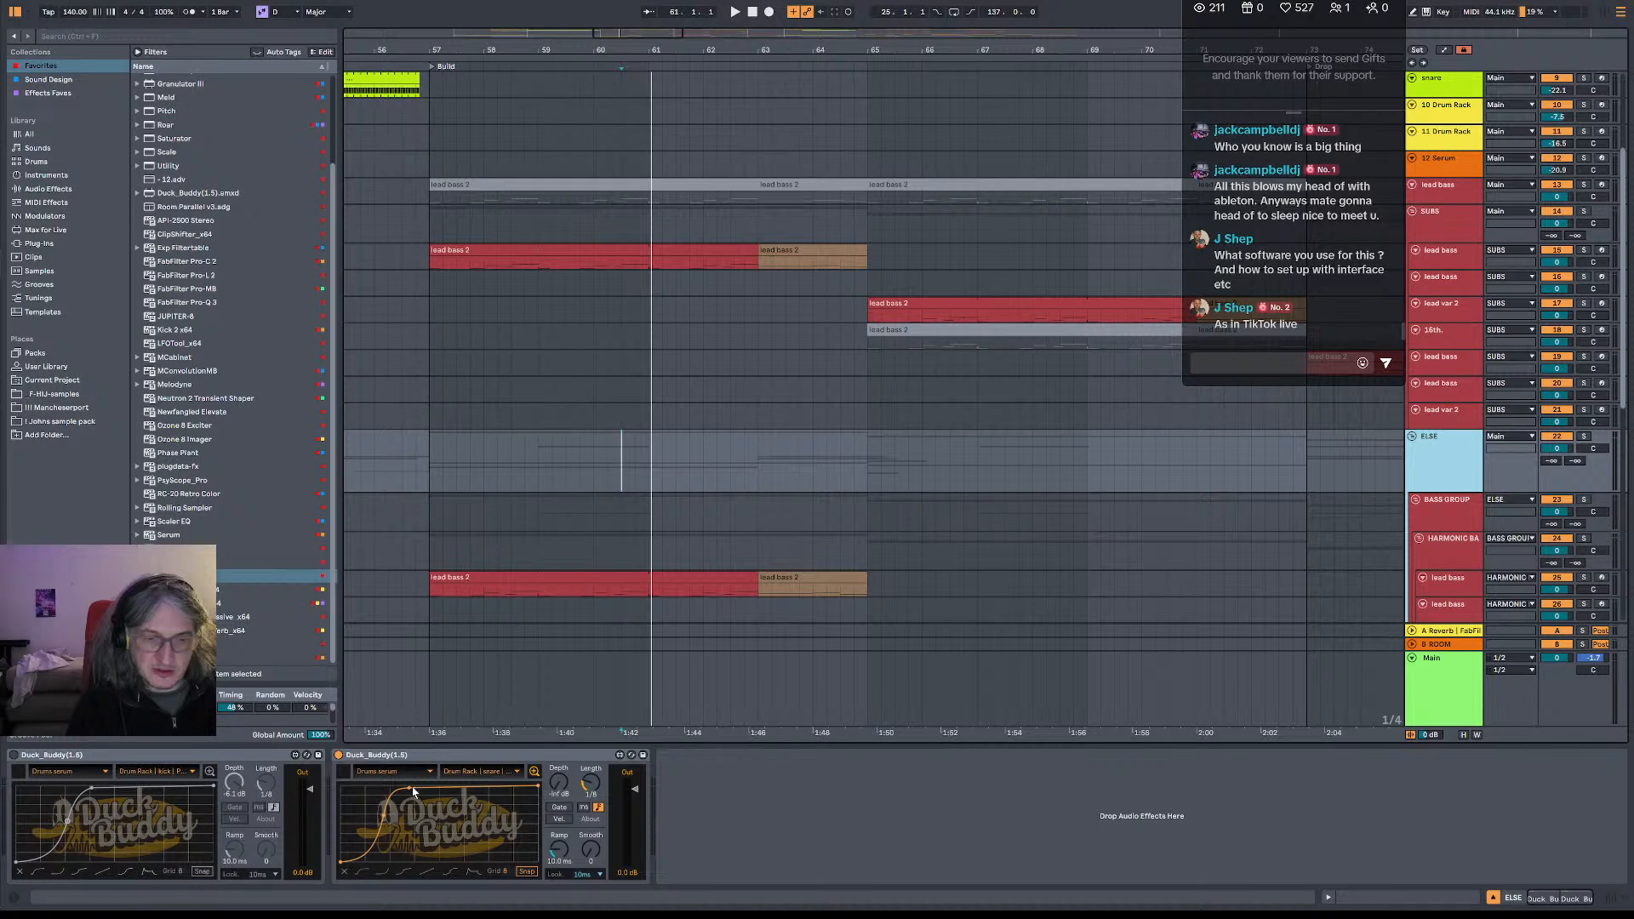
{"action": "left_click", "coordinate": [594, 876]}
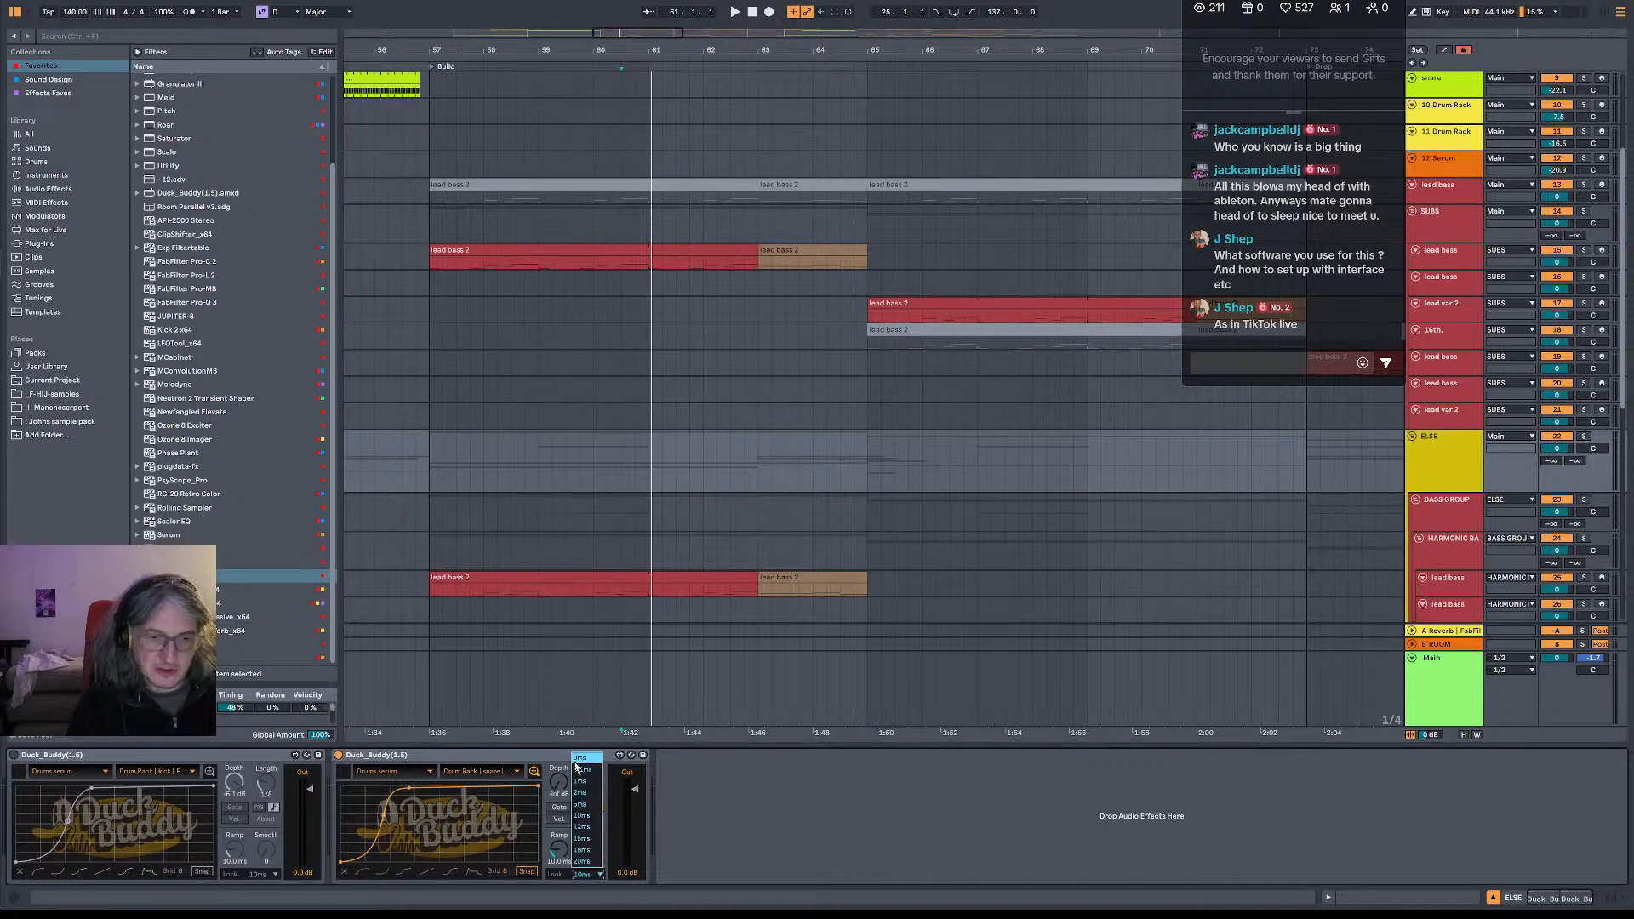
{"action": "left_click", "coordinate": [573, 827]}
{"action": "key", "text": "space"}
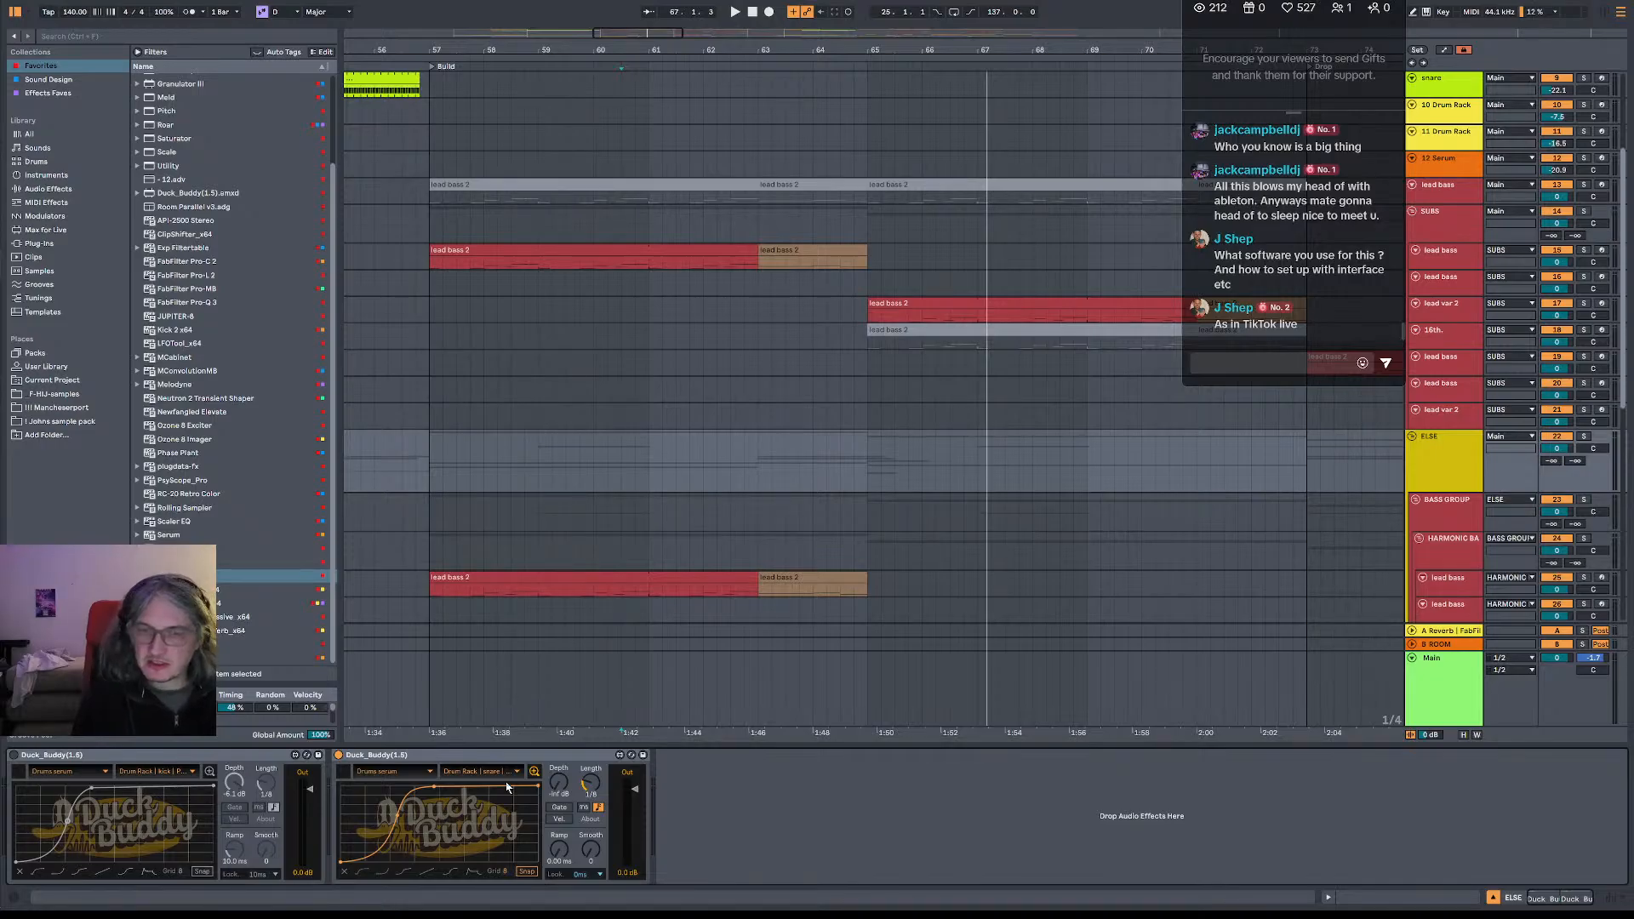
{"action": "key", "text": "space"}
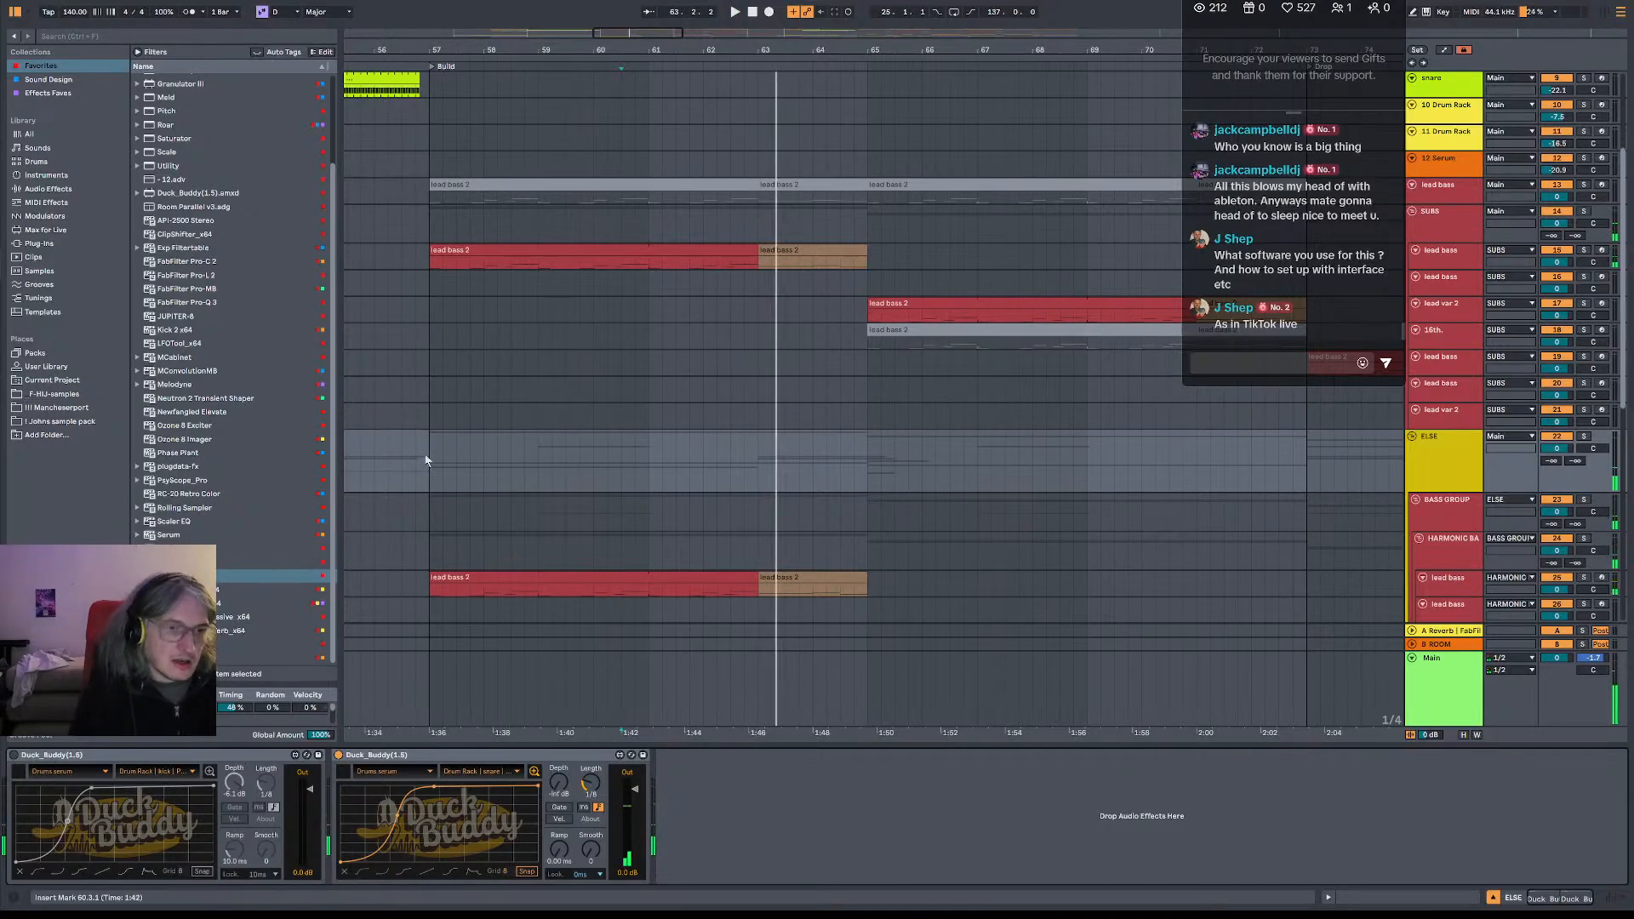
{"action": "key", "text": "space"}
- Turn on the kick-triggered Duck Buddy on the ELSE group with 0 ms lookahead and 0.0 dB depth, and play from bar 57
{"action": "left_click", "coordinate": [153, 756]}
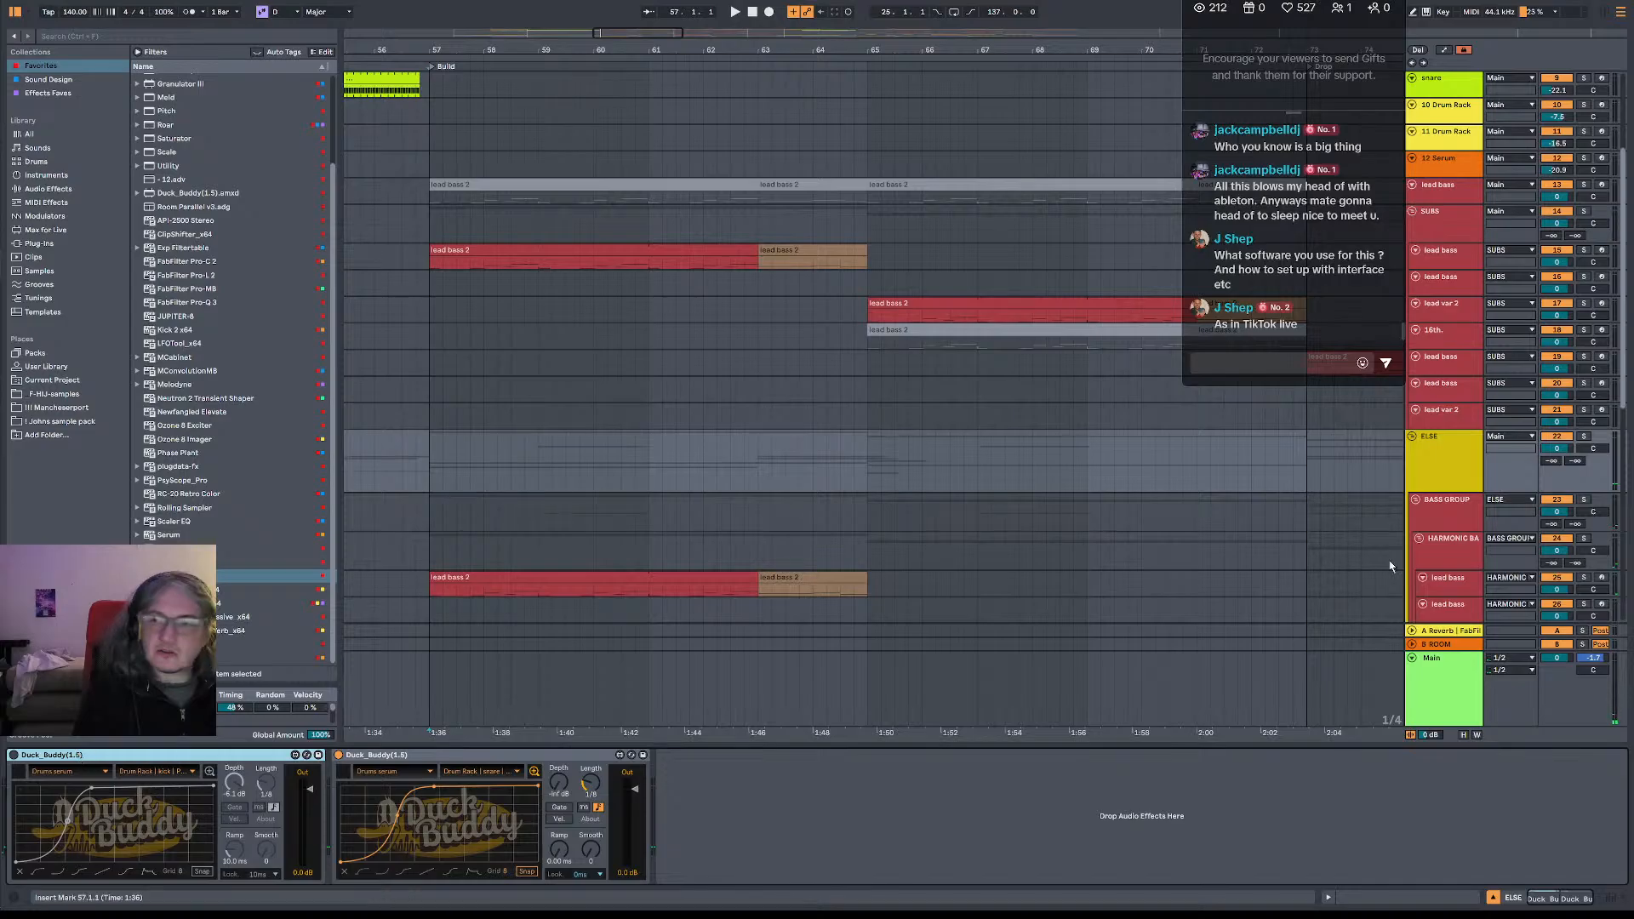
{"action": "left_click", "coordinate": [1455, 442]}
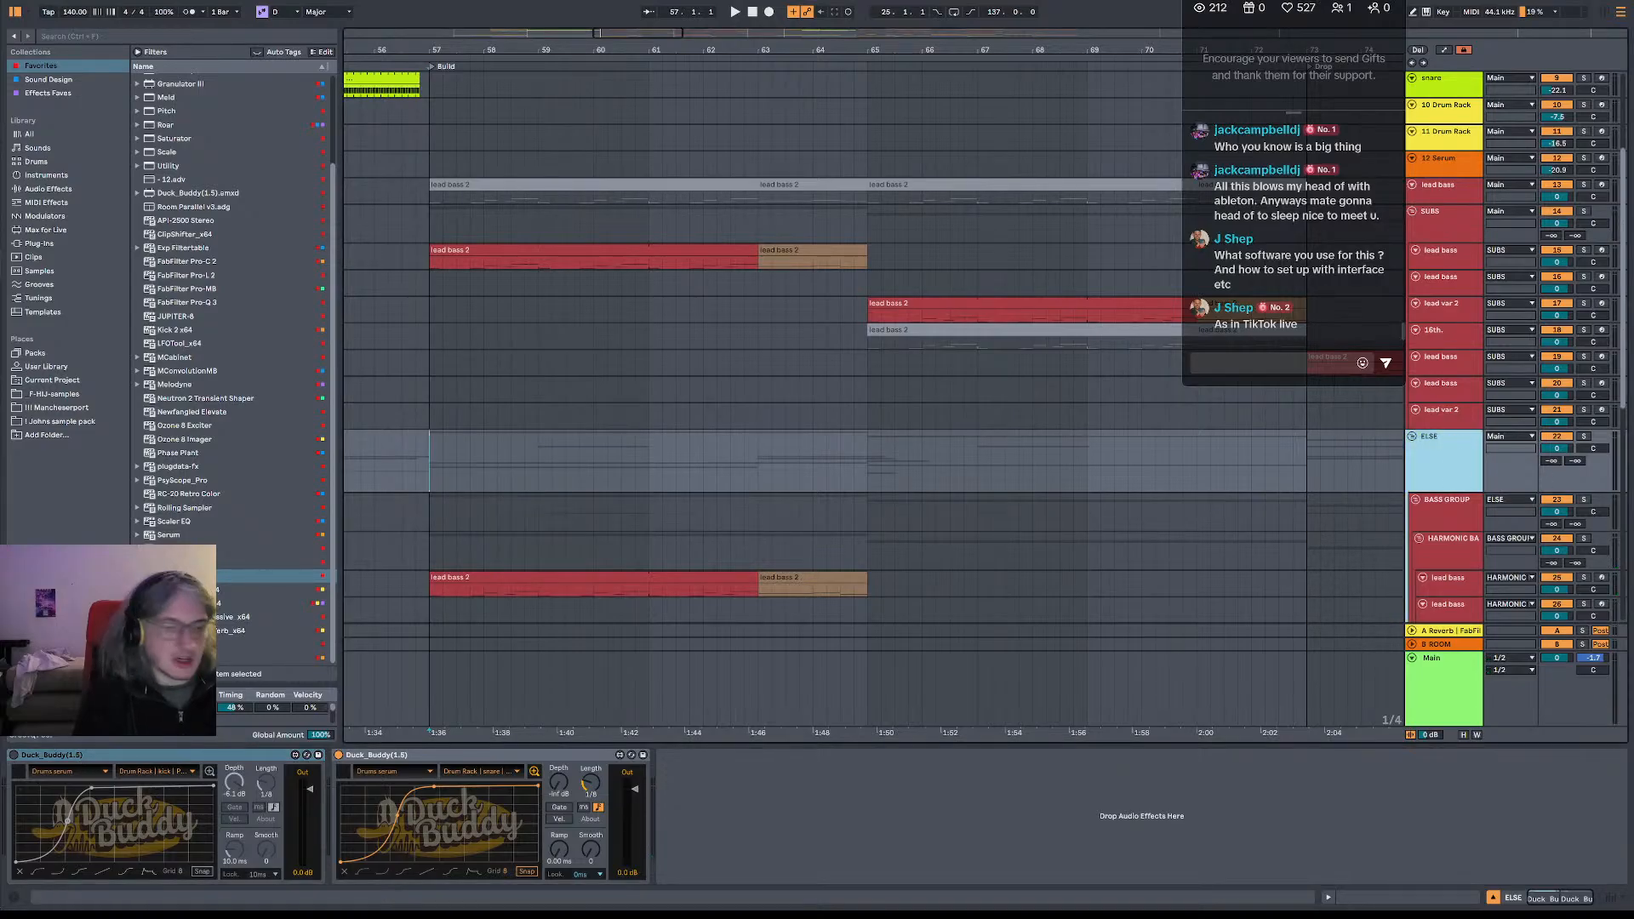
{"action": "left_click", "coordinate": [15, 765]}
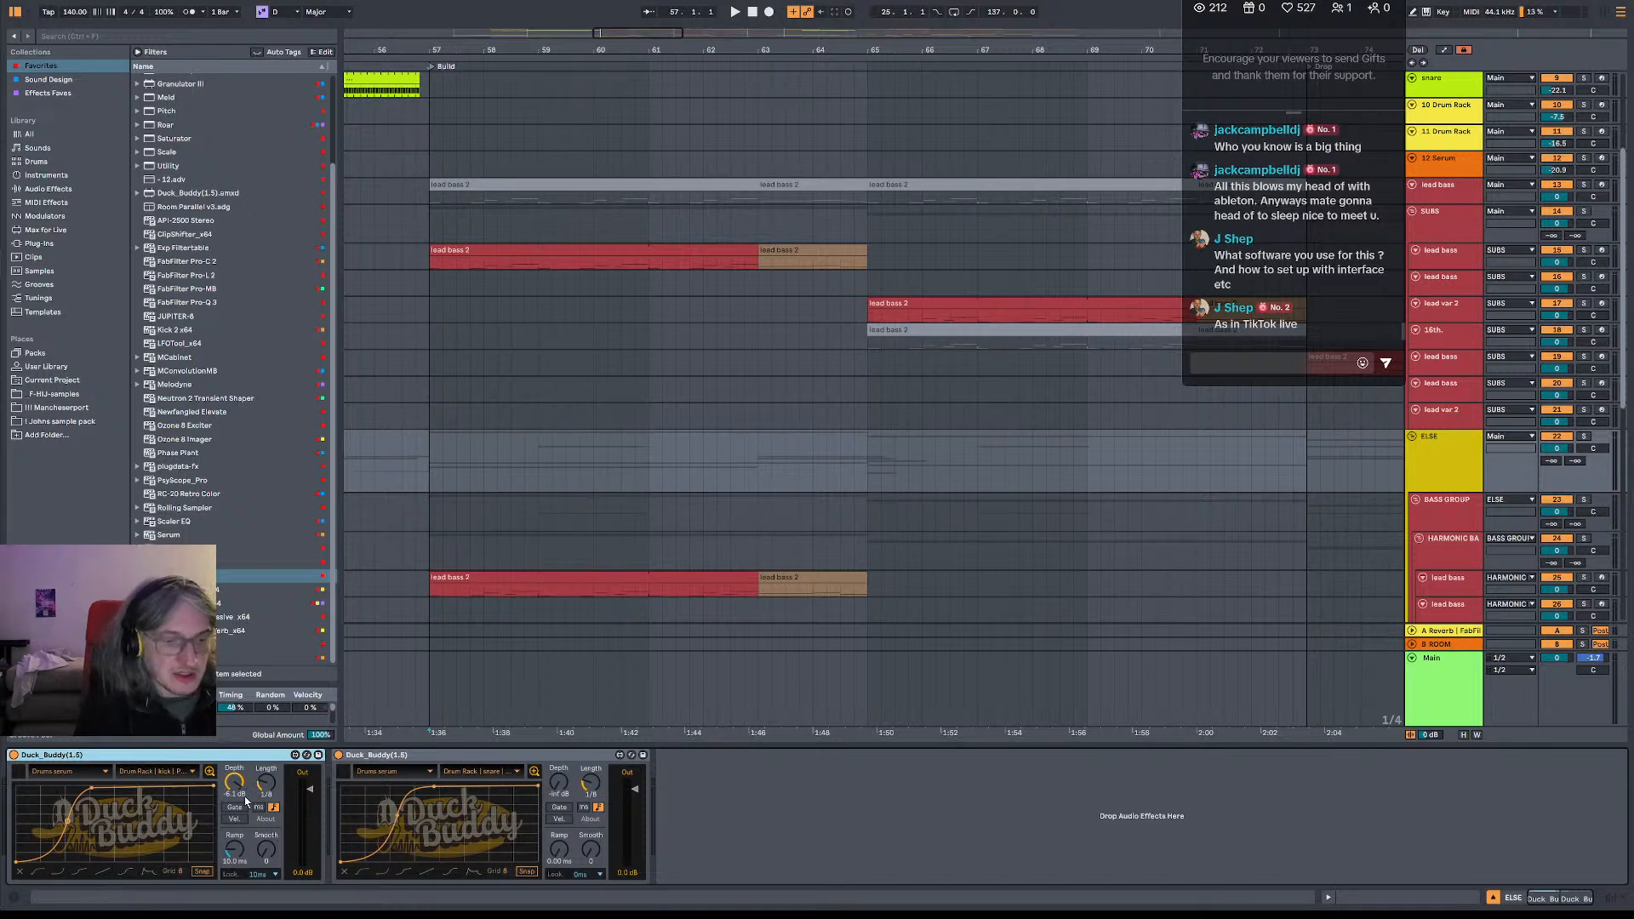
{"action": "left_click", "coordinate": [272, 875]}
{"action": "left_click", "coordinate": [262, 757]}
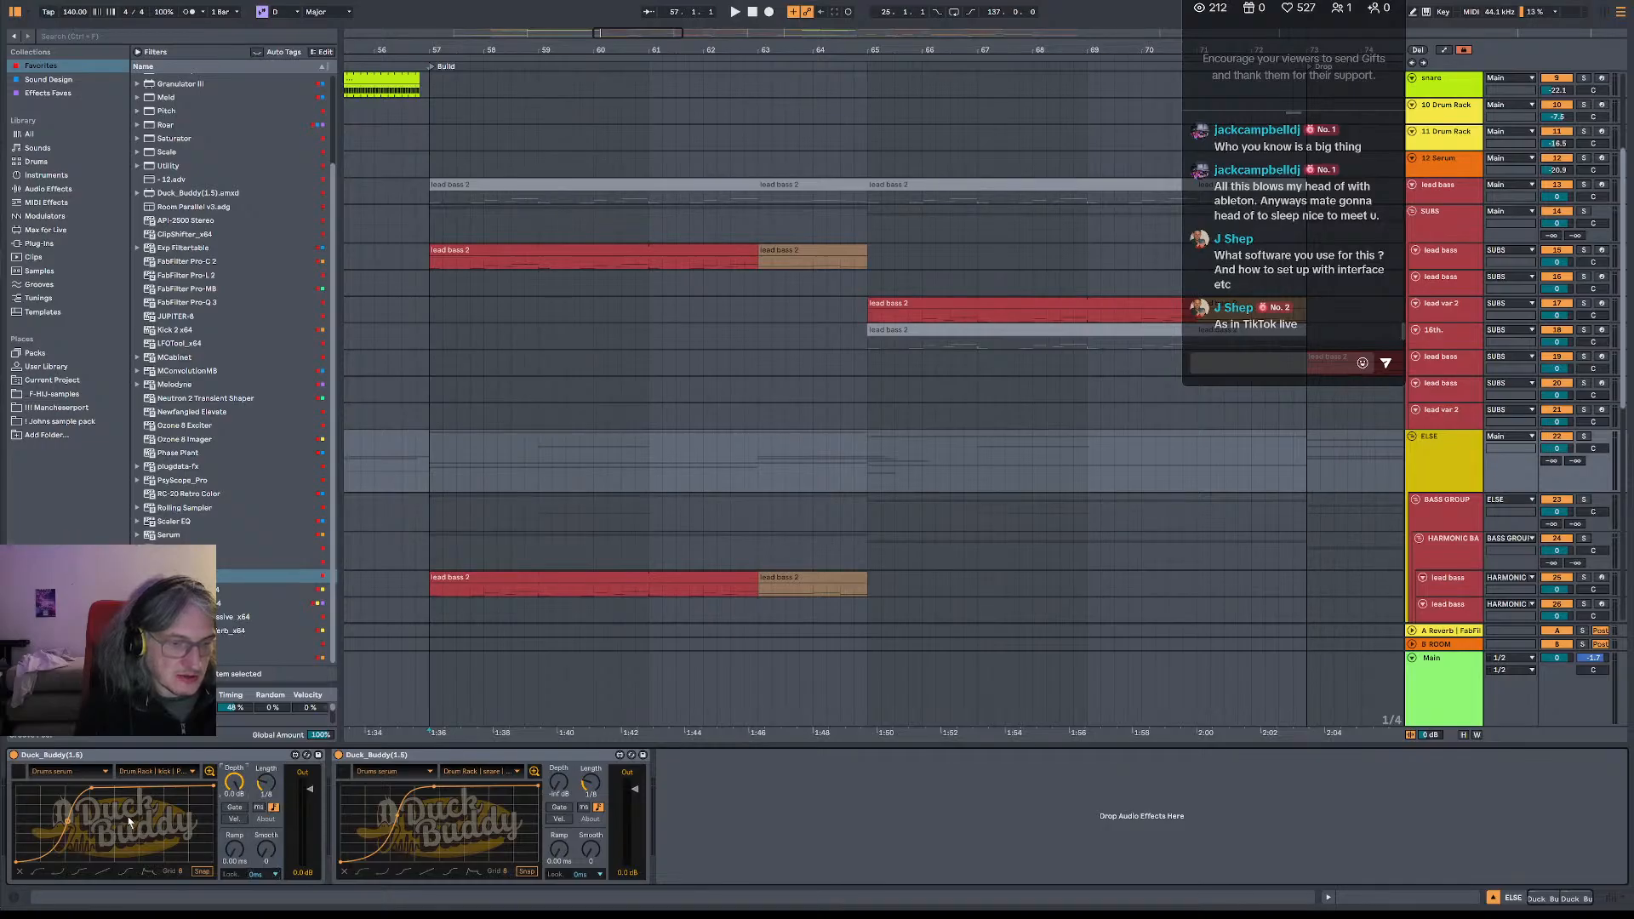
{"action": "key", "text": "space"}
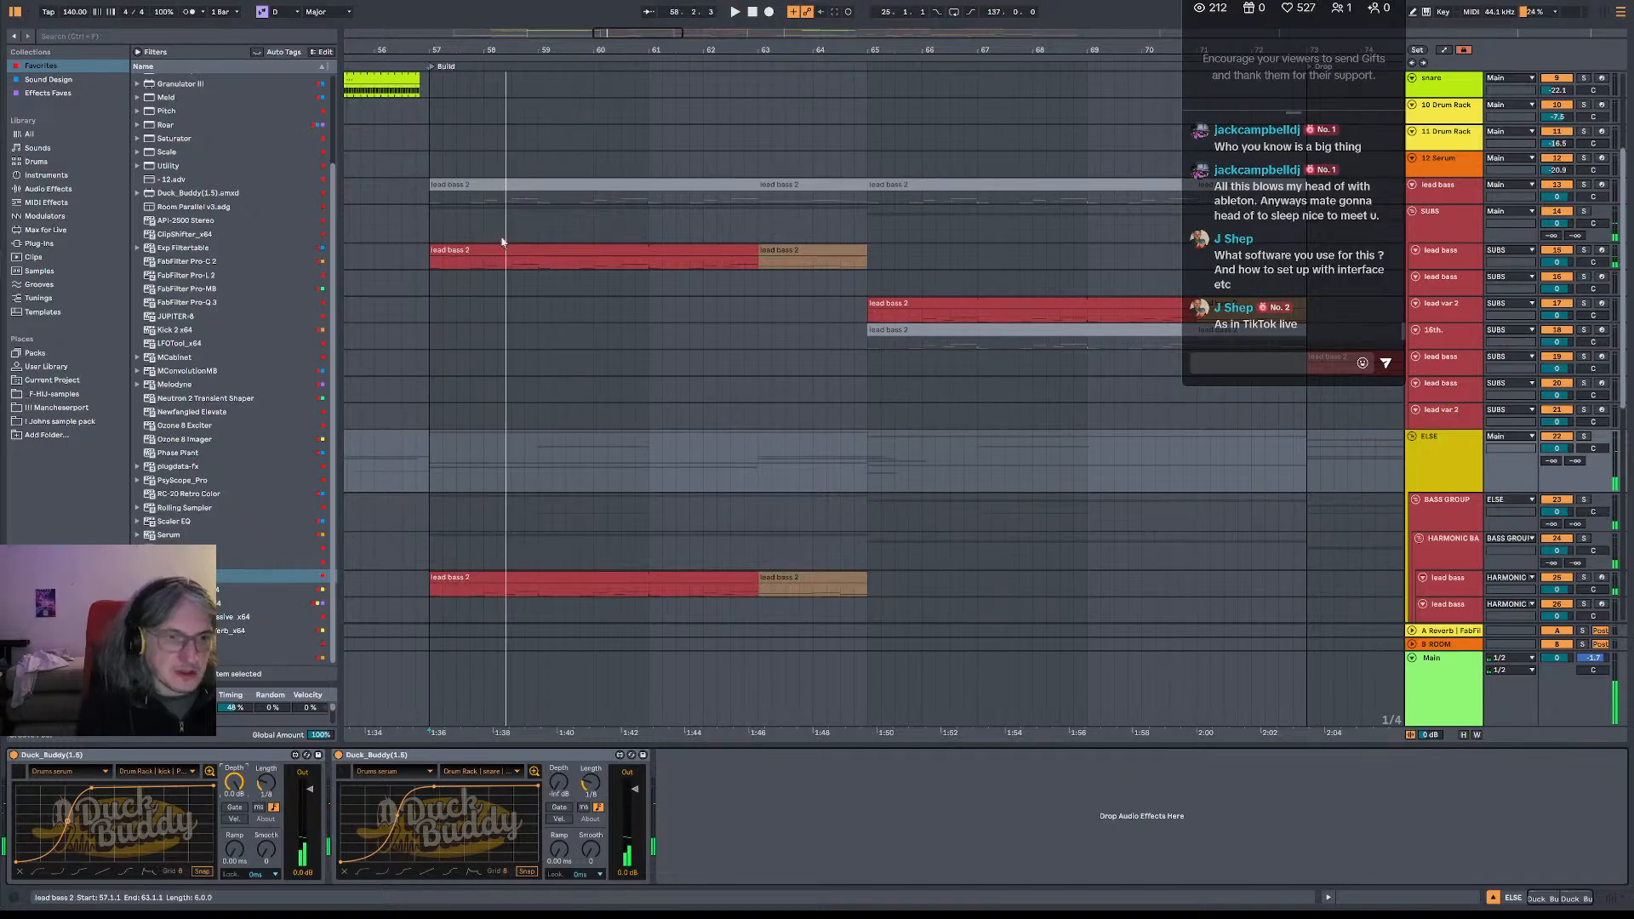
- Audition the build from bar 58 and check the device chains of the SUBS lead bass and Main
{"action": "left_click", "coordinate": [487, 266]}
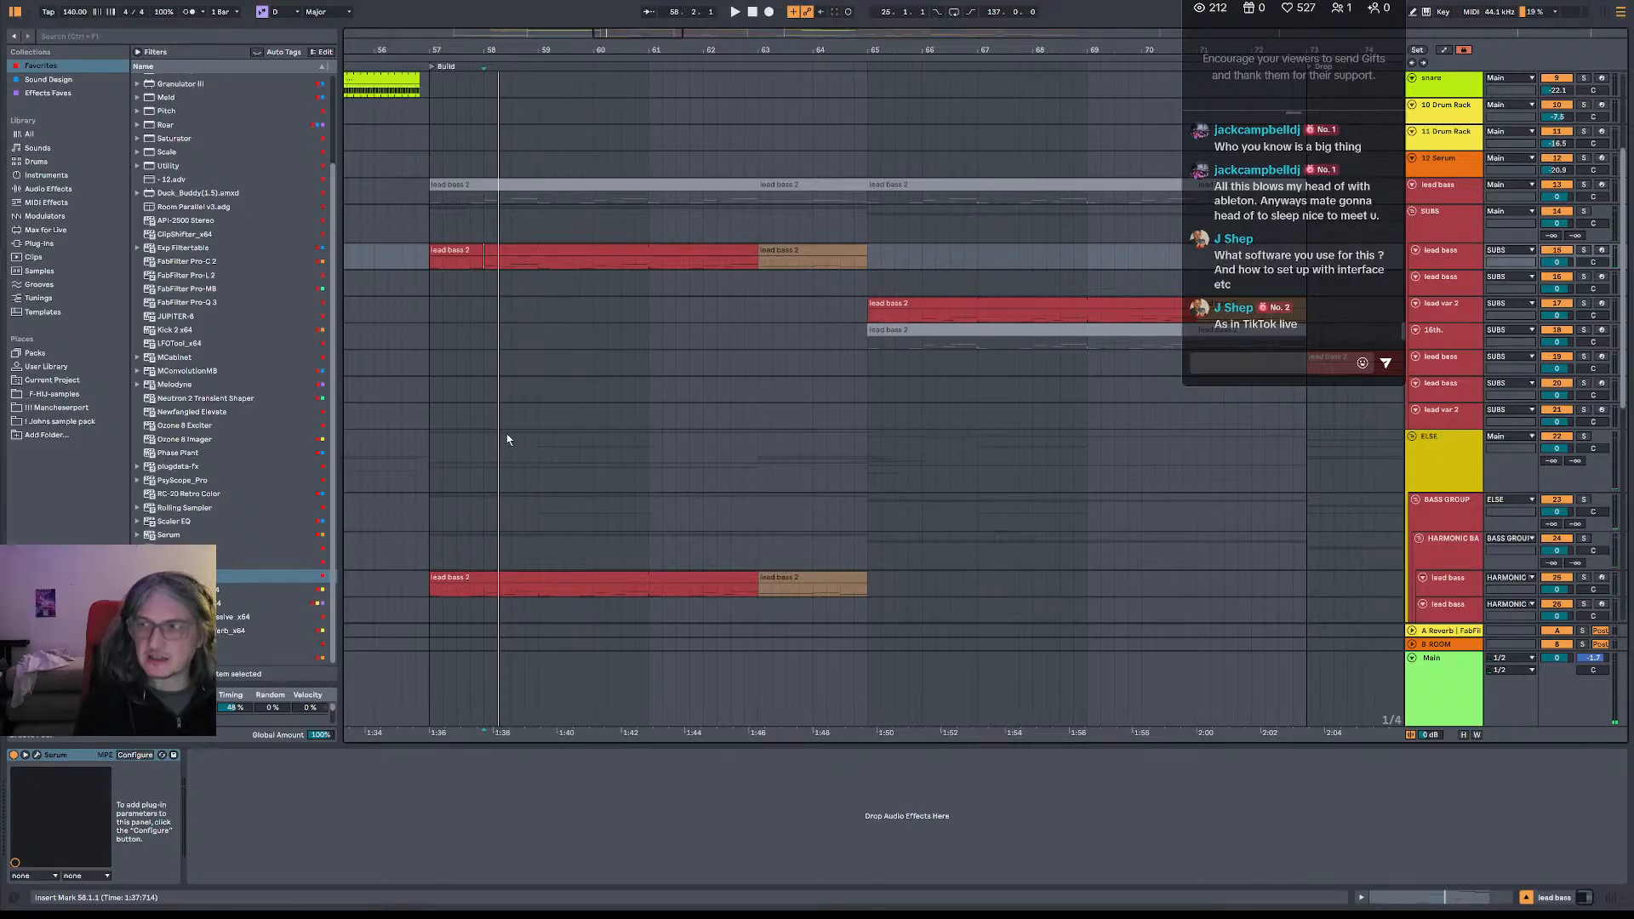
{"action": "key", "text": "space"}
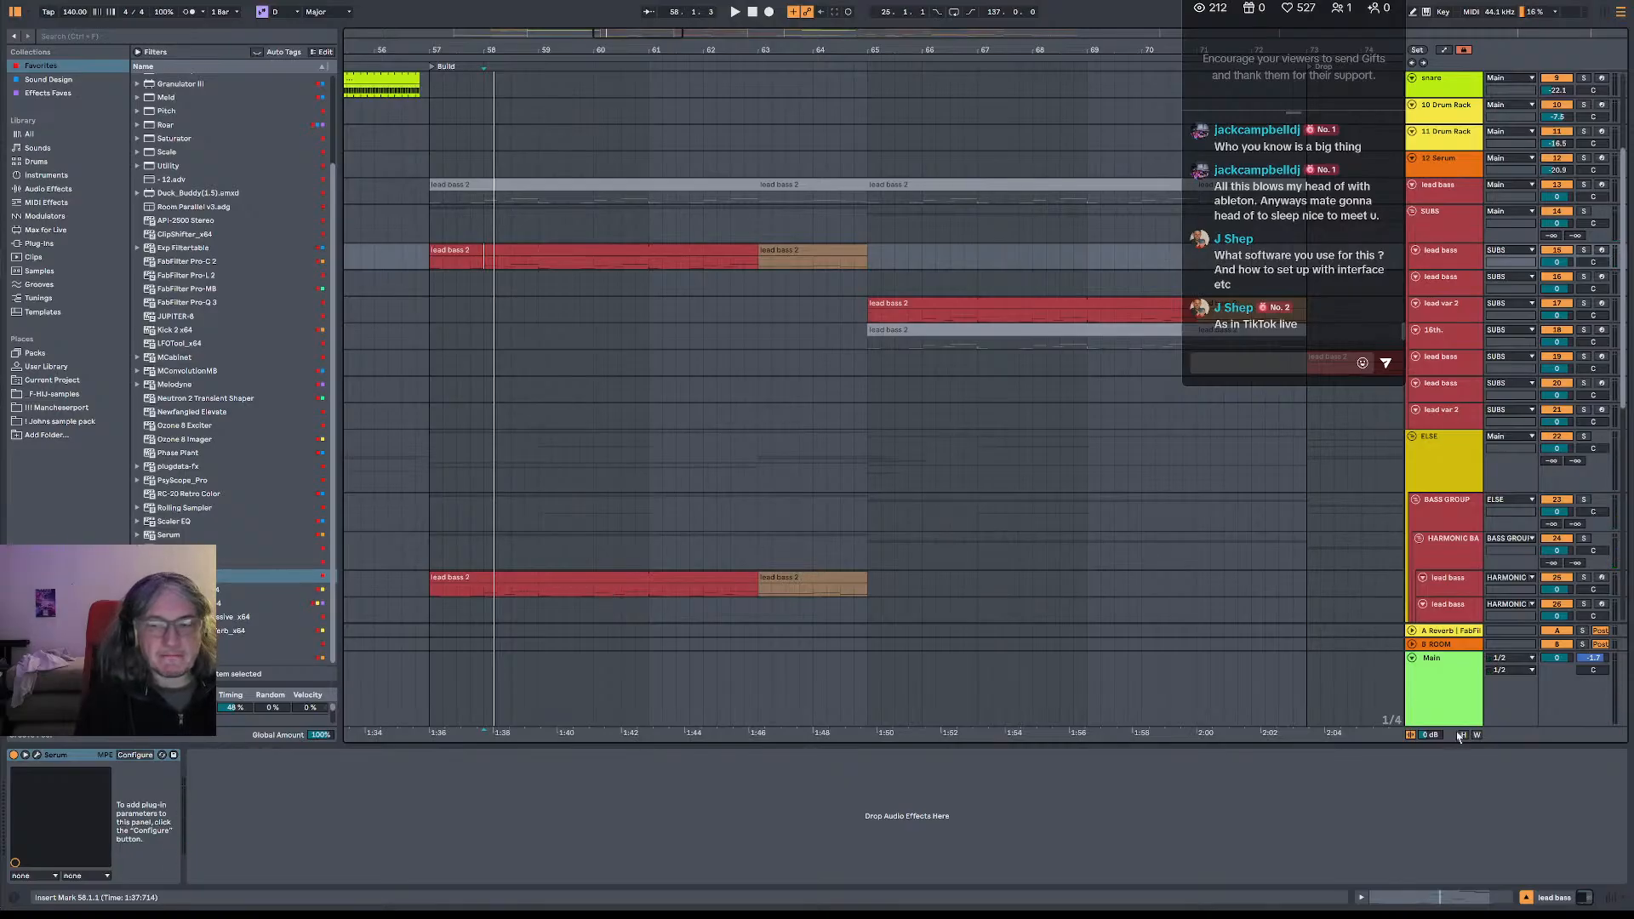
{"action": "left_click", "coordinate": [1276, 701]}
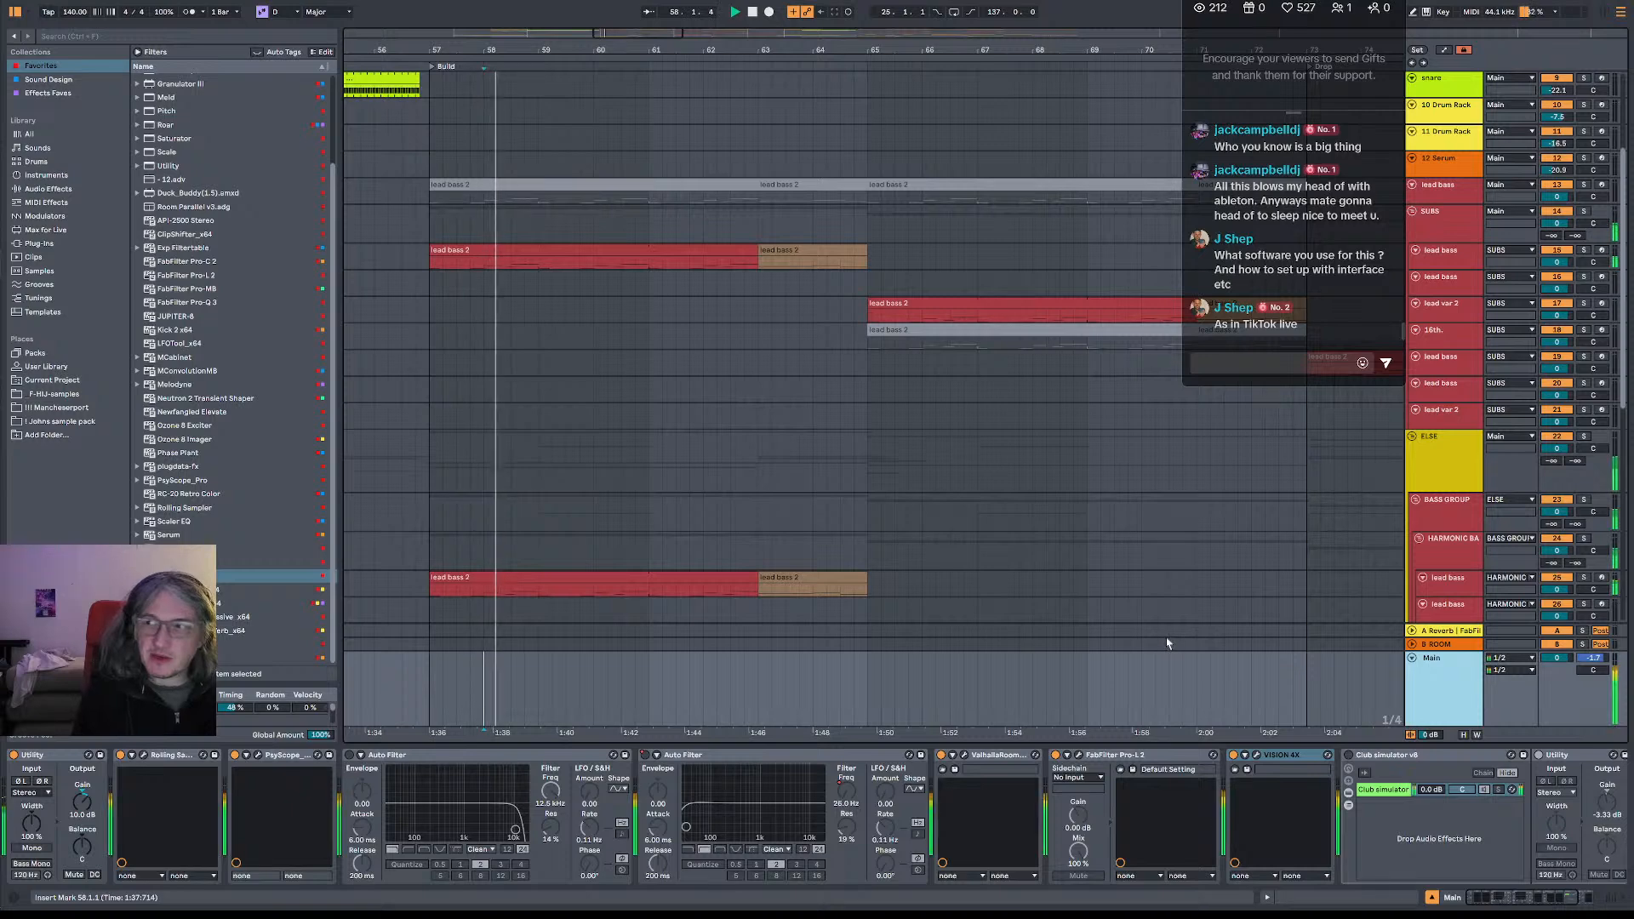
{"action": "key", "text": "space"}
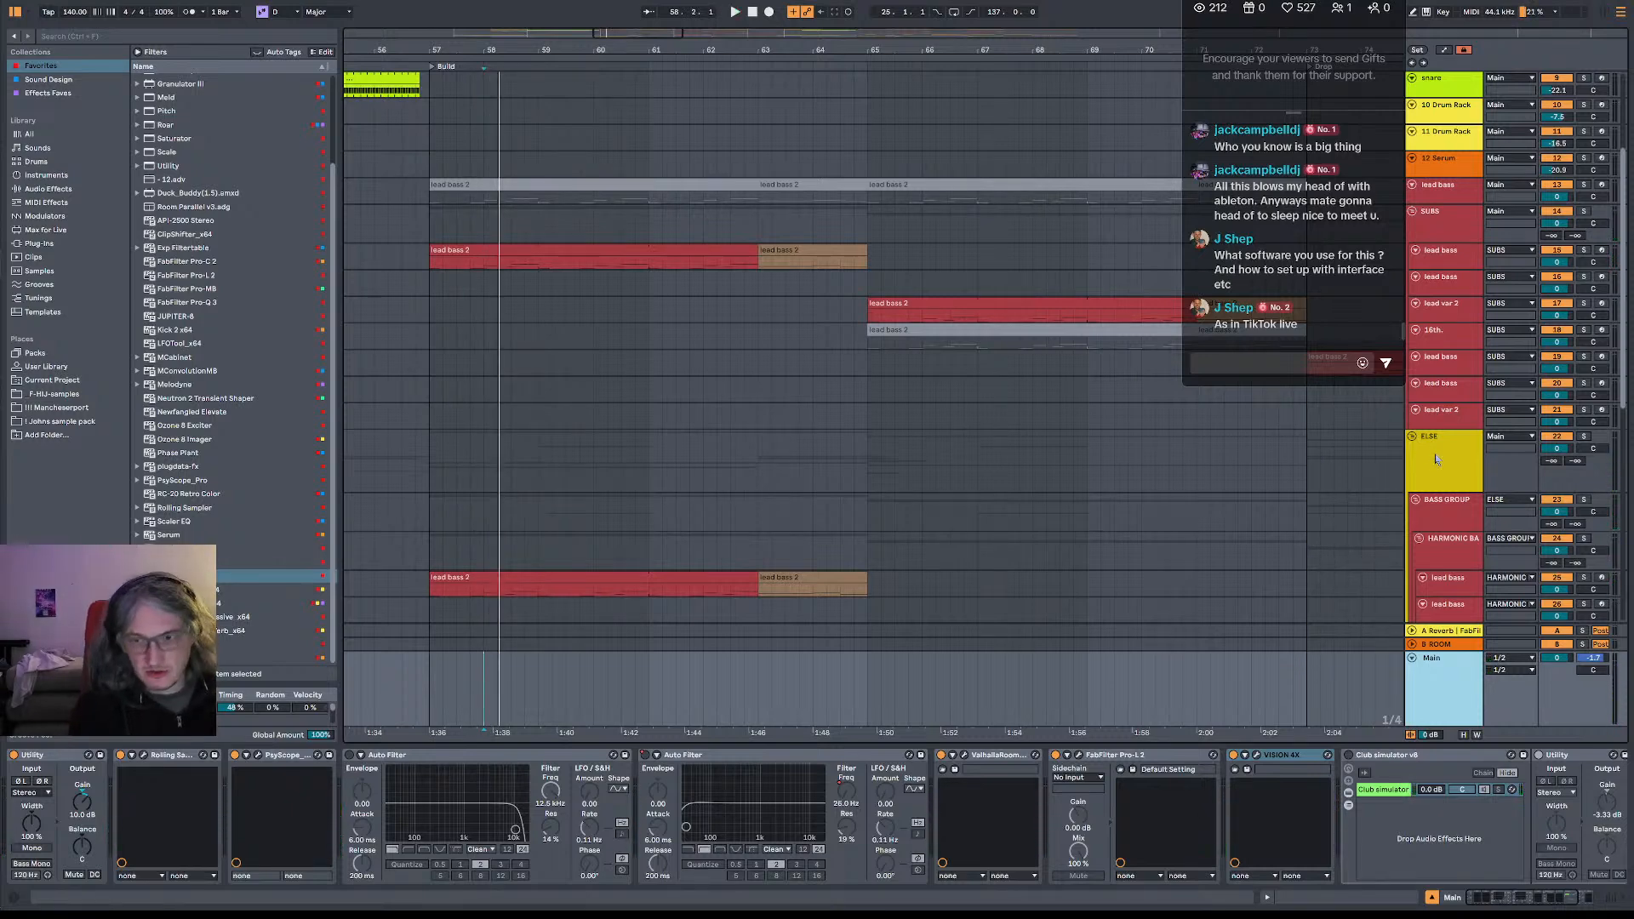
- Lower the depth of the ELSE group's kick-triggered Duck Buddy to -inf dB and audition it from bar 58
{"action": "left_click", "coordinate": [1475, 481]}
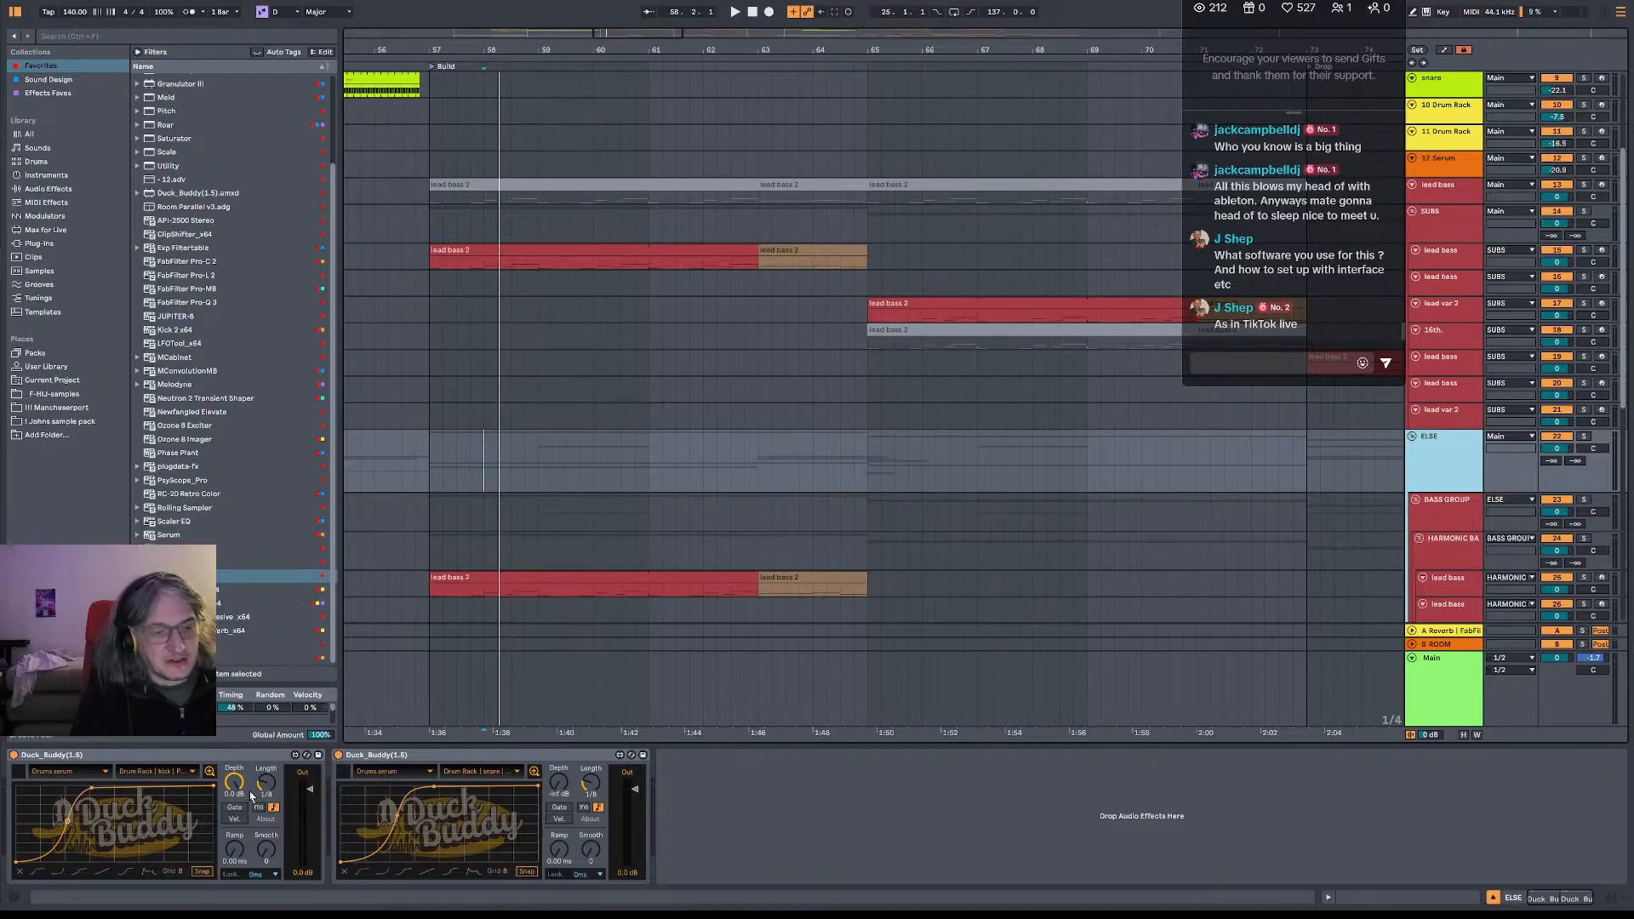
{"action": "left_click_drag", "start_coordinate": [234, 785], "coordinate": [234, 789]}
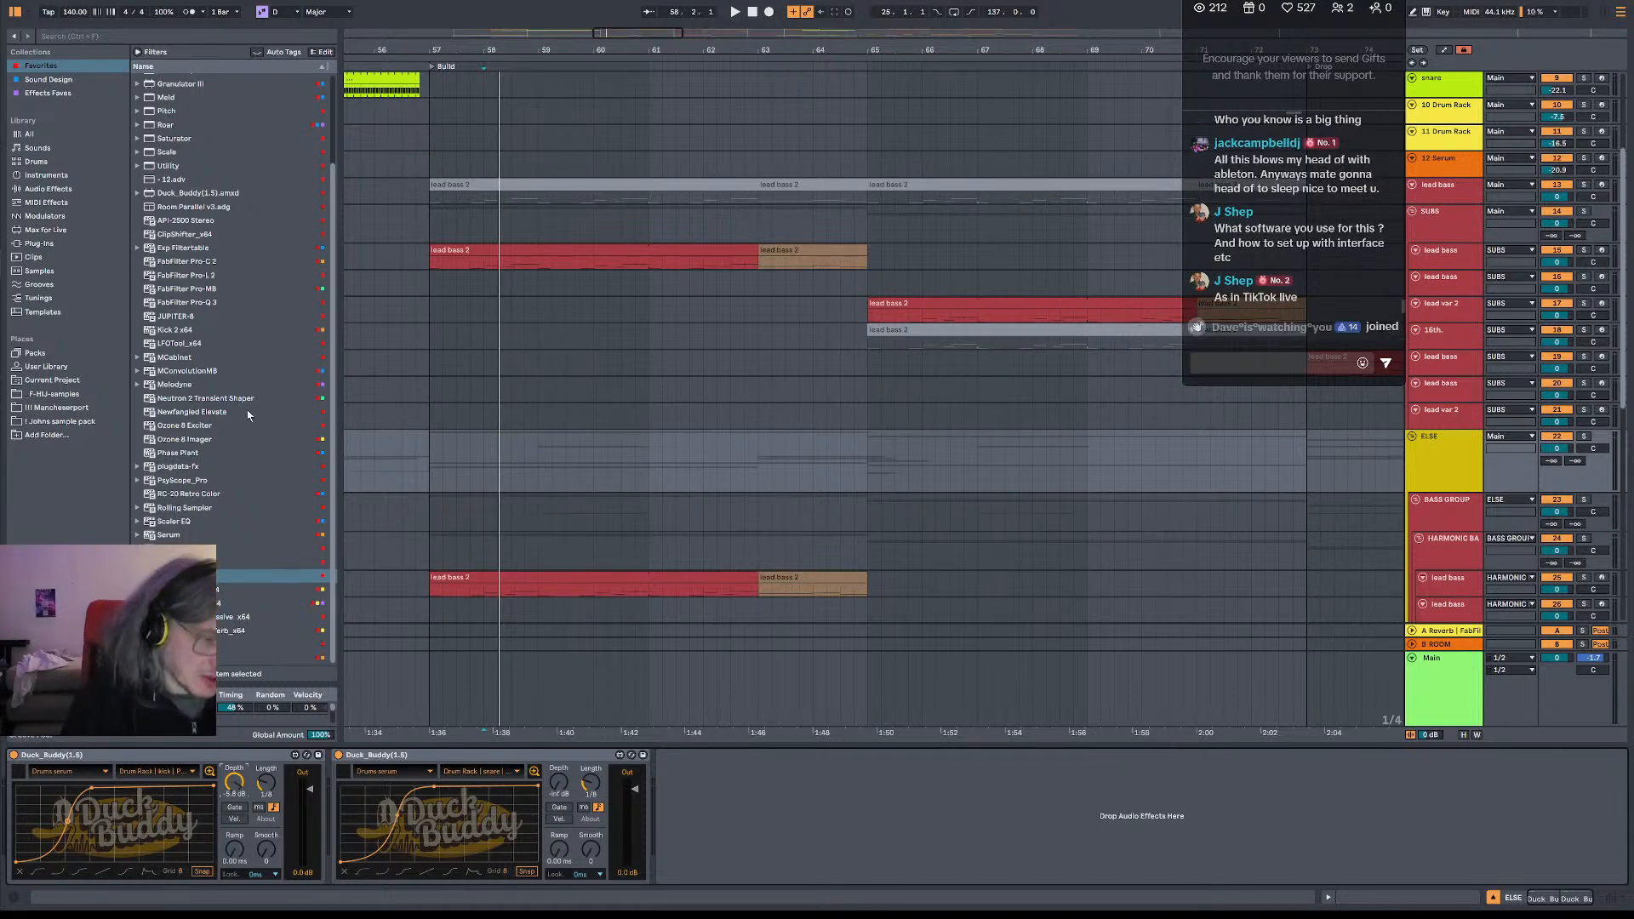
{"action": "key", "text": "space"}
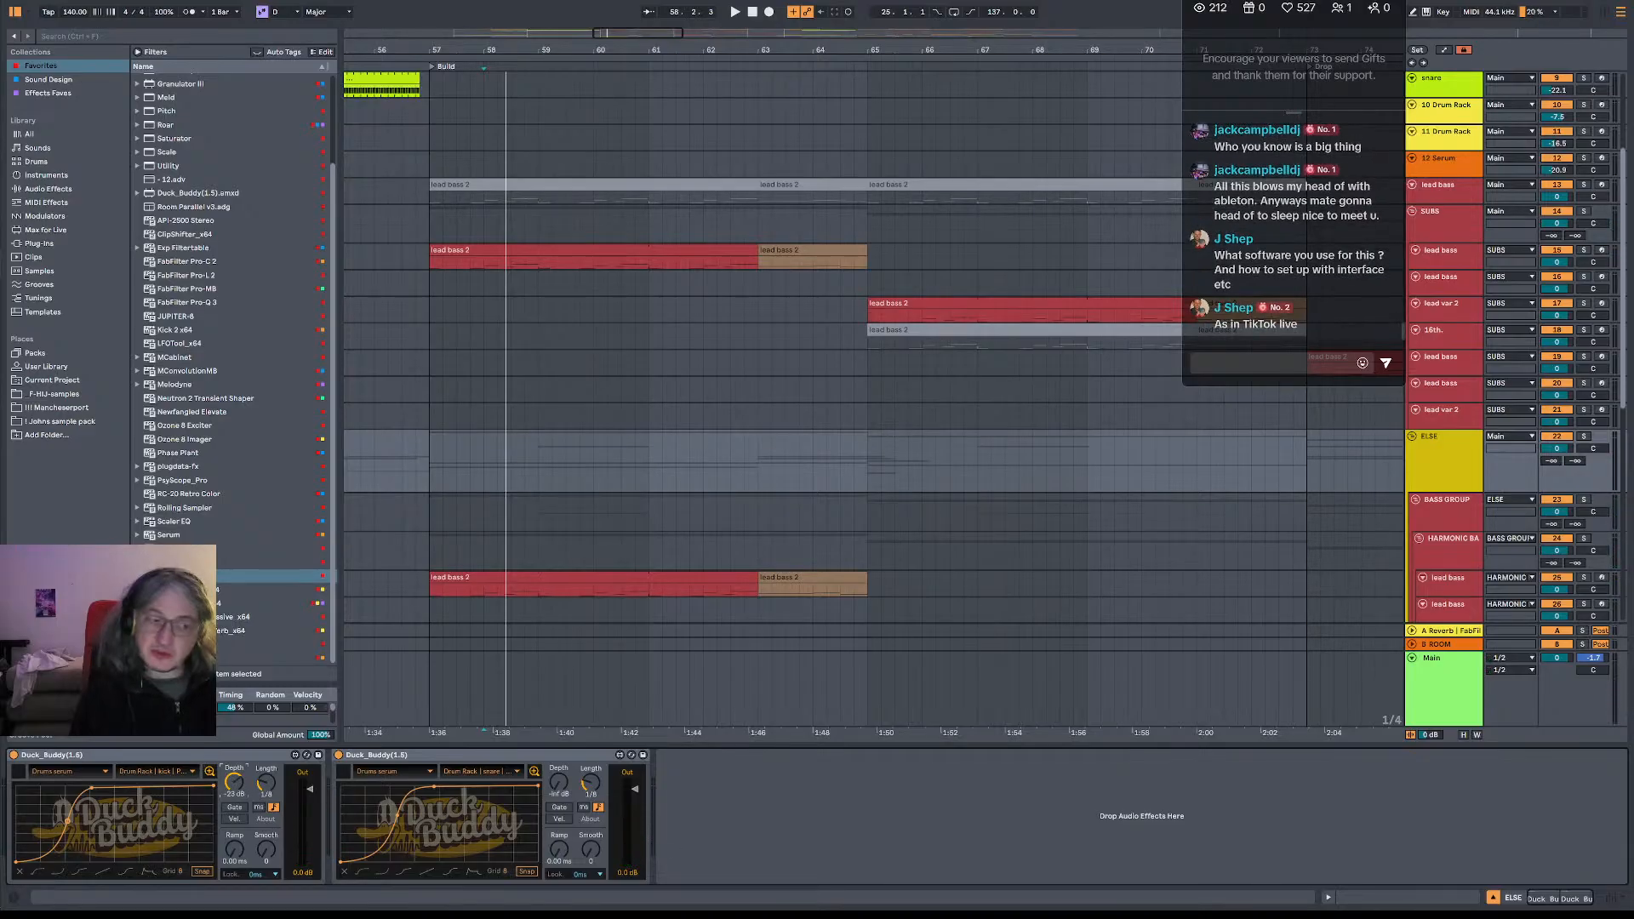
{"action": "key", "text": "space"}
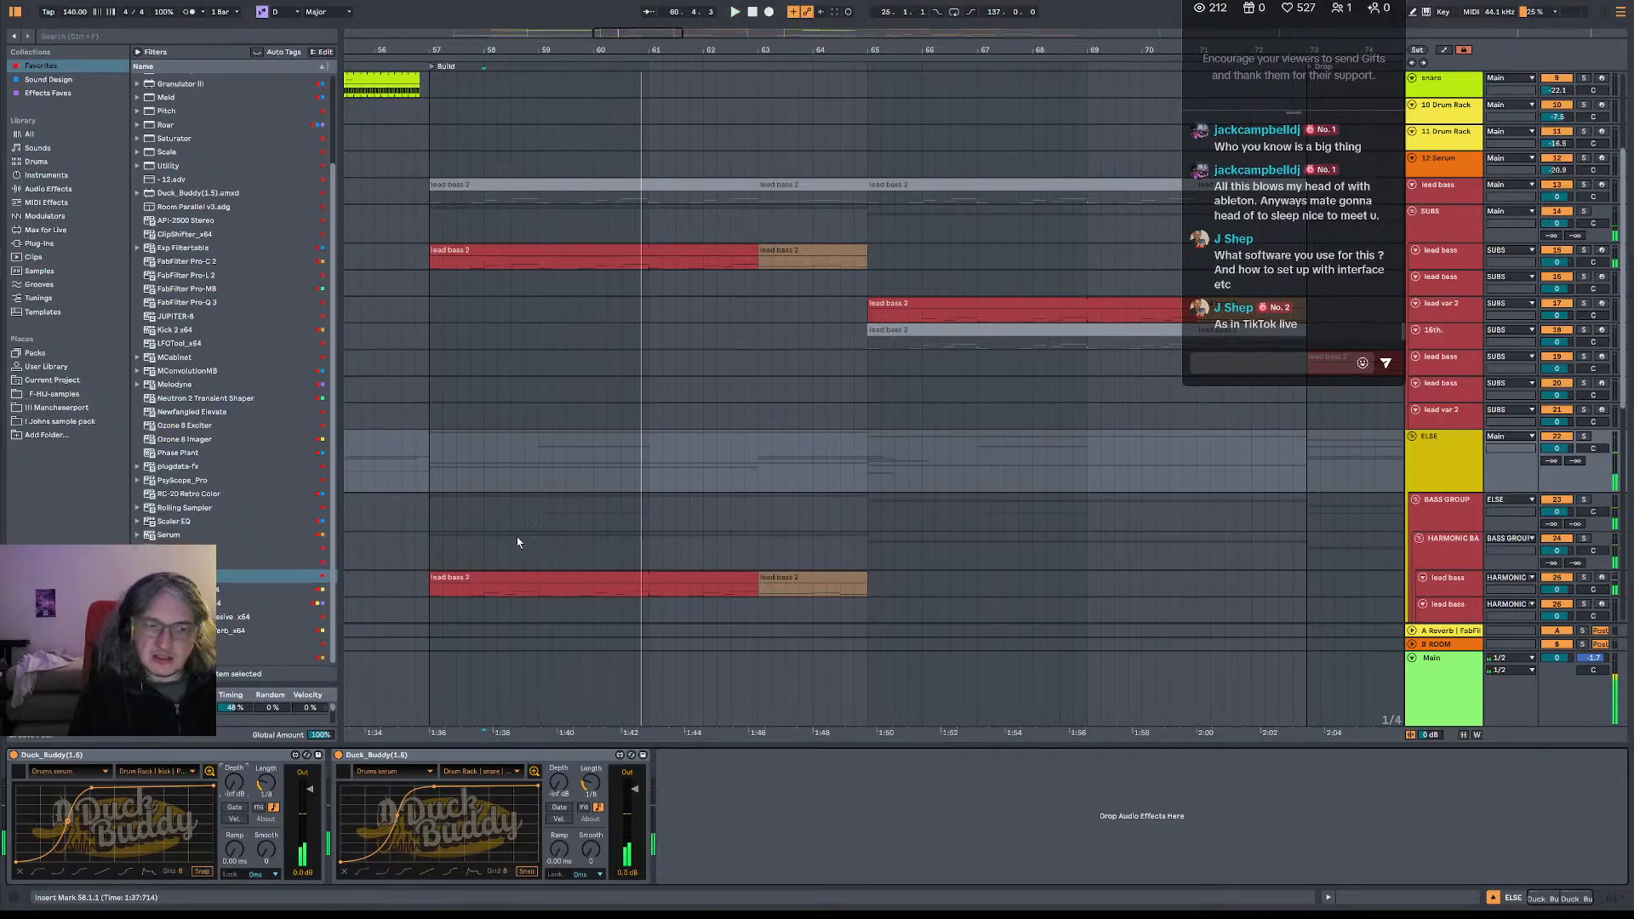
{"action": "left_click", "coordinate": [481, 538]}
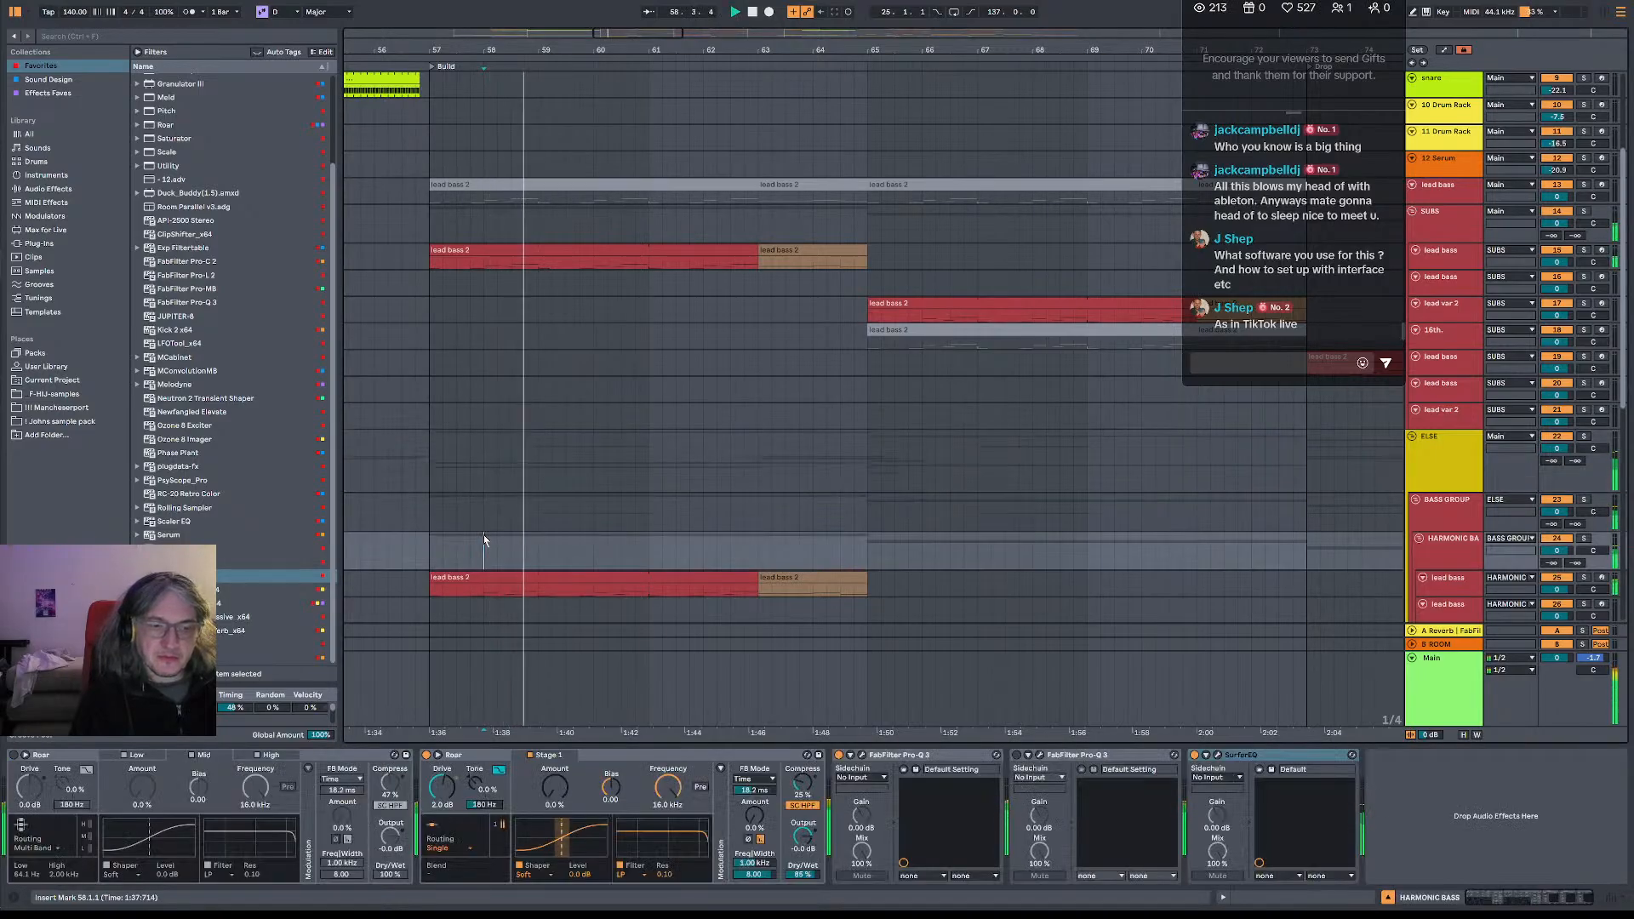
- Lengthen the ducking curve of the ELSE group's kick-triggered Duck Buddy by moving its upper point later during playback
{"action": "left_click", "coordinate": [1467, 470]}
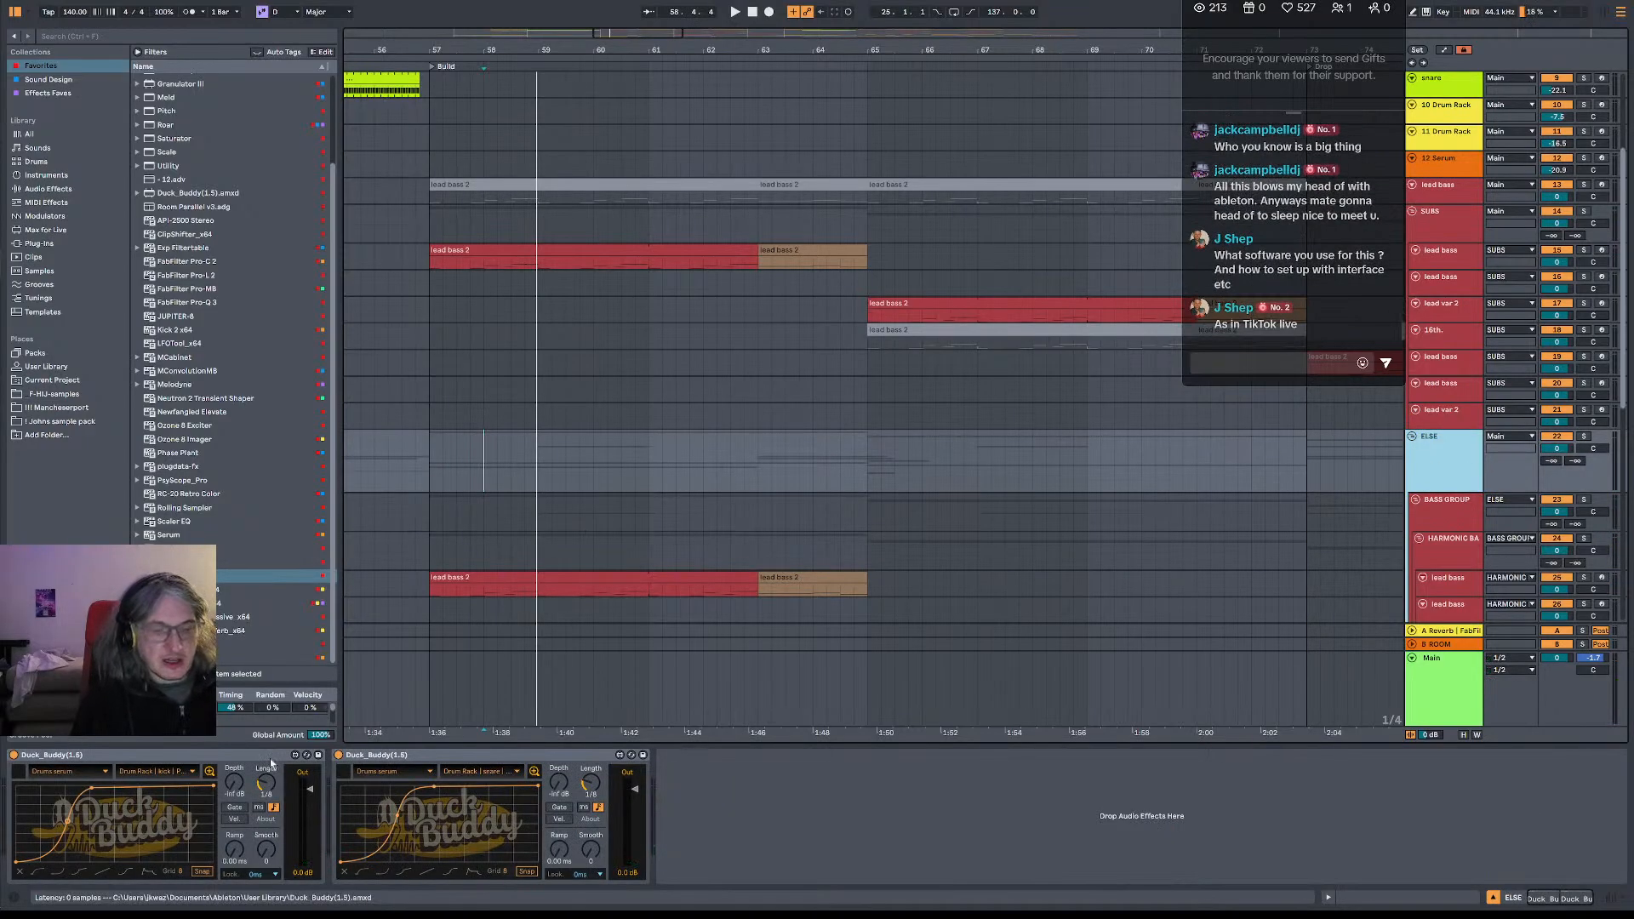
{"action": "key", "text": "space"}
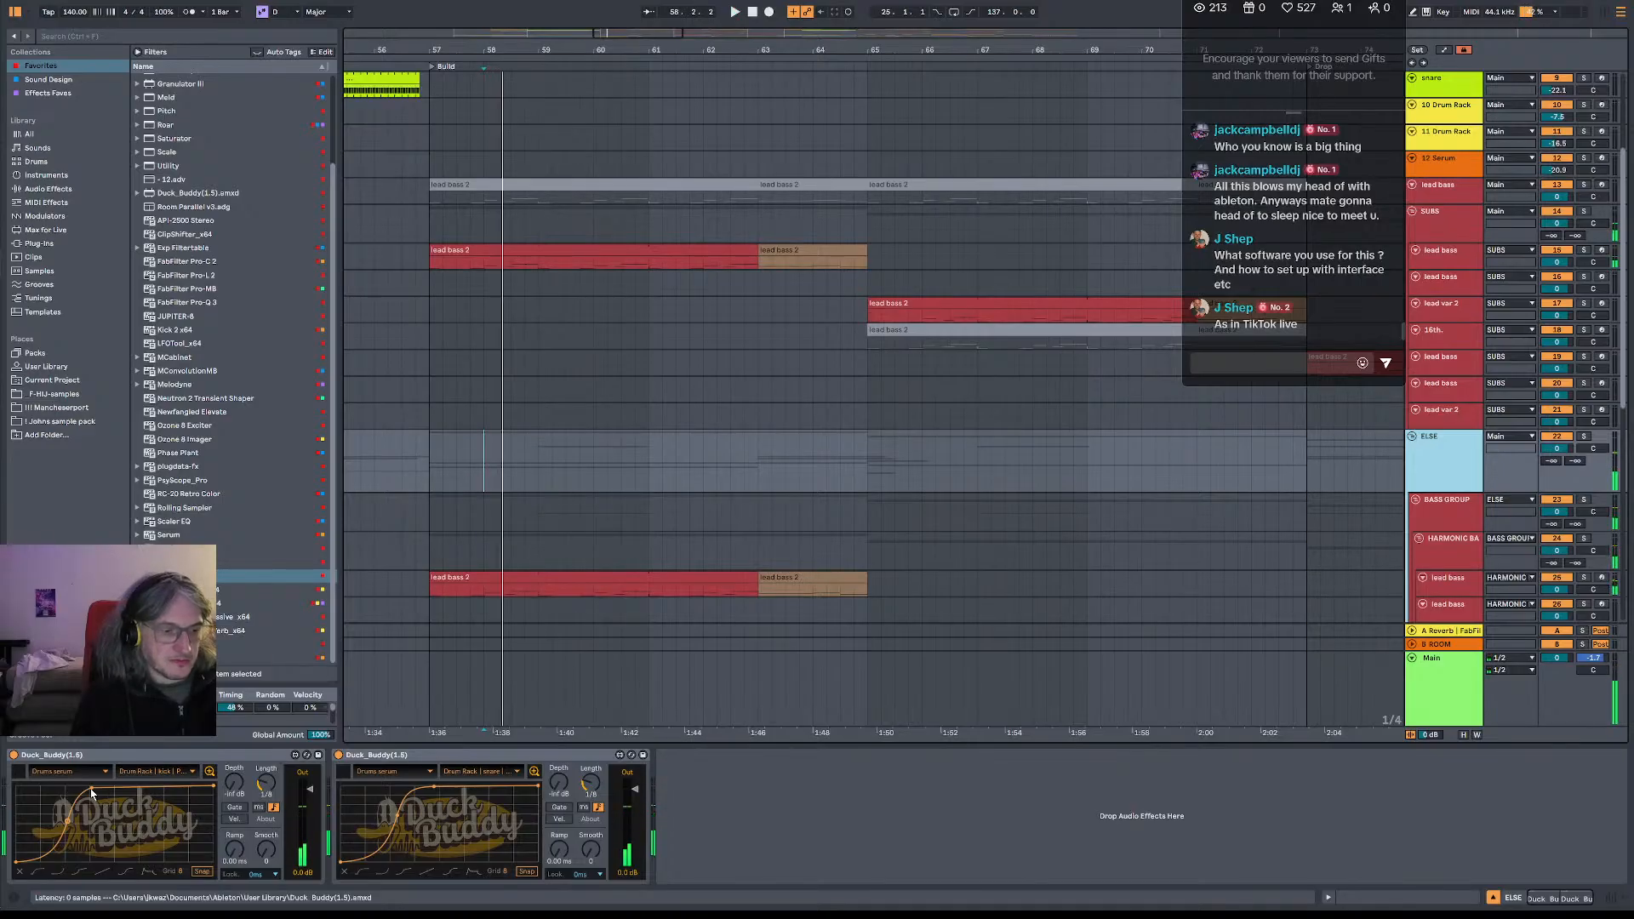
{"action": "left_click", "coordinate": [94, 792]}
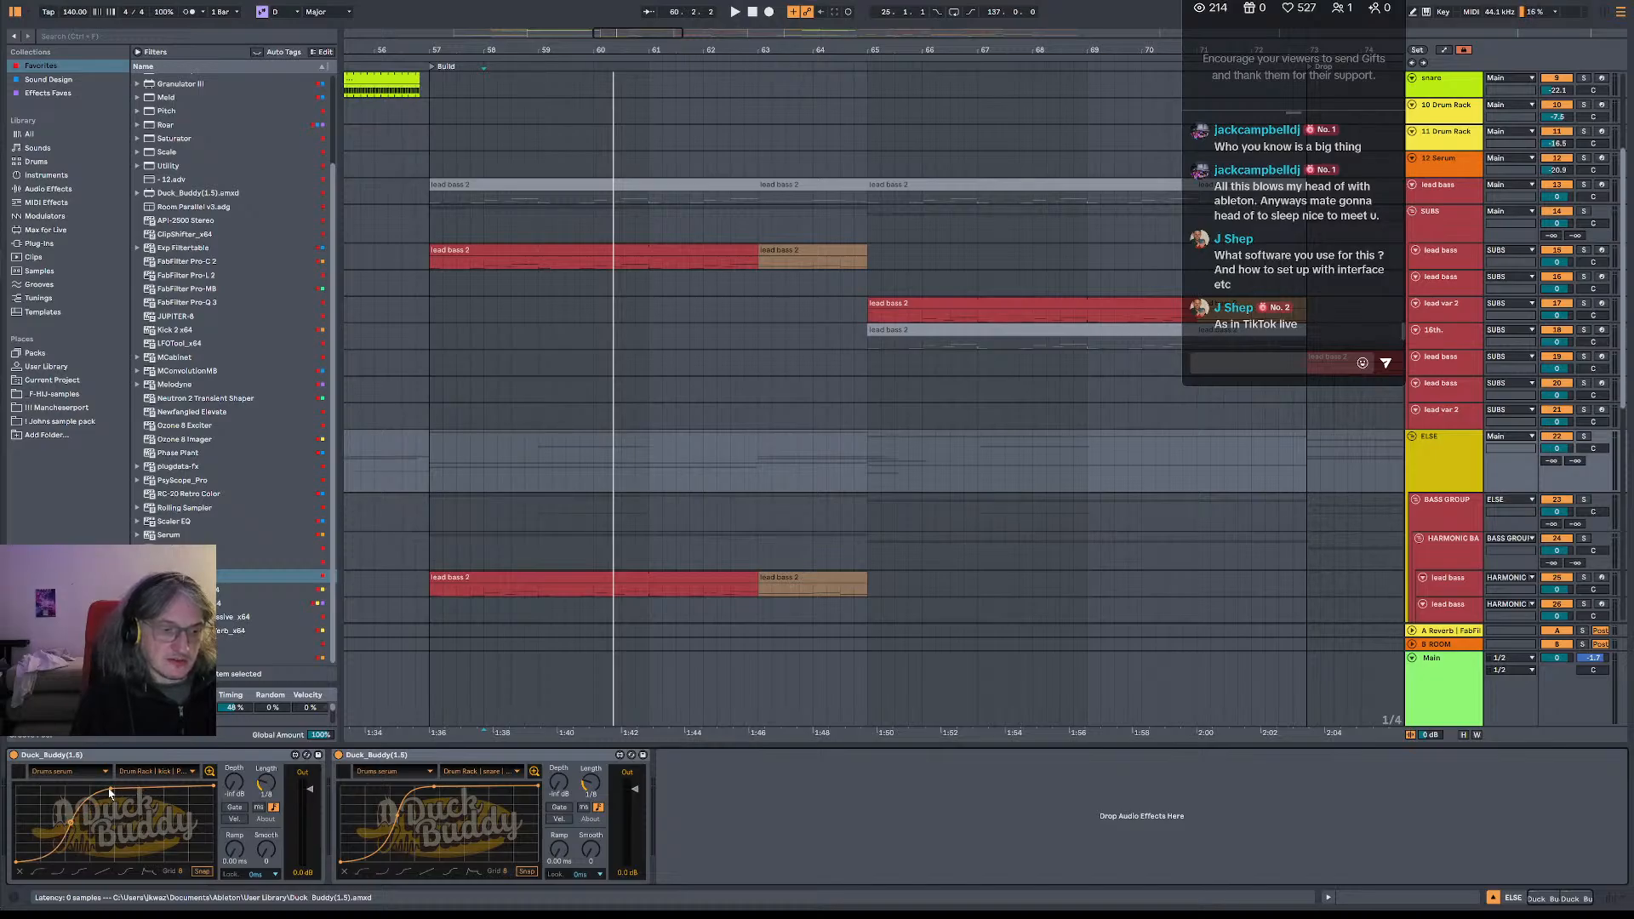
{"action": "key", "text": "space"}
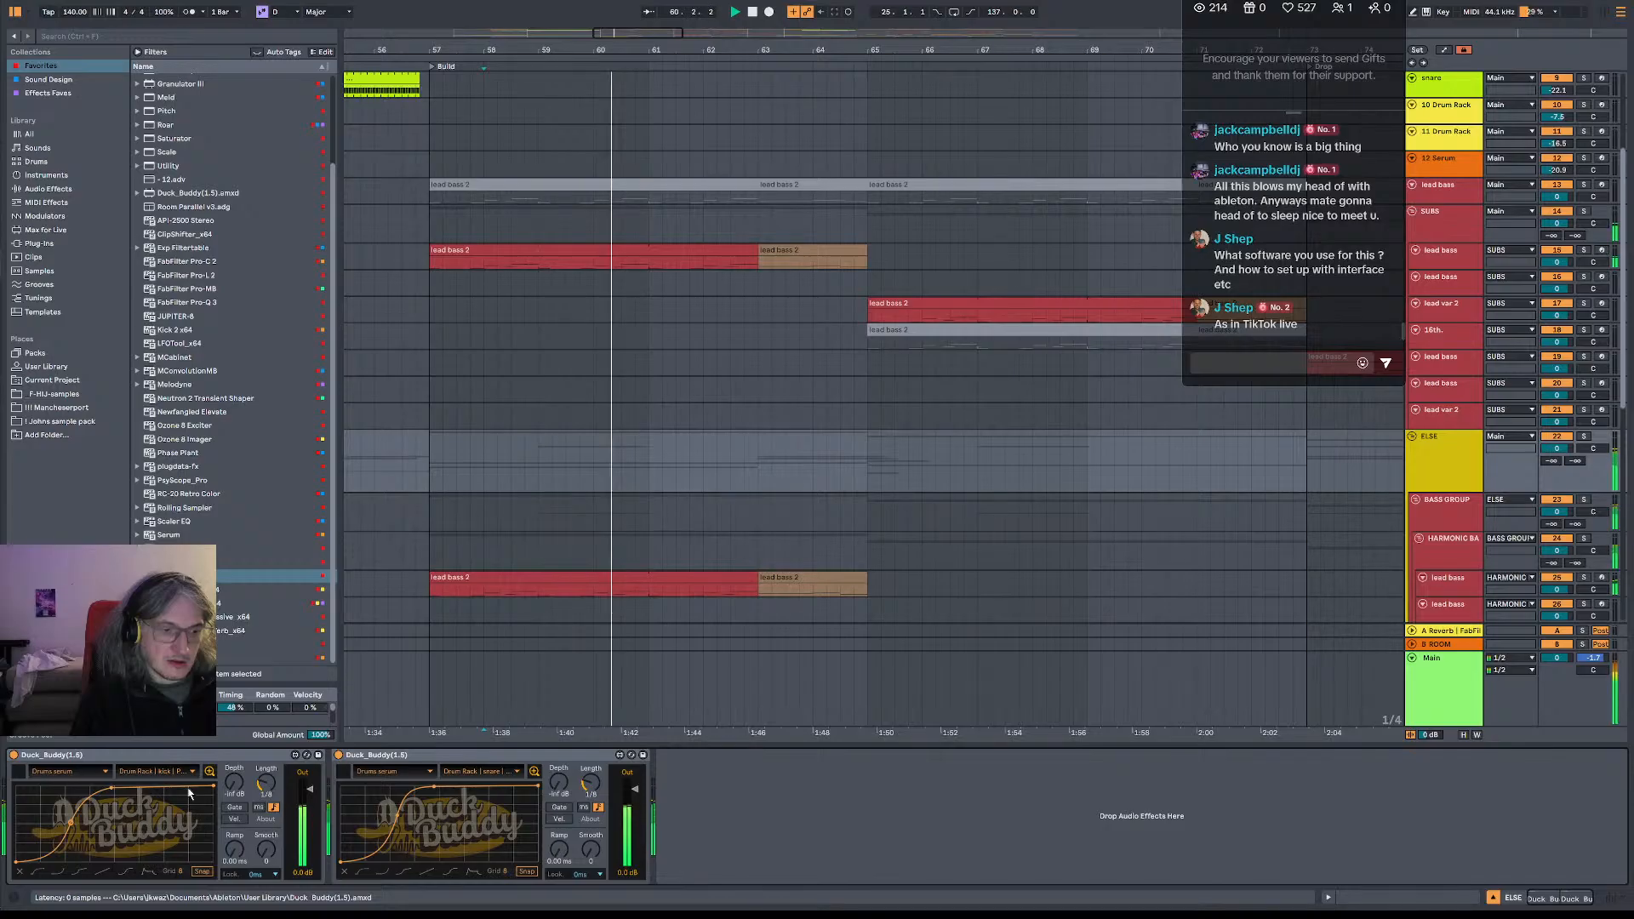
- Set the kick-triggered Duck Buddy's depth to about -3.3 dB and audition the HARMONIC BASS group from bar 60
{"action": "key", "text": "space"}
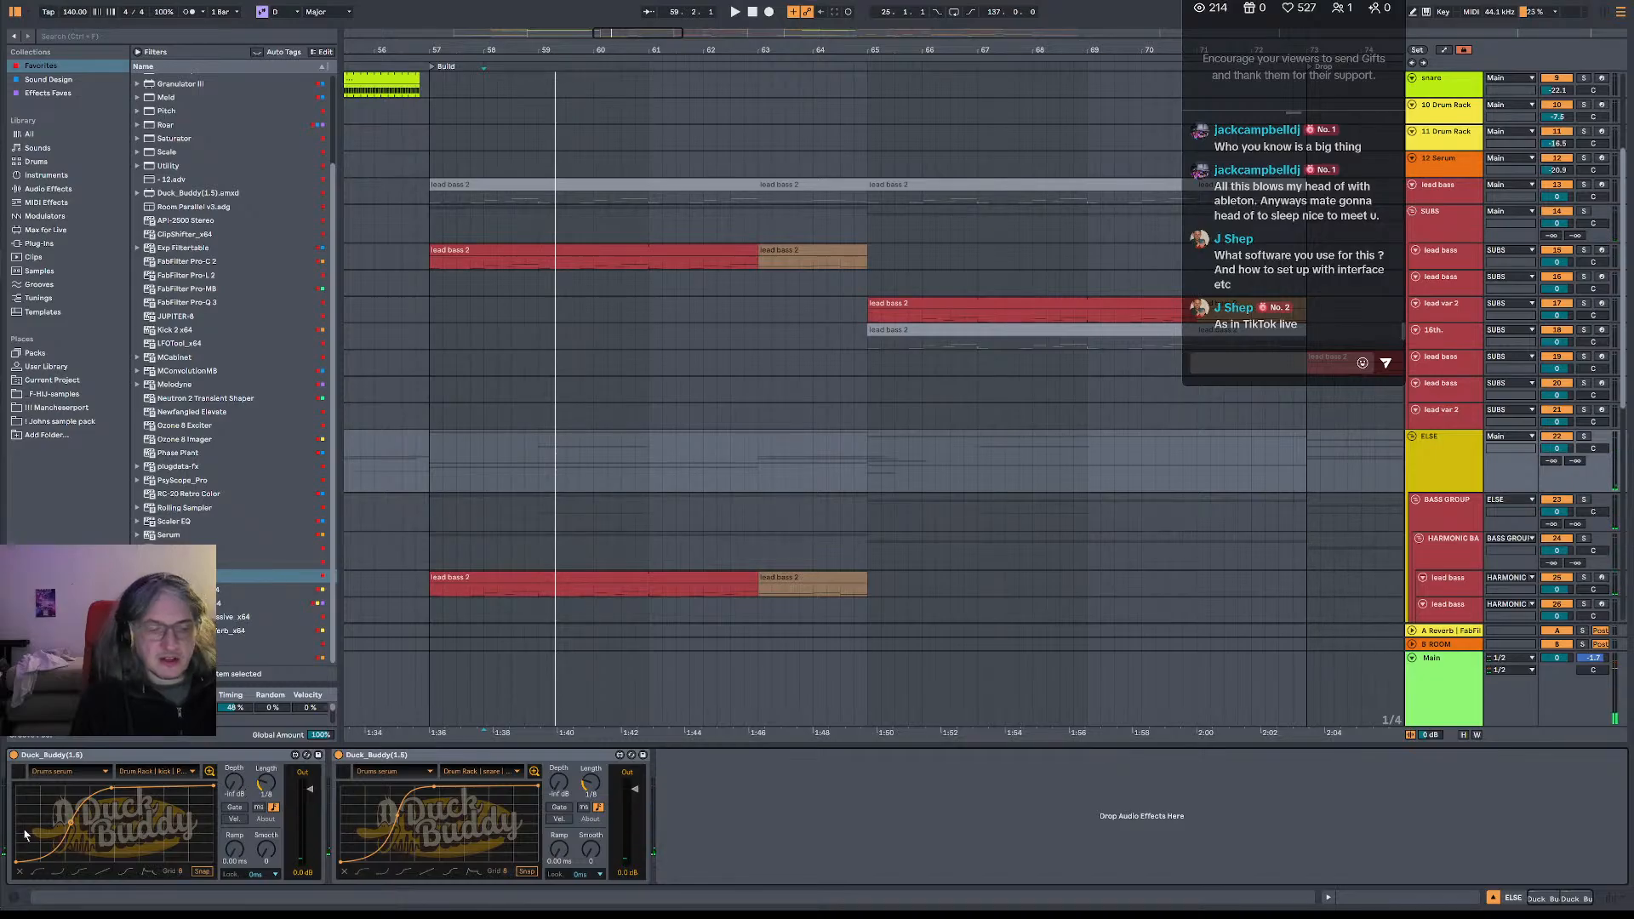
{"action": "key", "text": "space"}
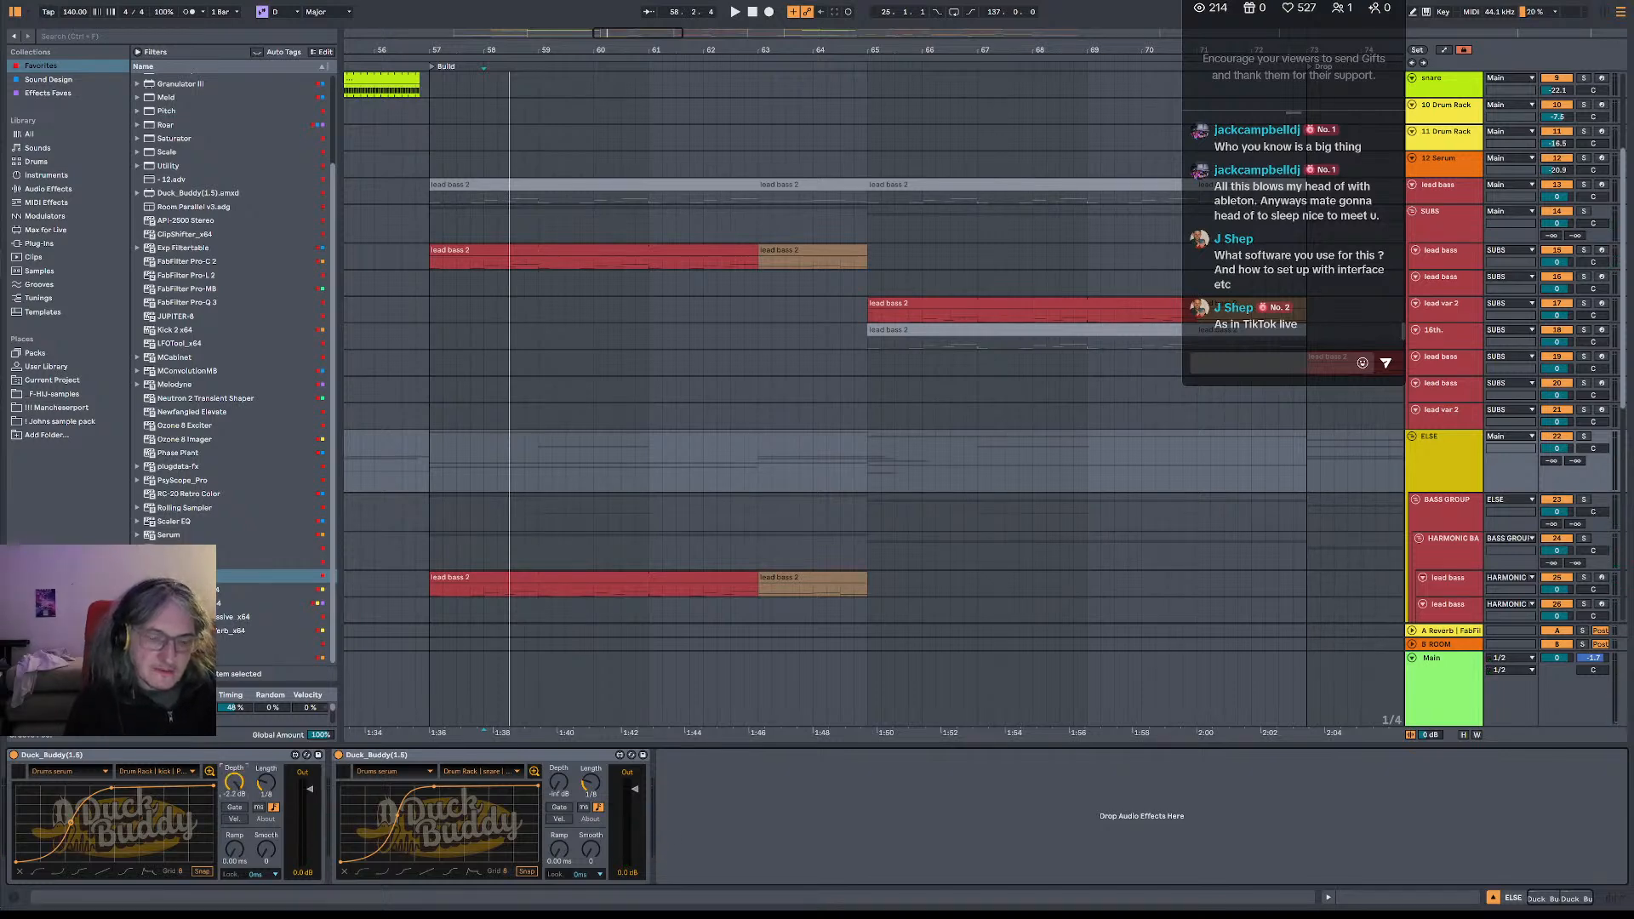
{"action": "key", "text": "space"}
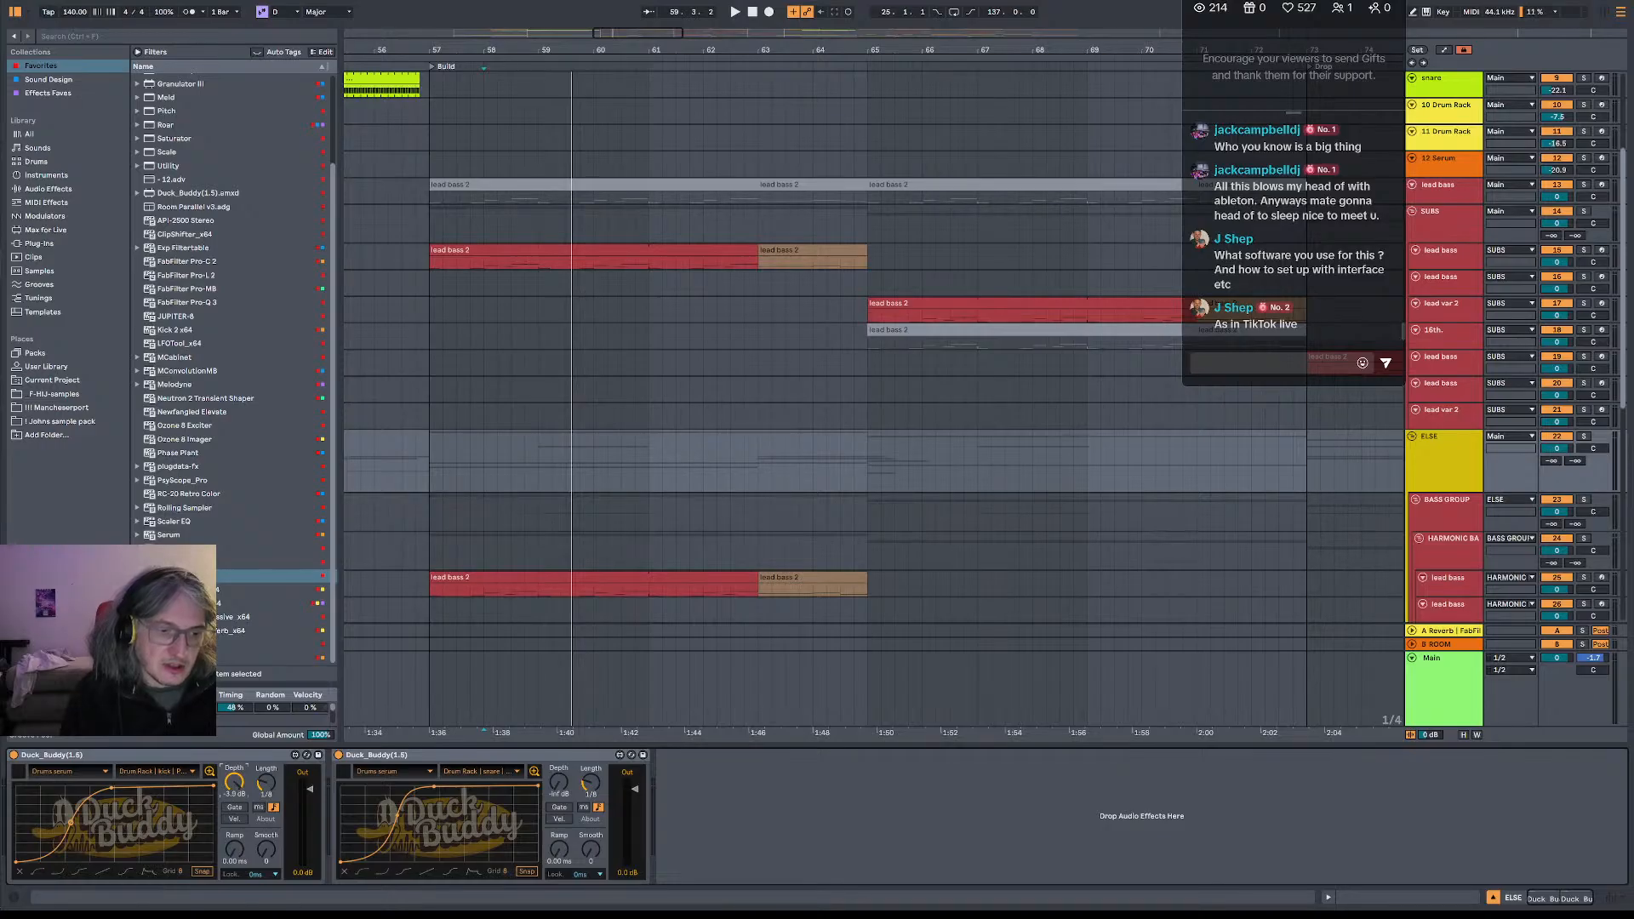
{"action": "key", "text": "space"}
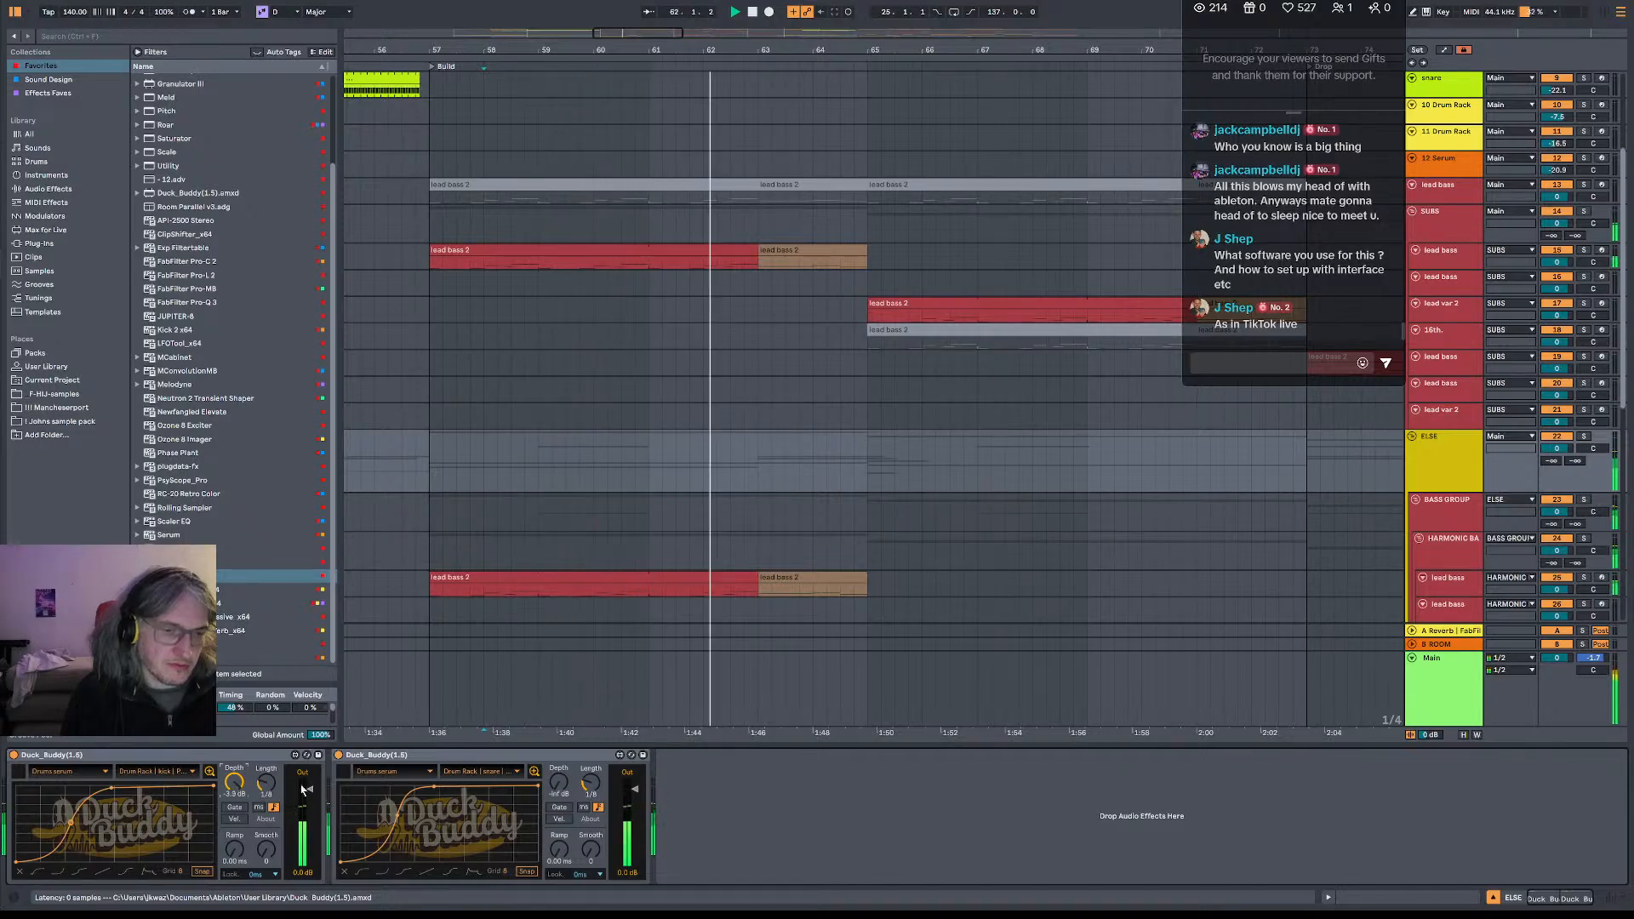
{"action": "left_click", "coordinate": [625, 553]}
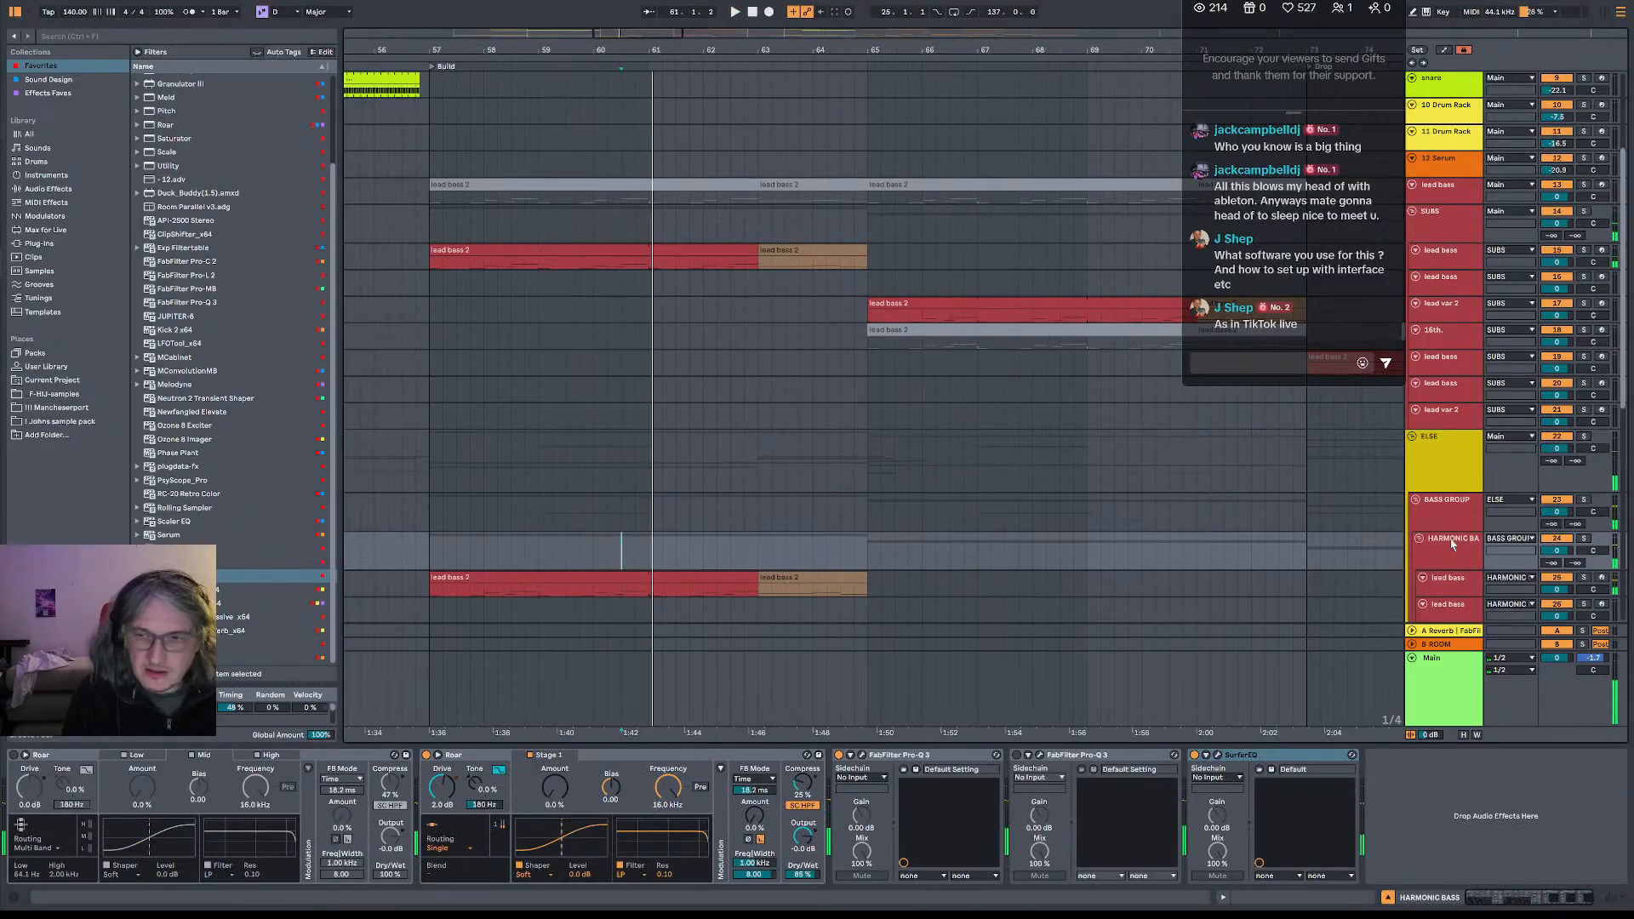
- Bypass the ELSE group's snare-triggered Duck Buddy and audition the build from bar 60
{"action": "left_click", "coordinate": [1444, 482]}
{"action": "left_click", "coordinate": [339, 755]}
{"action": "key", "text": "space"}
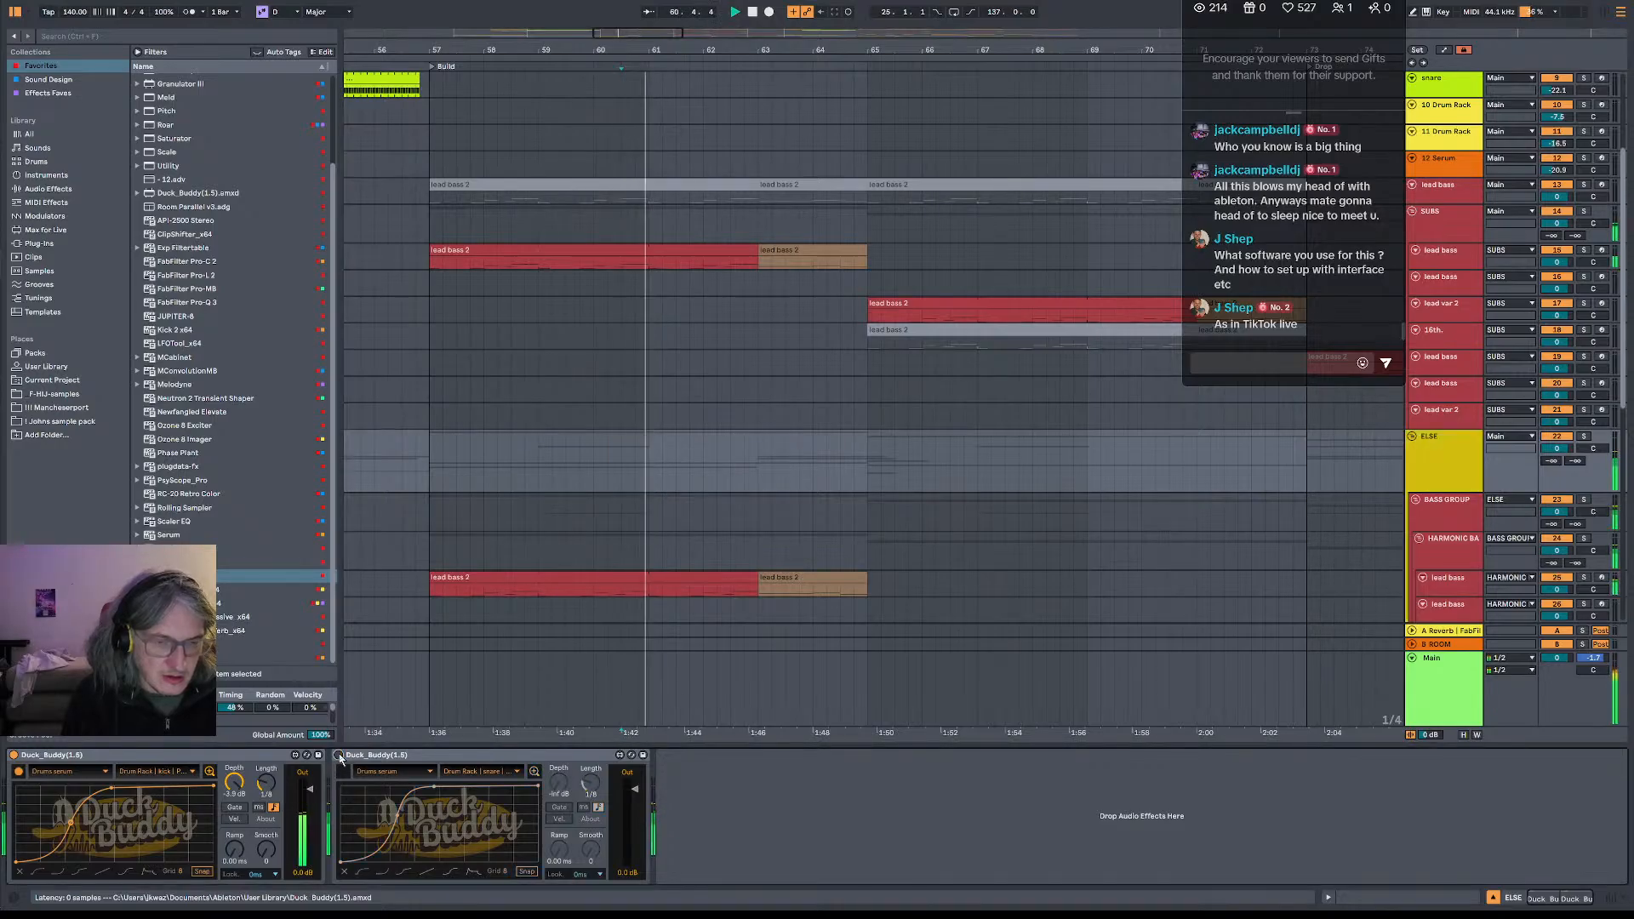
- Open the FabFilter Pro-L 2 limiter on the Main track and watch its gain reduction during playback
{"action": "left_click", "coordinate": [1456, 703]}
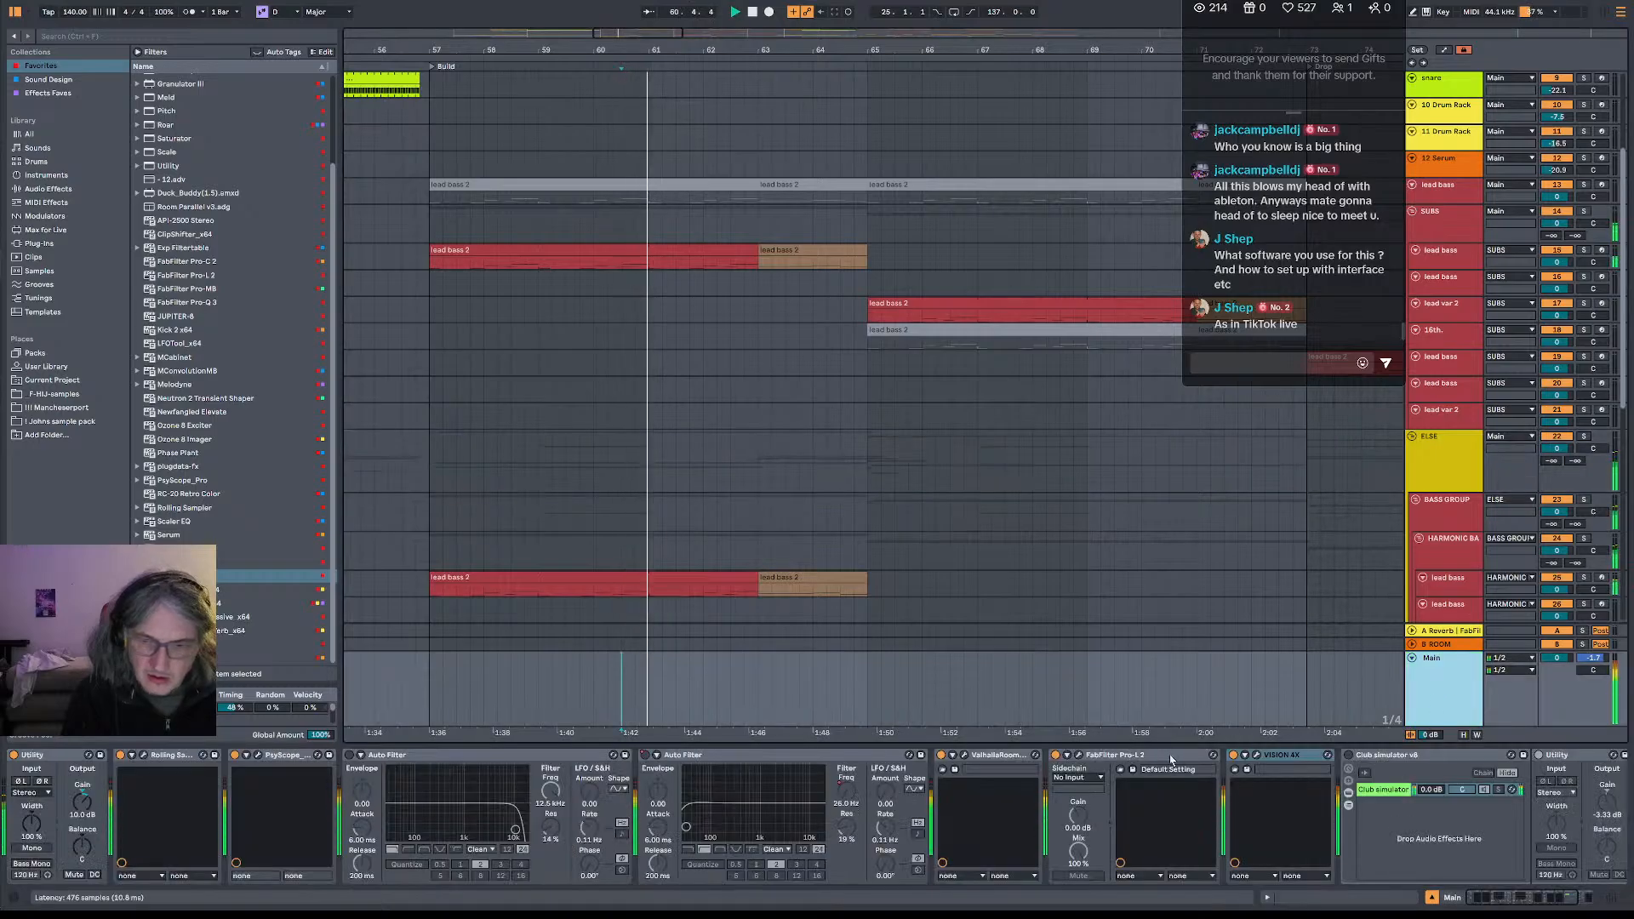
{"action": "left_click", "coordinate": [1078, 756]}
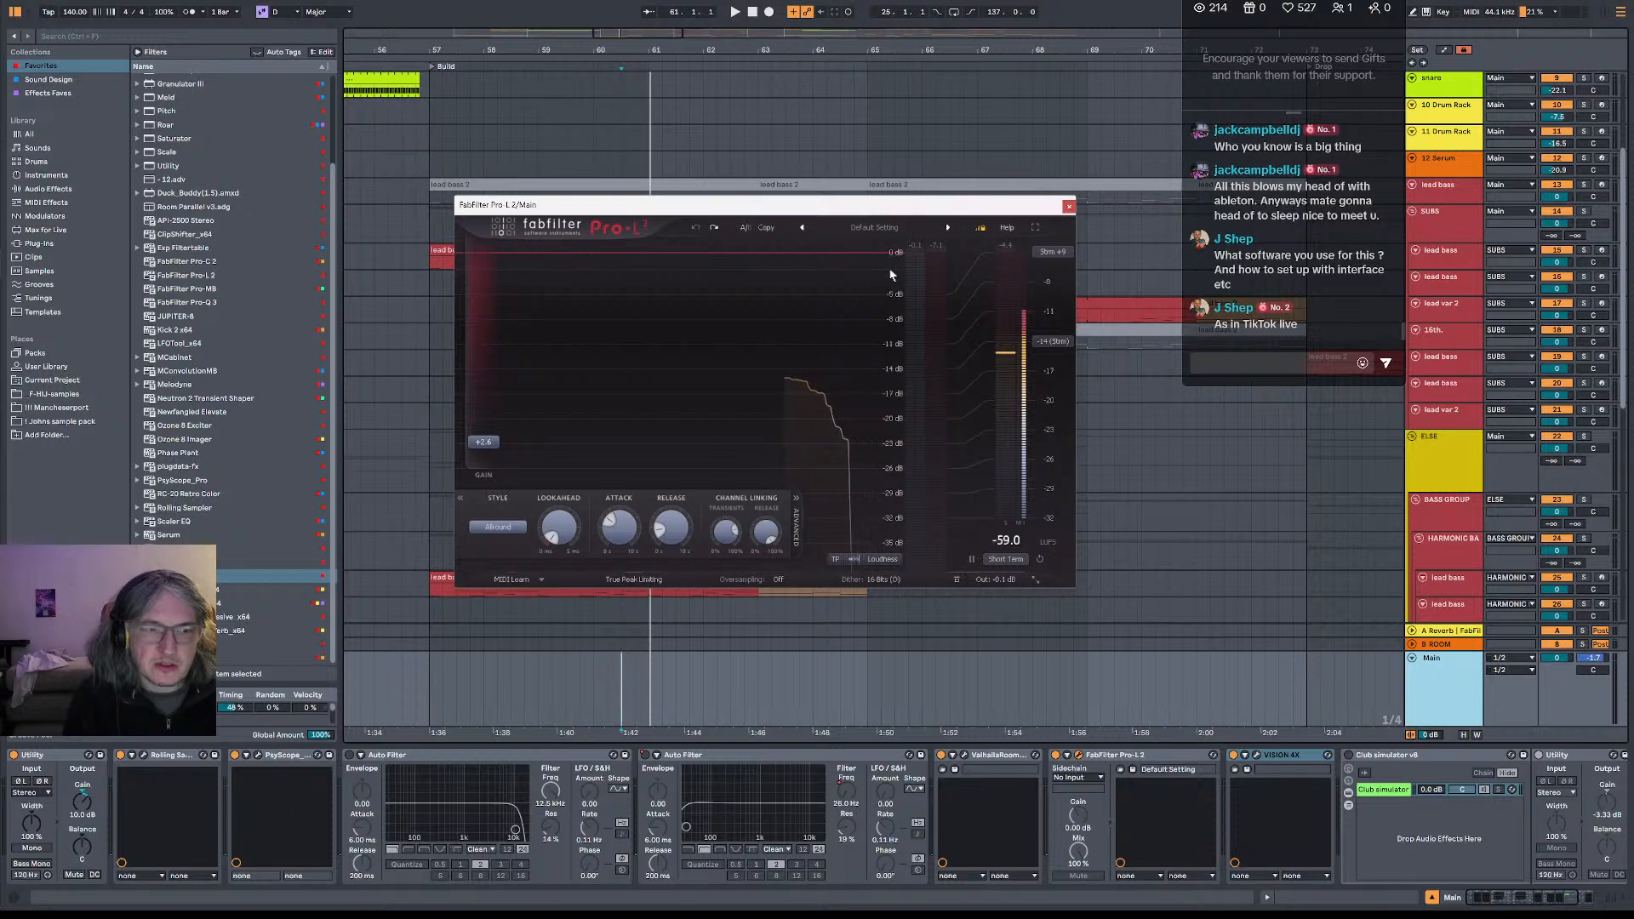
{"action": "key", "text": "space"}
{"action": "key", "text": "space"}
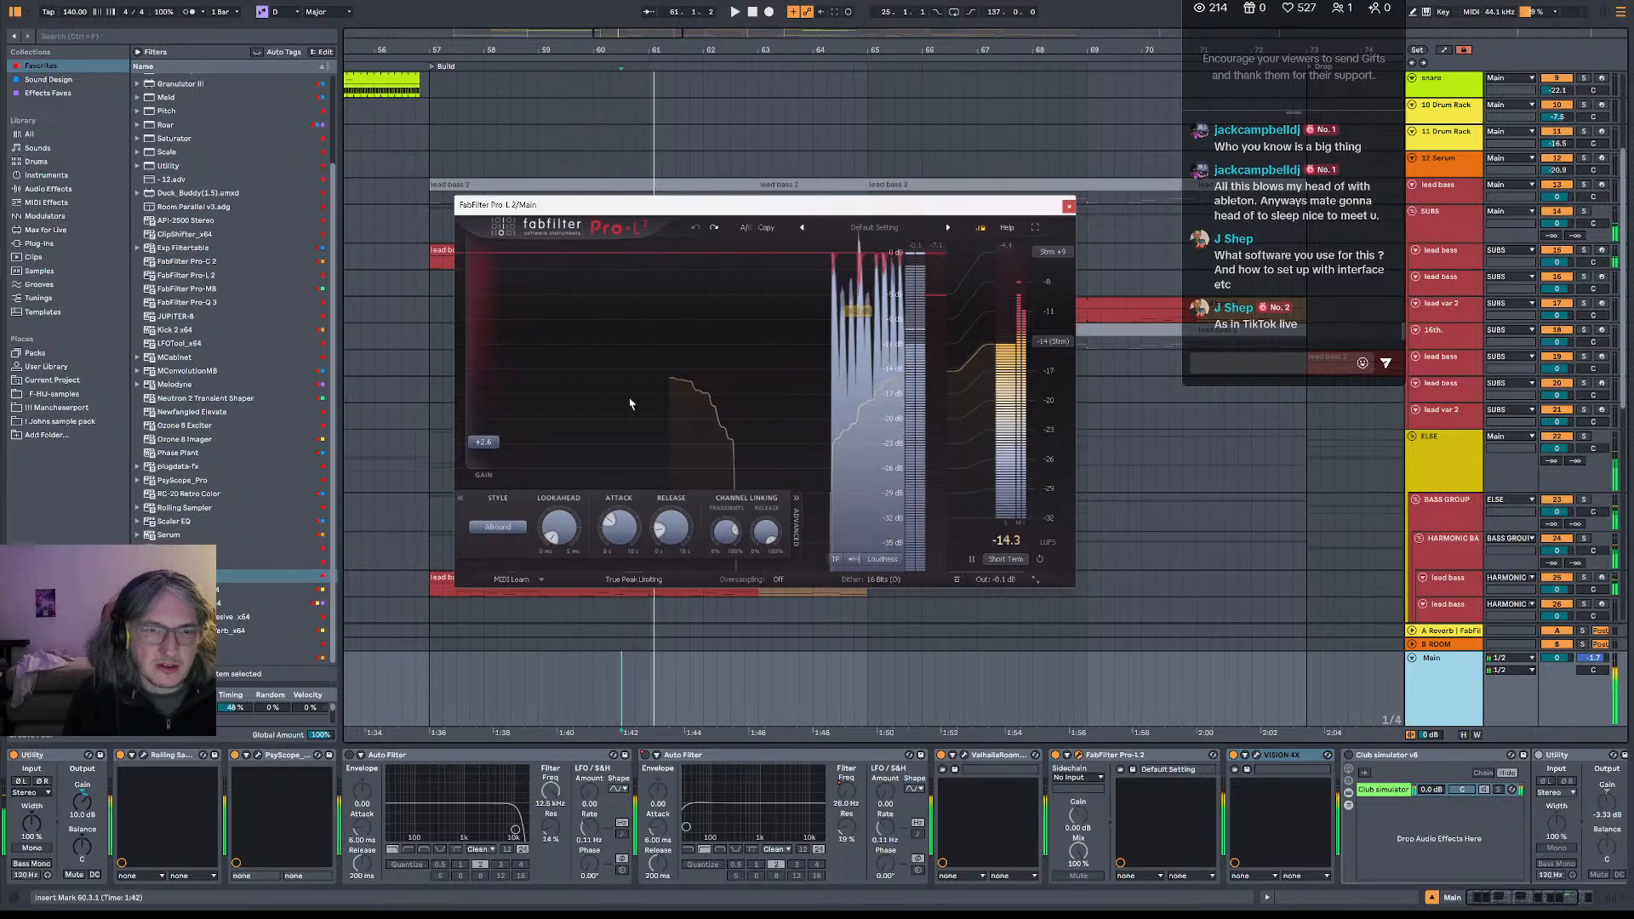
- Set the Main limiter's gain to about +0.4 dB, audition it from bar 60 and close the limiter window
{"action": "double_click", "coordinate": [488, 447]}
{"action": "key", "text": "space"}
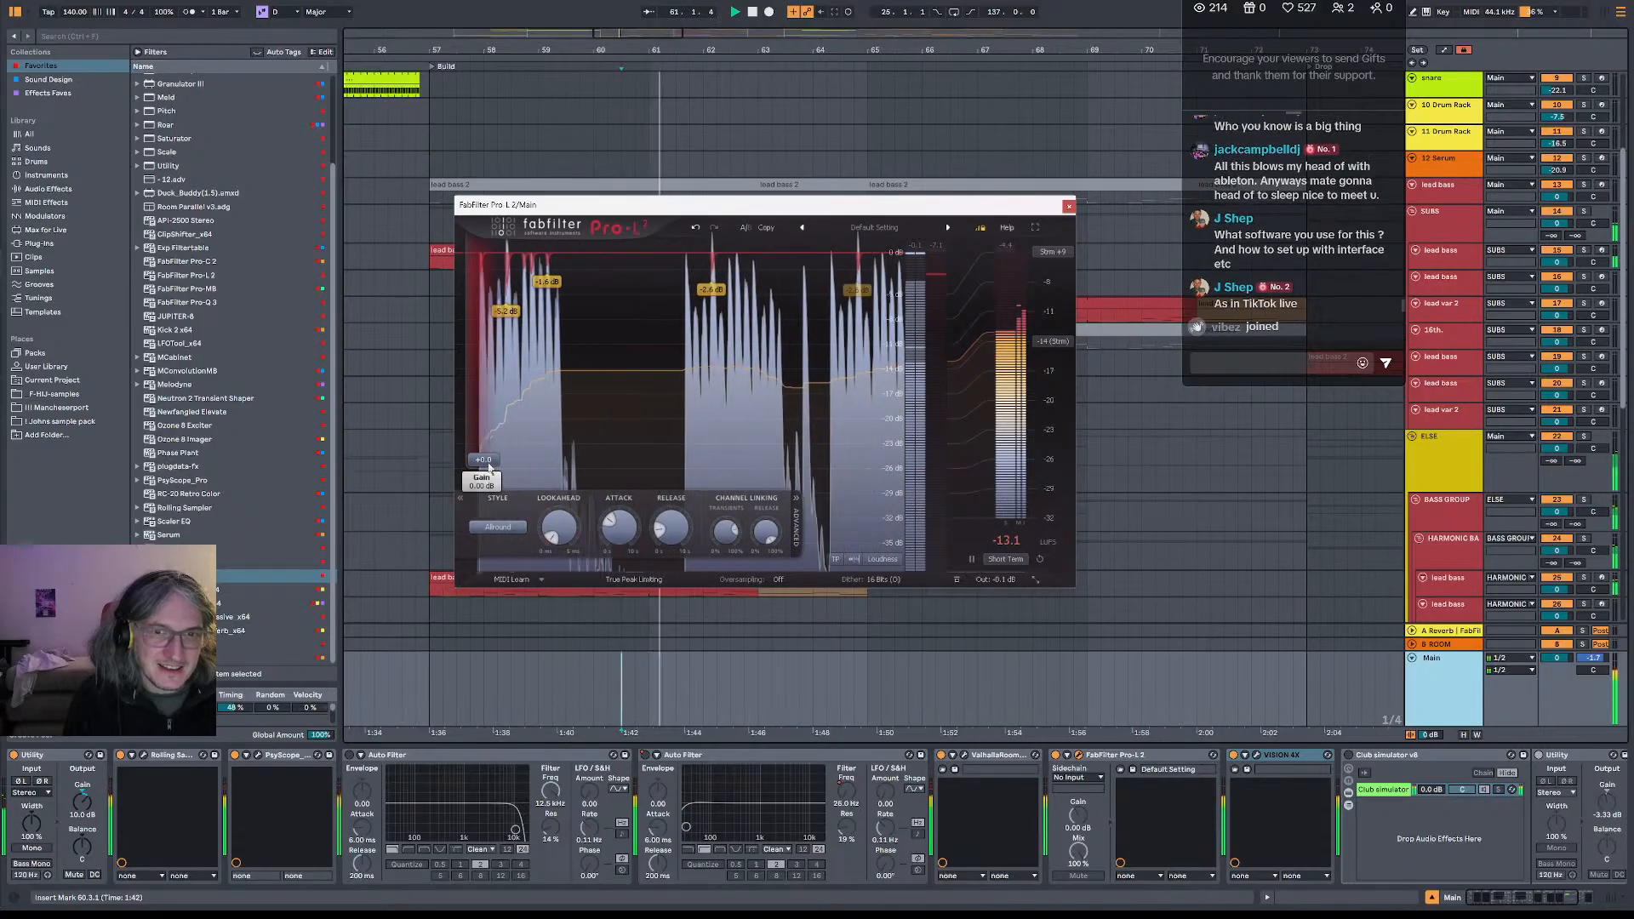
{"action": "mouse_move", "coordinate": [490, 467]}
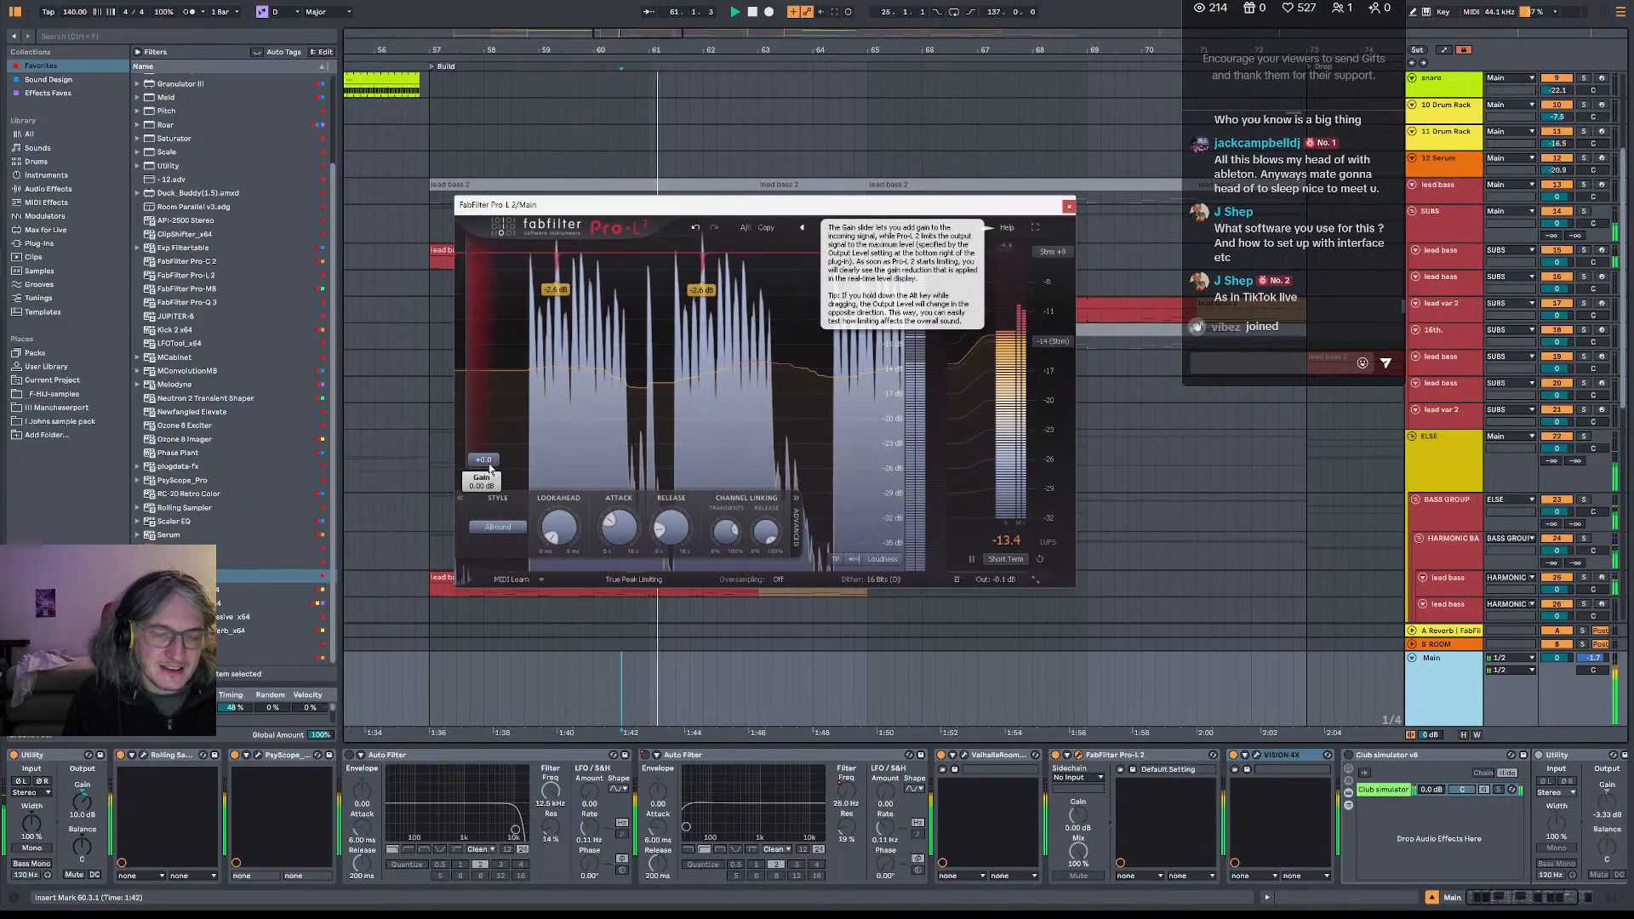
{"action": "left_click_drag", "start_coordinate": [489, 466], "coordinate": [493, 463]}
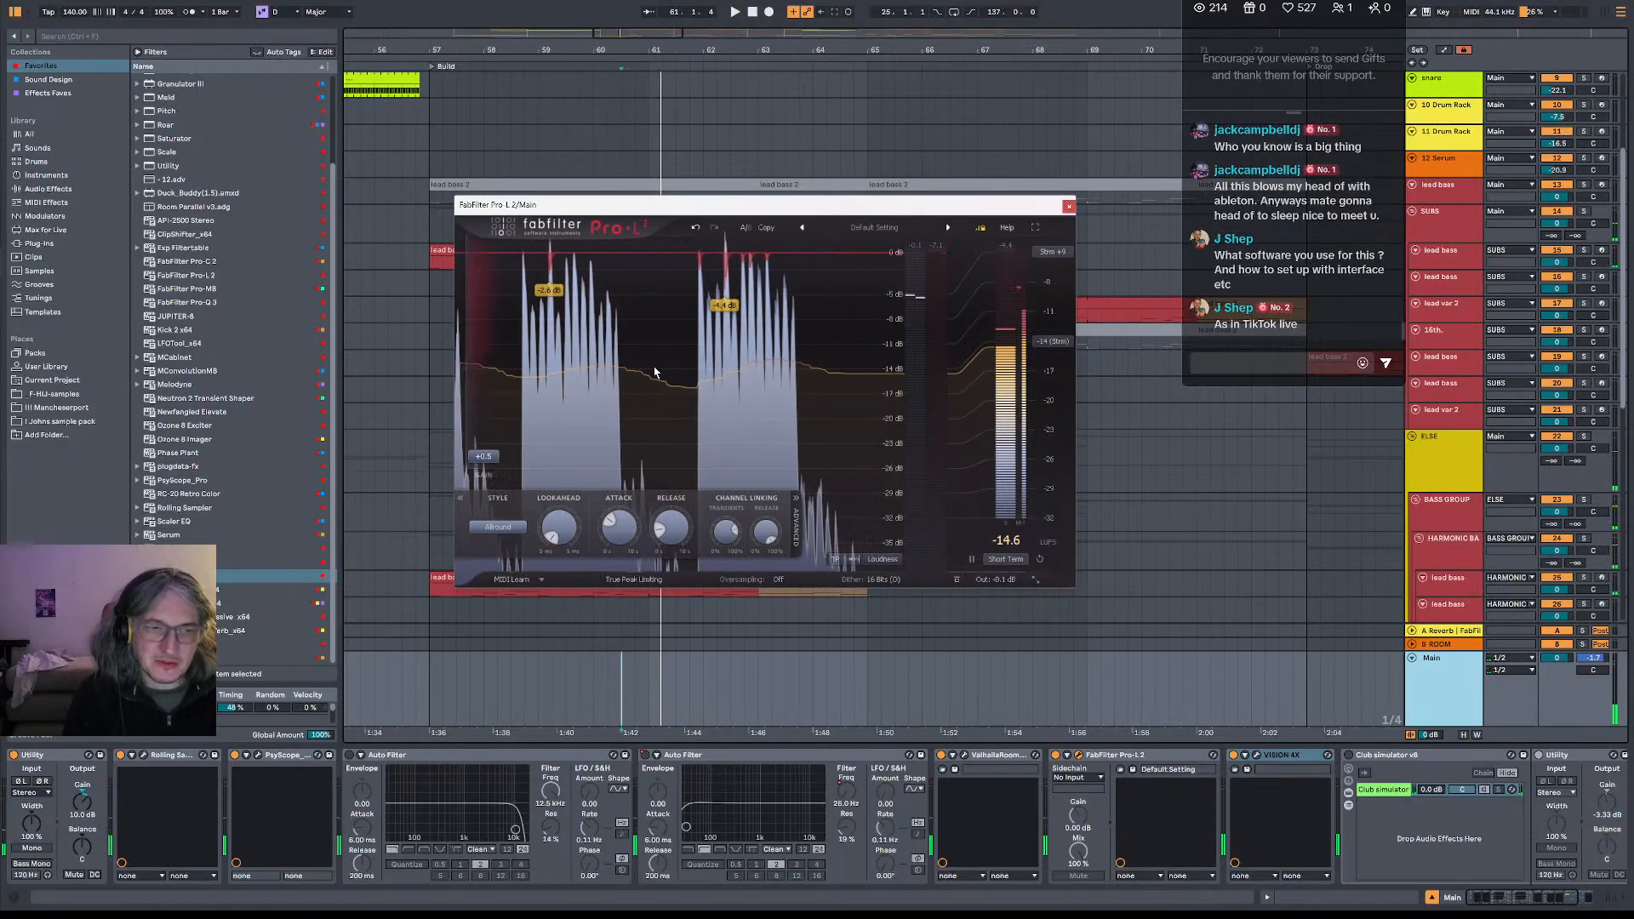
{"action": "left_click_drag", "start_coordinate": [488, 464], "coordinate": [488, 468]}
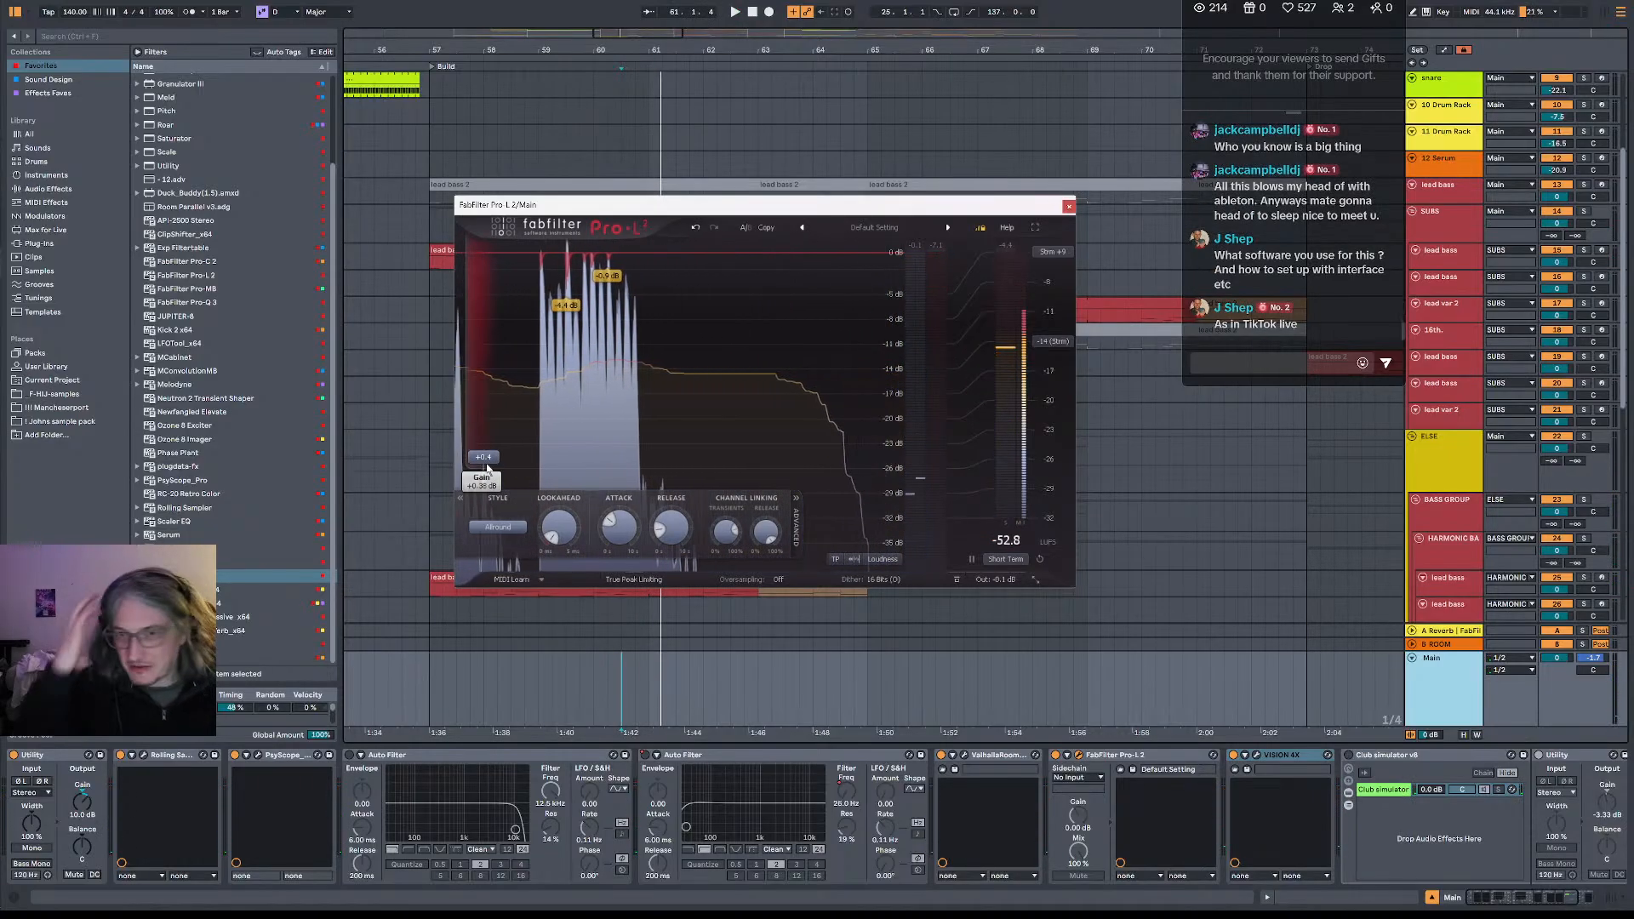
{"action": "key", "text": "space"}
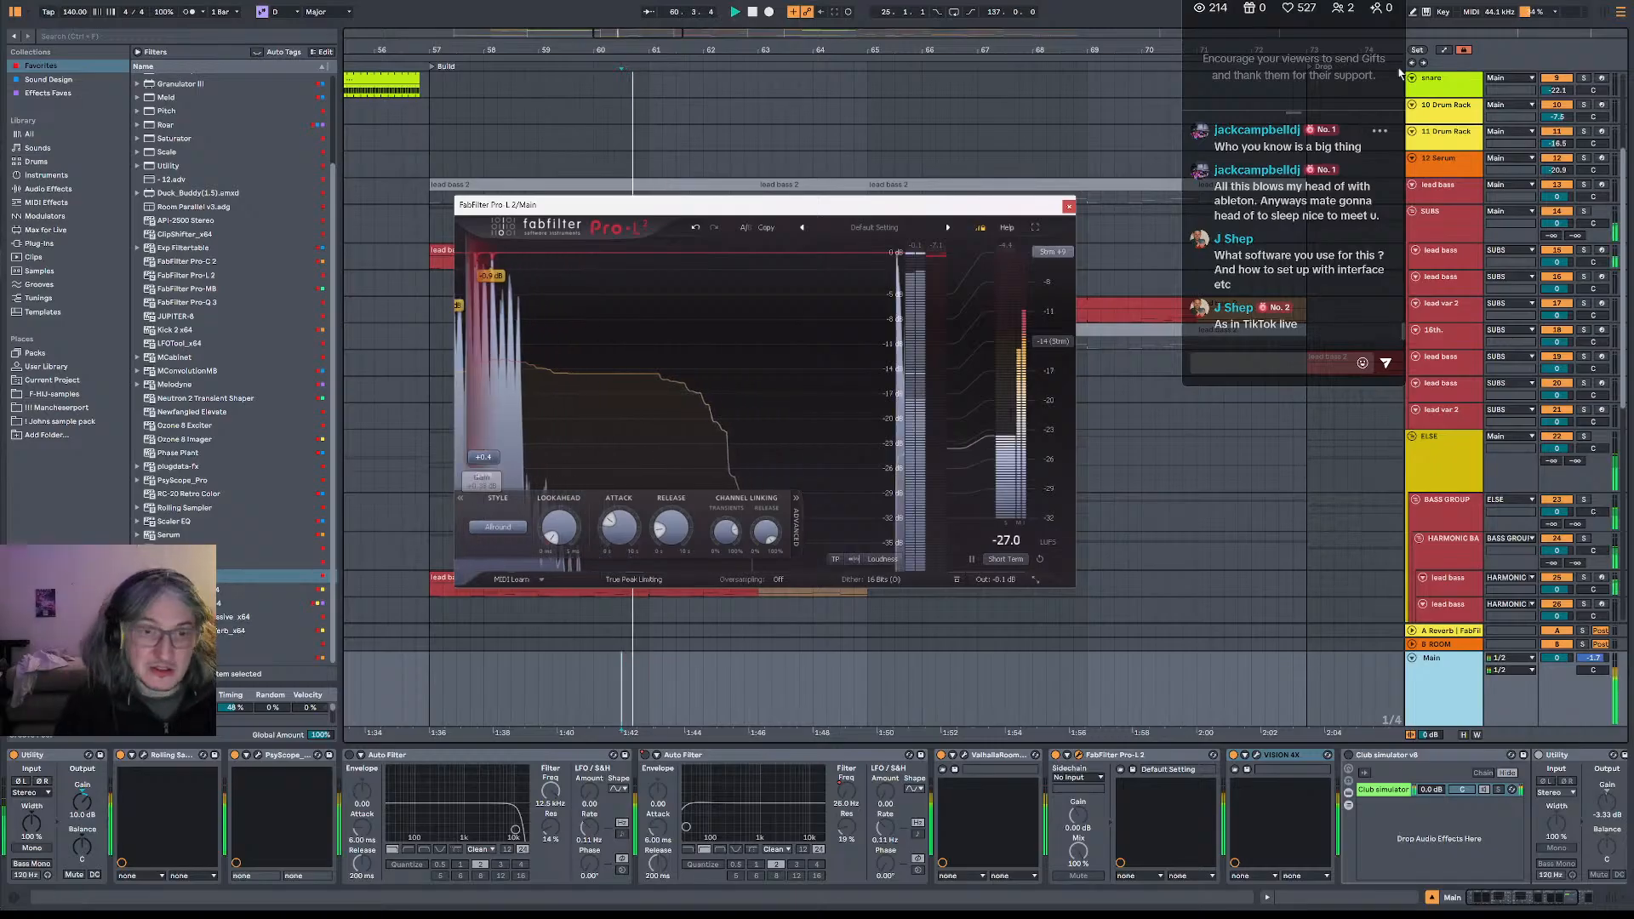
{"action": "left_click", "coordinate": [1068, 206]}
{"action": "key", "text": "space"}
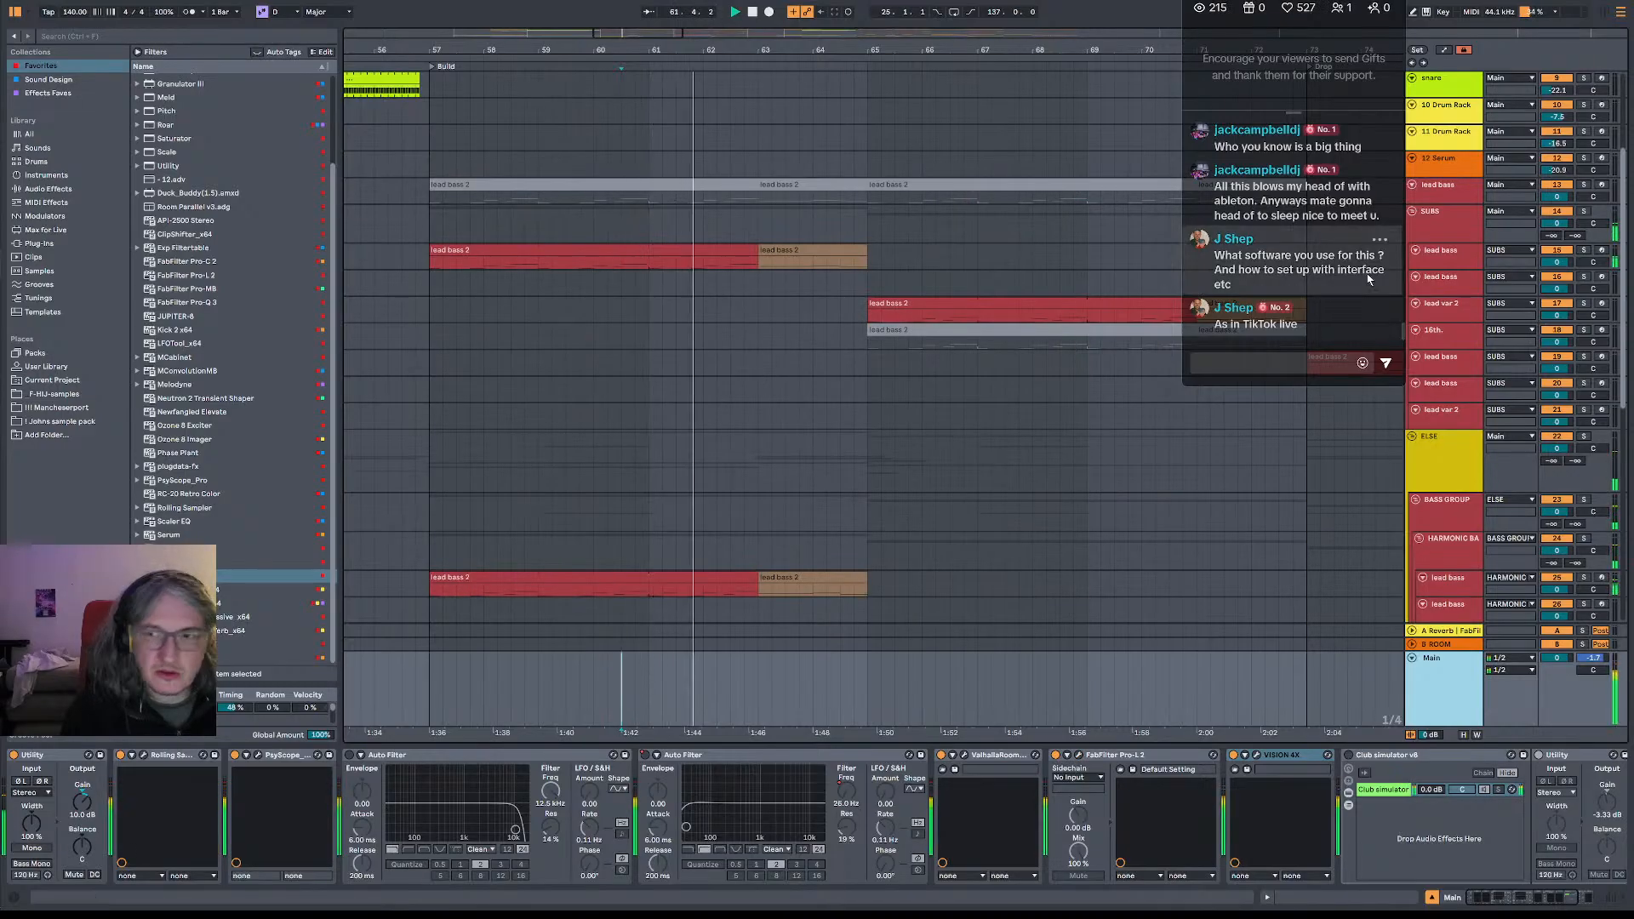
- Re-enable the ELSE group's snare-triggered Duck Buddy and lower its depth slightly while playing from bar 60
{"action": "left_click", "coordinate": [622, 459]}
{"action": "left_click", "coordinate": [339, 755]}
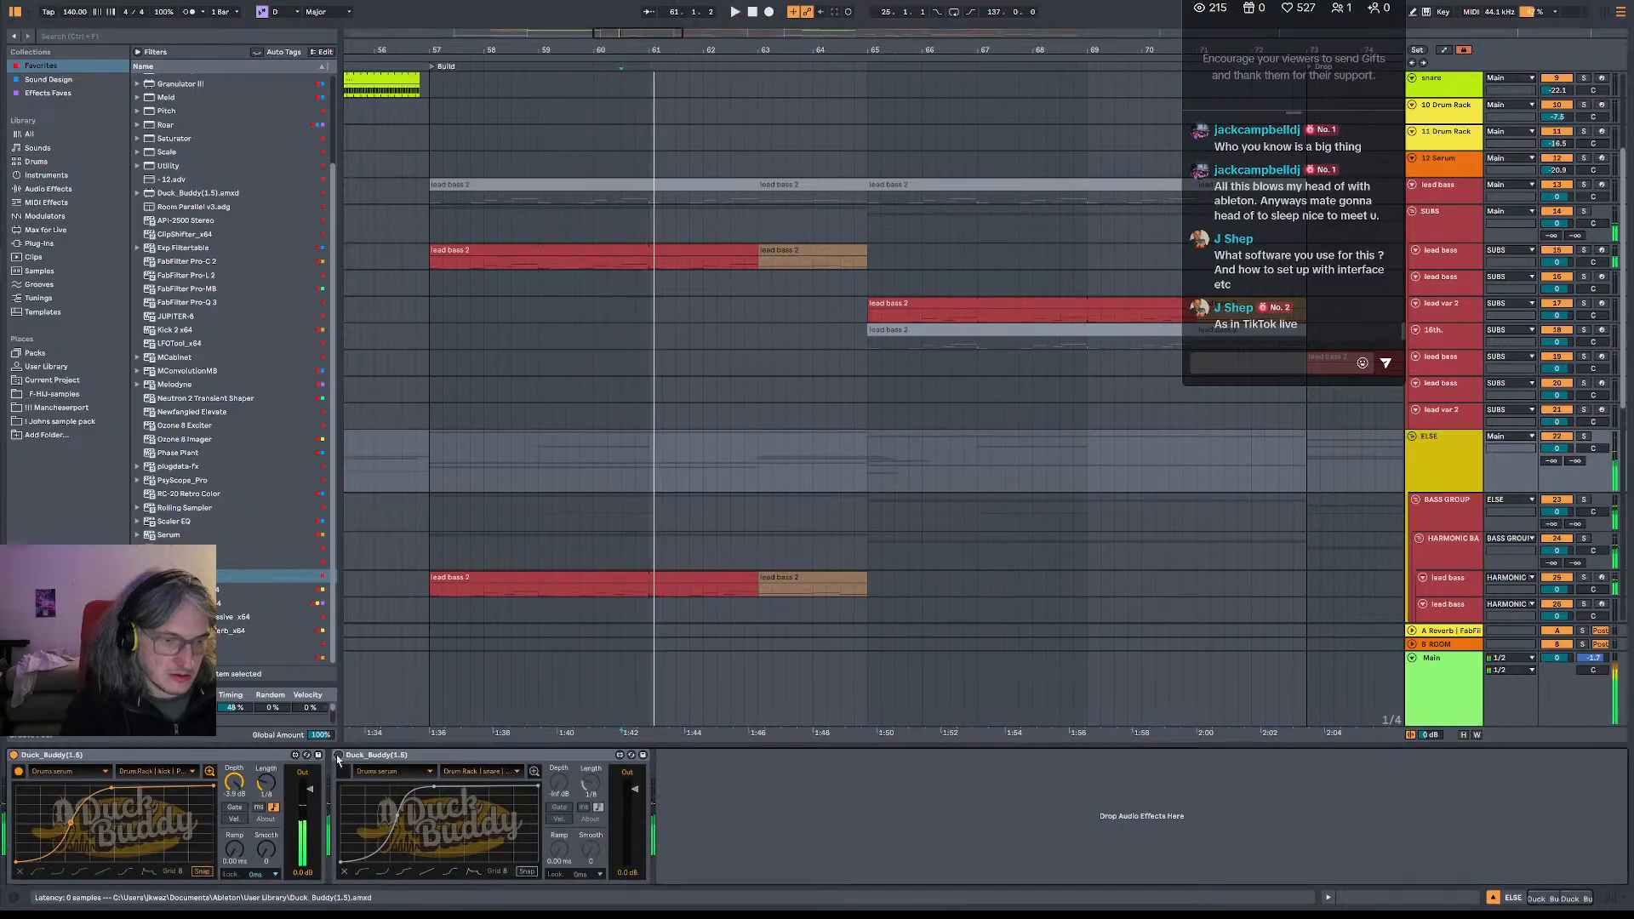
{"action": "key", "text": "space"}
{"action": "key", "text": "space"}
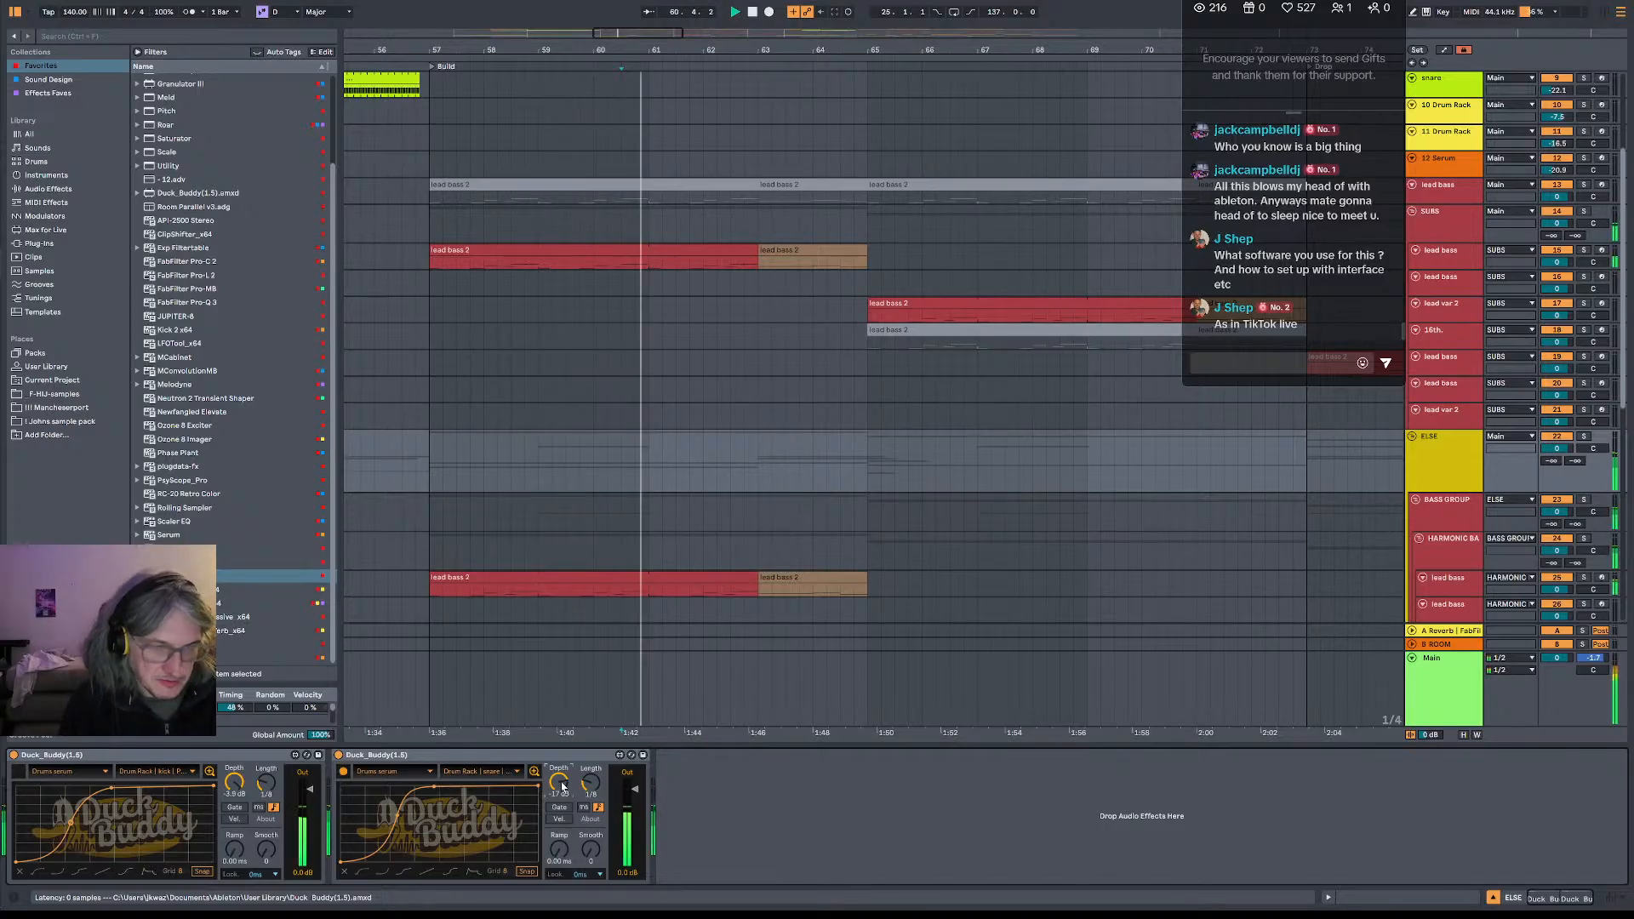
{"action": "mouse_move", "coordinate": [562, 786]}
{"action": "left_mouse_down"}
{"action": "mouse_move", "coordinate": [561, 764]}
{"action": "mouse_move", "coordinate": [562, 791]}
{"action": "left_mouse_up"}
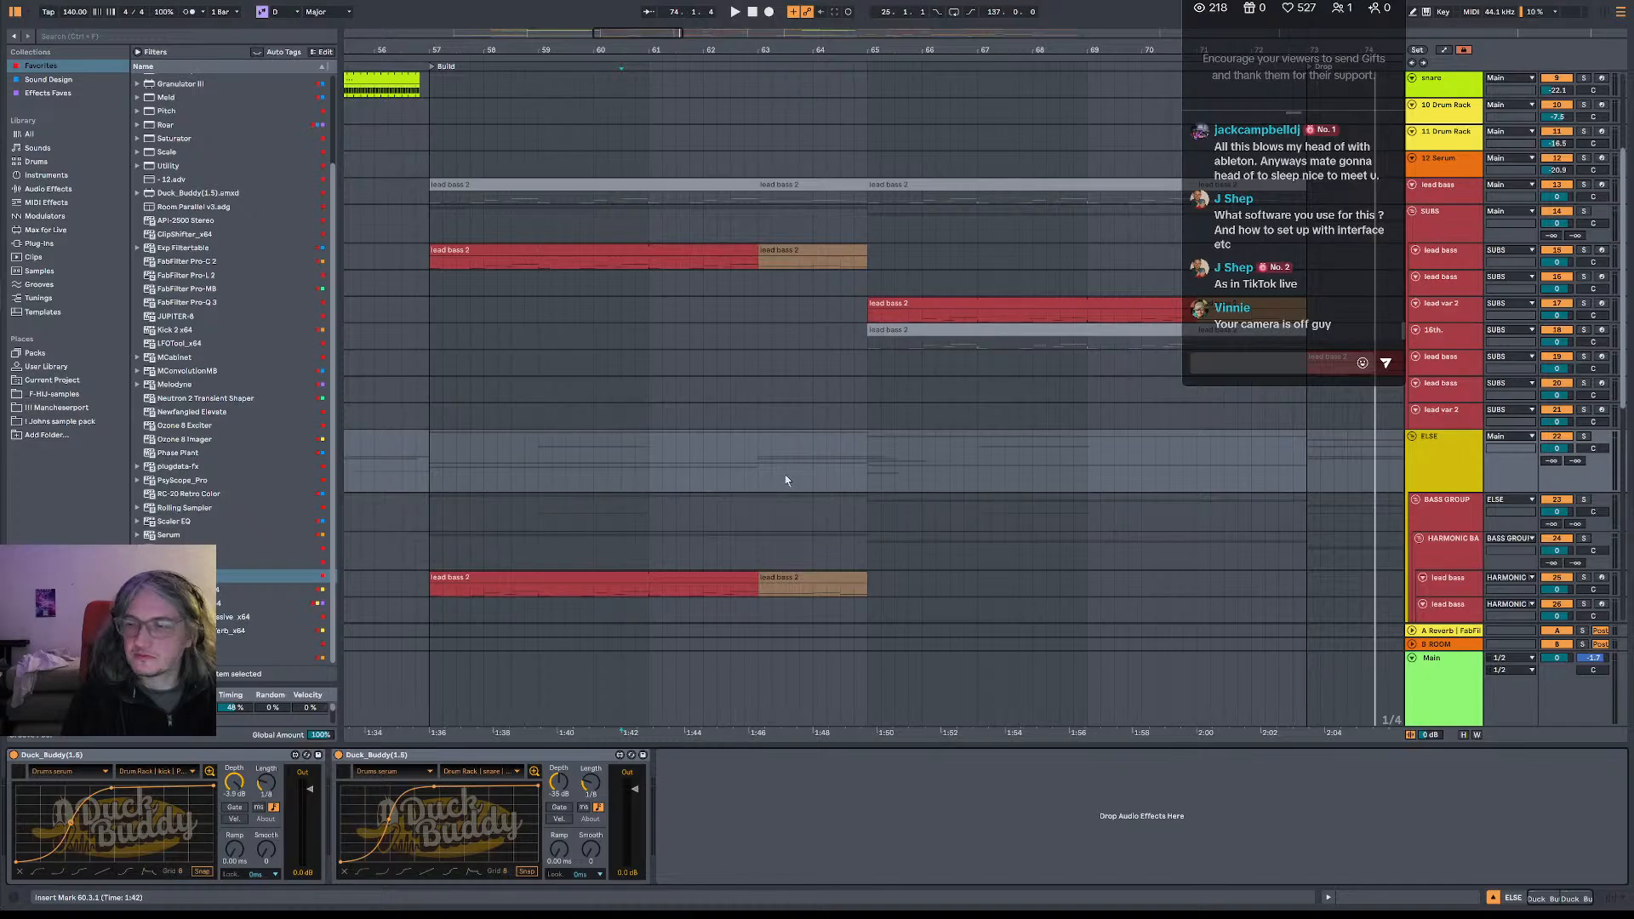
- Audition the build from bar 65 and from bar 61, dismissing the live-stream inactivity notice
{"action": "left_click", "coordinate": [879, 445]}
{"action": "left_click", "coordinate": [866, 451]}
{"action": "key", "text": "space"}
{"action": "key", "text": "space"}
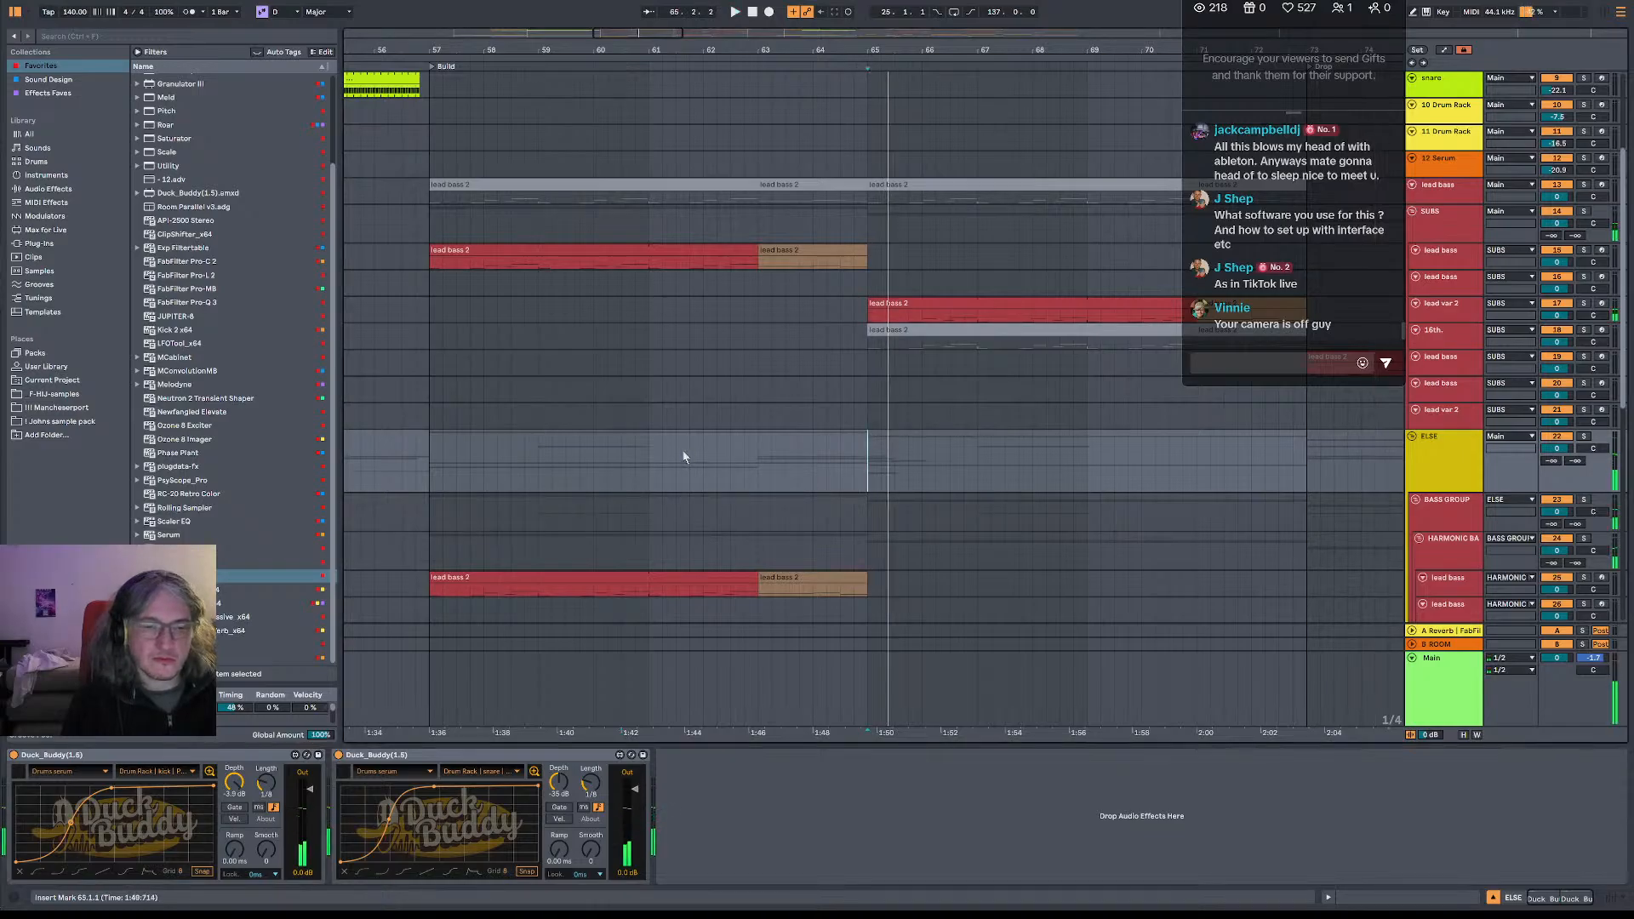
{"action": "left_click", "coordinate": [645, 452]}
{"action": "key", "text": "space"}
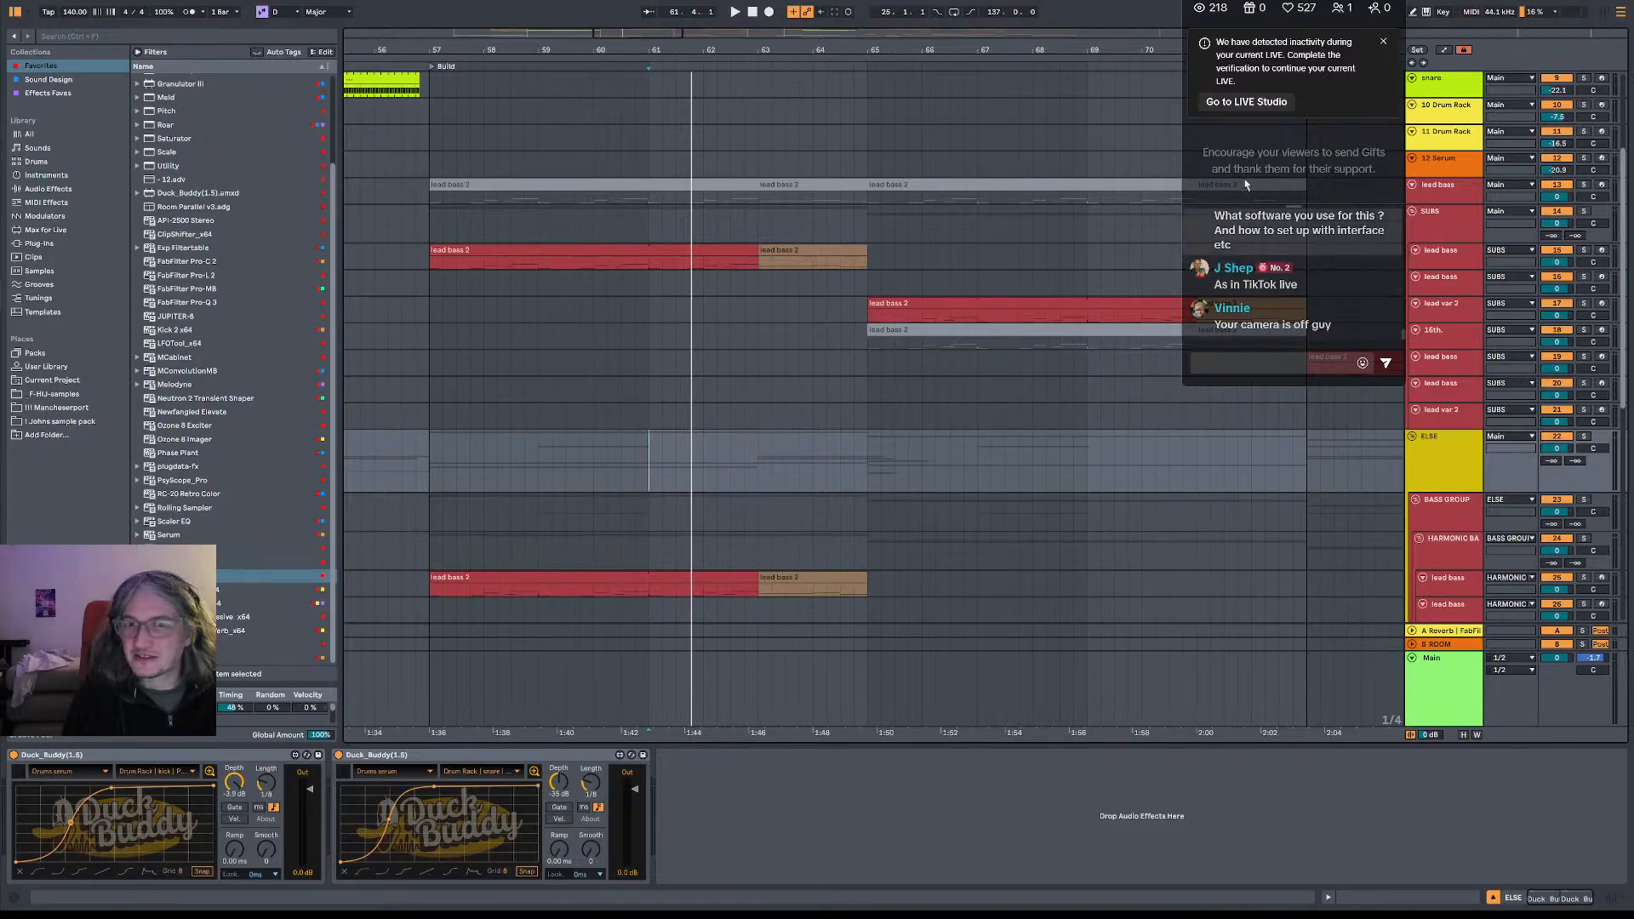
{"action": "left_click", "coordinate": [1383, 40]}
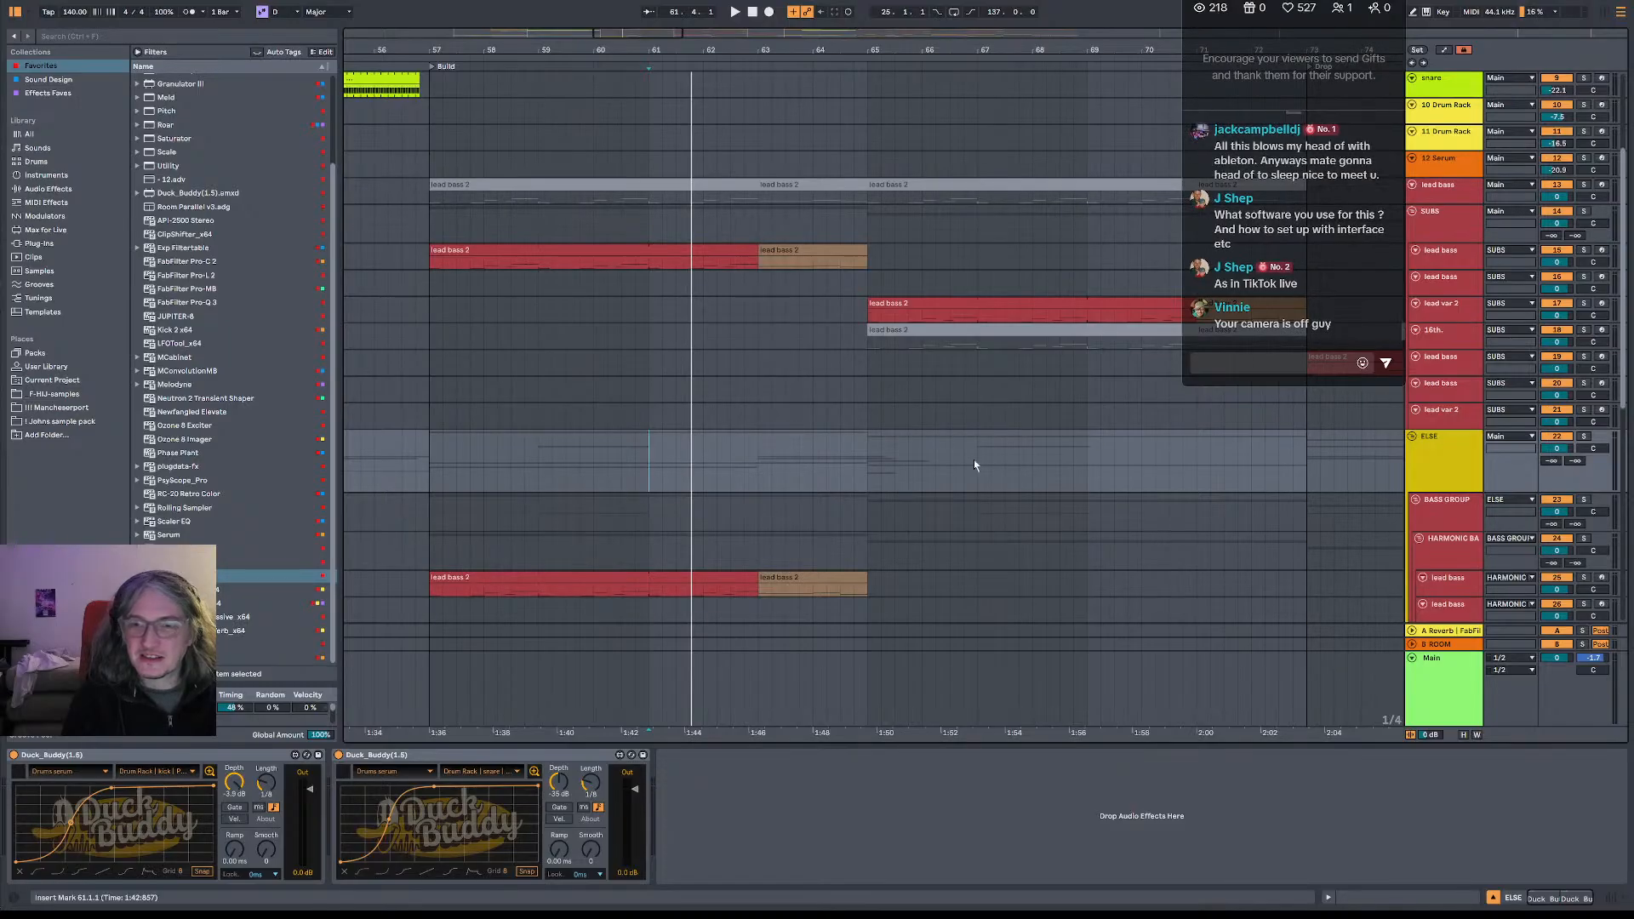
{"action": "key", "text": "space"}
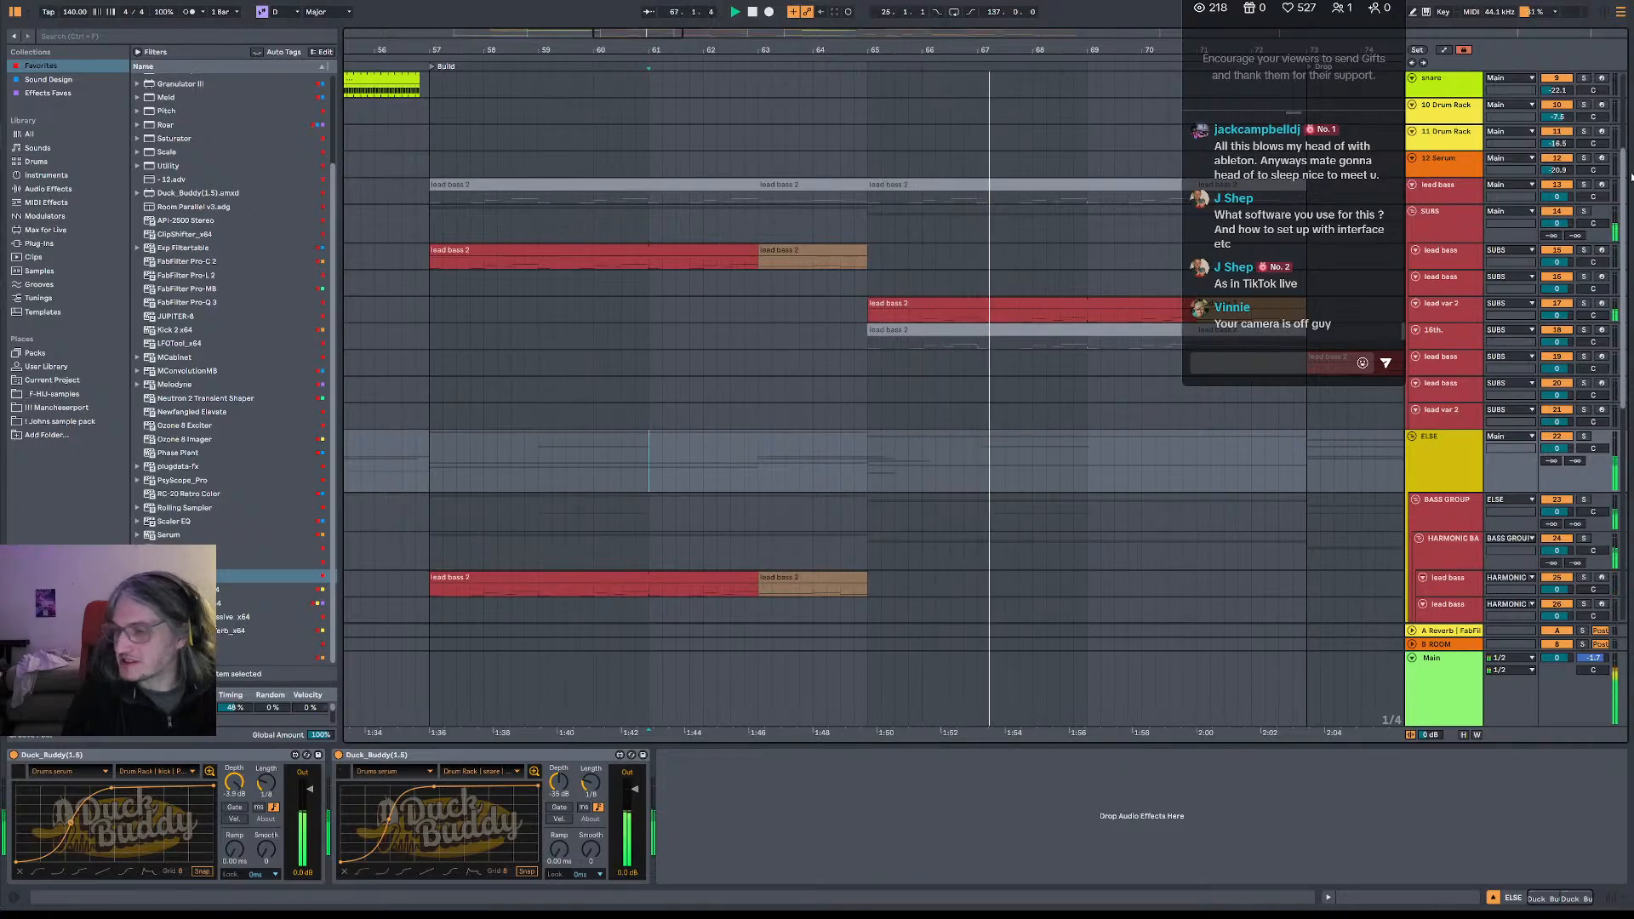
{"action": "key", "text": "space"}
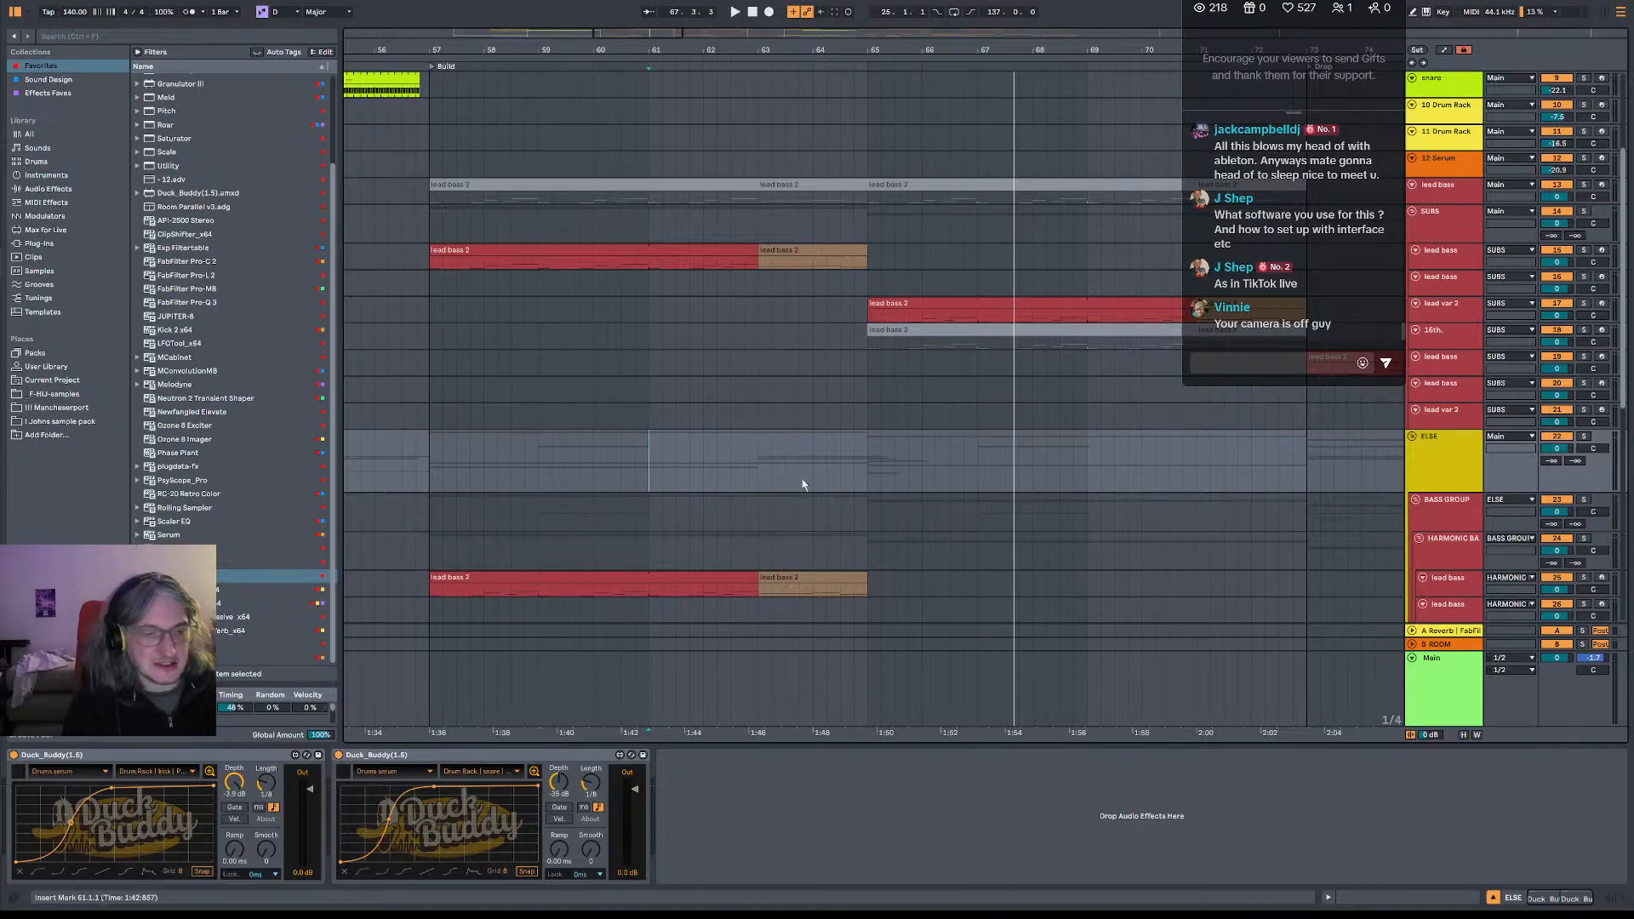
- Audition the build from bar 57 and check the level and gain reduction in Main's Pro-L 2
{"action": "left_click", "coordinate": [429, 475]}
{"action": "key", "text": "space"}
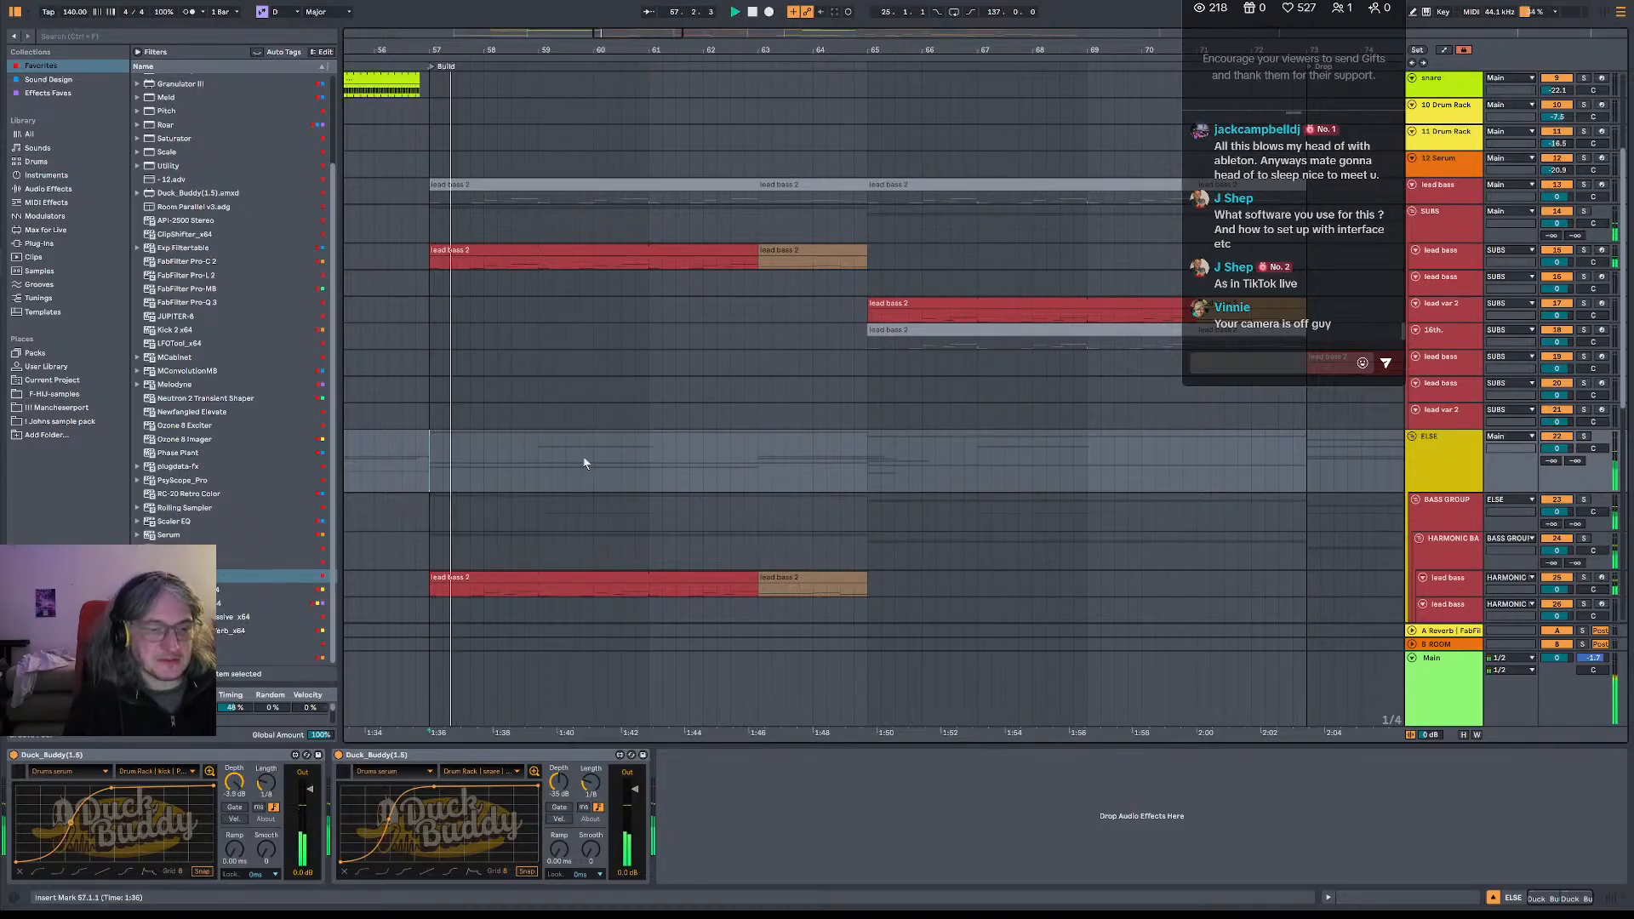
{"action": "left_click", "coordinate": [1411, 681]}
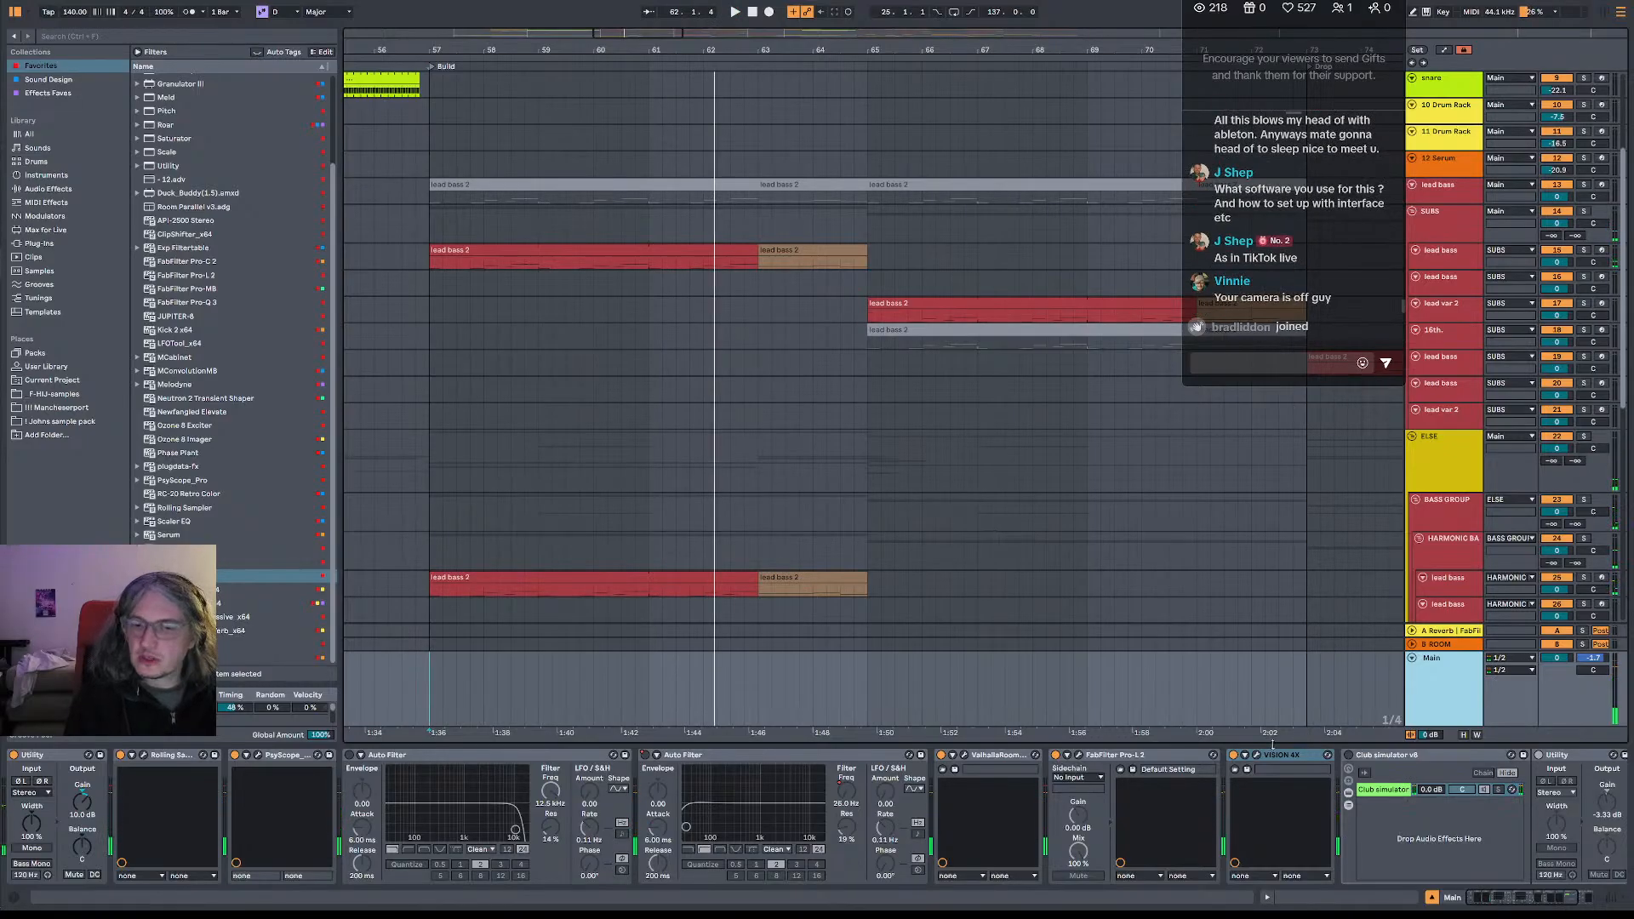
{"action": "left_click", "coordinate": [1080, 756]}
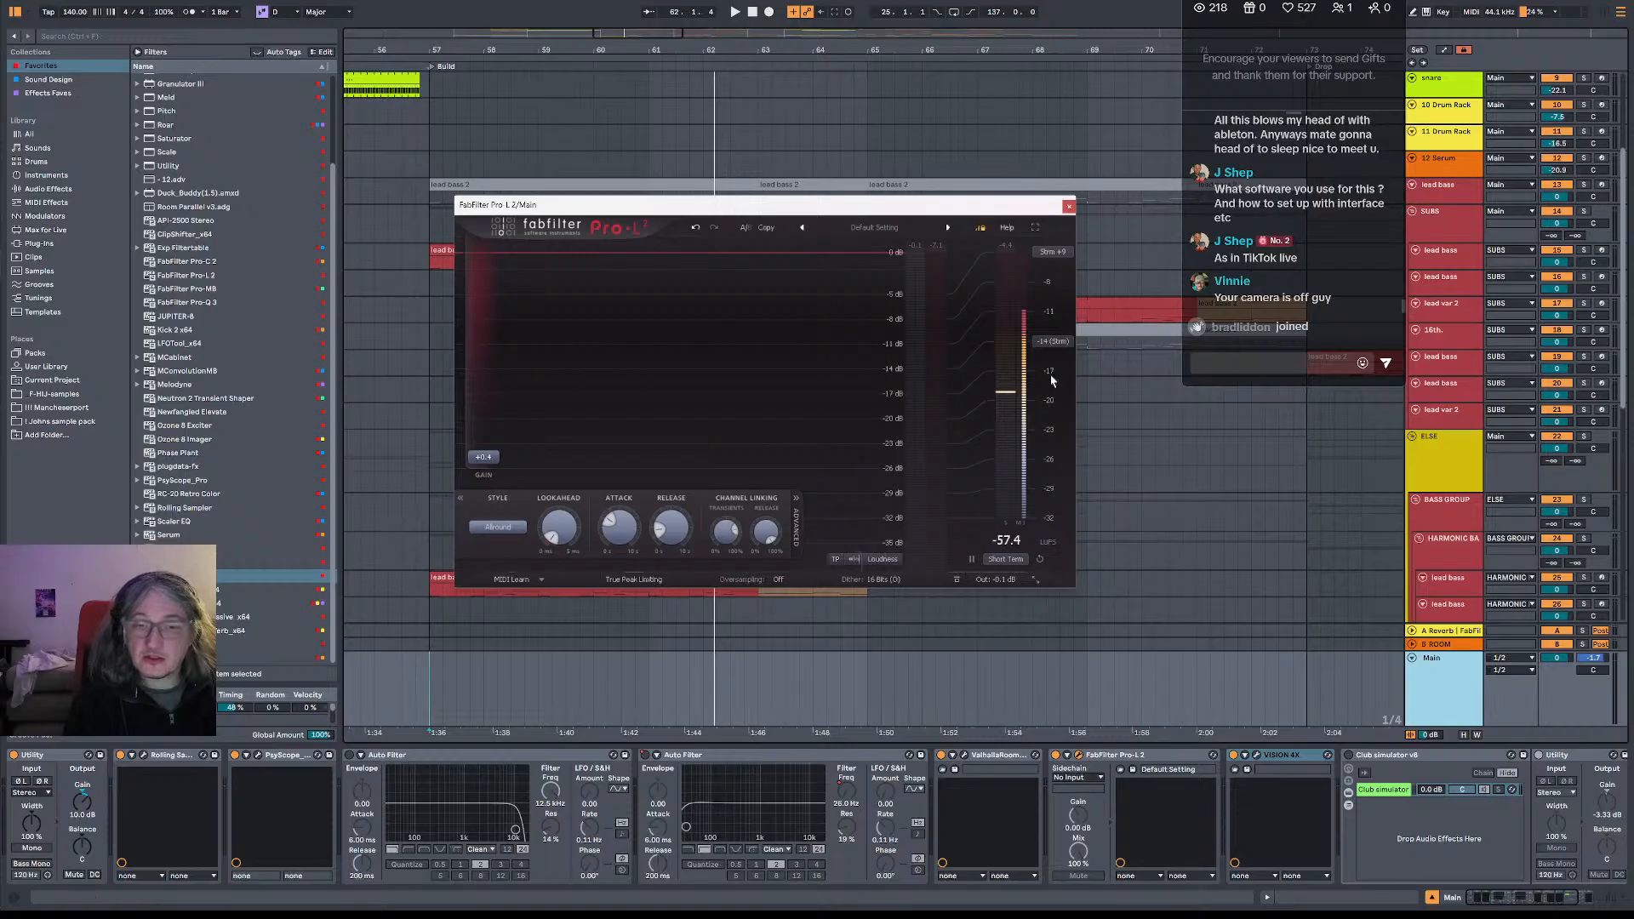
{"action": "key", "text": "space"}
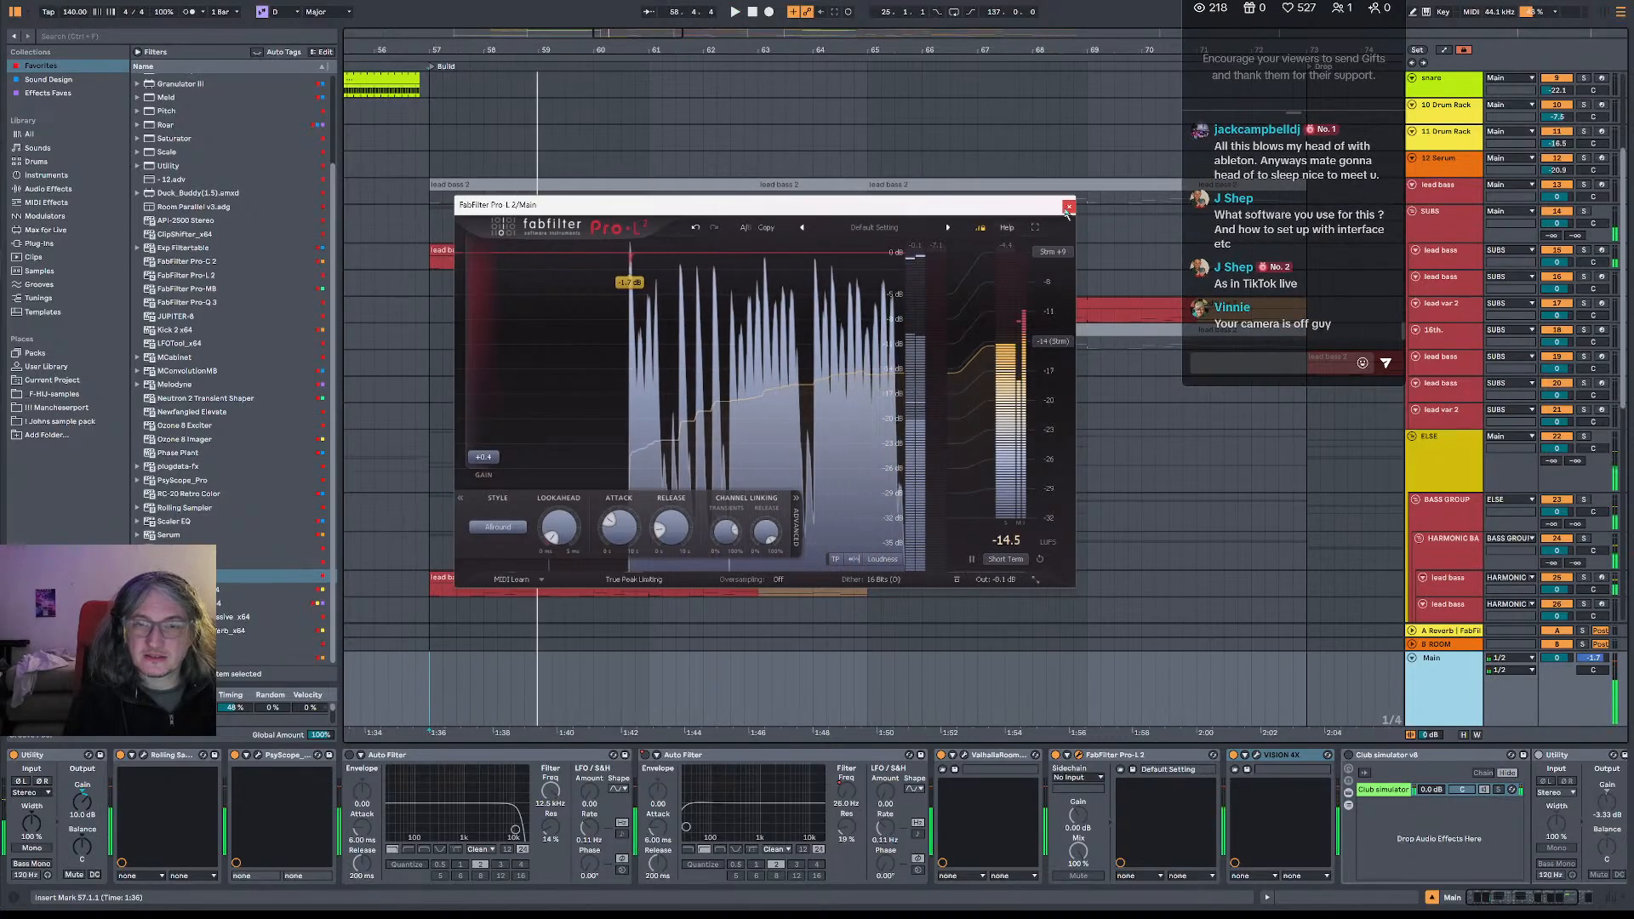
- Close the limiter window and save the Live Set under a new name
{"action": "left_click", "coordinate": [1068, 208]}
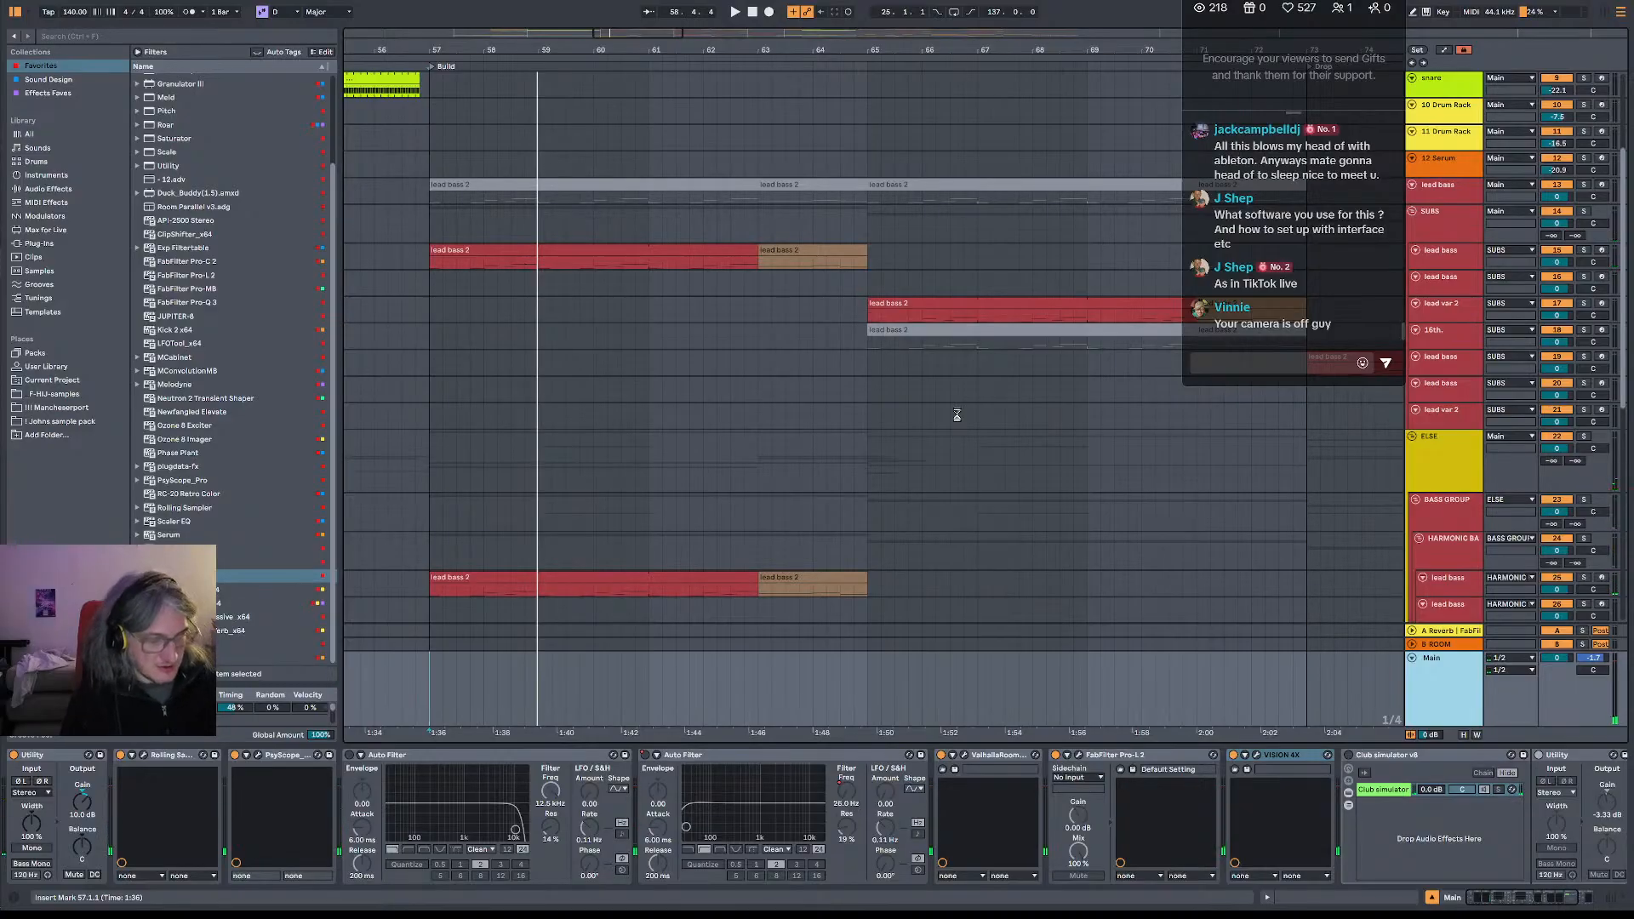
{"action": "key", "text": "ctrl+shift+s"}
{"action": "key", "text": "Return"}
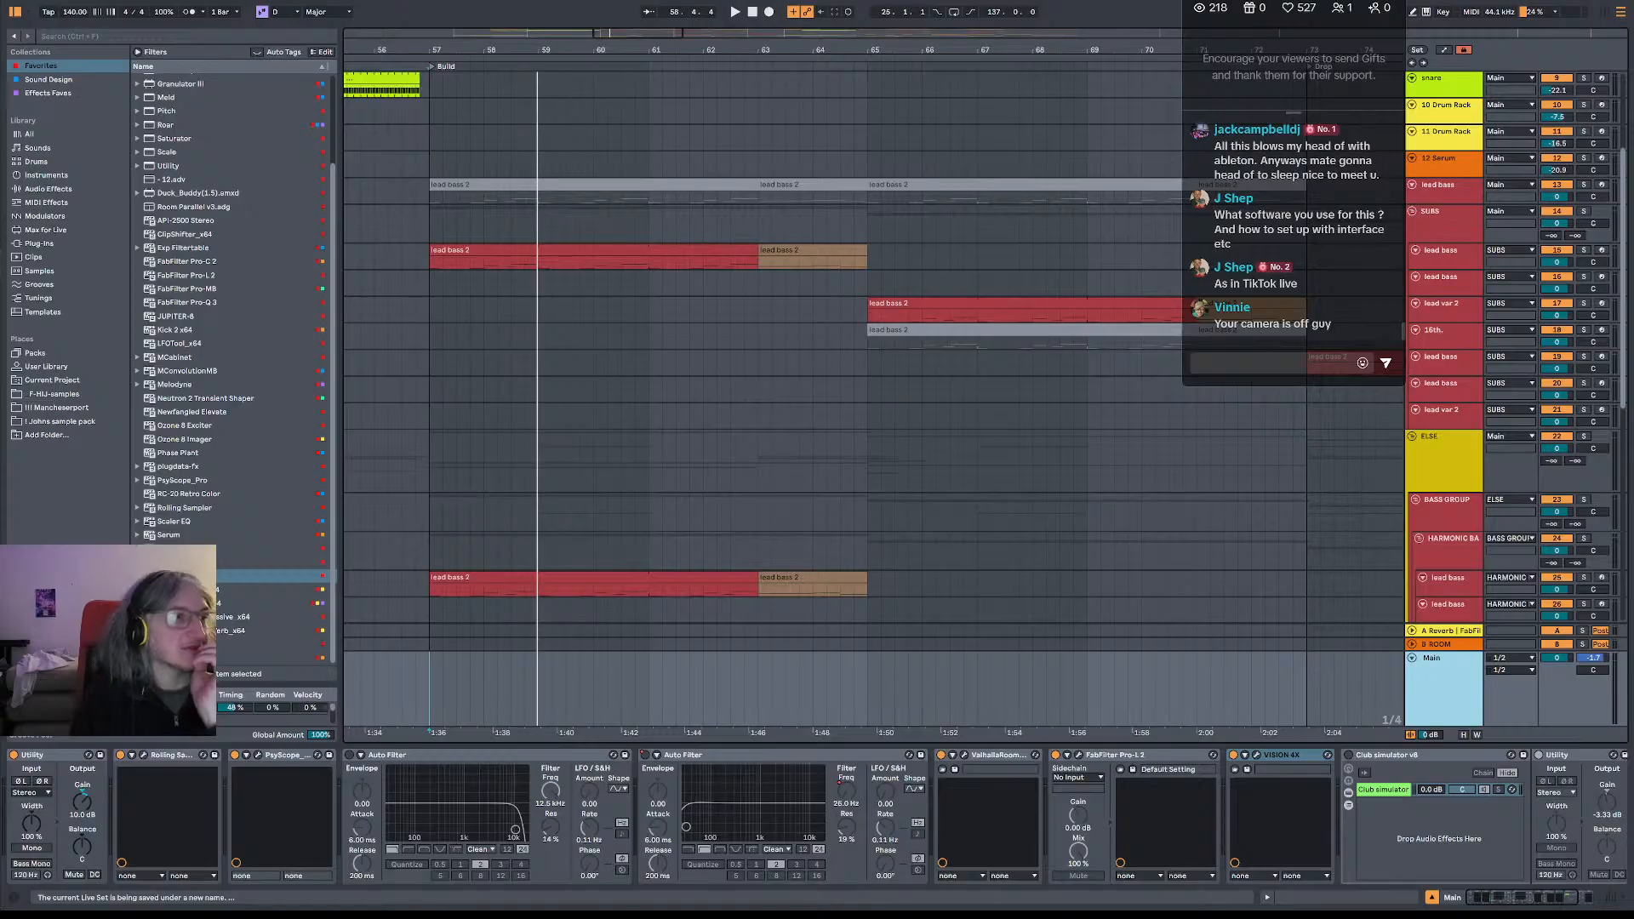
- Switch to Trello and post a comment on the Mag Nerve card reading "19", "subs separated" and "duck buddy's tuned." on separate lines
{"action": "key", "text": "alt+Tab"}
{"action": "type", "text": "19"}
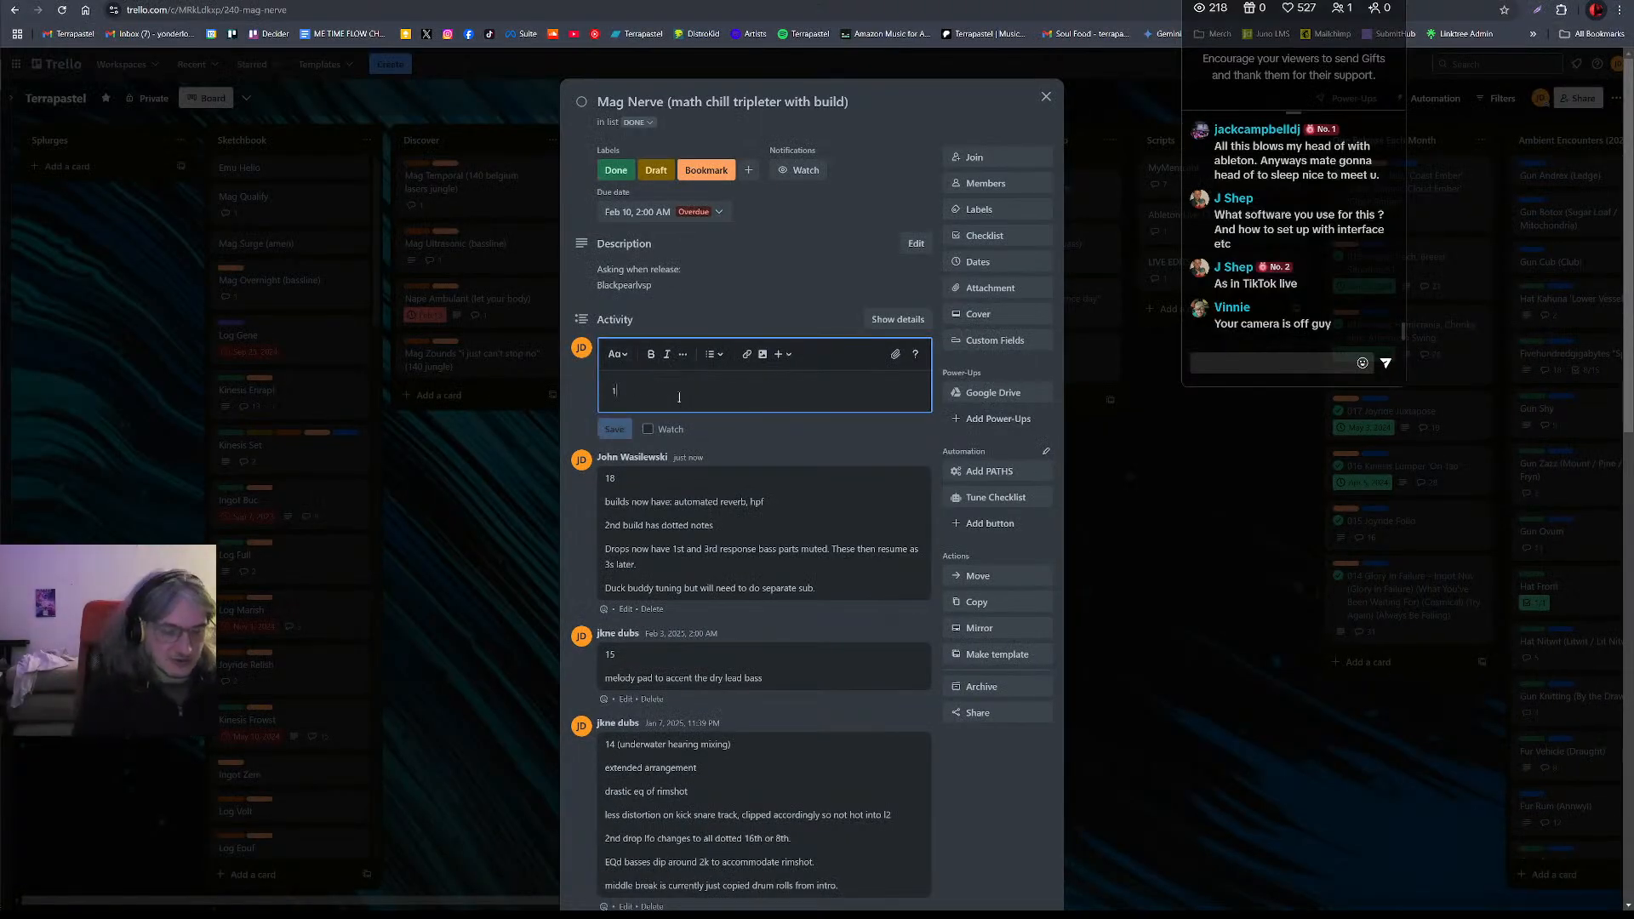
{"action": "key", "text": "Return"}
{"action": "type", "text": "subs "}
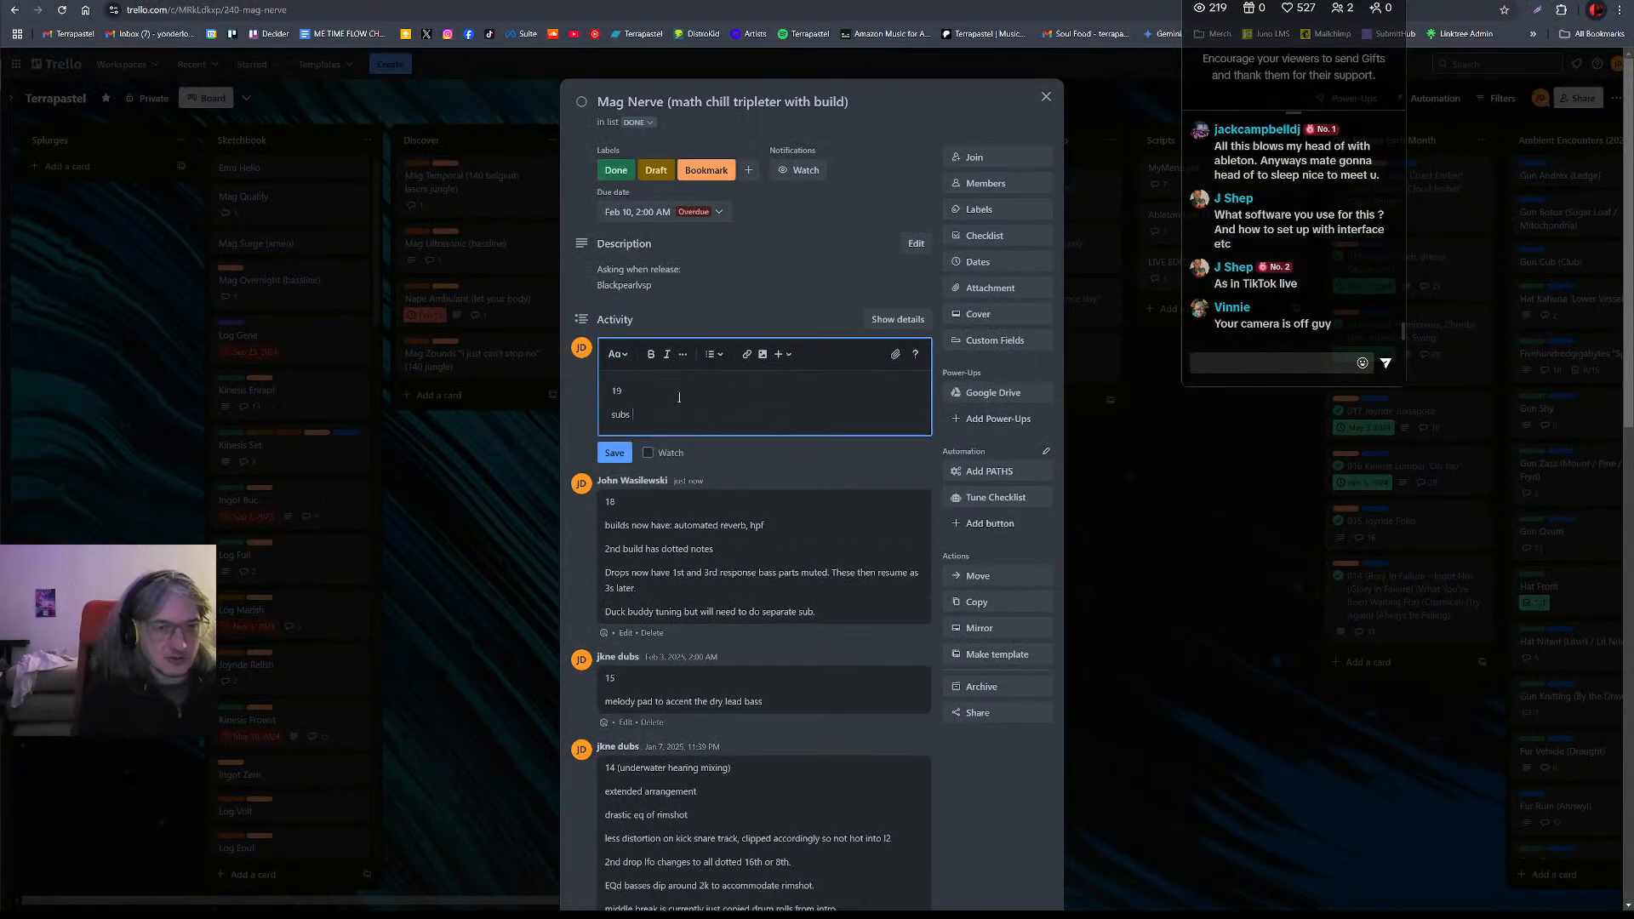
{"action": "type", "text": "separate"}
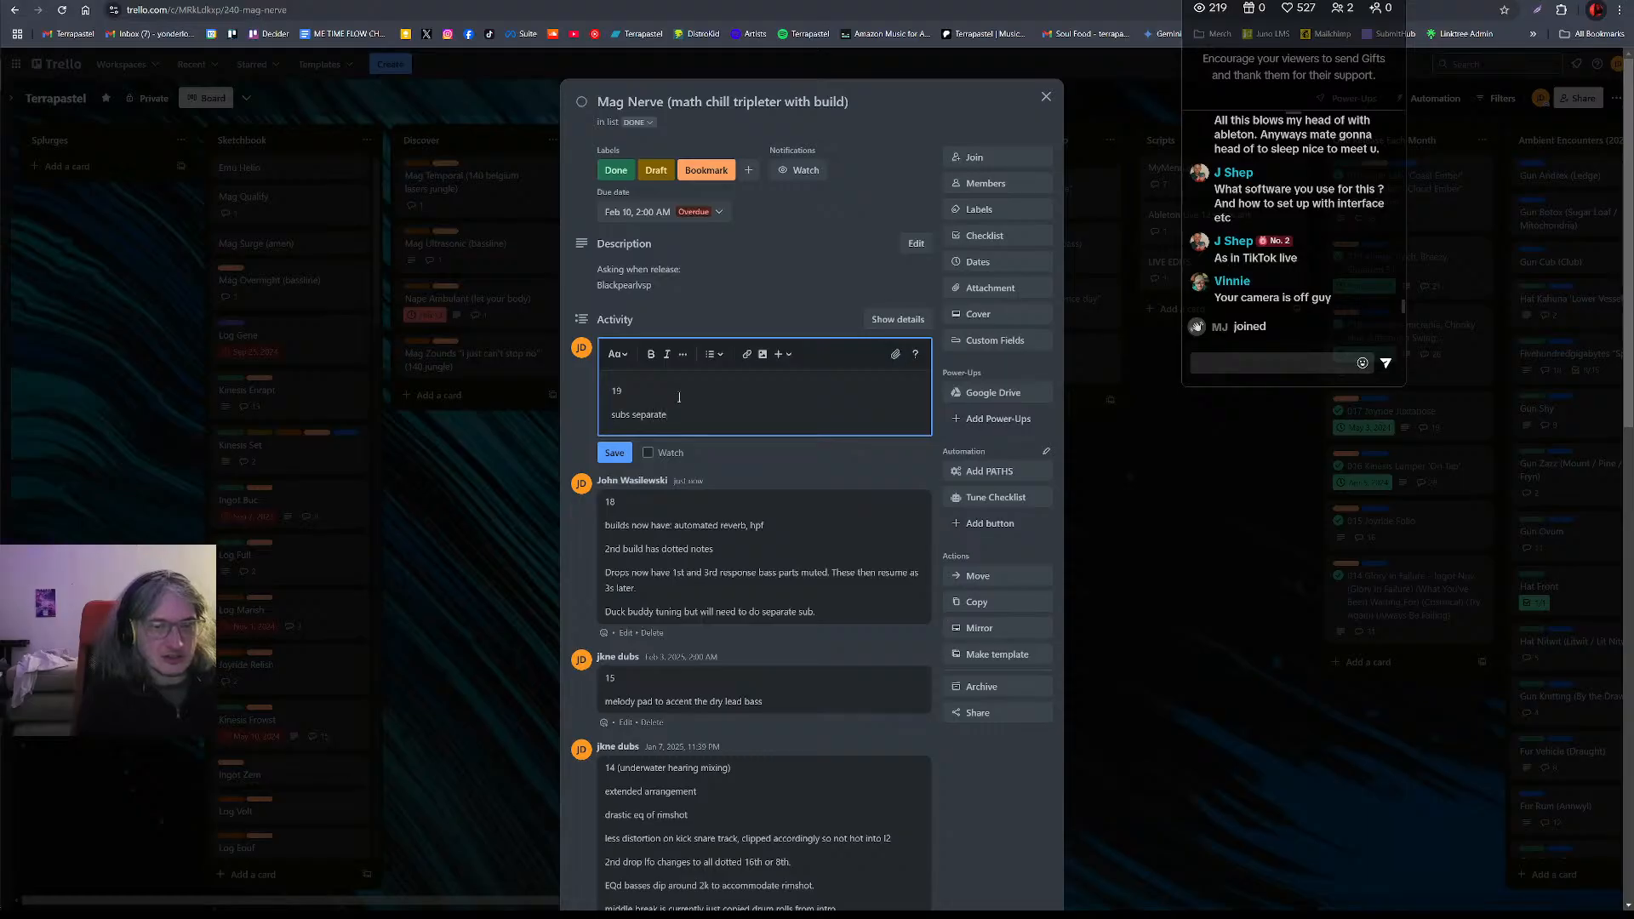
{"action": "type", "text": "d"}
{"action": "key", "text": "Return"}
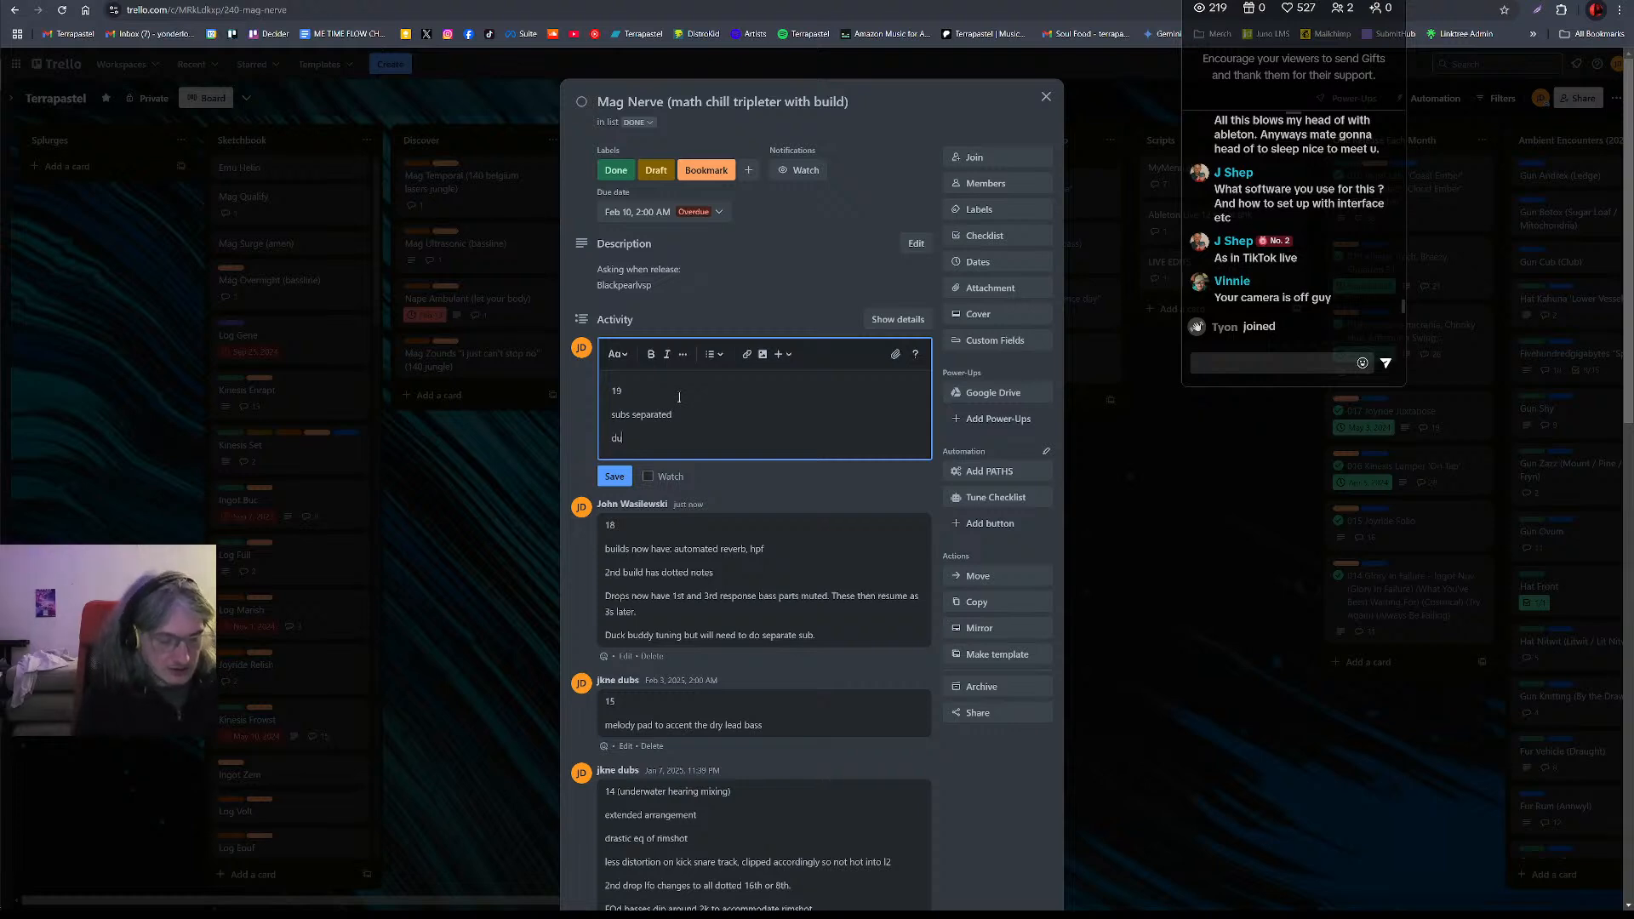
{"action": "type", "text": "duck buddy"}
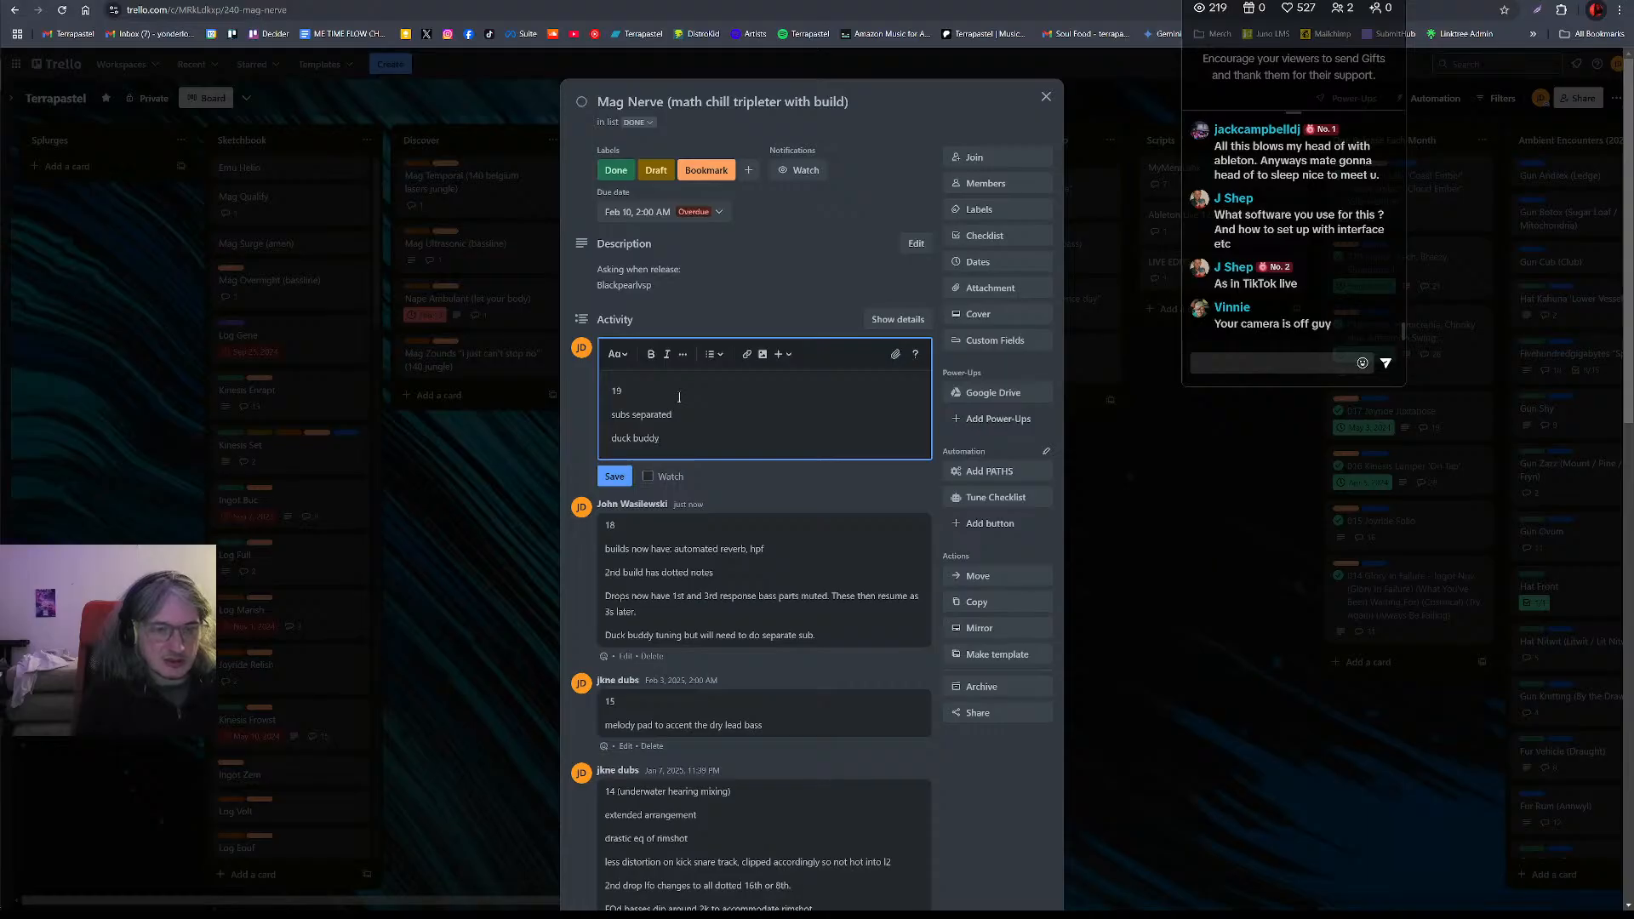
{"action": "type", "text": "'s tuned."}
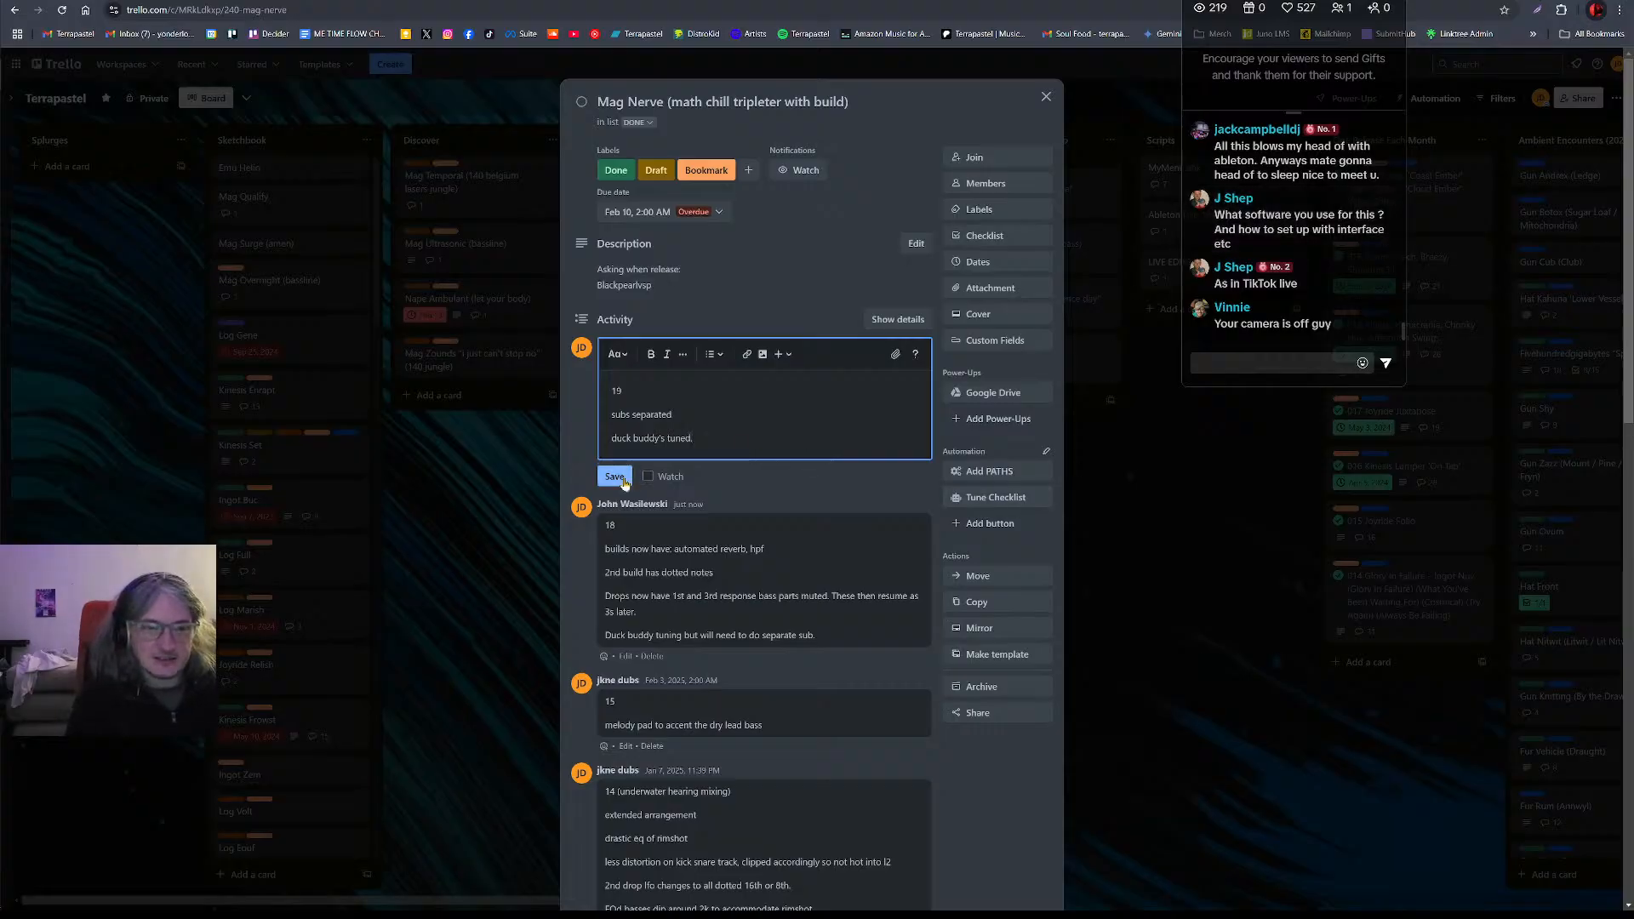
{"action": "left_click", "coordinate": [615, 477]}
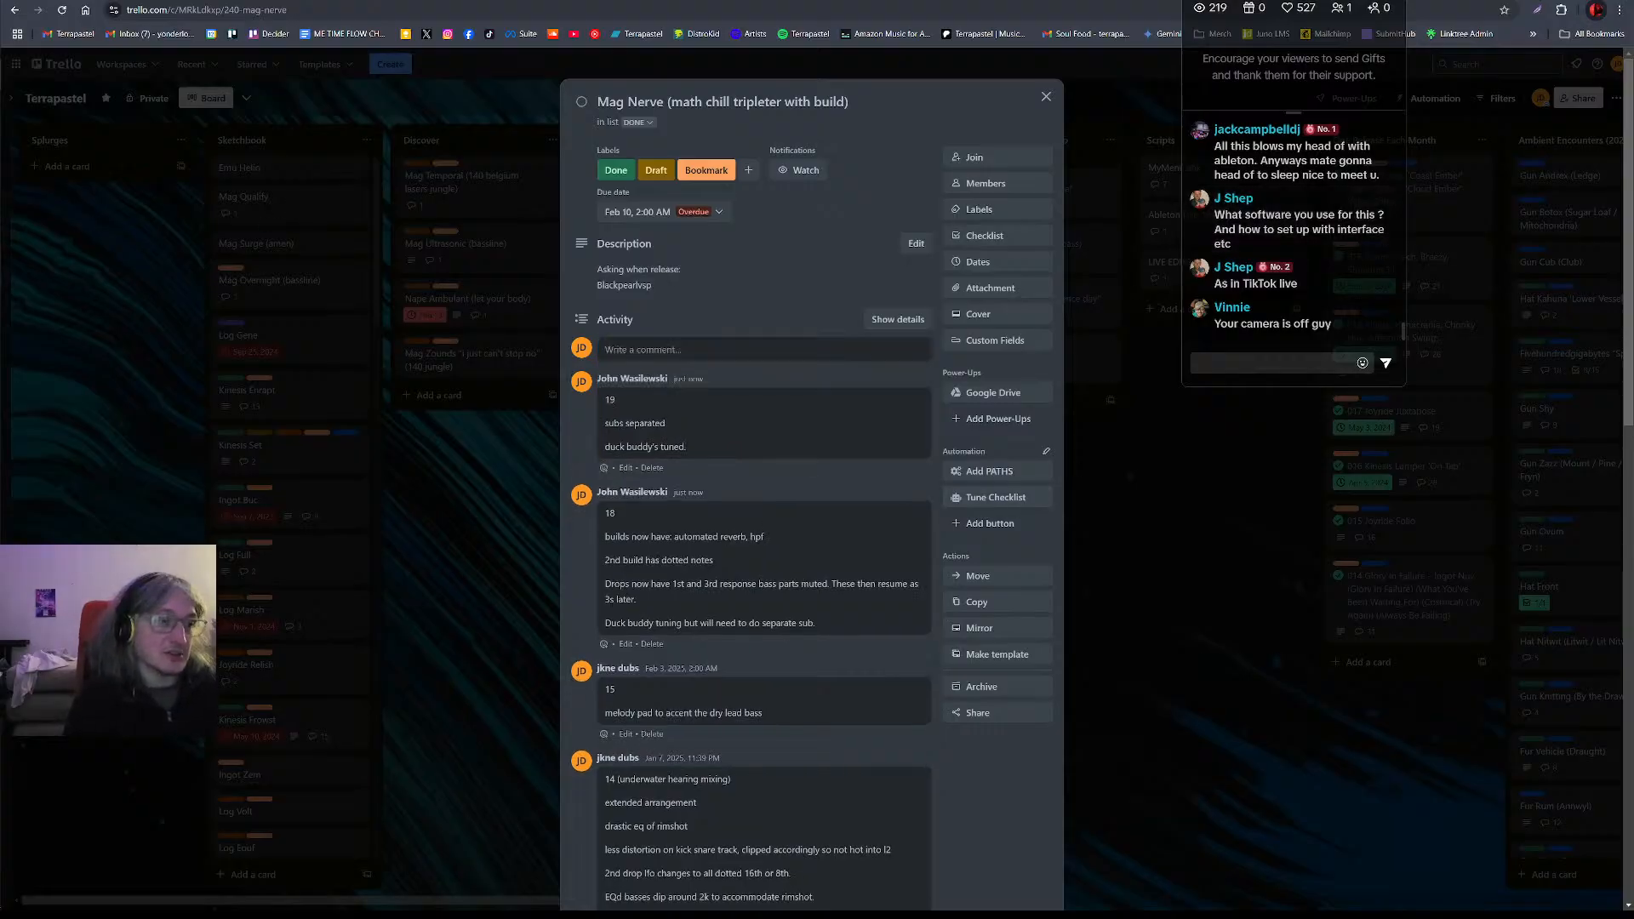
{"action": "key", "text": "alt+Tab"}
{"action": "key", "text": "space"}
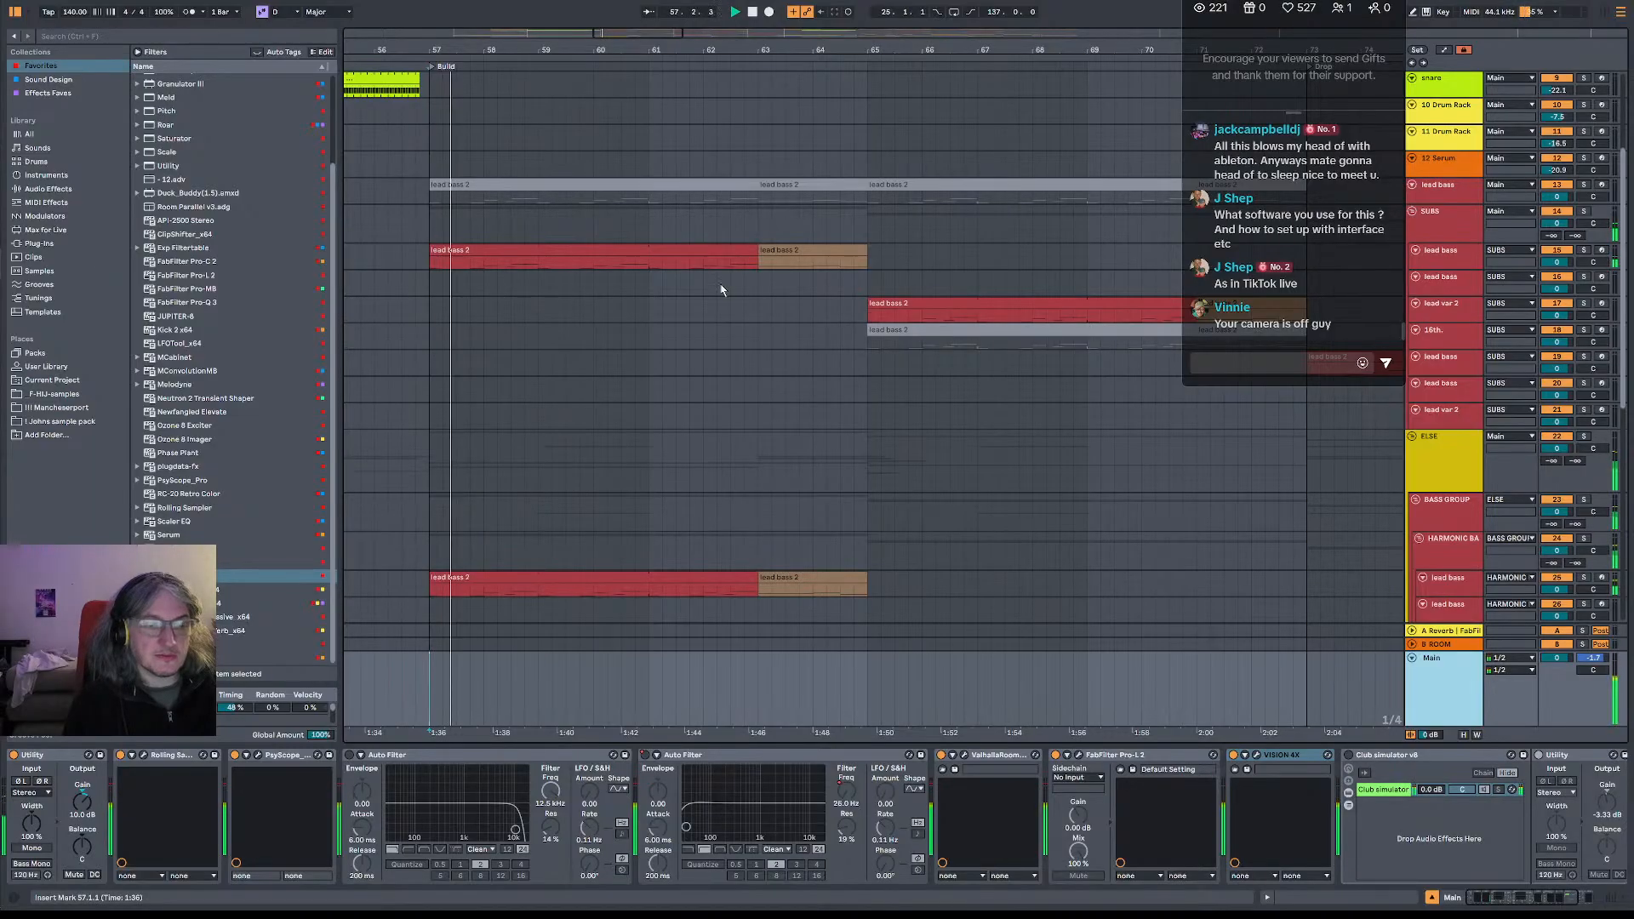
{"action": "left_click", "coordinate": [491, 215]}
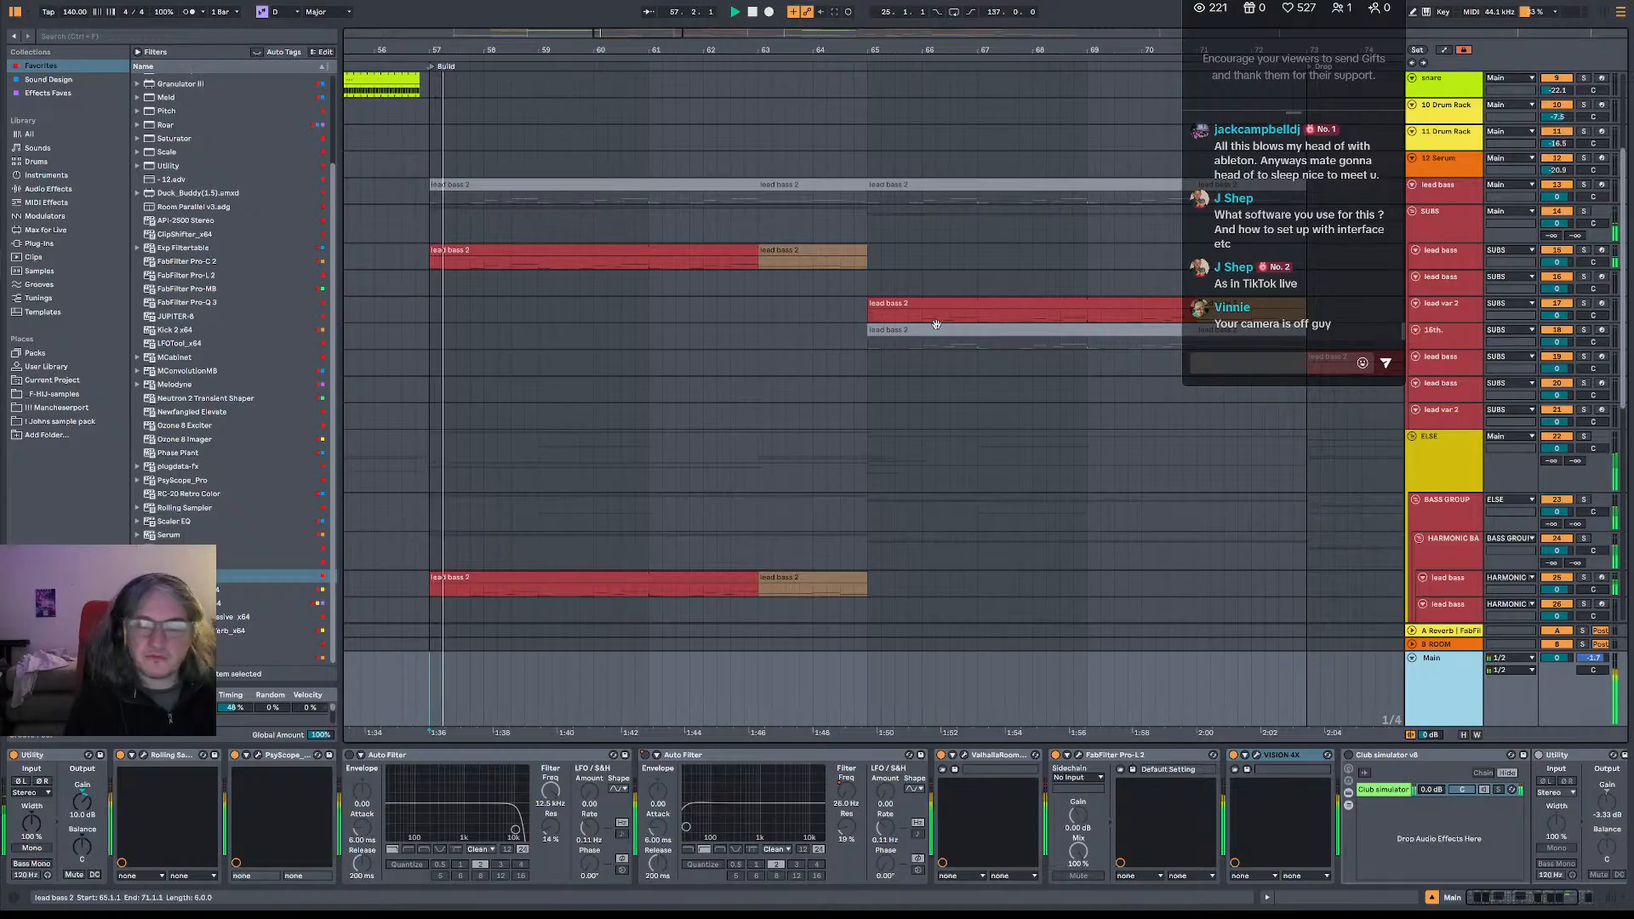
{"action": "left_click", "coordinate": [1465, 234]}
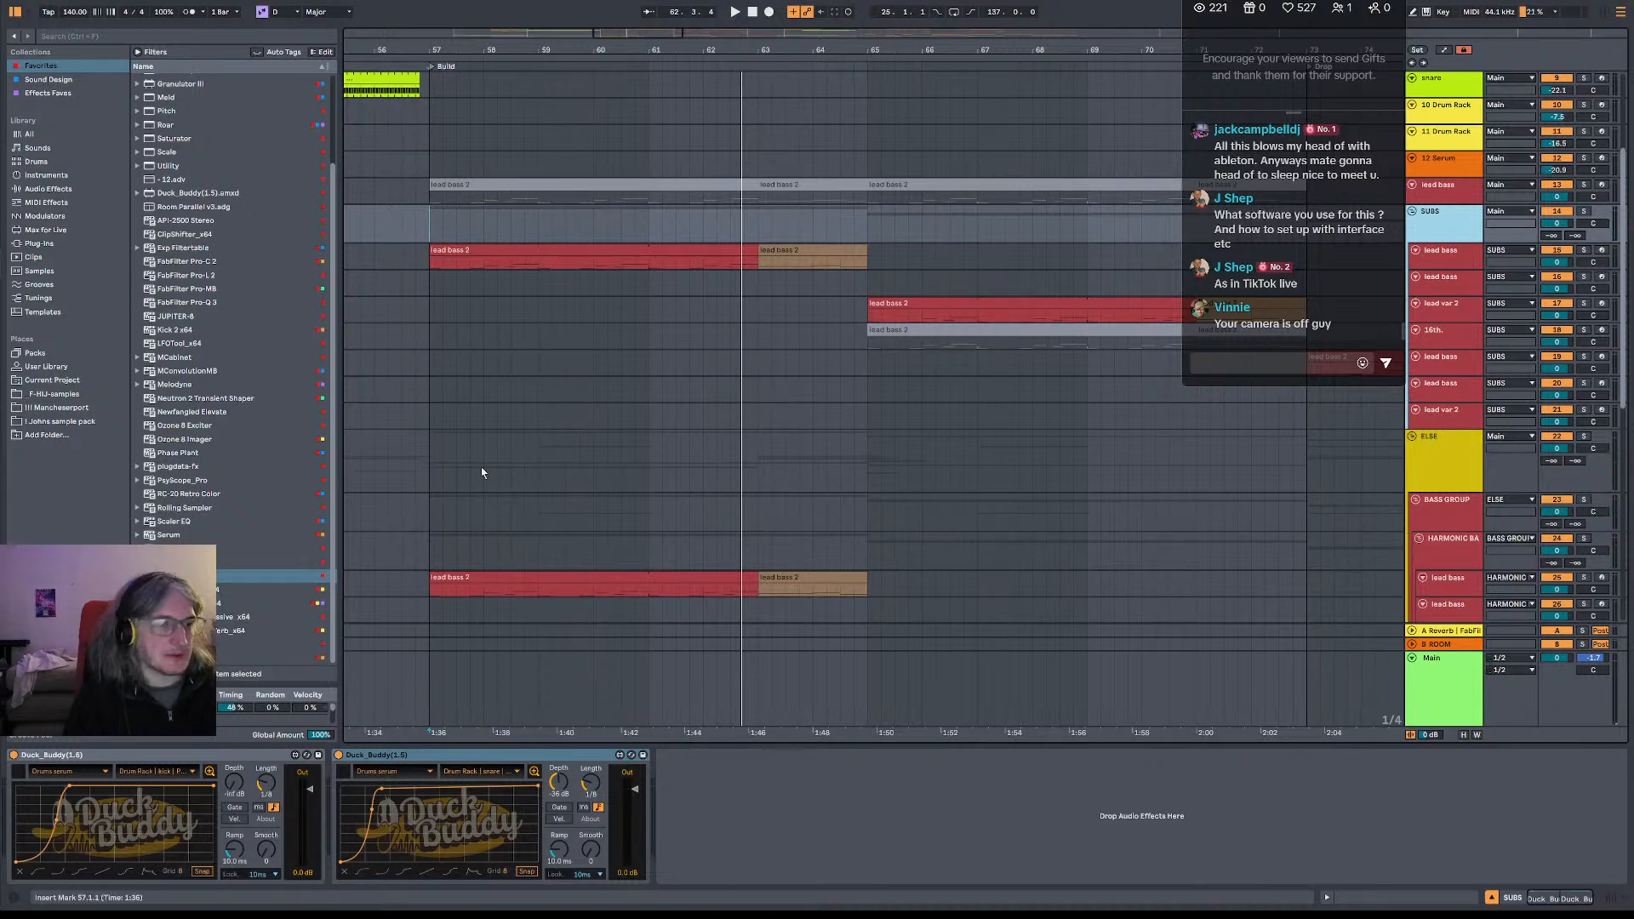
{"action": "left_click", "coordinate": [1451, 686]}
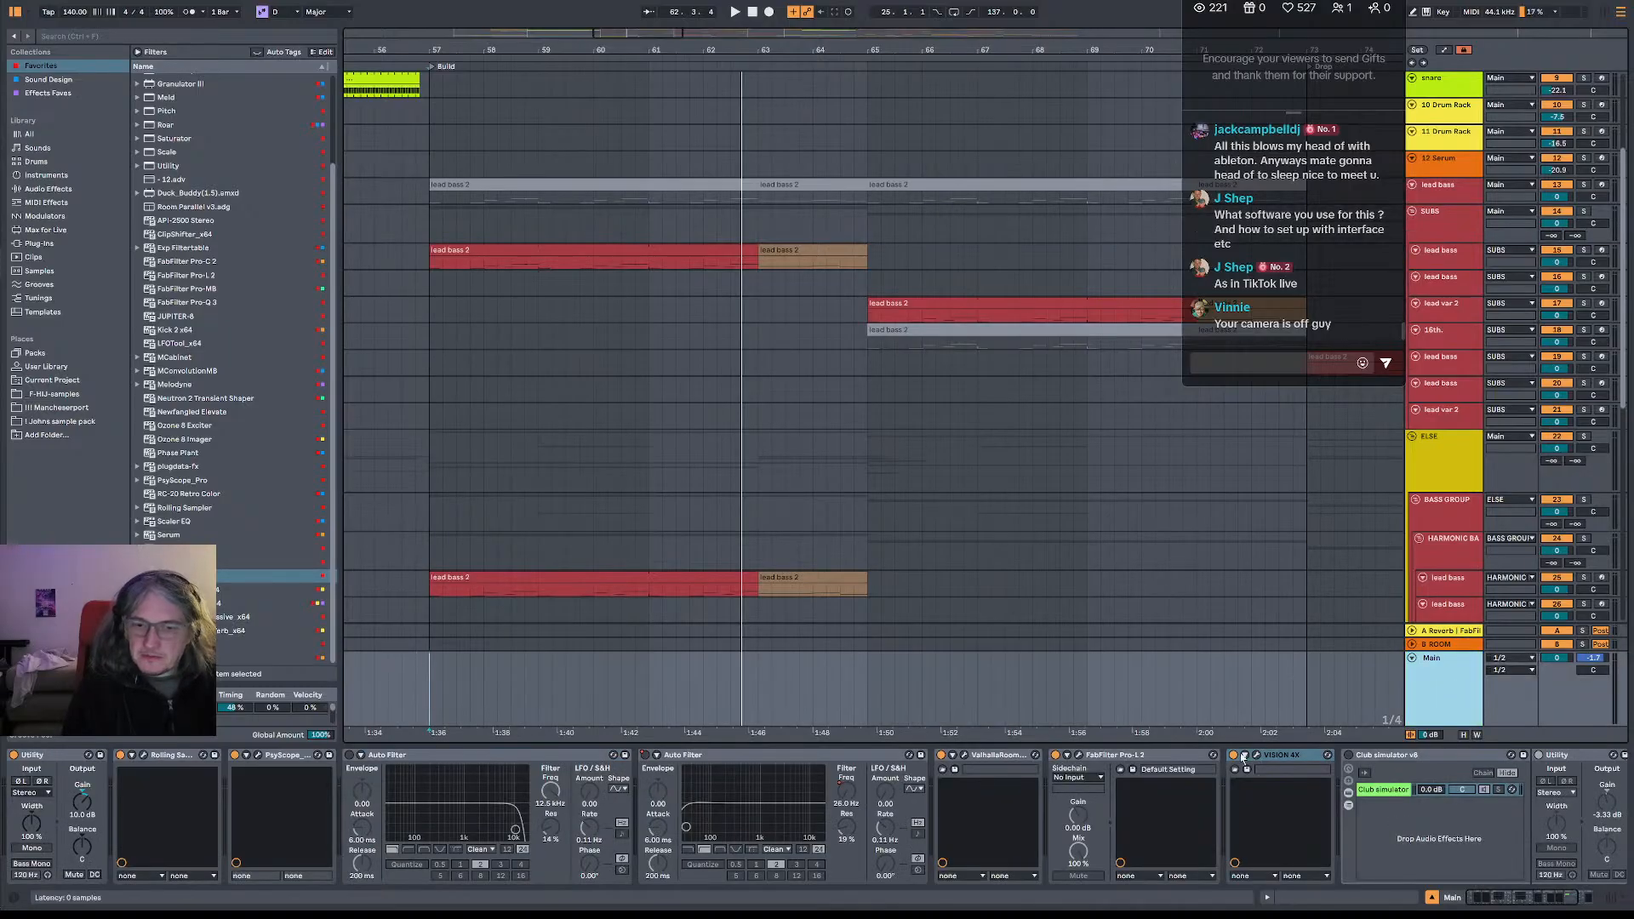
- Open the ClipShifter at the end of the Drums serum track's device chain and audition the build from bar 57
{"action": "scroll", "coordinate": [1436, 263], "scroll_direction": "up", "scroll_amount": 5}
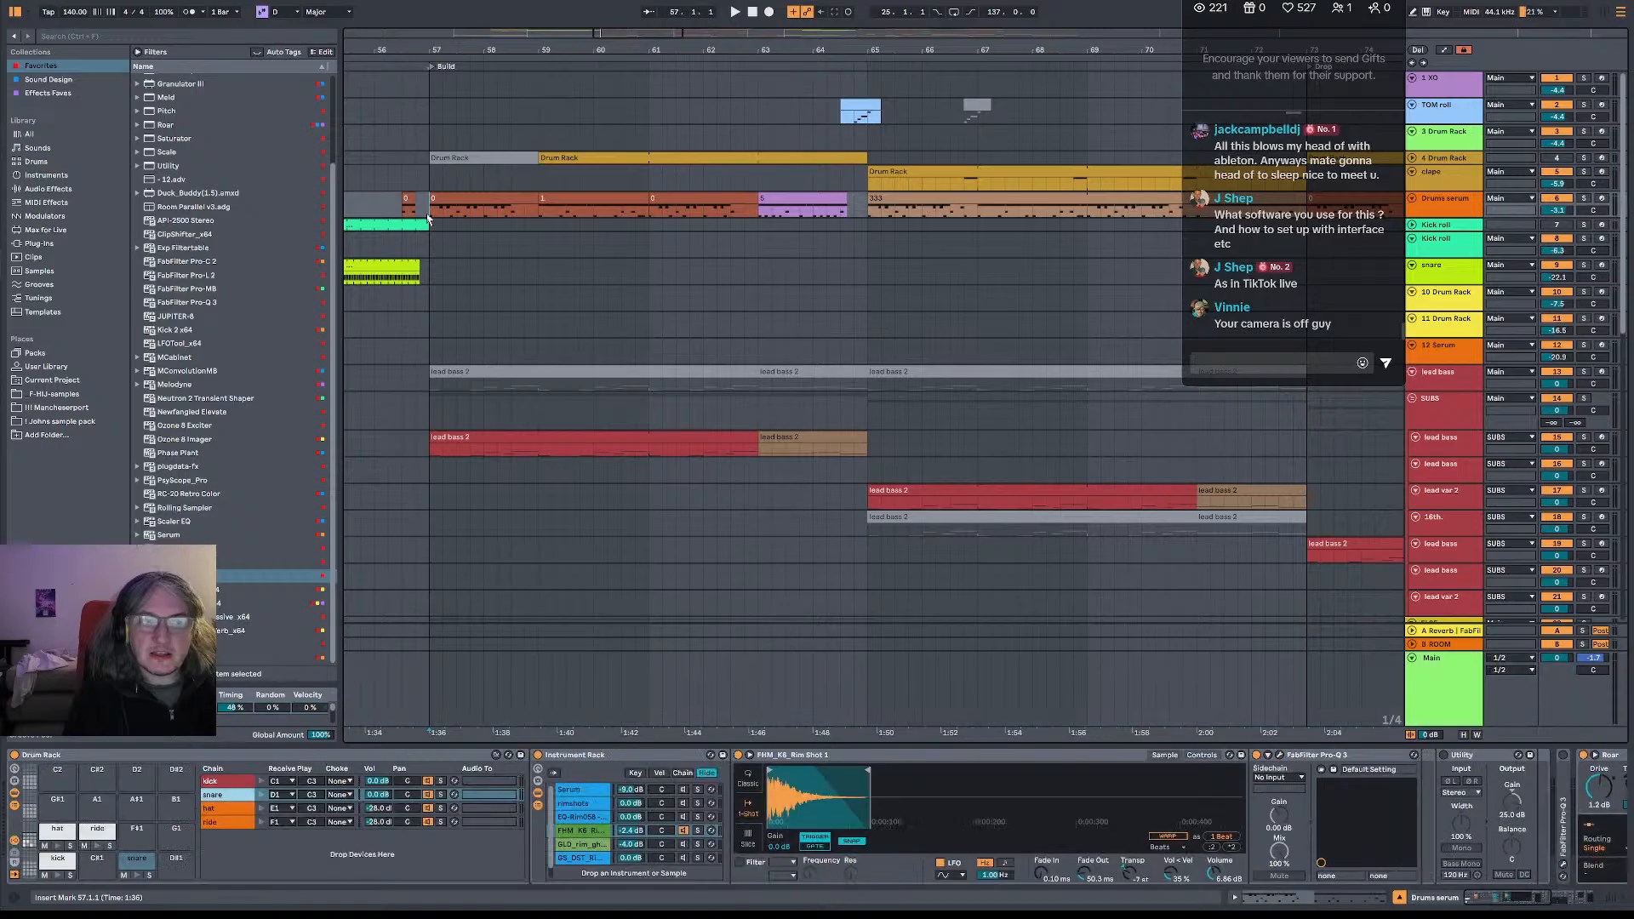
{"action": "left_click", "coordinate": [1470, 138]}
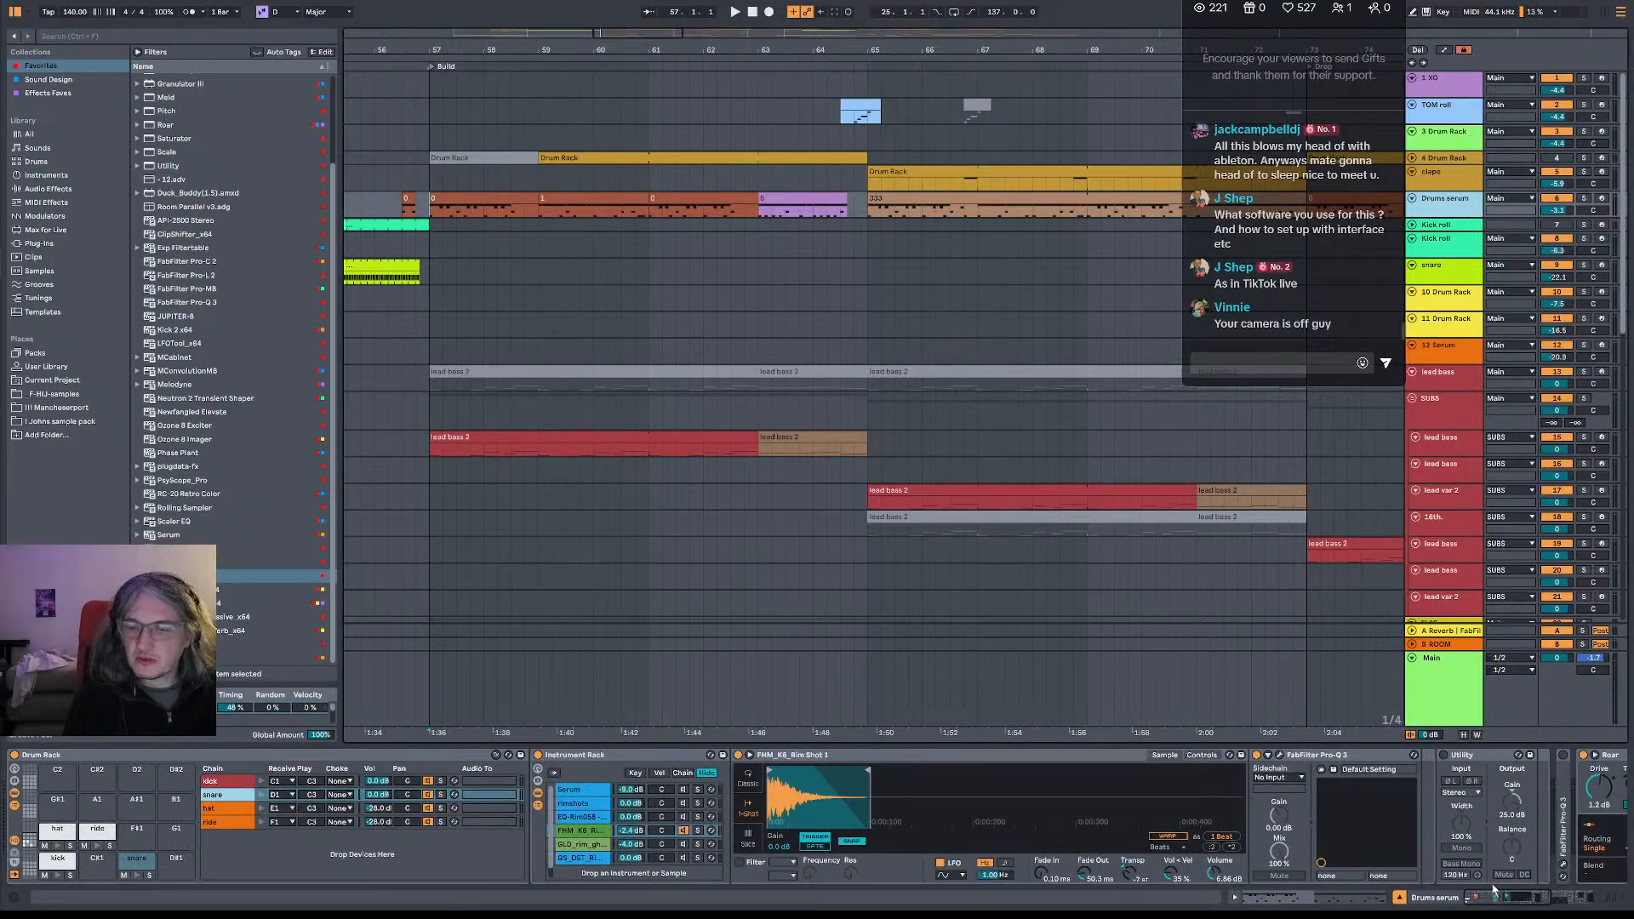
{"action": "left_click_drag", "start_coordinate": [1494, 890], "coordinate": [1626, 900]}
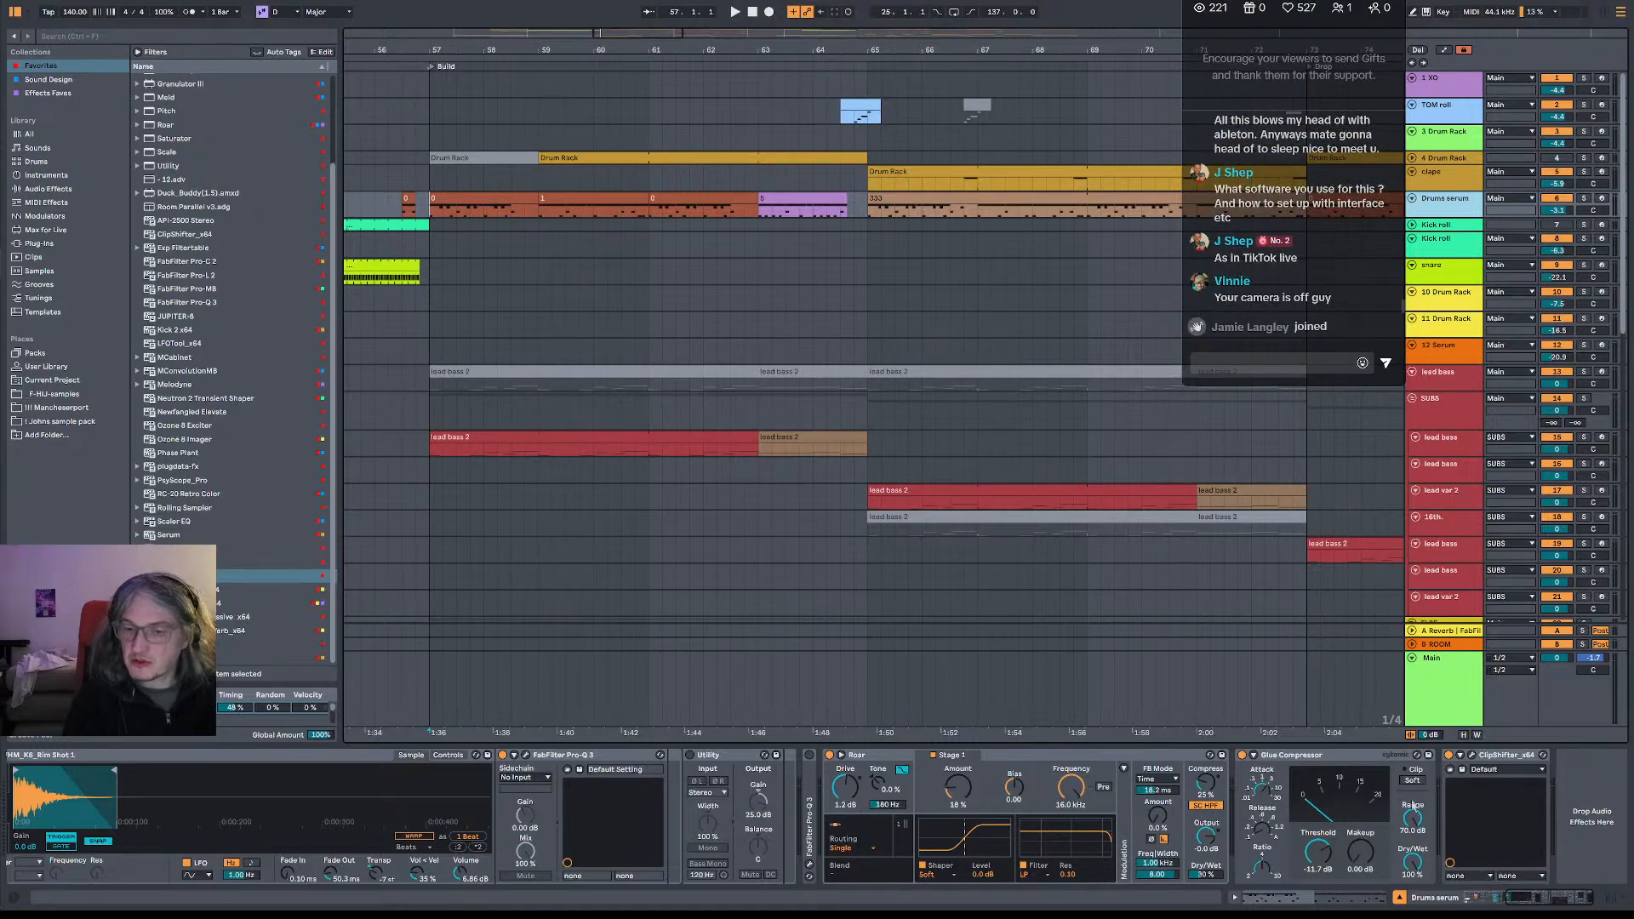
{"action": "left_click", "coordinate": [1480, 757]}
{"action": "left_click", "coordinate": [1472, 756]}
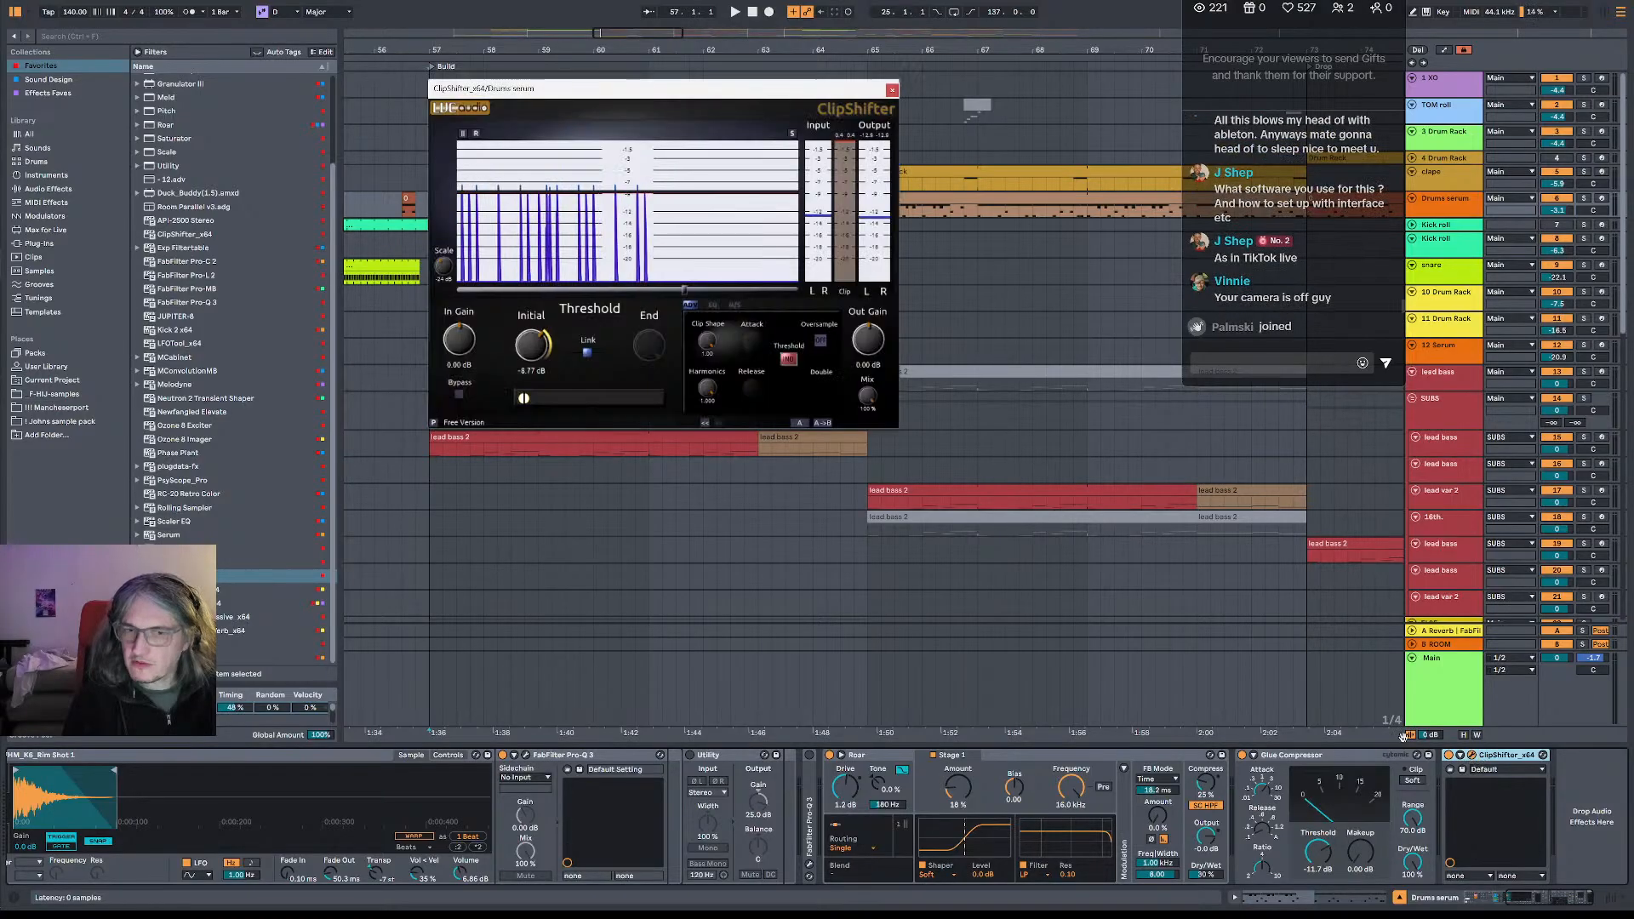
{"action": "key", "text": "space"}
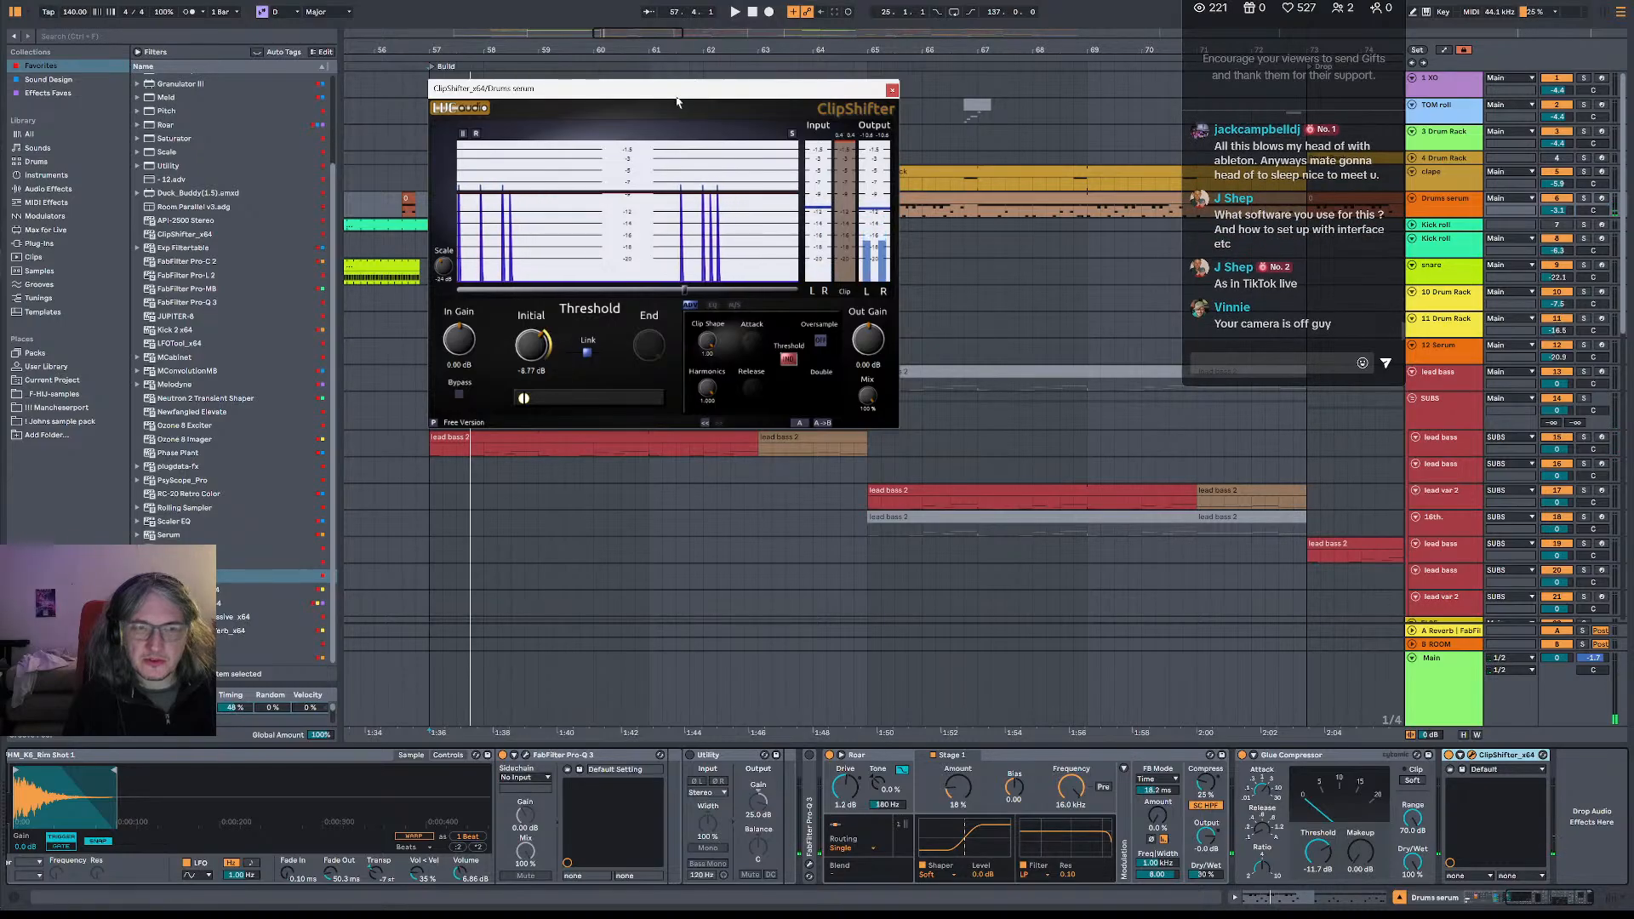
- Duplicate the Drums serum ClipShifter and set the copy's initial threshold to -10.12 dB while playing the build with Main's Pro-L 2 open
{"action": "left_click_drag", "start_coordinate": [1506, 756], "coordinate": [1582, 762]}
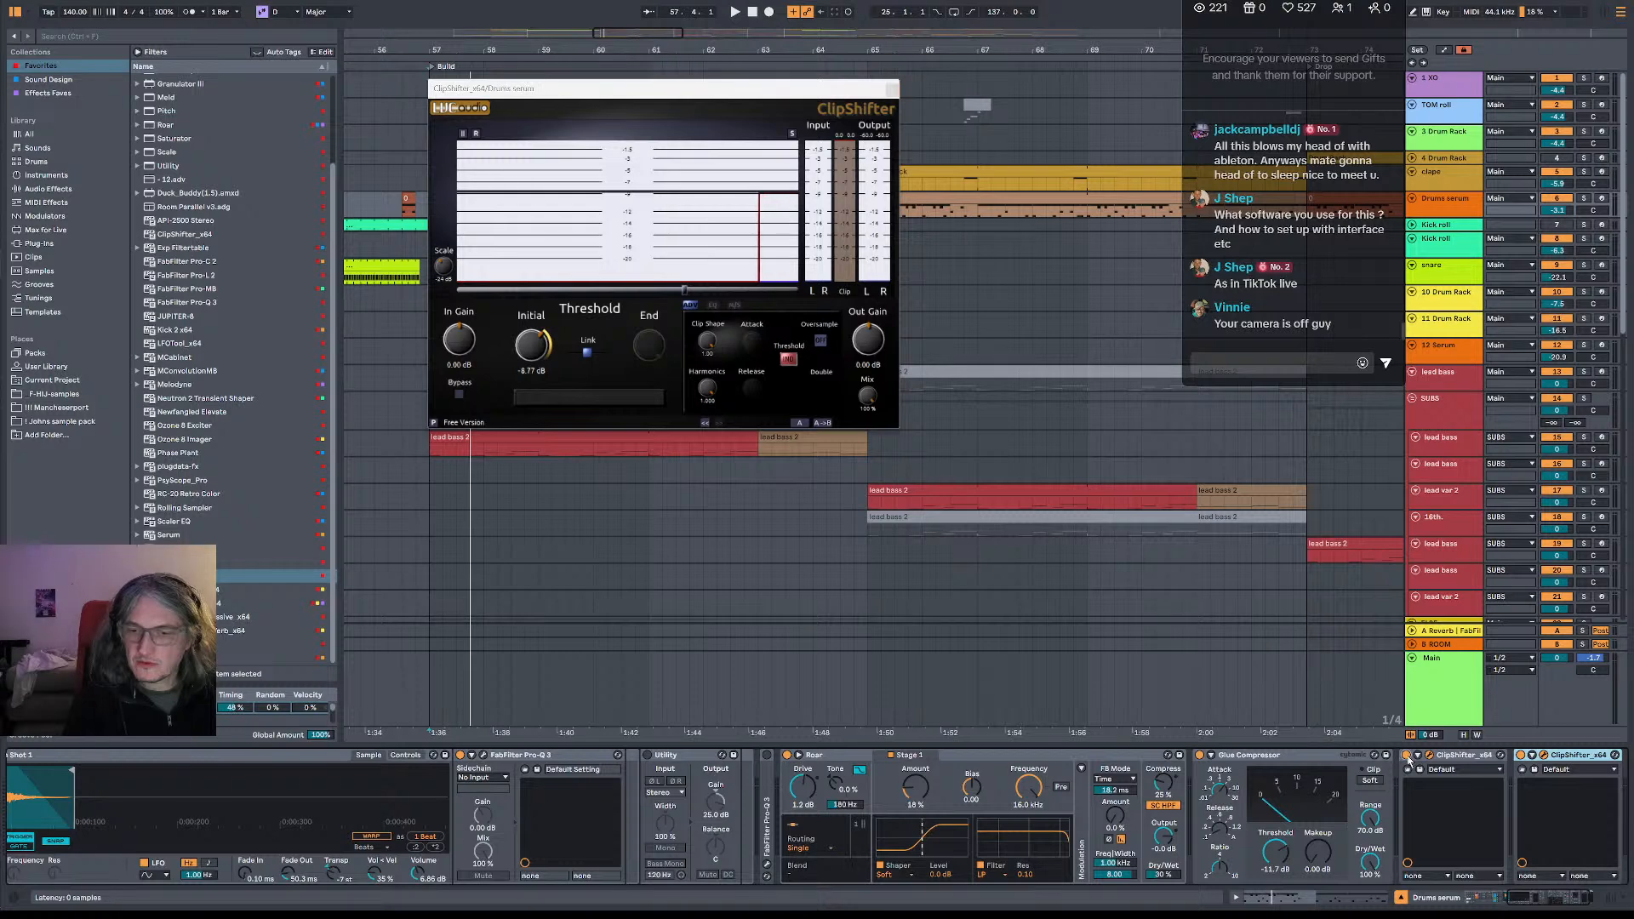
{"action": "left_click", "coordinate": [1444, 691]}
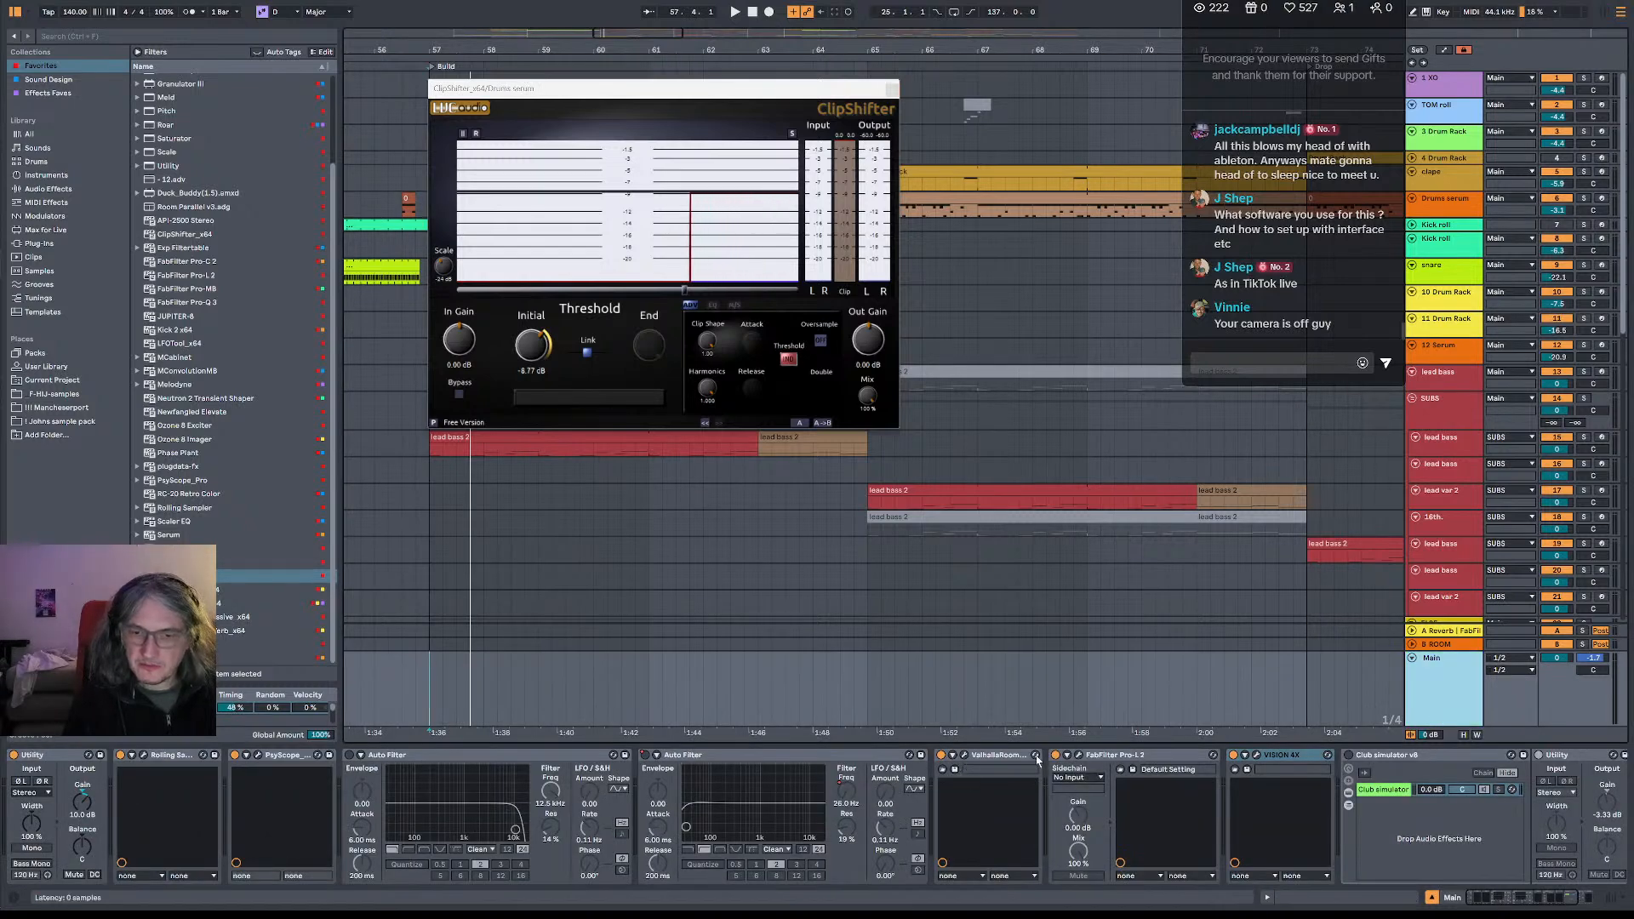
{"action": "left_click", "coordinate": [1080, 755]}
{"action": "key", "text": "space"}
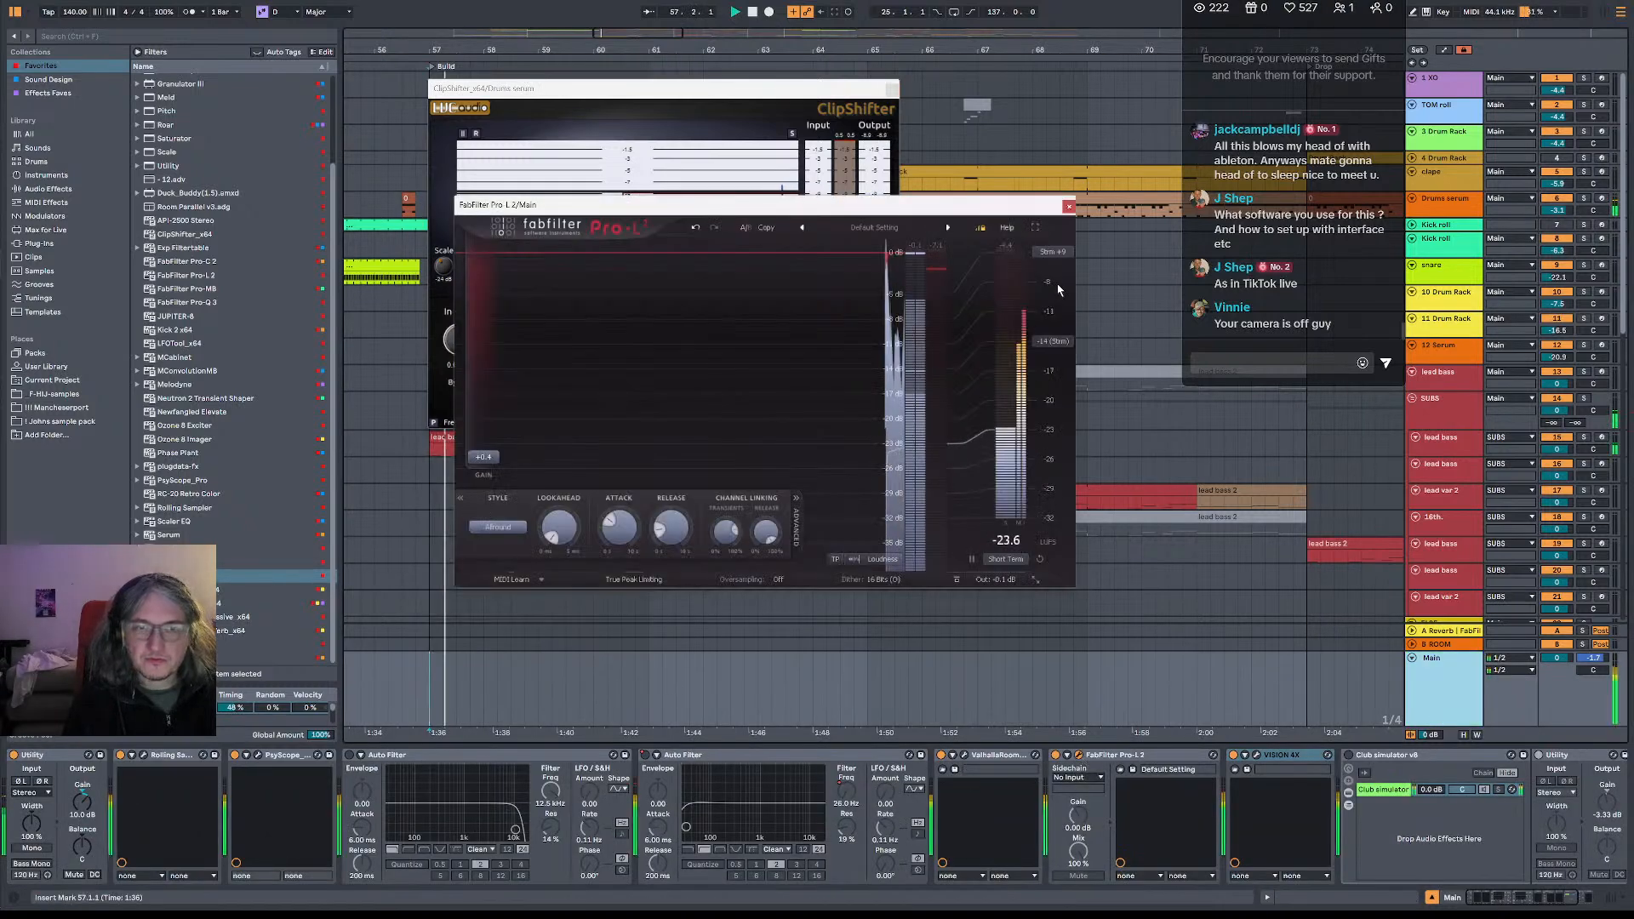
{"action": "left_click", "coordinate": [851, 113]}
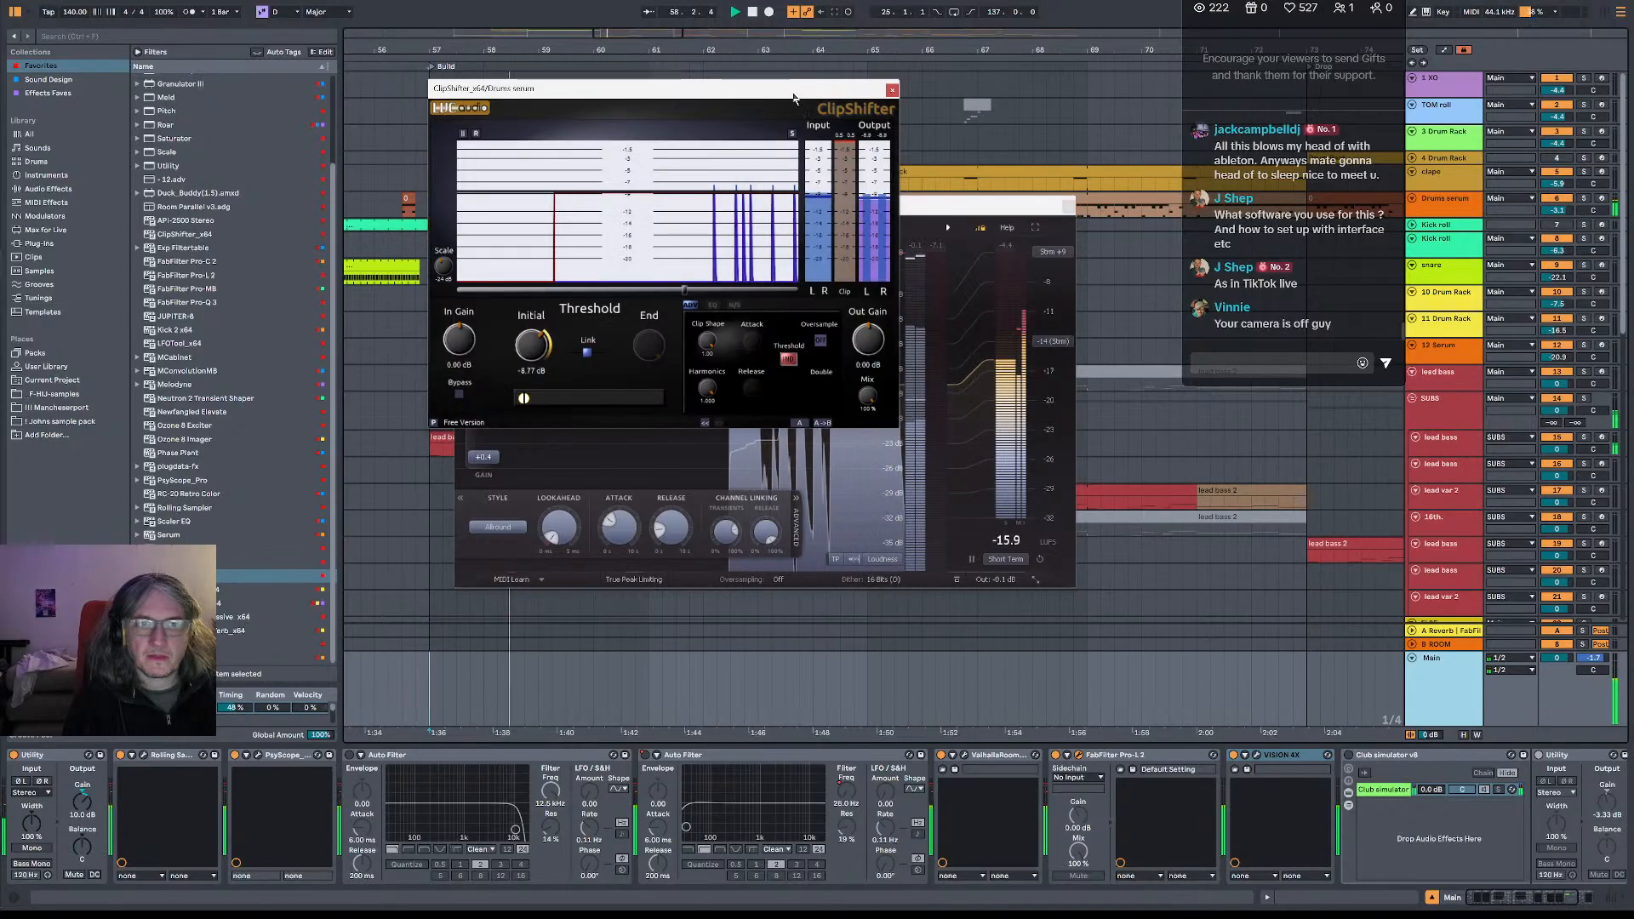
{"action": "left_click_drag", "start_coordinate": [851, 89], "coordinate": [547, 102]}
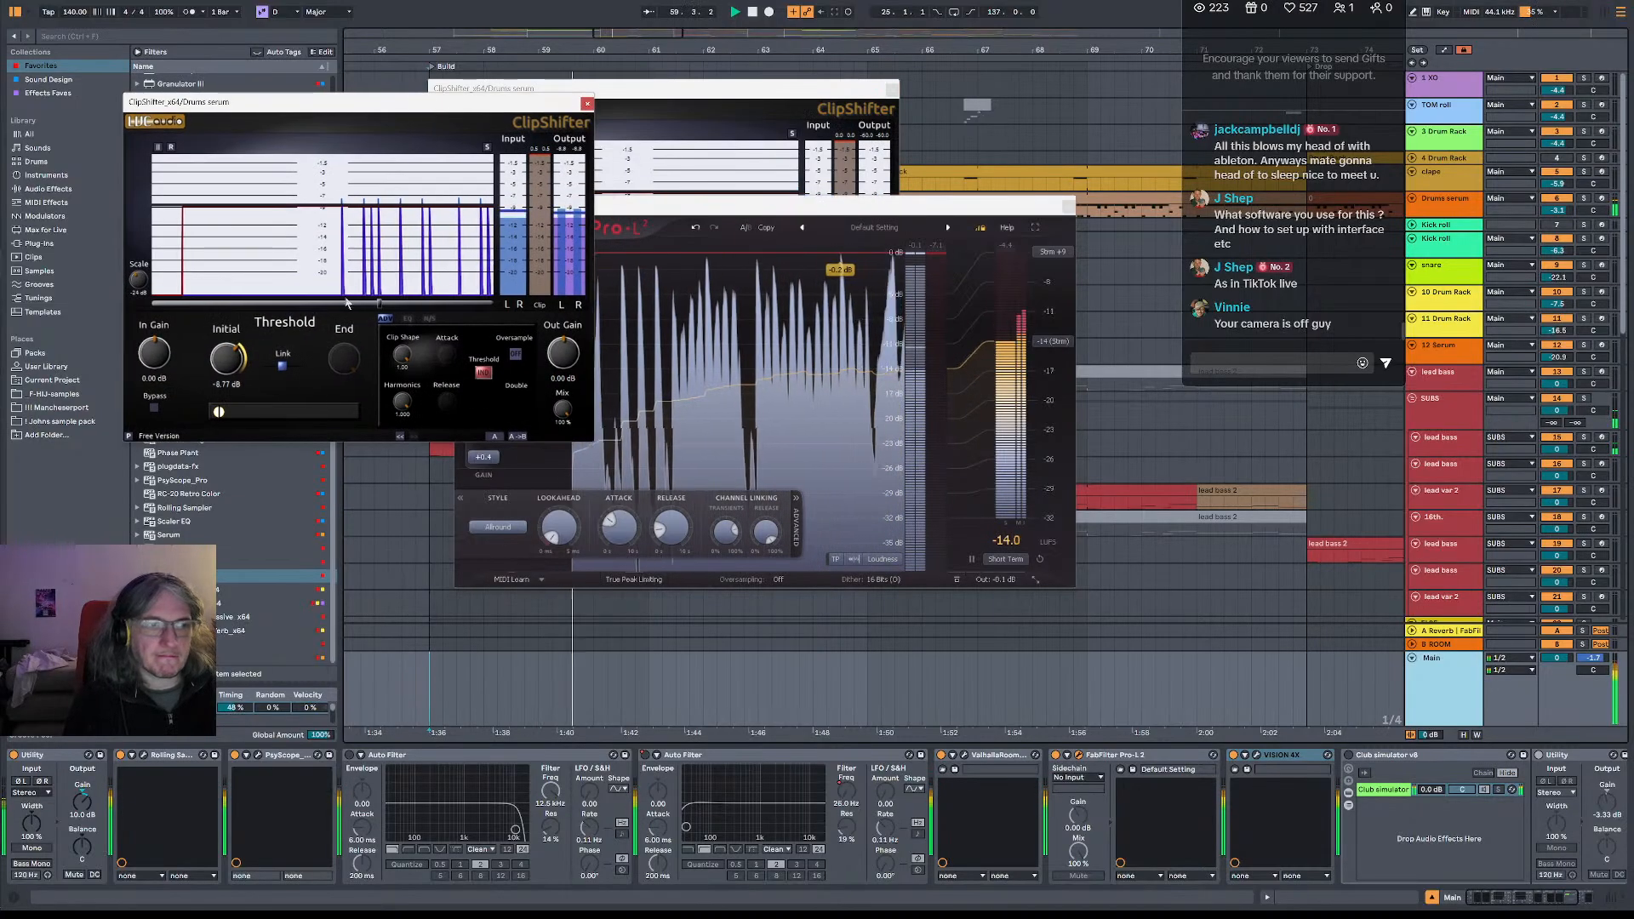
{"action": "left_click_drag", "start_coordinate": [227, 359], "coordinate": [230, 379]}
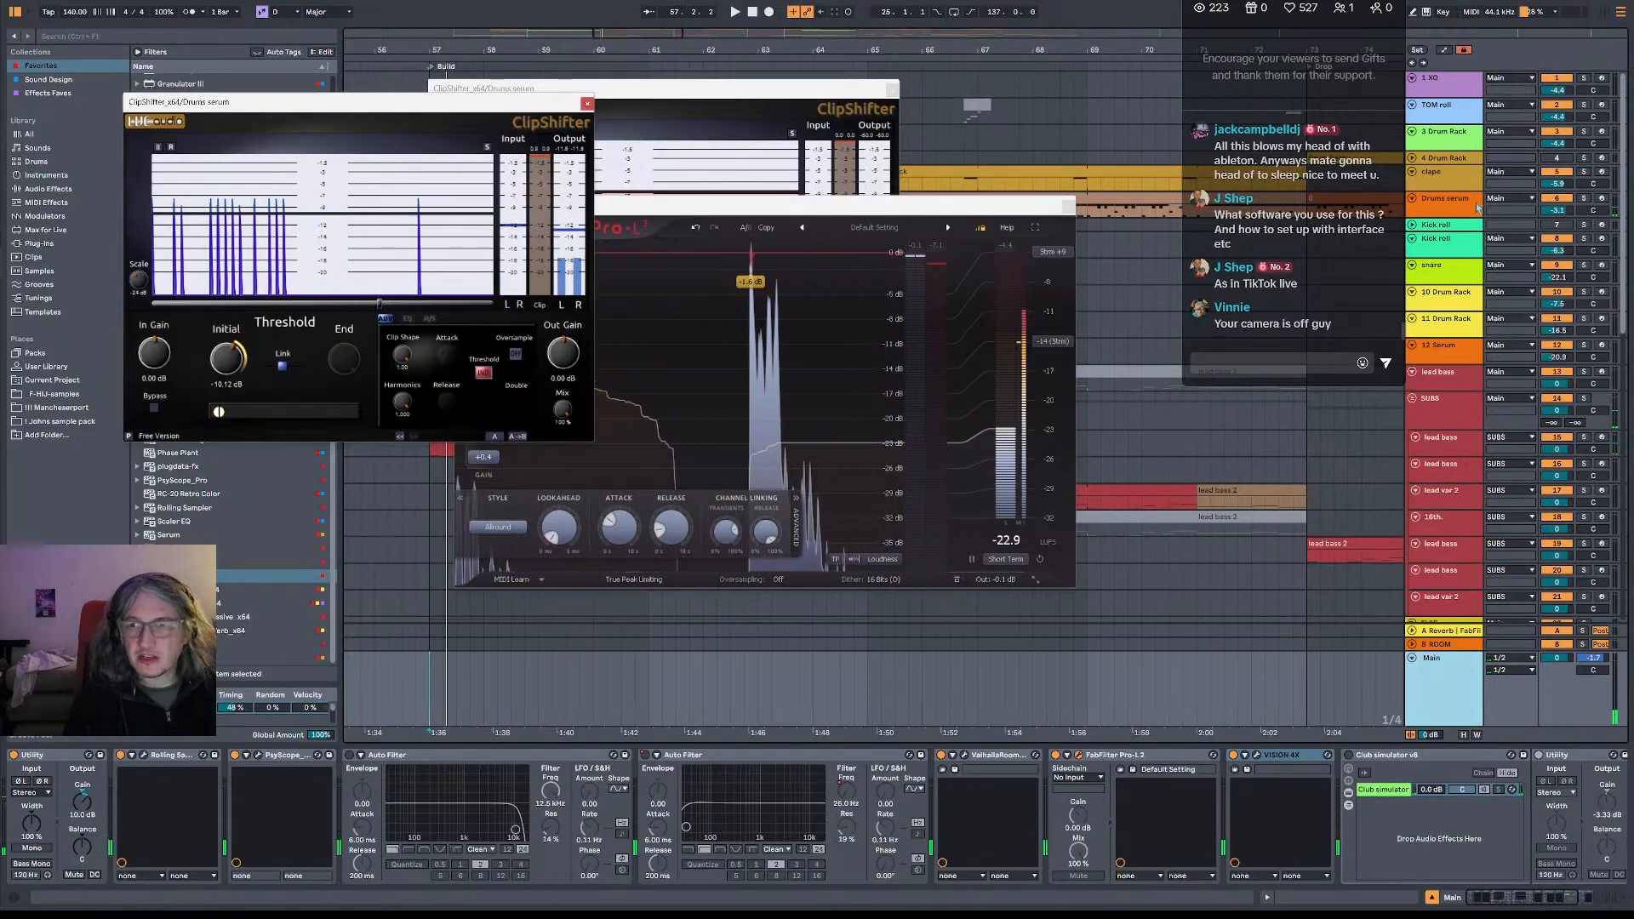
- Solo the Drums serum track, audition it, and close both ClipShifter windows
{"action": "left_click", "coordinate": [1583, 199]}
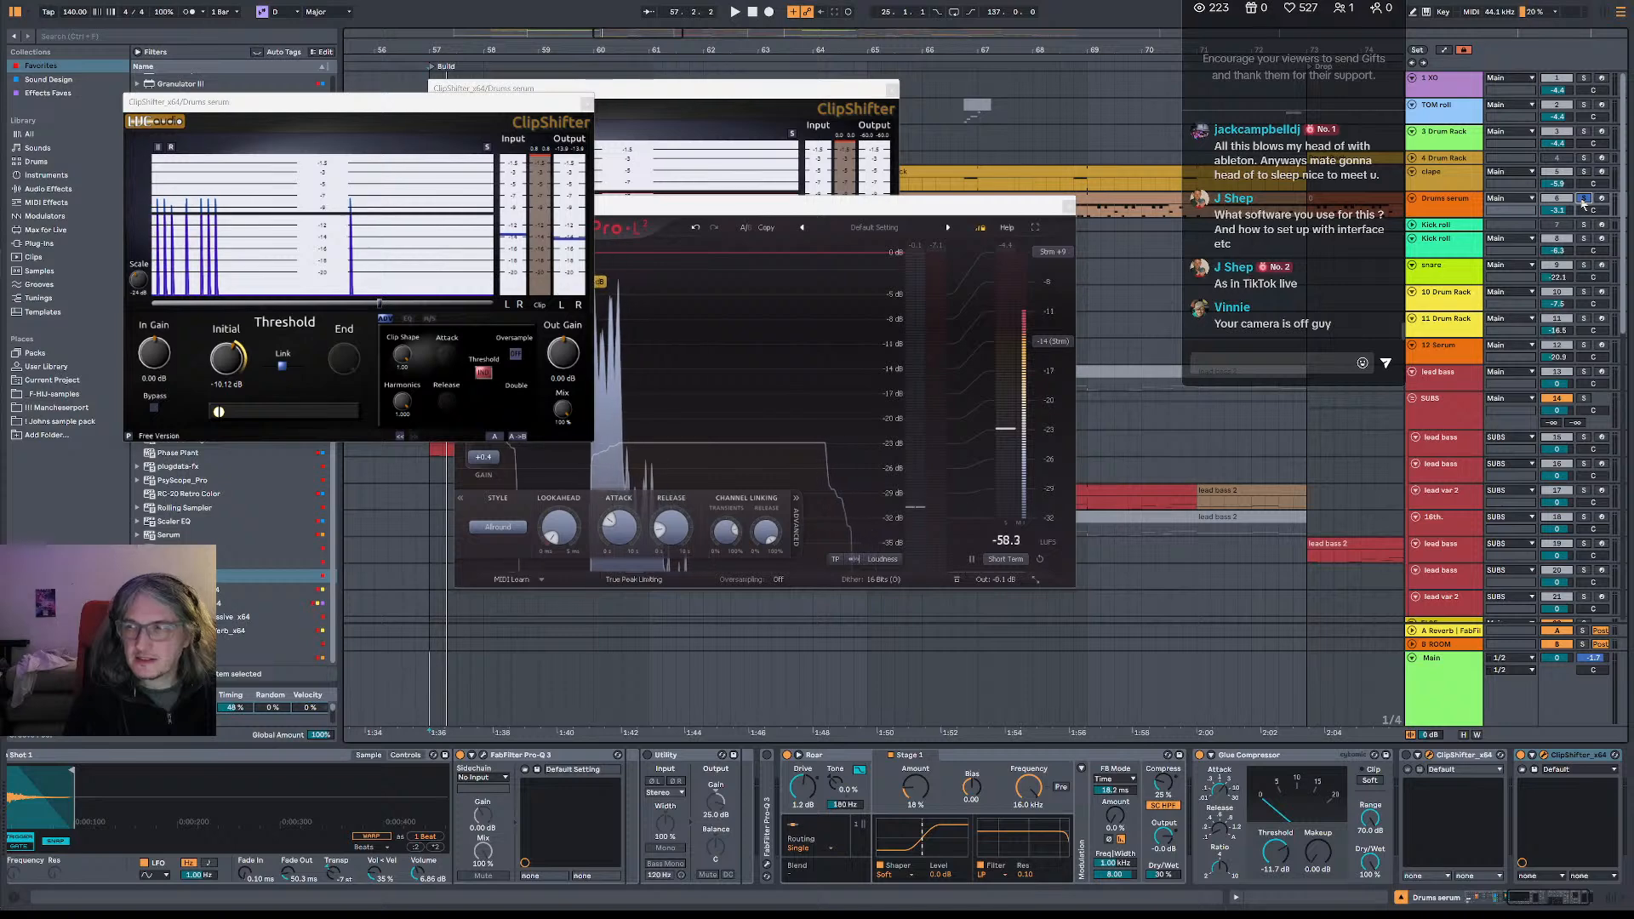
{"action": "key", "text": "space"}
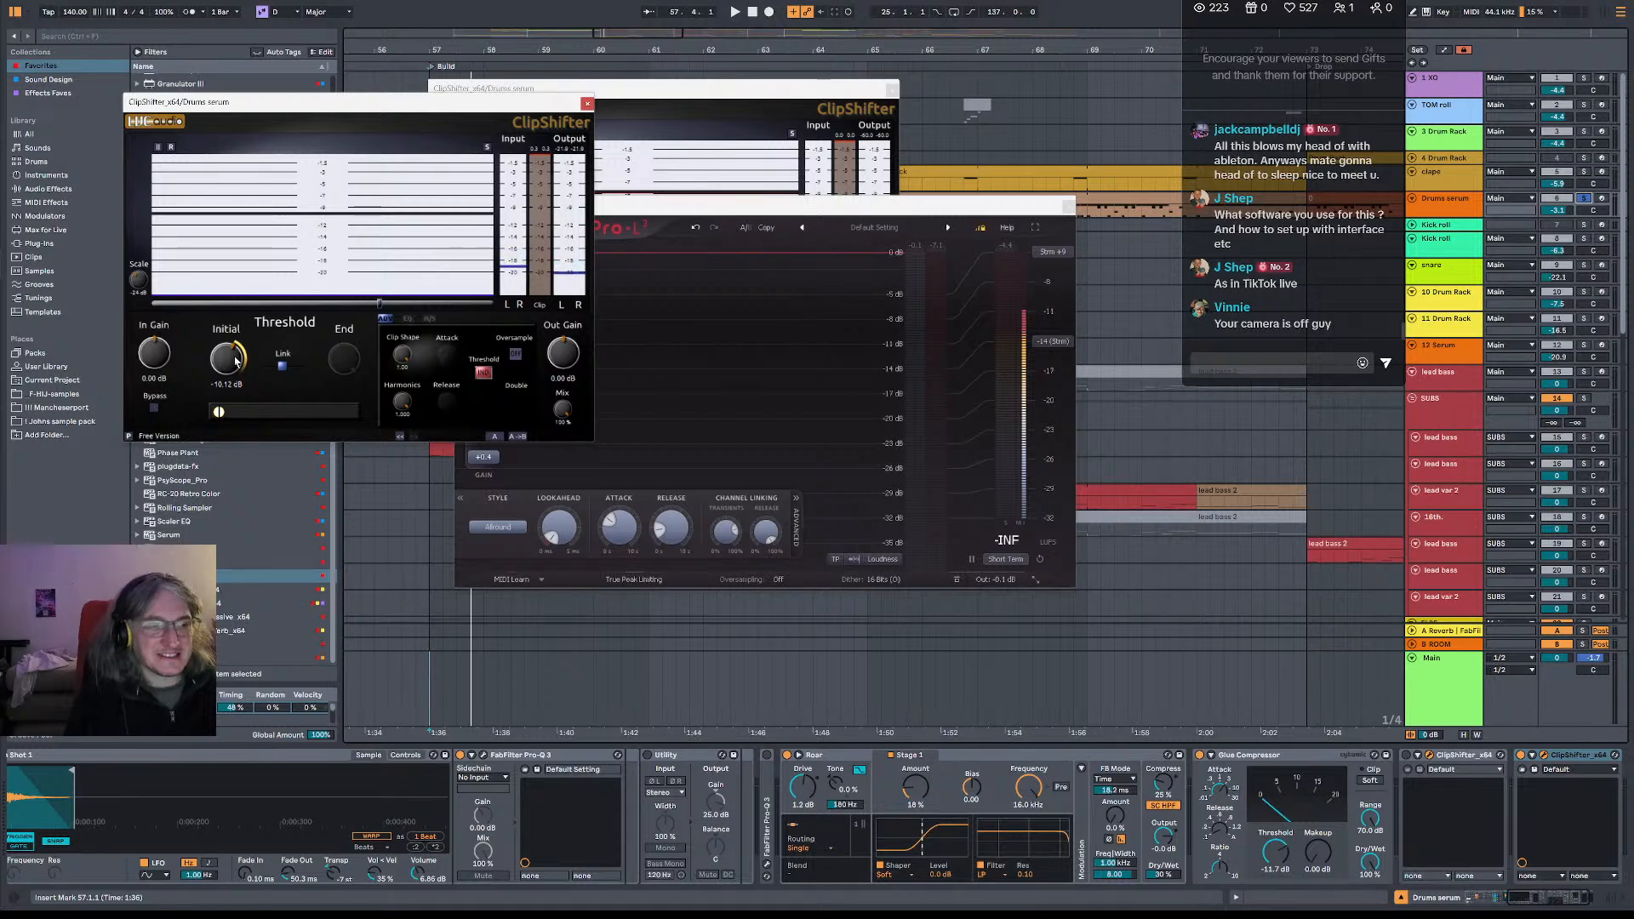
{"action": "left_click", "coordinate": [587, 103]}
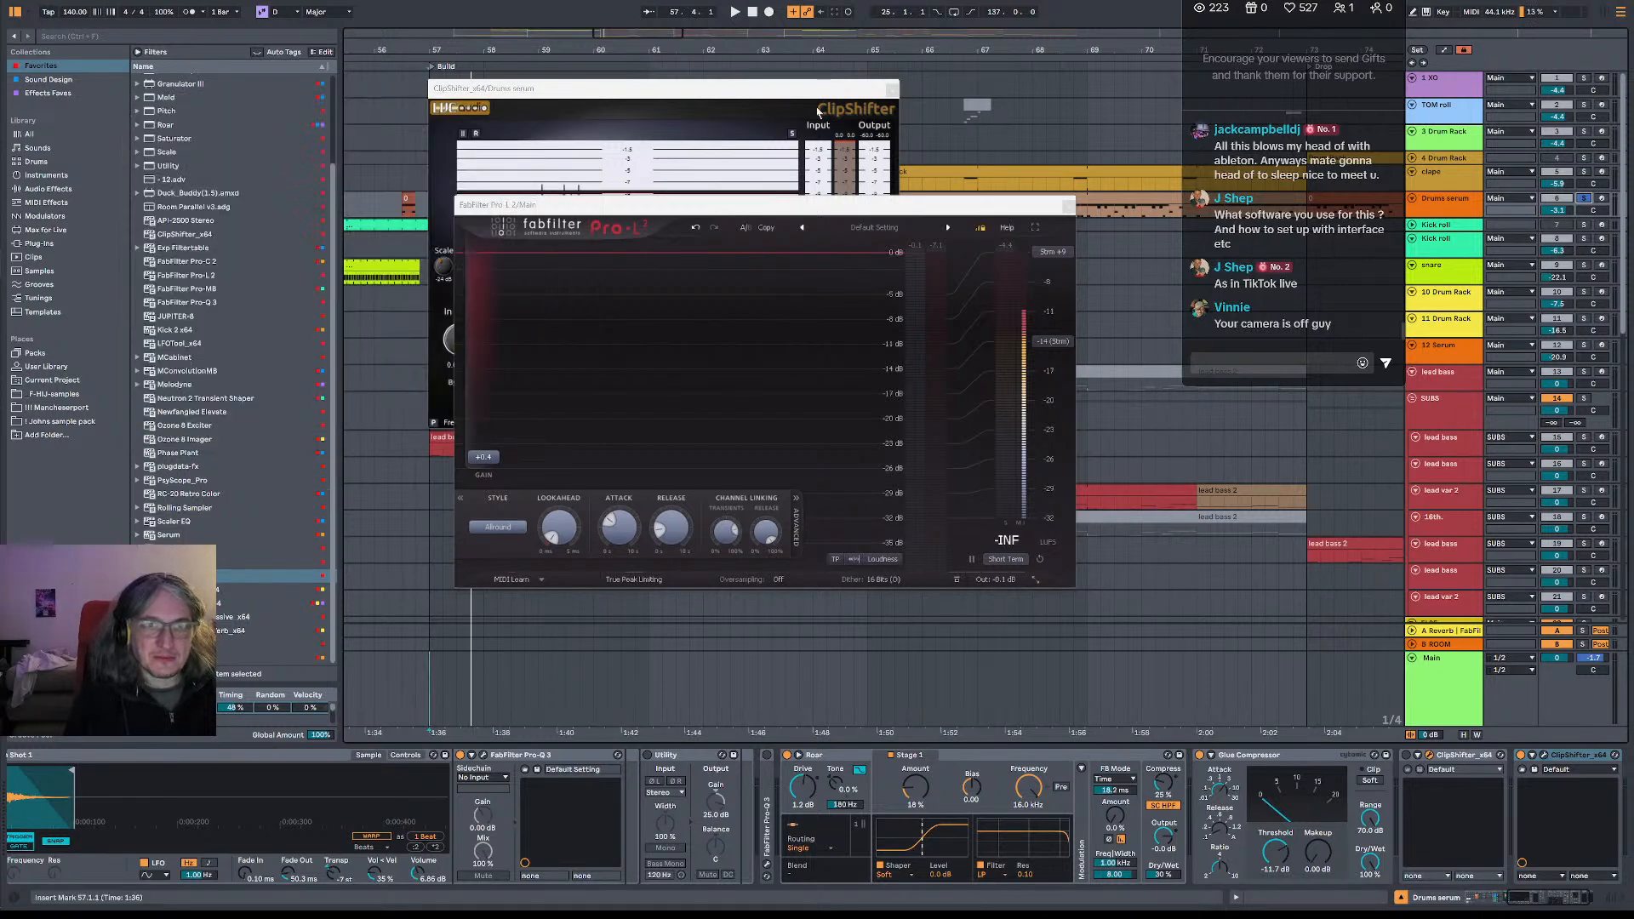
{"action": "left_click", "coordinate": [891, 90]}
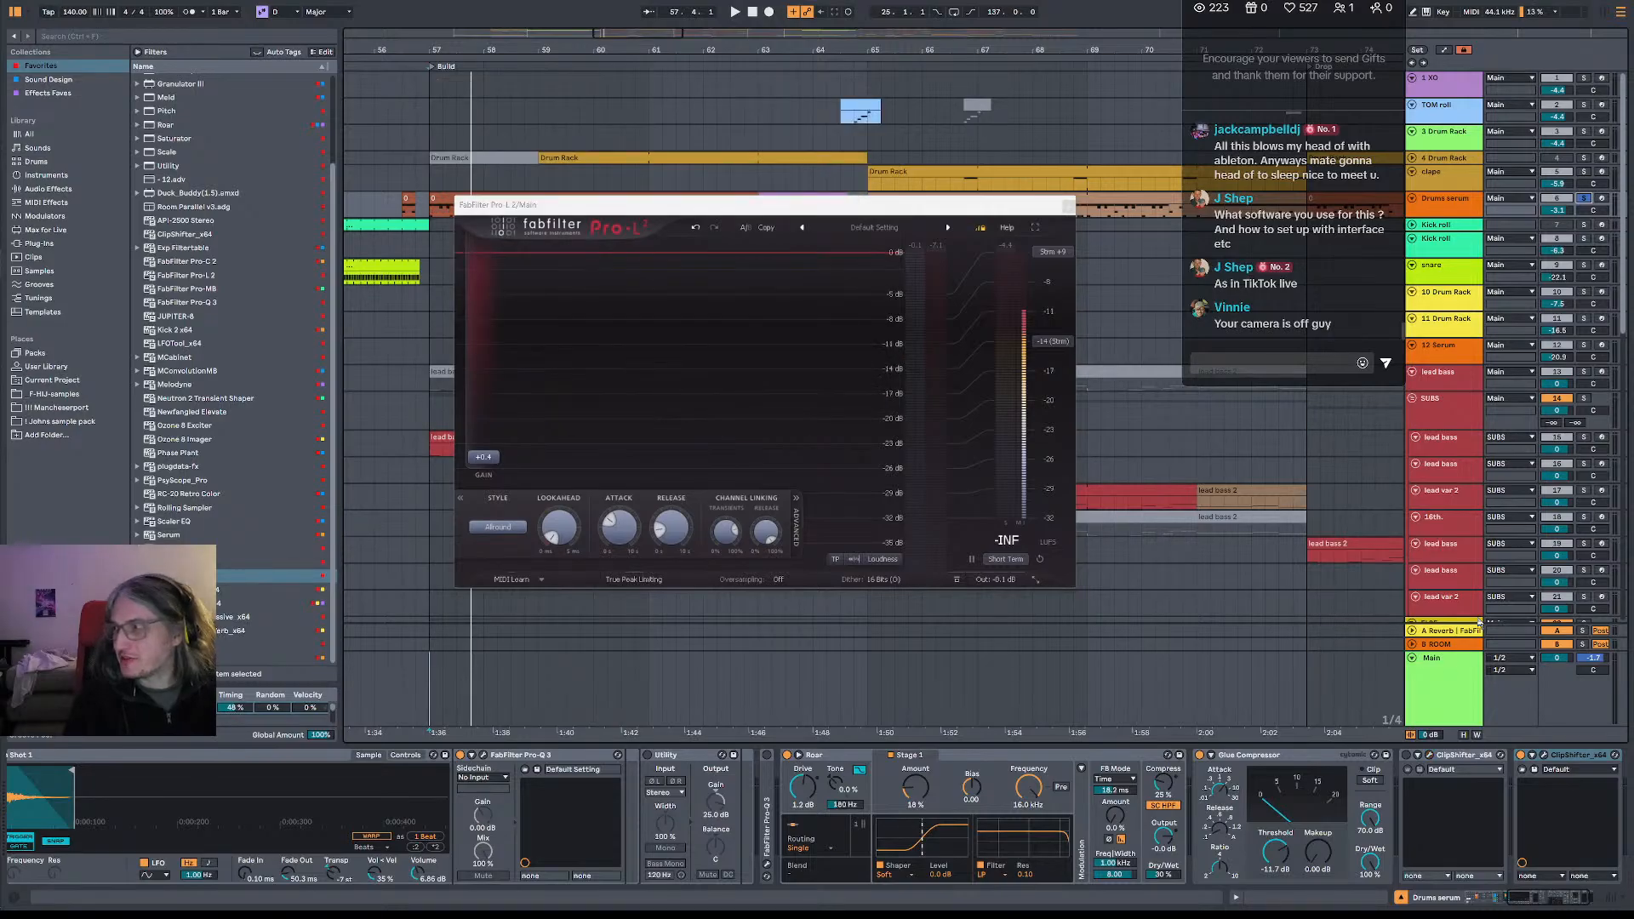
- Turn off the duplicated ClipShifter, re-enable the original one, and check its clipping on the soloed drums
{"action": "left_click", "coordinate": [1521, 756]}
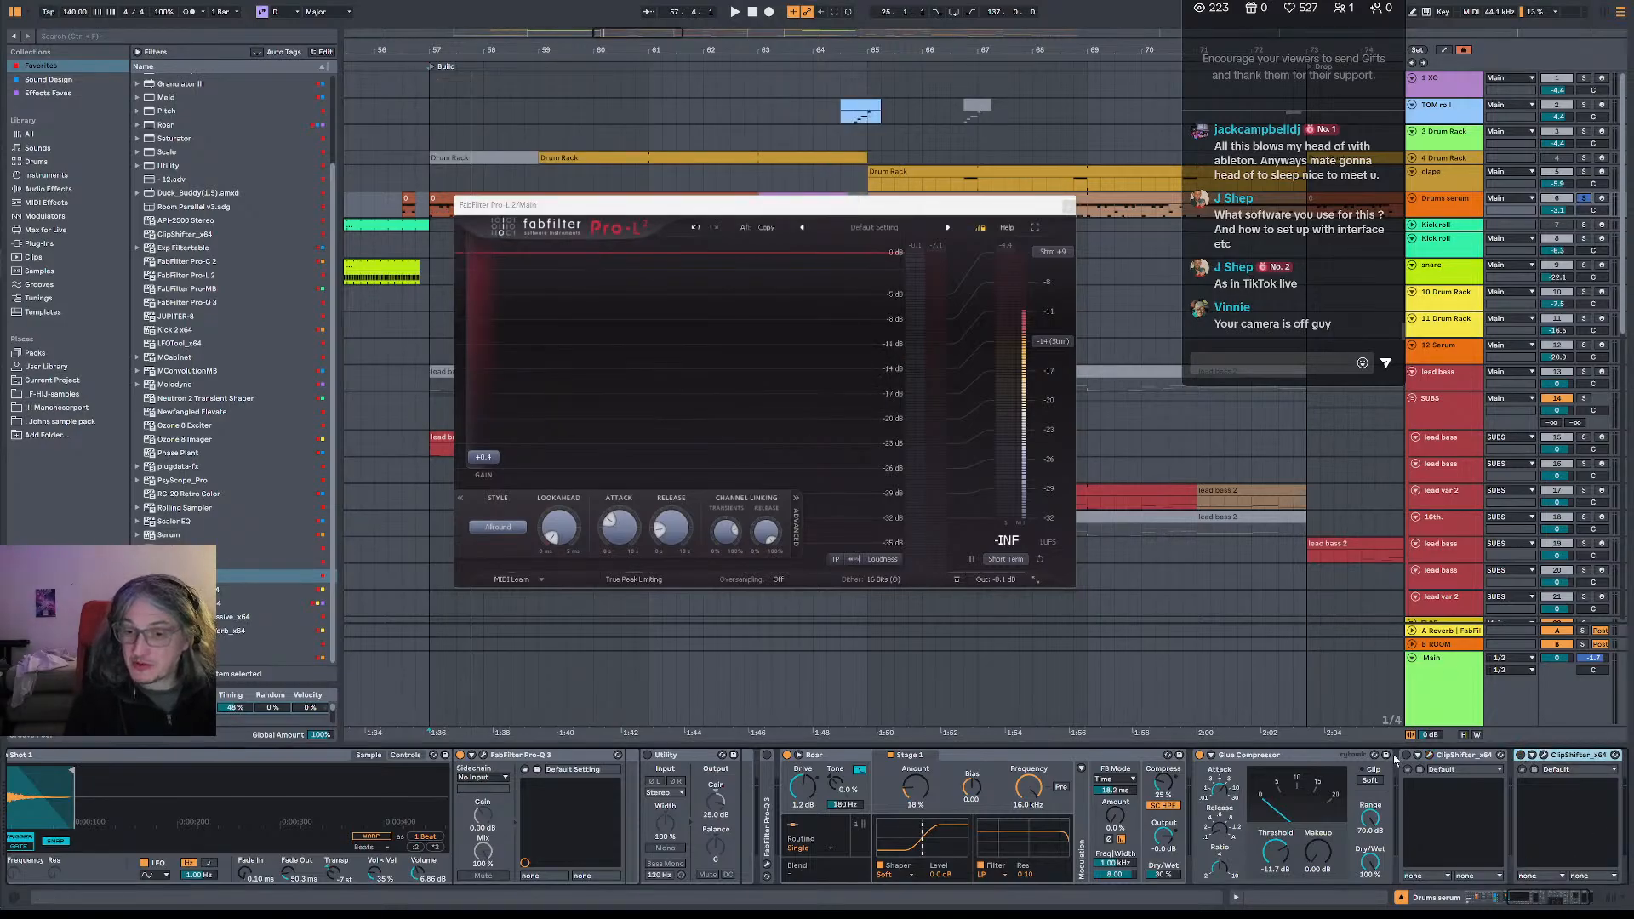
{"action": "left_click", "coordinate": [1408, 757]}
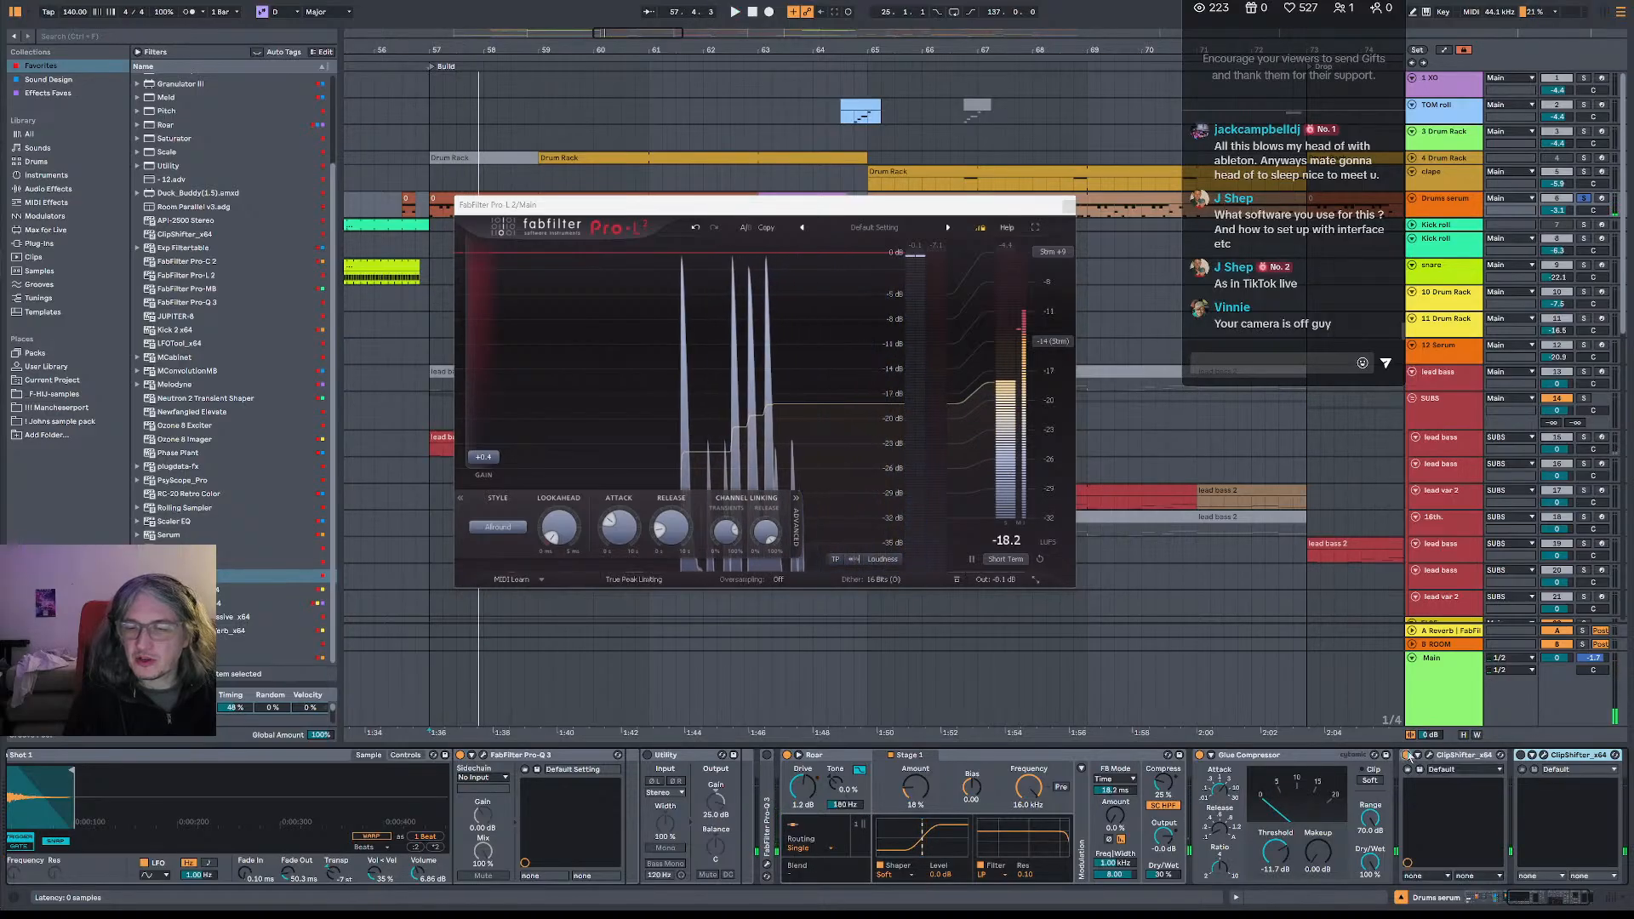
{"action": "left_click", "coordinate": [1430, 757]}
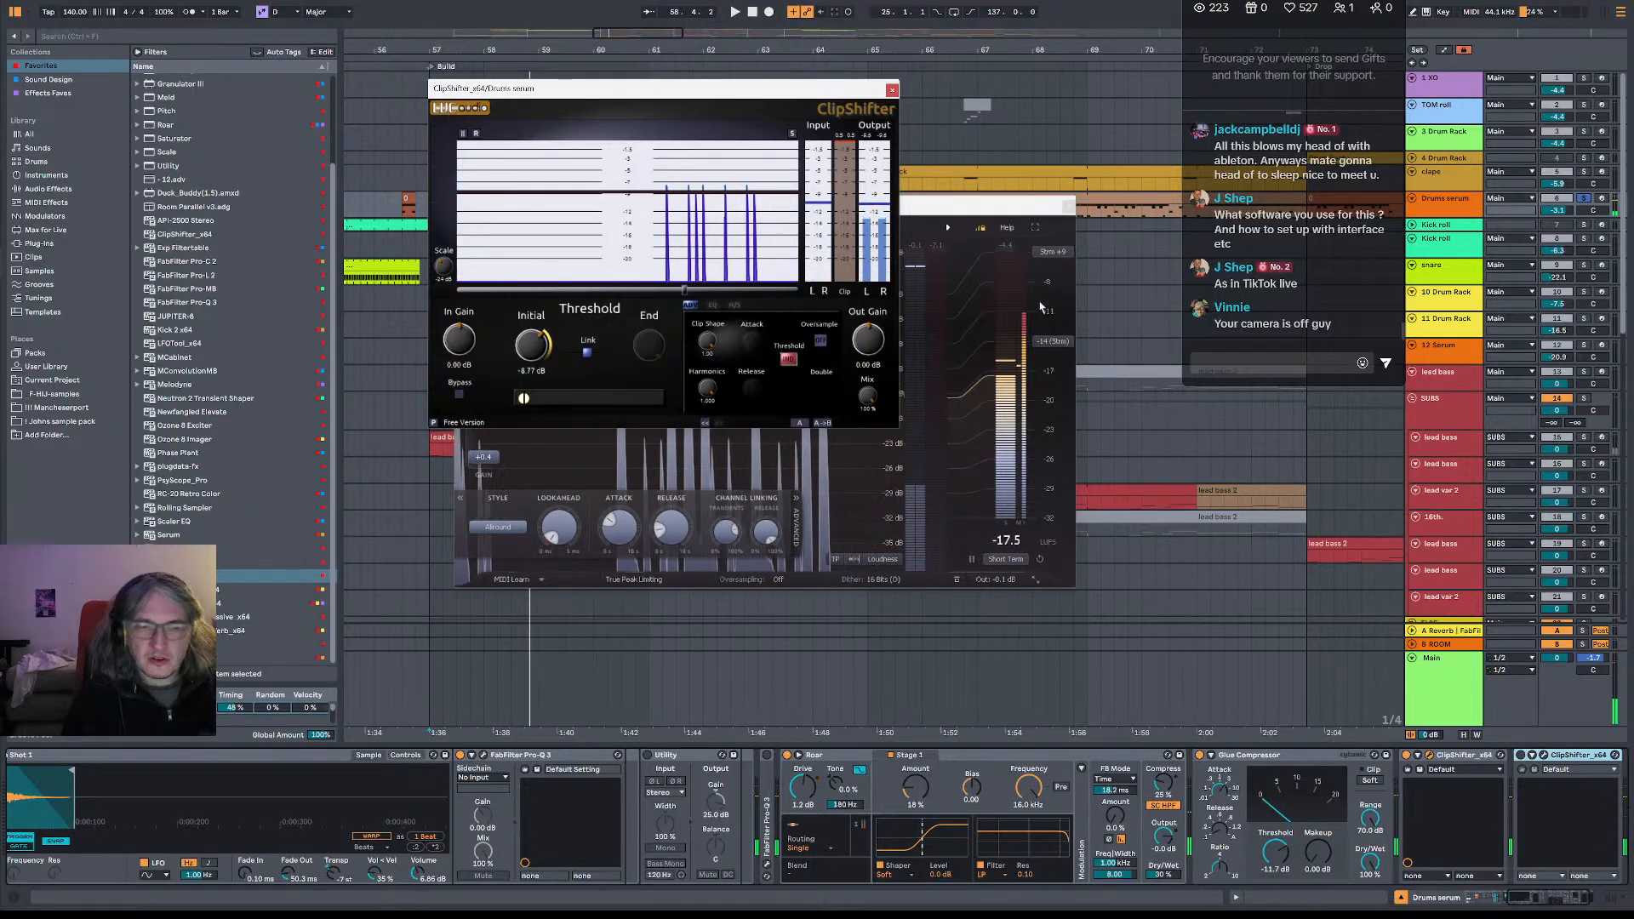
{"action": "left_click", "coordinate": [891, 89]}
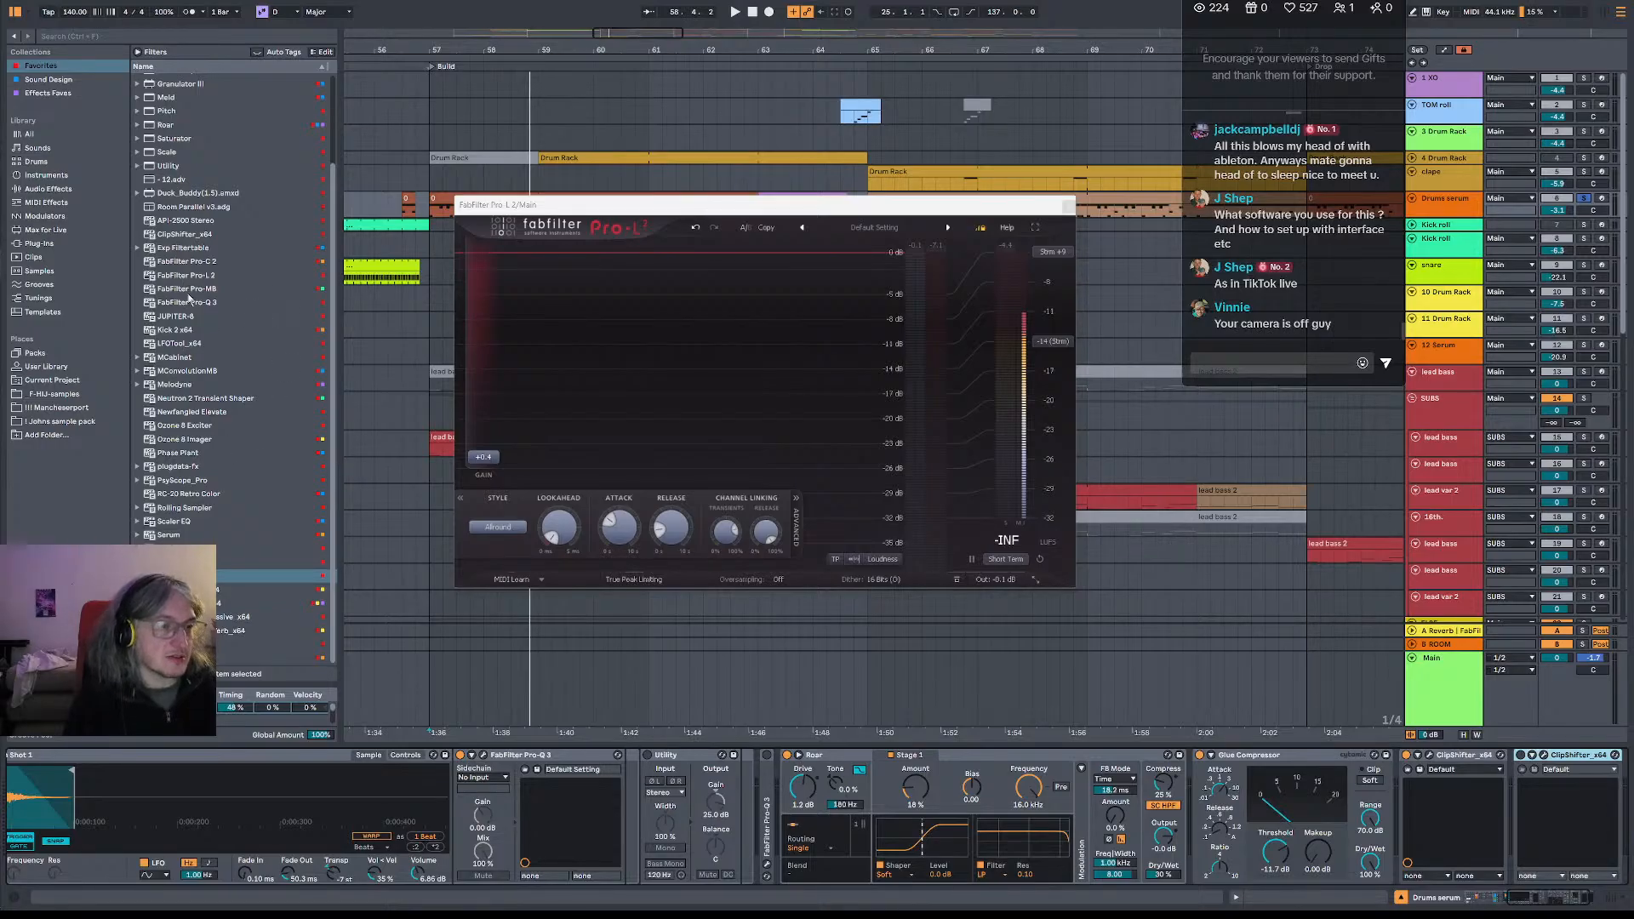
- Find the stock Compressor among the audio effects and add it to the end of the Drums serum device chain
{"action": "scroll", "coordinate": [209, 317], "scroll_direction": "up", "scroll_amount": 4}
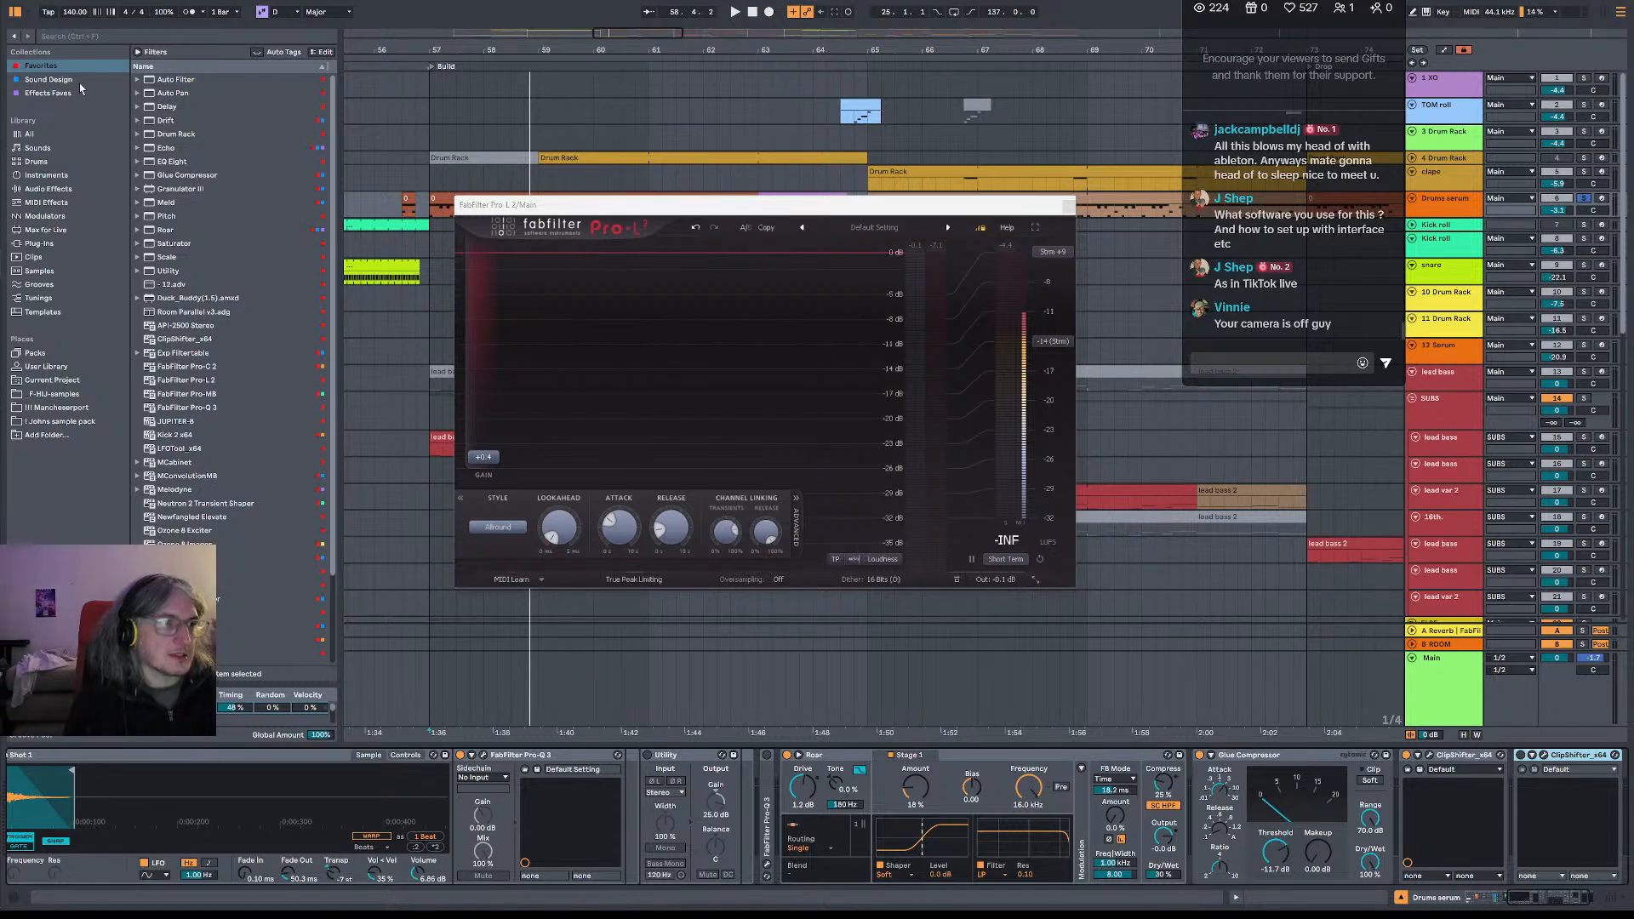
{"action": "left_click", "coordinate": [51, 79]}
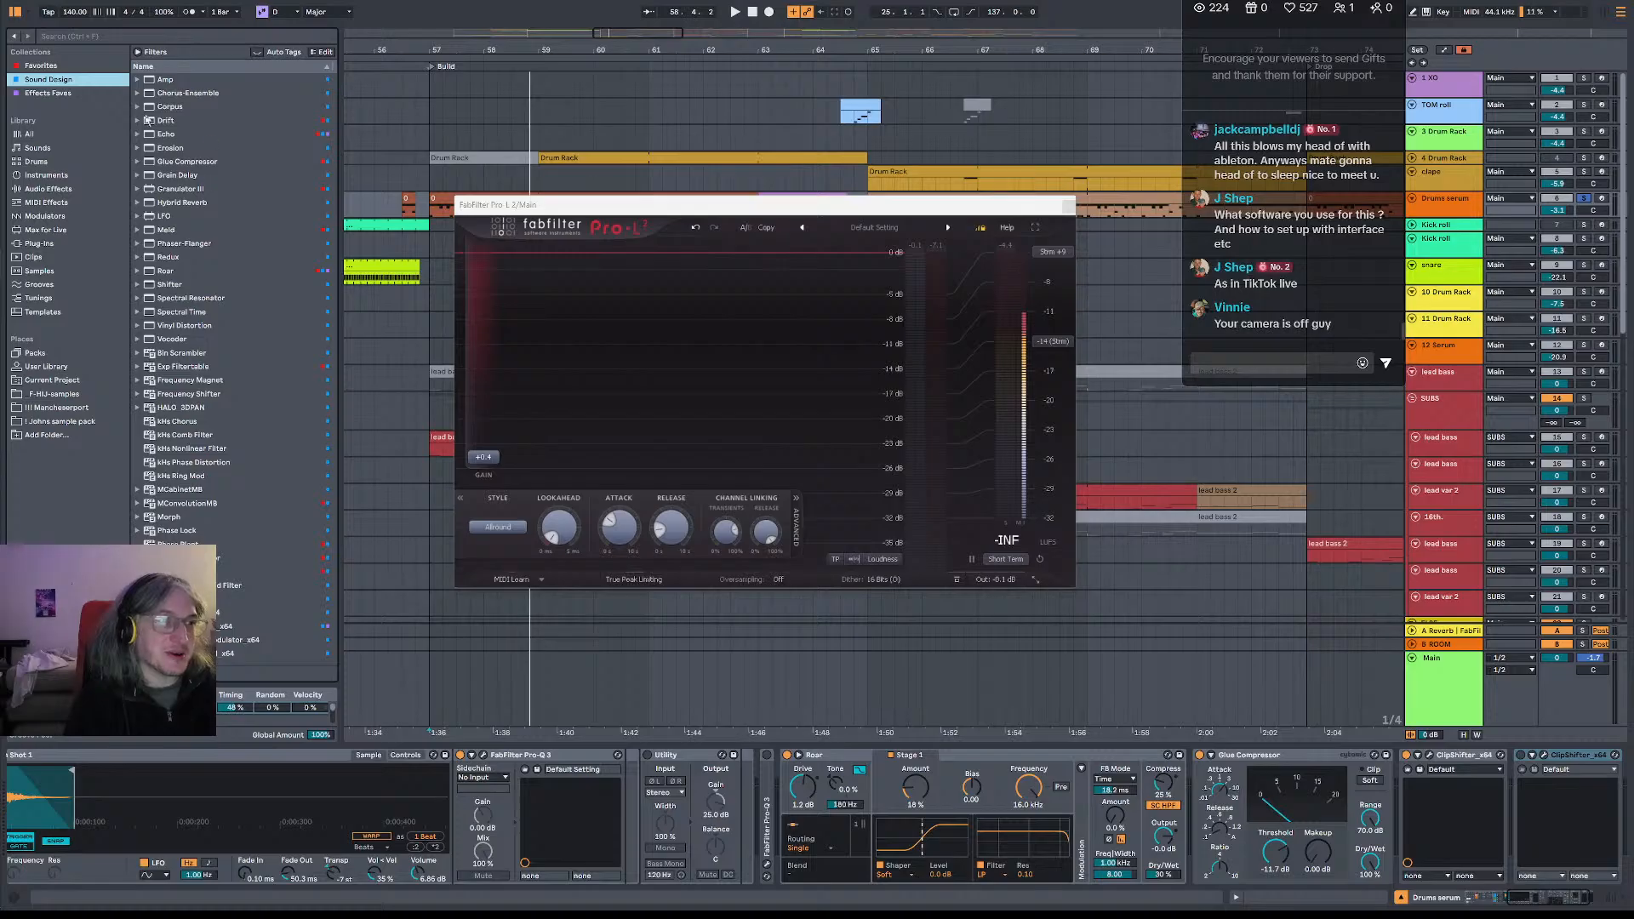
{"action": "left_click", "coordinate": [52, 189]}
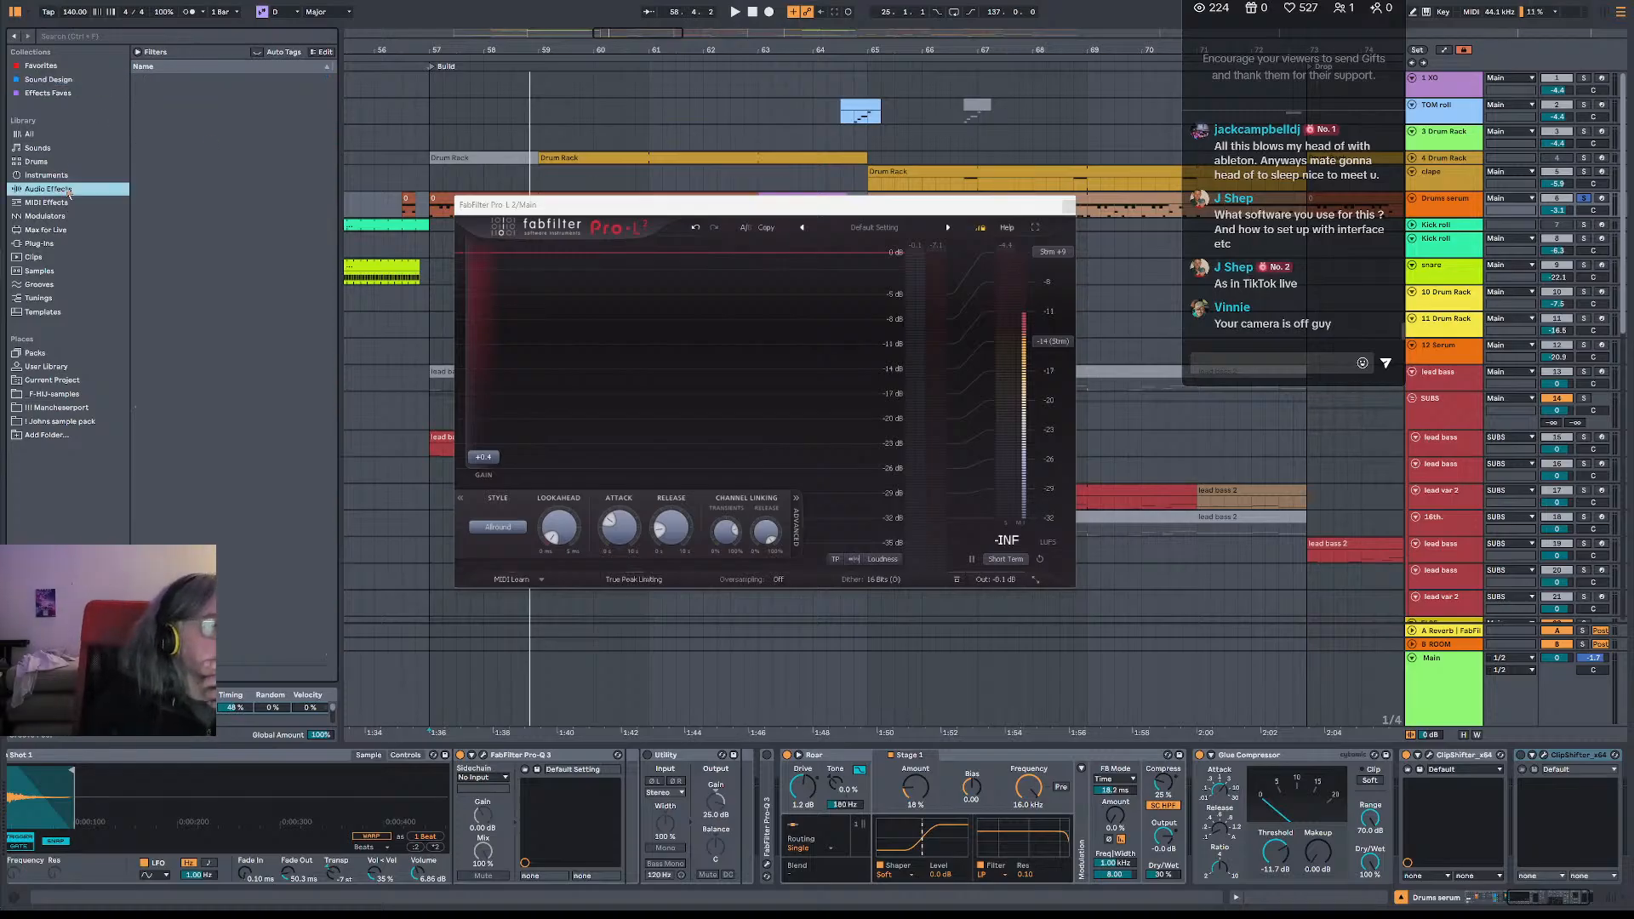
{"action": "left_click", "coordinate": [189, 219]}
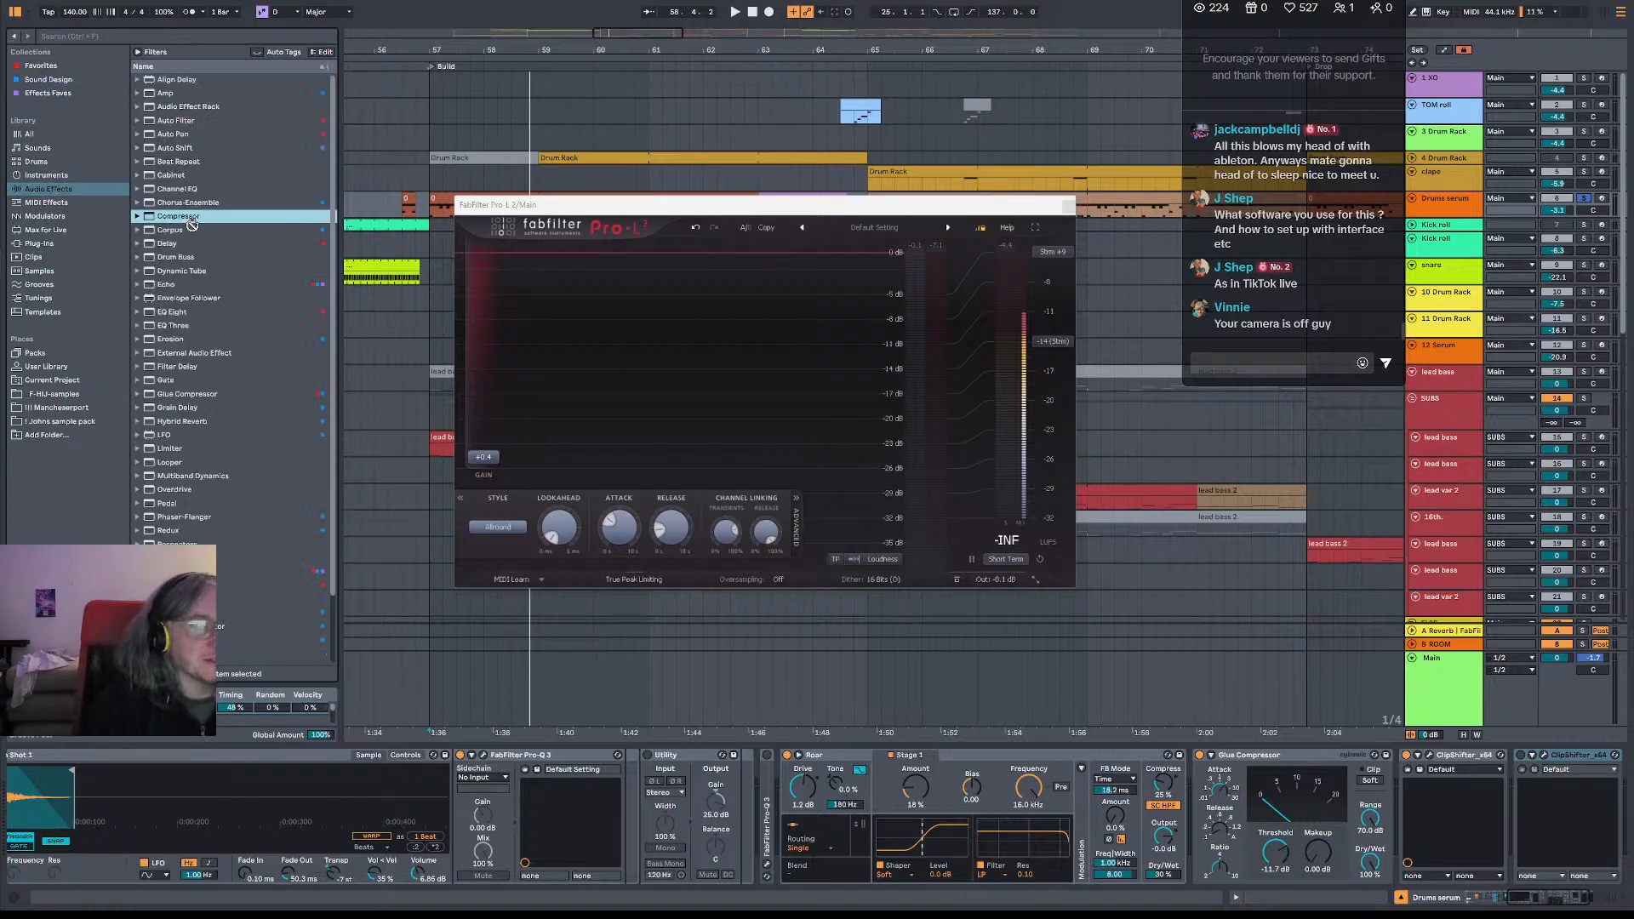
{"action": "left_click_drag", "start_coordinate": [1357, 742], "coordinate": [1592, 775]}
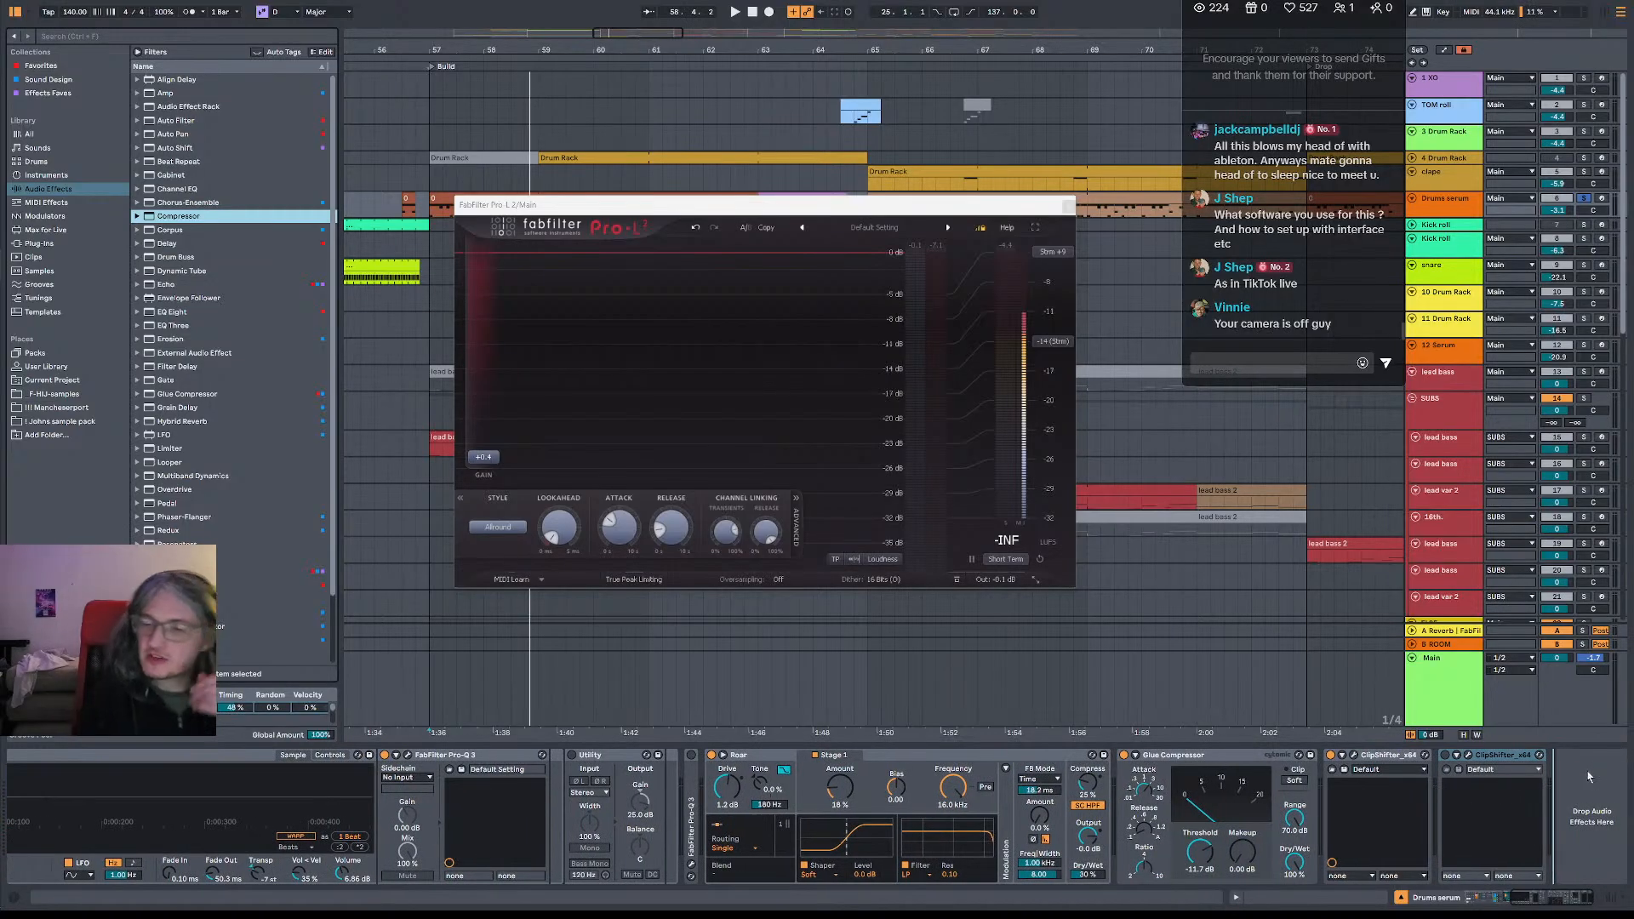
{"action": "left_click_drag", "start_coordinate": [1574, 765], "coordinate": [1593, 781]}
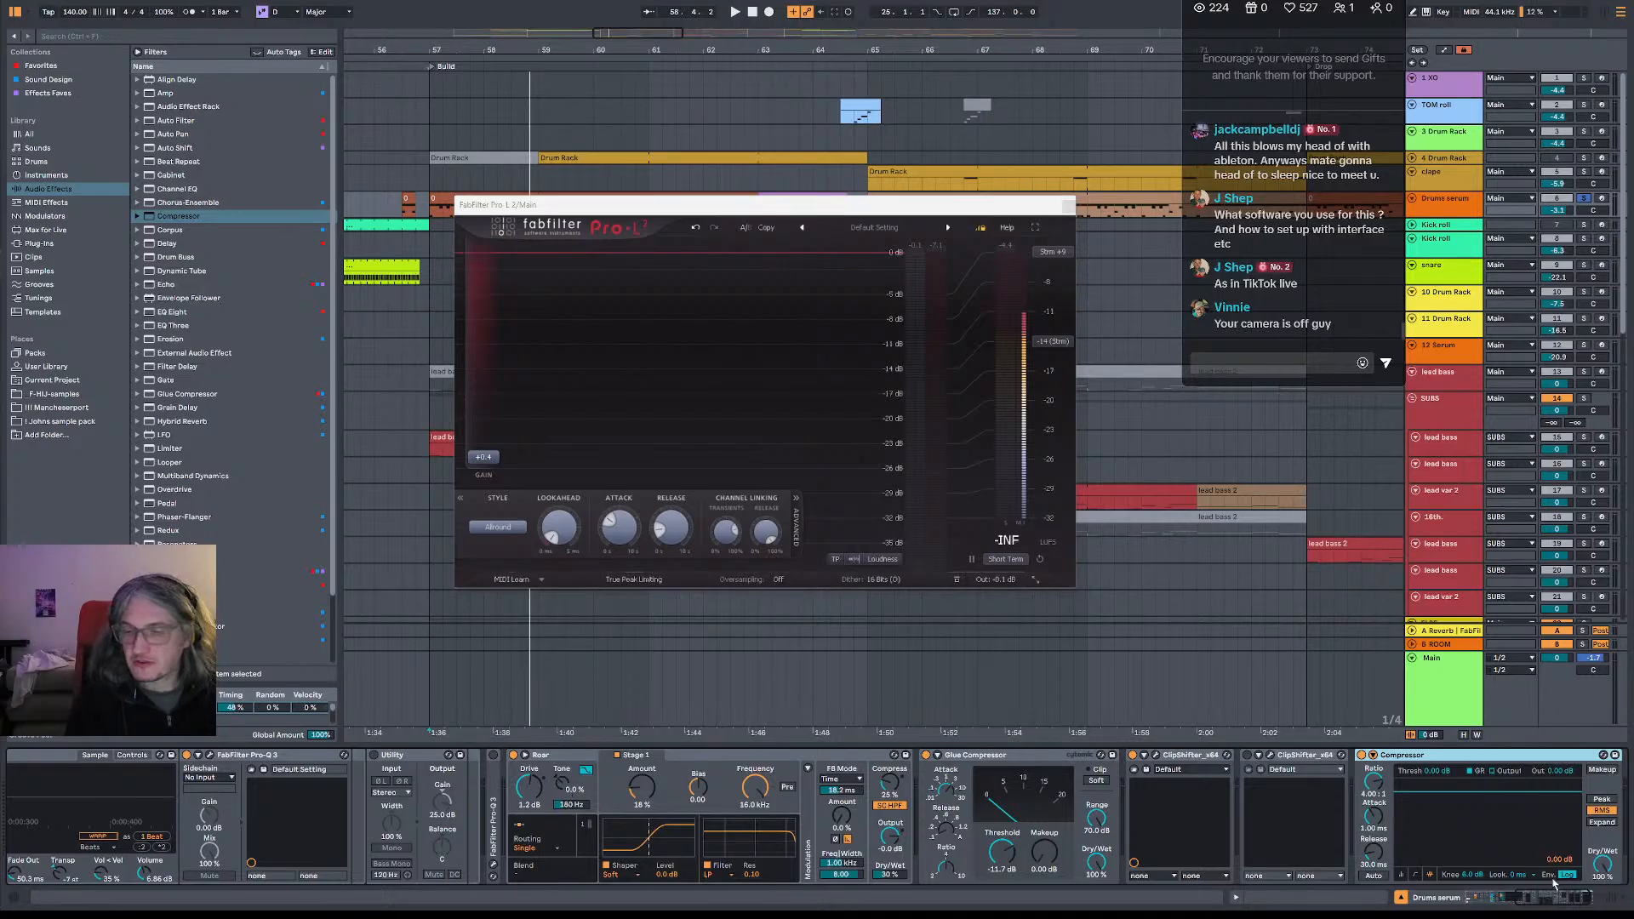
{"action": "left_click_drag", "start_coordinate": [1544, 894], "coordinate": [1548, 893]}
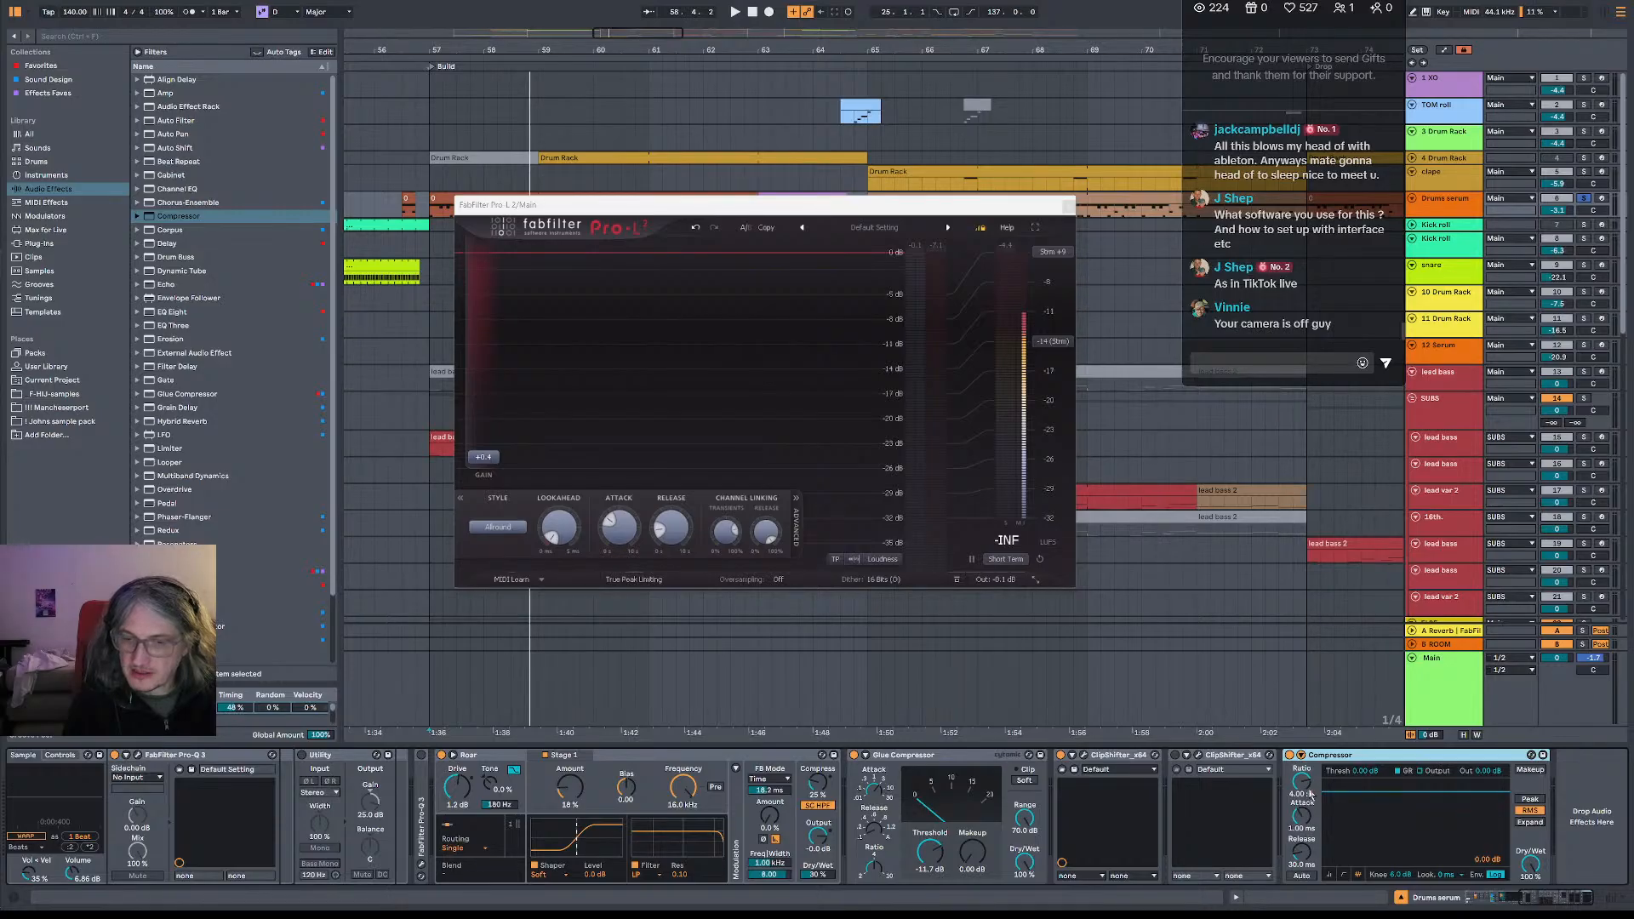
- Try the Compressor on the soloed drums with an Inf:1 ratio and a -15.1 dB threshold, and delete it
{"action": "key", "text": "space"}
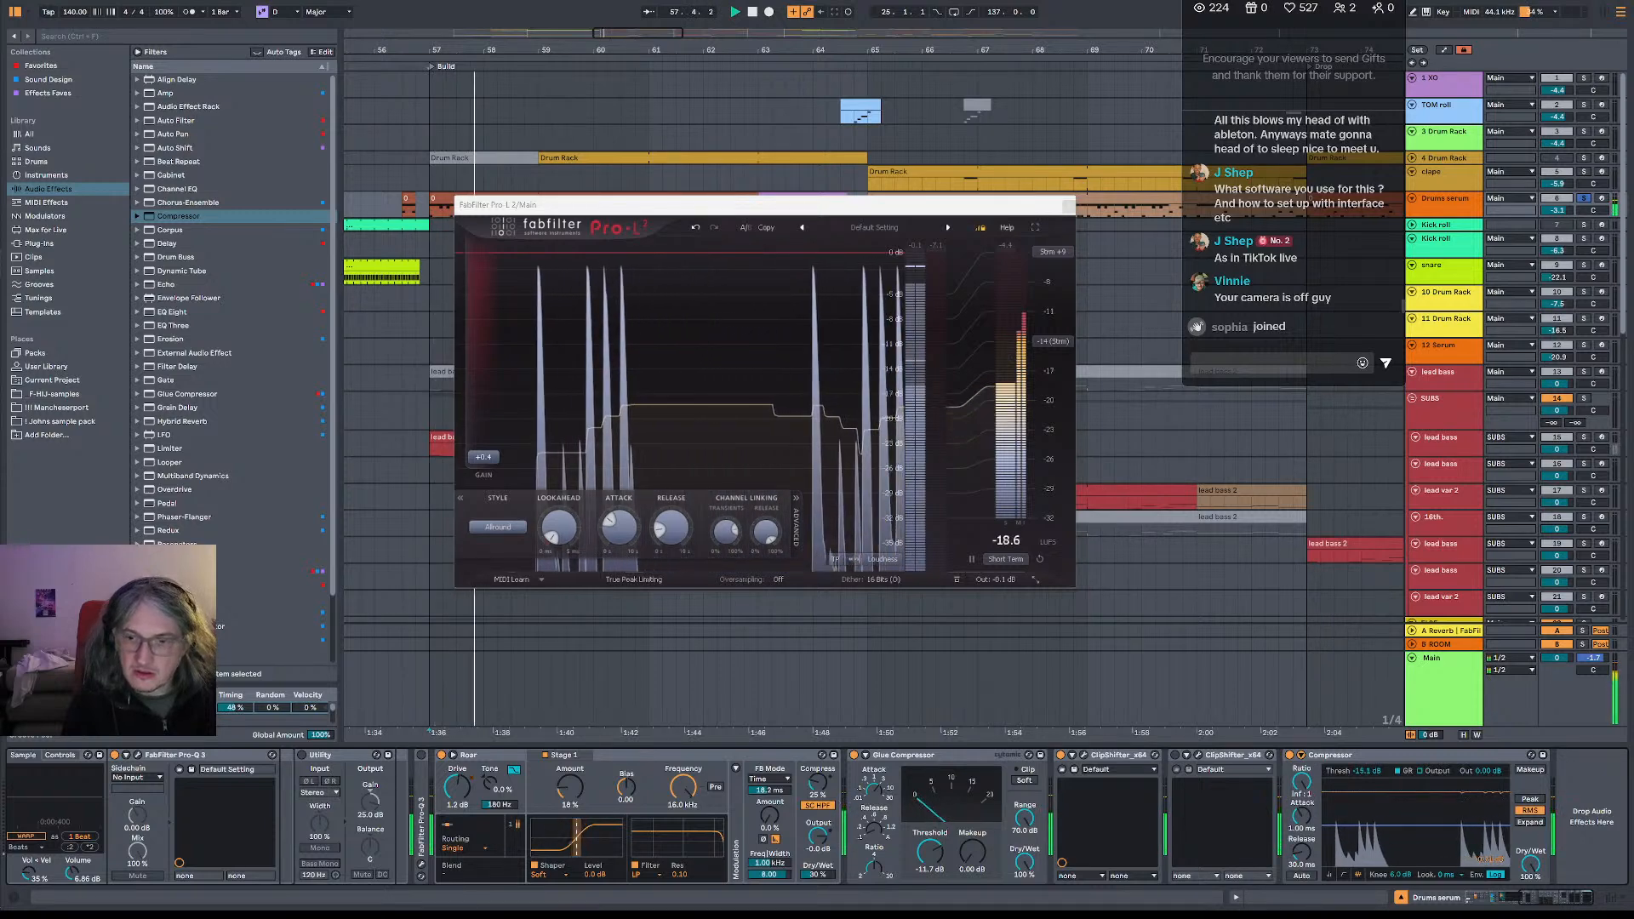
{"action": "key", "text": "space"}
{"action": "left_click", "coordinate": [1348, 756]}
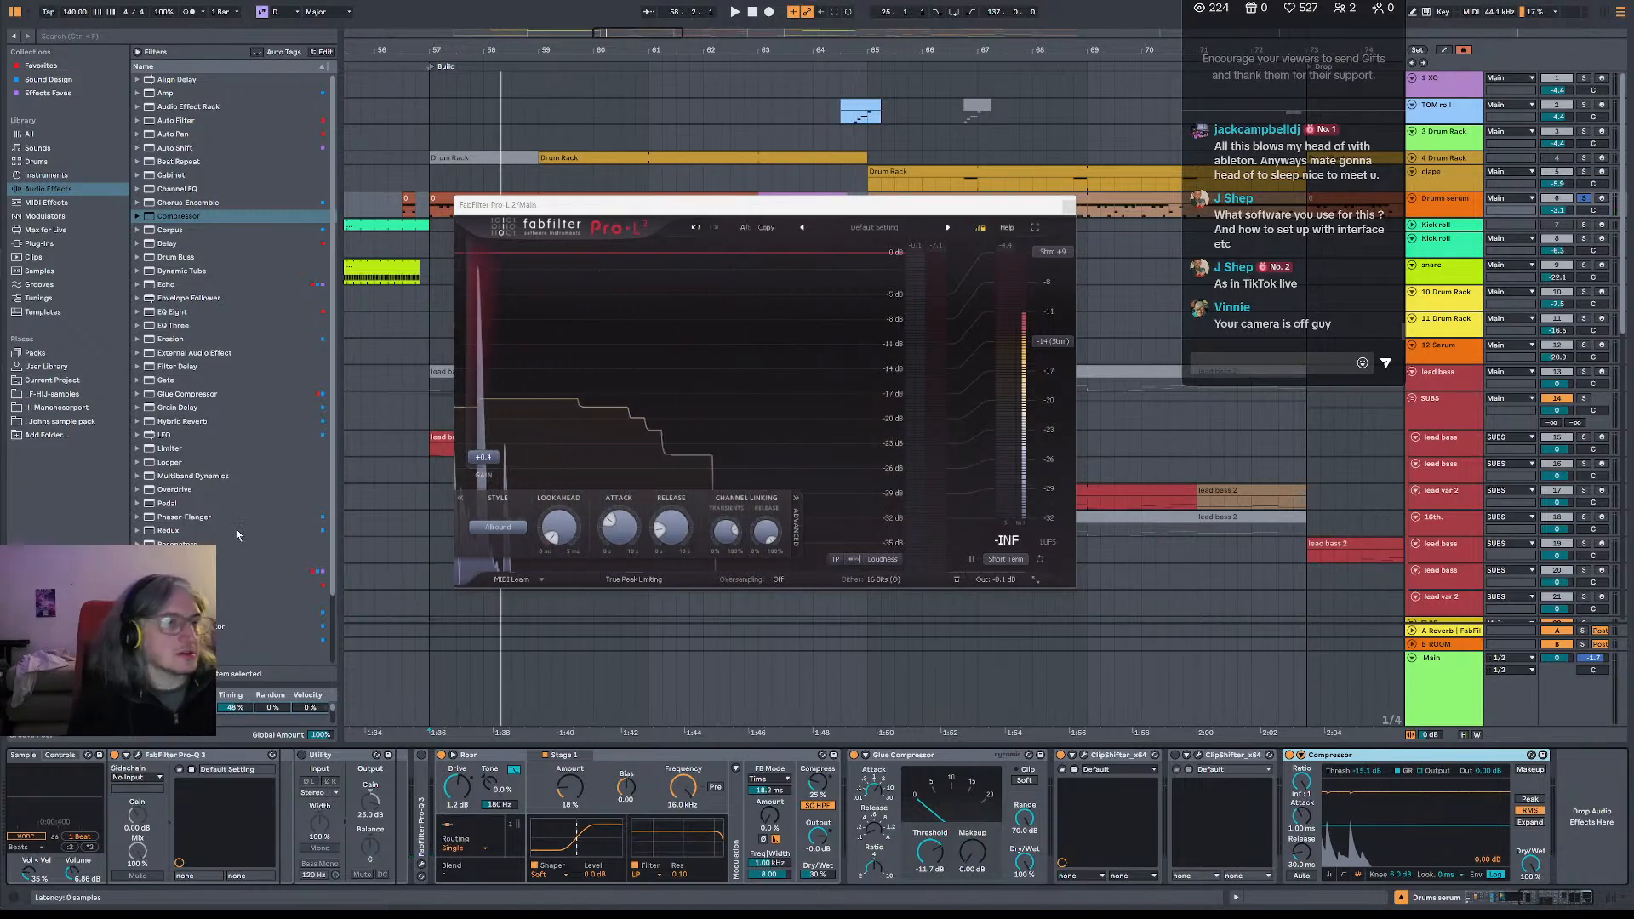
{"action": "key", "text": "Delete"}
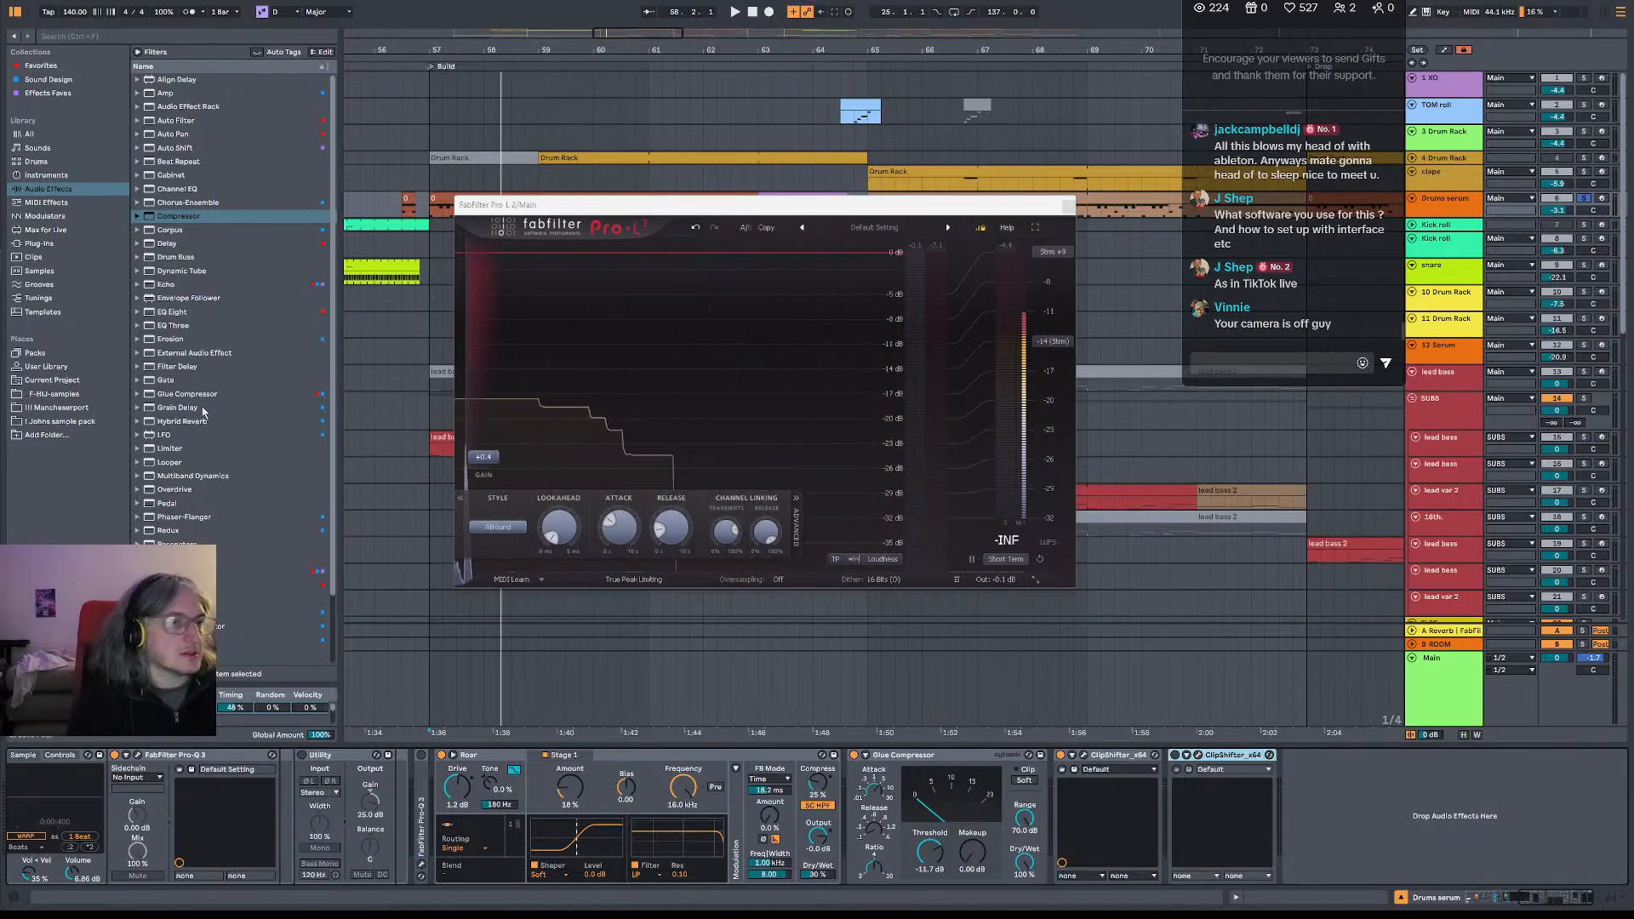
- Add FabFilter Pro-C 2 from the favorites to the end of the Drums serum chain and audition the drums through it
{"action": "left_click", "coordinate": [44, 66]}
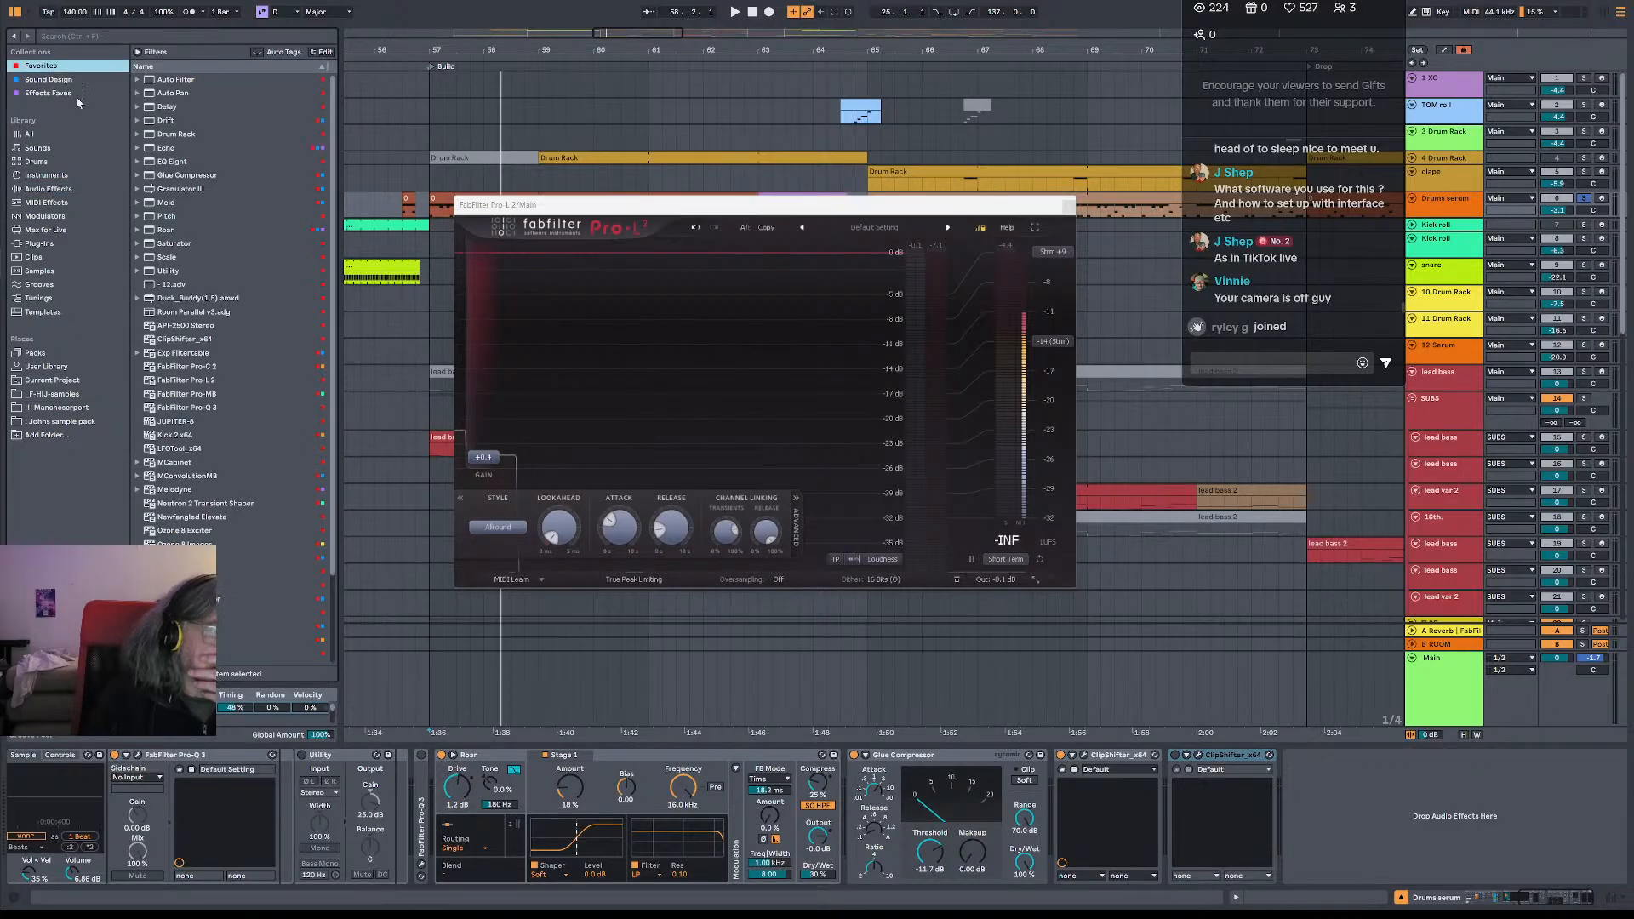
{"action": "double_click", "coordinate": [212, 366]}
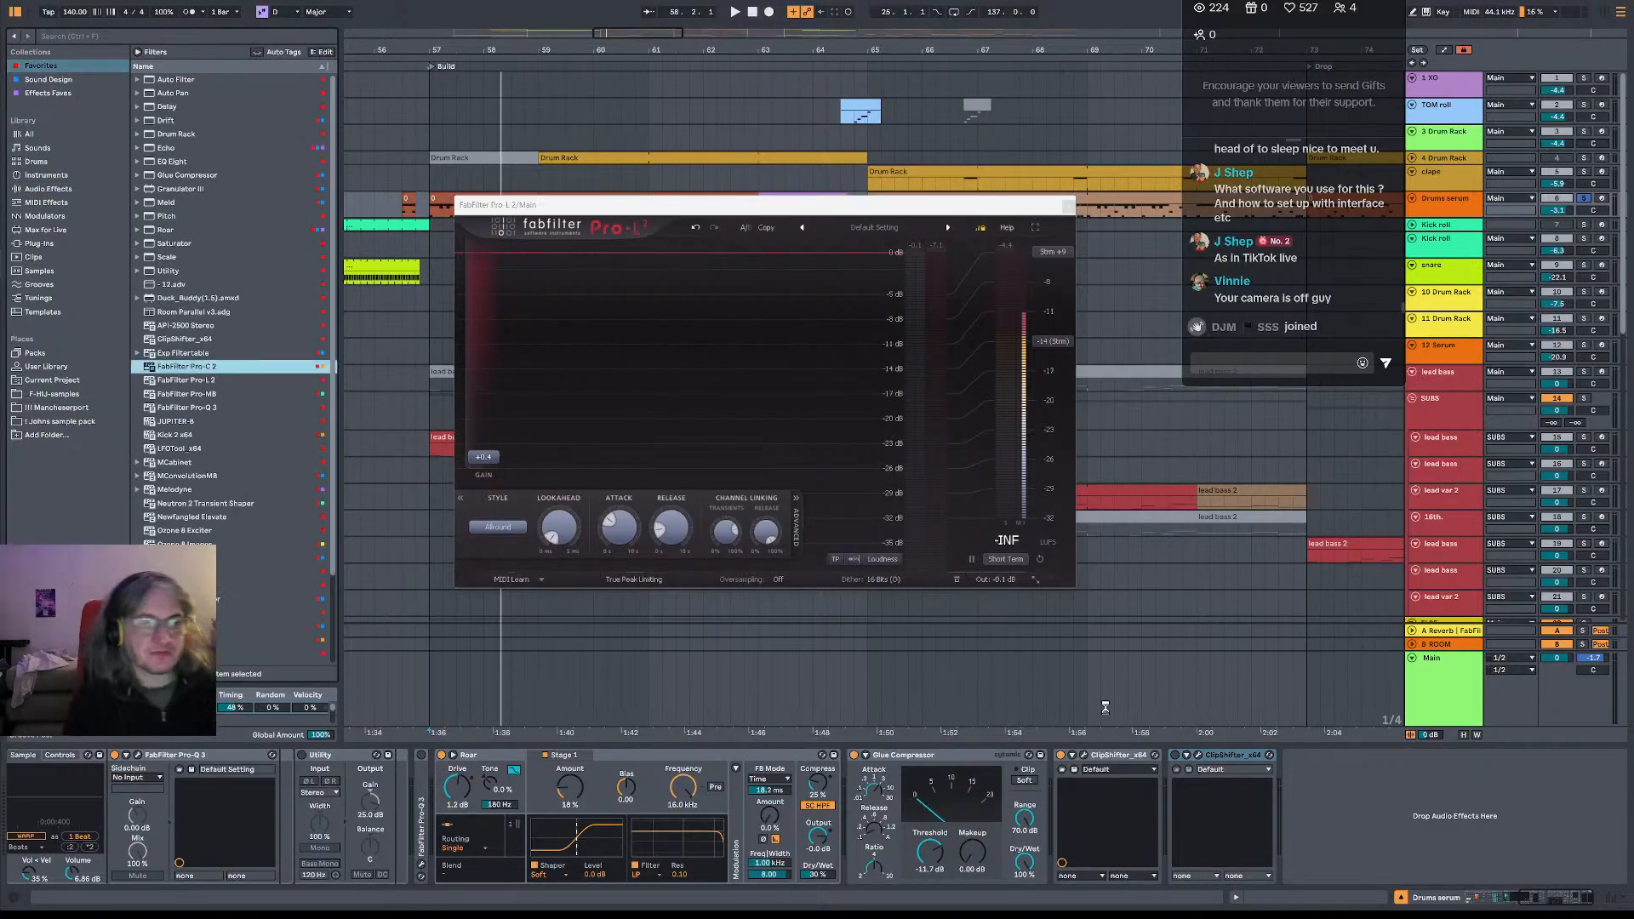
{"action": "key", "text": "space"}
{"action": "key", "text": "space"}
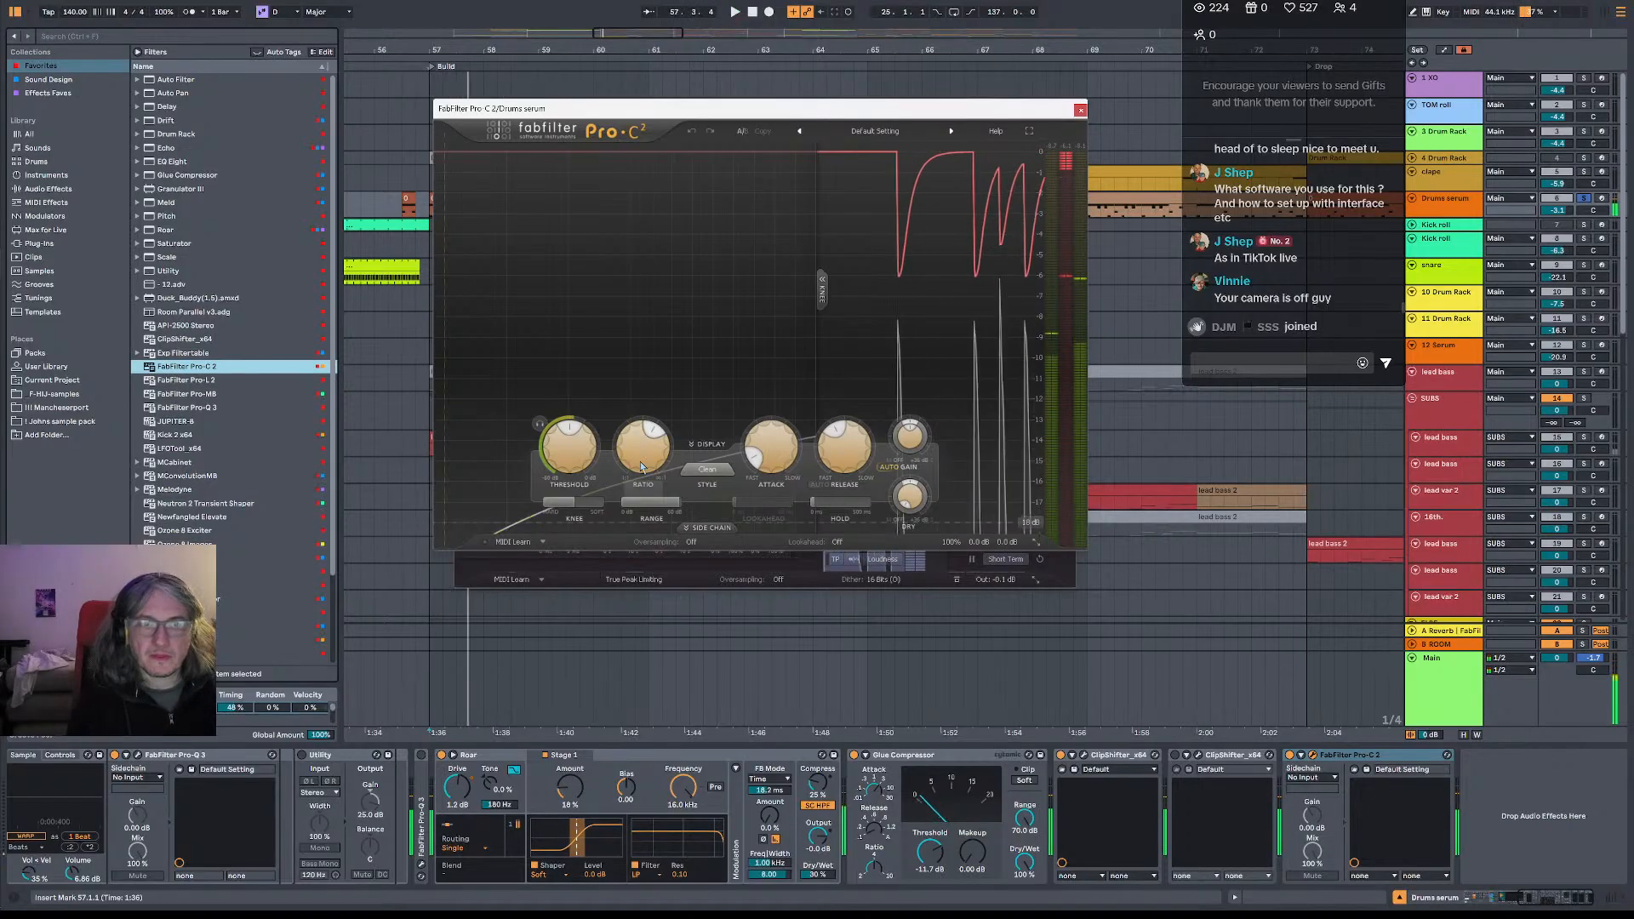
- Adjust the Pro-C 2's threshold and raise its ratio, keep the Clean style, and turn lookahead on
{"action": "left_click_drag", "start_coordinate": [580, 455], "coordinate": [662, 387]}
{"action": "left_click", "coordinate": [723, 470]}
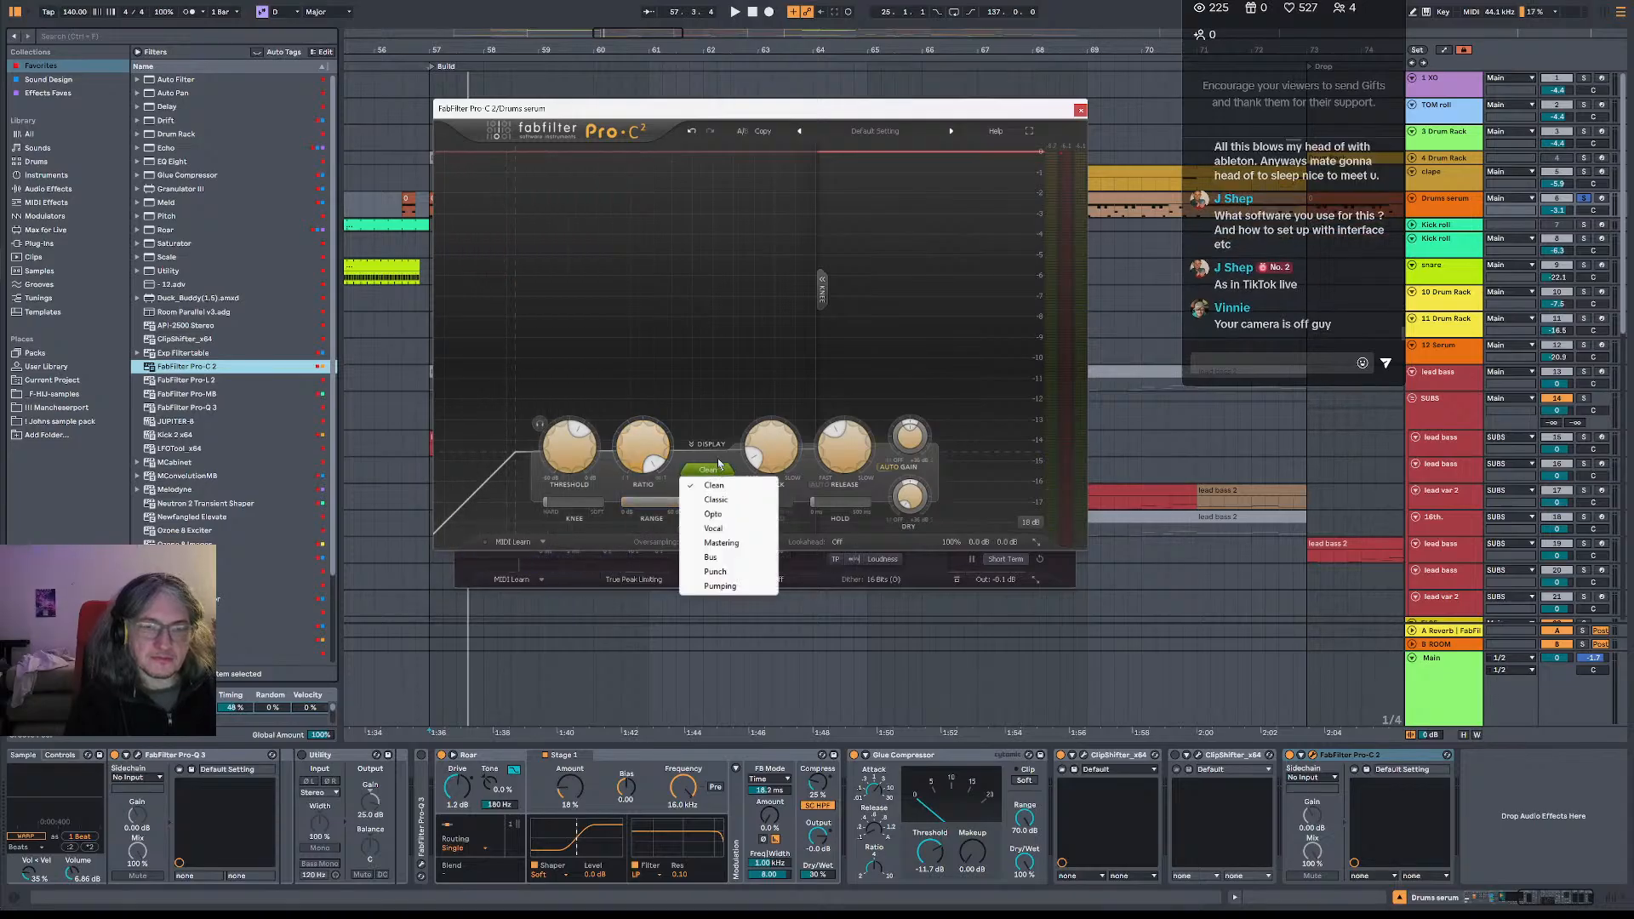
{"action": "left_click", "coordinate": [717, 461]}
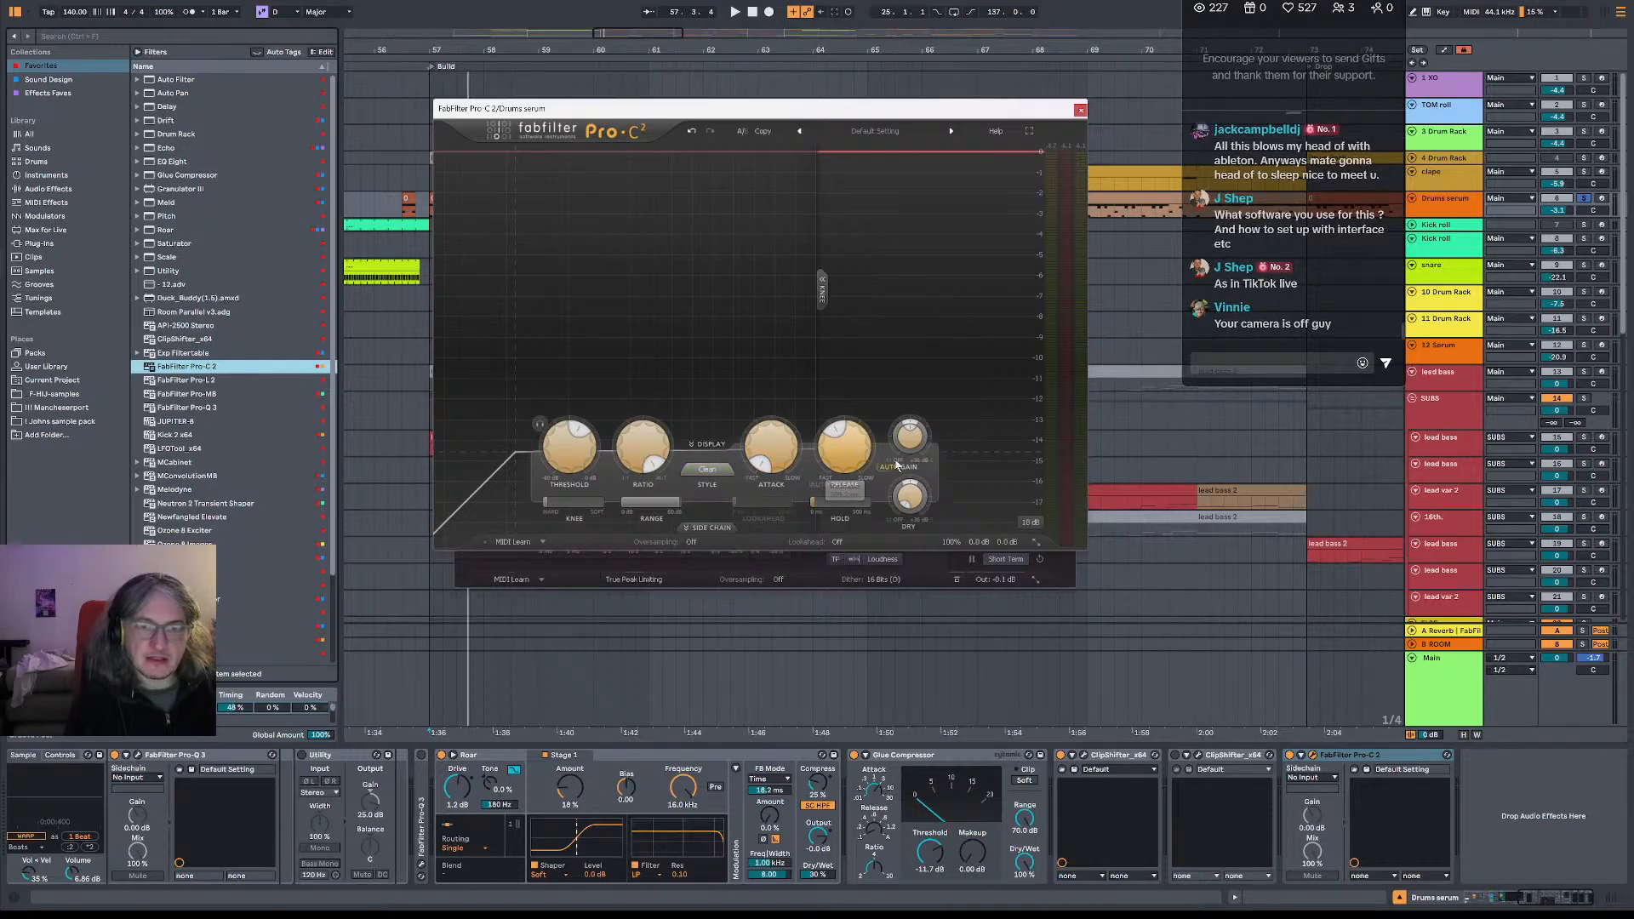
{"action": "left_click", "coordinate": [839, 542]}
{"action": "left_click", "coordinate": [856, 569]}
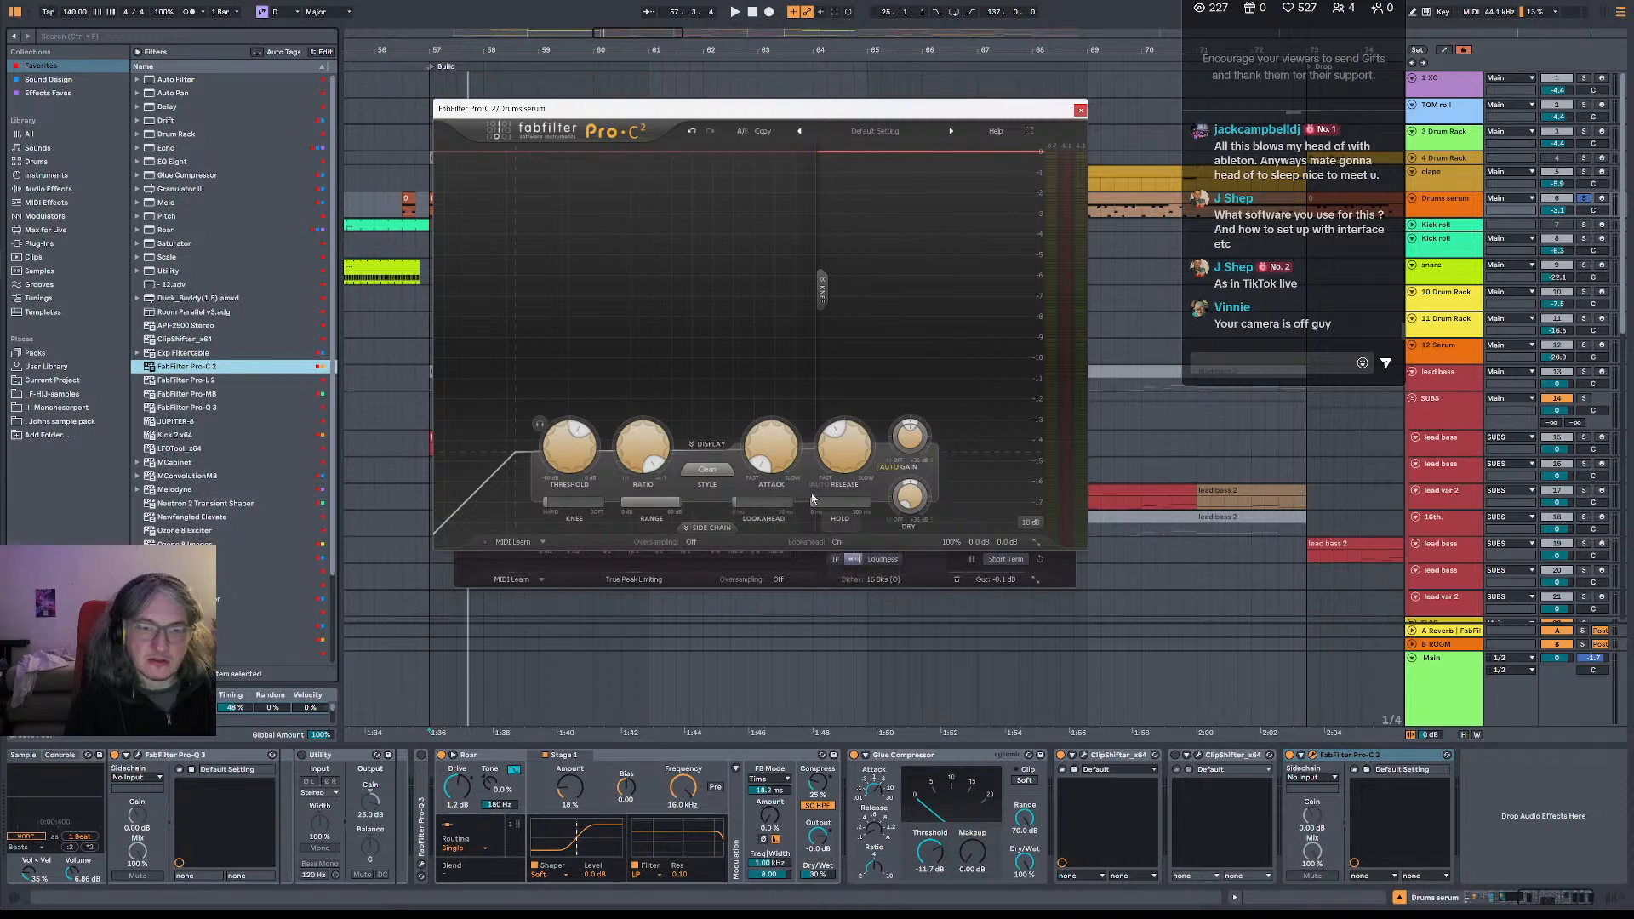
- Shorten the Pro-C 2's release to about 70 ms and raise its threshold while auditioning the drums
{"action": "mouse_move", "coordinate": [761, 511]}
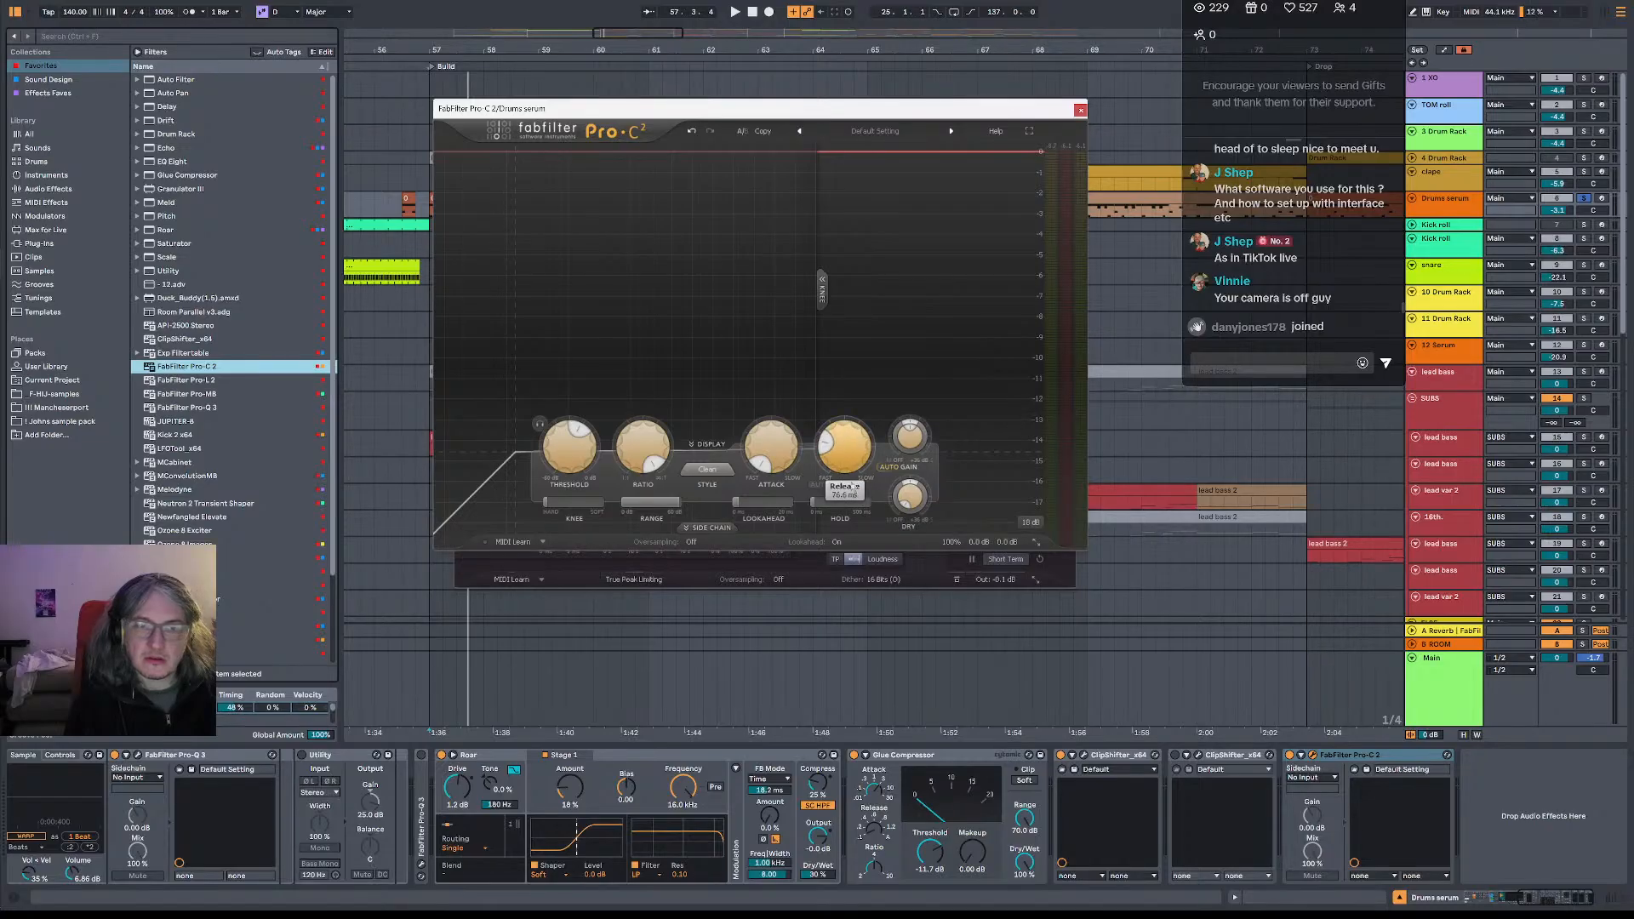
{"action": "key", "text": "space"}
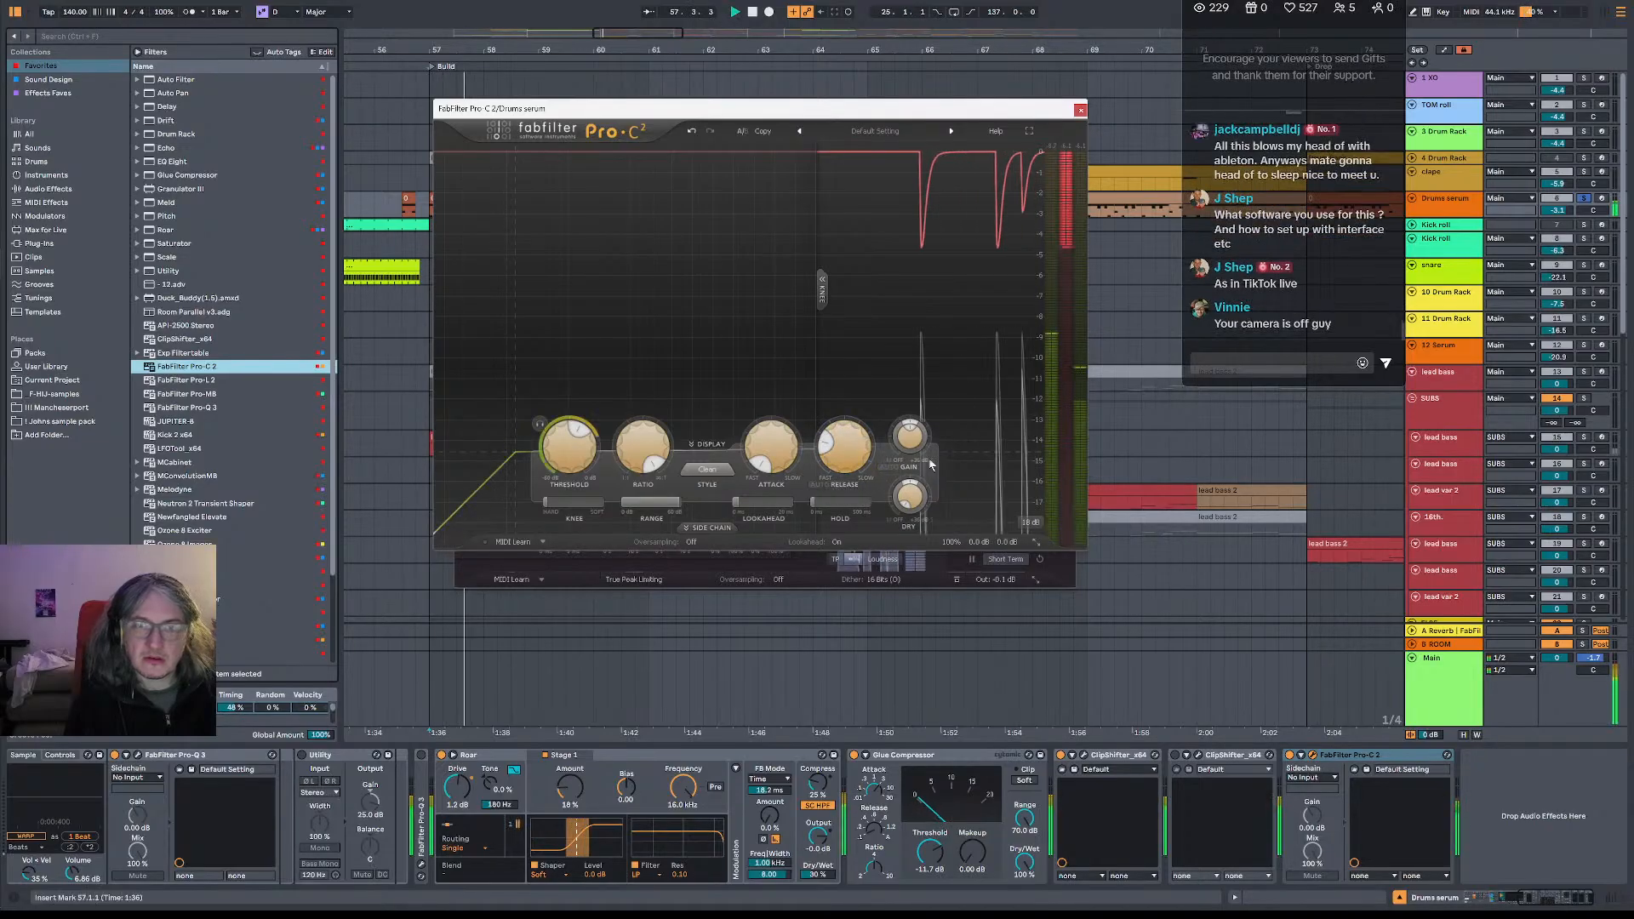
{"action": "mouse_move", "coordinate": [581, 456]}
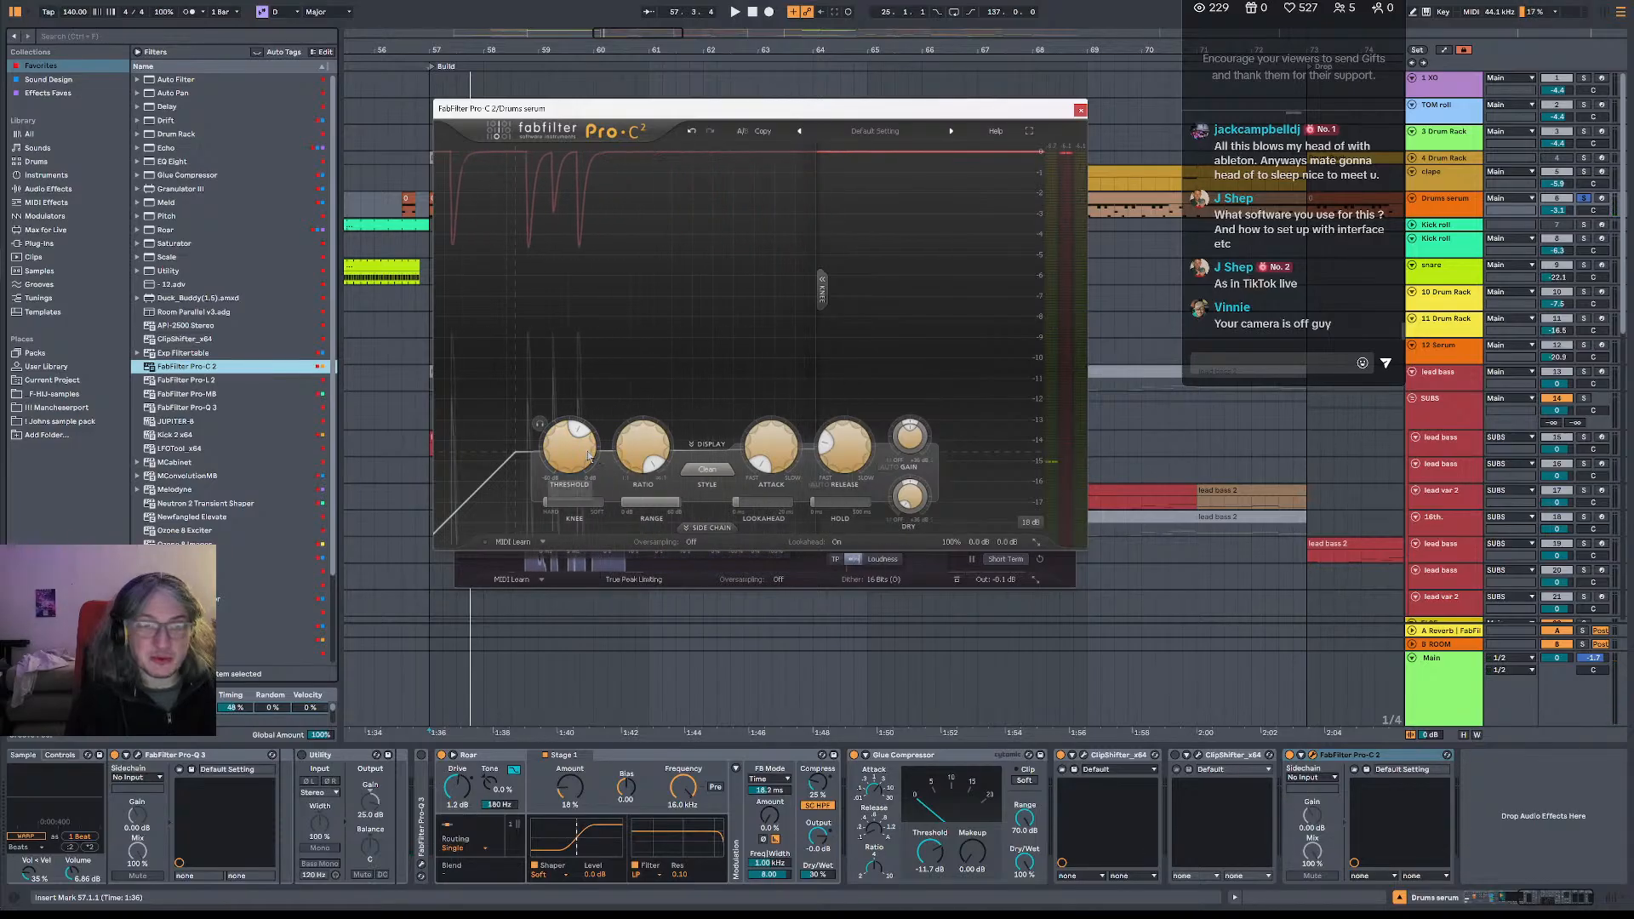
{"action": "mouse_move", "coordinate": [587, 456]}
{"action": "left_mouse_down"}
{"action": "mouse_move", "coordinate": [575, 415]}
{"action": "mouse_move", "coordinate": [582, 440]}
{"action": "left_mouse_up"}
- Open the FabFilter Pro-L 2 on the Main track and arrange its window beside the Pro-C 2 to compare both meters
{"action": "left_click", "coordinate": [1438, 644]}
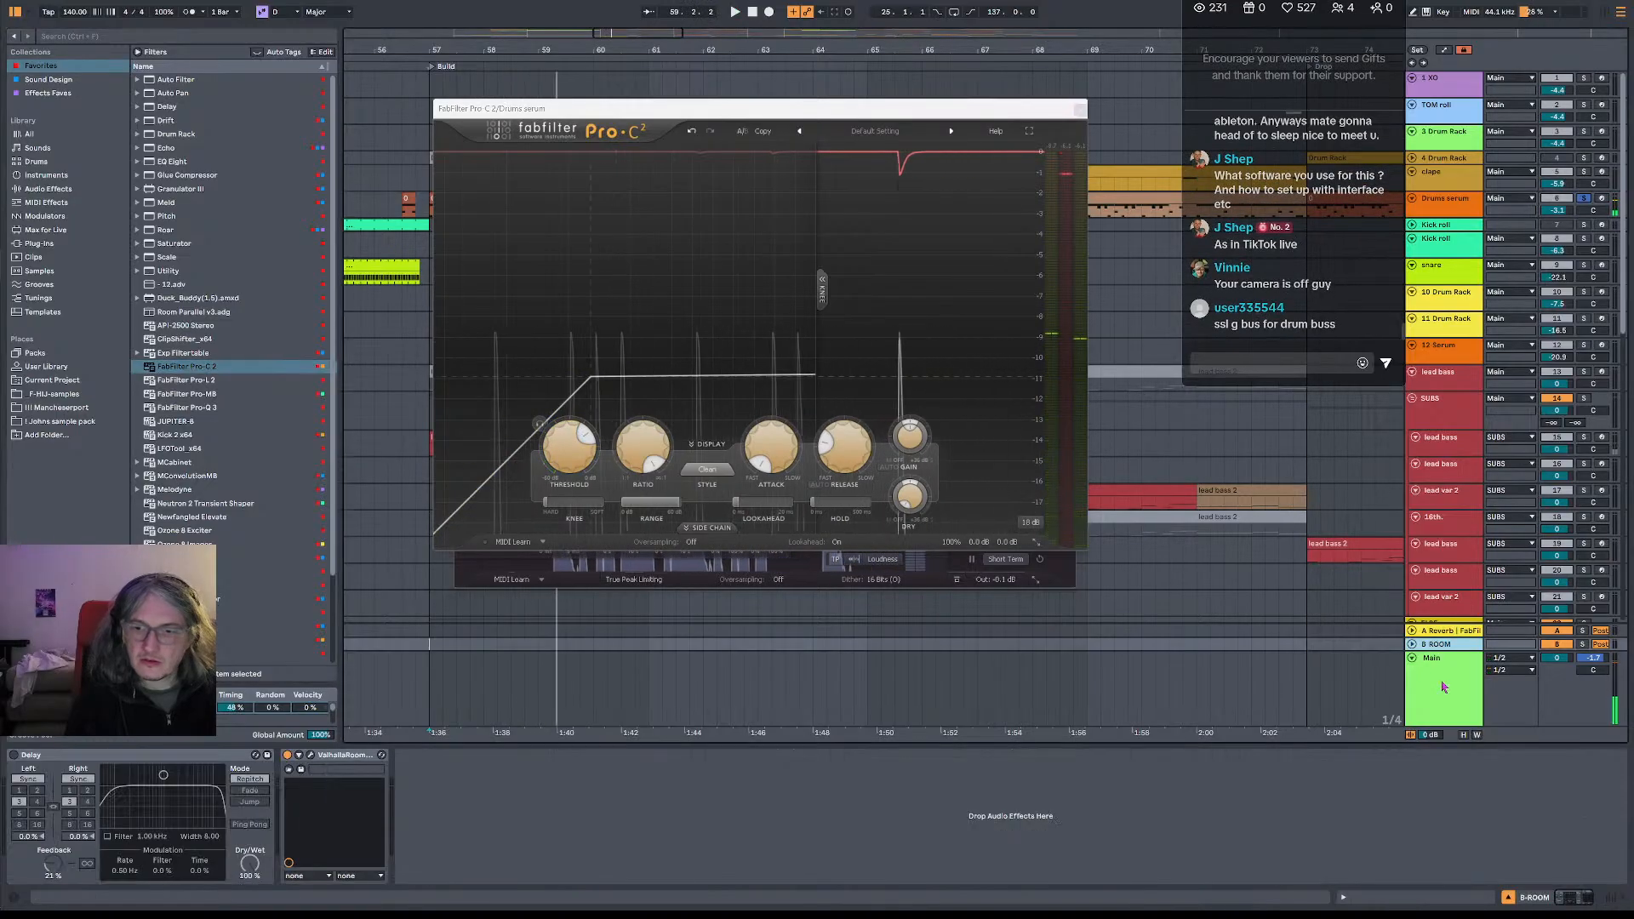
{"action": "left_click", "coordinate": [1443, 687]}
{"action": "key", "text": "space"}
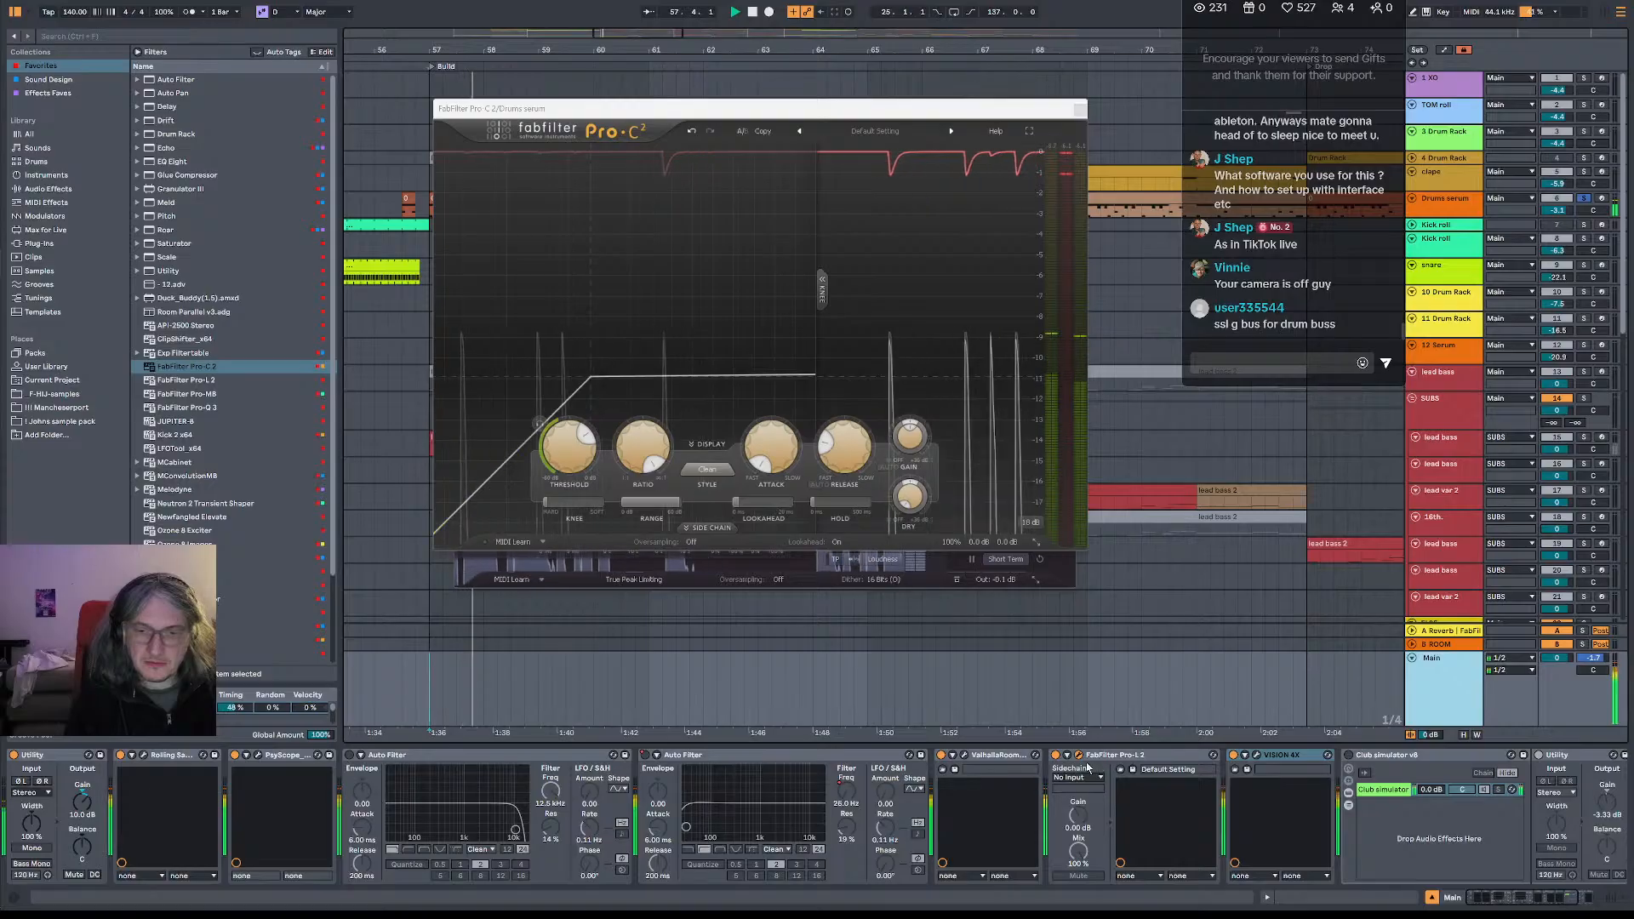
{"action": "left_click", "coordinate": [1079, 755]}
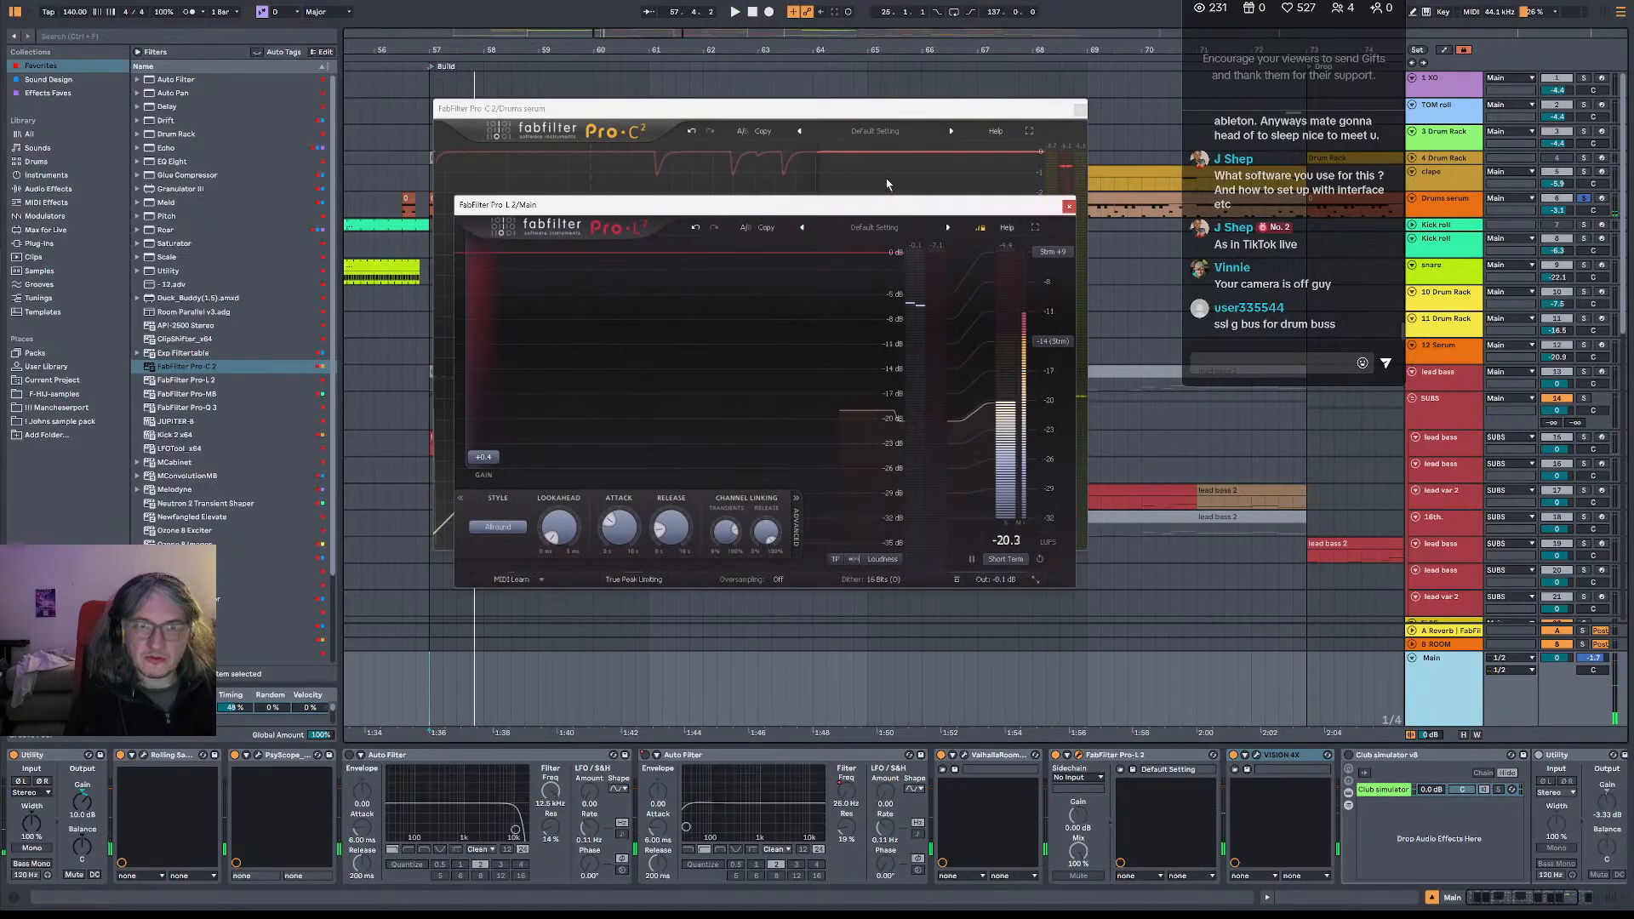
{"action": "left_click", "coordinate": [827, 126]}
{"action": "left_click_drag", "start_coordinate": [827, 109], "coordinate": [544, 73]}
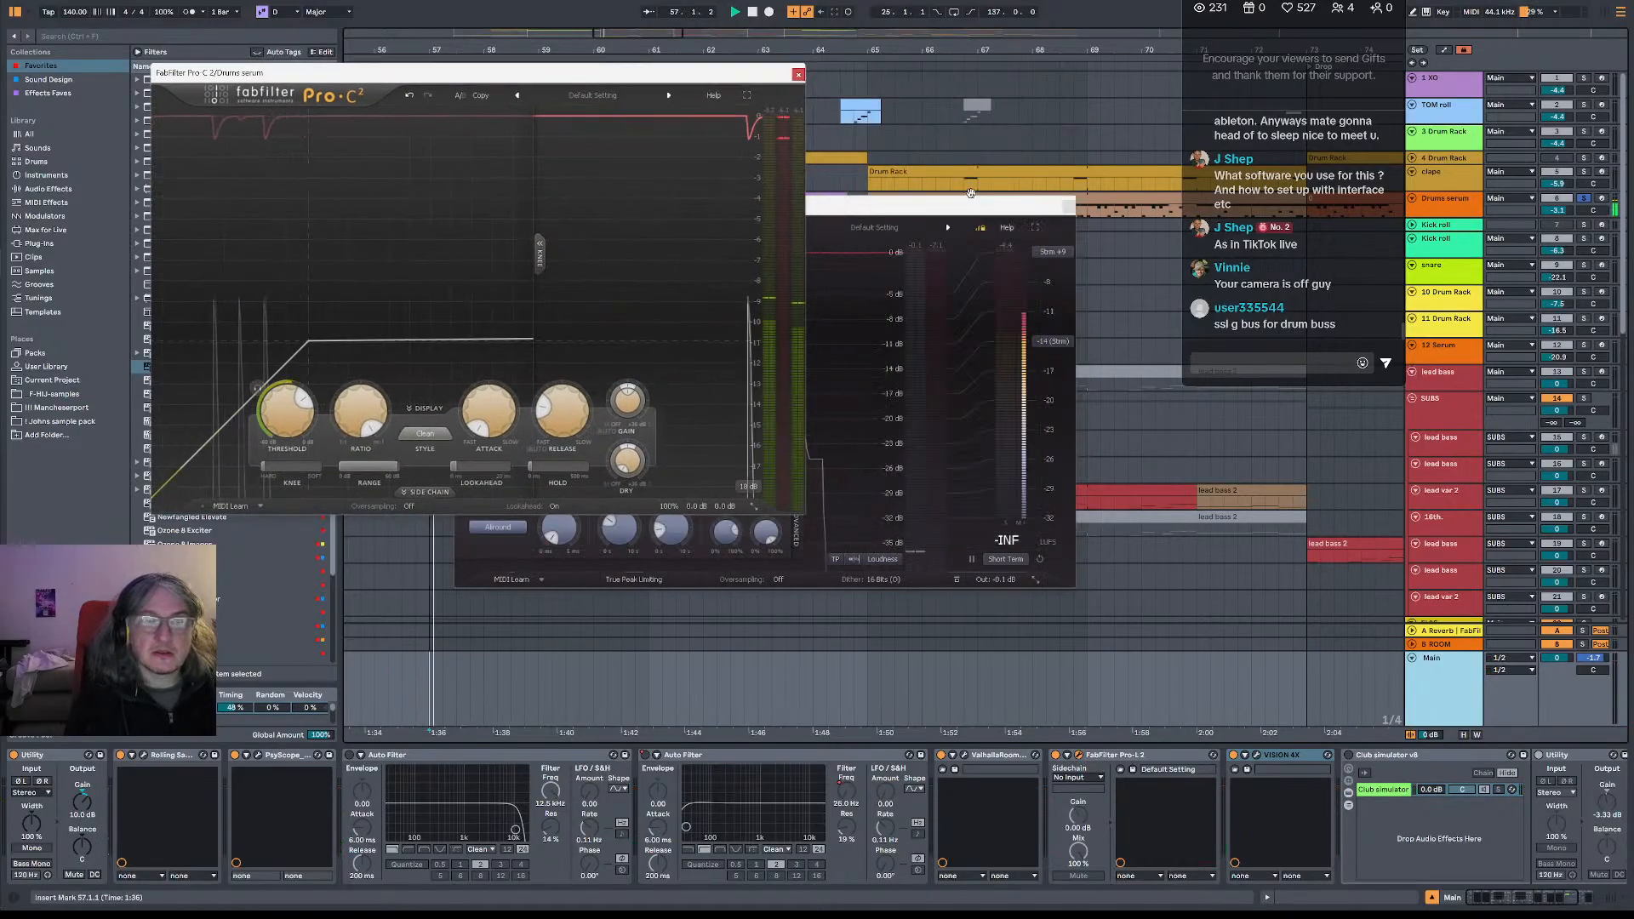
{"action": "left_click_drag", "start_coordinate": [935, 212], "coordinate": [1162, 317]}
- Lower the Pro-C 2's threshold and lengthen its attack while playing the build
{"action": "left_click", "coordinate": [288, 430]}
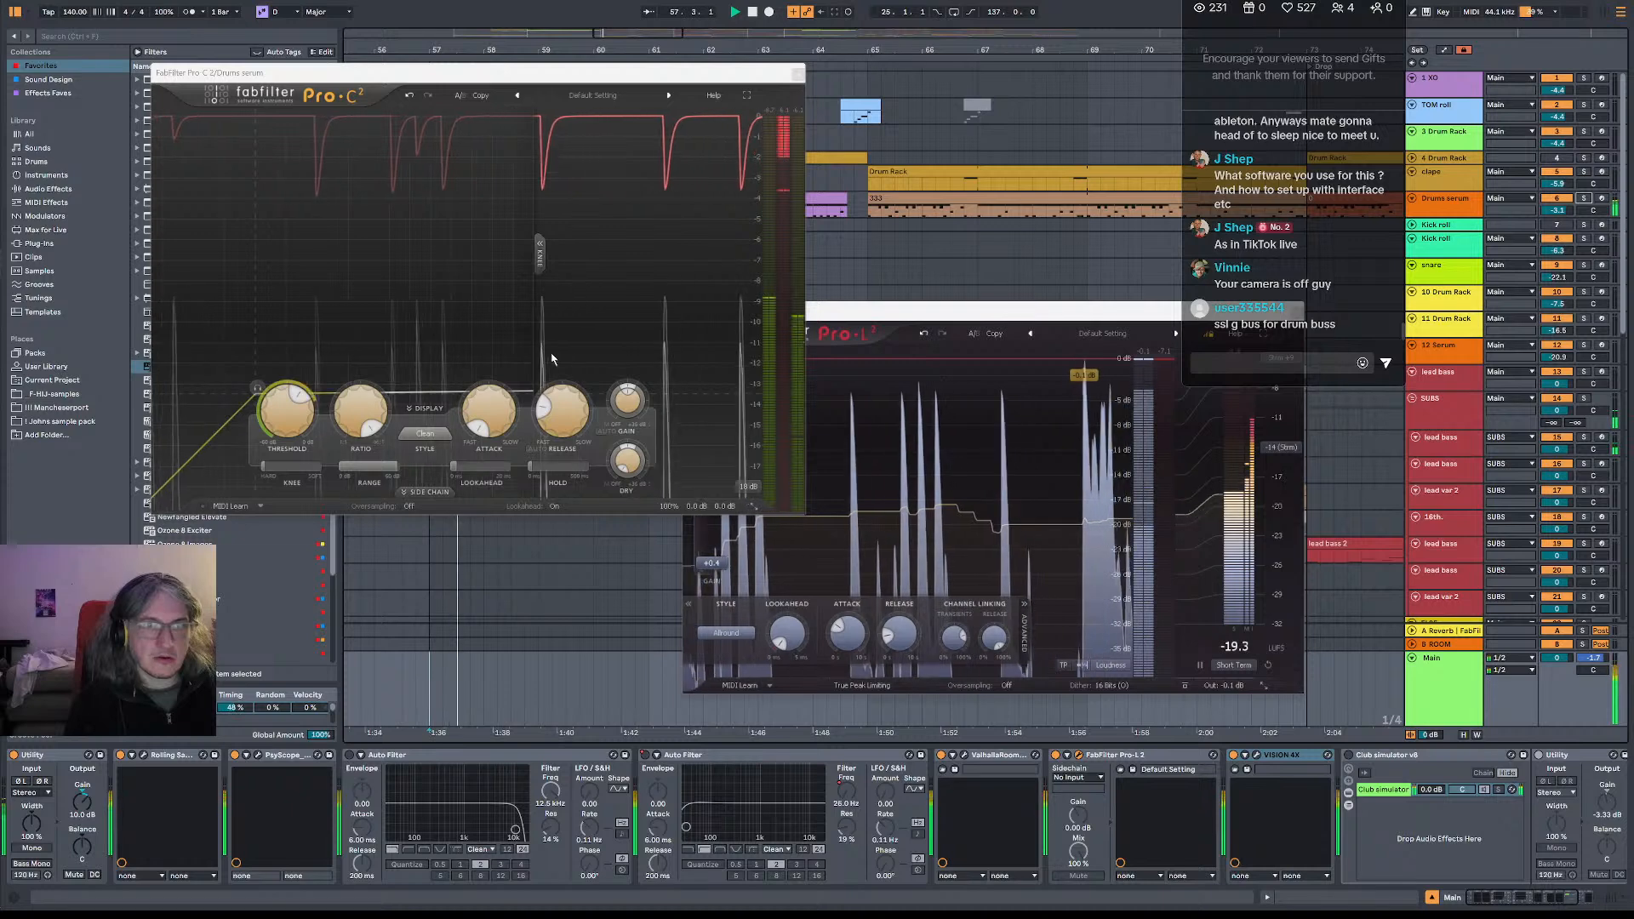
{"action": "mouse_move", "coordinate": [507, 414]}
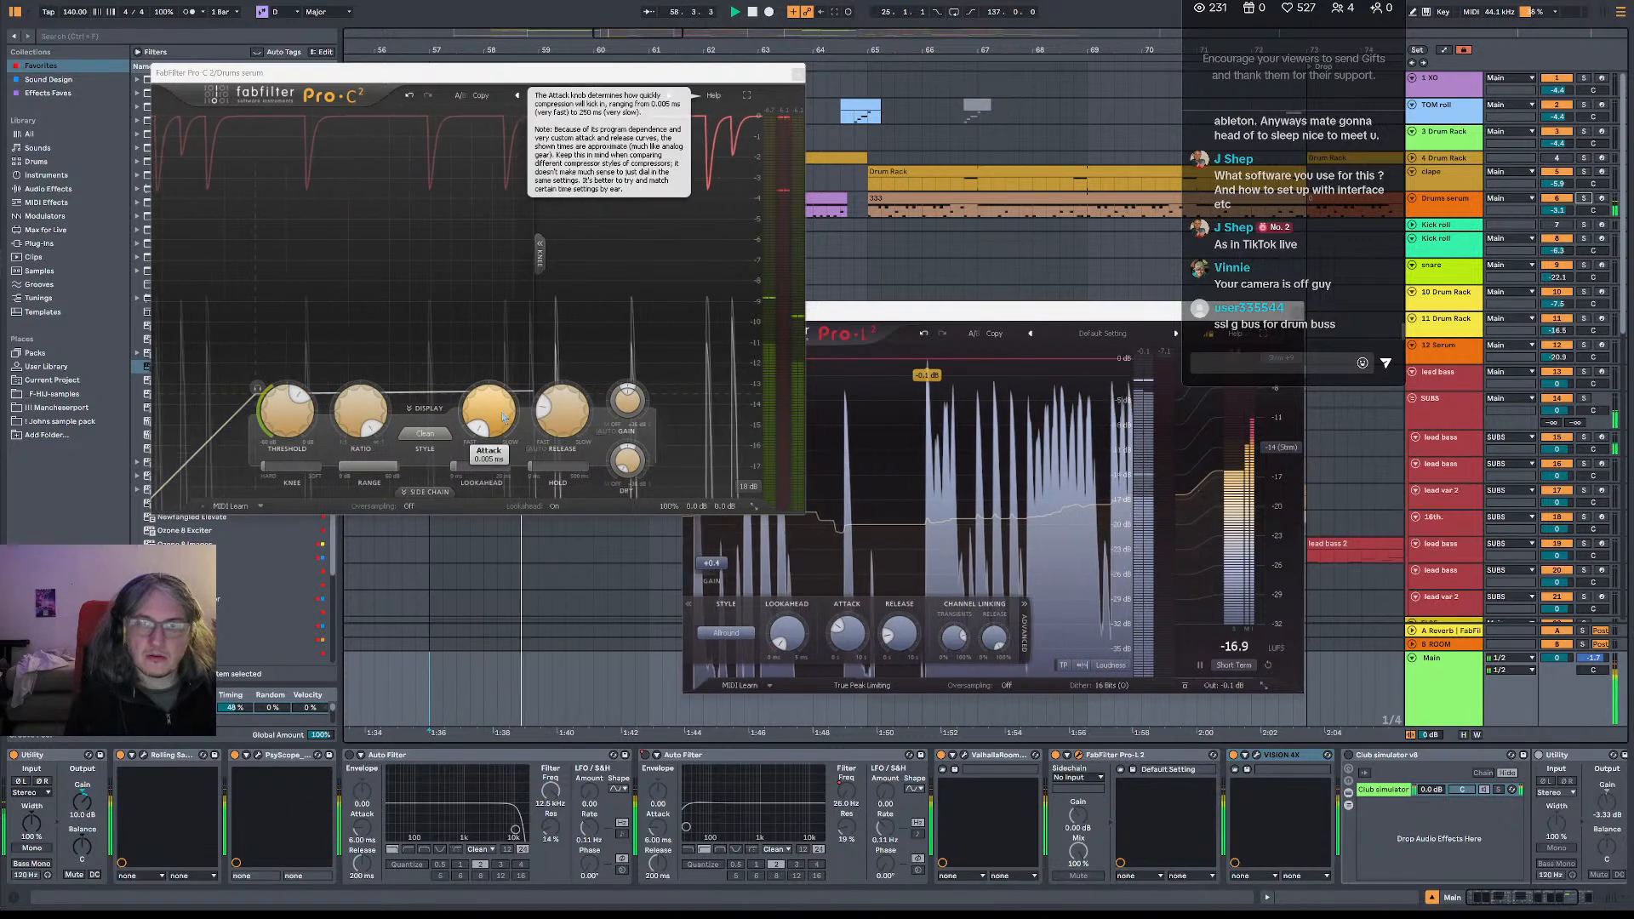
{"action": "left_click_drag", "start_coordinate": [503, 426], "coordinate": [501, 404]}
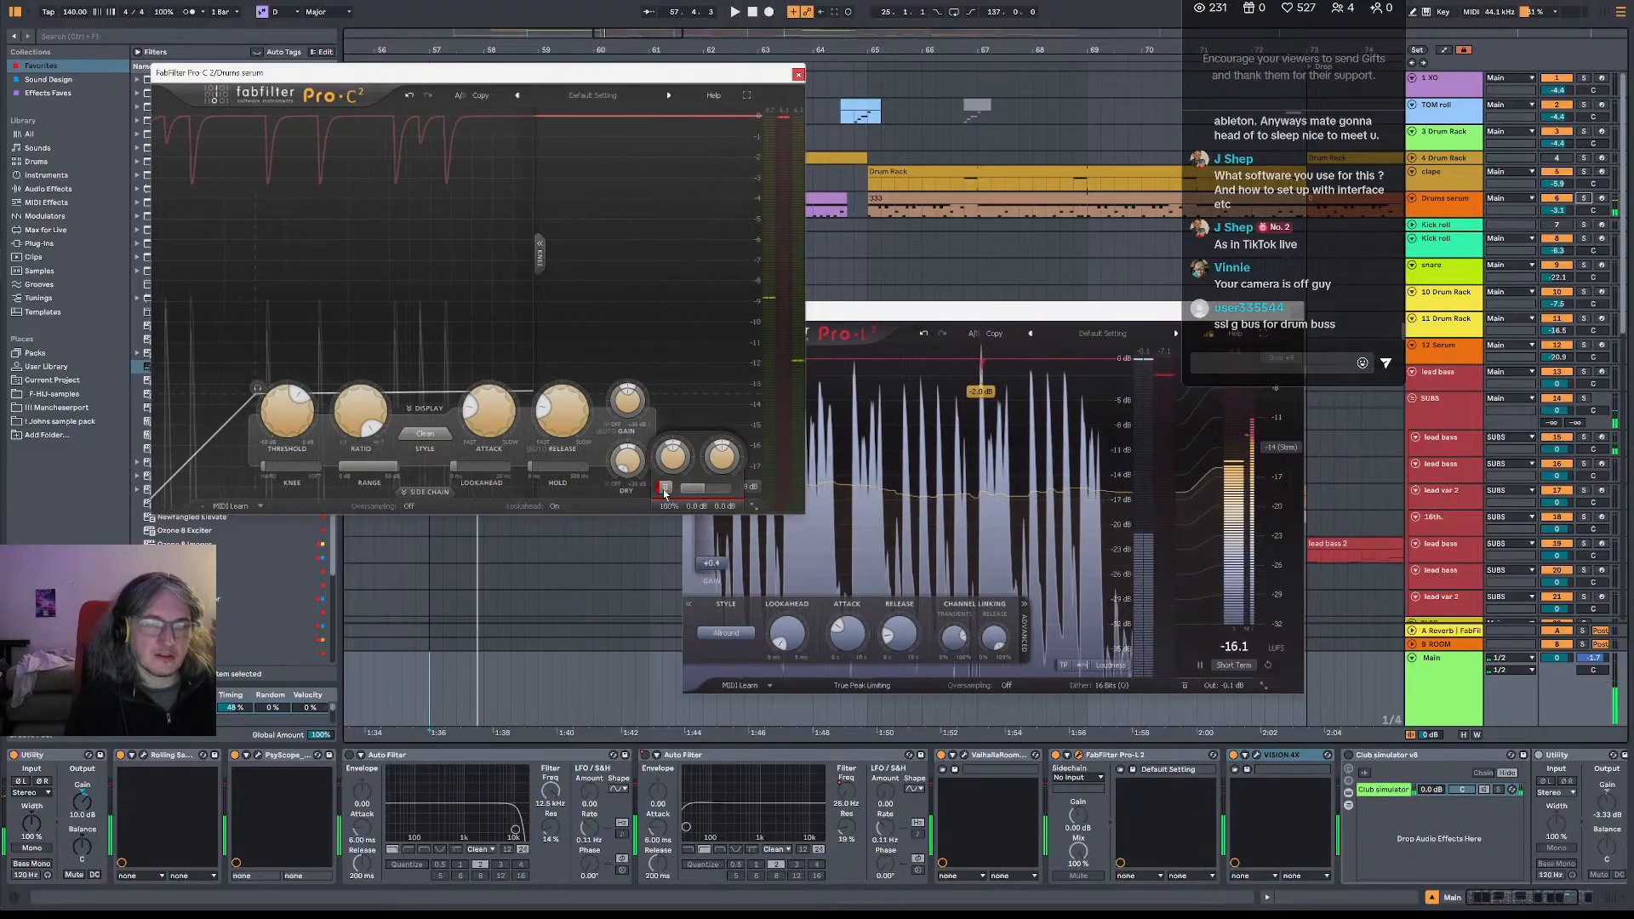
{"action": "key", "text": "space"}
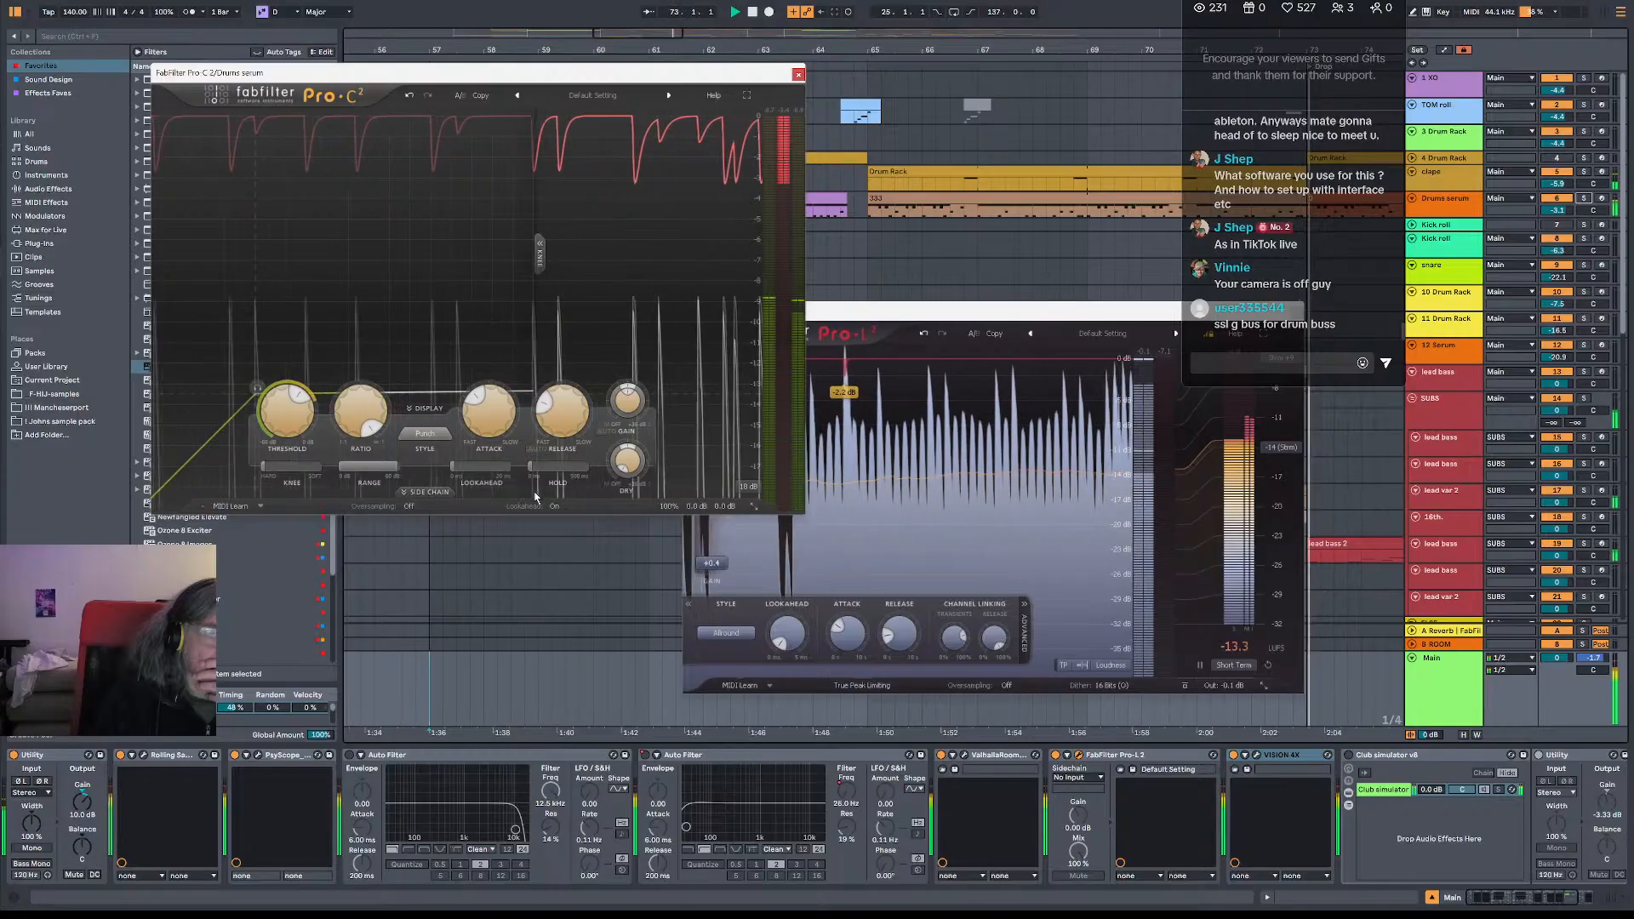
- Switch the Pro-C 2's style to Pumping and audition the build from bar 57
{"action": "left_click", "coordinate": [425, 433]}
{"action": "left_click", "coordinate": [463, 551]}
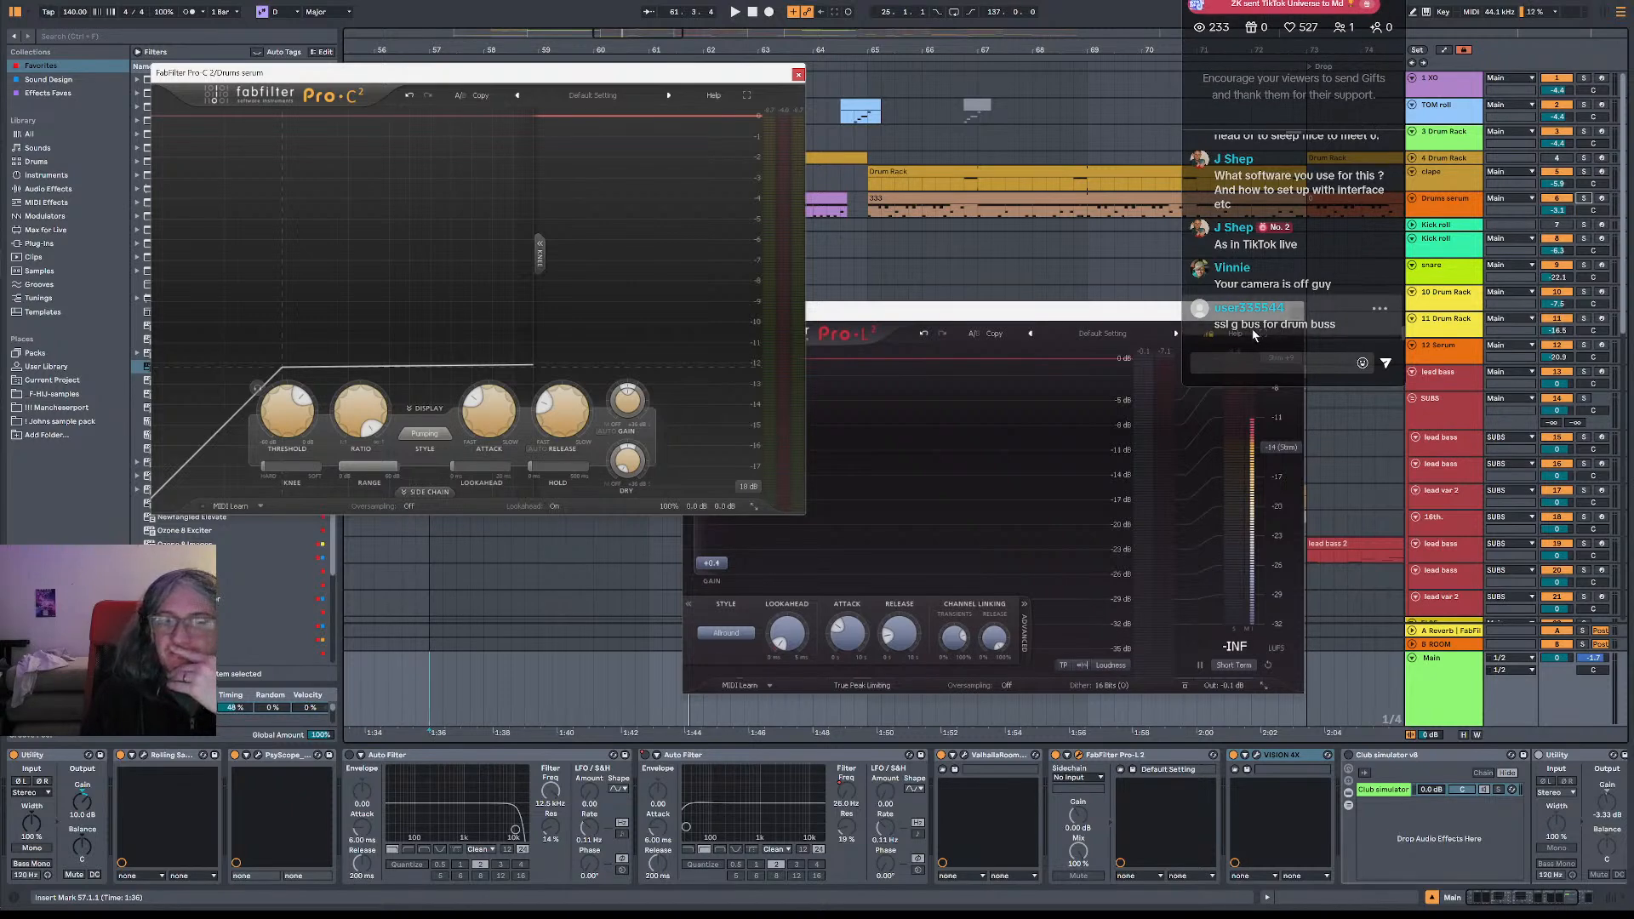
{"action": "key", "text": "space"}
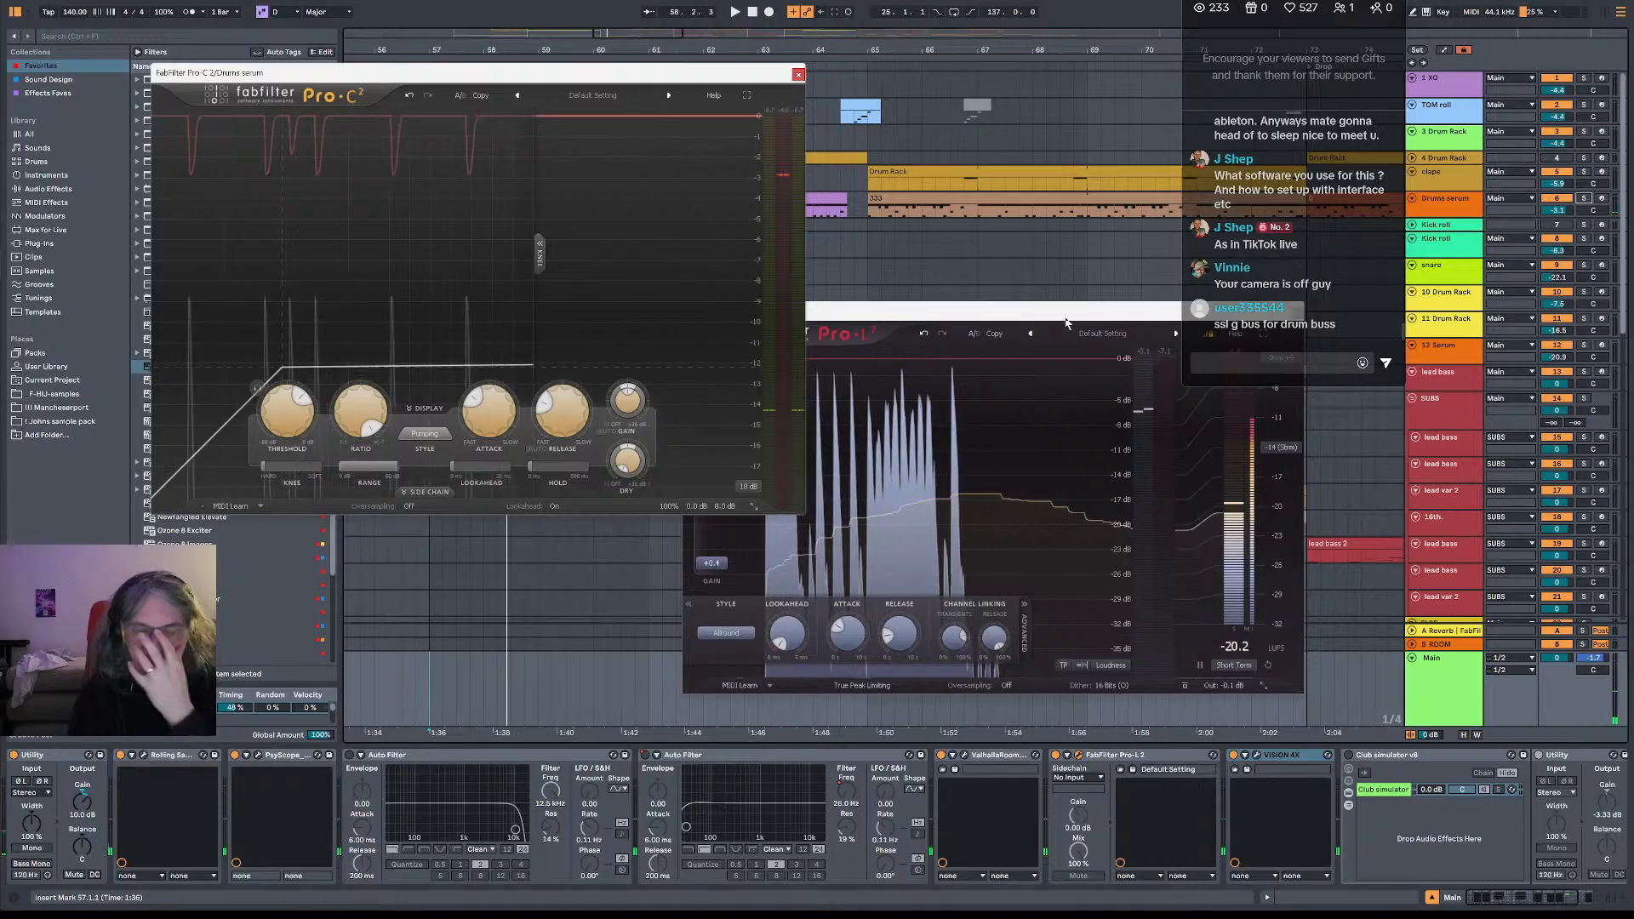
{"action": "key", "text": "space"}
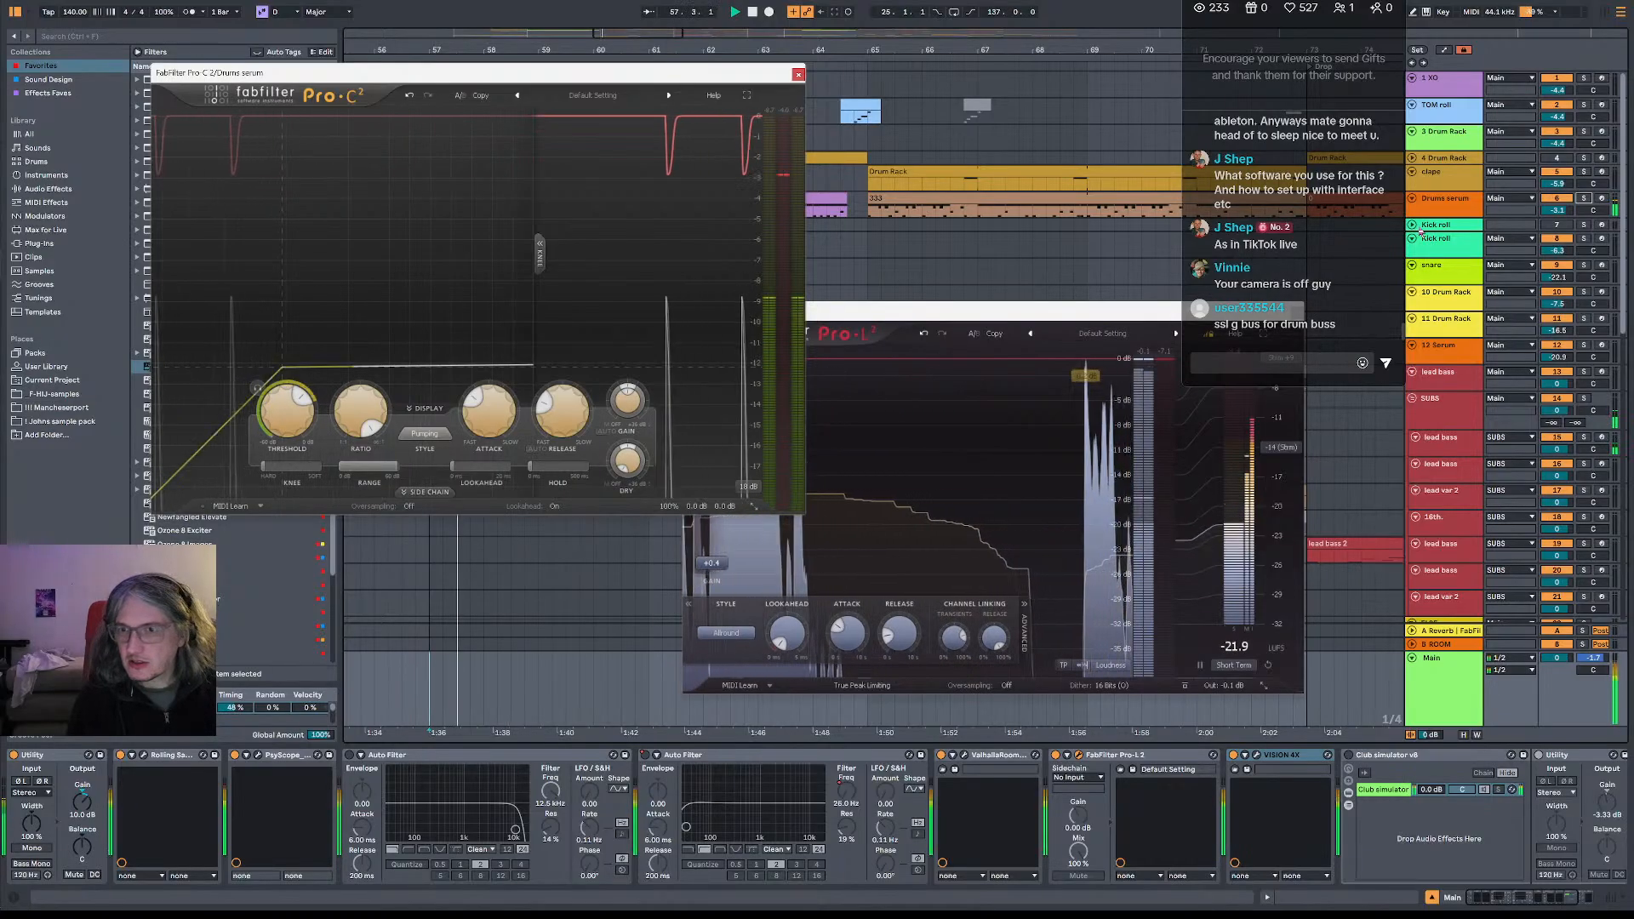
{"action": "key", "text": "space"}
{"action": "key", "text": "space"}
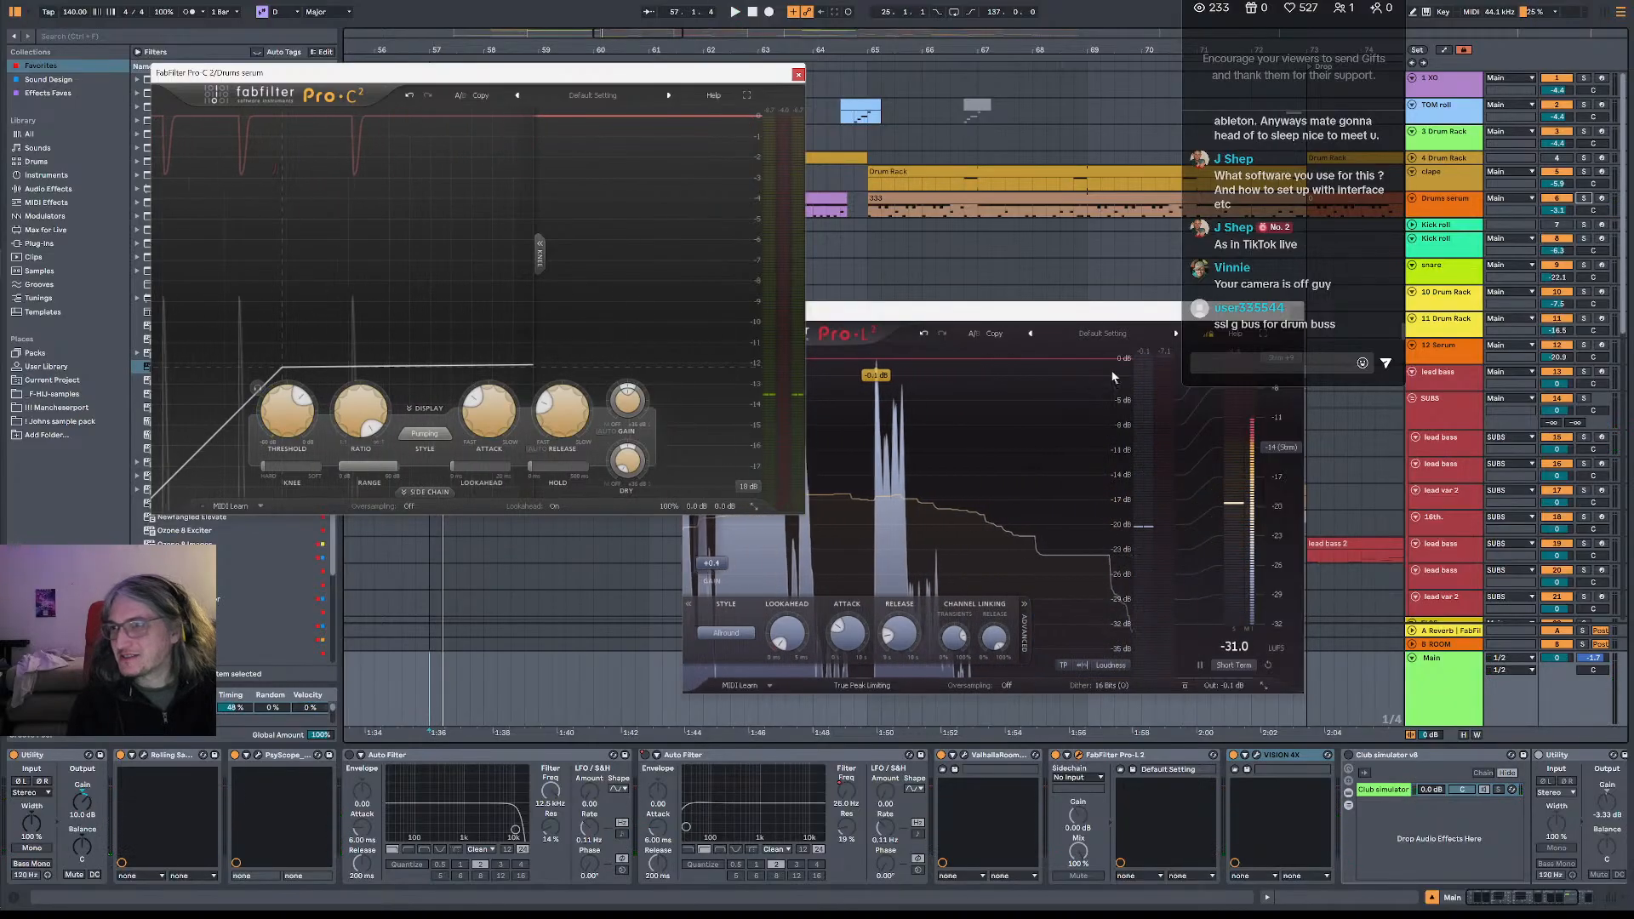
- Raise the Pro-C 2's threshold to about -10 dB while watching the limiting on Main
{"action": "mouse_move", "coordinate": [589, 407]}
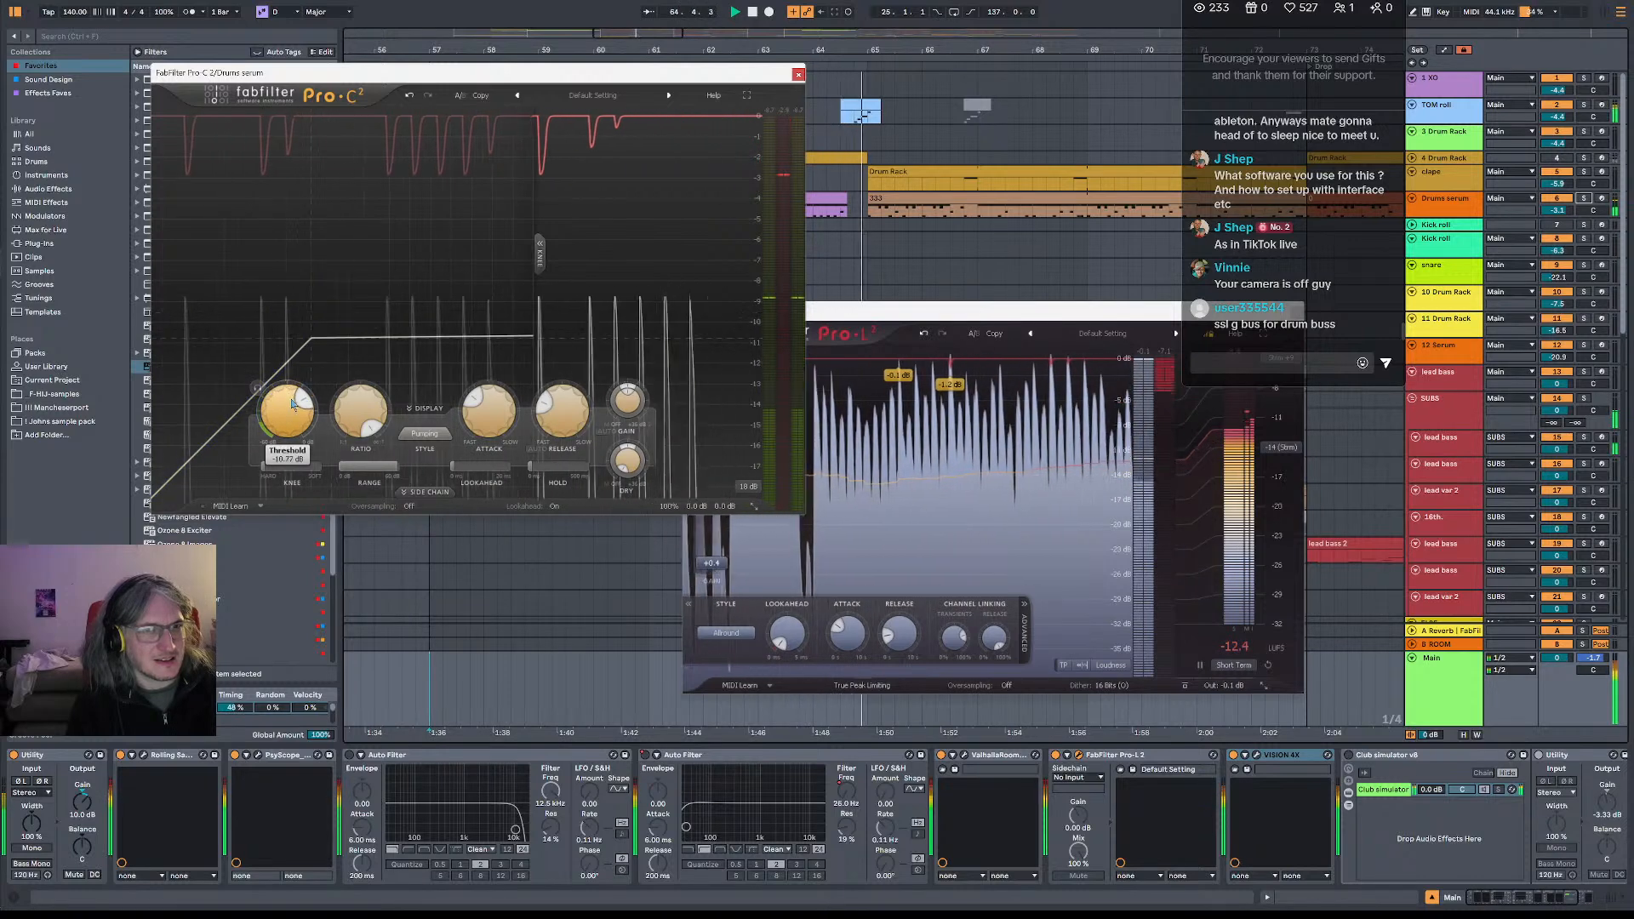
{"action": "left_click_drag", "start_coordinate": [291, 403], "coordinate": [291, 402]}
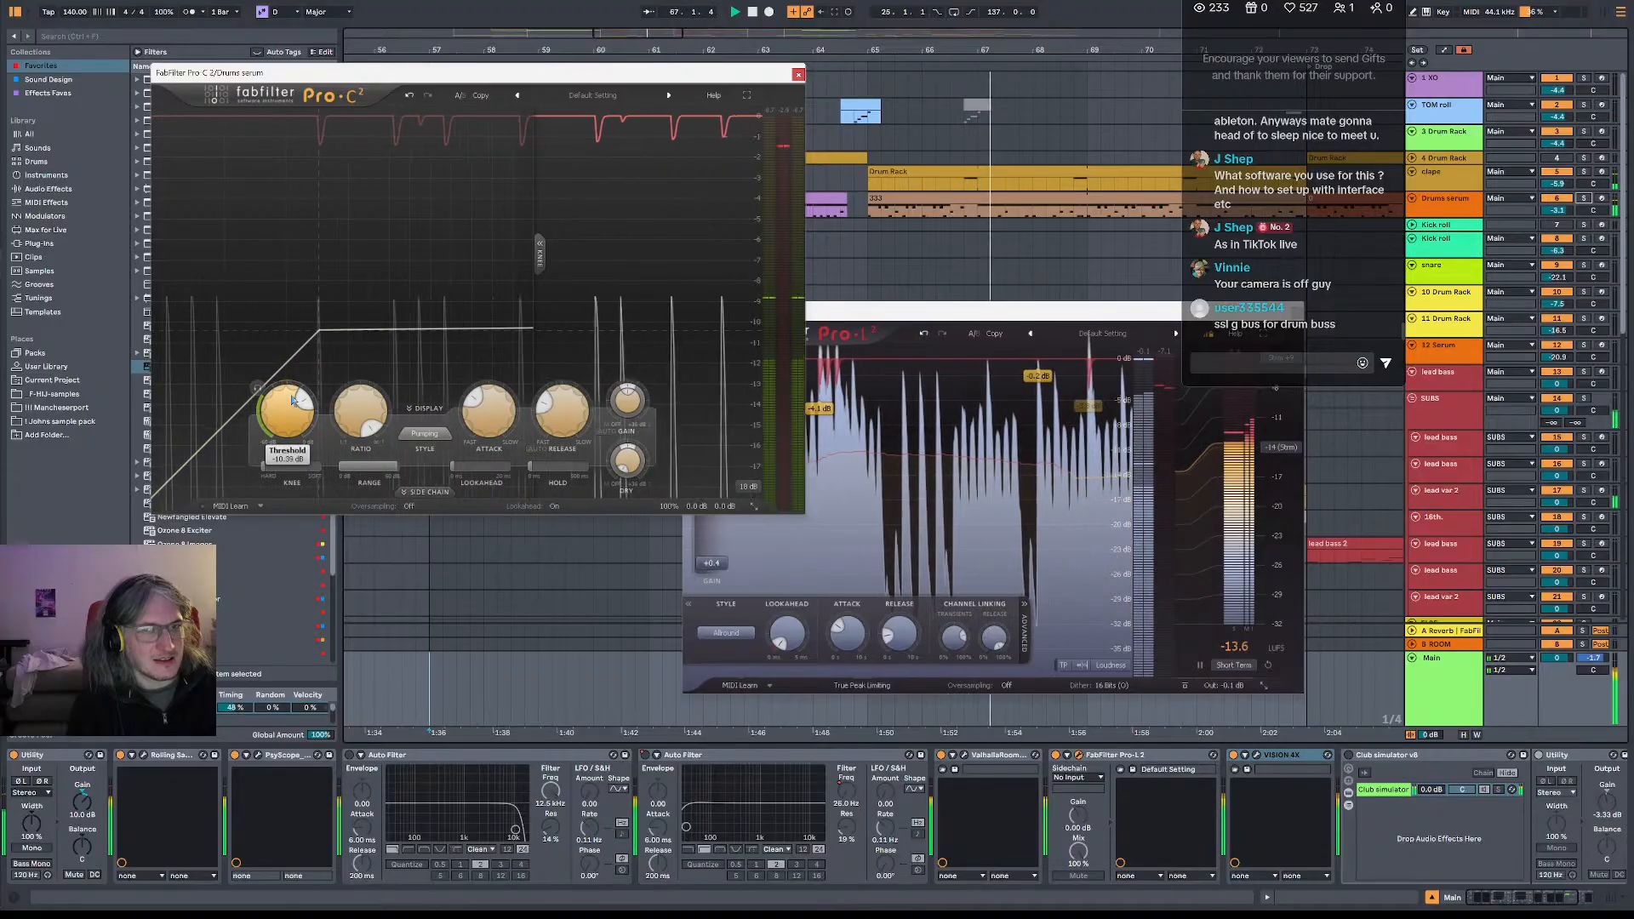
{"action": "key", "text": "space"}
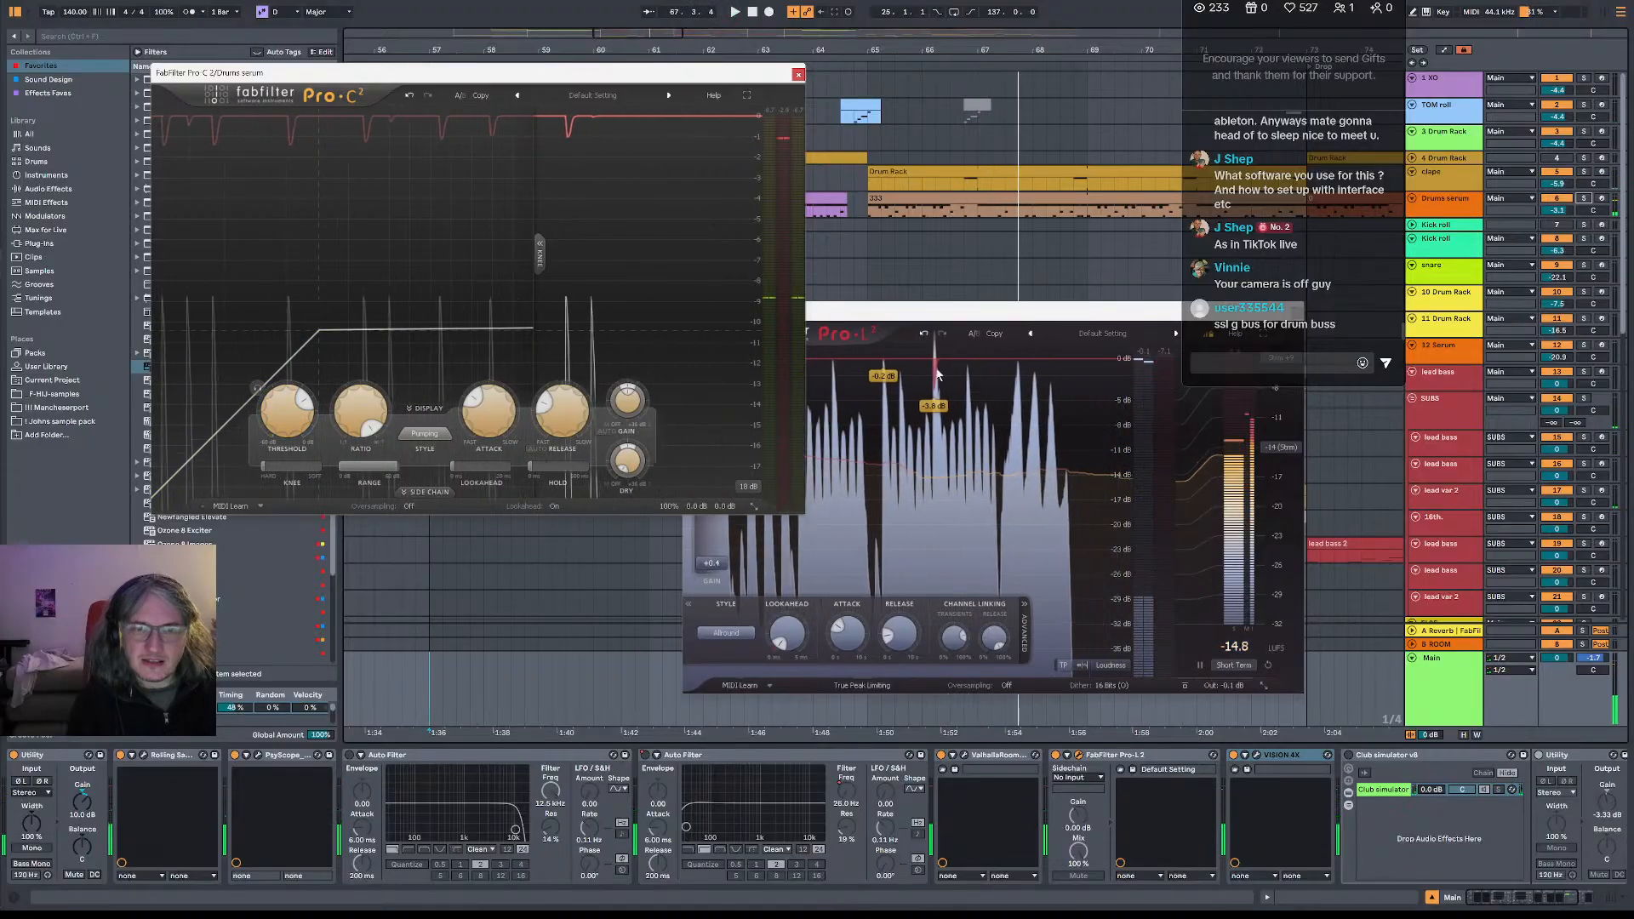
- Replay the build around bars 65 to 67 with and without the claps soloed to check which hits drive the limiter
{"action": "left_click", "coordinate": [978, 214]}
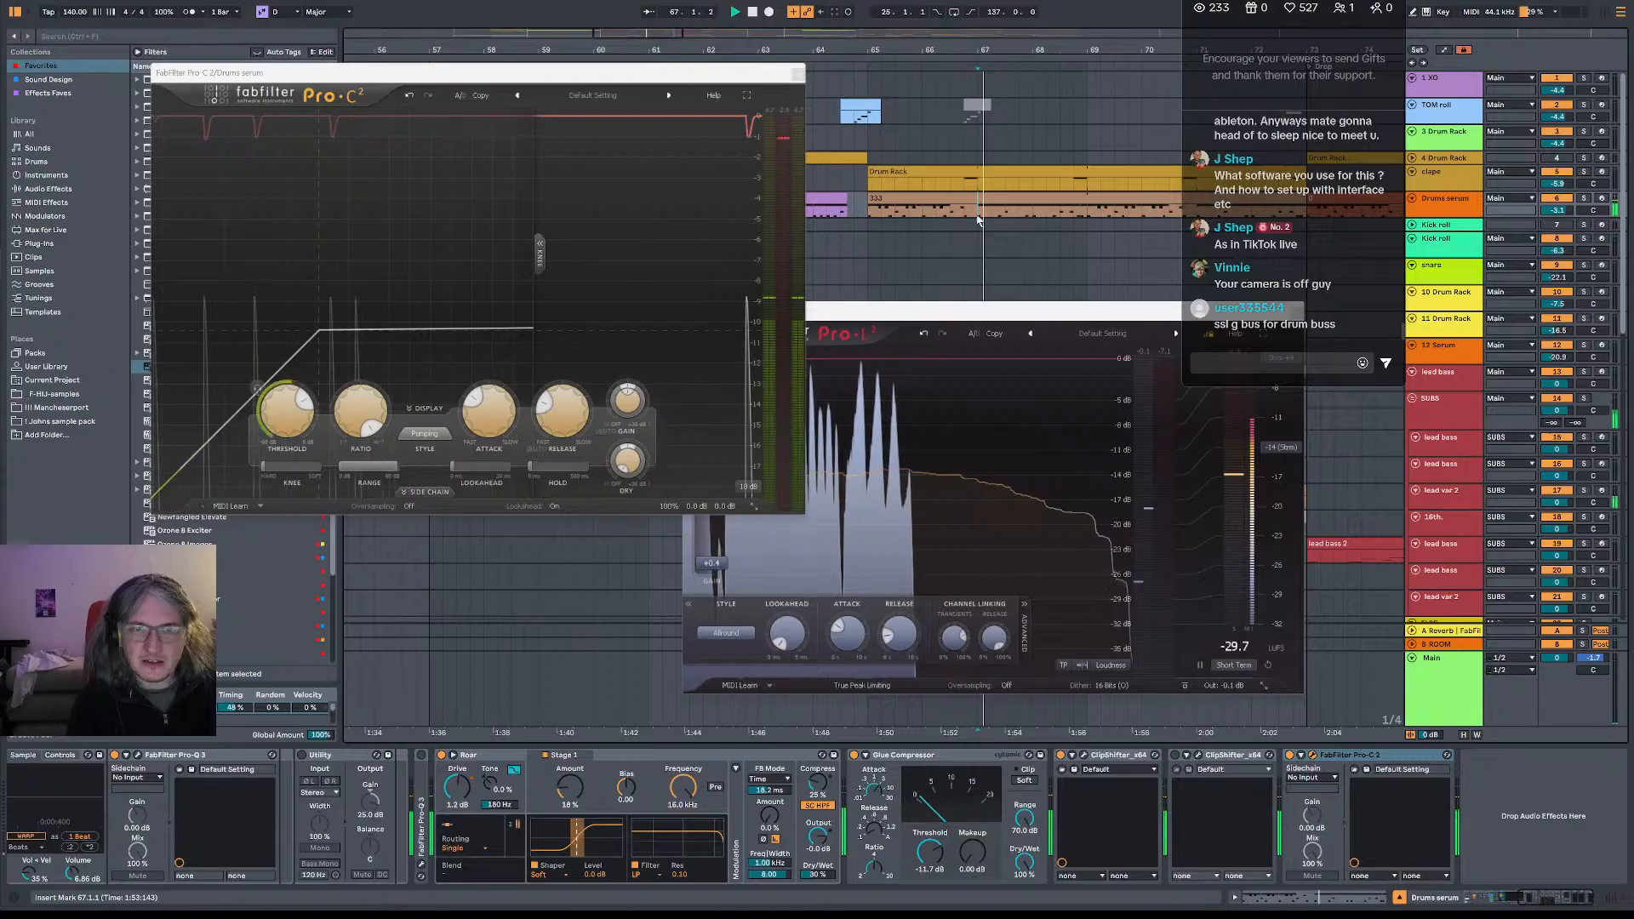
{"action": "key", "text": "space"}
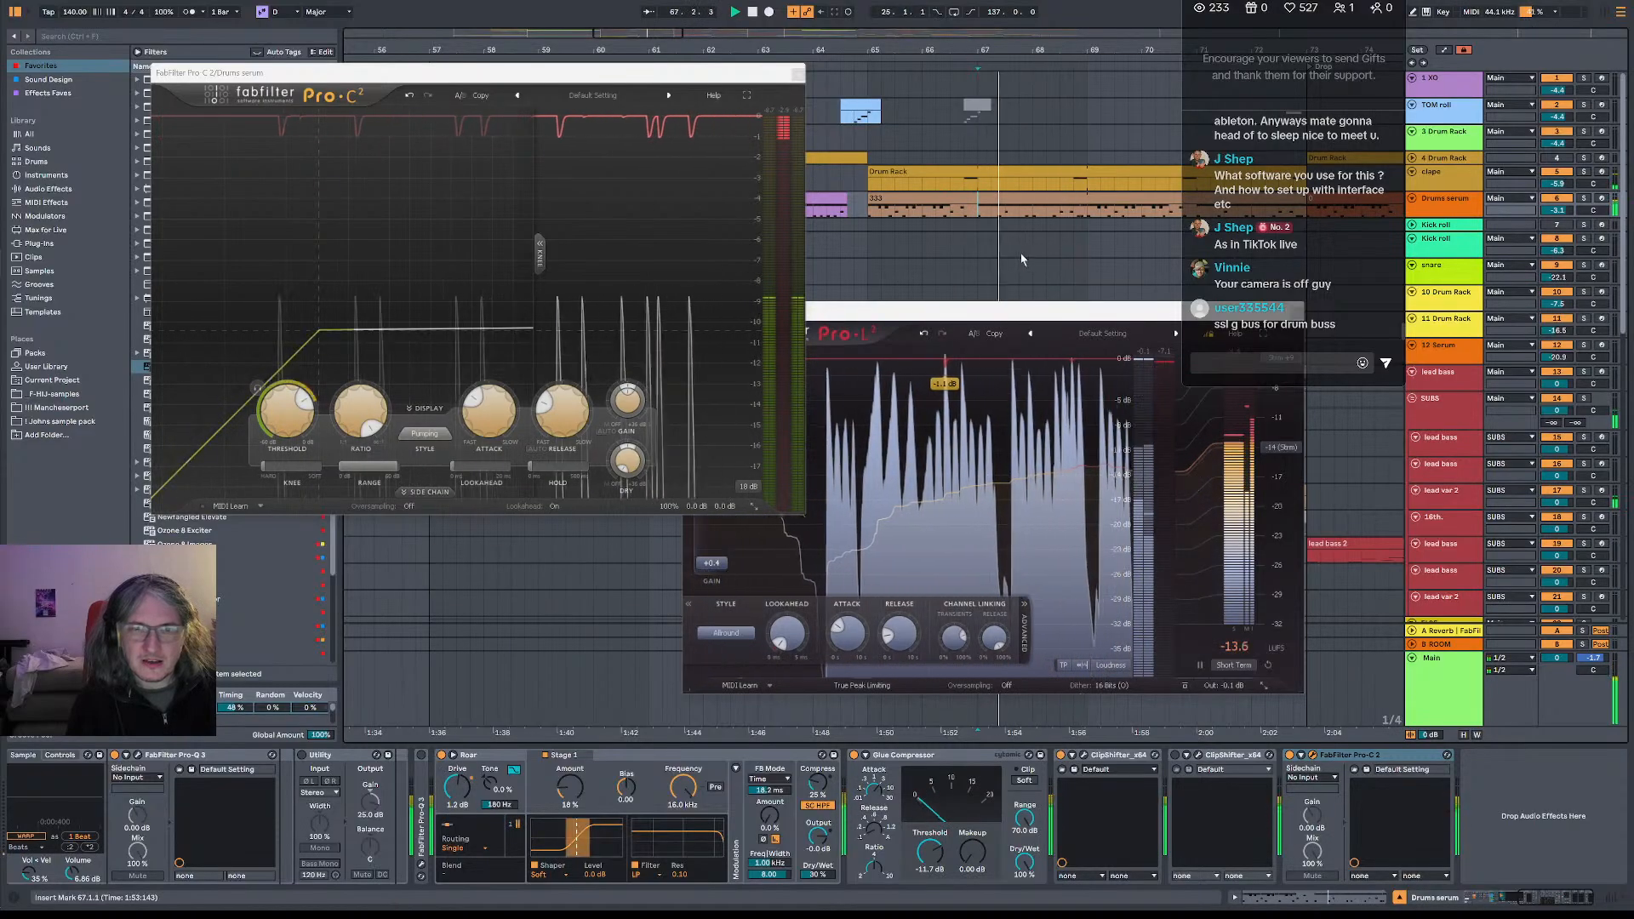
{"action": "left_click", "coordinate": [951, 170]}
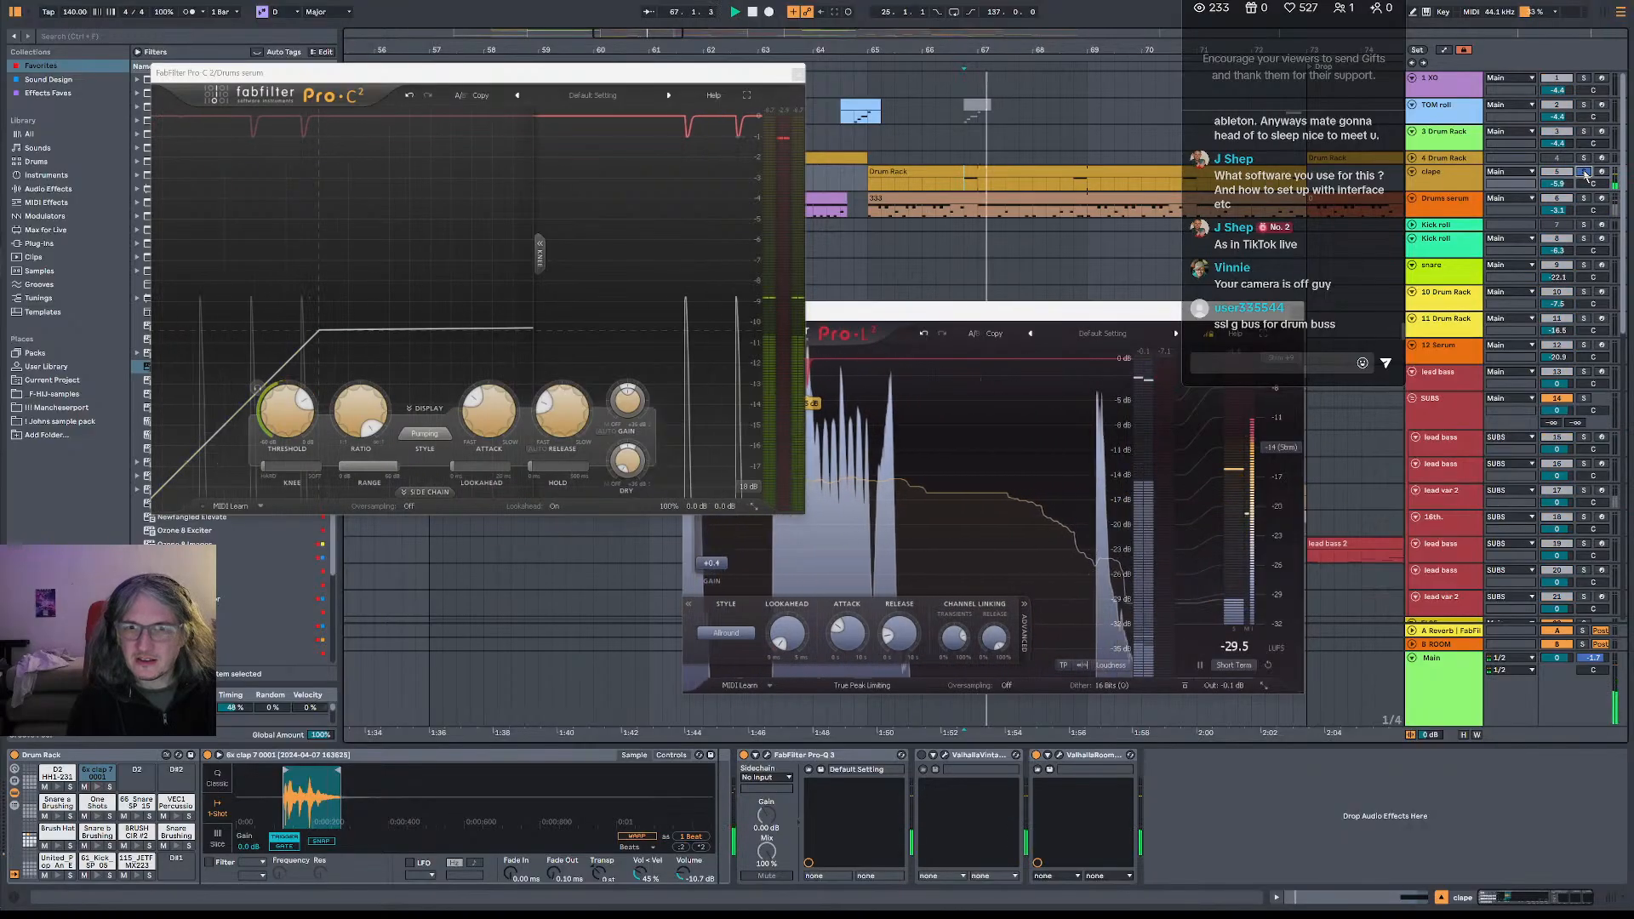
{"action": "key", "text": "space"}
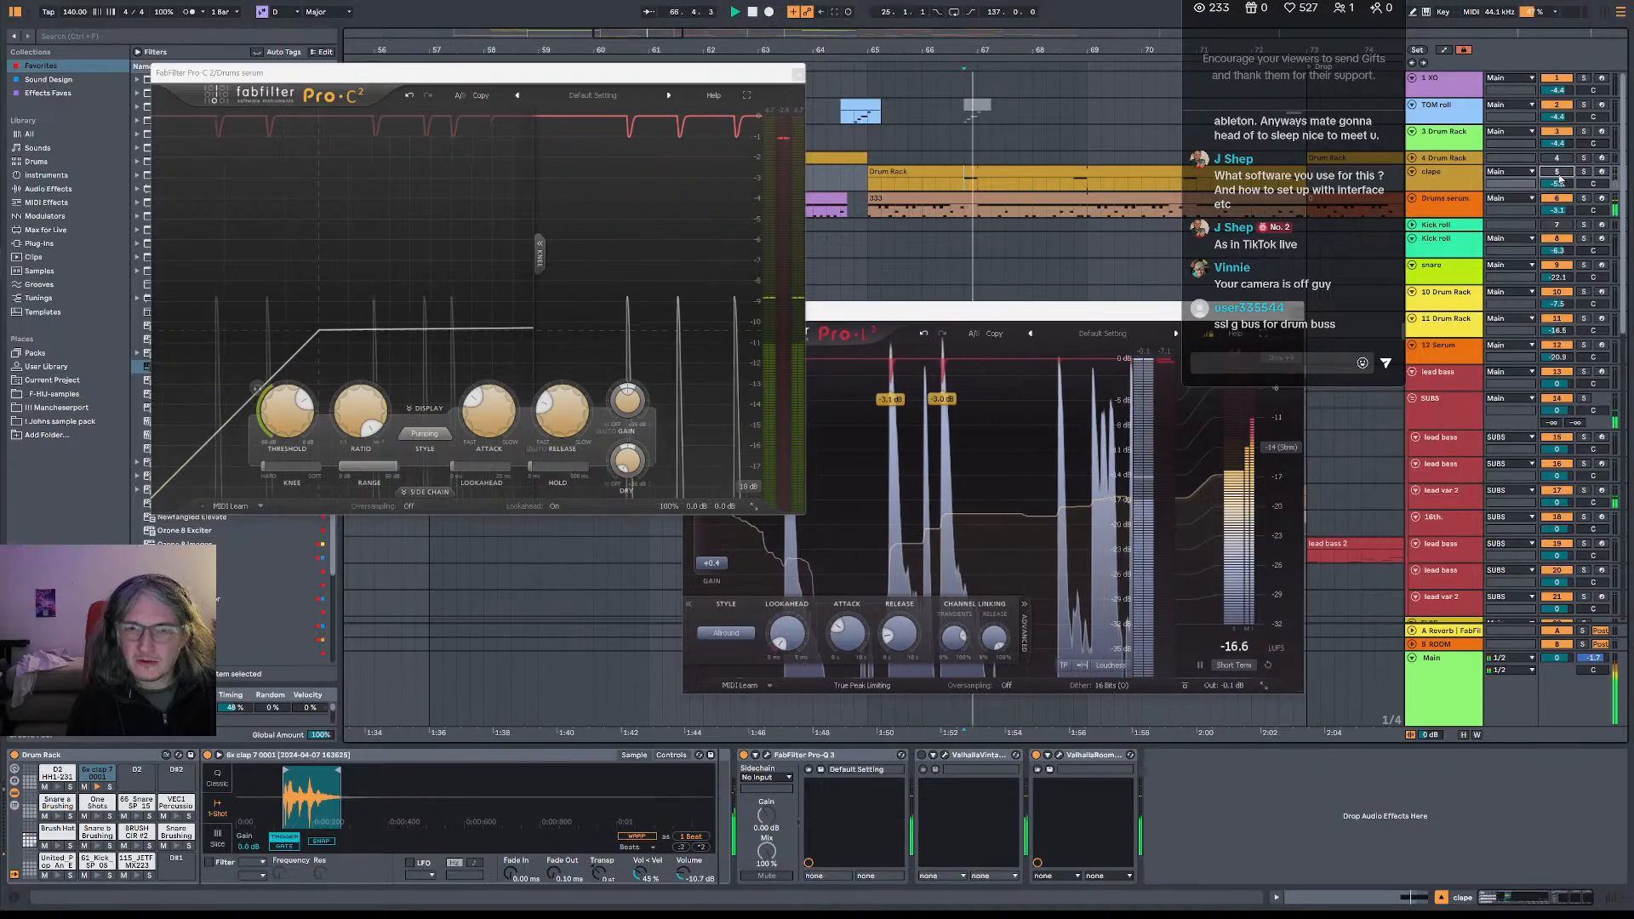
{"action": "left_click", "coordinate": [1146, 169]}
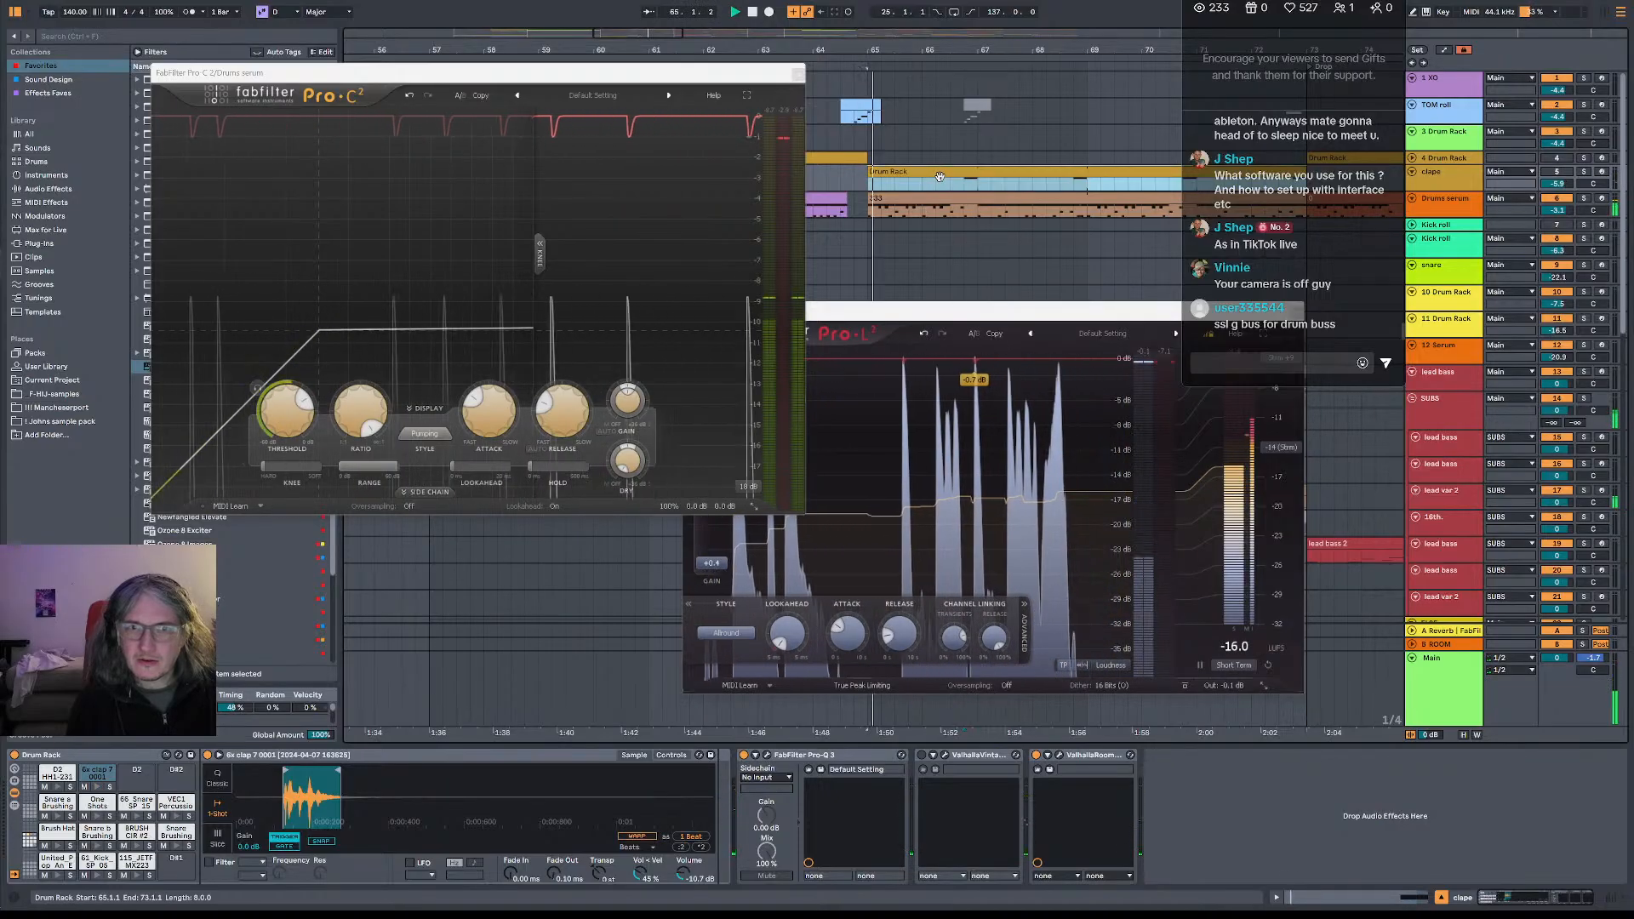
{"action": "left_click", "coordinate": [937, 183]}
{"action": "key", "text": "space"}
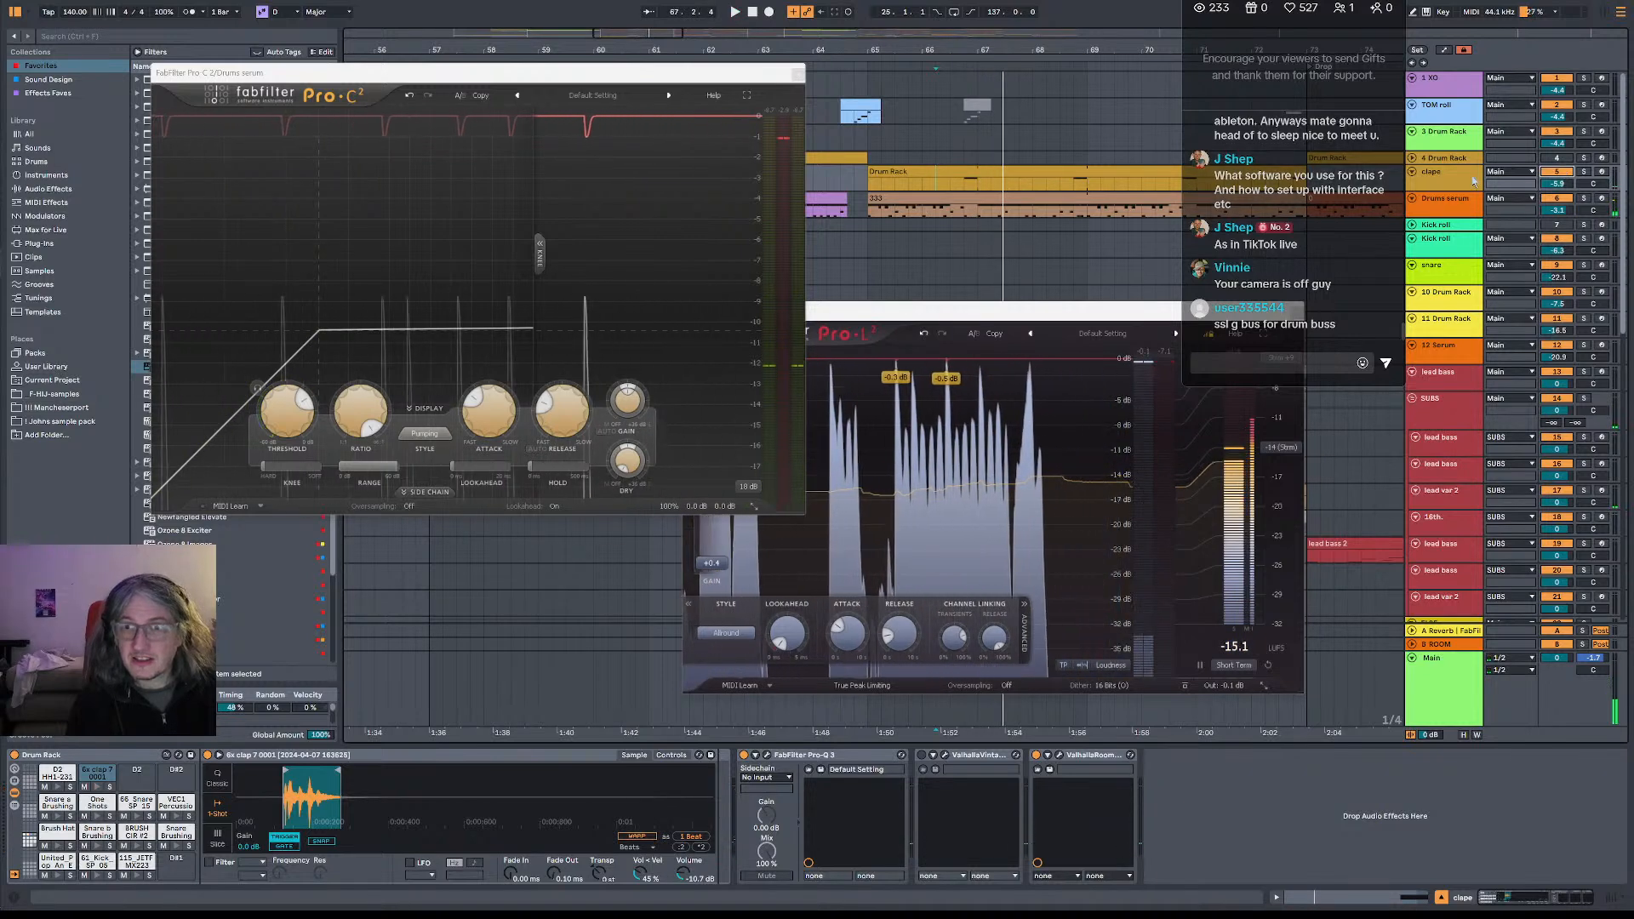
- Lower the claps track's volume to -9.0 dB and audition the end of the build
{"action": "key", "text": "space"}
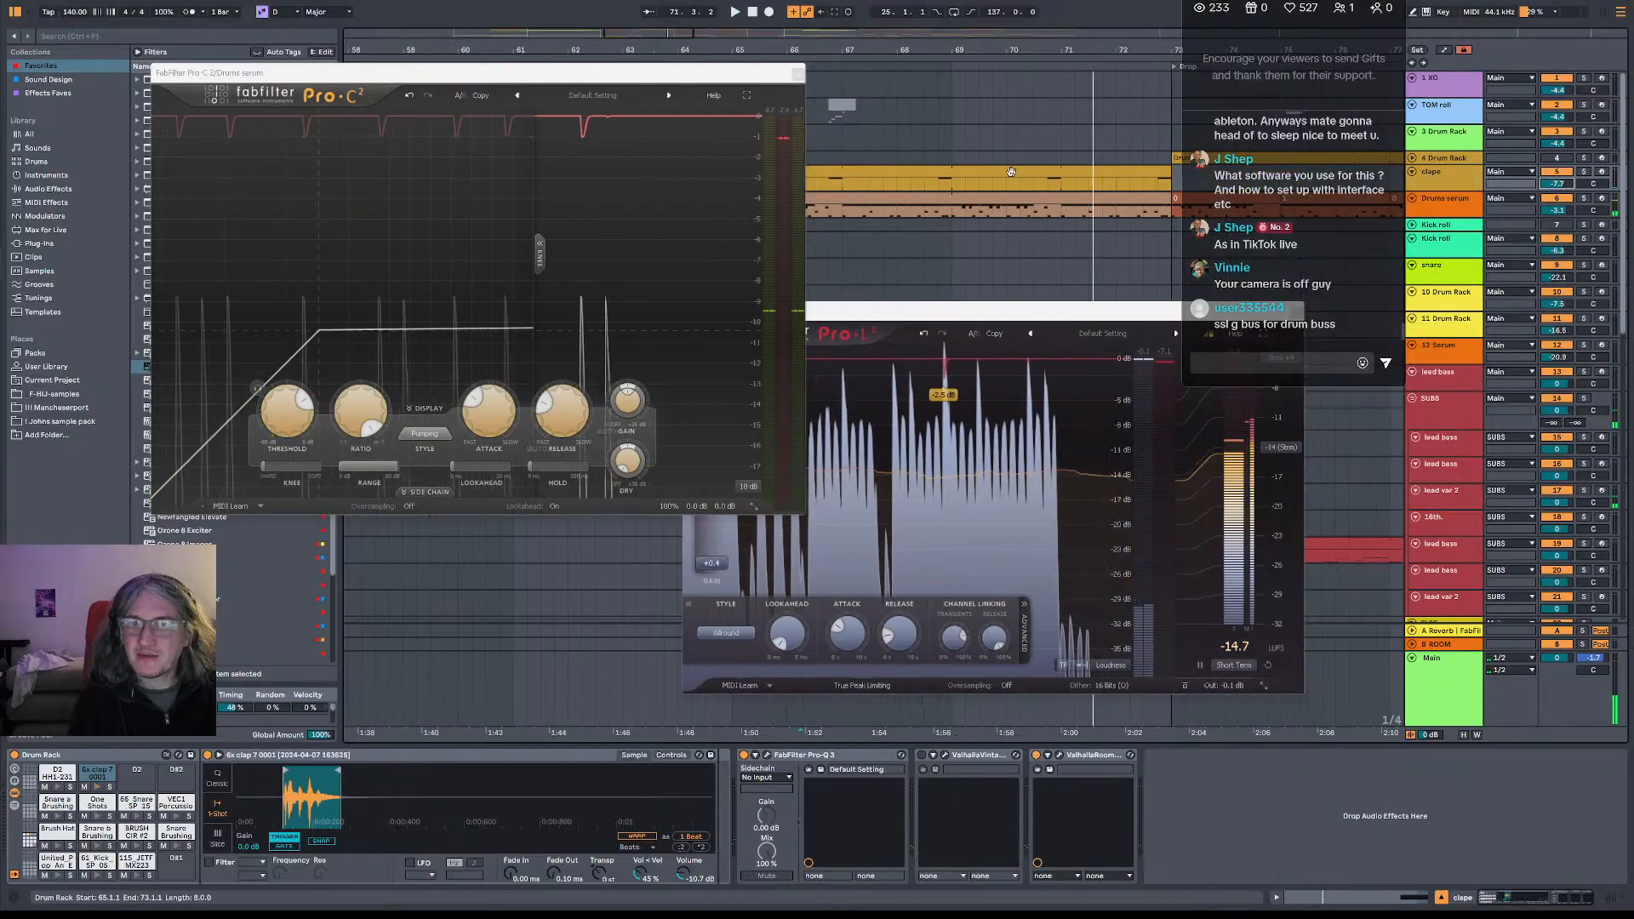
{"action": "left_click", "coordinate": [1044, 187]}
{"action": "left_click", "coordinate": [1451, 173]}
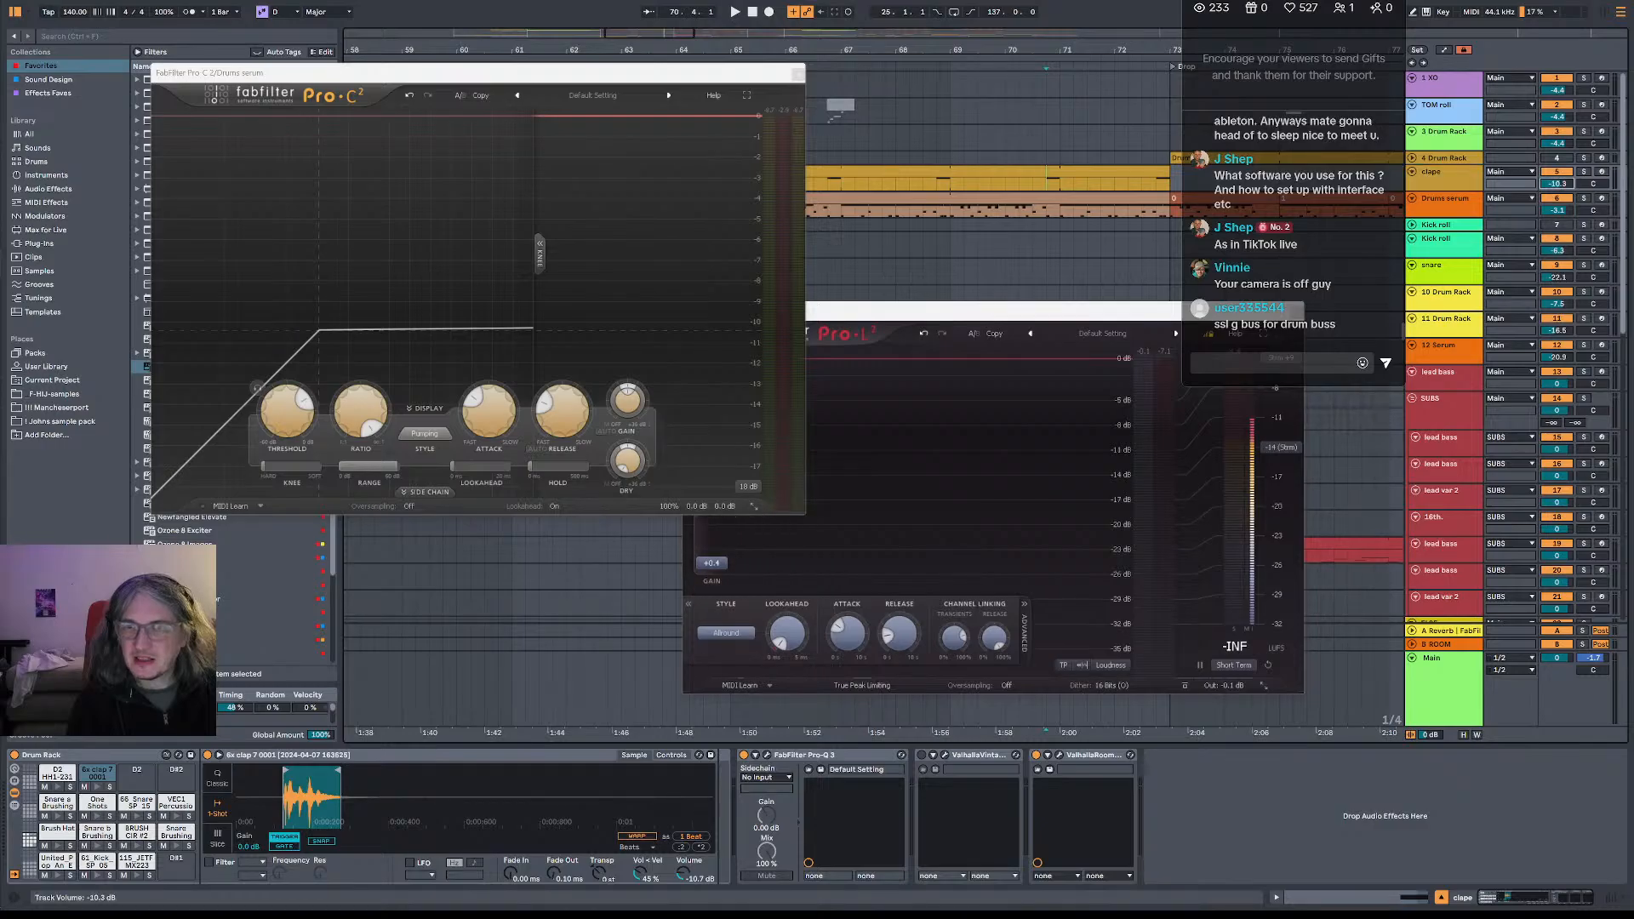
{"action": "key", "text": "space"}
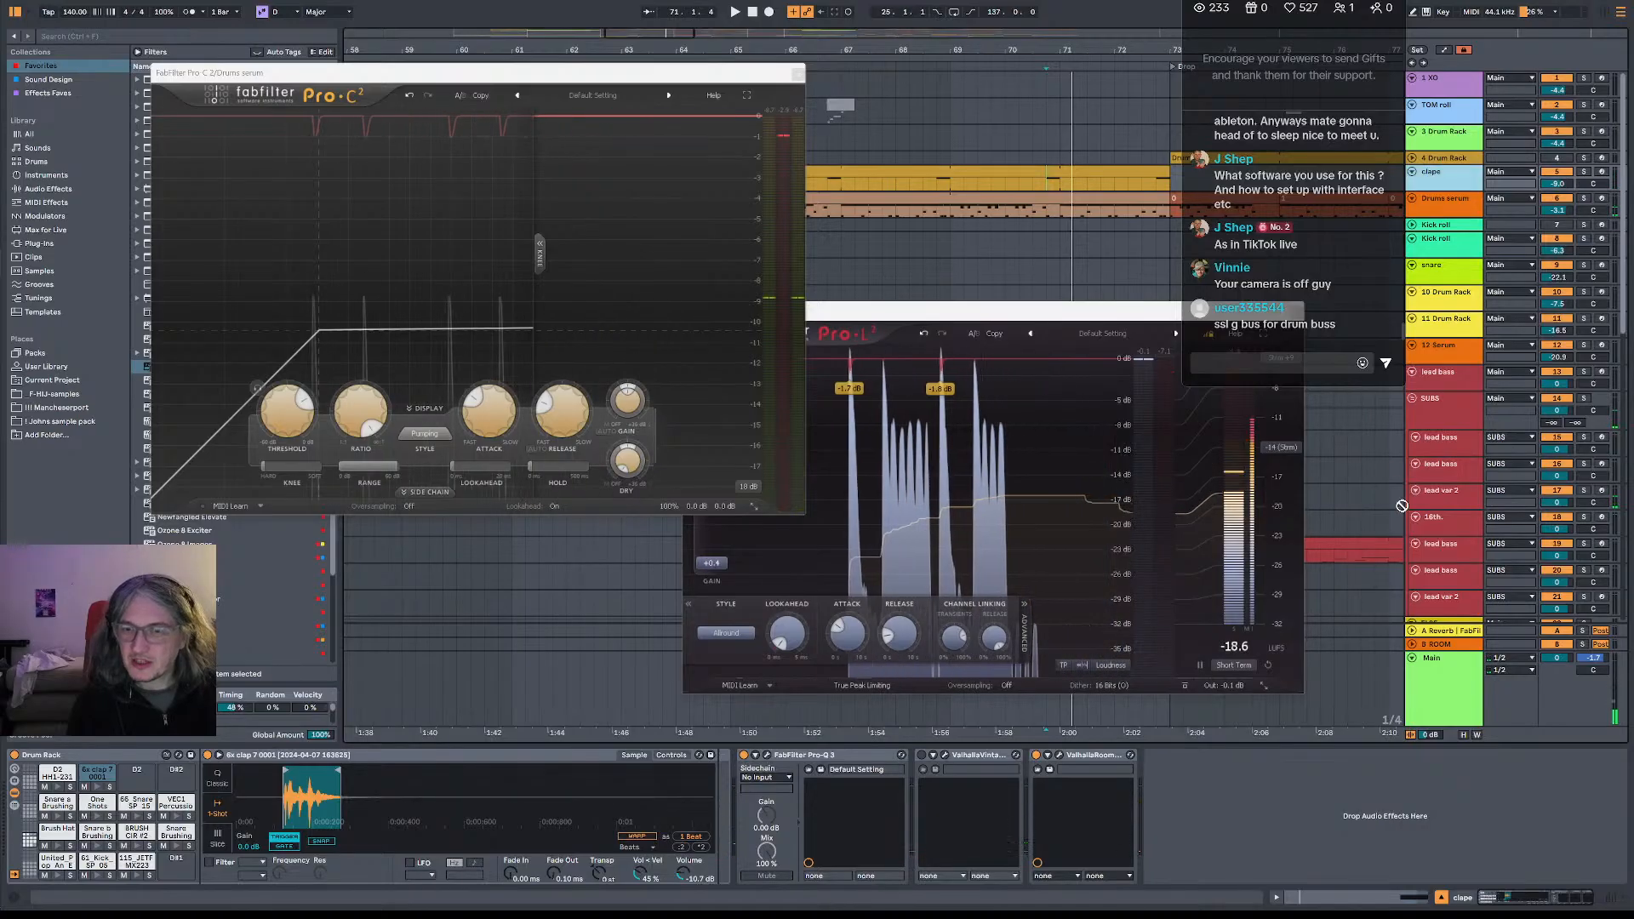
- Try moving the claps track into the ELSE group, audition it, and undo the move
{"action": "scroll", "coordinate": [1454, 620], "scroll_direction": "down", "scroll_amount": 1}
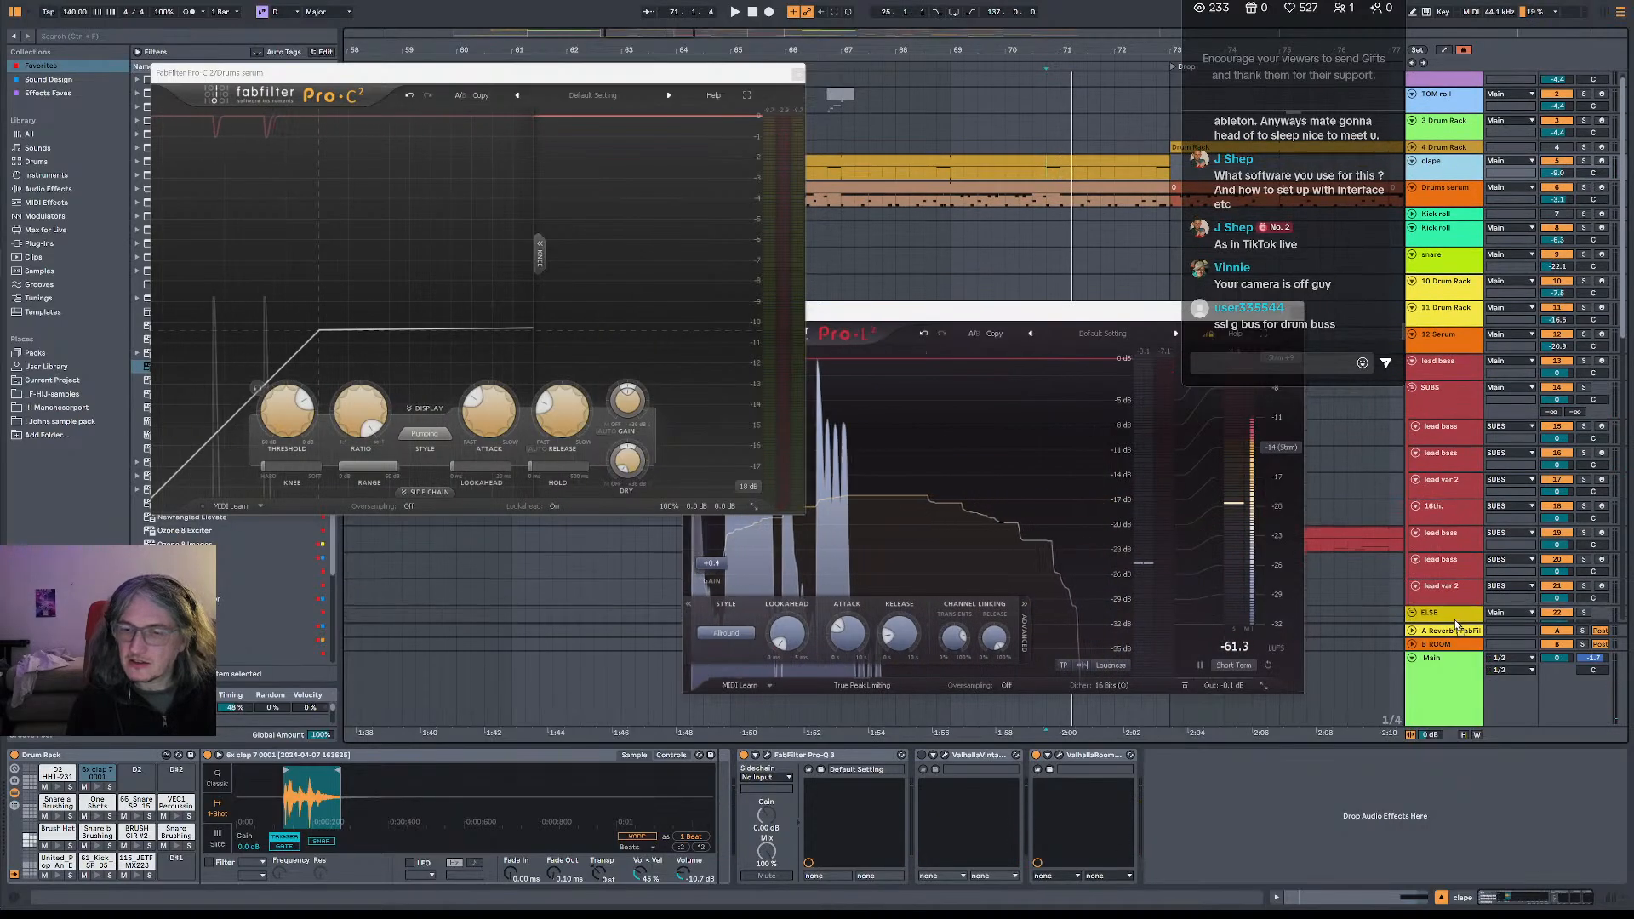
{"action": "scroll", "coordinate": [1454, 622], "scroll_direction": "down", "scroll_amount": 4}
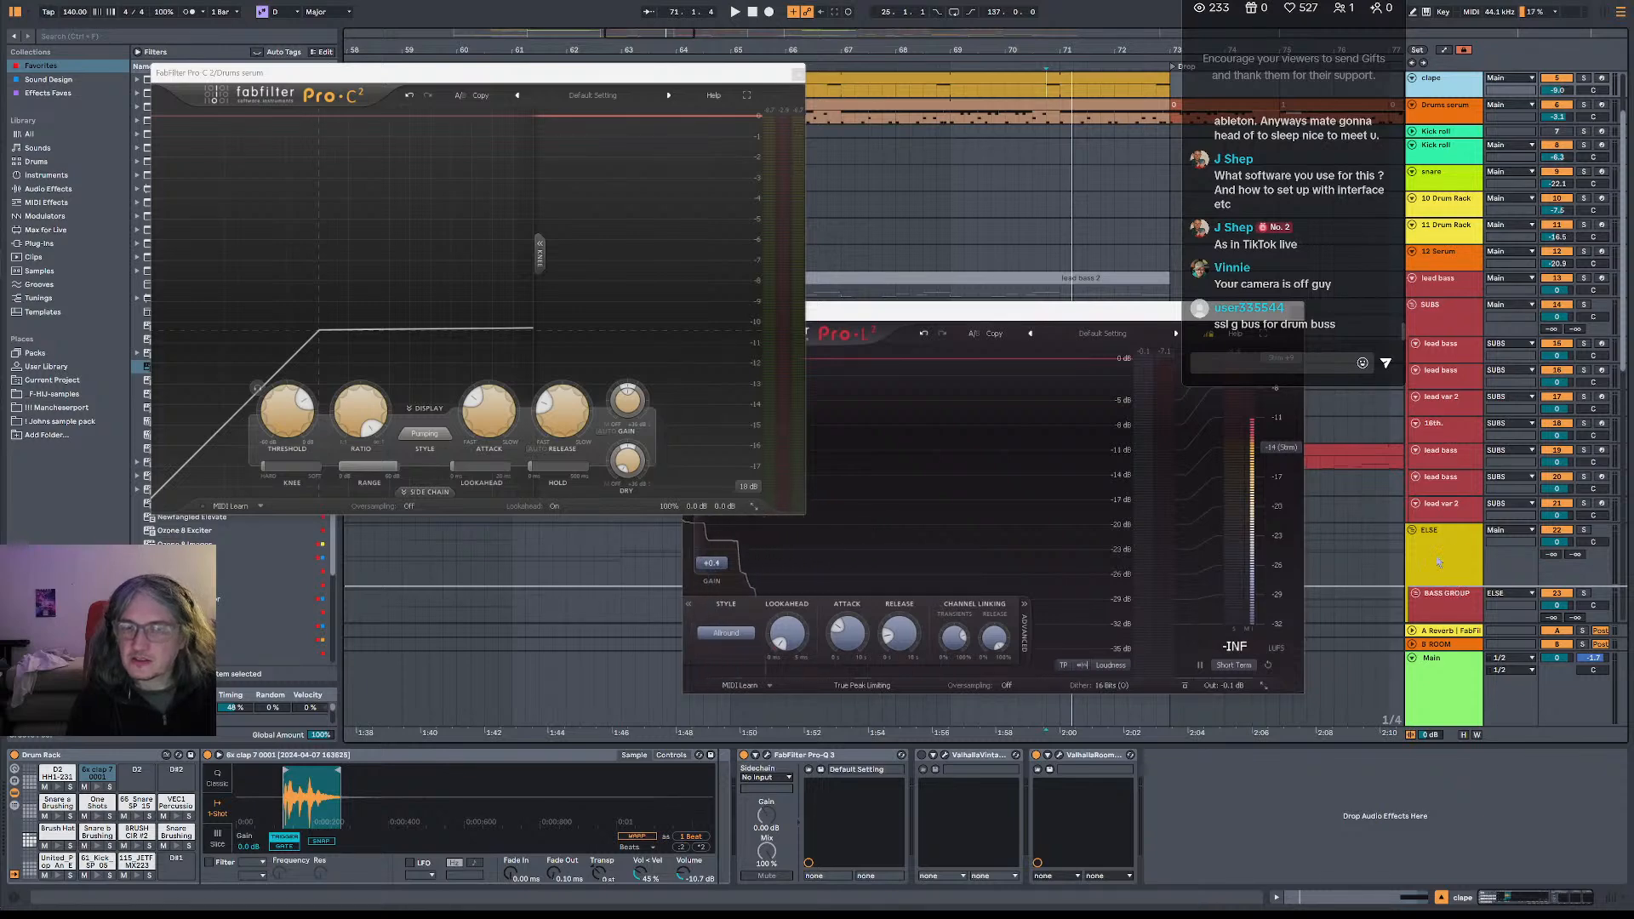
{"action": "left_click_drag", "start_coordinate": [1438, 562], "coordinate": [1447, 568]}
{"action": "key", "text": "space"}
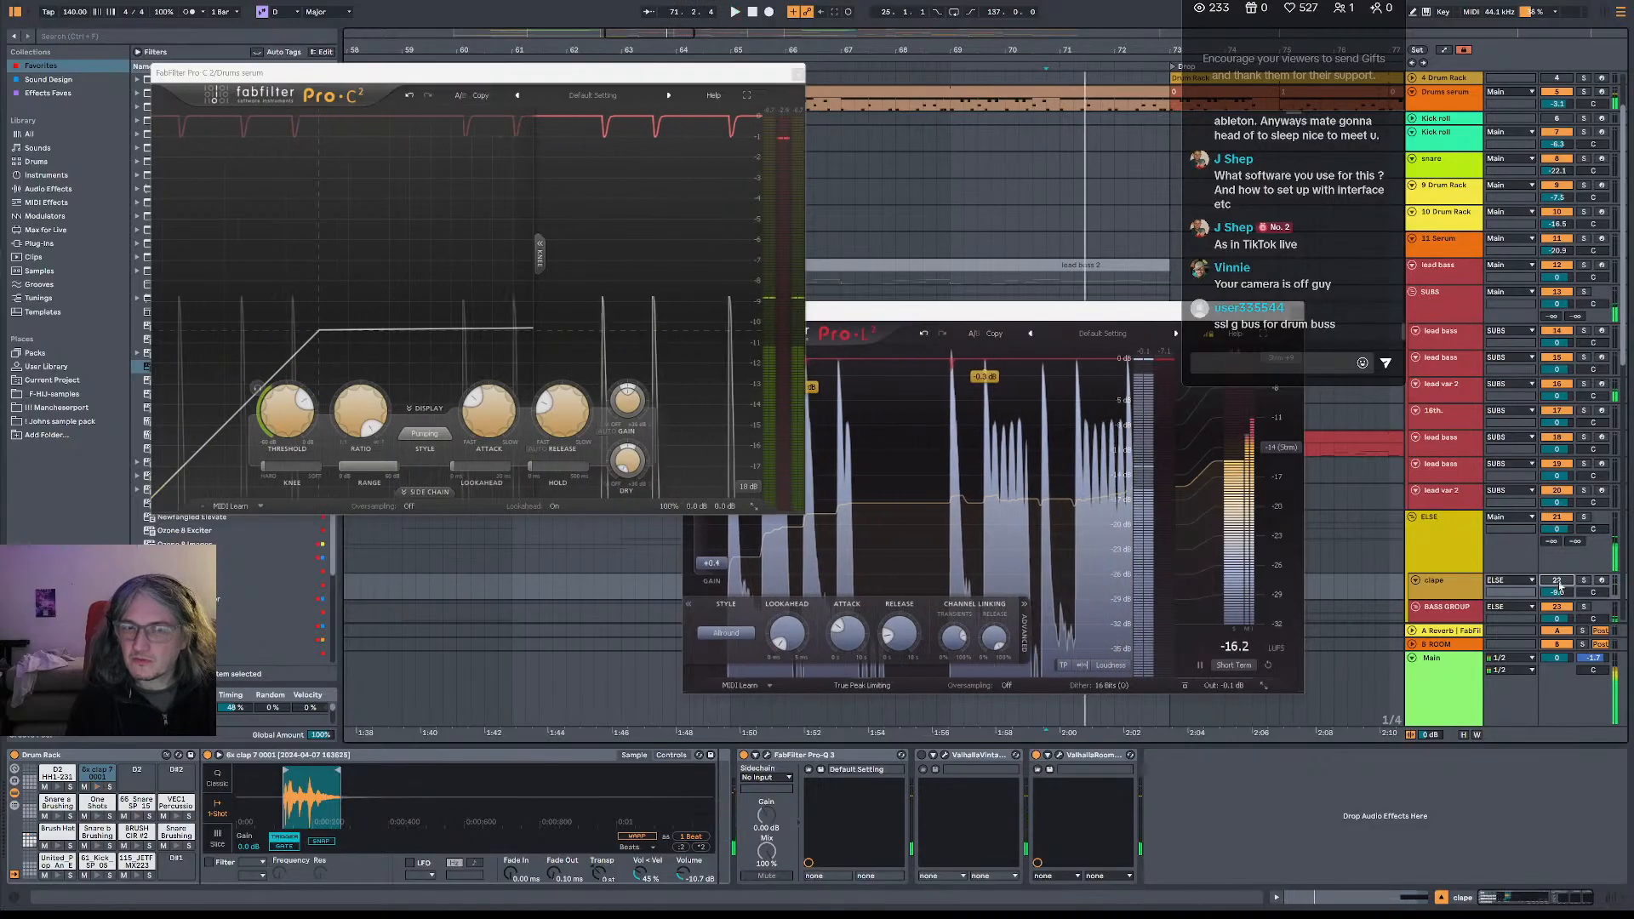
{"action": "left_click", "coordinate": [1450, 584]}
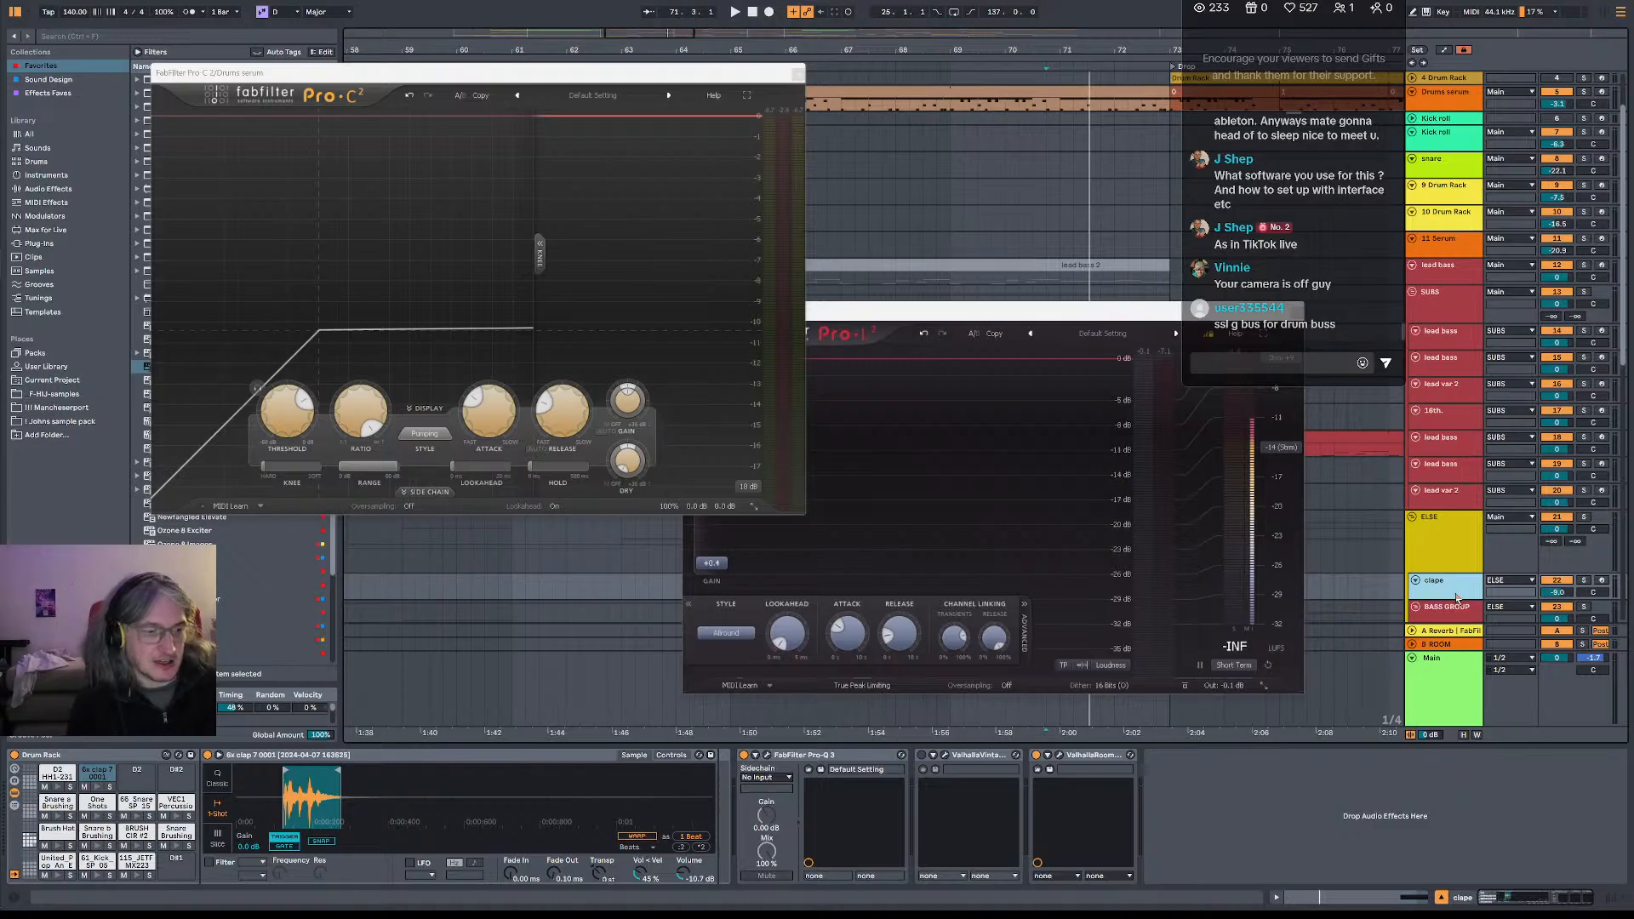
{"action": "left_click", "coordinate": [1459, 558]}
{"action": "left_click", "coordinate": [1464, 593]}
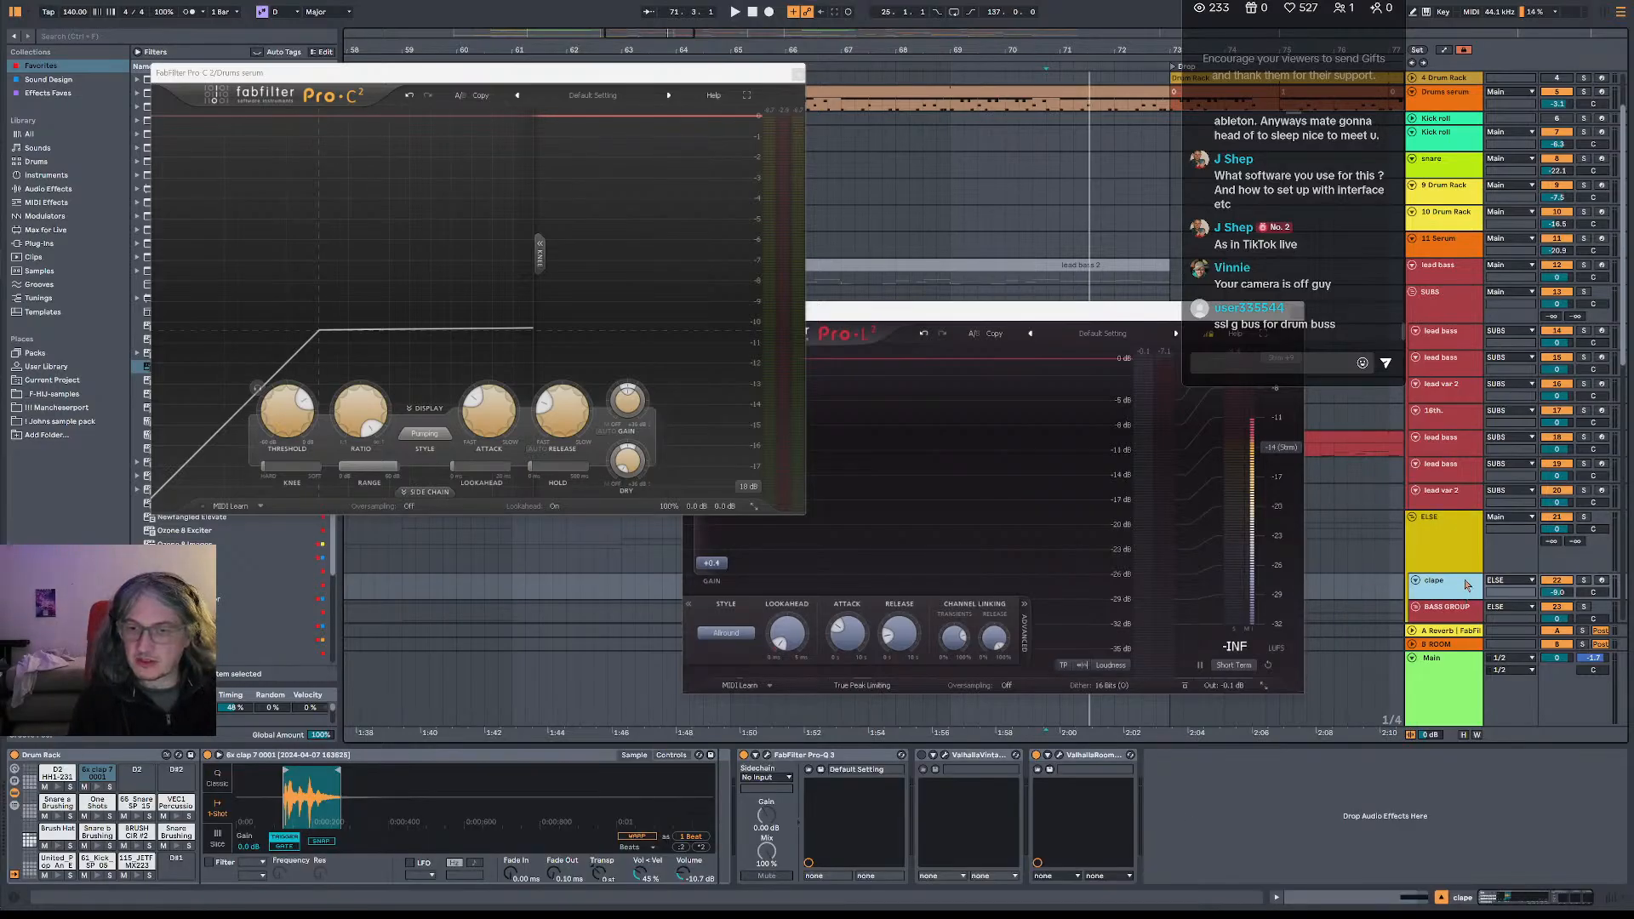
{"action": "key", "text": "ctrl+z"}
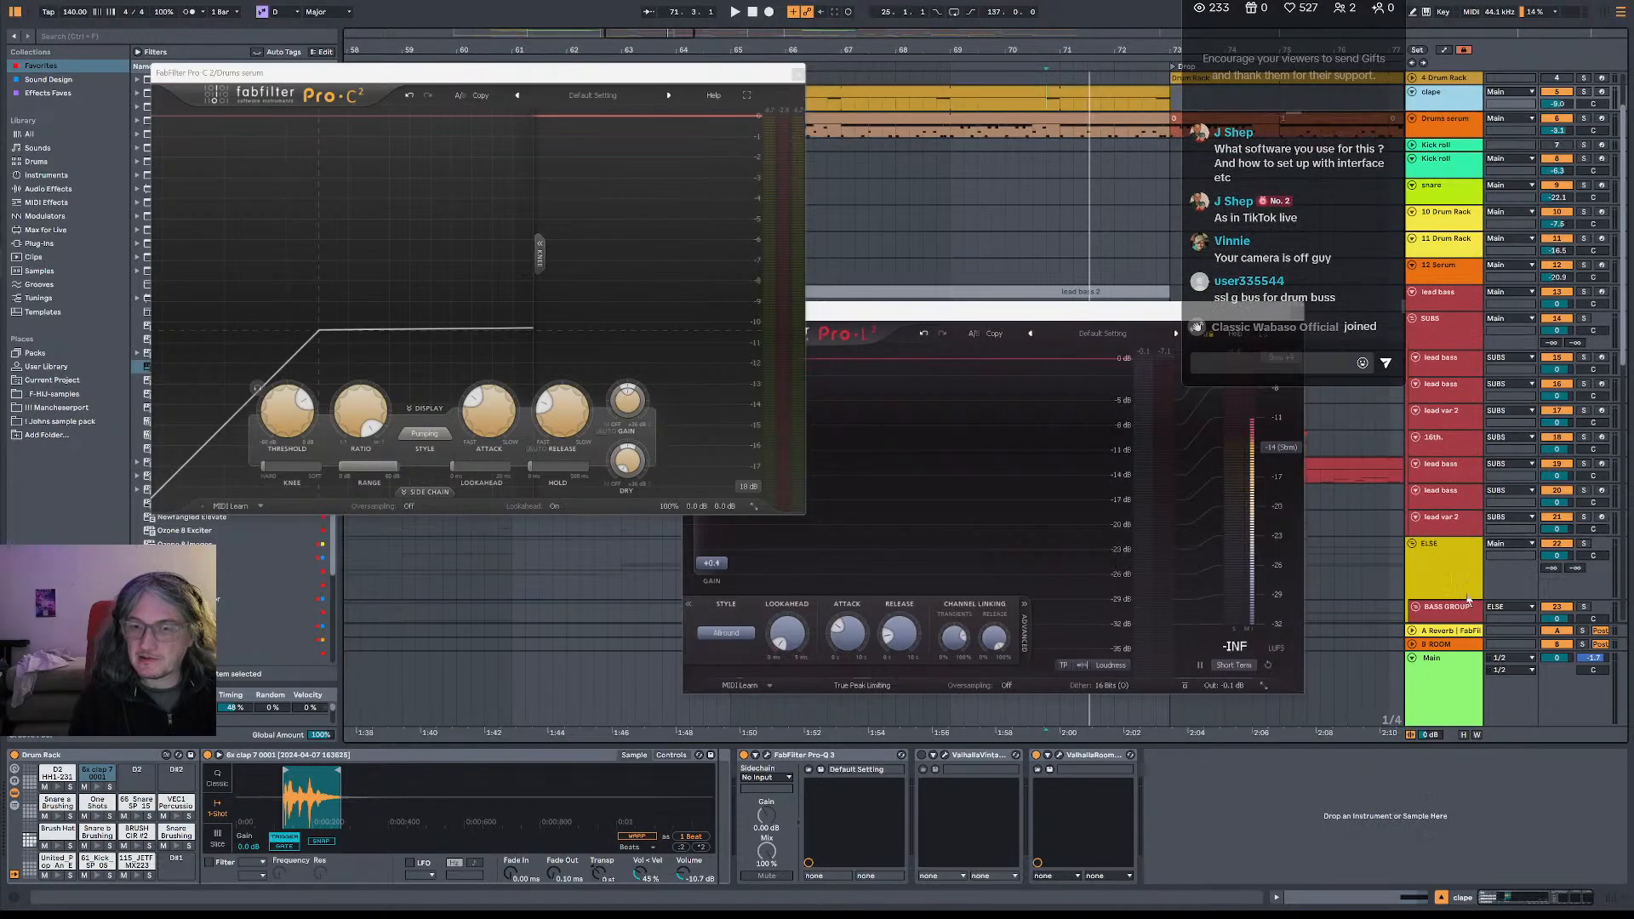
- Replay the end of the build into the drop and check the limiting on Main
{"action": "key", "text": "space"}
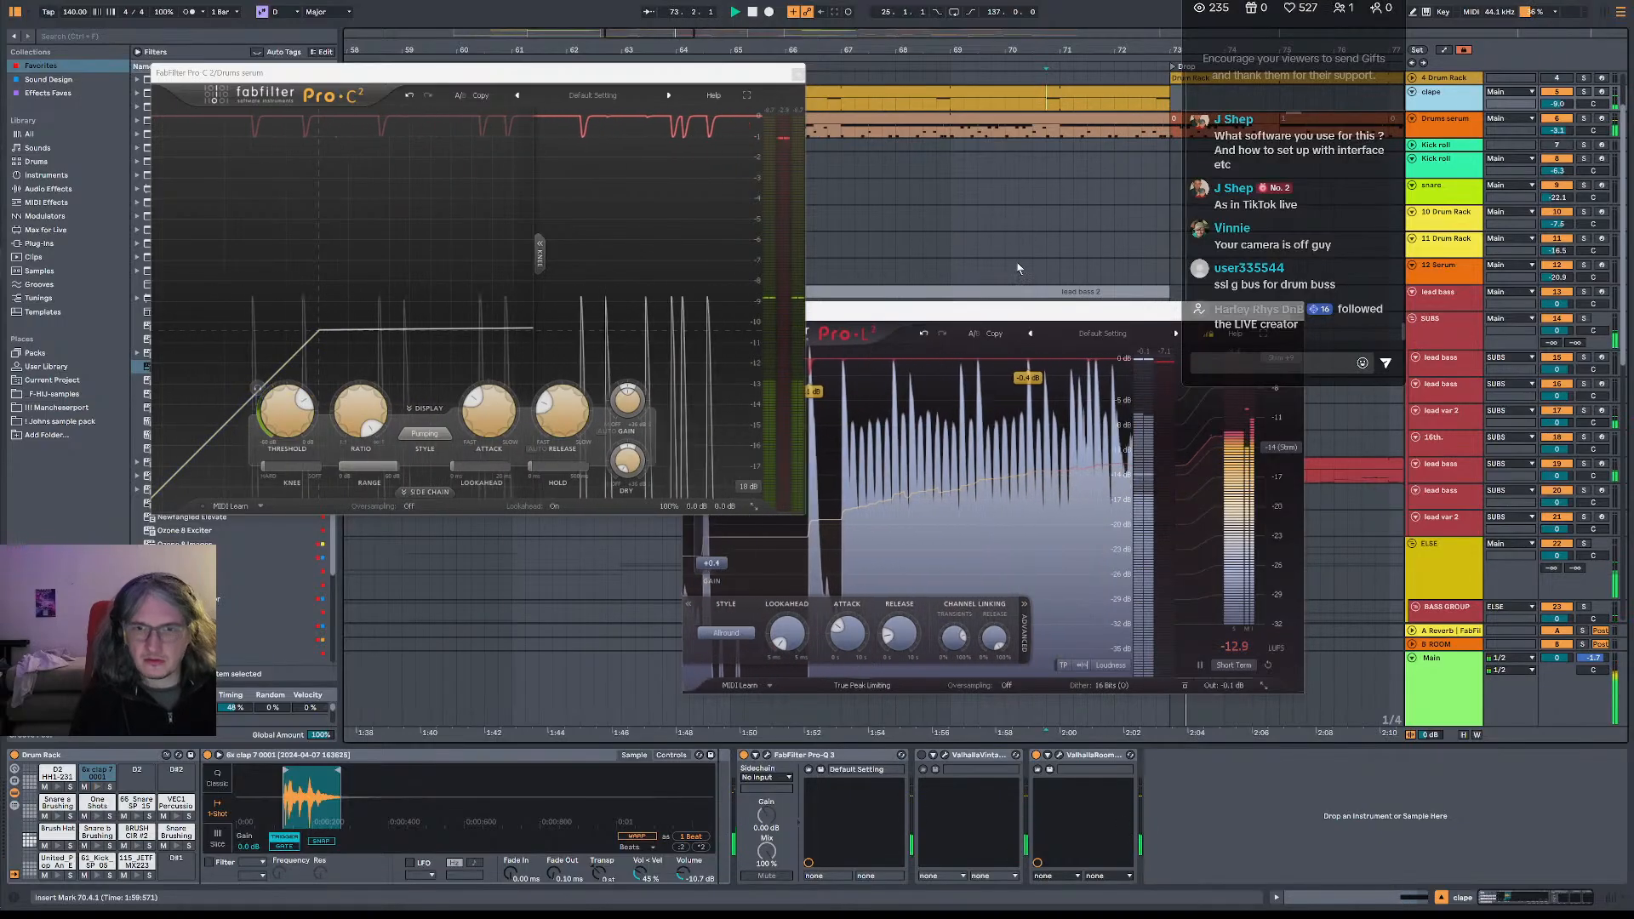
{"action": "scroll", "coordinate": [1064, 232], "scroll_direction": "up", "scroll_amount": 3}
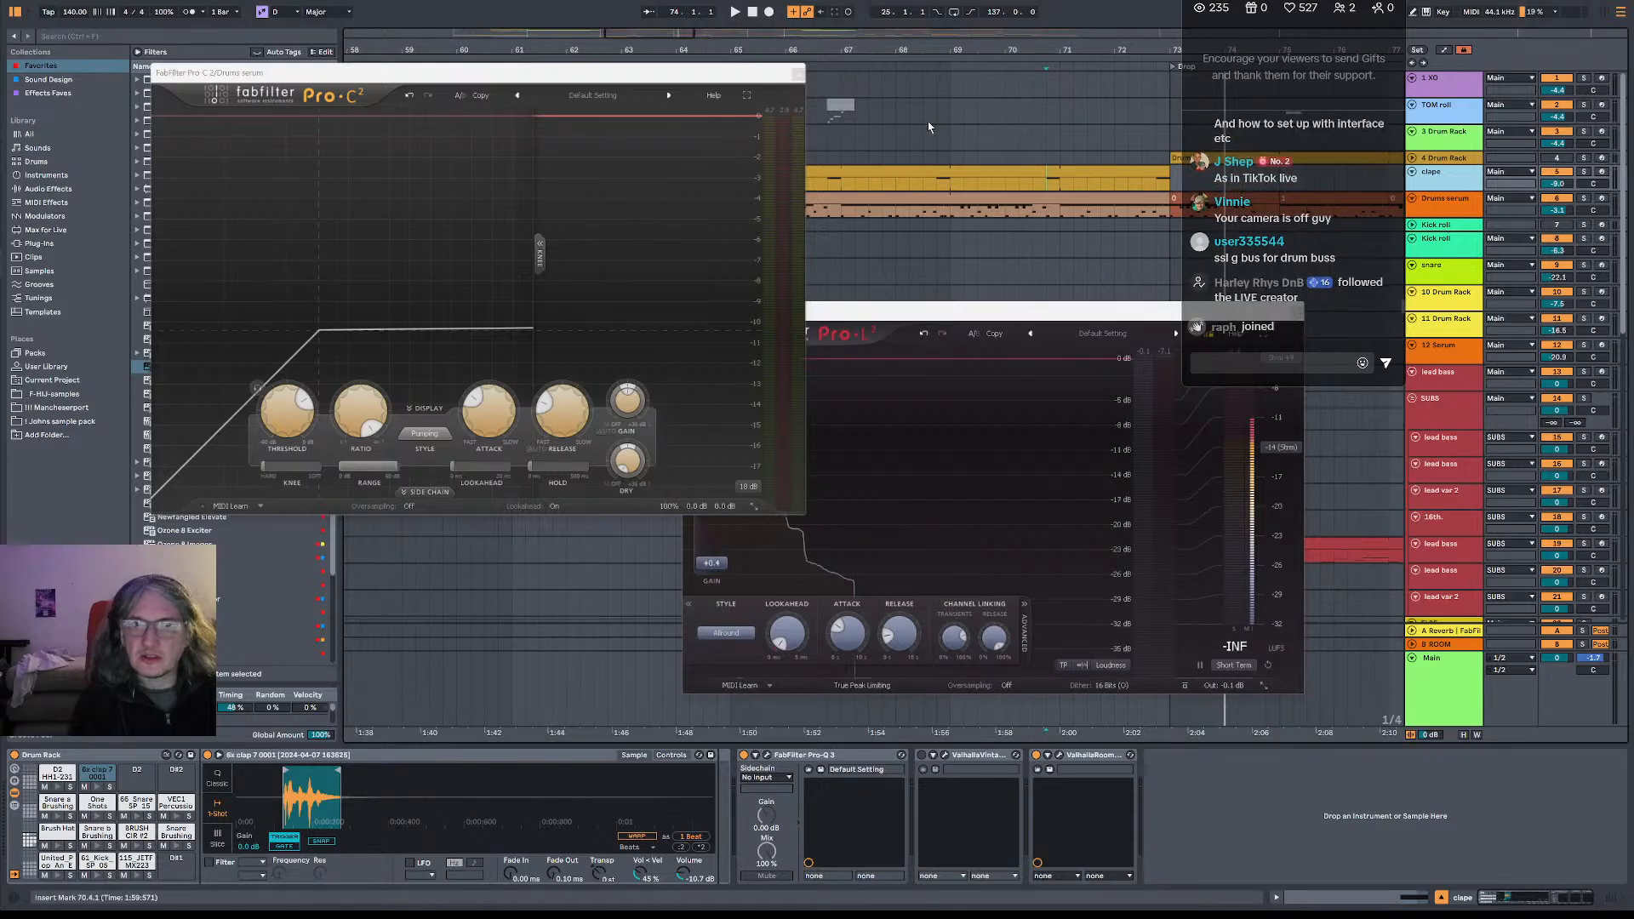
- Play the tom roll before bar 65 and copy the Drums serum track's Pro-C 2 onto the TOM roll track
{"action": "scroll", "coordinate": [827, 171], "scroll_direction": "left", "scroll_amount": 5}
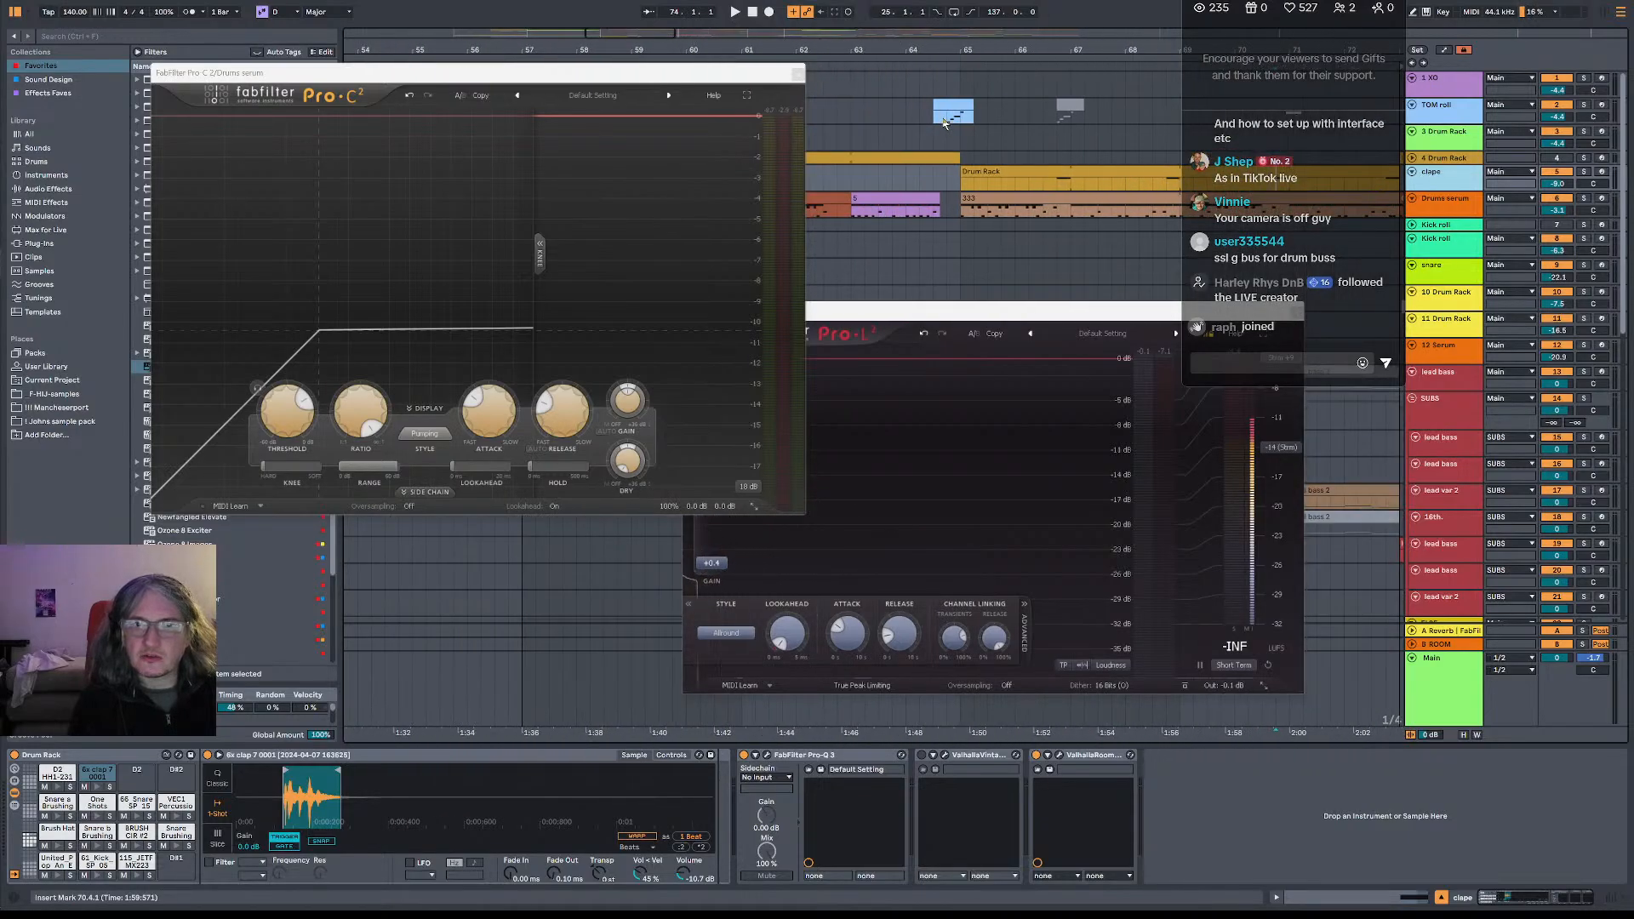
{"action": "left_click", "coordinate": [945, 123]}
{"action": "key", "text": "space"}
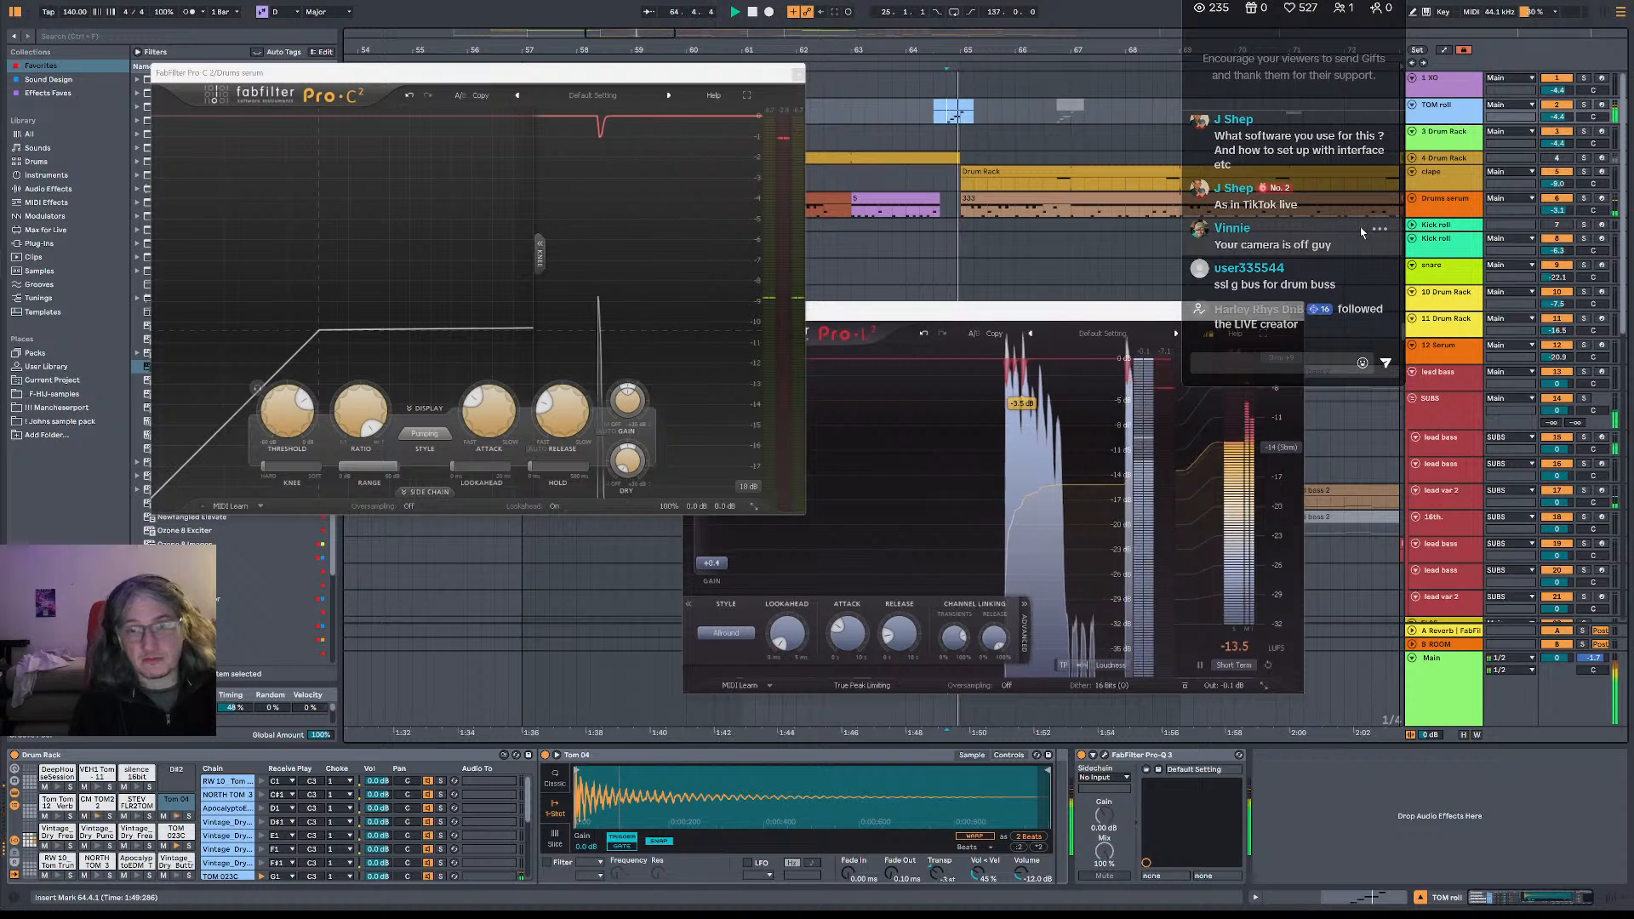
{"action": "left_click", "coordinate": [1442, 200]}
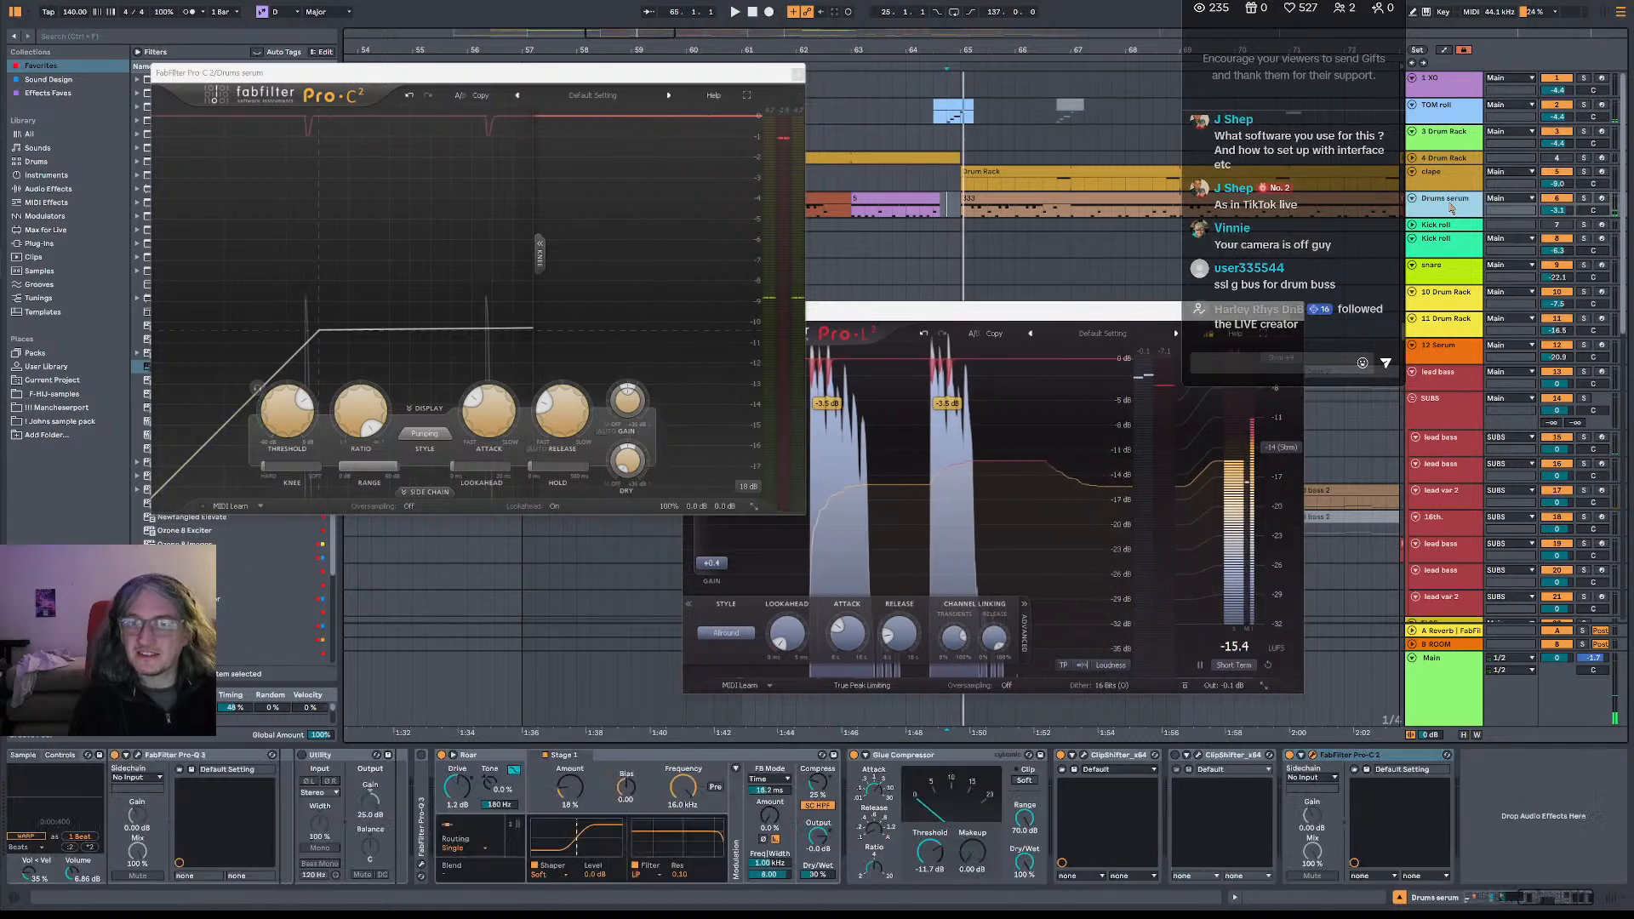
{"action": "left_click", "coordinate": [1359, 759]}
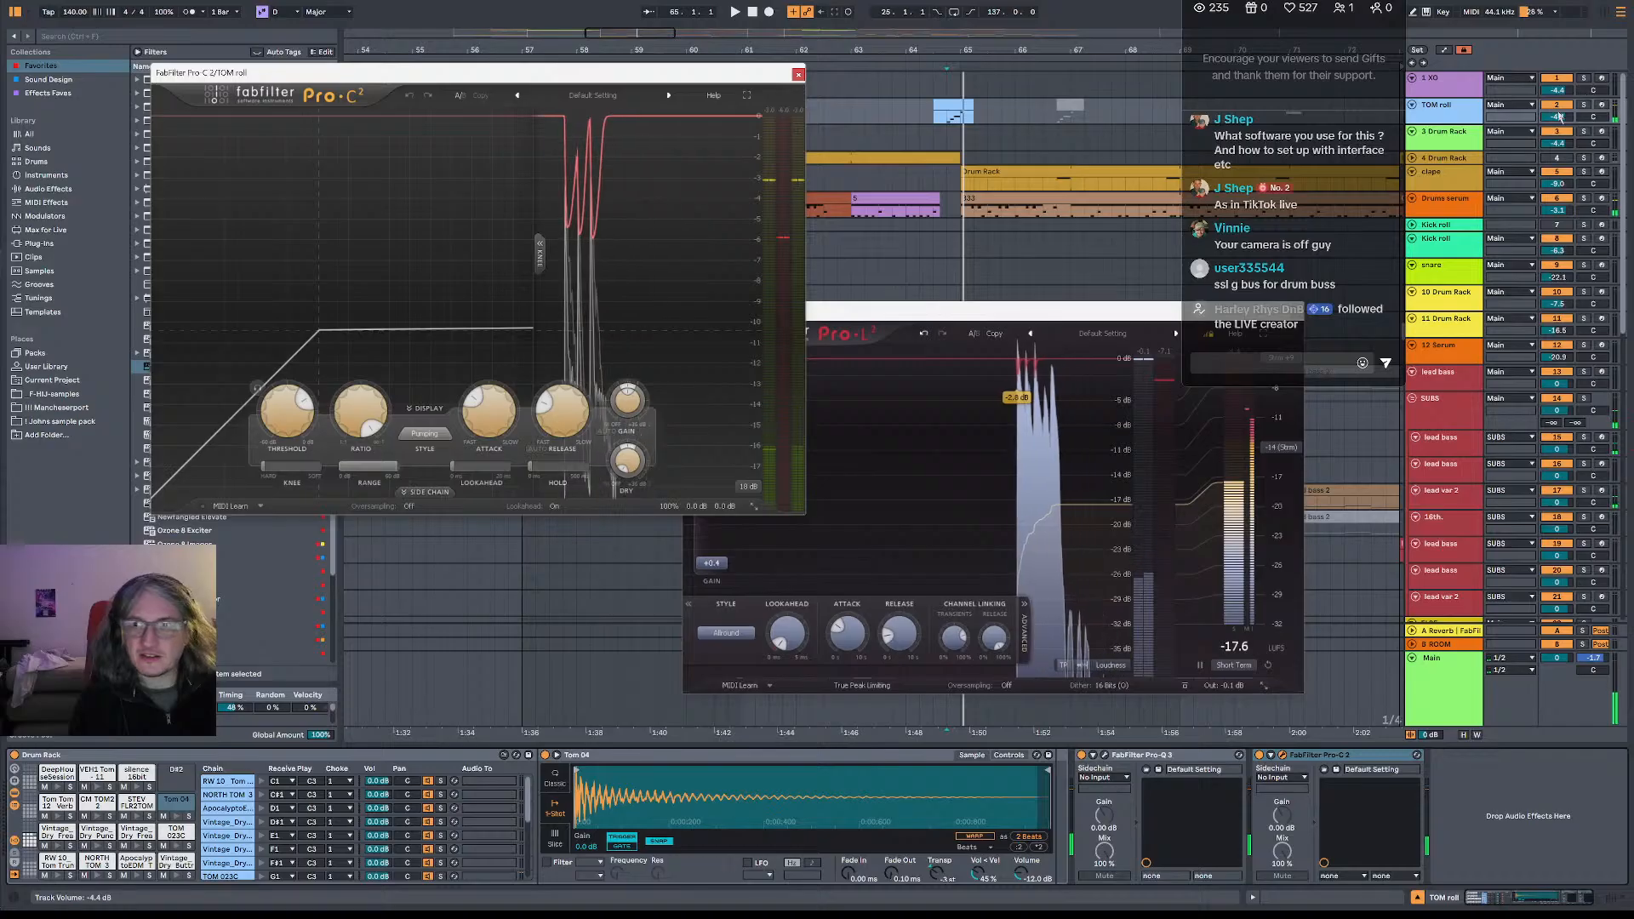
- Replay the tom roll with the TOM roll track soloed and unsoloed to compare its compression with Main's limiting
{"action": "left_click", "coordinate": [1585, 105]}
{"action": "key", "text": "space"}
{"action": "key", "text": "space"}
{"action": "key", "text": "space"}
{"action": "key", "text": "space"}
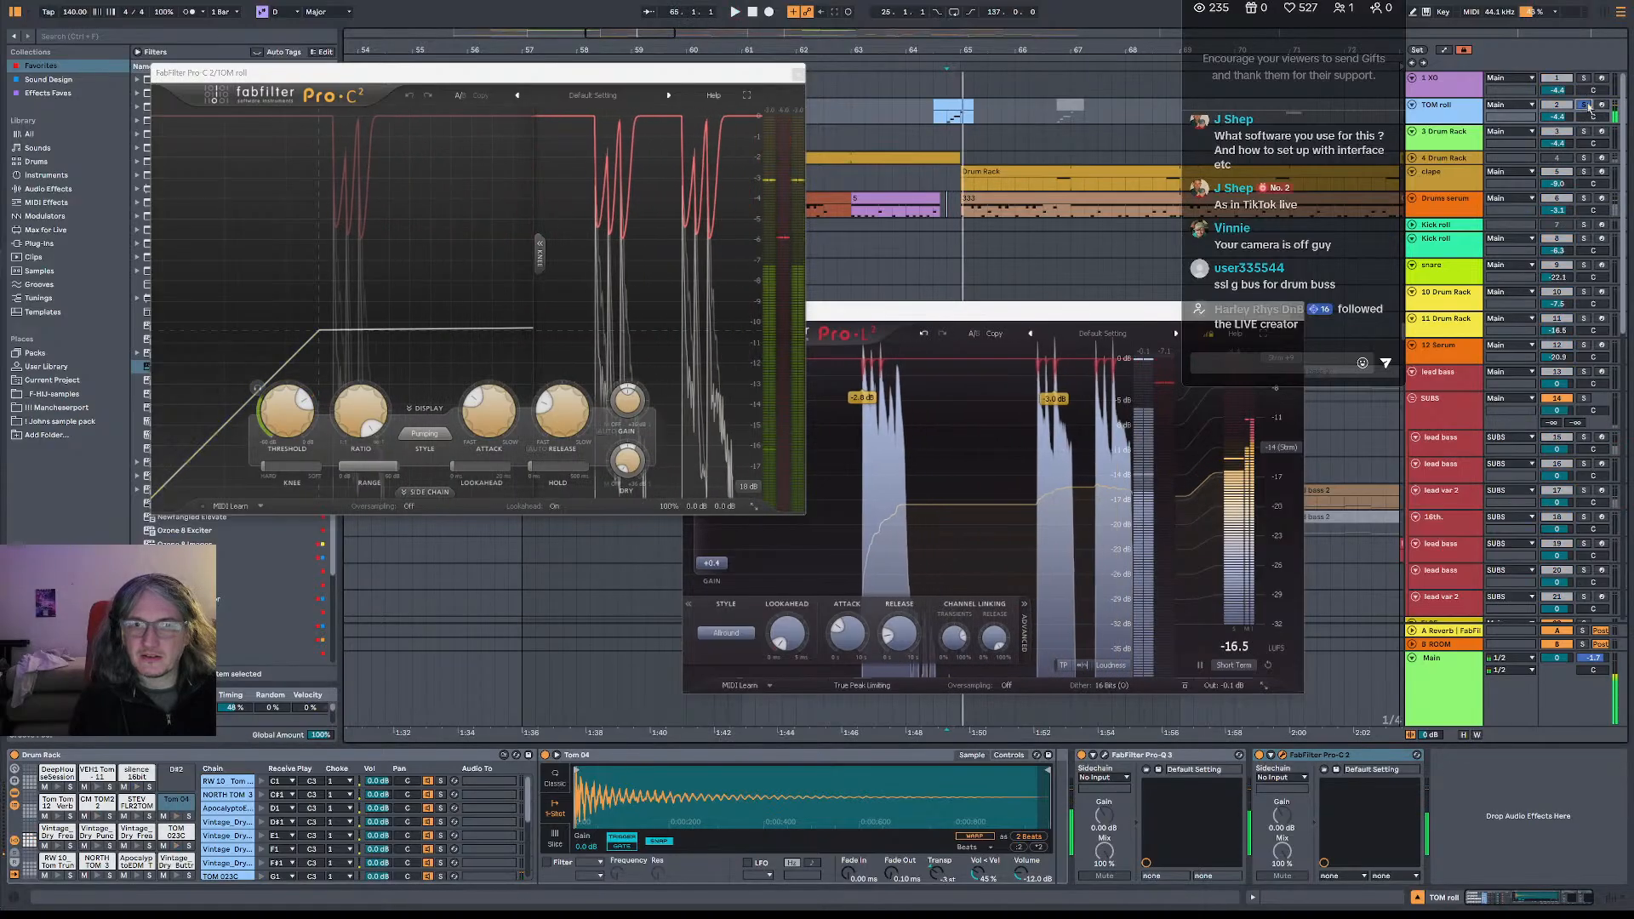
{"action": "left_click", "coordinate": [1585, 106]}
{"action": "key", "text": "space"}
{"action": "key", "text": "space"}
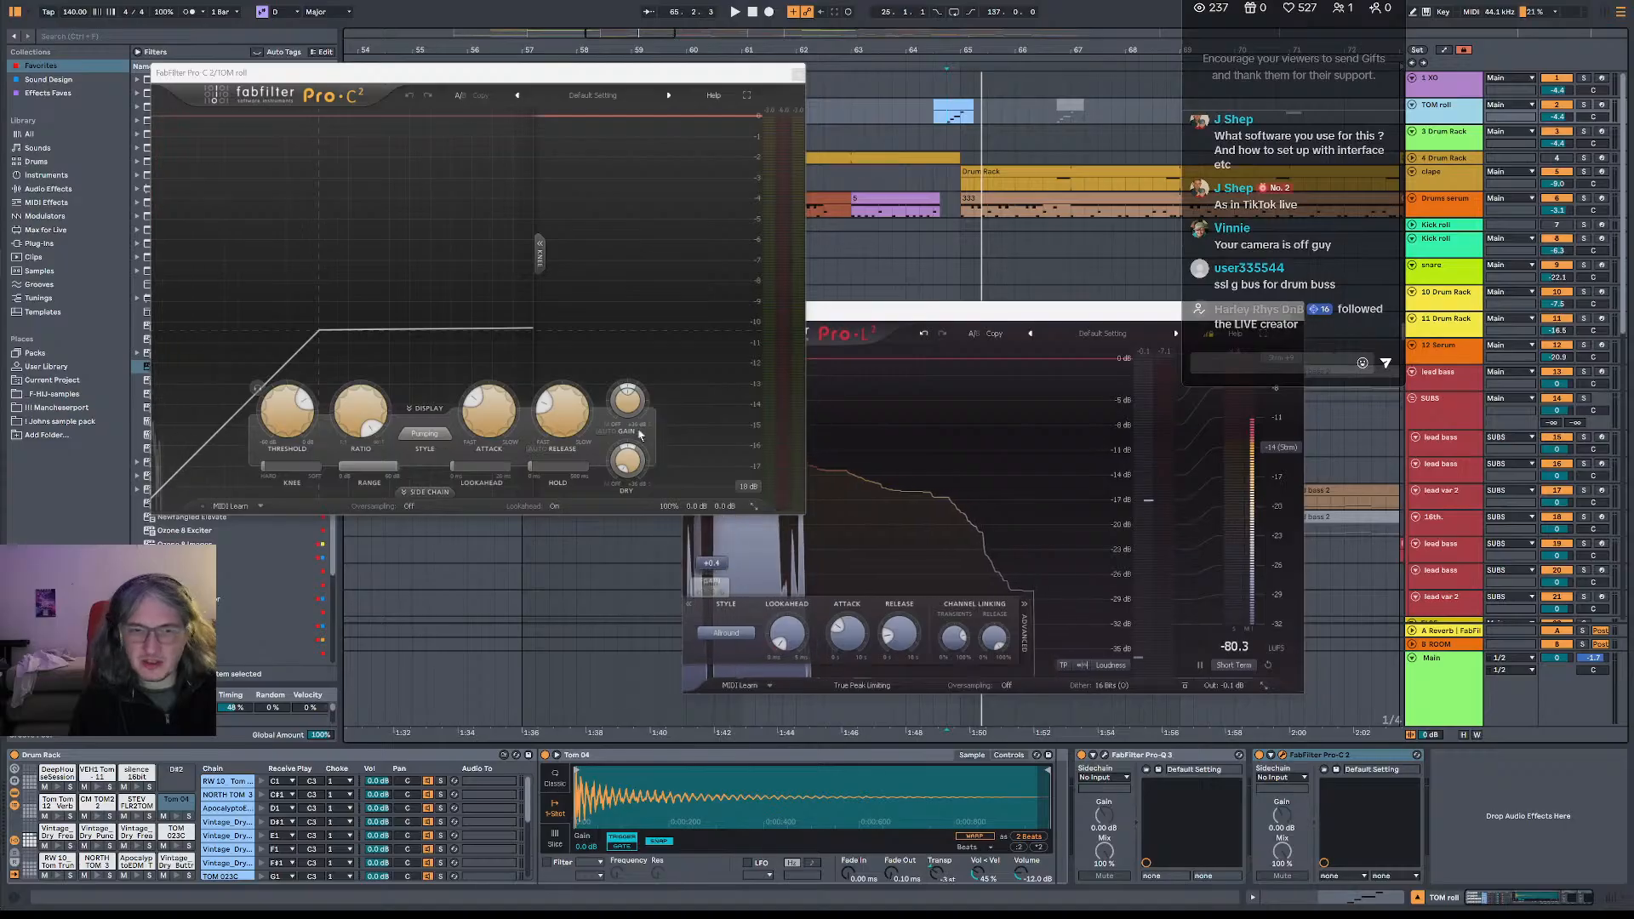
- Lower the Pro-C 2 threshold on the TOM roll track for heavier compression and audition the tom roll
{"action": "left_click", "coordinate": [1259, 756]}
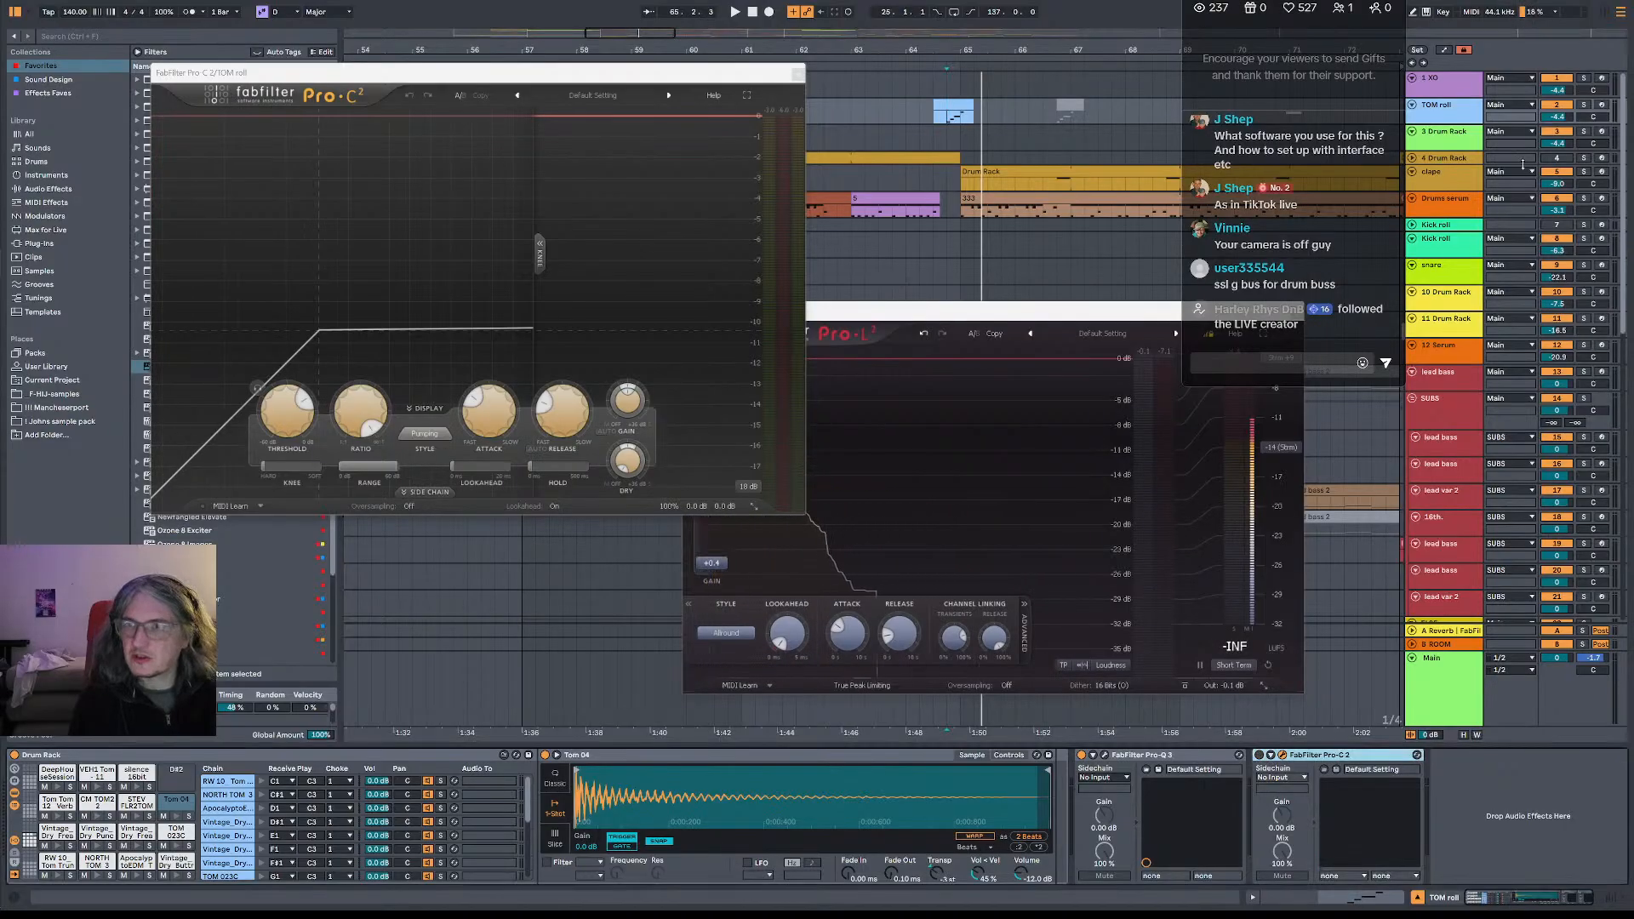
{"action": "key", "text": "space"}
{"action": "double_click", "coordinate": [1258, 756]}
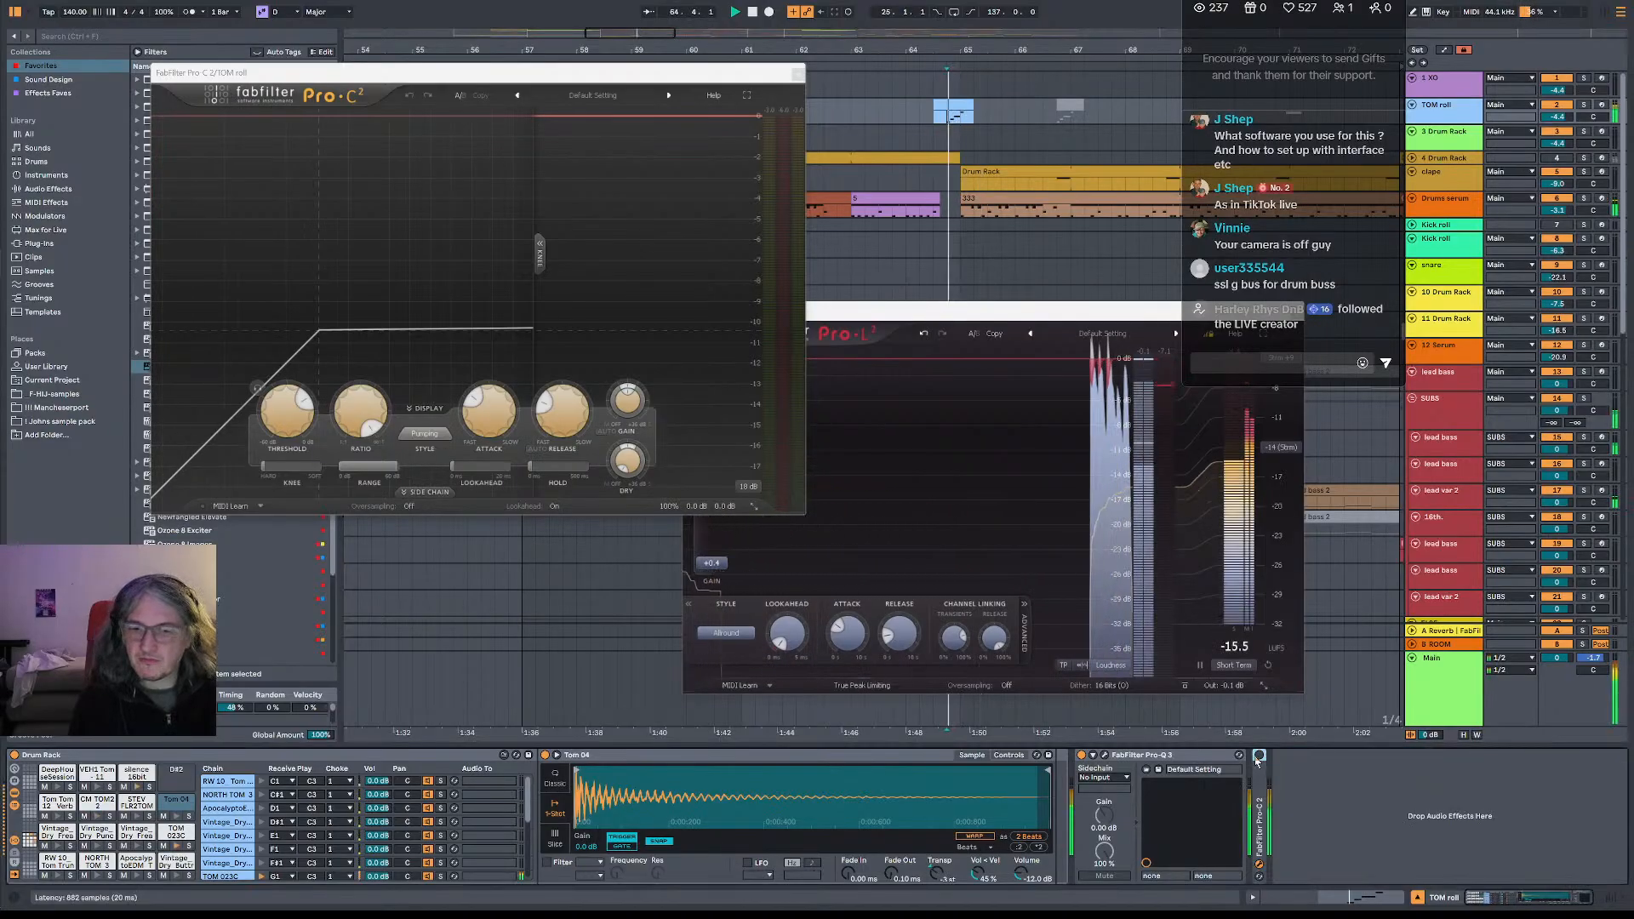
{"action": "double_click", "coordinate": [1264, 788]}
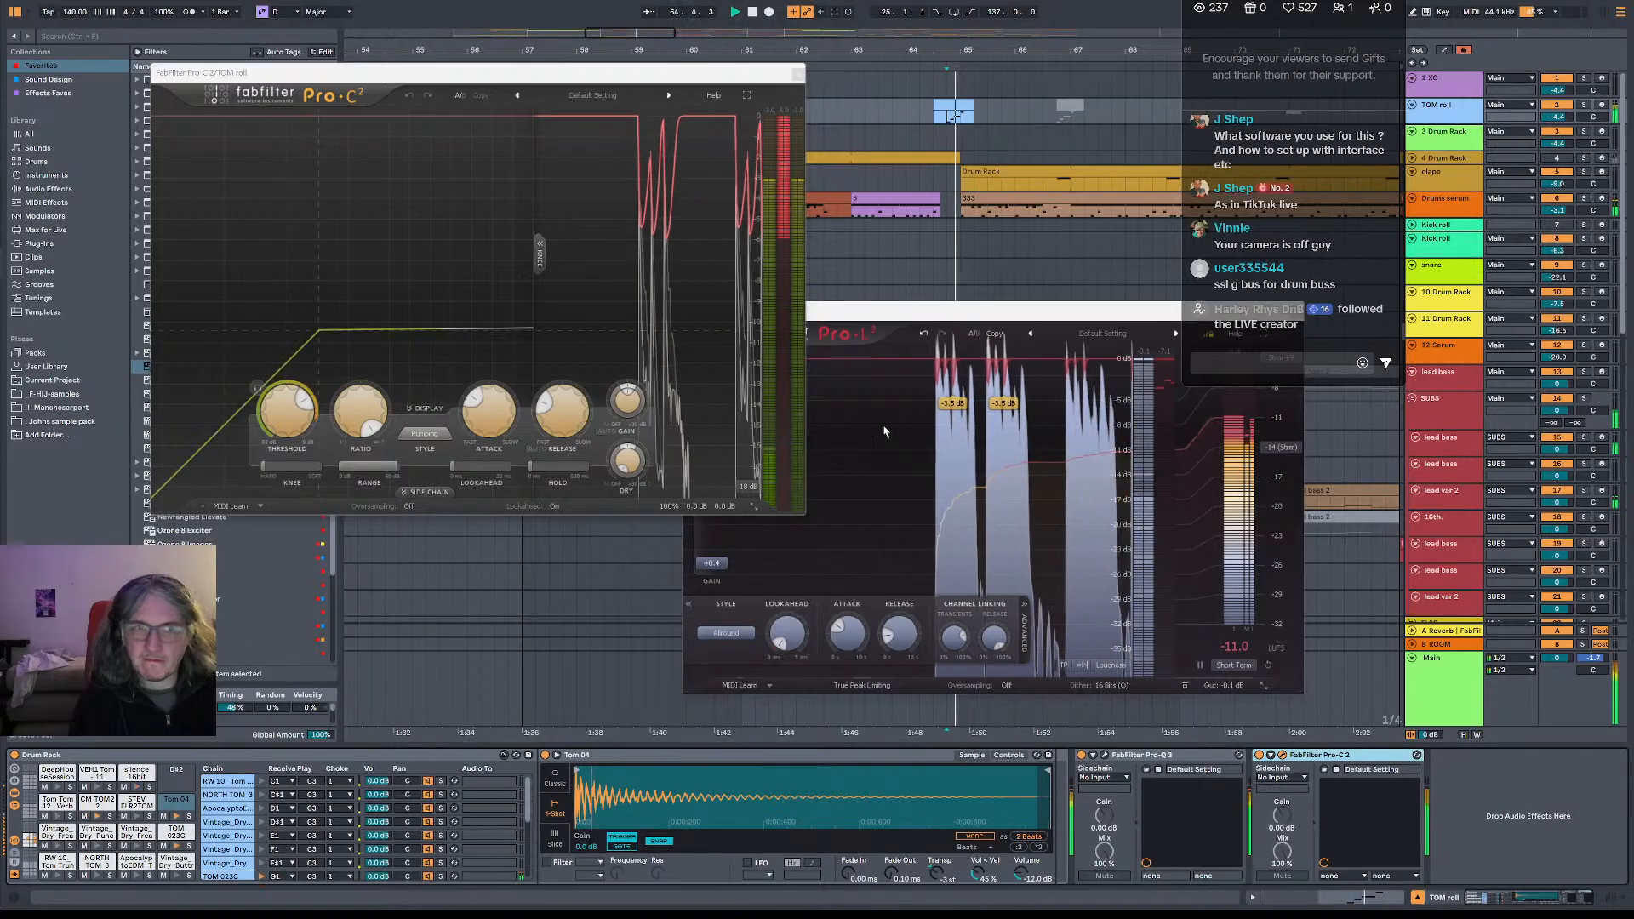
{"action": "left_click_drag", "start_coordinate": [287, 418], "coordinate": [288, 449]}
{"action": "key", "text": "space"}
{"action": "key", "text": "space"}
{"action": "key", "text": "space"}
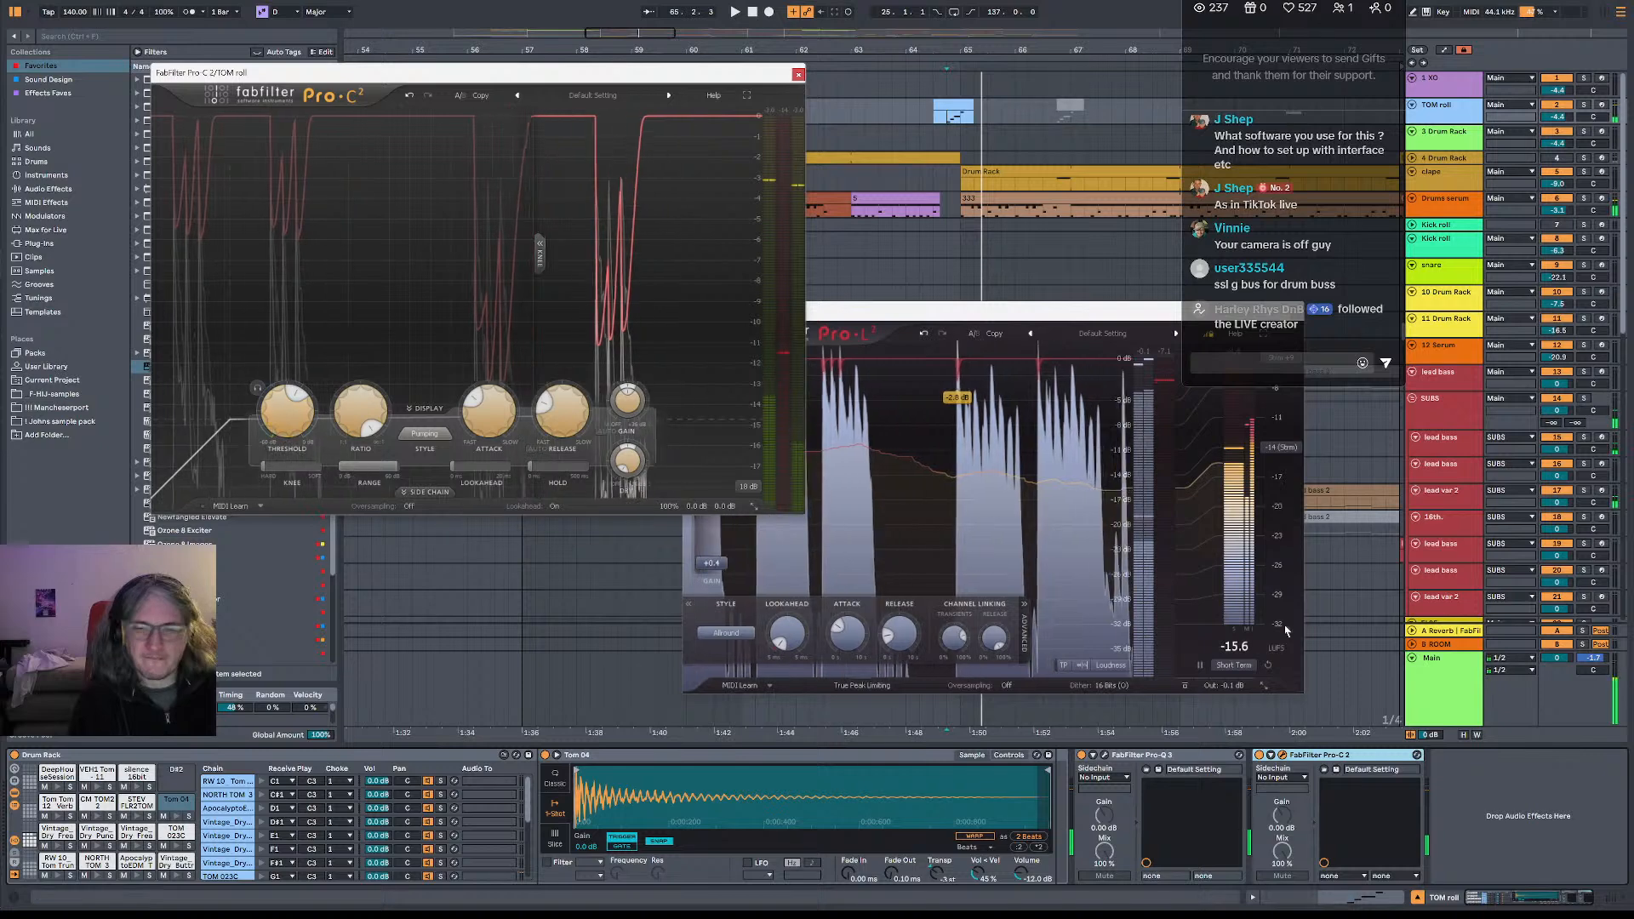
- Lower the TOM roll track's volume to -8.8 dB and replay the transition around bar 65
{"action": "left_click_drag", "start_coordinate": [1557, 117], "coordinate": [1557, 154]}
{"action": "key", "text": "space"}
{"action": "key", "text": "space"}
{"action": "key", "text": "space"}
{"action": "key", "text": "space"}
{"action": "key", "text": "space"}
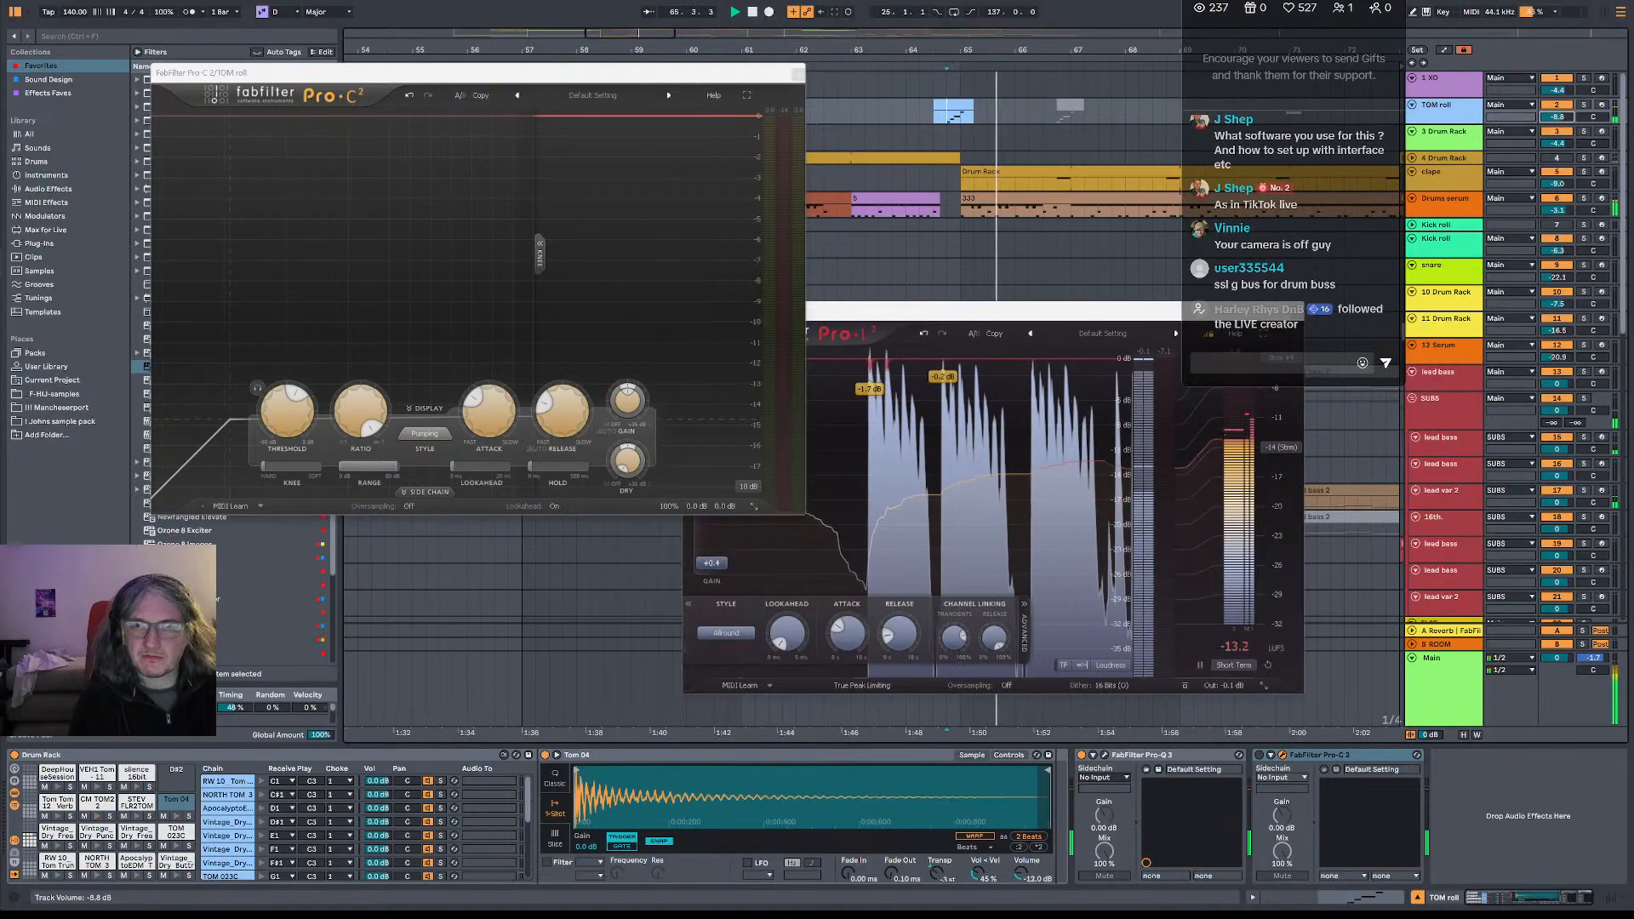
- Close both Pro-C 2 windows and Main's Pro-L 2 window to clear the arrangement
{"action": "left_click", "coordinate": [798, 73]}
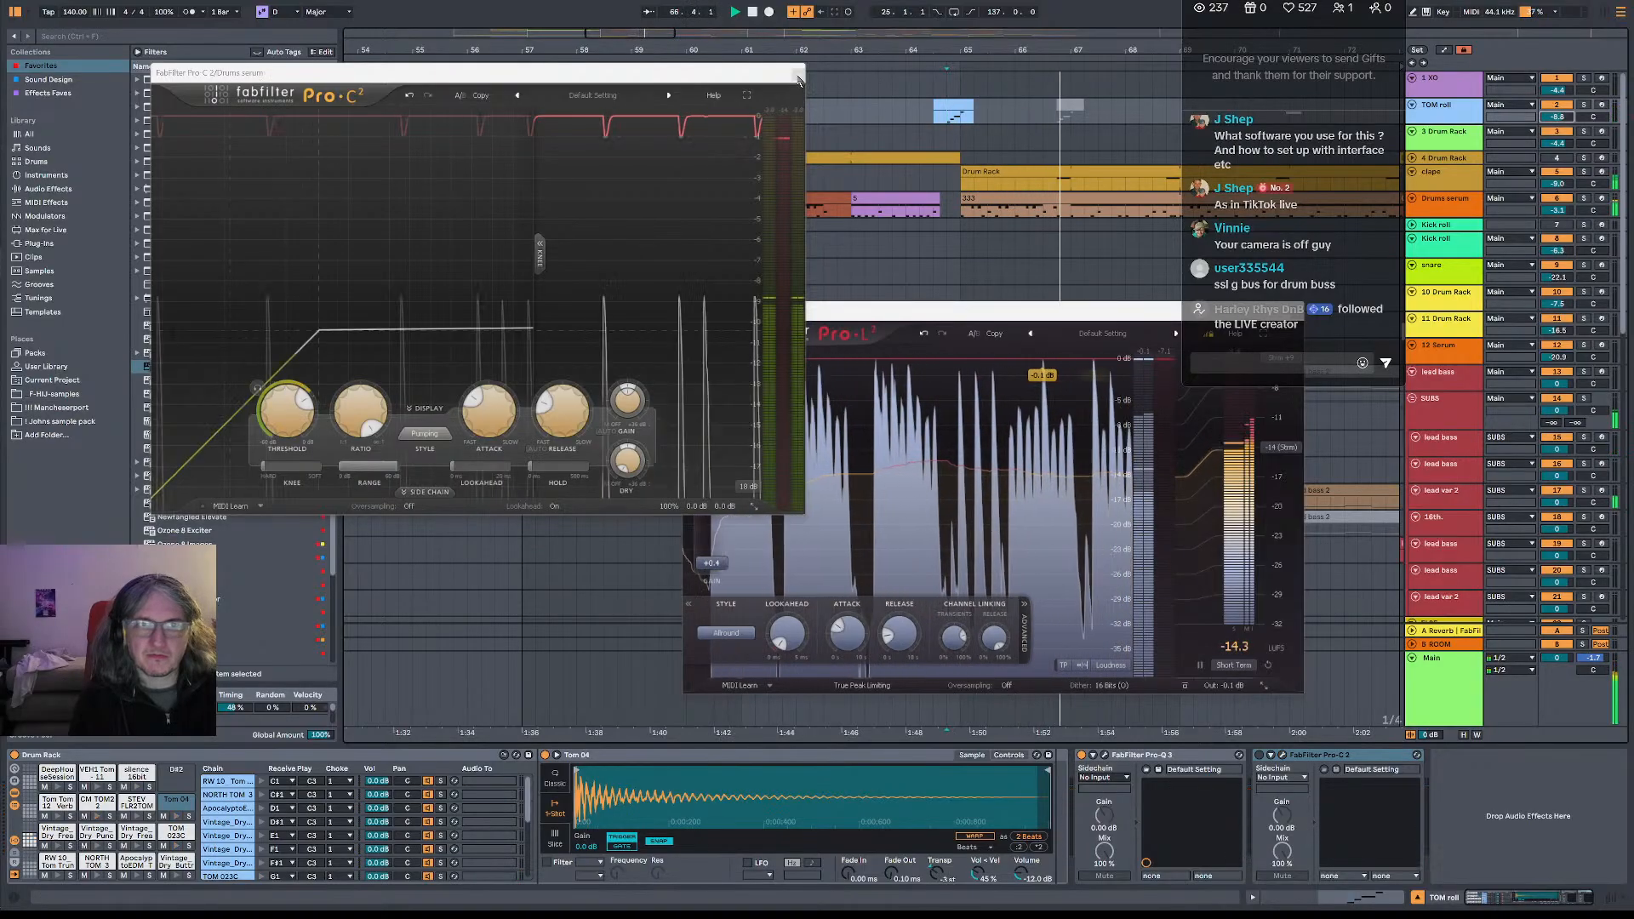
{"action": "left_click", "coordinate": [800, 71]}
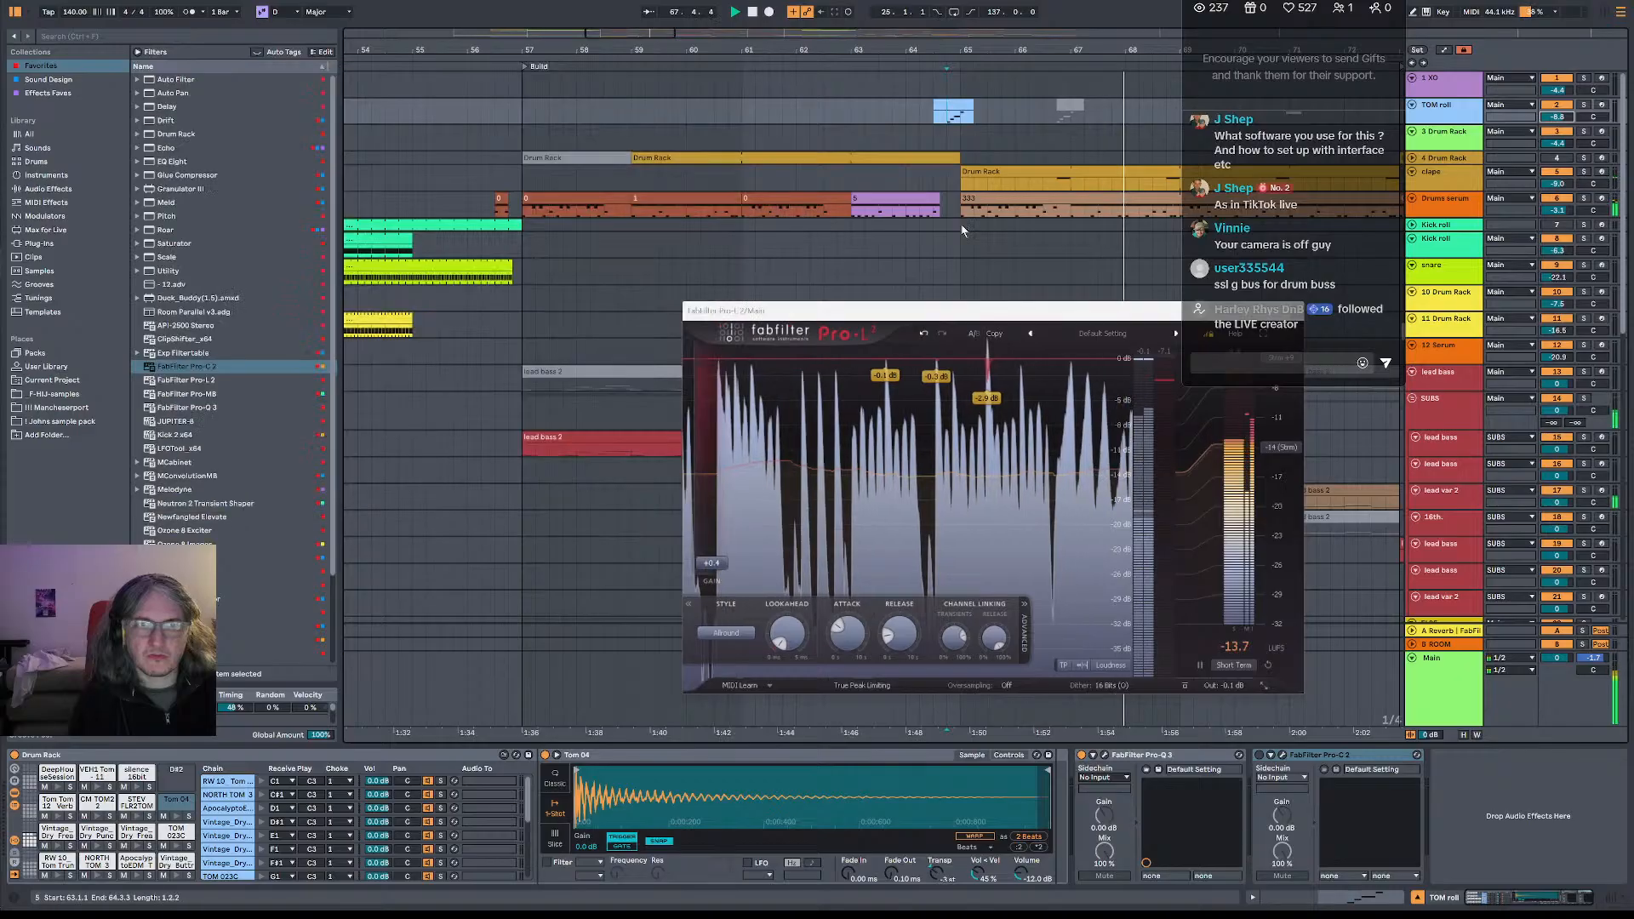
{"action": "left_click_drag", "start_coordinate": [1023, 315], "coordinate": [746, 281]}
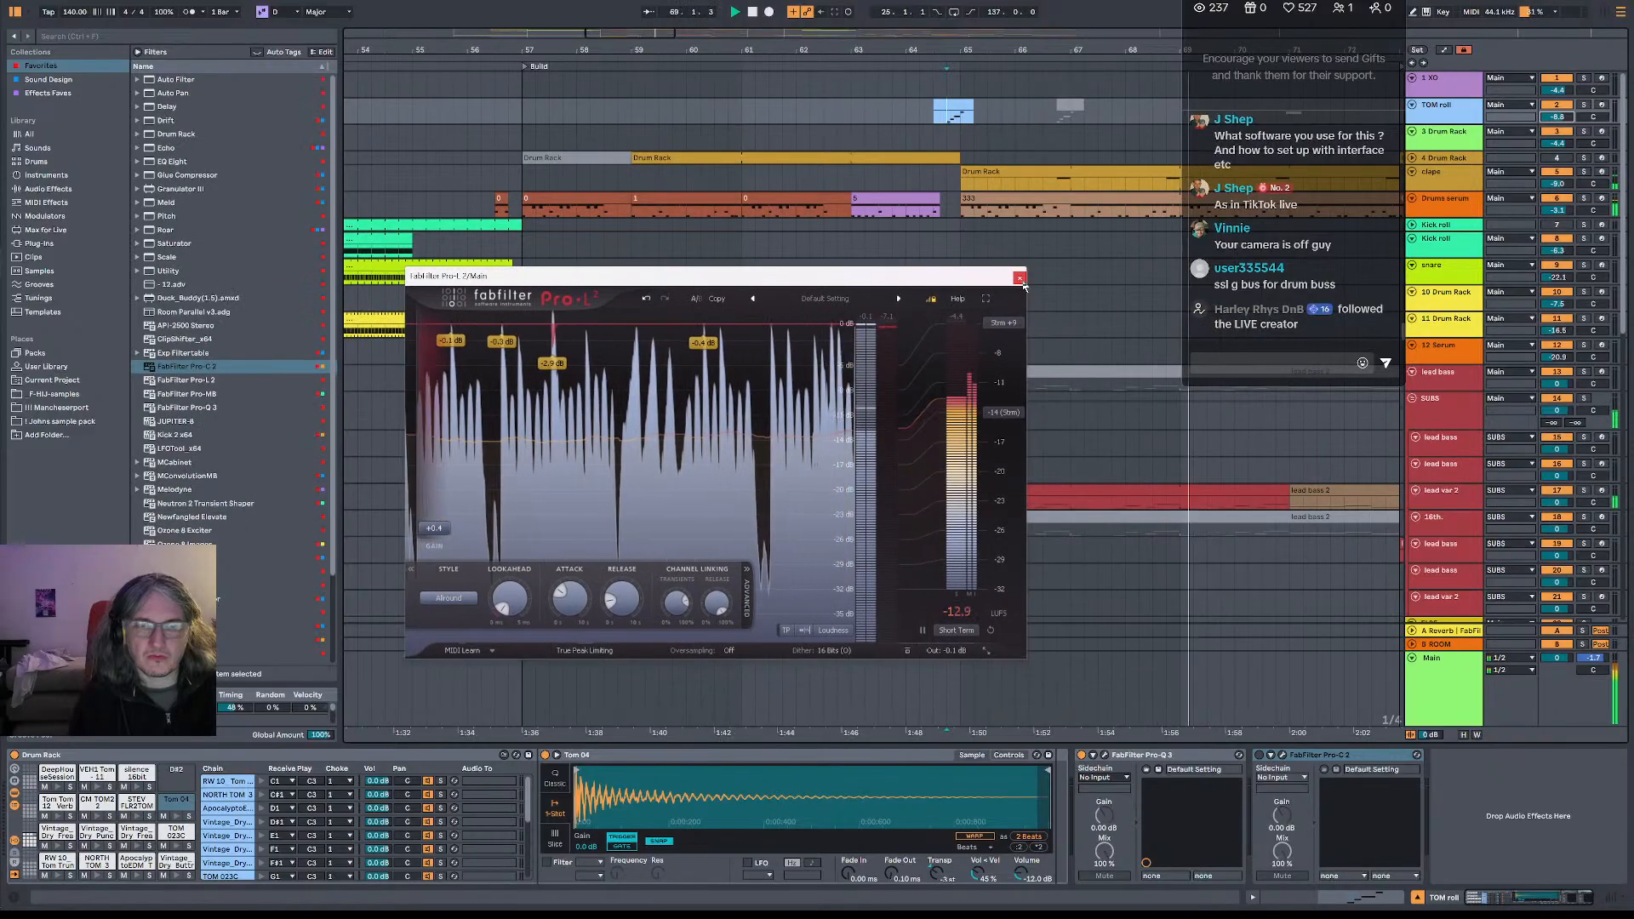
{"action": "left_click", "coordinate": [1019, 278]}
- Raise the SUBS group's volume to 2.0 dB and check the limiting in Main's Pro-L 2 during playback
{"action": "left_click", "coordinate": [1517, 426]}
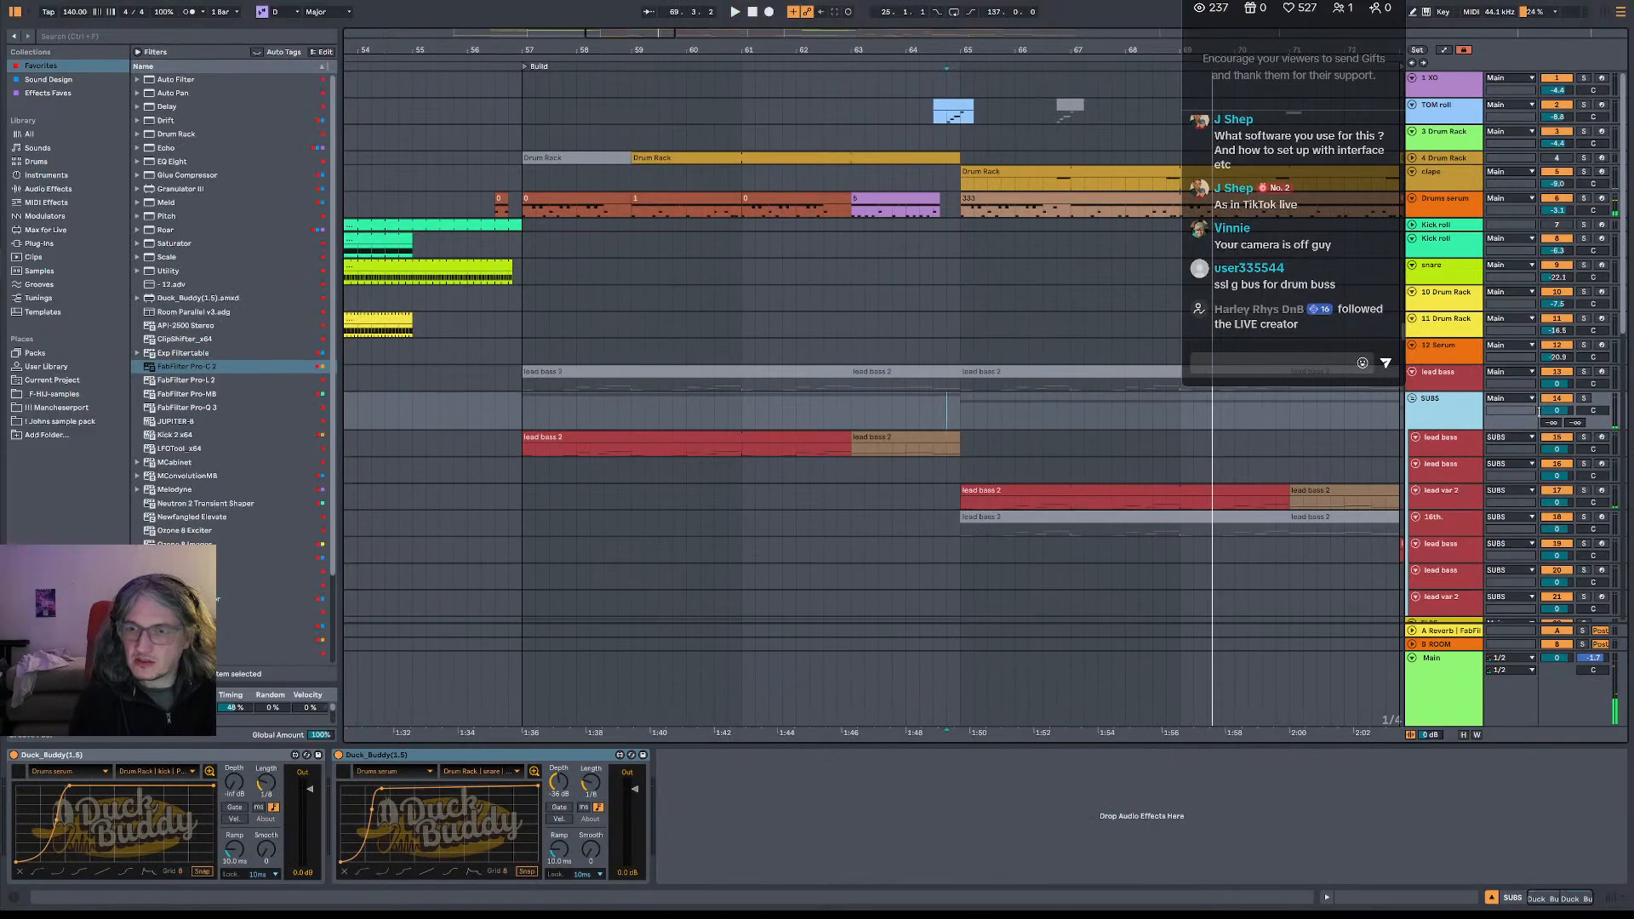
{"action": "left_click_drag", "start_coordinate": [1548, 406], "coordinate": [1548, 389]}
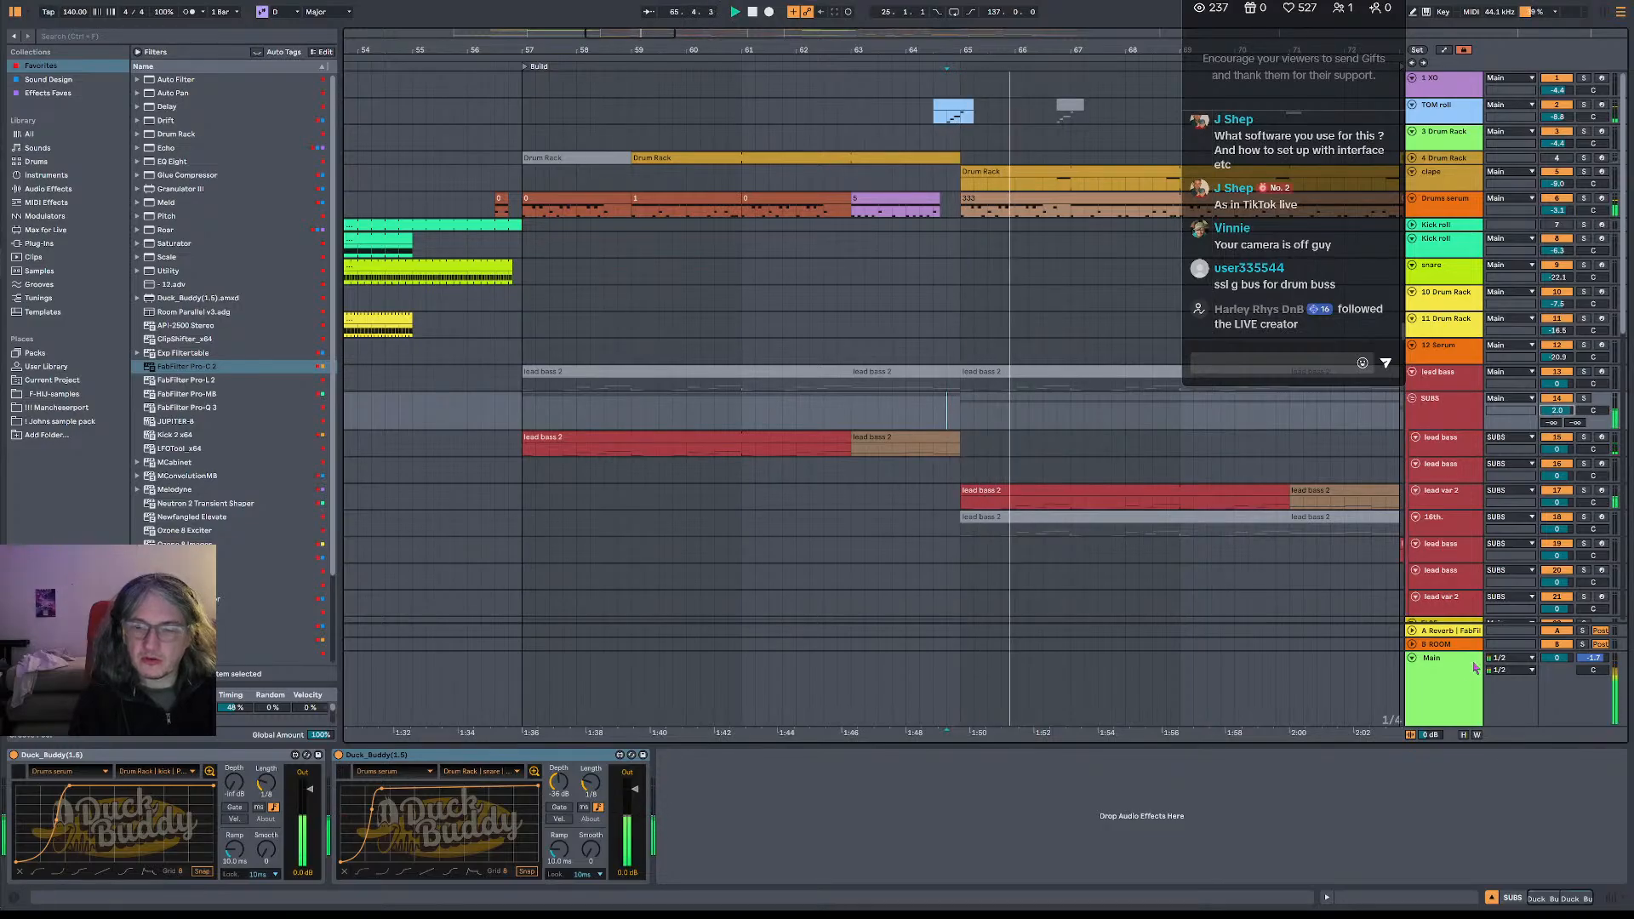
{"action": "left_click", "coordinate": [1450, 702]}
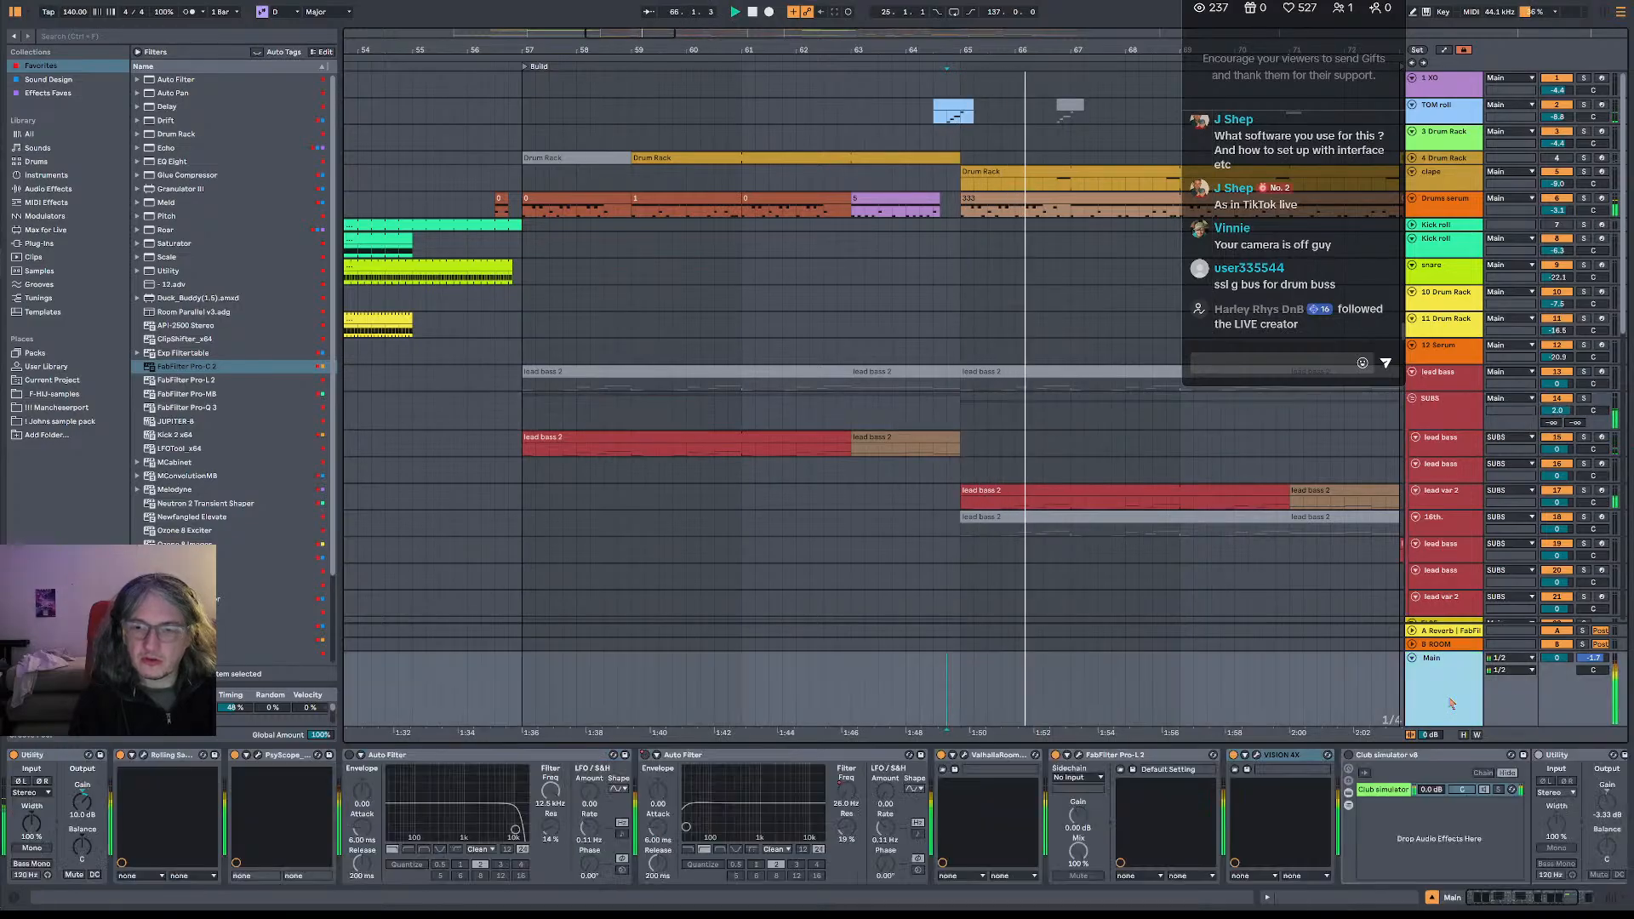
{"action": "left_click", "coordinate": [1078, 755]}
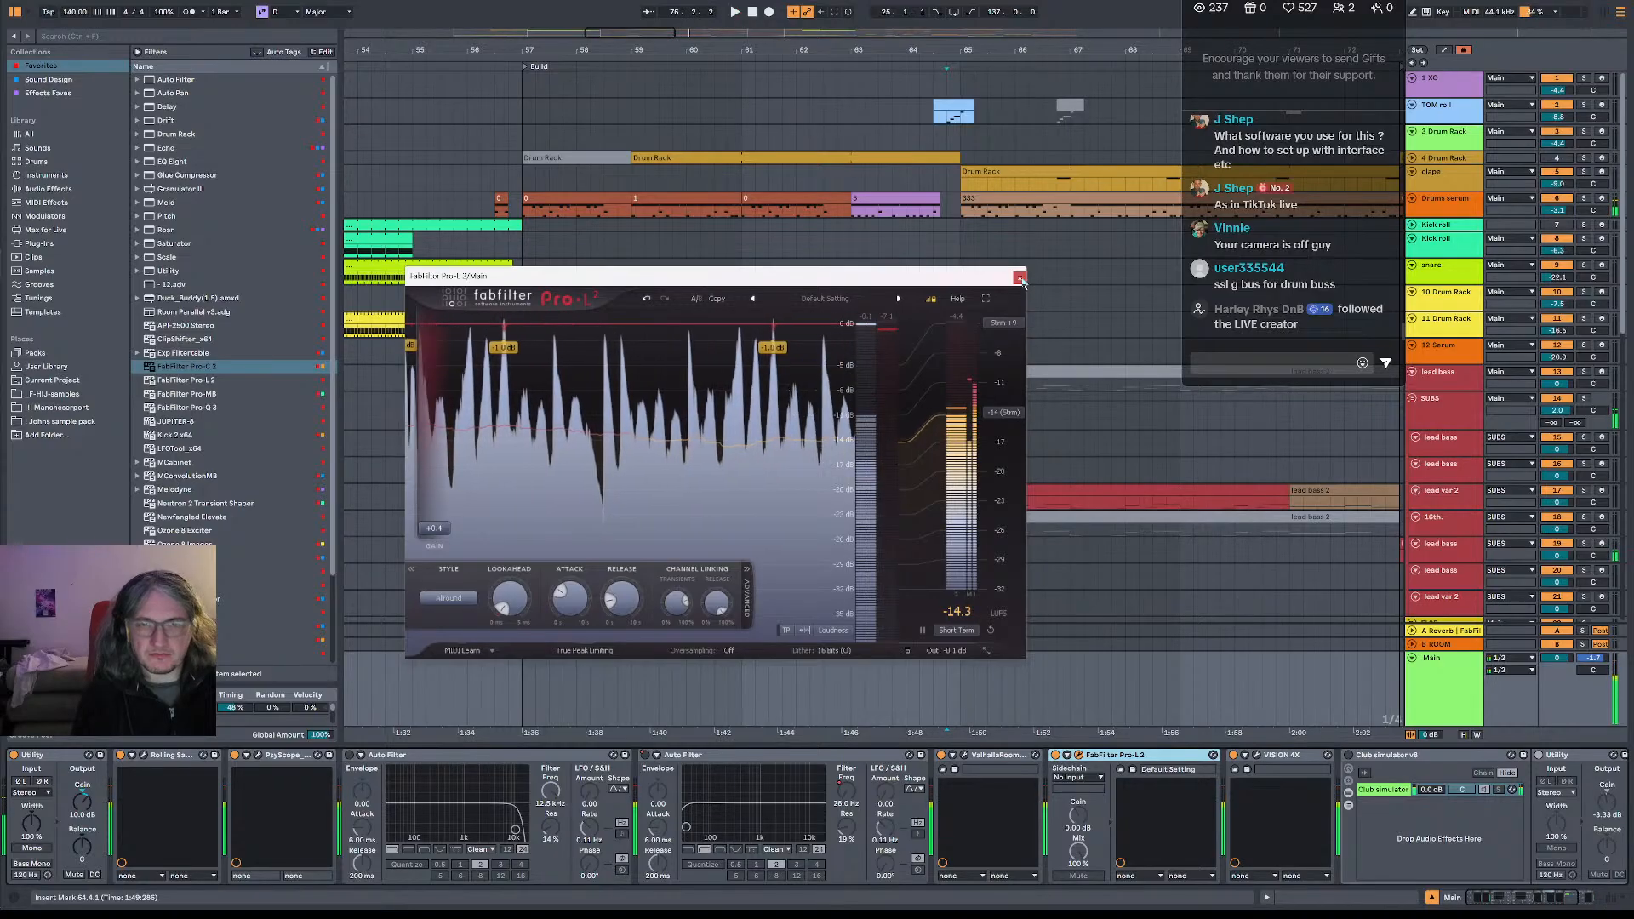
{"action": "left_click", "coordinate": [1020, 278]}
- Solo the bass track in BASS GROUP and play it from the start of the drop at bar 73
{"action": "scroll", "coordinate": [747, 464], "scroll_direction": "down", "scroll_amount": 2}
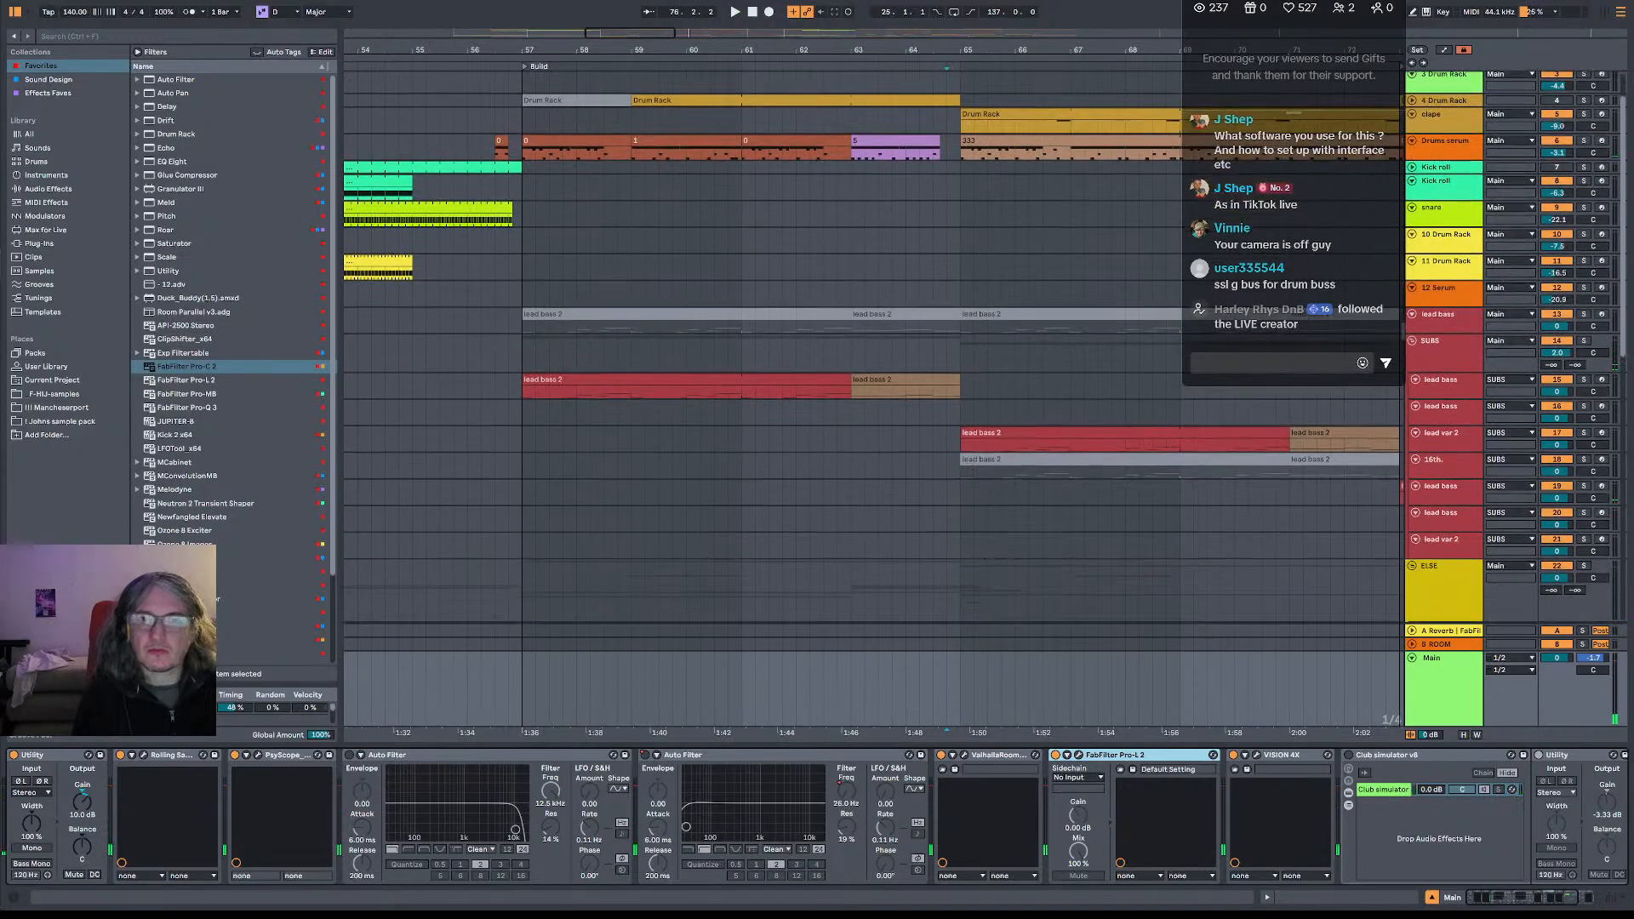
{"action": "left_click_drag", "start_coordinate": [1276, 49], "coordinate": [885, 42]}
{"action": "scroll", "coordinate": [1084, 416], "scroll_direction": "down", "scroll_amount": 3}
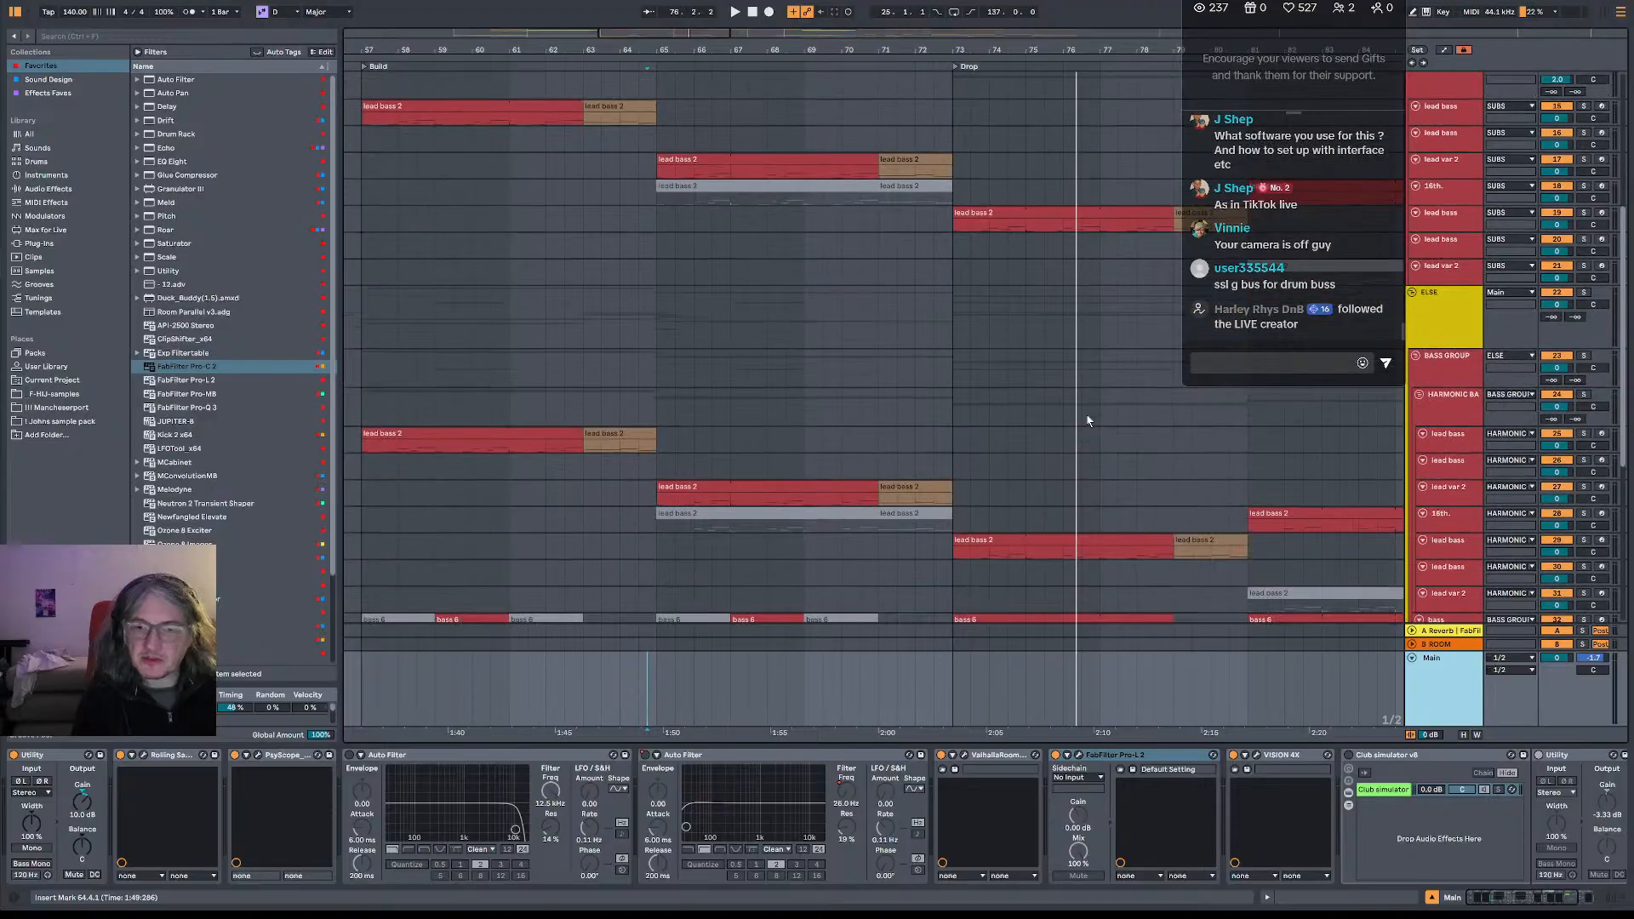
{"action": "scroll", "coordinate": [1087, 420], "scroll_direction": "down", "scroll_amount": 3}
{"action": "left_click", "coordinate": [989, 499]}
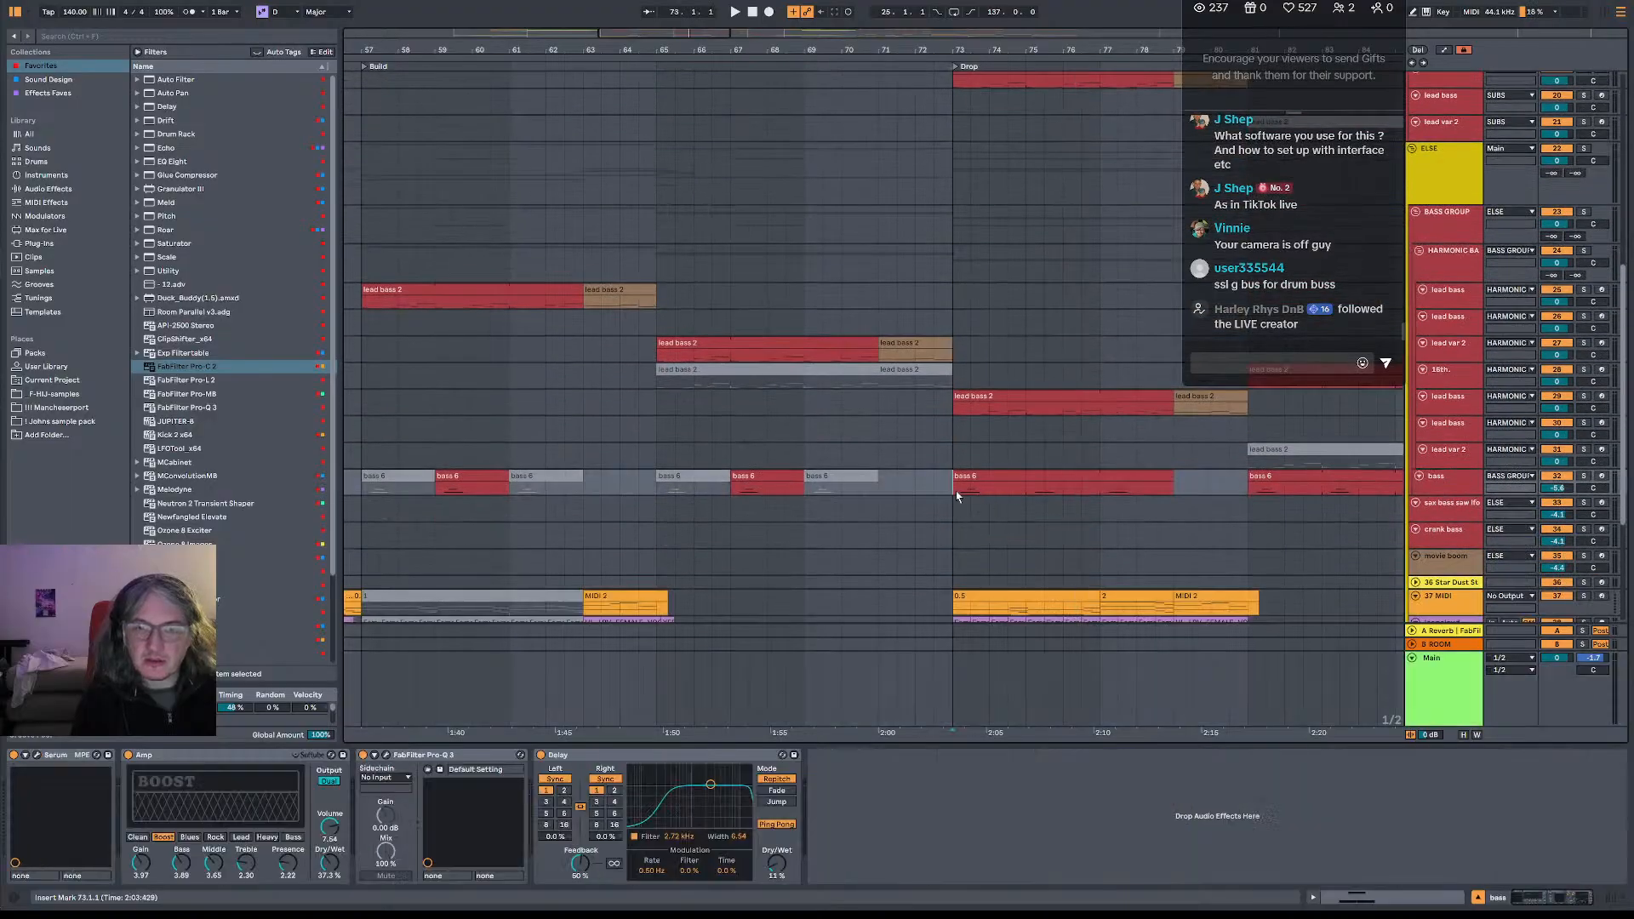
{"action": "left_click", "coordinate": [1585, 479]}
{"action": "key", "text": "space"}
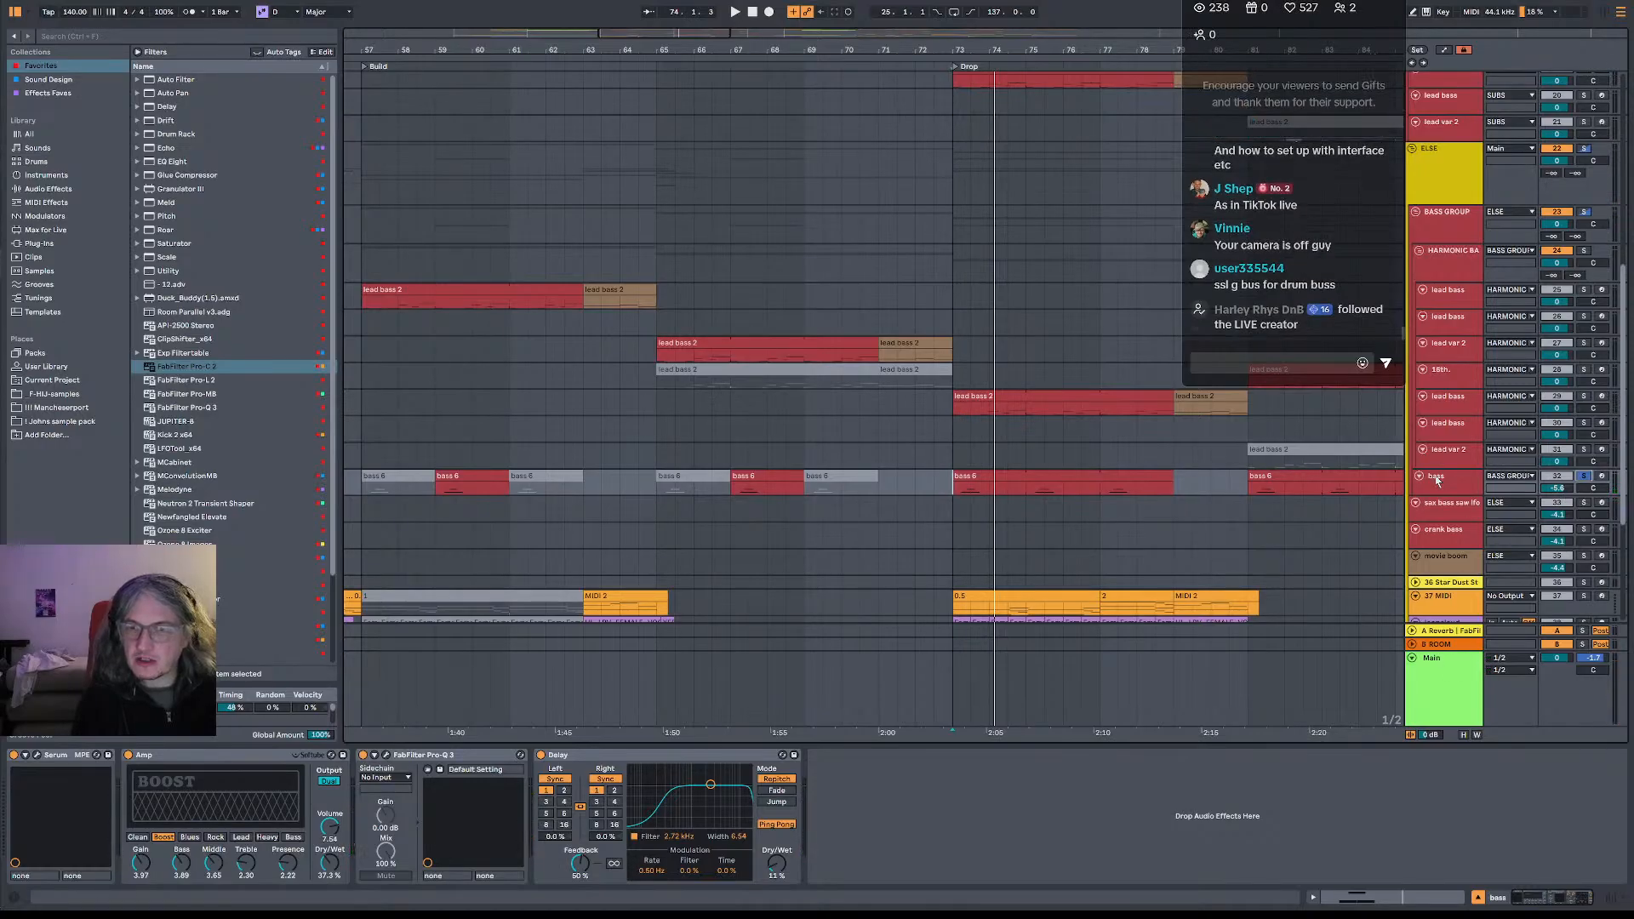
- Inspect the bass track's Serum patch while auditioning the drop, and close the synth
{"action": "scroll", "coordinate": [1447, 524], "scroll_direction": "up", "scroll_amount": 1}
{"action": "left_click", "coordinate": [1447, 521]}
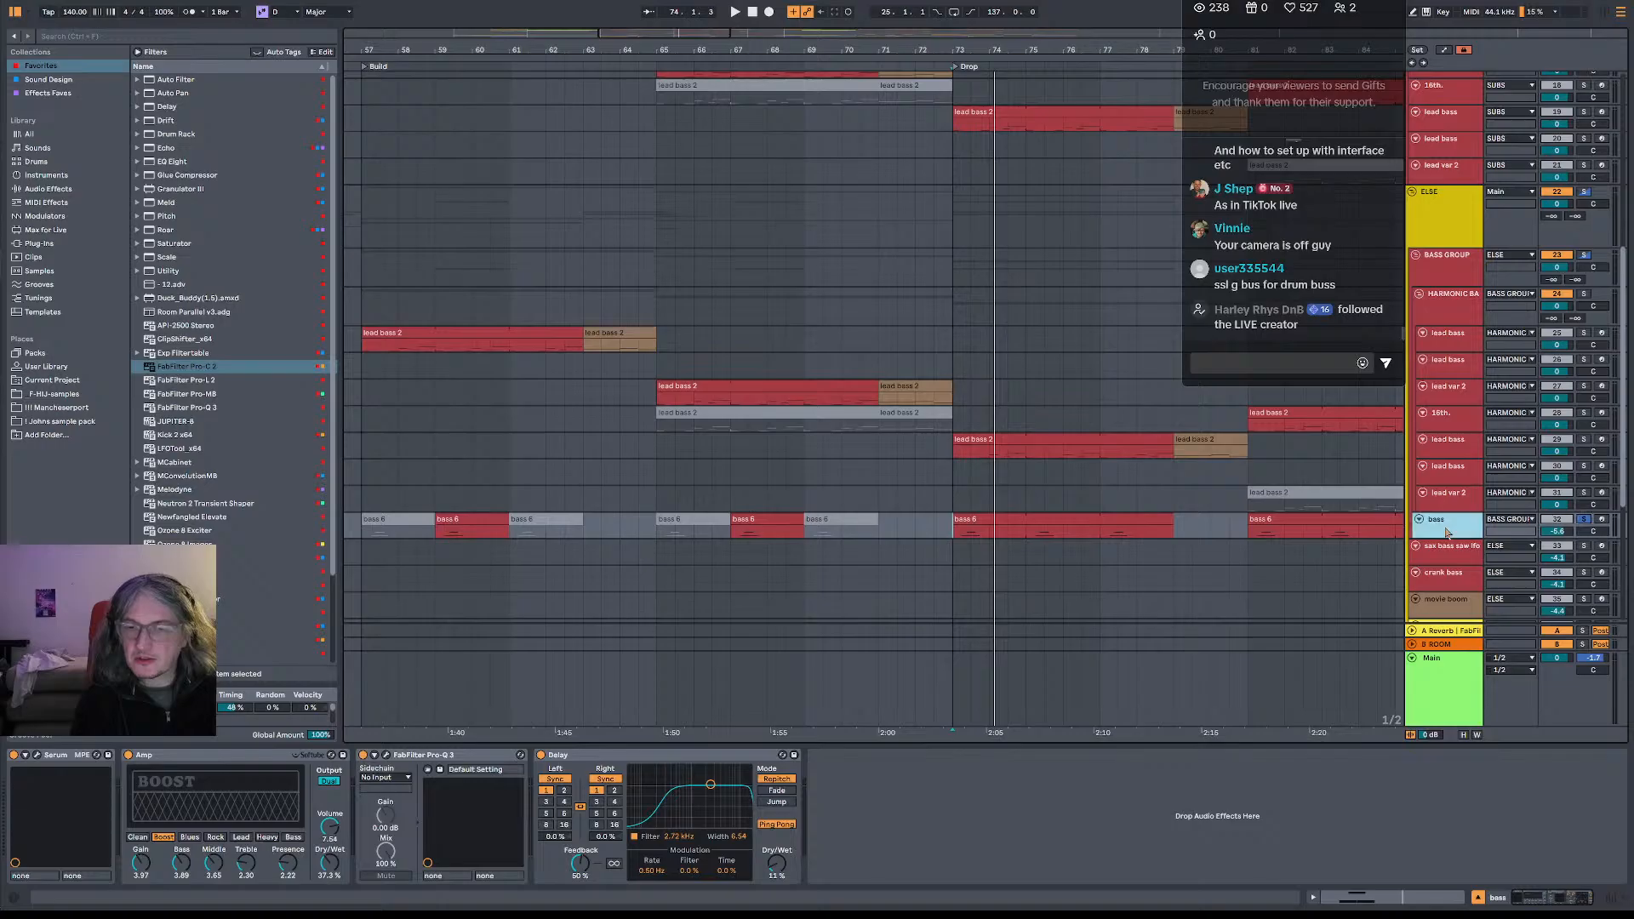
{"action": "left_click", "coordinate": [38, 756]}
{"action": "key", "text": "space"}
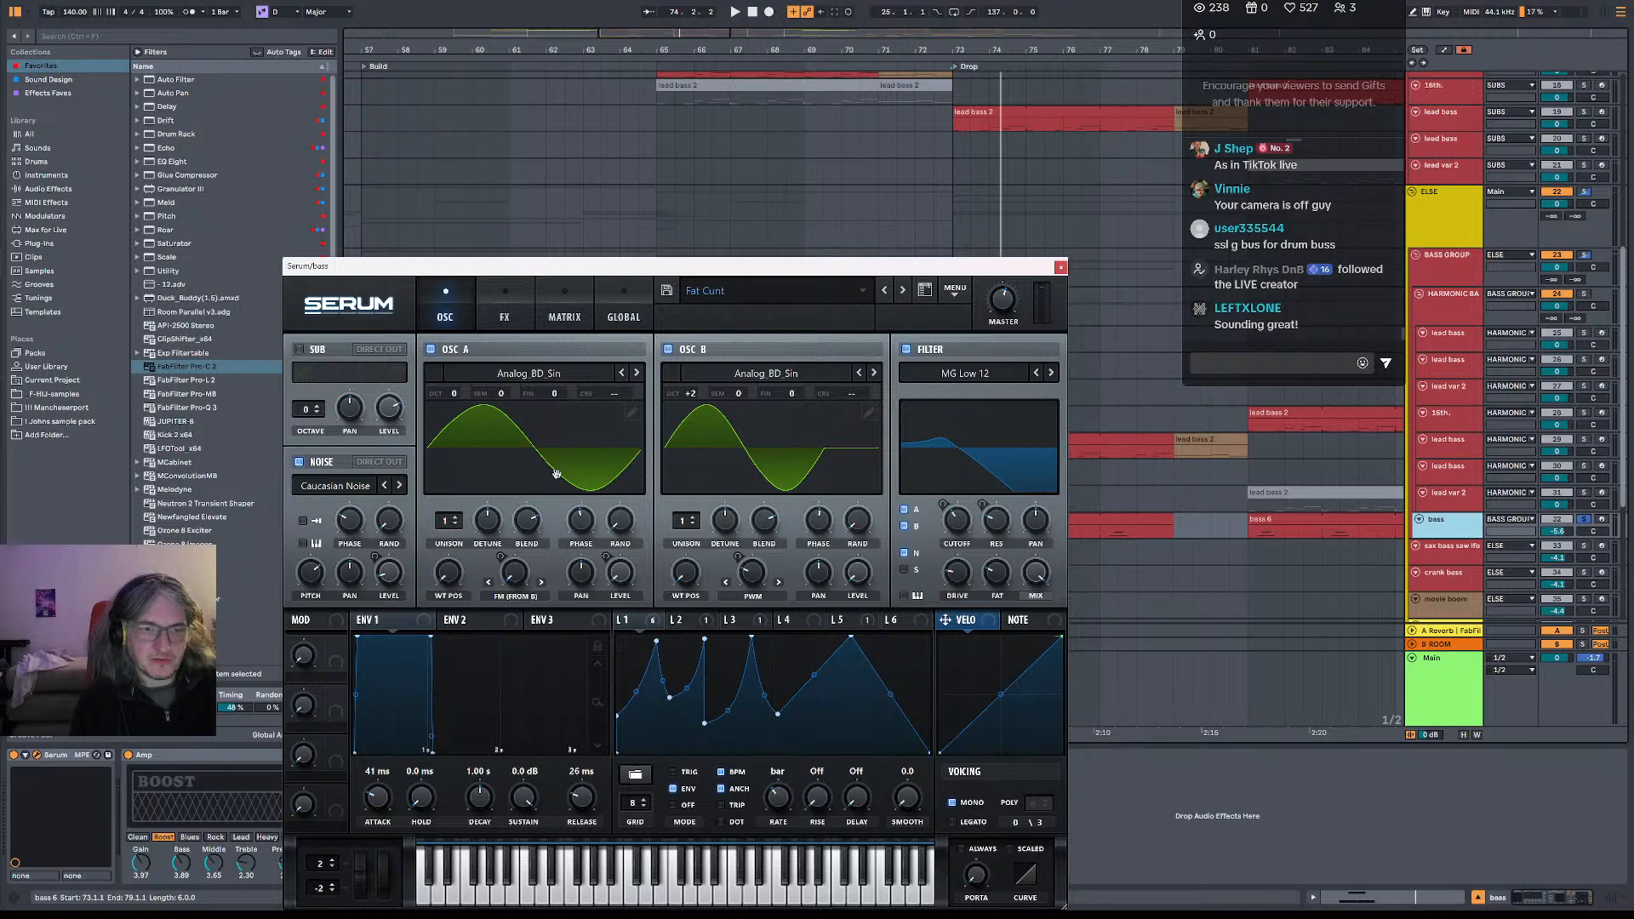
{"action": "key", "text": "space"}
{"action": "key", "text": "space"}
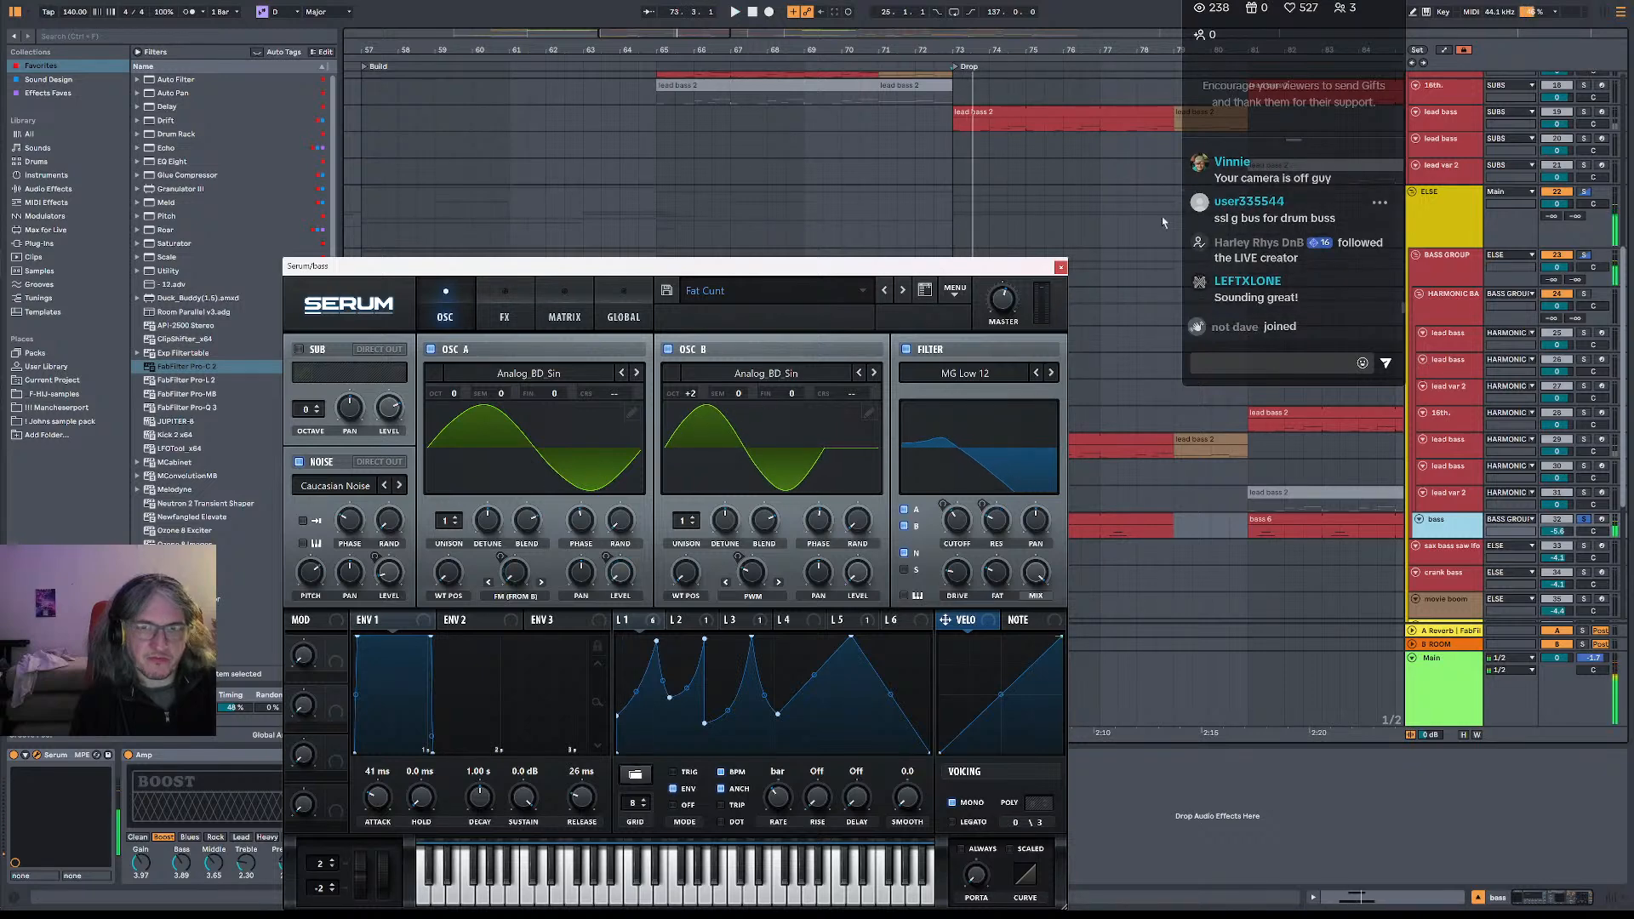
{"action": "left_click", "coordinate": [1061, 269]}
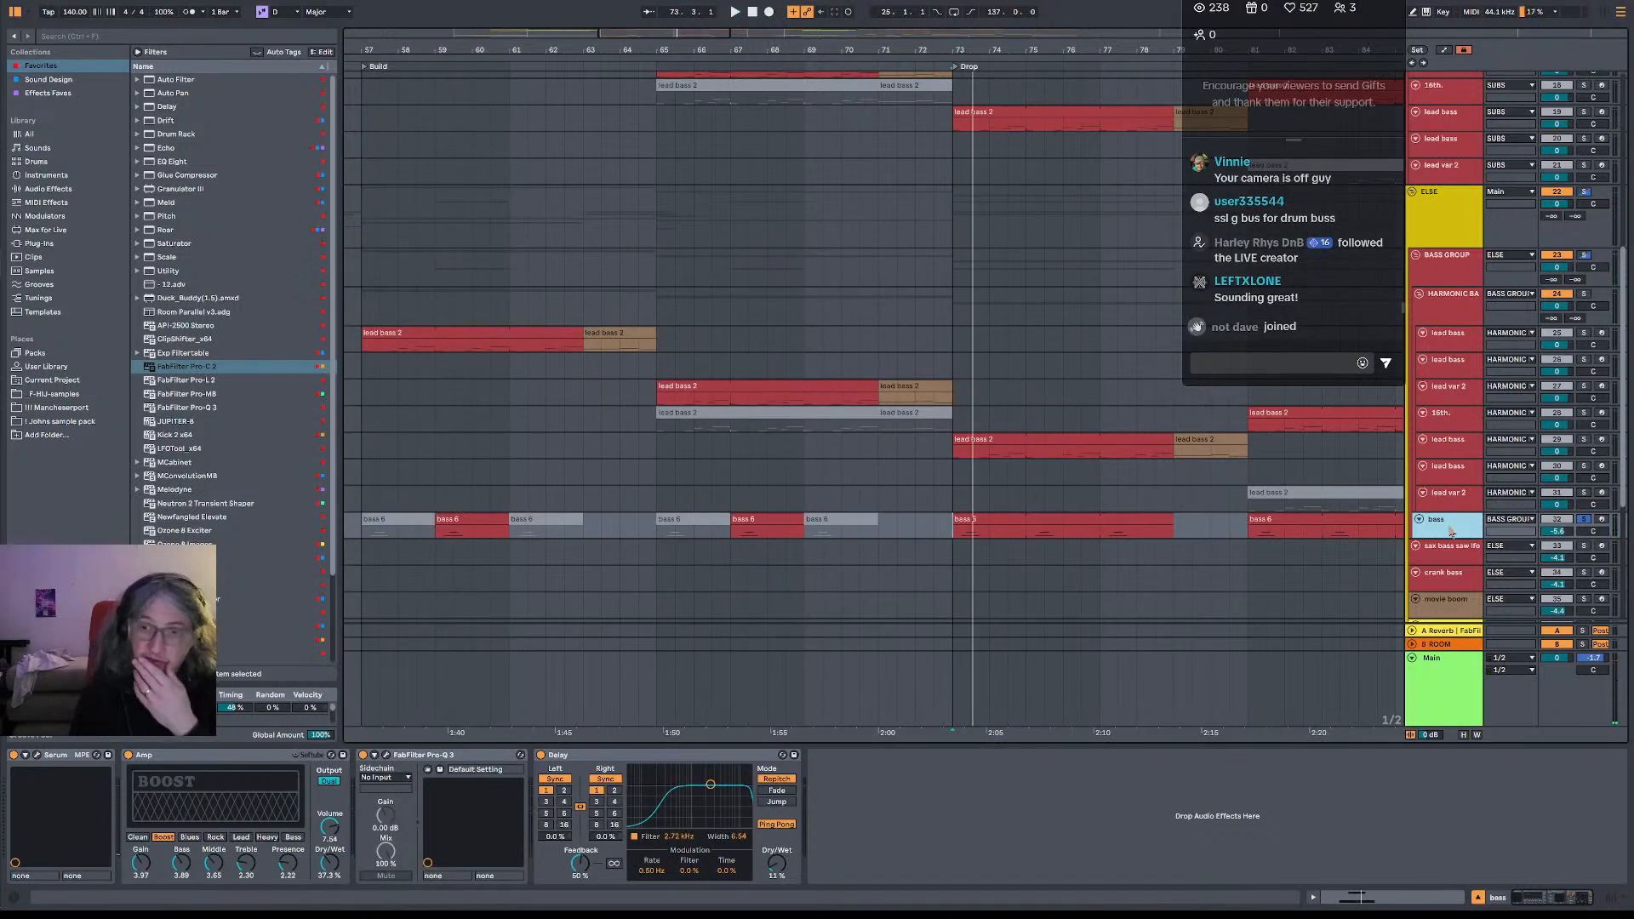
- Duplicate the bass track into the SUBS group, directly above ELSE, and audition the drop
{"action": "left_click_drag", "start_coordinate": [1448, 536], "coordinate": [1450, 196]}
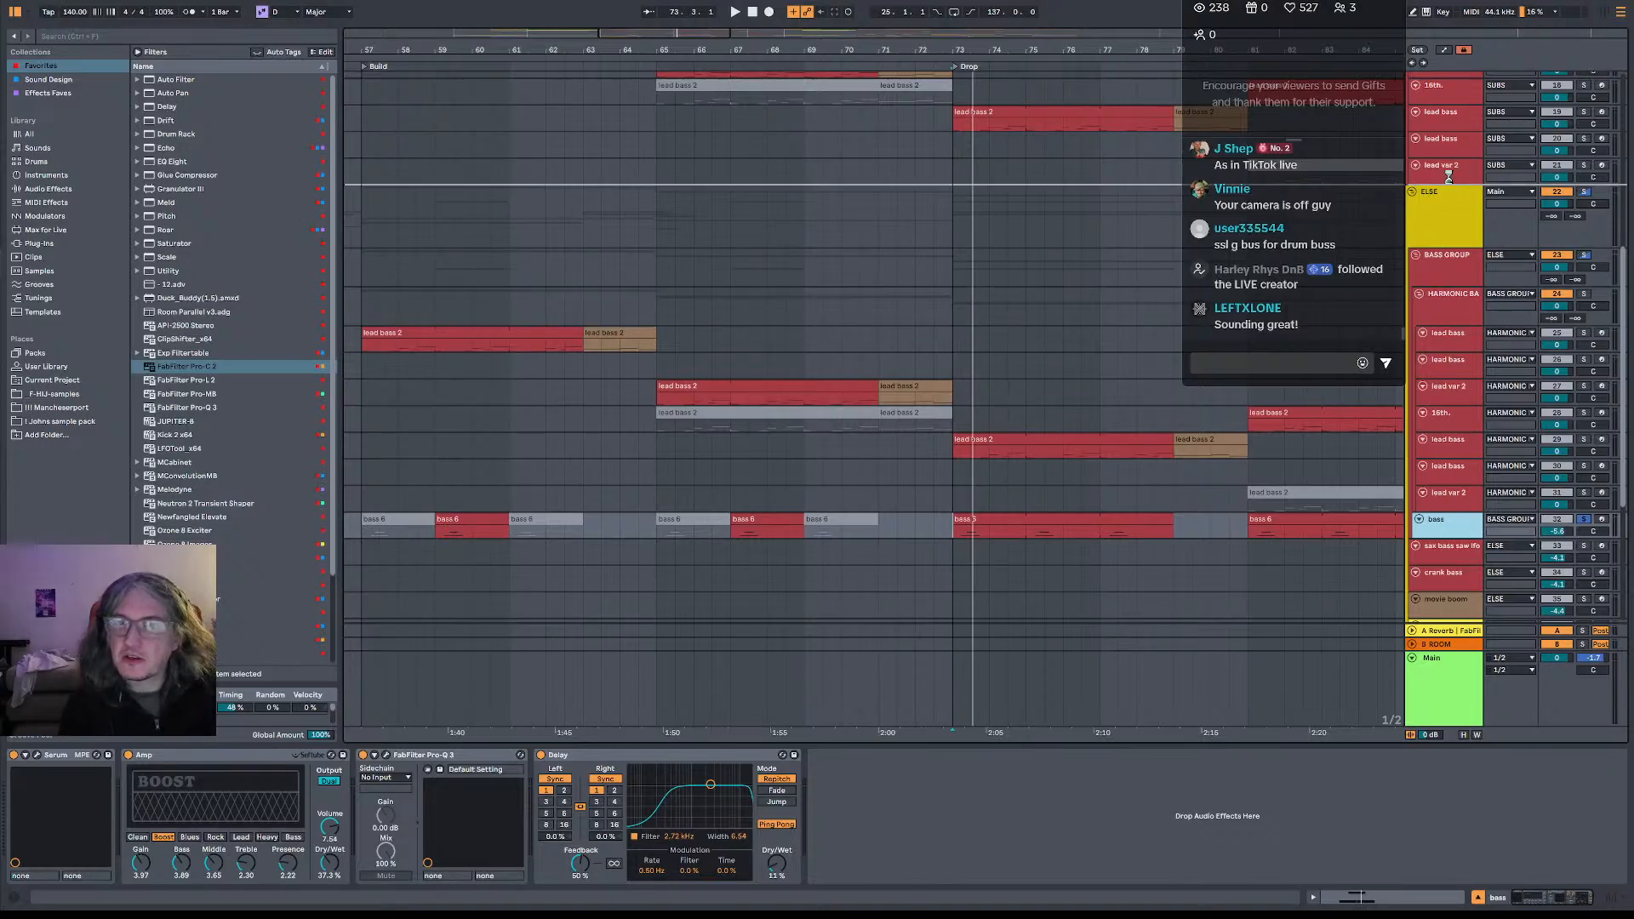
{"action": "left_click_drag", "start_coordinate": [1449, 176], "coordinate": [1451, 180]}
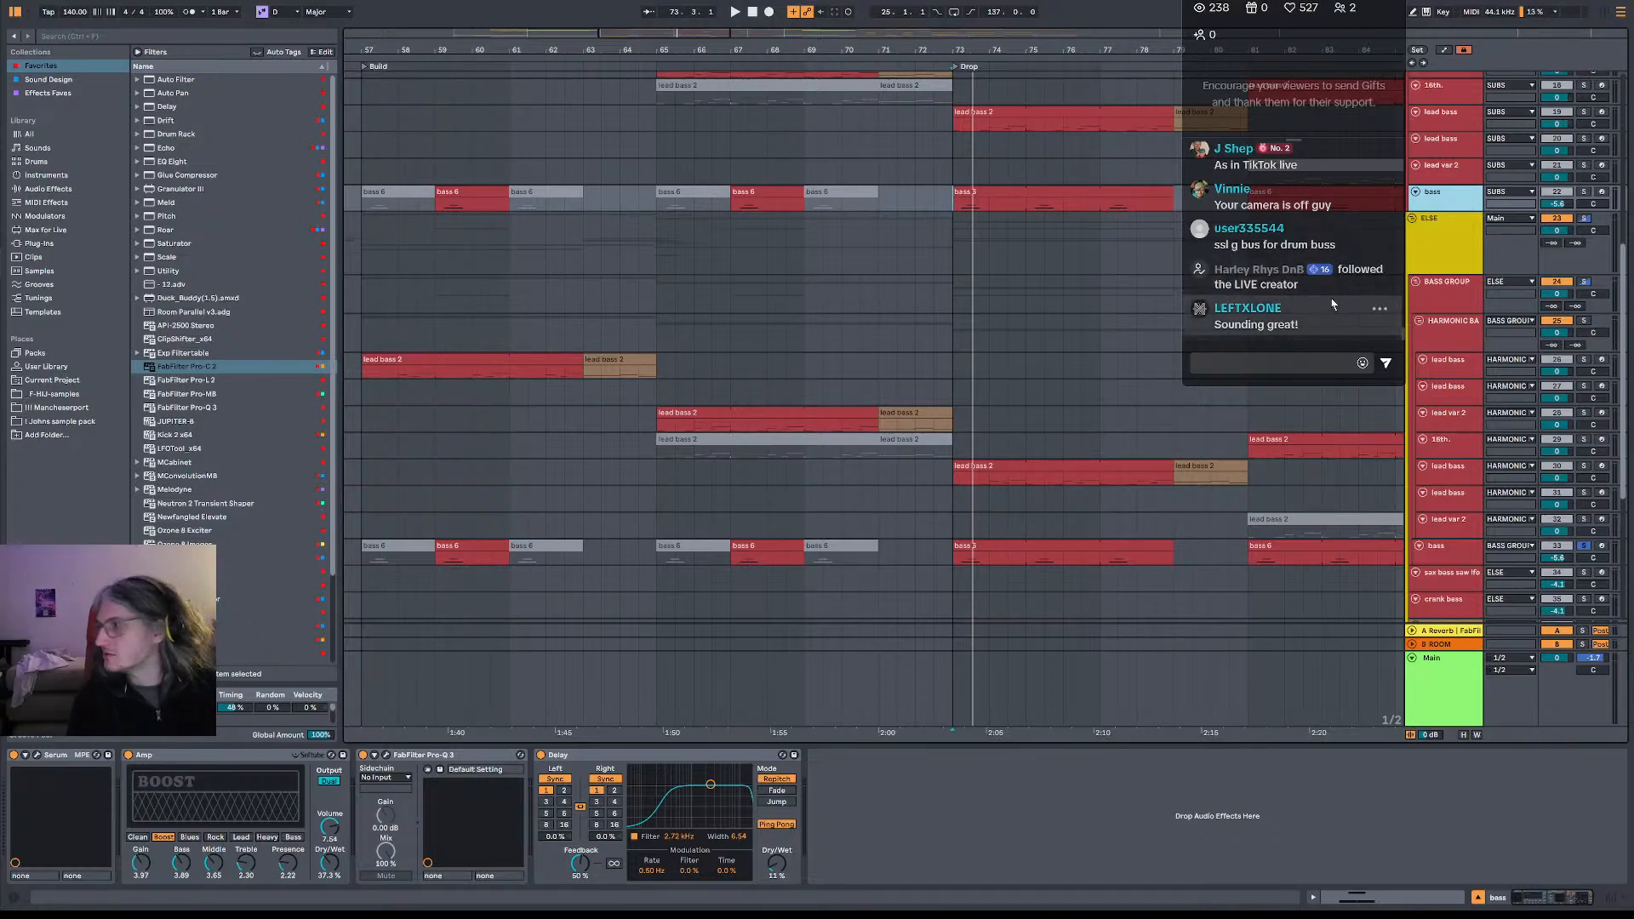
{"action": "key", "text": "space"}
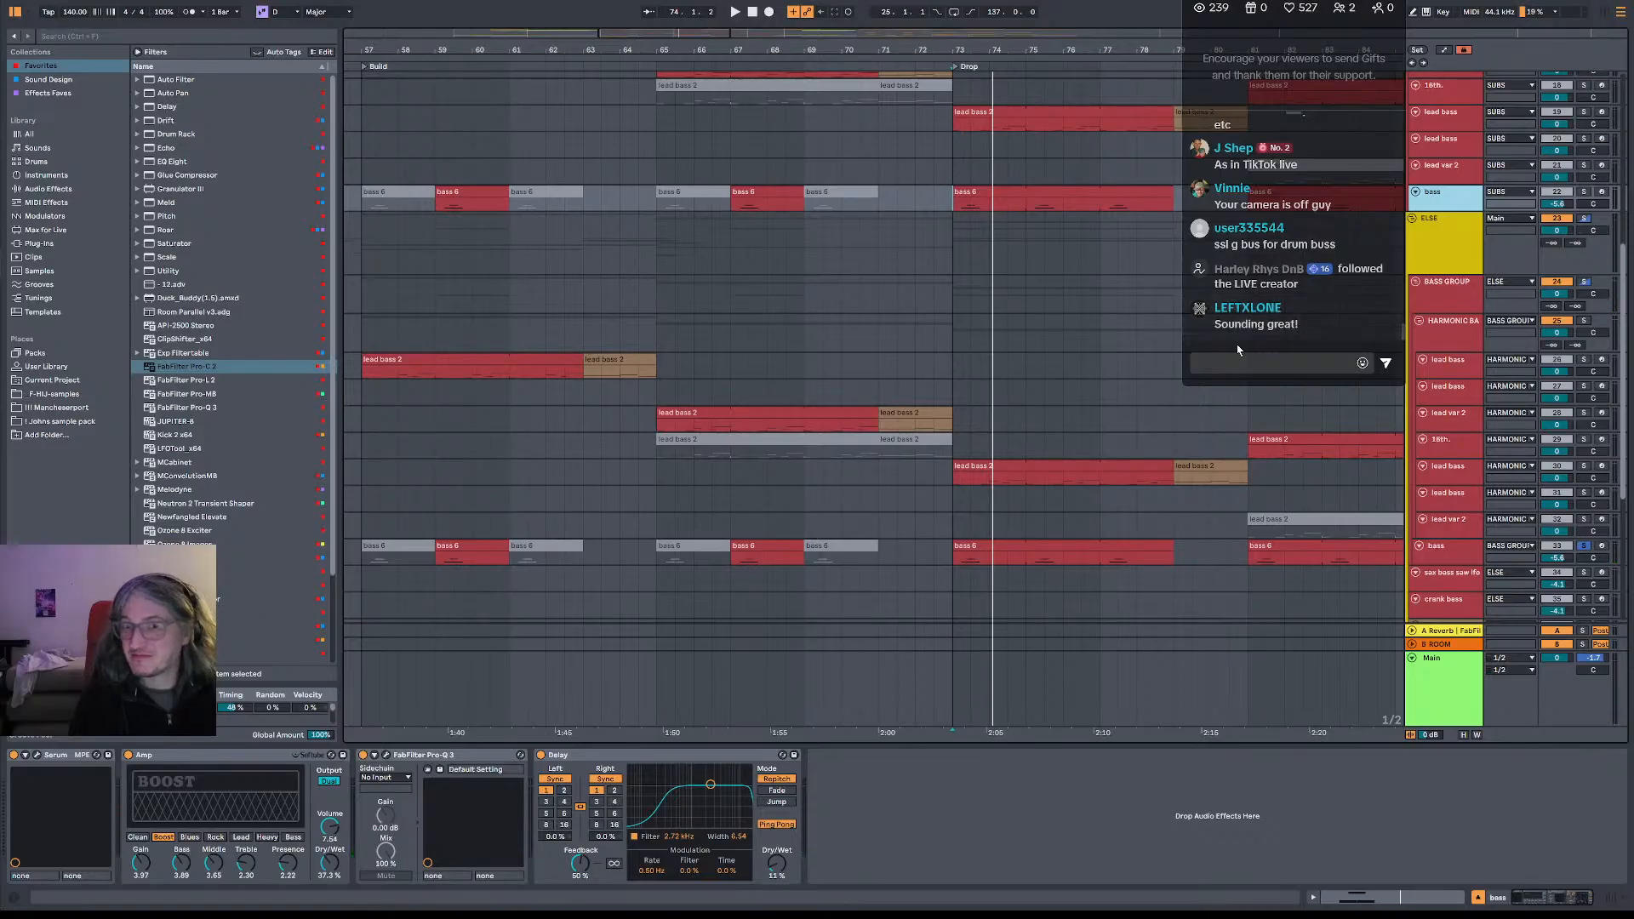
{"action": "key", "text": "space"}
{"action": "key", "text": "space"}
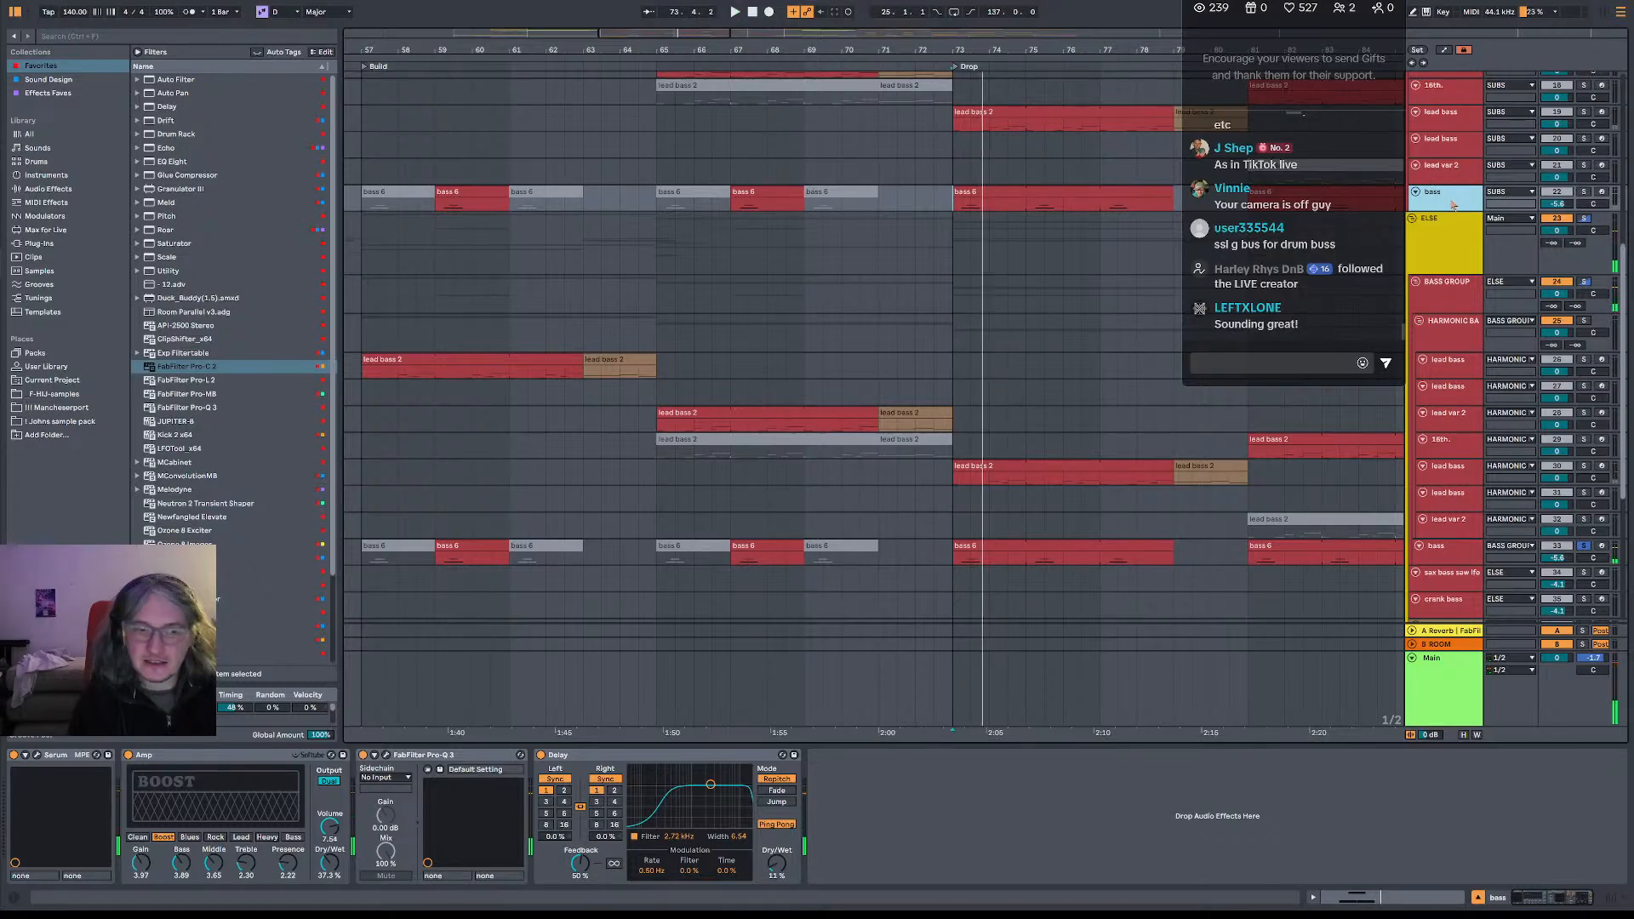
- Solo the bass copy in SUBS, audition it, and delete its Amp, Pro-Q 3 and Delay effects
{"action": "scroll", "coordinate": [1081, 391], "scroll_direction": "up", "scroll_amount": 1}
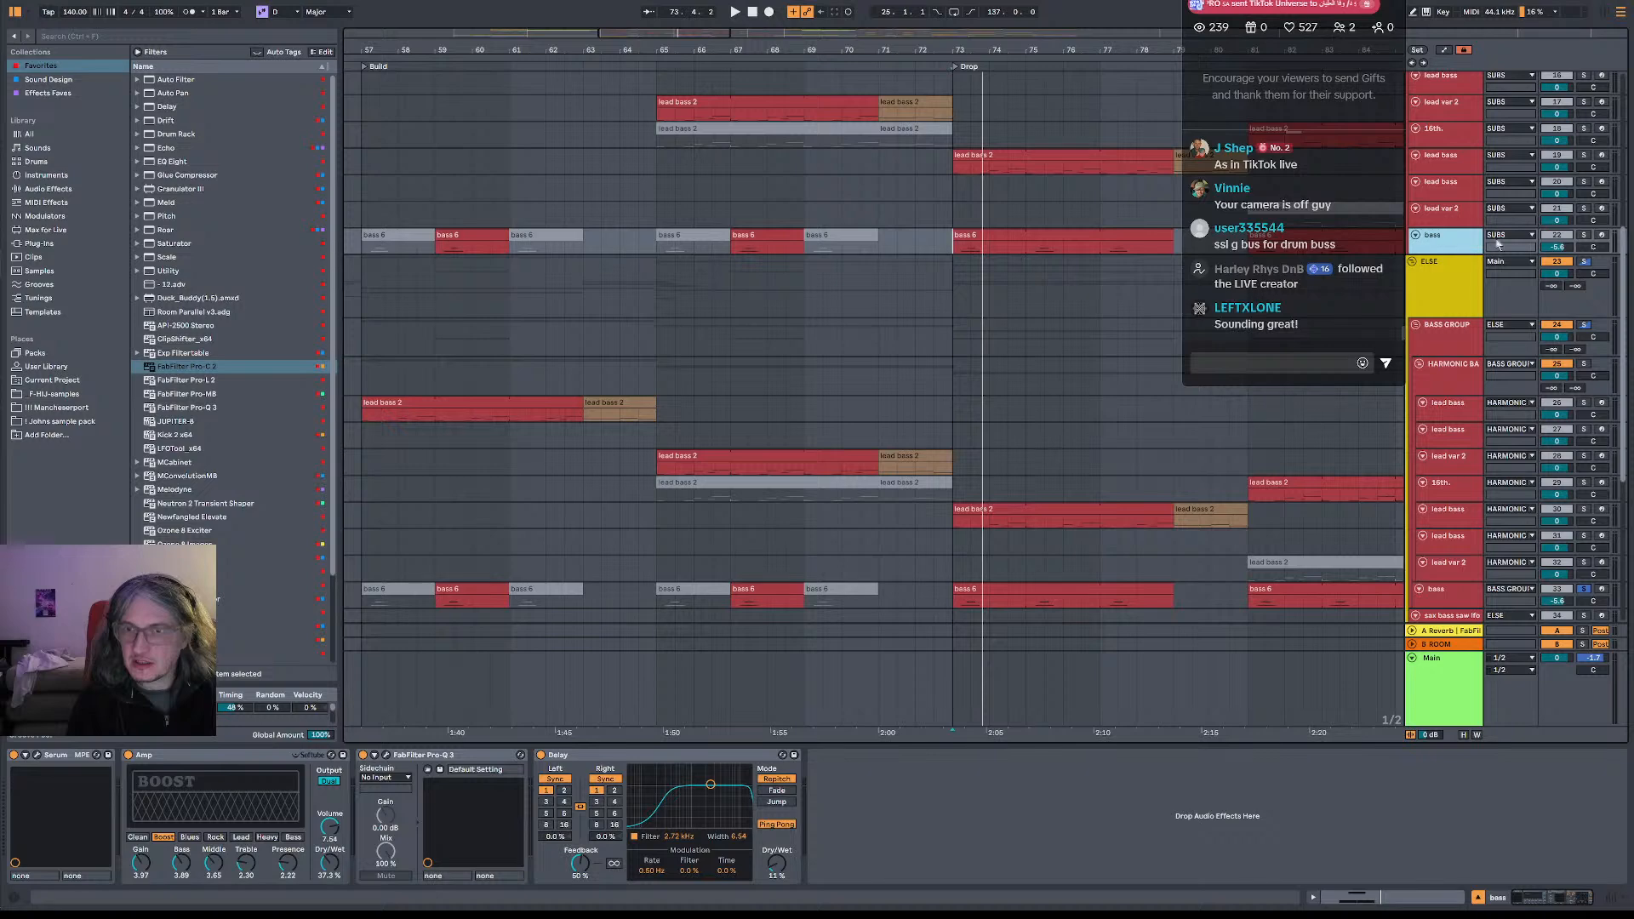
{"action": "left_click", "coordinate": [1583, 235]}
{"action": "key", "text": "space"}
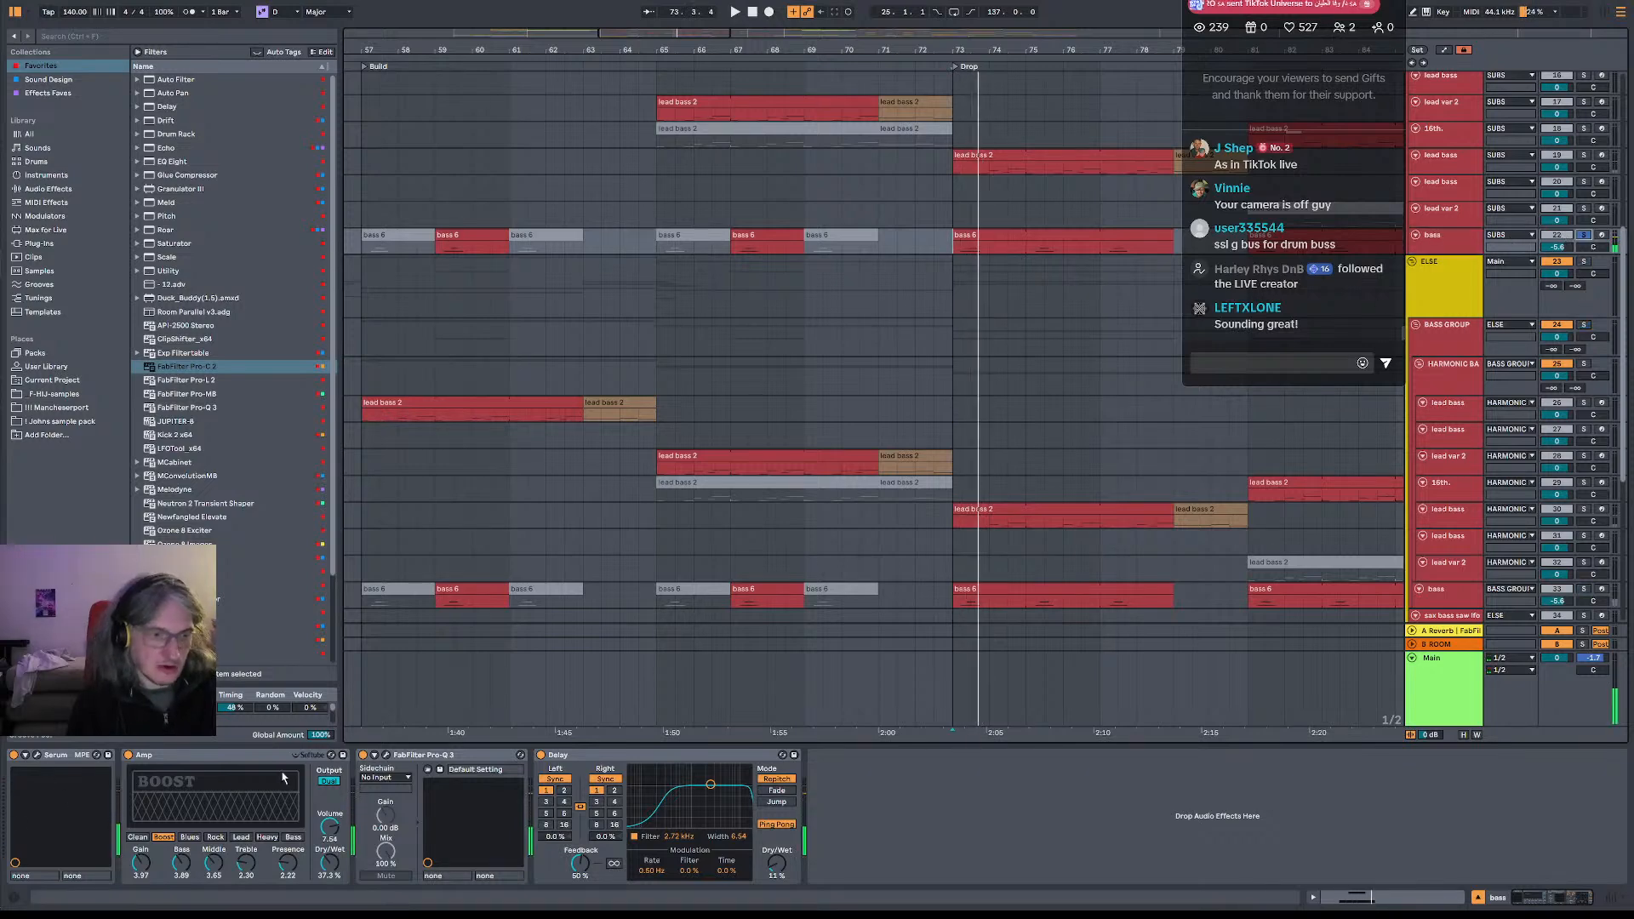
{"action": "left_click", "coordinate": [640, 756], "text": "shift"}
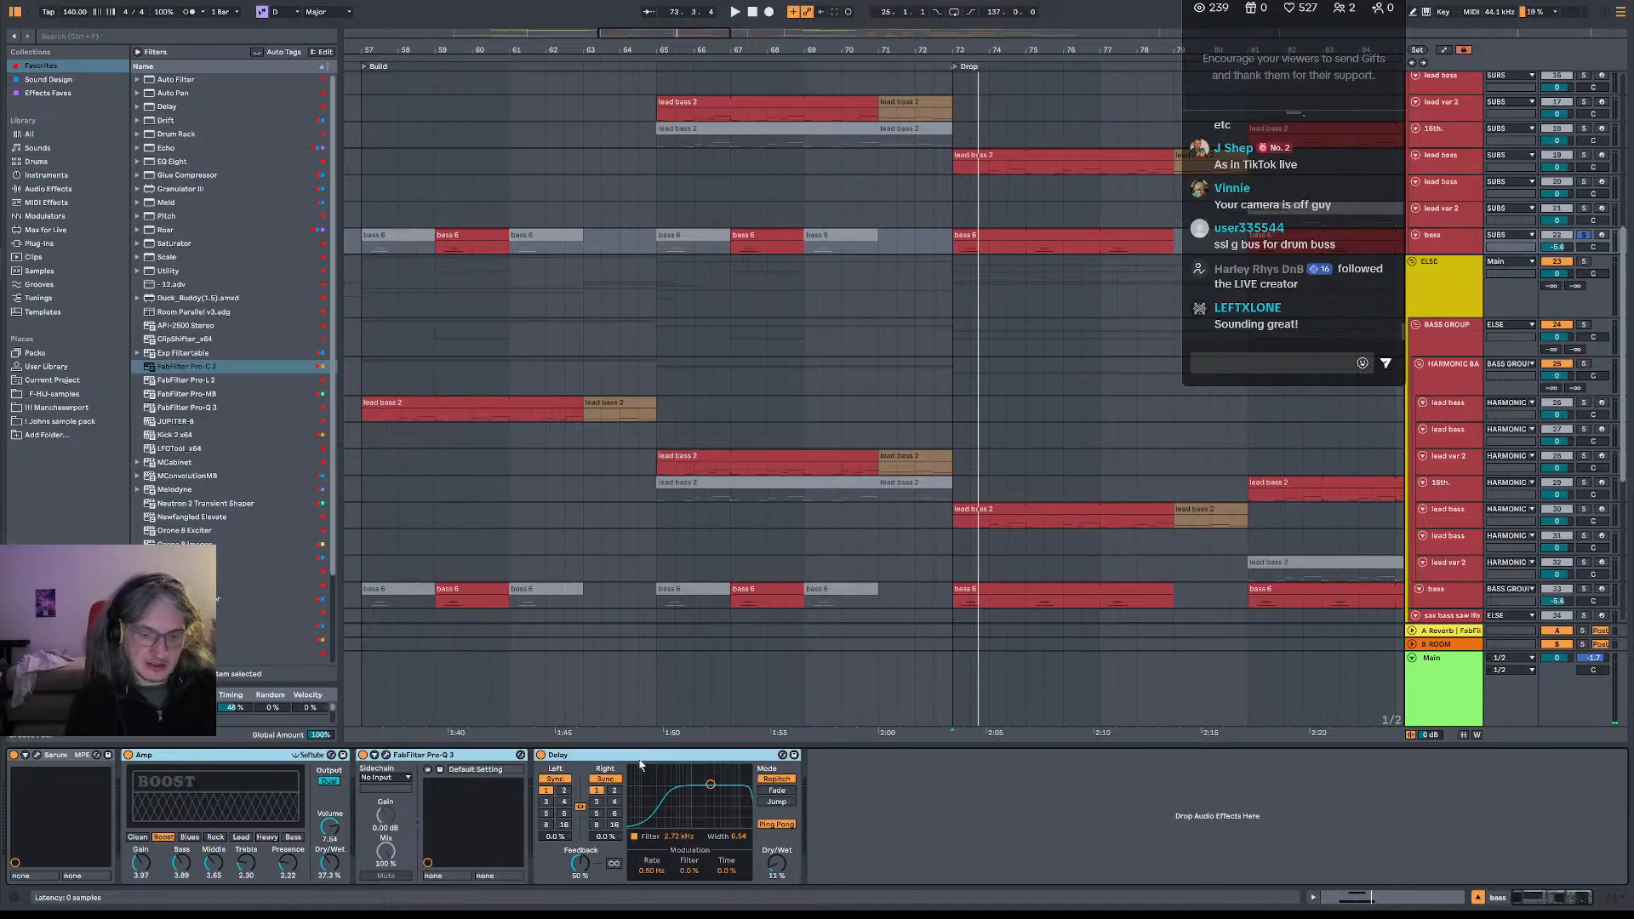
{"action": "key", "text": "Delete"}
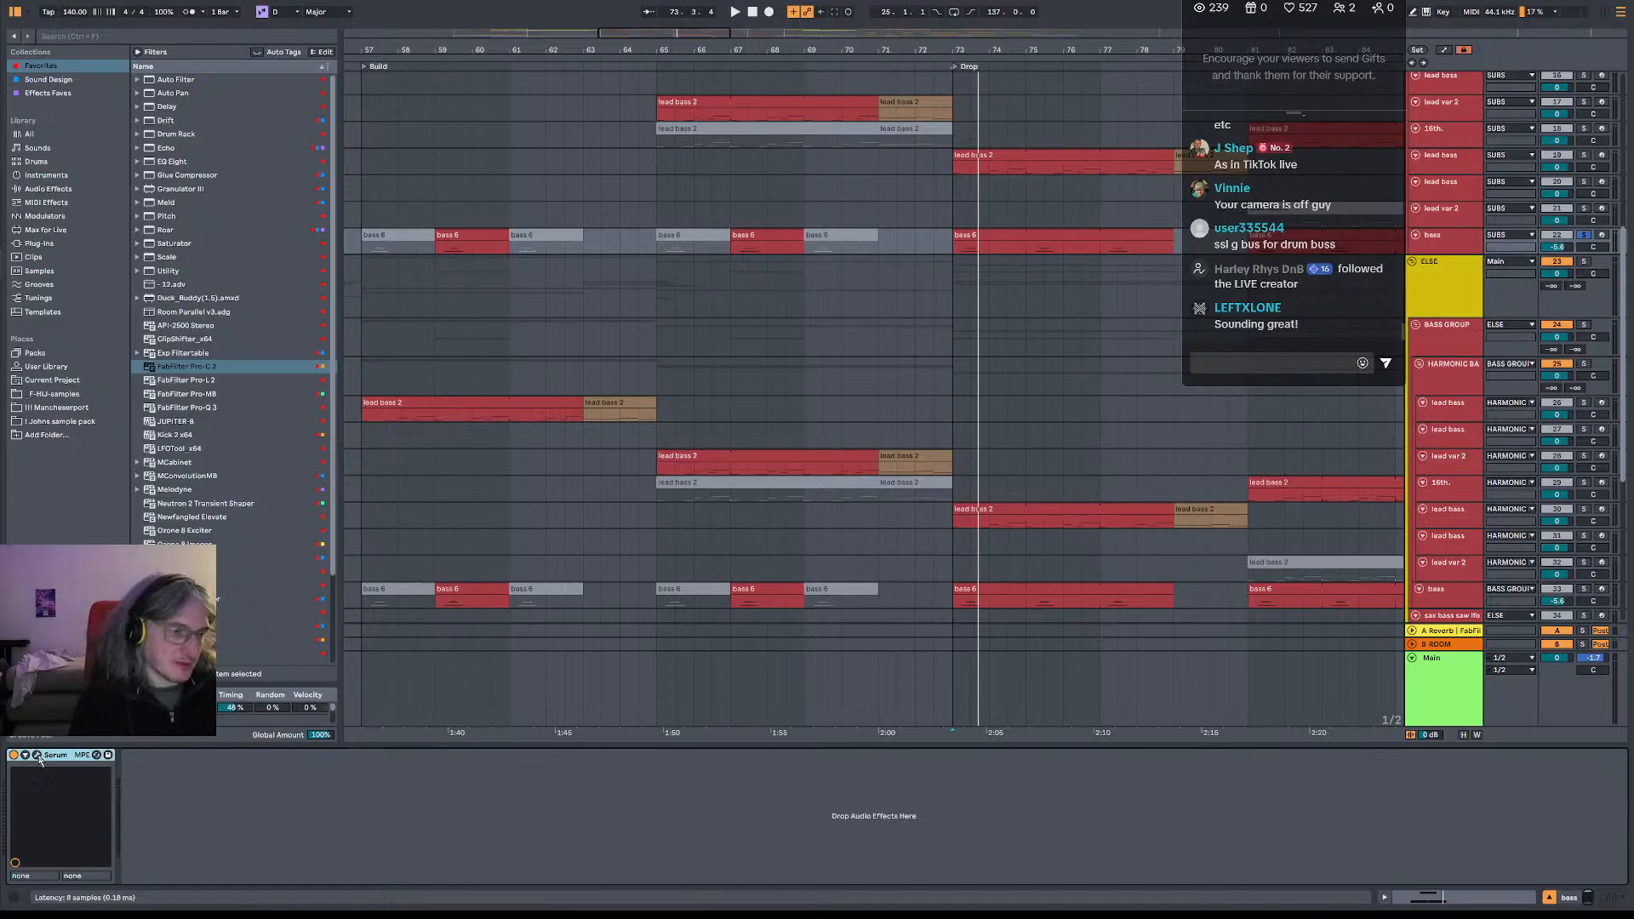
- Turn off oscillator B in the Serum patch of the bass copy in SUBS
{"action": "left_click", "coordinate": [38, 756]}
{"action": "left_click", "coordinate": [668, 350]}
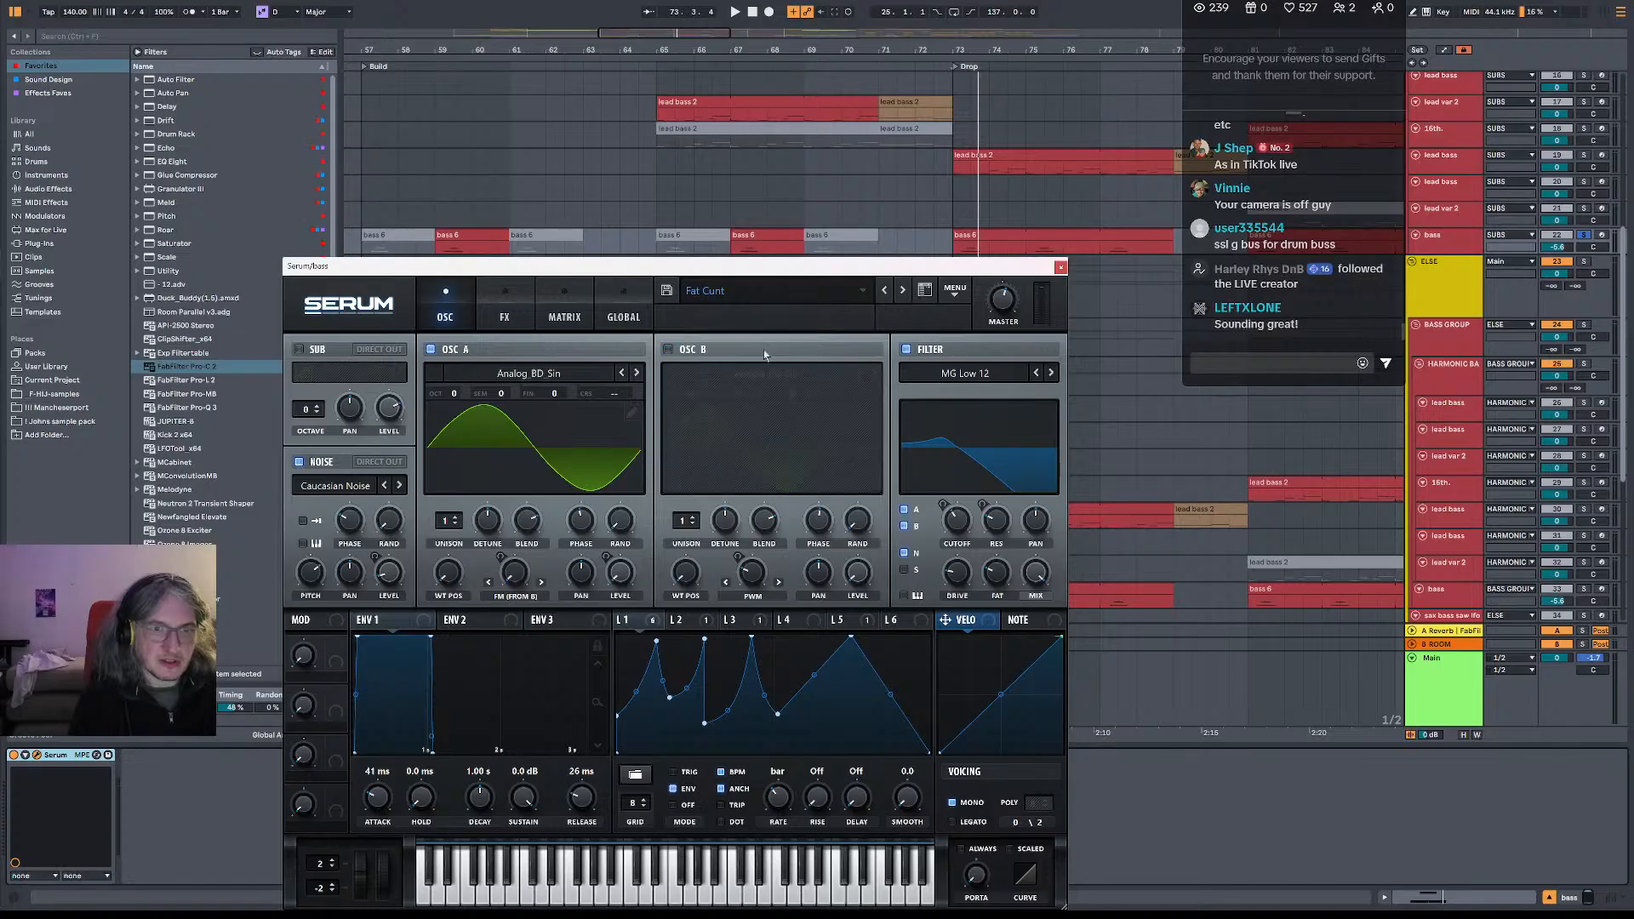
- Turn off the patch's filter and noise oscillator, and disable its reverb, compressor and filter effects
{"action": "left_click", "coordinate": [906, 350]}
{"action": "left_click", "coordinate": [300, 464]}
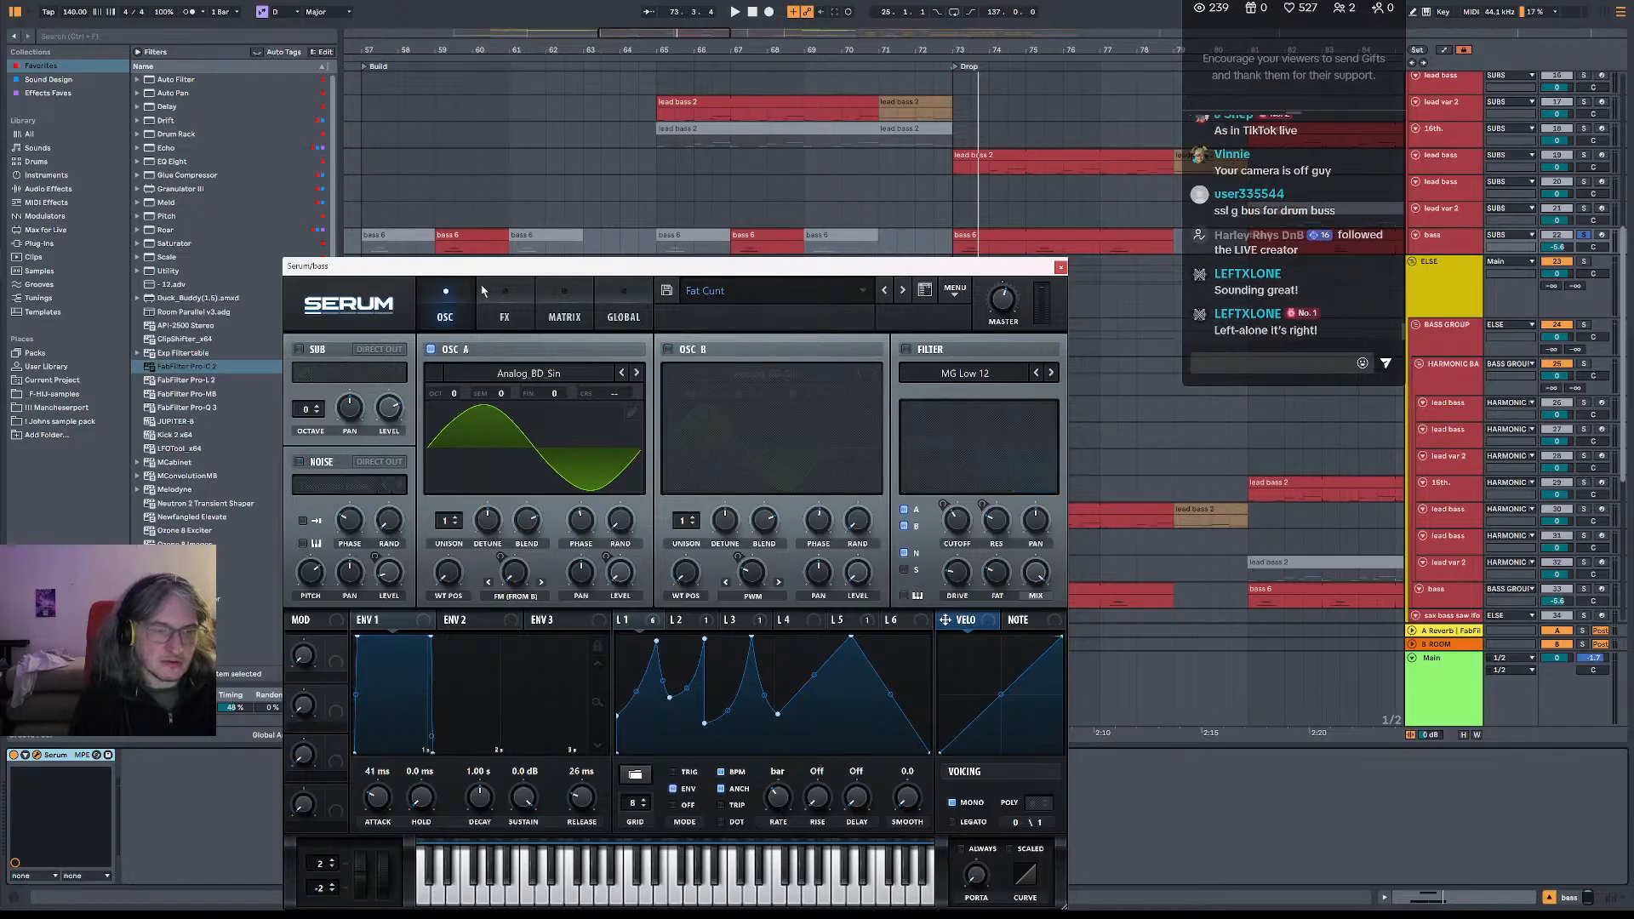
{"action": "left_click", "coordinate": [504, 319]}
{"action": "left_click", "coordinate": [314, 383]}
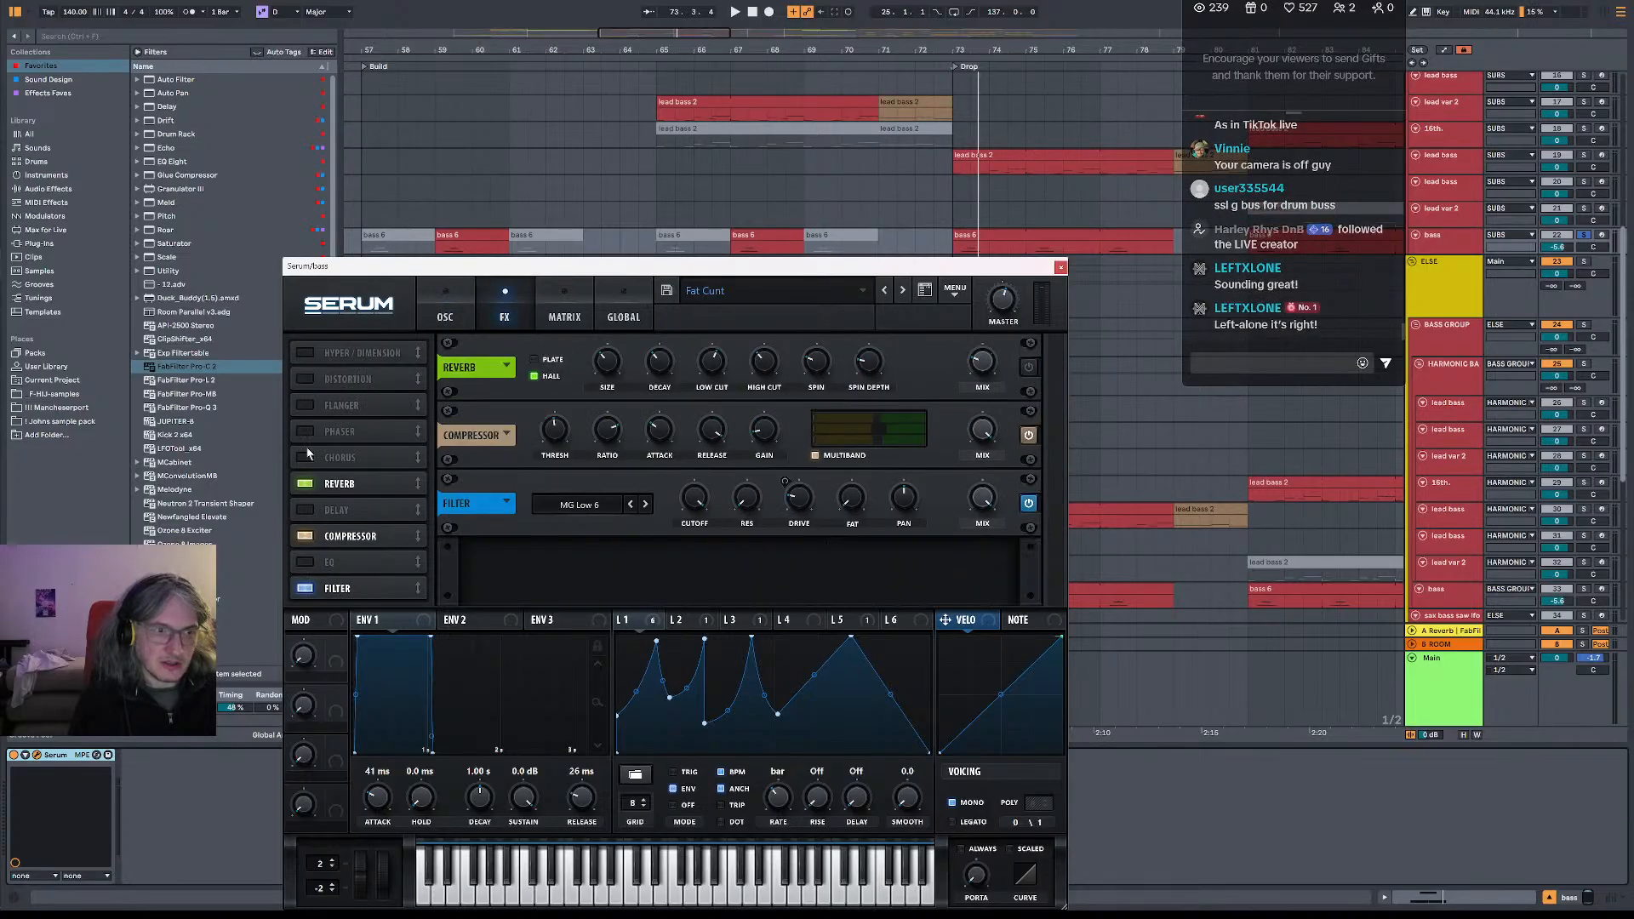
{"action": "left_click", "coordinate": [306, 484]}
{"action": "left_click", "coordinate": [305, 536]}
{"action": "left_click", "coordinate": [304, 588]}
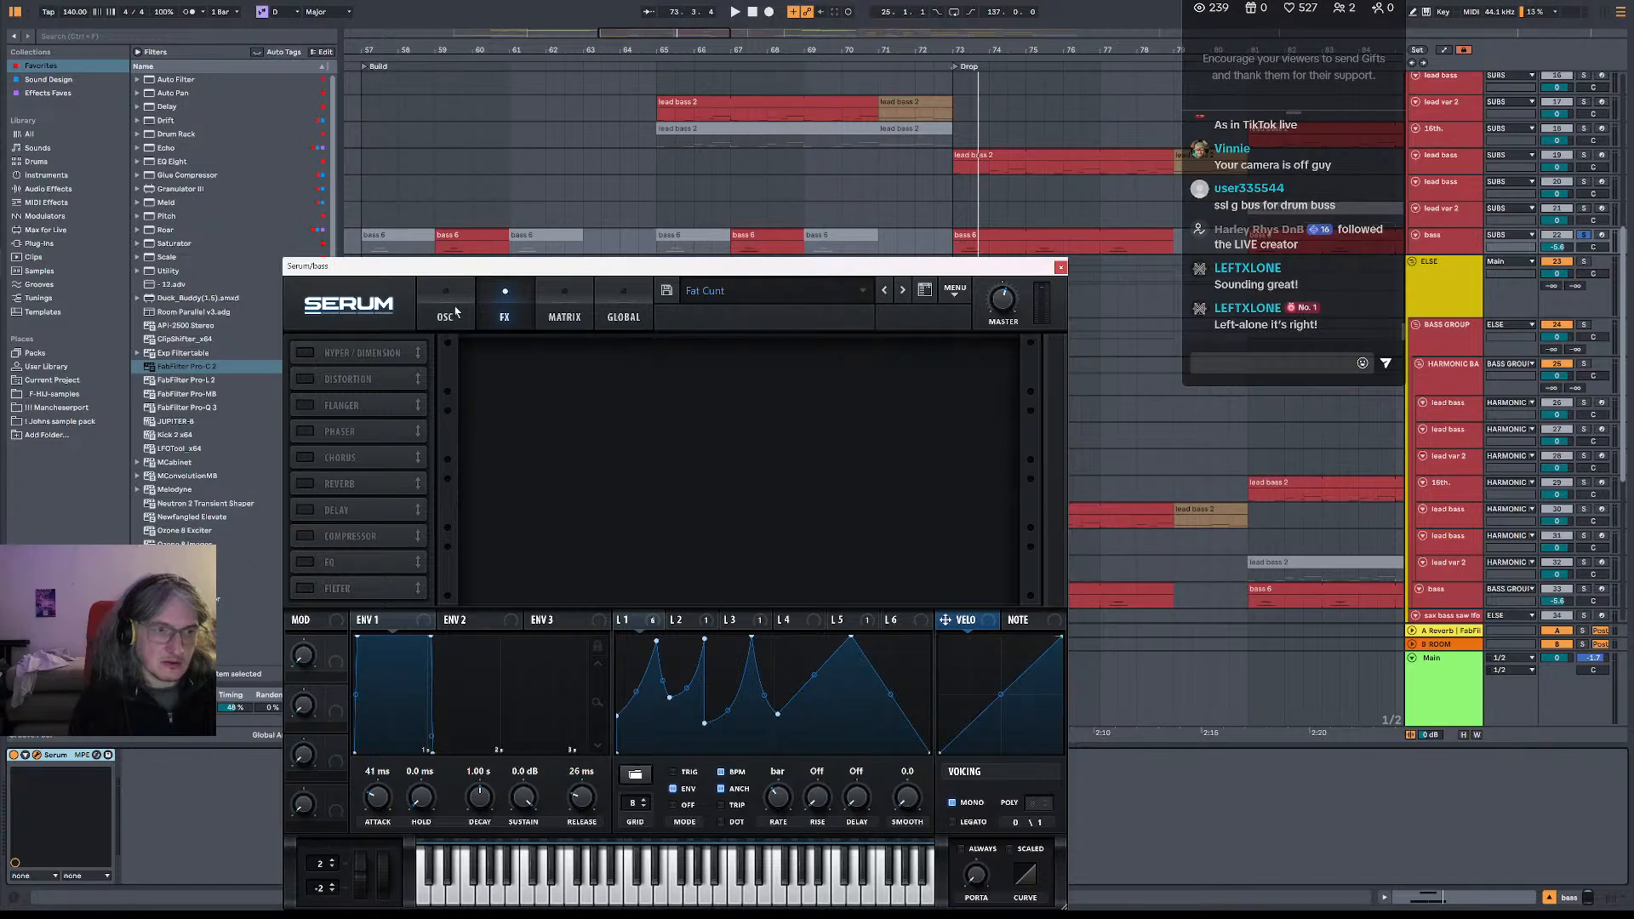
{"action": "left_click", "coordinate": [445, 308]}
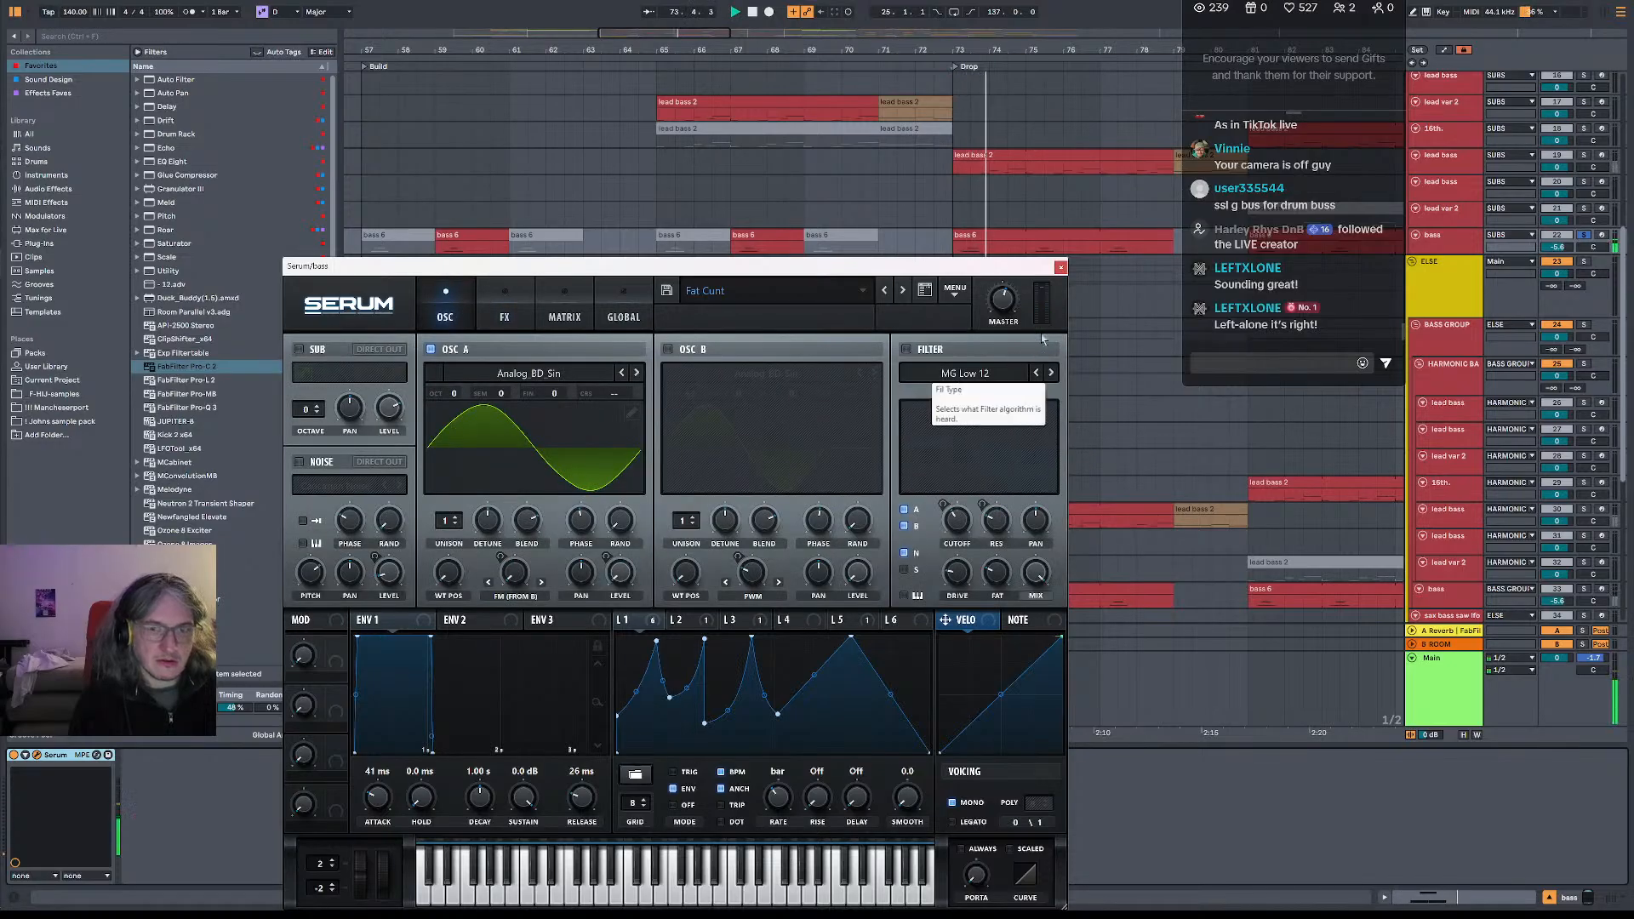
- Move the low point after LFO 1's second peak slightly right and up, set Trig mode, and set Smooth to 36.0
{"action": "left_click_drag", "start_coordinate": [951, 268], "coordinate": [913, 115]}
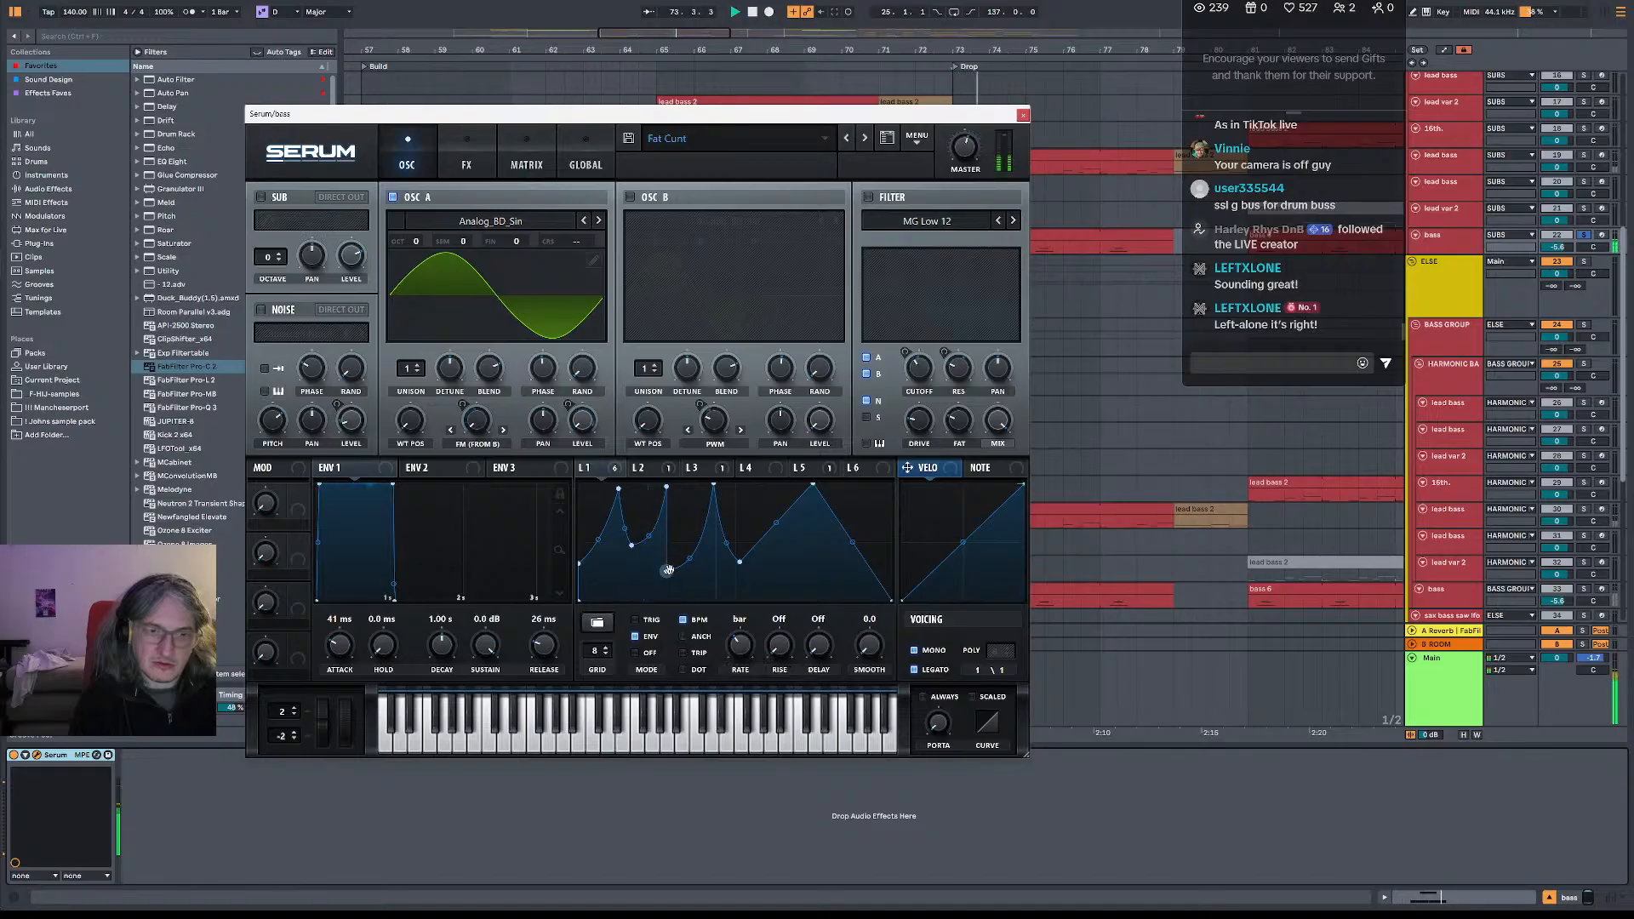
{"action": "left_click_drag", "start_coordinate": [668, 571], "coordinate": [685, 563]}
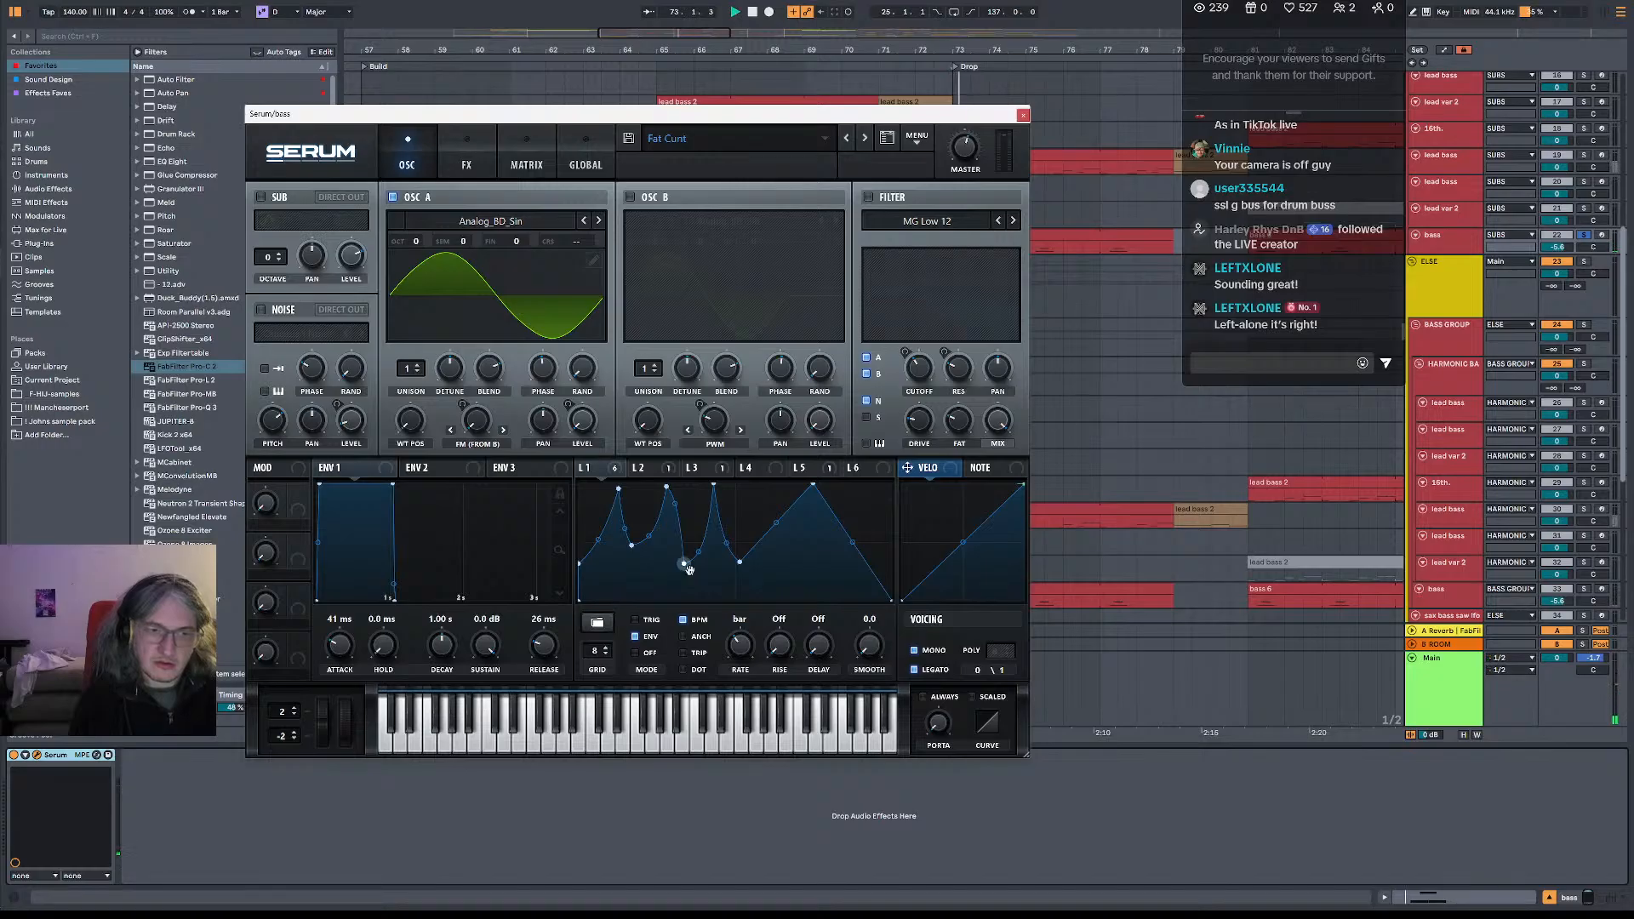
{"action": "left_click", "coordinate": [646, 622]}
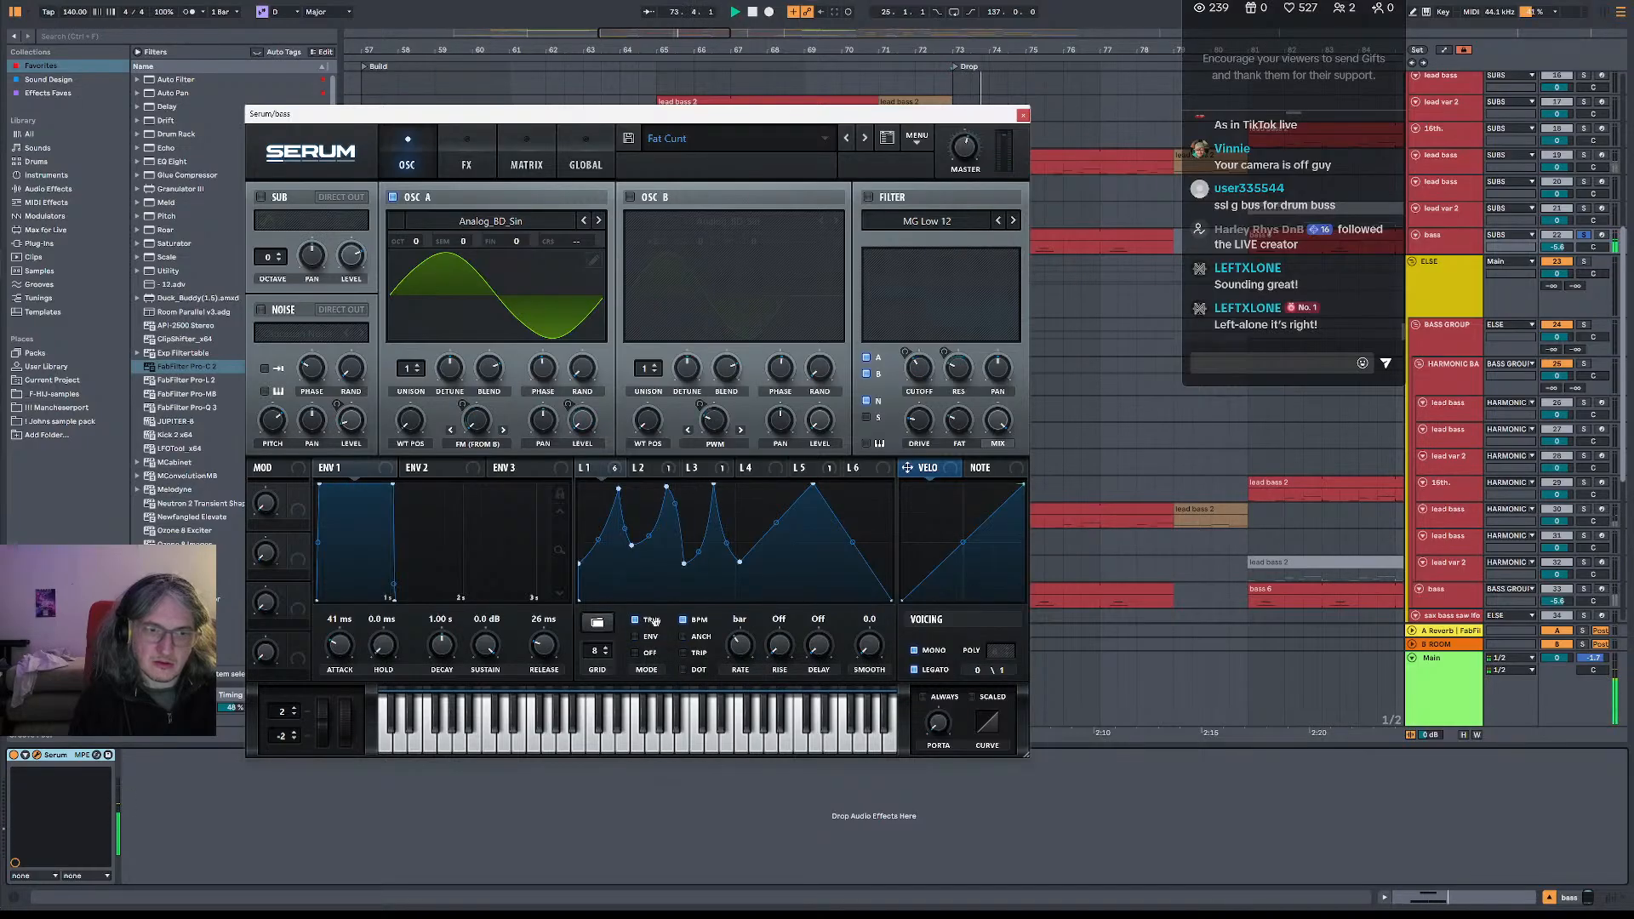
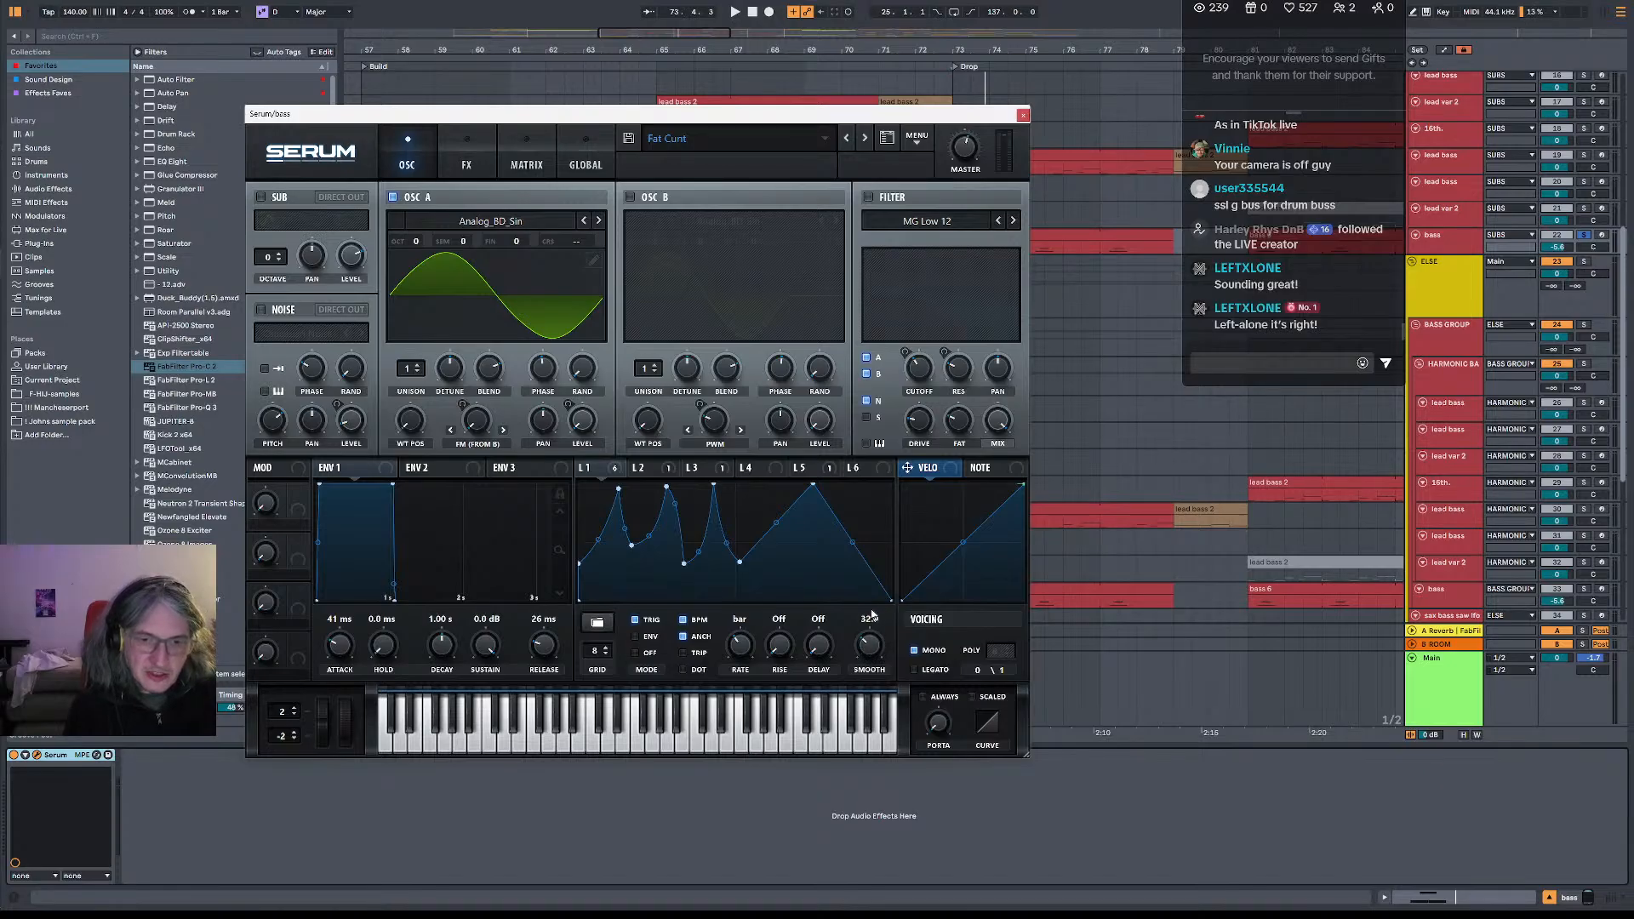
{"action": "left_click_drag", "start_coordinate": [873, 614], "coordinate": [870, 598]}
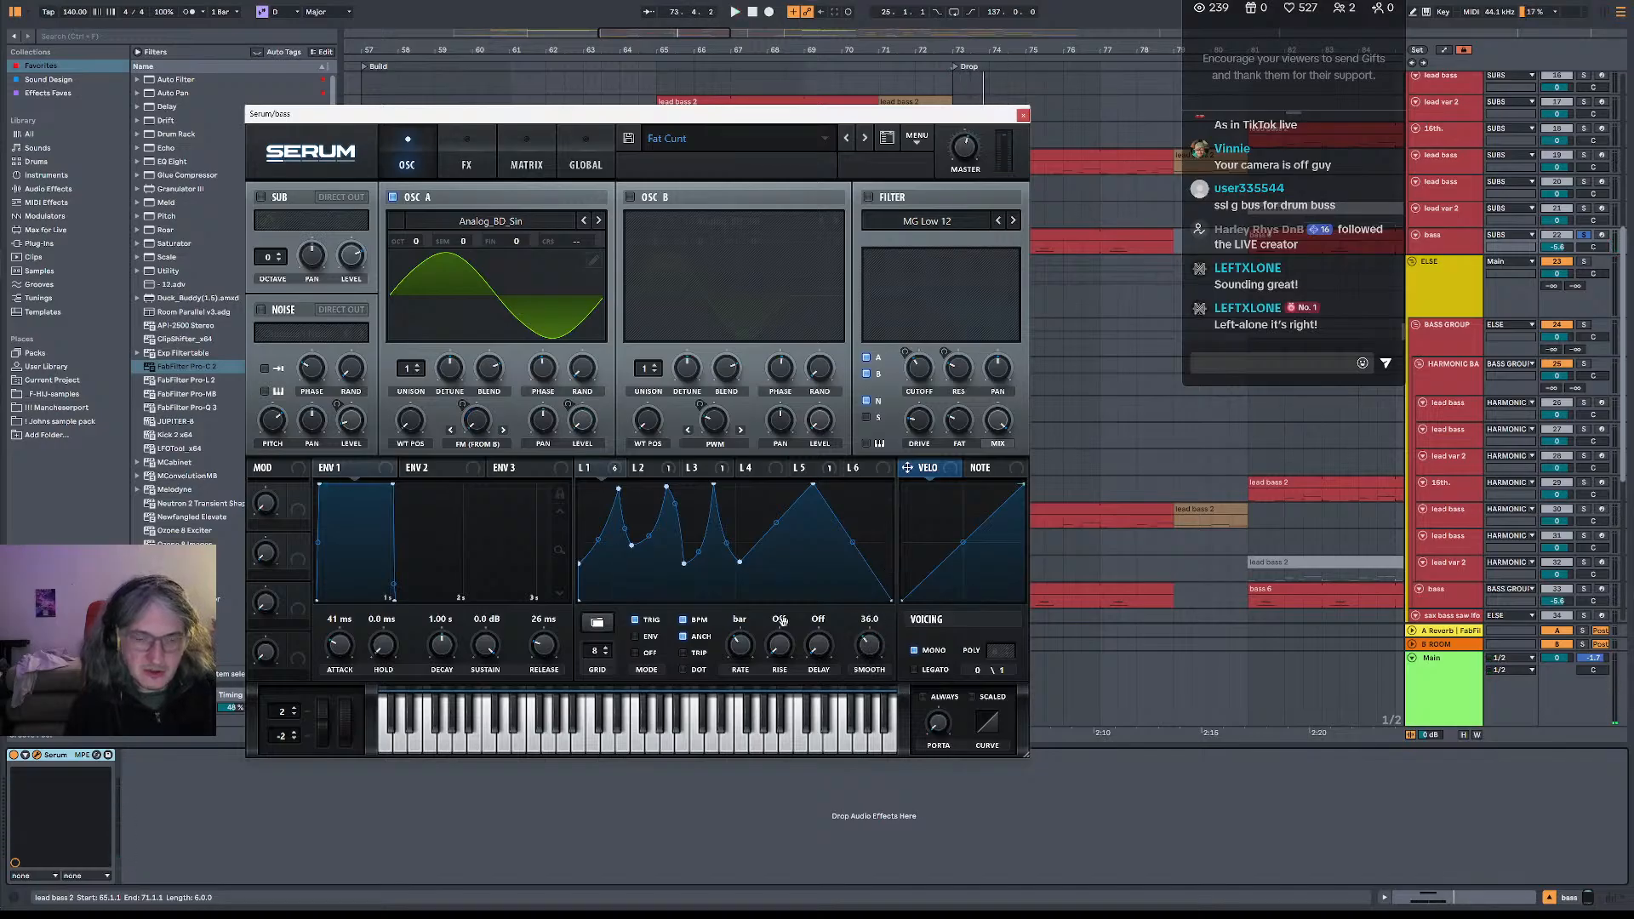
- Look through the shapes of LFOs 2 to 6 and return to LFO 1
{"action": "left_click", "coordinate": [643, 468]}
{"action": "left_click", "coordinate": [697, 468]}
{"action": "left_click", "coordinate": [749, 468]}
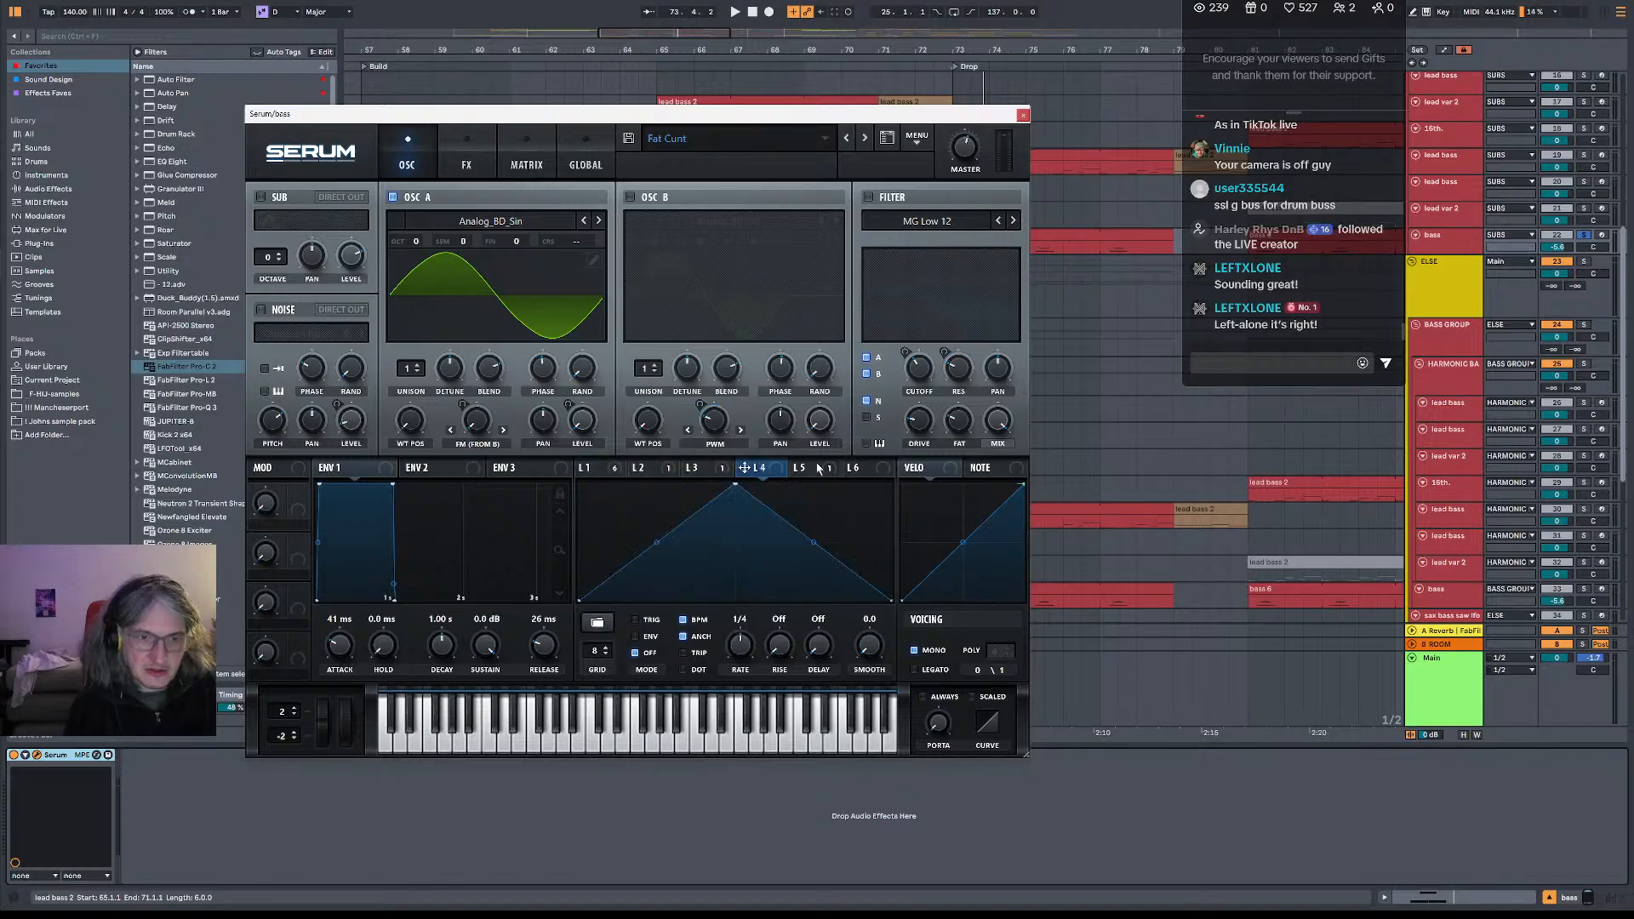
{"action": "left_click", "coordinate": [803, 468]}
{"action": "left_click", "coordinate": [885, 470]}
{"action": "left_click", "coordinate": [598, 468]}
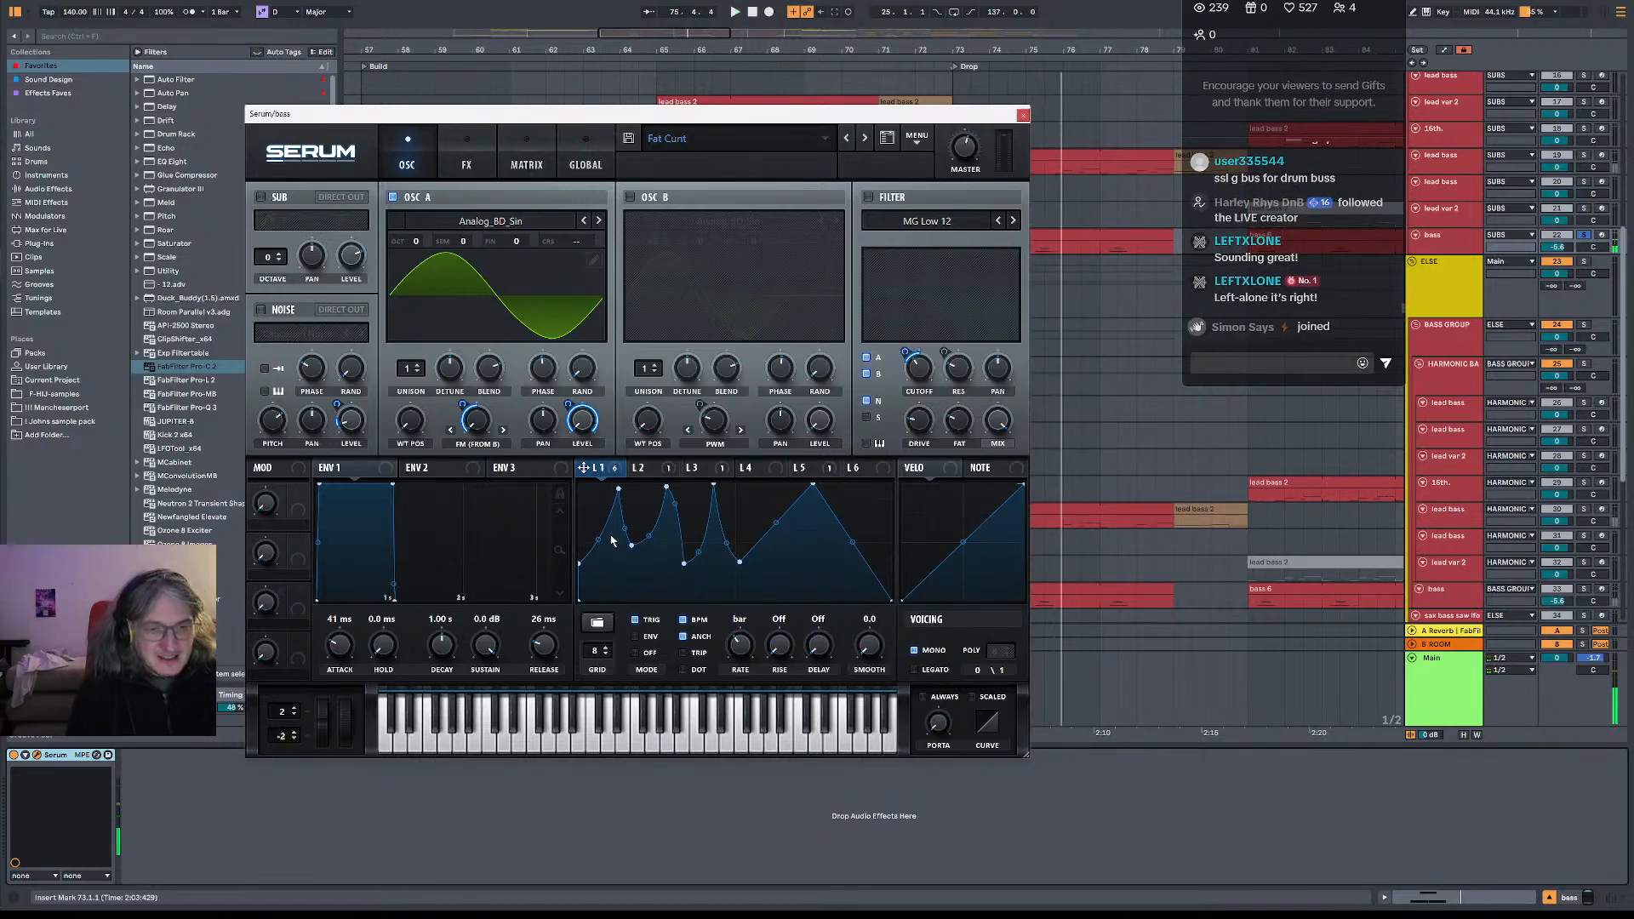
- Raise LFO 1's starting point, set its Smooth to 24.6, and check its modulation destinations
{"action": "left_click_drag", "start_coordinate": [579, 563], "coordinate": [570, 516]}
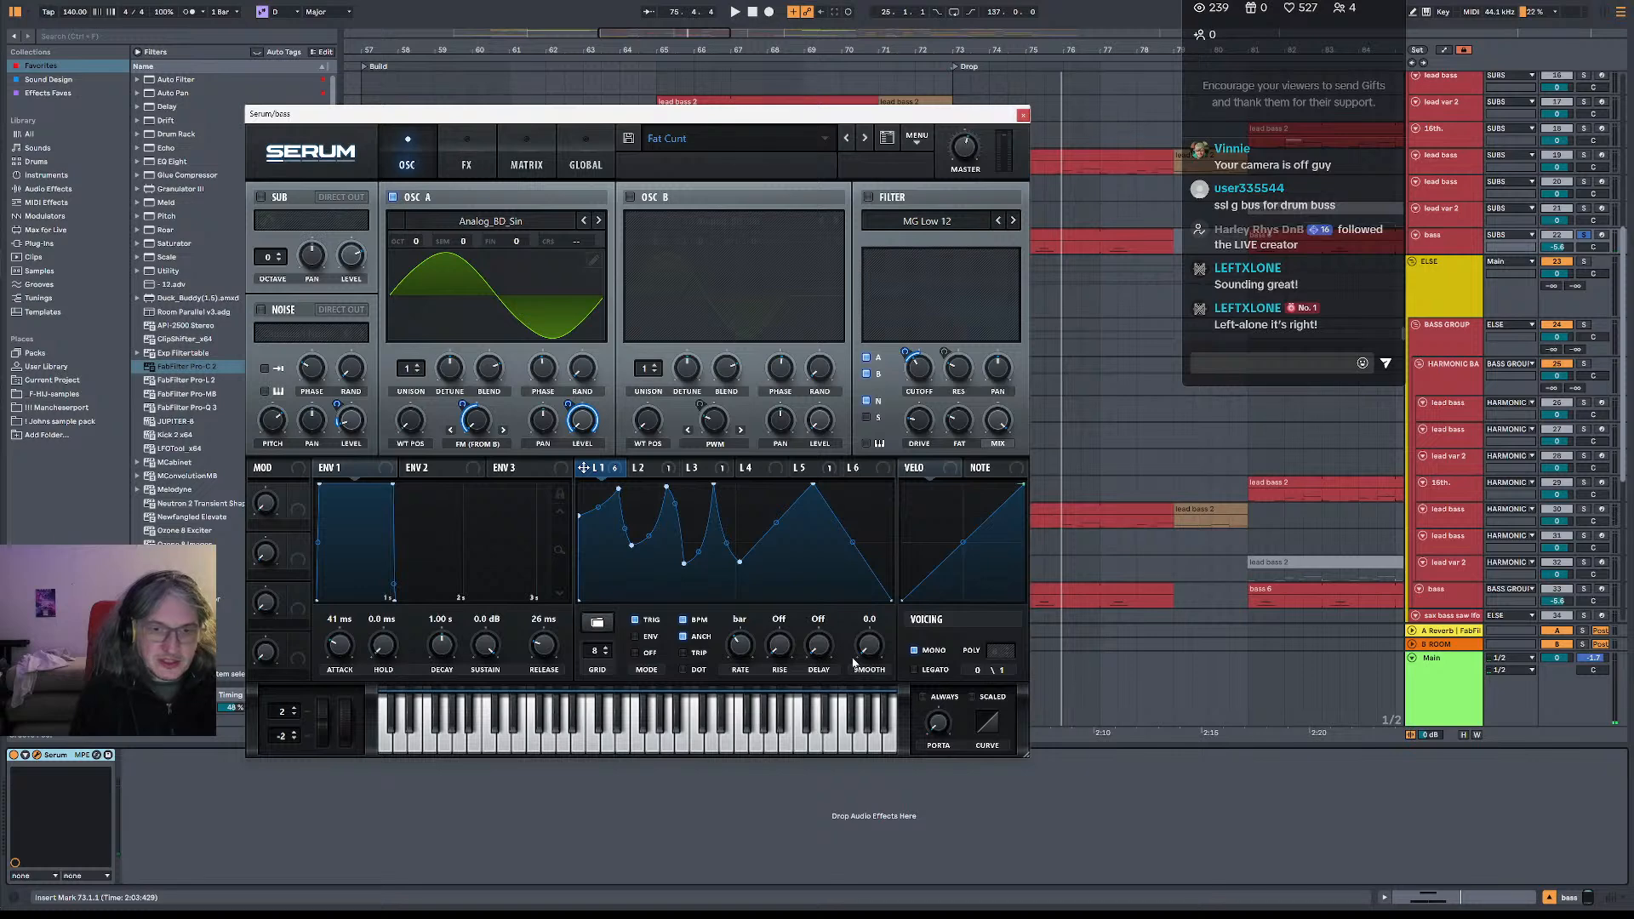
{"action": "key", "text": "space"}
{"action": "left_click_drag", "start_coordinate": [868, 649], "coordinate": [874, 625]}
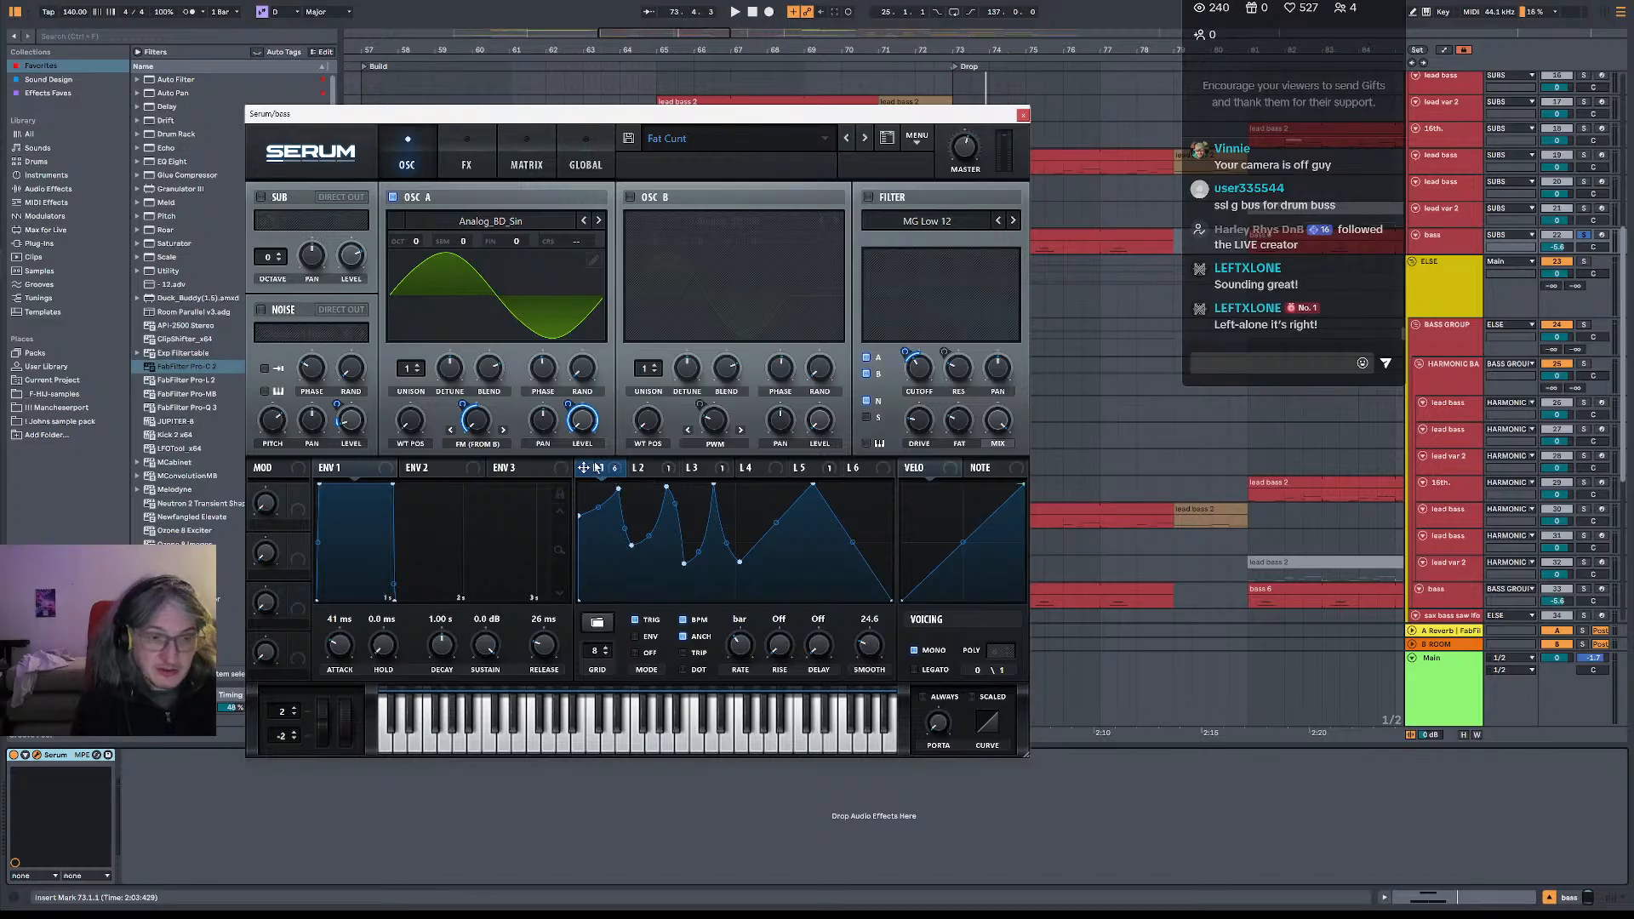
{"action": "mouse_move", "coordinate": [600, 471]}
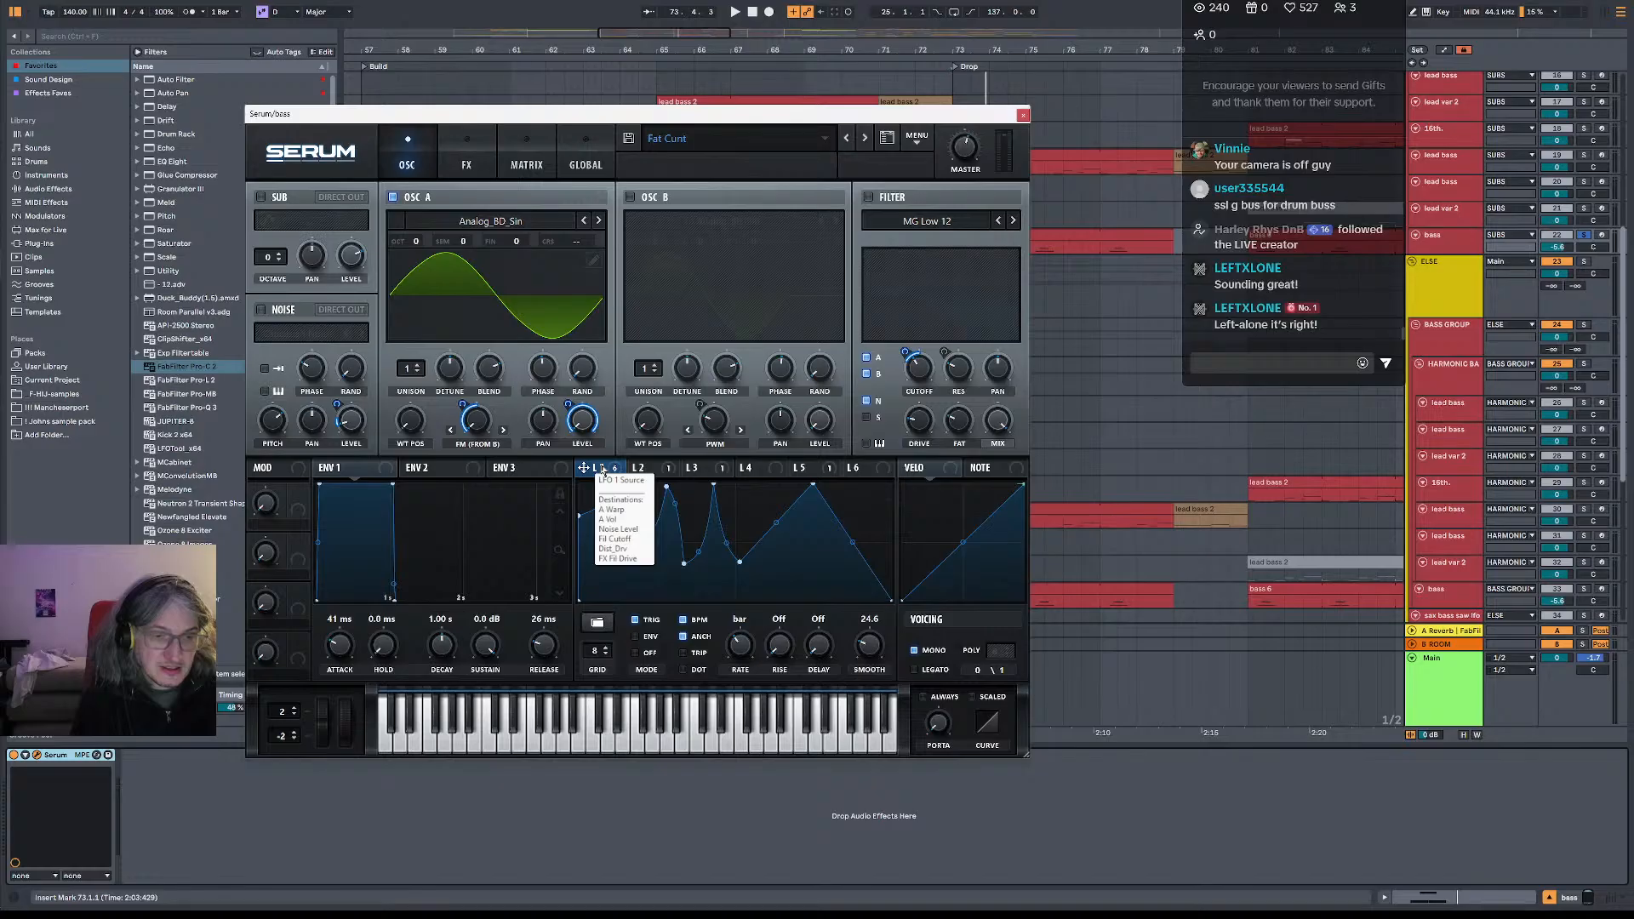
- Open the SUBS bass clip at bar 73 and shorten the first D0 and the F#0 so each ends just before the following note
{"action": "left_click_drag", "start_coordinate": [862, 119], "coordinate": [765, 258]}
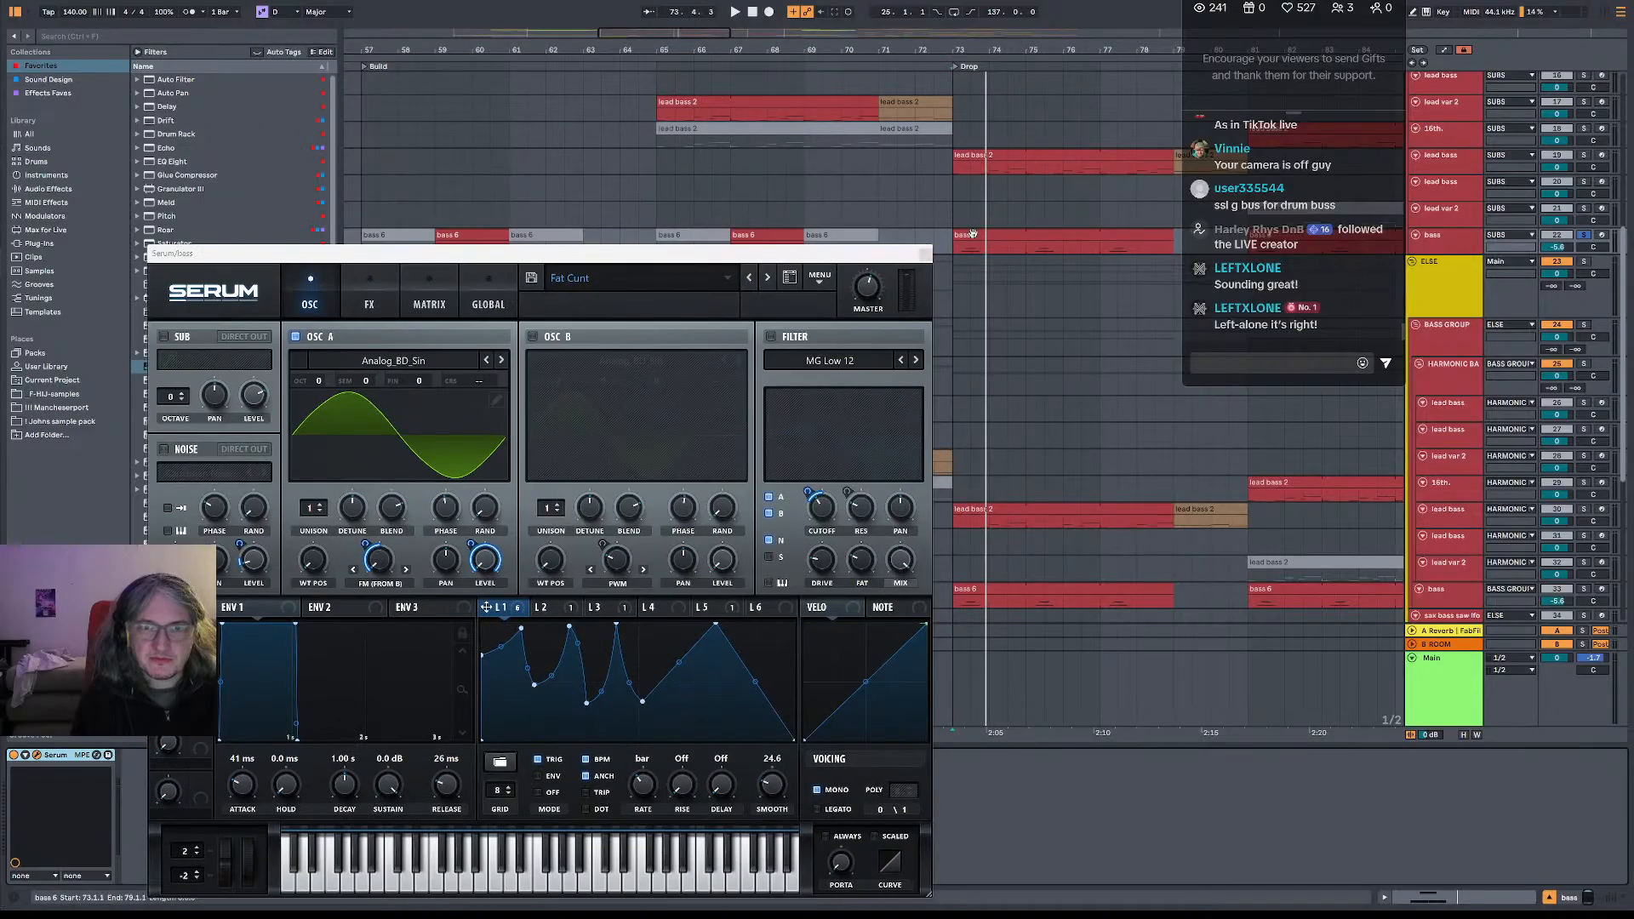
{"action": "double_click", "coordinate": [973, 233]}
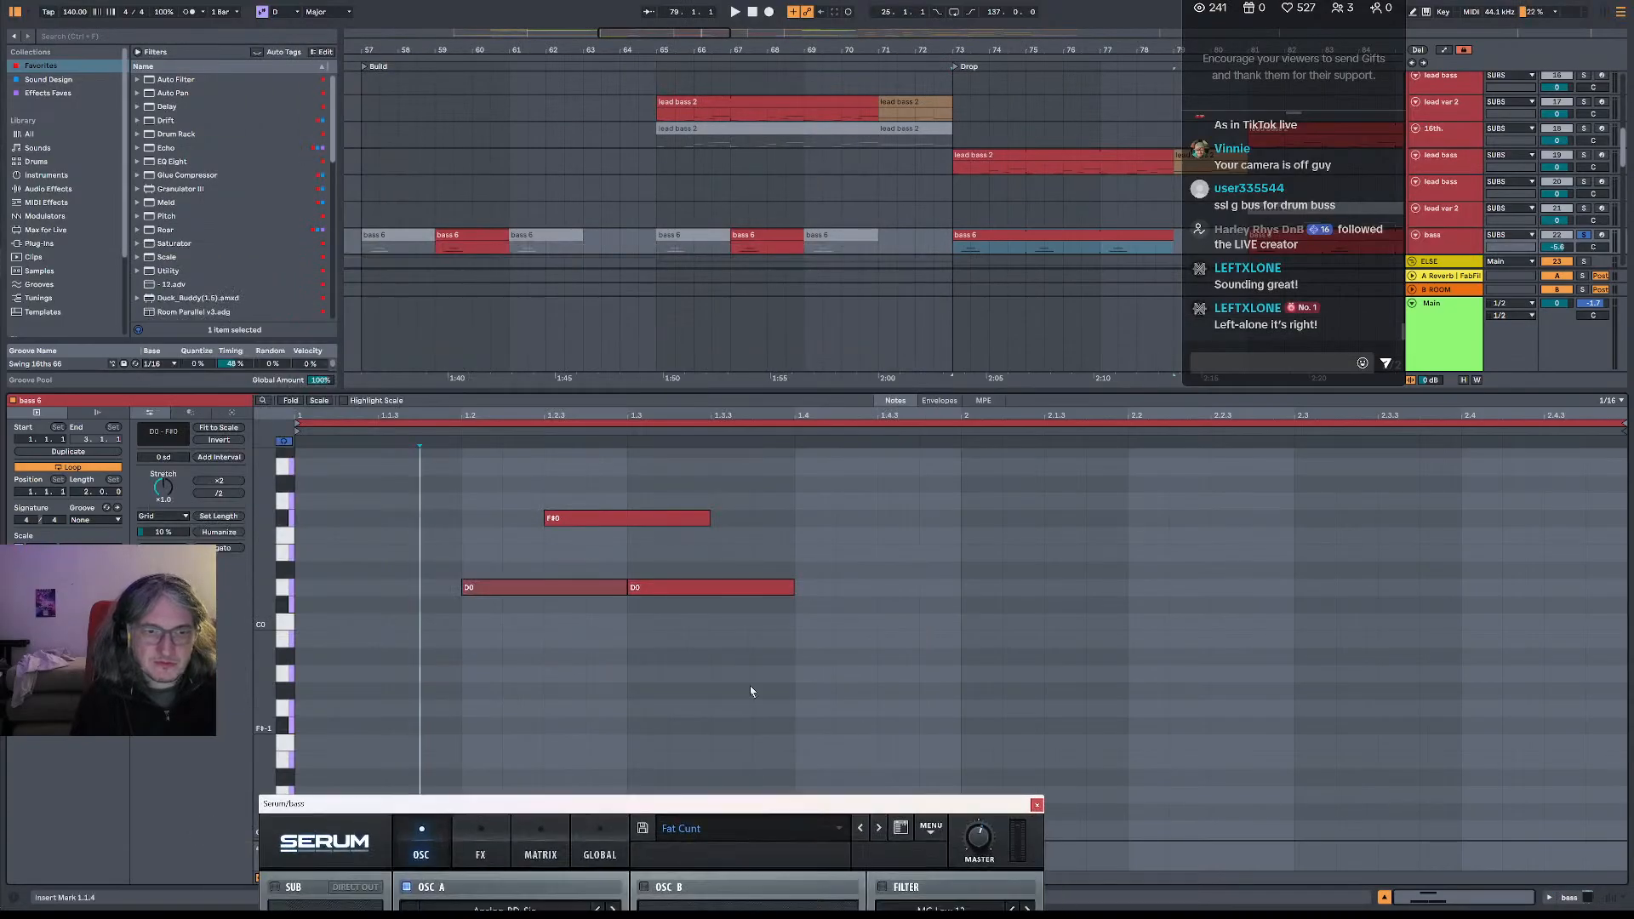
{"action": "left_click", "coordinate": [538, 588]}
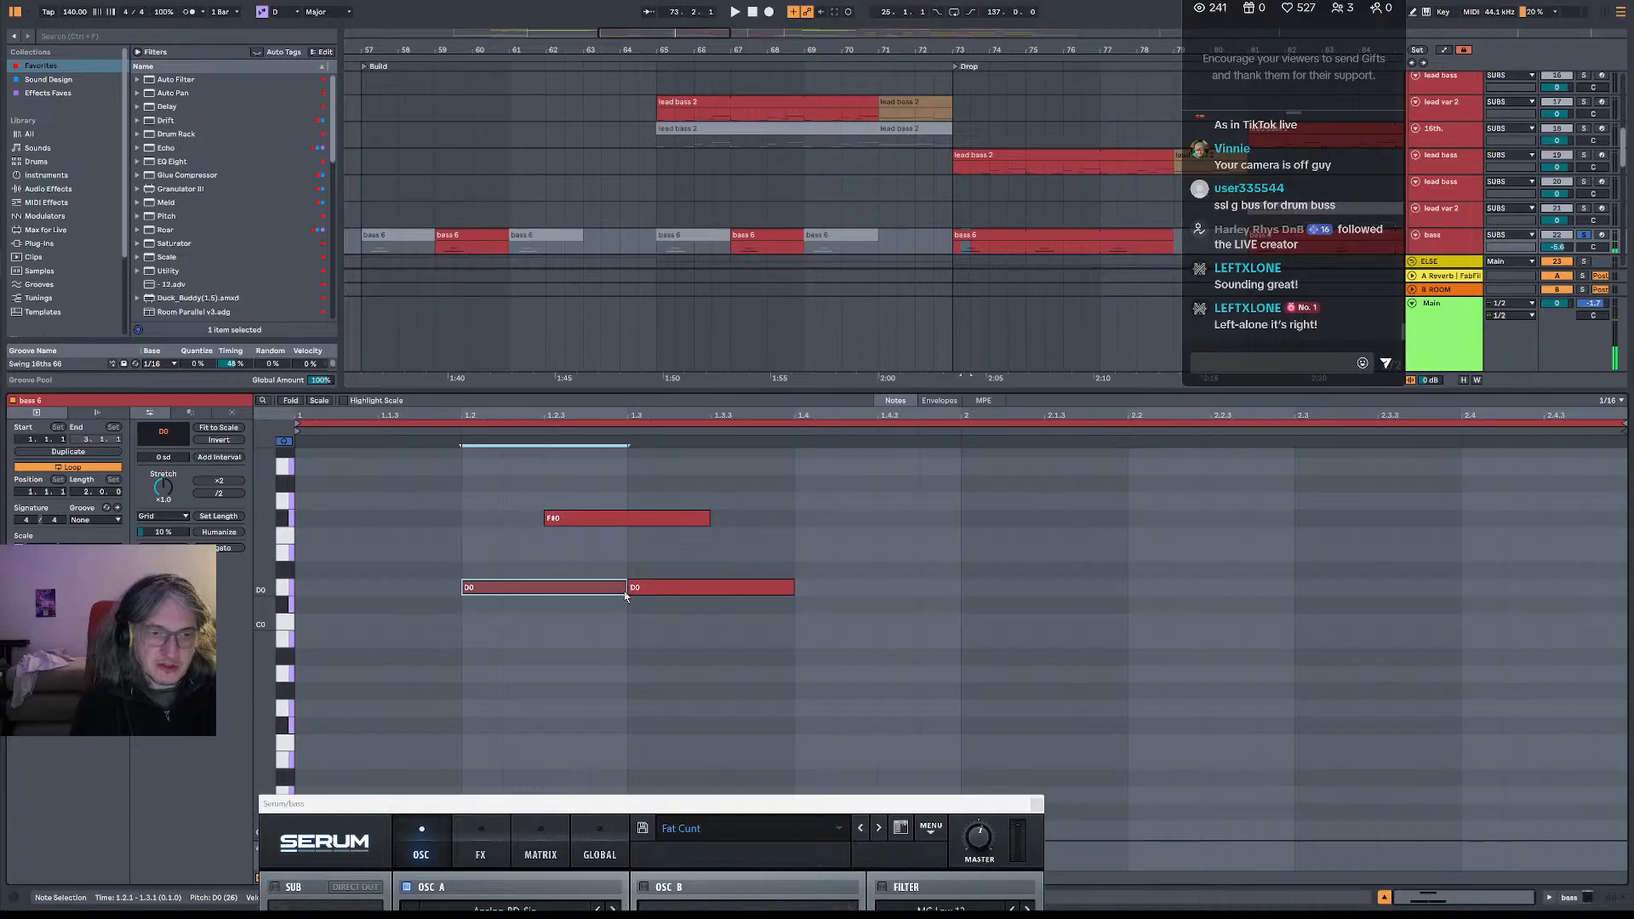
{"action": "left_click_drag", "start_coordinate": [627, 589], "coordinate": [540, 588]}
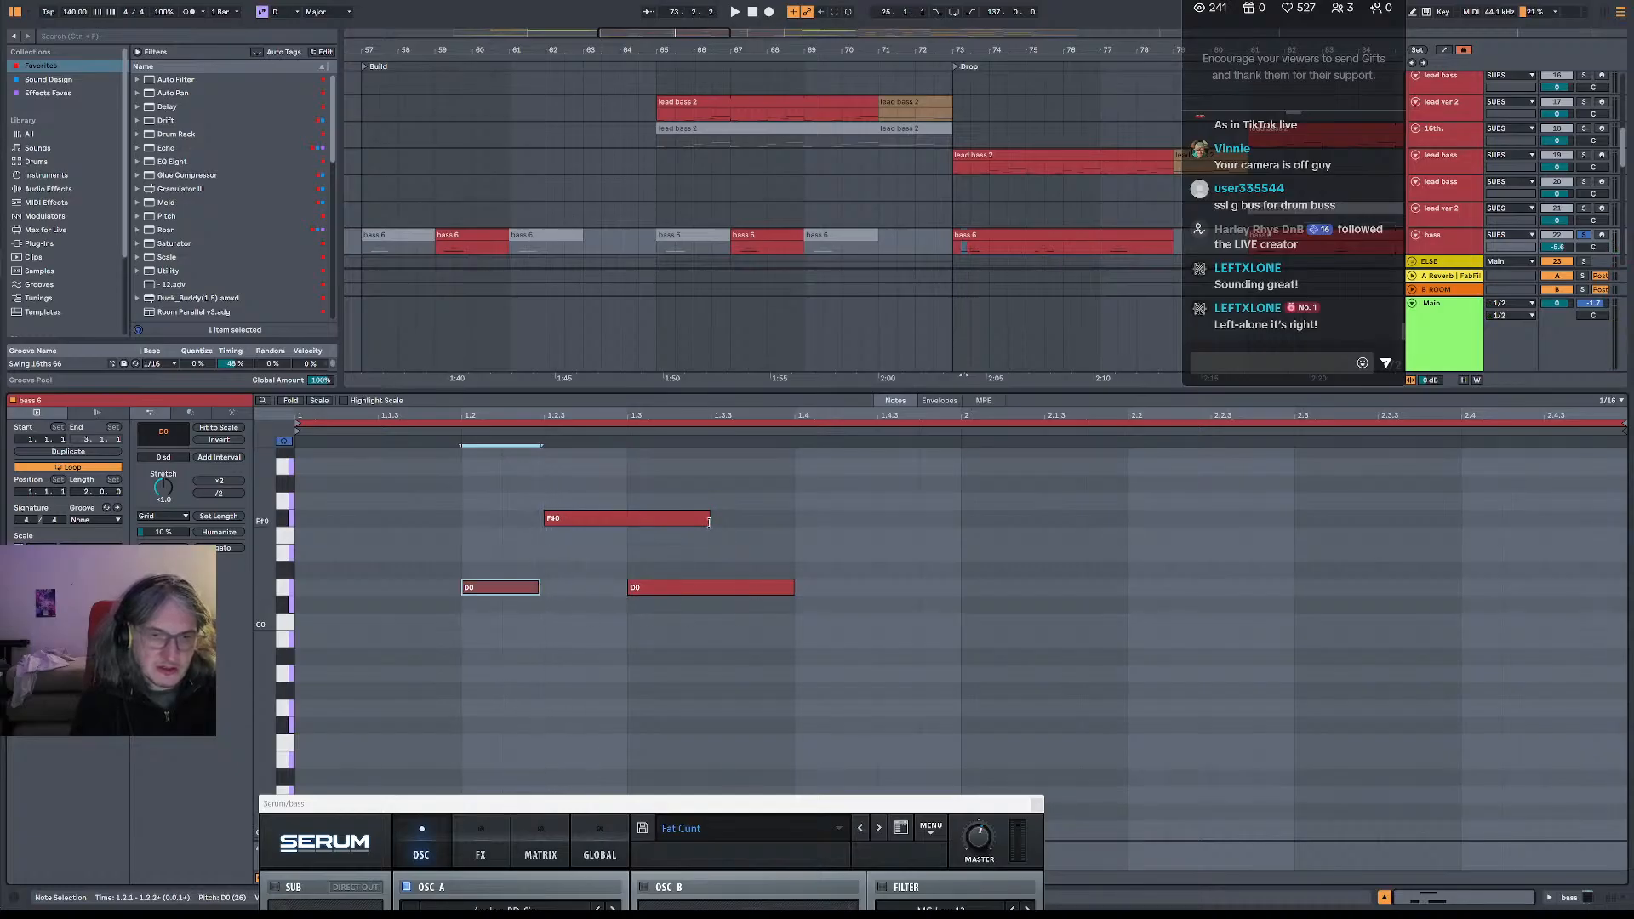
{"action": "left_click_drag", "start_coordinate": [709, 523], "coordinate": [625, 521]}
{"action": "key", "text": "space"}
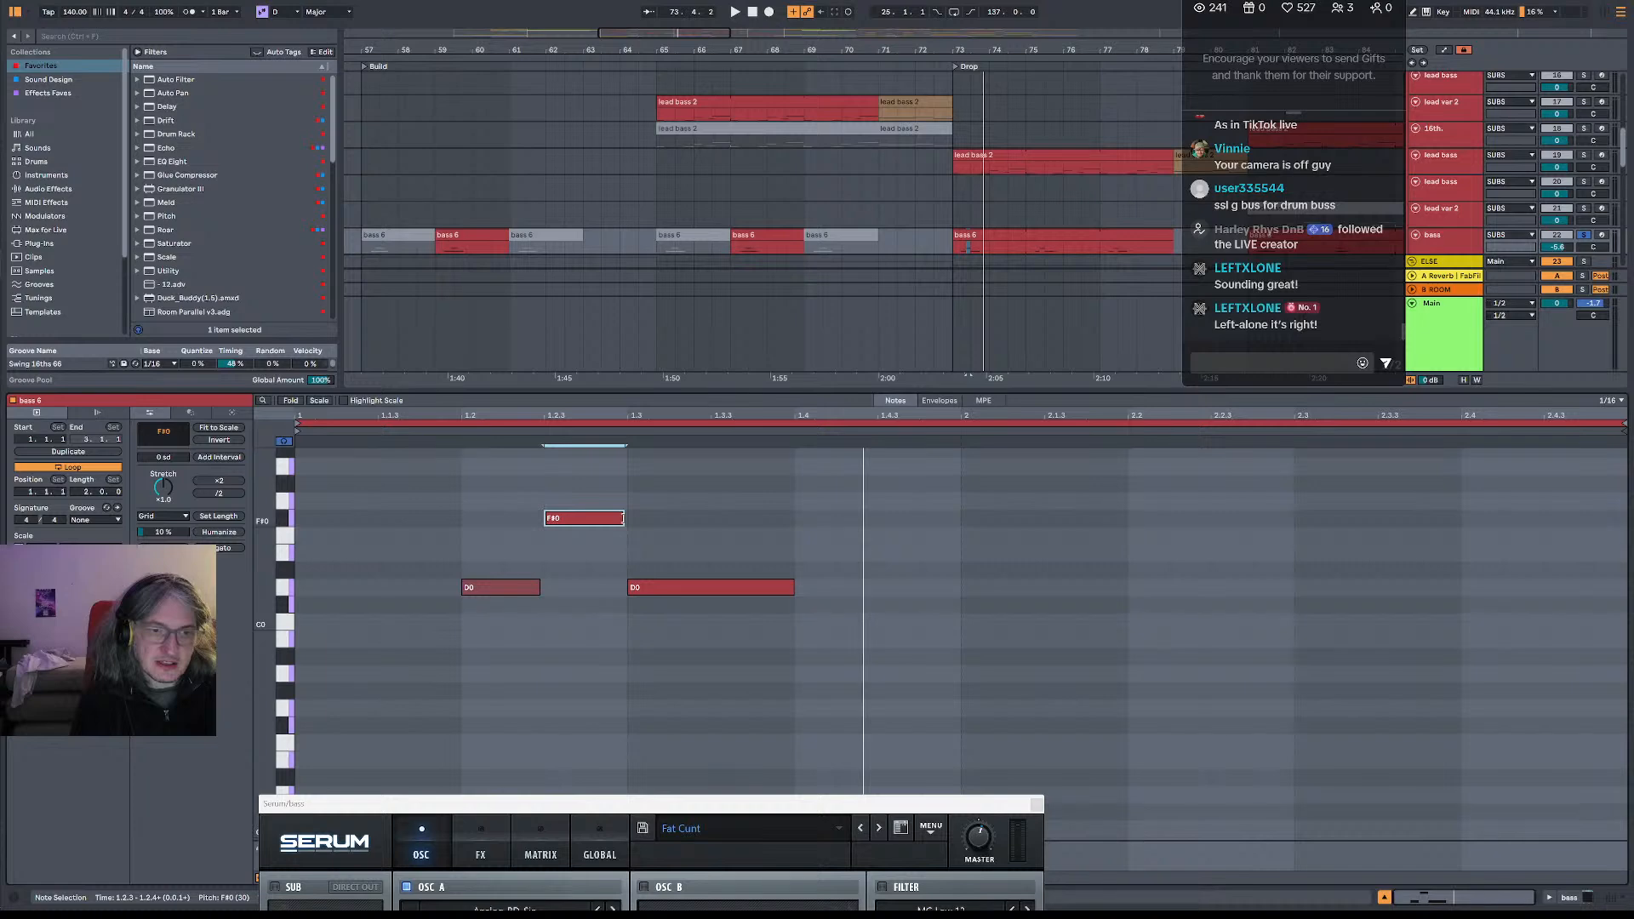
{"action": "key", "text": "space"}
{"action": "left_click_drag", "start_coordinate": [623, 518], "coordinate": [621, 518]}
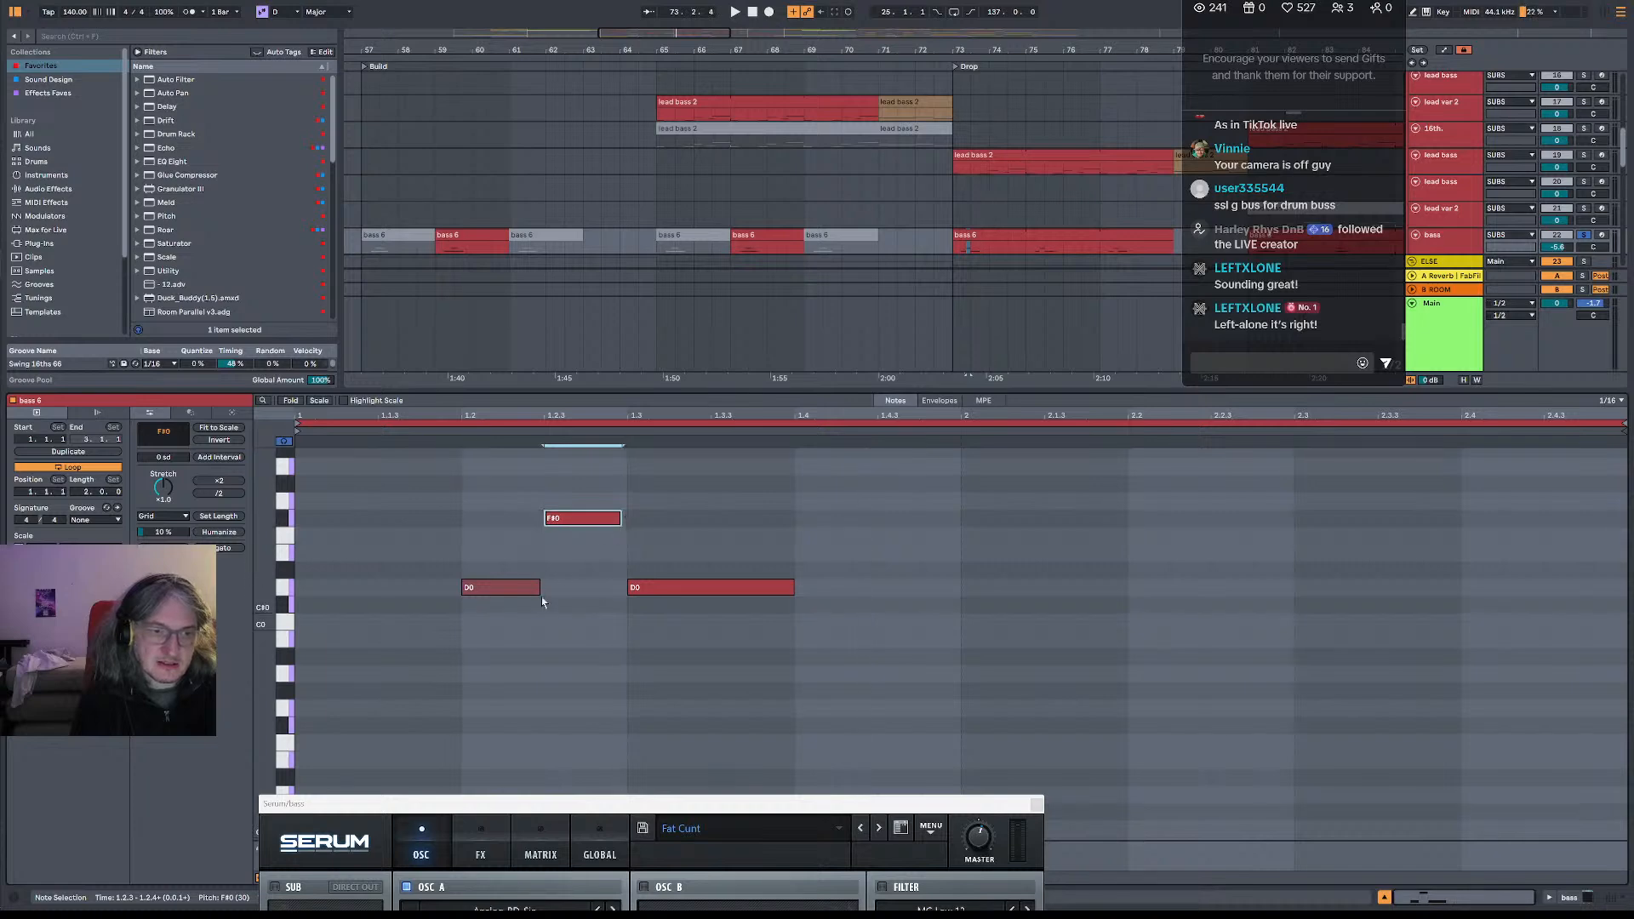
{"action": "key", "text": "space"}
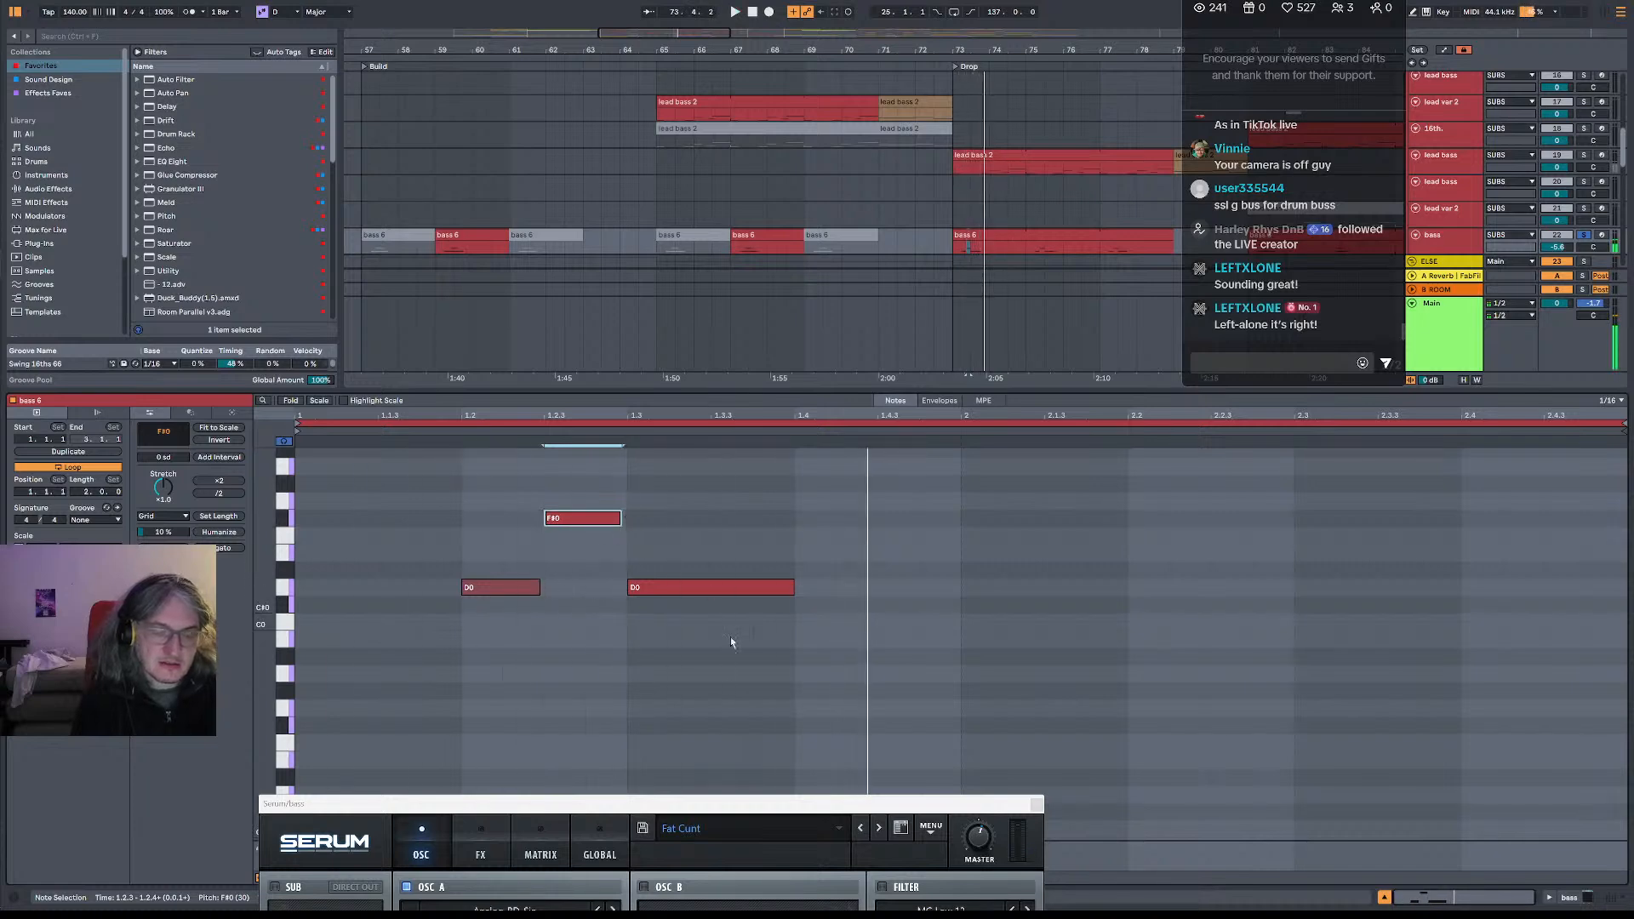
- Set Envelope 1's release to 9.6 ms and attack to 16 ms, and close the Serum window
{"action": "left_click_drag", "start_coordinate": [722, 804], "coordinate": [704, 191]}
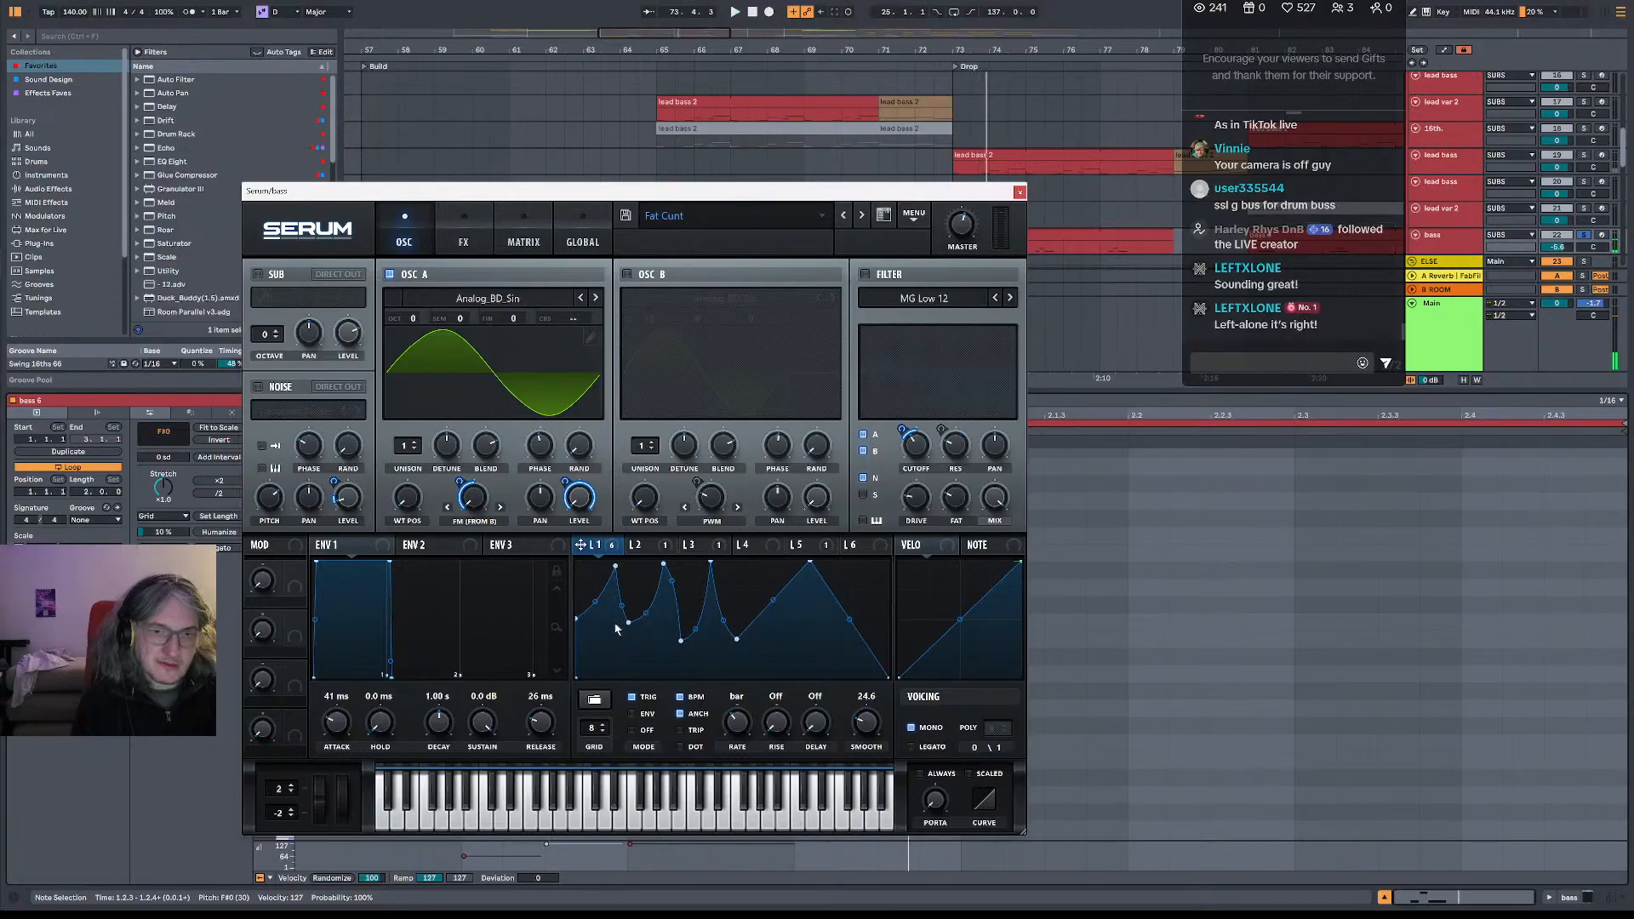
{"action": "mouse_move", "coordinate": [544, 726]}
{"action": "left_mouse_down"}
{"action": "mouse_move", "coordinate": [535, 752]}
{"action": "mouse_move", "coordinate": [541, 724]}
{"action": "left_mouse_up"}
{"action": "key", "text": "space"}
{"action": "left_click_drag", "start_coordinate": [336, 722], "coordinate": [339, 744]}
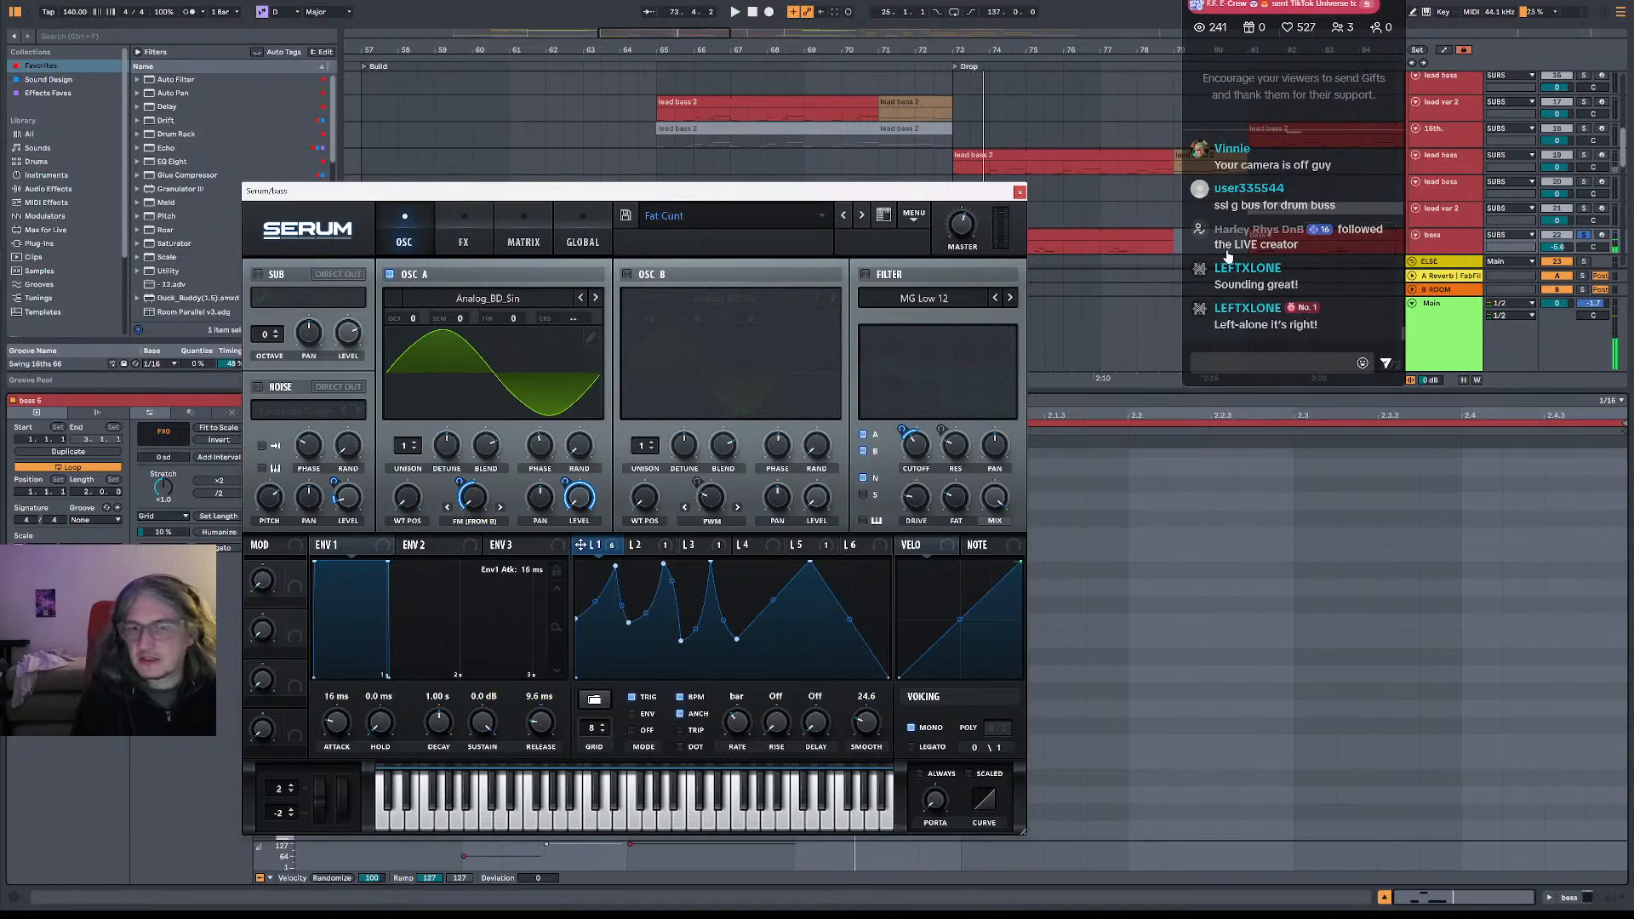
{"action": "left_click", "coordinate": [1020, 192]}
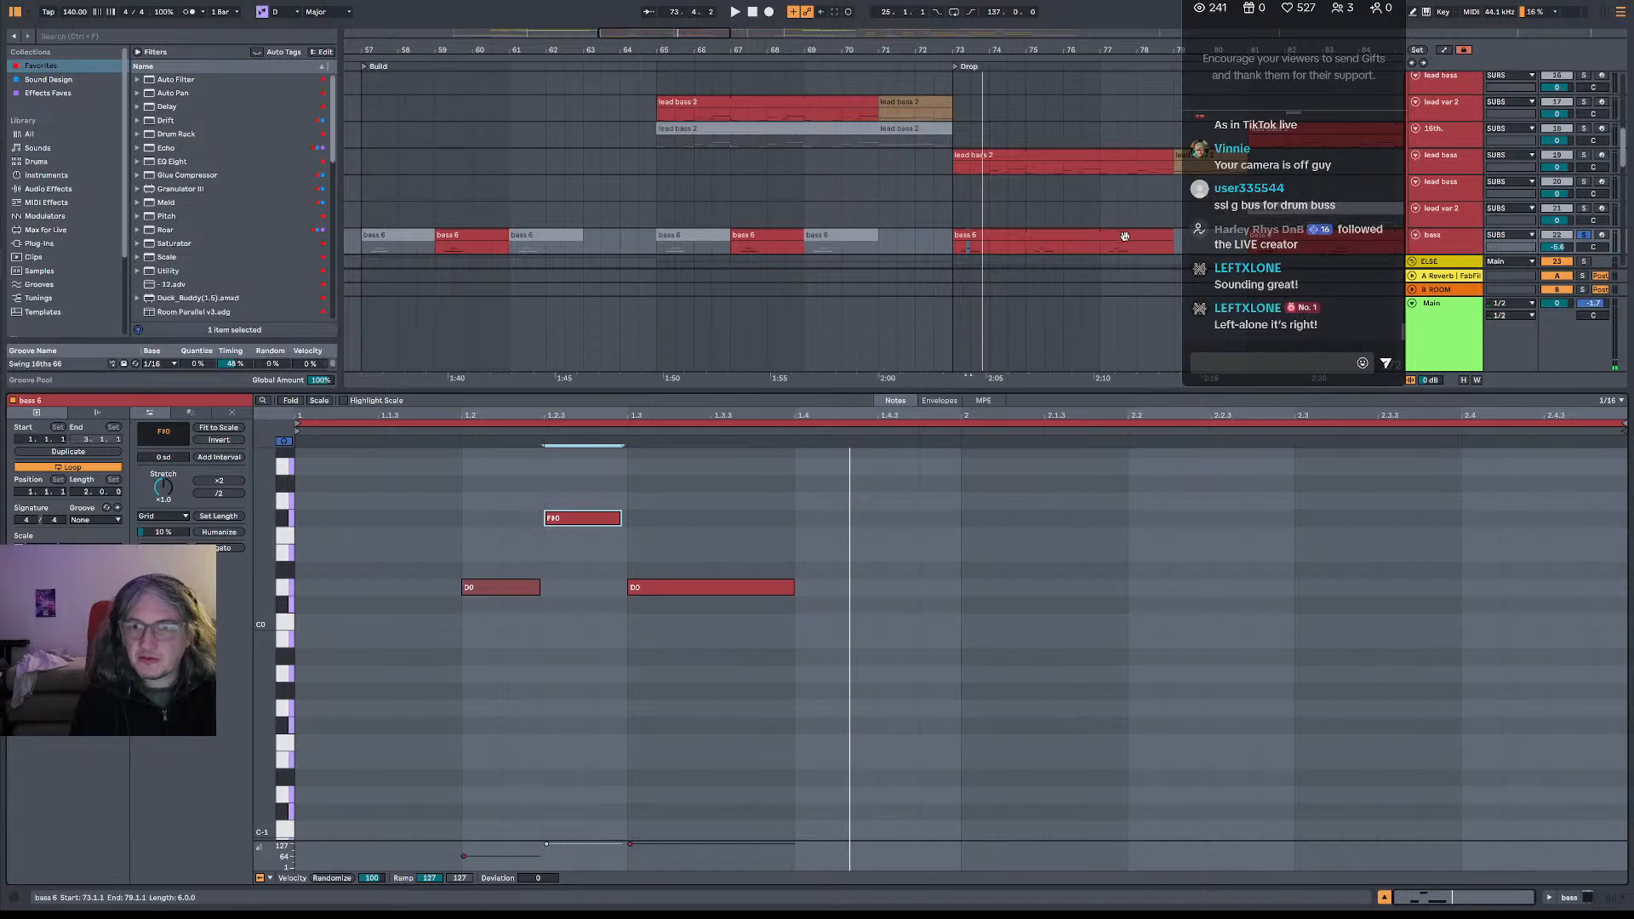
- Copy the first two bars of the SUBS bass clip at bar 81 to the drop's start at bar 73 and extend the copy to bar 79
{"action": "key", "text": "space"}
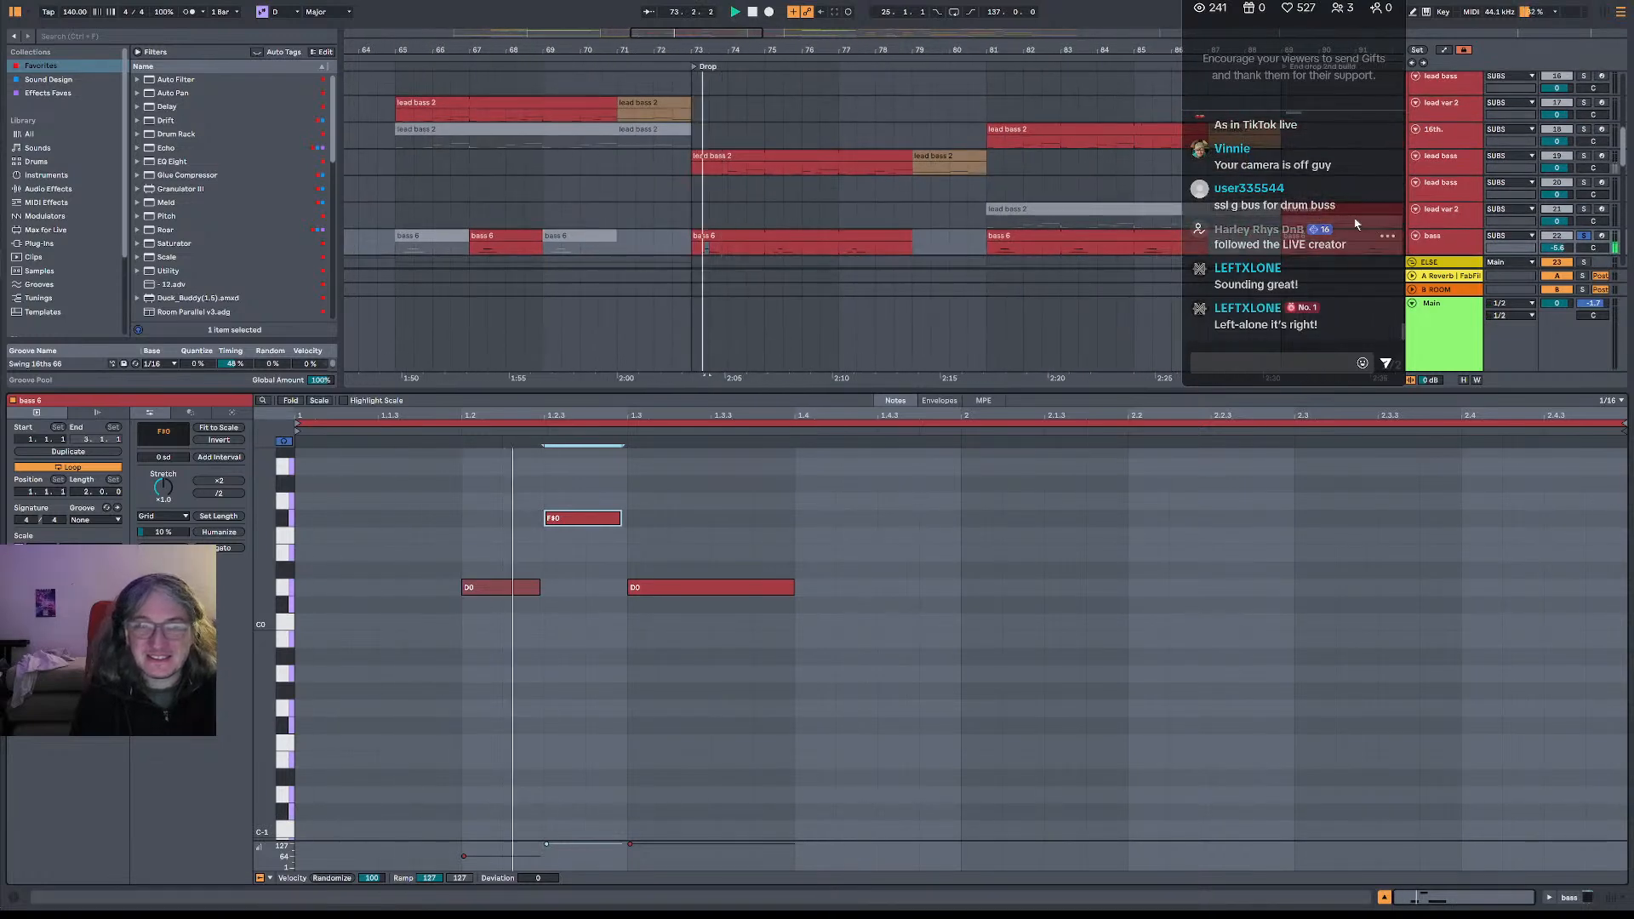
{"action": "left_click", "coordinate": [987, 248]}
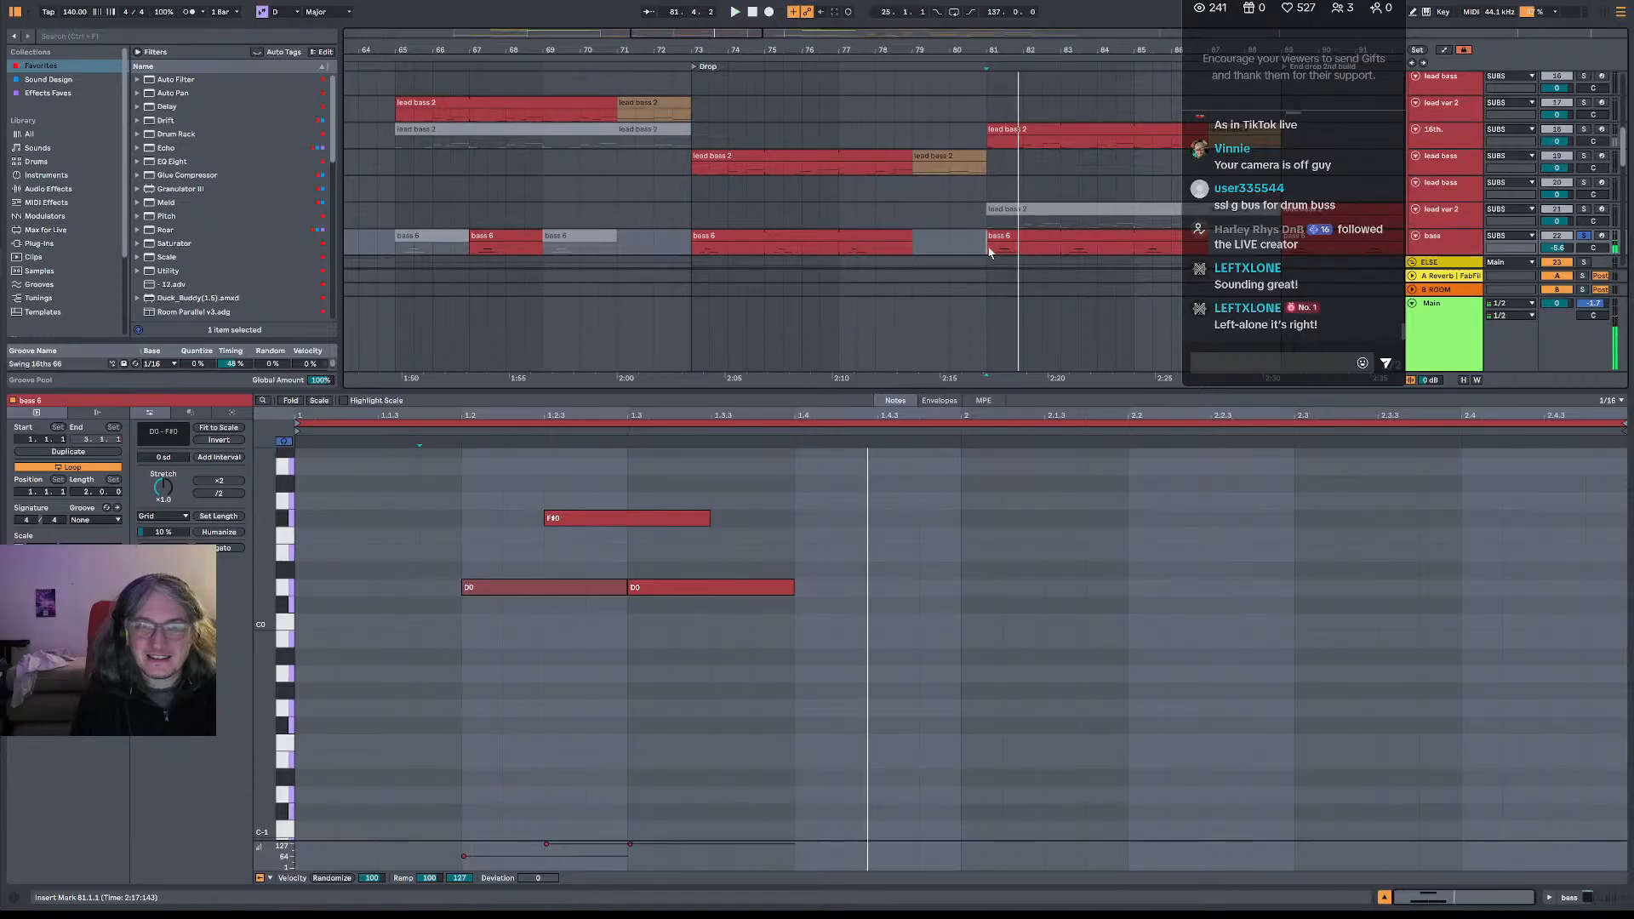
{"action": "left_click_drag", "start_coordinate": [987, 252], "coordinate": [1065, 251]}
{"action": "left_click", "coordinate": [753, 244]}
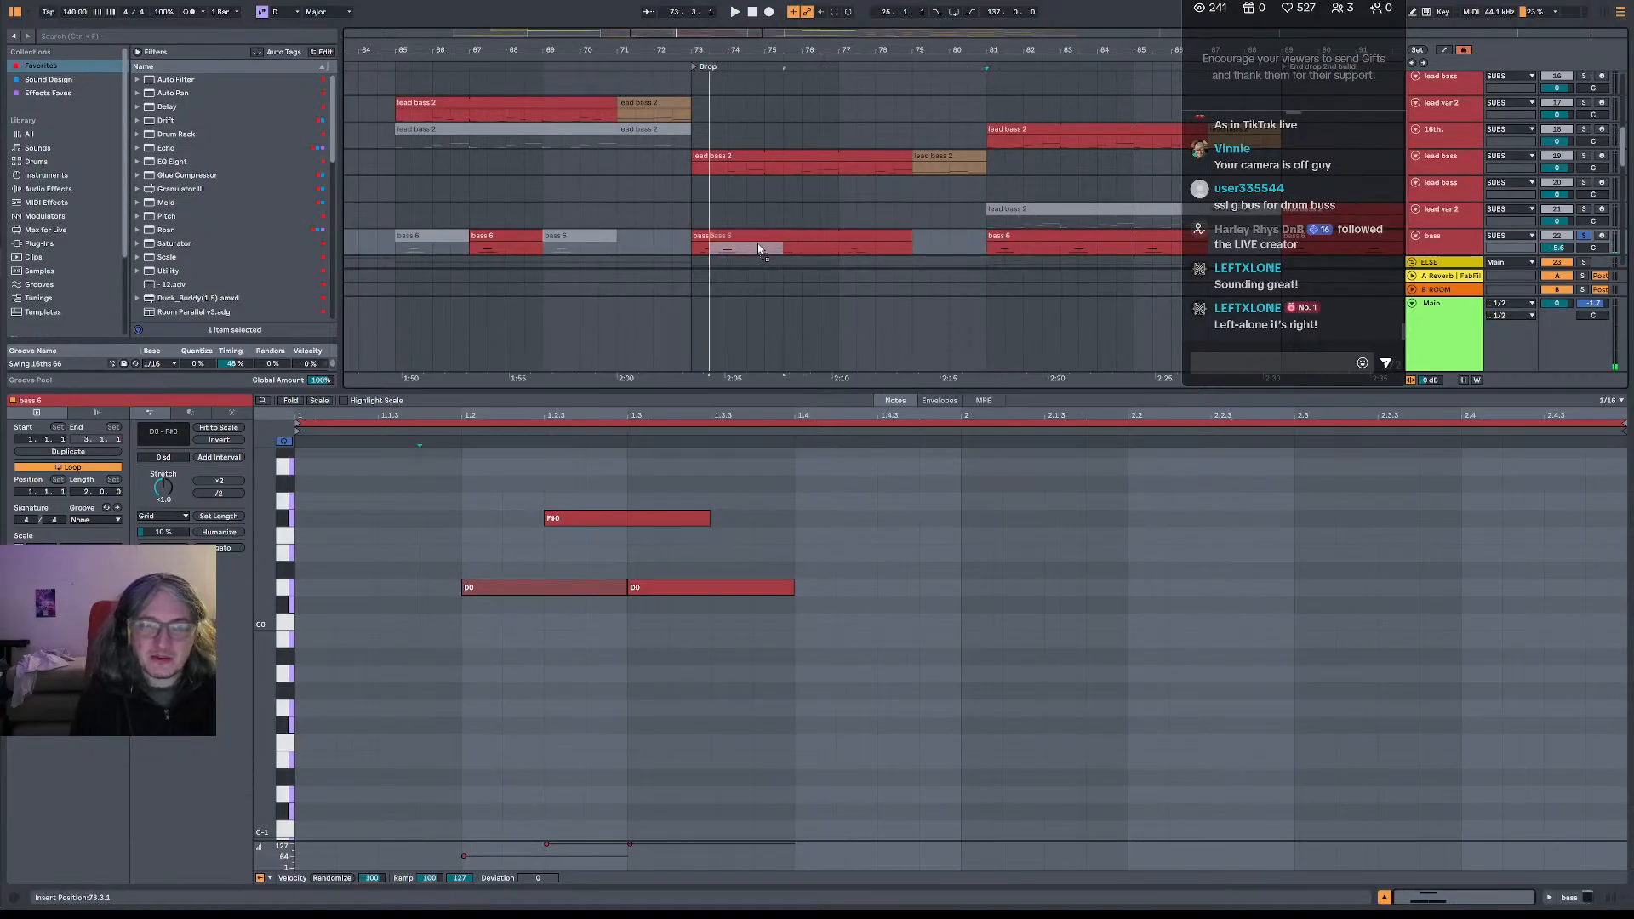
{"action": "key", "text": "space"}
{"action": "left_click_drag", "start_coordinate": [749, 243], "coordinate": [911, 245]}
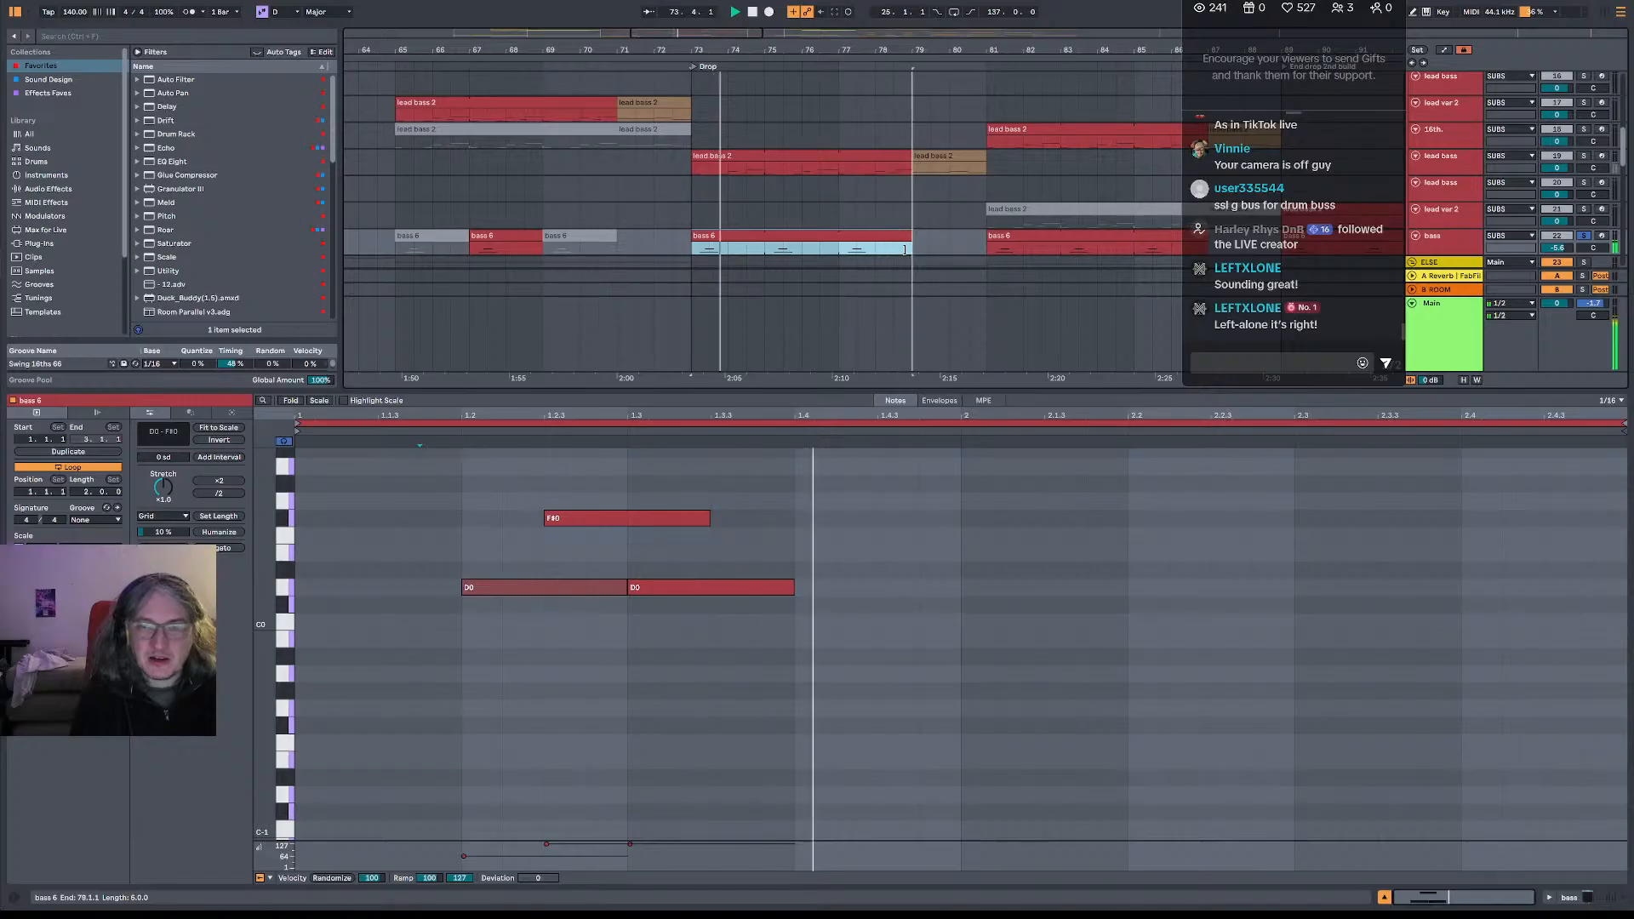
- Unsolo the bass copy in SUBS and move the original bass track from BASS GROUP into the HARMONIC BASS group
{"action": "left_click", "coordinate": [1587, 242]}
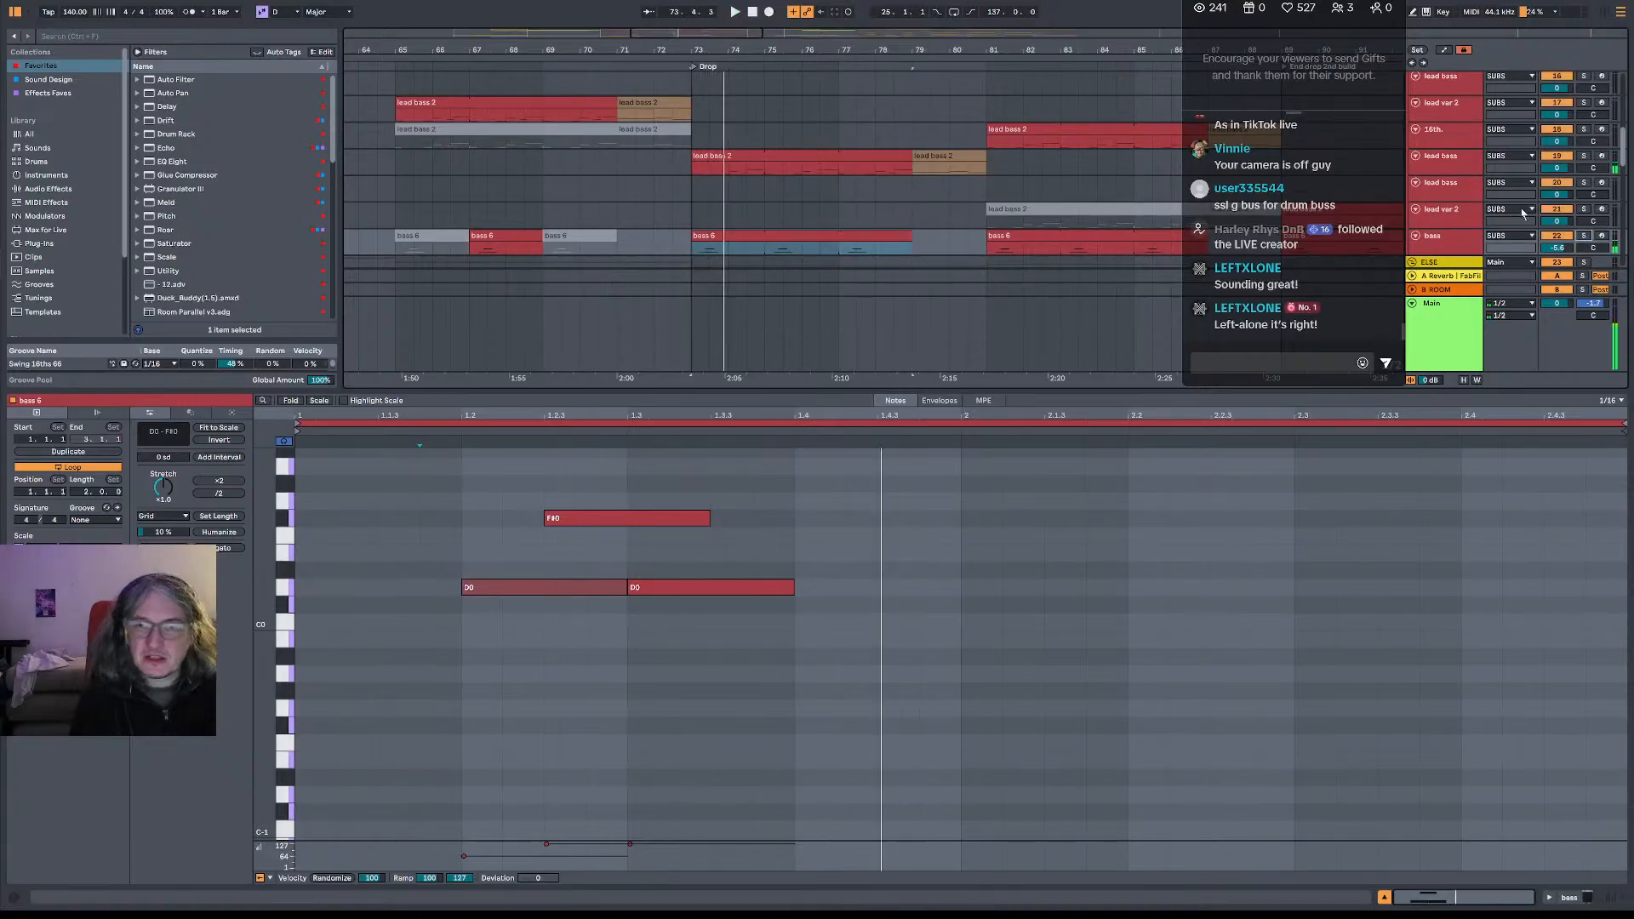
{"action": "scroll", "coordinate": [1445, 247], "scroll_direction": "down", "scroll_amount": 3}
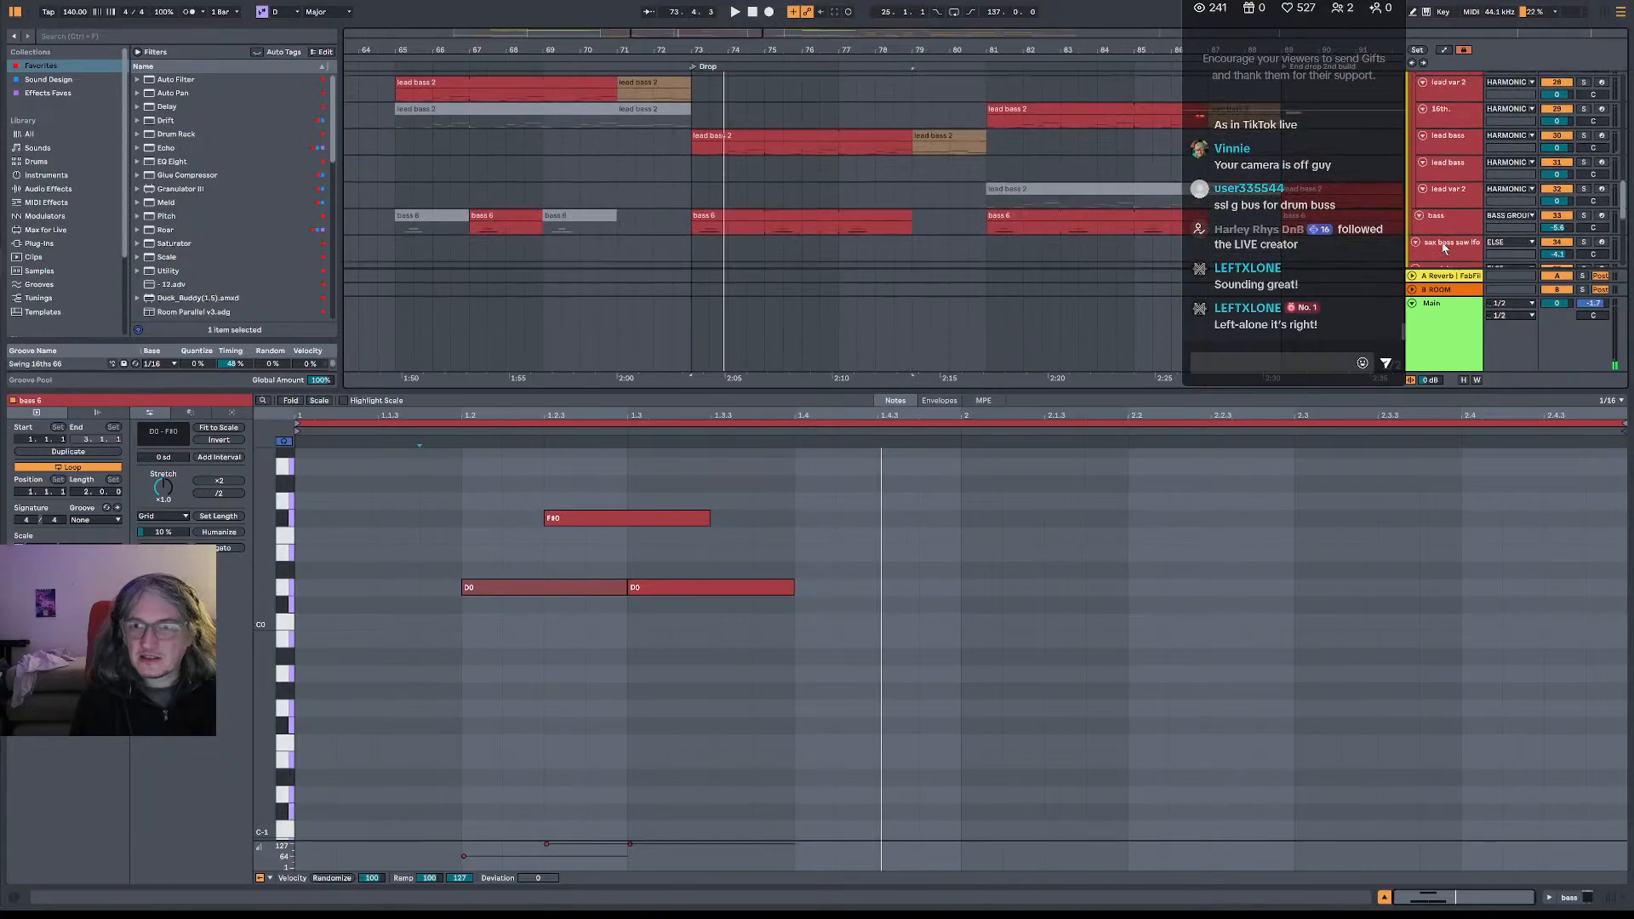
{"action": "left_click", "coordinate": [1442, 229]}
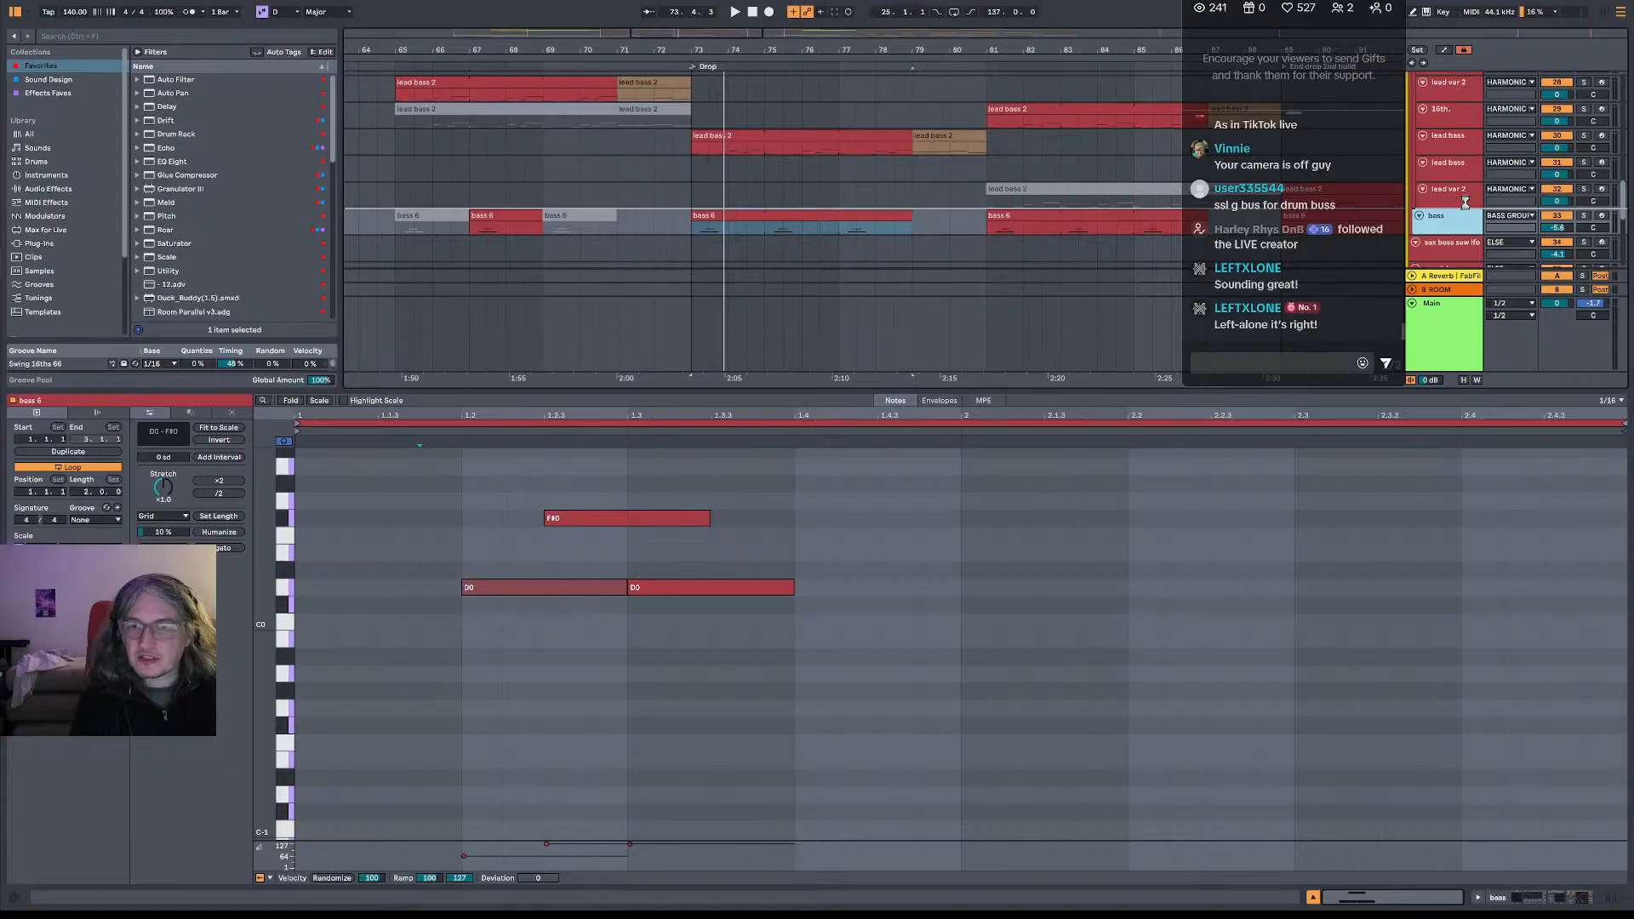
{"action": "key", "text": "space"}
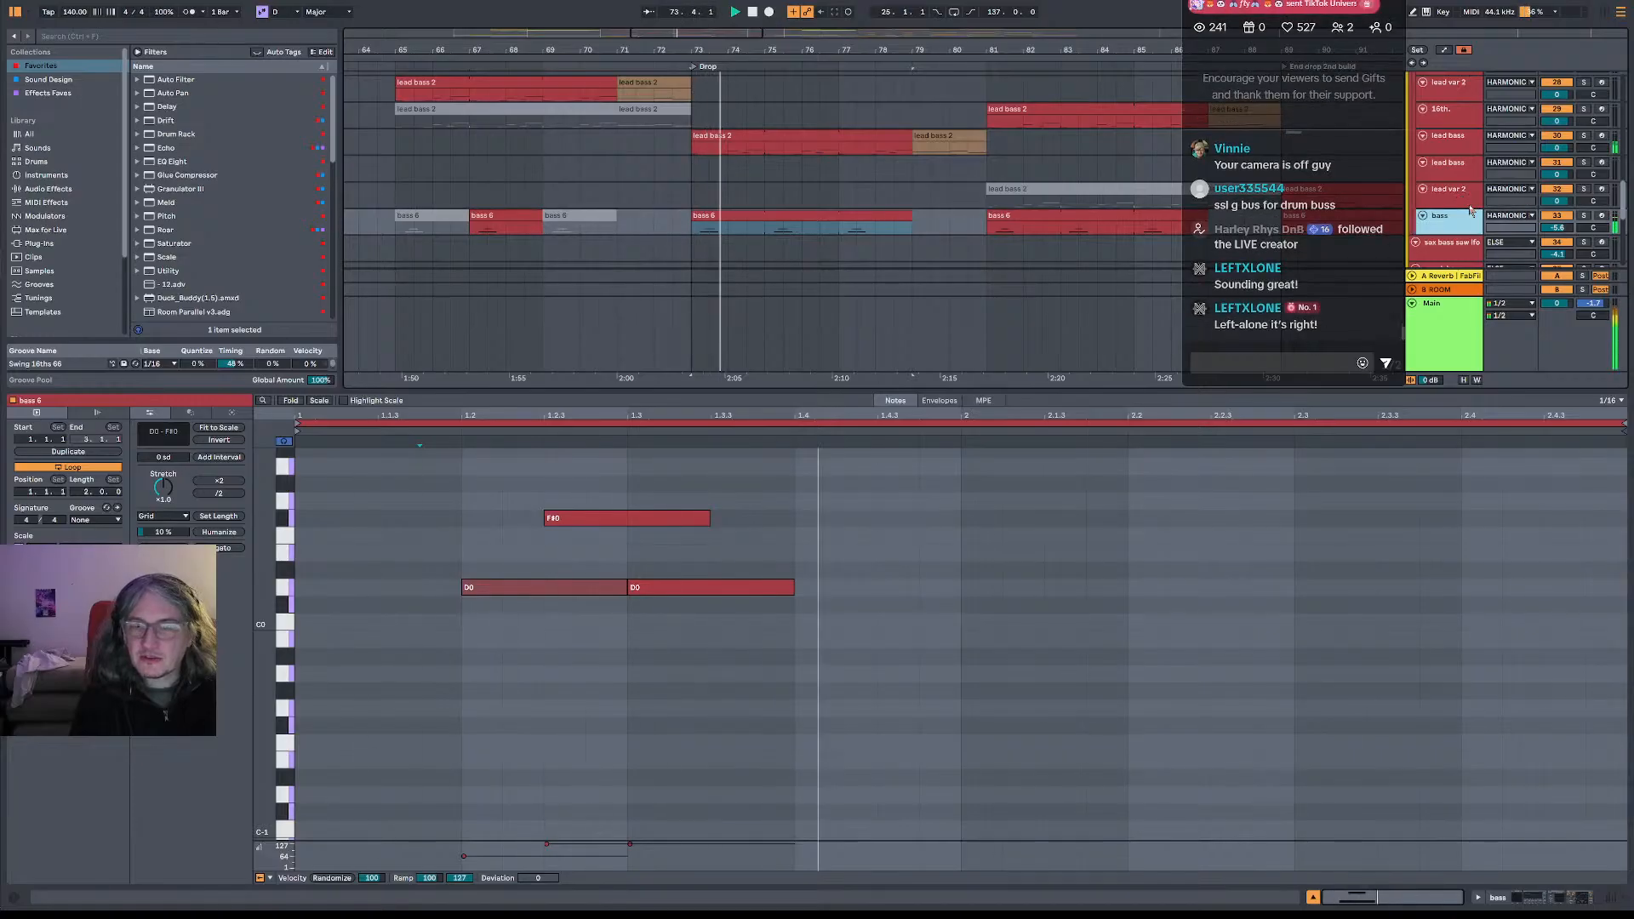
- Solo the HARMONIC BASS group and audition the drop from bar 73
{"action": "scroll", "coordinate": [1470, 211], "scroll_direction": "up", "scroll_amount": 3}
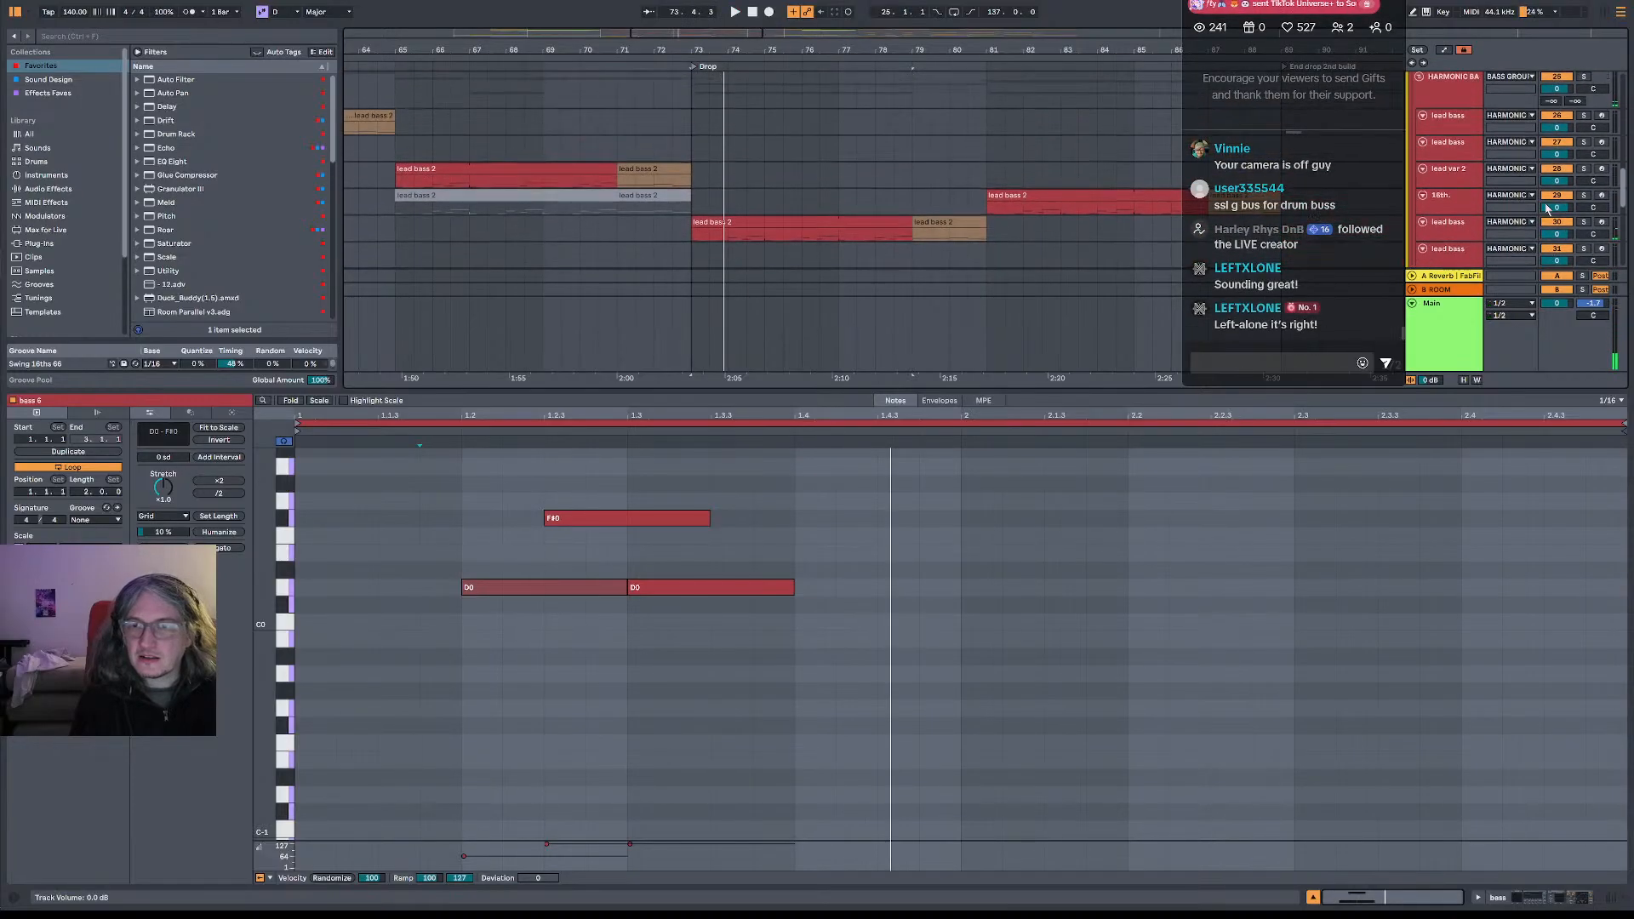
{"action": "scroll", "coordinate": [1547, 209], "scroll_direction": "down", "scroll_amount": 1}
{"action": "key", "text": "space"}
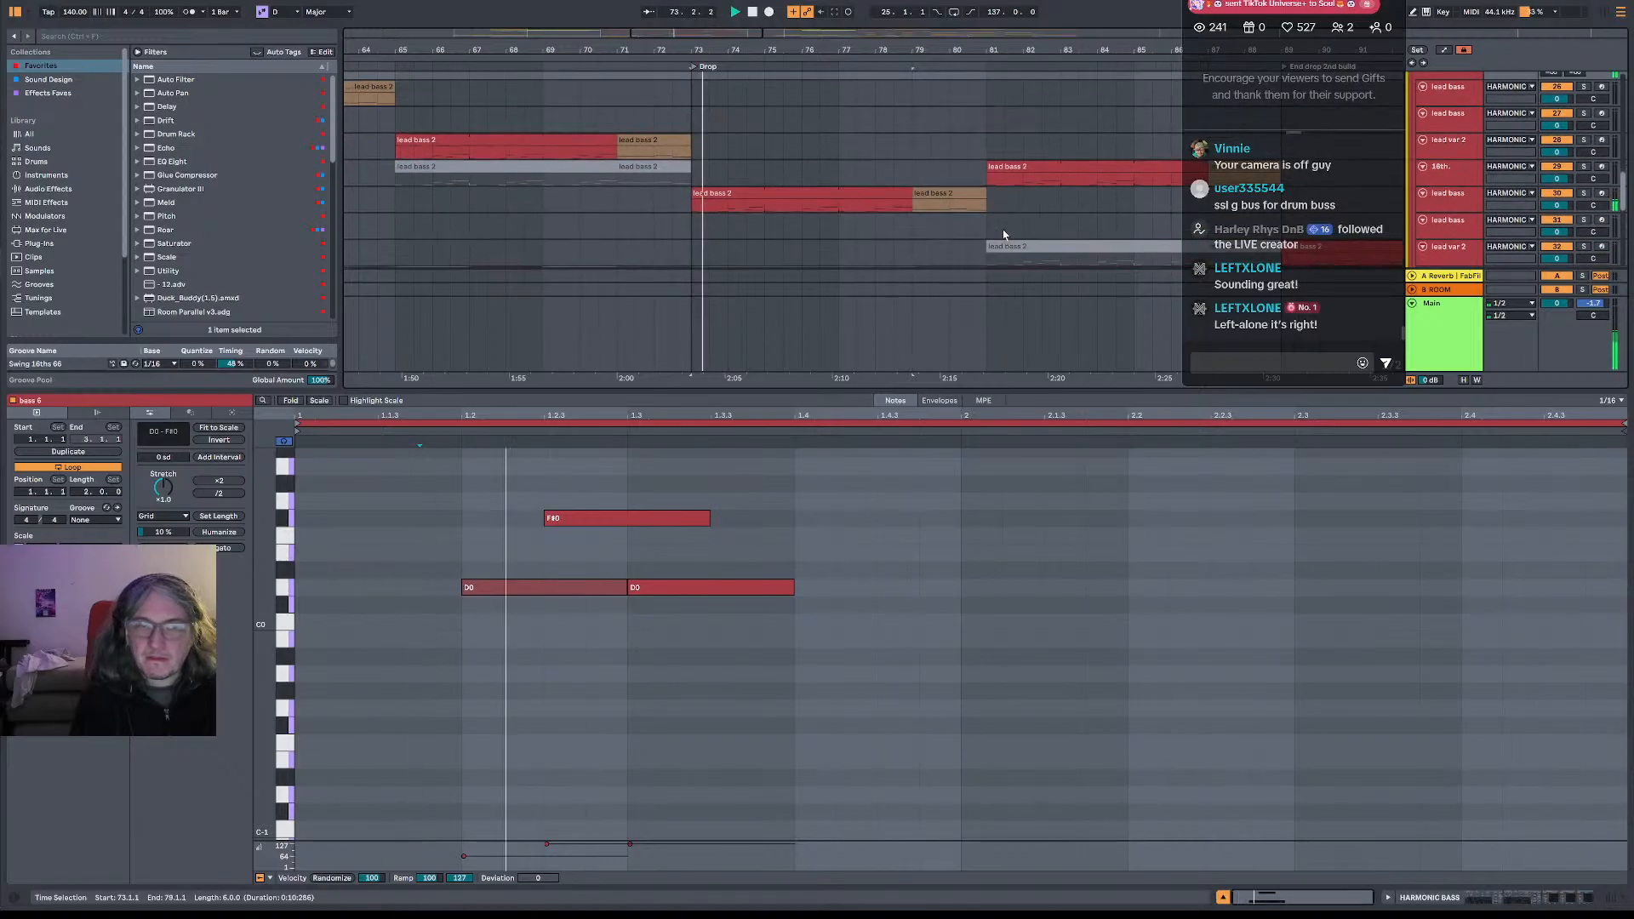
{"action": "scroll", "coordinate": [987, 232], "scroll_direction": "down", "scroll_amount": 2}
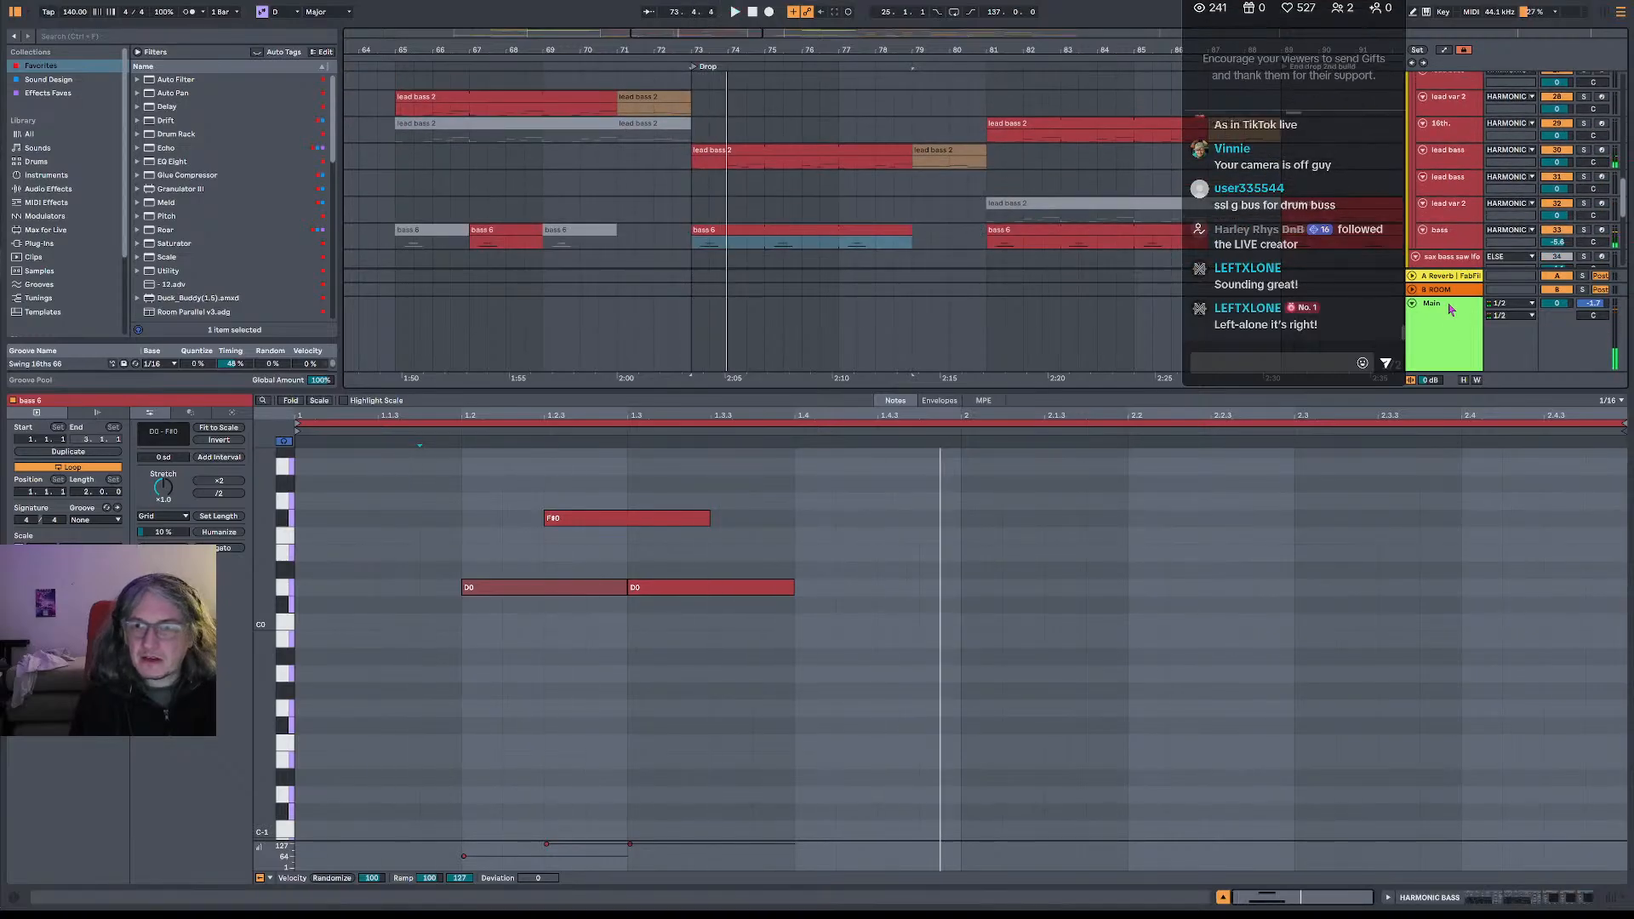
- Open the VISION 4X analyser on Main and play the soloed HARMONIC BASS group from bar 73
{"action": "left_click", "coordinate": [1446, 245]}
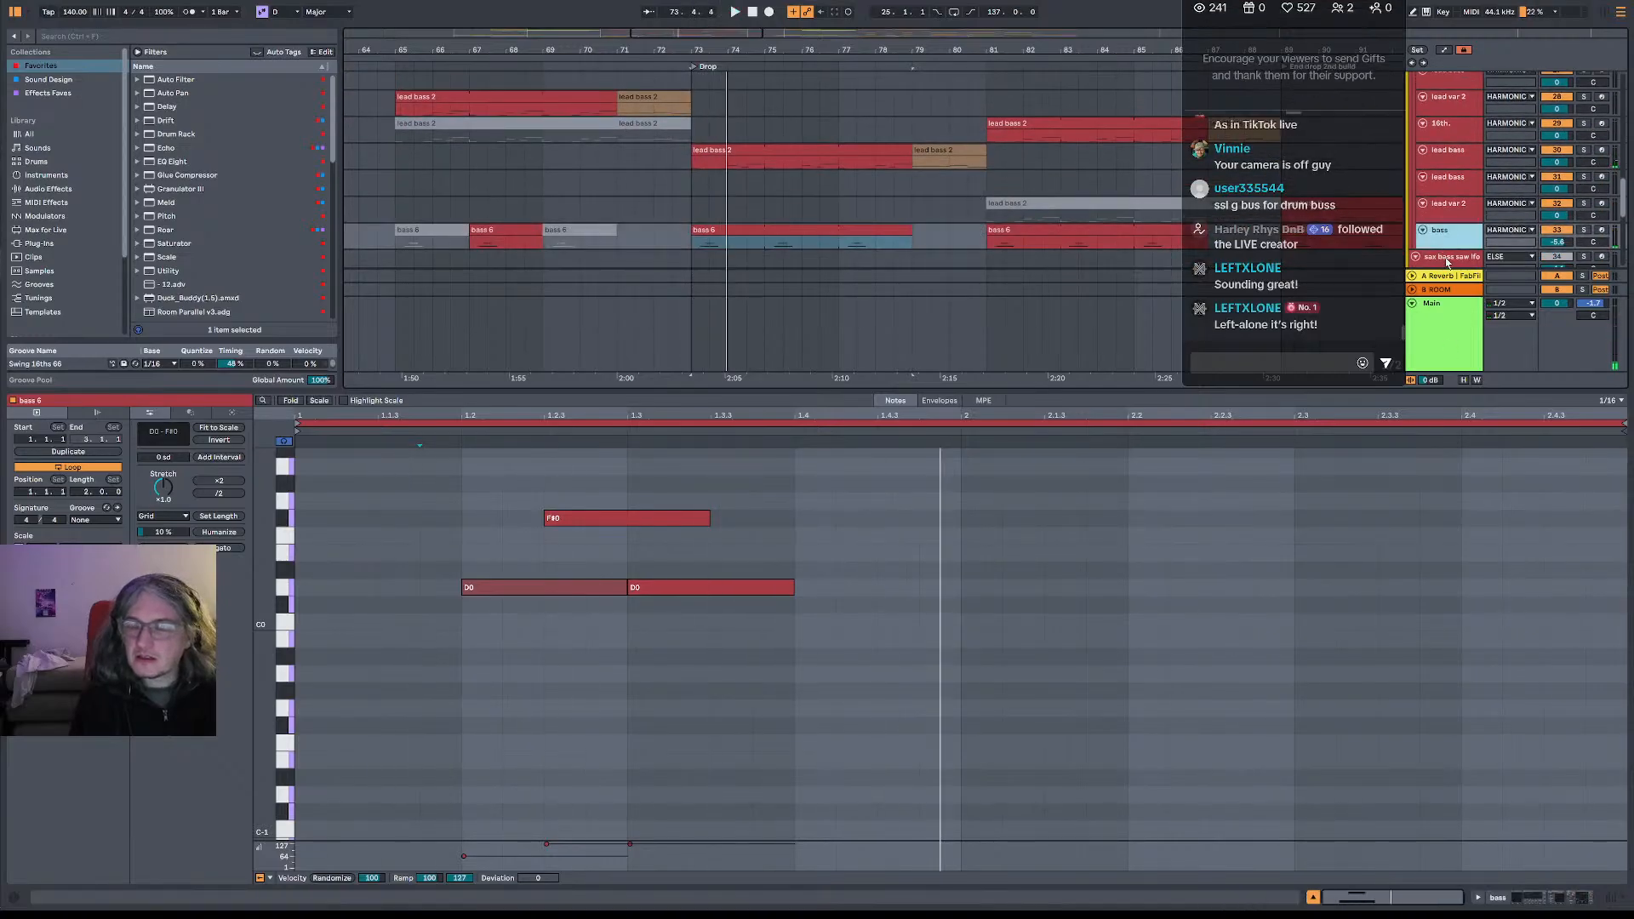
{"action": "left_click", "coordinate": [1458, 347]}
{"action": "key", "text": "shift+Tab"}
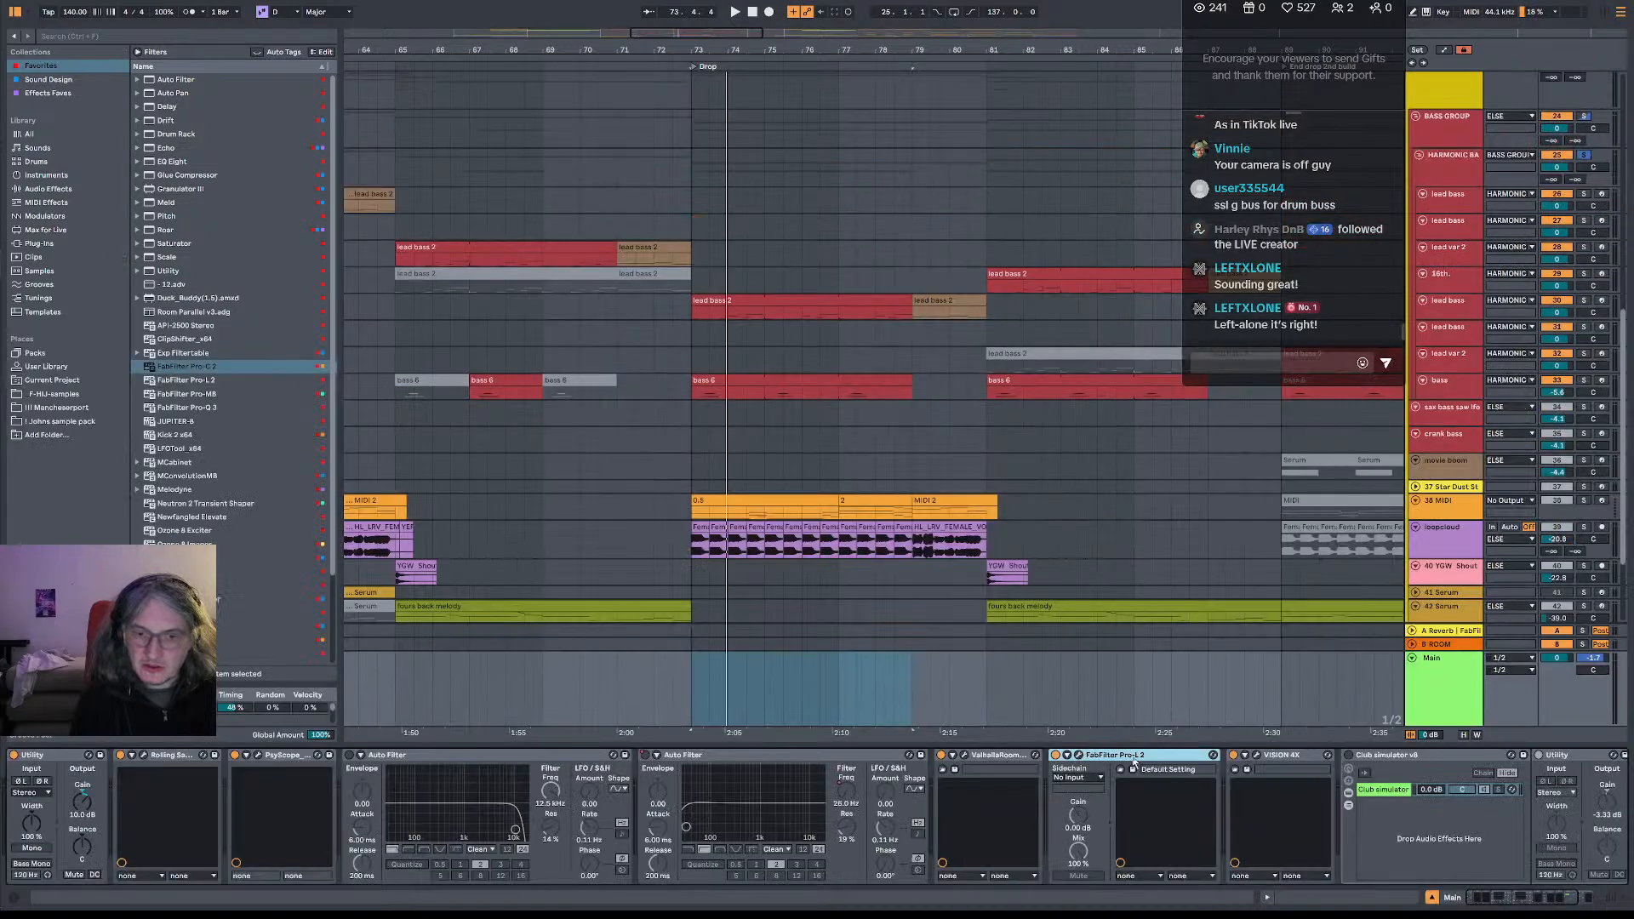
{"action": "left_click", "coordinate": [1257, 756]}
{"action": "key", "text": "space"}
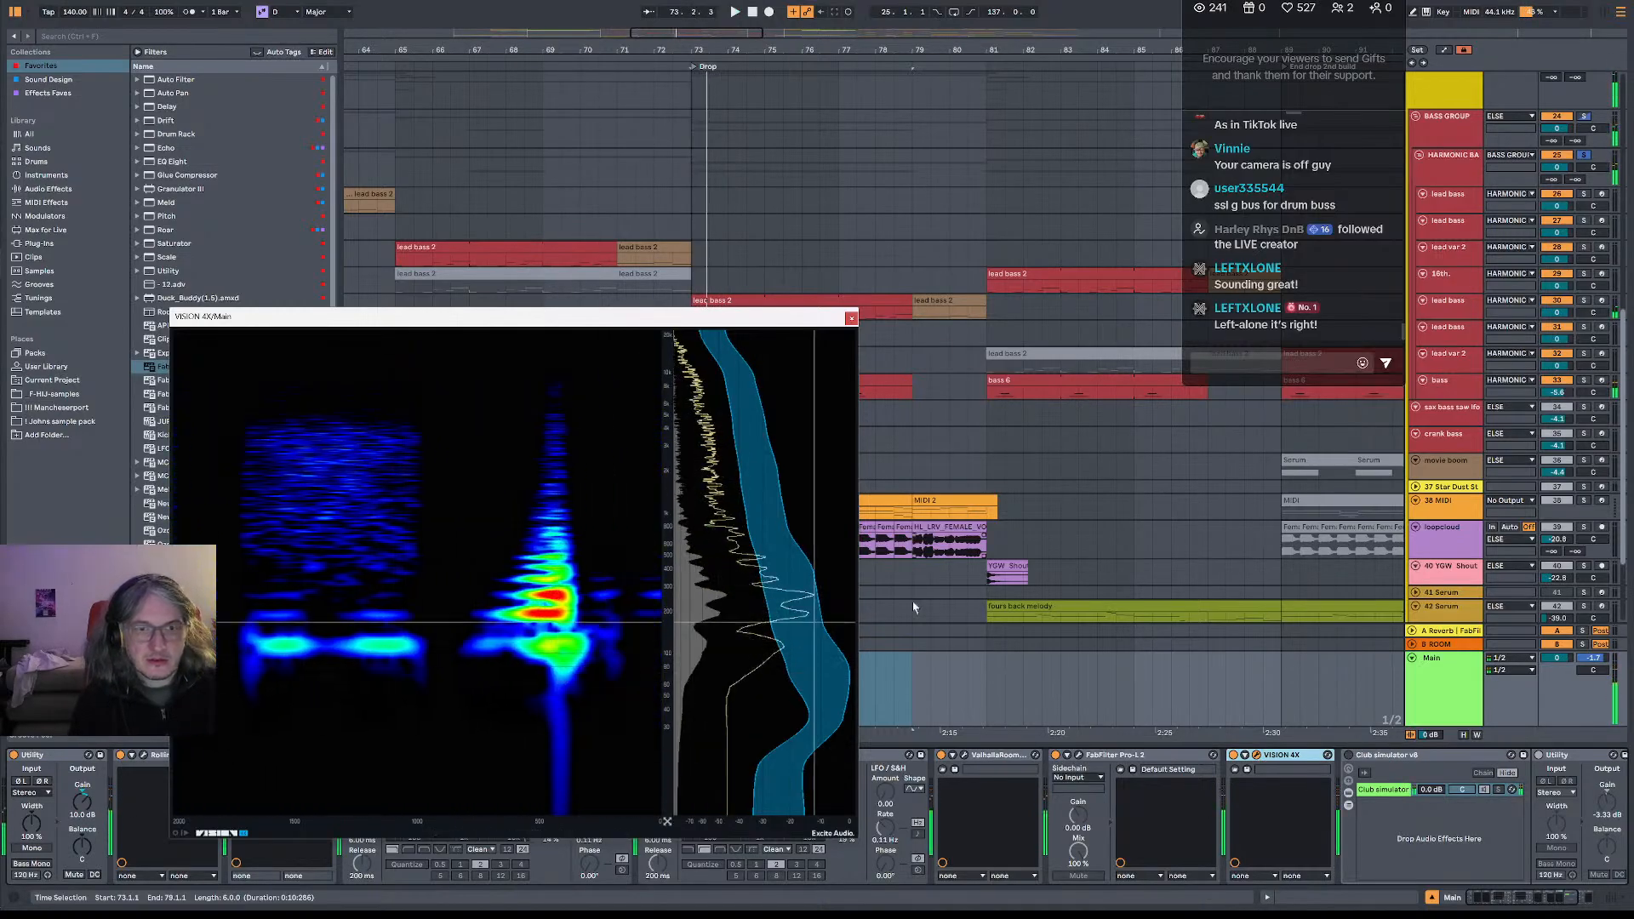
- Compare the HARMONIC BASS group's spectrum in VISION 4X with its SurferEQ bypassed and active
{"action": "left_click", "coordinate": [1442, 175]}
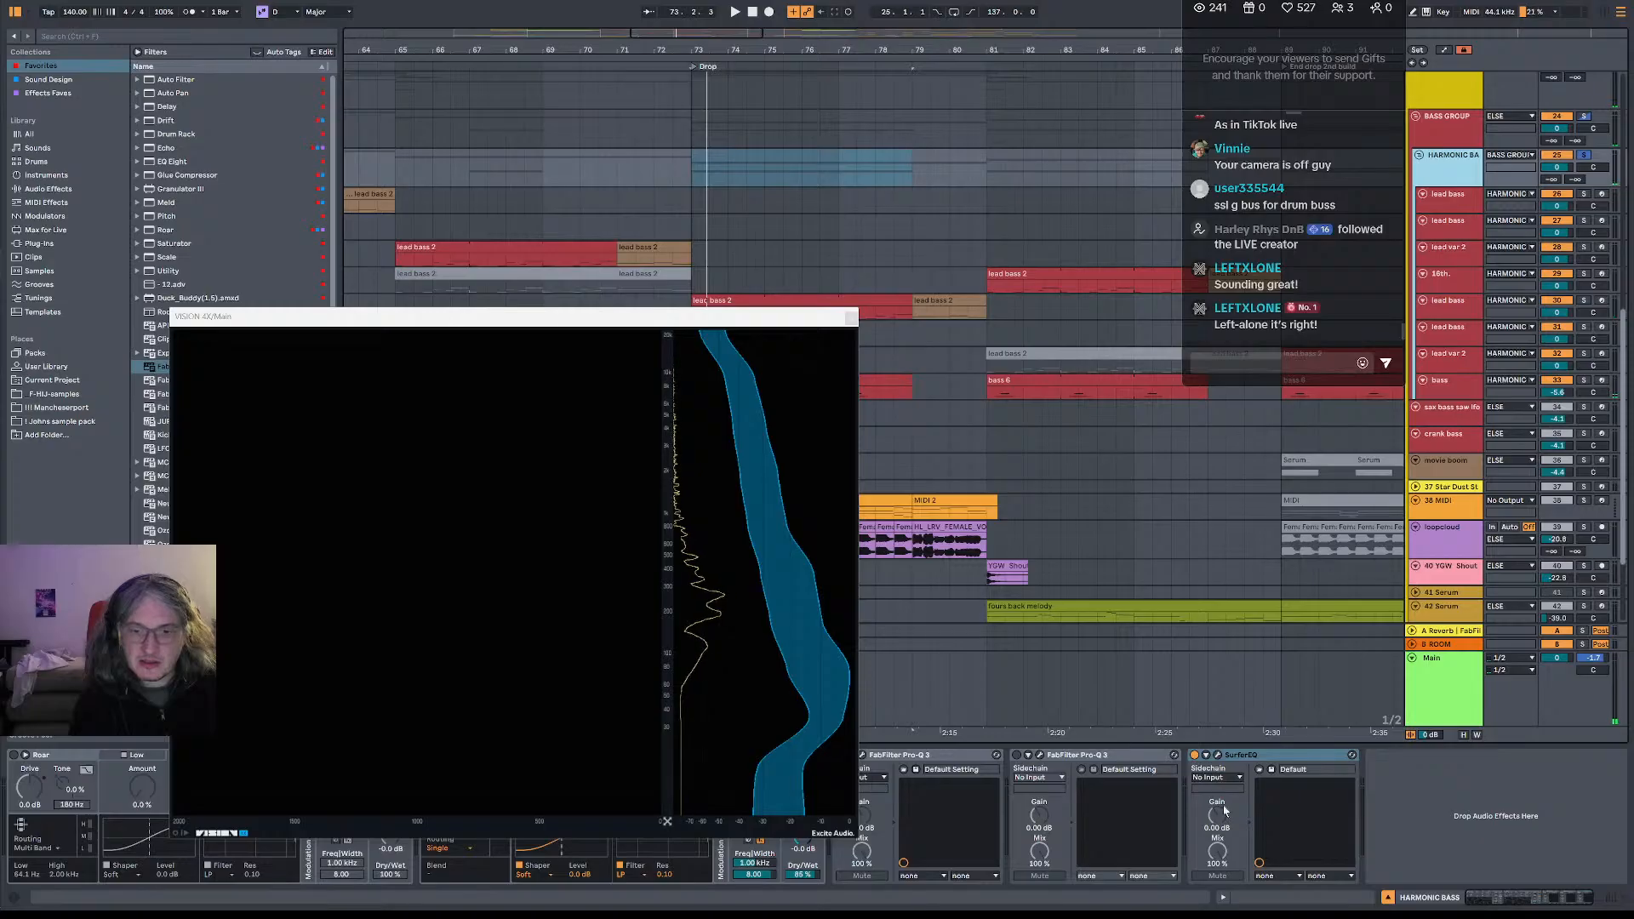
{"action": "left_click", "coordinate": [1194, 756]}
{"action": "key", "text": "space"}
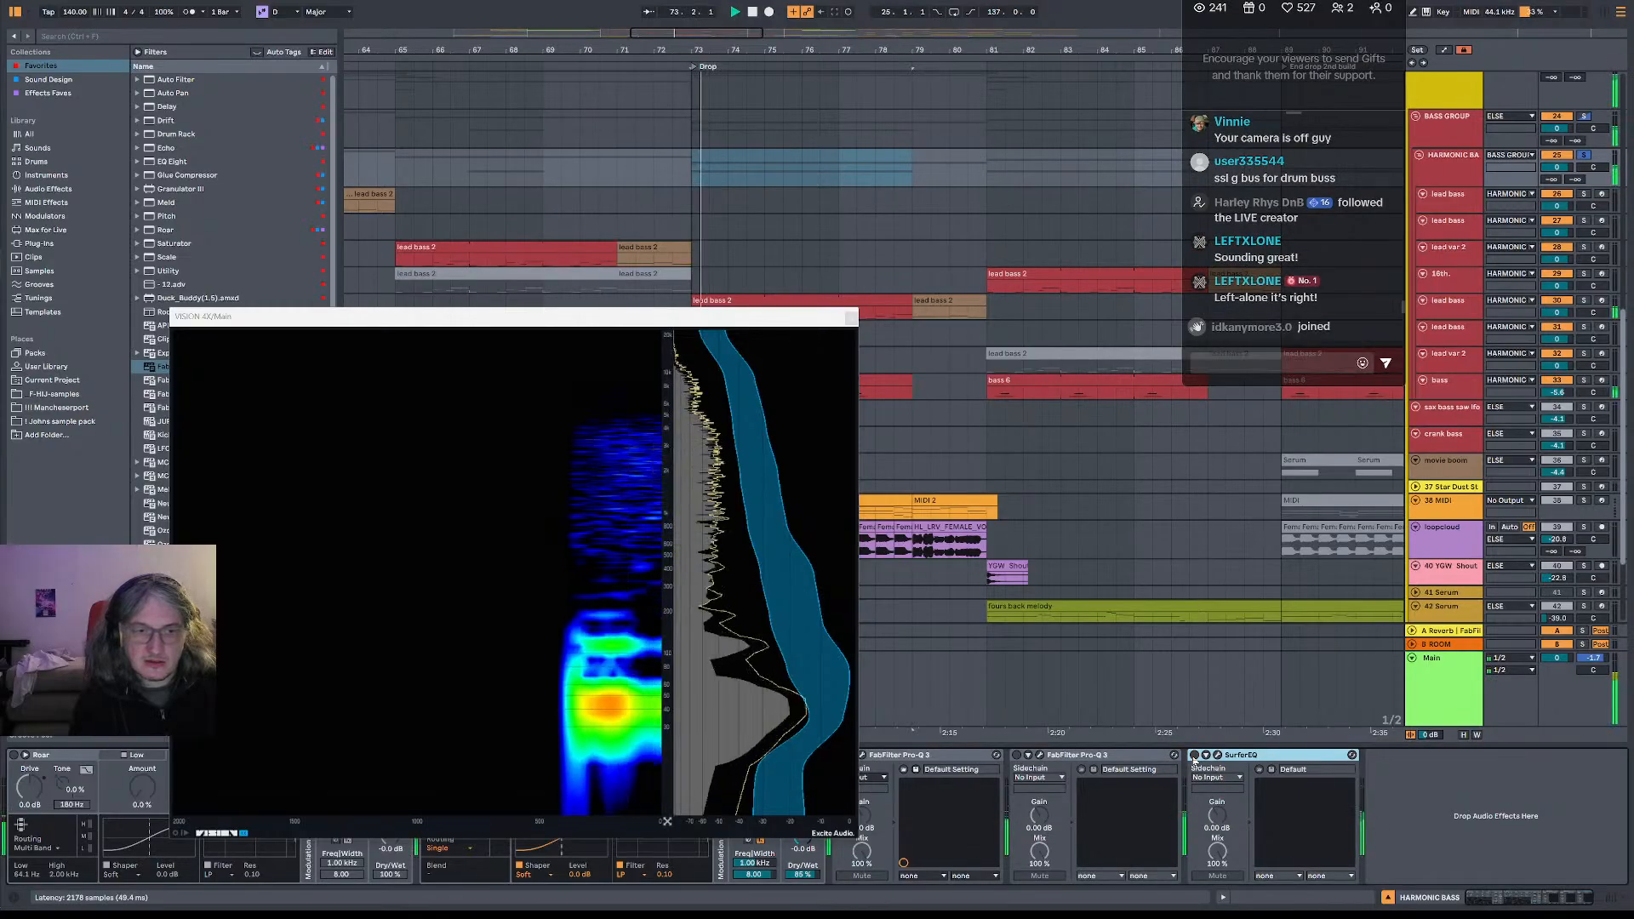
{"action": "key", "text": "space"}
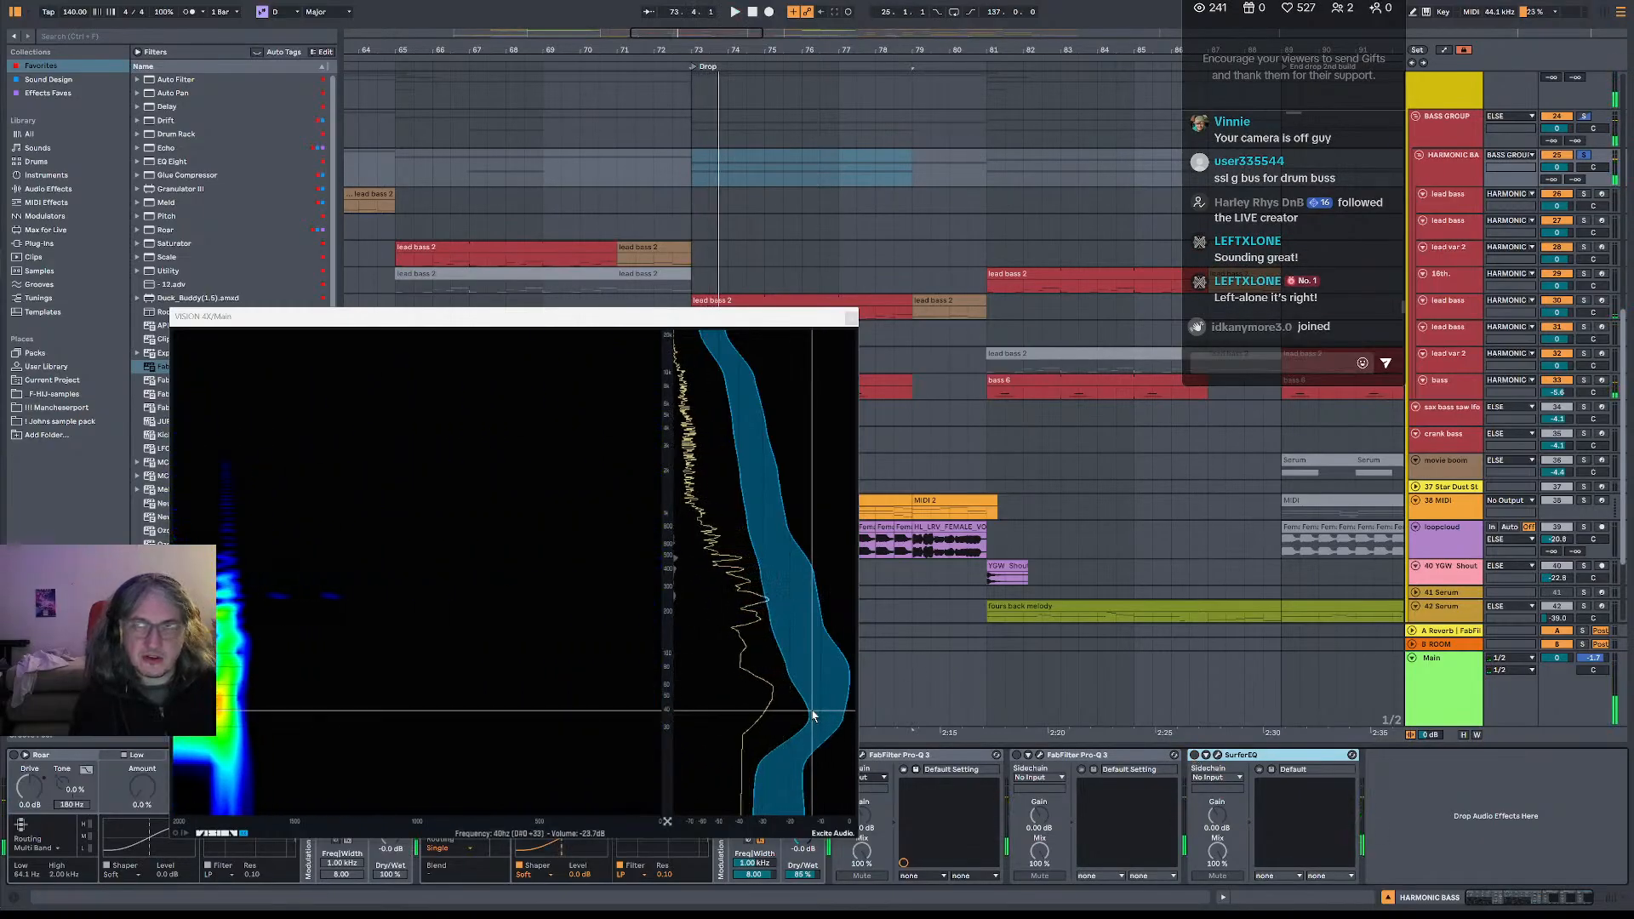
{"action": "key", "text": "space"}
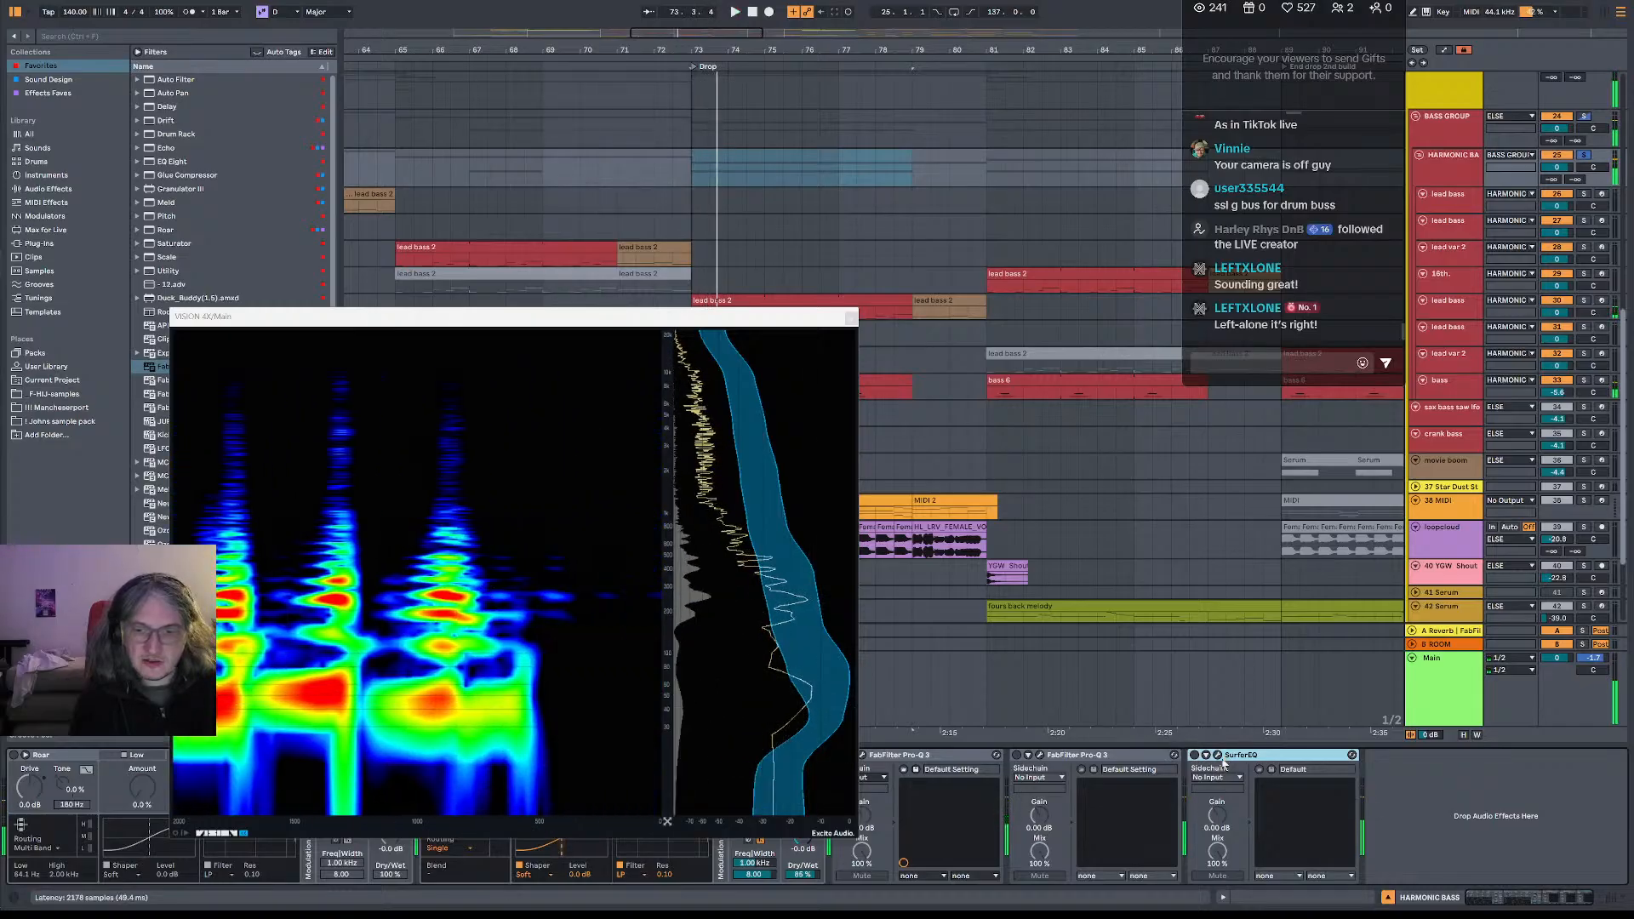
{"action": "key", "text": "space"}
{"action": "key", "text": "space"}
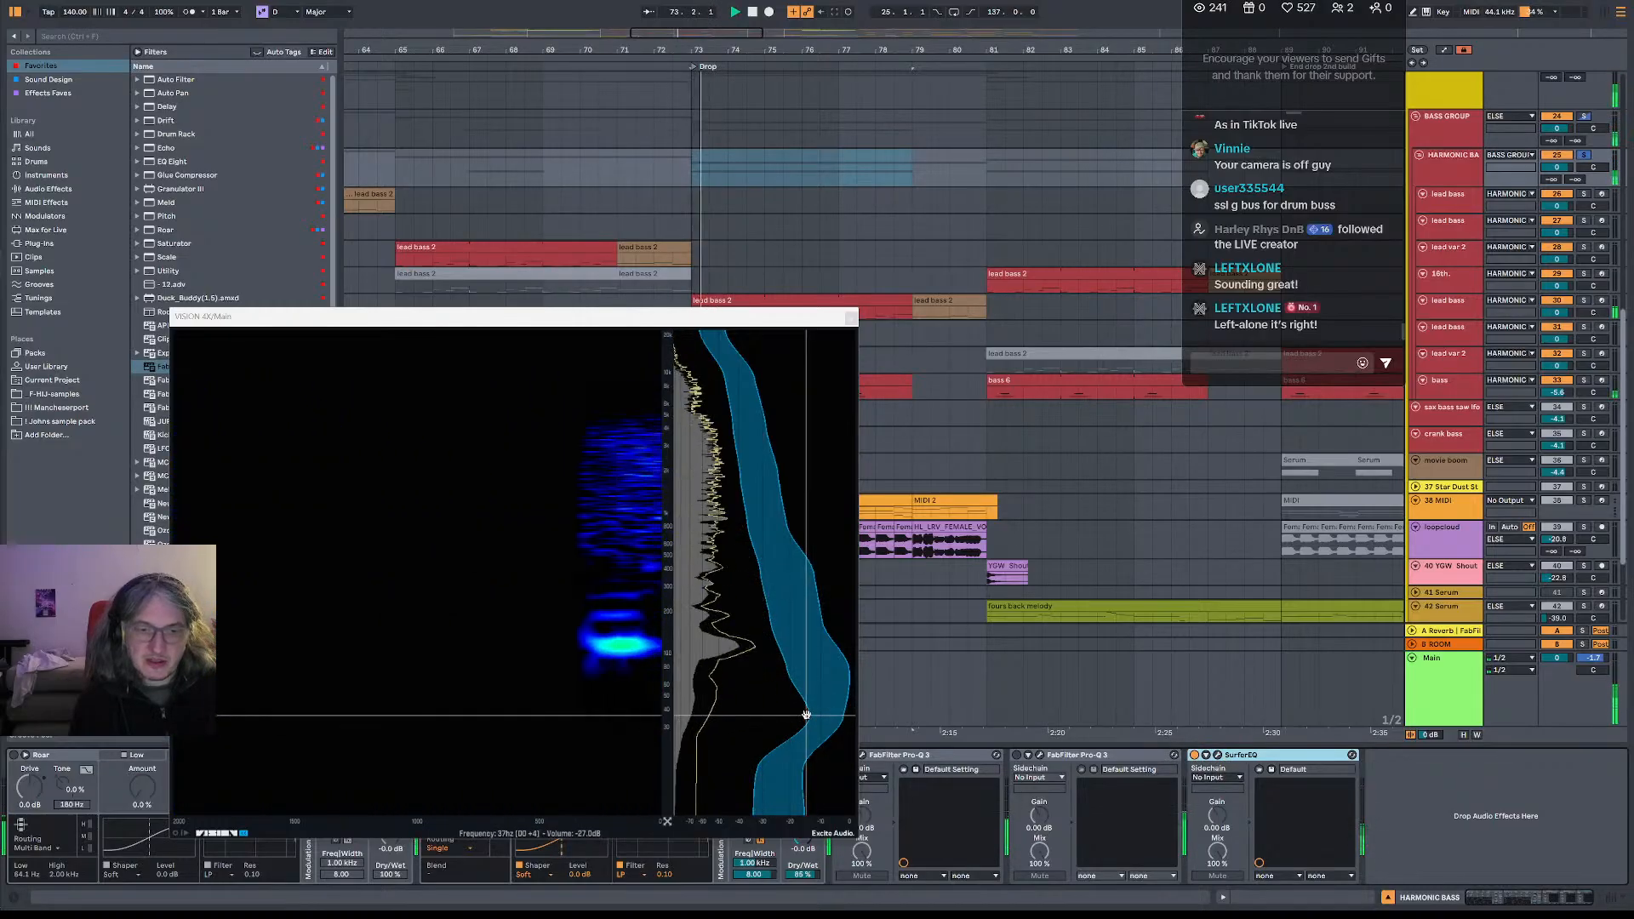
{"action": "key", "text": "space"}
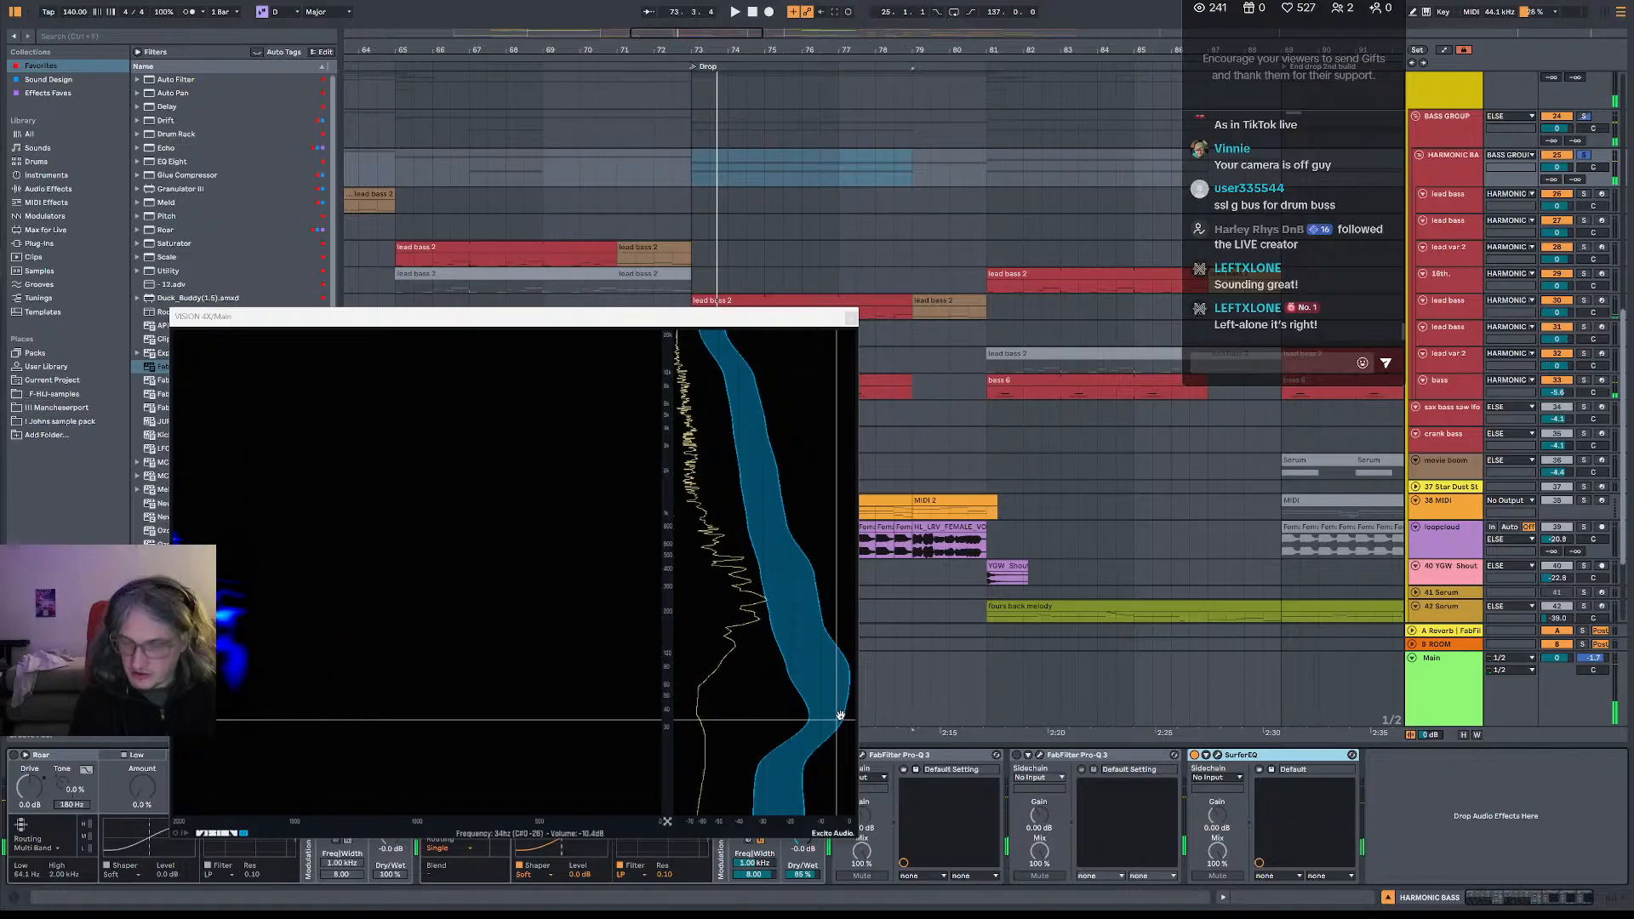
- Unsolo the HARMONIC BASS group and play the start of the drop in the full mix
{"action": "left_click", "coordinate": [1584, 156]}
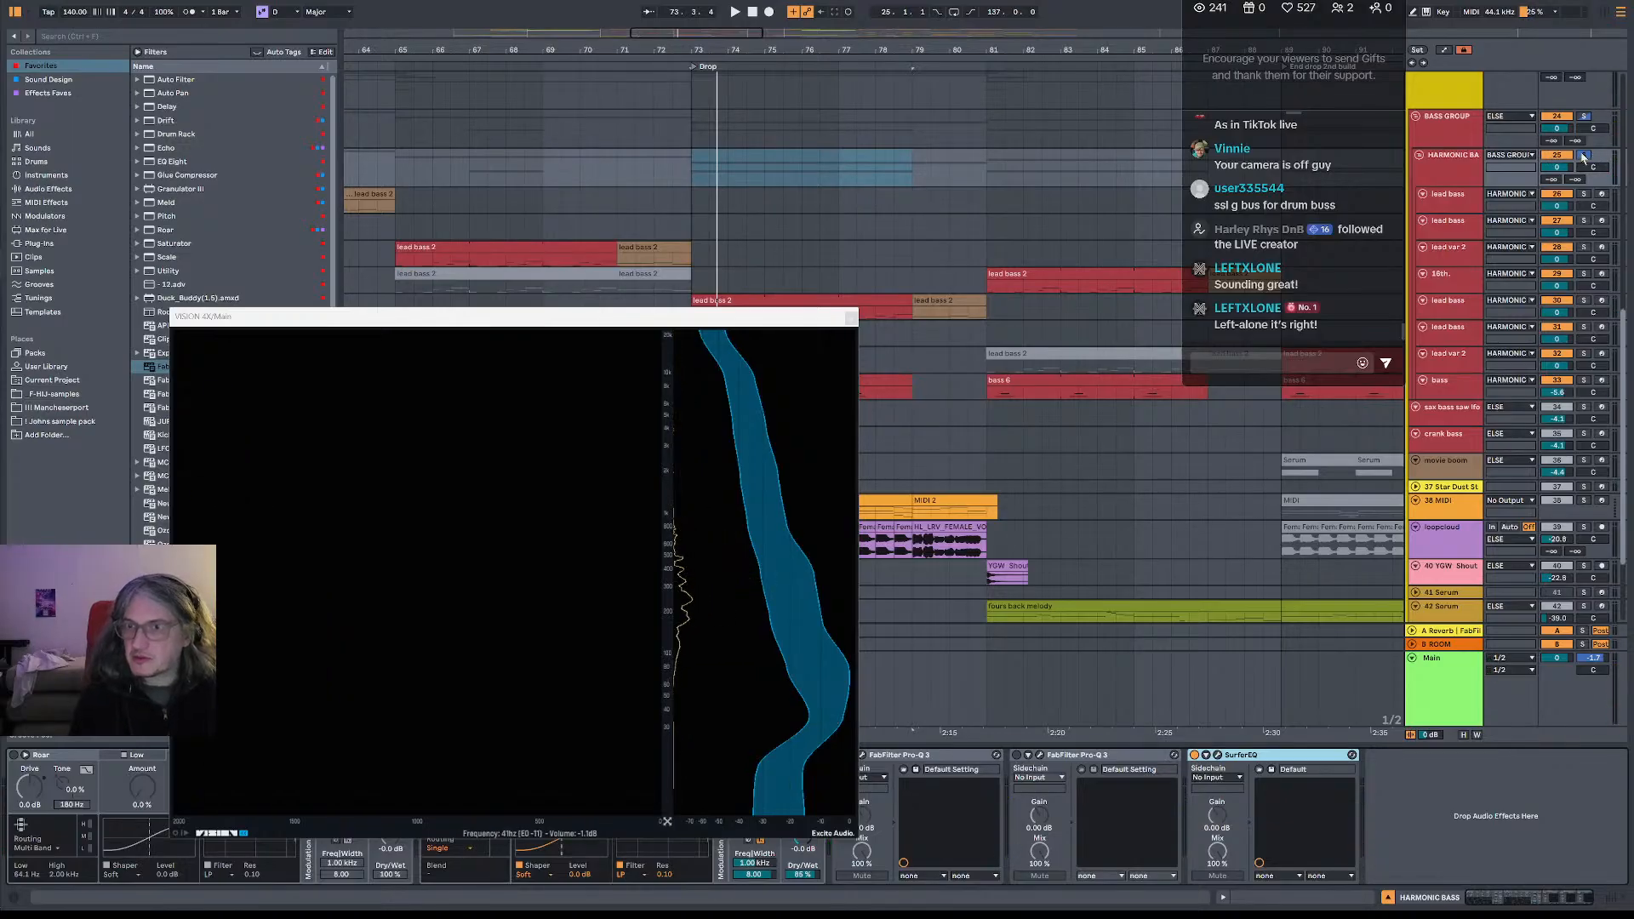
{"action": "scroll", "coordinate": [1503, 201], "scroll_direction": "up", "scroll_amount": 5}
{"action": "key", "text": "space"}
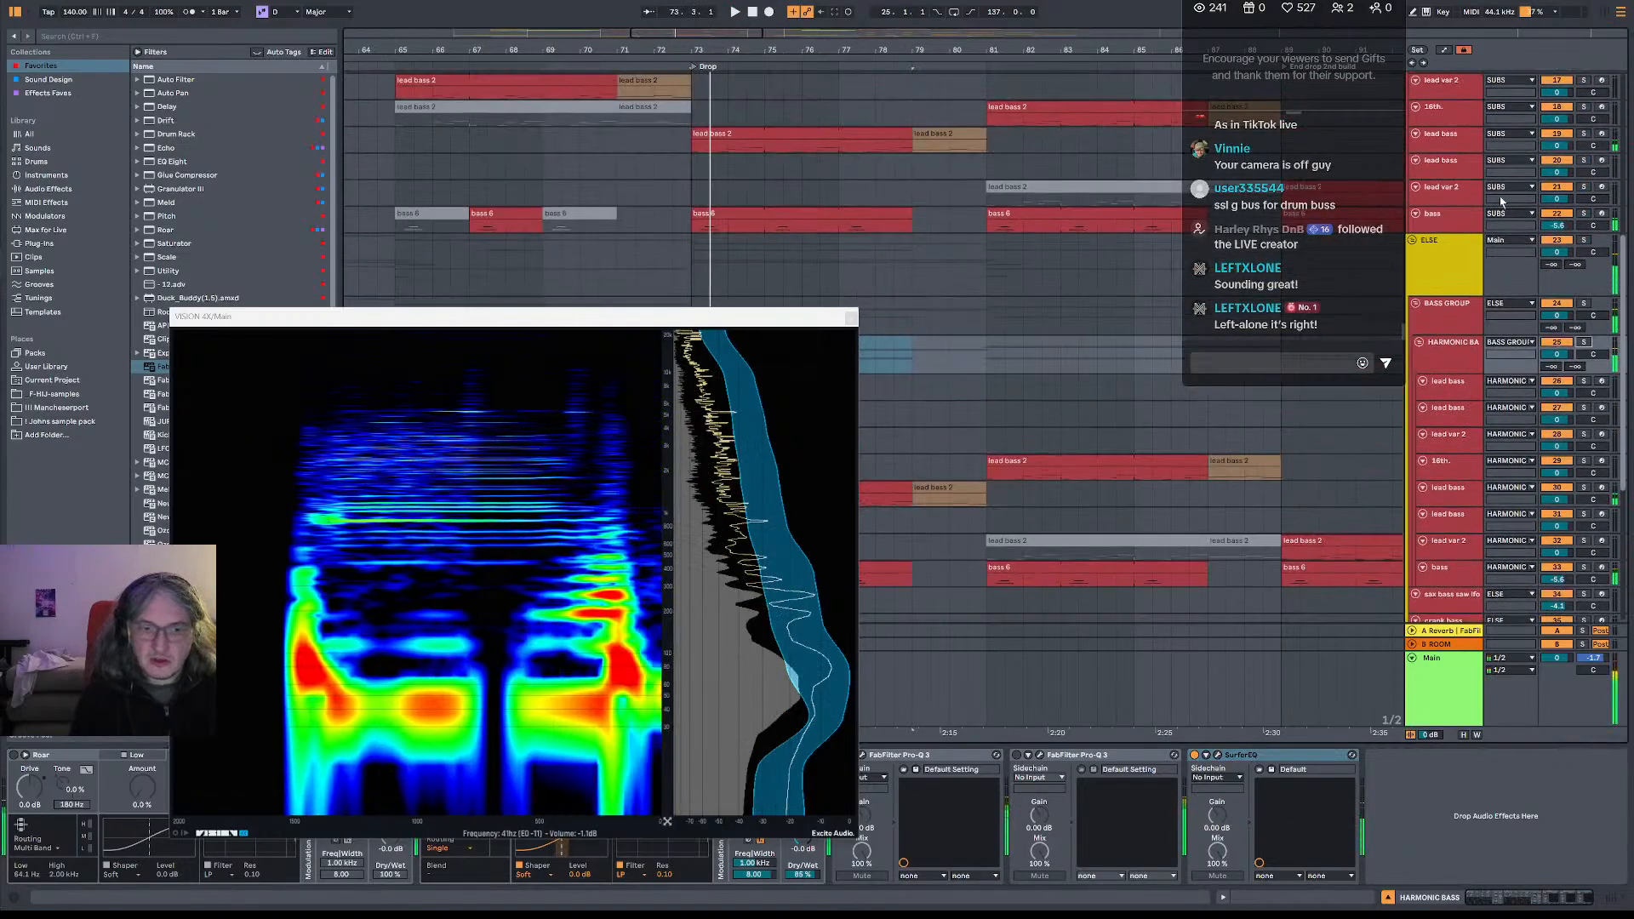
{"action": "key", "text": "space"}
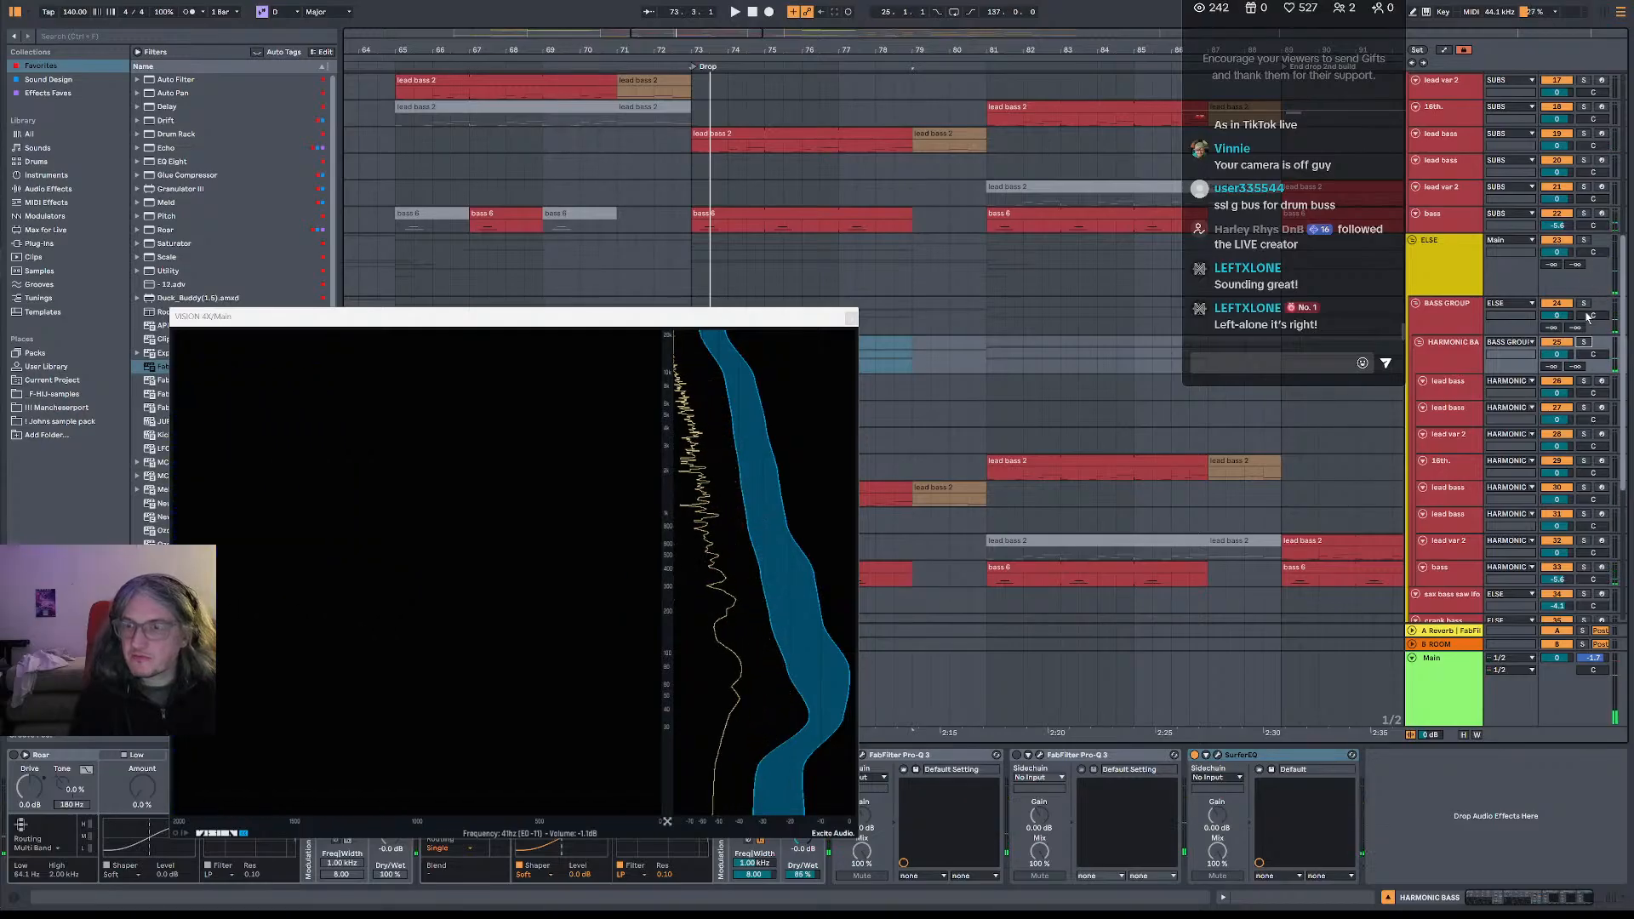
- Audition the drop with only the ELSE and SUBS groups soloed, clear the solos, and close the VISION 4X window
{"action": "left_click", "coordinate": [1584, 240]}
{"action": "scroll", "coordinate": [1545, 198], "scroll_direction": "up", "scroll_amount": 3}
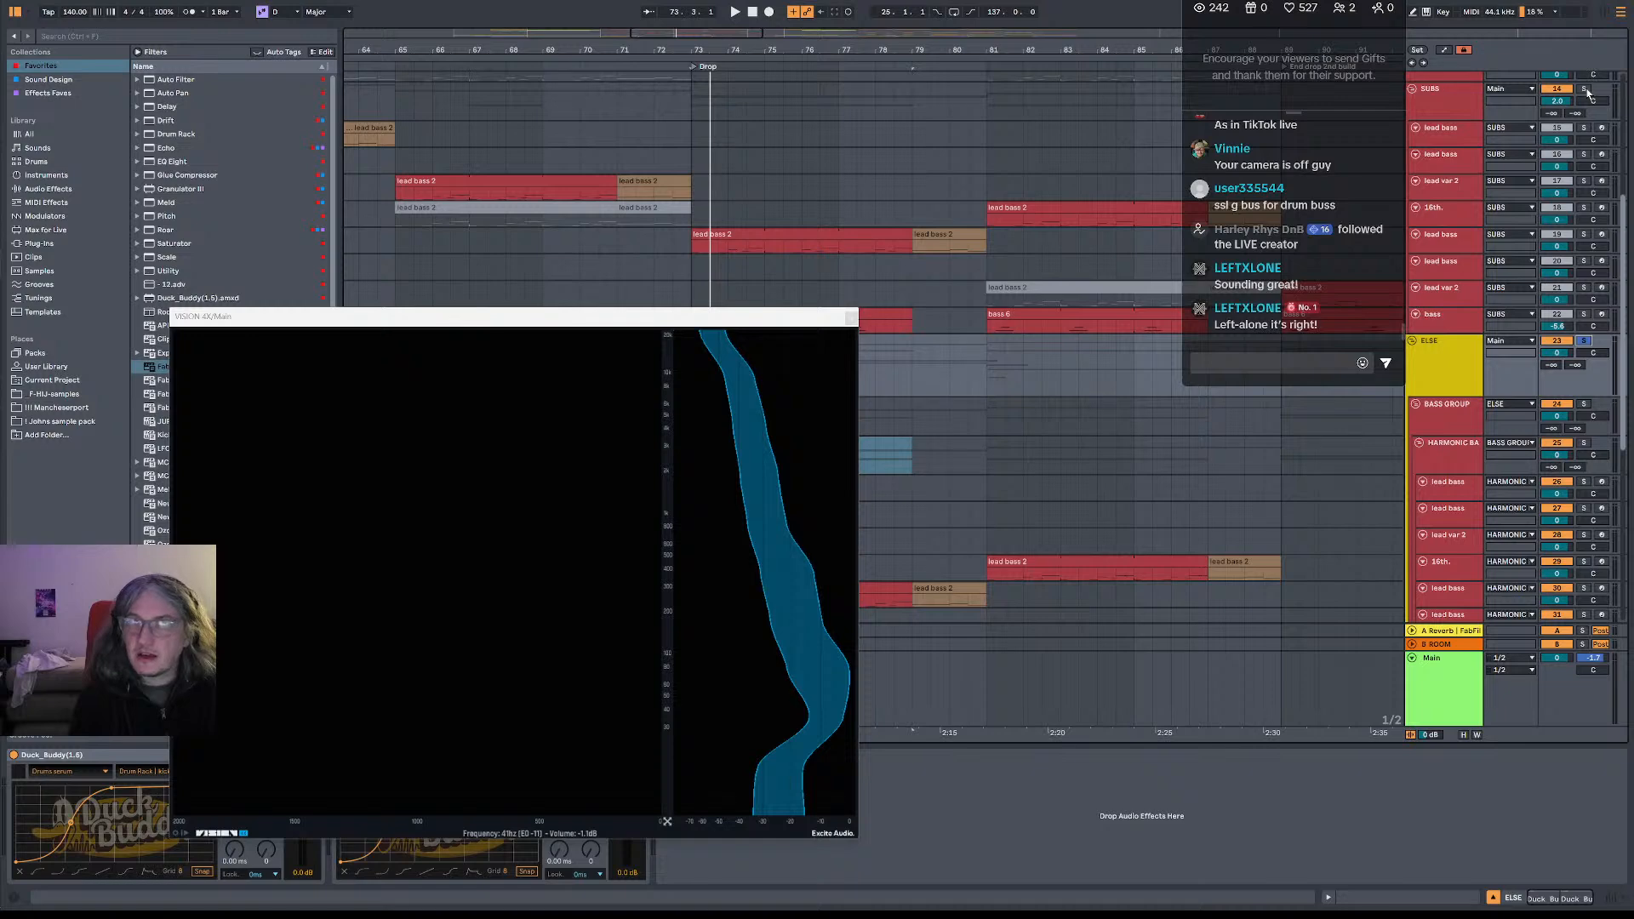
{"action": "left_click", "coordinate": [1585, 90]}
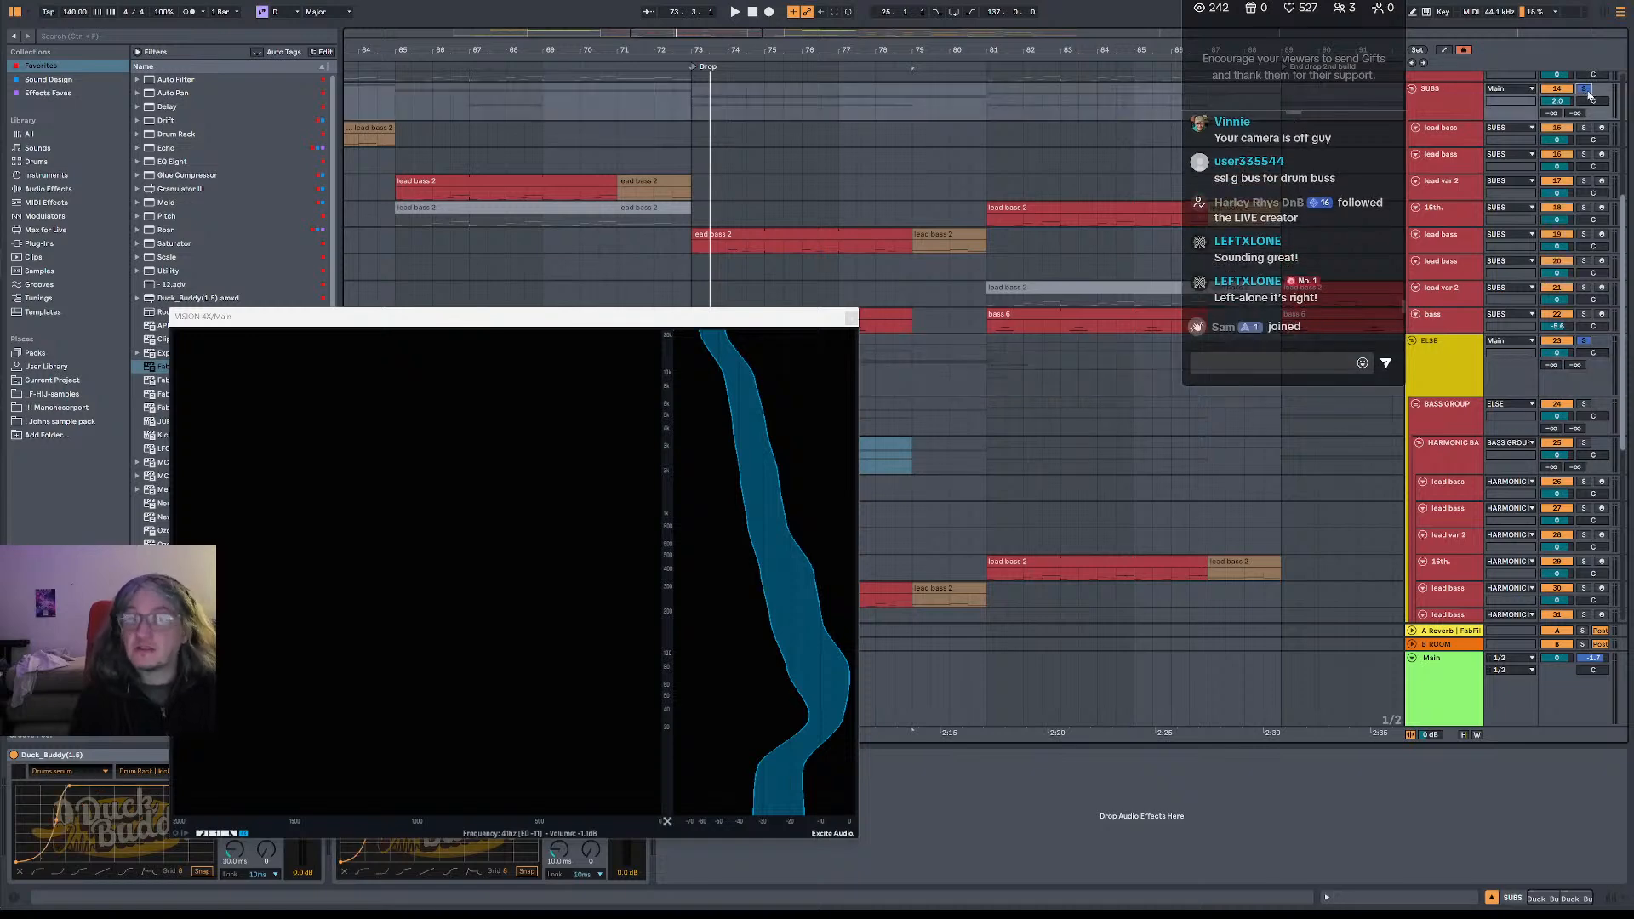
{"action": "key", "text": "space"}
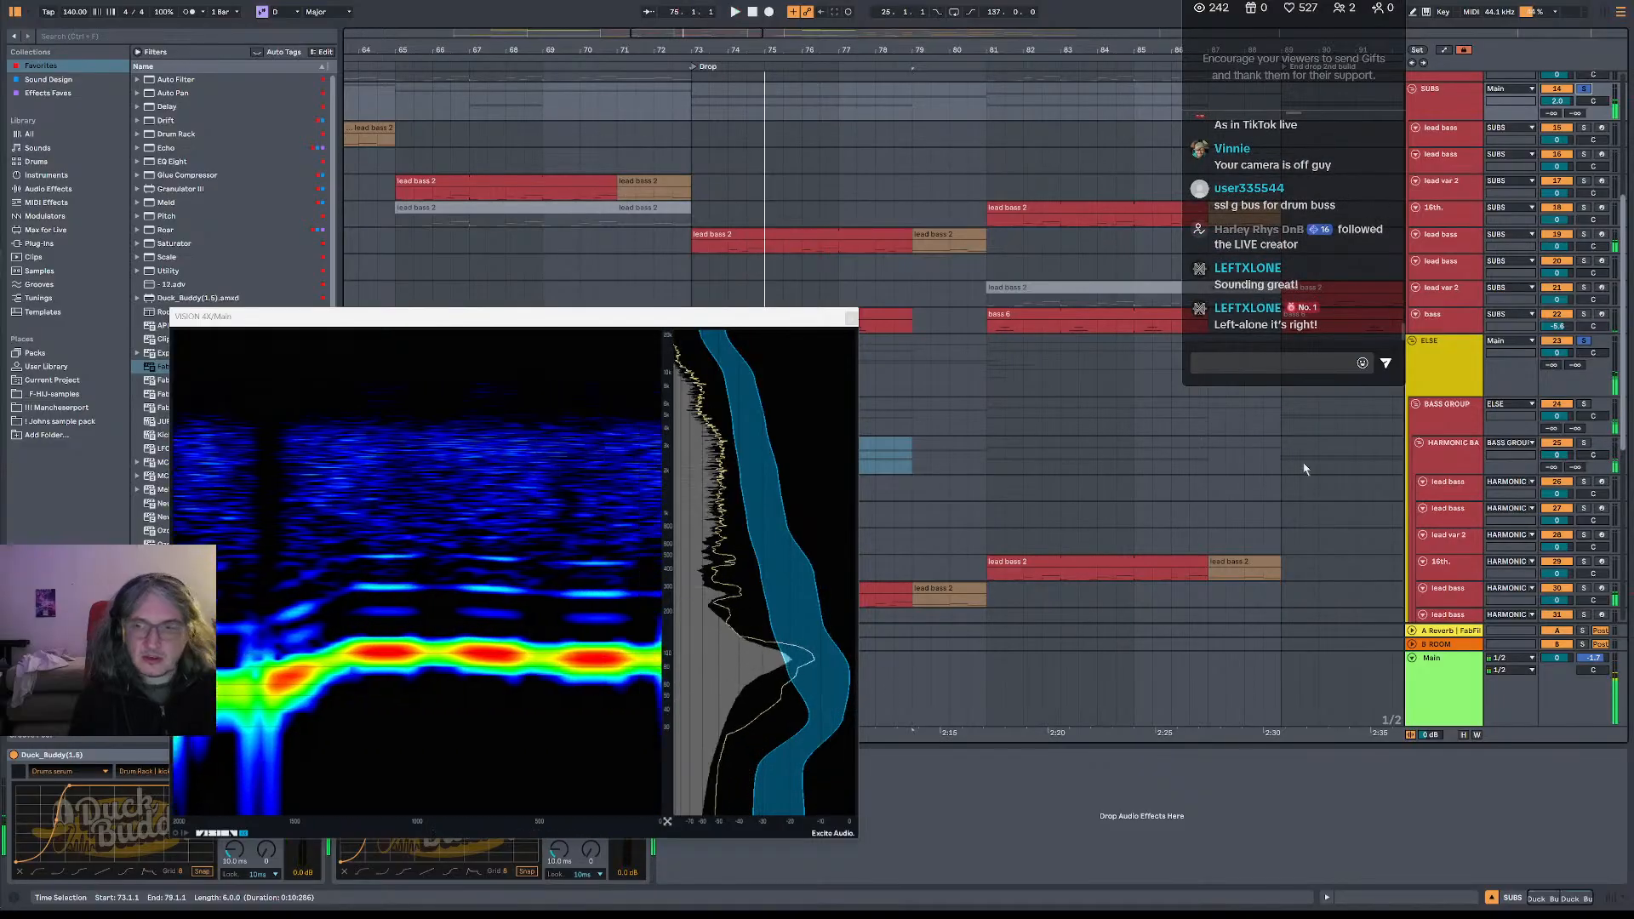
{"action": "key", "text": "space"}
{"action": "left_click", "coordinate": [1585, 90]}
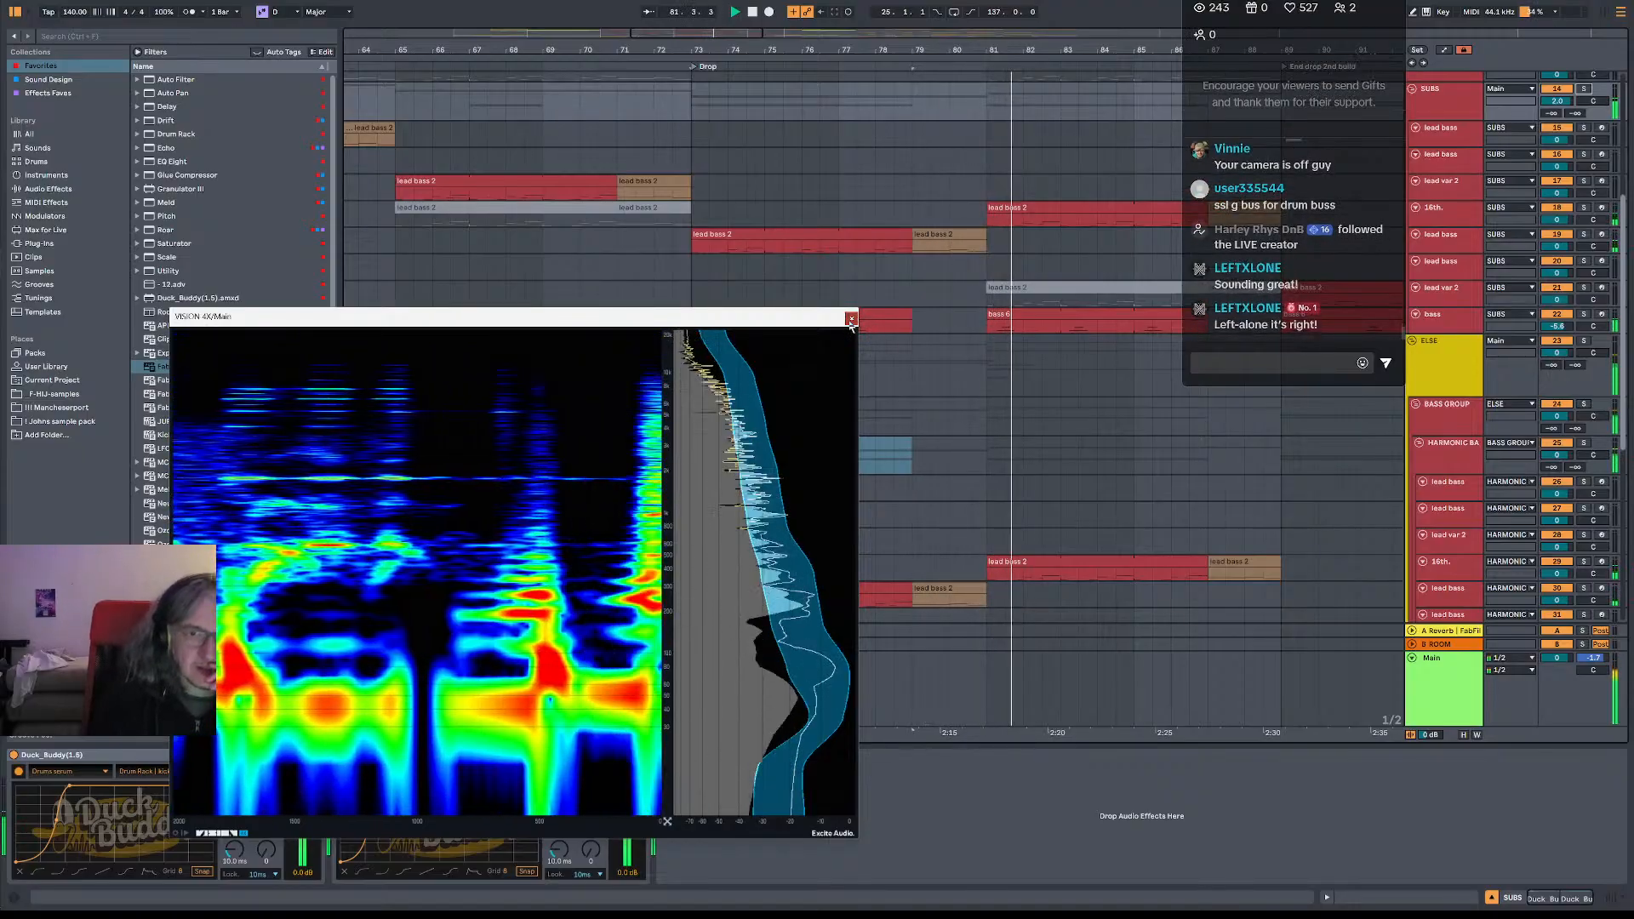
{"action": "left_click", "coordinate": [850, 320]}
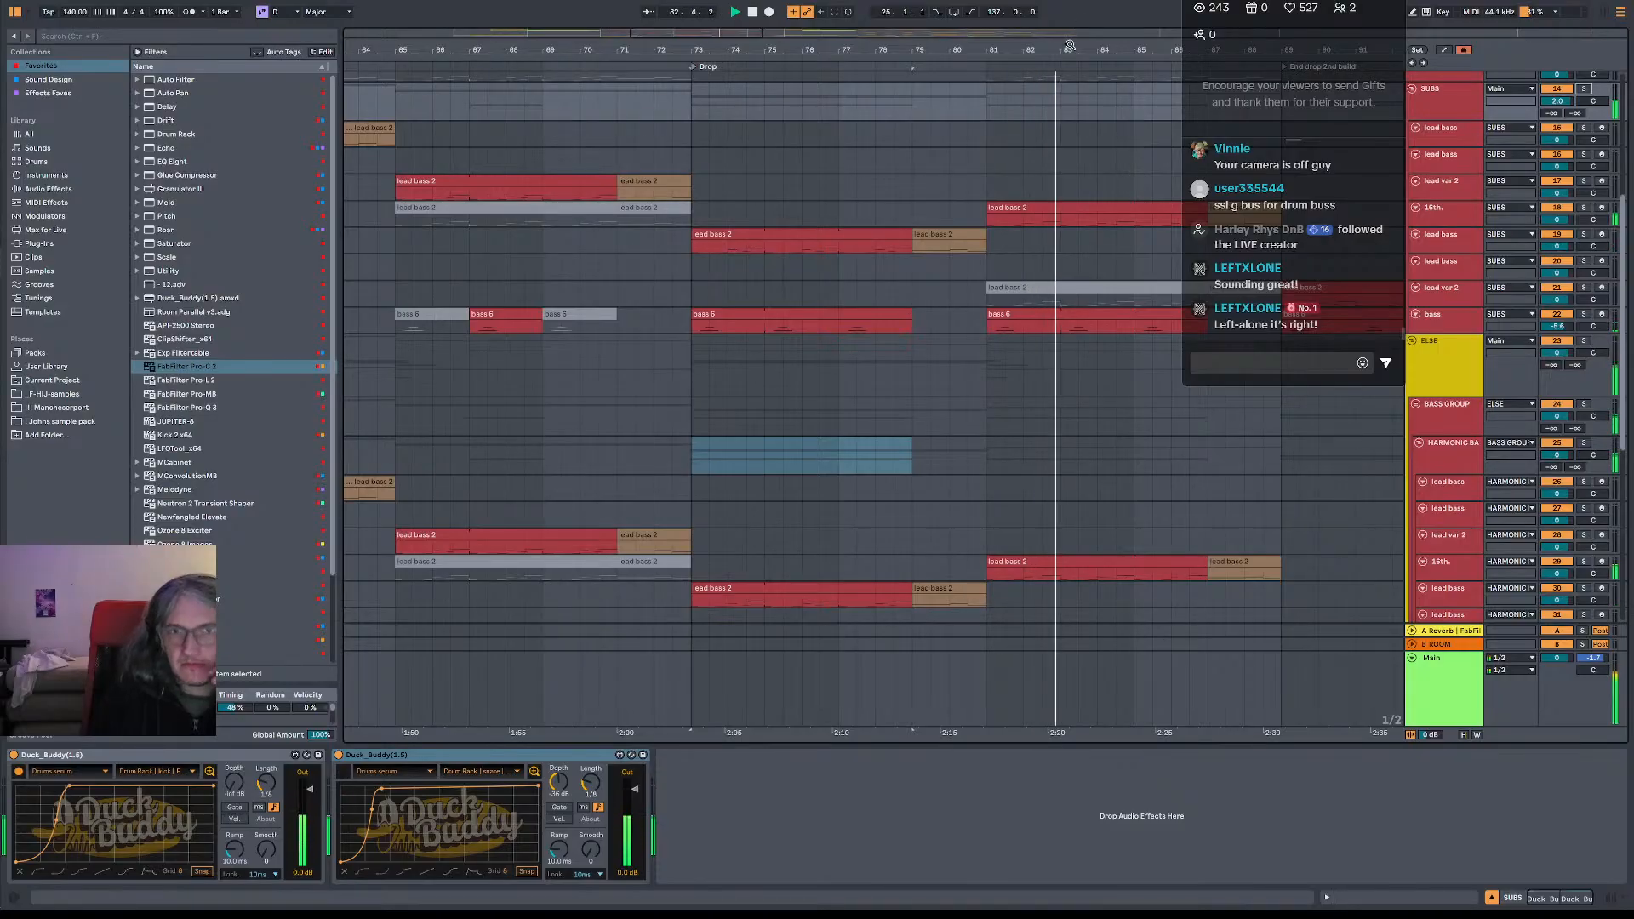
- Delete the empty sax bass saw and crank bass tracks below the HARMONIC BASS group
{"action": "left_click_drag", "start_coordinate": [1073, 46], "coordinate": [852, 9]}
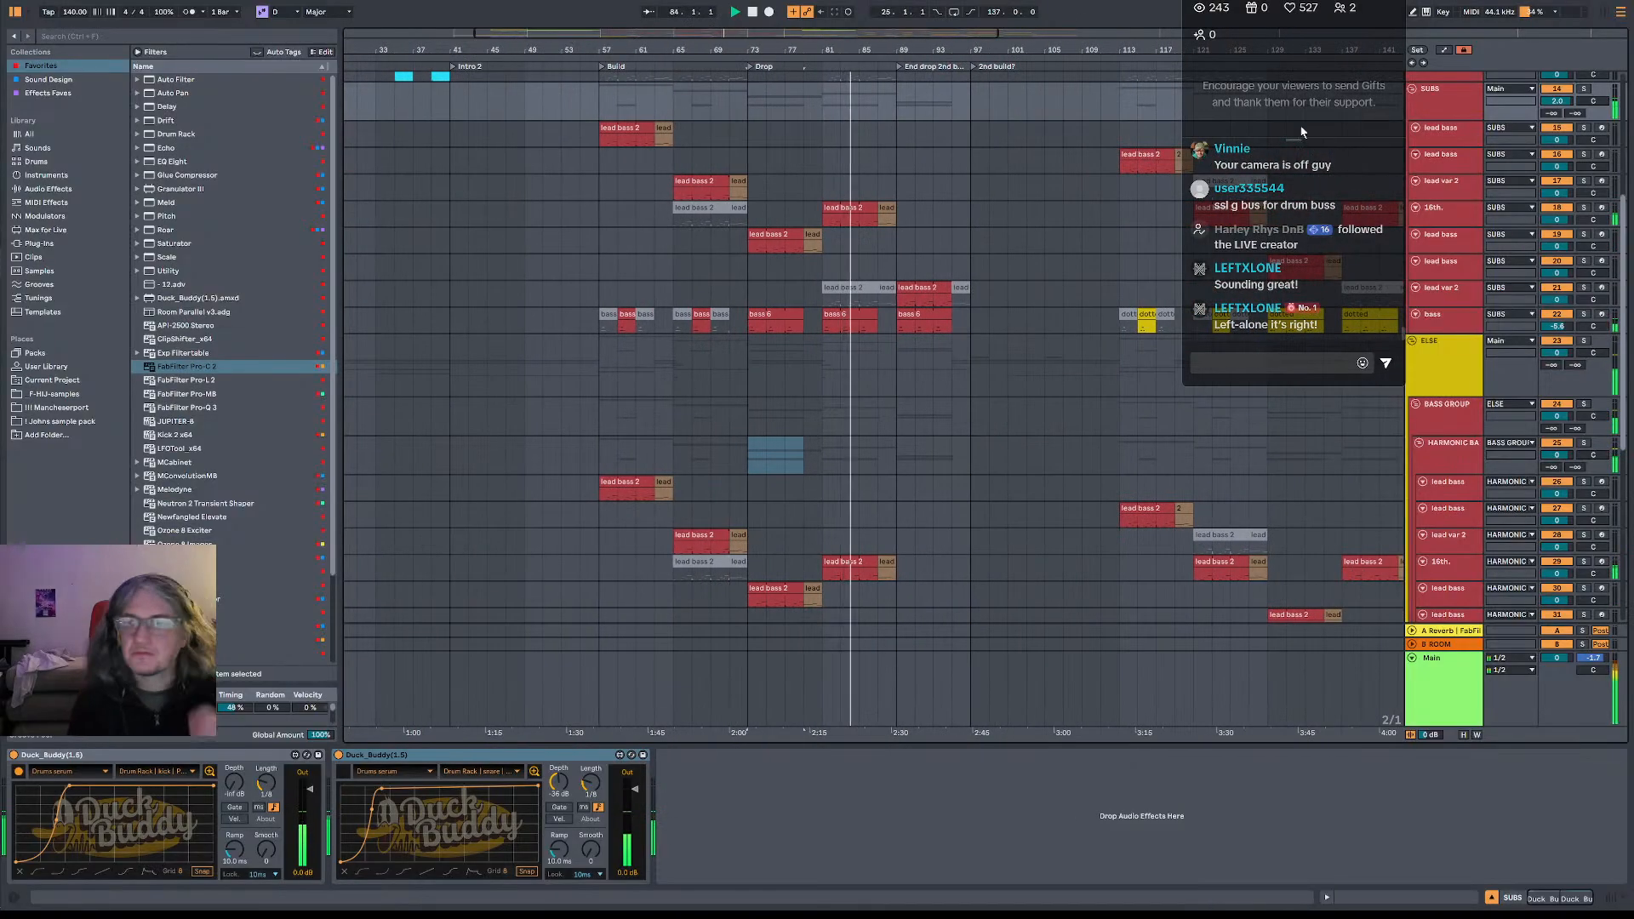
{"action": "scroll", "coordinate": [1454, 305], "scroll_direction": "up", "scroll_amount": 3}
{"action": "scroll", "coordinate": [1454, 305], "scroll_direction": "up", "scroll_amount": 4}
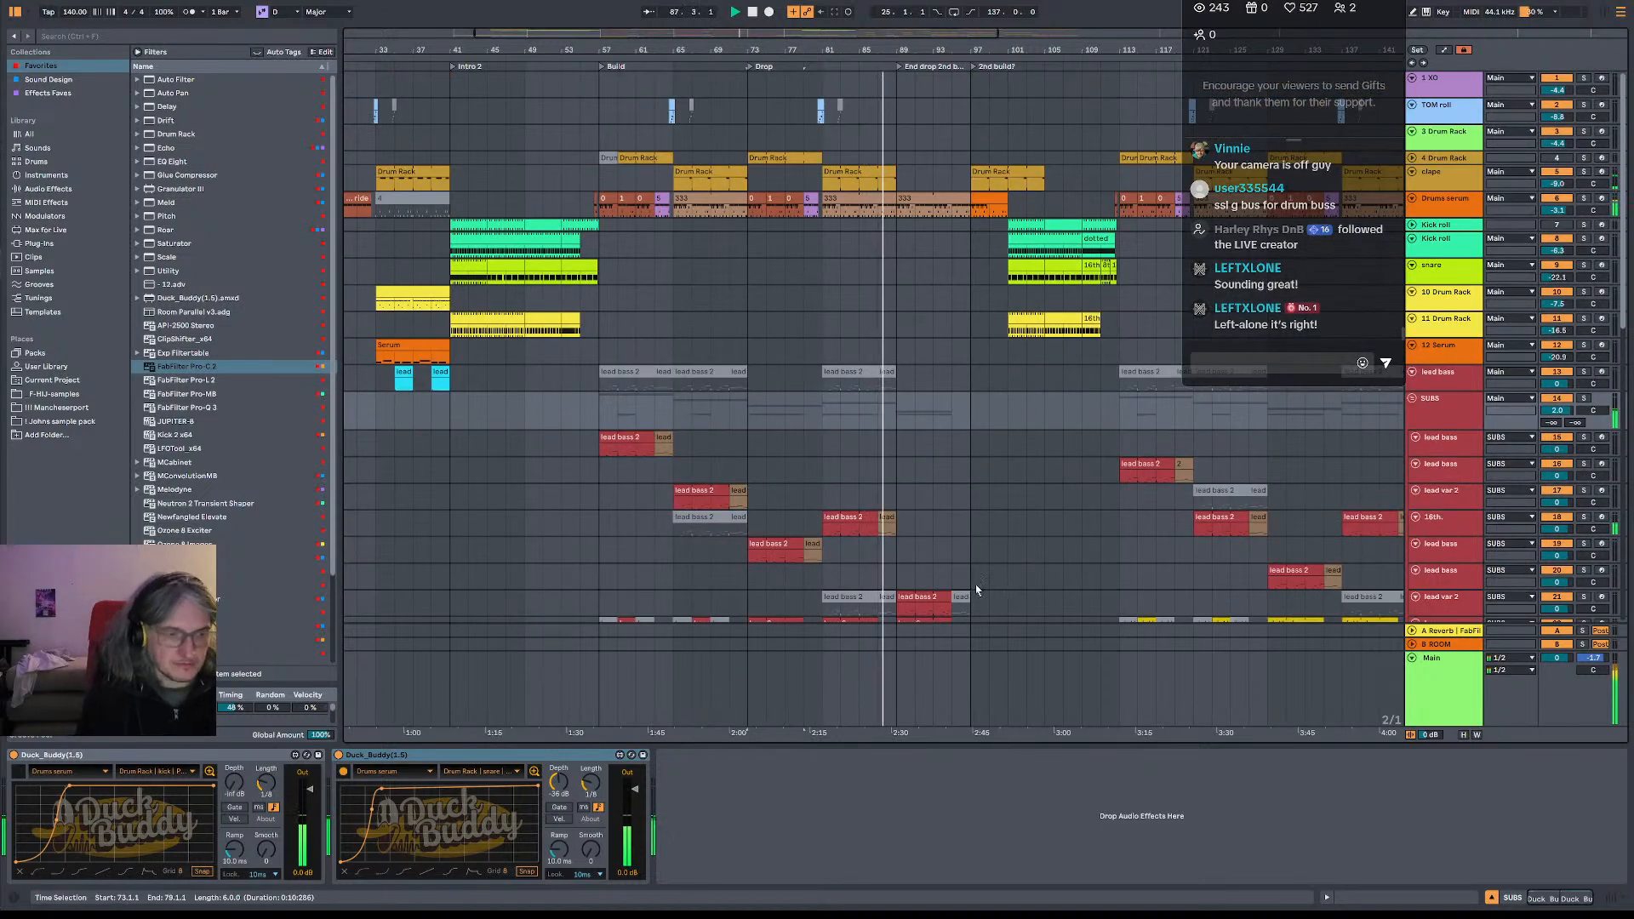
{"action": "left_click", "coordinate": [923, 598]}
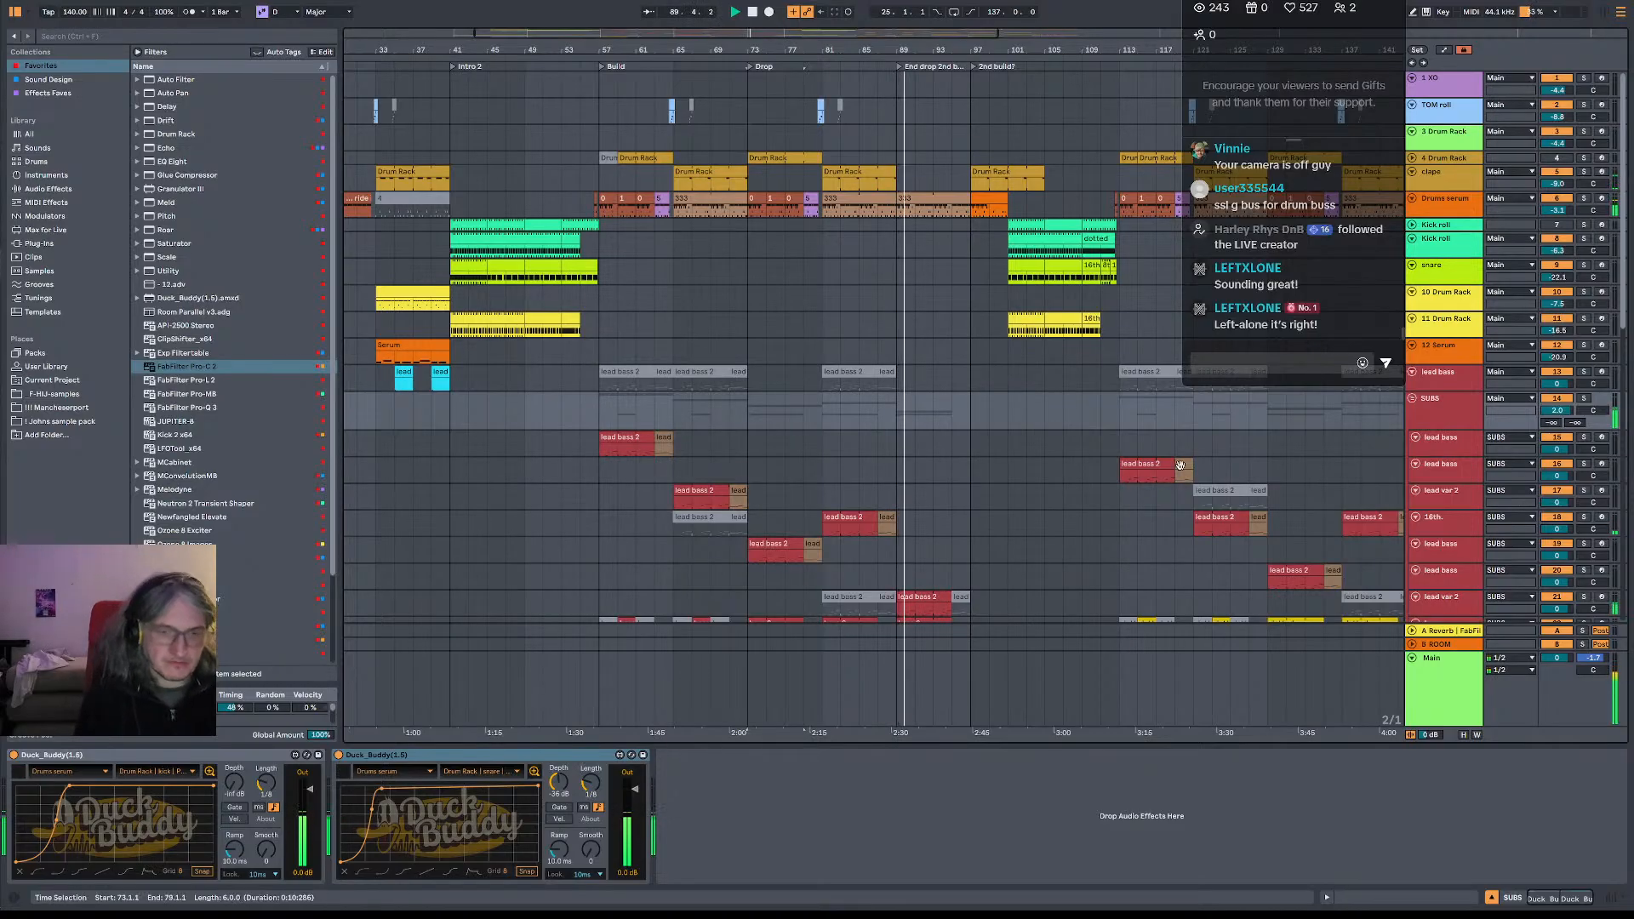
{"action": "left_click", "coordinate": [1437, 398]}
{"action": "scroll", "coordinate": [1439, 482], "scroll_direction": "down", "scroll_amount": 3}
{"action": "scroll", "coordinate": [1438, 482], "scroll_direction": "down", "scroll_amount": 9}
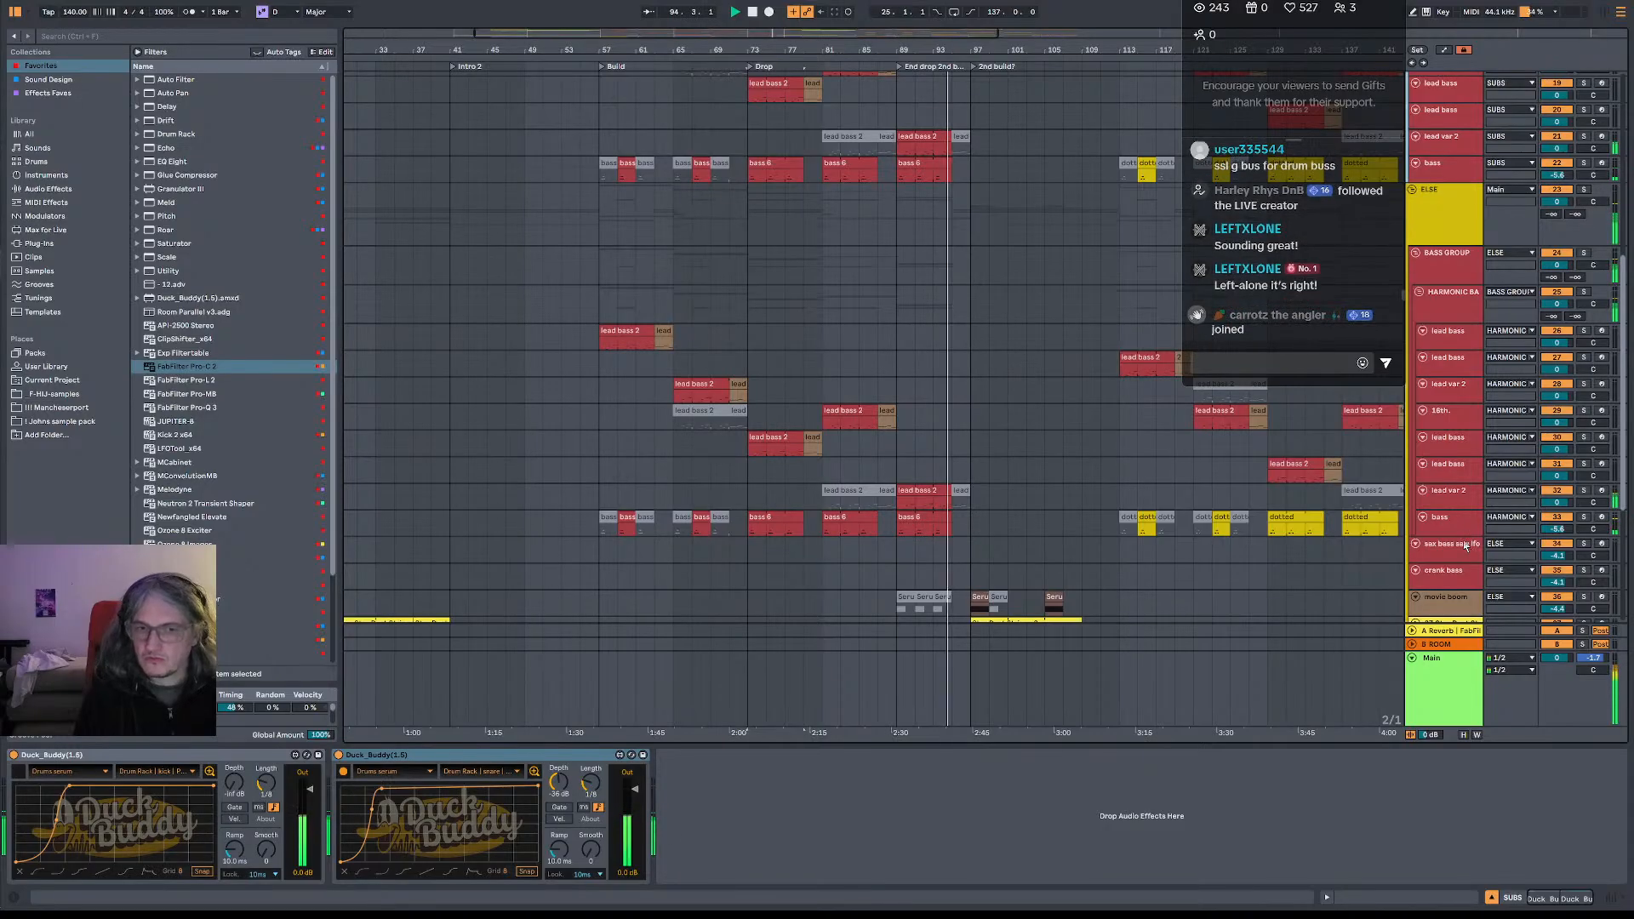
{"action": "scroll", "coordinate": [1228, 415], "scroll_direction": "down", "scroll_amount": 3}
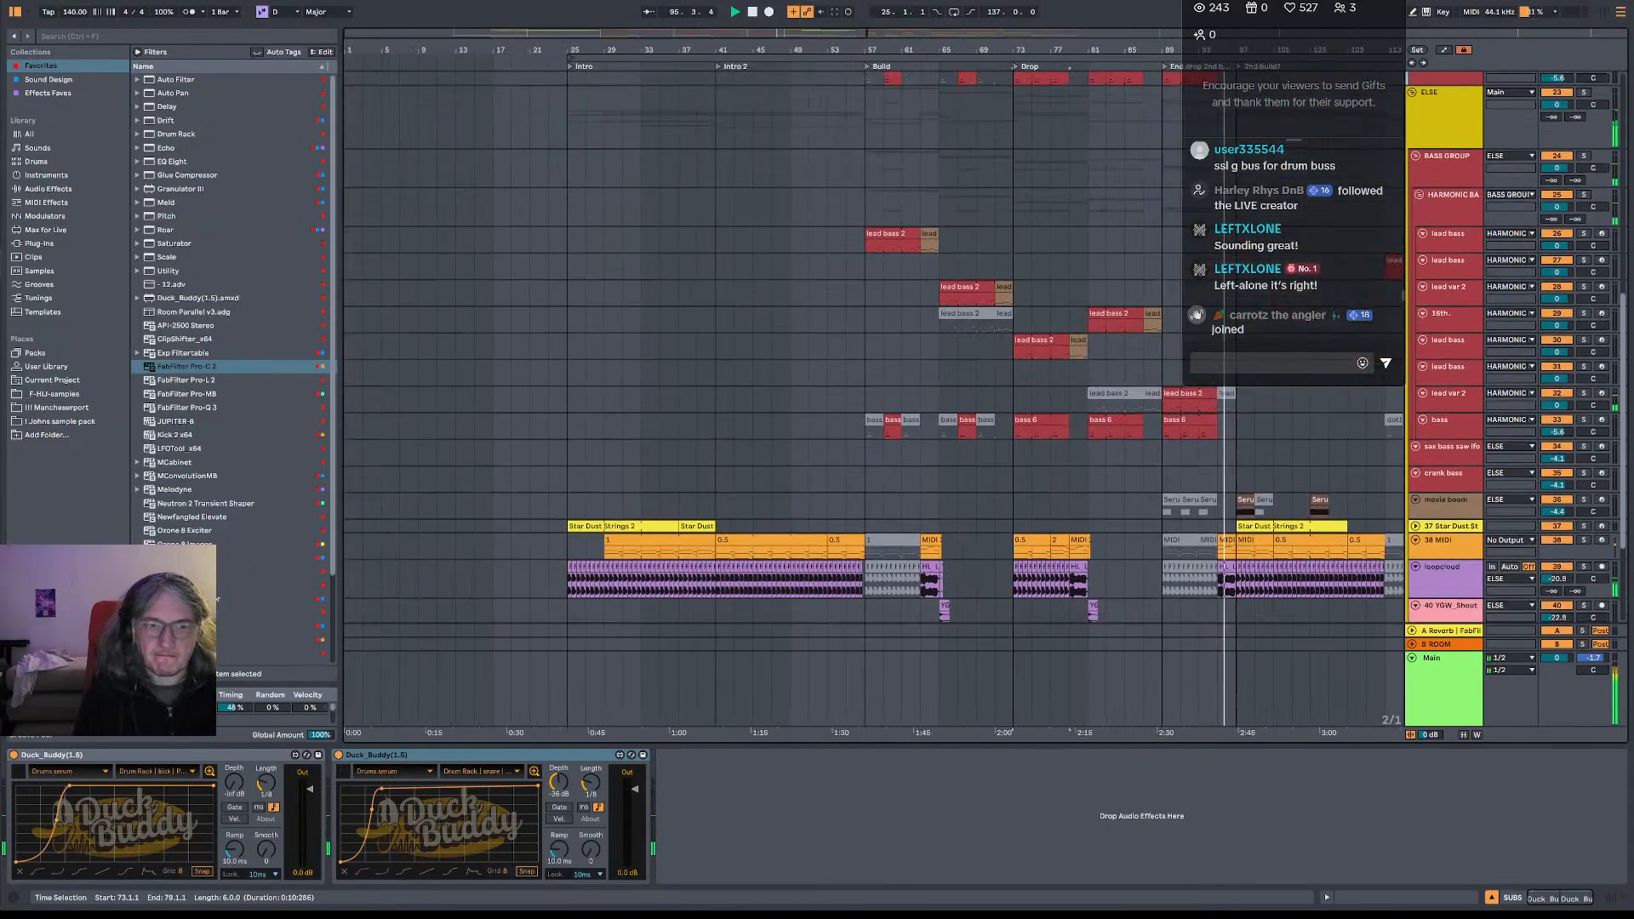
{"action": "scroll", "coordinate": [1353, 451], "scroll_direction": "up", "scroll_amount": 1}
{"action": "left_click", "coordinate": [1474, 493]}
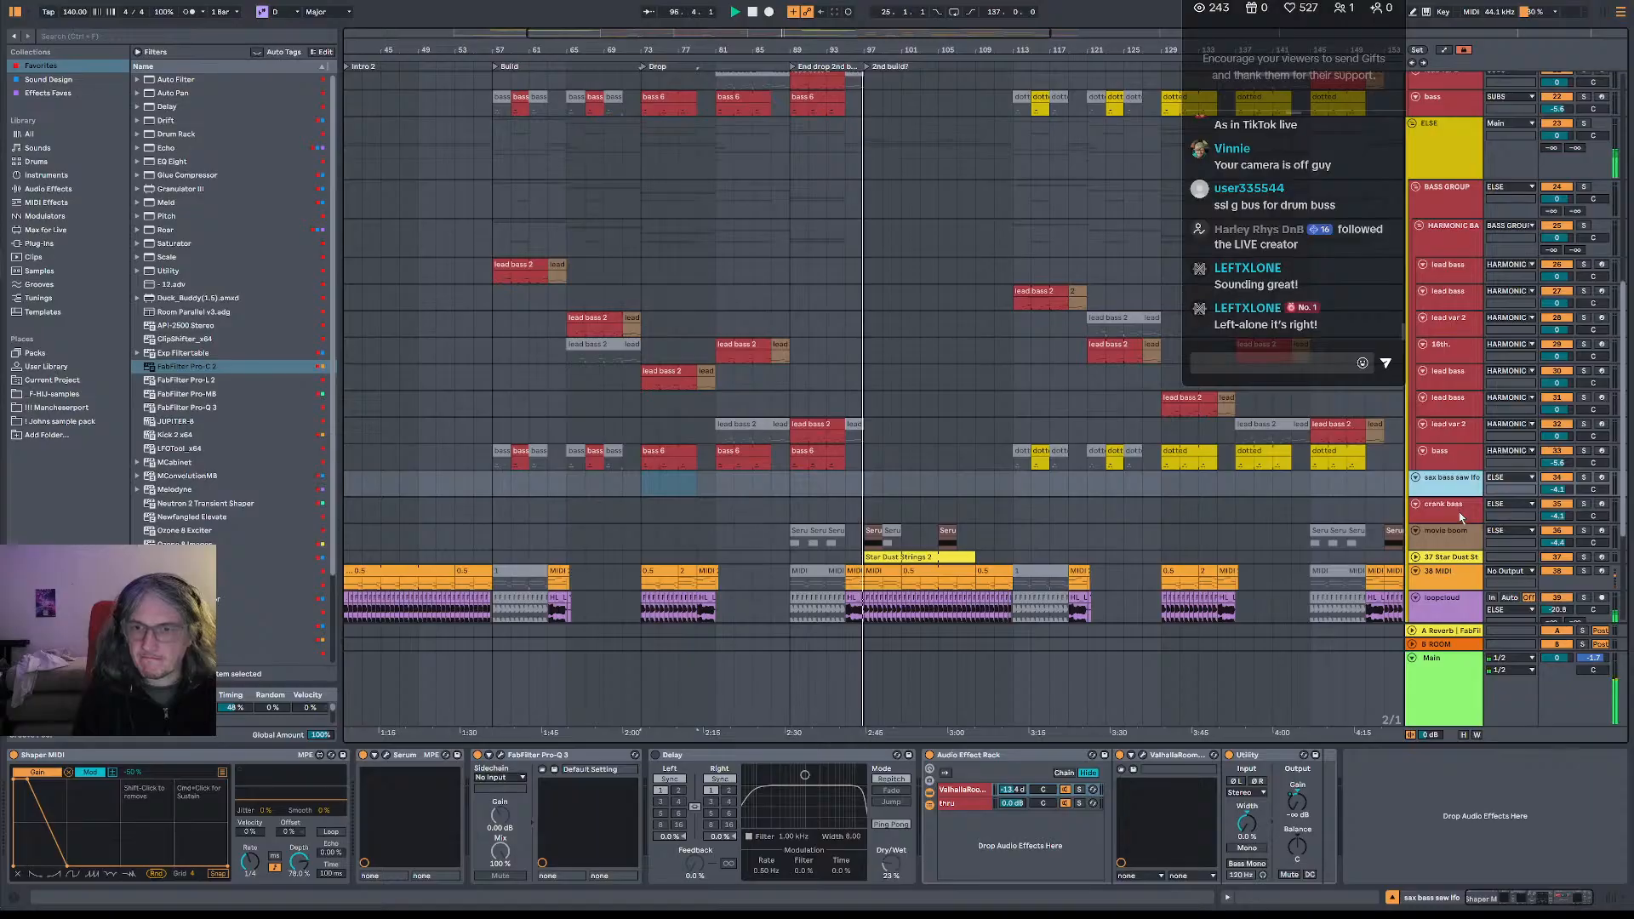
{"action": "left_click", "coordinate": [1464, 518]}
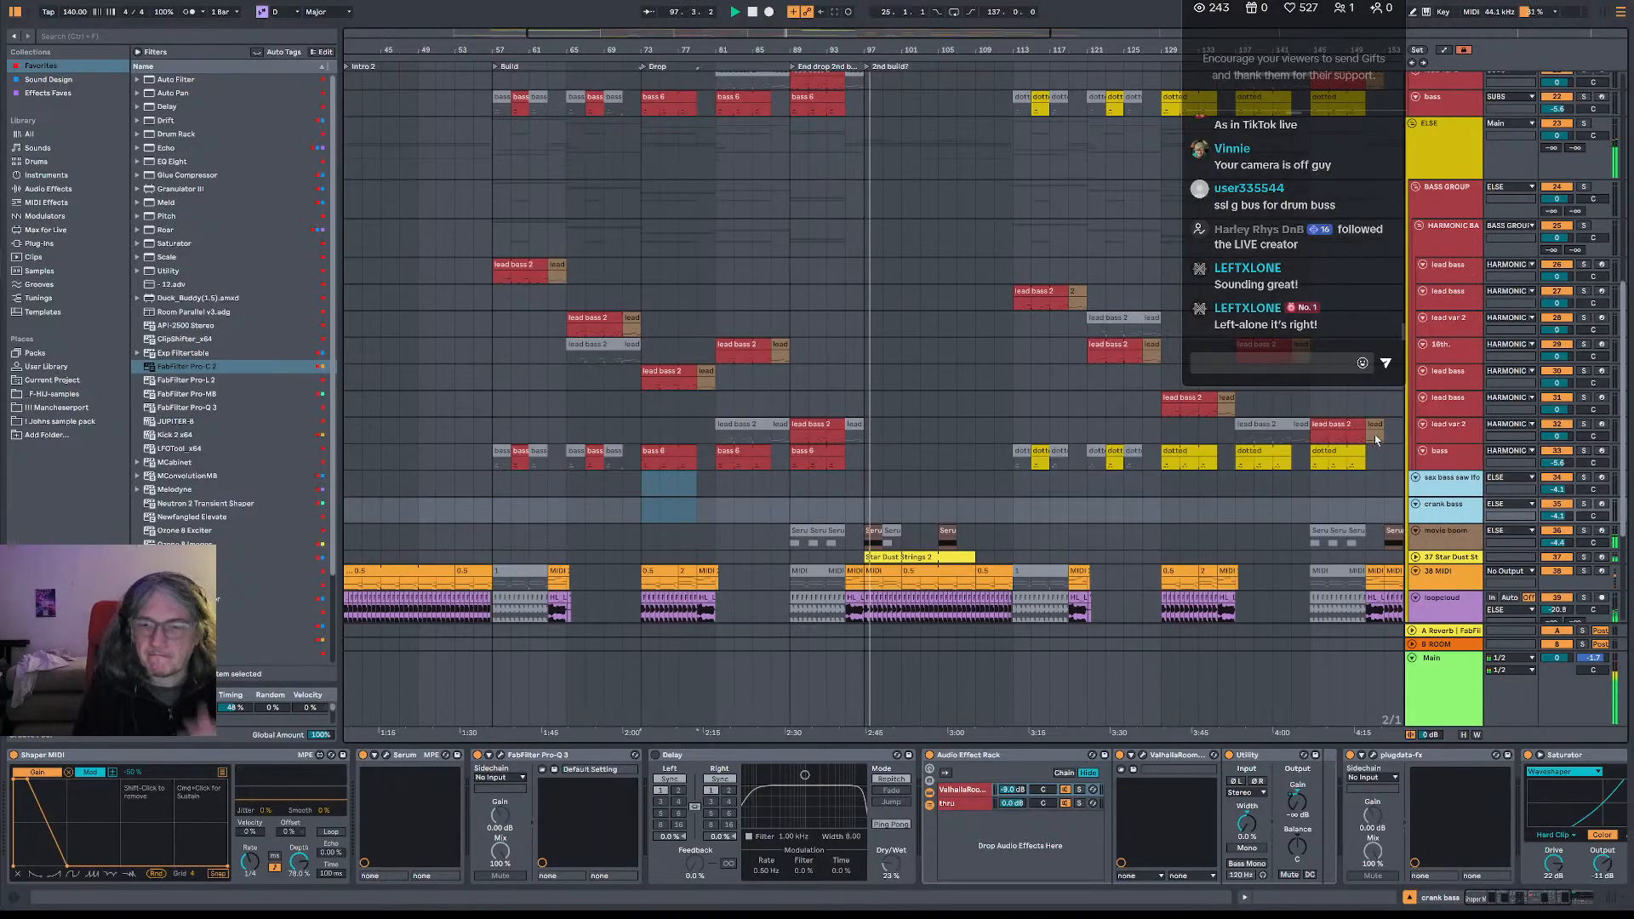
{"action": "key", "text": "Delete"}
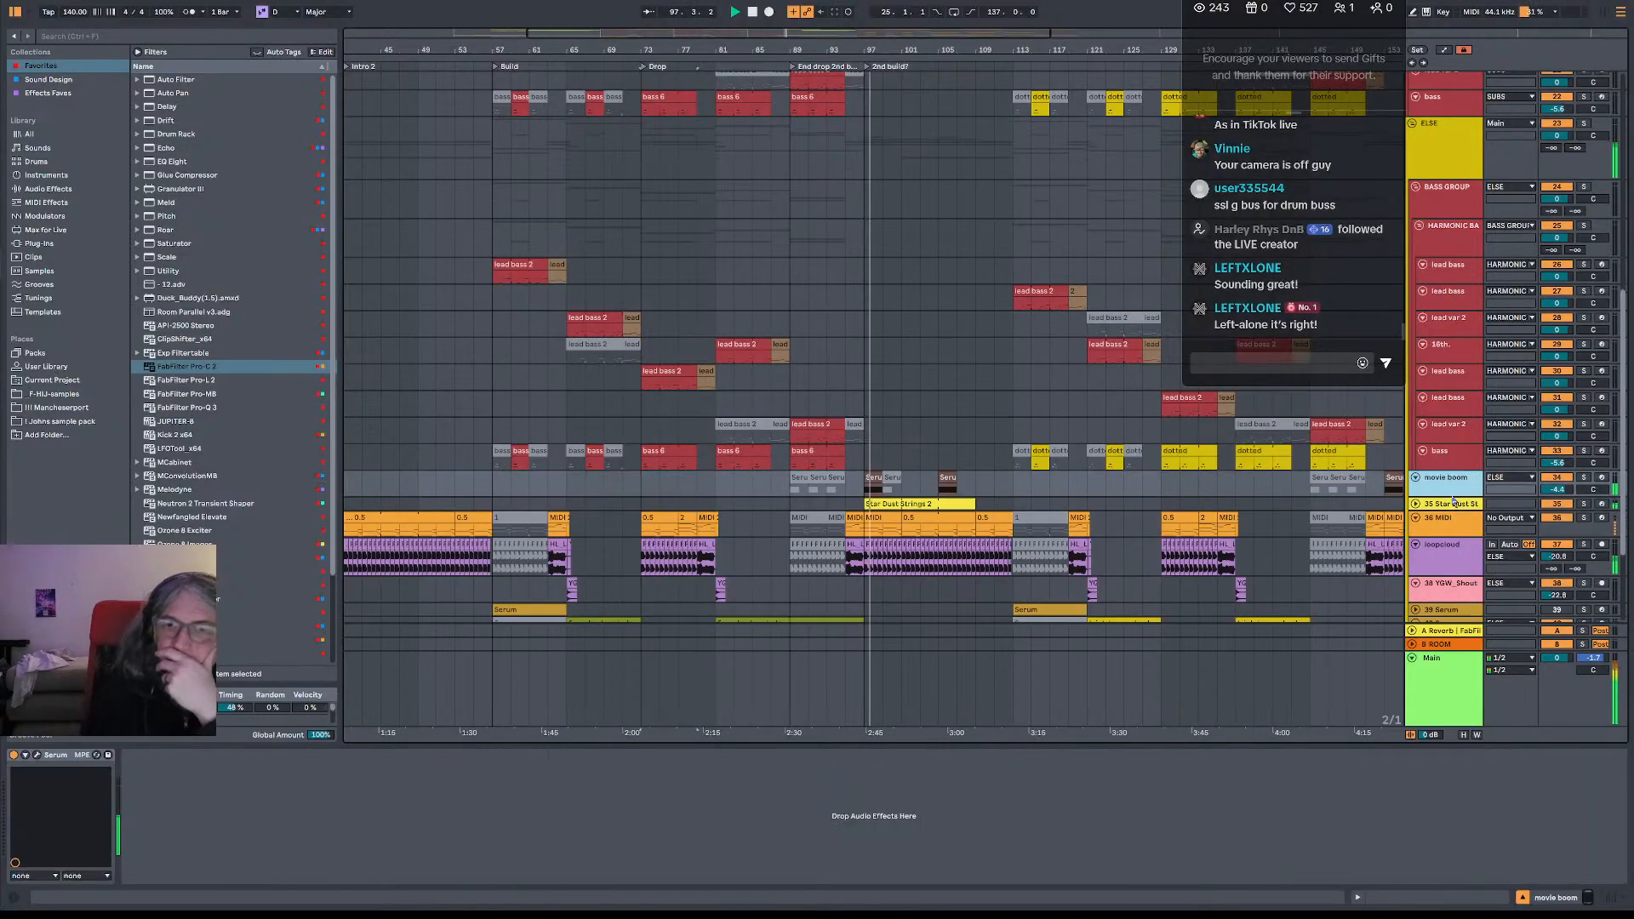
- Review the remaining tracks for leftover material while the arrangement plays through the second build and following drop
{"action": "scroll", "coordinate": [1456, 493], "scroll_direction": "down", "scroll_amount": 5}
{"action": "scroll", "coordinate": [1465, 441], "scroll_direction": "down", "scroll_amount": 1}
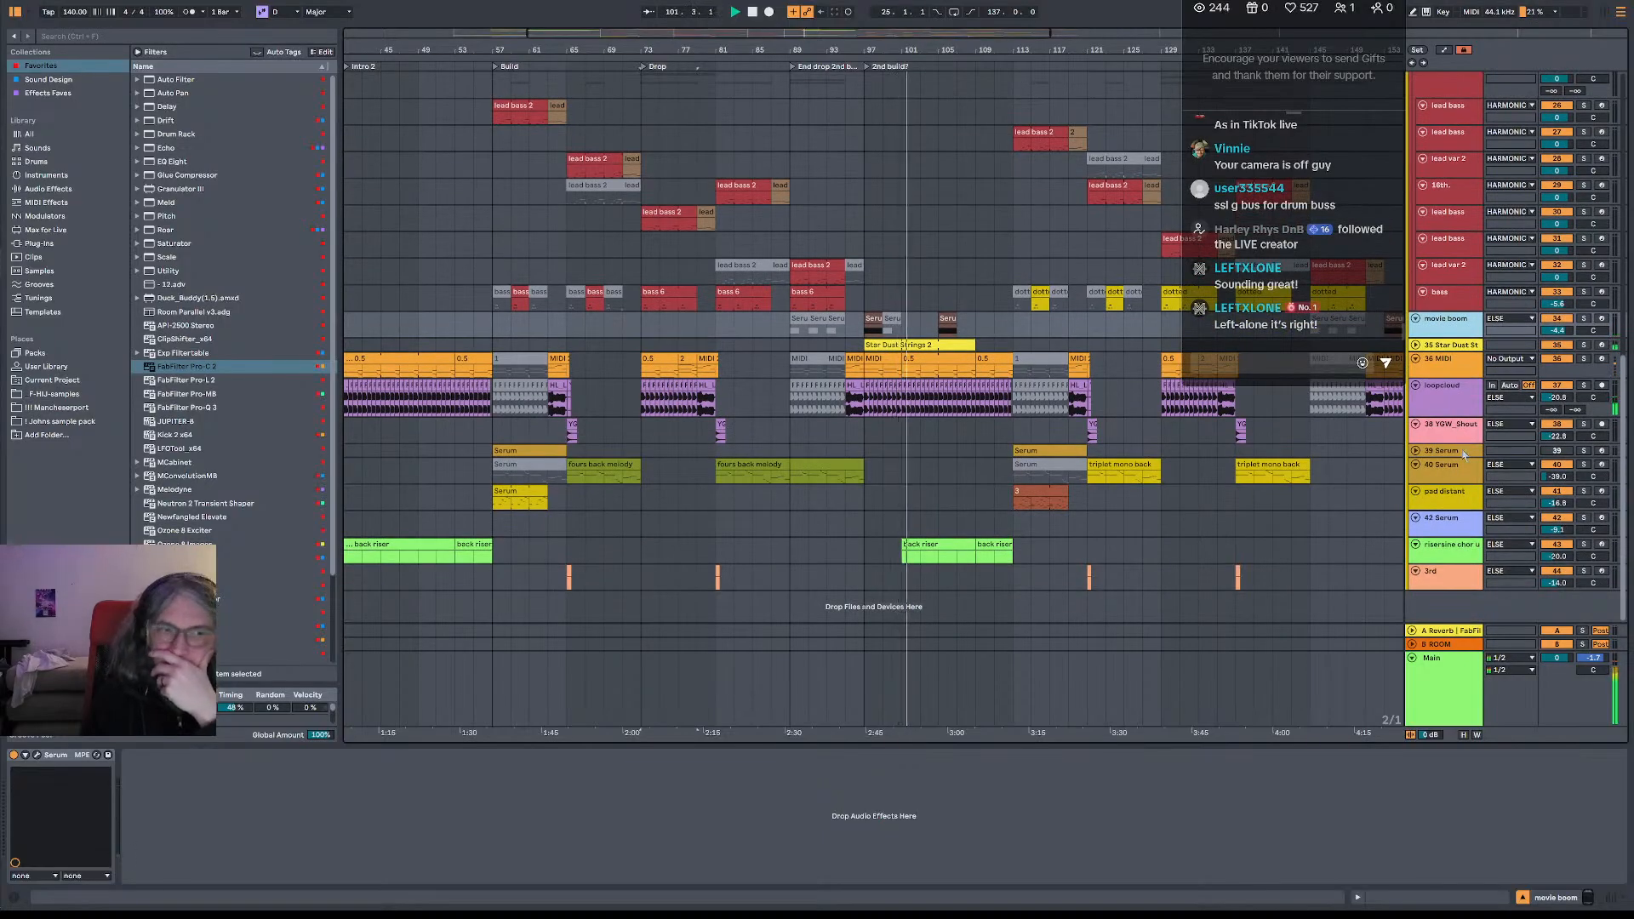
{"action": "left_click", "coordinate": [1464, 453]}
{"action": "scroll", "coordinate": [1464, 447], "scroll_direction": "up", "scroll_amount": 3}
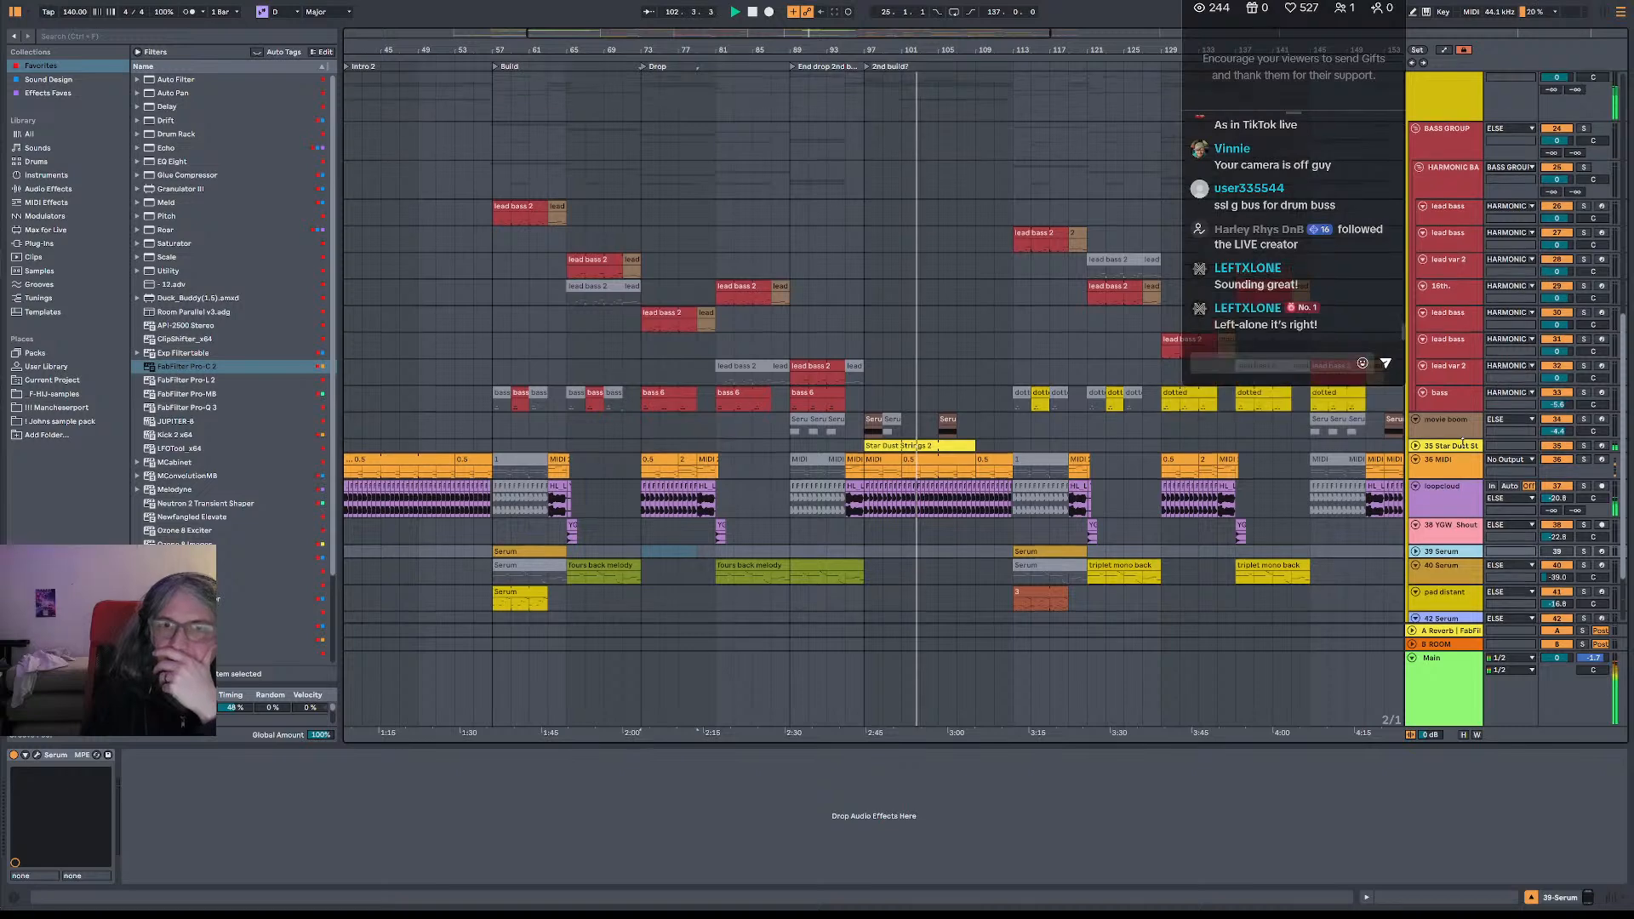
{"action": "scroll", "coordinate": [1463, 443], "scroll_direction": "up", "scroll_amount": 7}
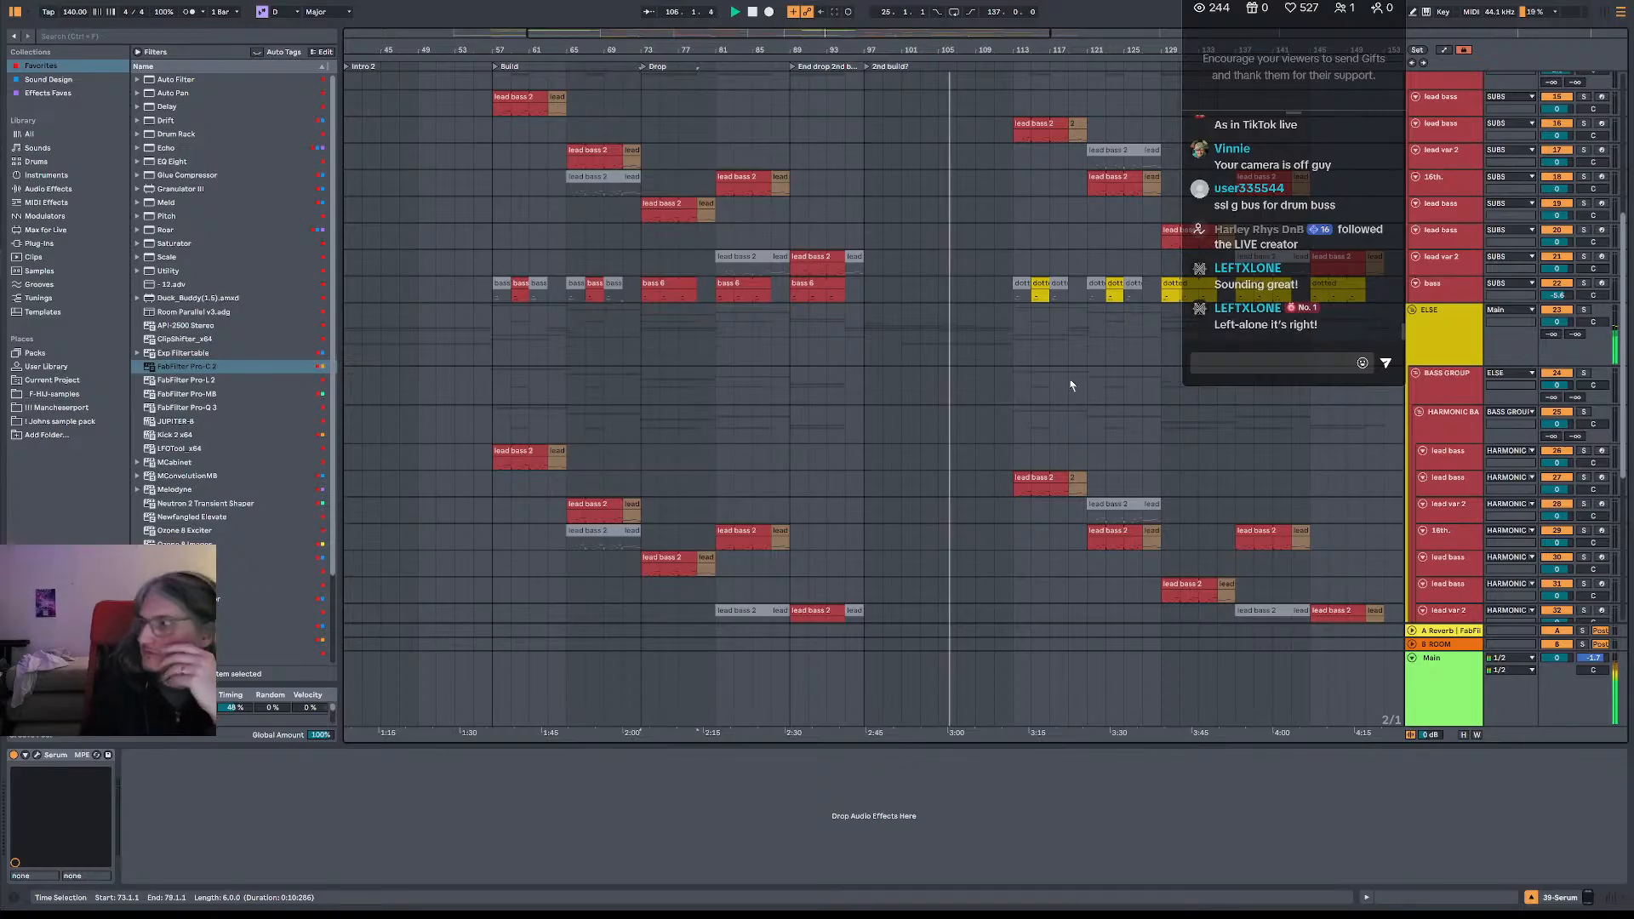
{"action": "scroll", "coordinate": [1021, 425], "scroll_direction": "up", "scroll_amount": 7}
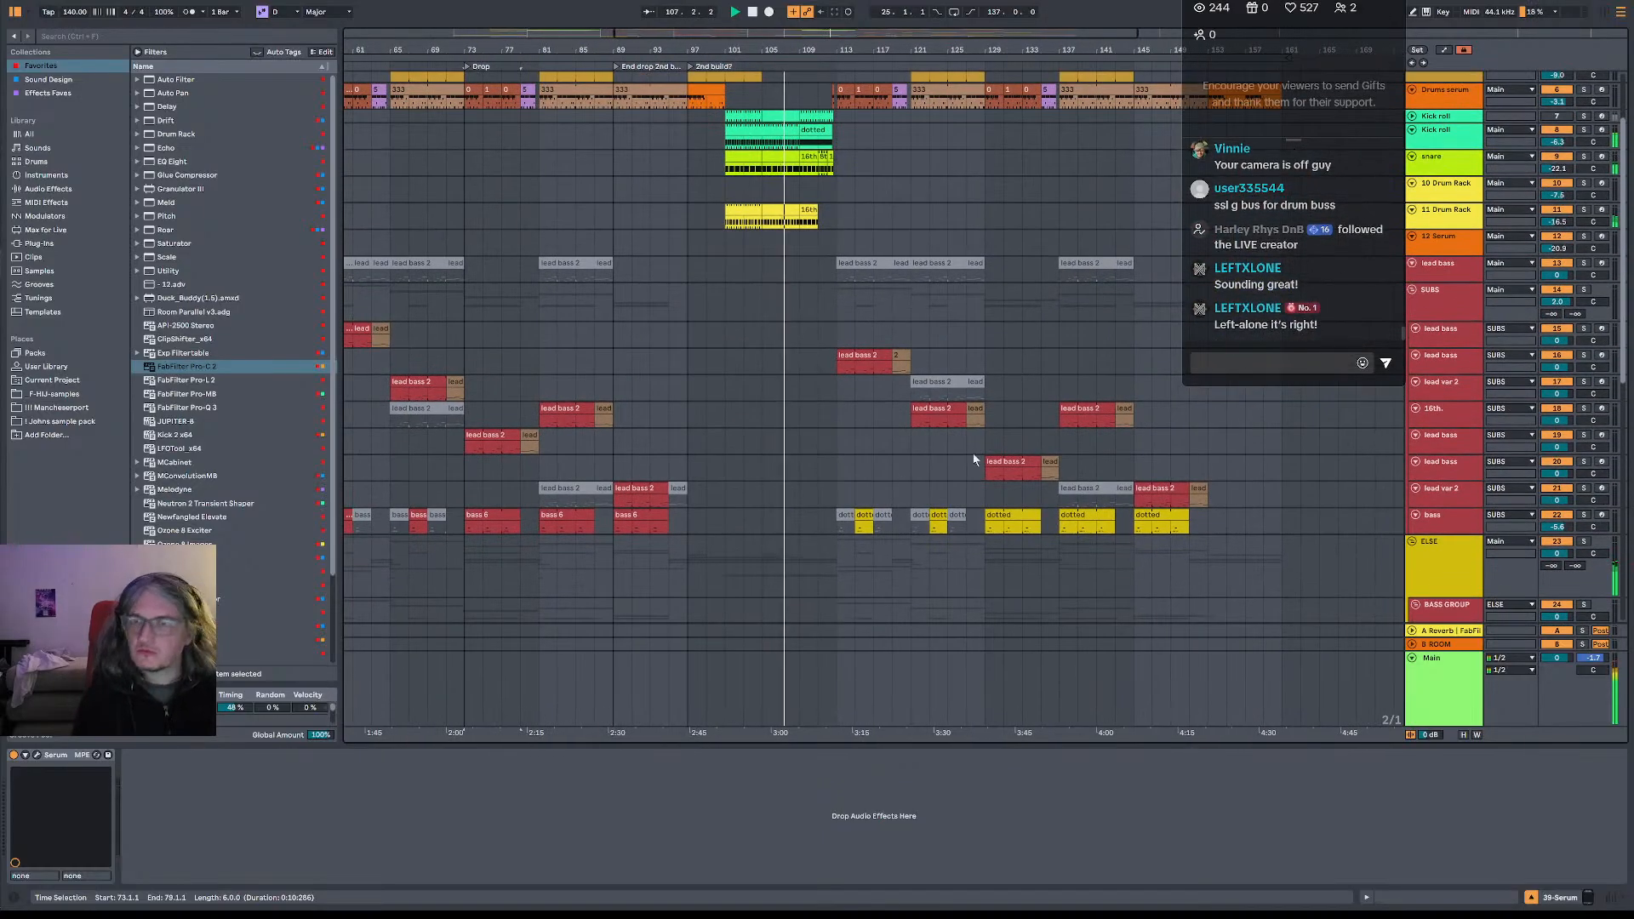
{"action": "scroll", "coordinate": [978, 451], "scroll_direction": "up", "scroll_amount": 3}
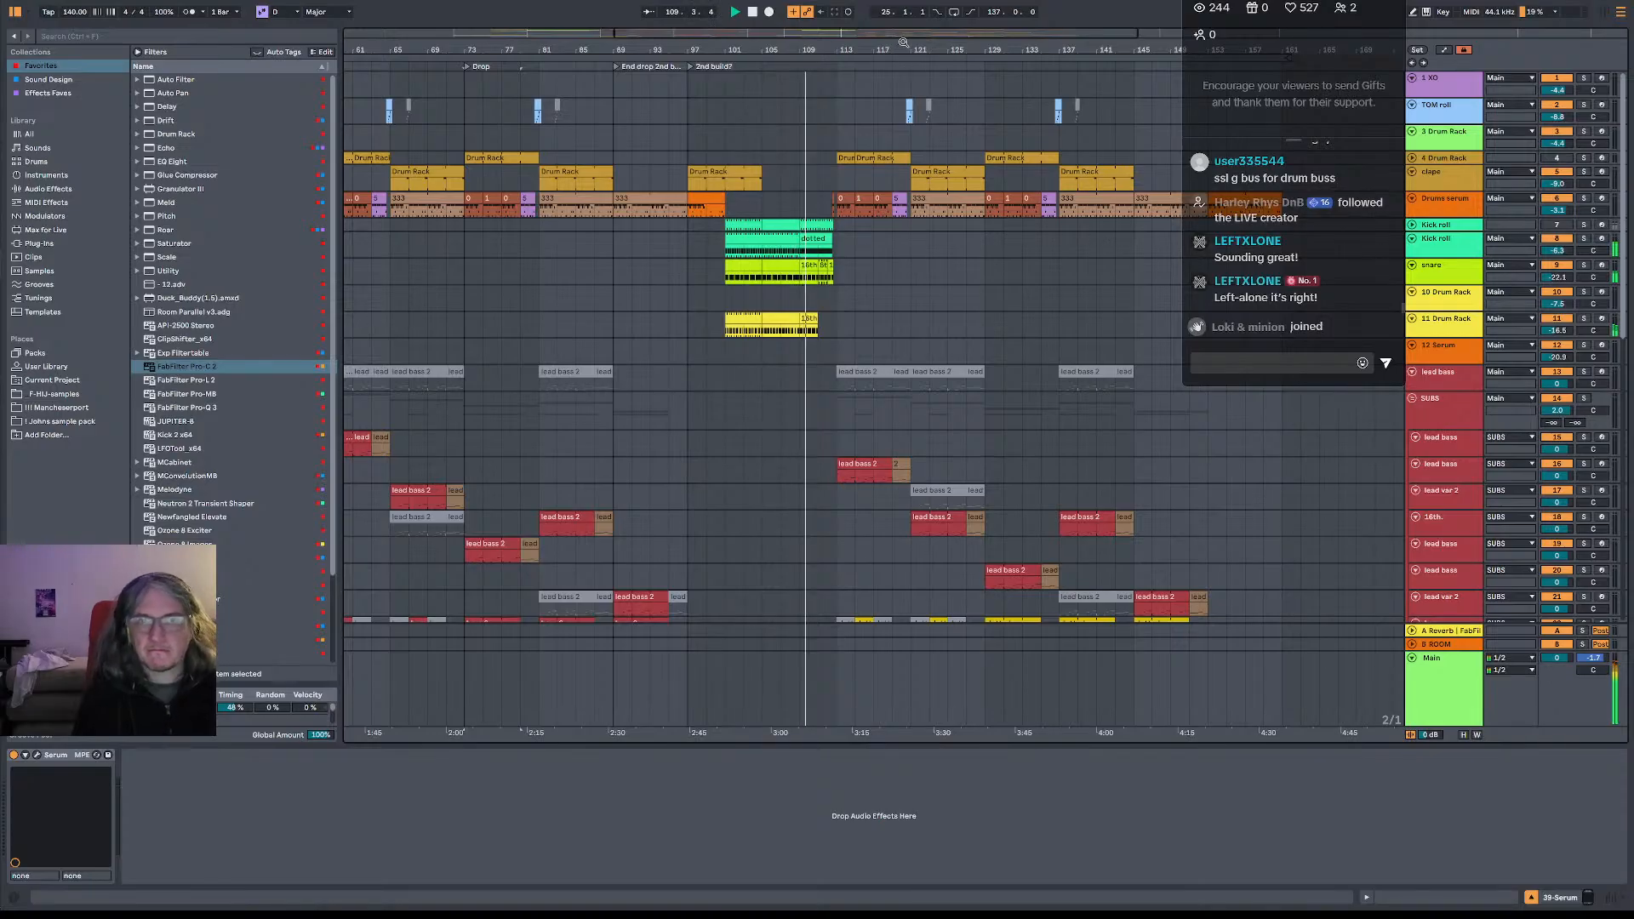
{"action": "left_click_drag", "start_coordinate": [904, 43], "coordinate": [905, 37]}
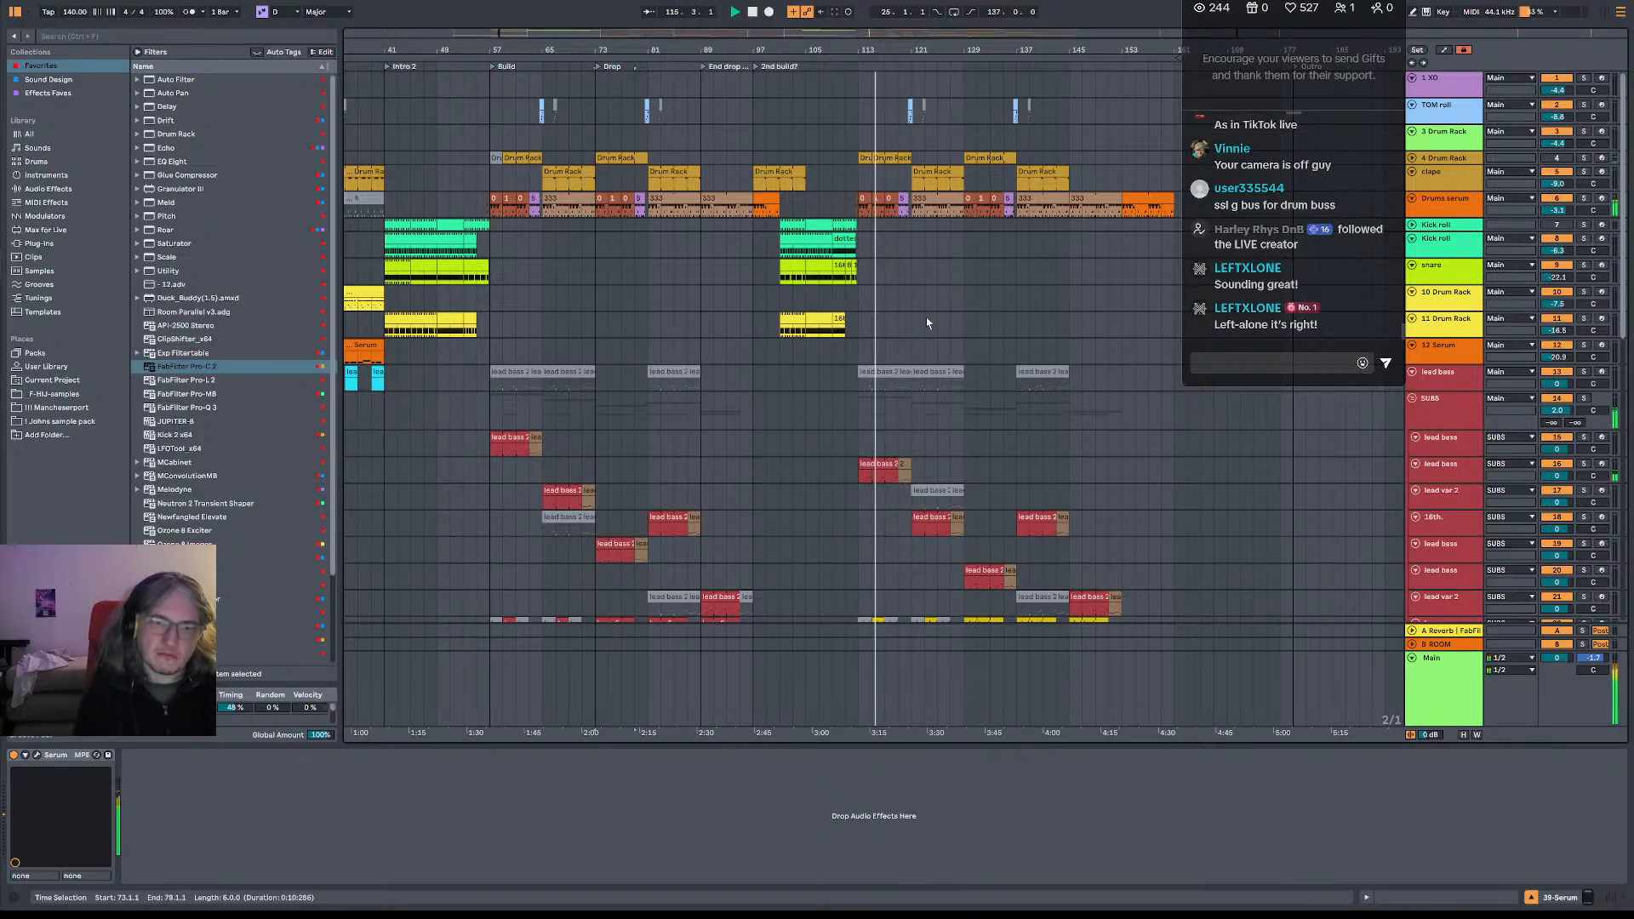
{"action": "scroll", "coordinate": [928, 324], "scroll_direction": "down", "scroll_amount": 5}
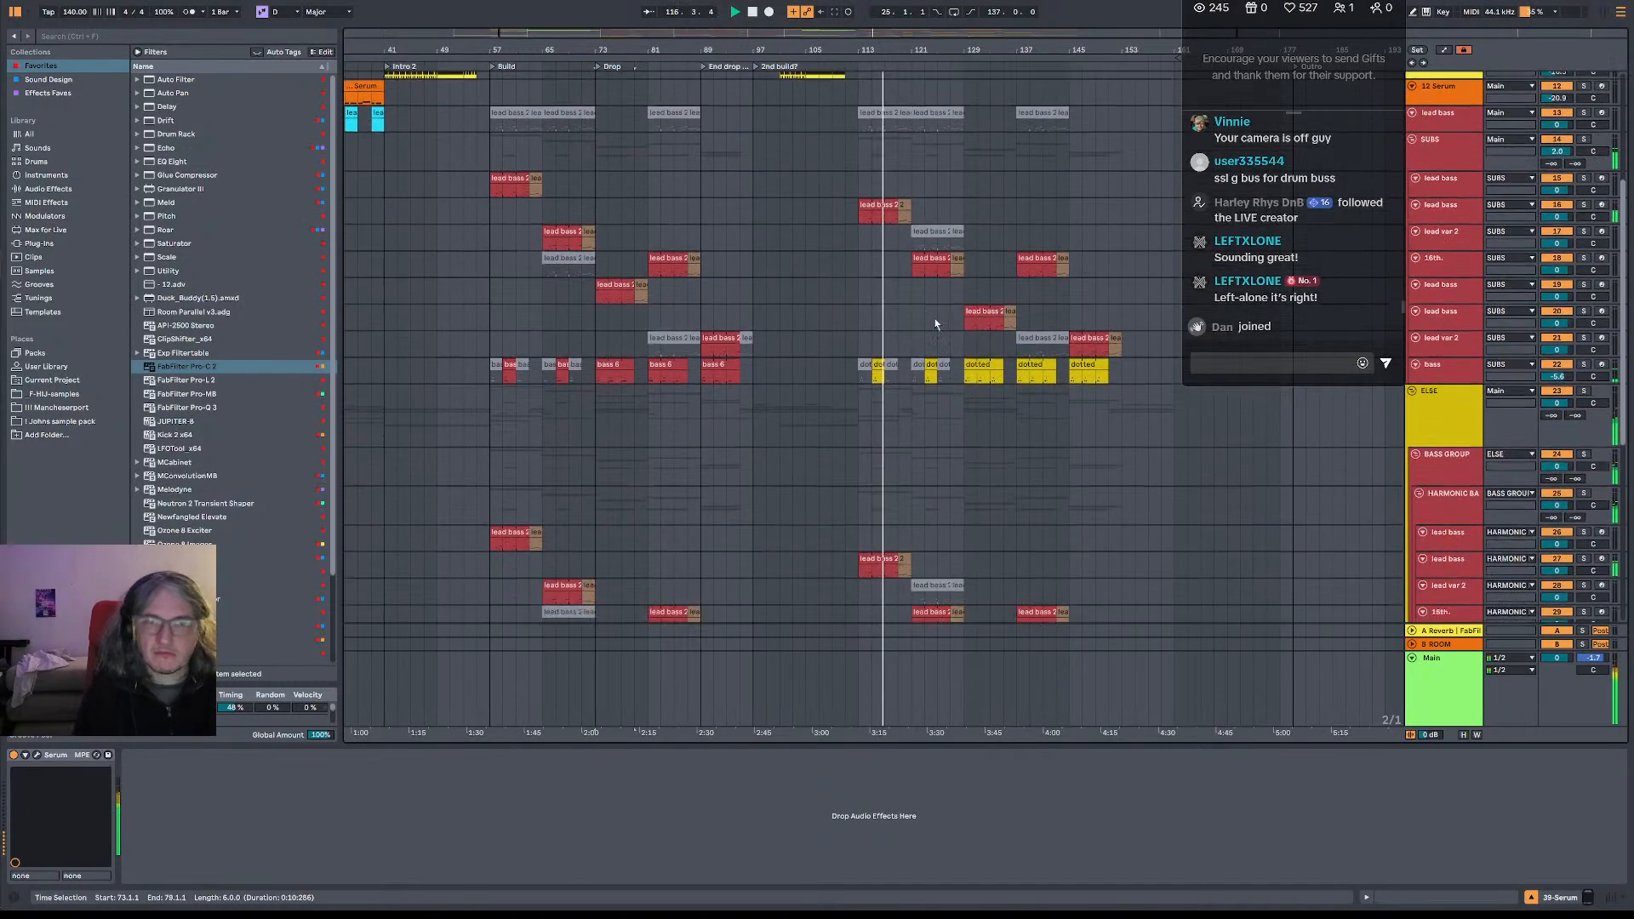
{"action": "scroll", "coordinate": [936, 323], "scroll_direction": "down", "scroll_amount": 8}
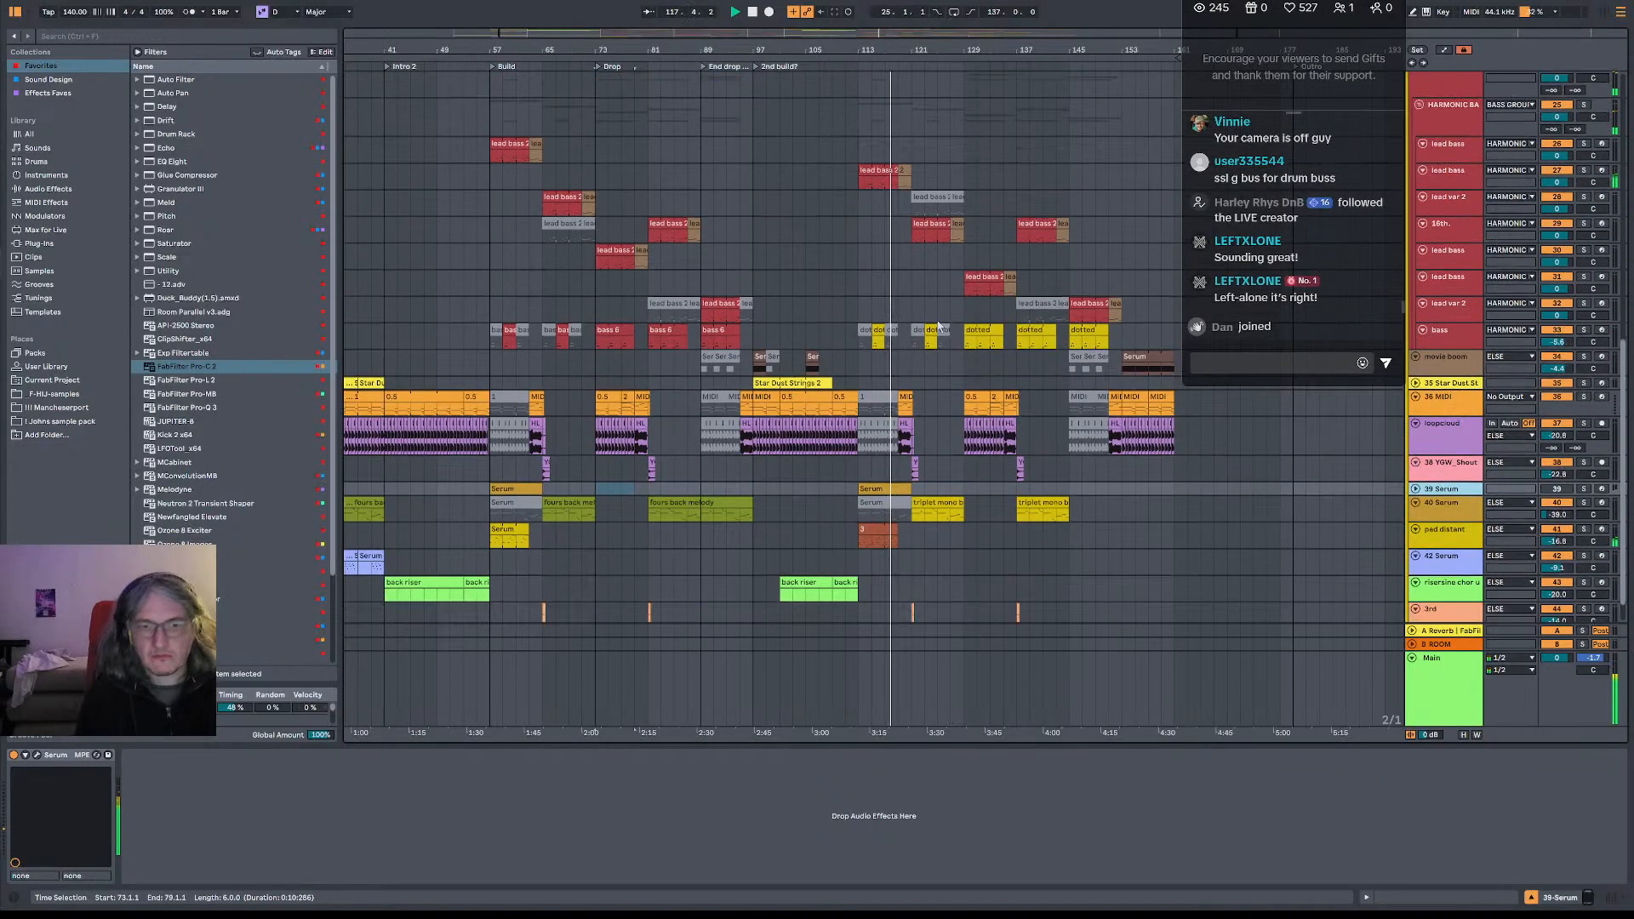
{"action": "scroll", "coordinate": [938, 326], "scroll_direction": "down", "scroll_amount": 2}
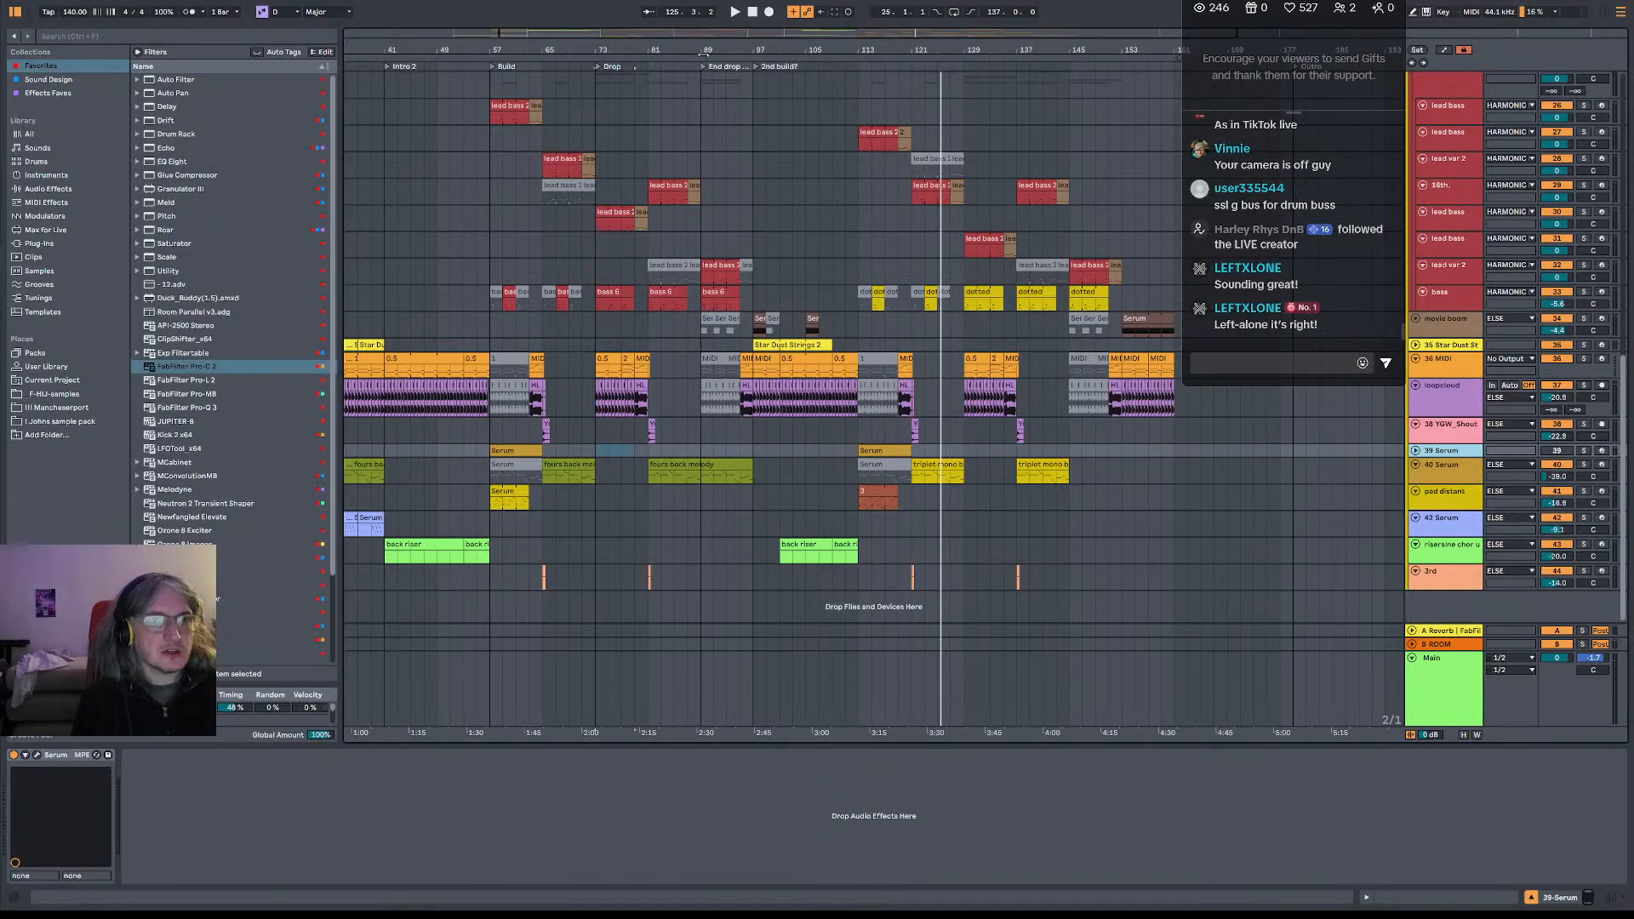
- Save the Live Set under its existing file name, replacing the earlier version
{"action": "key", "text": "ctrl+a"}
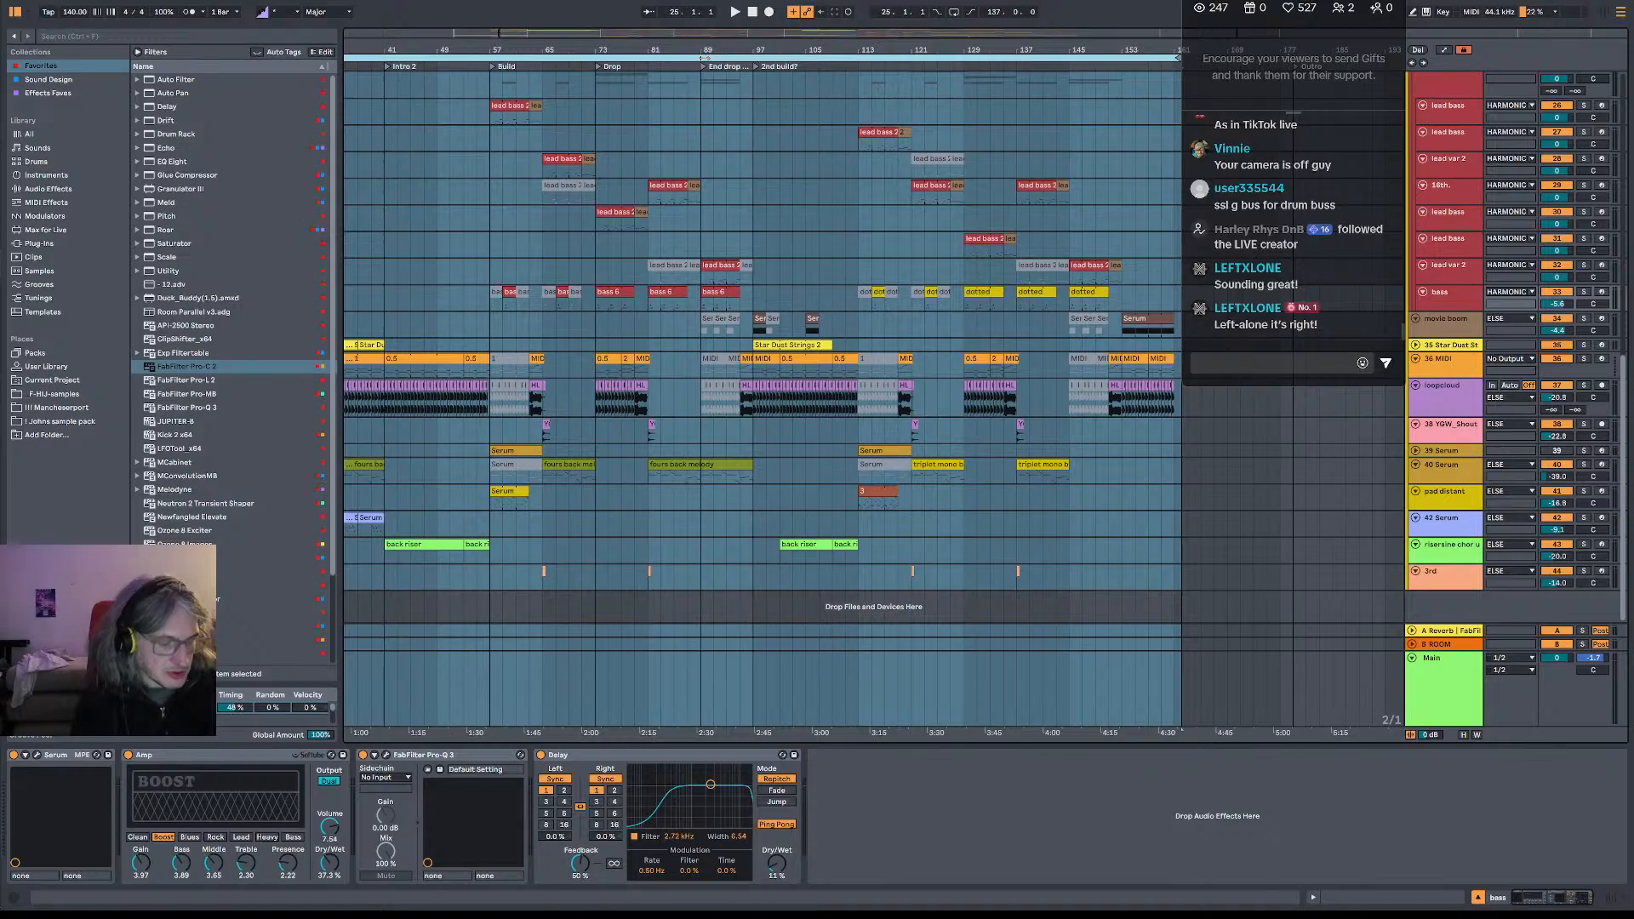
{"action": "key", "text": "ctrl+shift+s"}
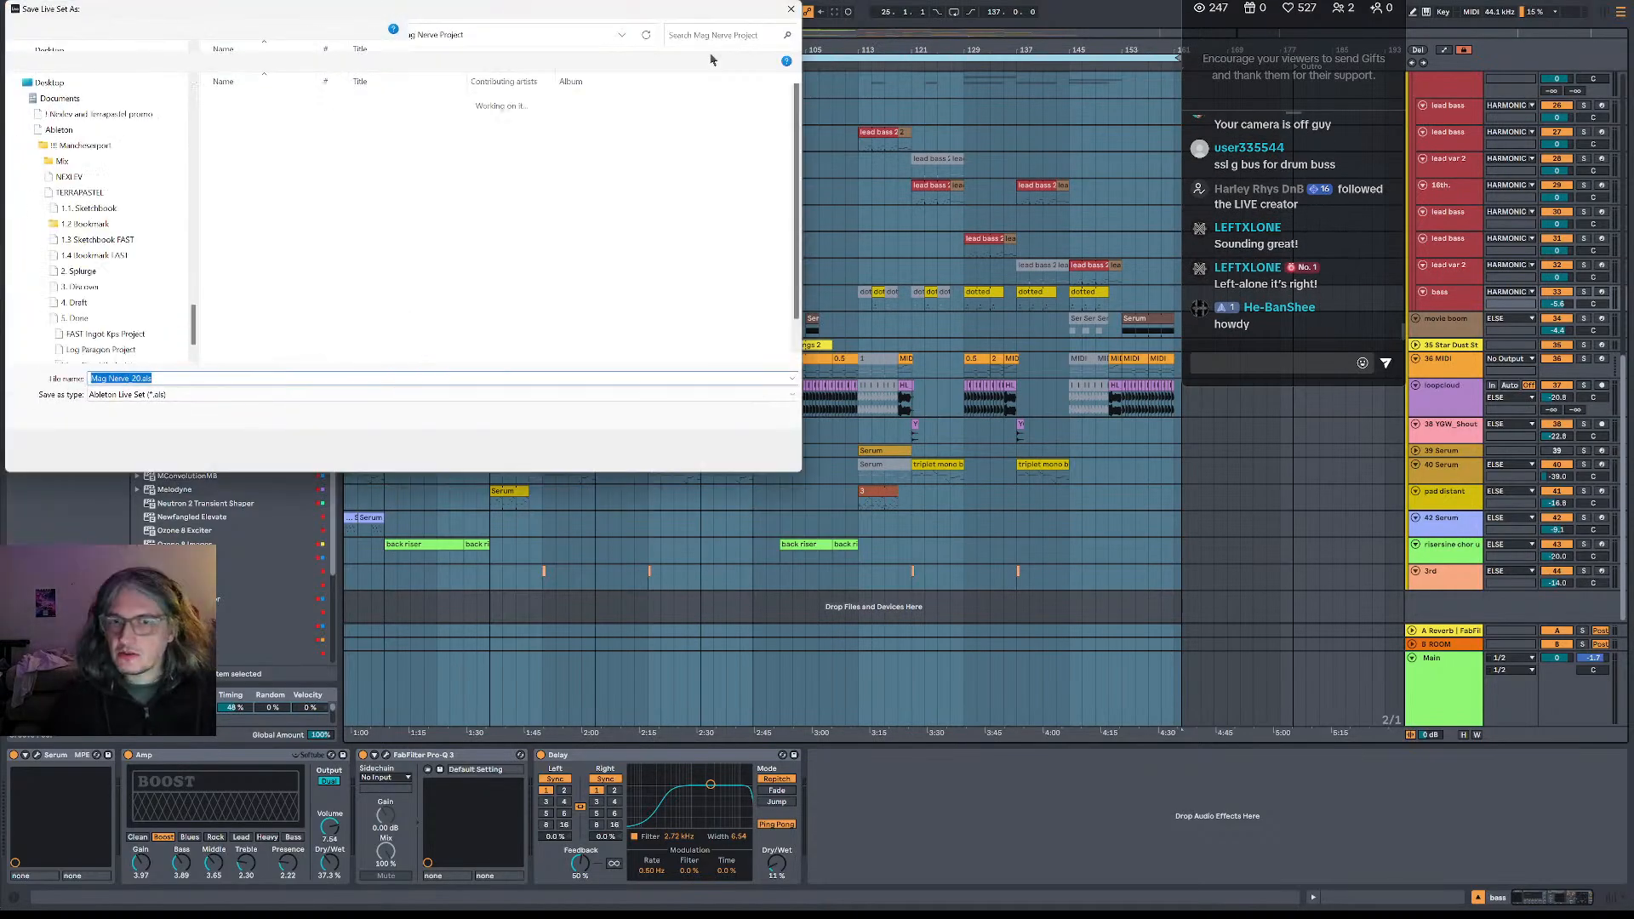
{"action": "key", "text": "Return"}
{"action": "key", "text": "y"}
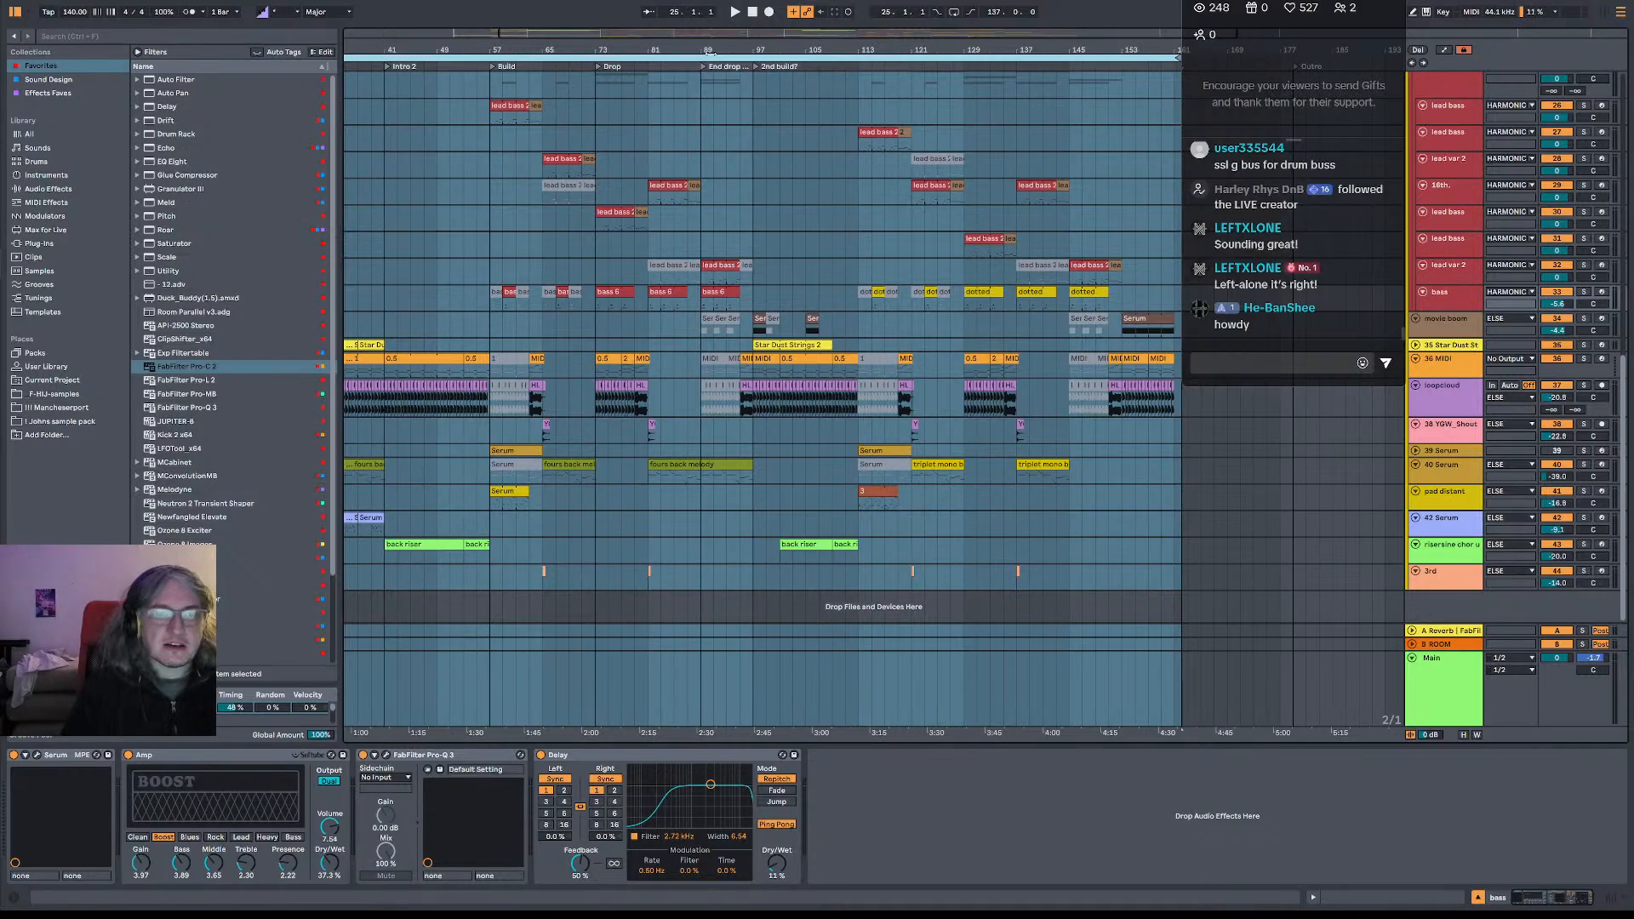
- Play from the start of the first build at bar 57 and look over the arrangement from the intro through the drops
{"action": "scroll", "coordinate": [491, 264], "scroll_direction": "left", "scroll_amount": 1}
{"action": "scroll", "coordinate": [492, 264], "scroll_direction": "up", "scroll_amount": 1}
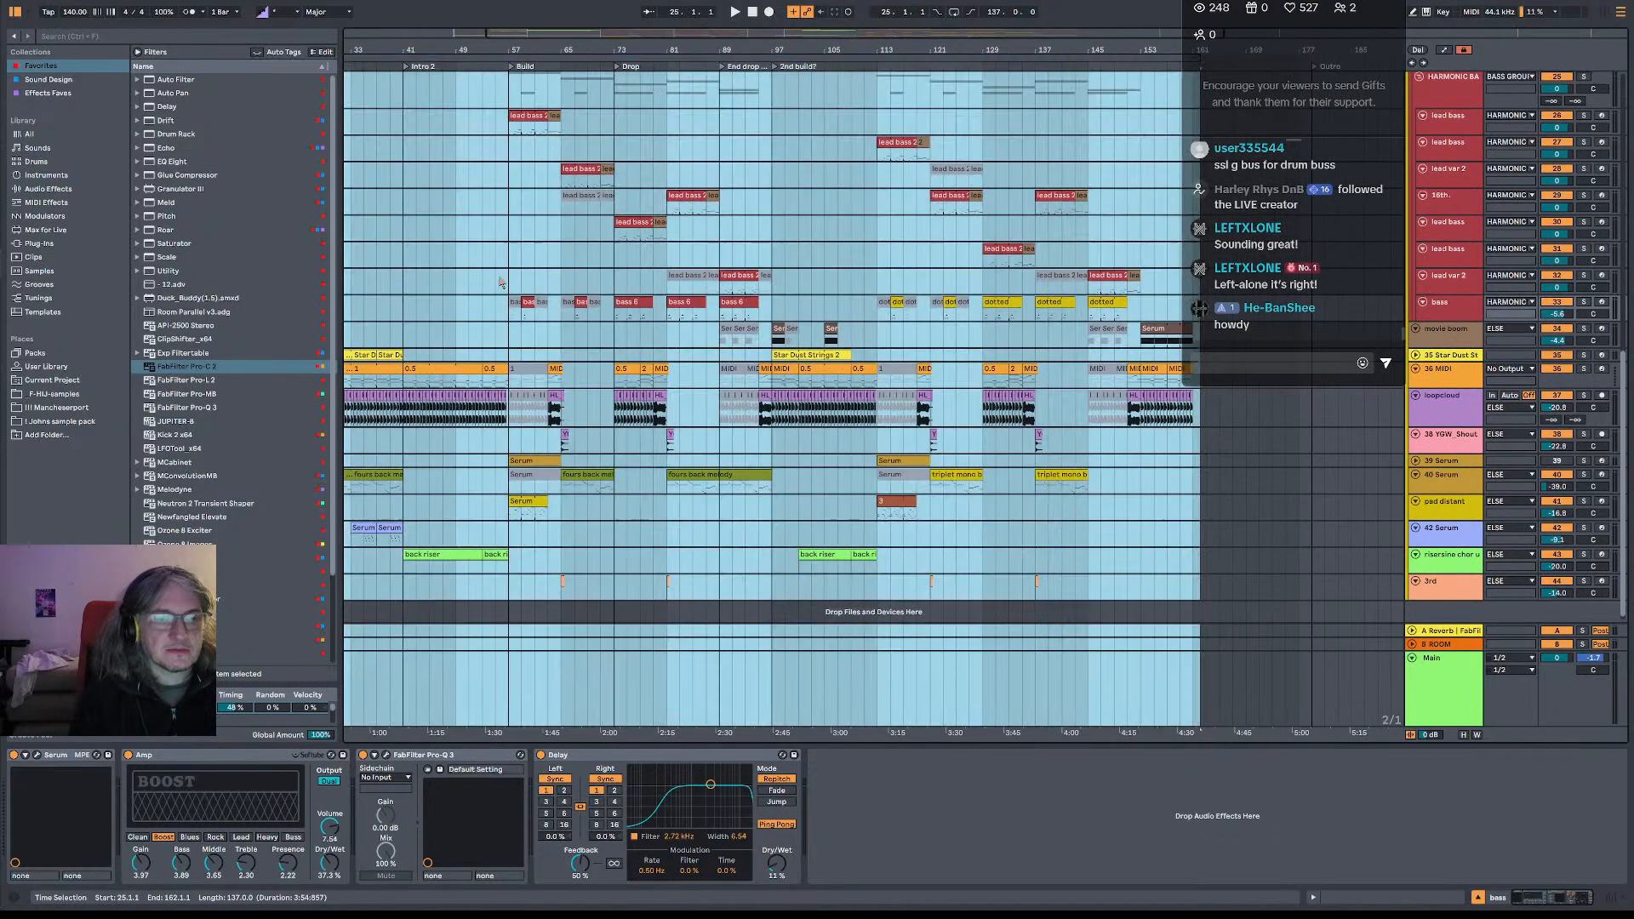
{"action": "left_click", "coordinate": [512, 286]}
{"action": "key", "text": "space"}
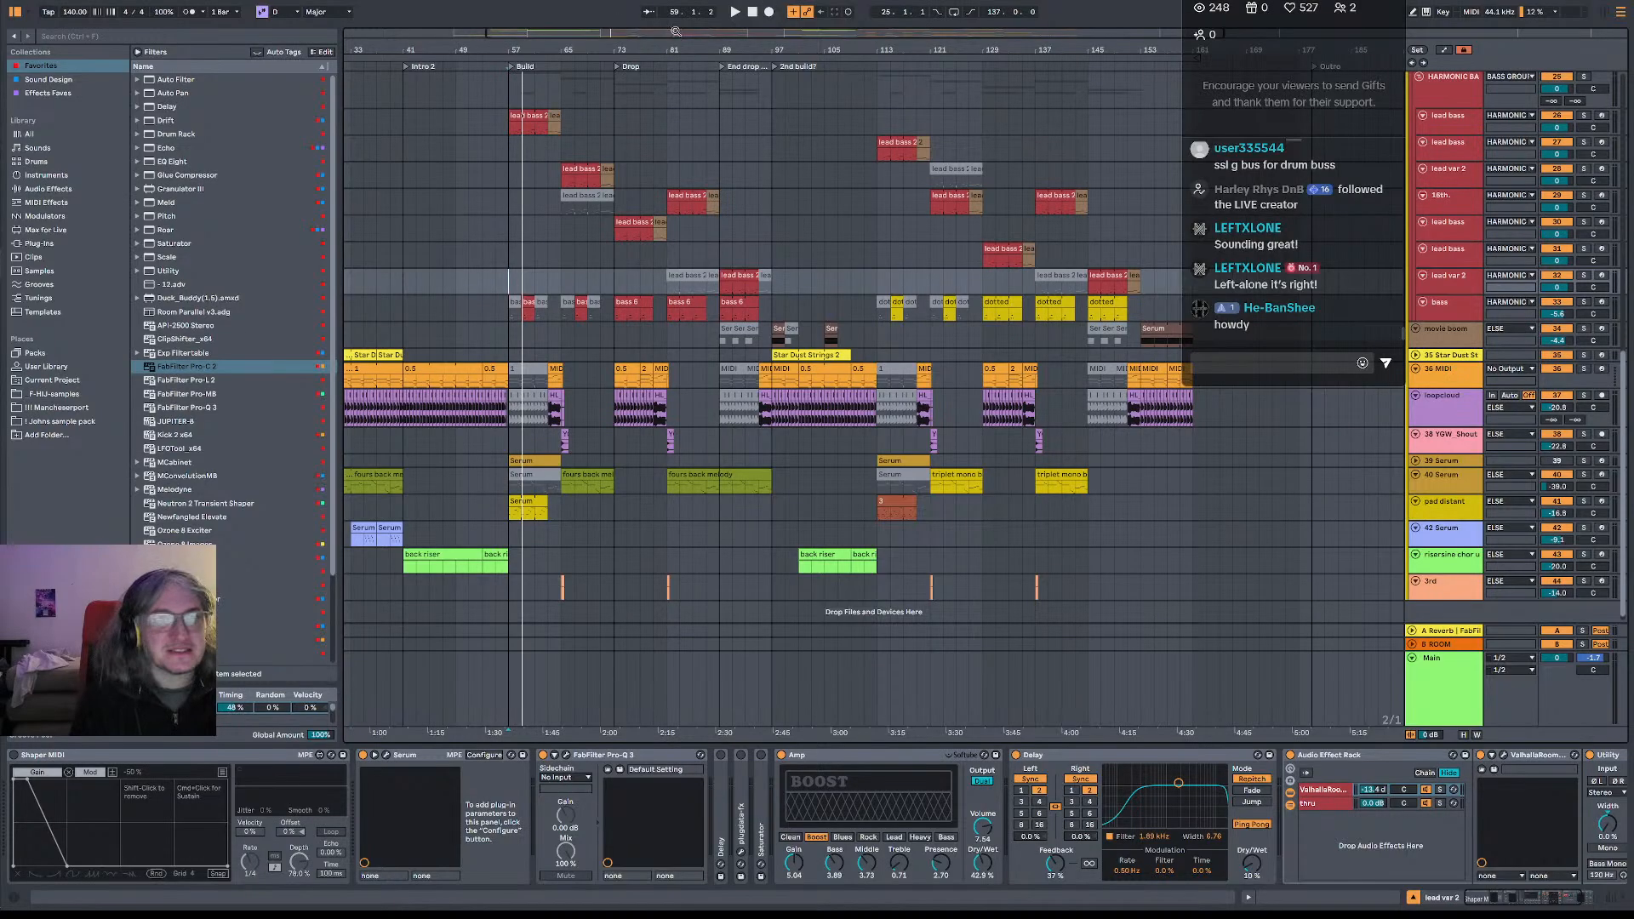
{"action": "left_click_drag", "start_coordinate": [680, 46], "coordinate": [805, 38]}
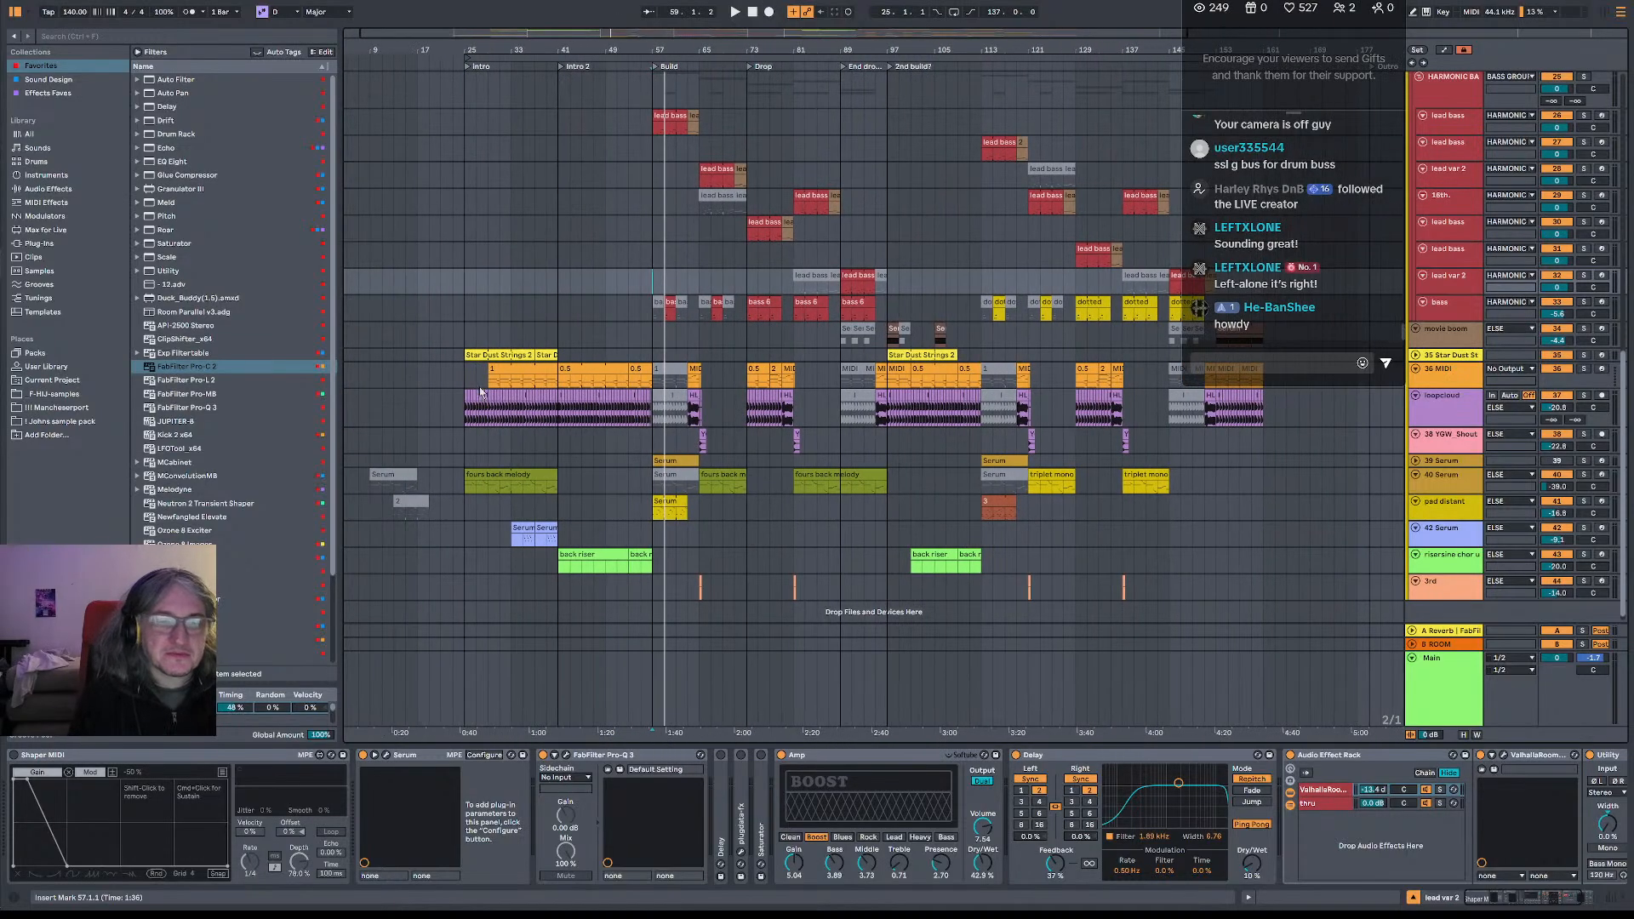
{"action": "left_click", "coordinate": [473, 334]}
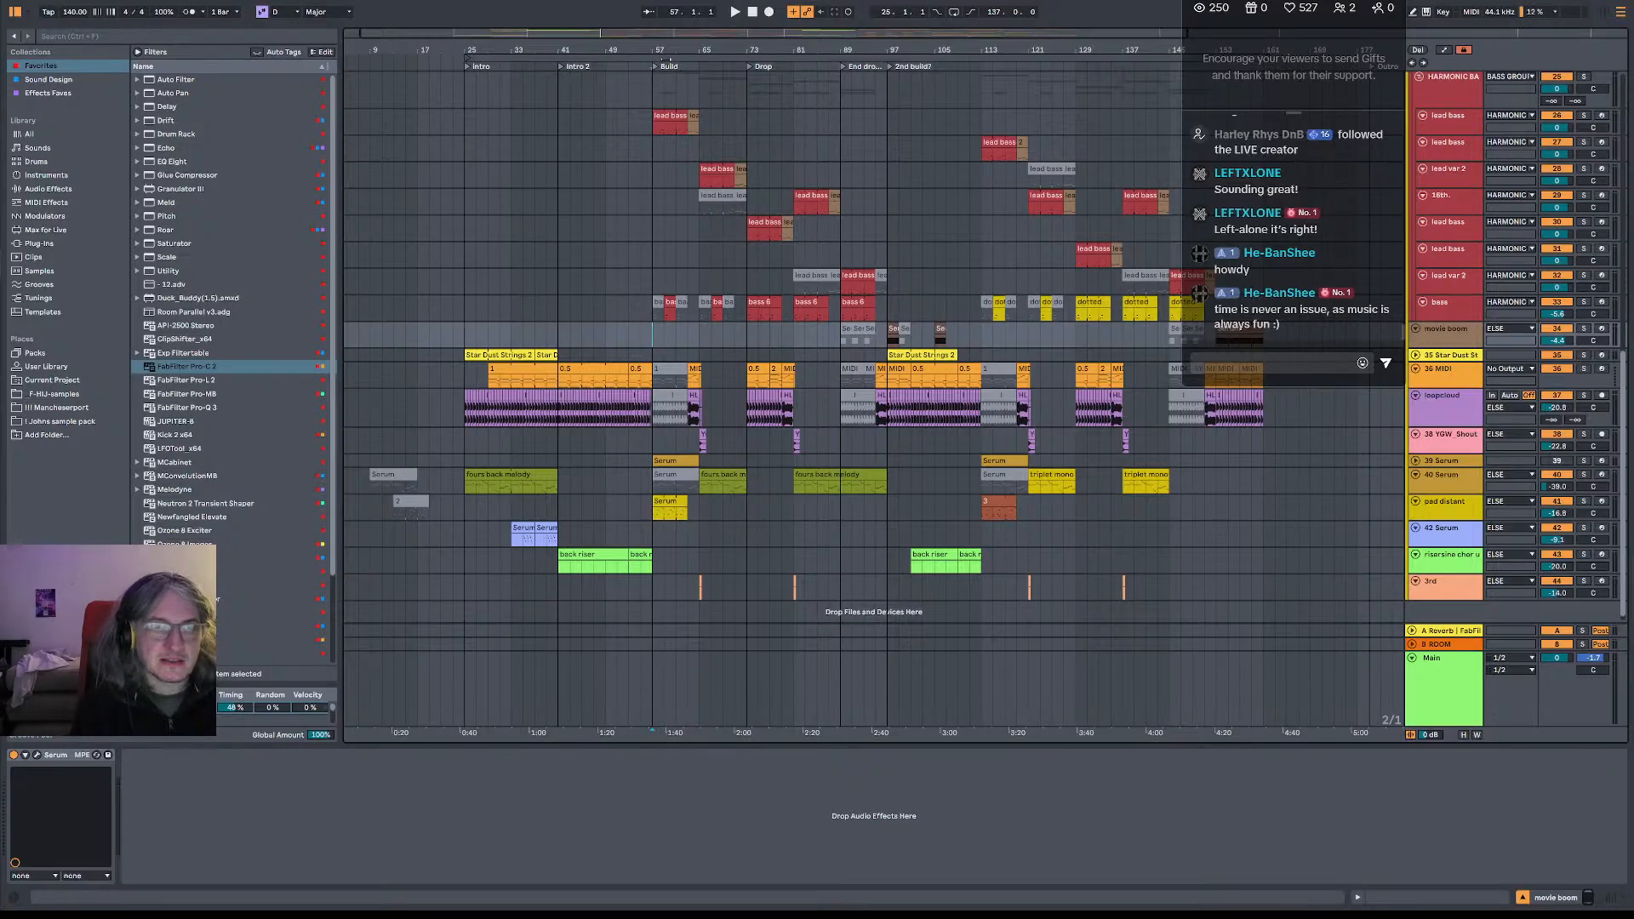
{"action": "left_click_drag", "start_coordinate": [656, 46], "coordinate": [697, 80]}
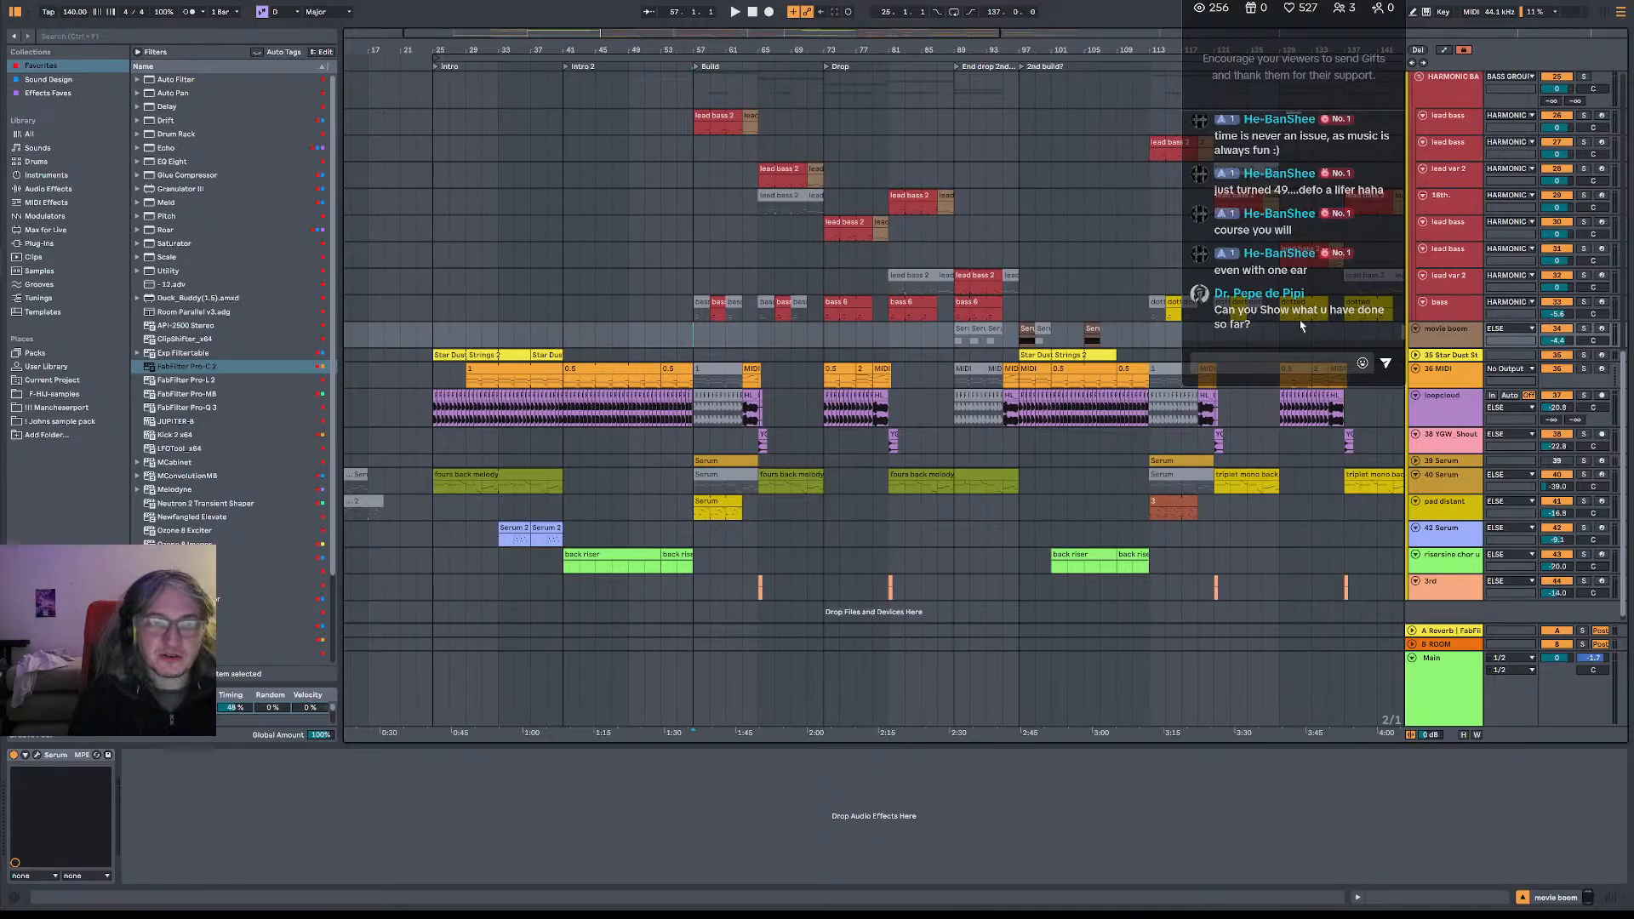
- Play from bar 53 into the first build while looking over the drum, SUBS, HARMONIC BASS and ELSE tracks
{"action": "left_click", "coordinate": [661, 346]}
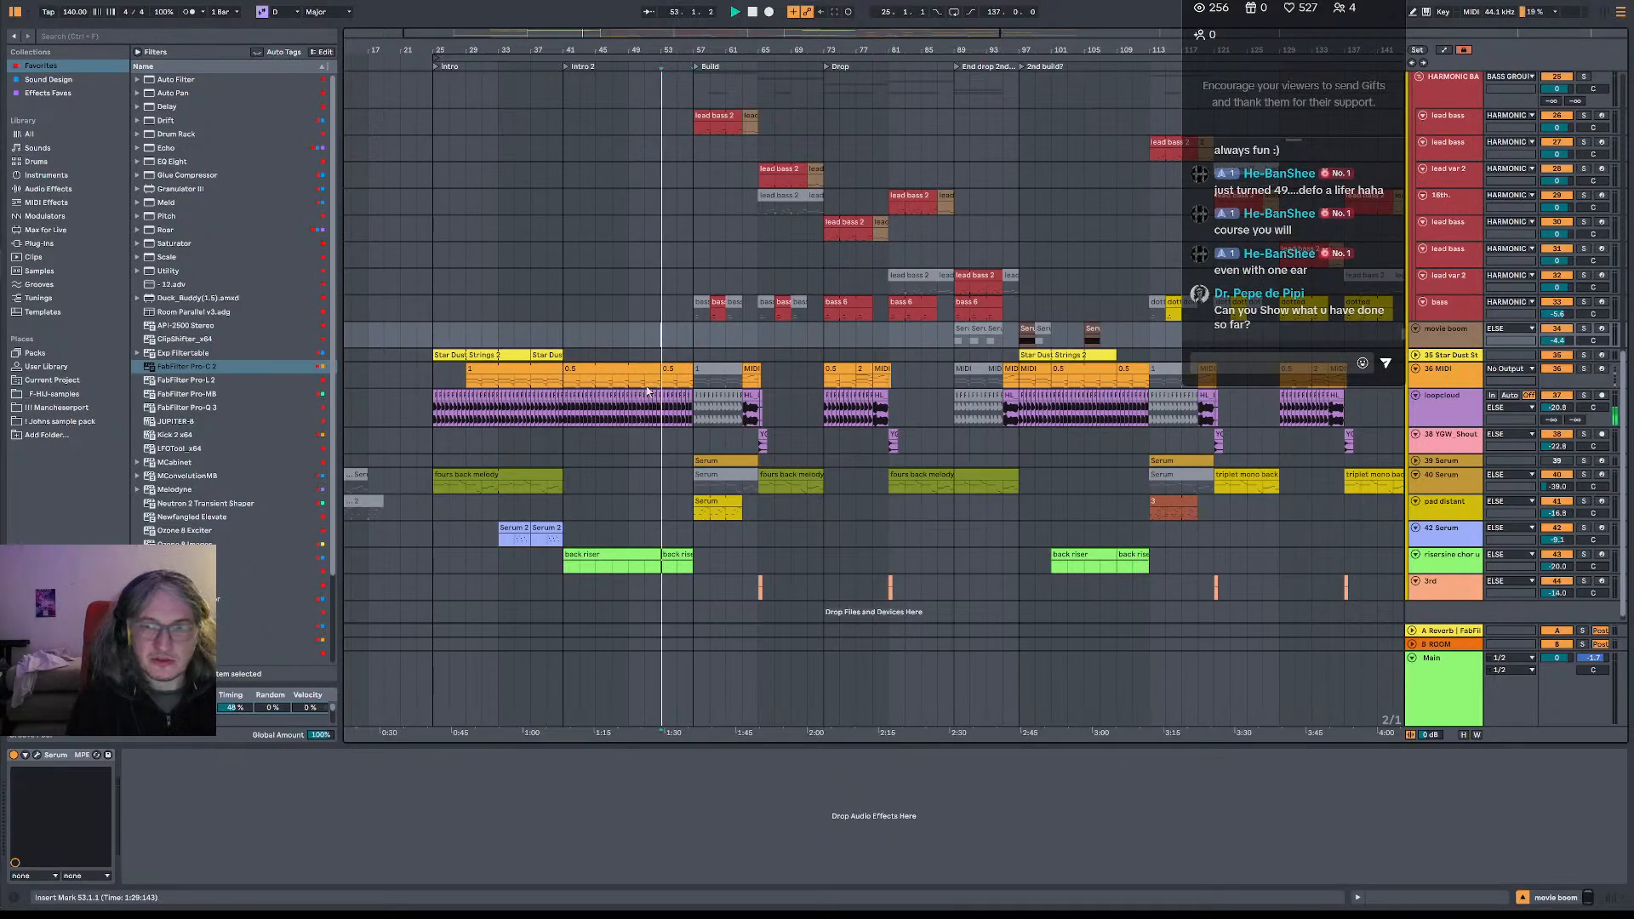
{"action": "key", "text": "space"}
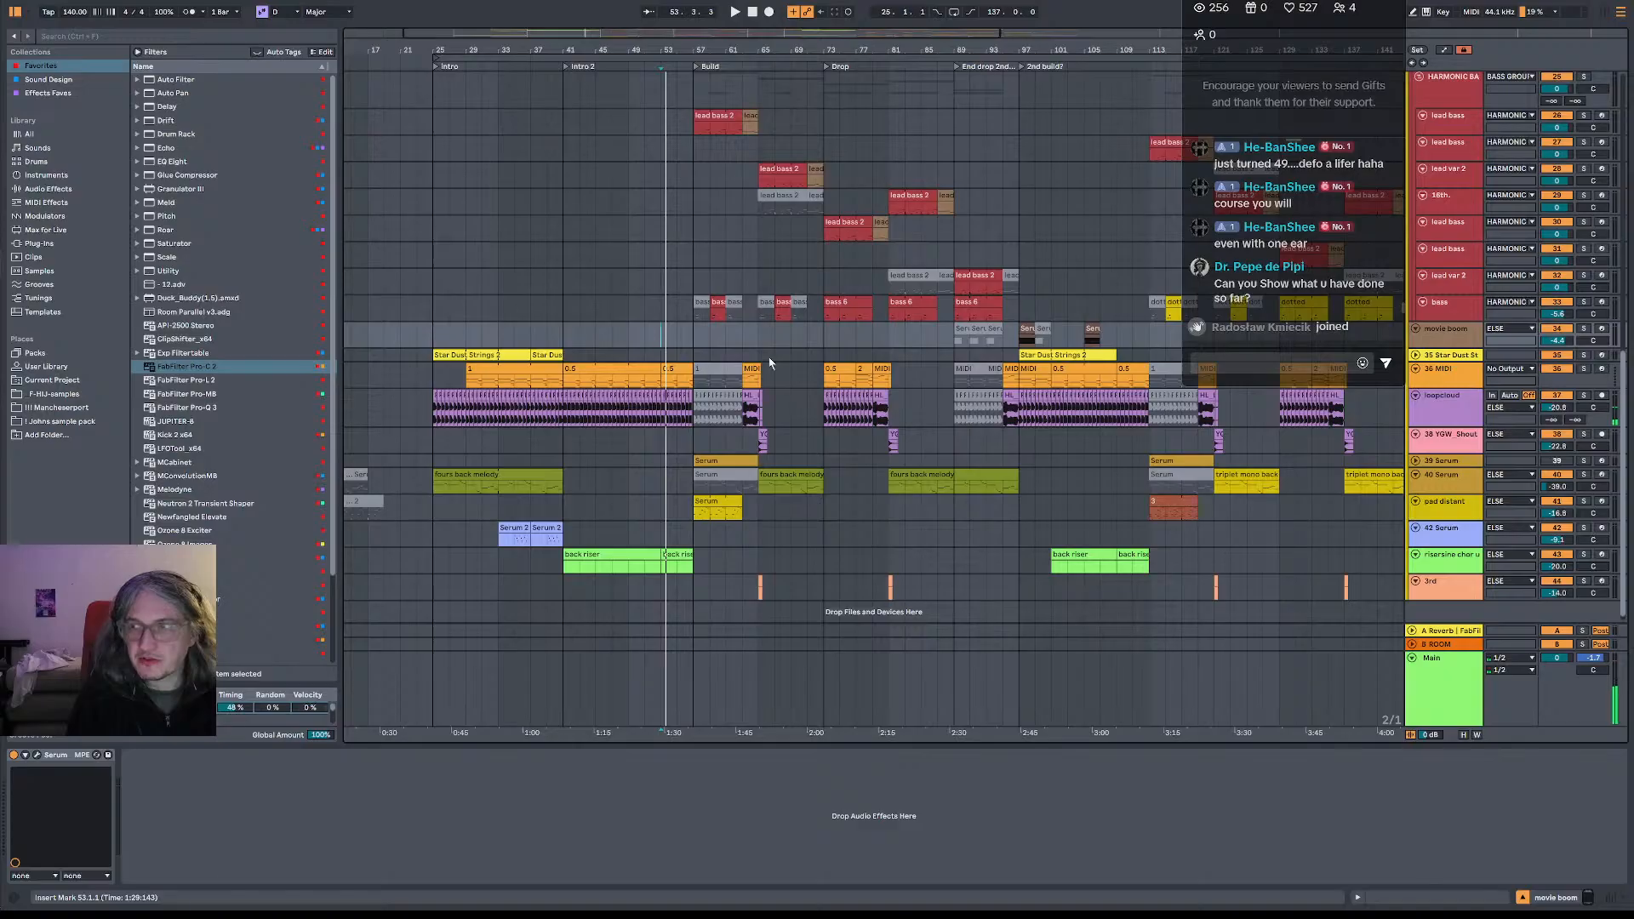
{"action": "key", "text": "space"}
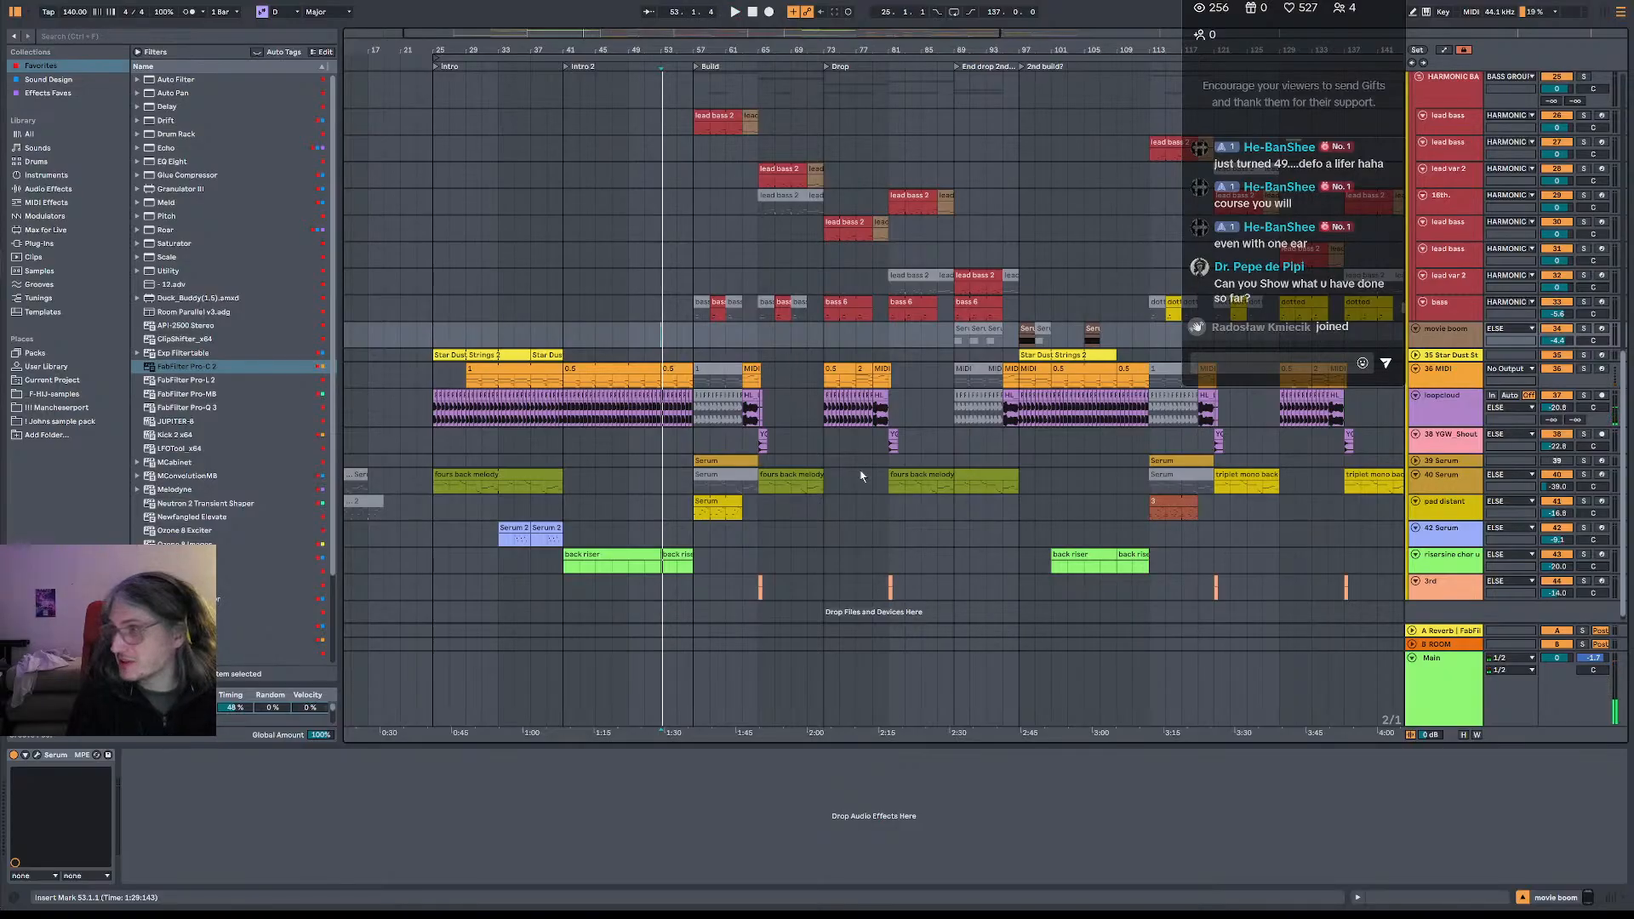
{"action": "key", "text": "space"}
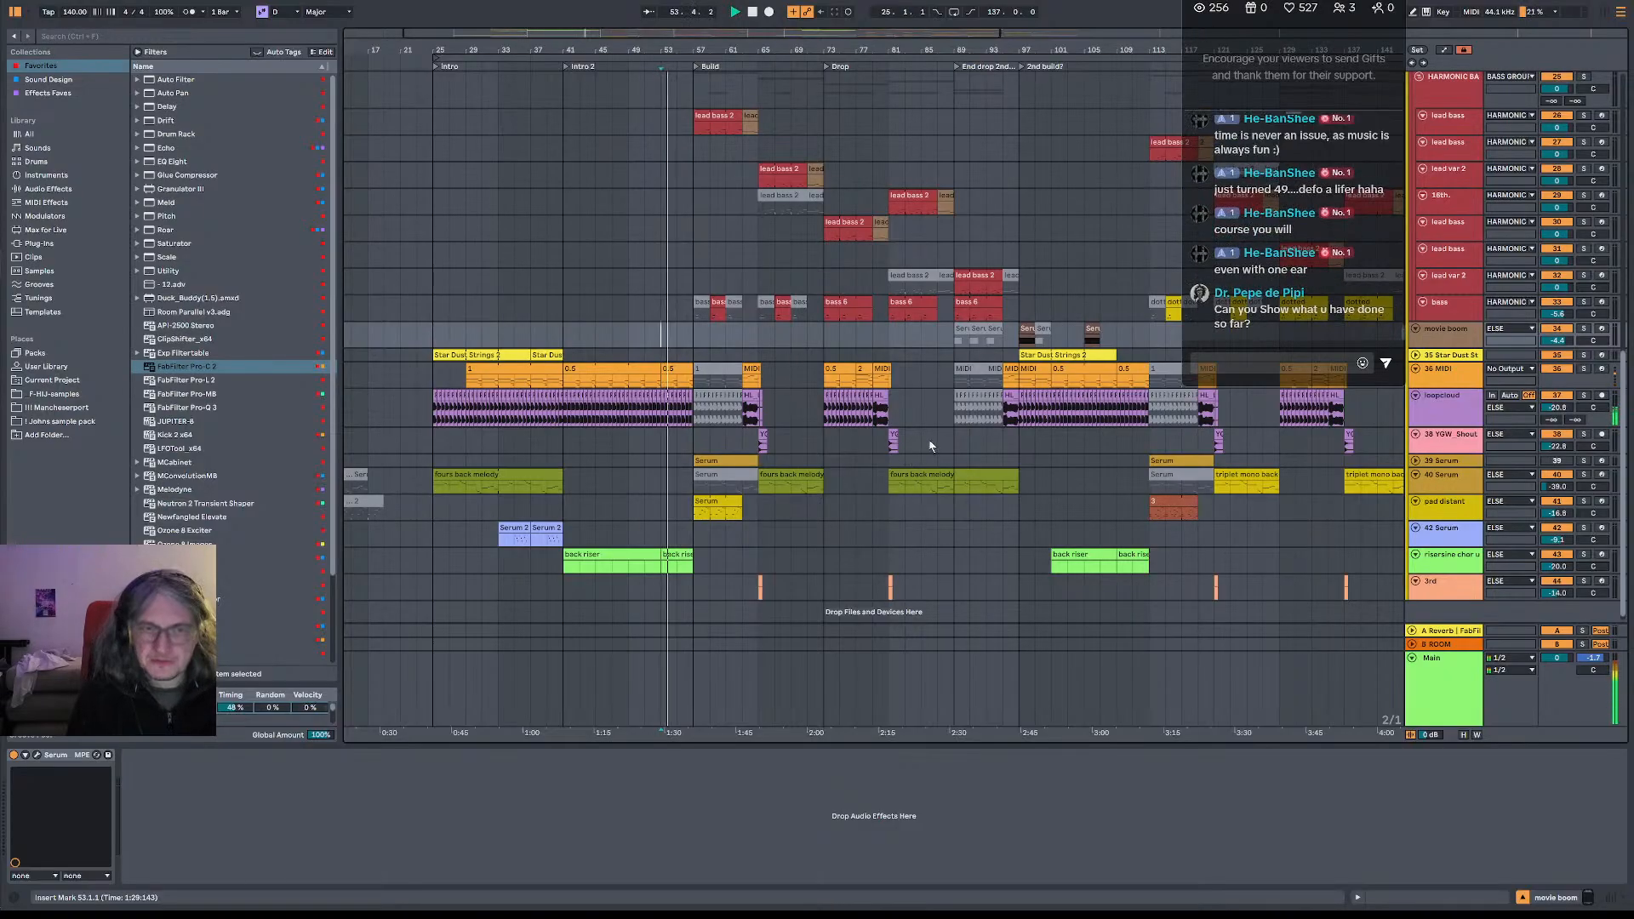
{"action": "scroll", "coordinate": [930, 446], "scroll_direction": "up", "scroll_amount": 12}
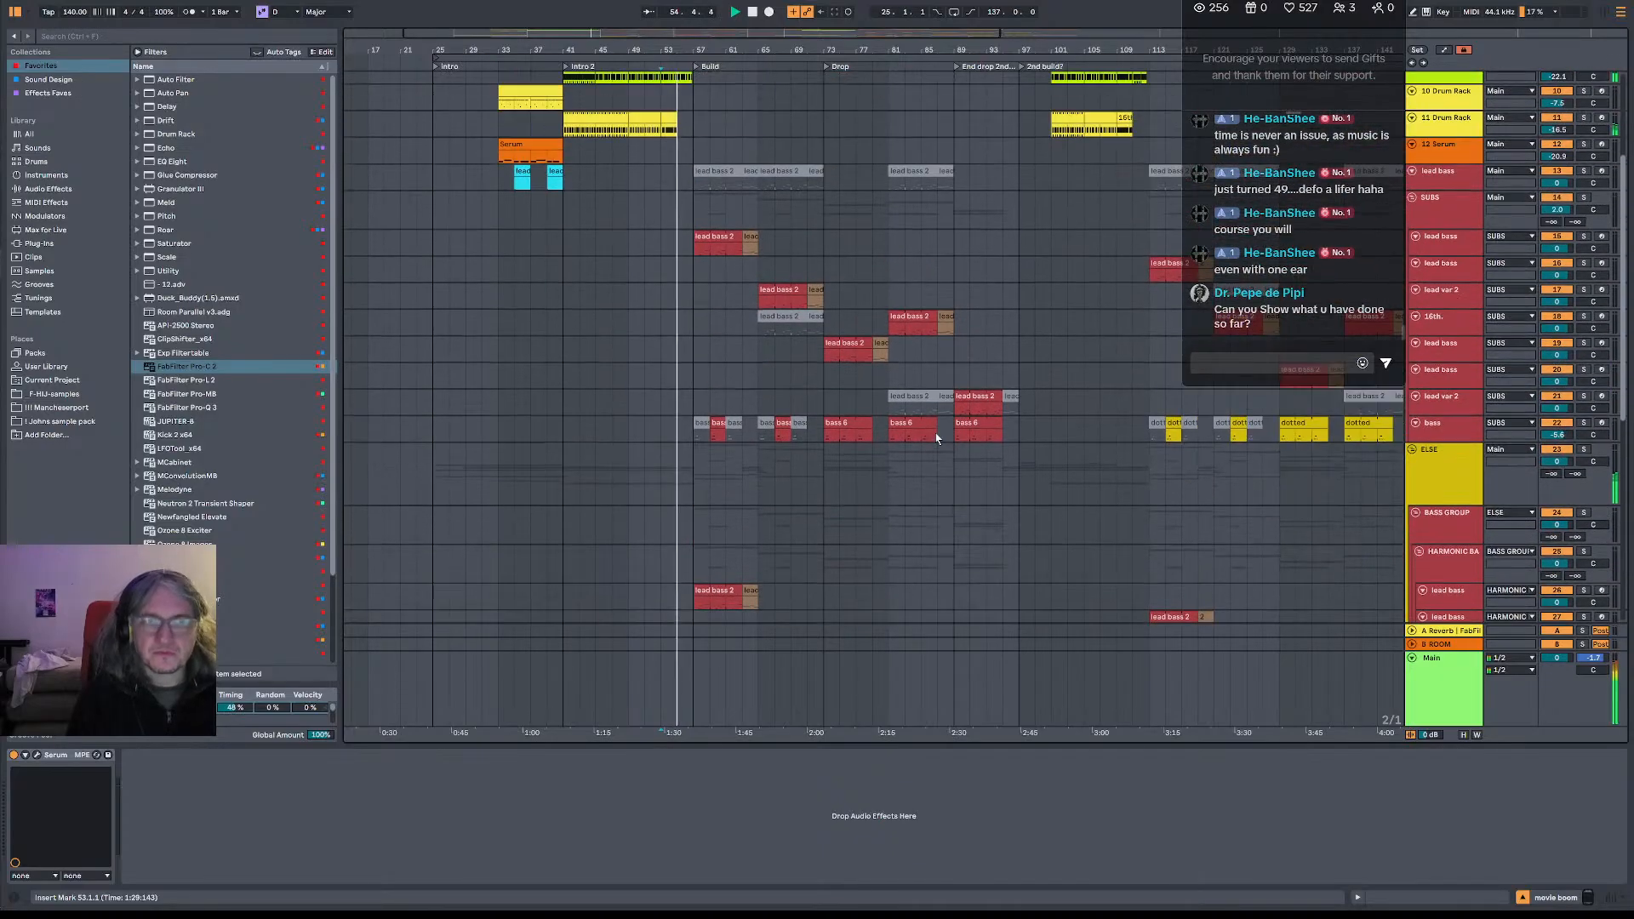
{"action": "scroll", "coordinate": [936, 438], "scroll_direction": "up", "scroll_amount": 3}
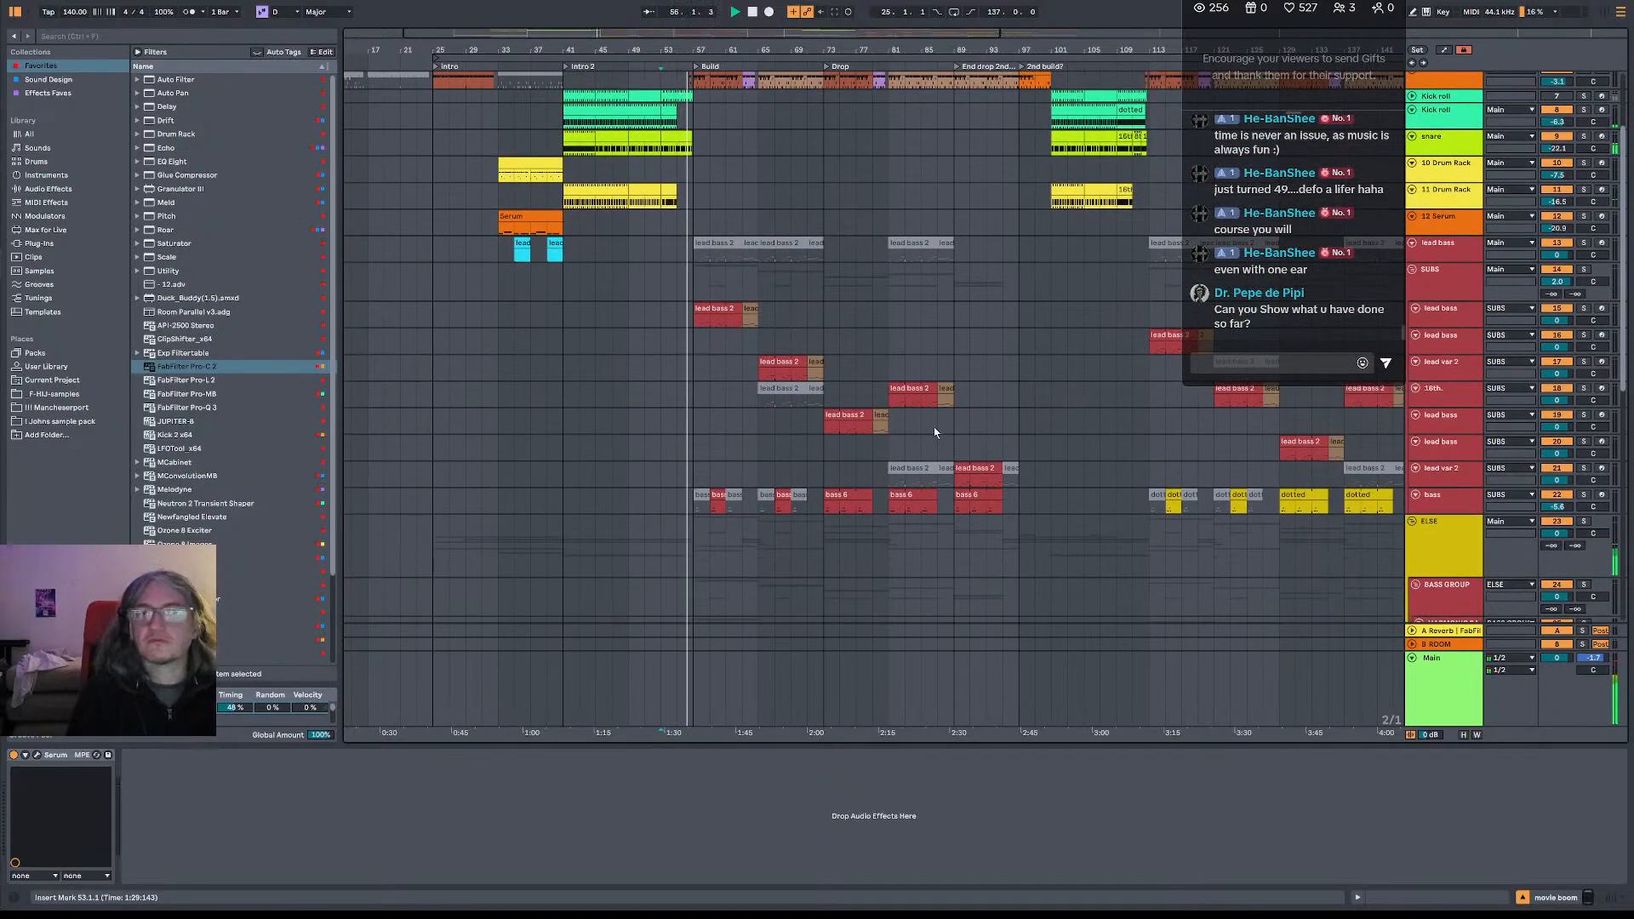
{"action": "scroll", "coordinate": [930, 391], "scroll_direction": "up", "scroll_amount": 3}
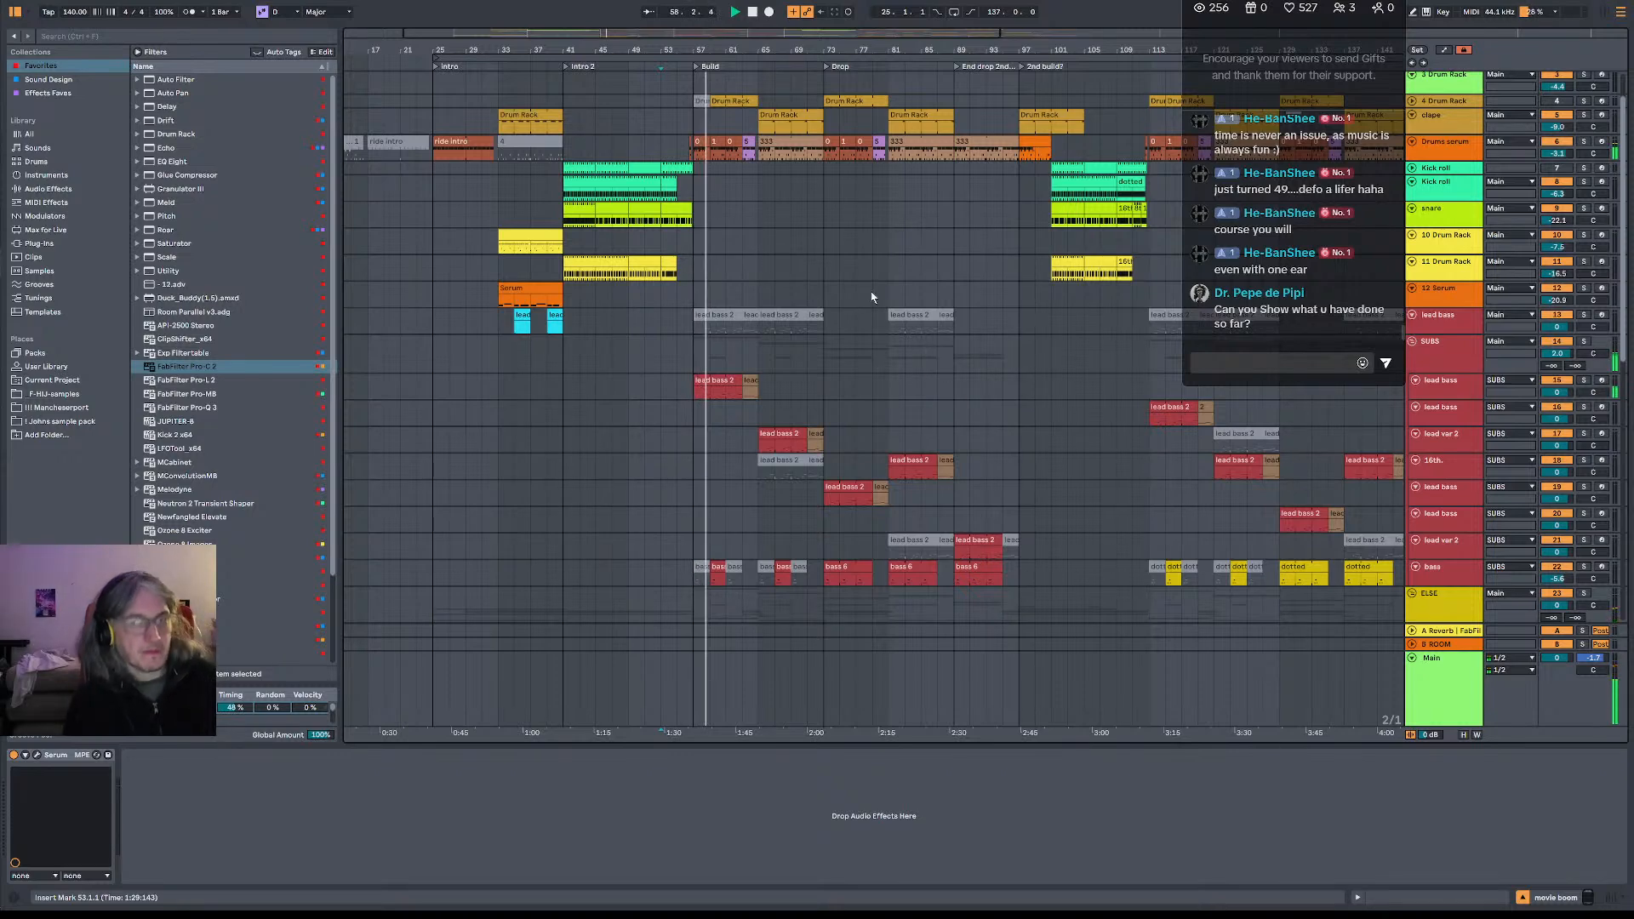
{"action": "scroll", "coordinate": [875, 366], "scroll_direction": "down", "scroll_amount": 2}
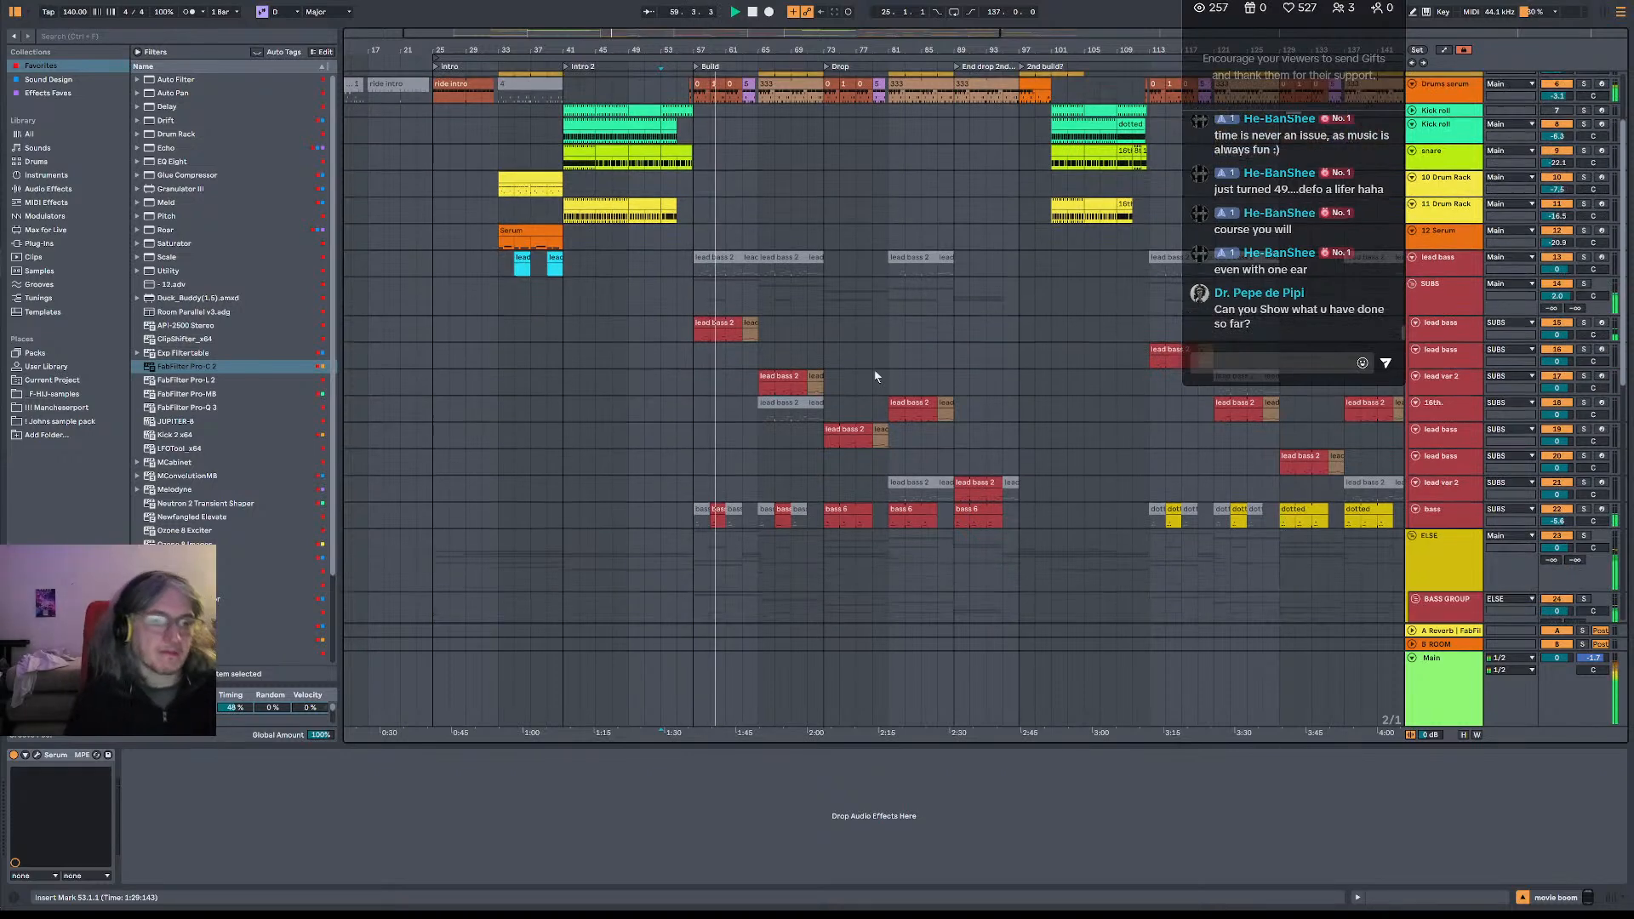
{"action": "scroll", "coordinate": [875, 377], "scroll_direction": "down", "scroll_amount": 7}
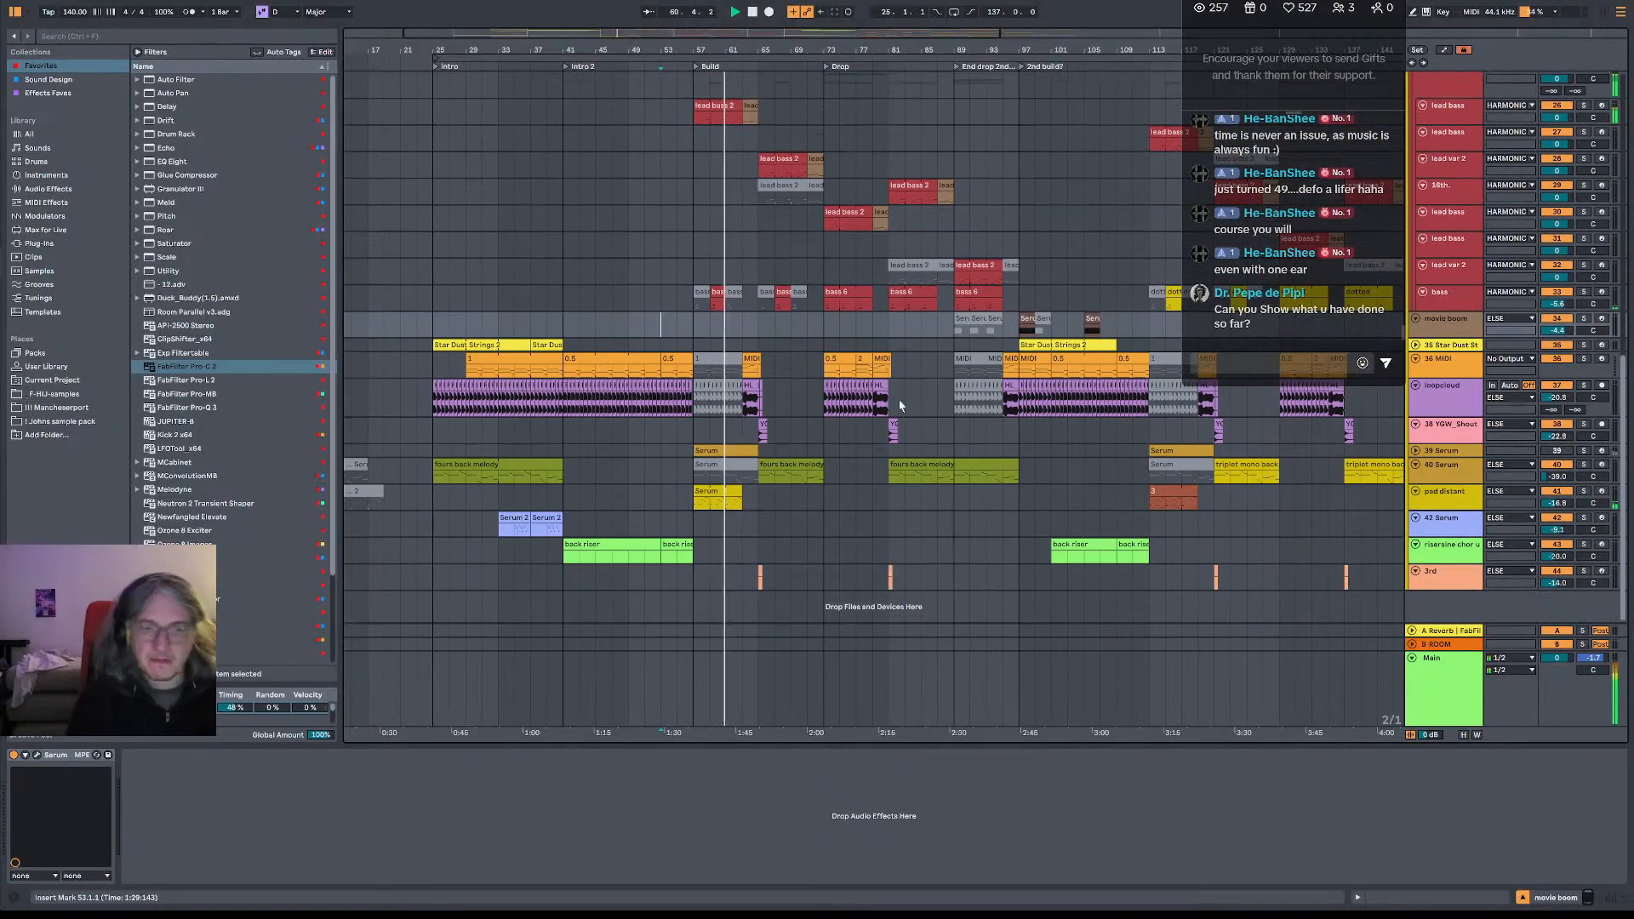
- Copy the last two bars of the second build's pad distant clip to bar 61 in the first build and play it
{"action": "left_click", "coordinate": [1182, 494]}
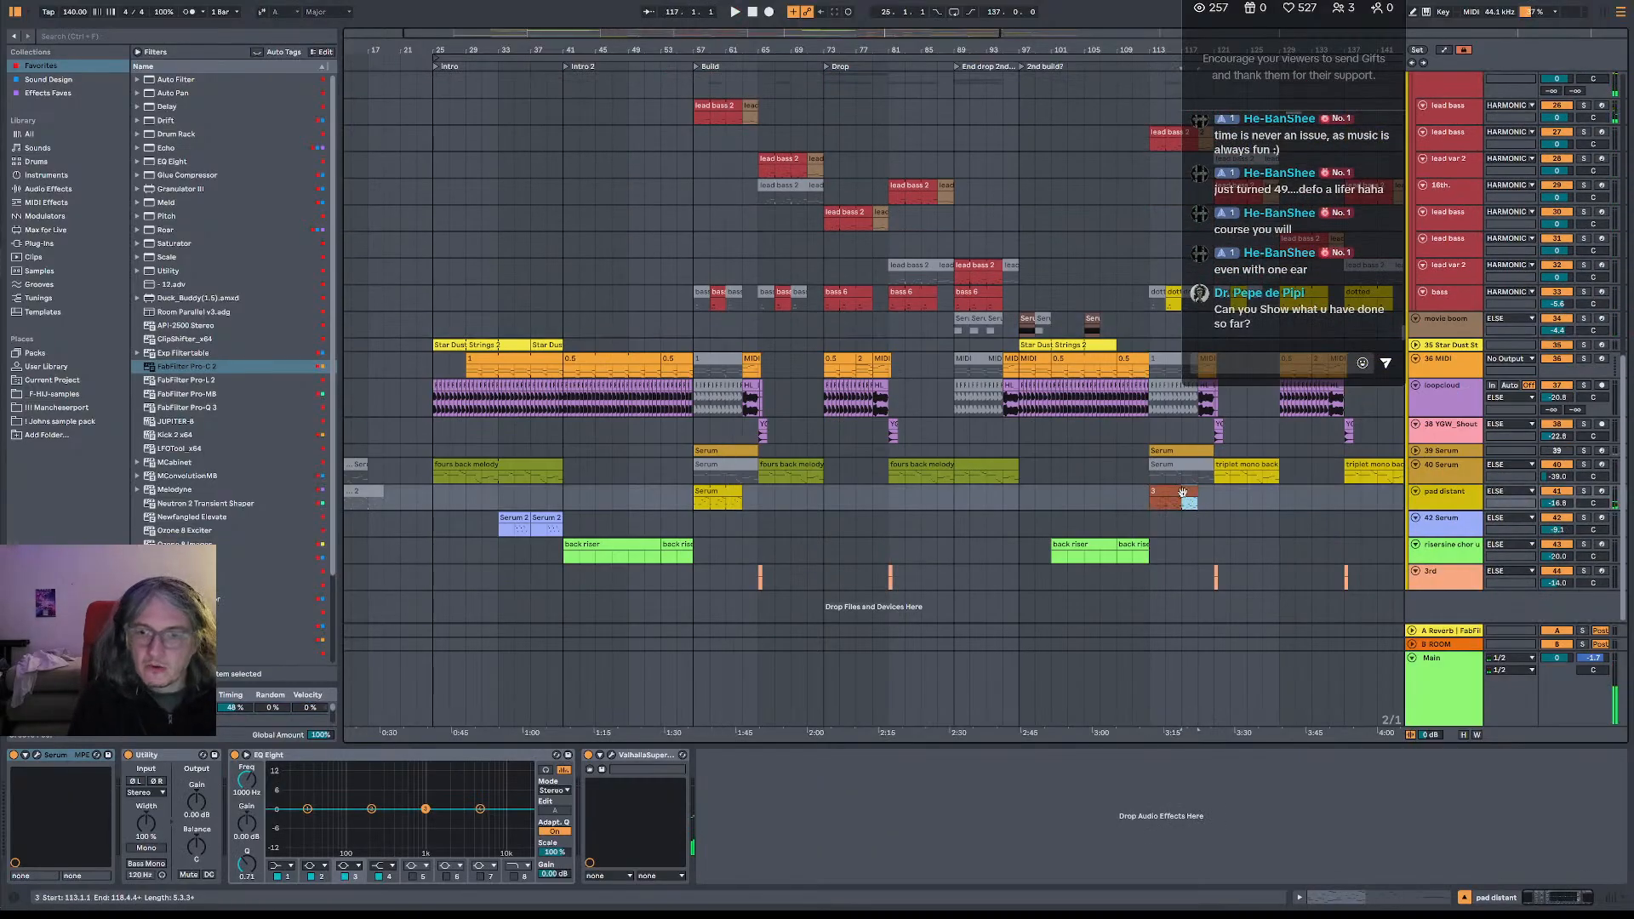
{"action": "left_click_drag", "start_coordinate": [1182, 494], "coordinate": [726, 502]}
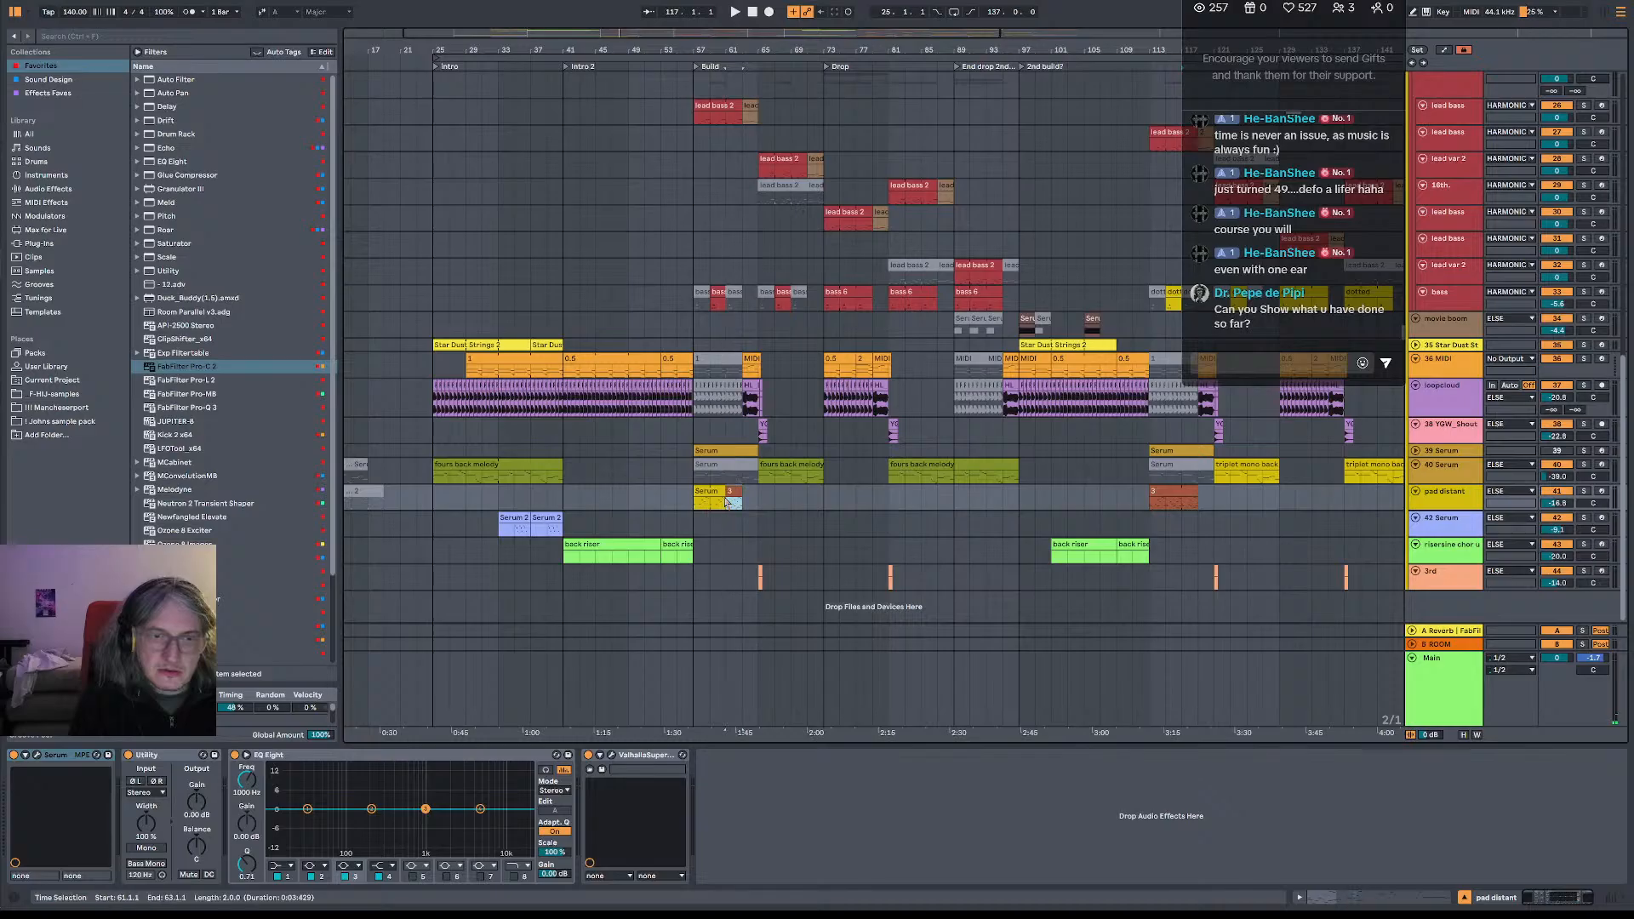
{"action": "left_click", "coordinate": [711, 503]}
{"action": "key", "text": "space"}
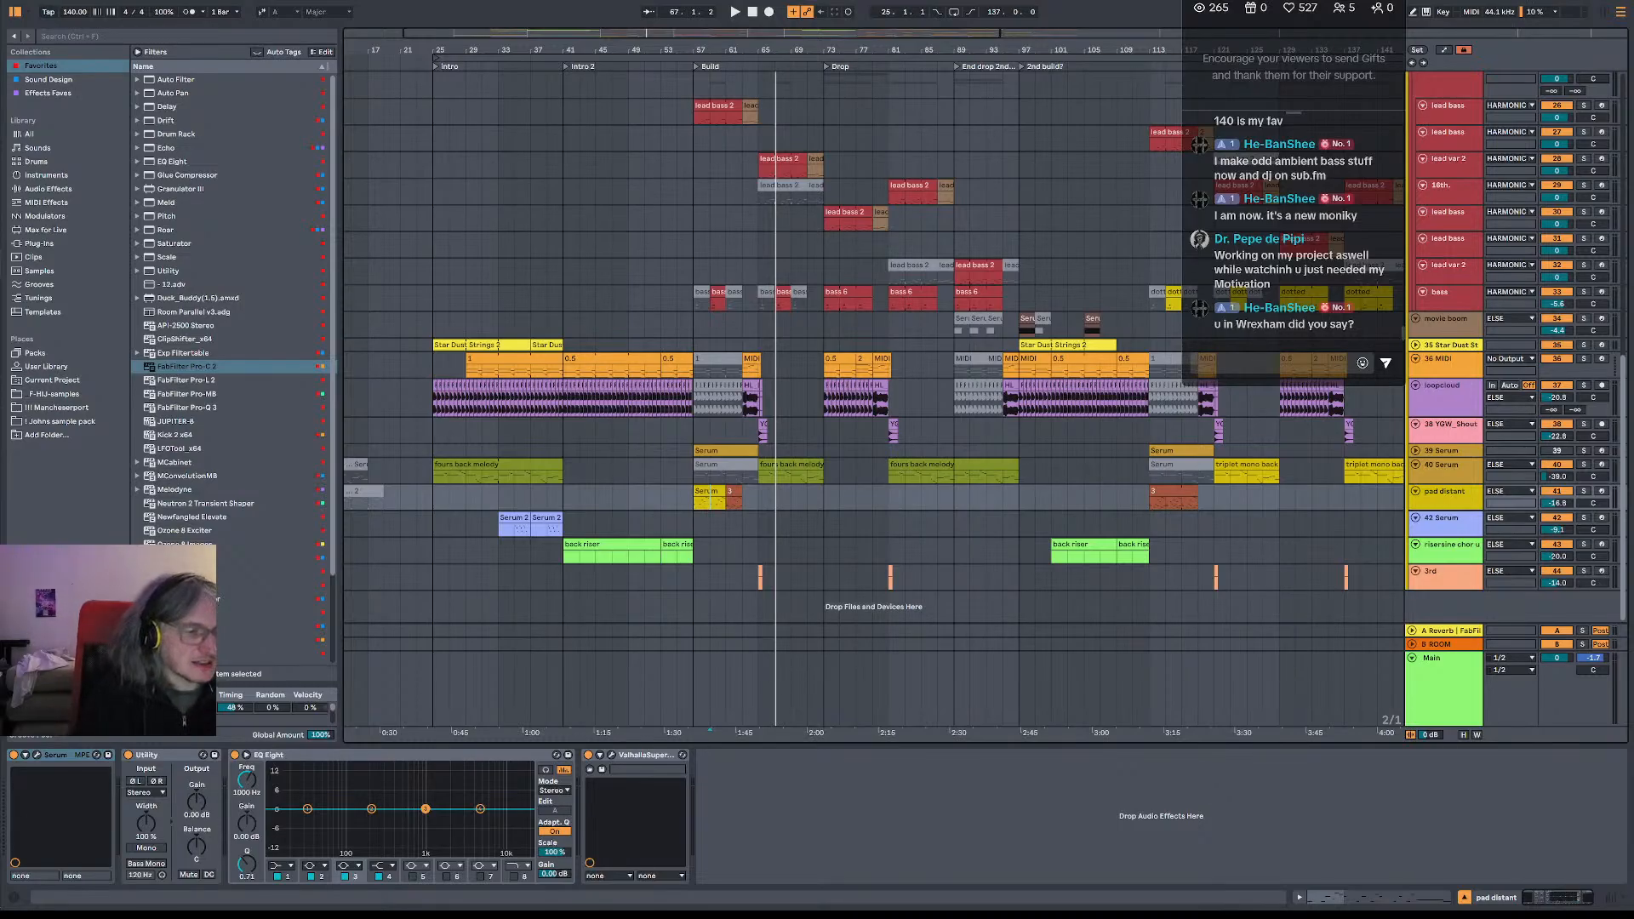
- Check the system clock and calendar, and close them
{"action": "key", "text": "super+alt+d"}
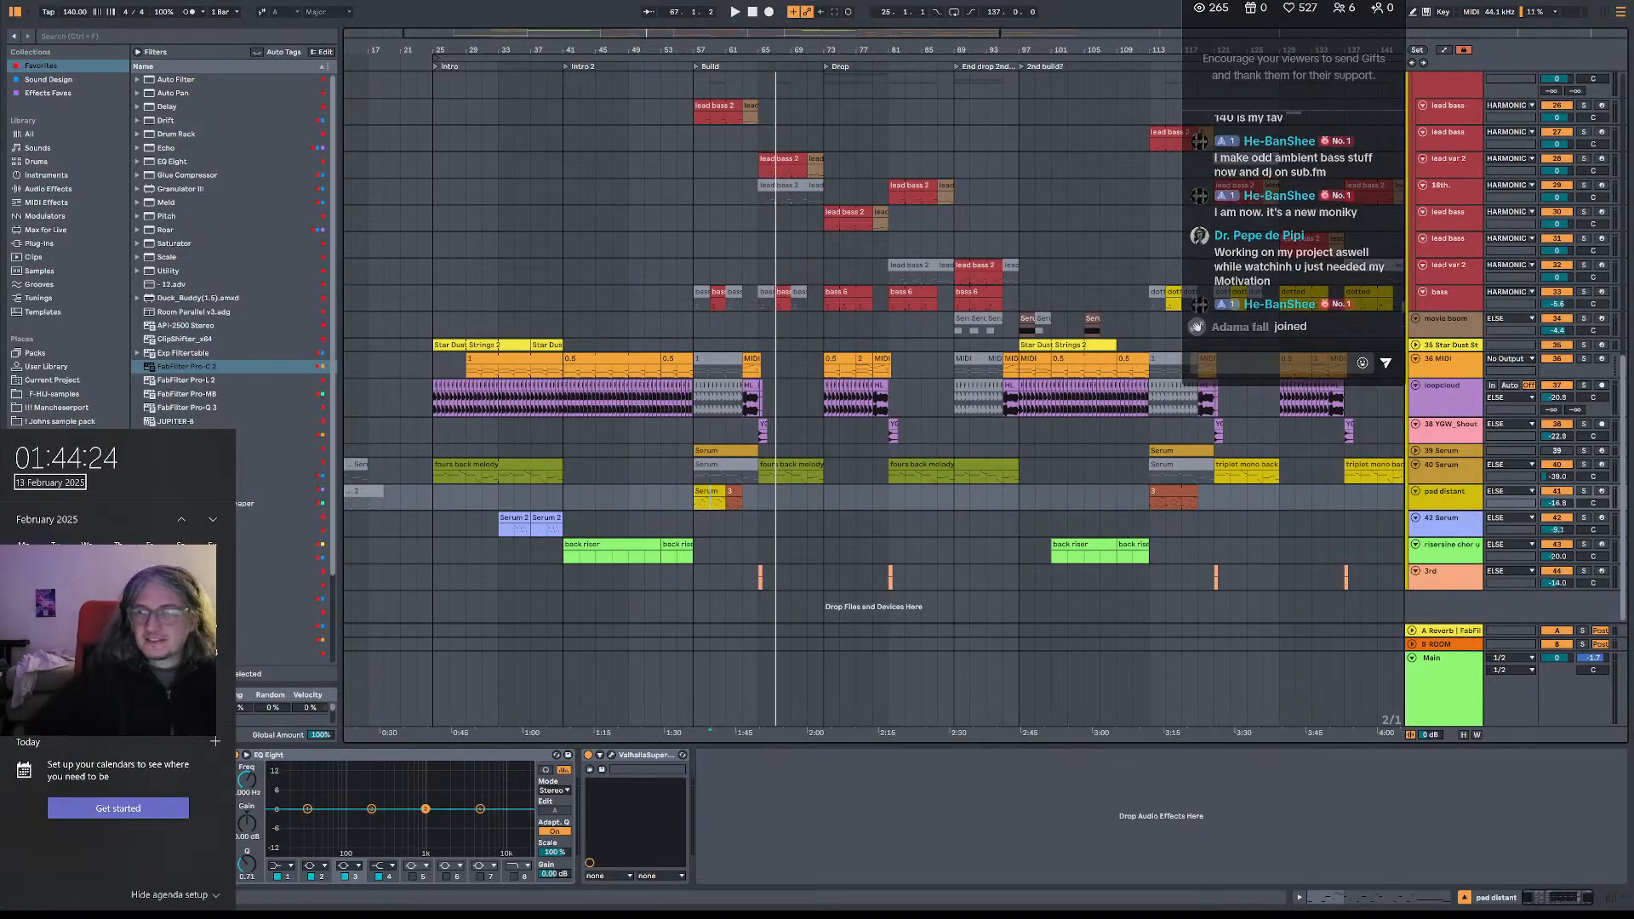
{"action": "key", "text": "Escape"}
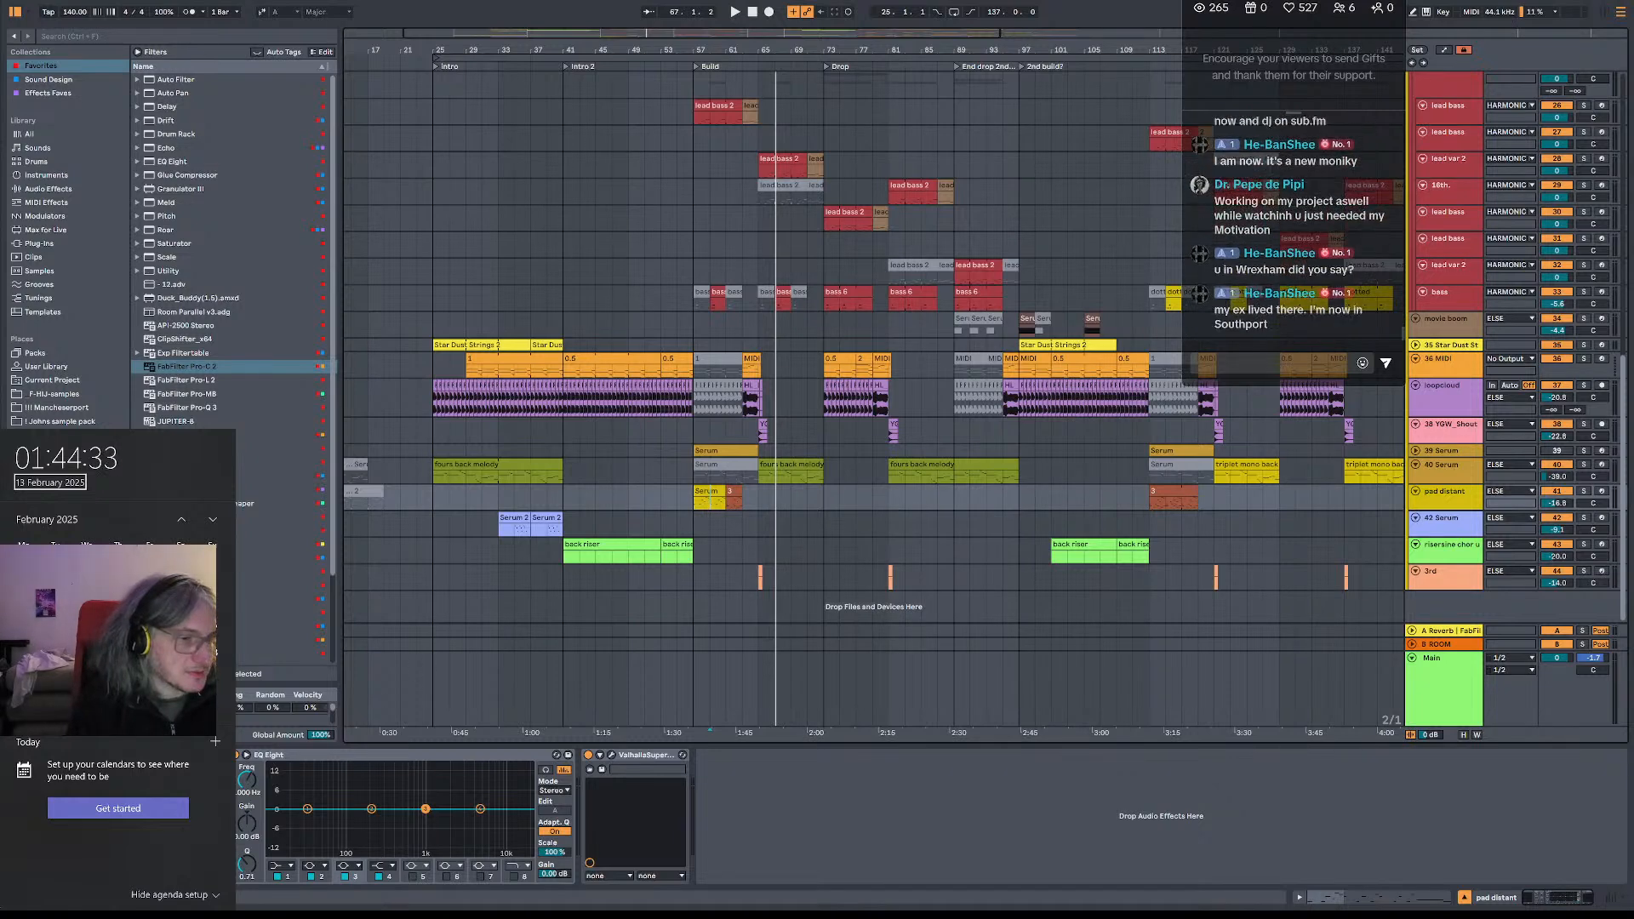
{"action": "key", "text": "Escape"}
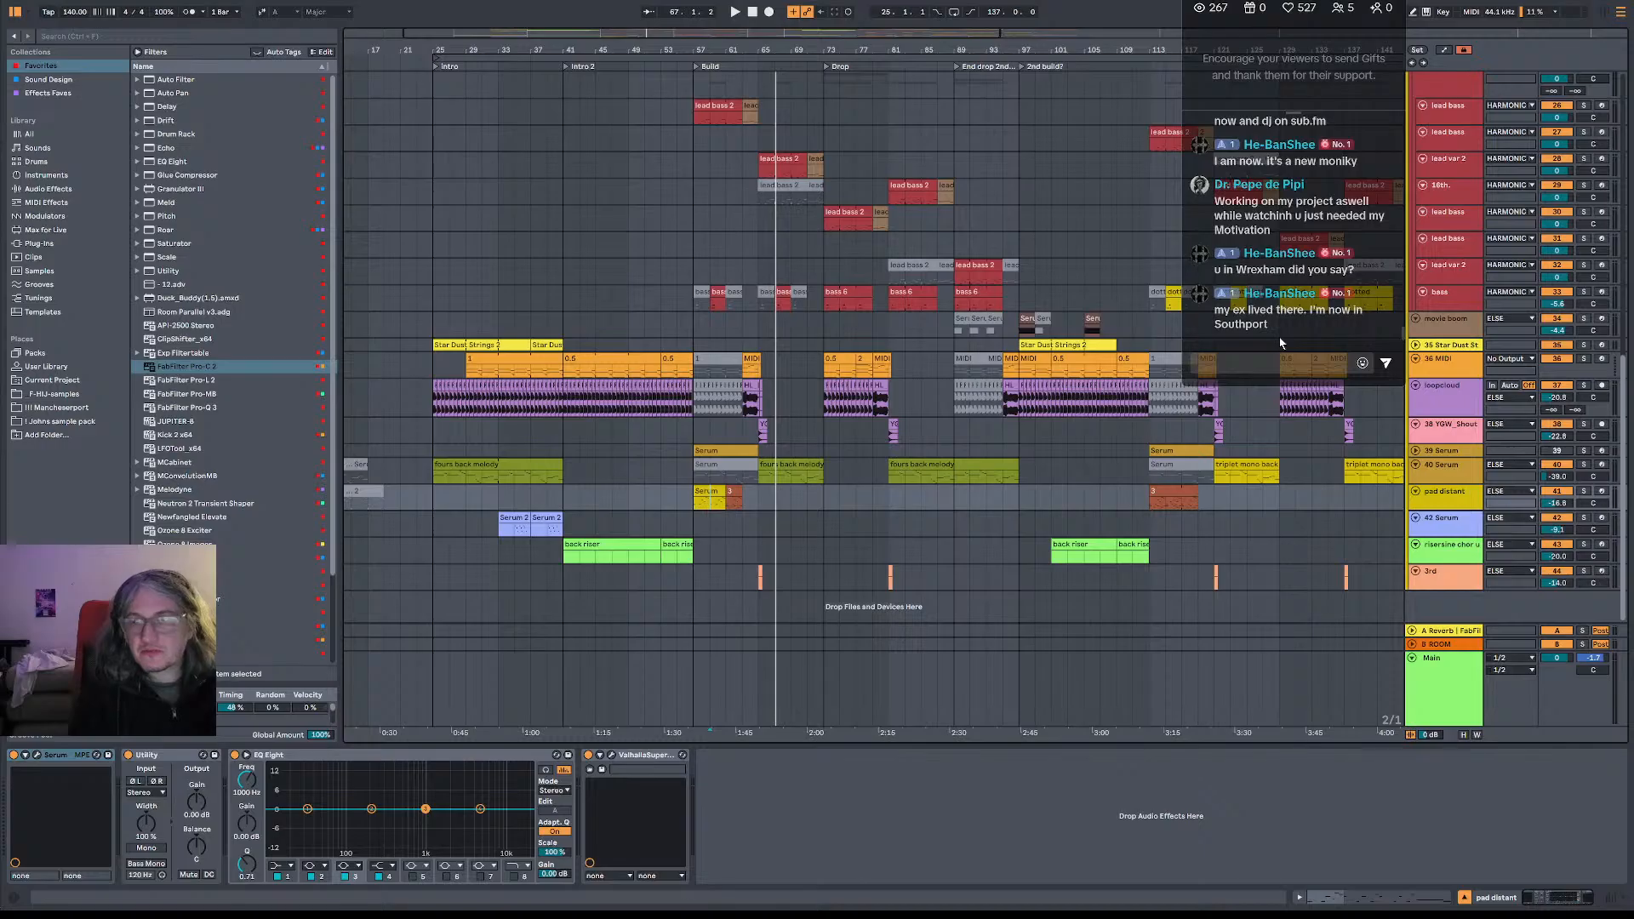
- Play the last bars of Intro 2 into the start of the first build
{"action": "left_click", "coordinate": [703, 508]}
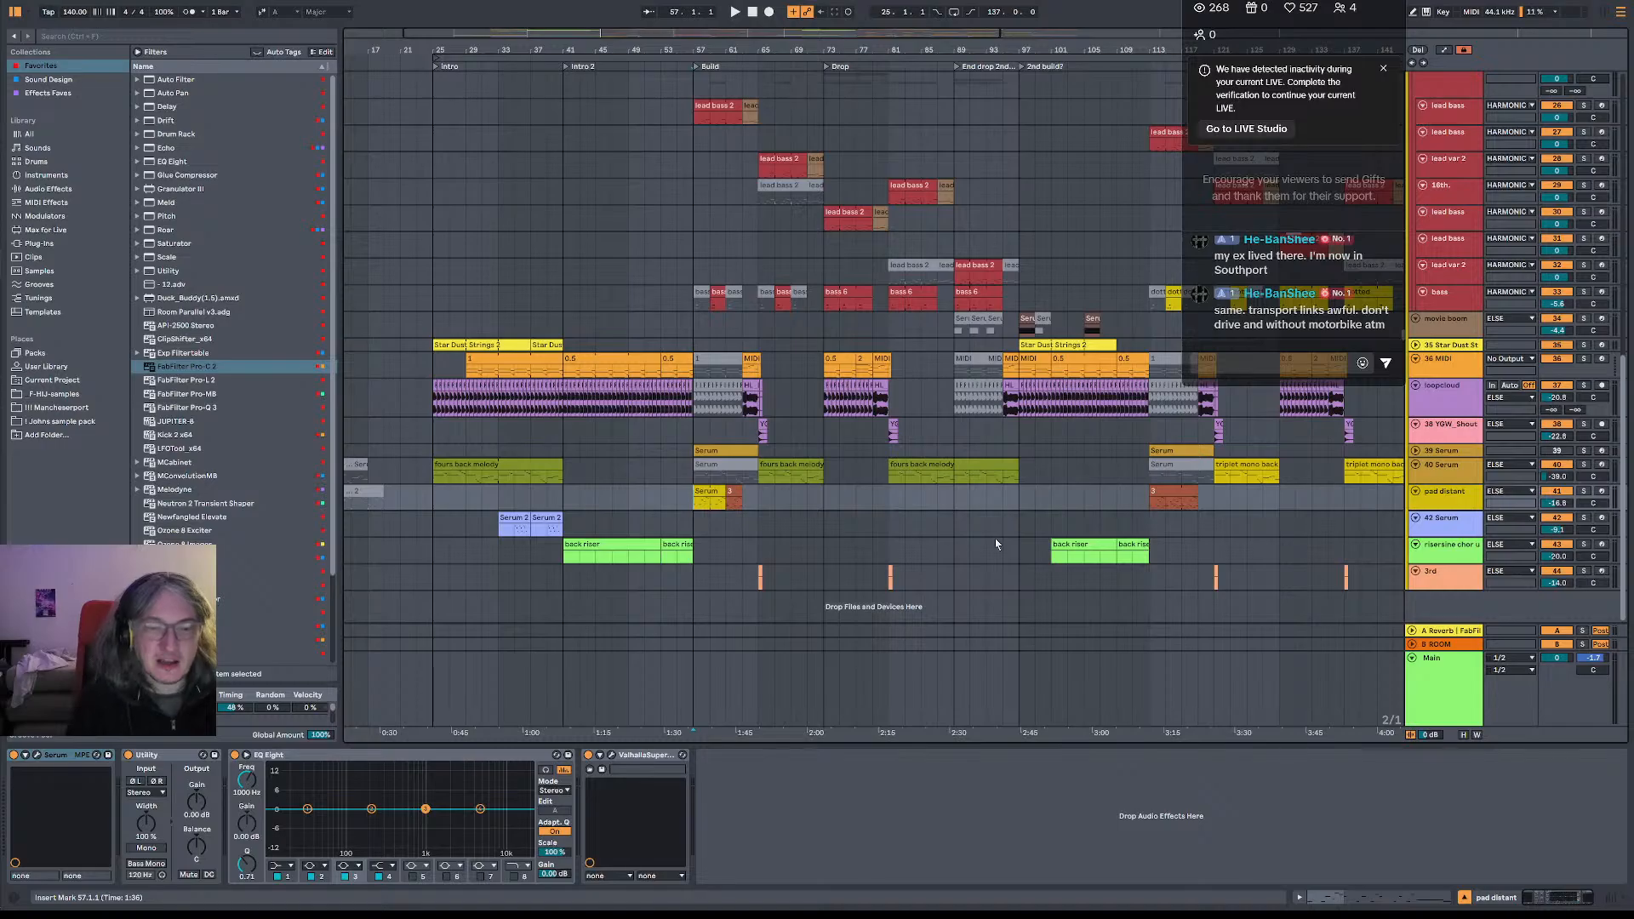
{"action": "left_click", "coordinate": [696, 436]}
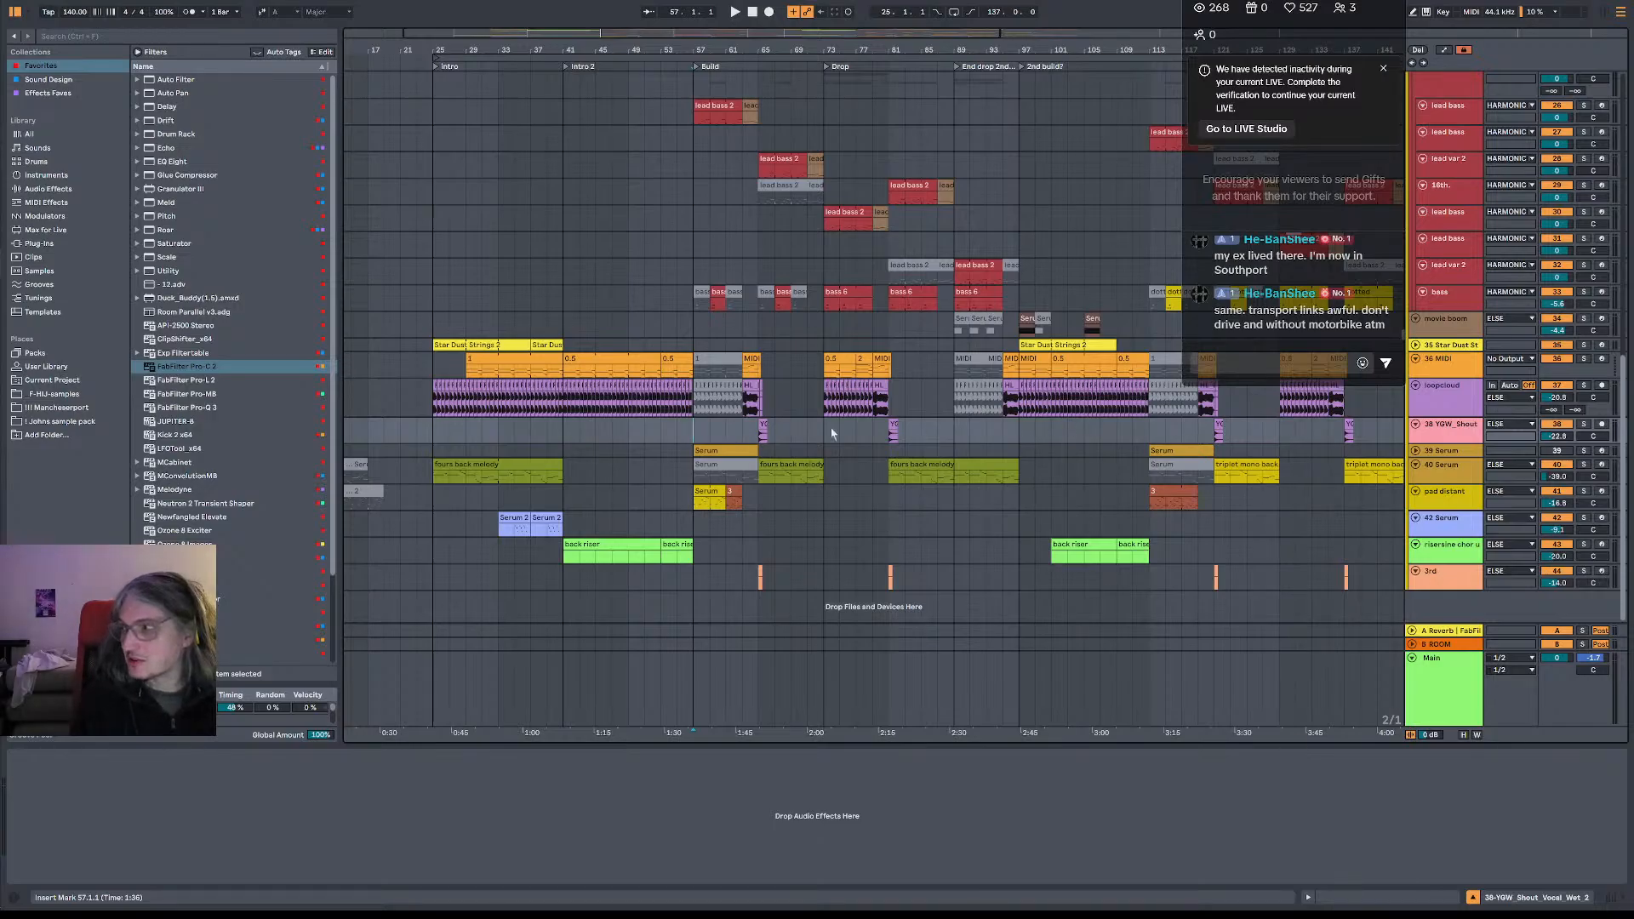
{"action": "left_click", "coordinate": [677, 435]}
{"action": "key", "text": "space"}
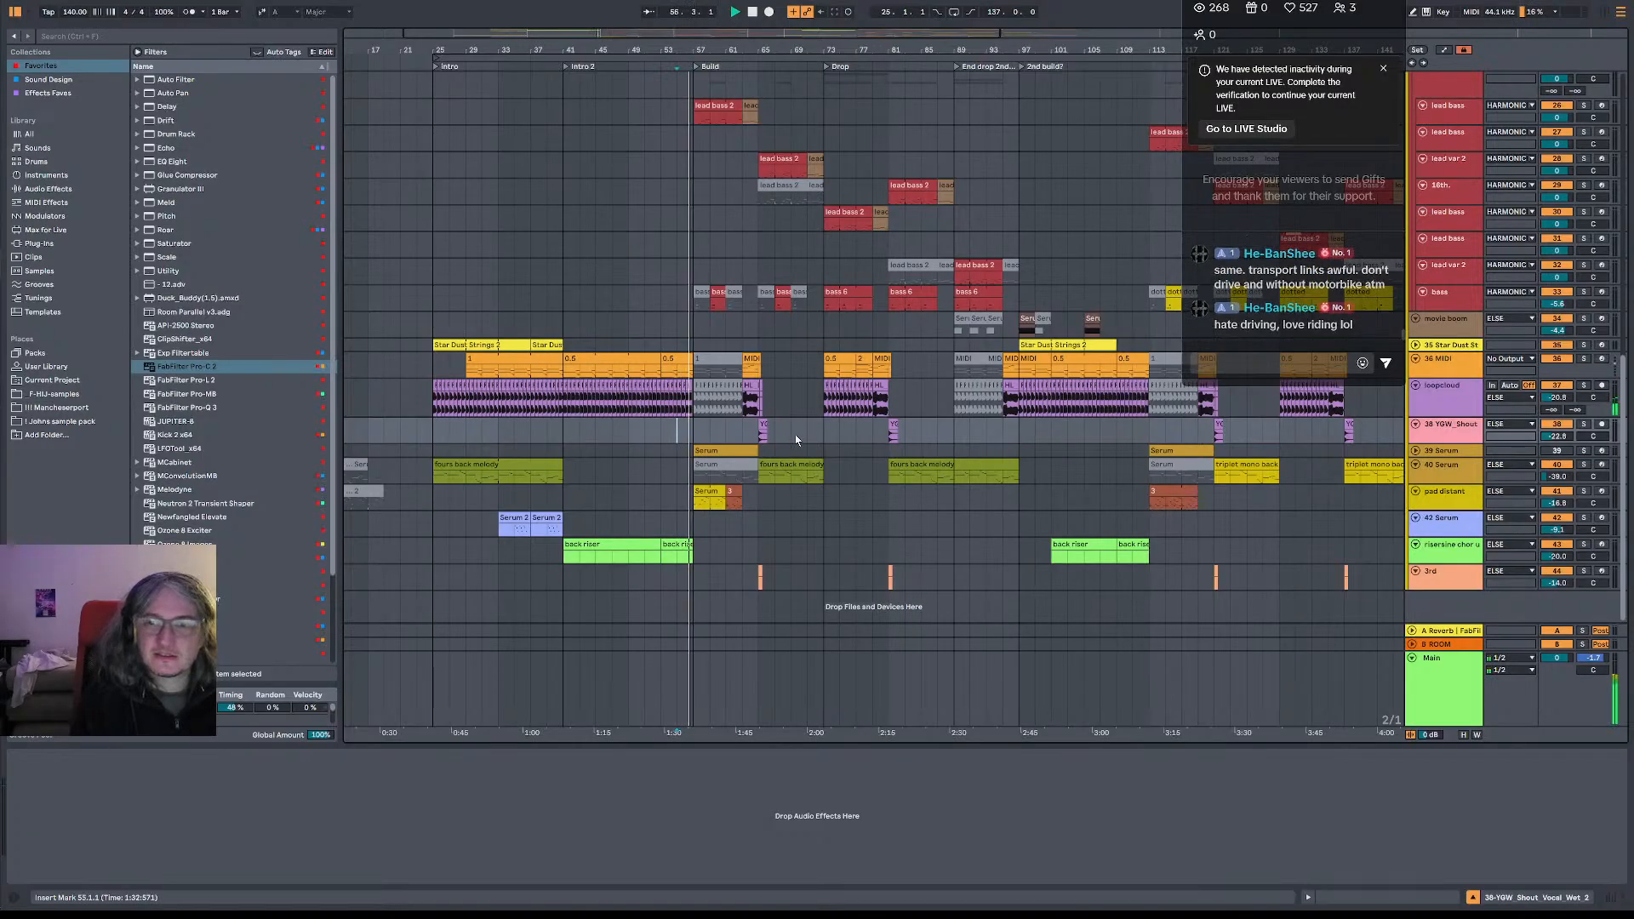
{"action": "key", "text": "space"}
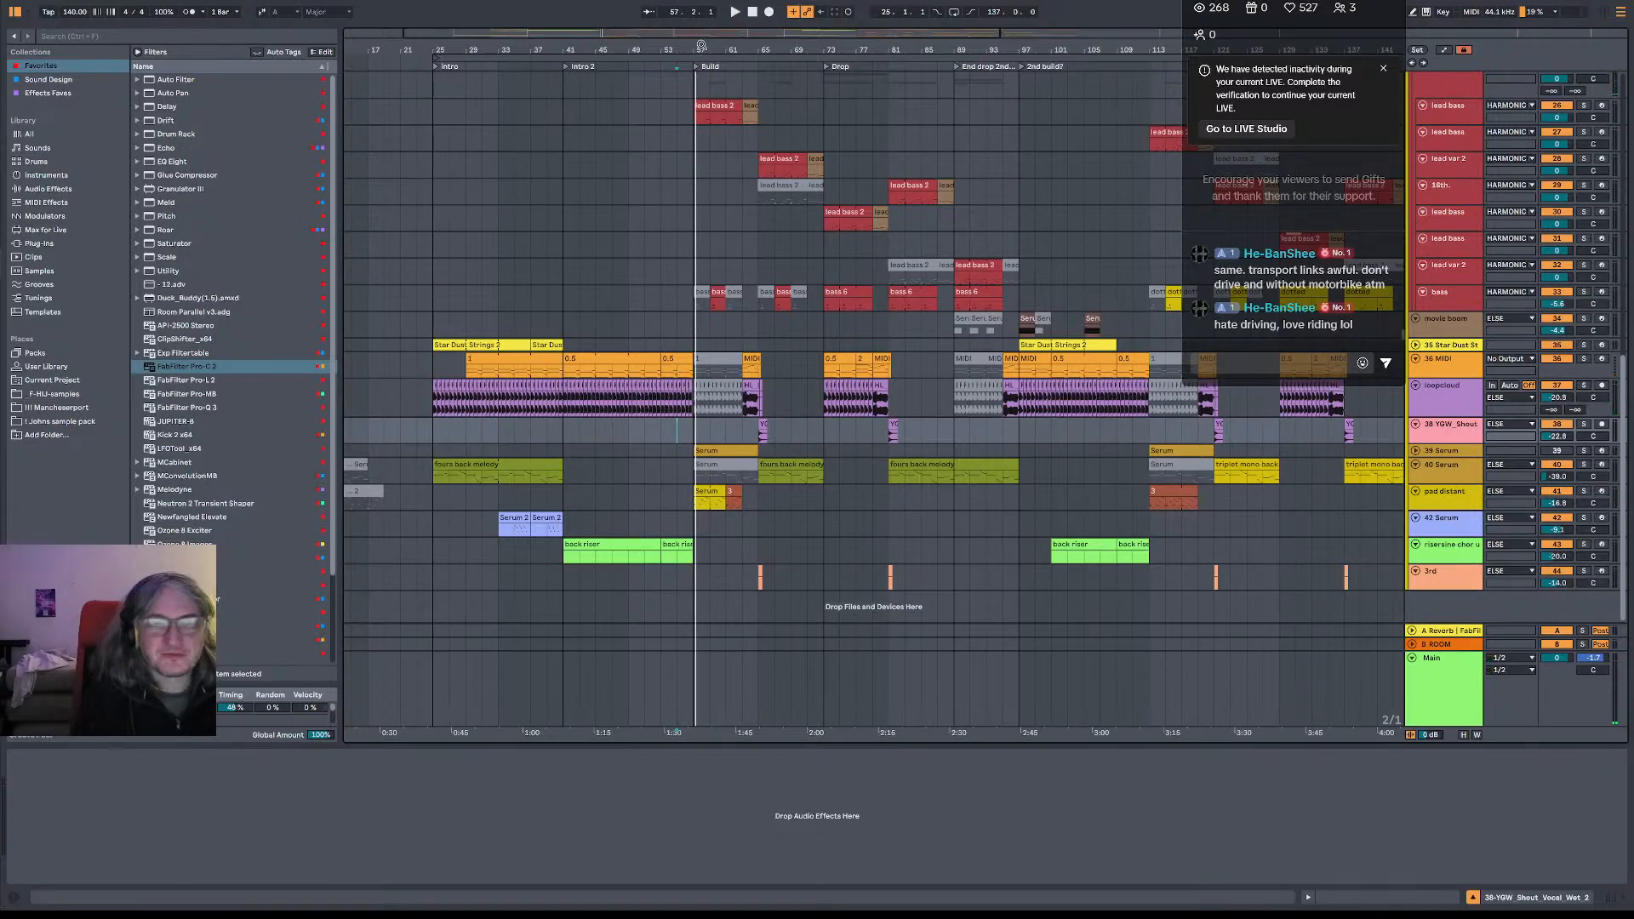
- Show the Main track's automation lanes enlarged around the transition into the first build at bar 57
{"action": "left_click_drag", "start_coordinate": [701, 45], "coordinate": [751, 92]}
{"action": "left_click", "coordinate": [1452, 663]}
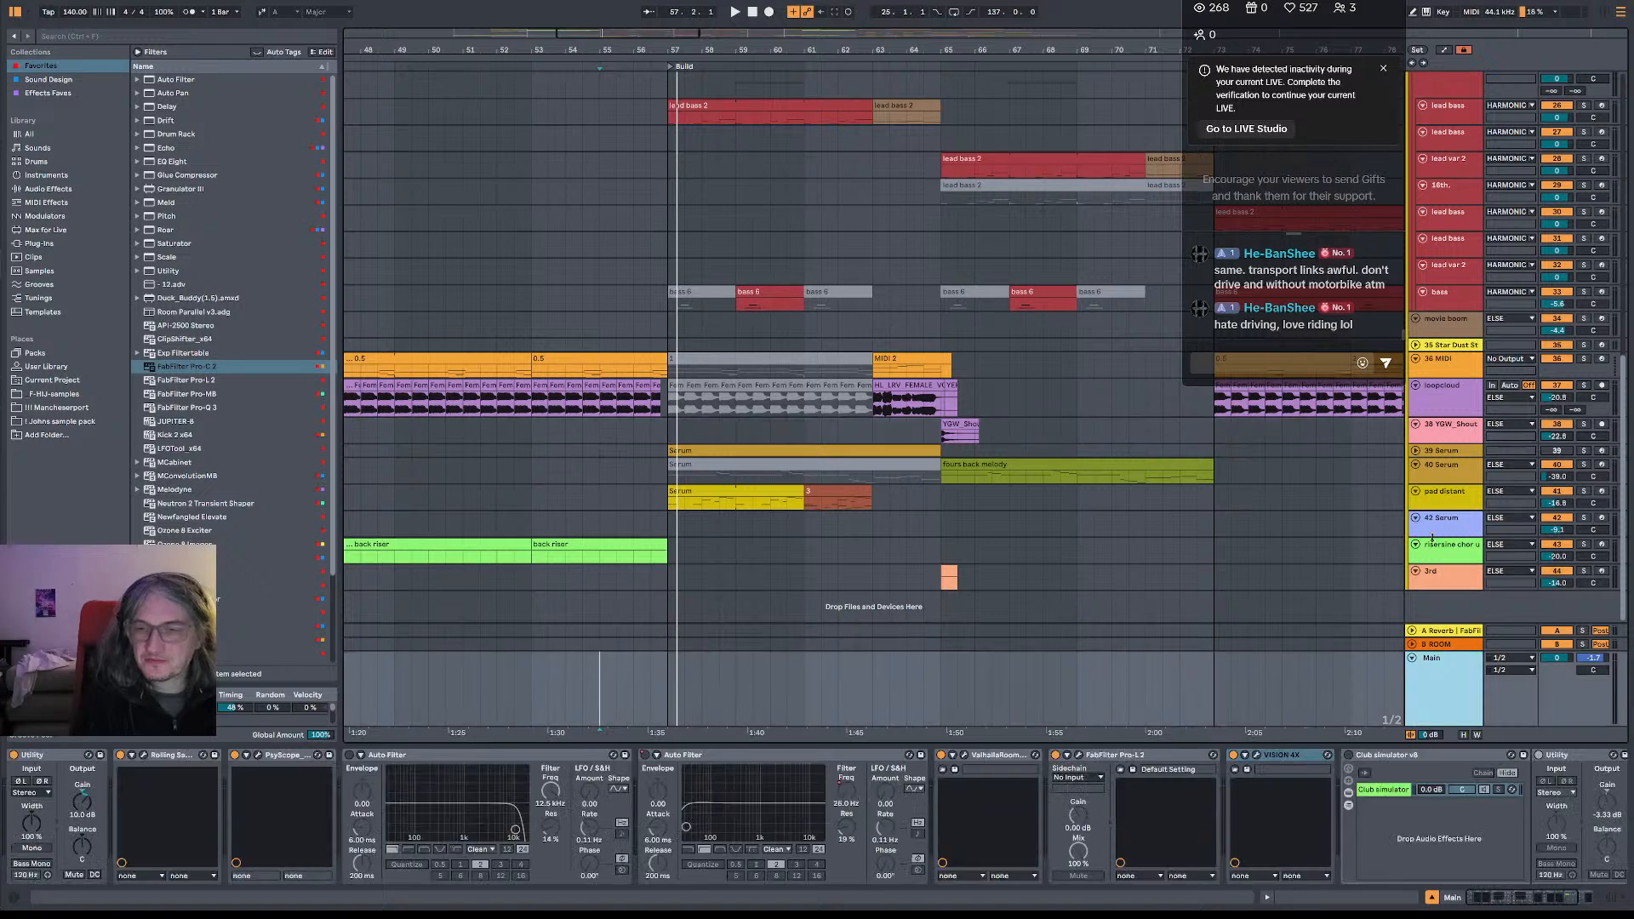
{"action": "key", "text": "a"}
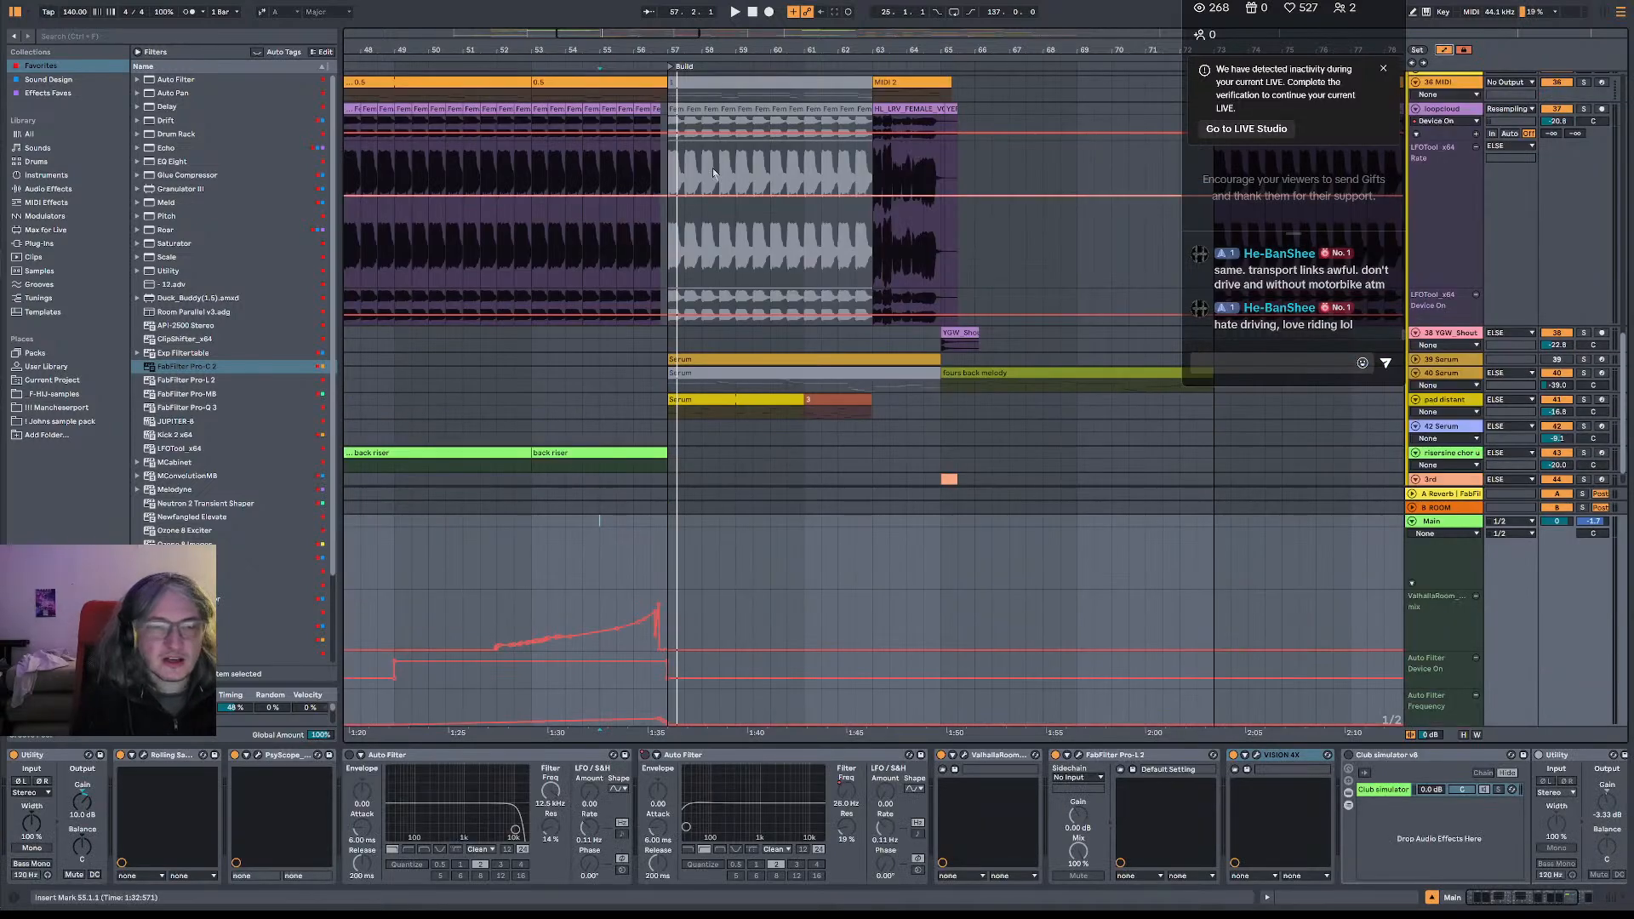
{"action": "key", "text": "plus"}
{"action": "key", "text": "plus"}
{"action": "key", "text": "plus"}
{"action": "left_click_drag", "start_coordinate": [653, 51], "coordinate": [638, 120]}
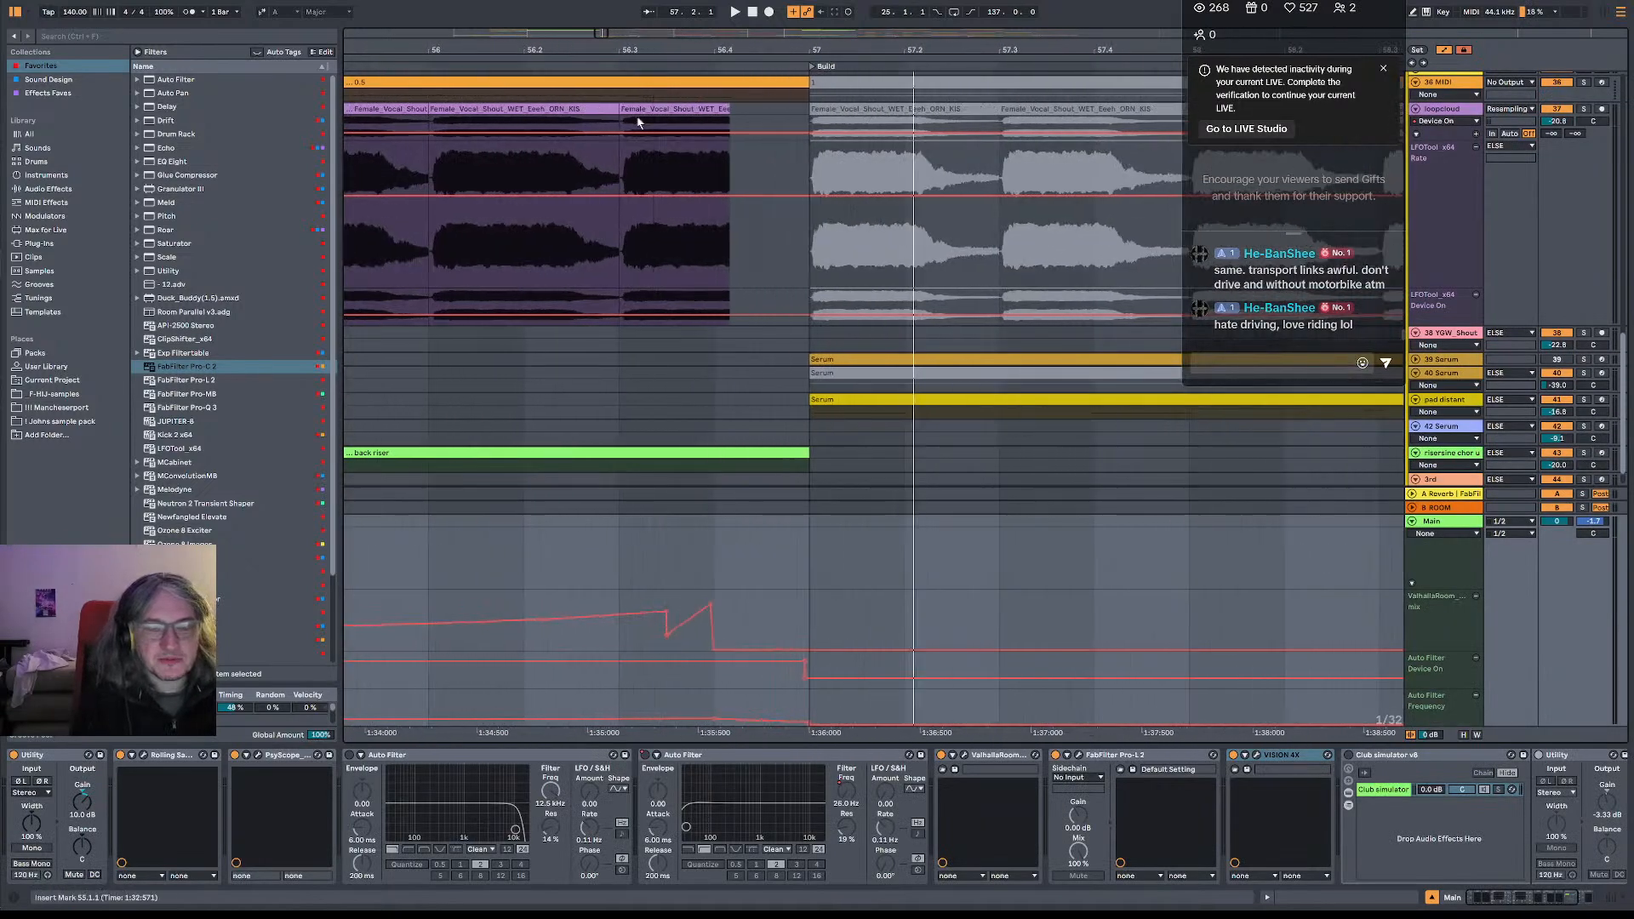
- Lower the Main track's ValhallaRoom mix spike just before bar 57 to 0.23 and replay the transition from 56.3
{"action": "key", "text": "space"}
{"action": "left_click", "coordinate": [618, 587]}
{"action": "key", "text": "space"}
{"action": "key", "text": "space"}
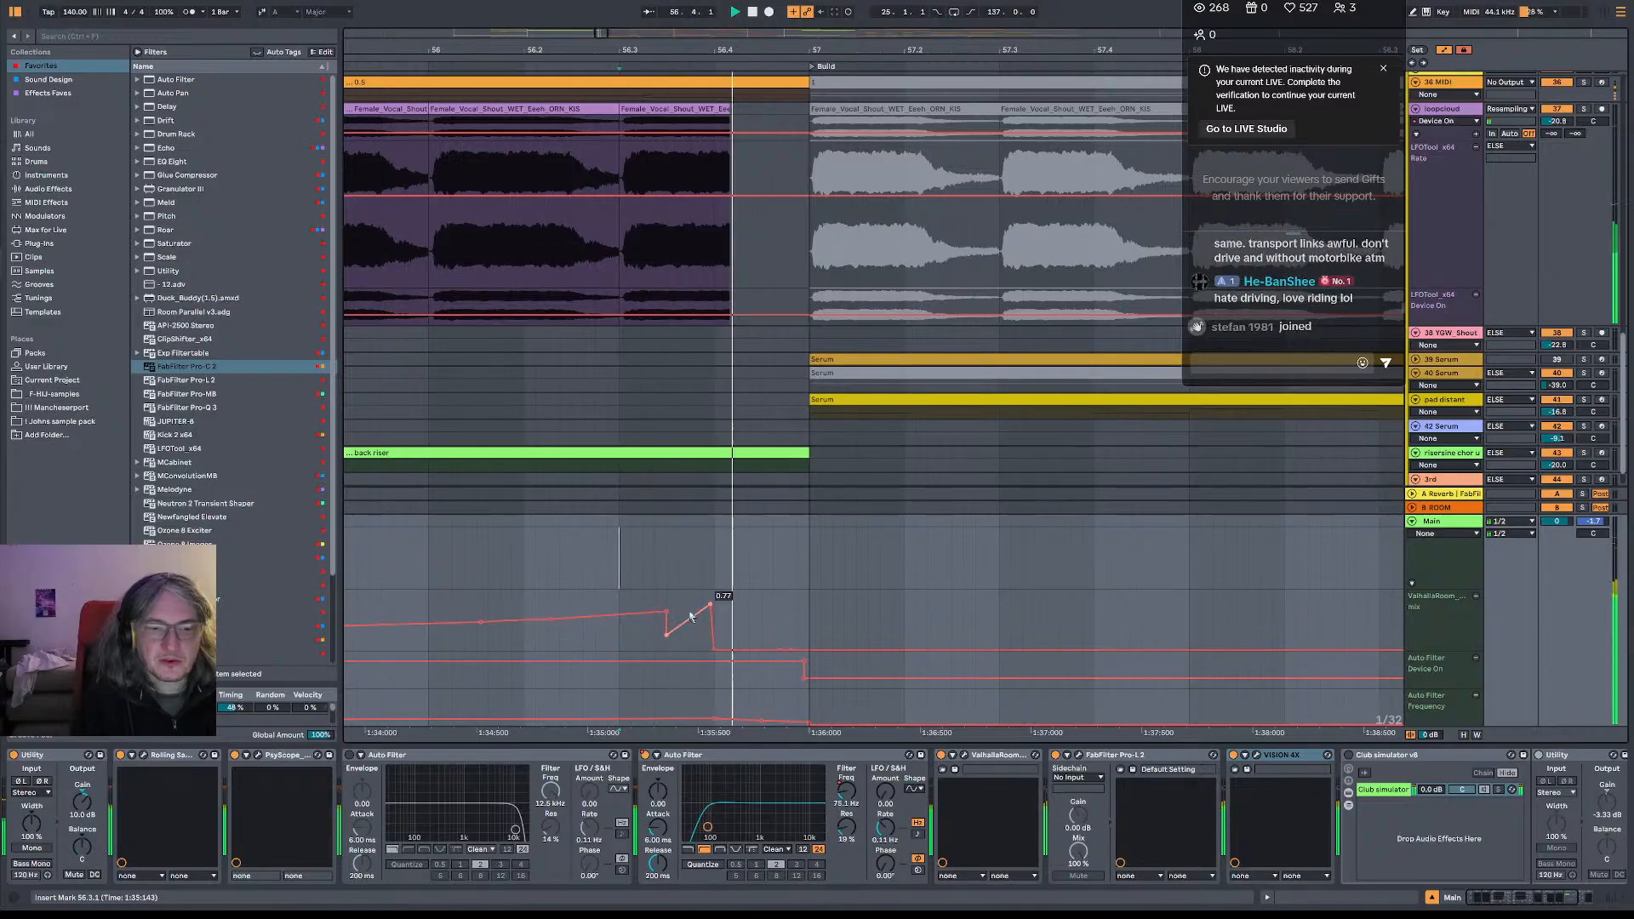
{"action": "left_click_drag", "start_coordinate": [711, 605], "coordinate": [703, 637]}
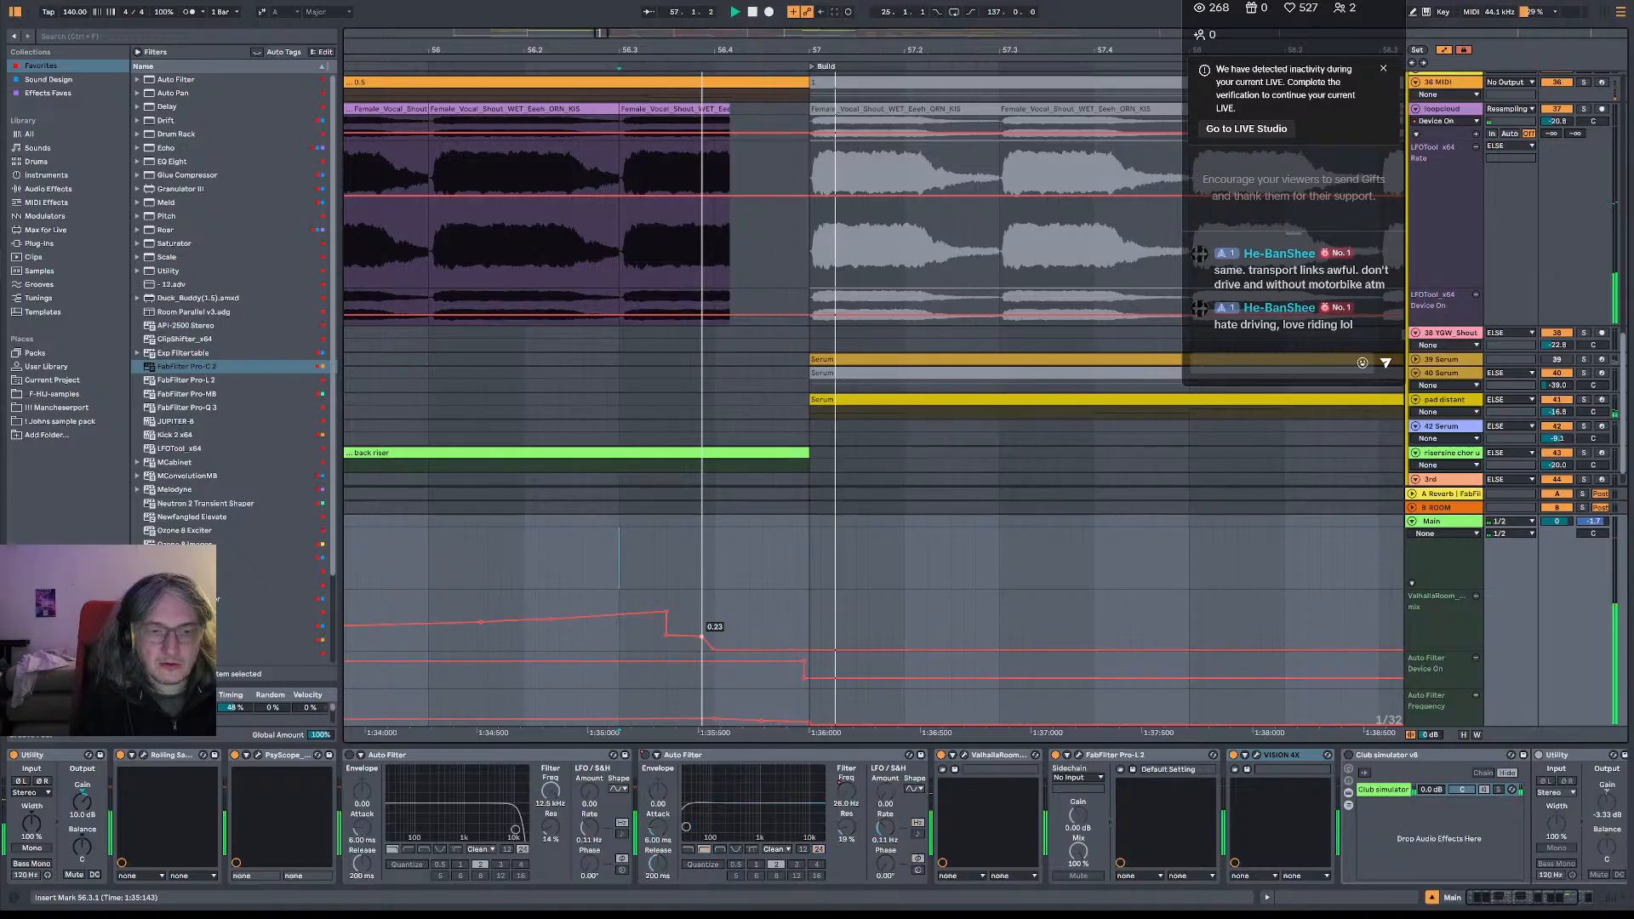
{"action": "key", "text": "space"}
{"action": "key", "text": "space"}
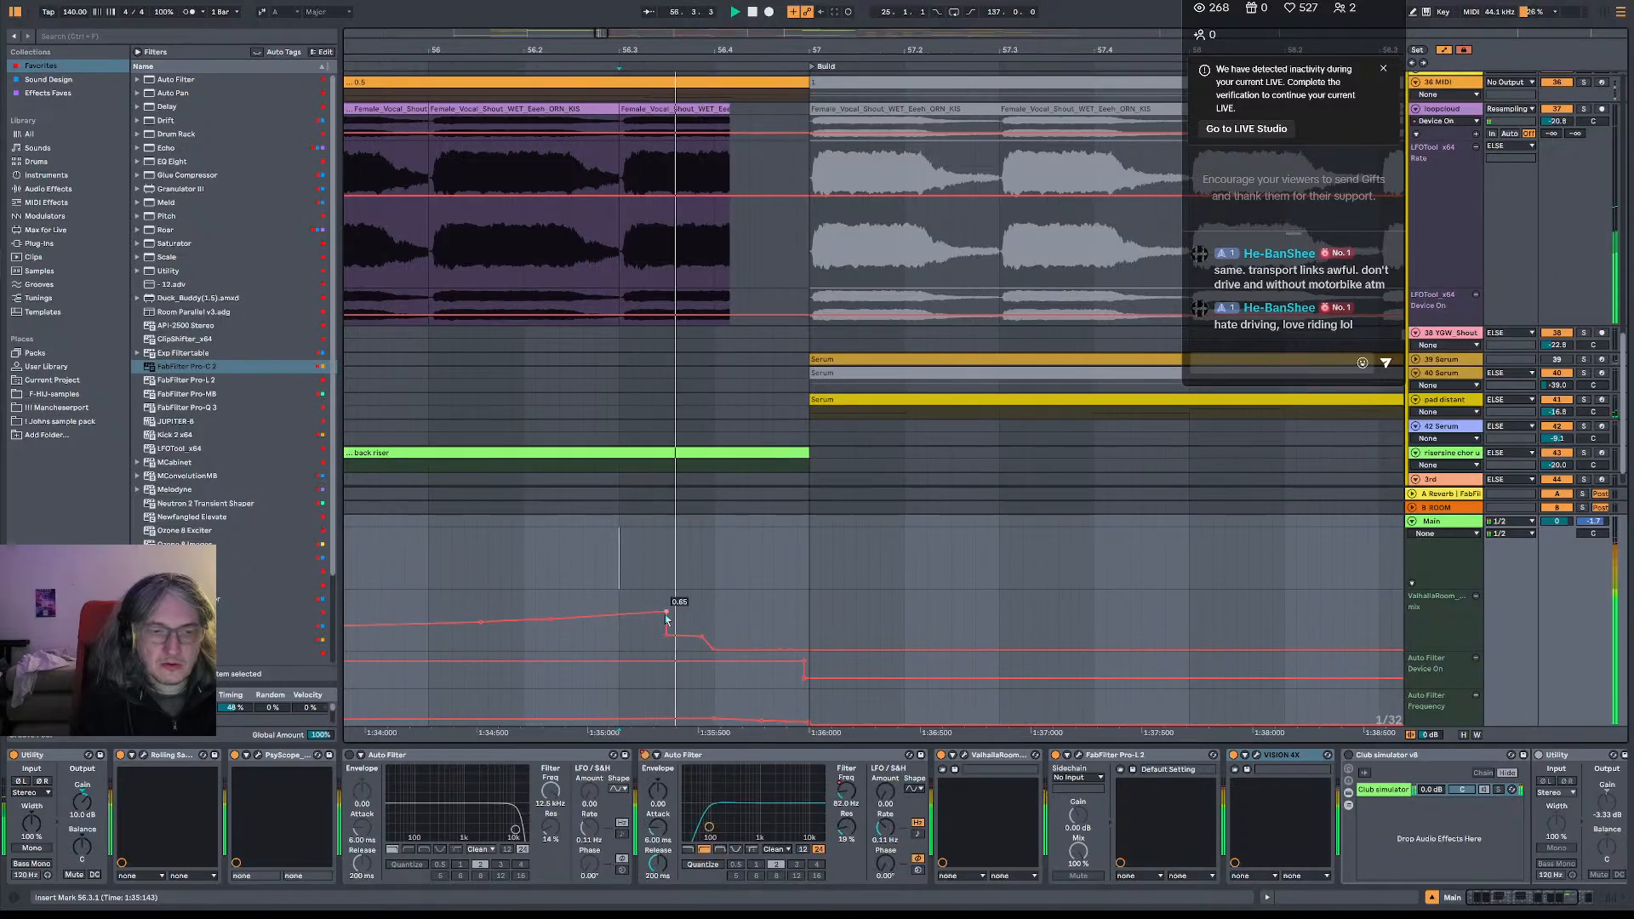
- Move the breakpoint ending the ValhallaRoom mix's long ramp slightly earlier, at about 0.64, and replay the transition
{"action": "left_click", "coordinate": [623, 607]}
{"action": "key", "text": "space"}
{"action": "key", "text": "space"}
{"action": "left_click_drag", "start_coordinate": [668, 610], "coordinate": [655, 611]}
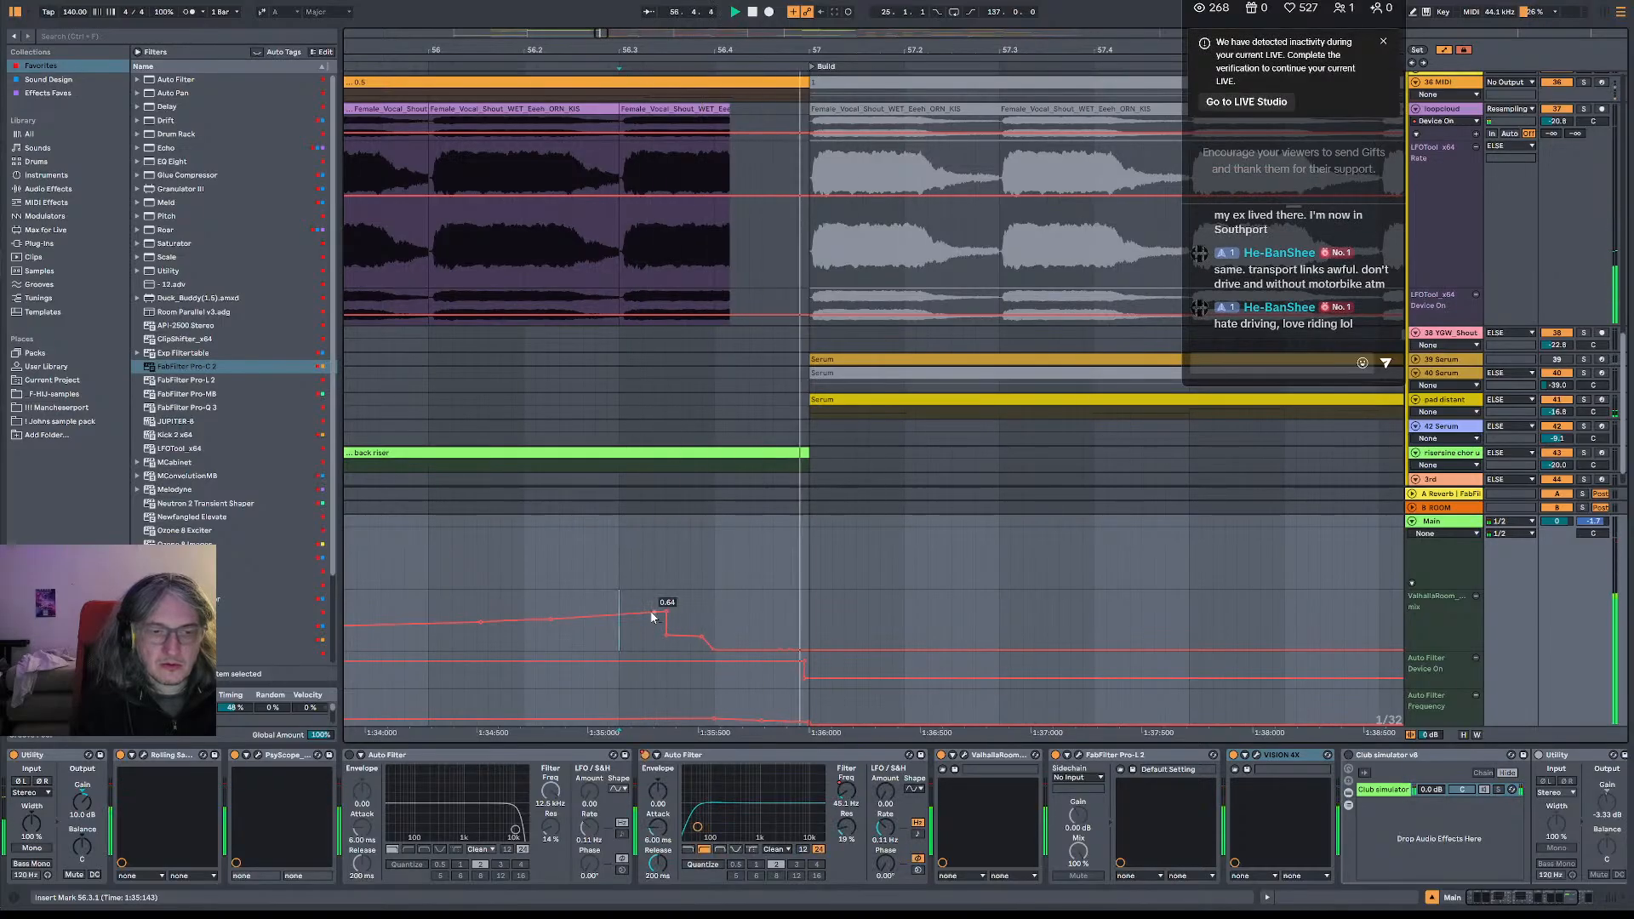
{"action": "key", "text": "space"}
{"action": "key", "text": "space"}
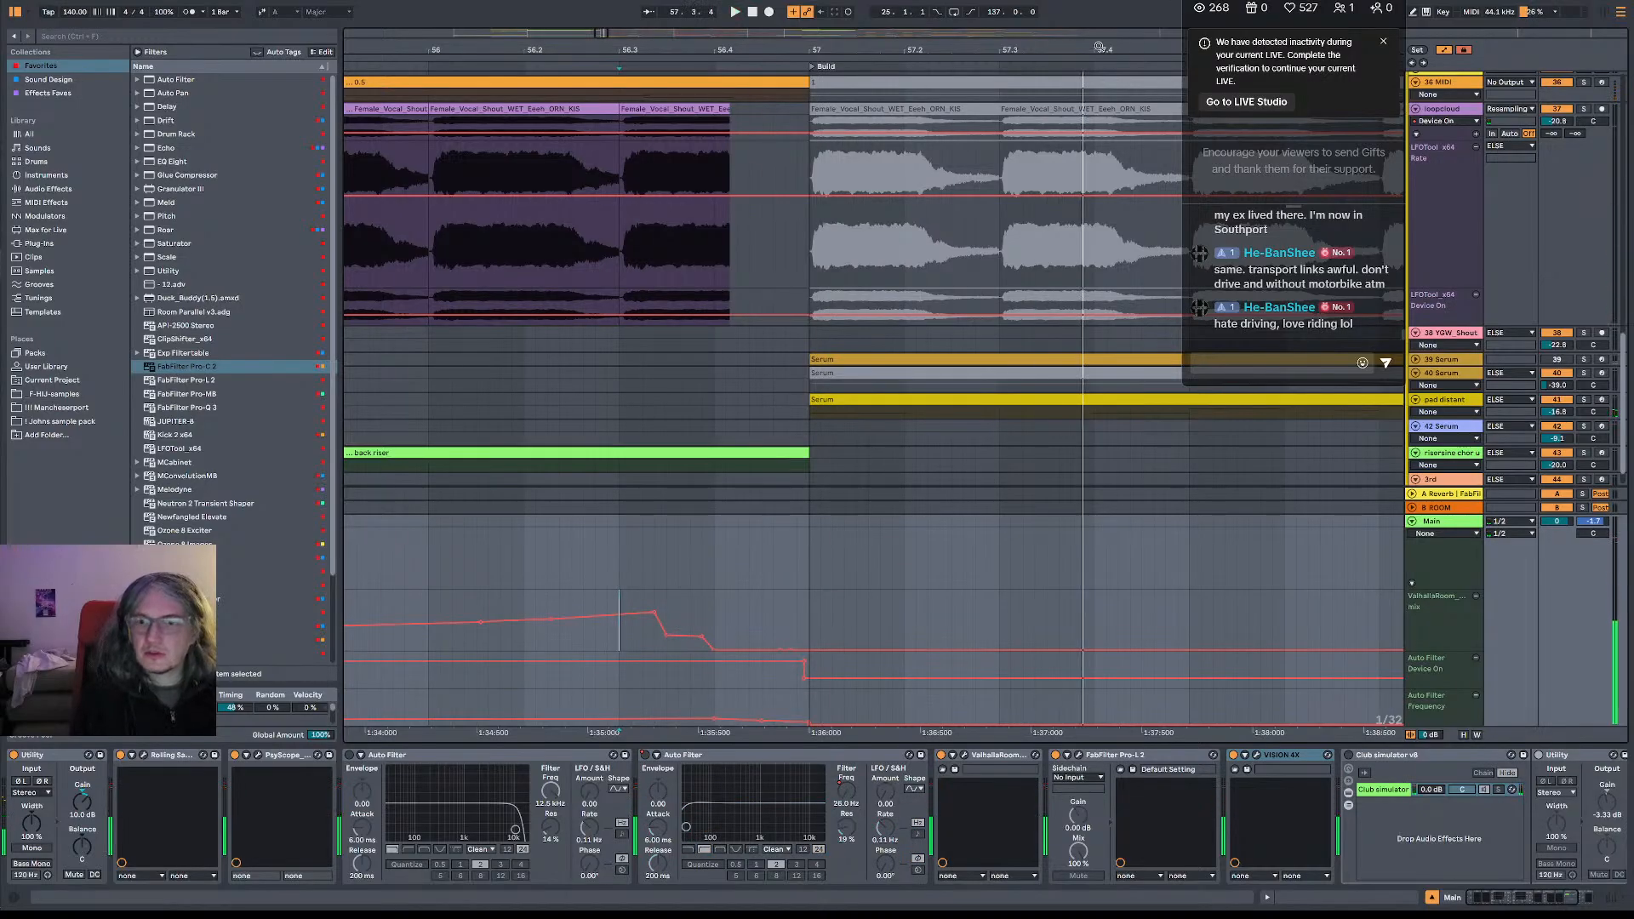
- Play the end of the lead-in to the second build from bar 111, with the Main track's reverb automation enlarged
{"action": "left_click_drag", "start_coordinate": [1100, 49], "coordinate": [1100, 4]}
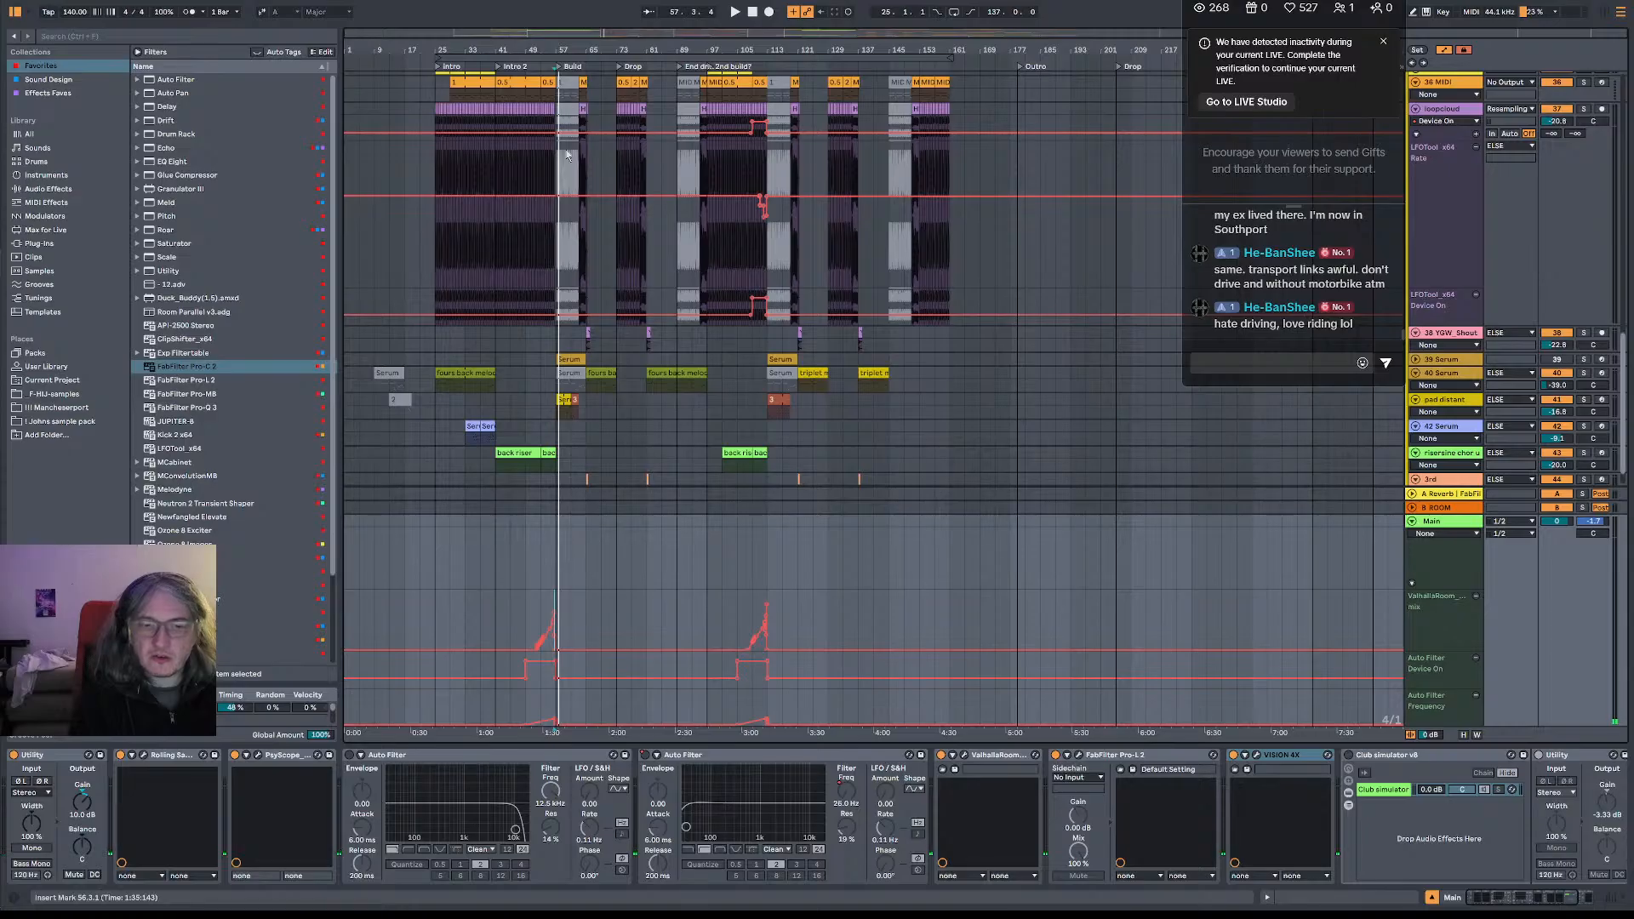
{"action": "left_click_drag", "start_coordinate": [762, 52], "coordinate": [762, 81]}
{"action": "left_click_drag", "start_coordinate": [551, 49], "coordinate": [551, 85]}
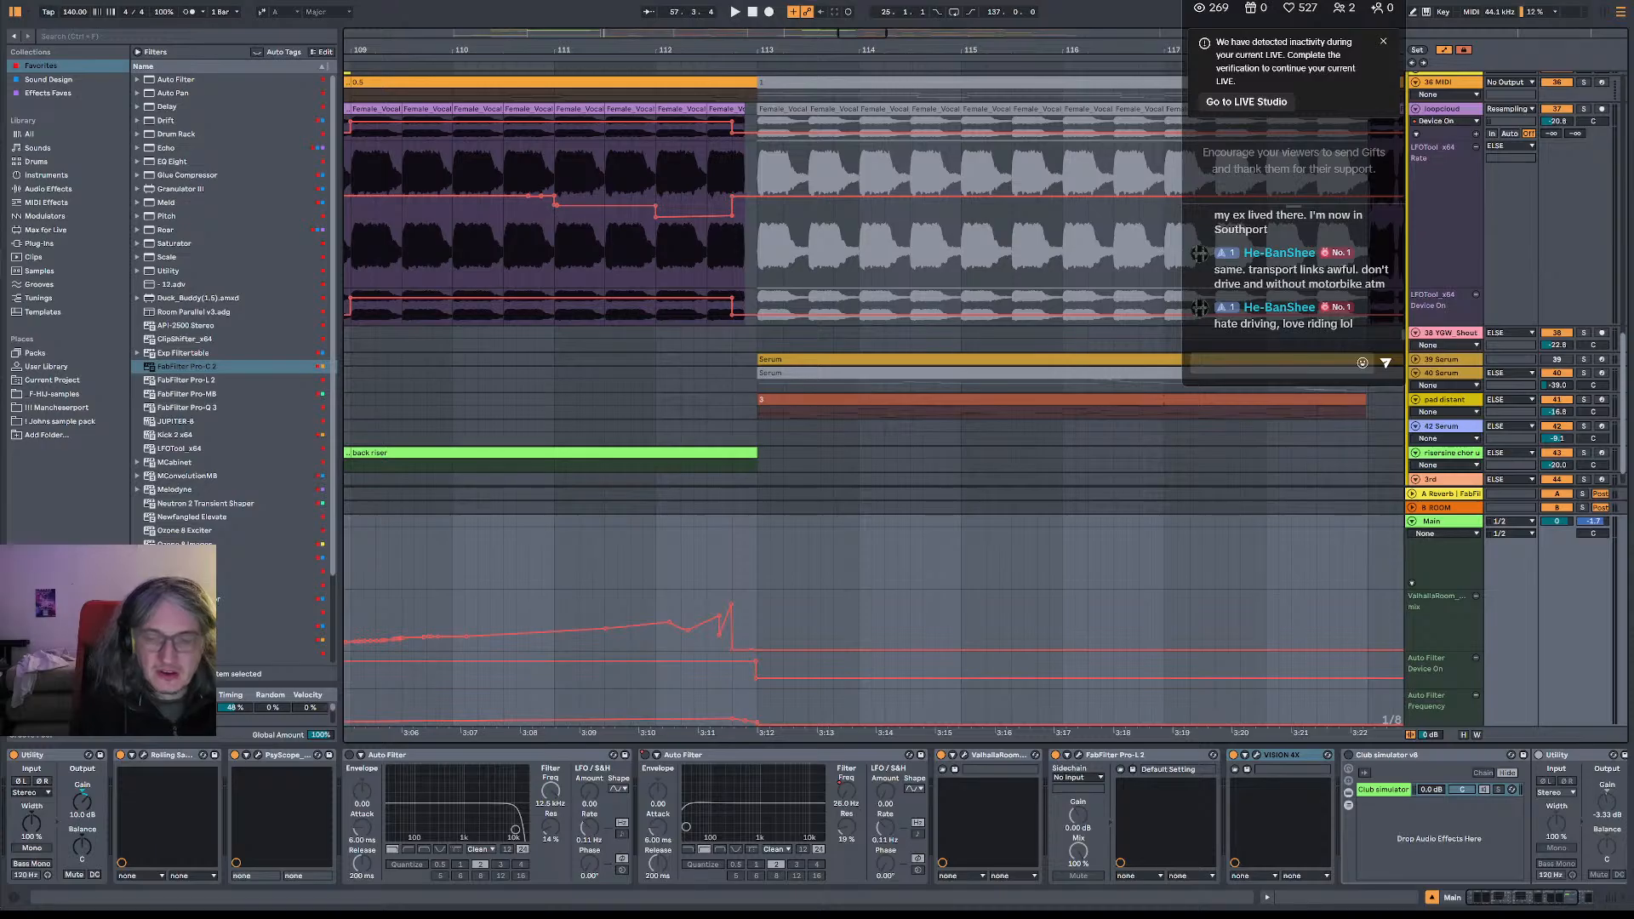
{"action": "key", "text": "space"}
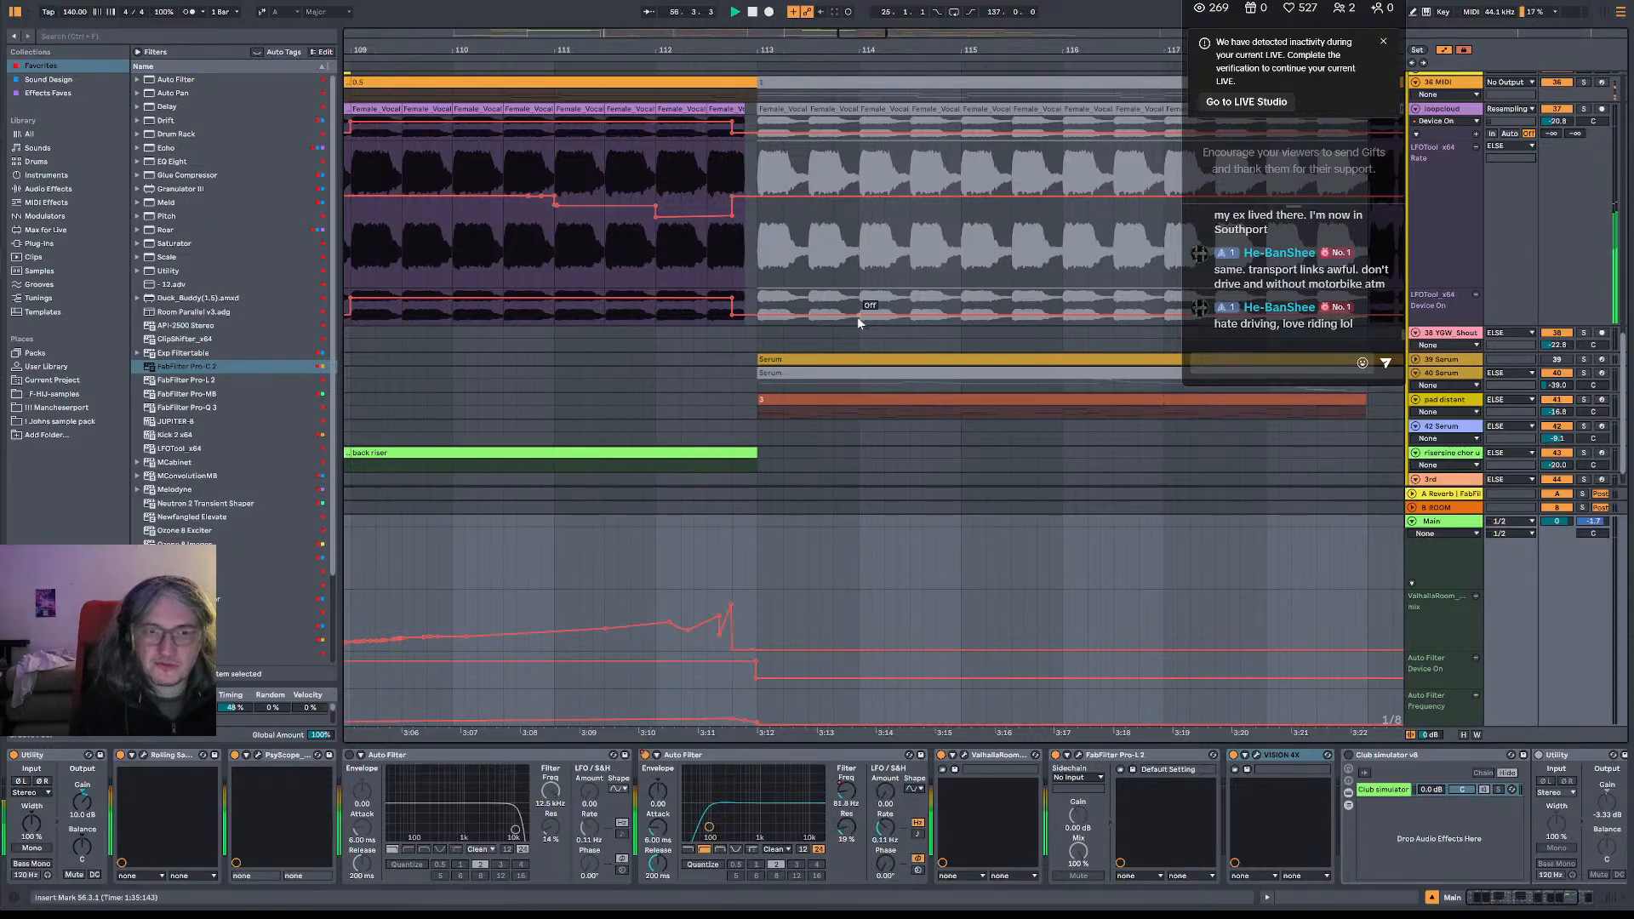
{"action": "left_click", "coordinate": [554, 615]}
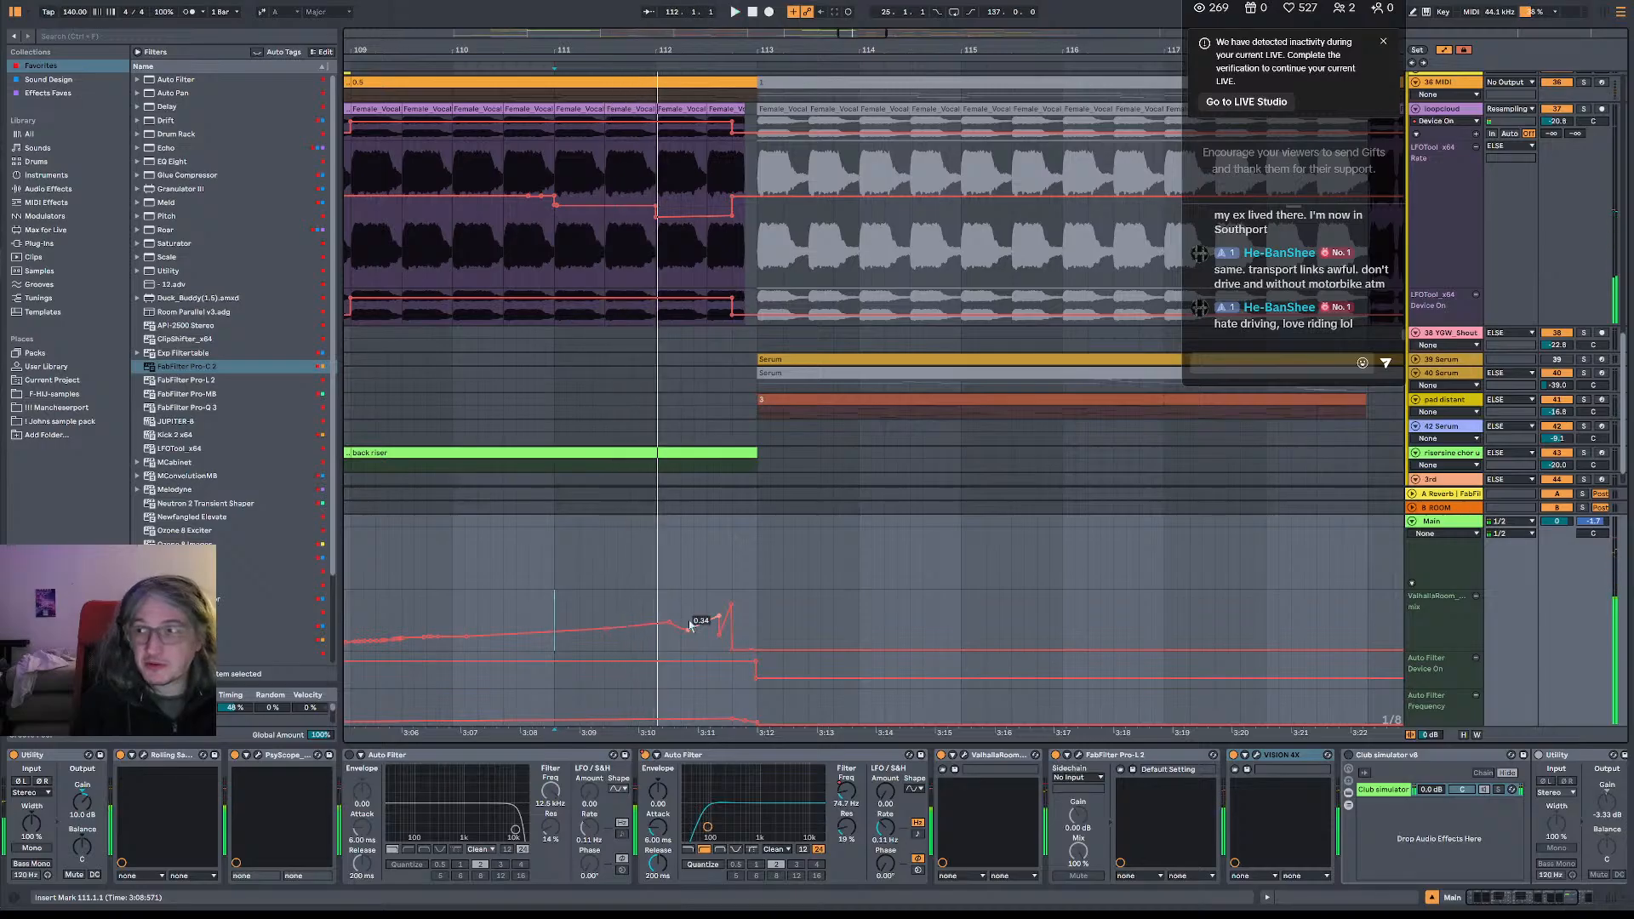
{"action": "key", "text": "space"}
{"action": "key", "text": "space"}
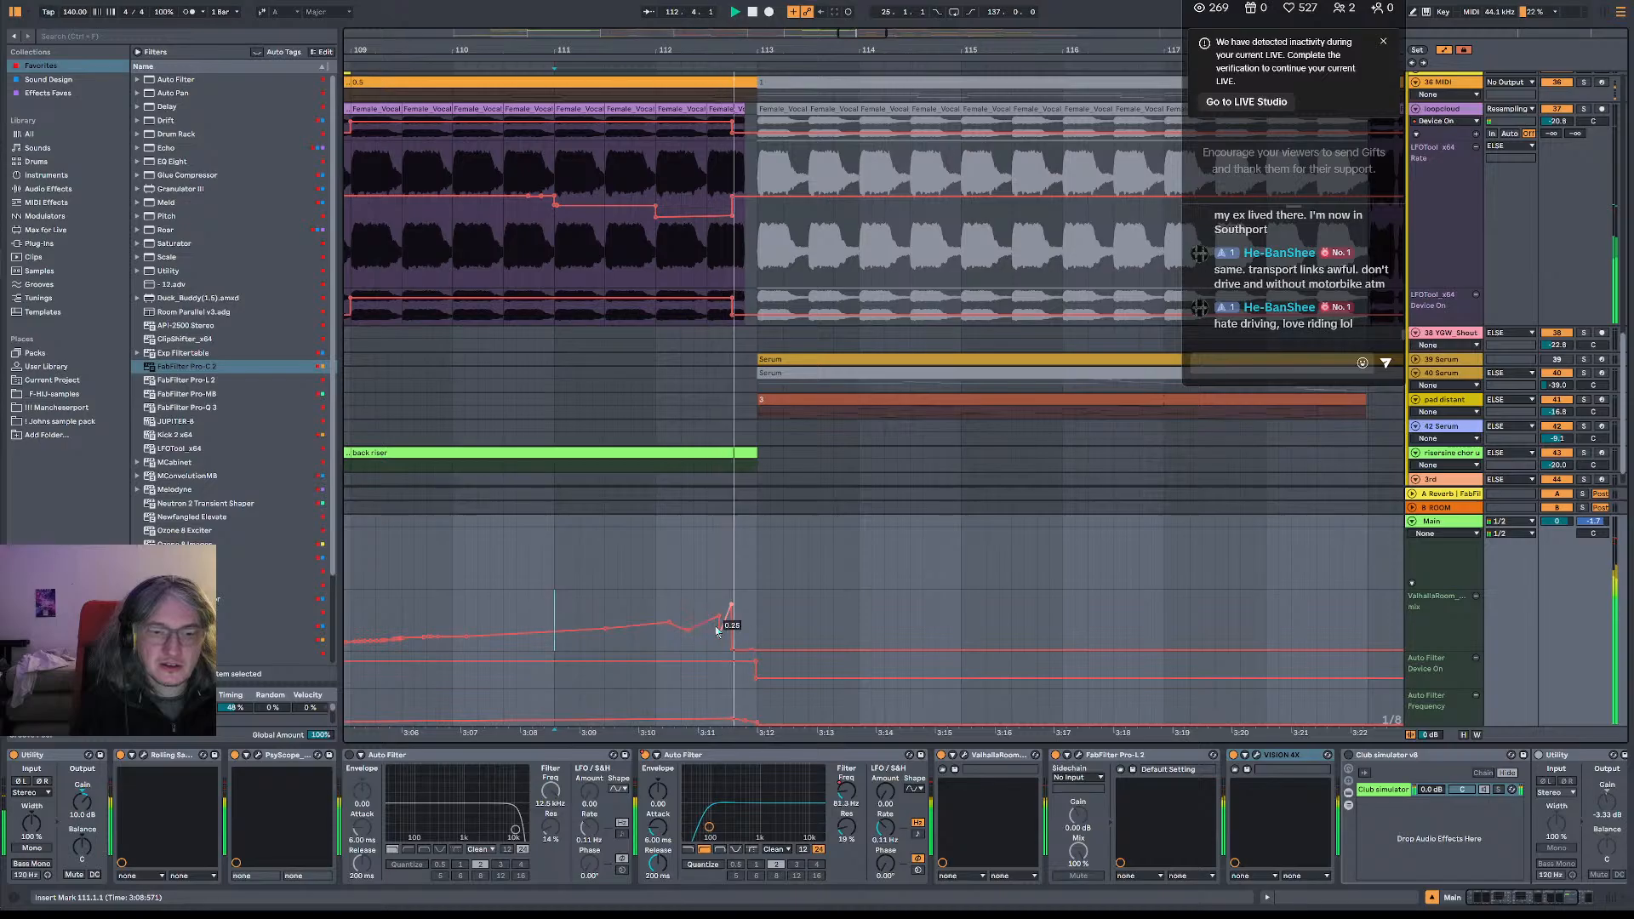
- Lower the ValhallaRoom mix spike just before bar 113, shift the preceding peak slightly earlier at about 0.58, and replay from 112.1
{"action": "key", "text": "space"}
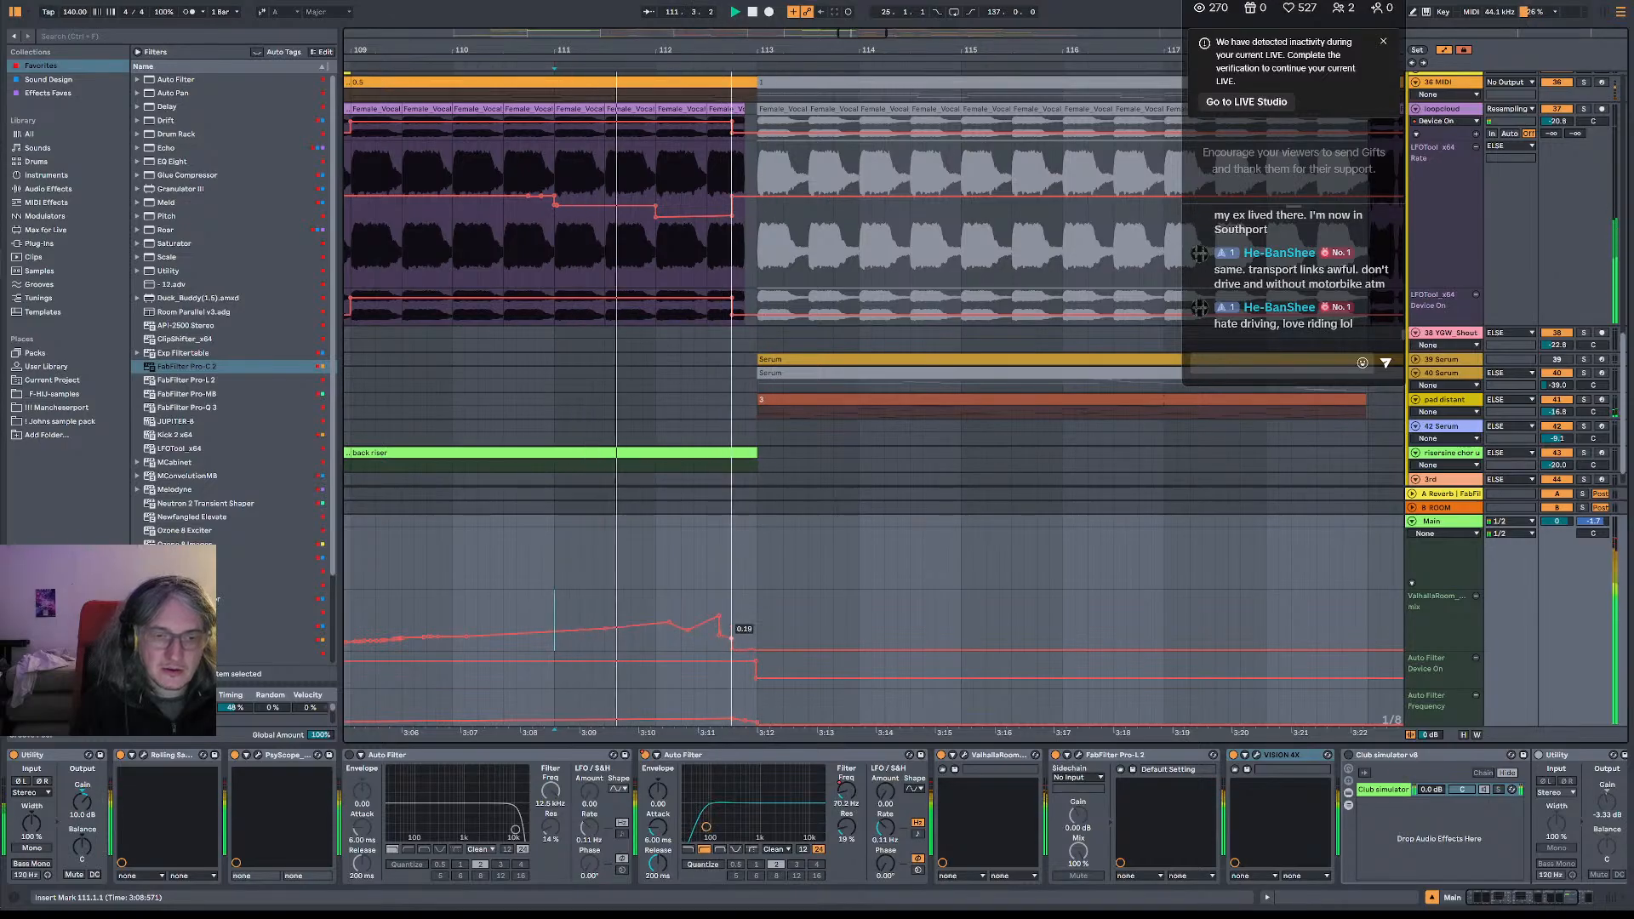
{"action": "left_click_drag", "start_coordinate": [720, 618], "coordinate": [707, 618]}
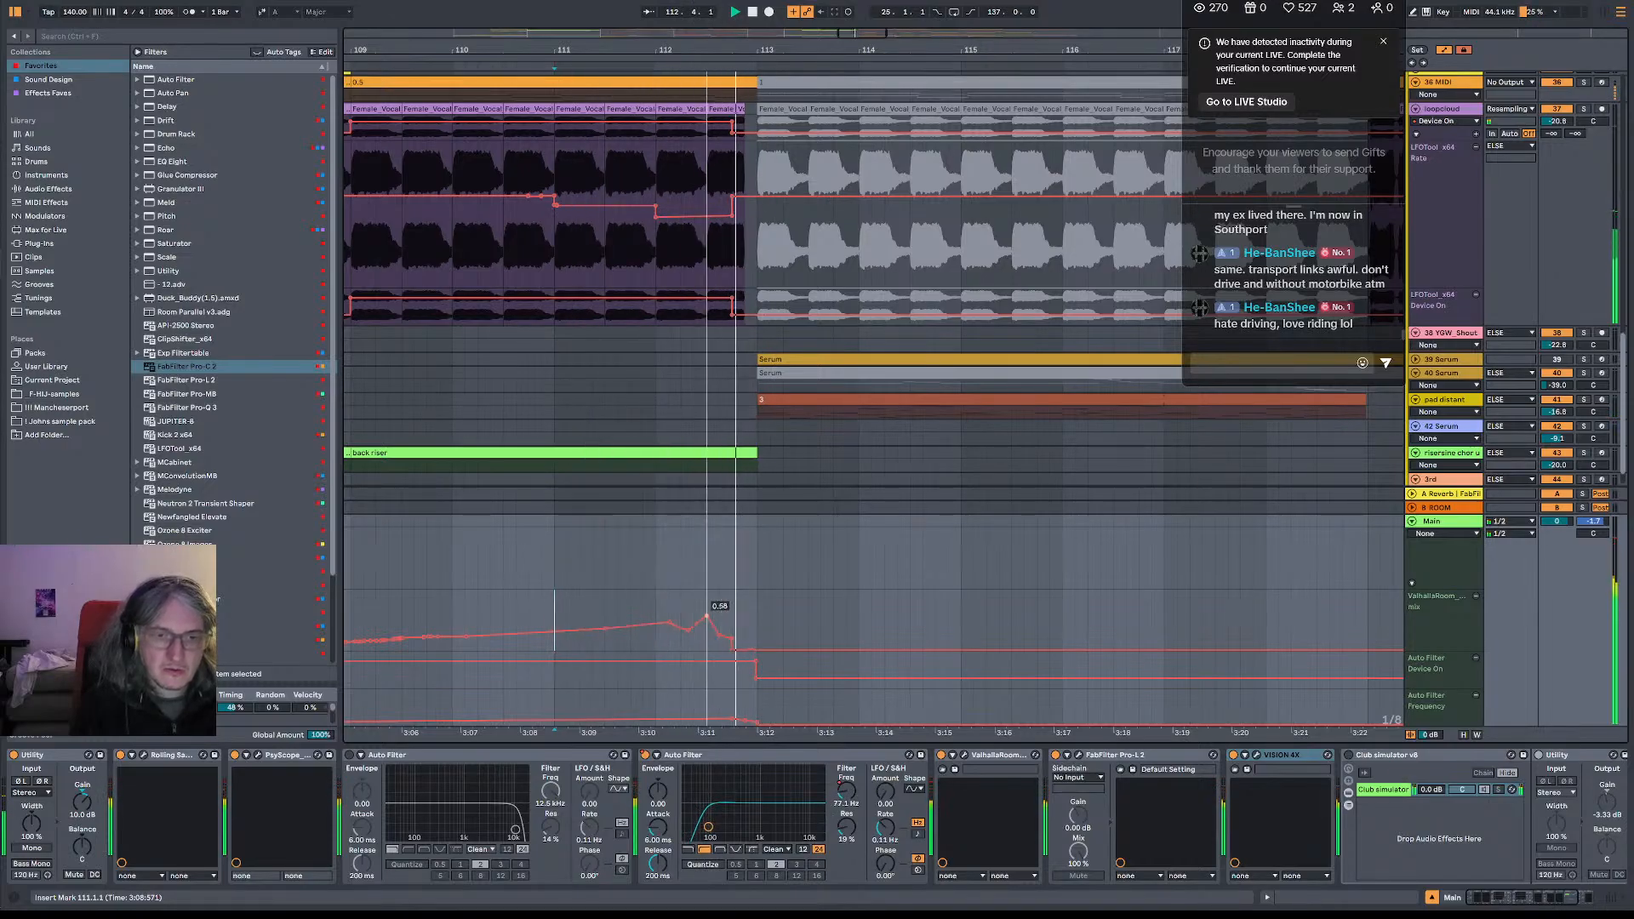
{"action": "left_click", "coordinate": [665, 606]}
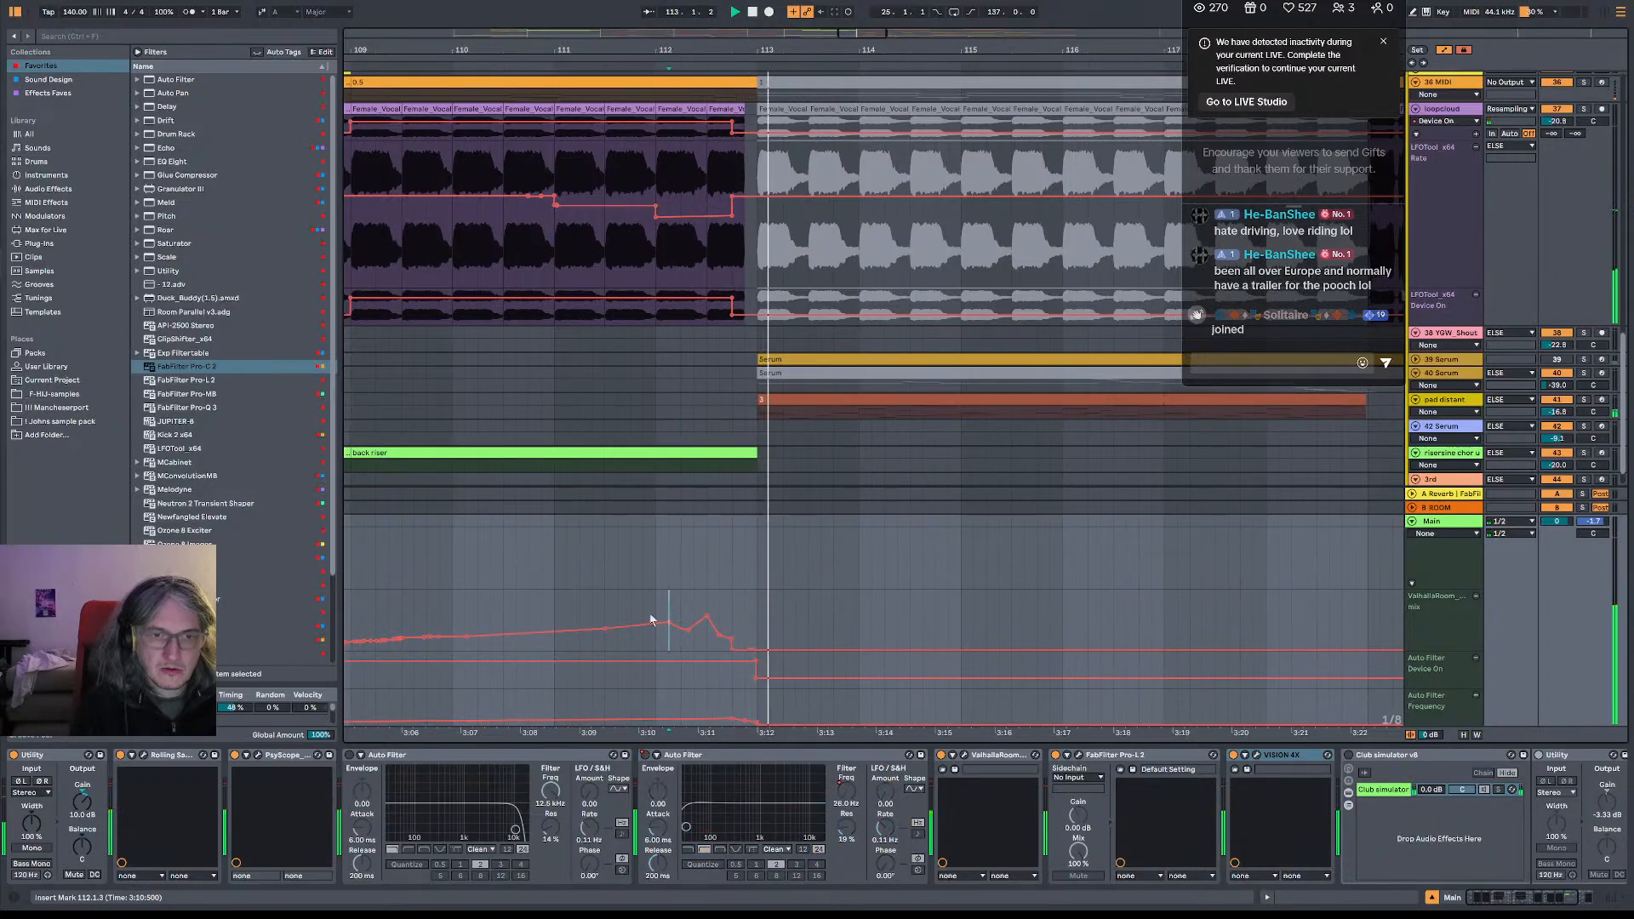
{"action": "left_click", "coordinate": [656, 611]}
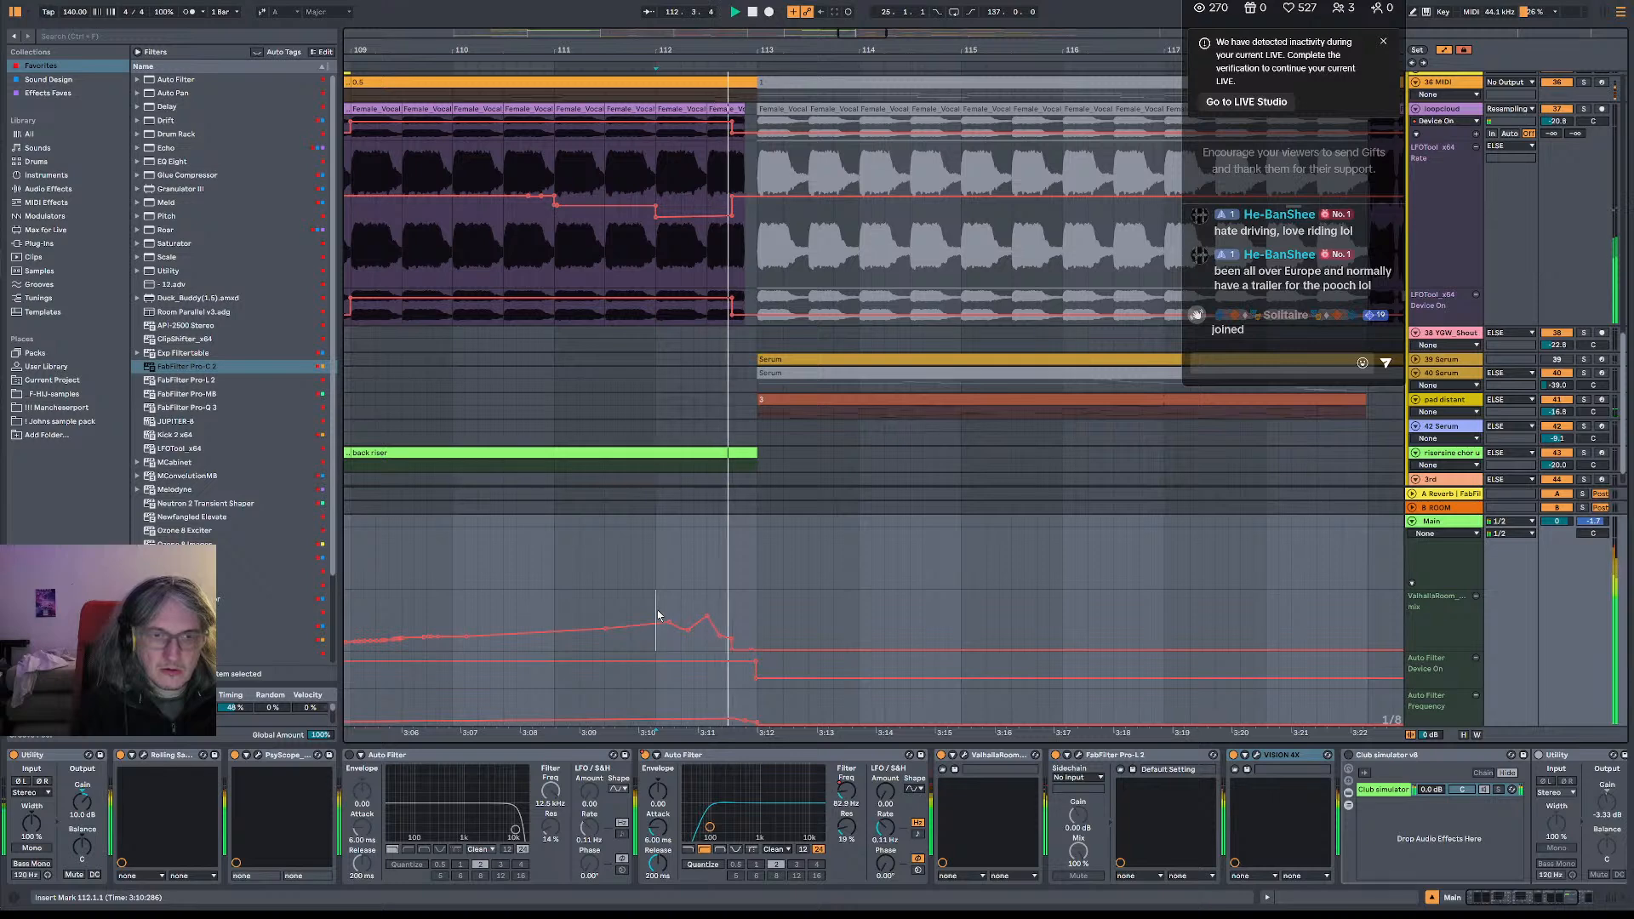
- Smooth the ValhallaRoom mix's second peak before bar 113 into a continuous fall-off after the long ramp
{"action": "left_click", "coordinate": [656, 610]}
{"action": "left_click_drag", "start_coordinate": [703, 616], "coordinate": [732, 648]}
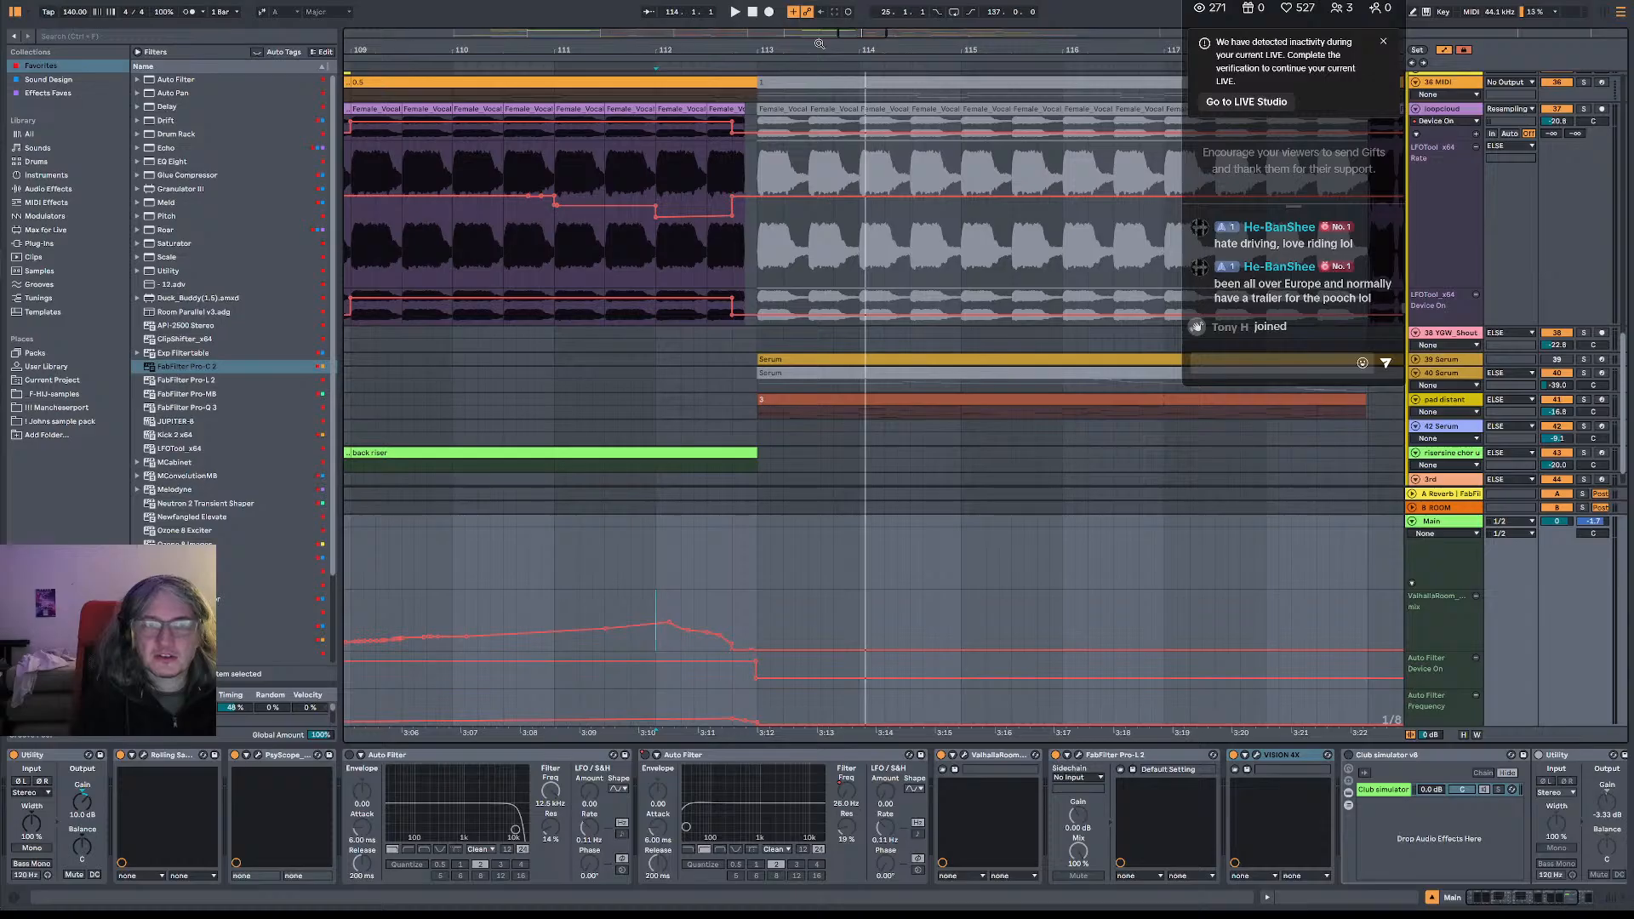
{"action": "left_click_drag", "start_coordinate": [819, 43], "coordinate": [819, 30]}
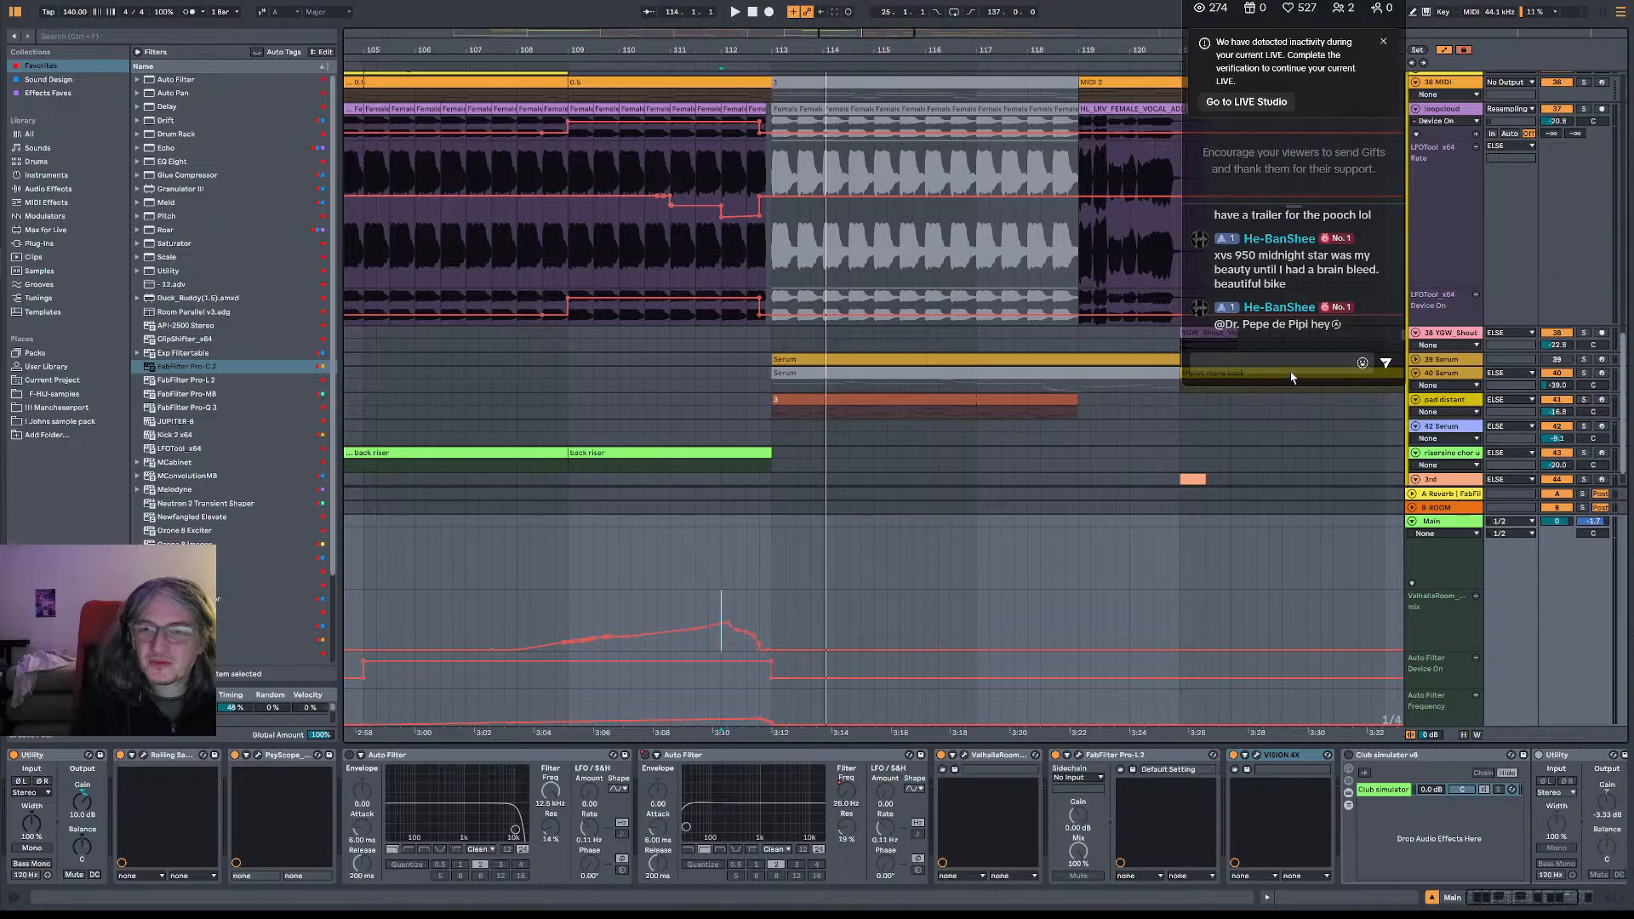
- Show the latest comment in the live chat overlay in its original language
{"action": "left_click", "coordinate": [1375, 313]}
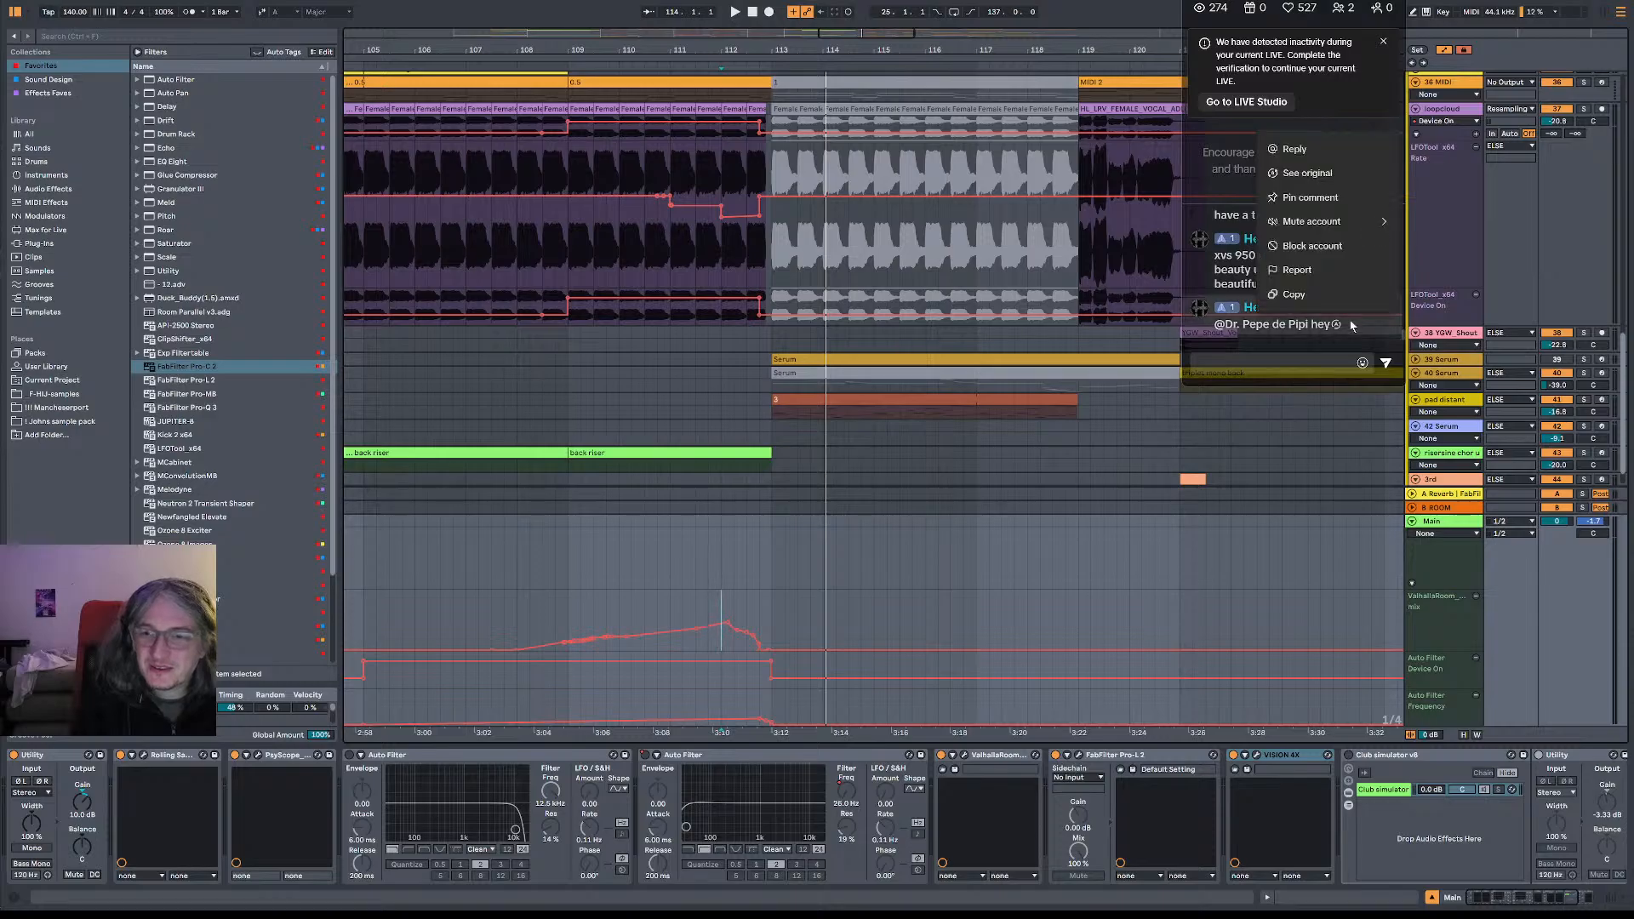
{"action": "left_click", "coordinate": [1320, 176]}
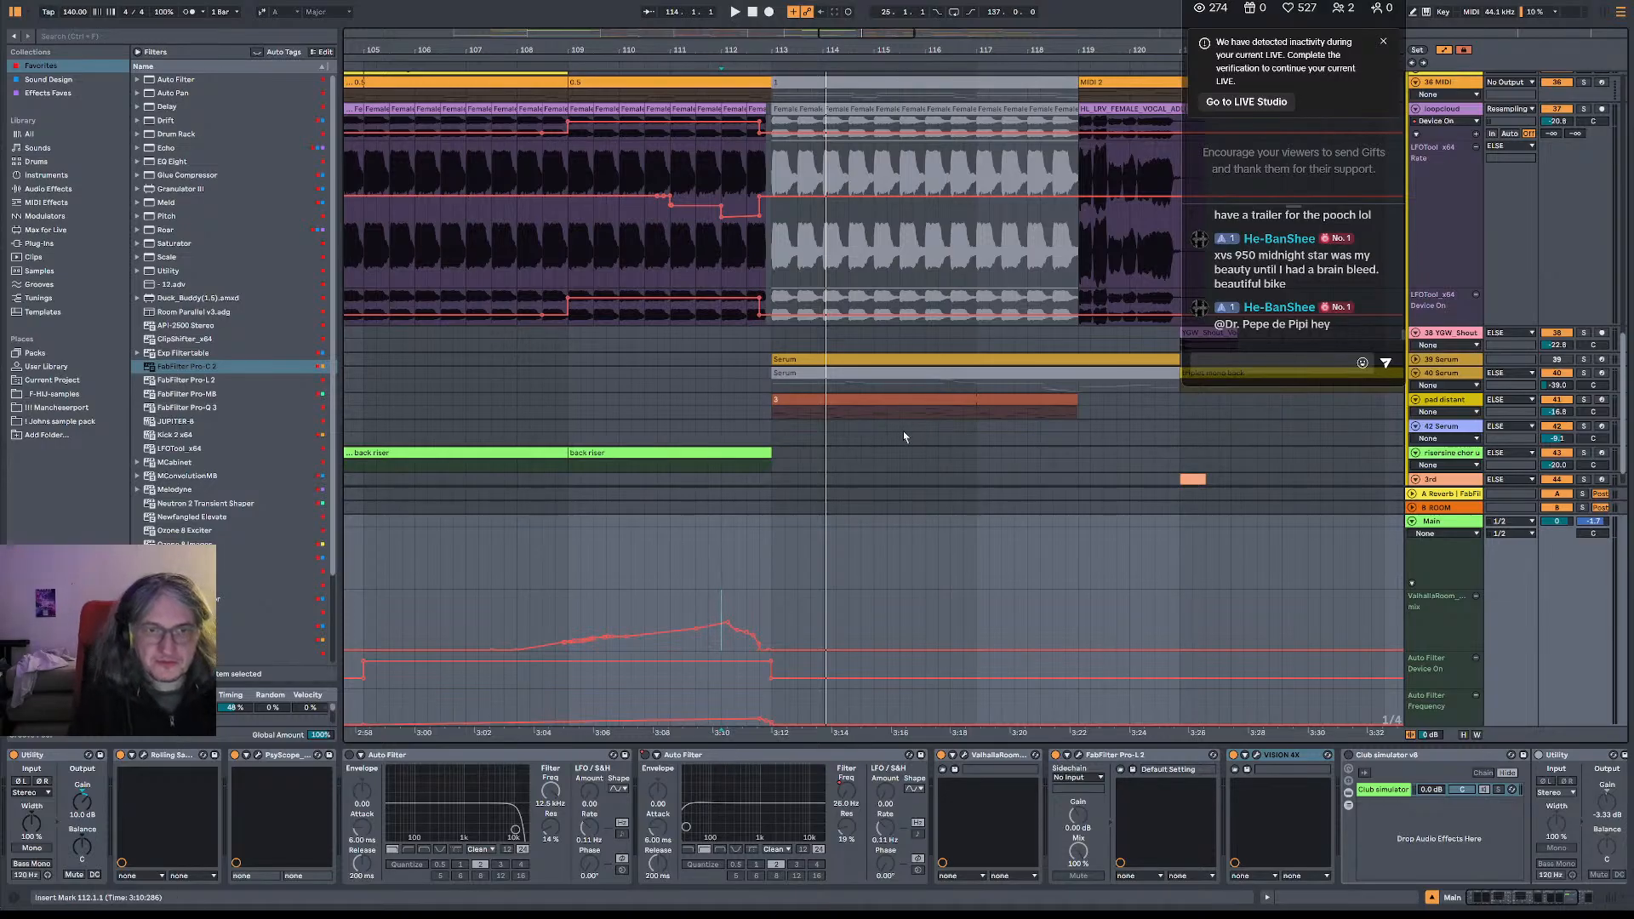
- Replay the transition into the second build from 112.3
{"action": "left_click", "coordinate": [746, 545]}
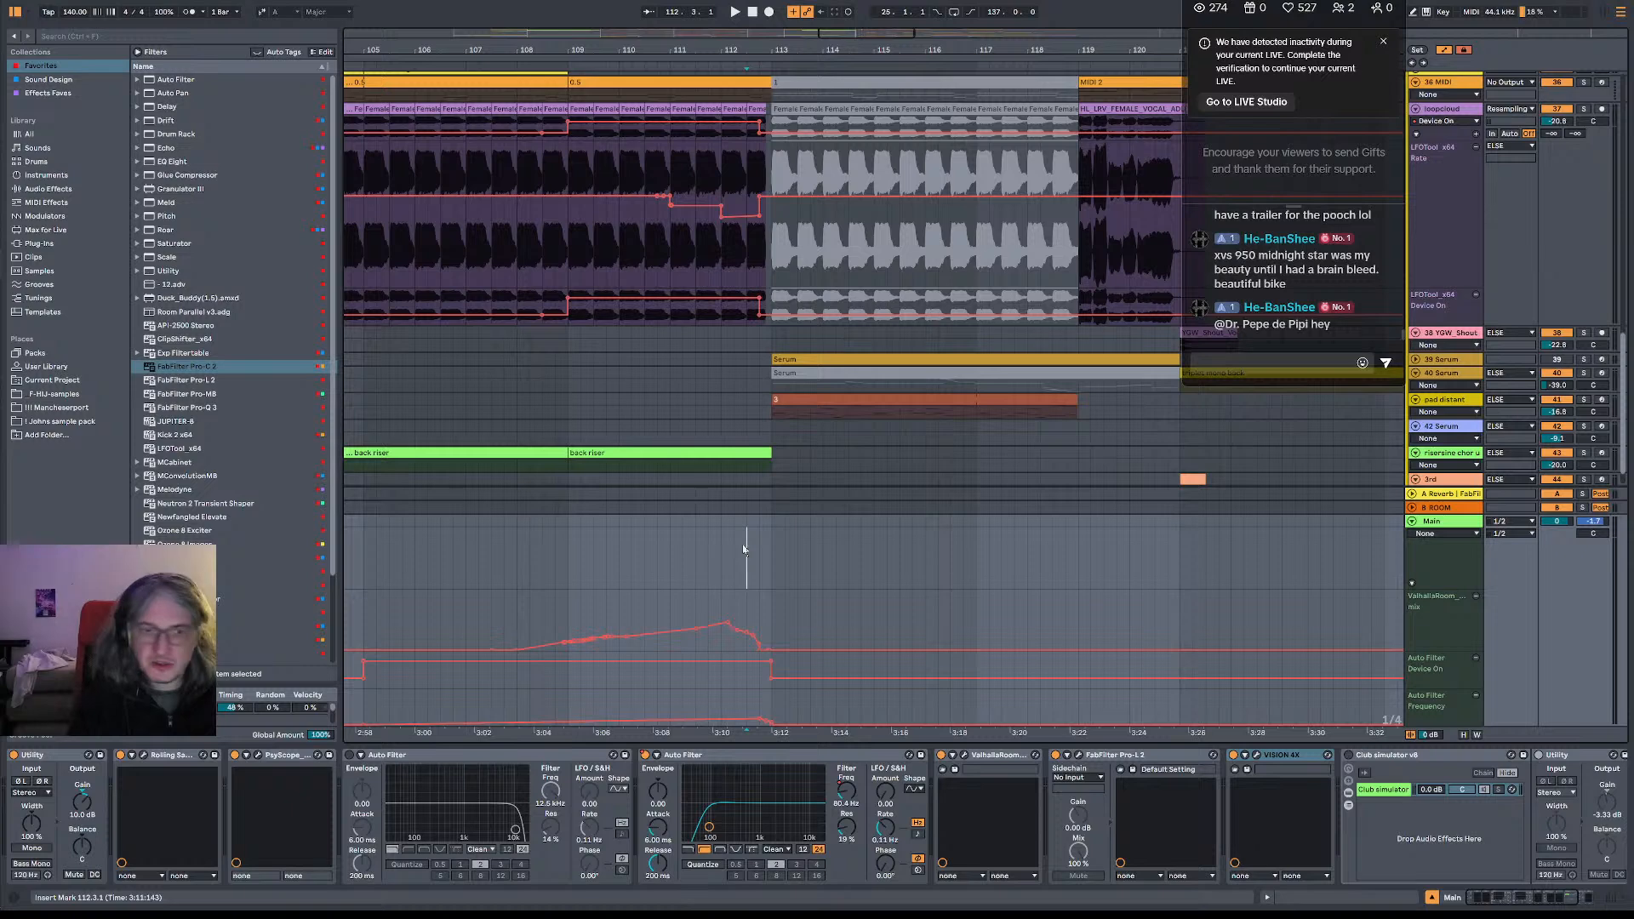
{"action": "key", "text": "space"}
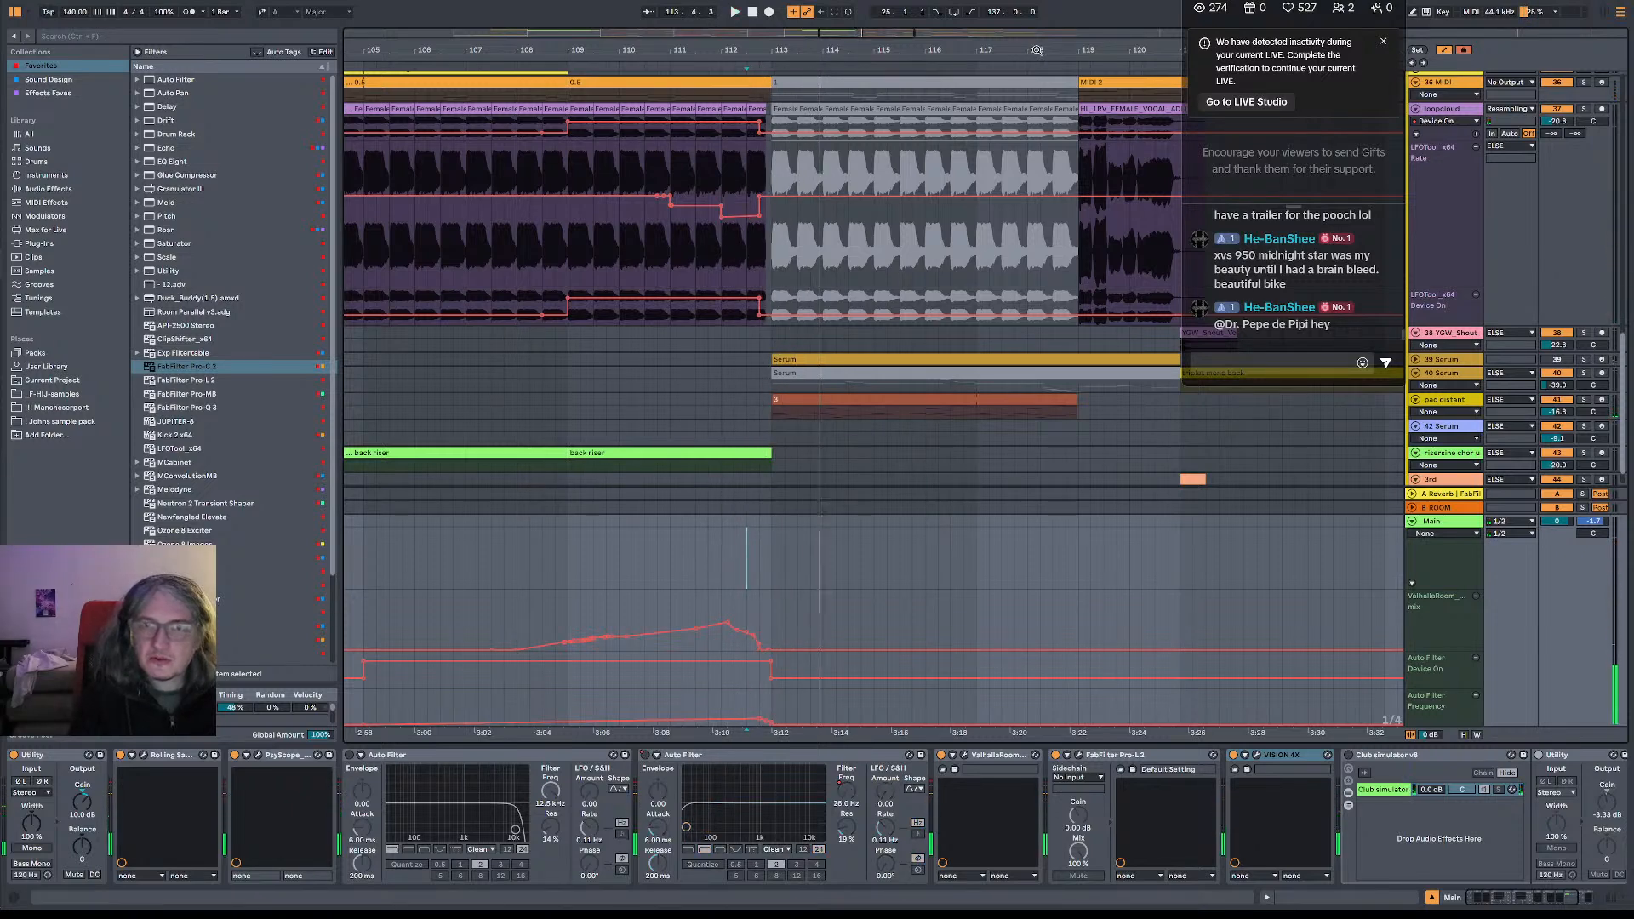
- Copy the first two bars of the pad distant track's Serum clip from bar 57 to bar 113 and play the second build
{"action": "left_click_drag", "start_coordinate": [1034, 50], "coordinate": [885, 49]}
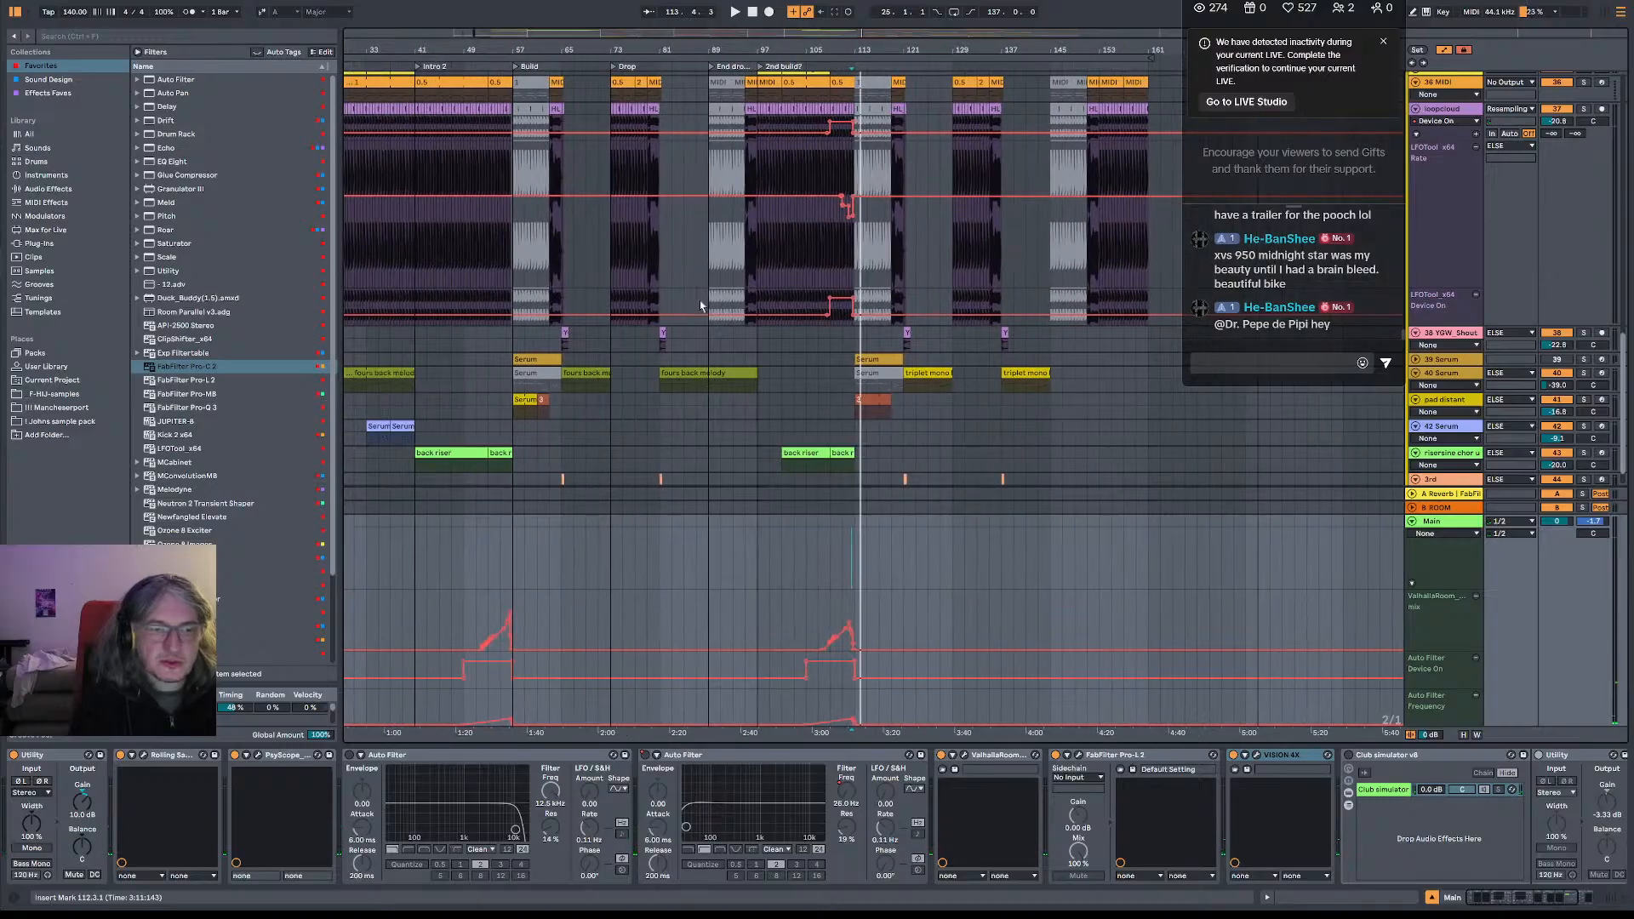
{"action": "left_click", "coordinate": [521, 407]}
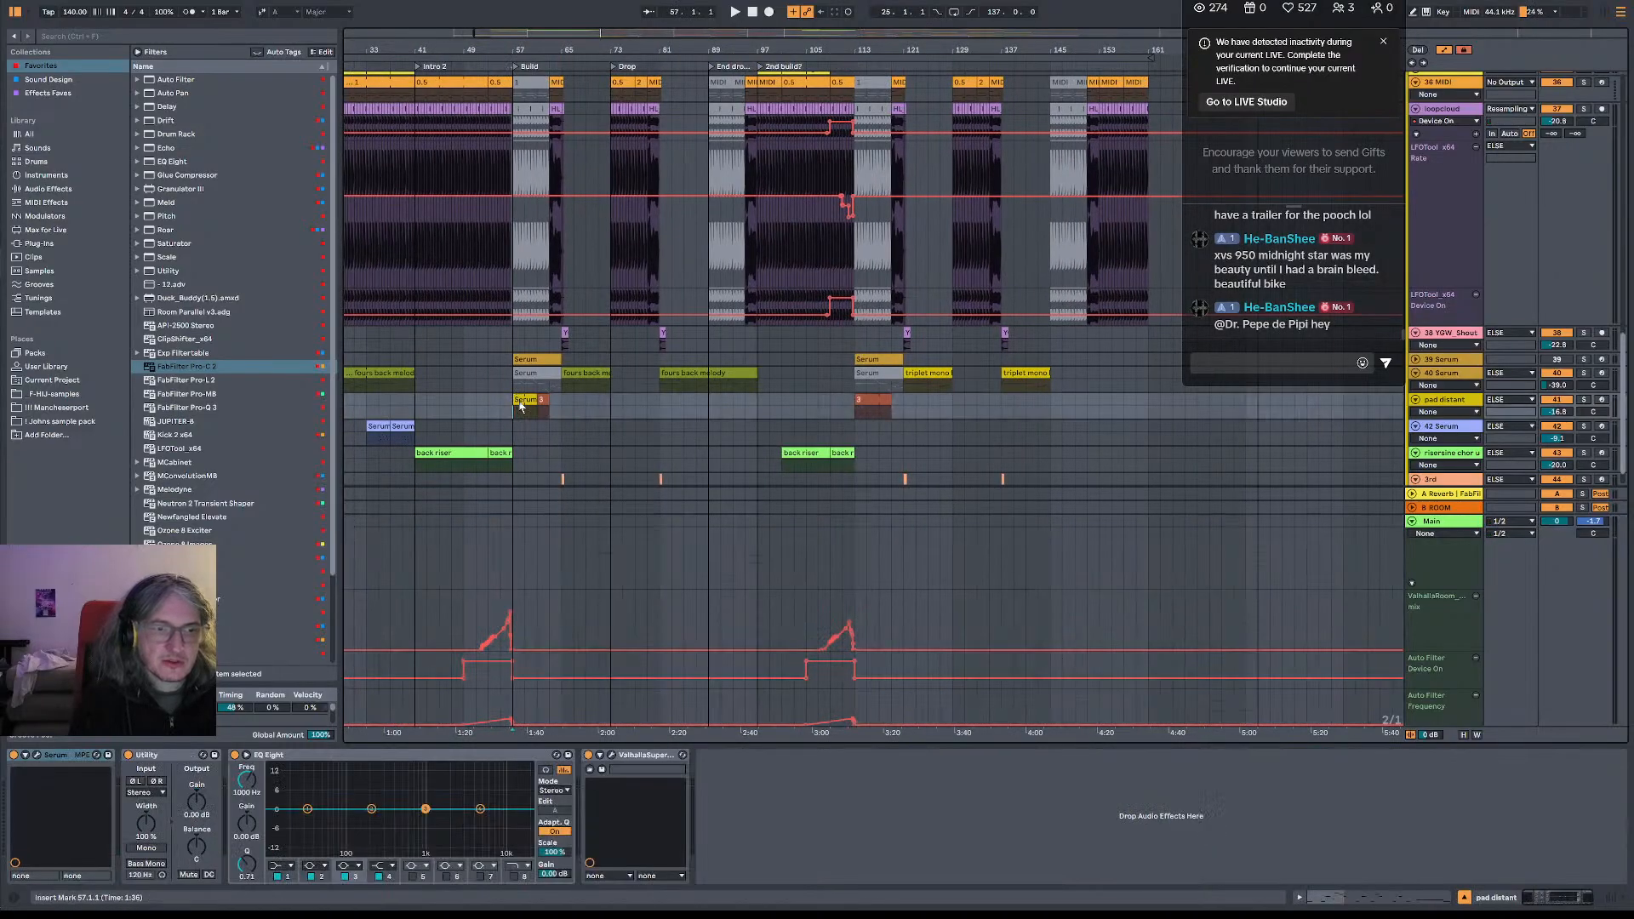
{"action": "left_click_drag", "start_coordinate": [521, 407], "coordinate": [858, 407]}
{"action": "key", "text": "space"}
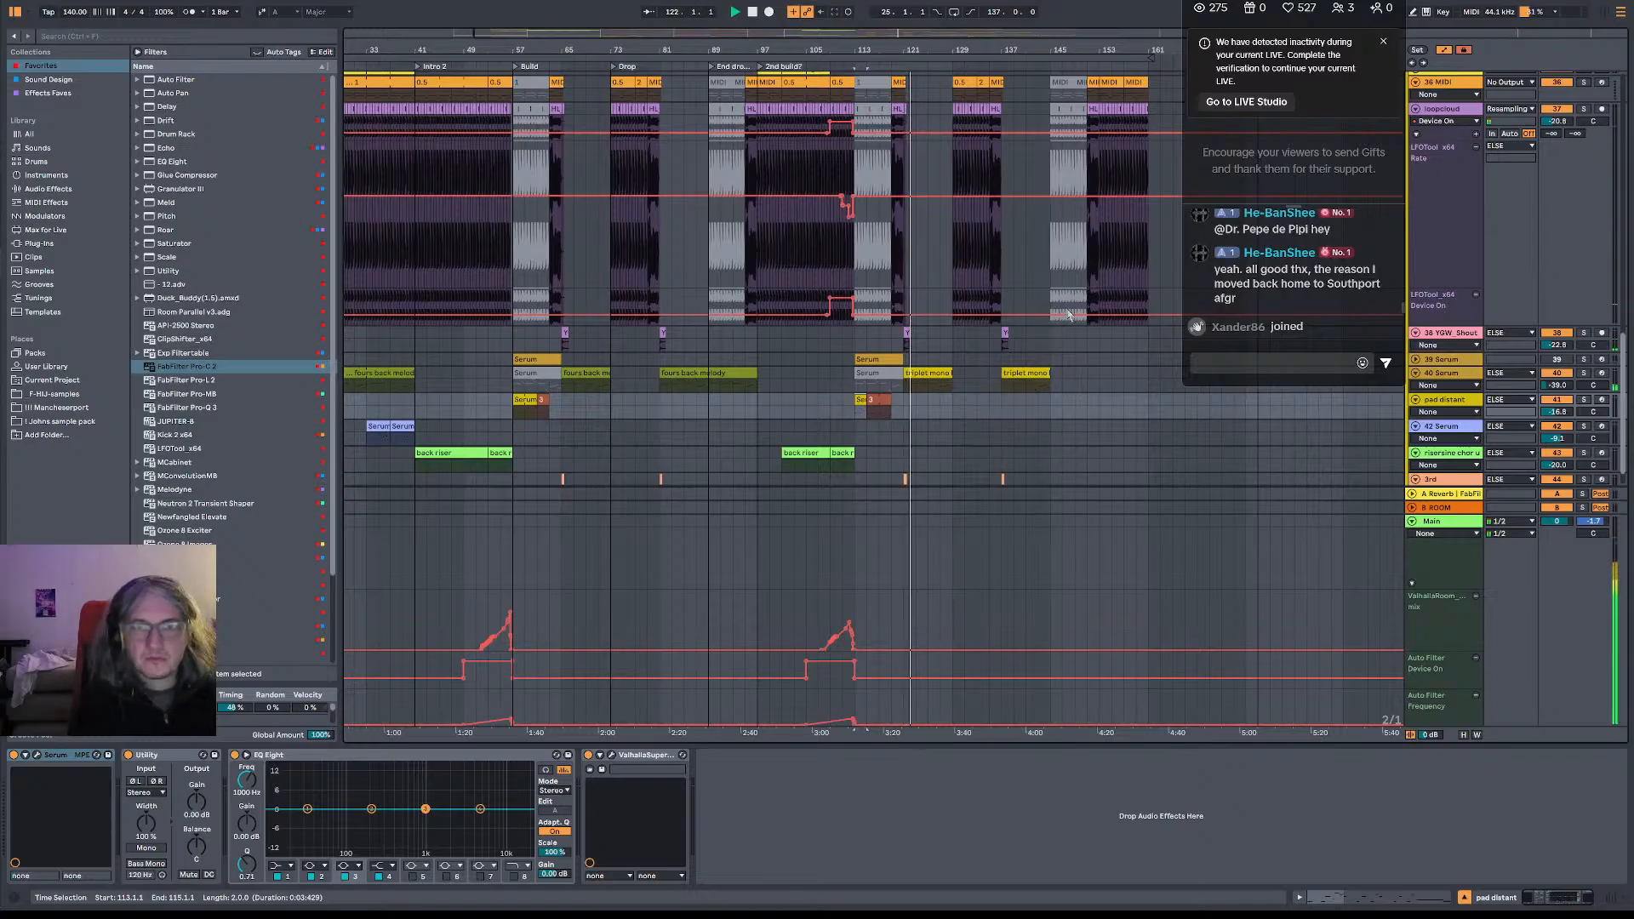
- Hide the automation lanes, dismissing the chat overlay's inactivity notice, and select the looped arrangement range of 137 bars from bar 25
{"action": "scroll", "coordinate": [1439, 94], "scroll_direction": "up", "scroll_amount": 5}
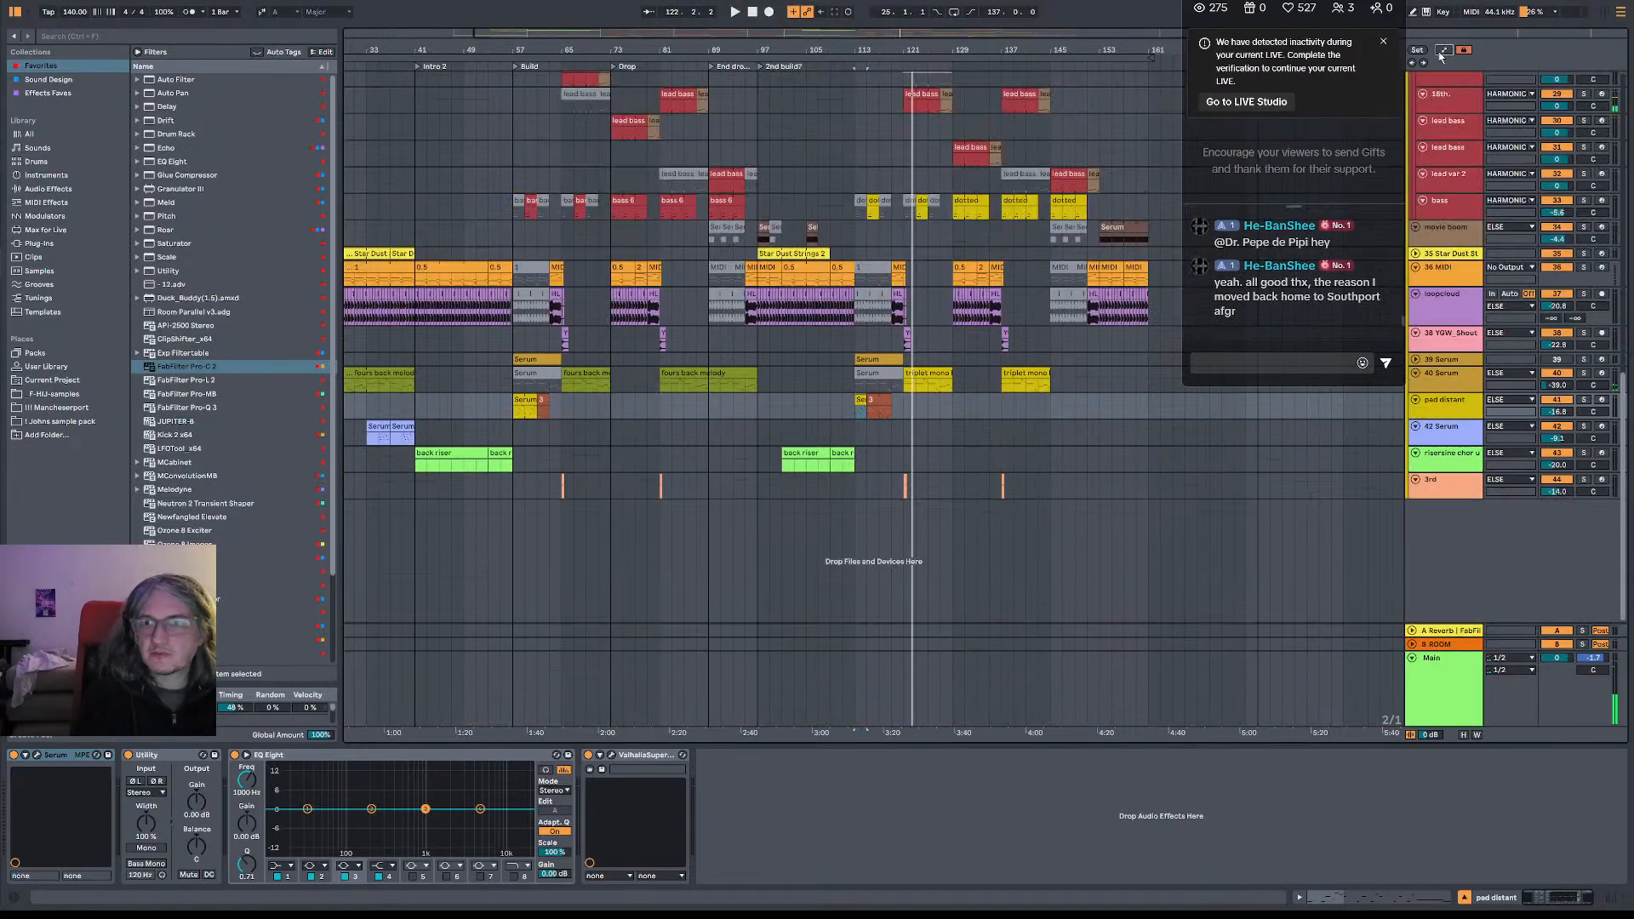
{"action": "left_click", "coordinate": [1385, 42]}
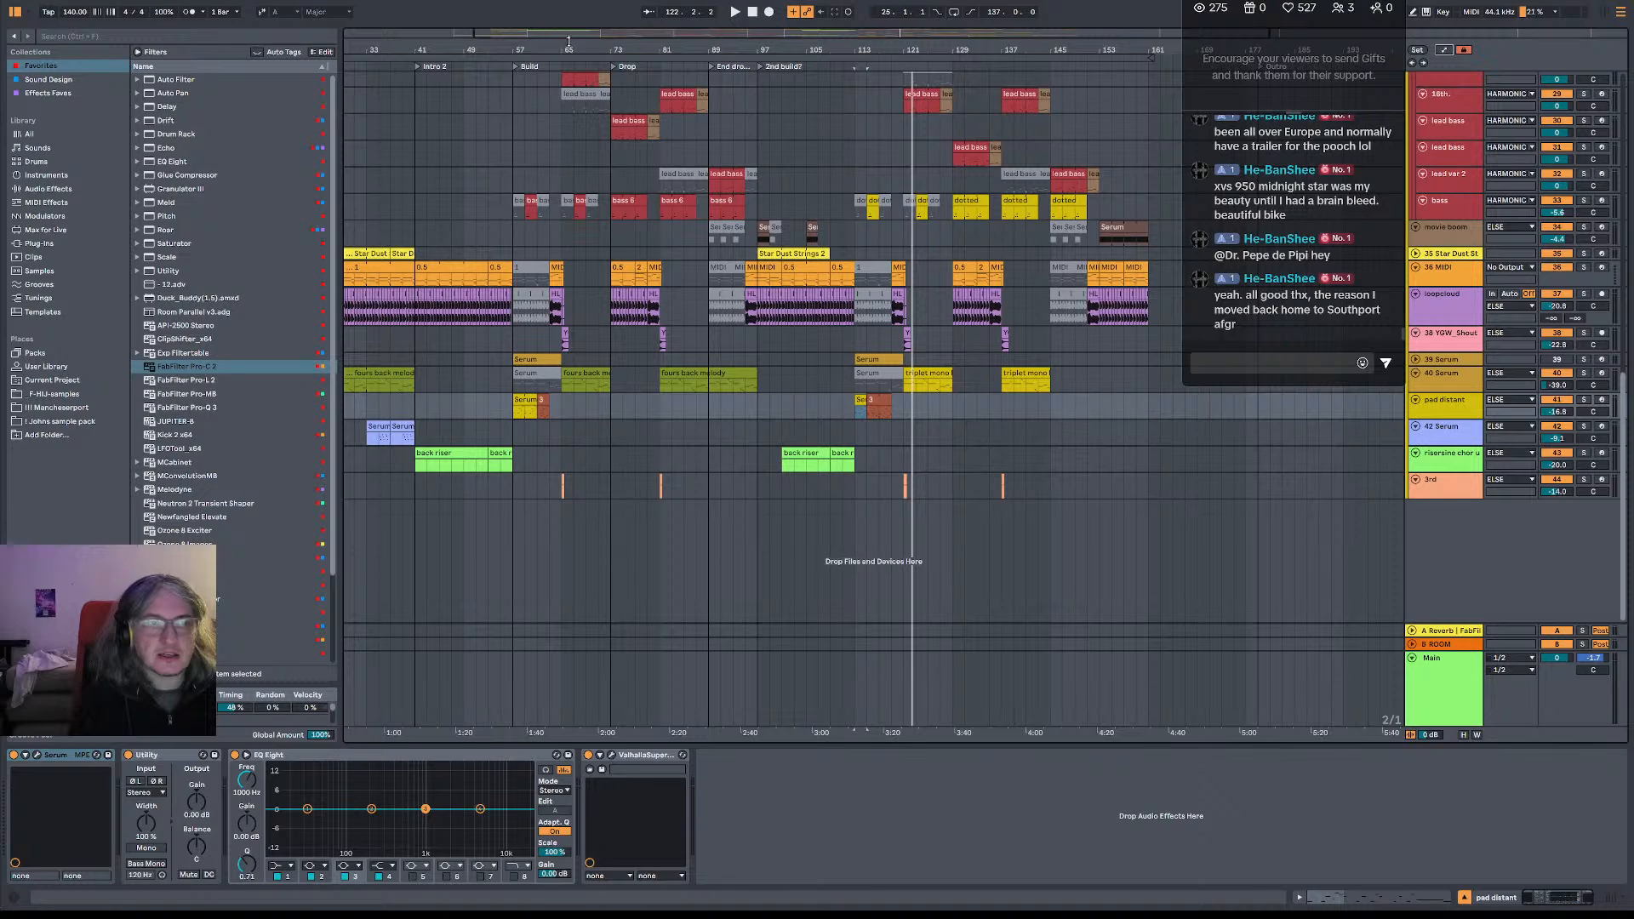
{"action": "left_click_drag", "start_coordinate": [569, 40], "coordinate": [602, 54]}
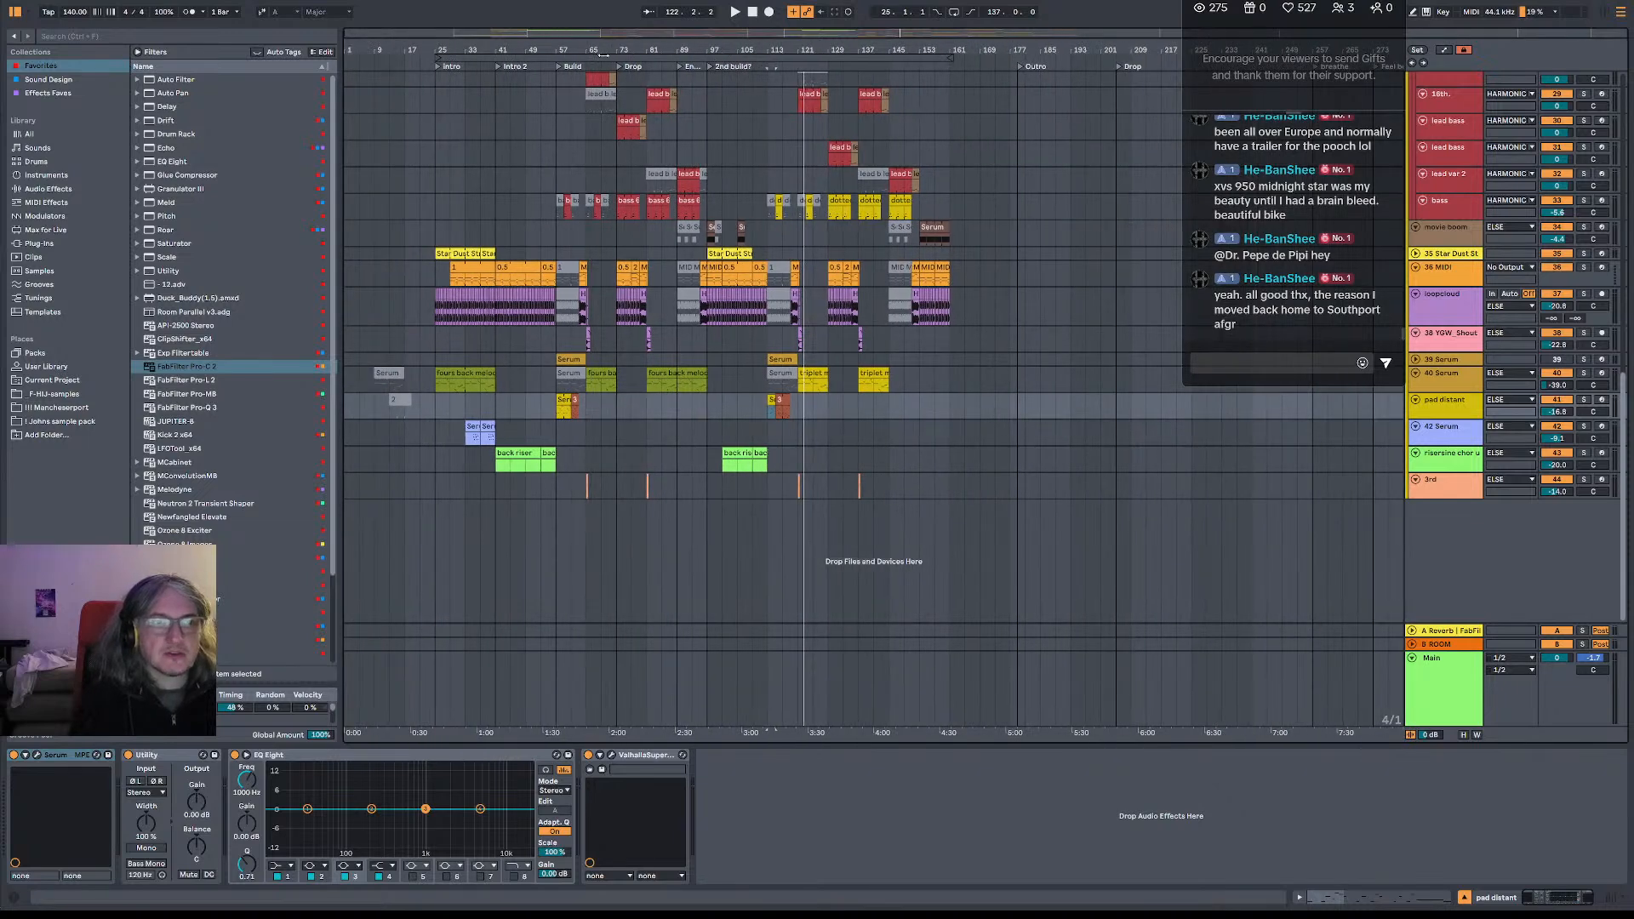
{"action": "left_click", "coordinate": [602, 56]}
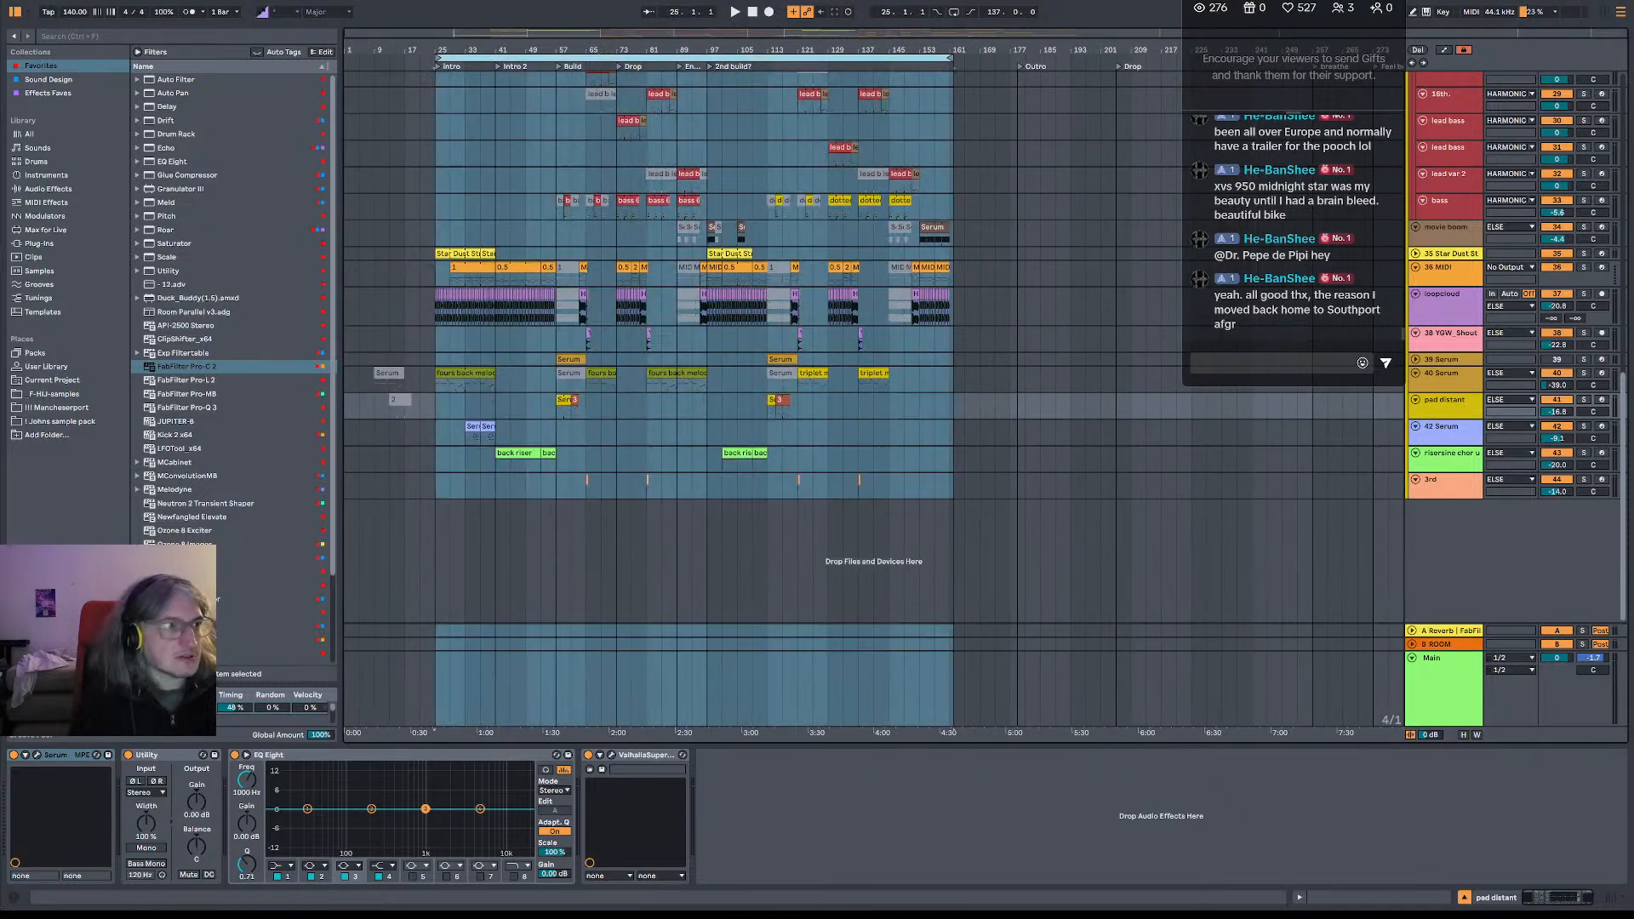
- Save the Live Set under the new name Mag Nerve 22 in the Mag Nerve Project folder
{"action": "key", "text": "Return"}
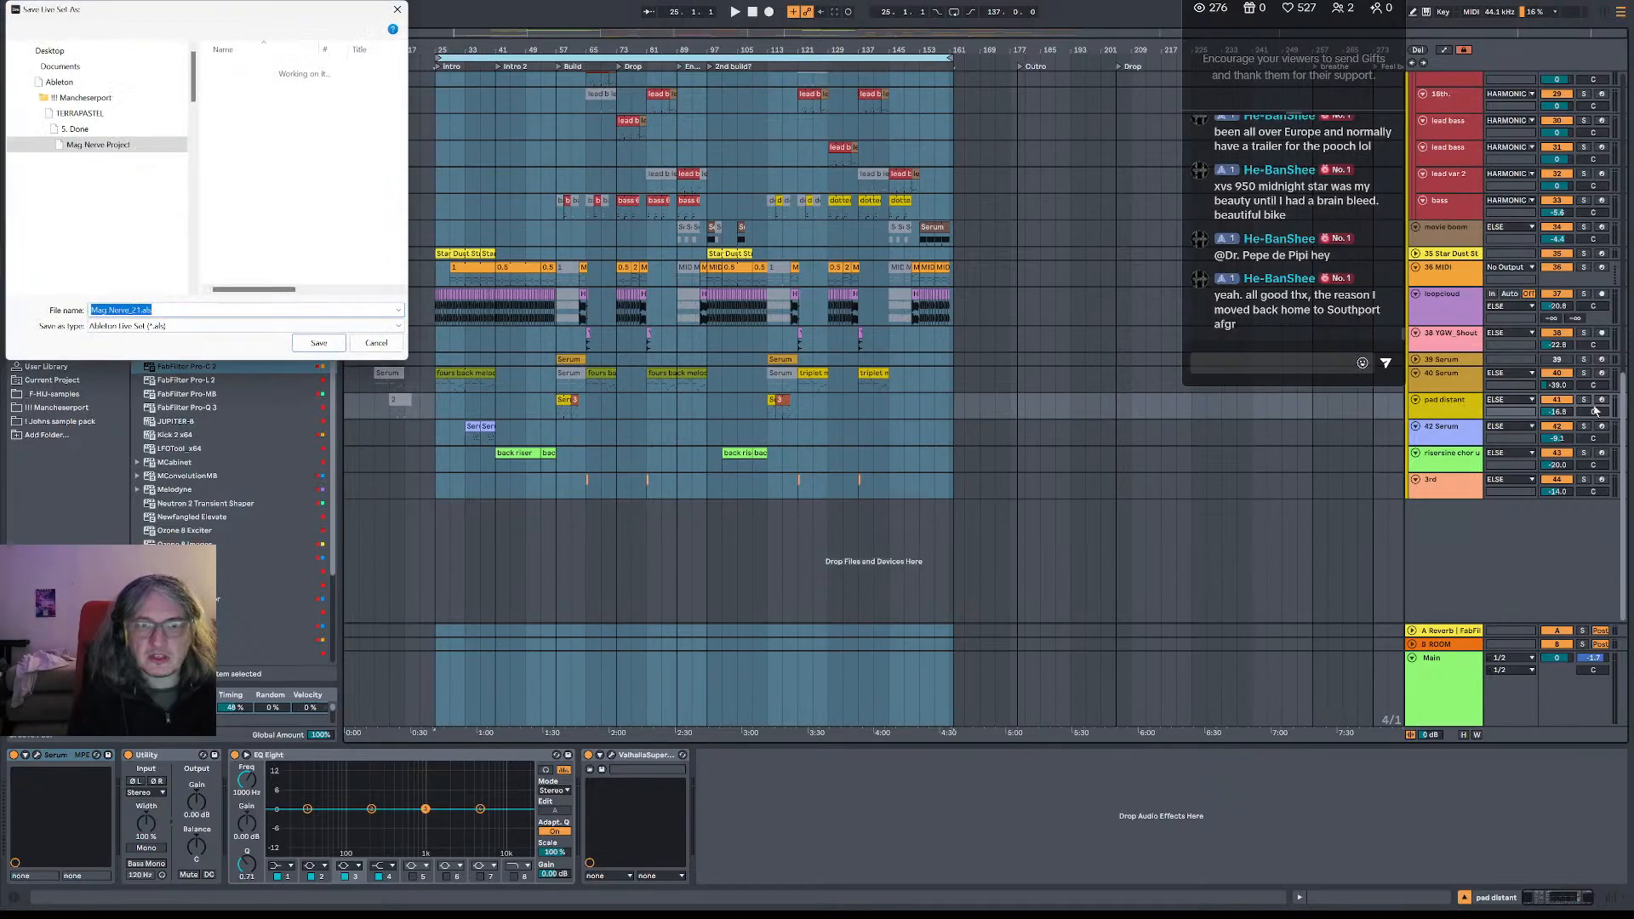
{"action": "left_click", "coordinate": [720, 449]}
{"action": "key", "text": "y"}
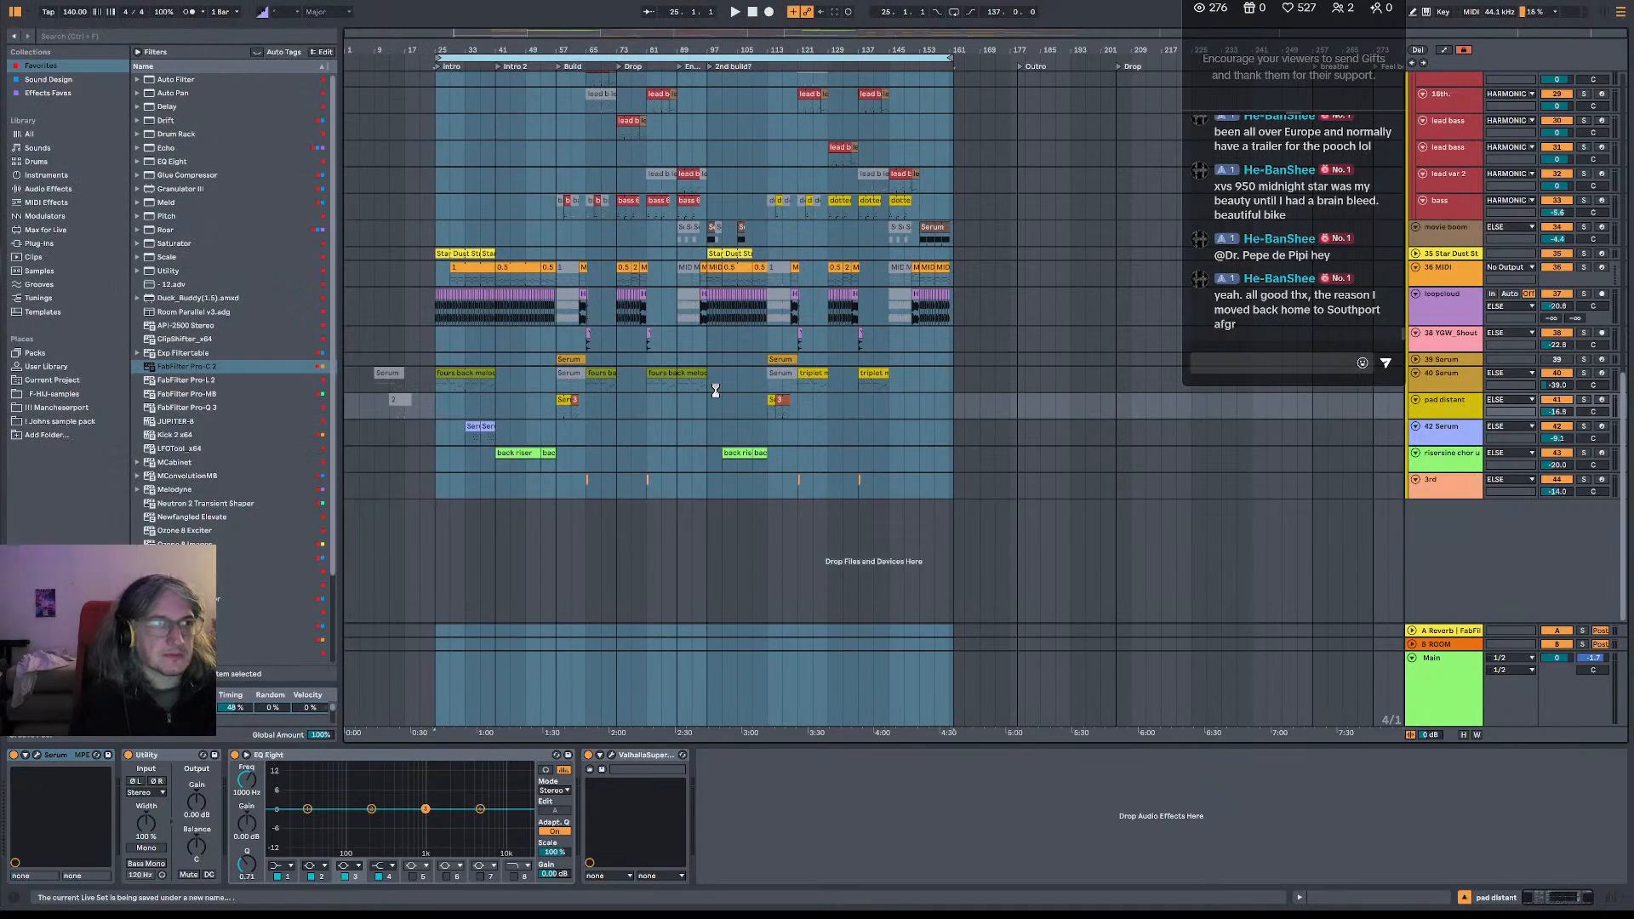
{"action": "left_click", "coordinate": [781, 402]}
{"action": "left_click", "coordinate": [772, 398]}
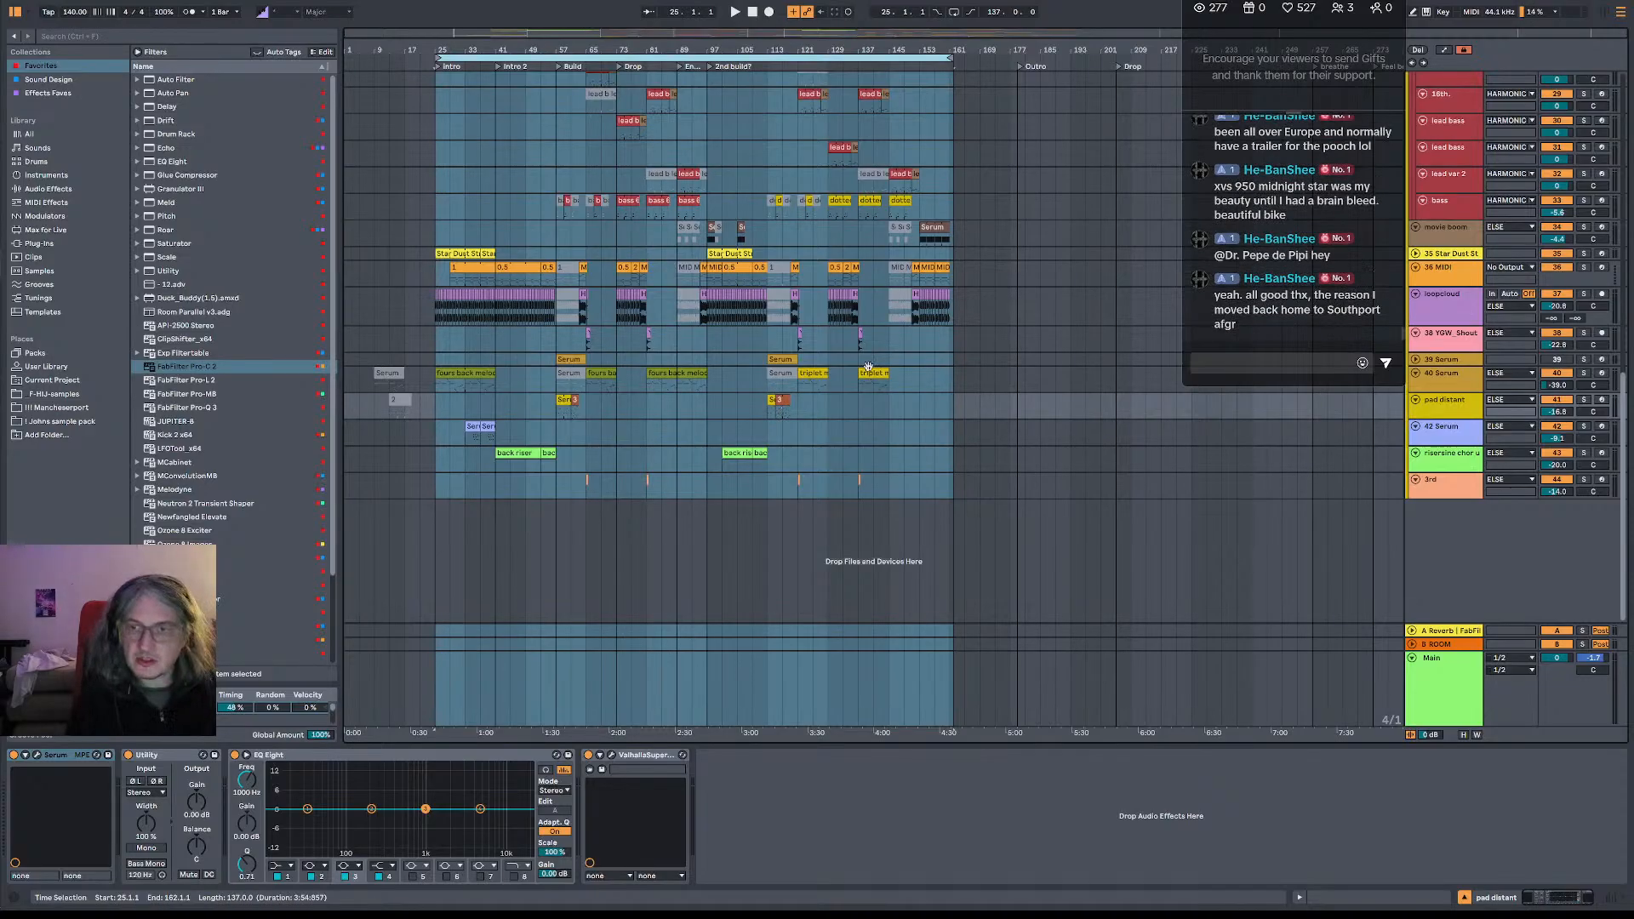
- Export the Main track's selected range as a 320 kbps MP3 named Mag Nerve 22.mp3 in the project folder
{"action": "key", "text": "ctrl+shift+r"}
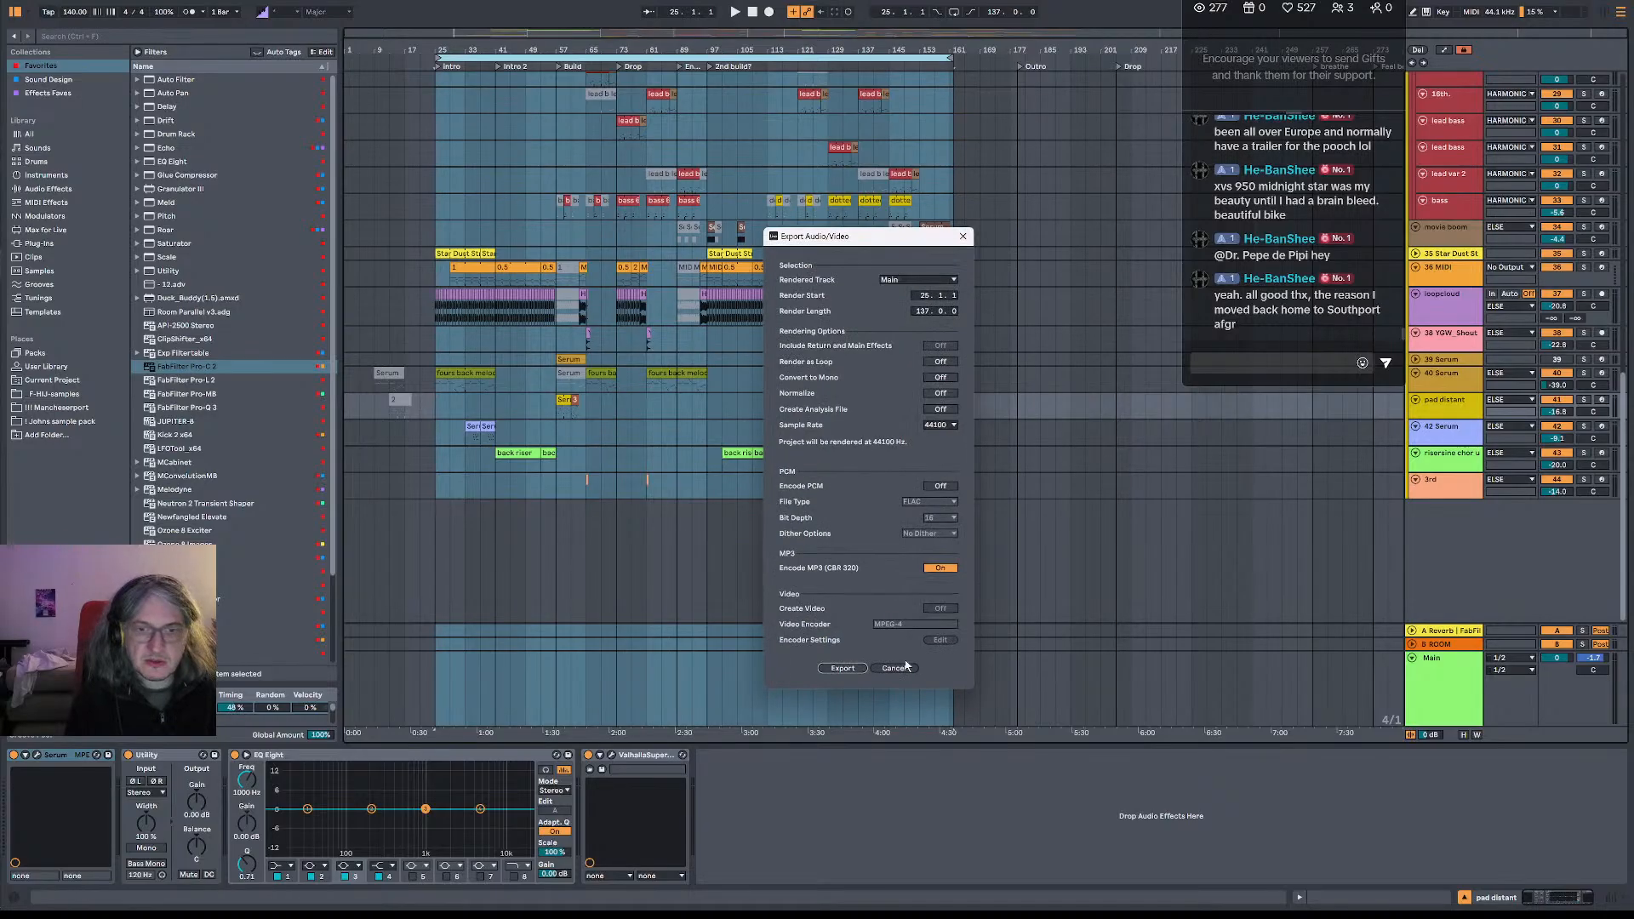
{"action": "left_click", "coordinate": [838, 670]}
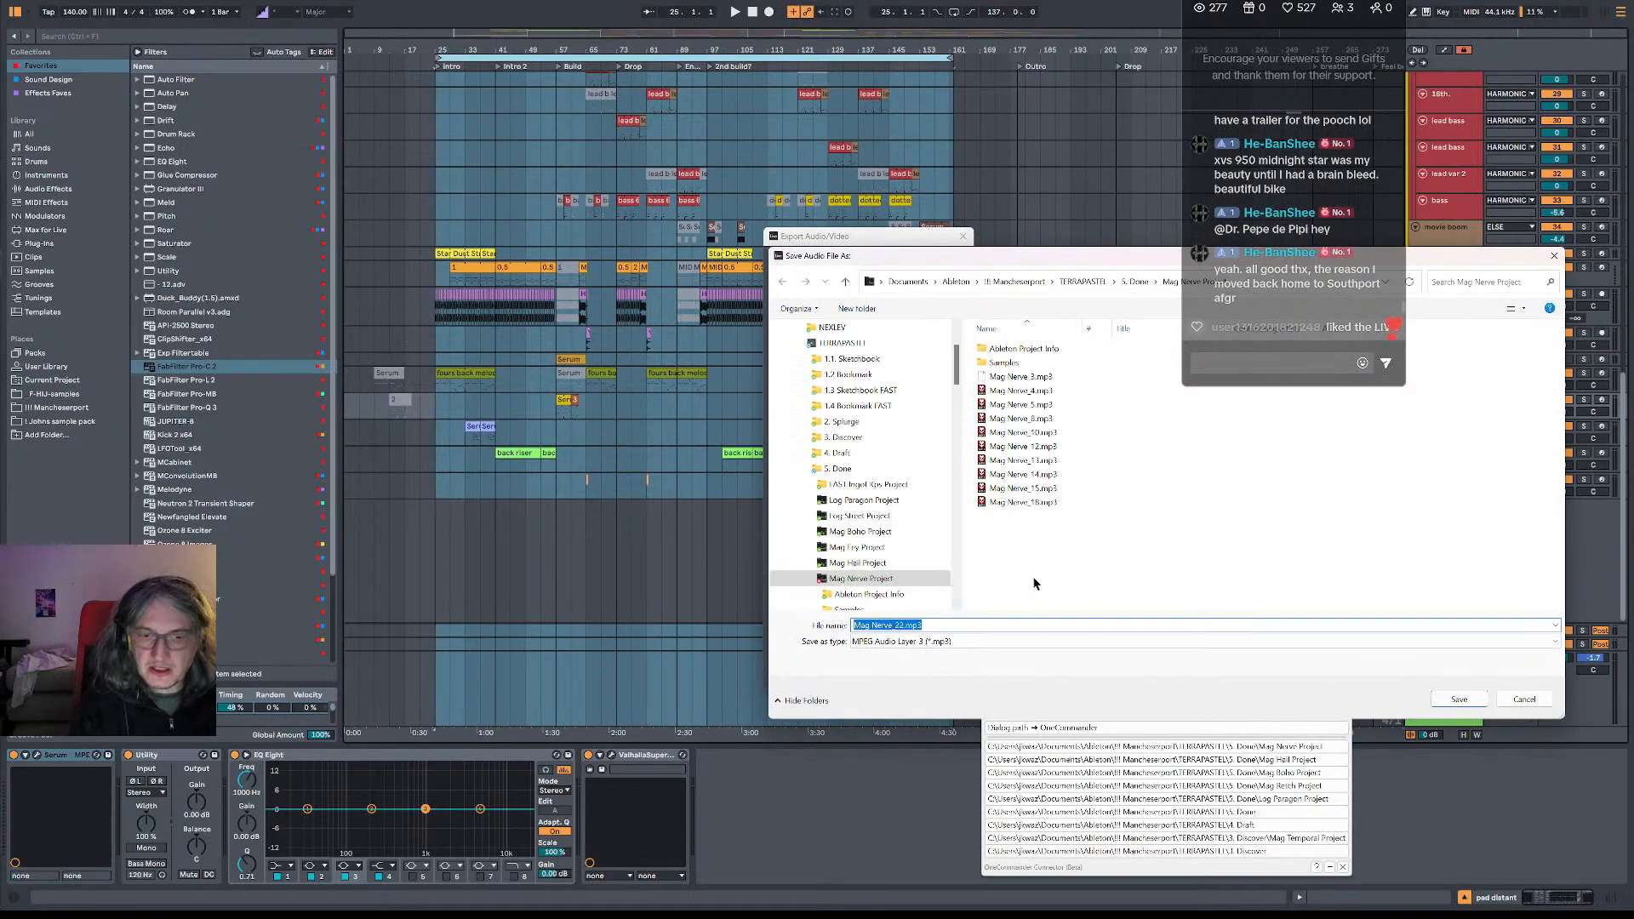
{"action": "left_click", "coordinate": [1459, 699]}
- Switch to Trello and start a comment on the Mag Nerve card reading "22", then "split the last bass into separate sub" on its own line
{"action": "key", "text": "alt+Tab"}
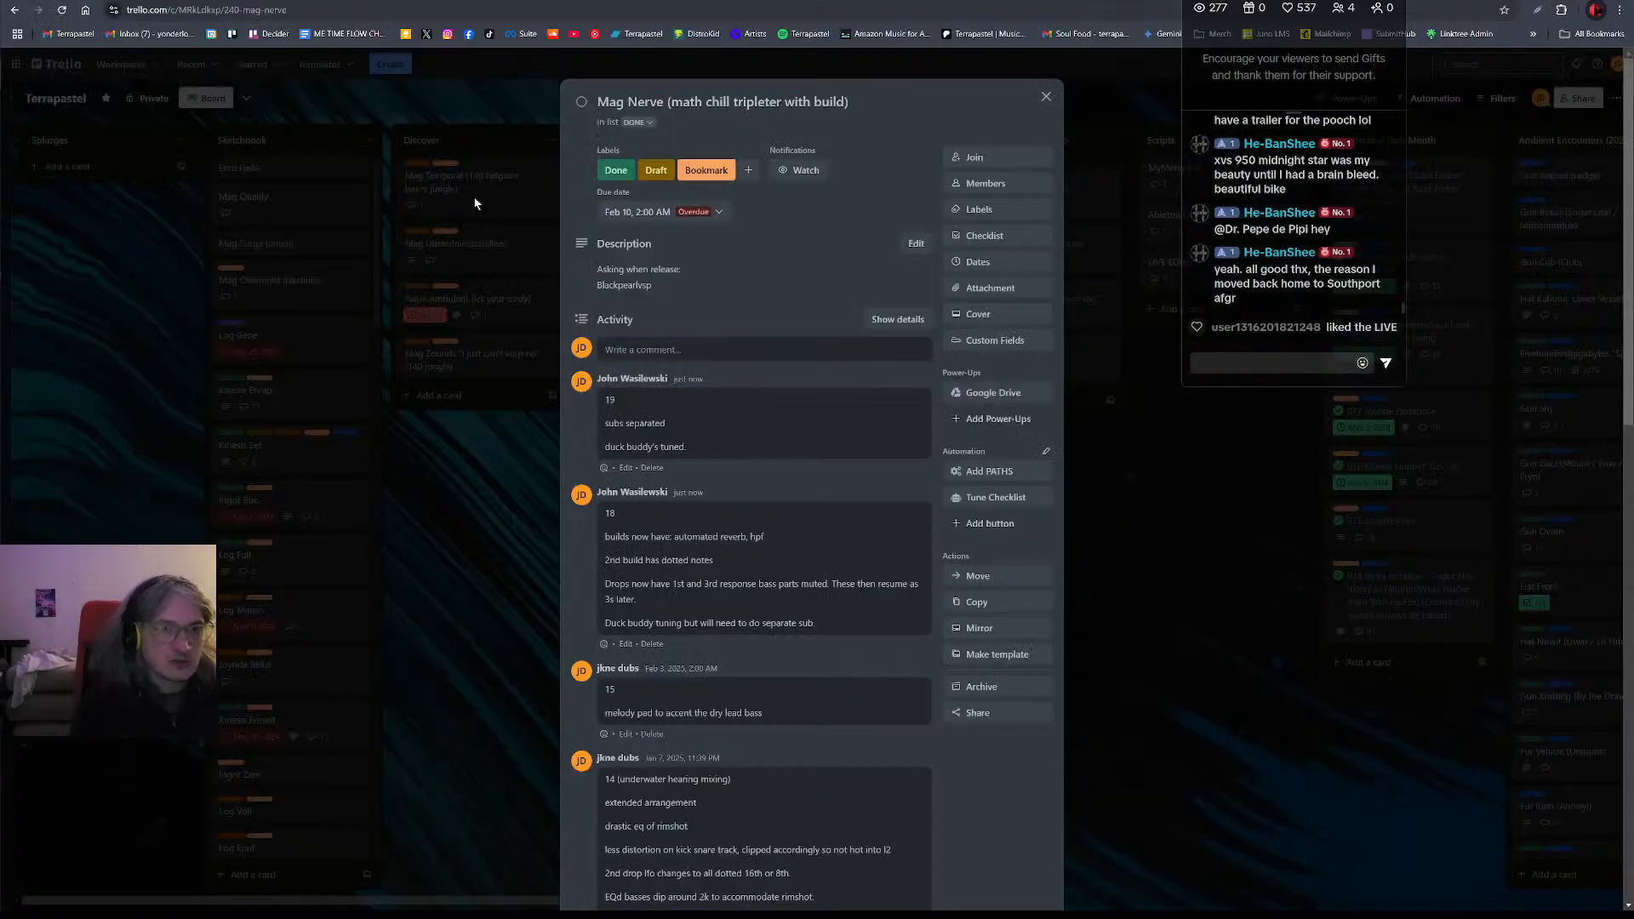
{"action": "left_click", "coordinate": [706, 356]}
{"action": "type", "text": "22"}
{"action": "key", "text": "Return"}
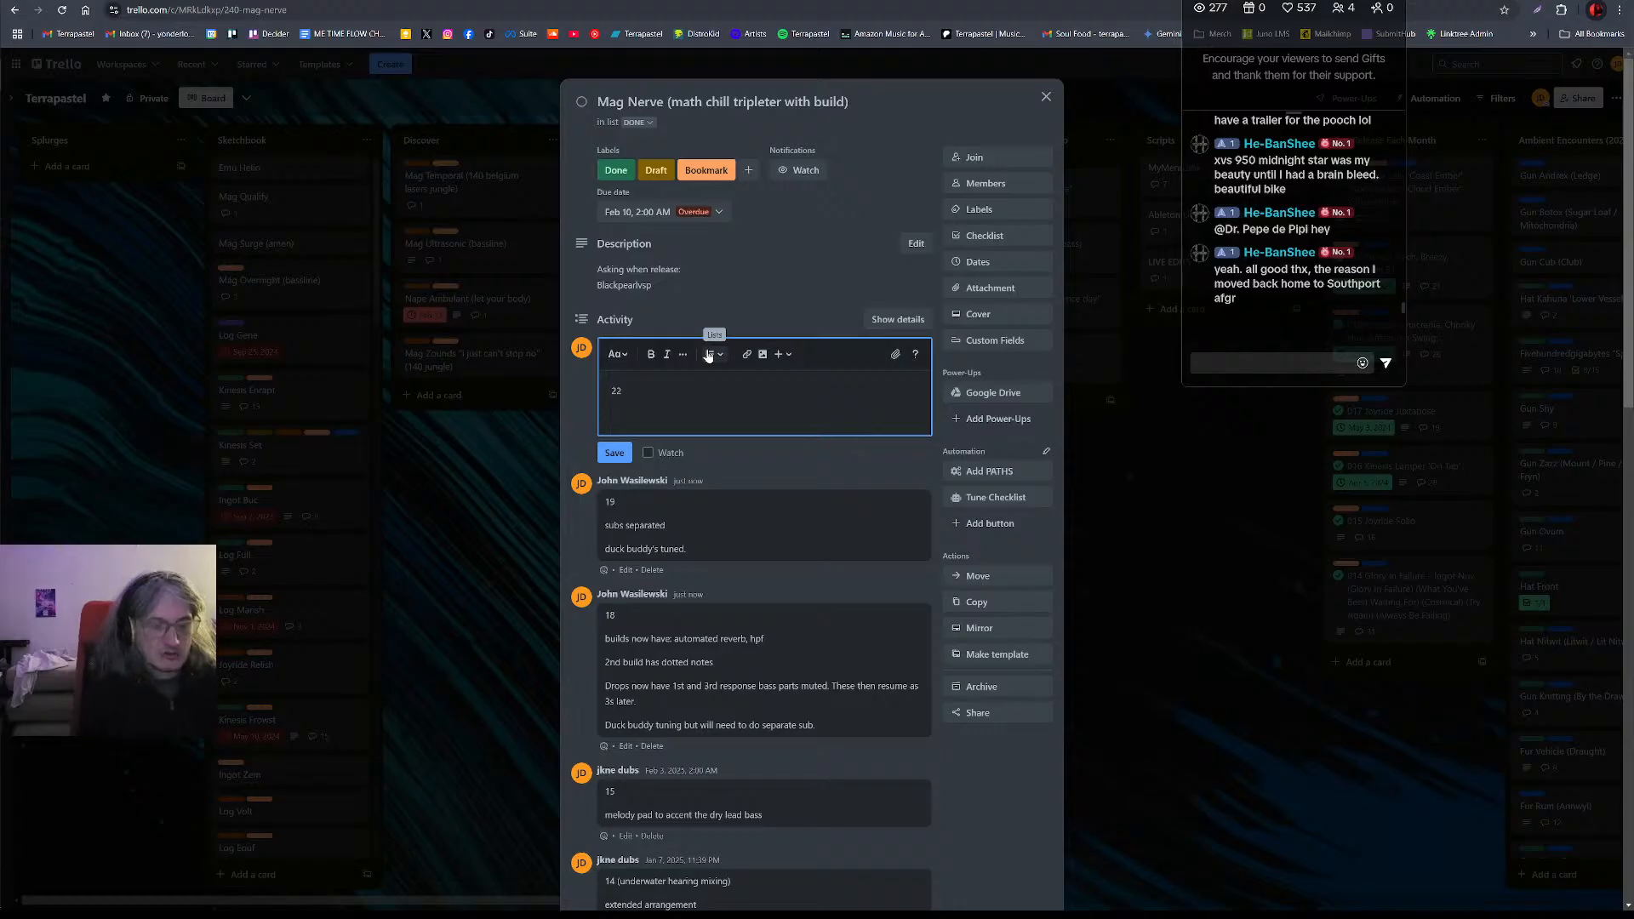
{"action": "type", "text": "sp"}
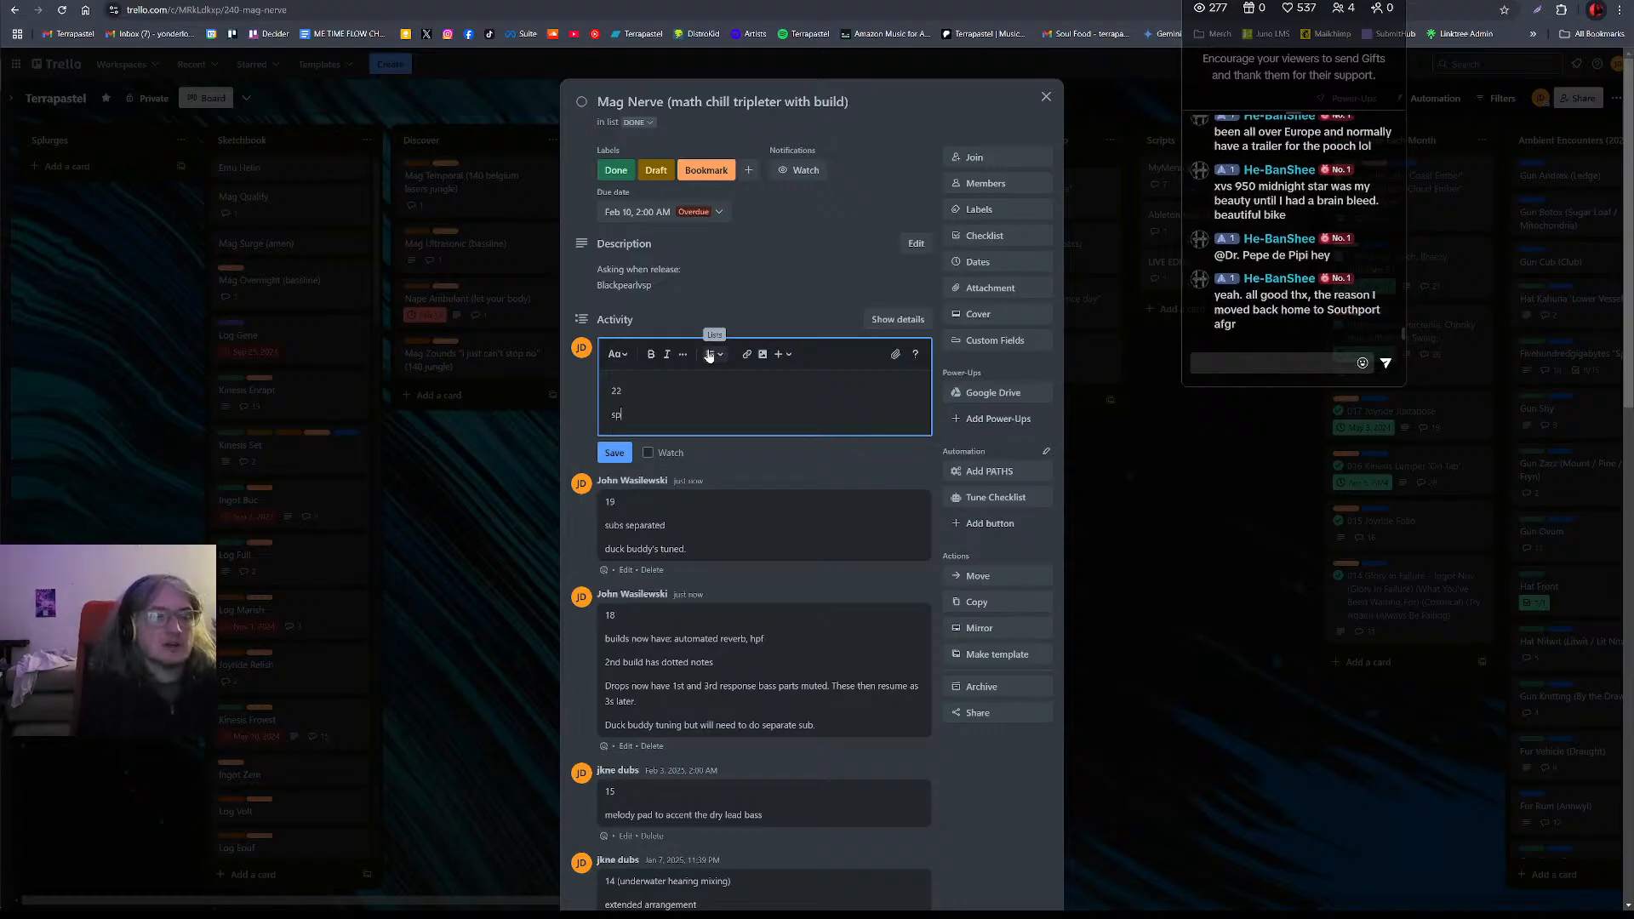
{"action": "type", "text": "luit th"}
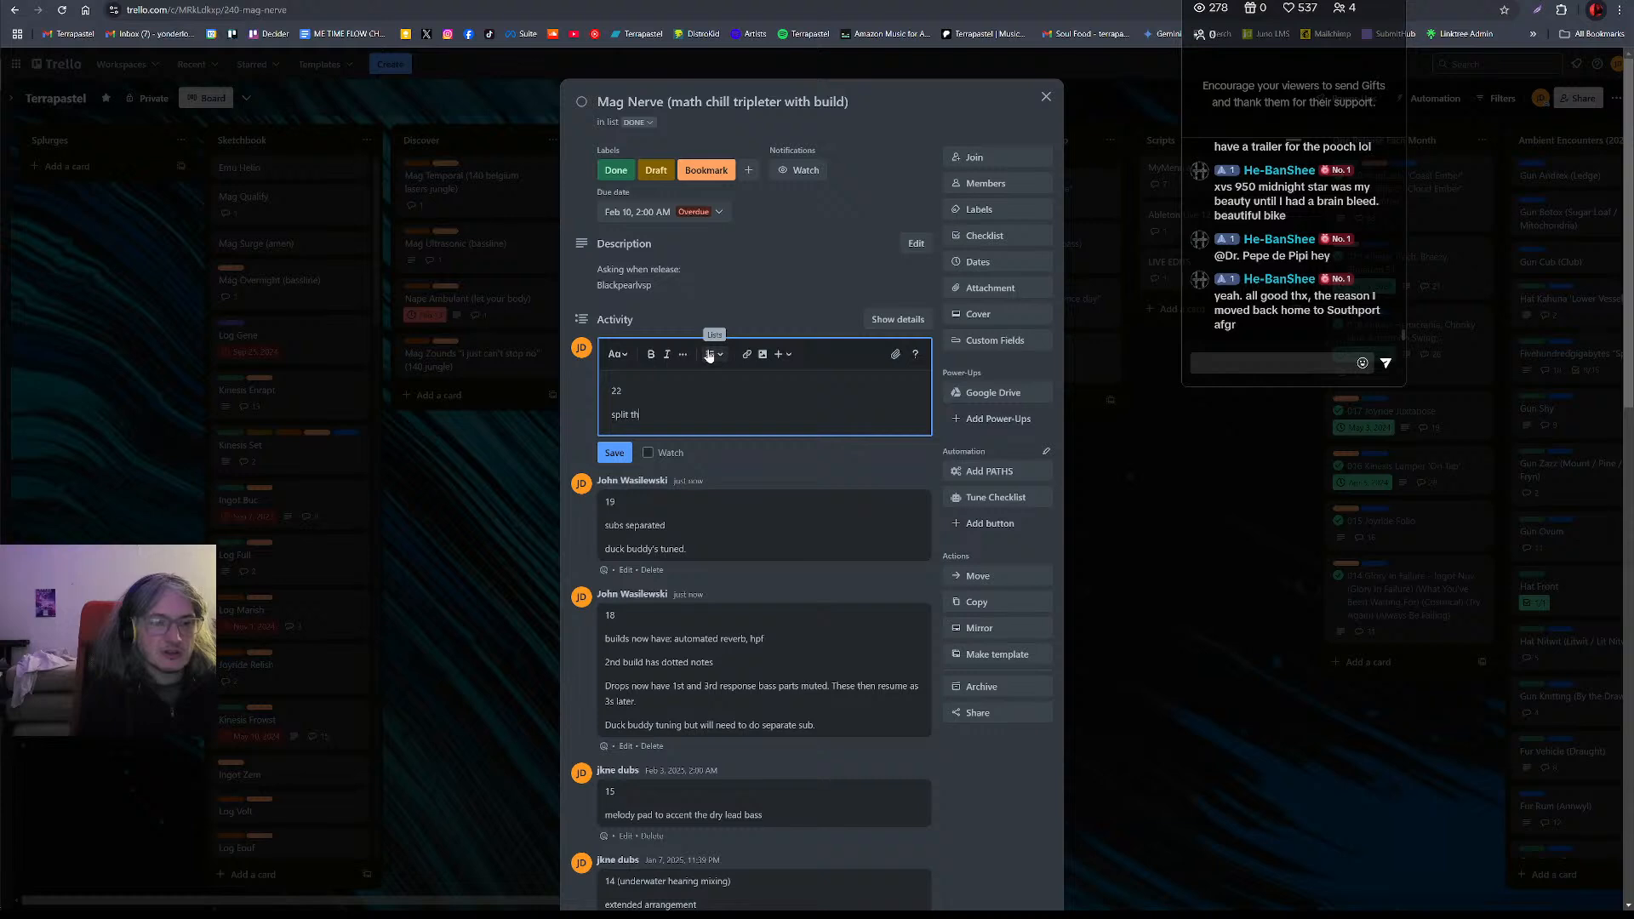
{"action": "type", "text": "e 8th bass"}
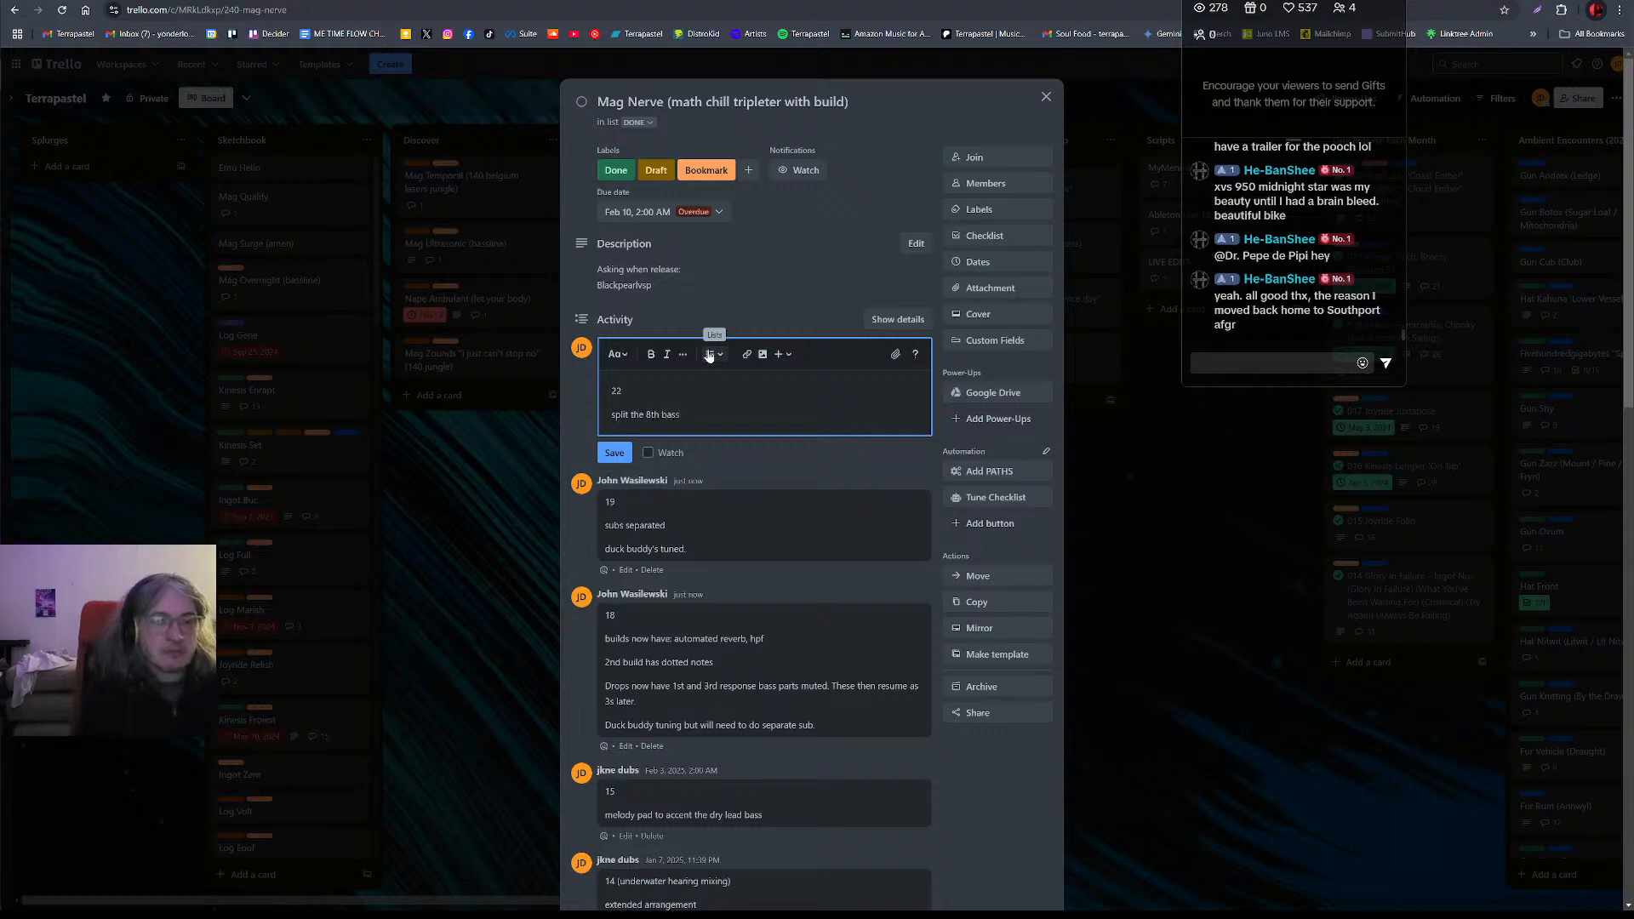
{"action": "key", "text": "ctrl+BackSpace"}
{"action": "key", "text": "ctrl+BackSpace"}
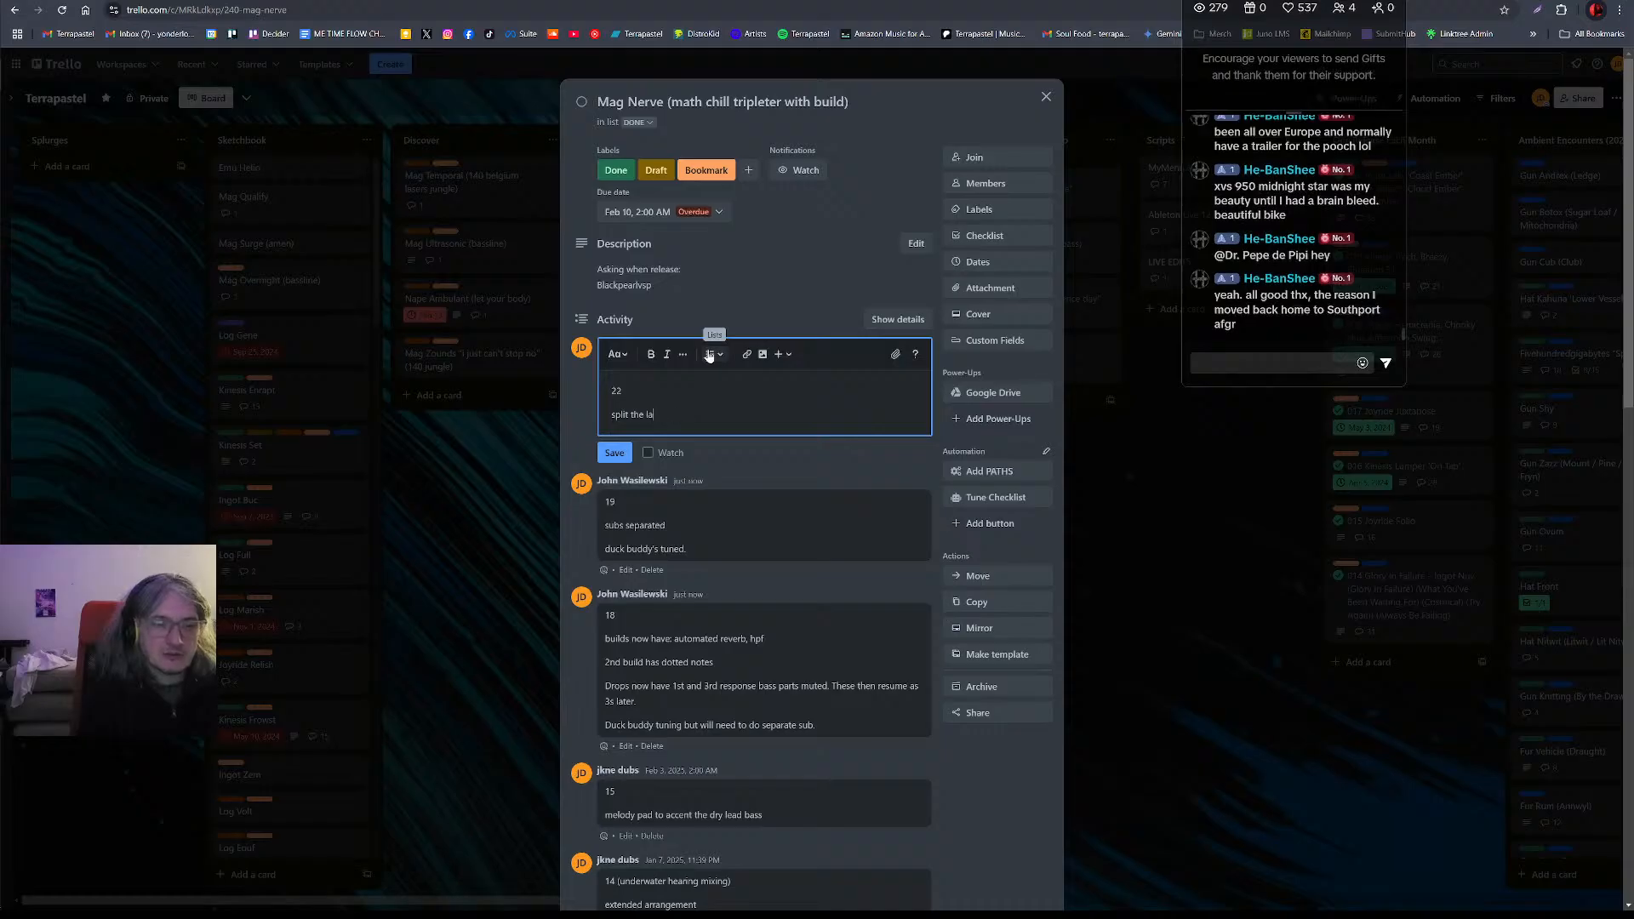
{"action": "type", "text": "last bass "}
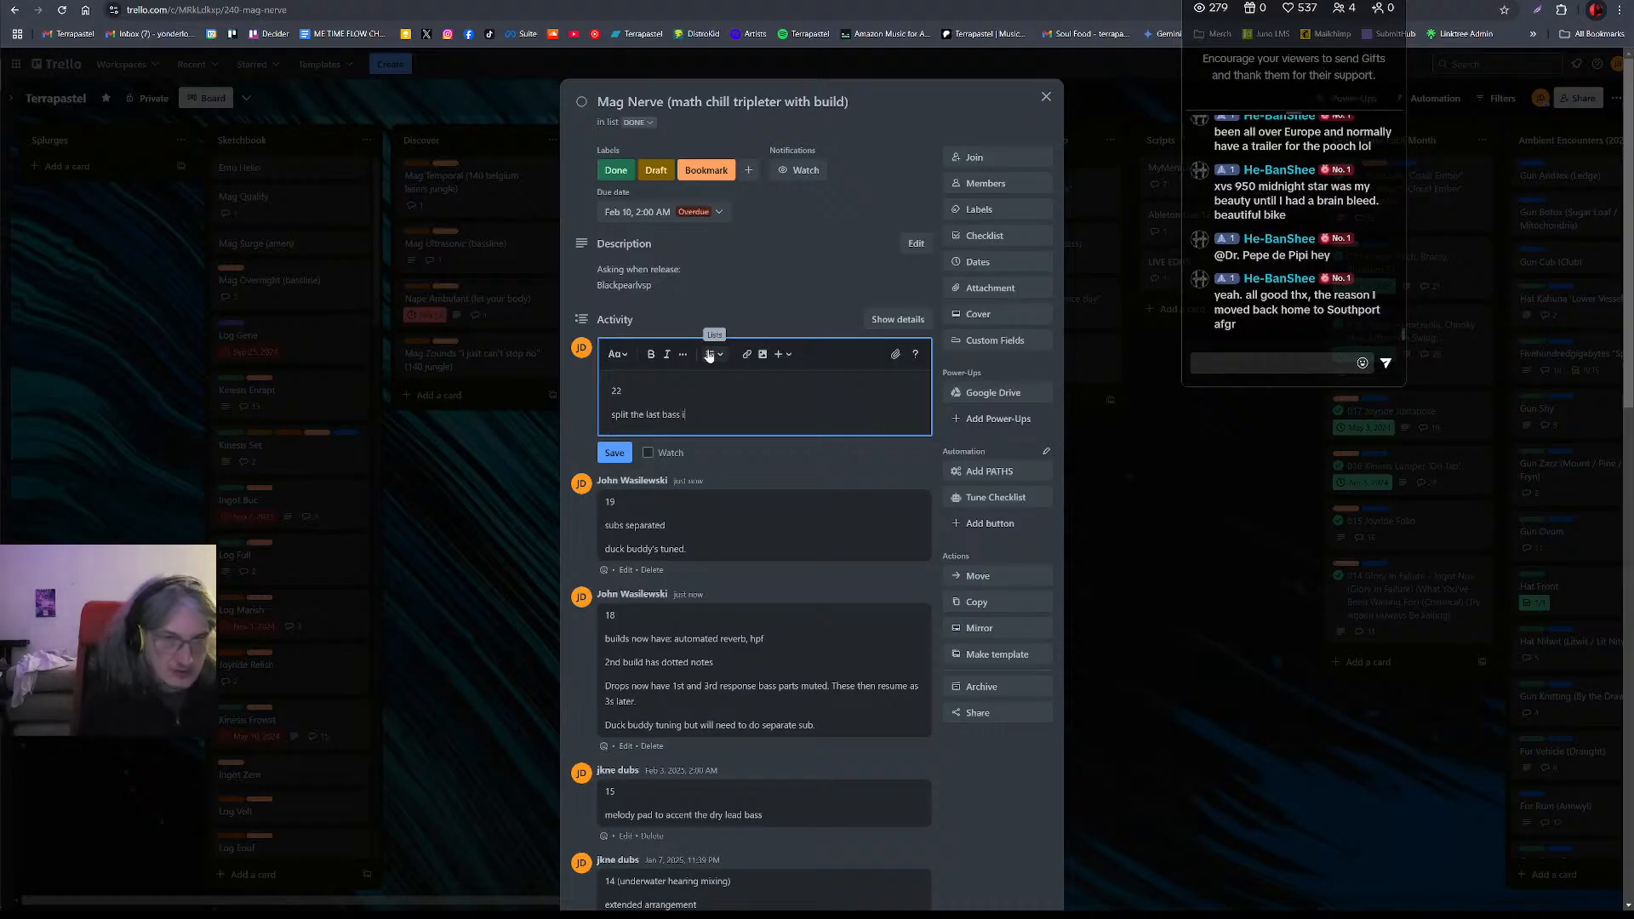
{"action": "type", "text": "into separa"}
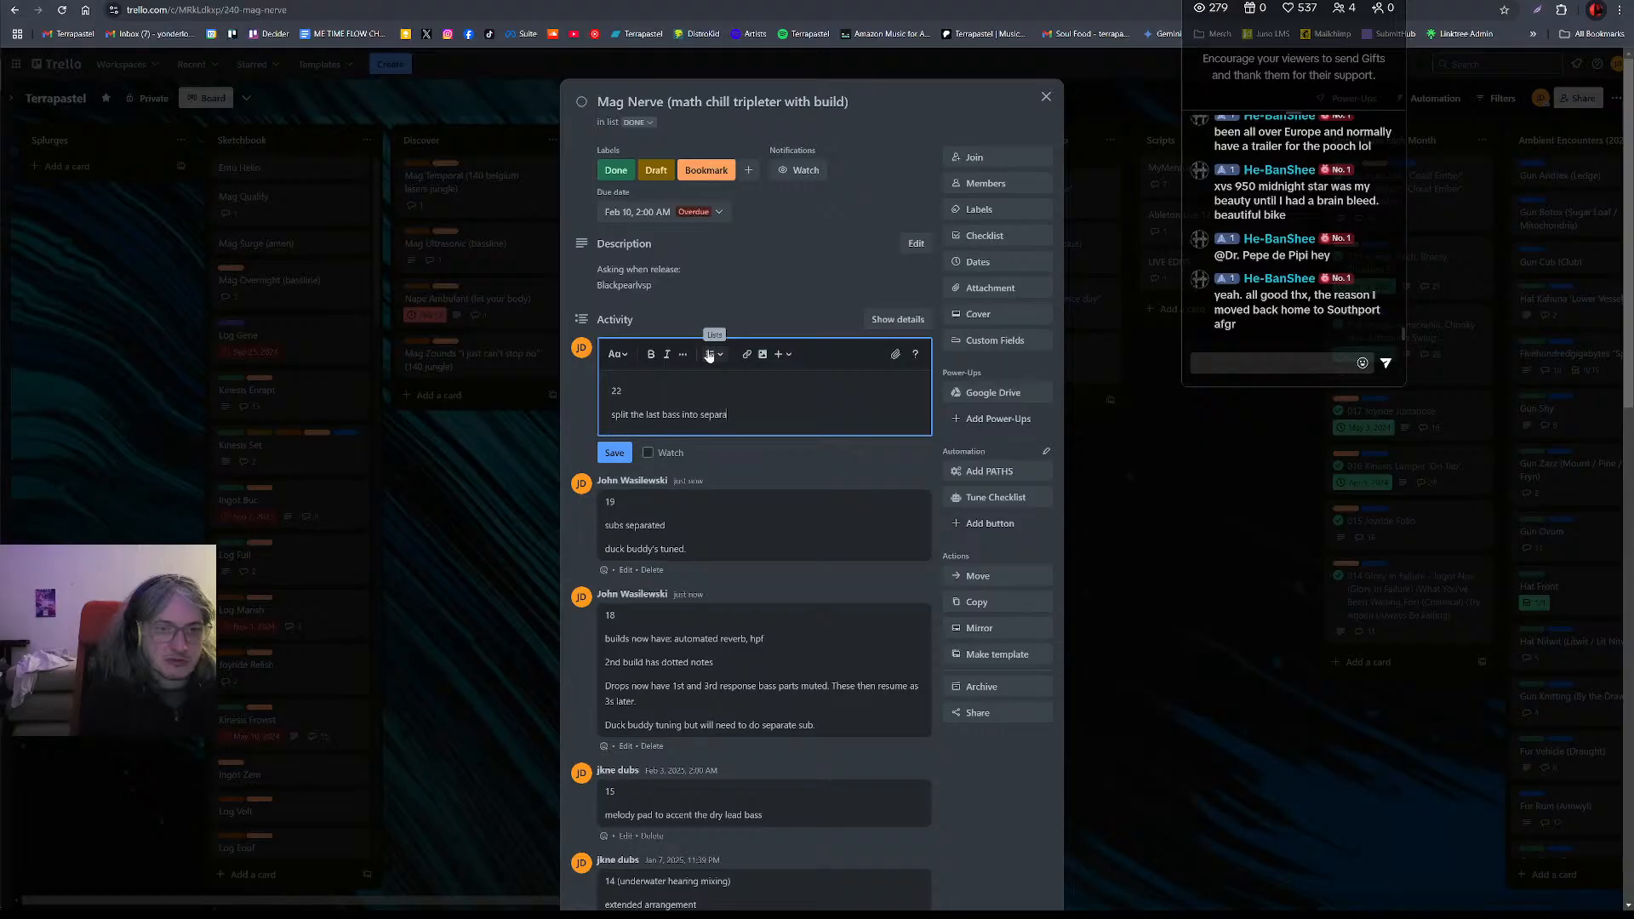
{"action": "type", "text": "te sub"}
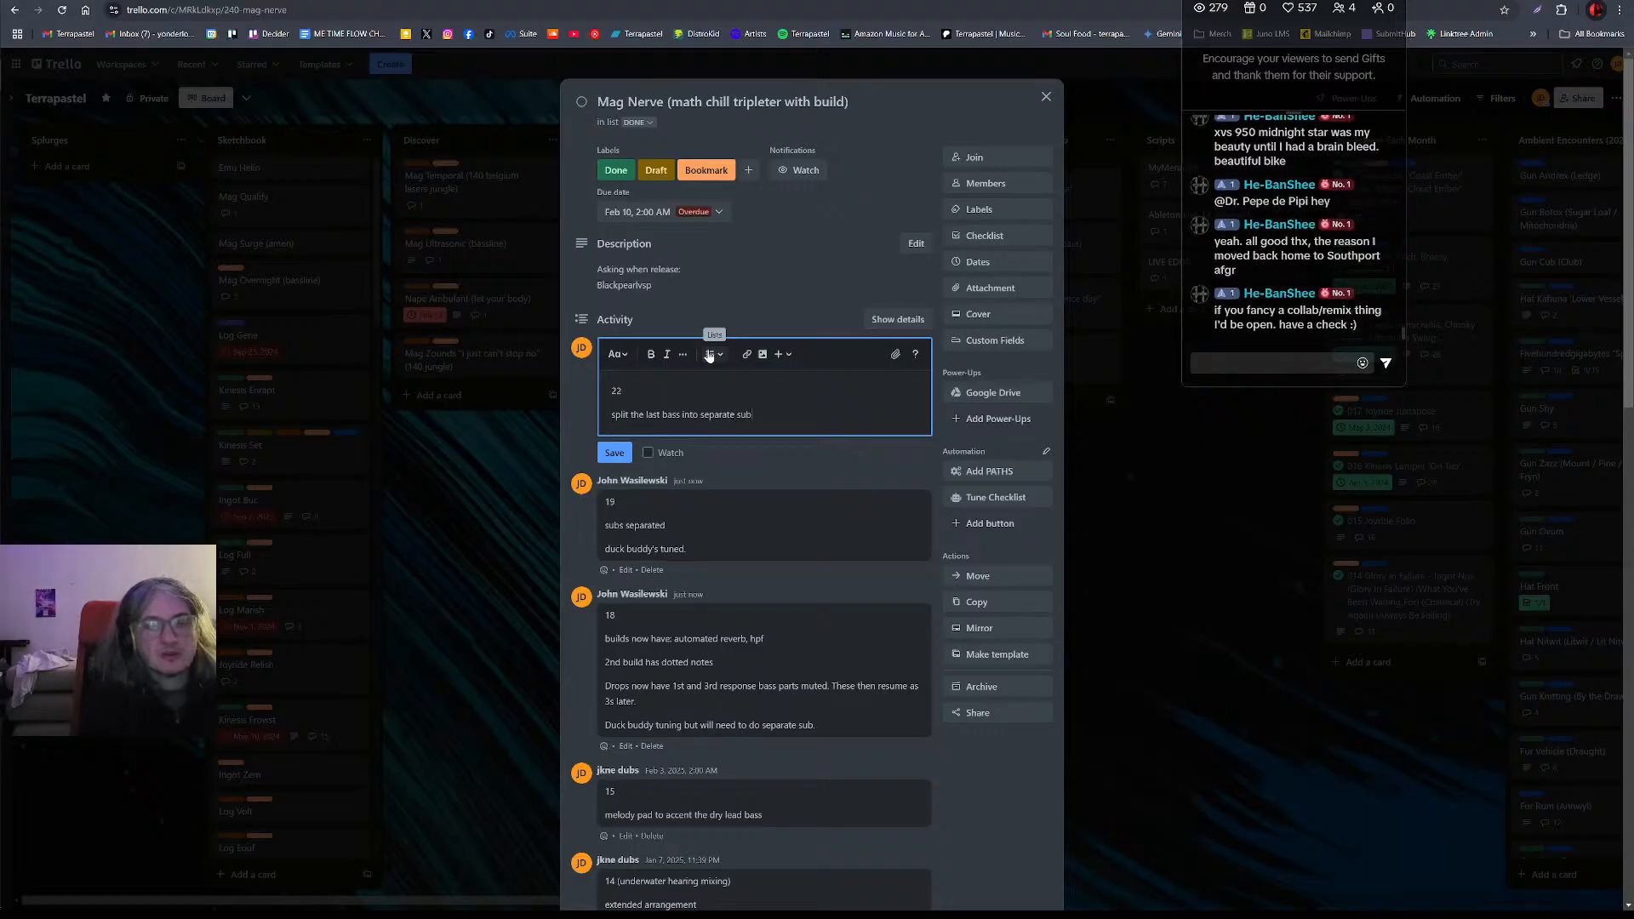
- Extend the comment's bass line with ", so all 8 basses now have subs" and start a new line
{"action": "type", "text": ", so all"}
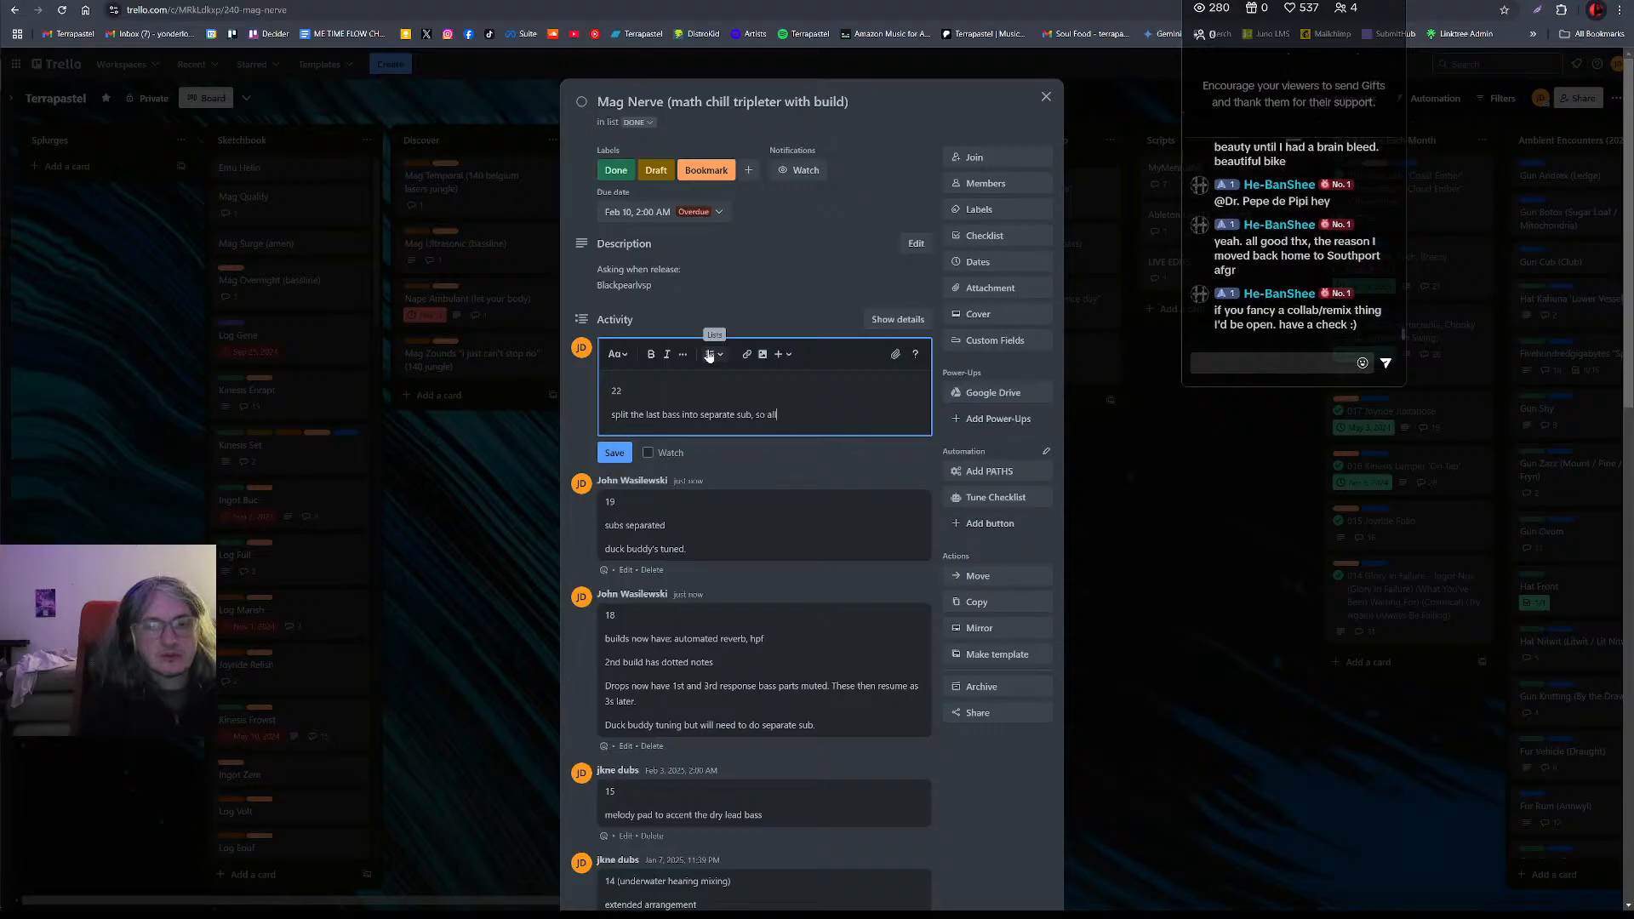
{"action": "type", "text": " 8 sub"}
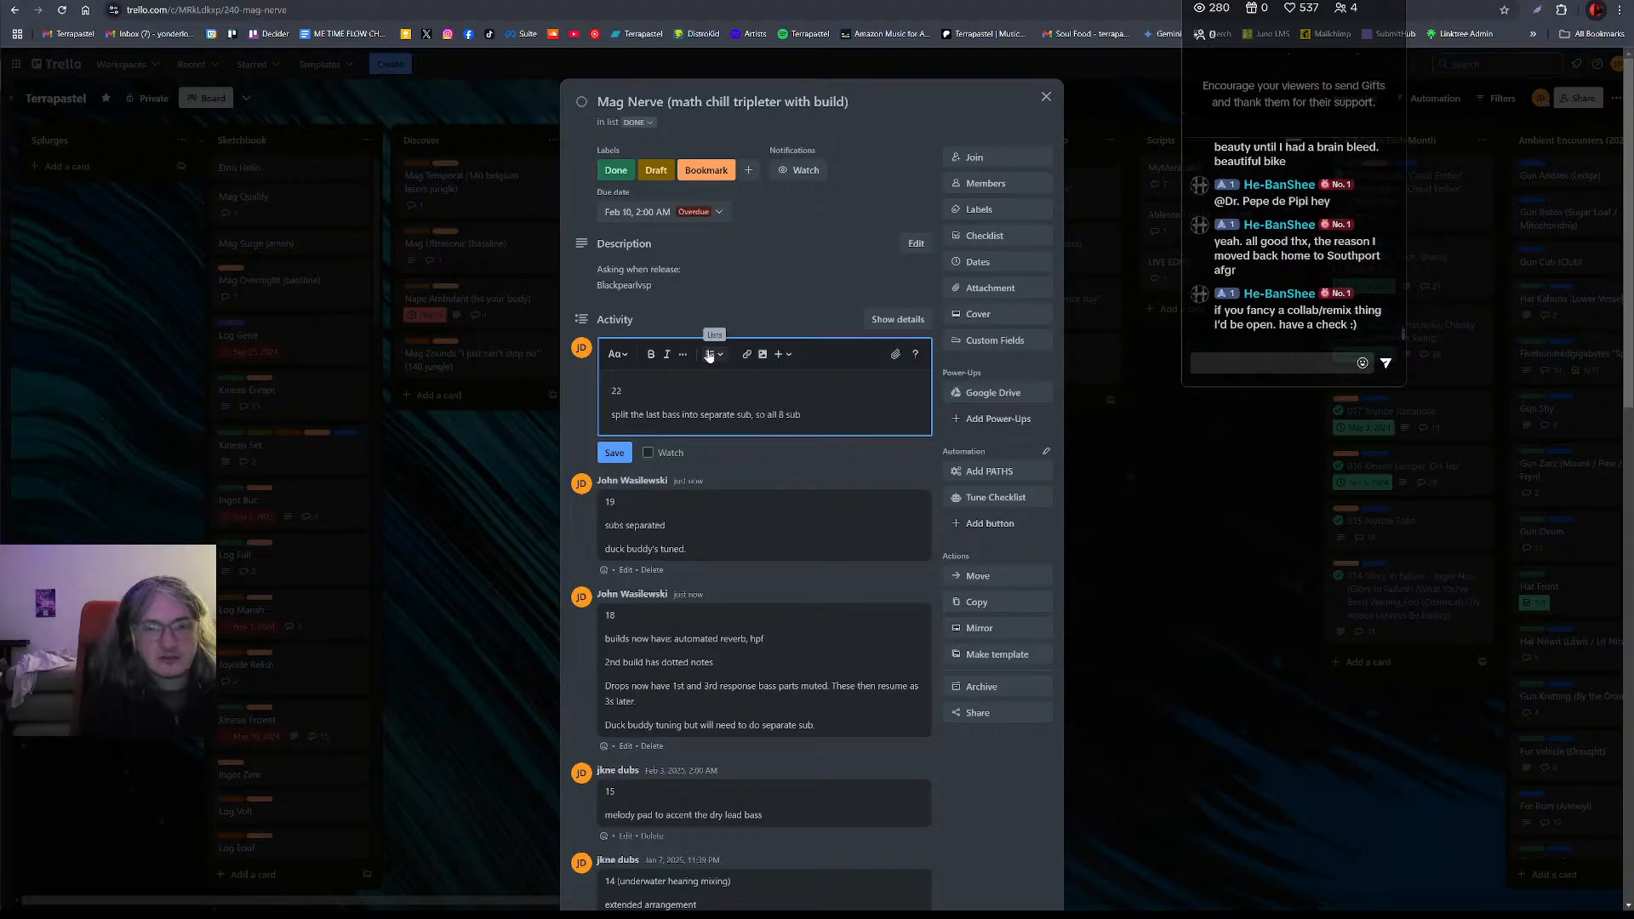
{"action": "key", "text": "BackSpace"}
{"action": "key", "text": "BackSpace"}
{"action": "type", "text": "basses now have subs"}
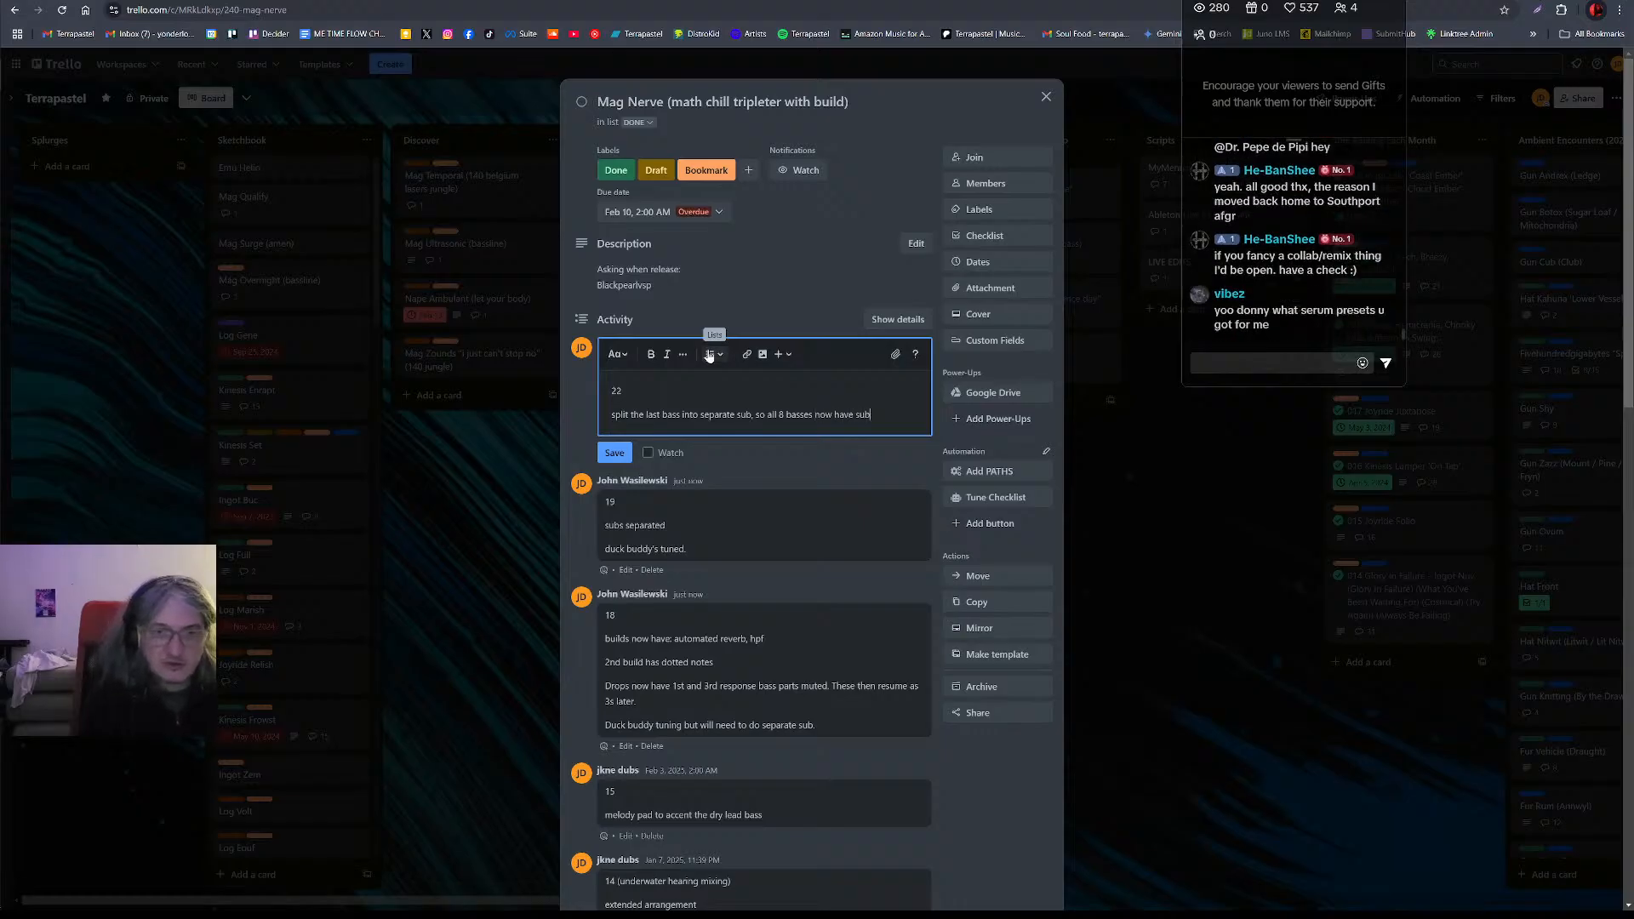
{"action": "key", "text": "Return"}
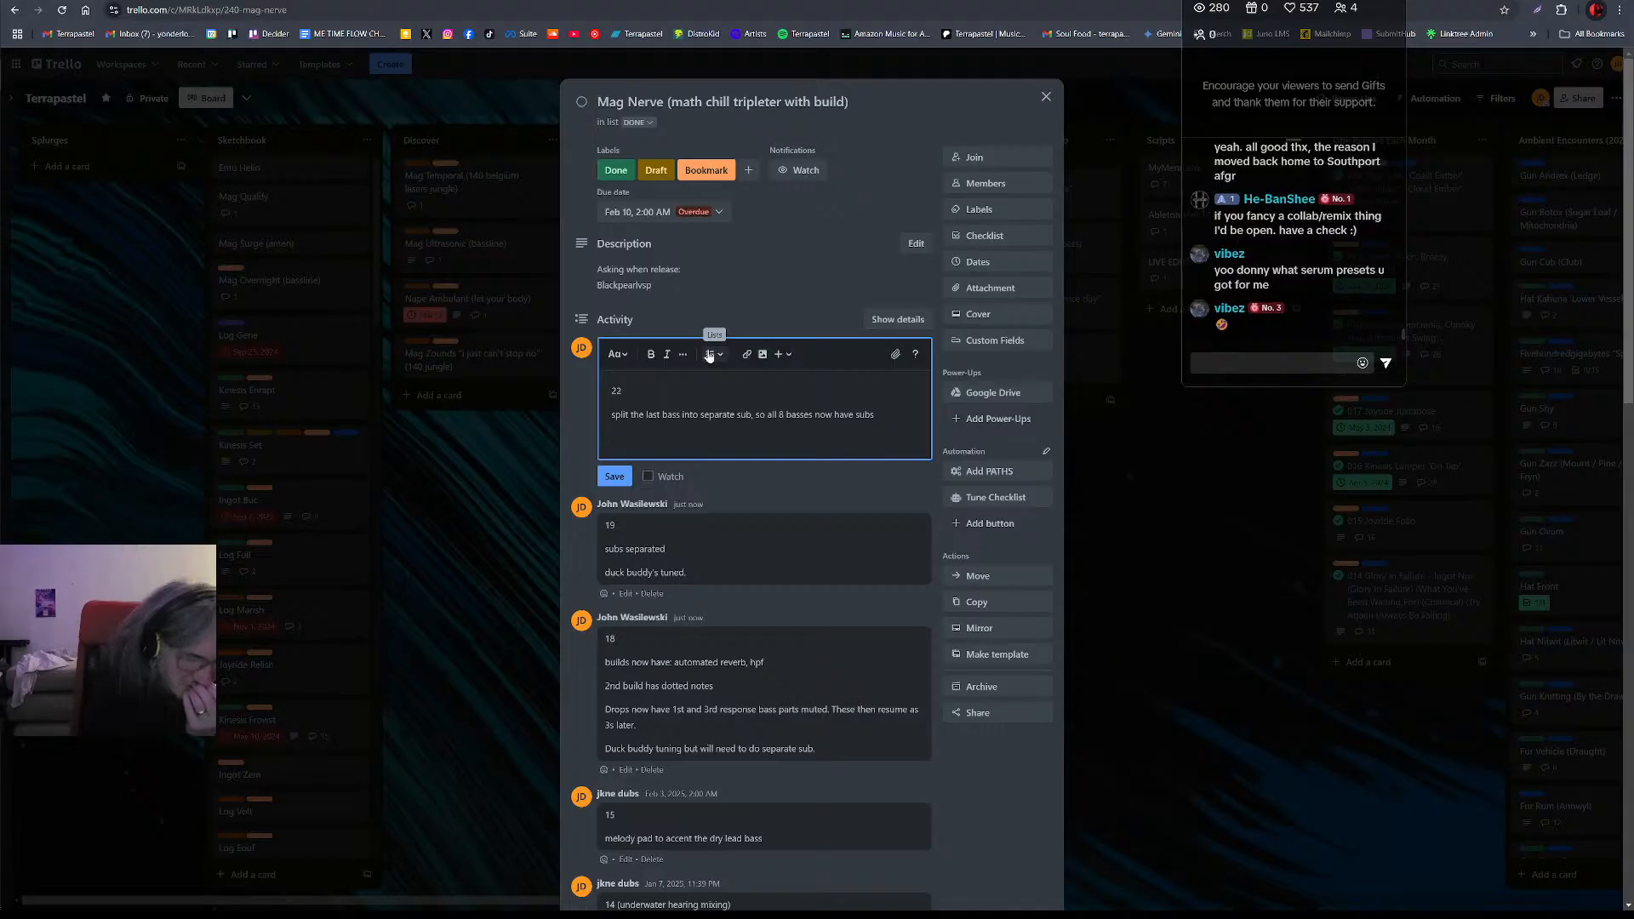
- Add the line "slight automation alteration of reverb before drop." to the version 22 comment
{"action": "type", "text": "slight "}
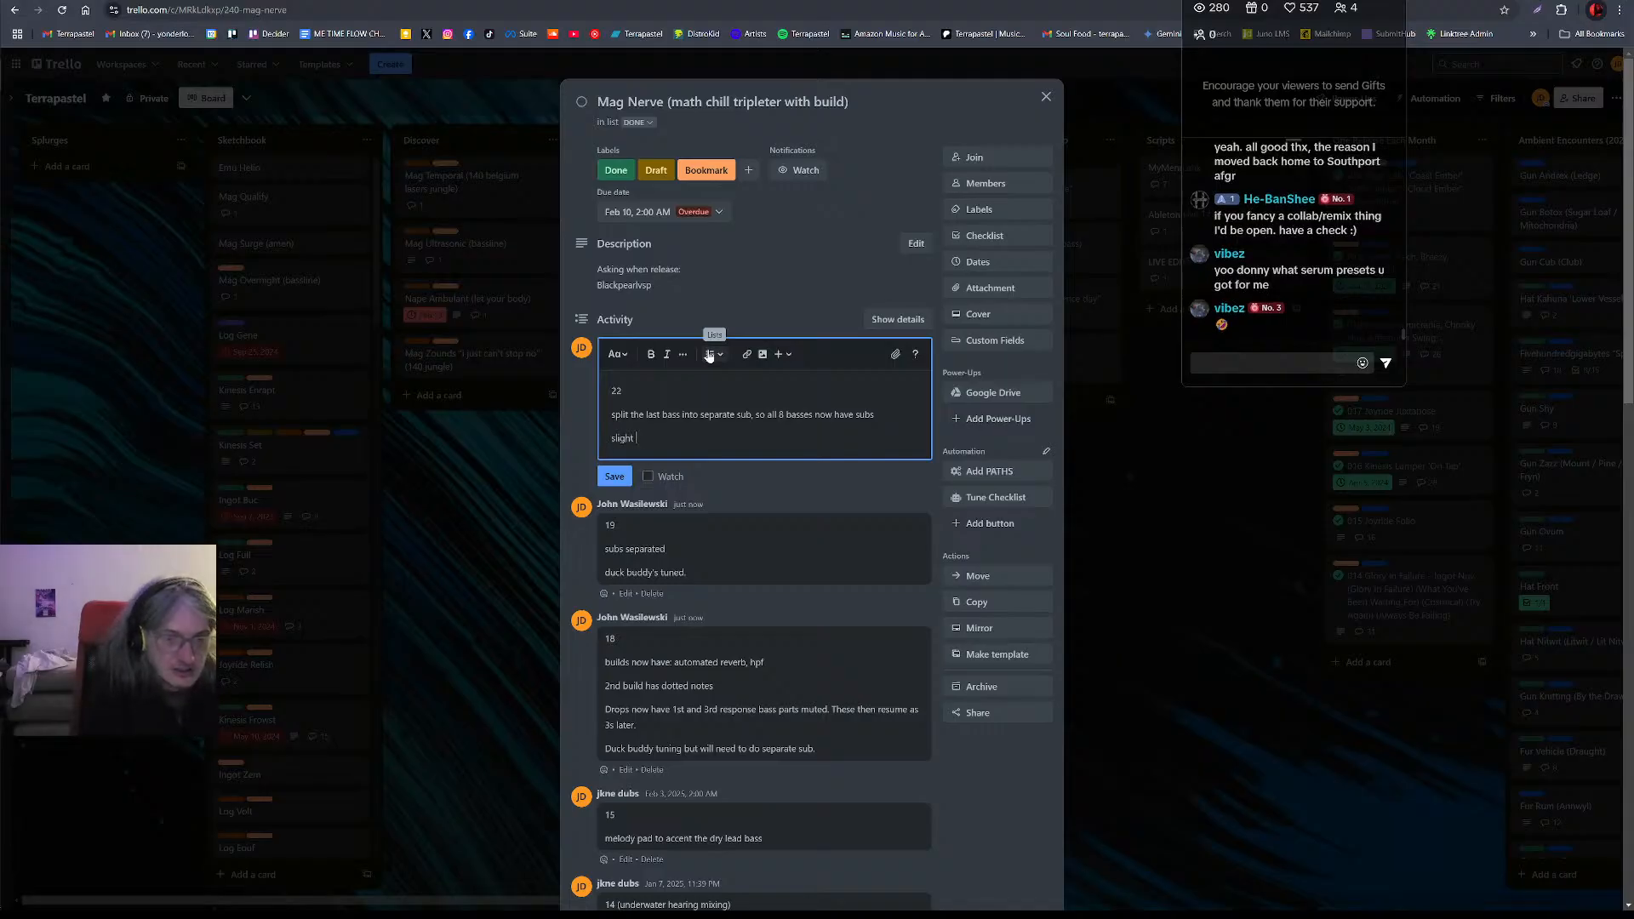
{"action": "type", "text": "automation alt"}
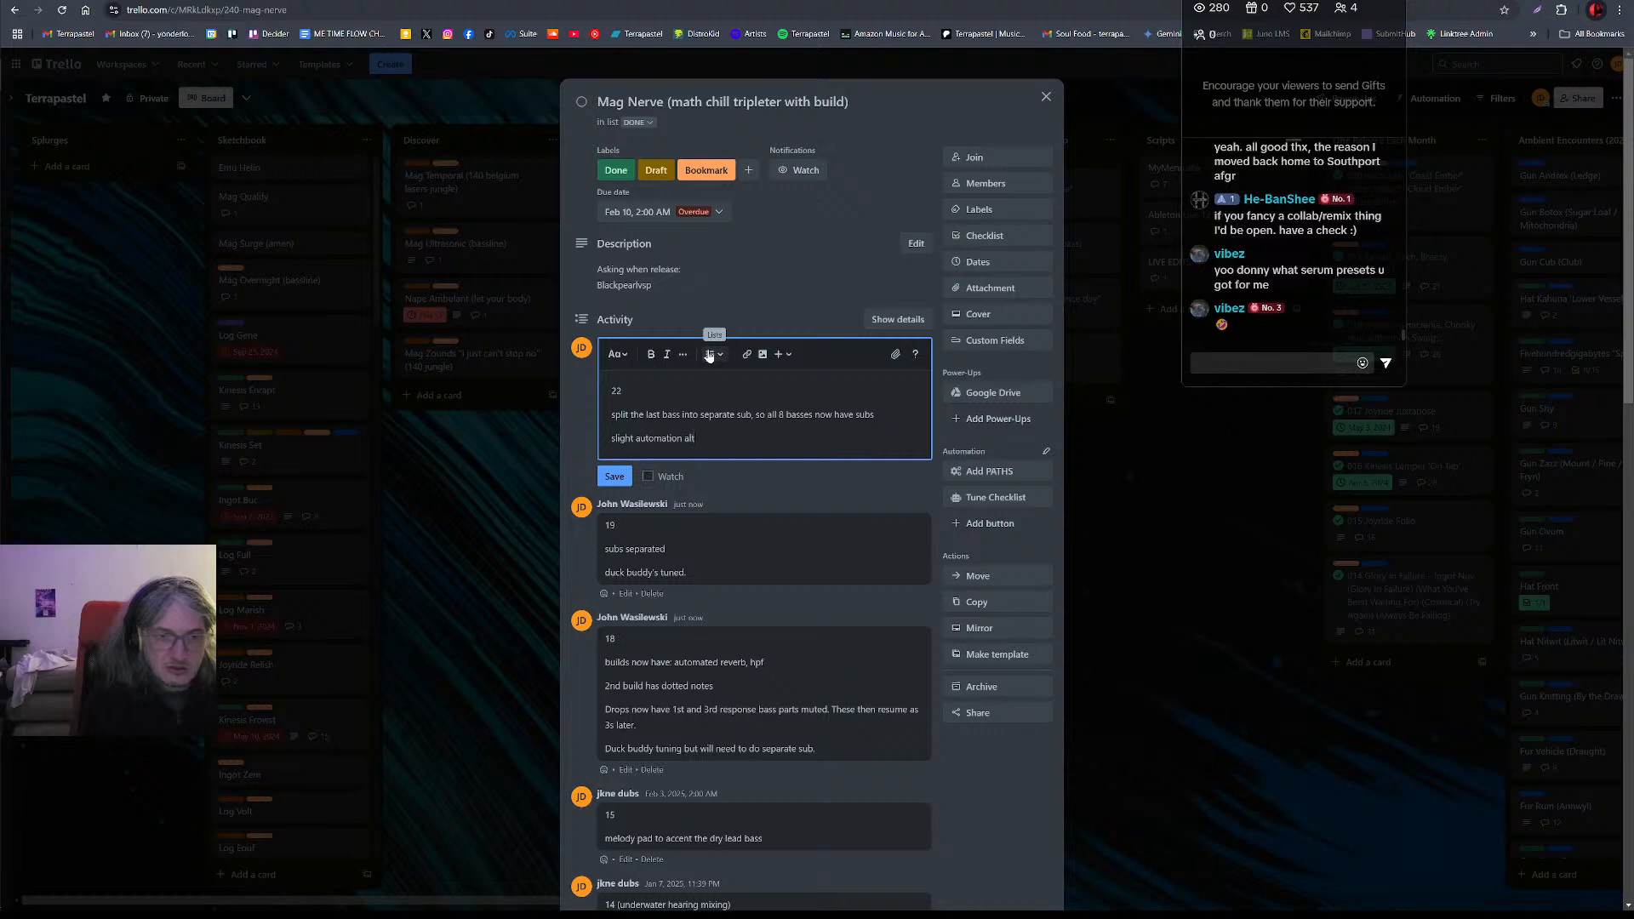
{"action": "type", "text": "erati"}
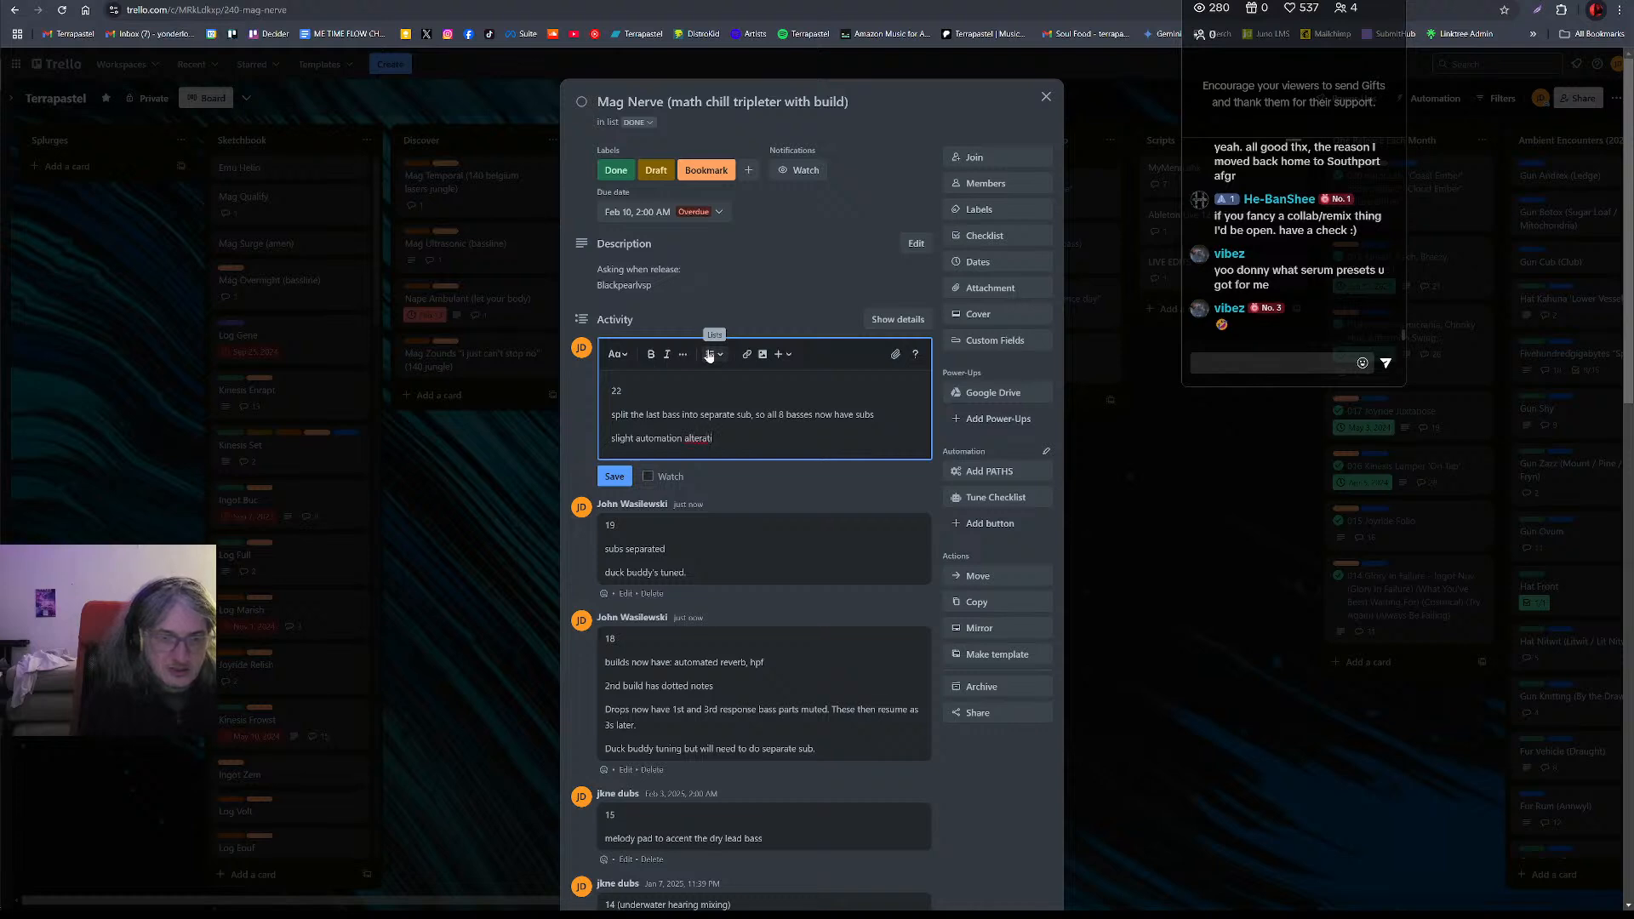
{"action": "type", "text": "on"}
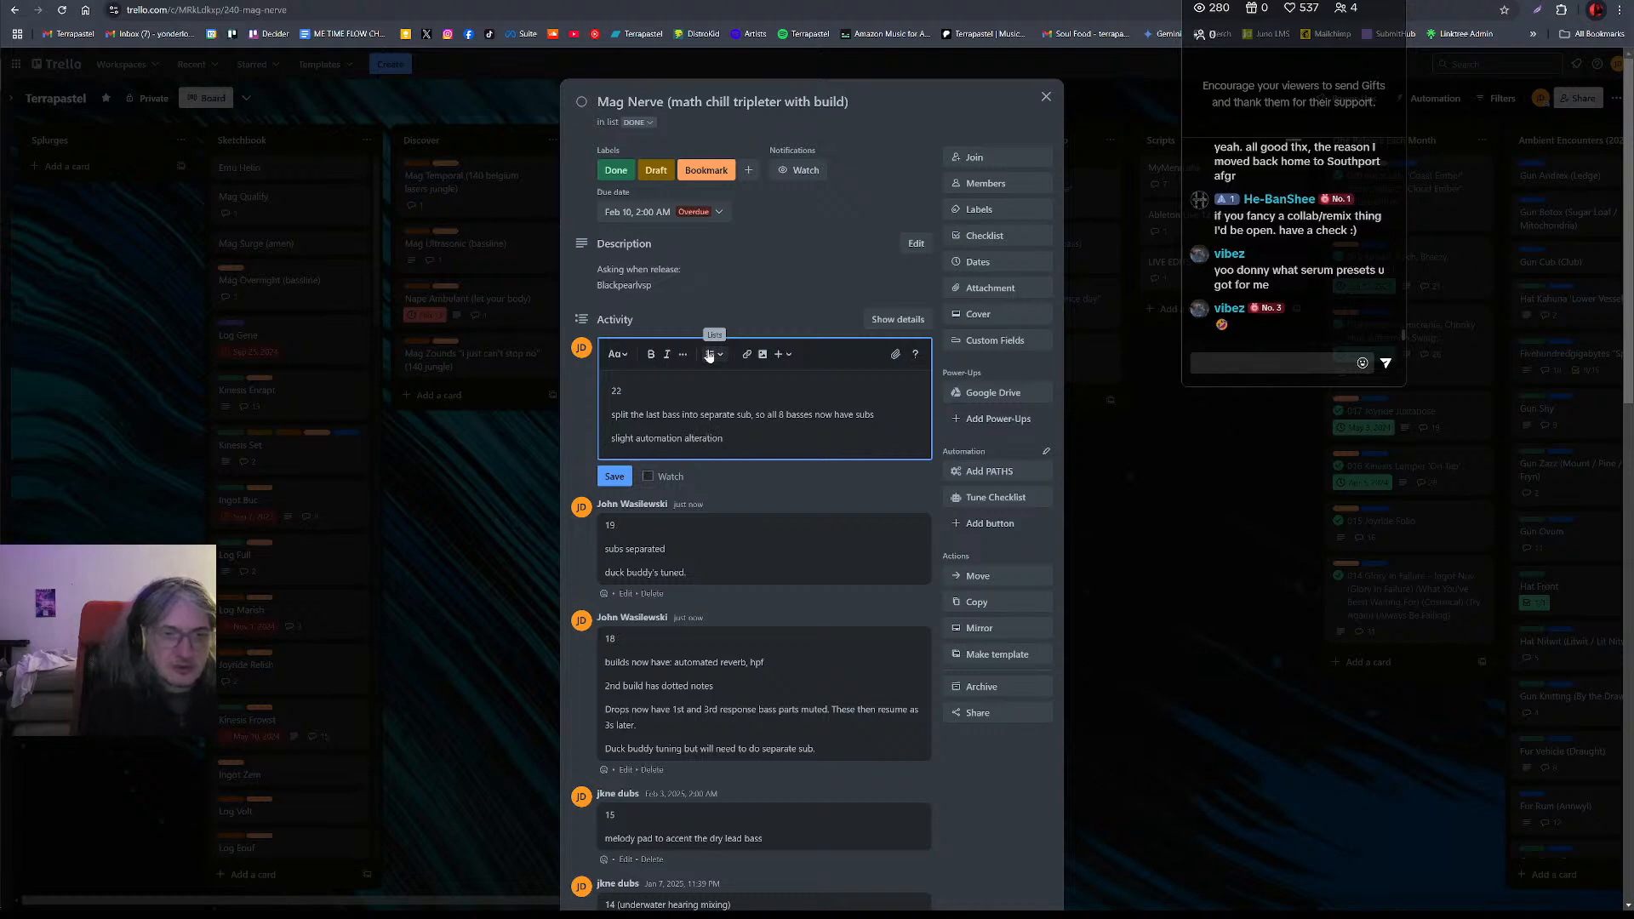
{"action": "type", "text": " of reverb before drop."}
{"action": "key", "text": "Return"}
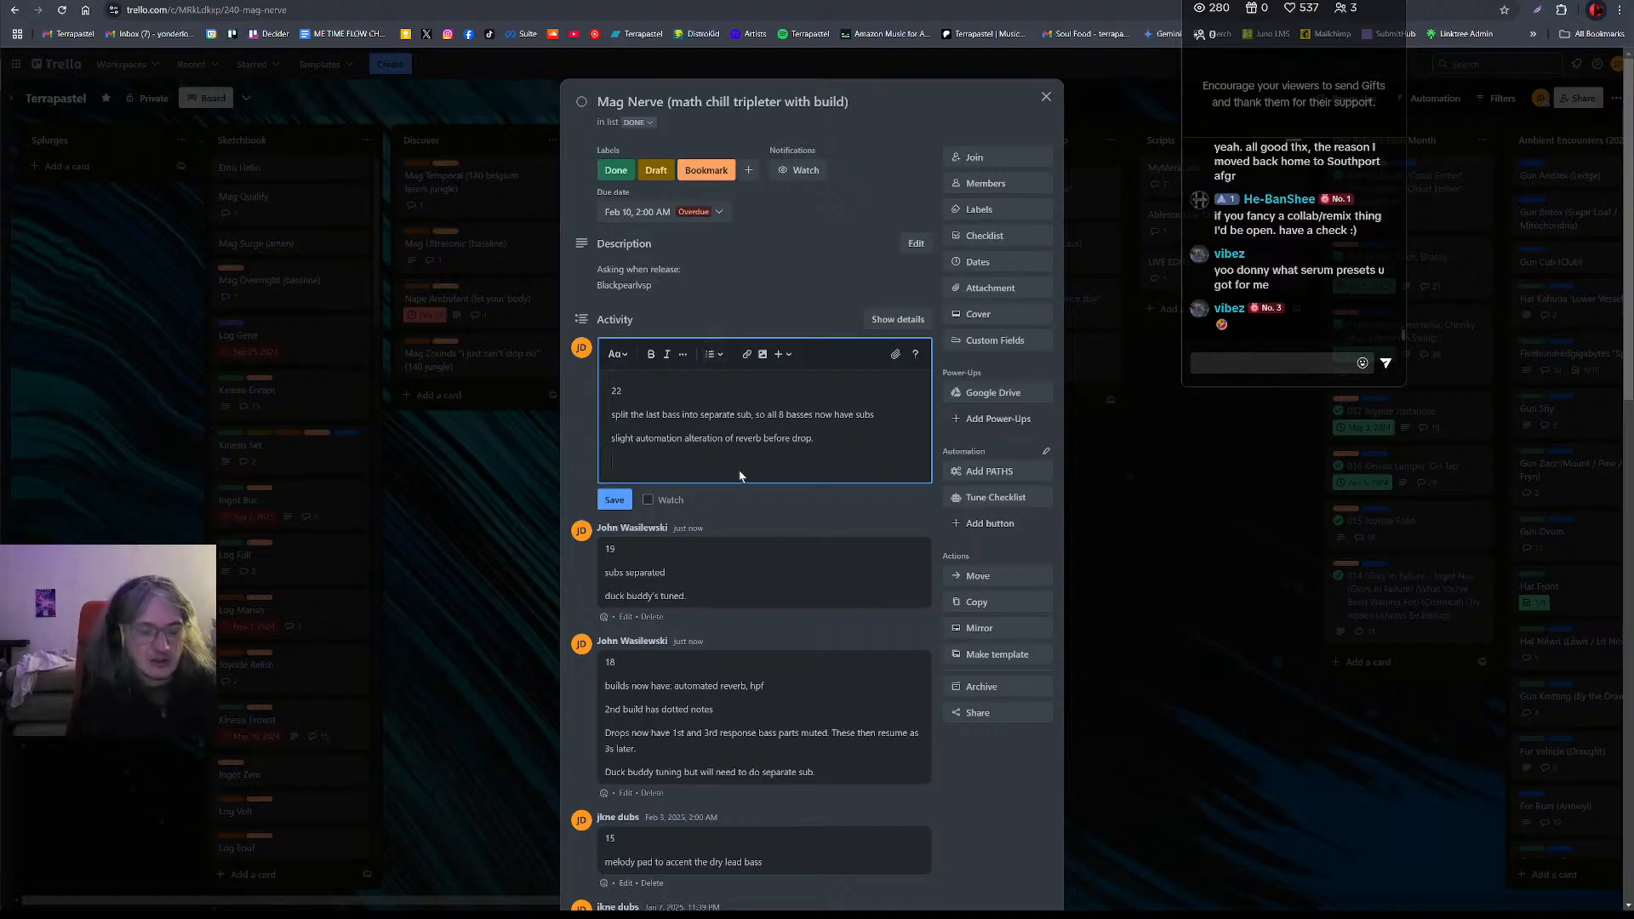
- Add the final line "fine tuning of duck buddies for clarity." and save the version 22 comment
{"action": "type", "text": "fine tu"}
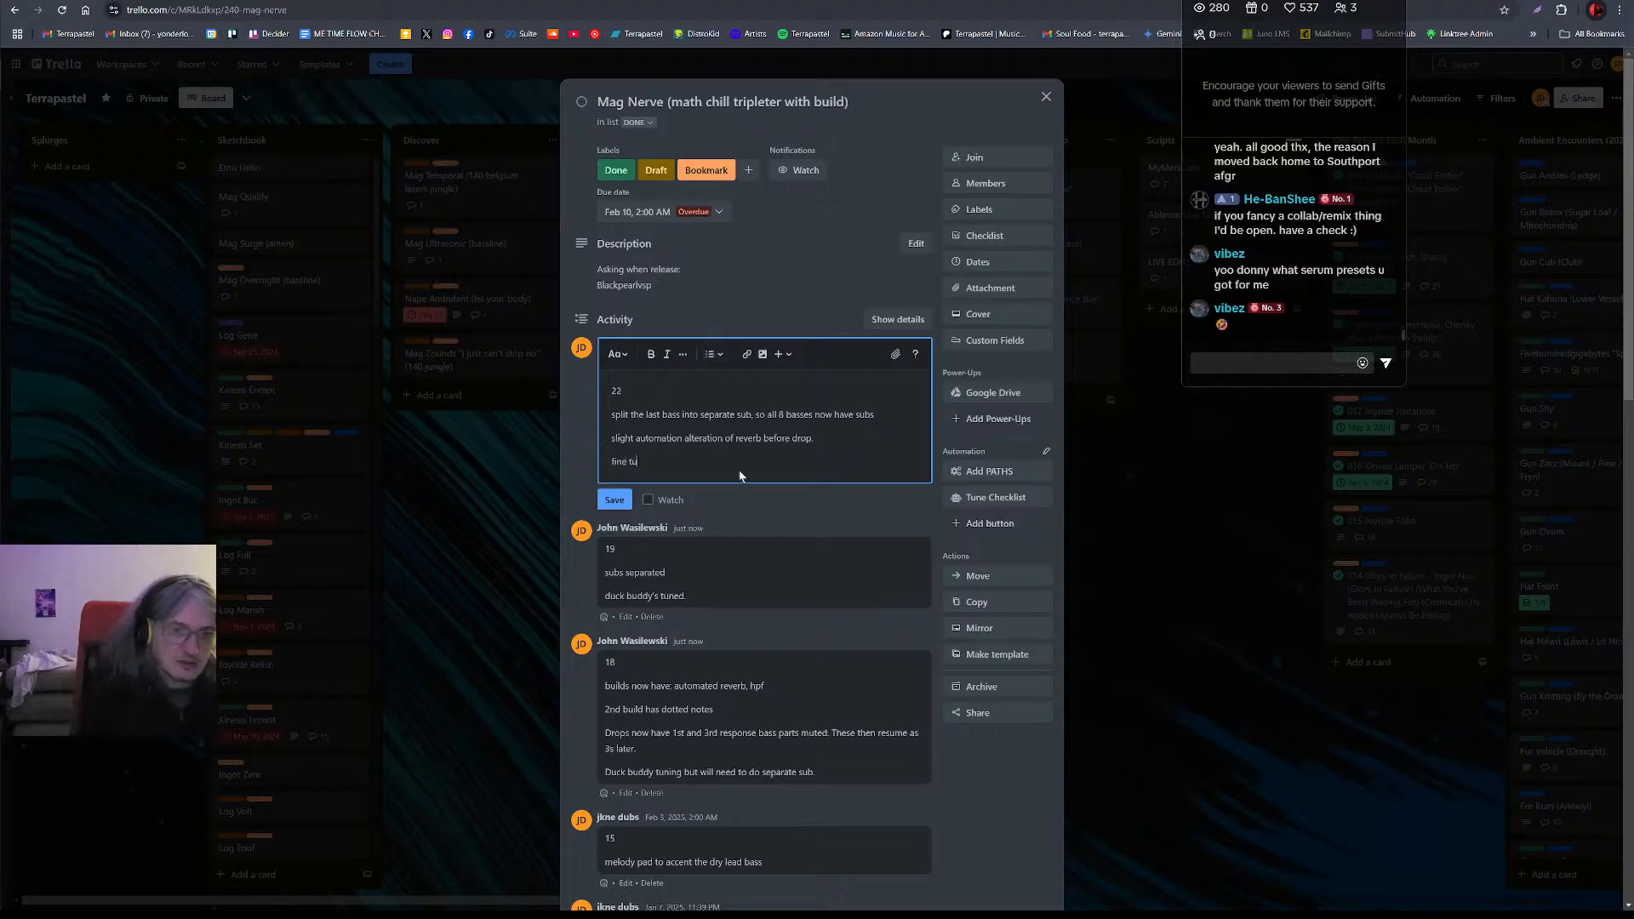
{"action": "type", "text": "ning of duck"}
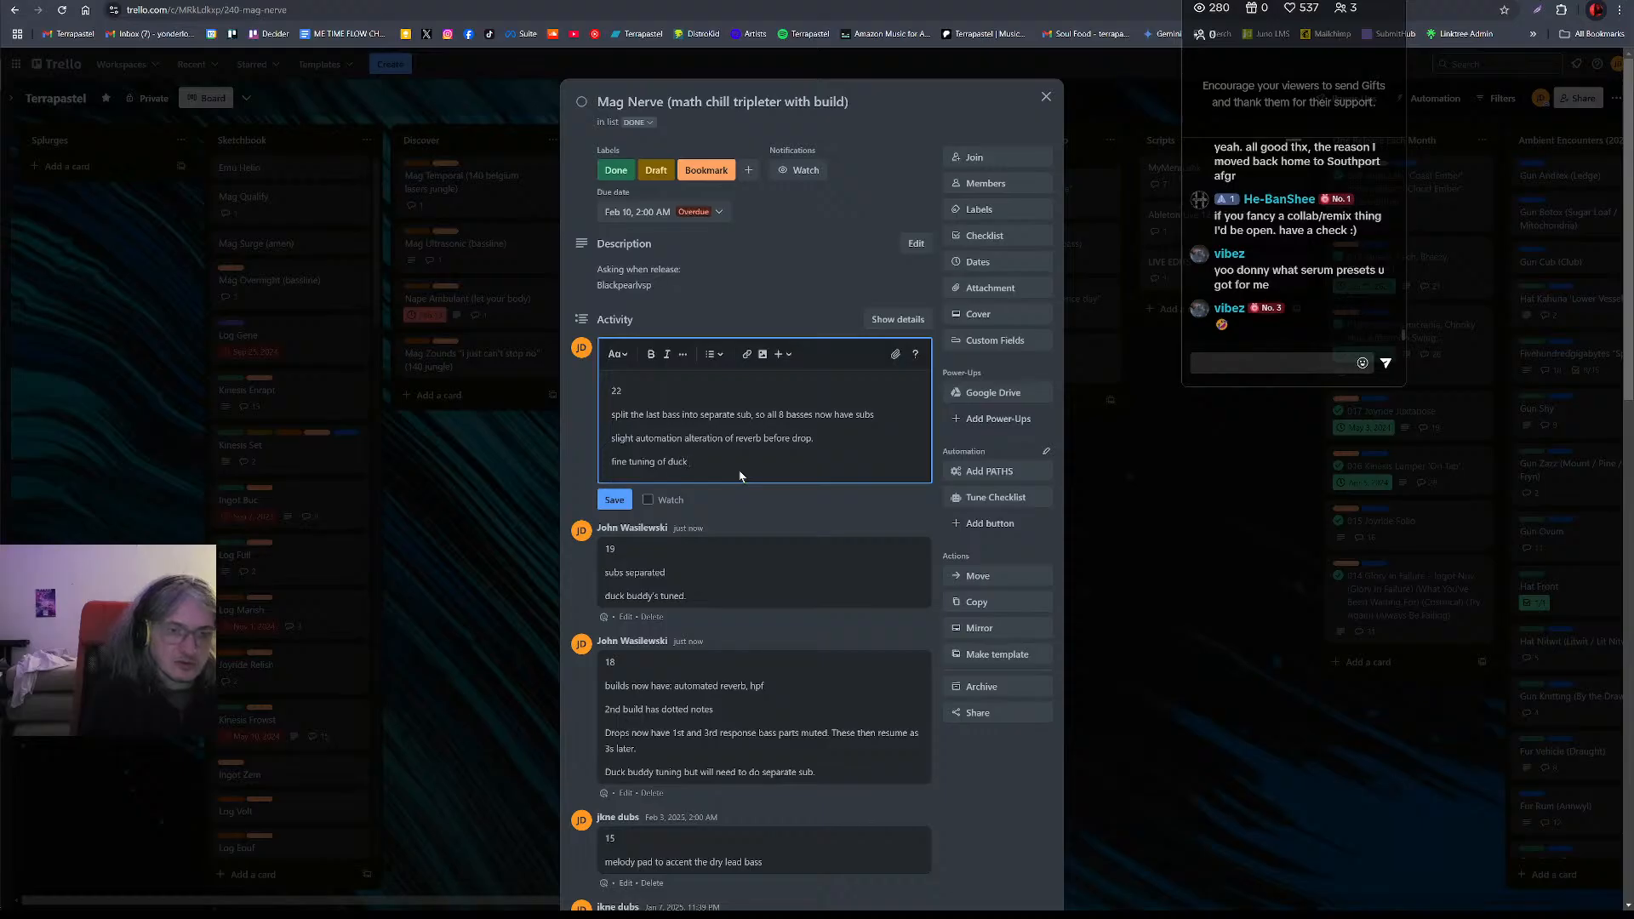
{"action": "type", "text": " budiees"}
{"action": "type", "text": "or clarity"}
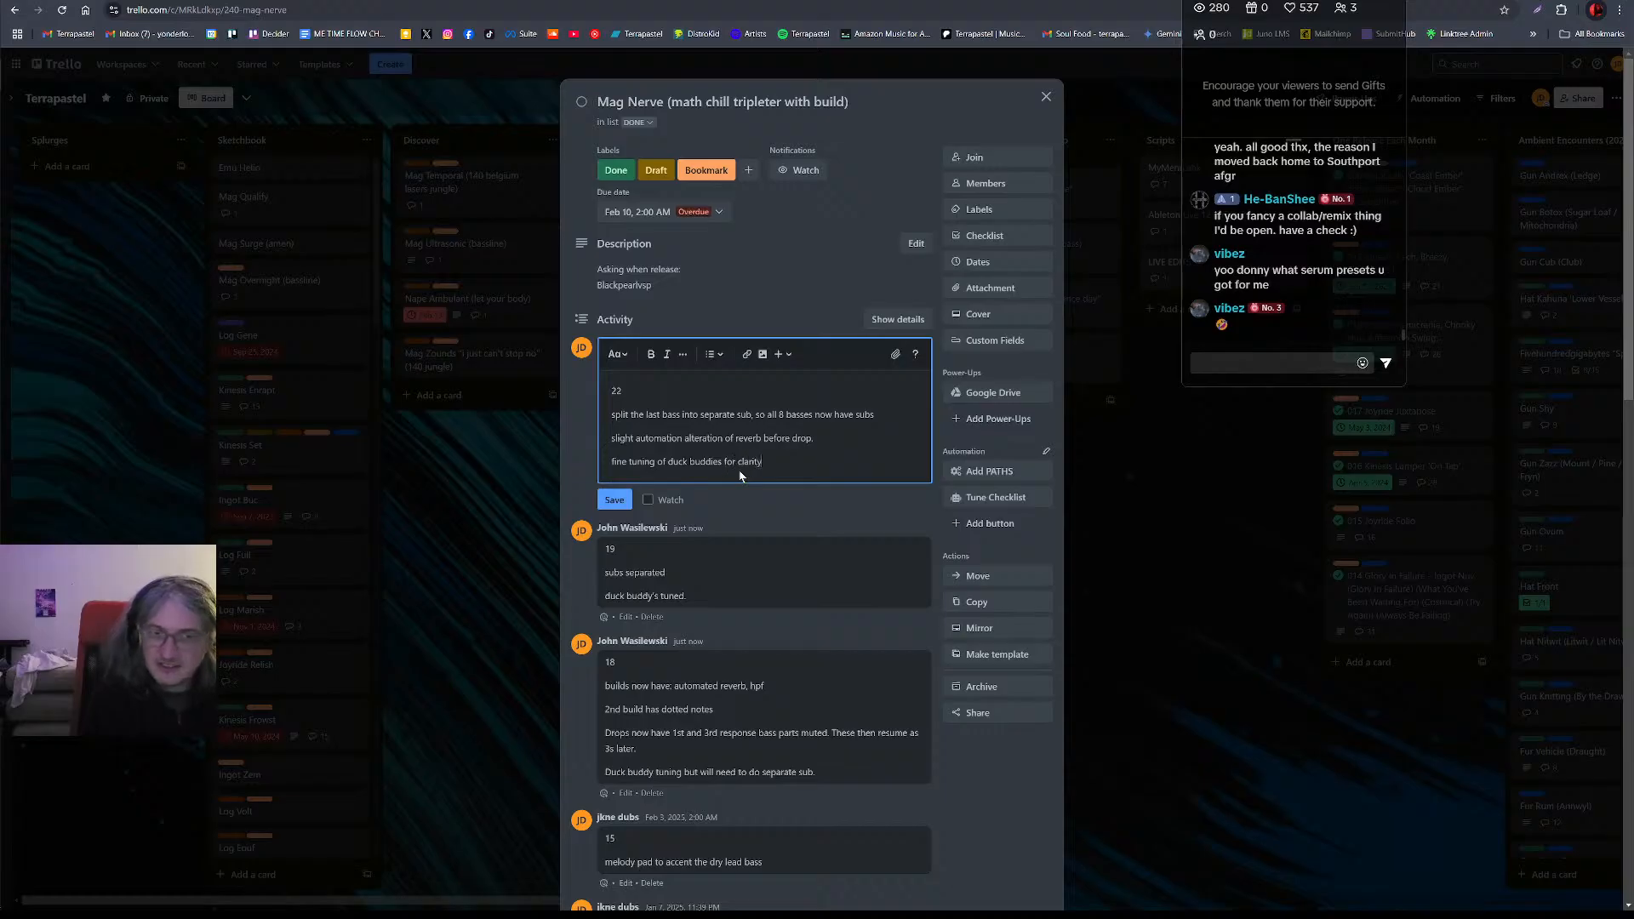
{"action": "scroll", "coordinate": [1315, 259], "scroll_direction": "up", "scroll_amount": 2}
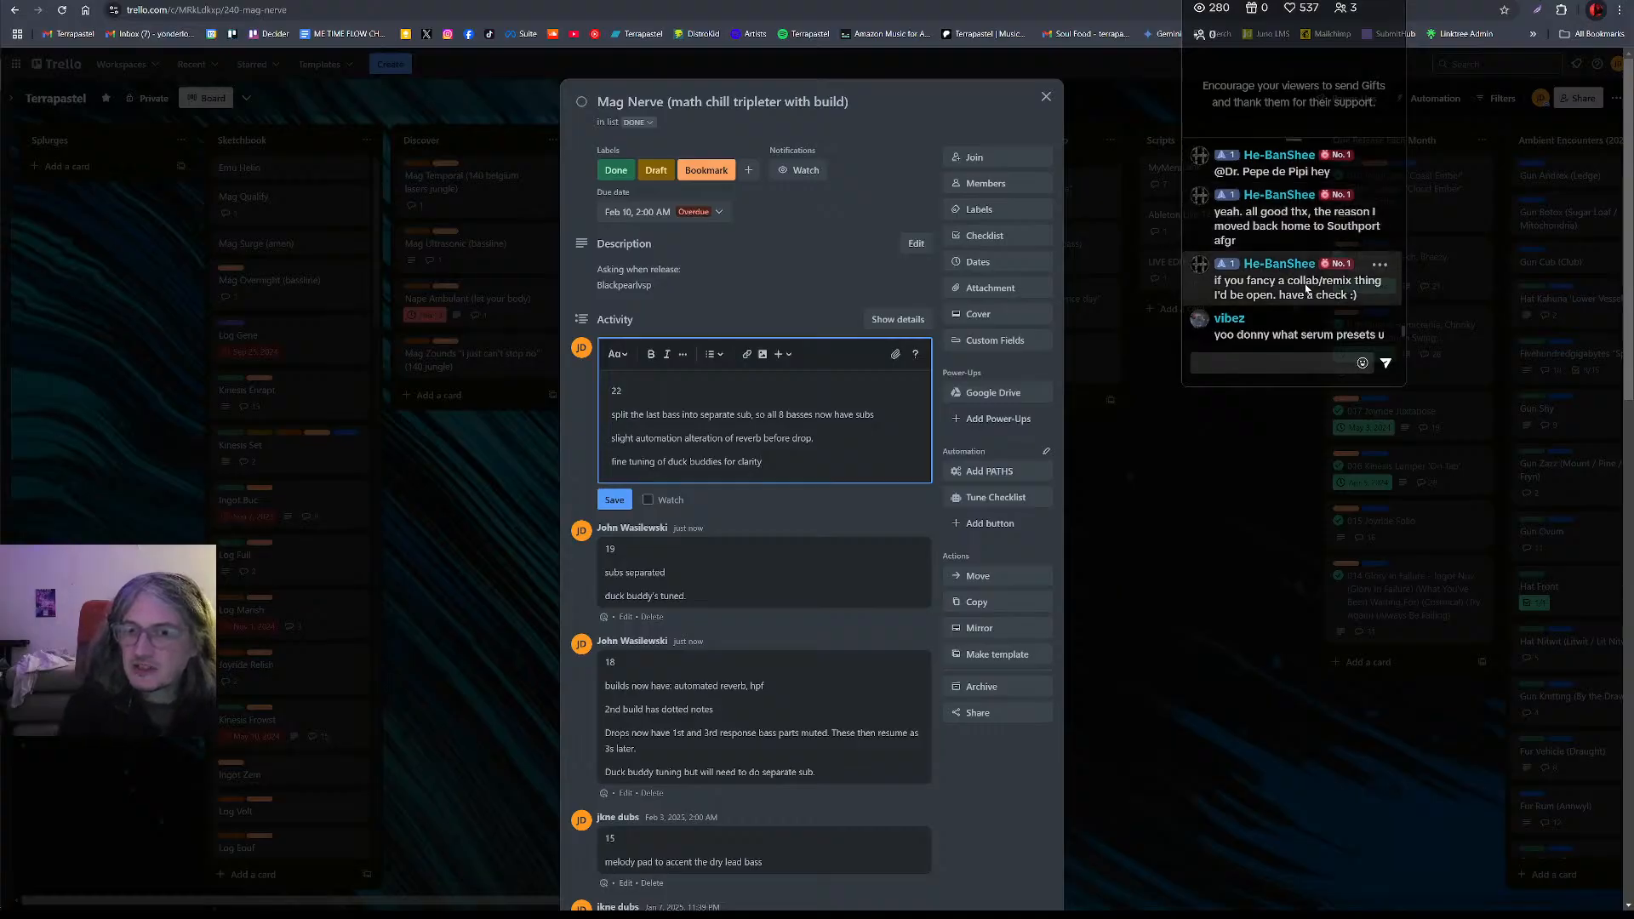
{"action": "scroll", "coordinate": [1303, 272], "scroll_direction": "down", "scroll_amount": 2}
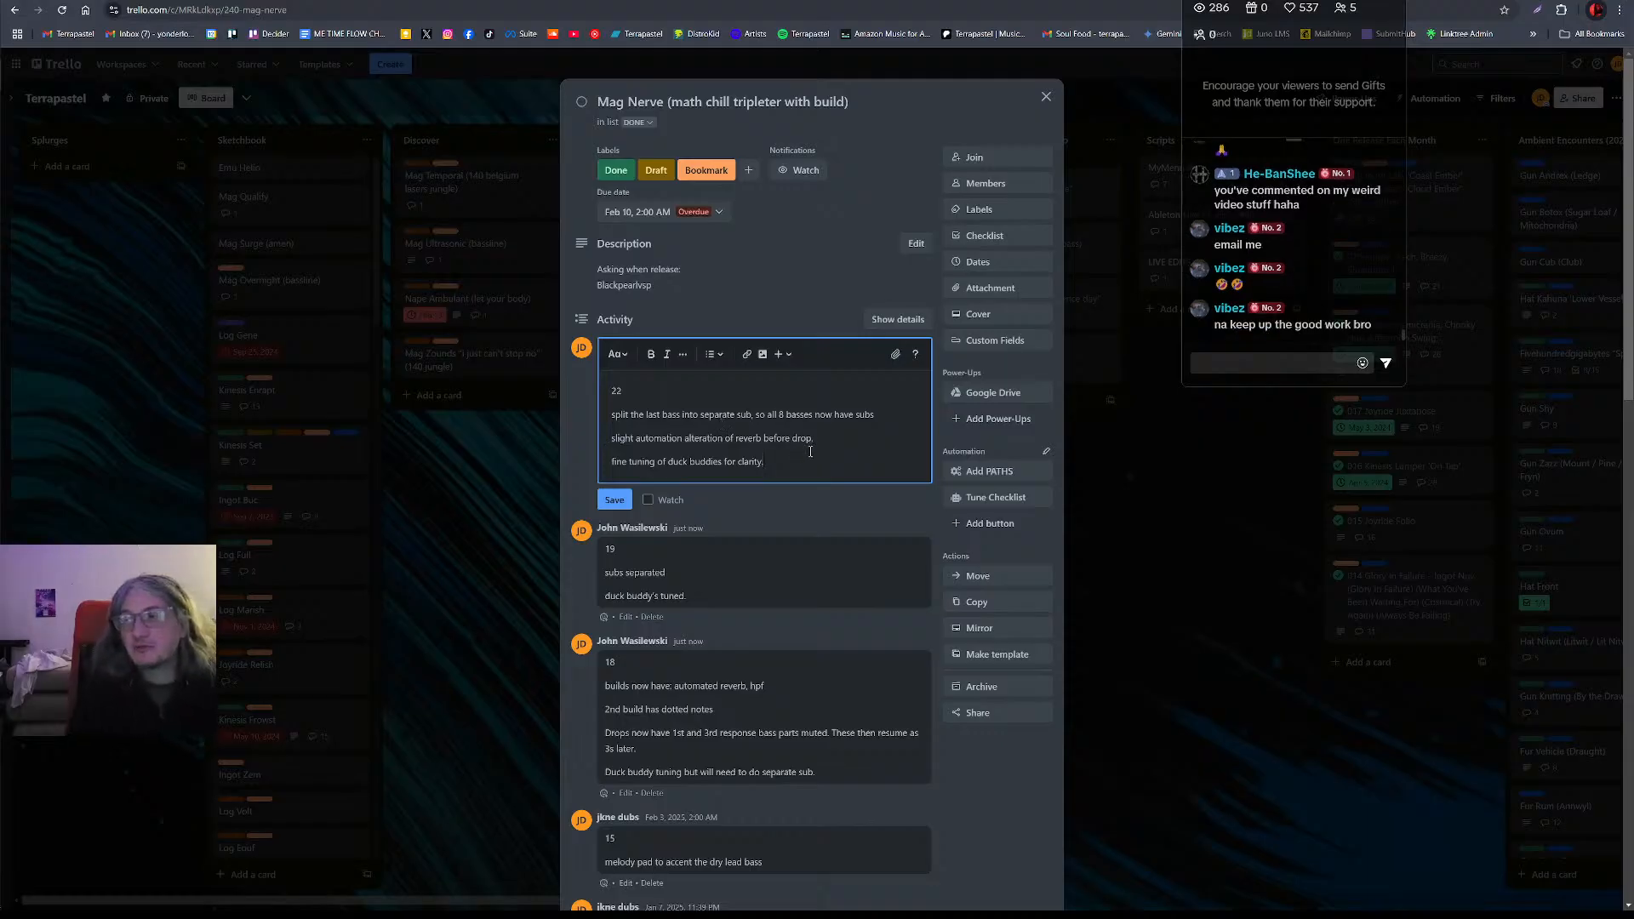
{"action": "left_click", "coordinate": [615, 501]}
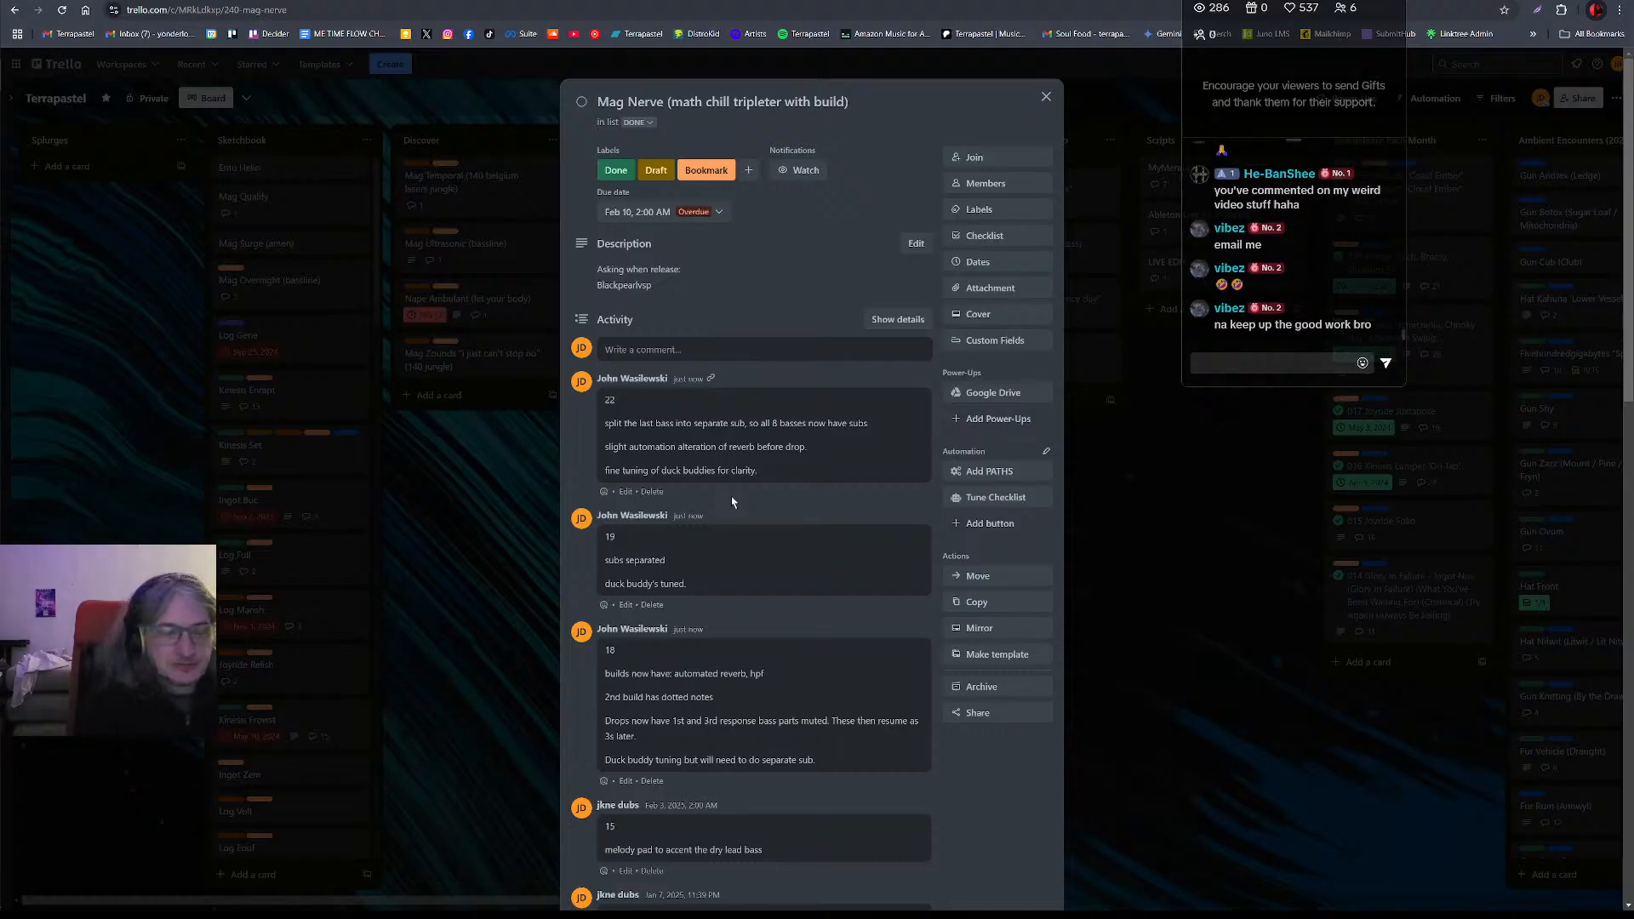
- Set the Mag Nerve card's due date to 2/20/2025 and save it
{"action": "left_click", "coordinate": [697, 212]}
{"action": "left_click", "coordinate": [723, 382]}
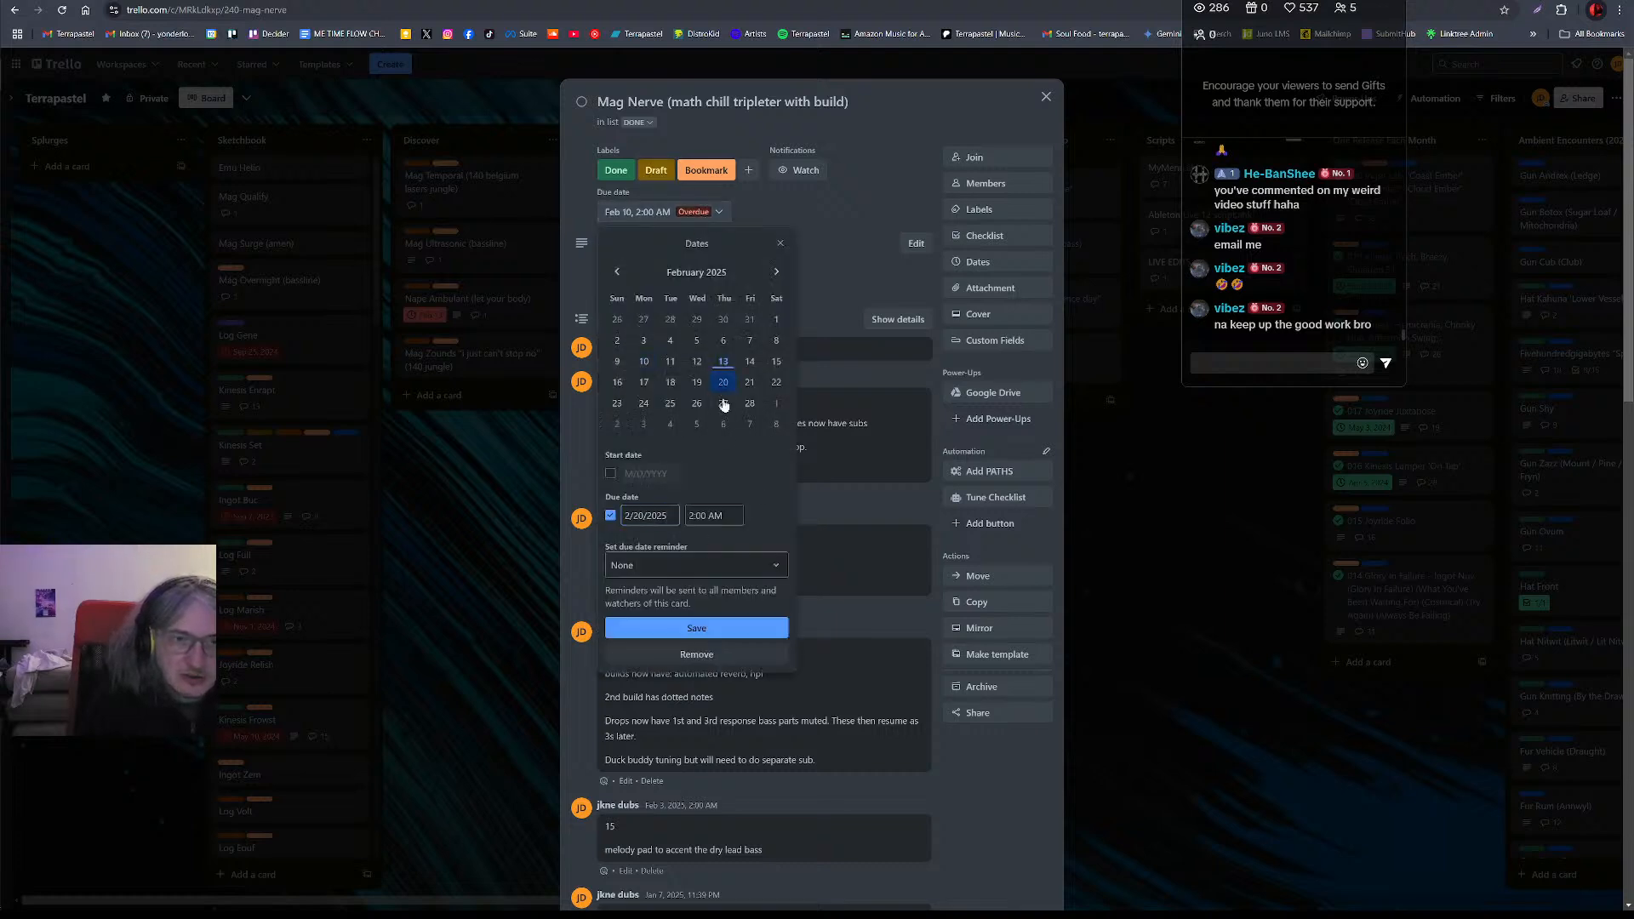
{"action": "left_click", "coordinate": [715, 627]}
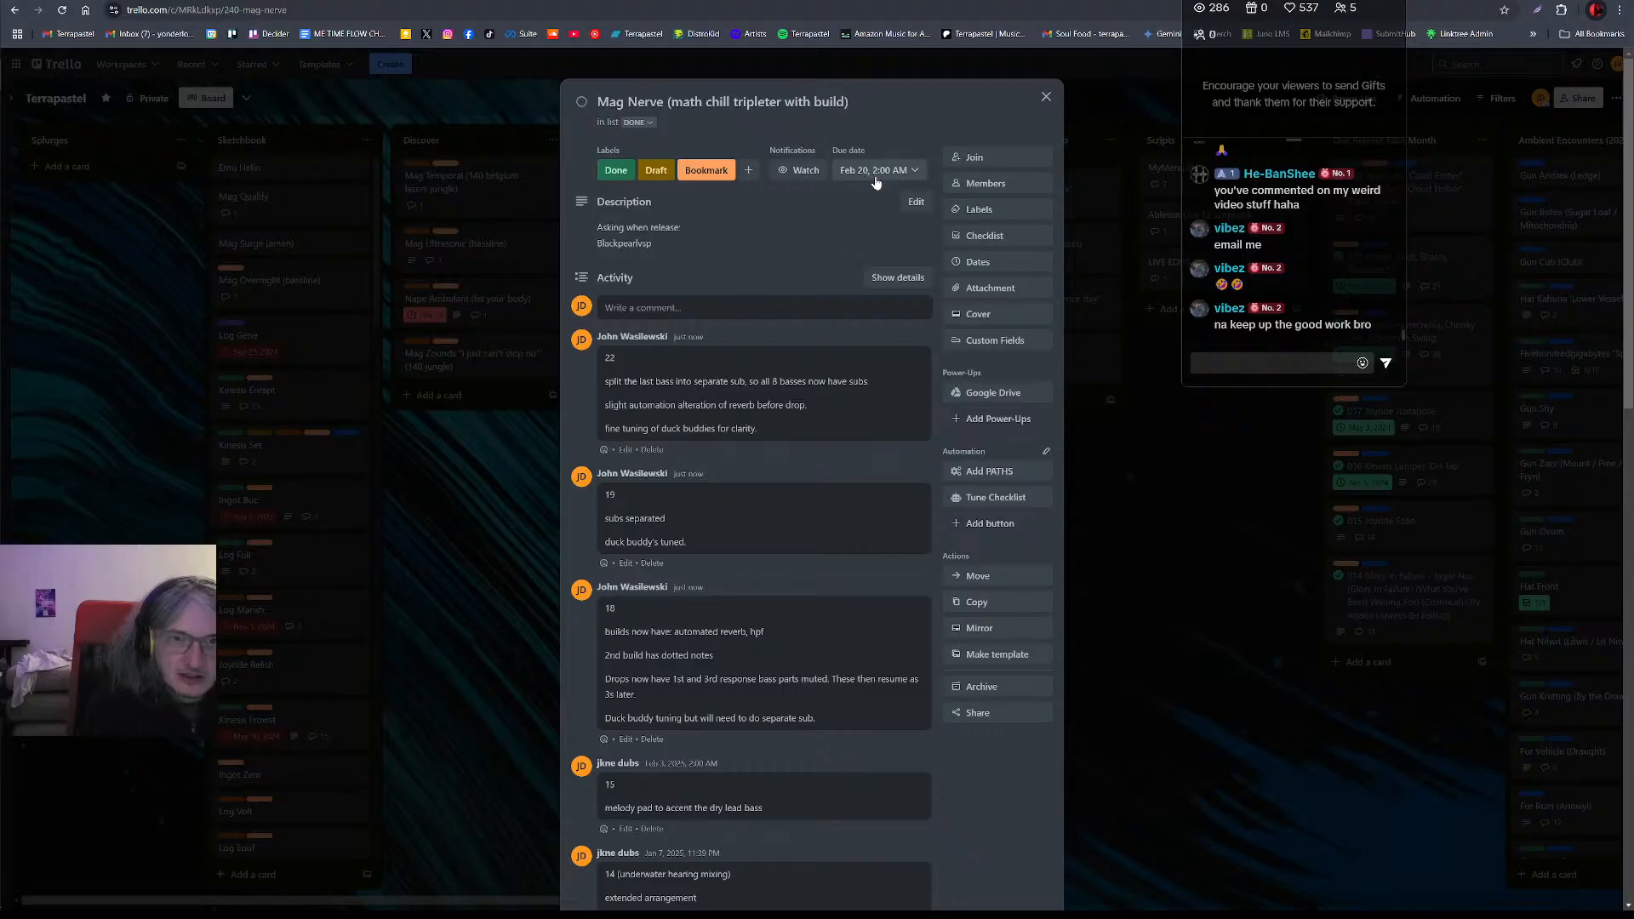
- Remove the Draft label from the Mag Nerve card, close the card and show label names on the board
{"action": "left_click", "coordinate": [657, 175]}
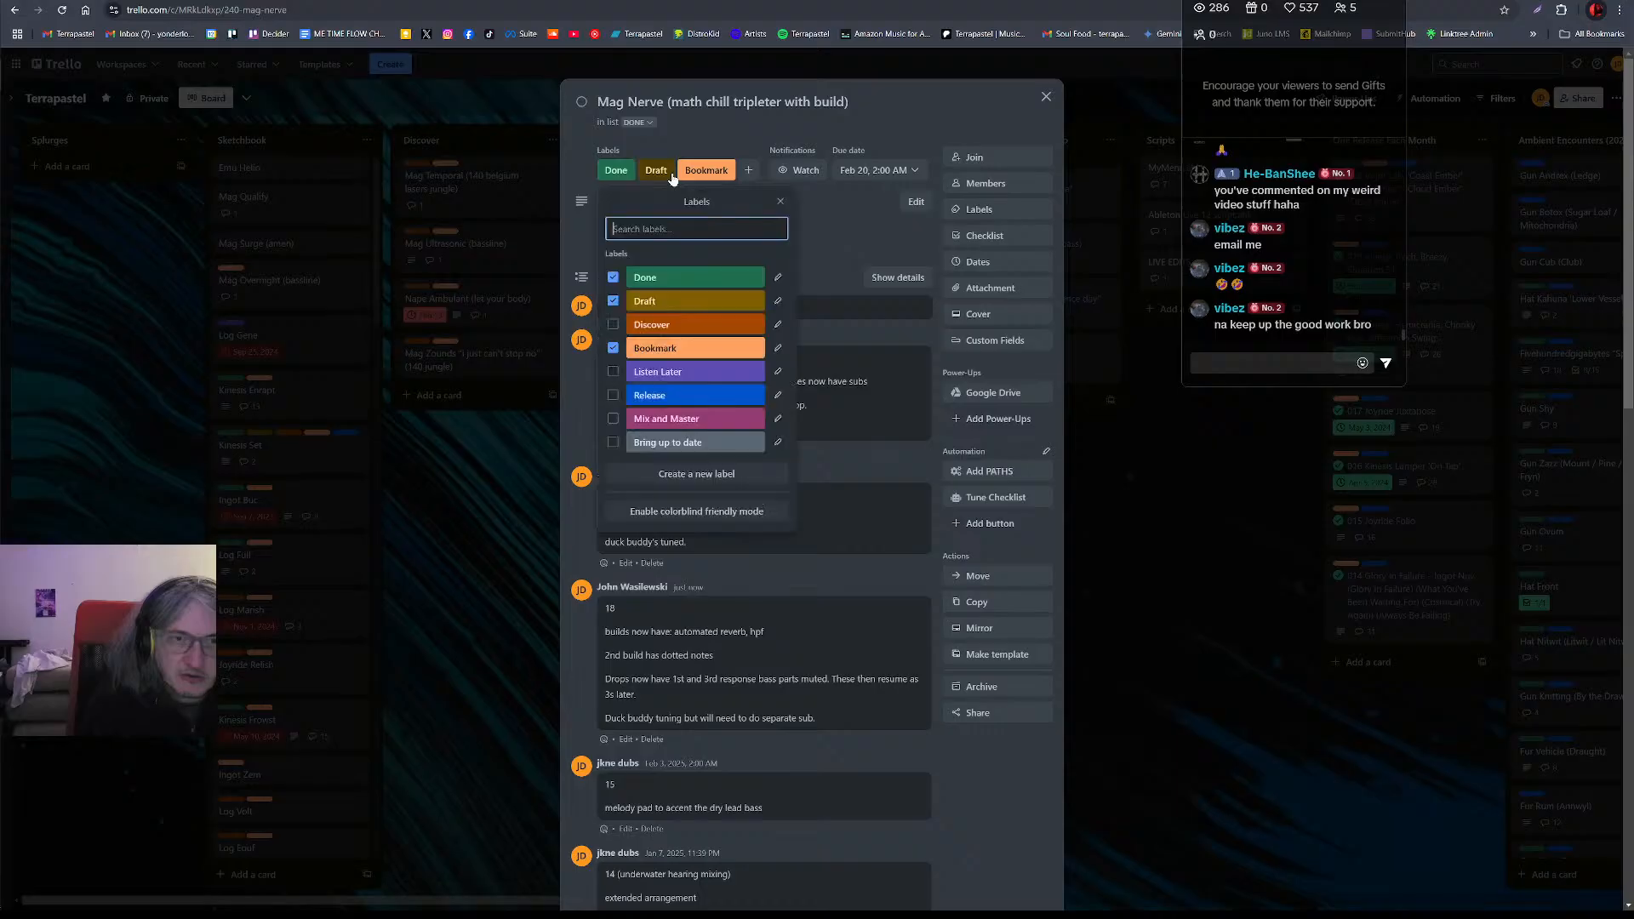
{"action": "left_click", "coordinate": [656, 303]}
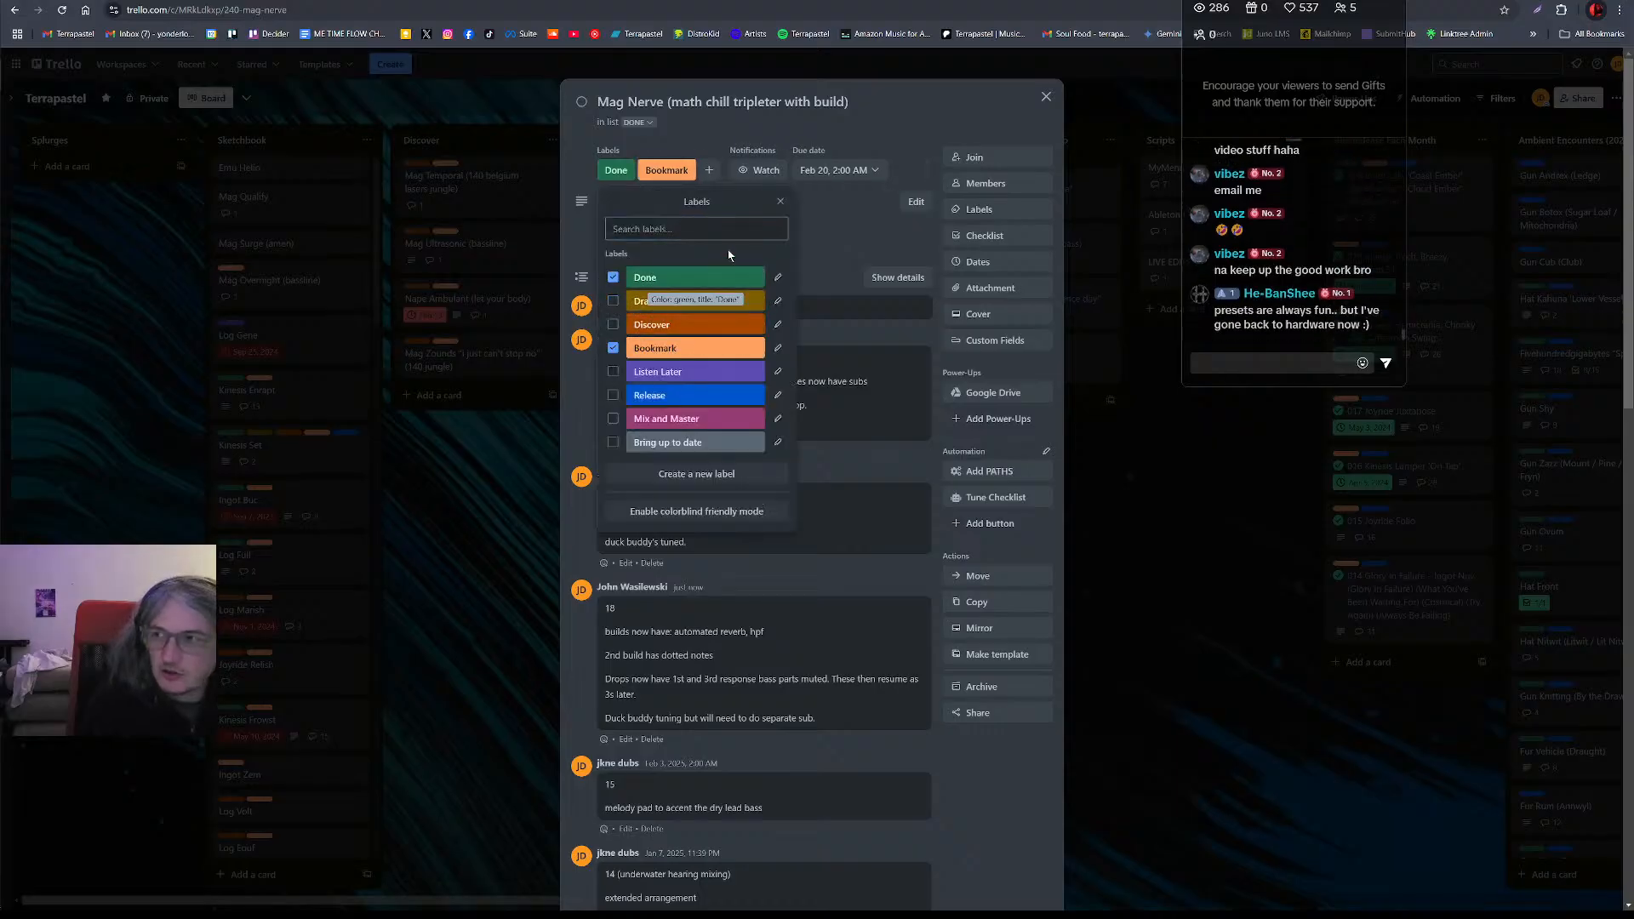
{"action": "left_click", "coordinate": [1047, 99]}
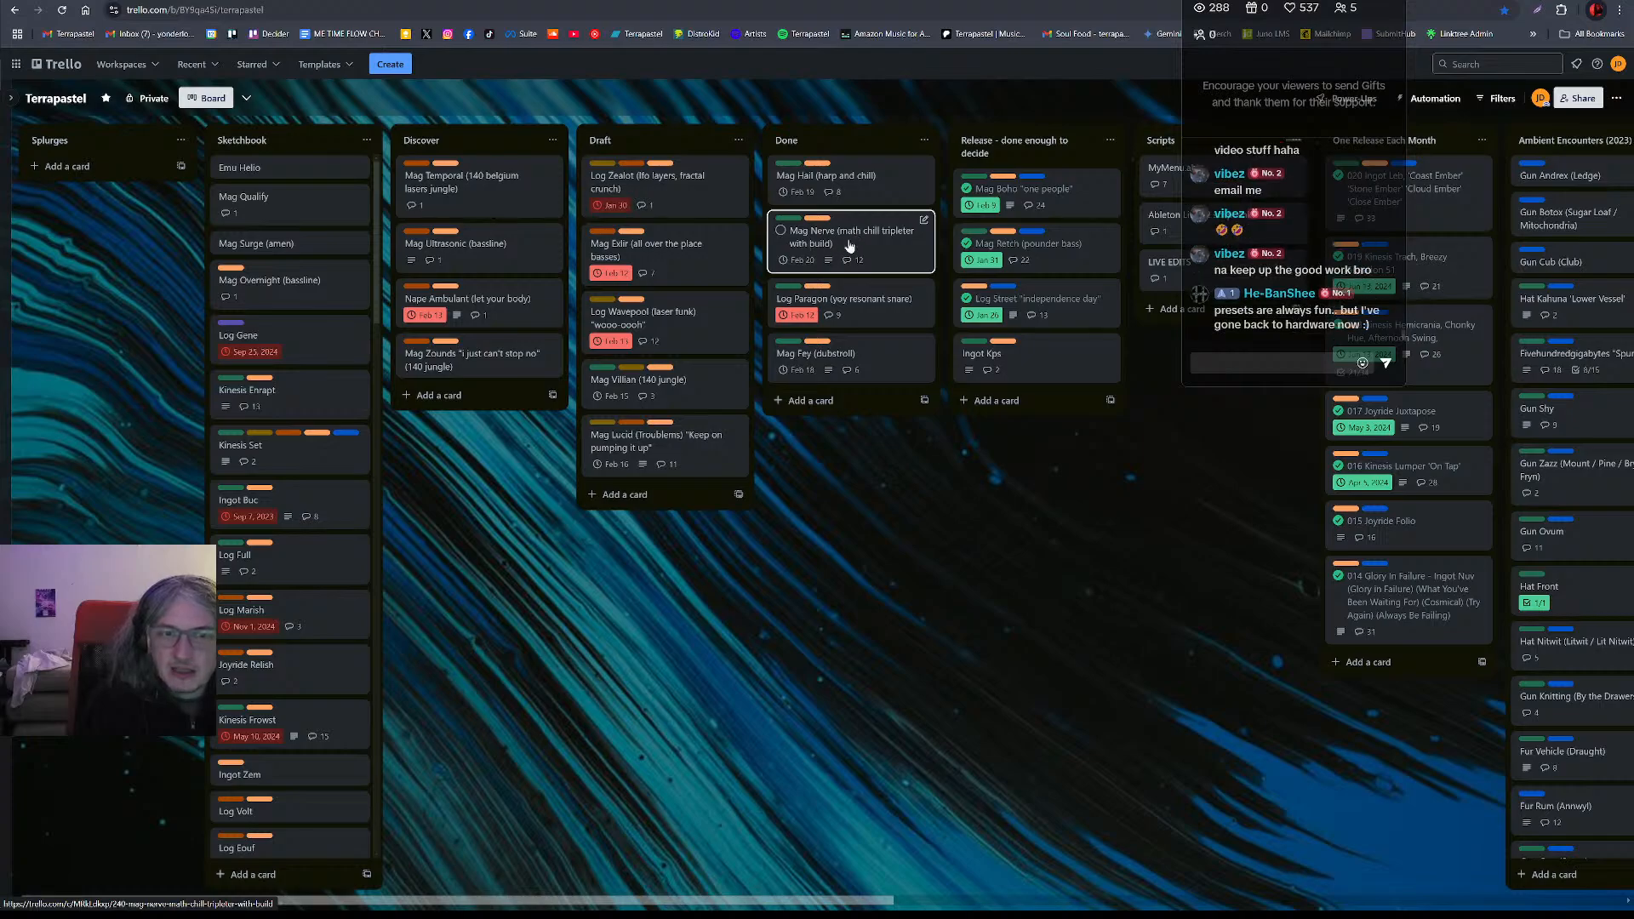
{"action": "left_click", "coordinate": [798, 219]}
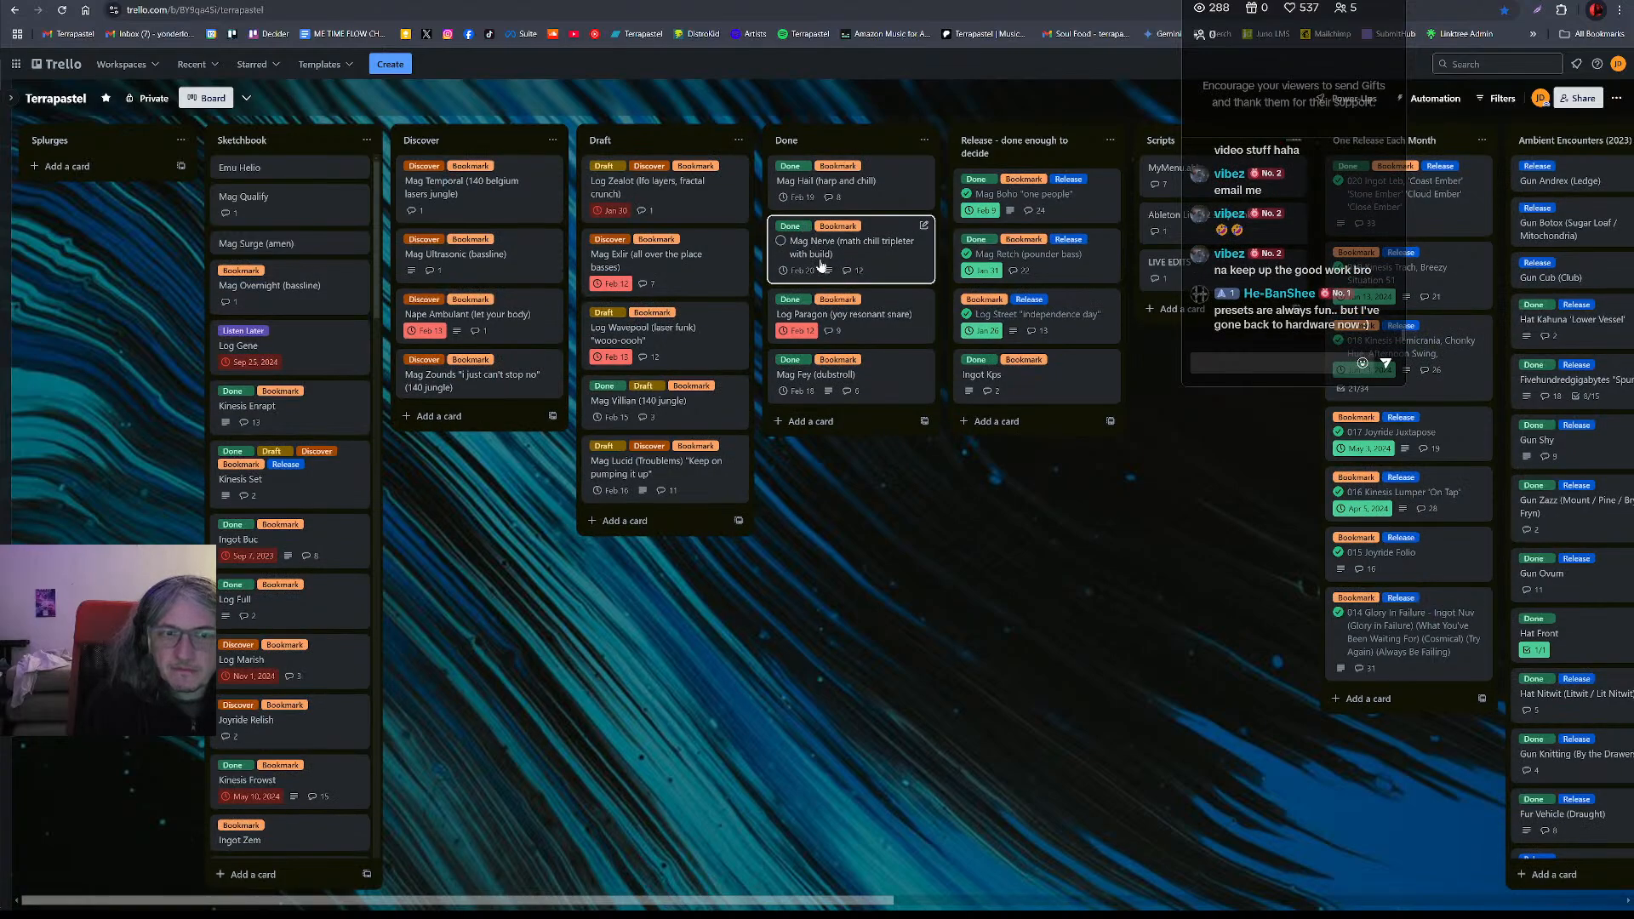
- Move the Mag Nerve card to the start of the "Release - done enough to decide" list and mark it complete
{"action": "left_click_drag", "start_coordinate": [801, 230], "coordinate": [998, 220]}
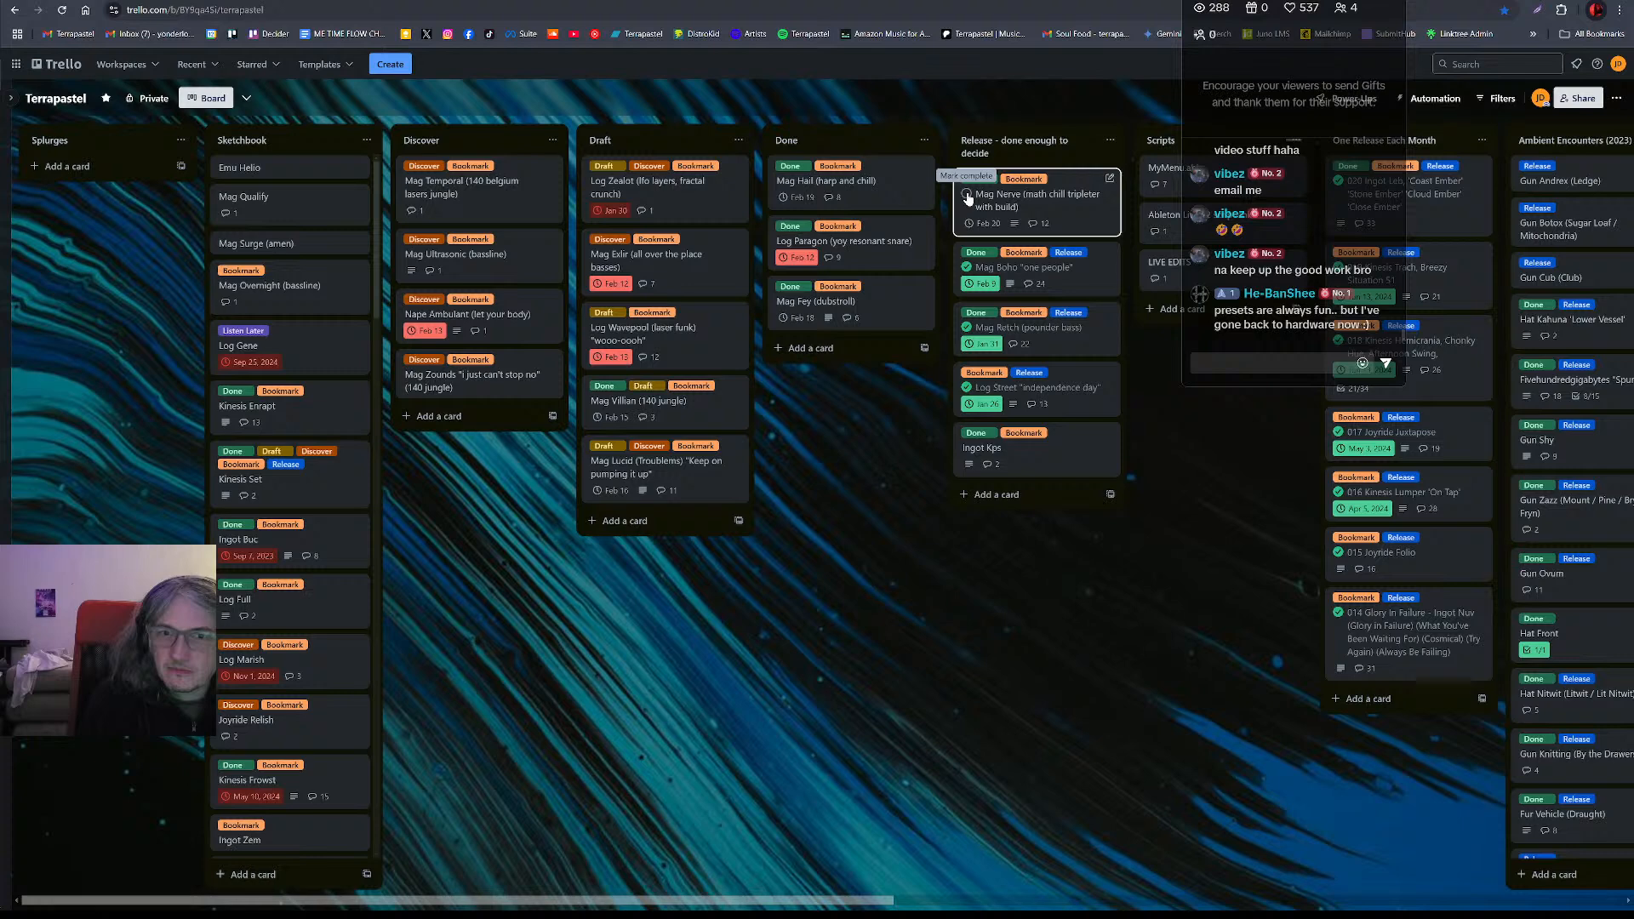
{"action": "left_click", "coordinate": [967, 196]}
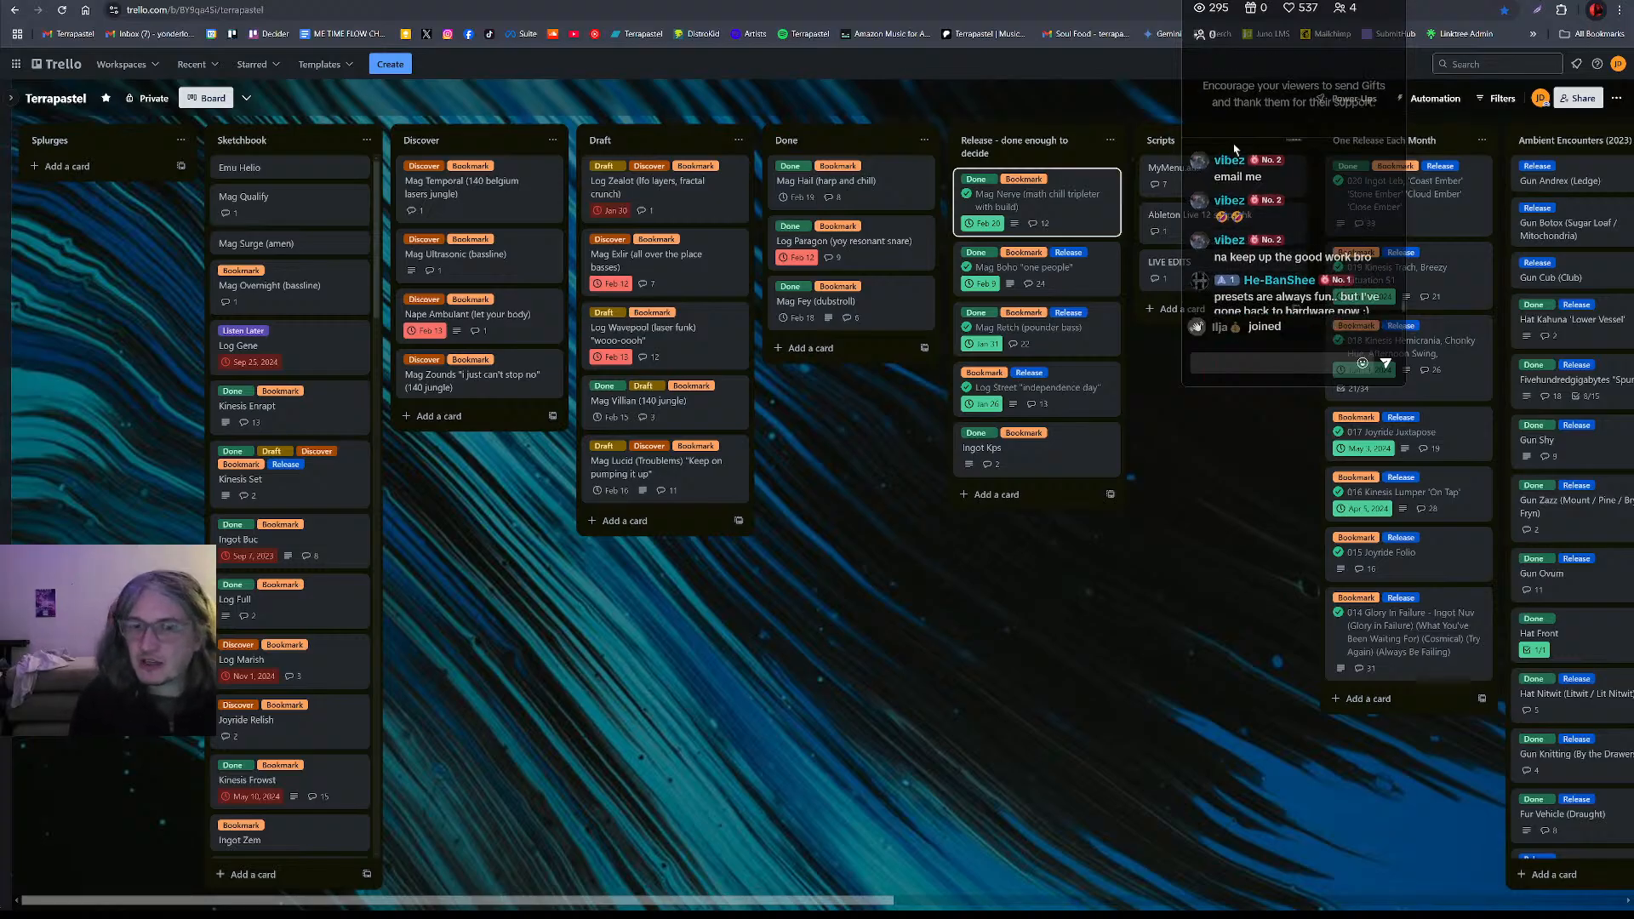
{"action": "left_click", "coordinate": [1292, 366]}
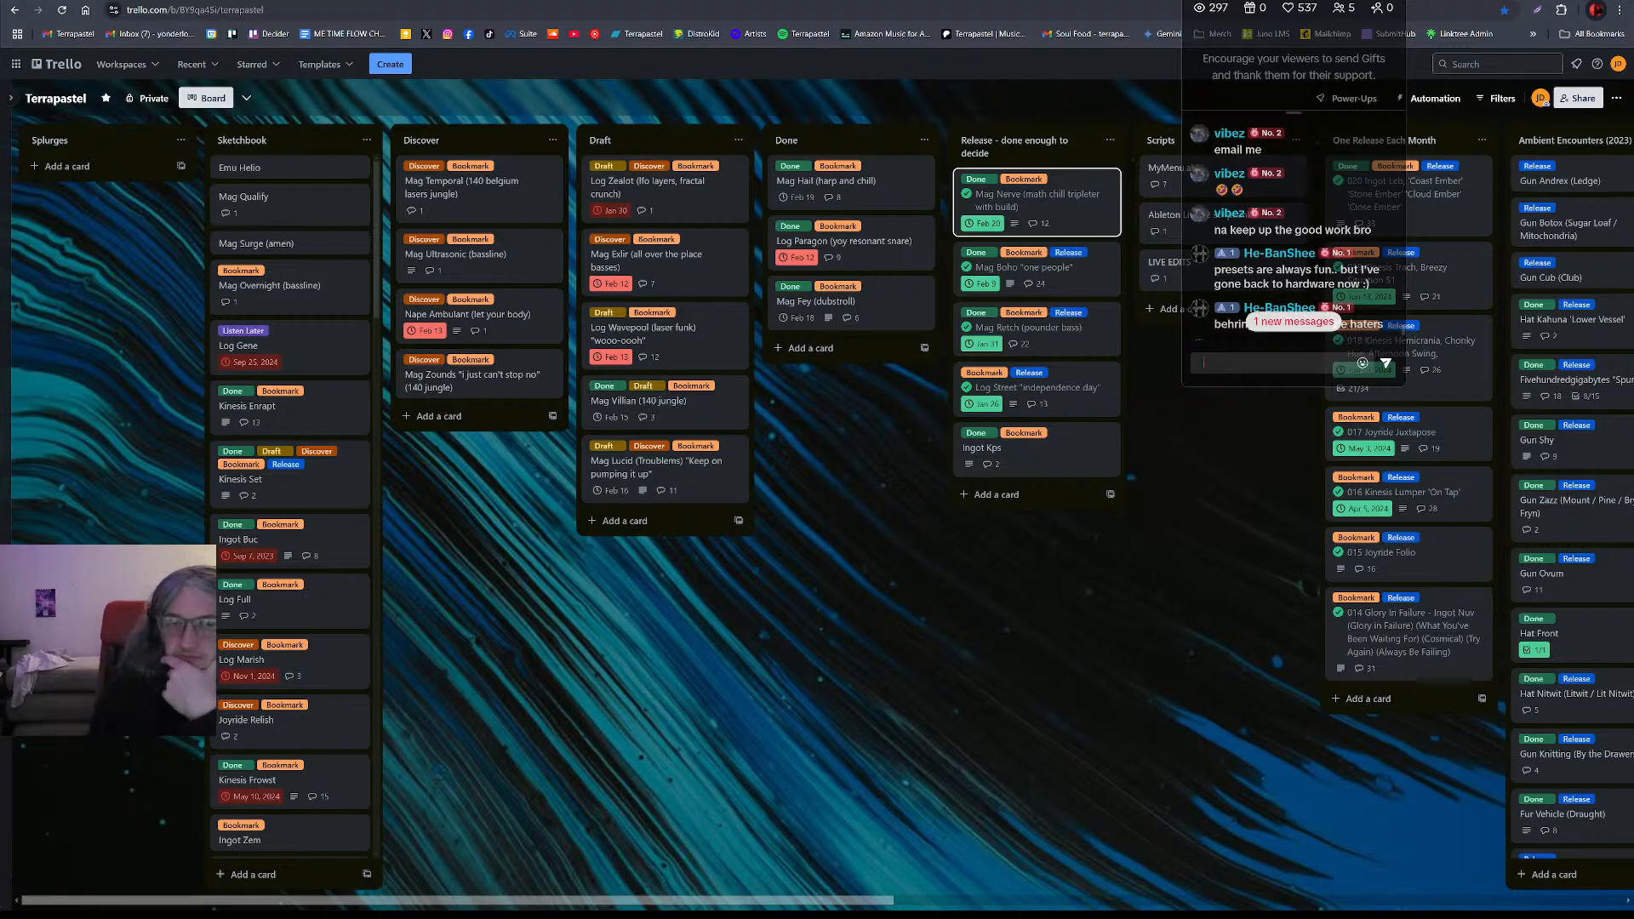
{"action": "scroll", "coordinate": [1352, 291], "scroll_direction": "down", "scroll_amount": 2}
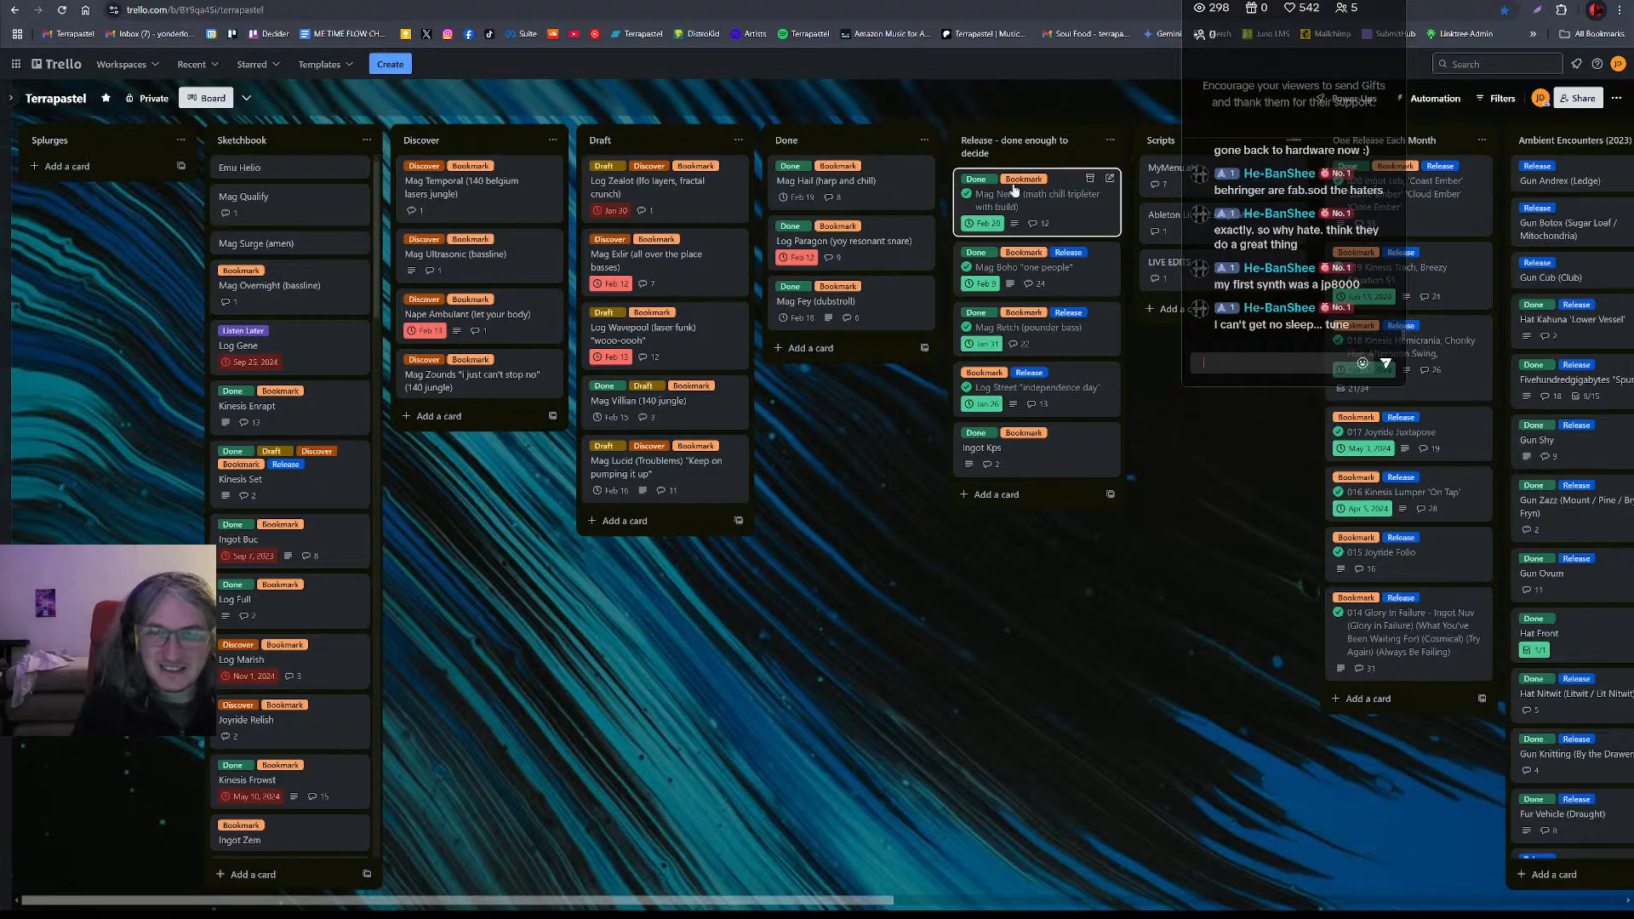
{"action": "left_click_drag", "start_coordinate": [1030, 416], "coordinate": [1060, 401]}
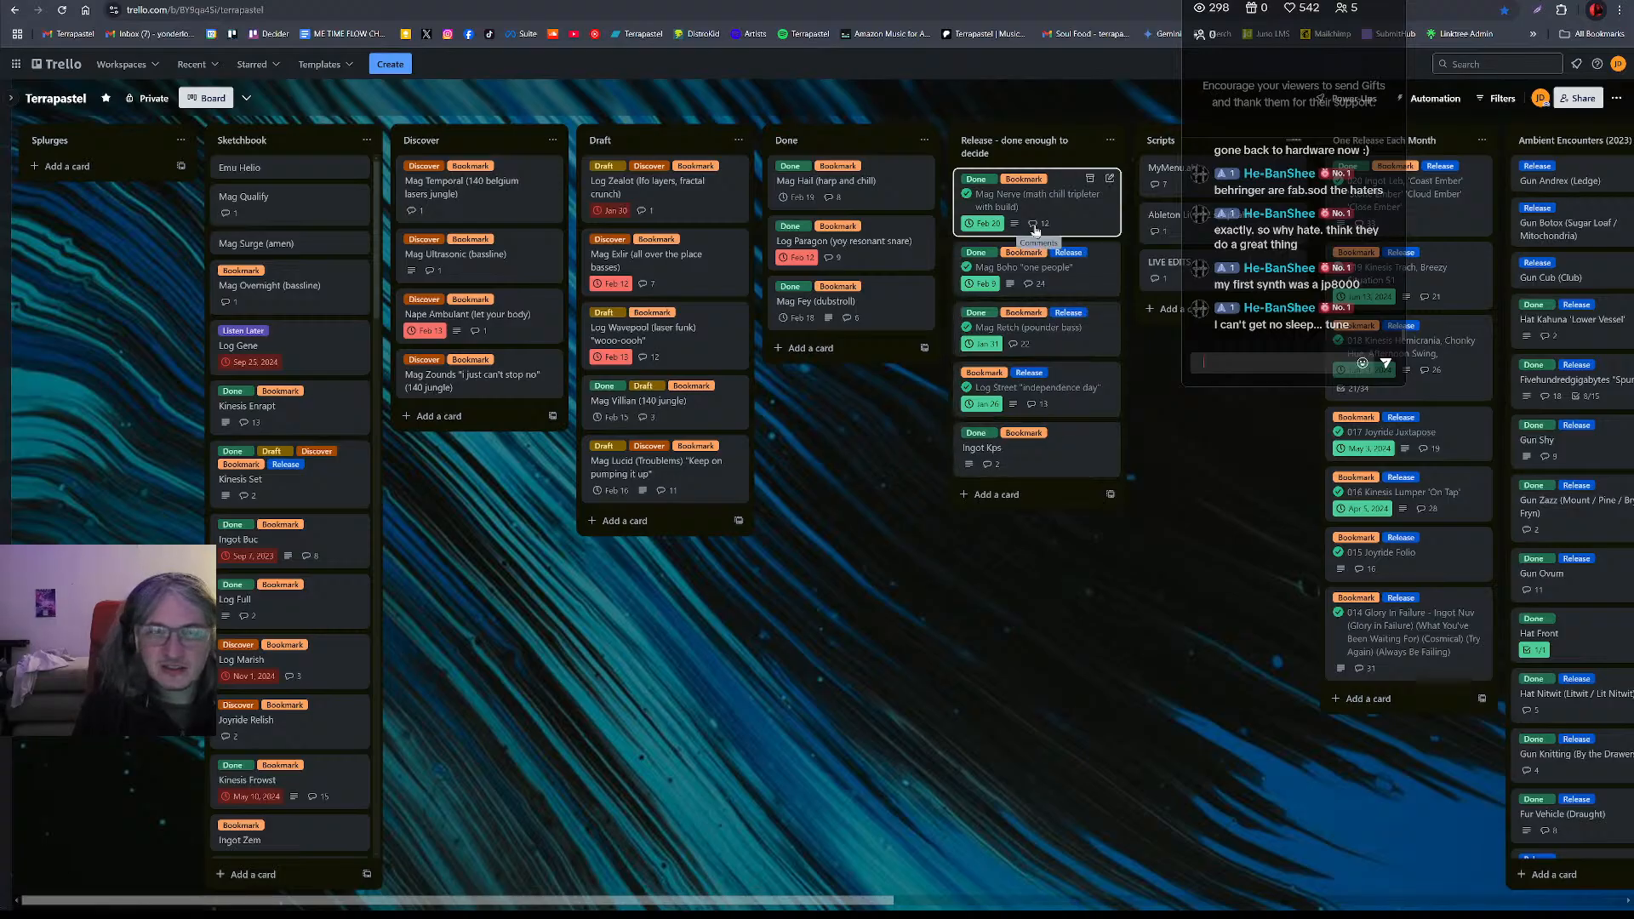
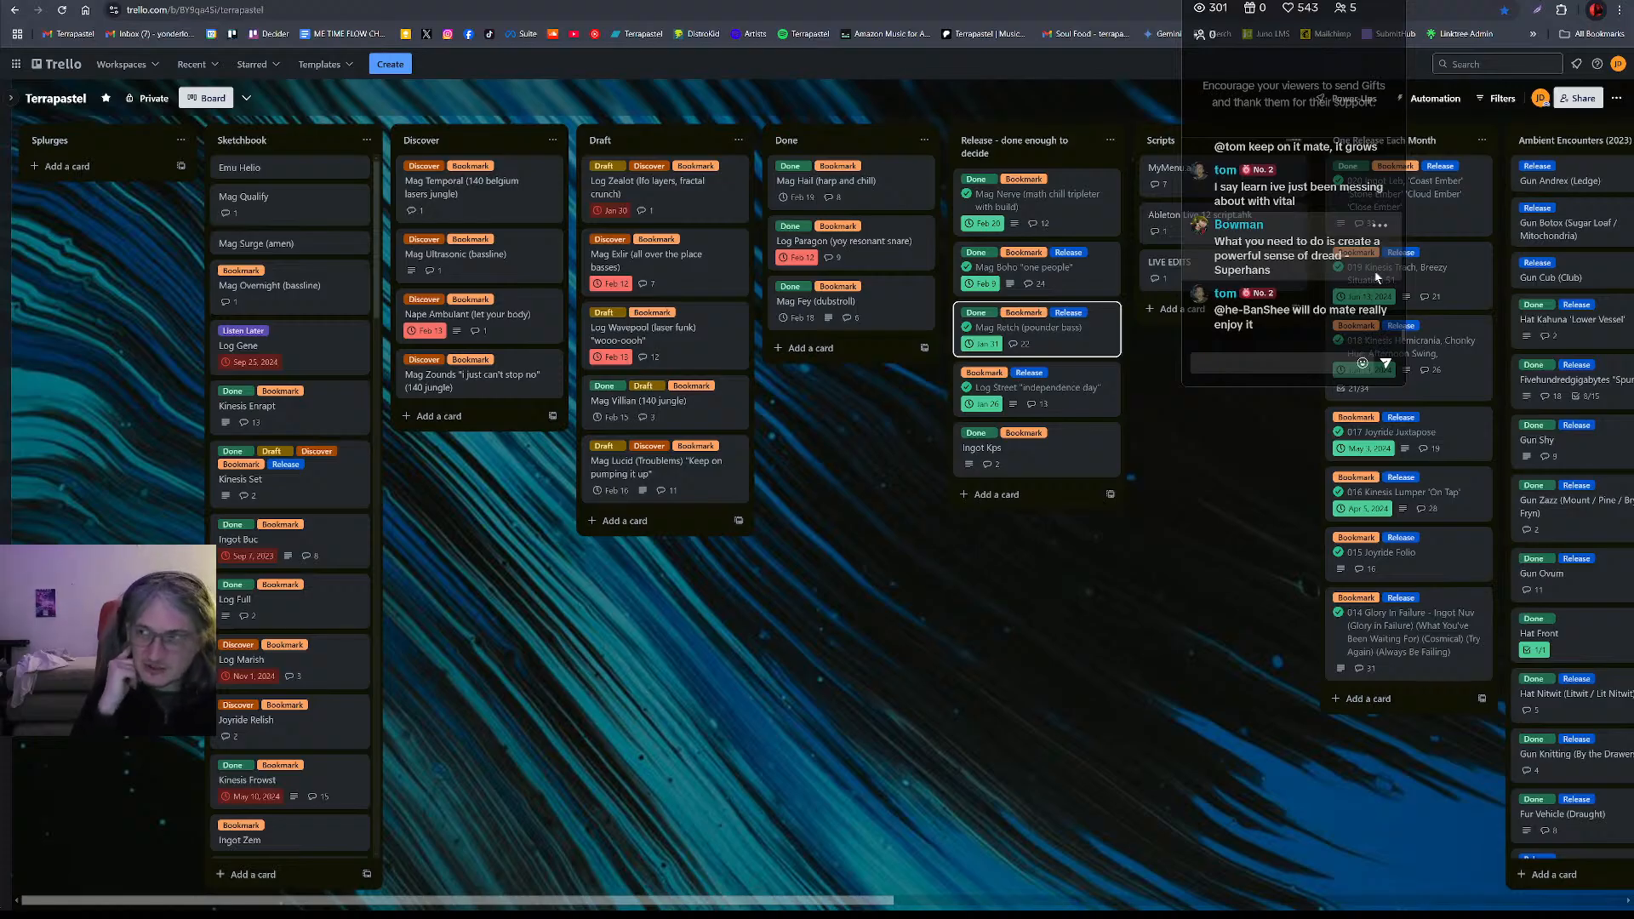
- Read back through the recent viewer messages in the livestream chat overlay
{"action": "scroll", "coordinate": [1362, 273], "scroll_direction": "up", "scroll_amount": 3}
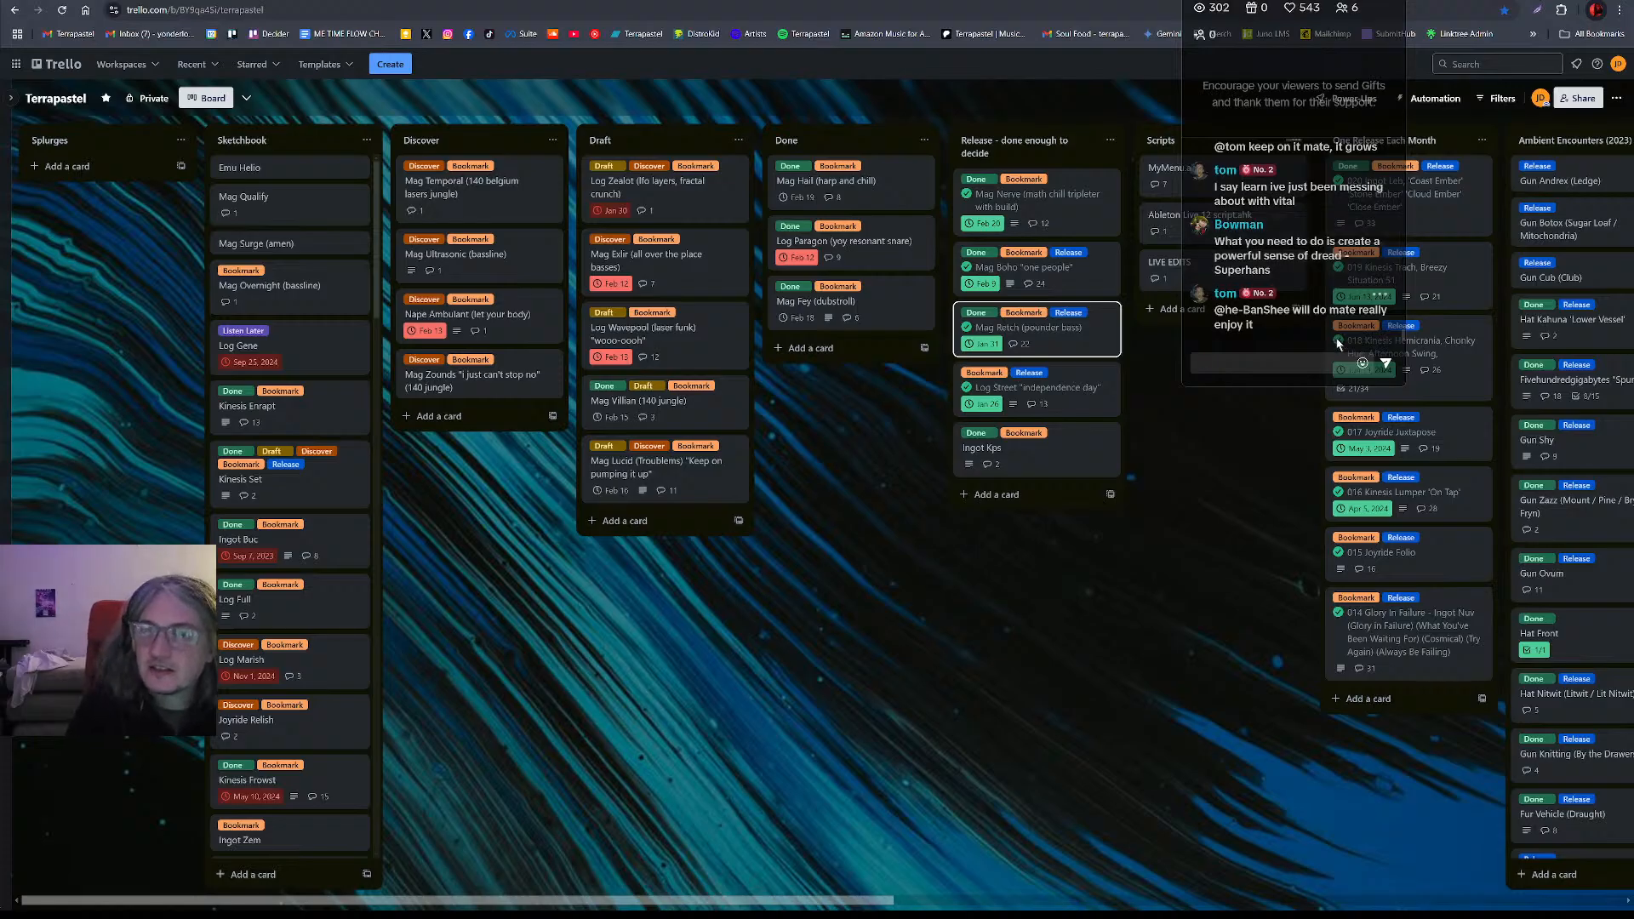
{"action": "scroll", "coordinate": [1306, 257], "scroll_direction": "up", "scroll_amount": 2}
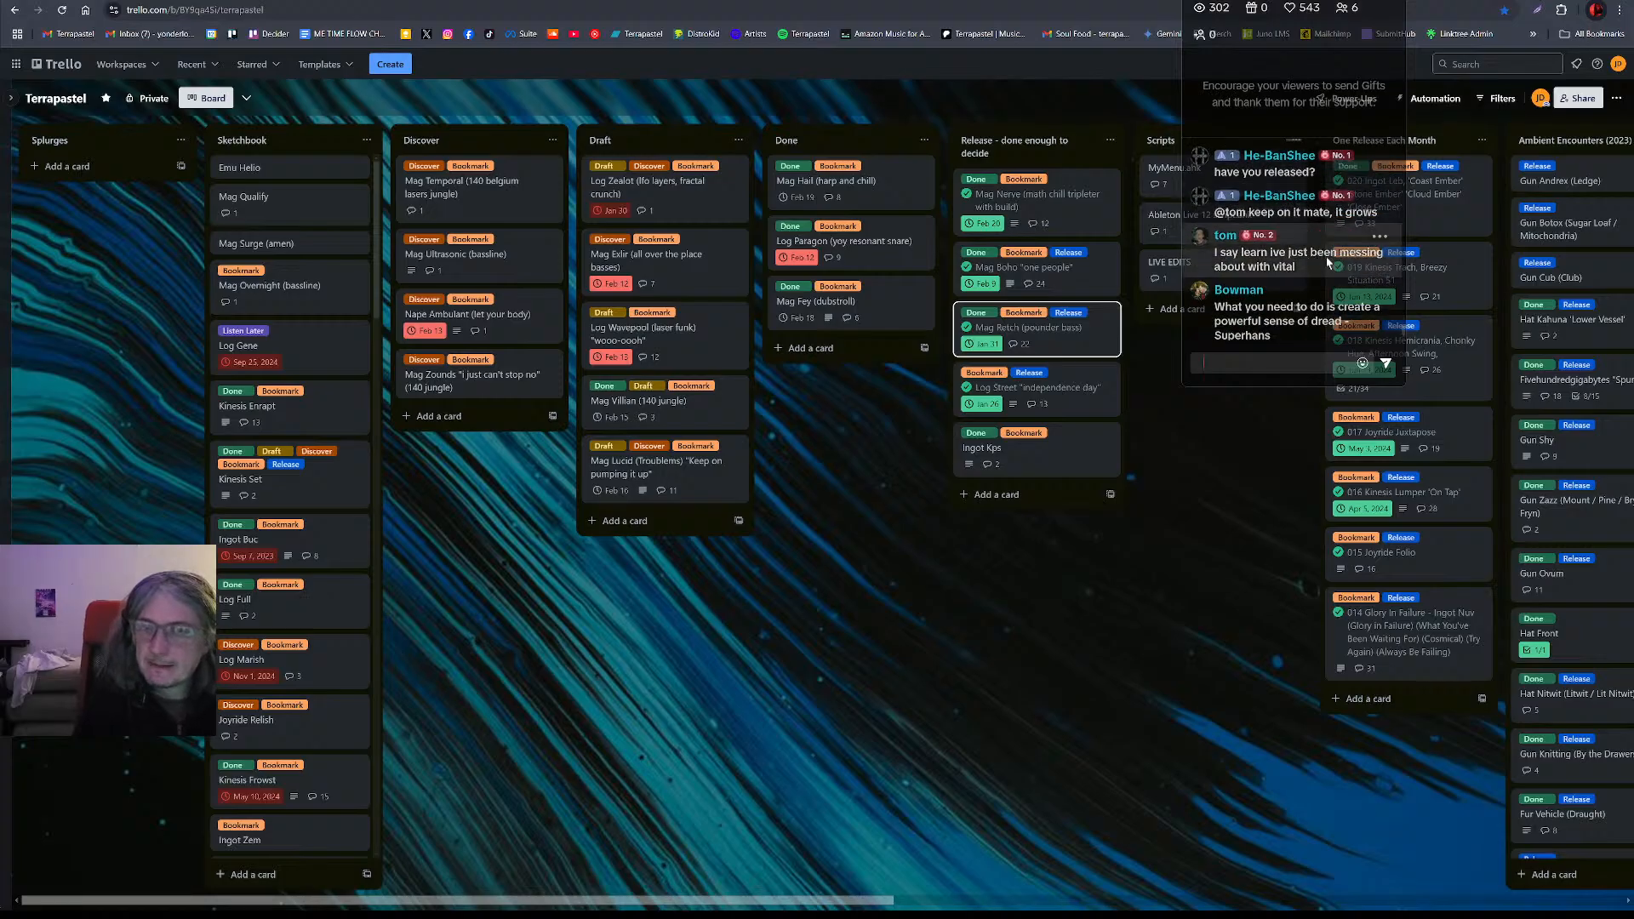
{"action": "scroll", "coordinate": [1321, 257], "scroll_direction": "up", "scroll_amount": 2}
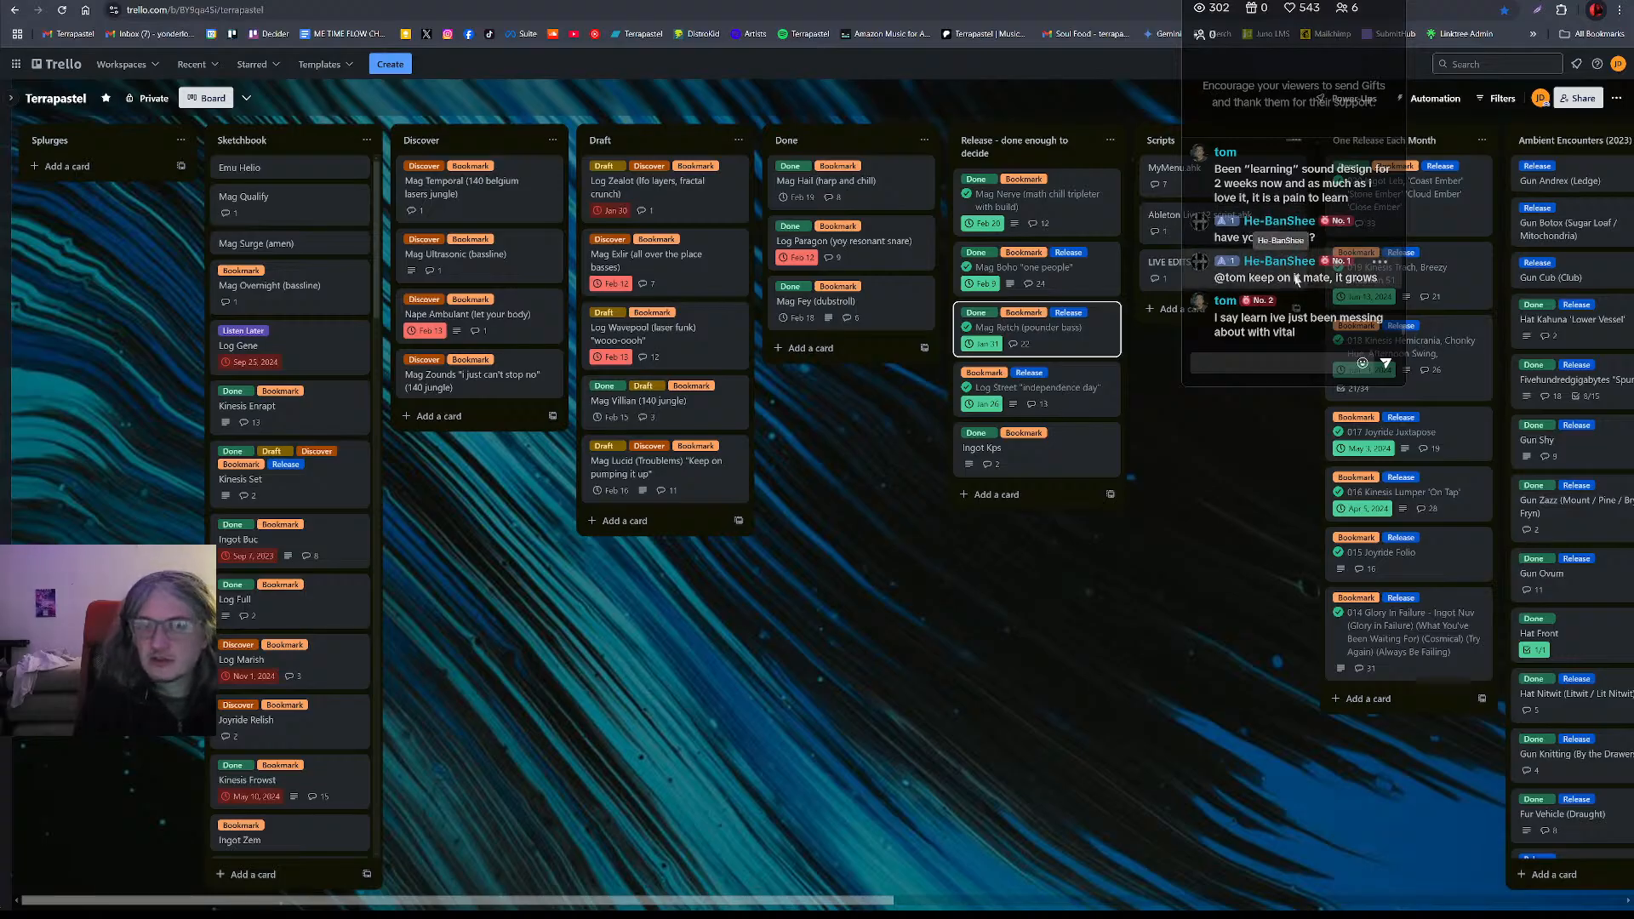
{"action": "scroll", "coordinate": [1311, 256], "scroll_direction": "down", "scroll_amount": 2}
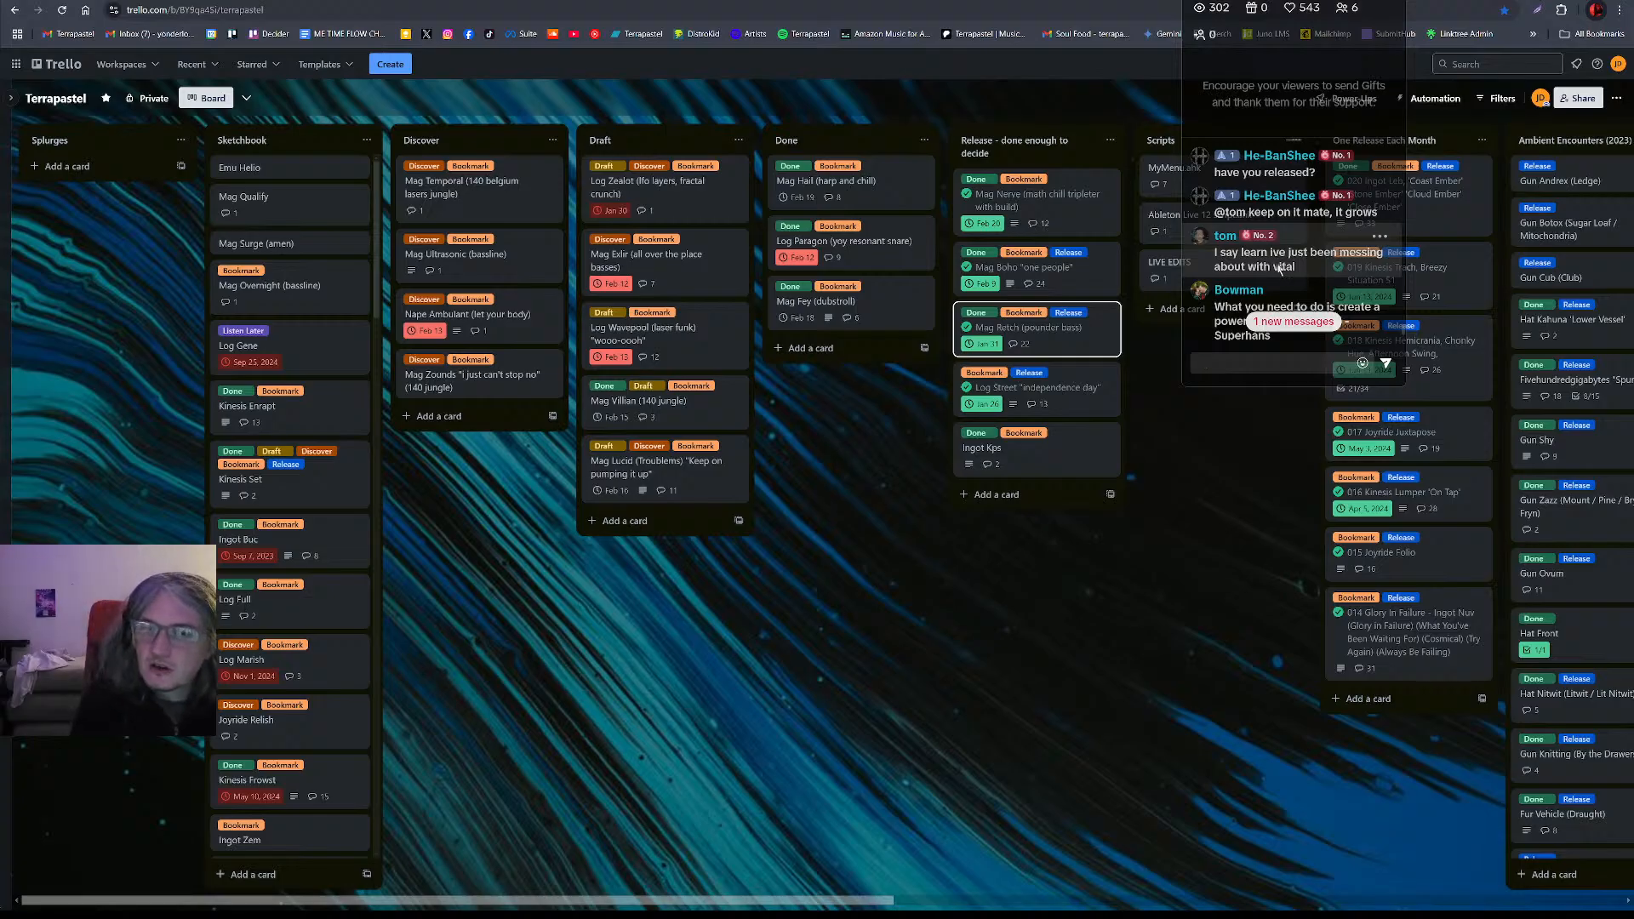
{"action": "scroll", "coordinate": [1314, 234], "scroll_direction": "up", "scroll_amount": 2}
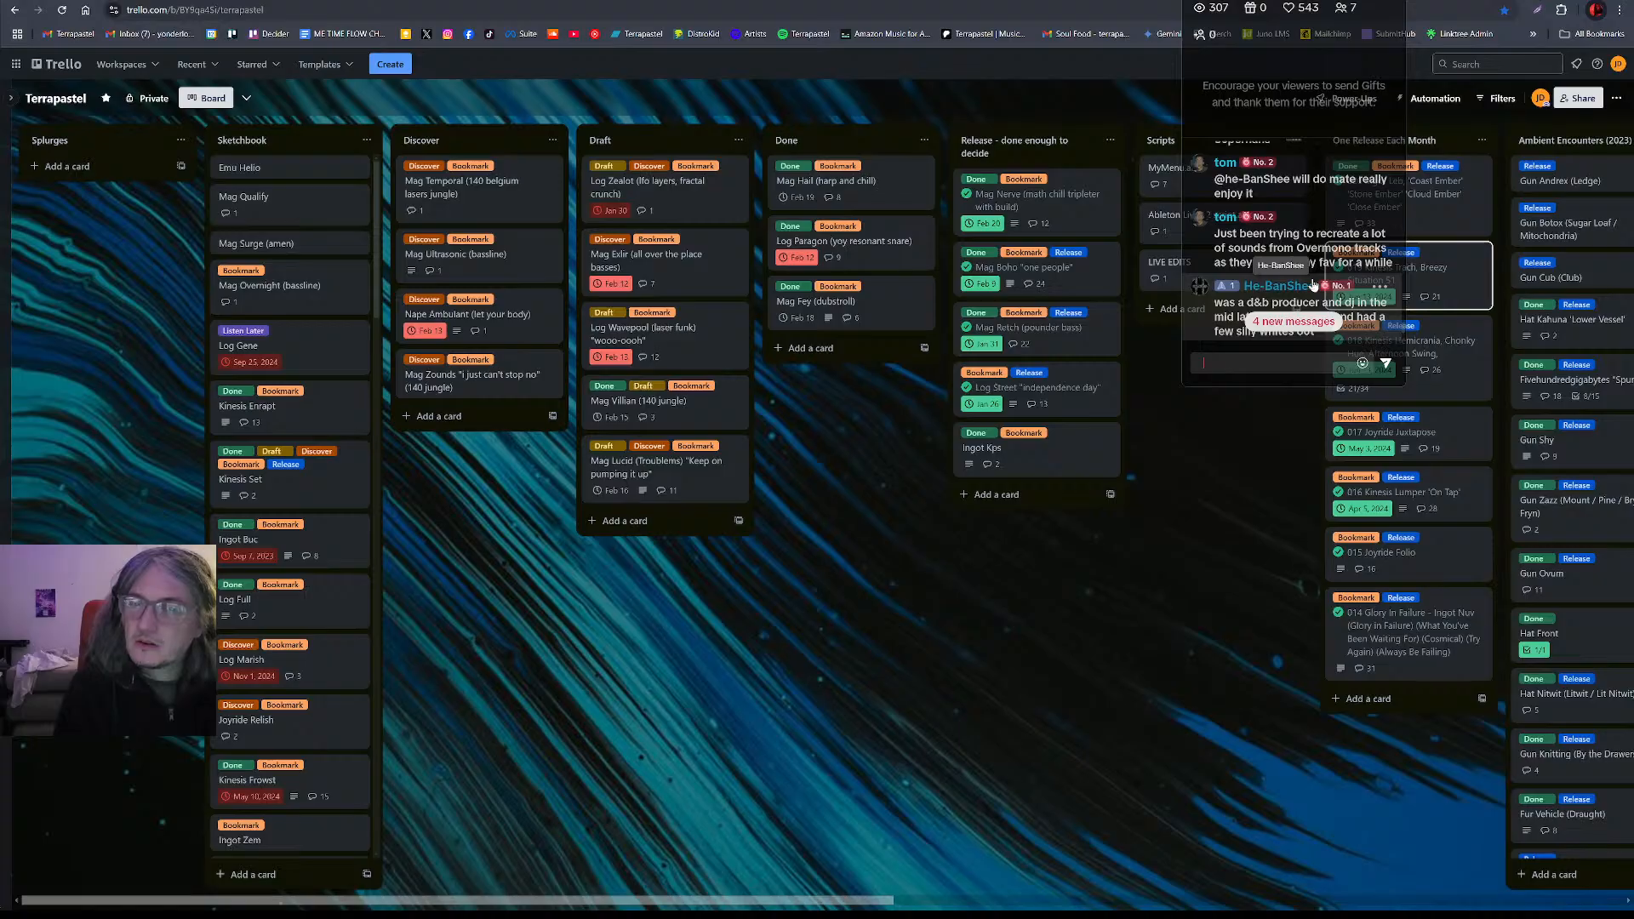
{"action": "scroll", "coordinate": [1343, 212], "scroll_direction": "down", "scroll_amount": 1}
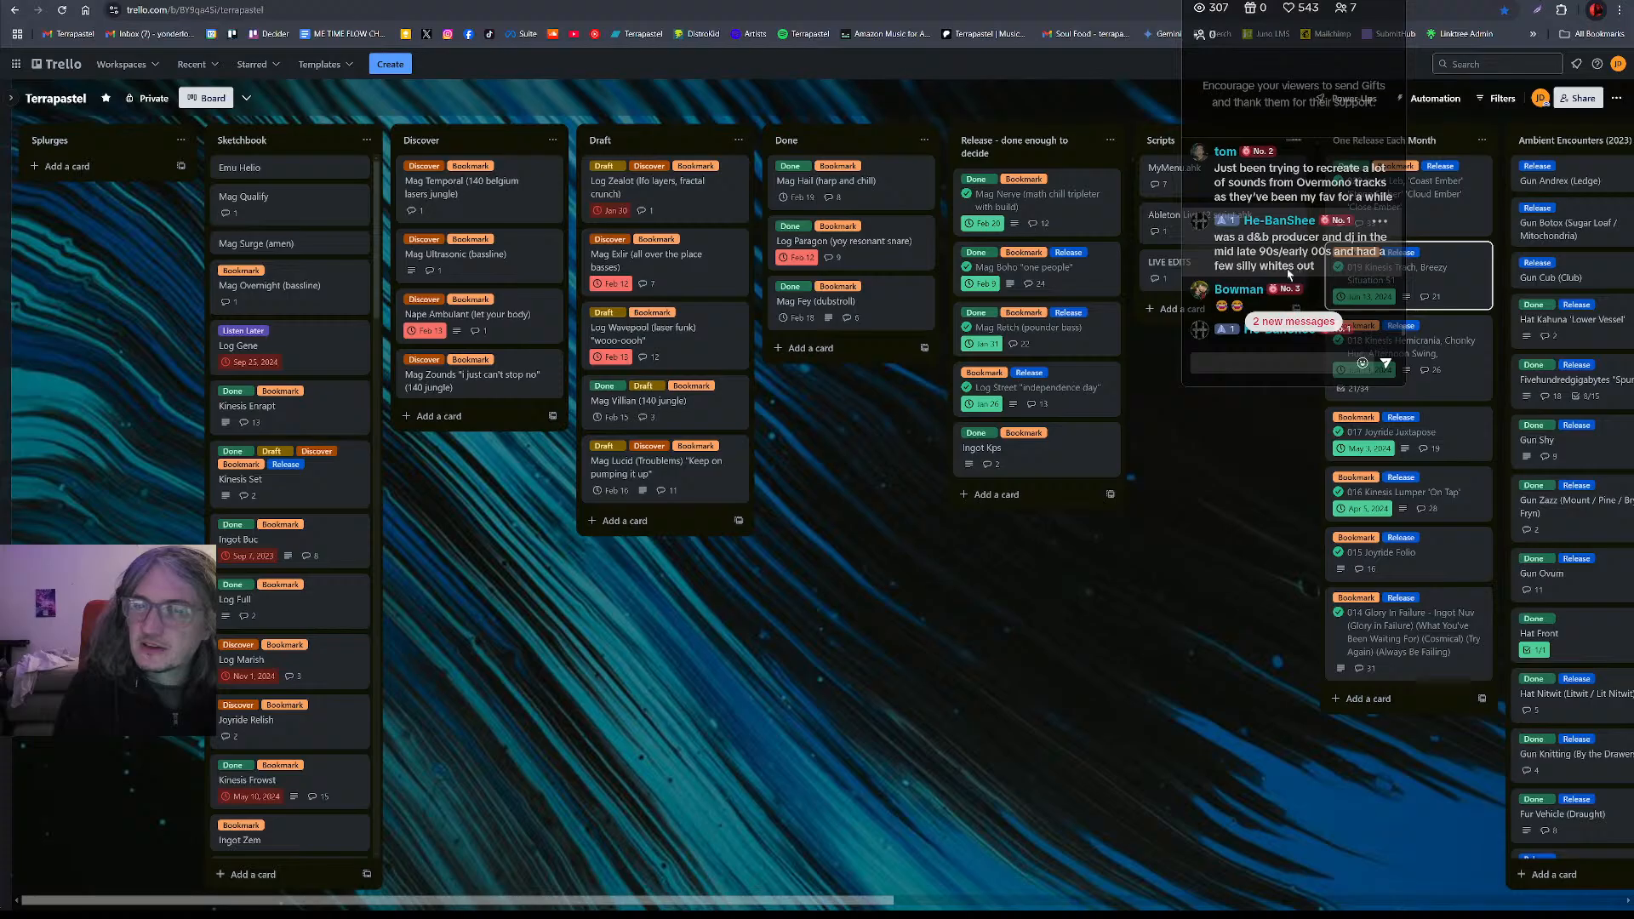
{"action": "scroll", "coordinate": [1288, 276], "scroll_direction": "down", "scroll_amount": 1}
{"action": "scroll", "coordinate": [1288, 275], "scroll_direction": "down", "scroll_amount": 1}
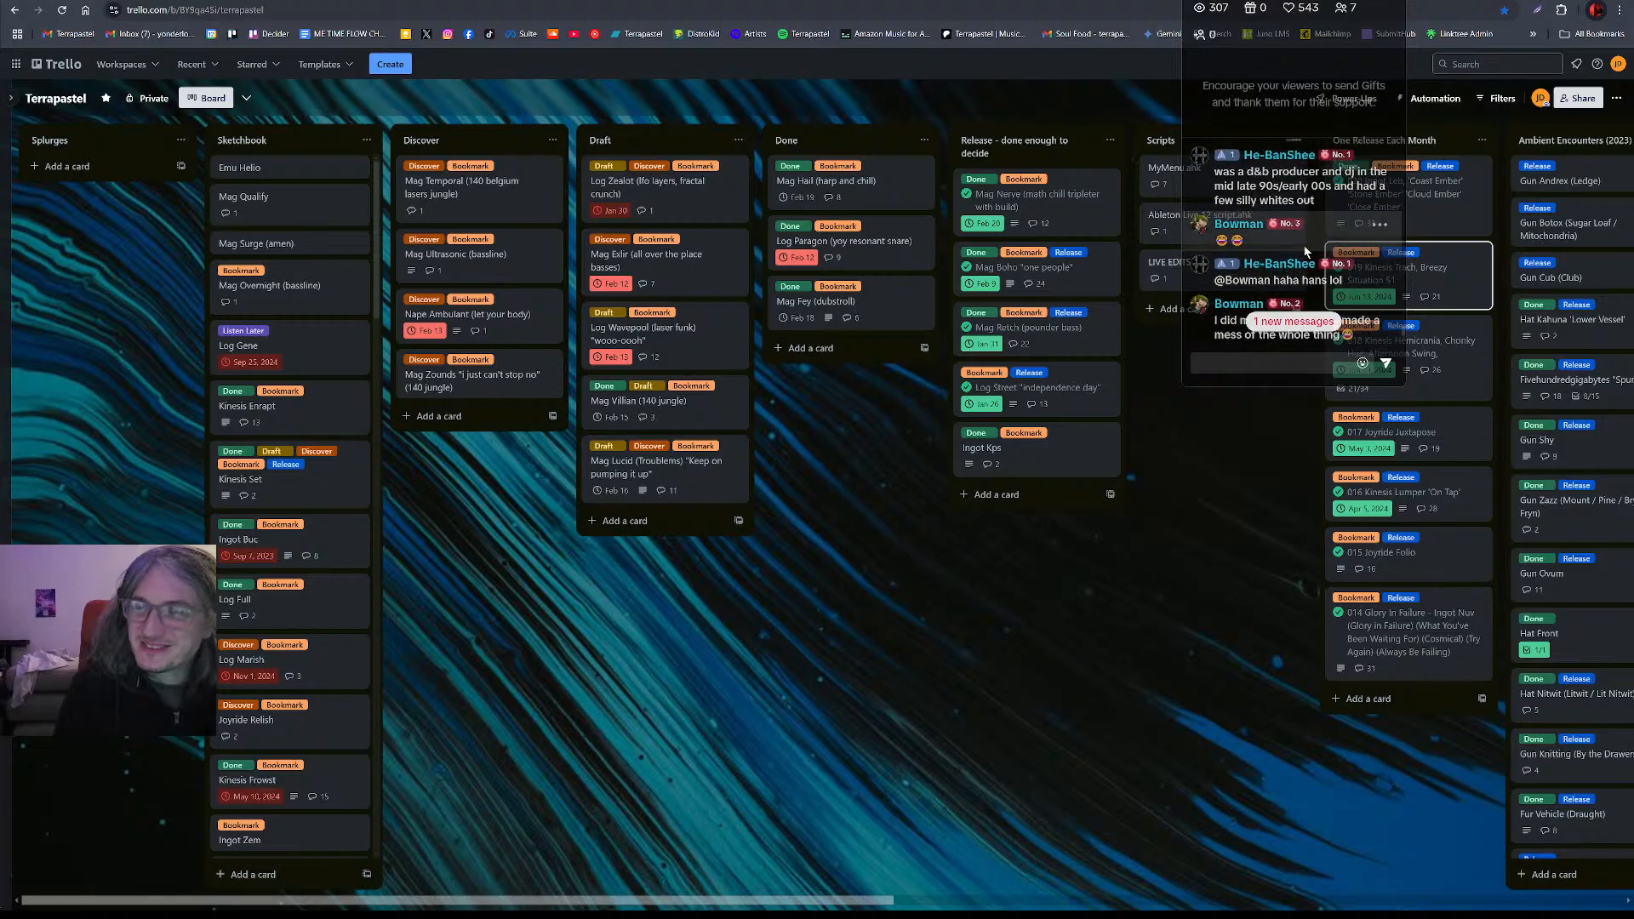
{"action": "scroll", "coordinate": [1303, 253], "scroll_direction": "down", "scroll_amount": 1}
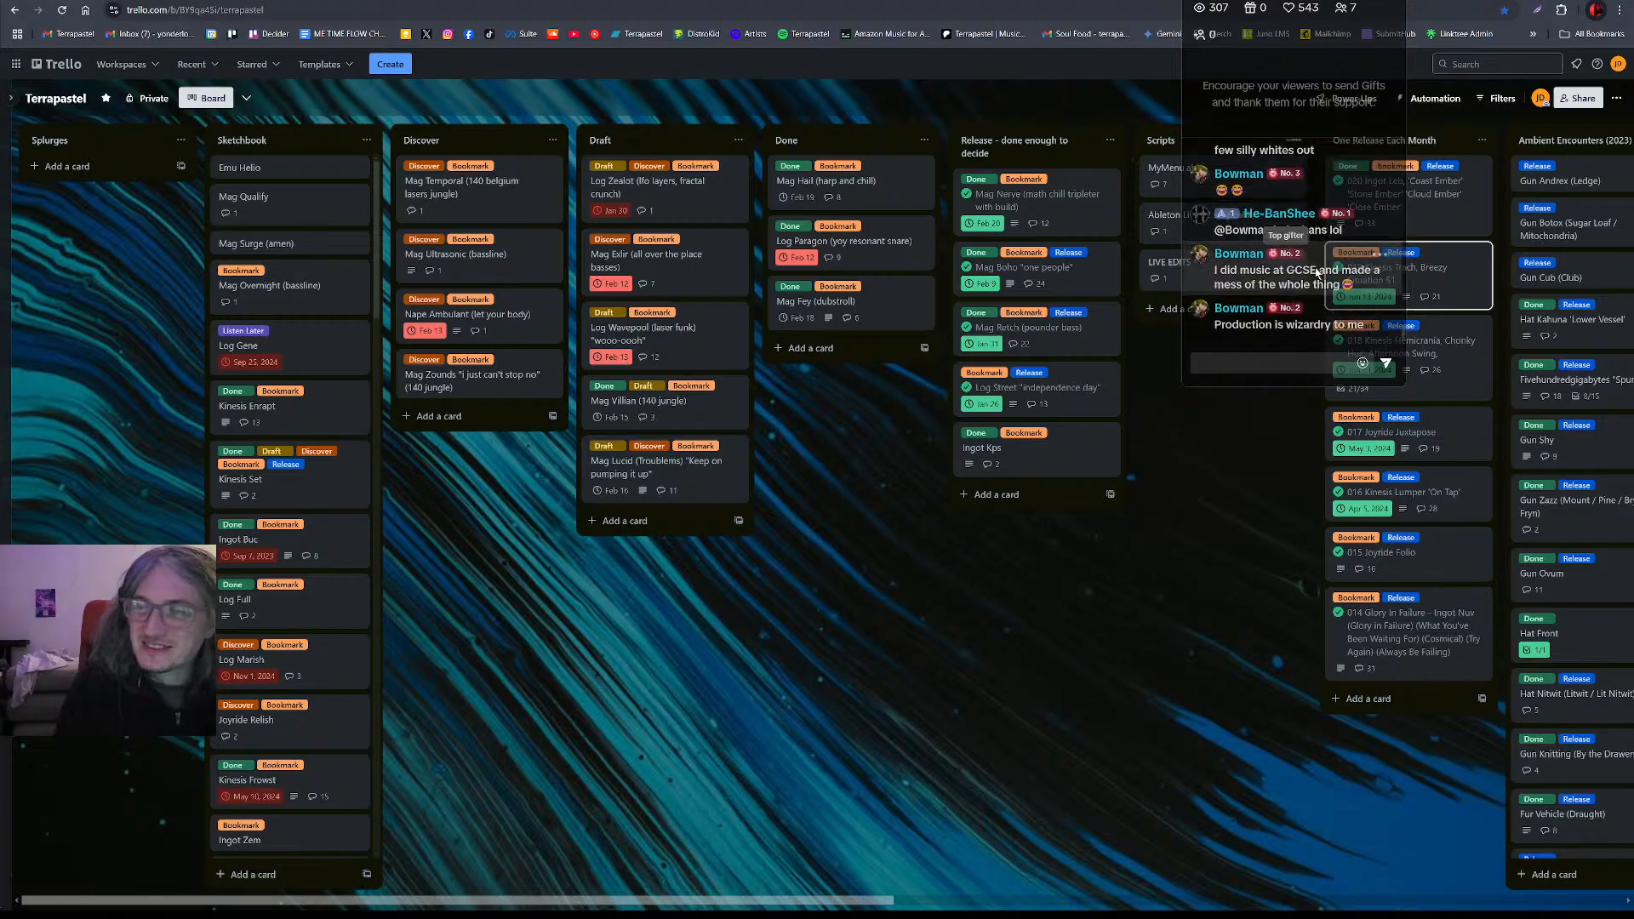
{"action": "scroll", "coordinate": [1302, 255], "scroll_direction": "up", "scroll_amount": 3}
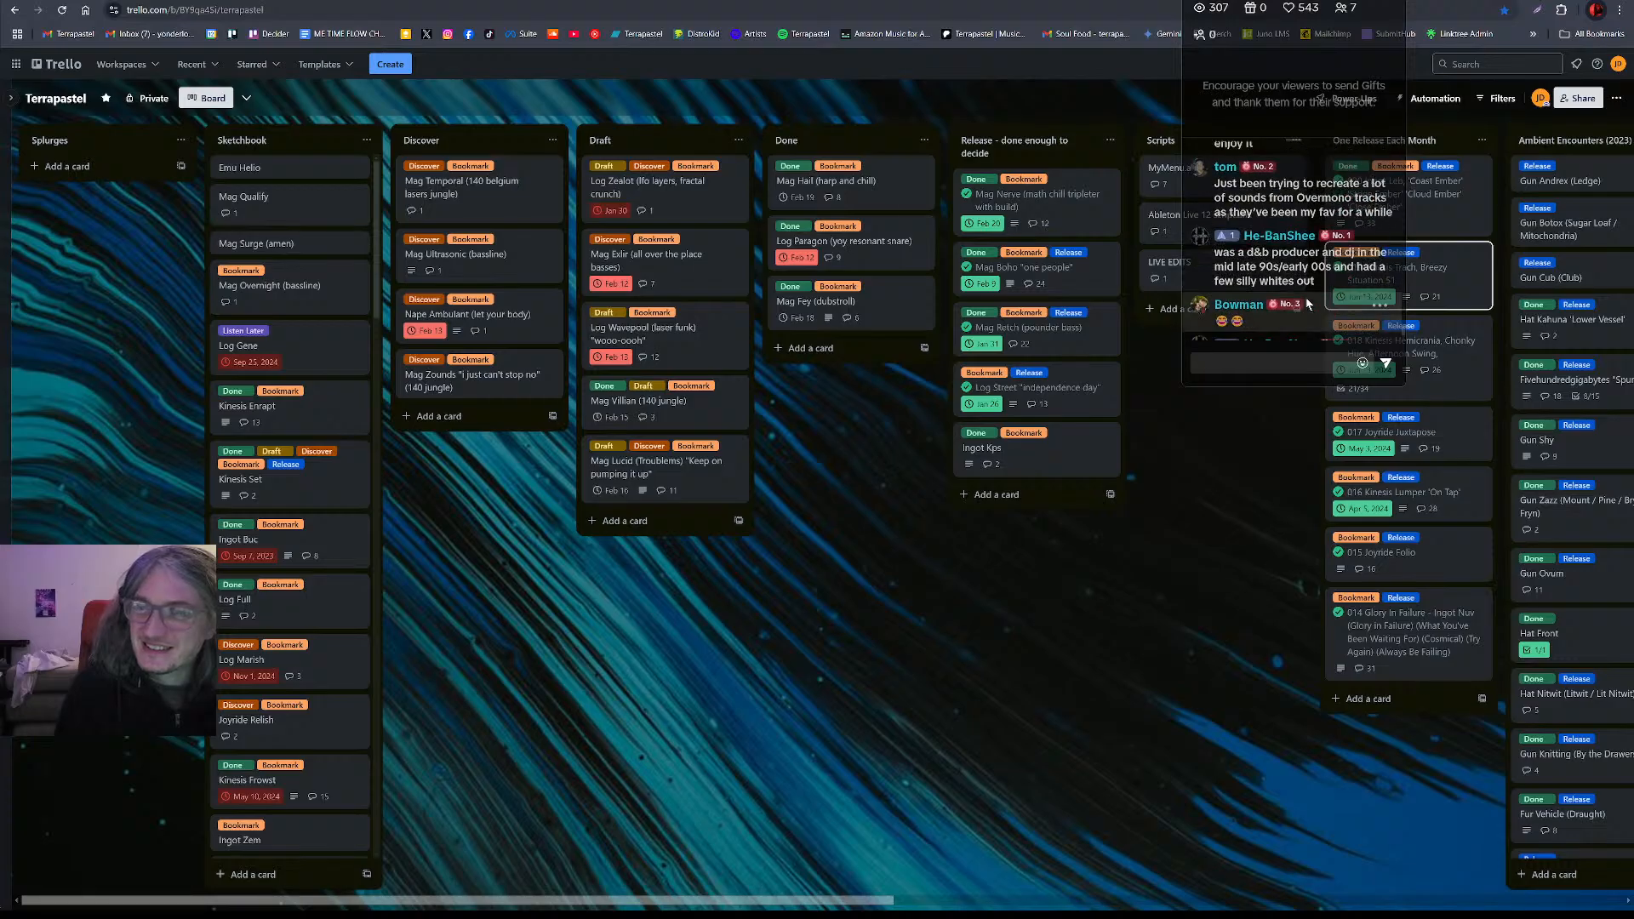
{"action": "scroll", "coordinate": [1309, 304], "scroll_direction": "down", "scroll_amount": 1}
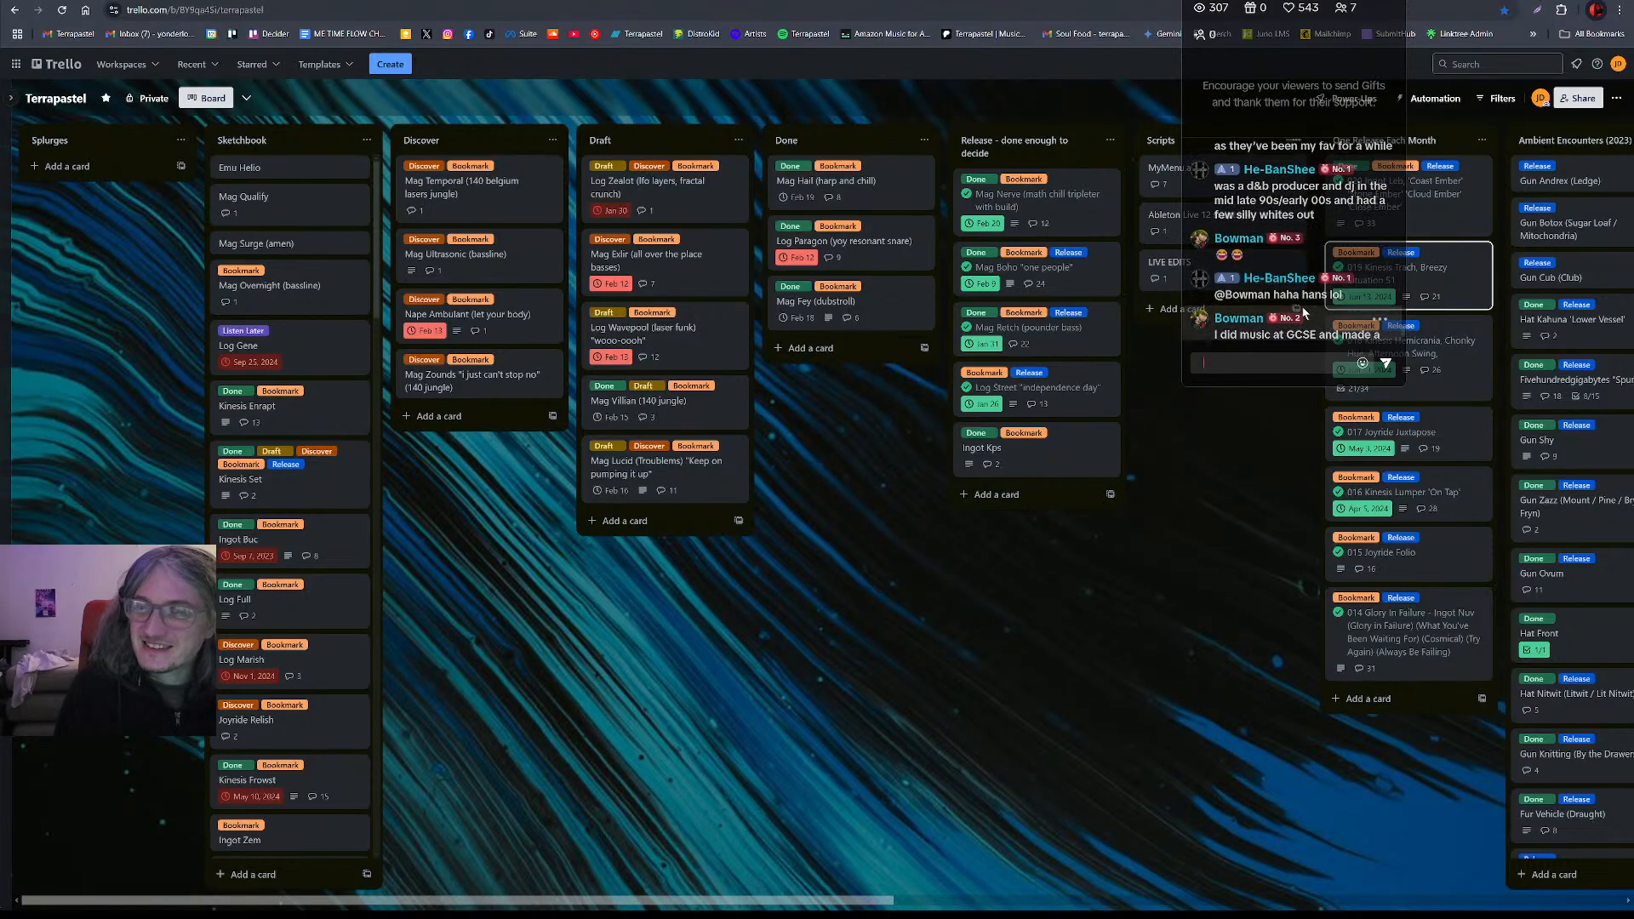
{"action": "scroll", "coordinate": [1286, 323], "scroll_direction": "down", "scroll_amount": 1}
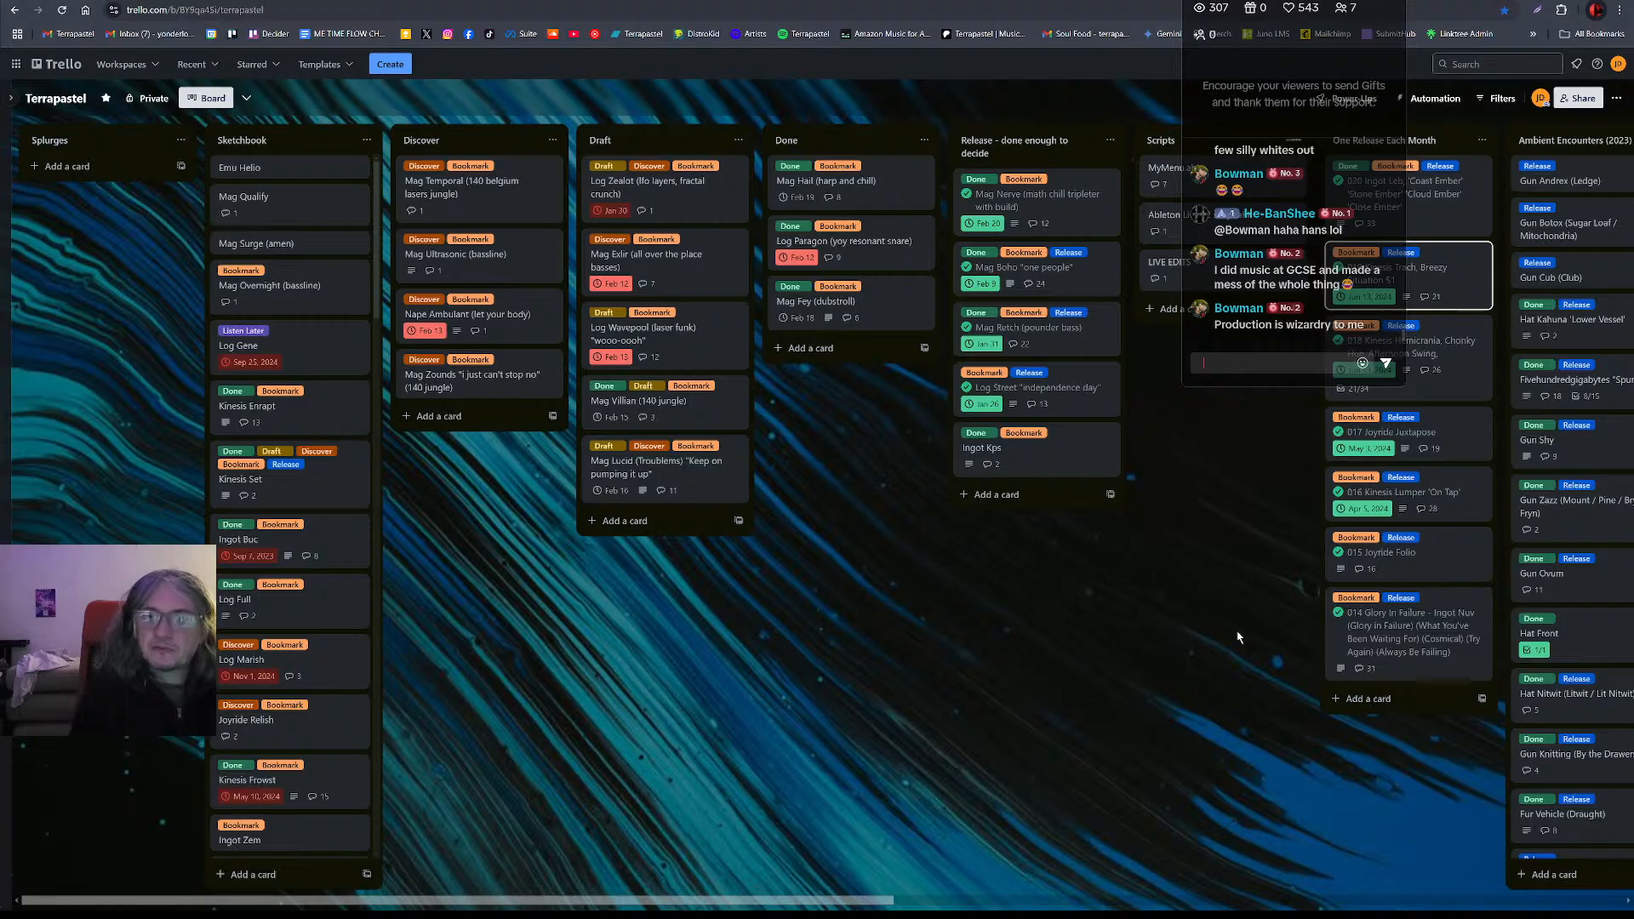
{"action": "left_click", "coordinate": [1270, 360]}
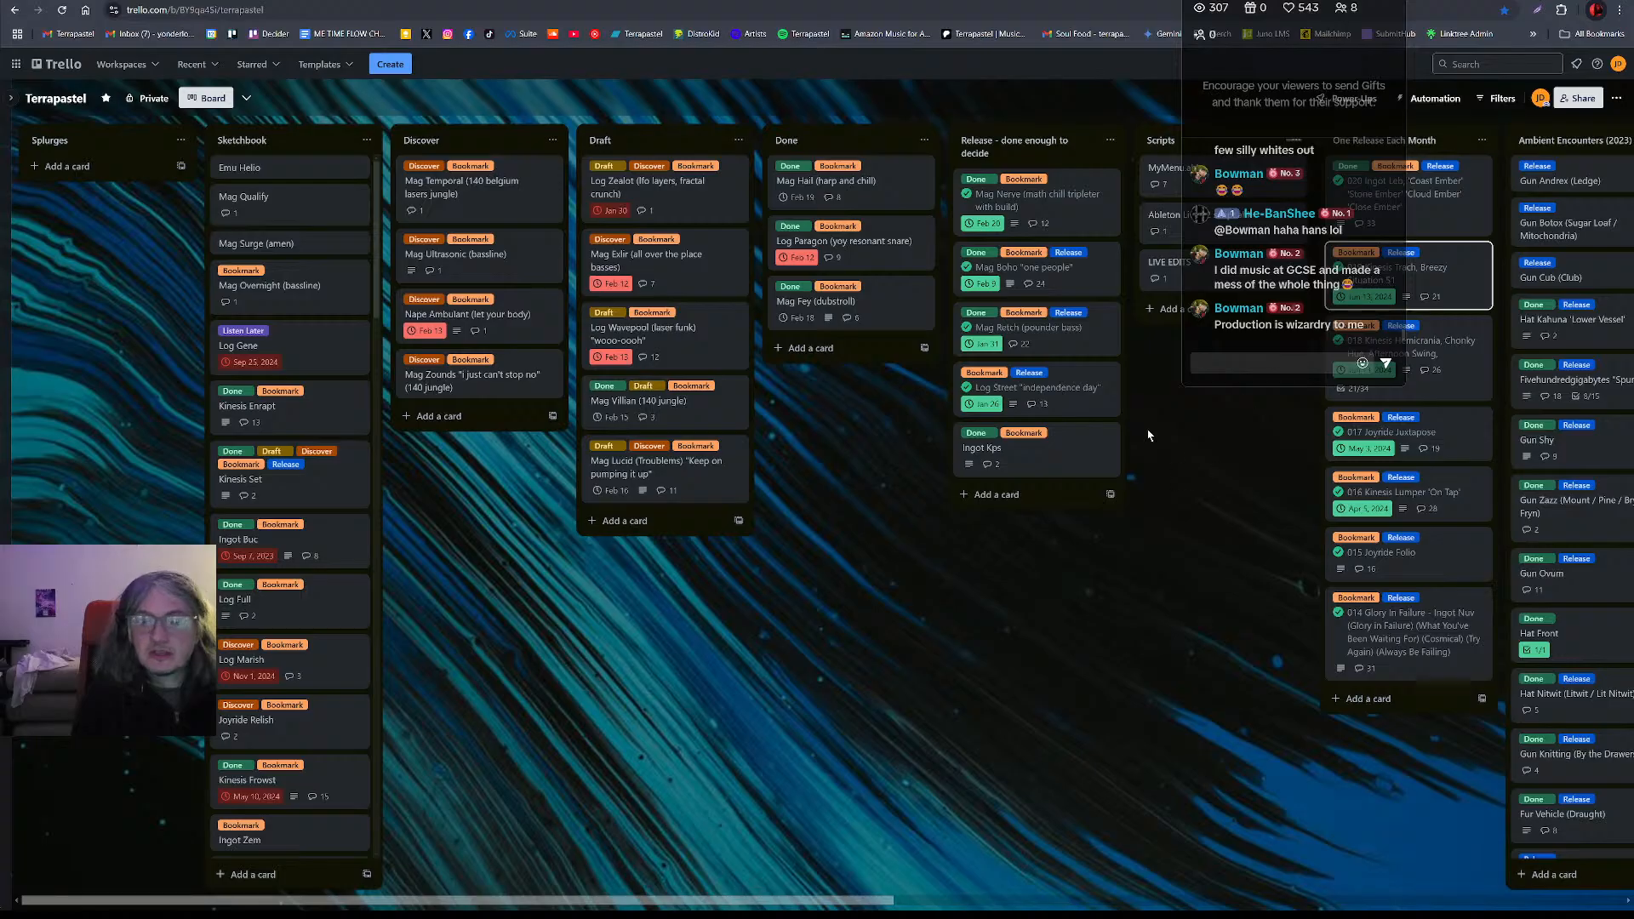
- Switch back to Ableton Live and replace the song-wide time selection with an insert marker at bar 165 on the 42 Serum track
{"action": "left_click", "coordinate": [1551, 1]}
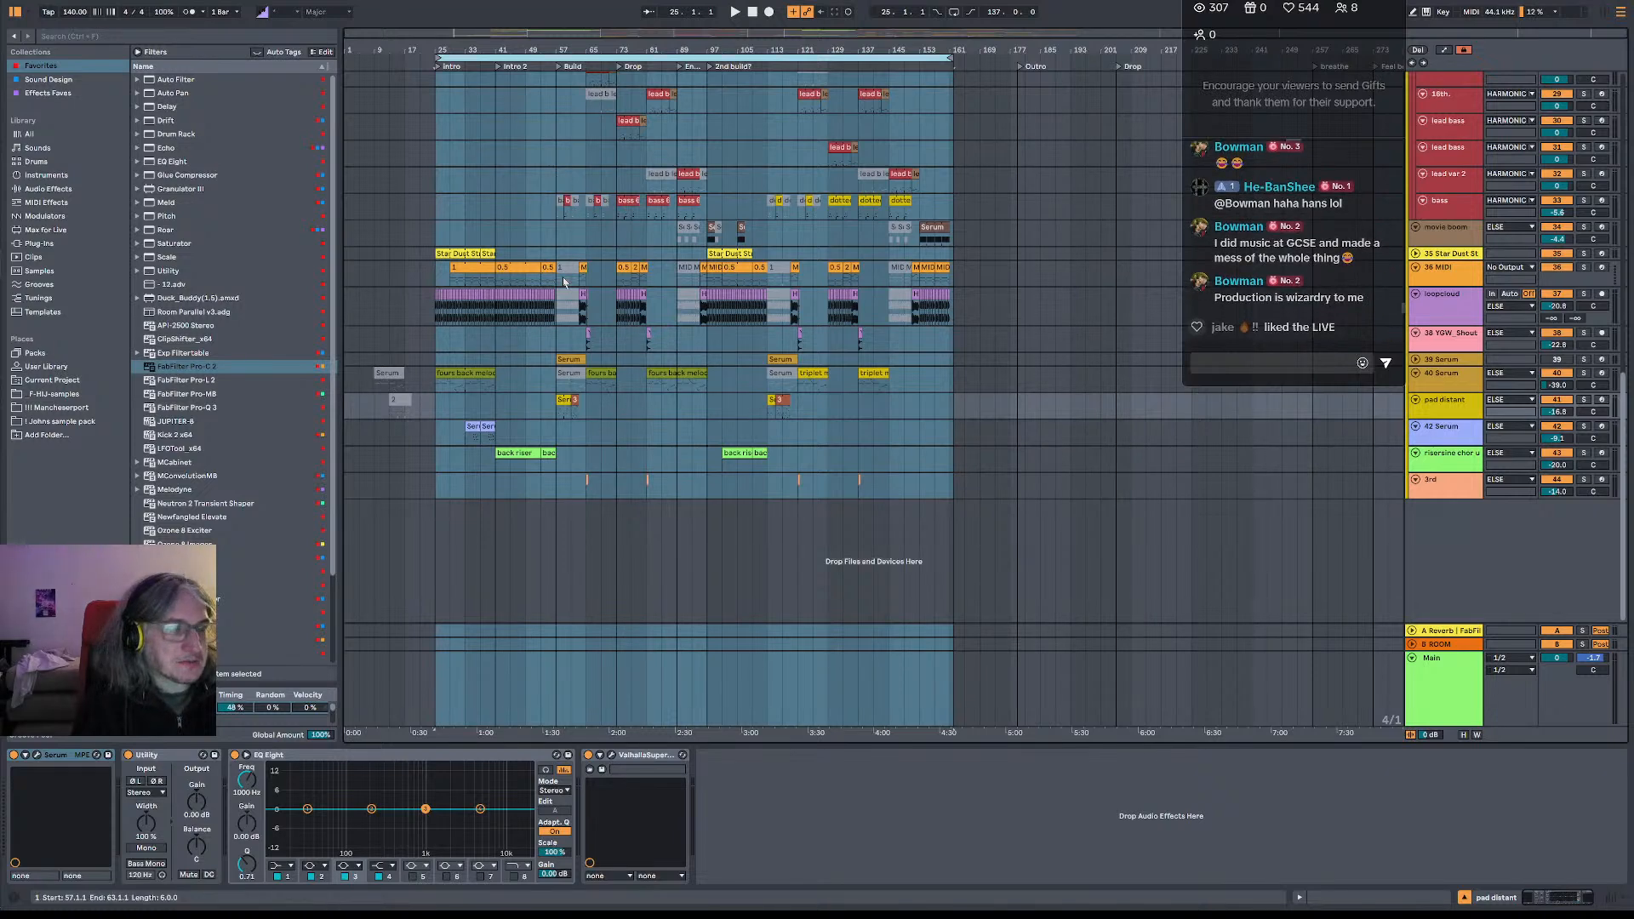
{"action": "right_click", "coordinate": [493, 228]}
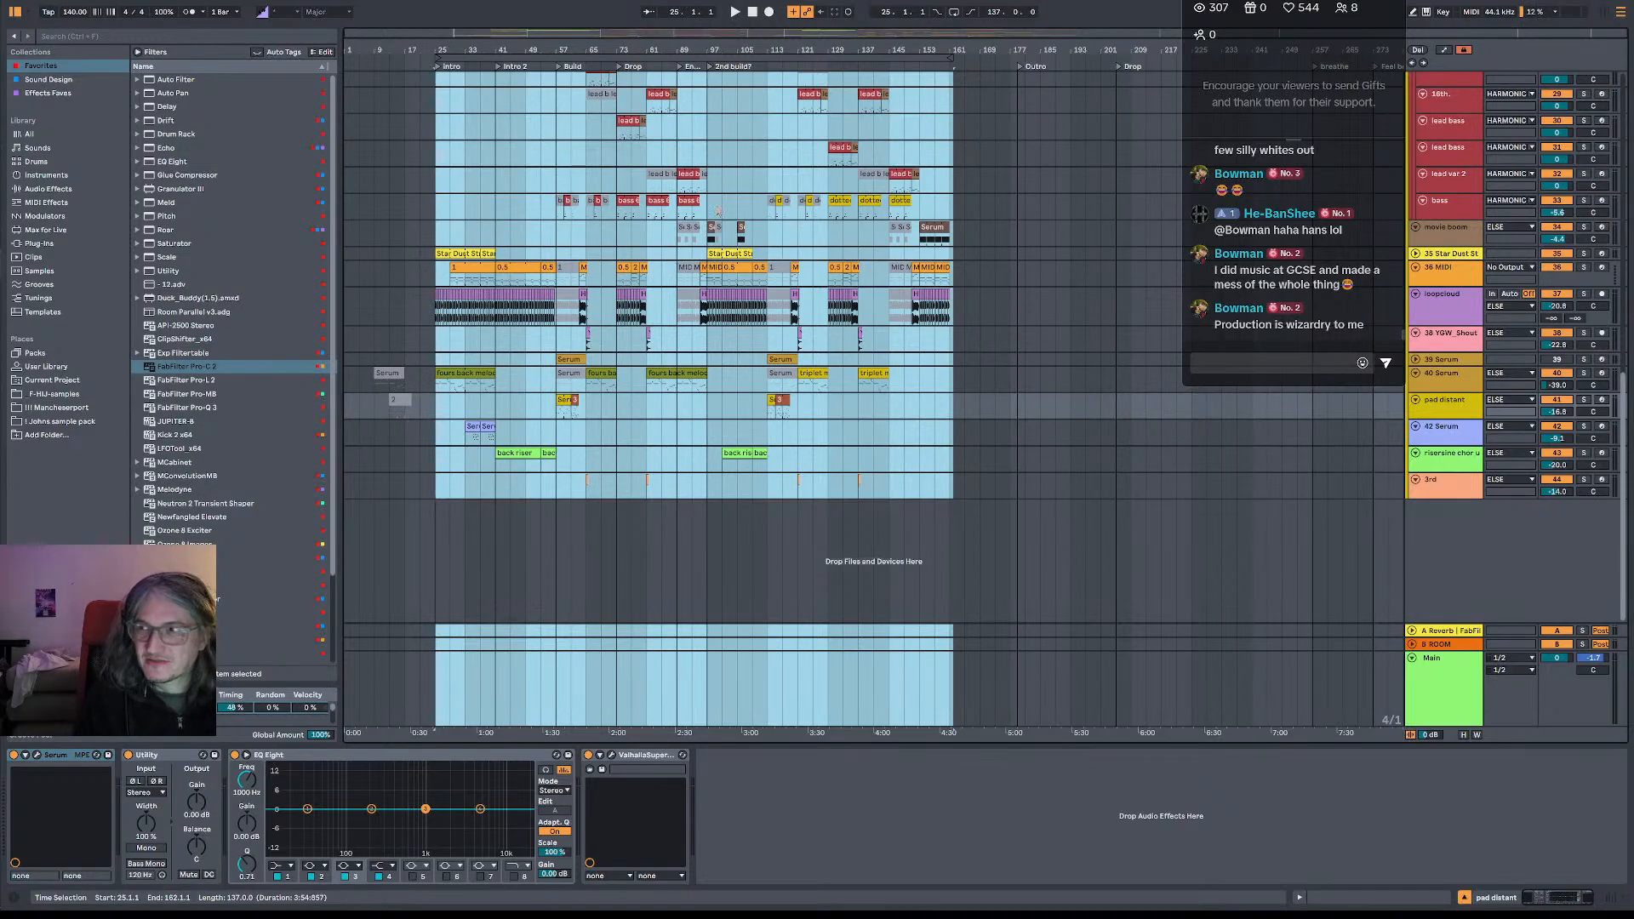
{"action": "left_click", "coordinate": [964, 426]}
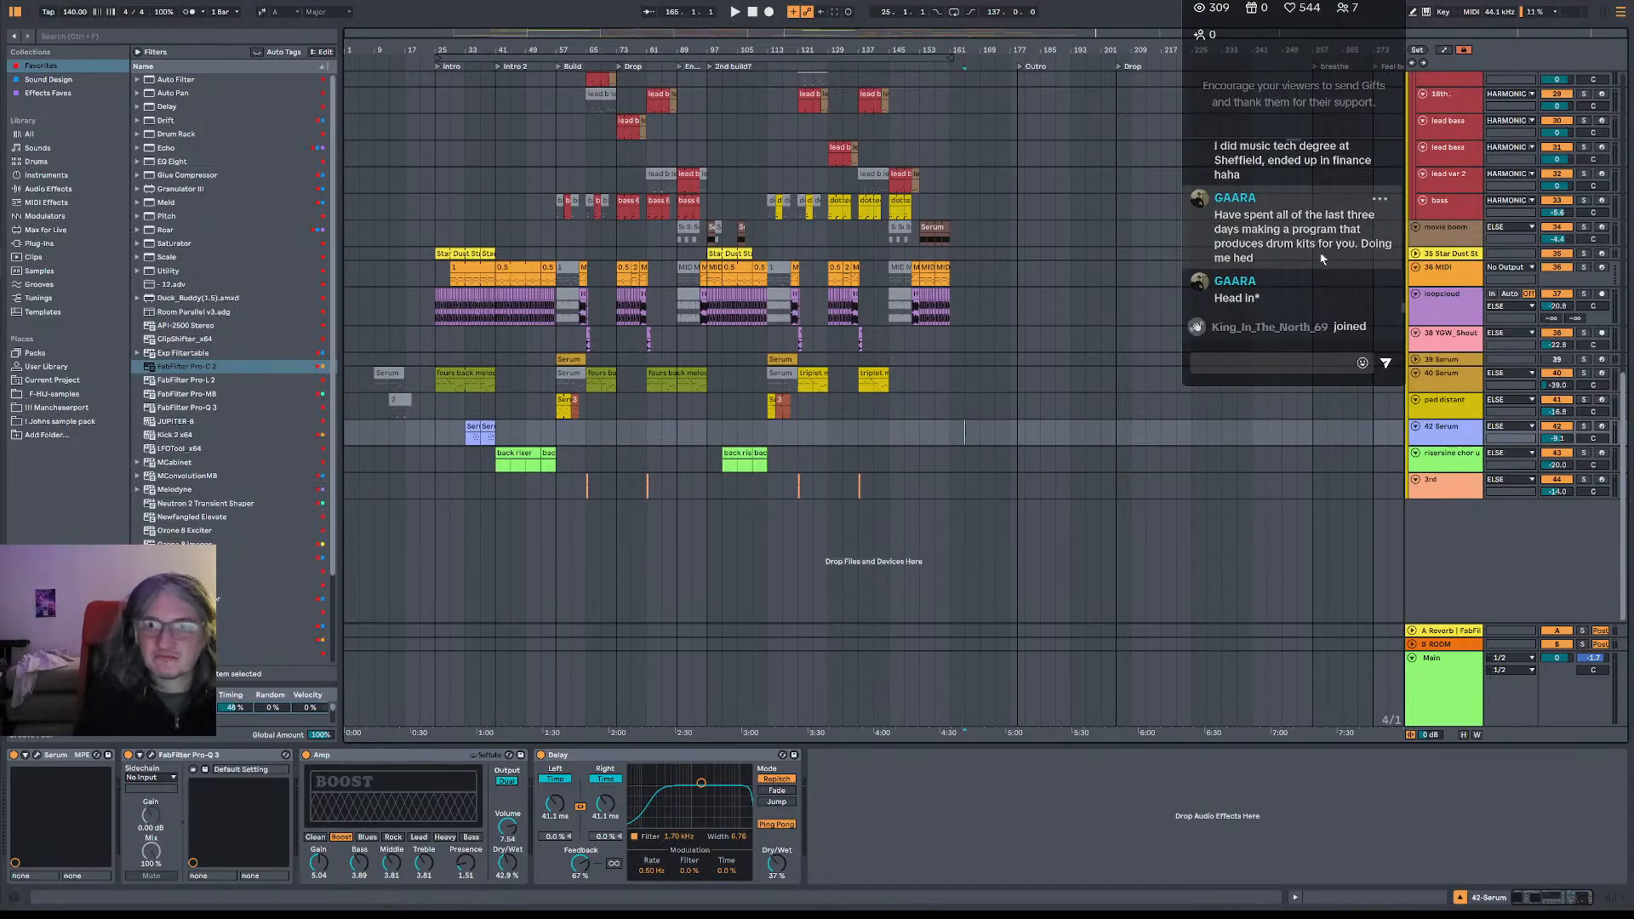
- Review the chat messages about the drum kit program and learning mastering
{"action": "scroll", "coordinate": [1303, 256], "scroll_direction": "up", "scroll_amount": 2}
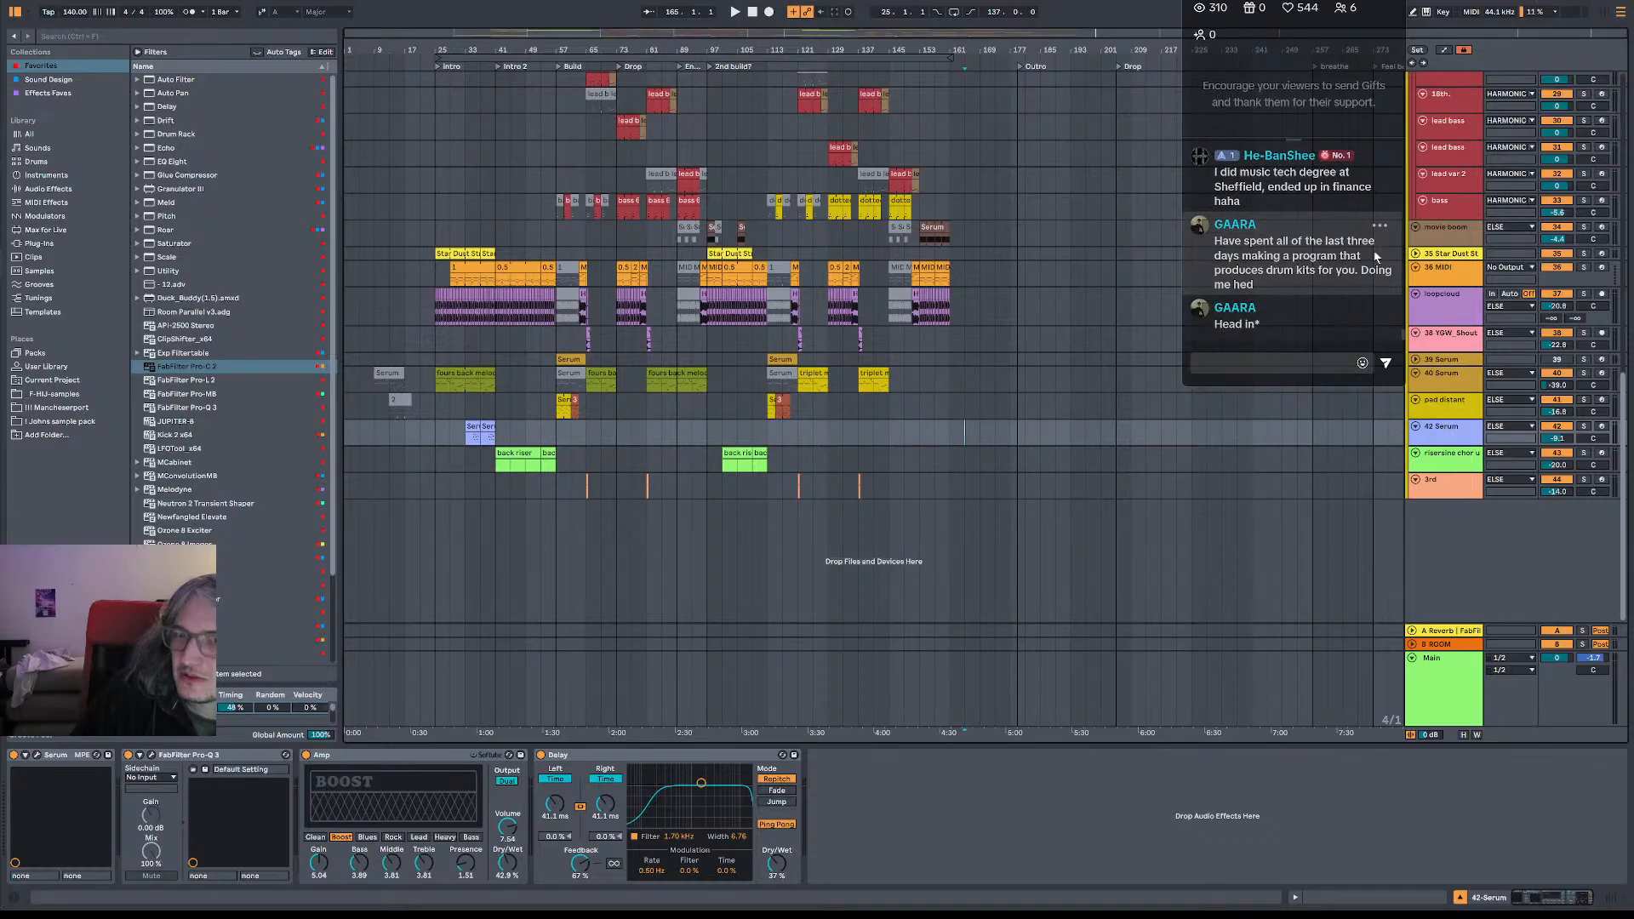
{"action": "scroll", "coordinate": [1373, 247], "scroll_direction": "up", "scroll_amount": 1}
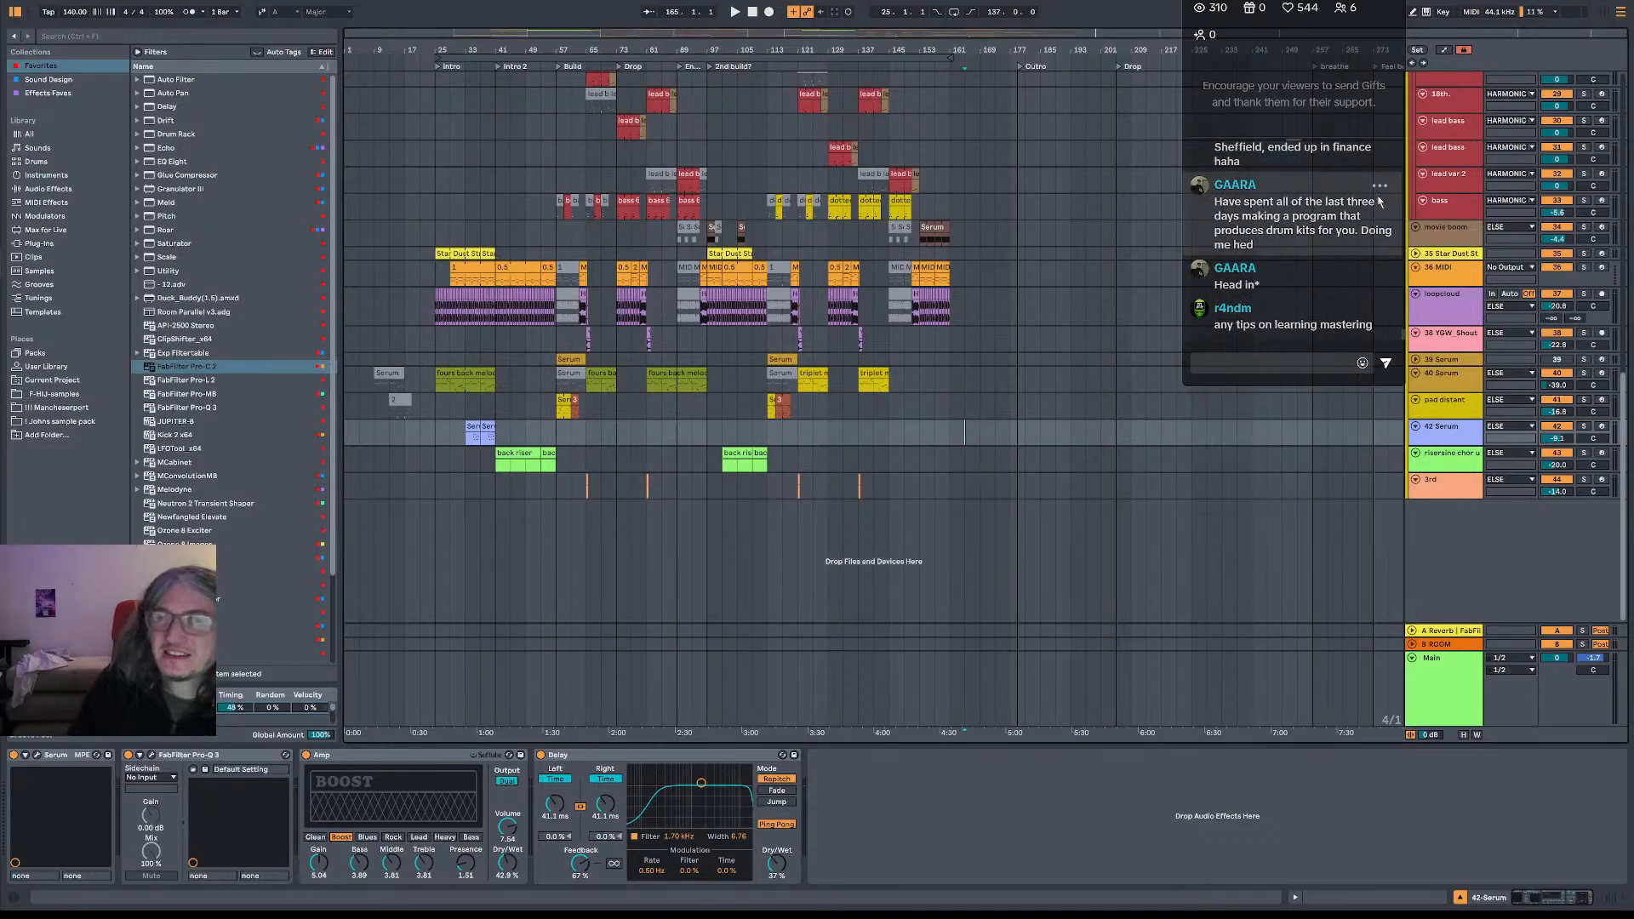
{"action": "scroll", "coordinate": [1307, 242], "scroll_direction": "up", "scroll_amount": 1}
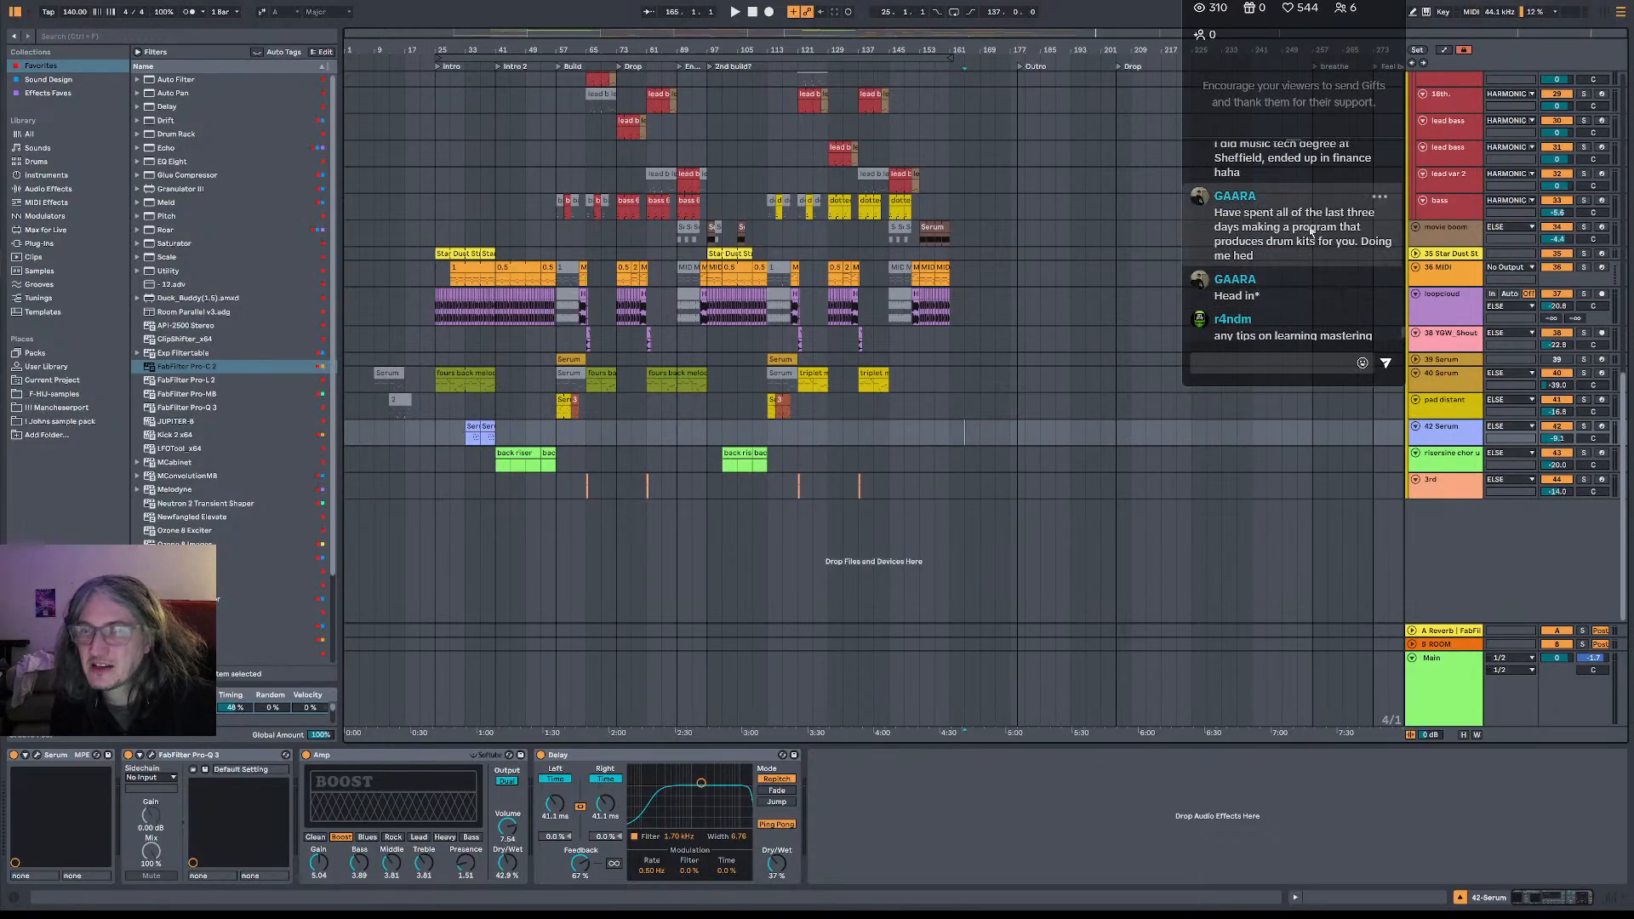
{"action": "scroll", "coordinate": [1310, 232], "scroll_direction": "up", "scroll_amount": 1}
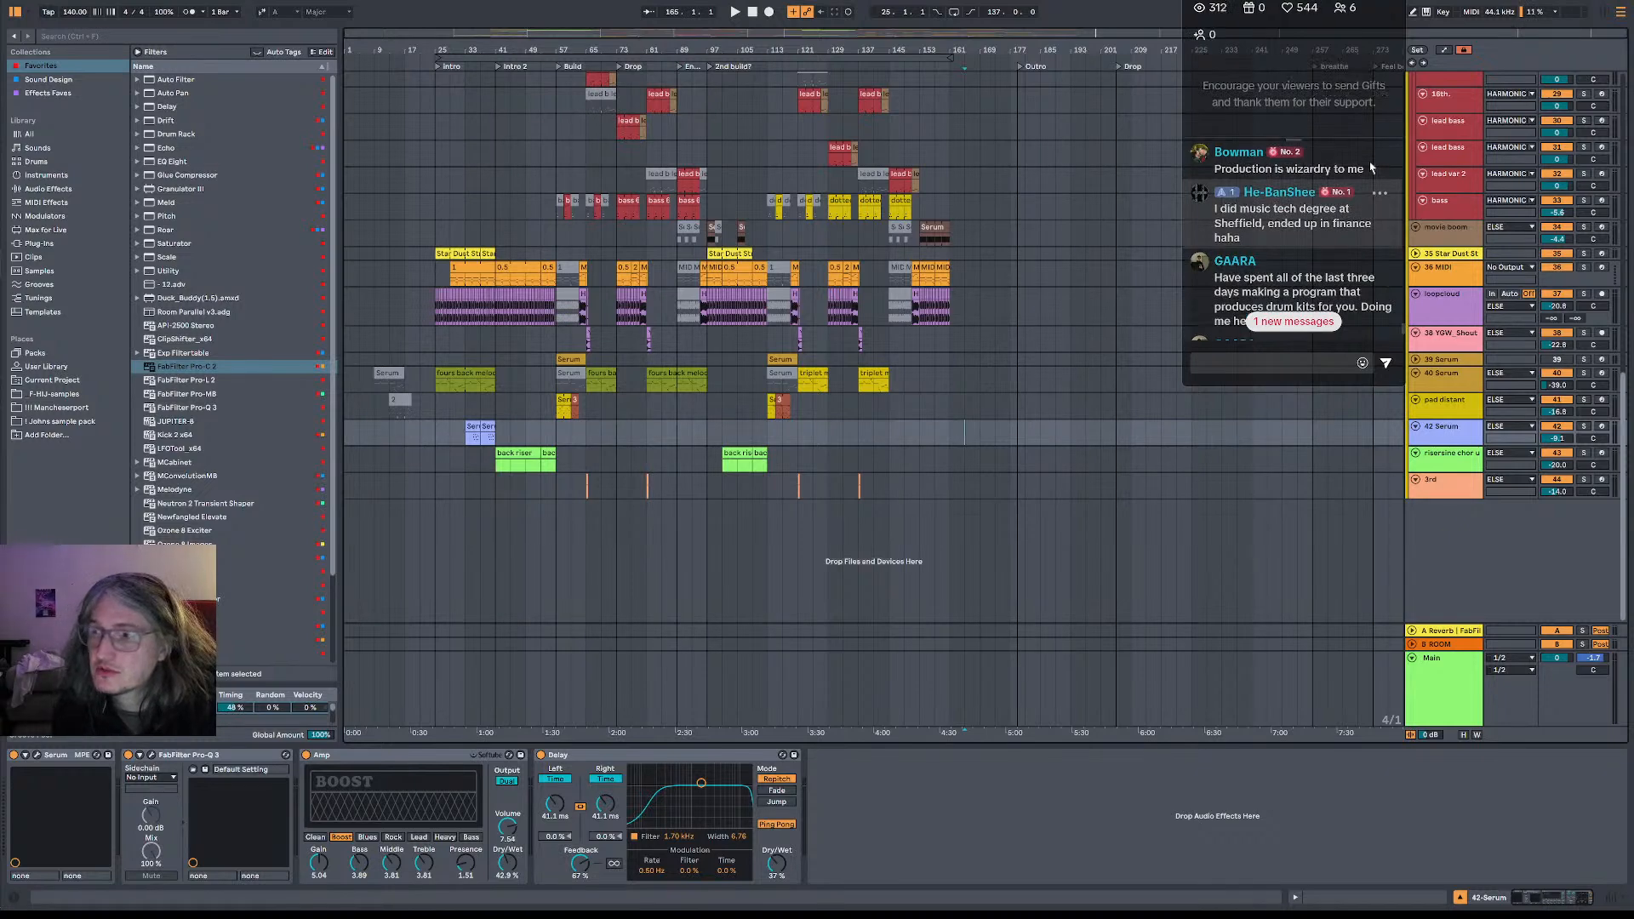
{"action": "scroll", "coordinate": [1366, 223], "scroll_direction": "up", "scroll_amount": 2}
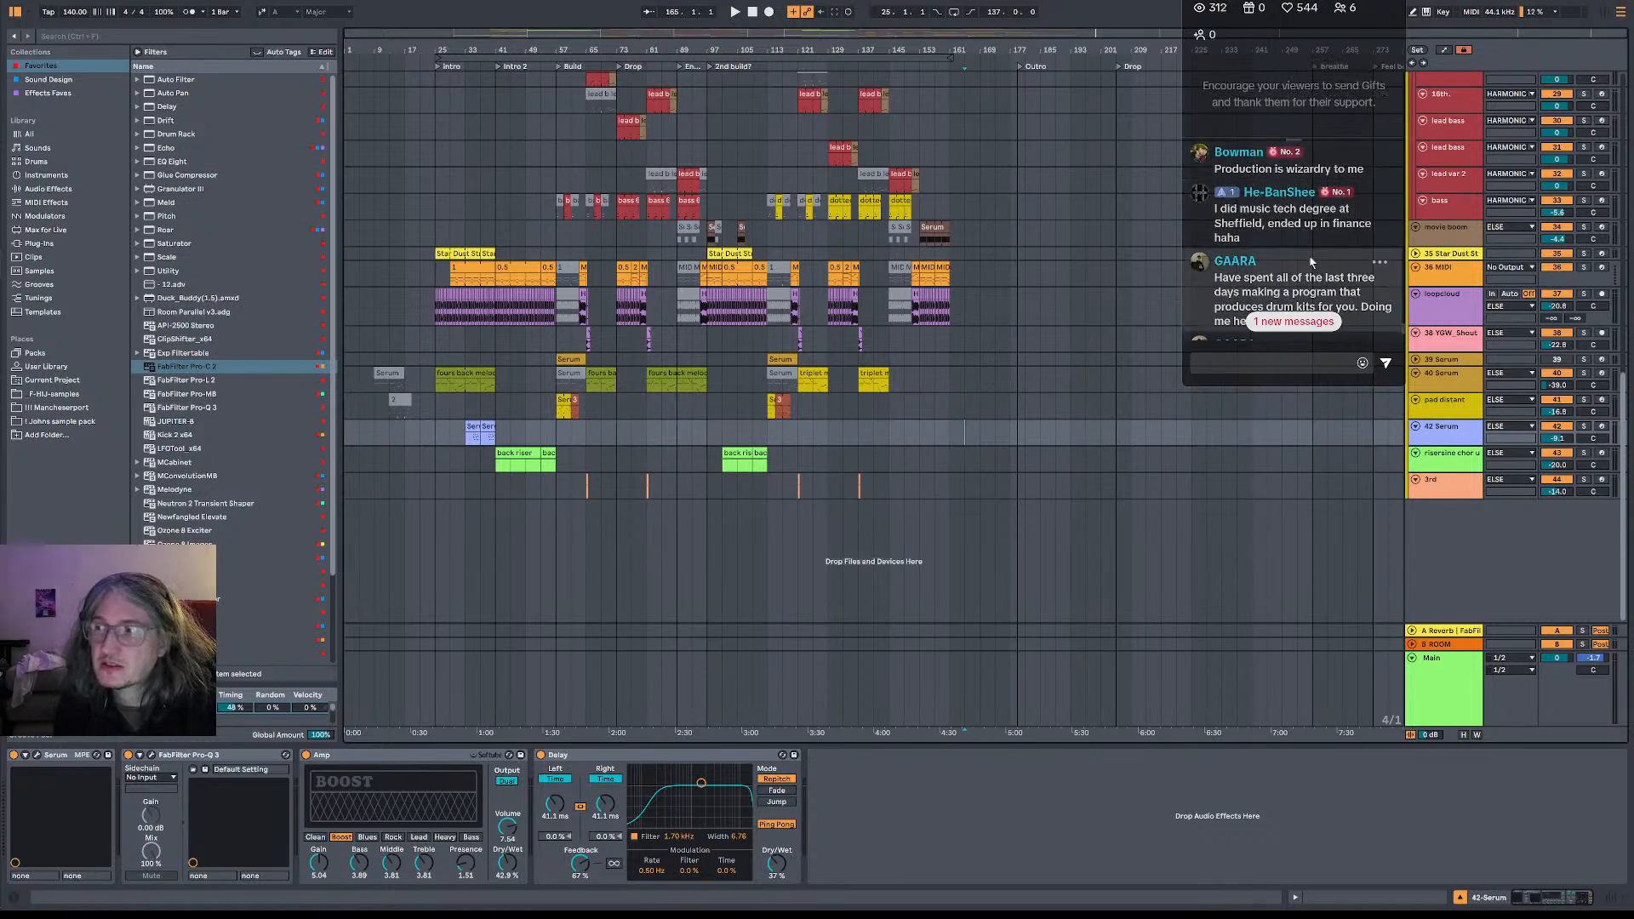
{"action": "scroll", "coordinate": [1311, 266], "scroll_direction": "down", "scroll_amount": 4}
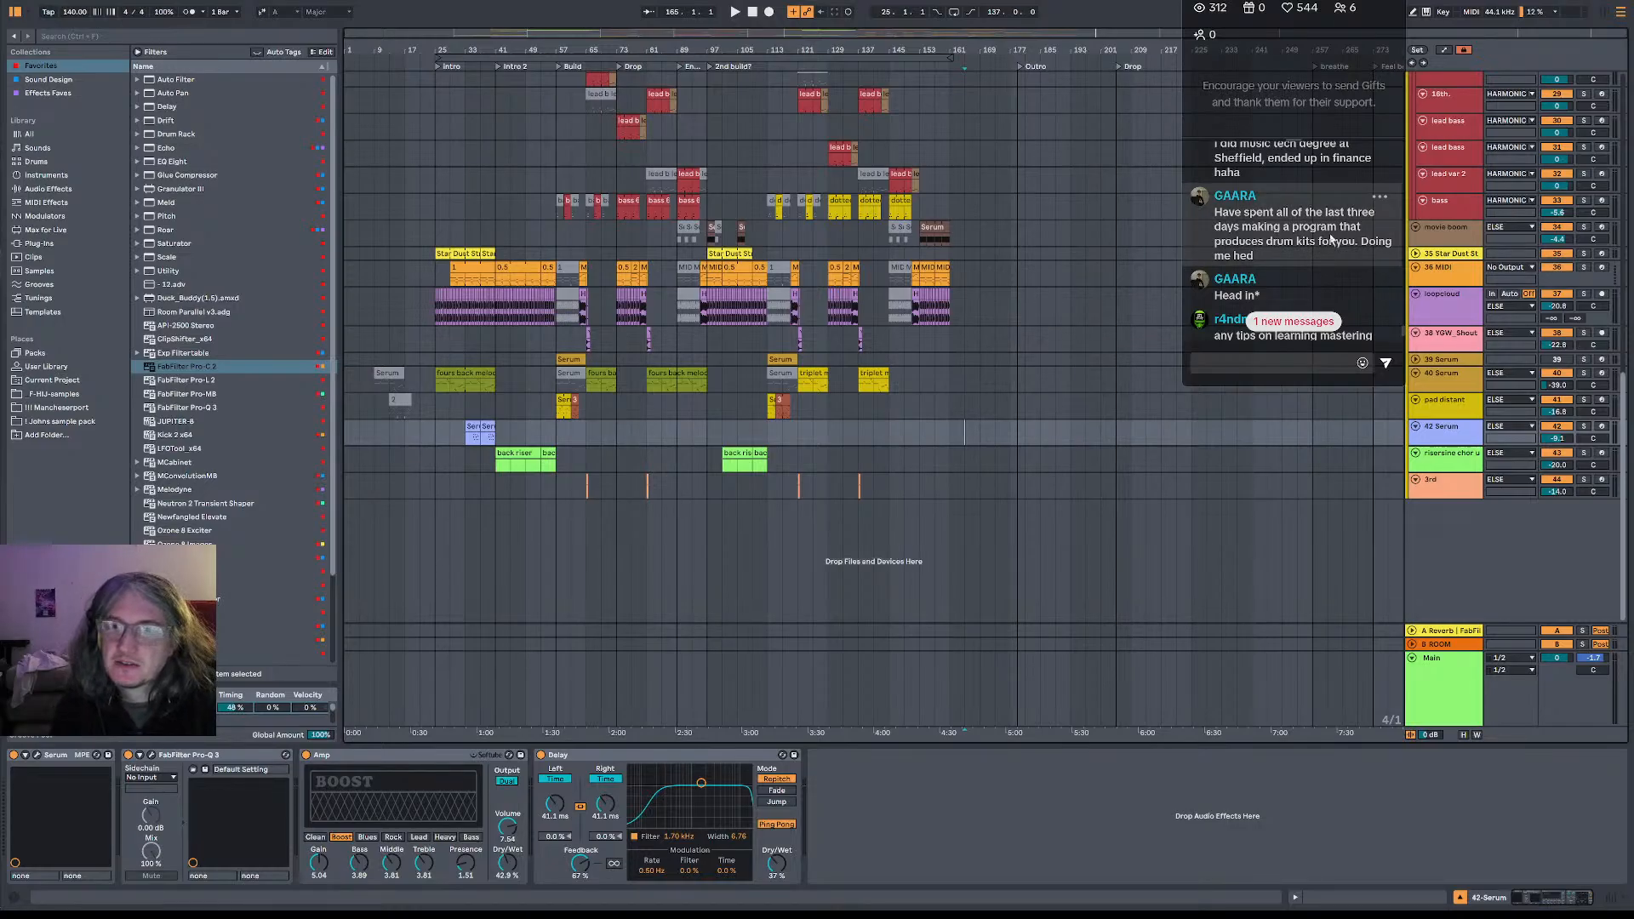
{"action": "scroll", "coordinate": [1306, 248], "scroll_direction": "down", "scroll_amount": 1}
{"action": "scroll", "coordinate": [1300, 191], "scroll_direction": "down", "scroll_amount": 3}
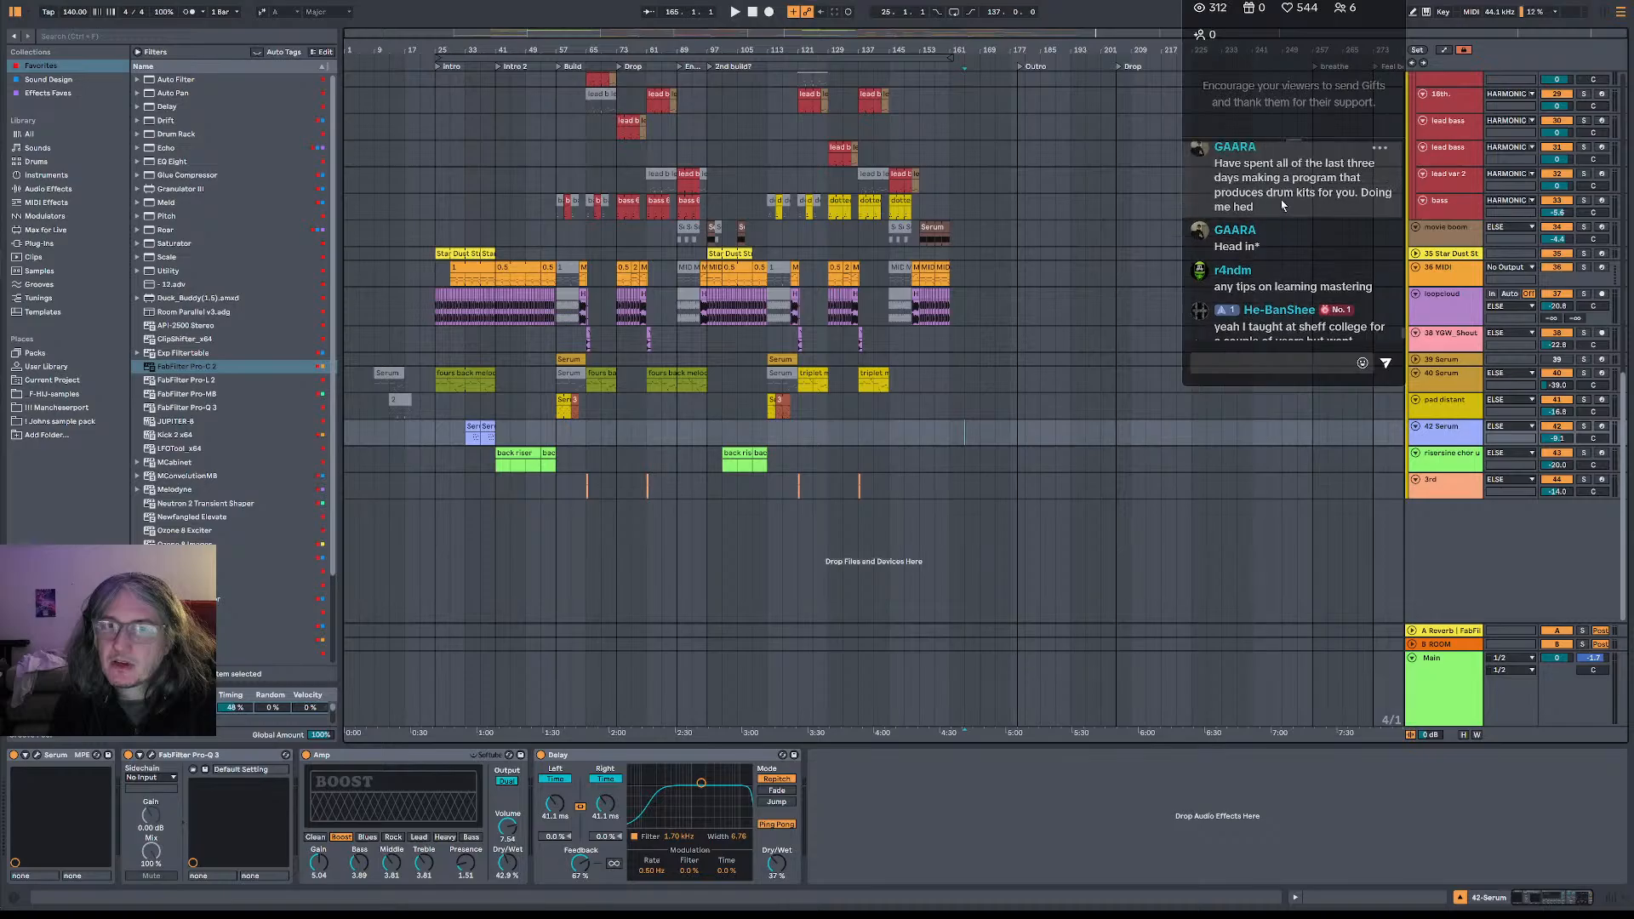
{"action": "scroll", "coordinate": [1269, 204], "scroll_direction": "up", "scroll_amount": 3}
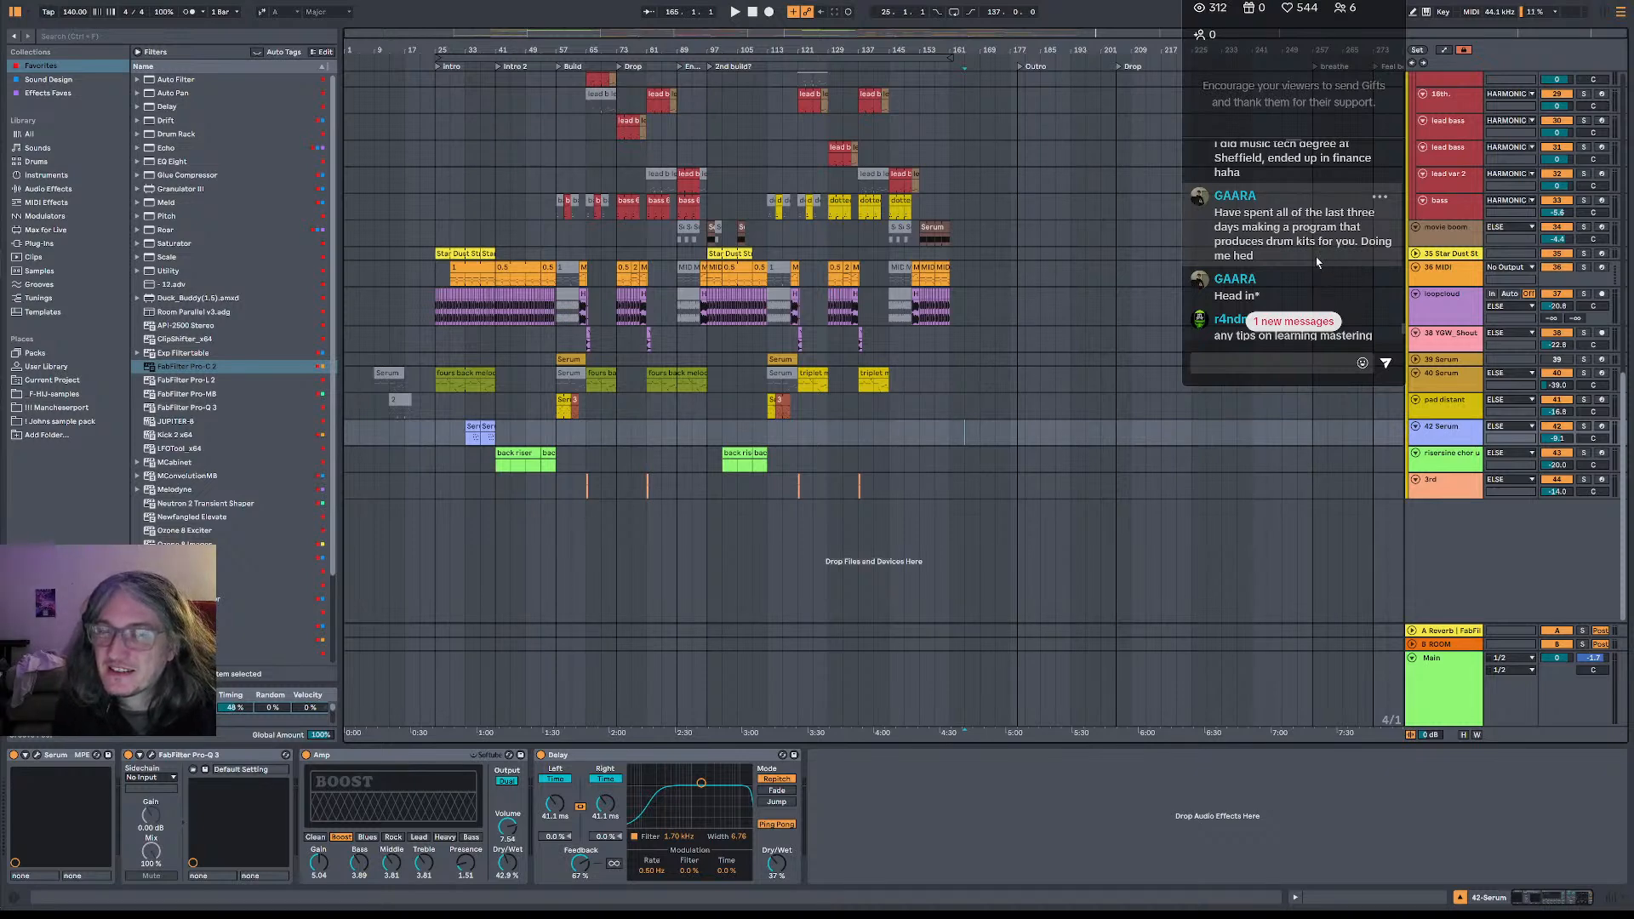
{"action": "scroll", "coordinate": [1318, 263], "scroll_direction": "down", "scroll_amount": 1}
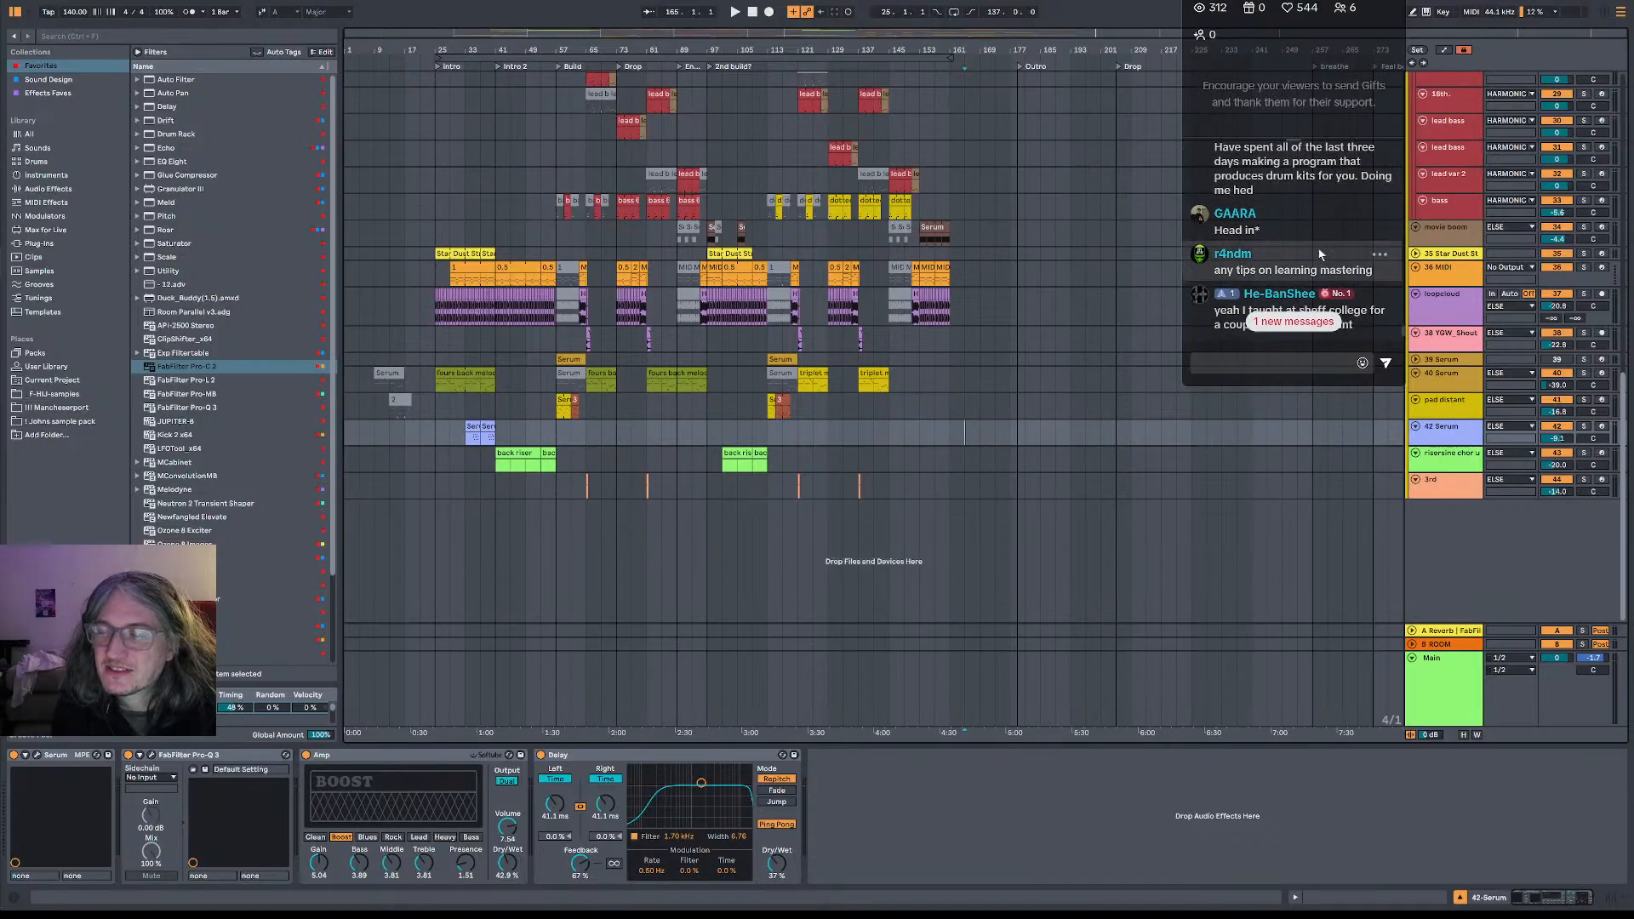
{"action": "scroll", "coordinate": [1320, 254], "scroll_direction": "up", "scroll_amount": 1}
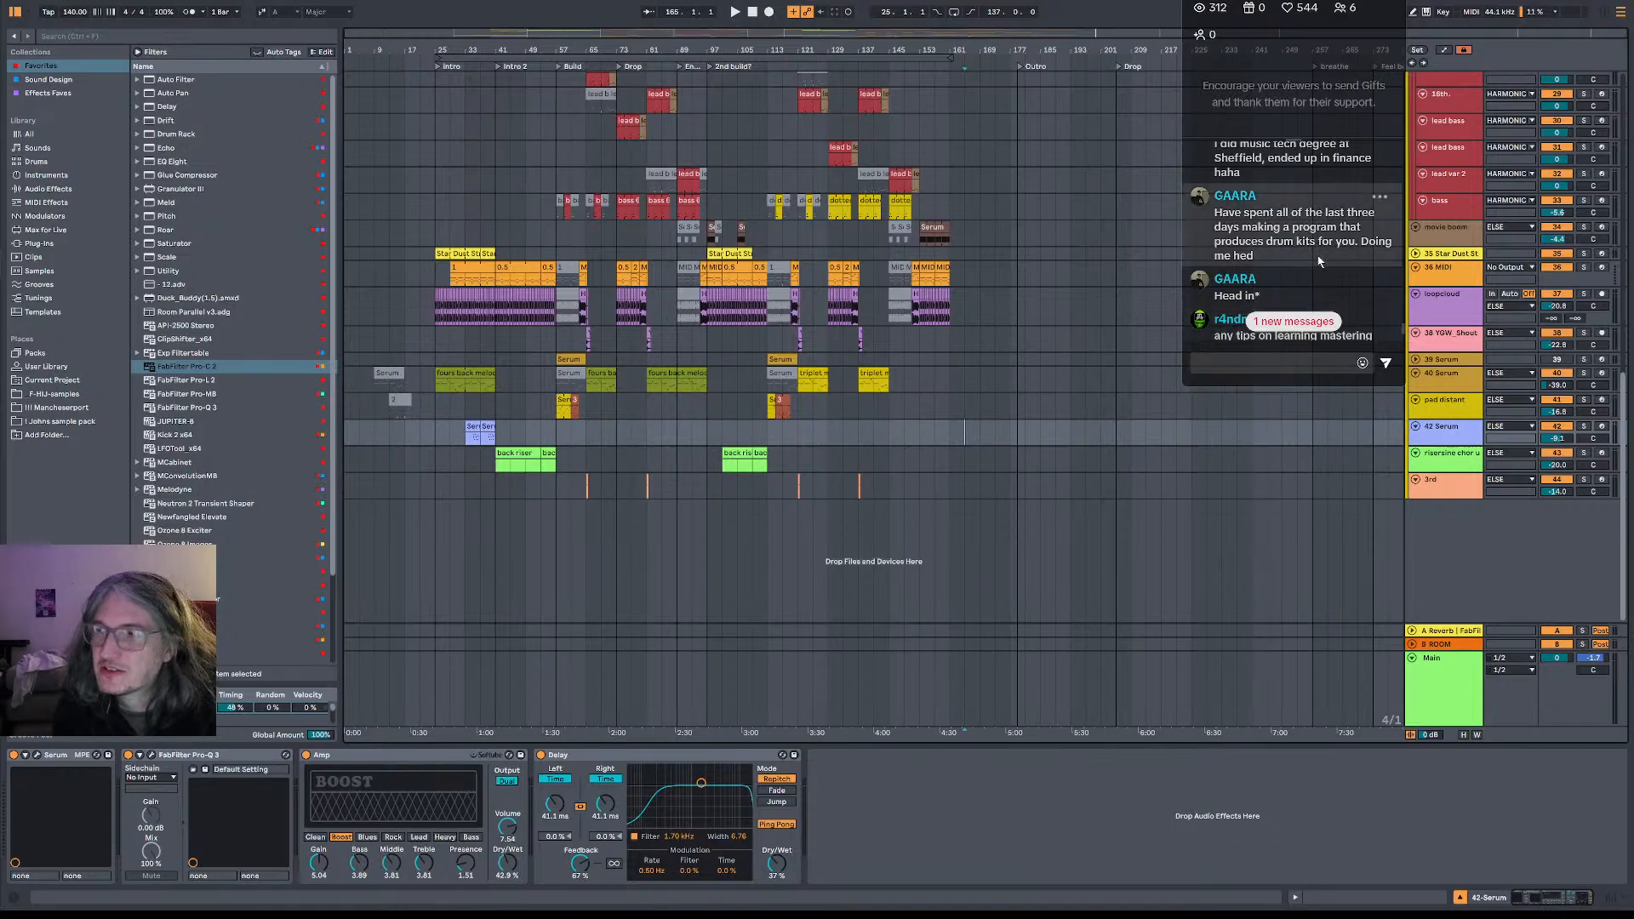
{"action": "scroll", "coordinate": [1311, 256], "scroll_direction": "down", "scroll_amount": 1}
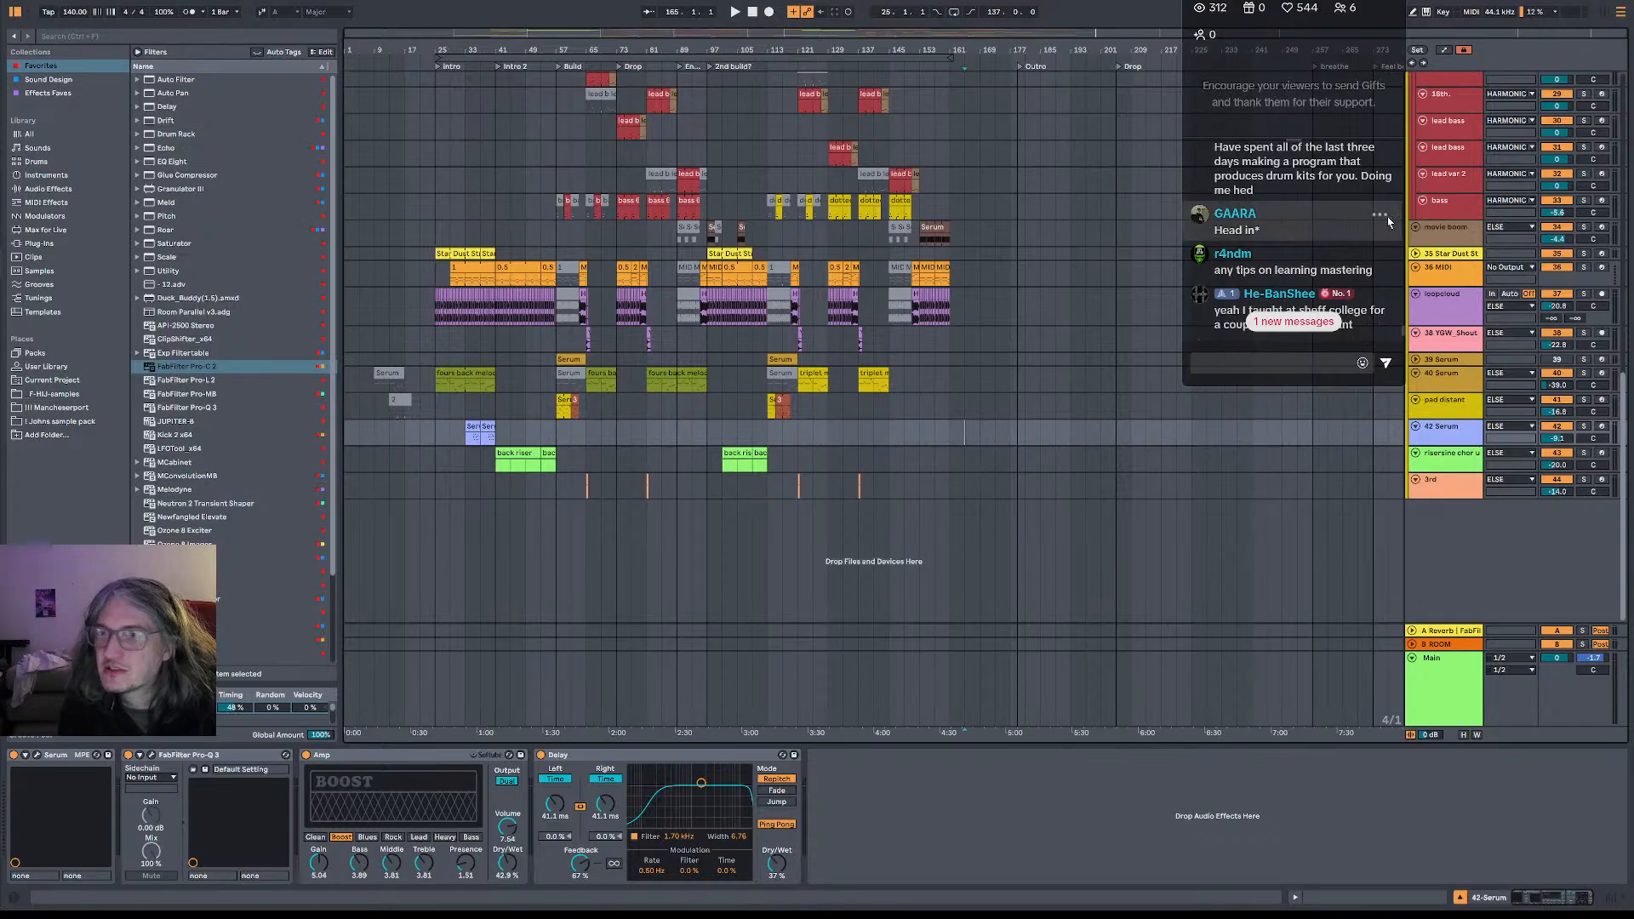
{"action": "scroll", "coordinate": [1365, 222], "scroll_direction": "up", "scroll_amount": 1}
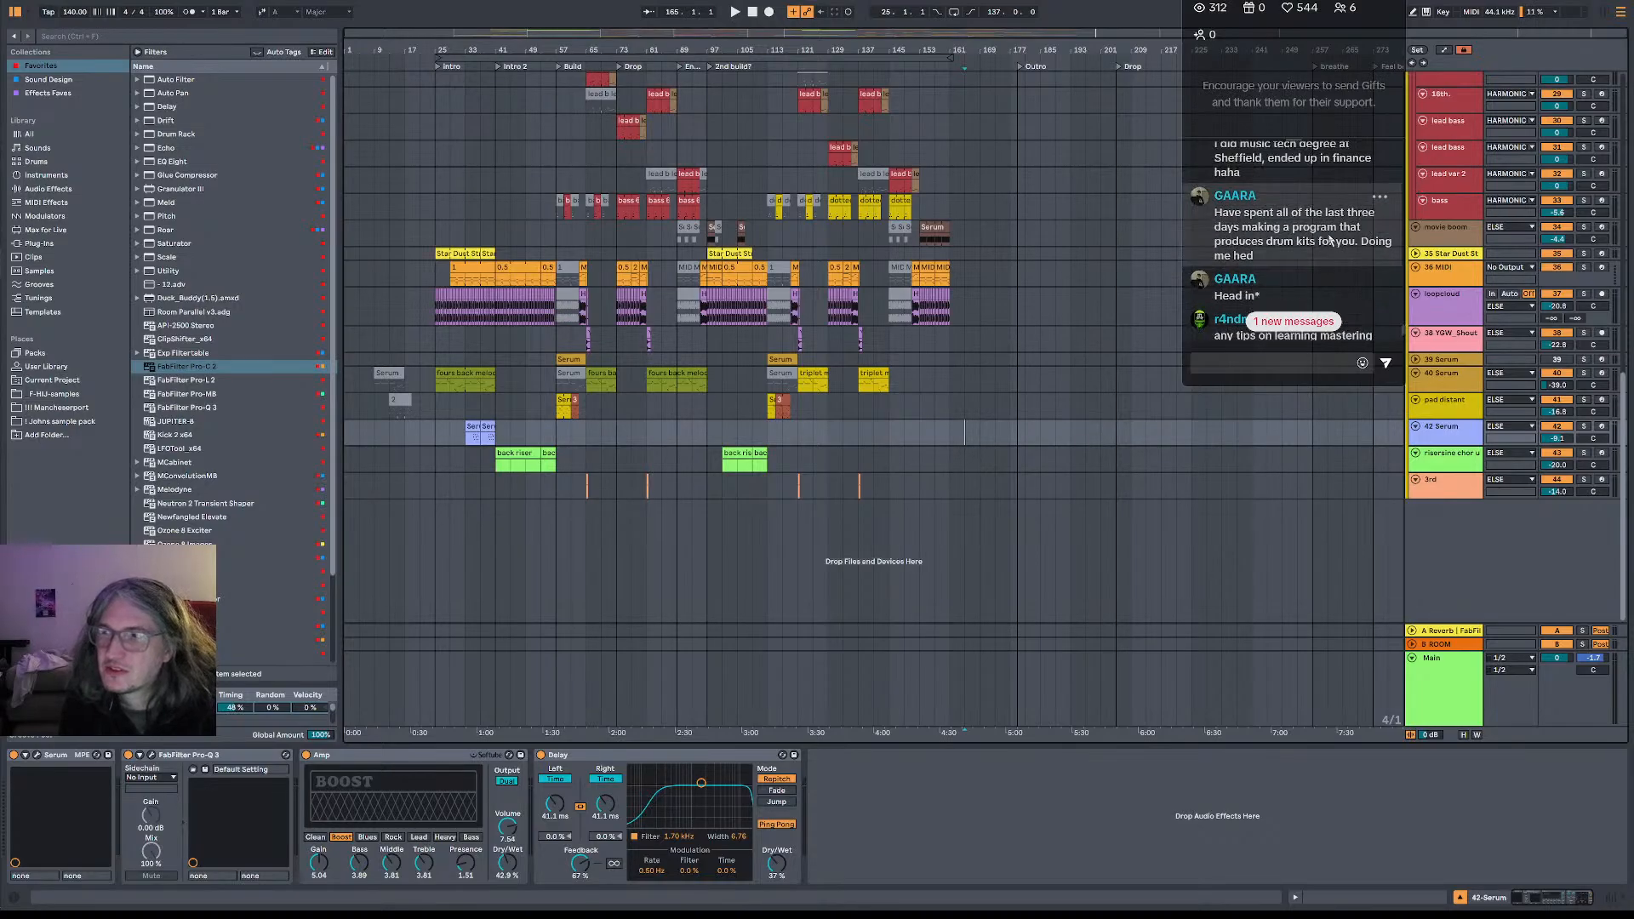
{"action": "scroll", "coordinate": [1295, 228], "scroll_direction": "down", "scroll_amount": 1}
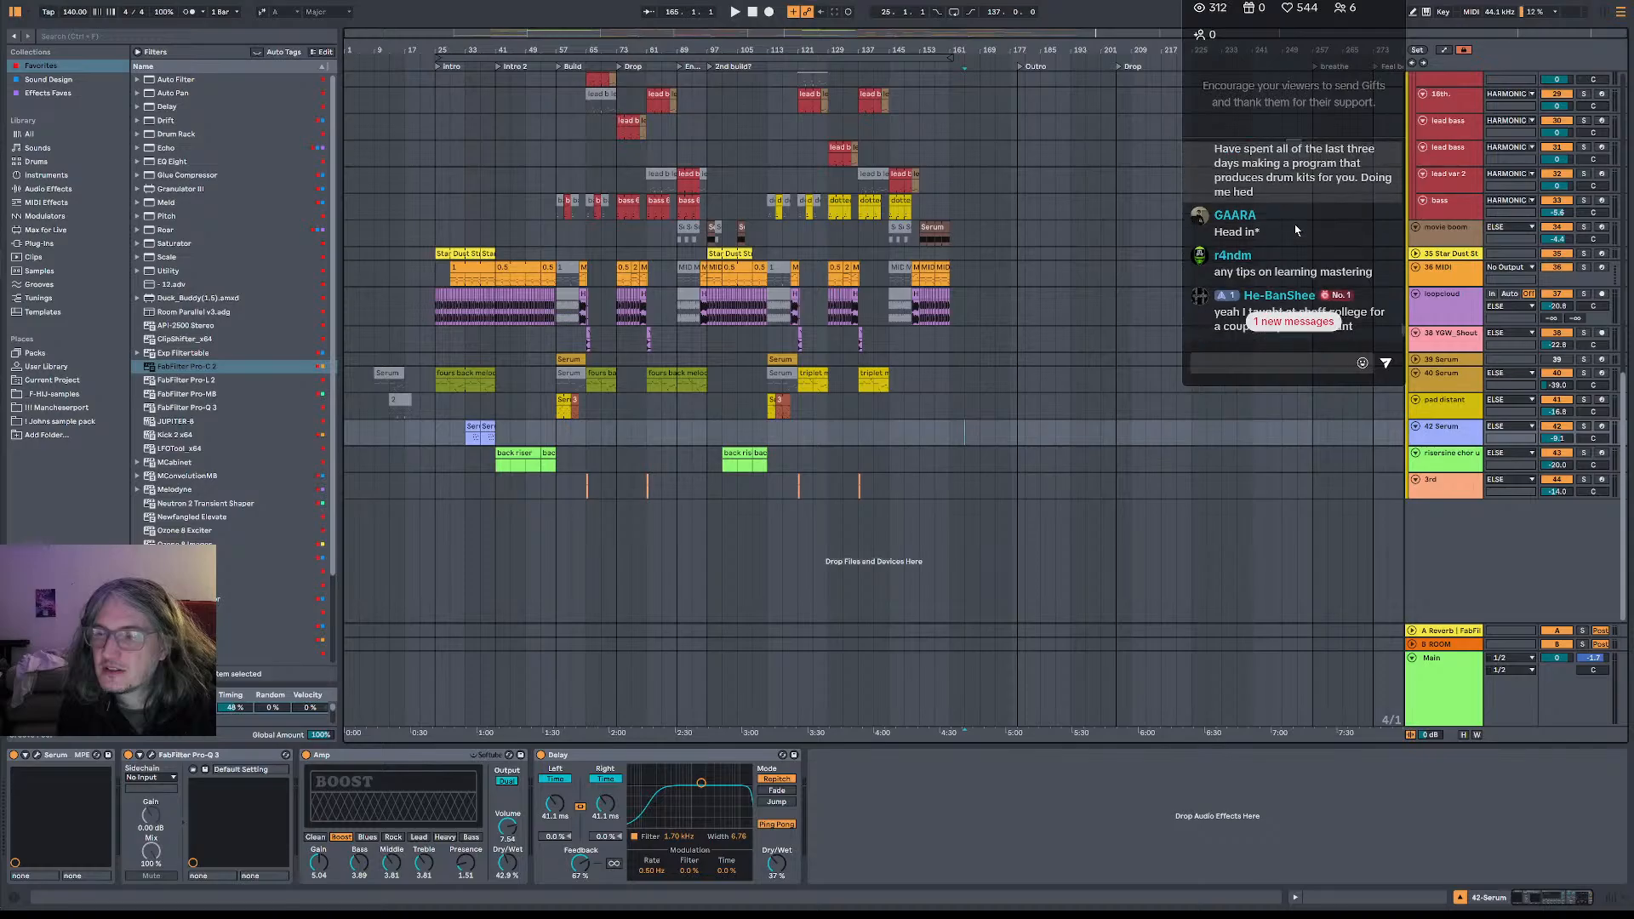
{"action": "scroll", "coordinate": [1332, 178], "scroll_direction": "up", "scroll_amount": 1}
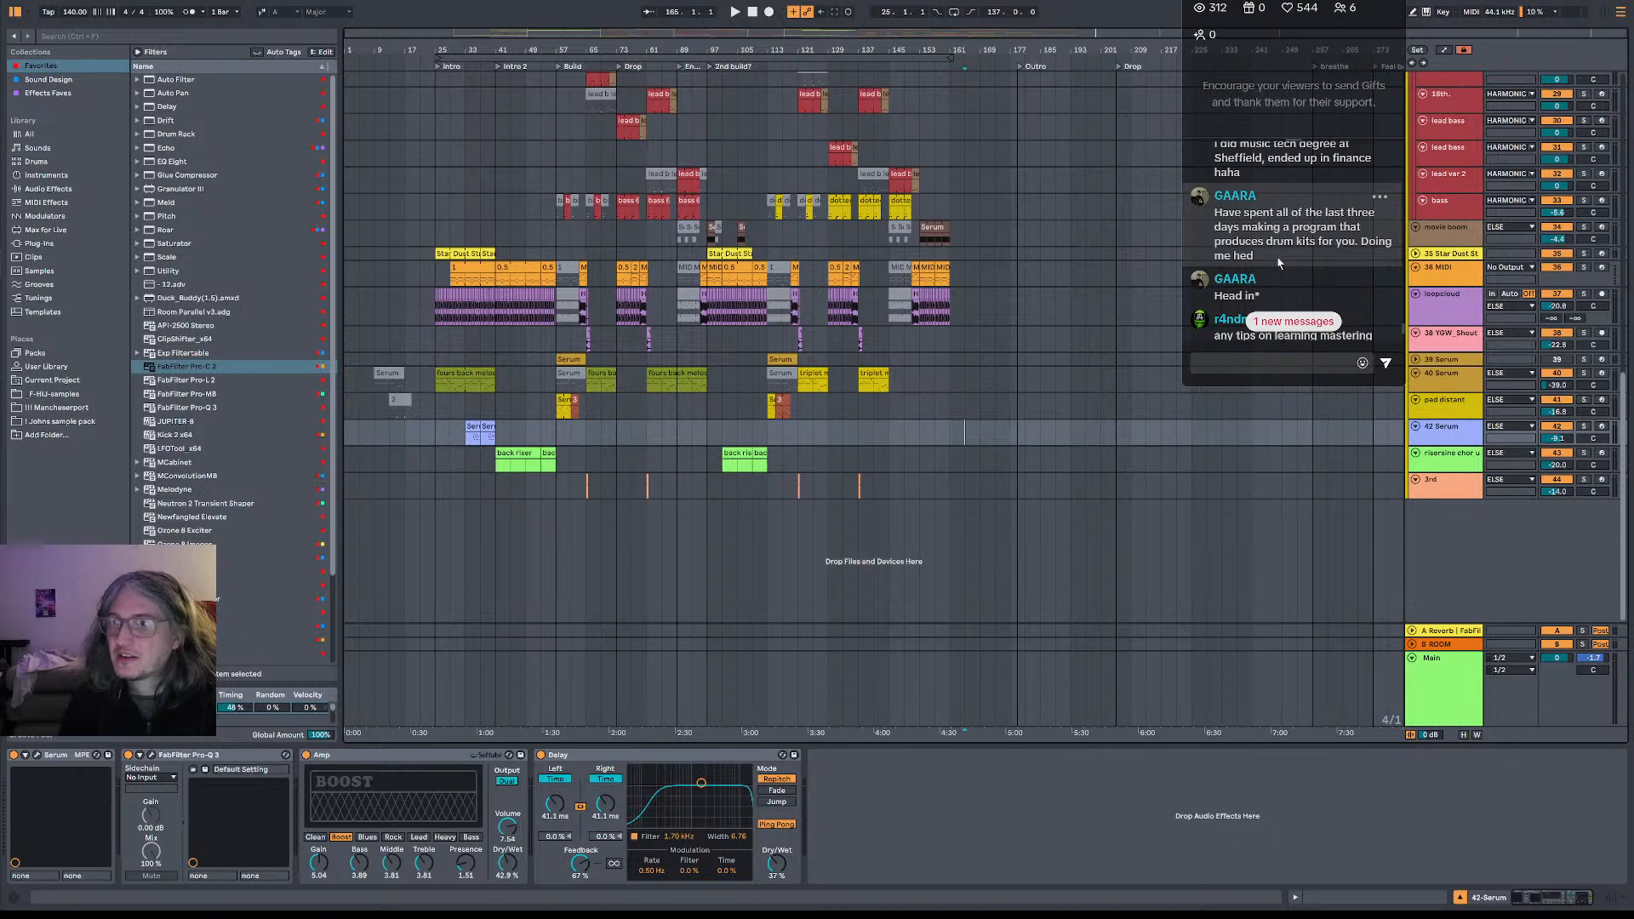
- Catch up on the newer chat messages replying to the mastering question
{"action": "scroll", "coordinate": [1279, 261], "scroll_direction": "down", "scroll_amount": 5}
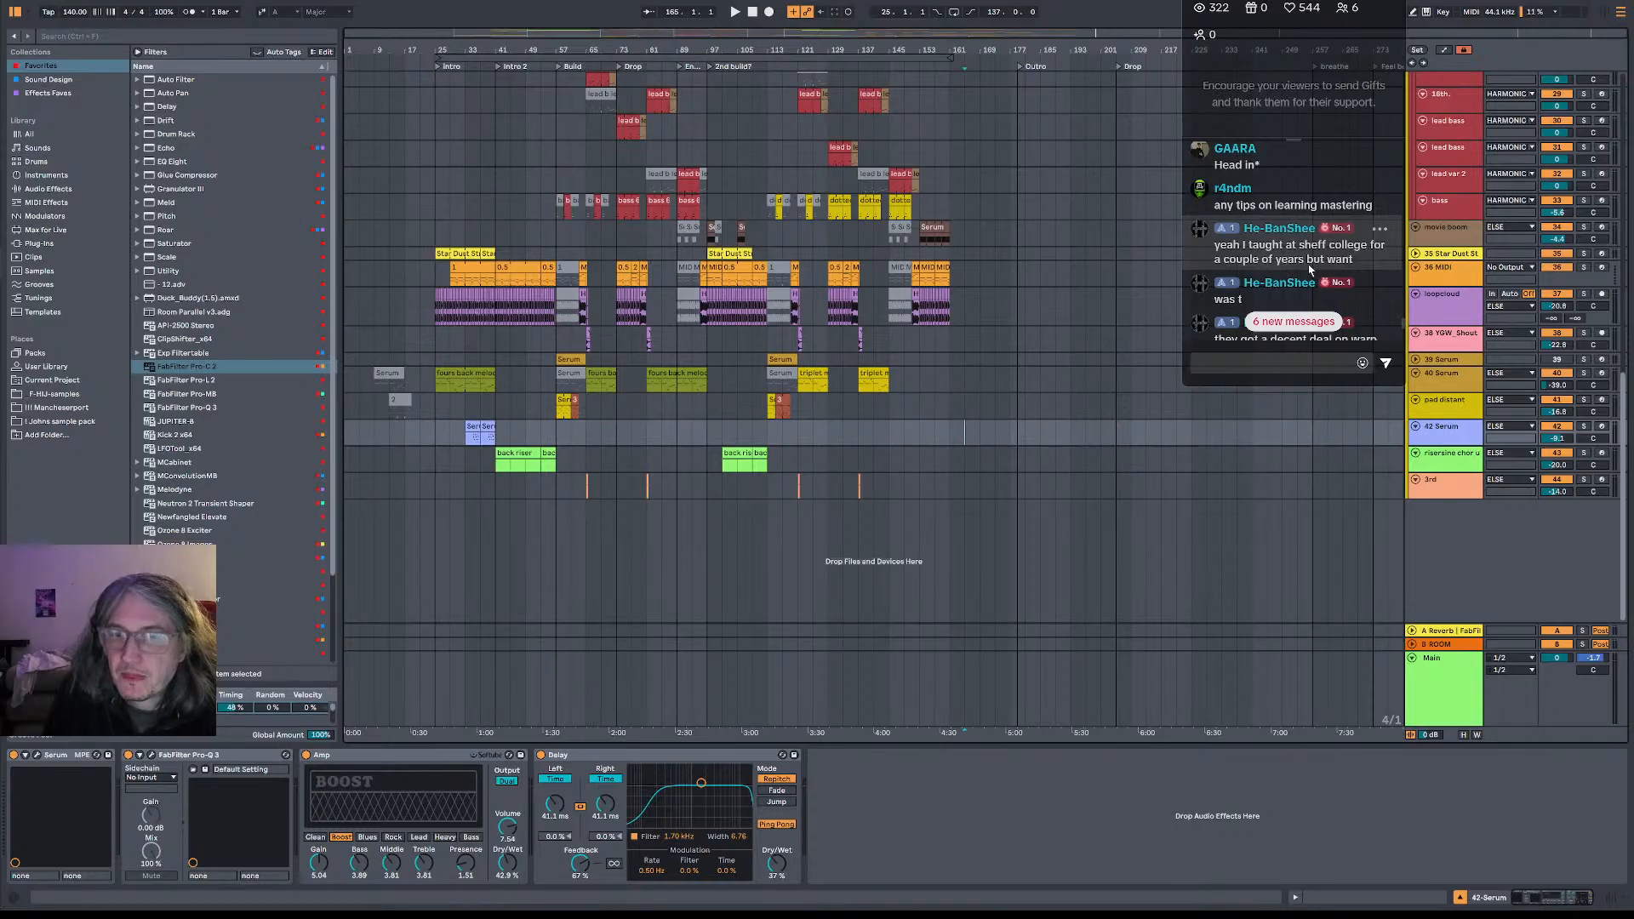
{"action": "scroll", "coordinate": [1281, 260], "scroll_direction": "down", "scroll_amount": 3}
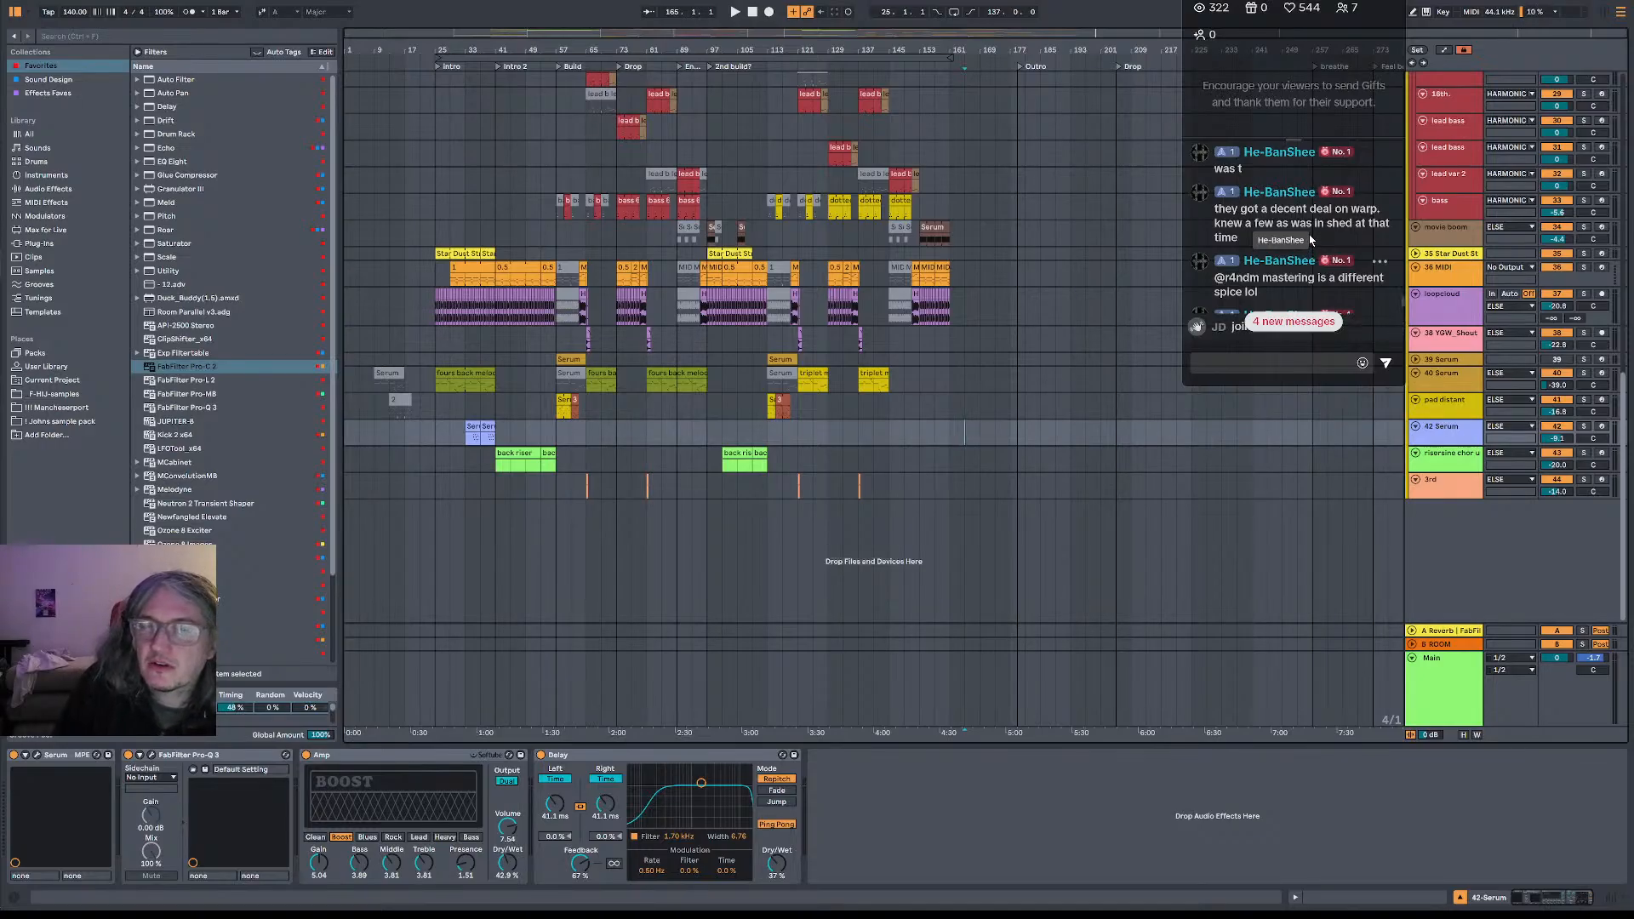
{"action": "scroll", "coordinate": [1311, 241], "scroll_direction": "up", "scroll_amount": 1}
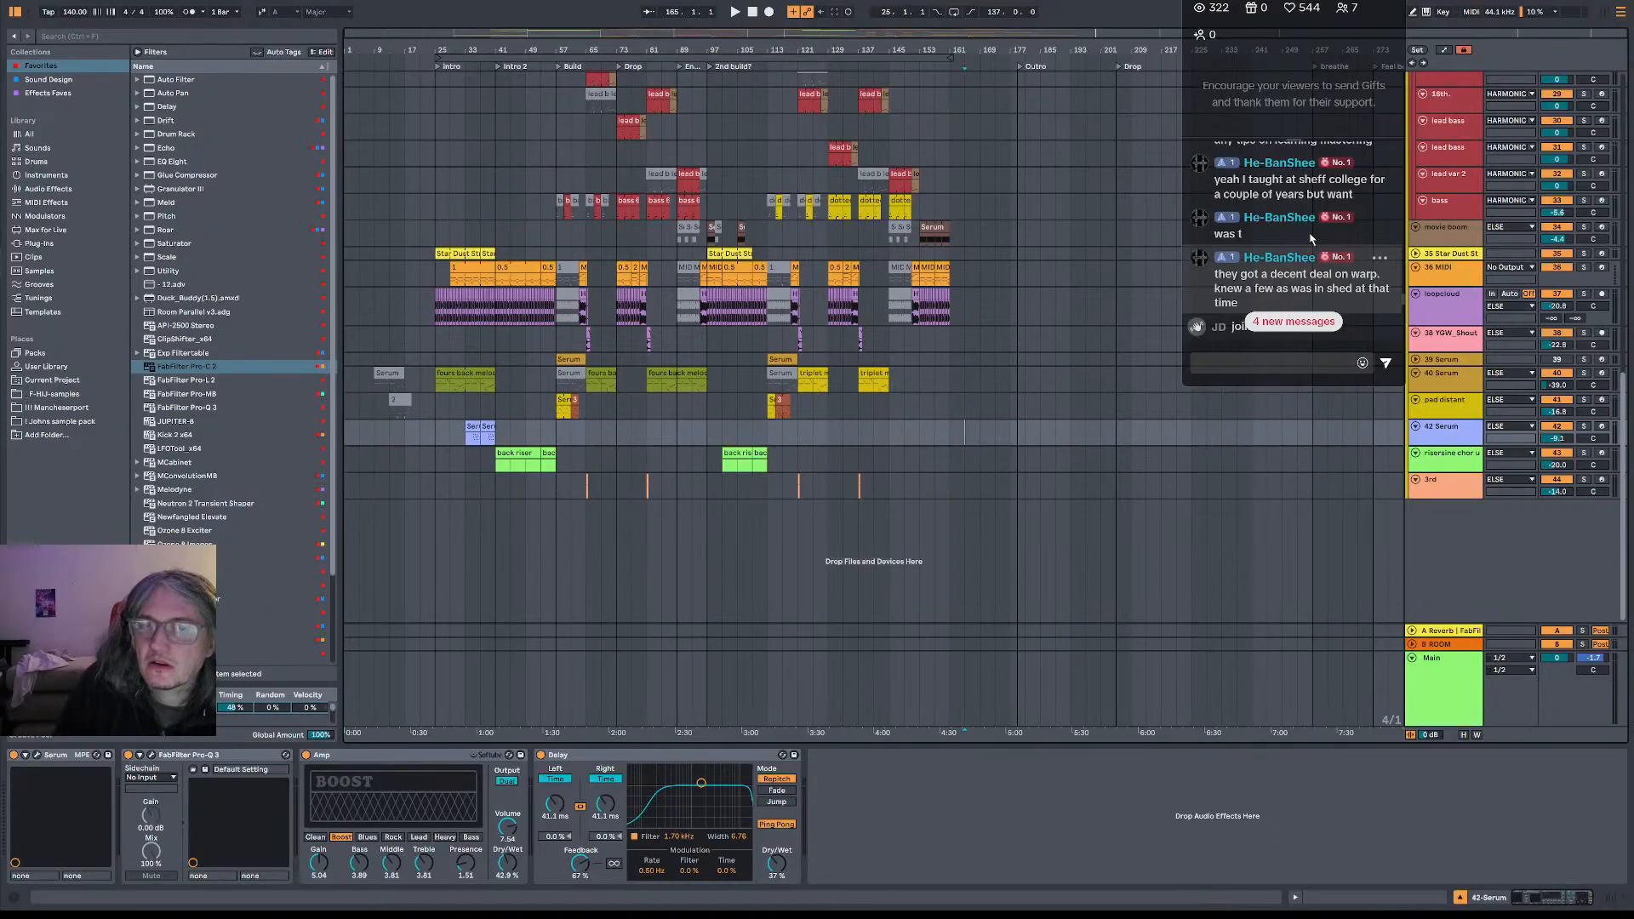
{"action": "scroll", "coordinate": [1311, 239], "scroll_direction": "down", "scroll_amount": 1}
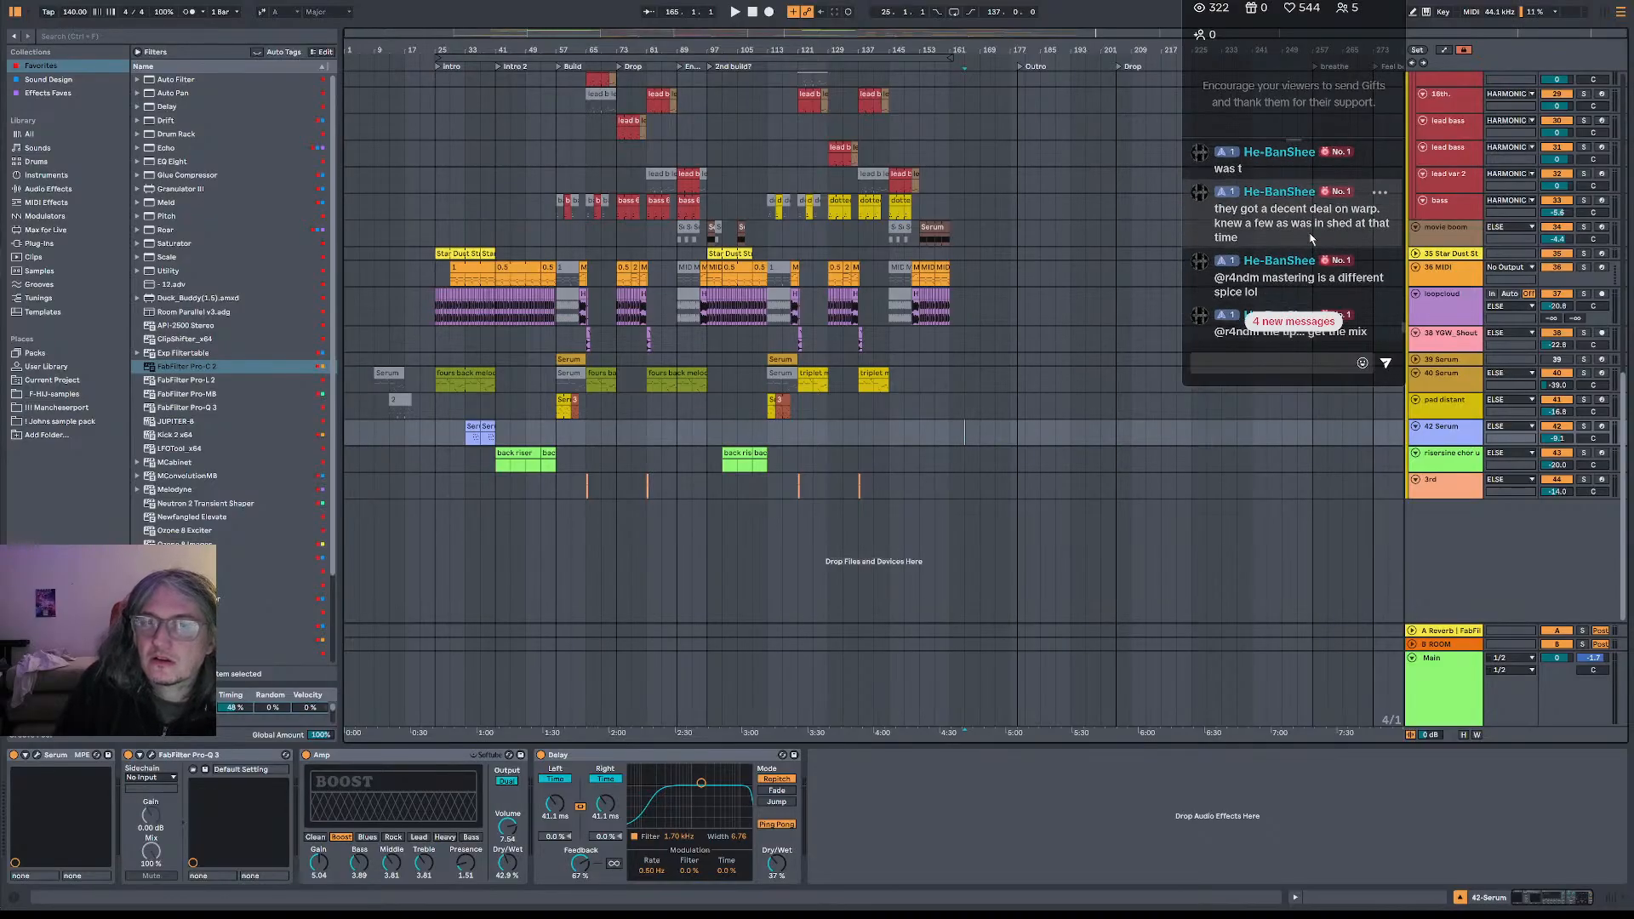
{"action": "scroll", "coordinate": [1311, 239], "scroll_direction": "down", "scroll_amount": 2}
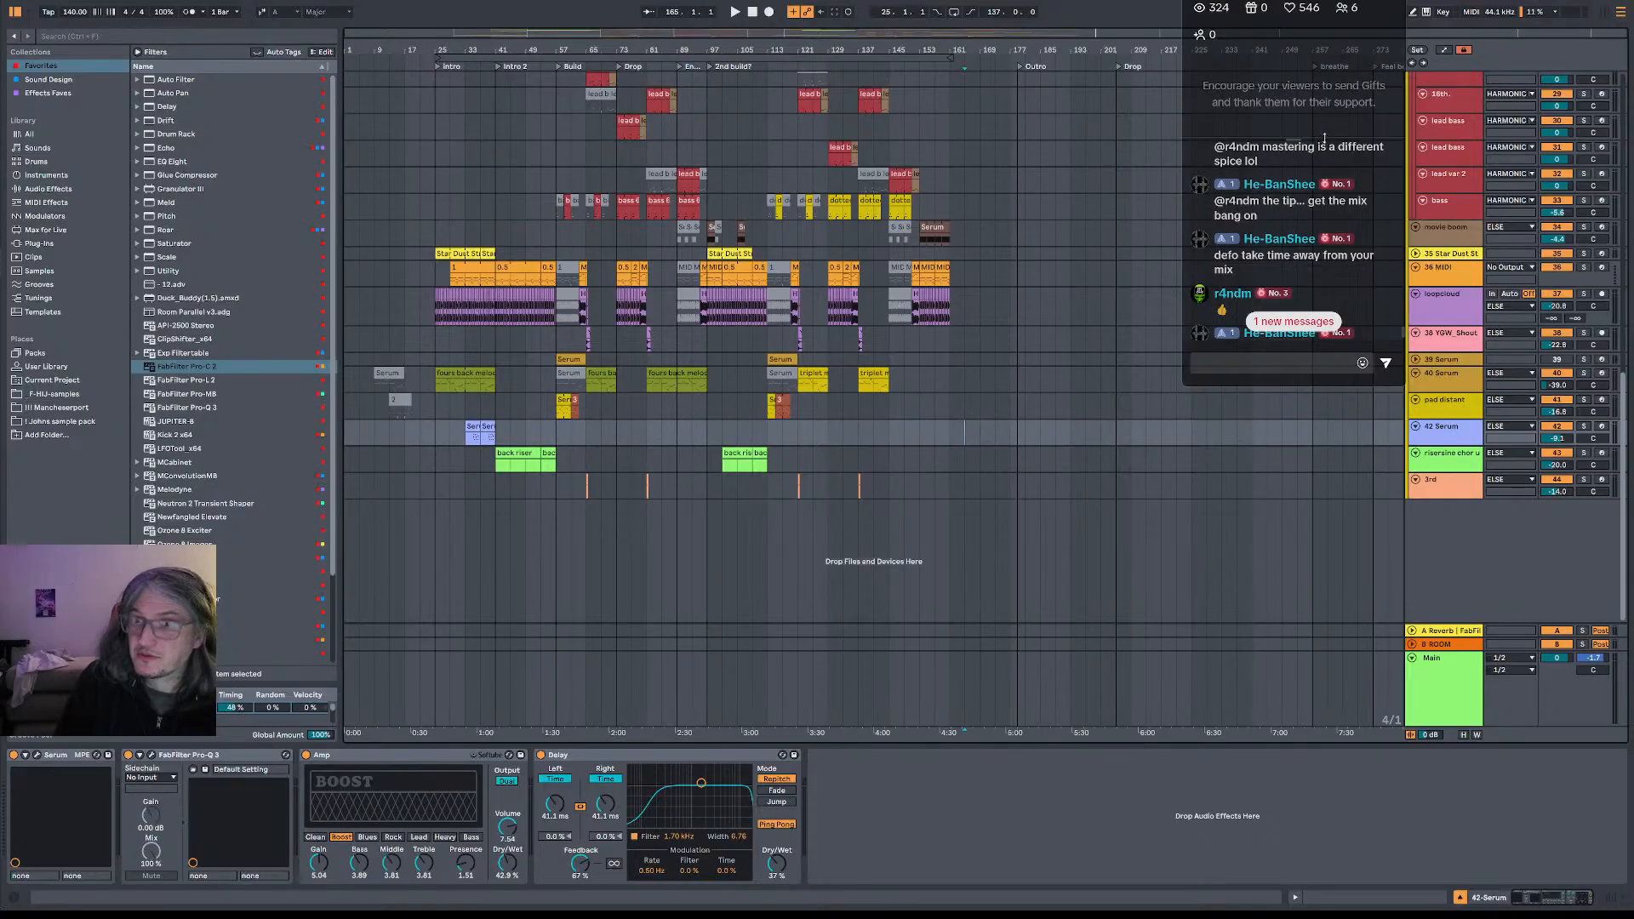
{"action": "scroll", "coordinate": [1325, 138], "scroll_direction": "down", "scroll_amount": 1}
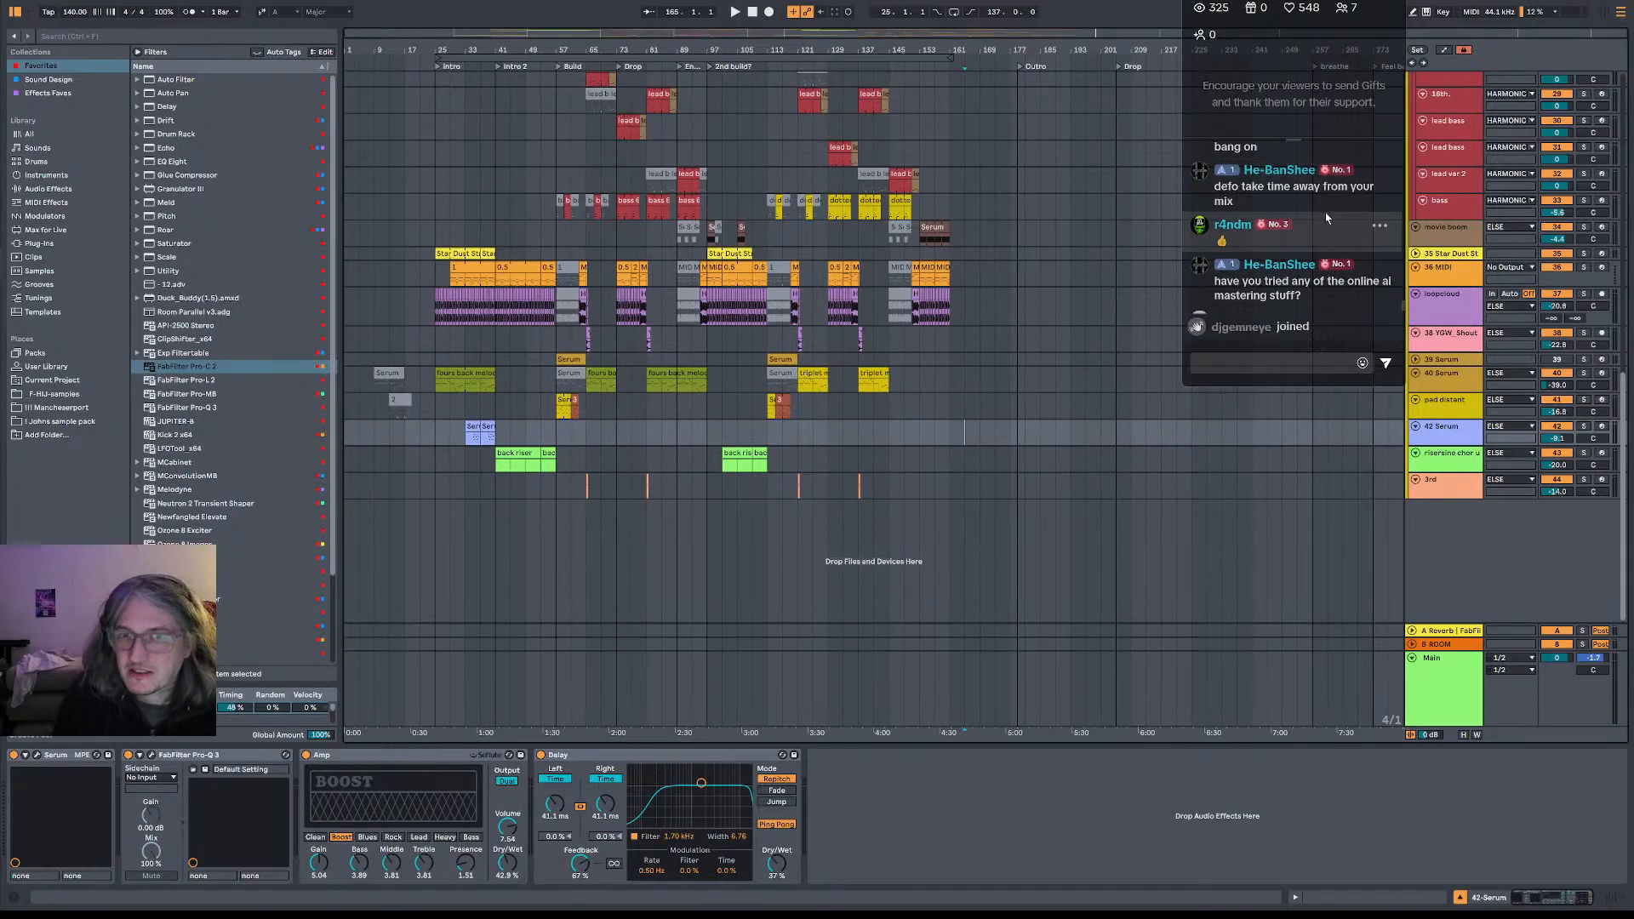
{"action": "scroll", "coordinate": [1332, 216], "scroll_direction": "up", "scroll_amount": 2}
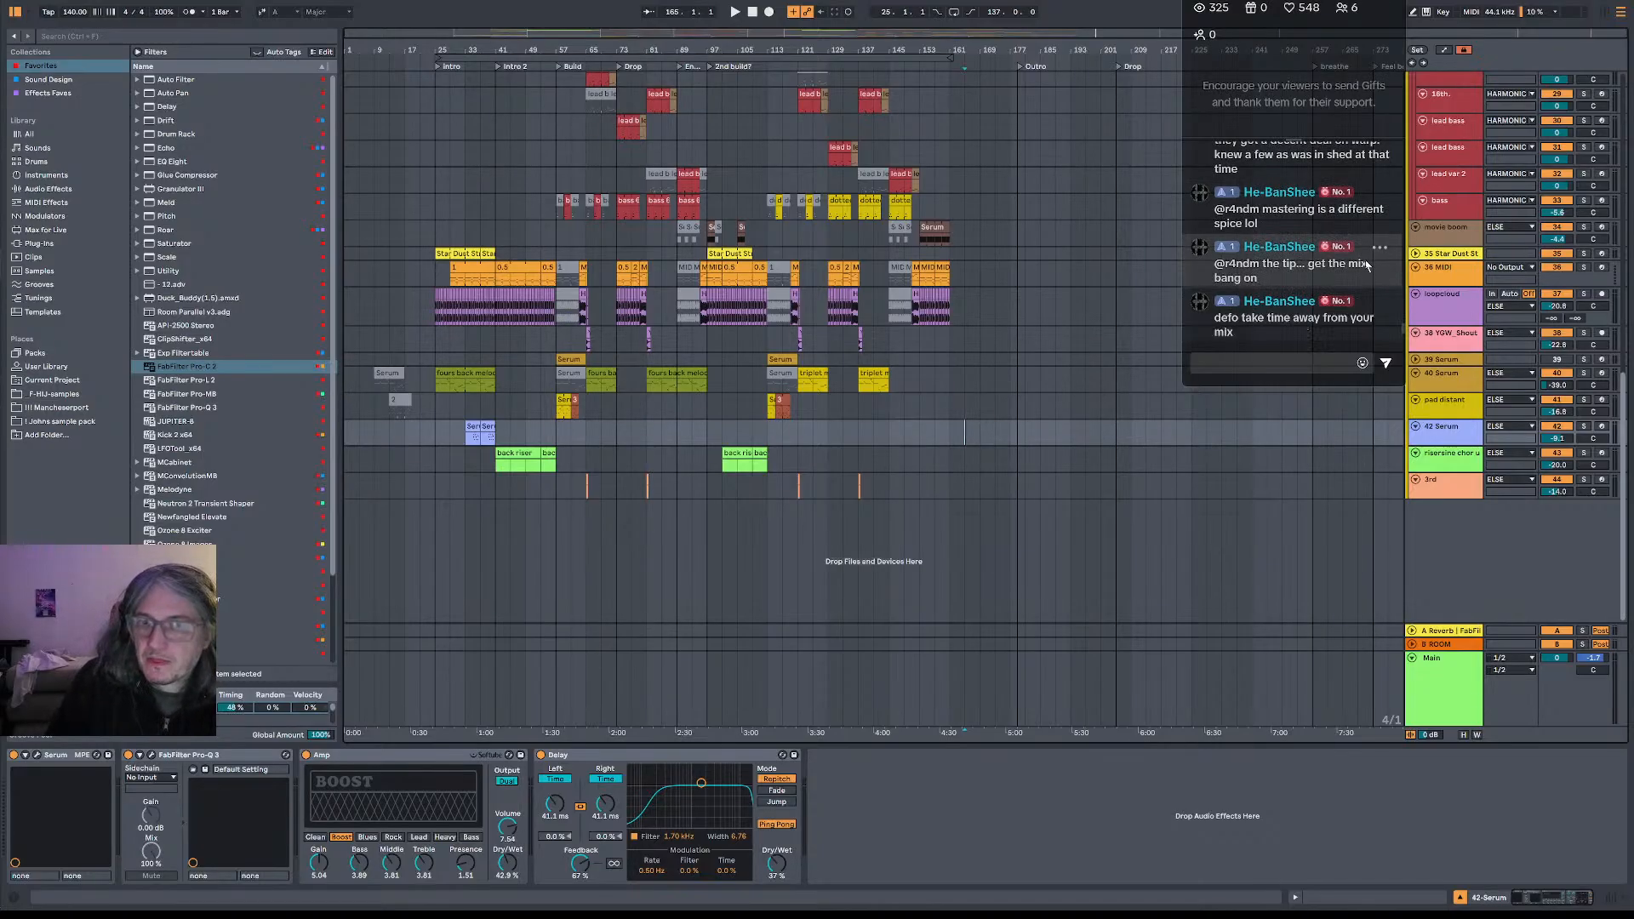
{"action": "scroll", "coordinate": [1367, 273], "scroll_direction": "down", "scroll_amount": 2}
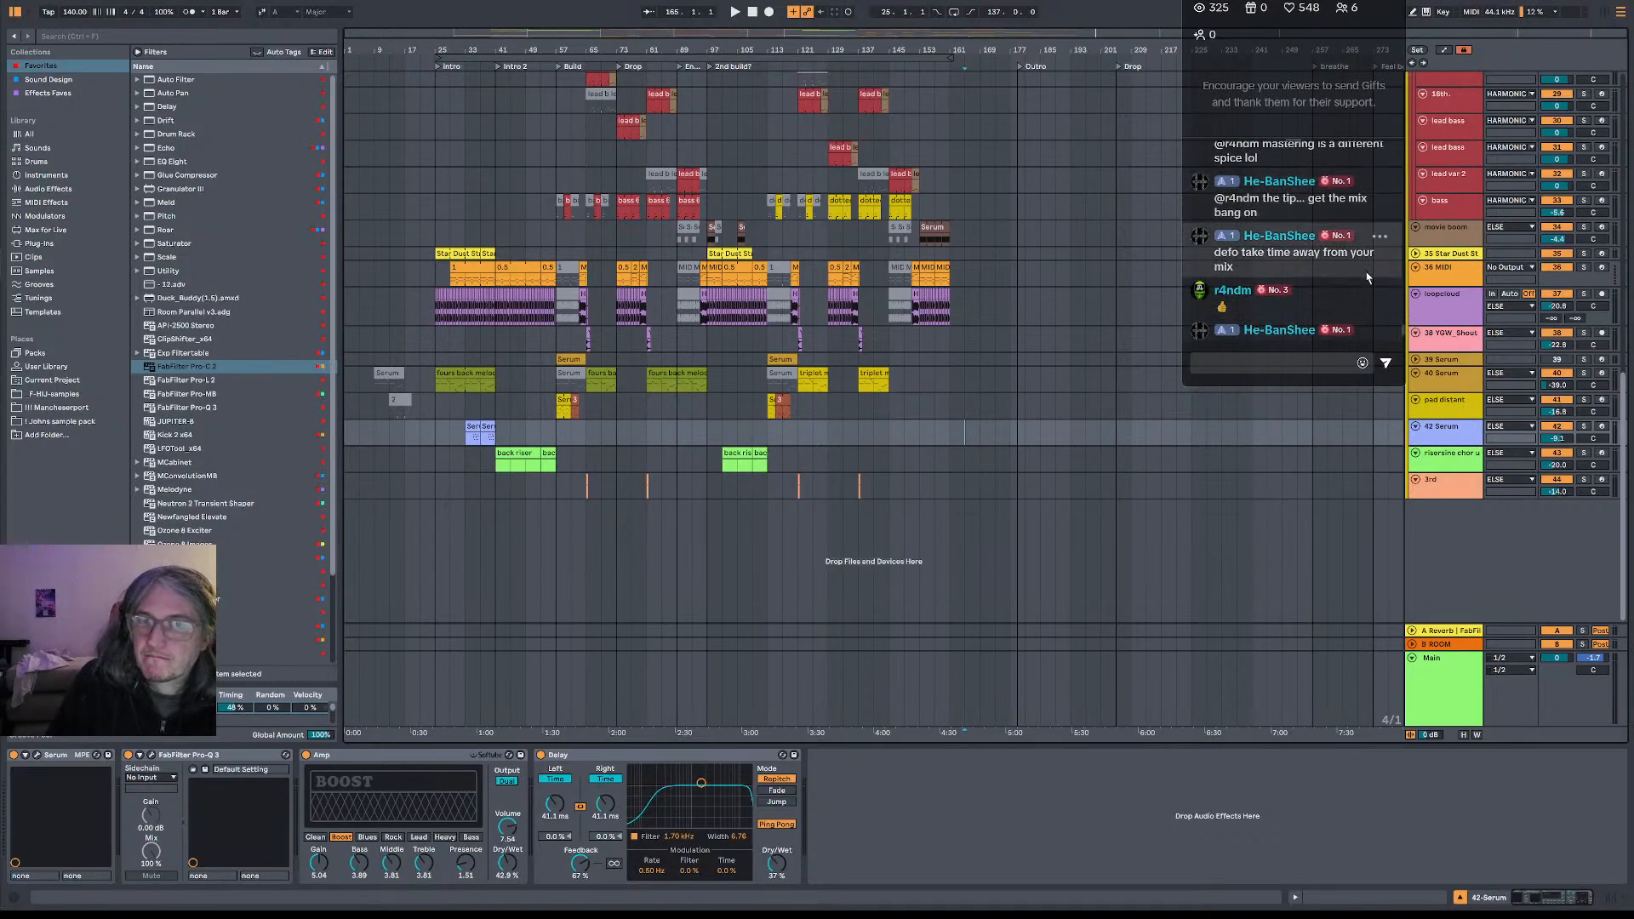